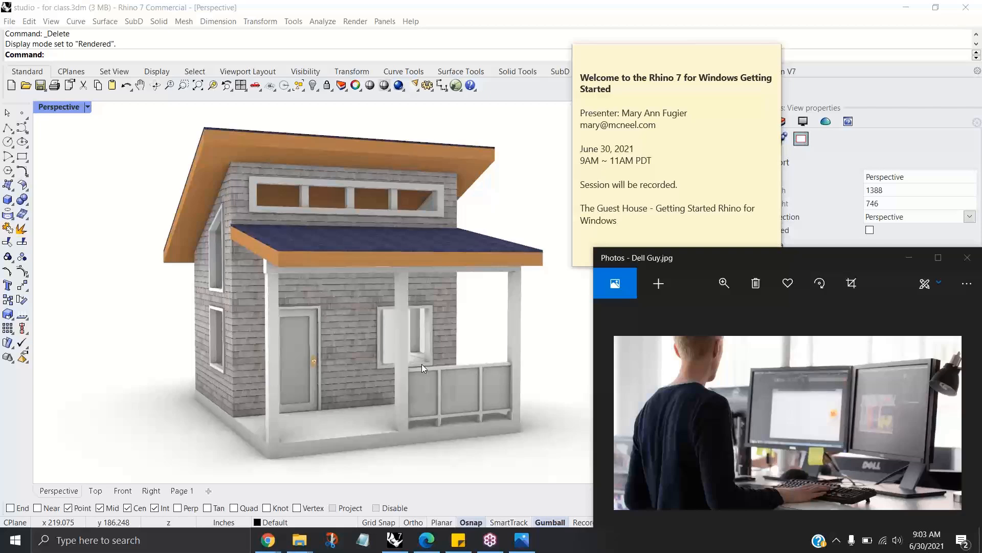
Step: Open the June 2021 Getting Started folder in File Explorer and review its training files
drag(764, 257, 754, 154)
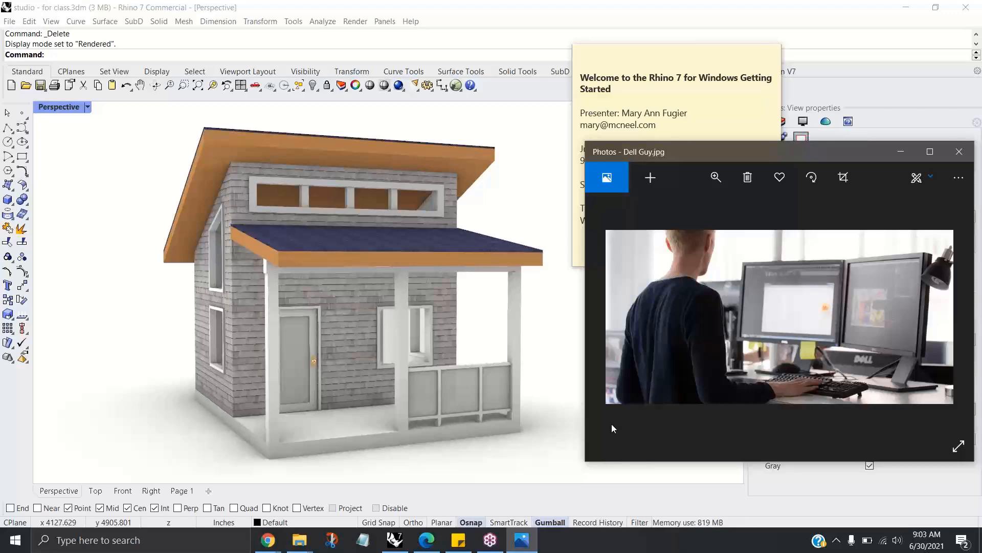
click(299, 540)
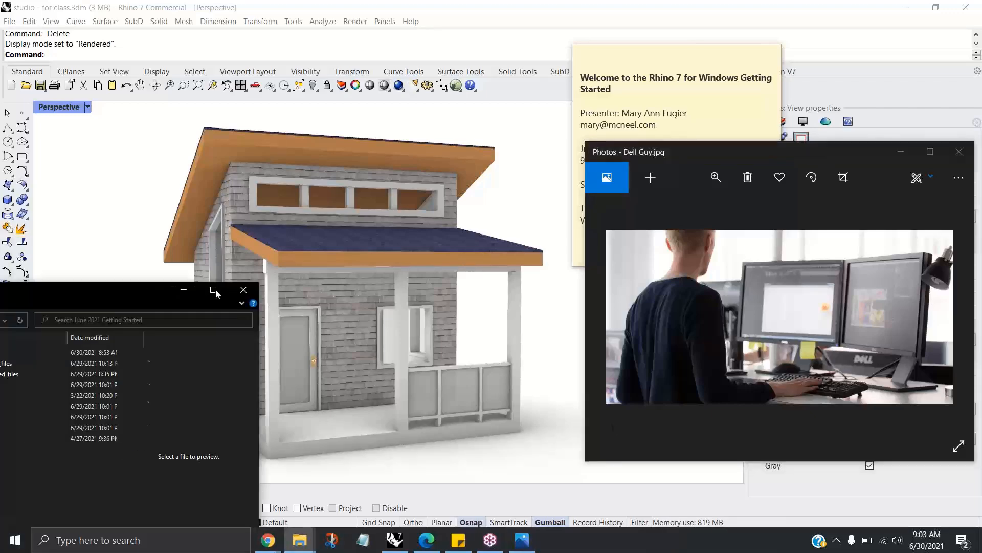
drag(398, 195, 434, 97)
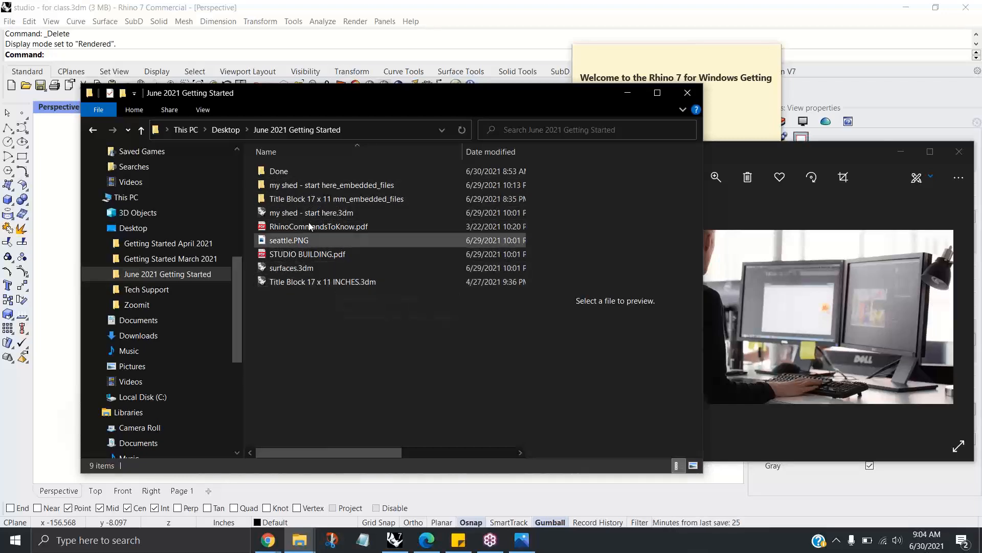
drag(392, 94, 0, 194)
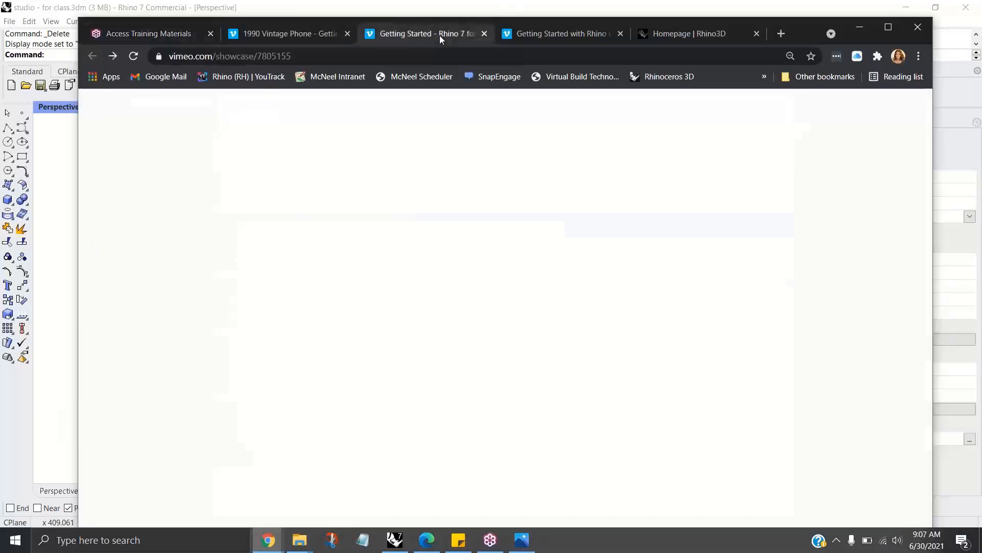
Step: Switch to Chrome and browse the Vimeo showcases of Getting Started tutorials for Rhino 7 and Rhino 6 for Windows
click(440, 35)
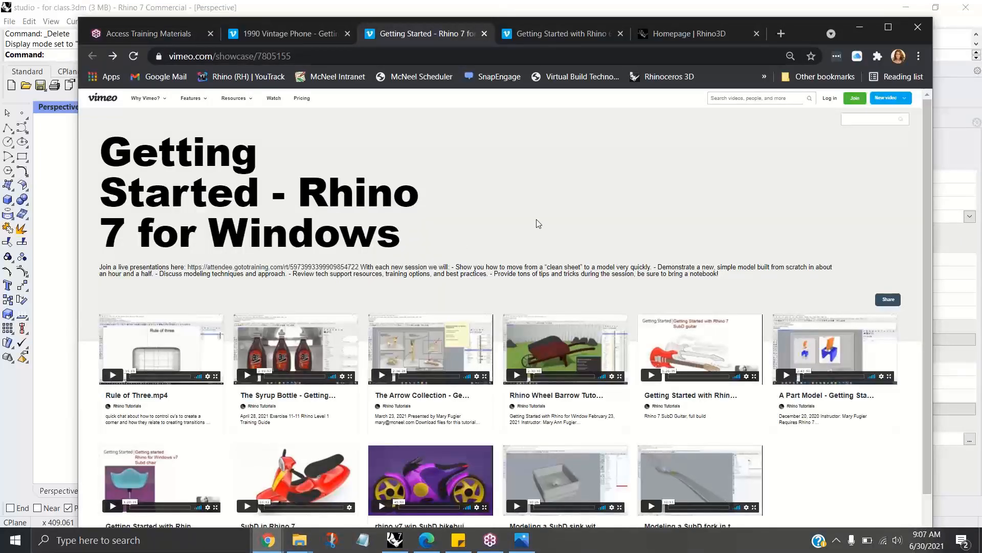
scroll(538, 225, down, 1)
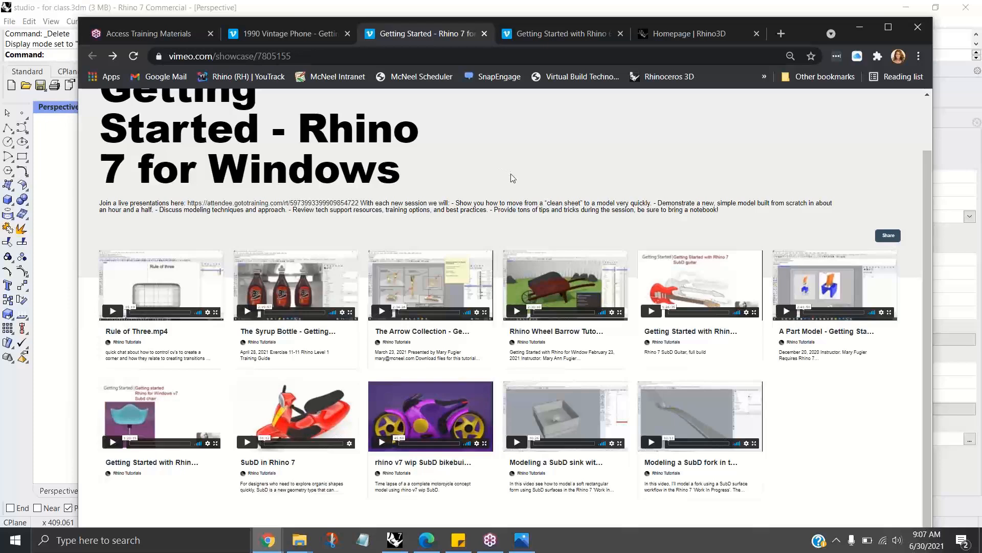
click(538, 36)
scroll(550, 220, down, 2)
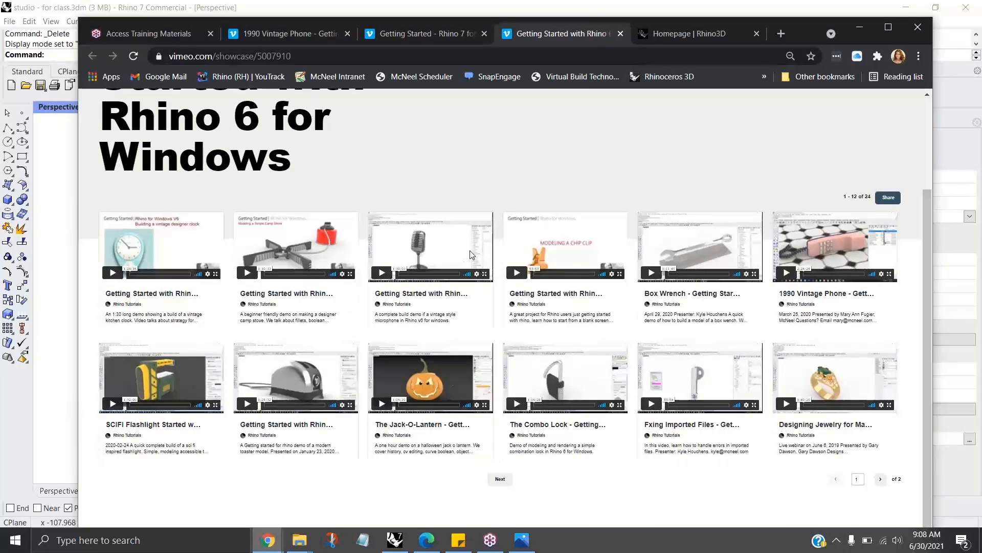
click(437, 32)
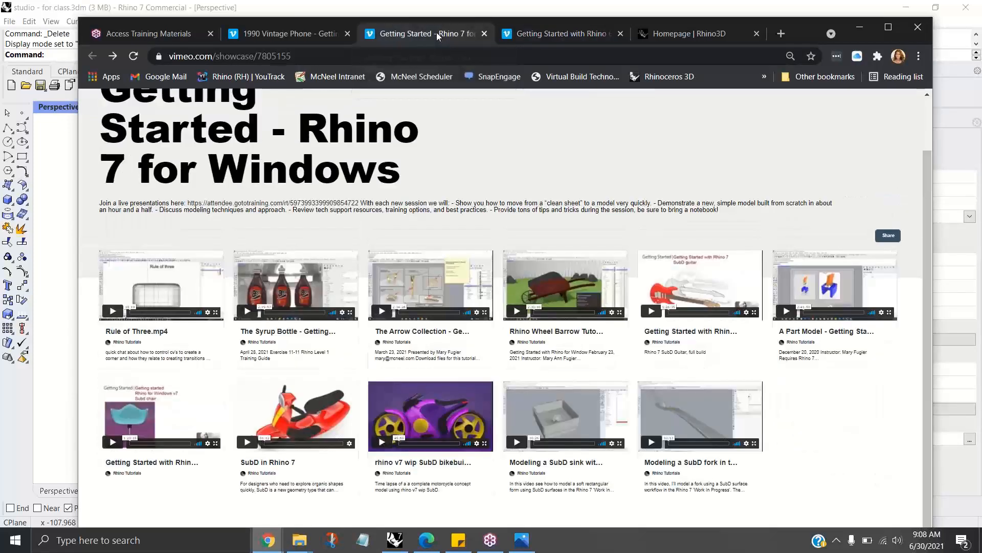
click(558, 36)
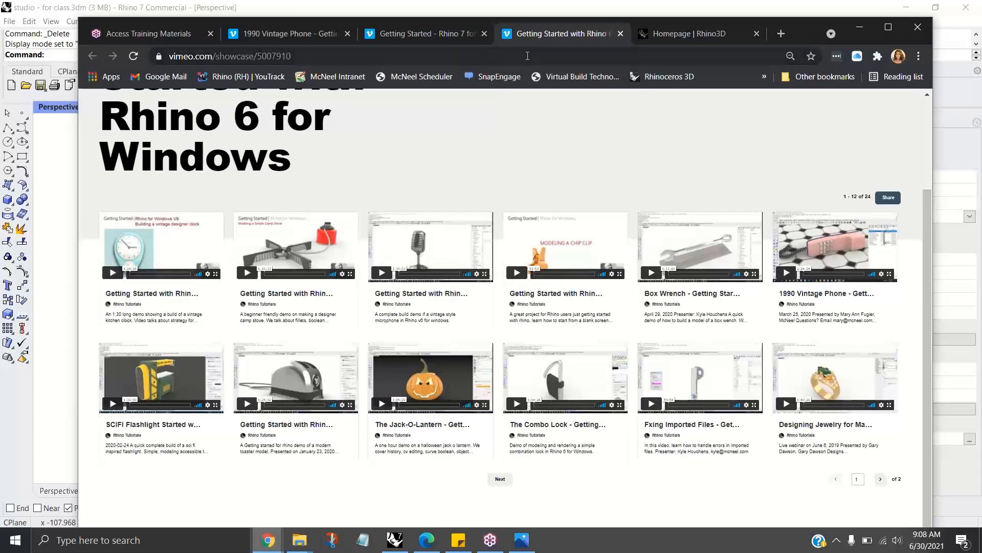
click(439, 36)
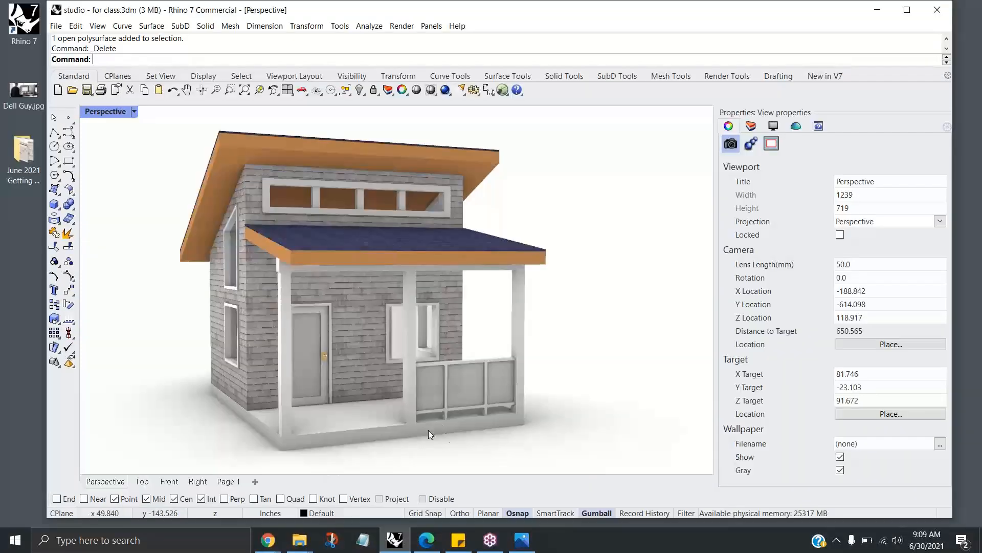
Step: Restore the four-viewport layout from the maximized Perspective view and activate the Top and Front viewports in turn
right_drag(497, 446, 469, 438)
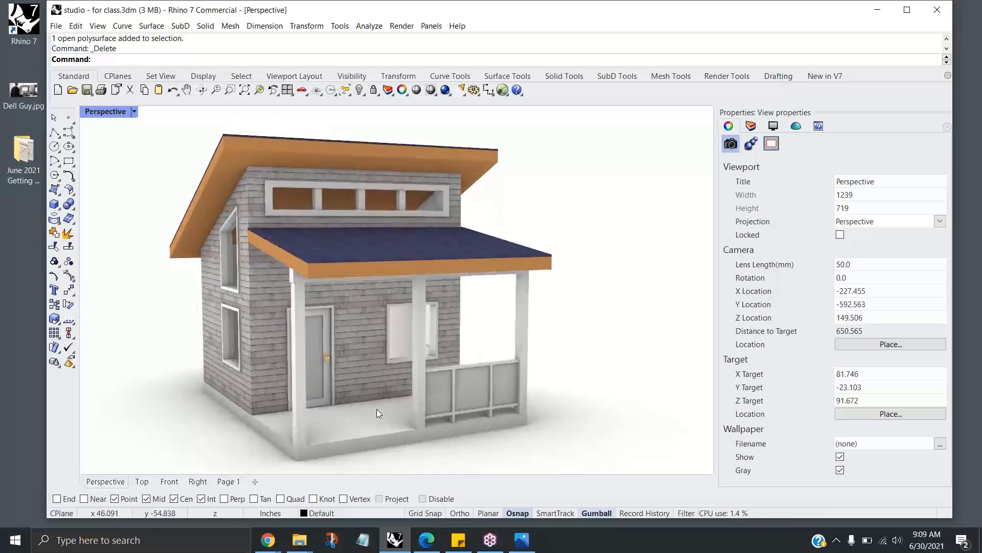
double_click(110, 112)
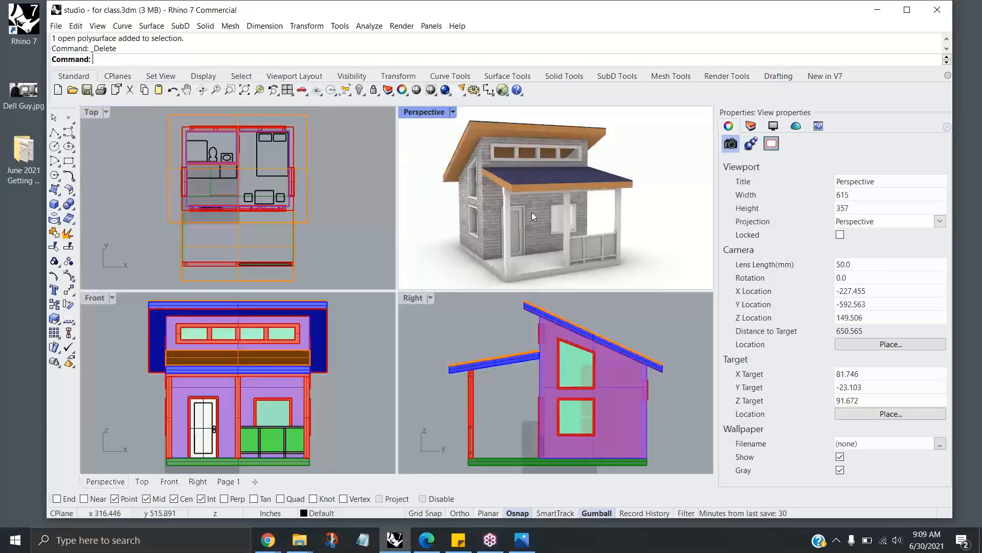
click(309, 219)
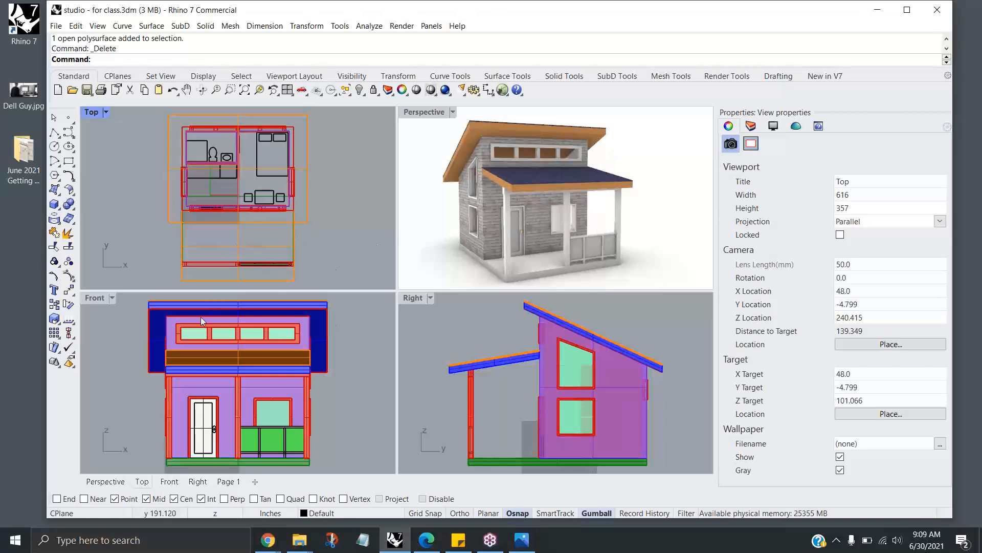
click(336, 377)
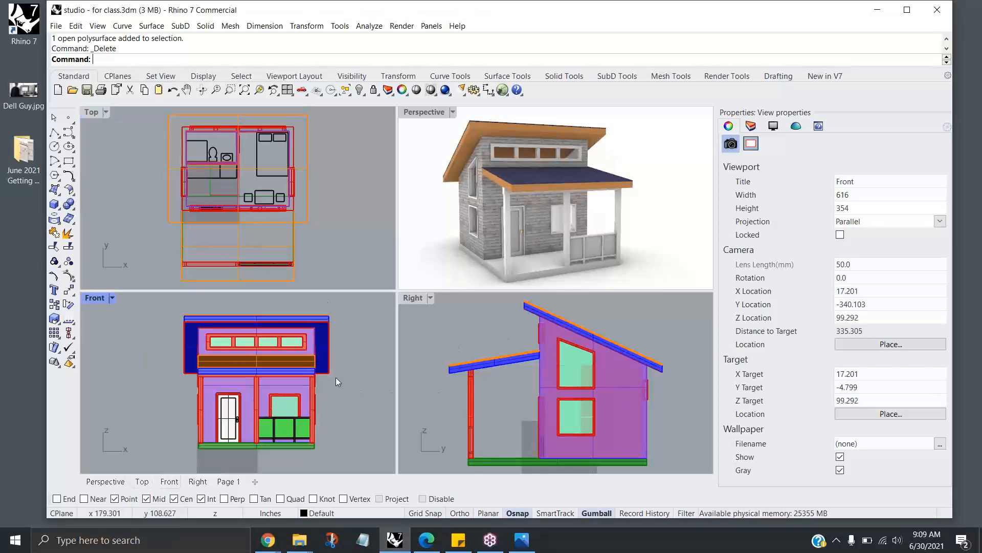
right_drag(336, 377, 354, 377)
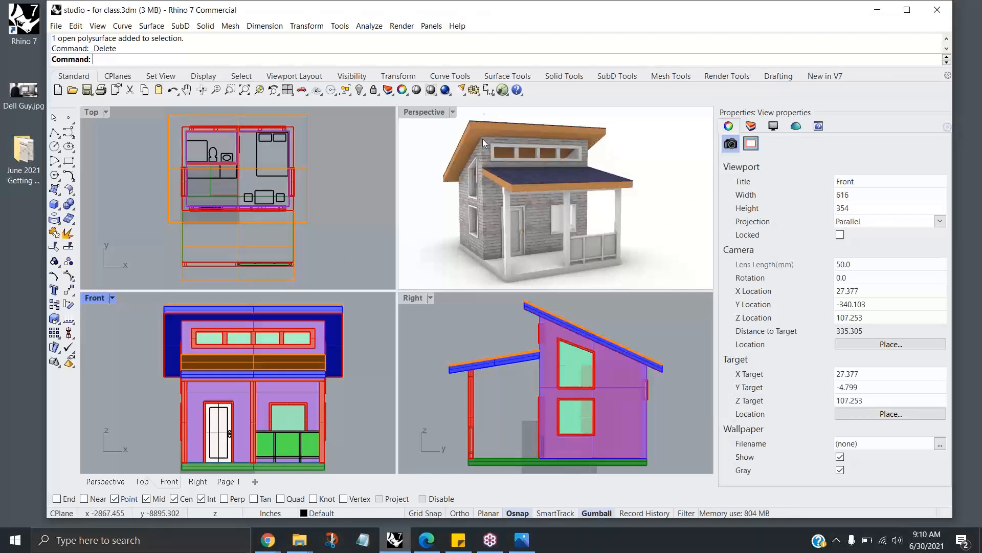
Step: Compare the house in the Perspective viewport in Shaded and Rendered display modes, ending with Rendered
click(453, 112)
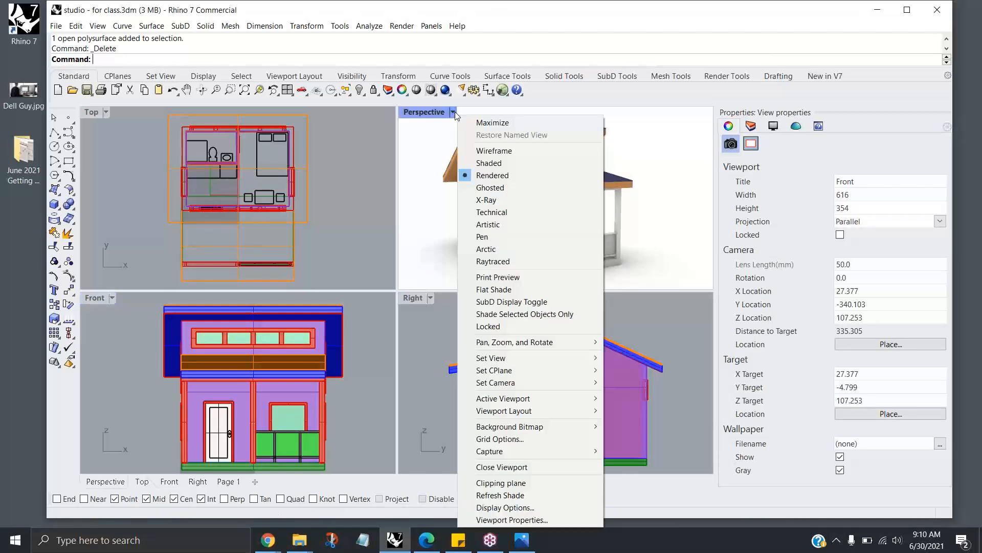
click(477, 163)
right_drag(509, 173, 519, 177)
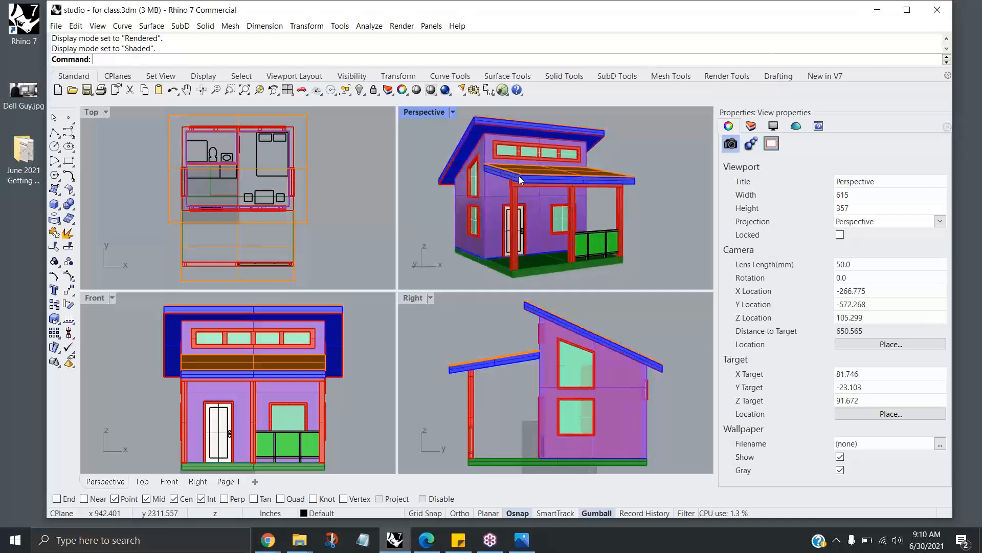
click(453, 112)
click(492, 176)
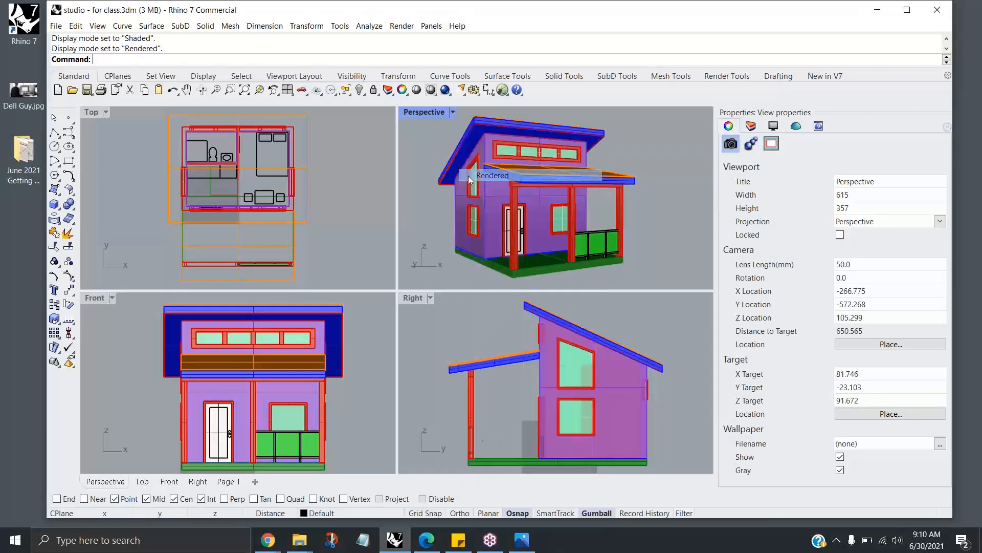
right_drag(582, 209, 586, 204)
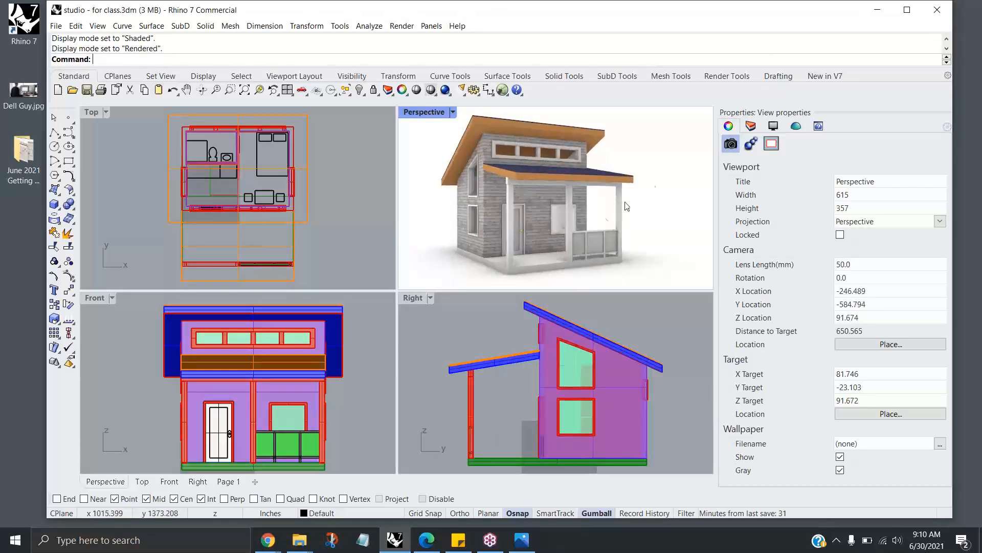
Step: Show the model's layer list and open the Page 1 layout
click(751, 126)
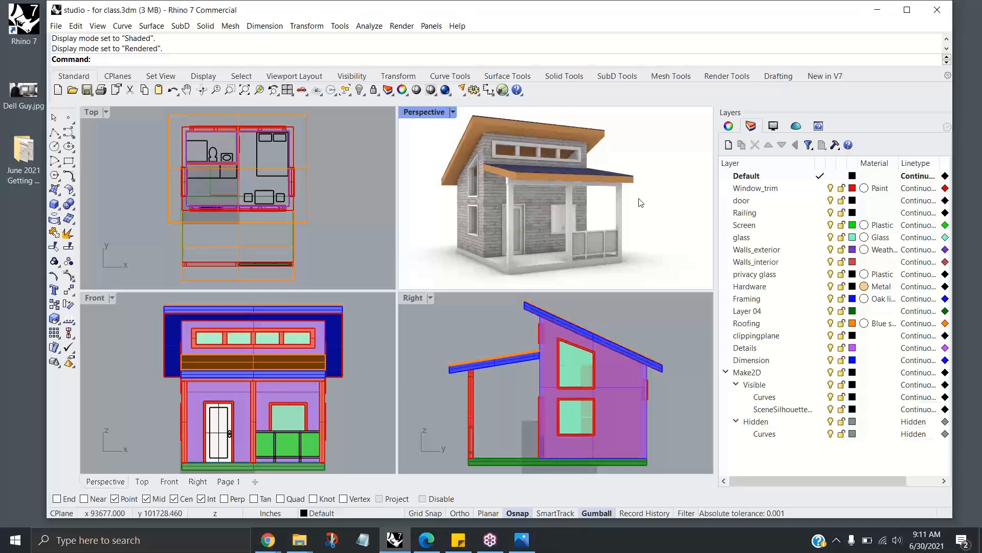
mouse_move(665, 229)
right_down()
mouse_move(631, 235)
mouse_move(665, 234)
right_up()
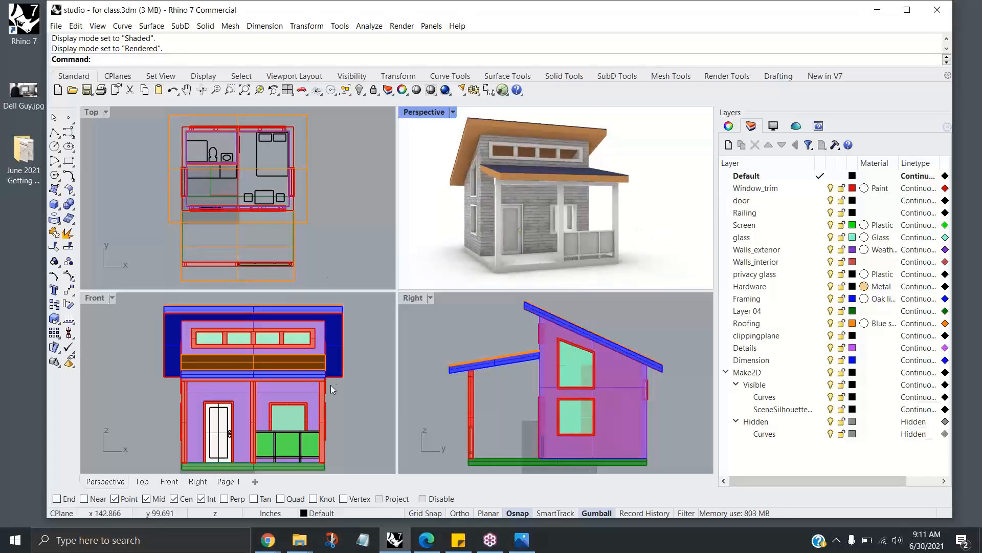
click(231, 482)
right_drag(281, 314, 357, 313)
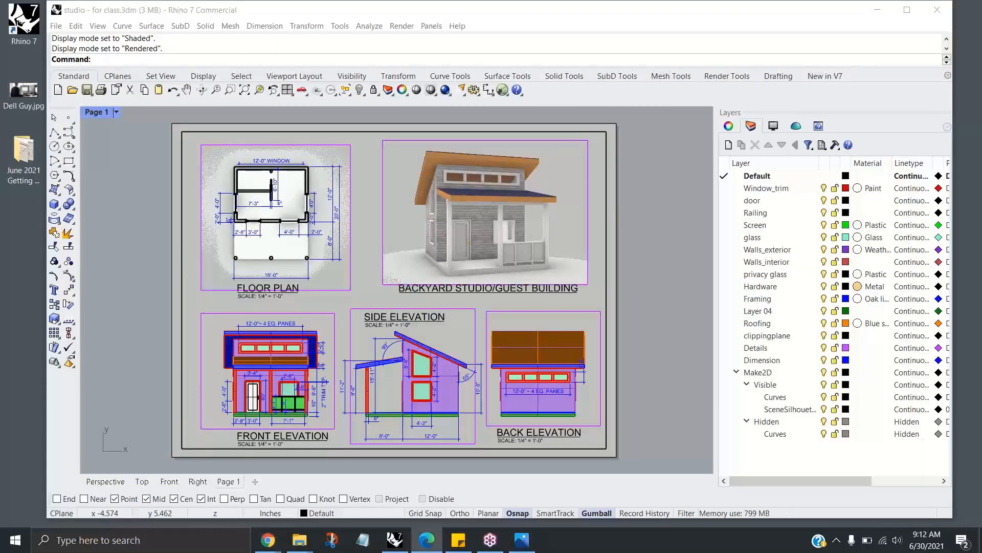
Step: Bring the STUDIO BUILDING.pdf sheet into view in Edge, look over the drawing, and move it back out of view
drag(0, 123, 548, 44)
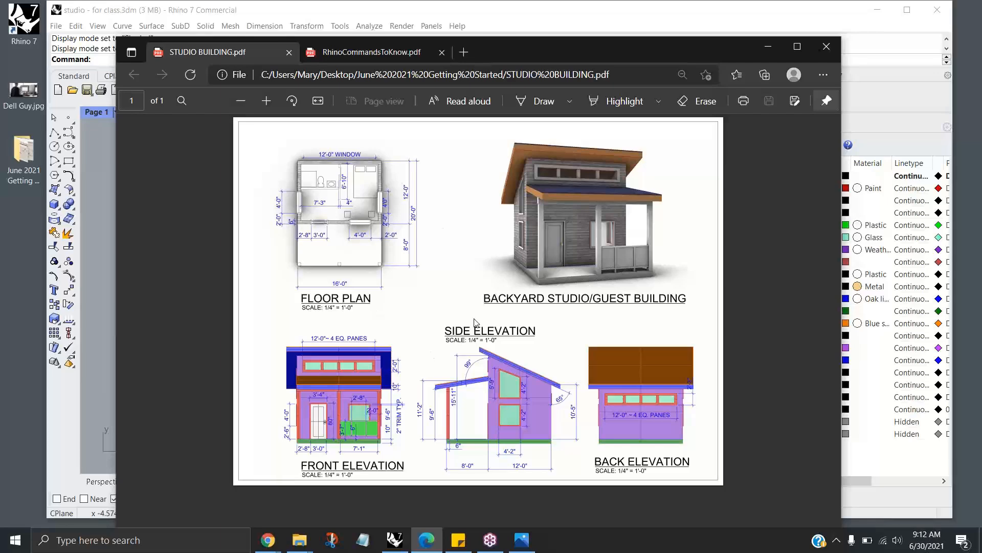
drag(584, 50, 515, 63)
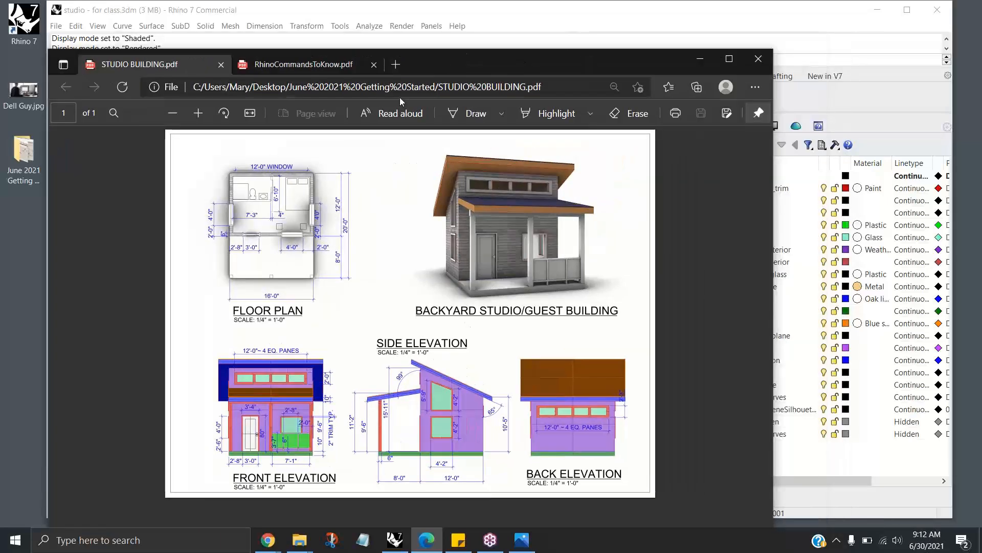
drag(400, 97, 0, 214)
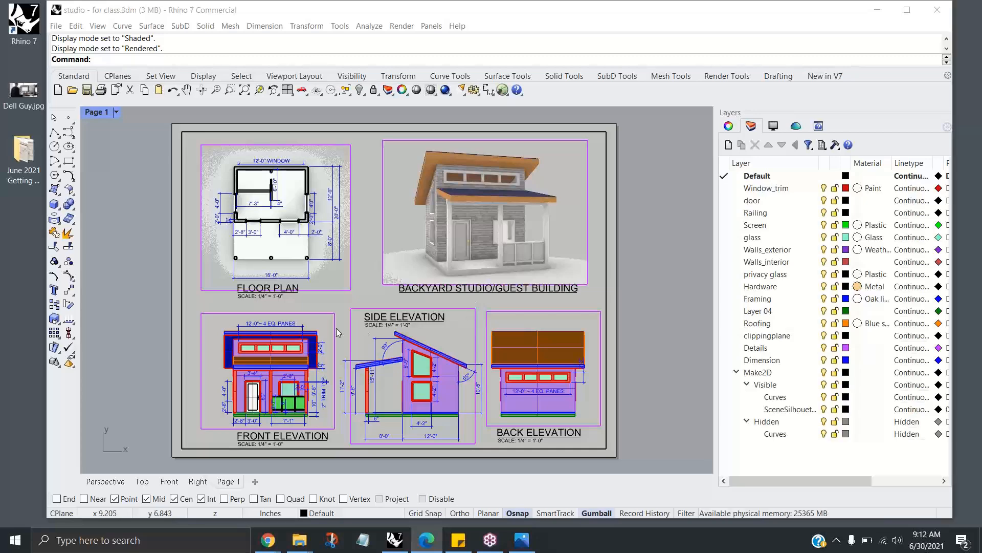
Step: Examine the floor plan, perspective and elevation details and their dimensions on the Page 1 layout
scroll(293, 315, up, 2)
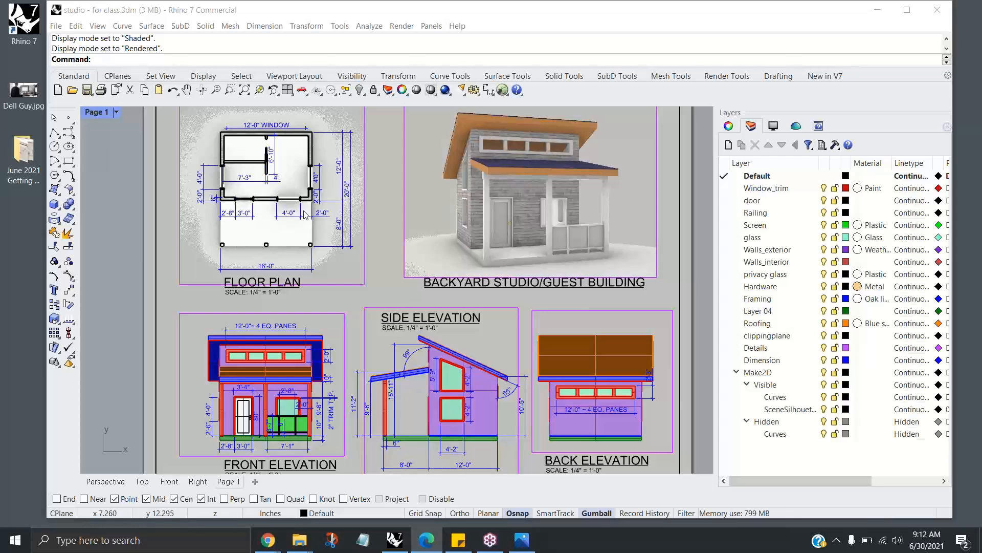
scroll(245, 192, up, 2)
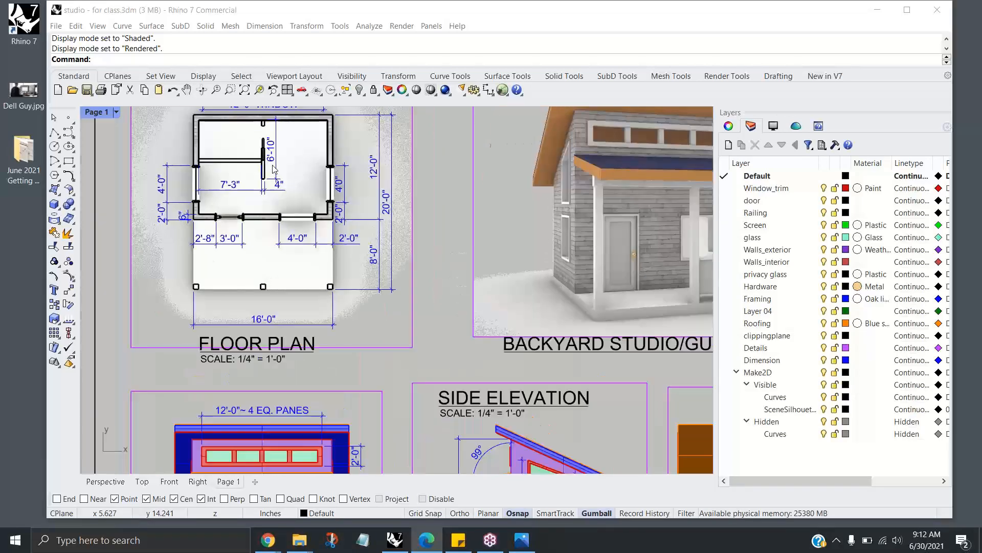
scroll(289, 187, down, 2)
right_drag(294, 196, 288, 216)
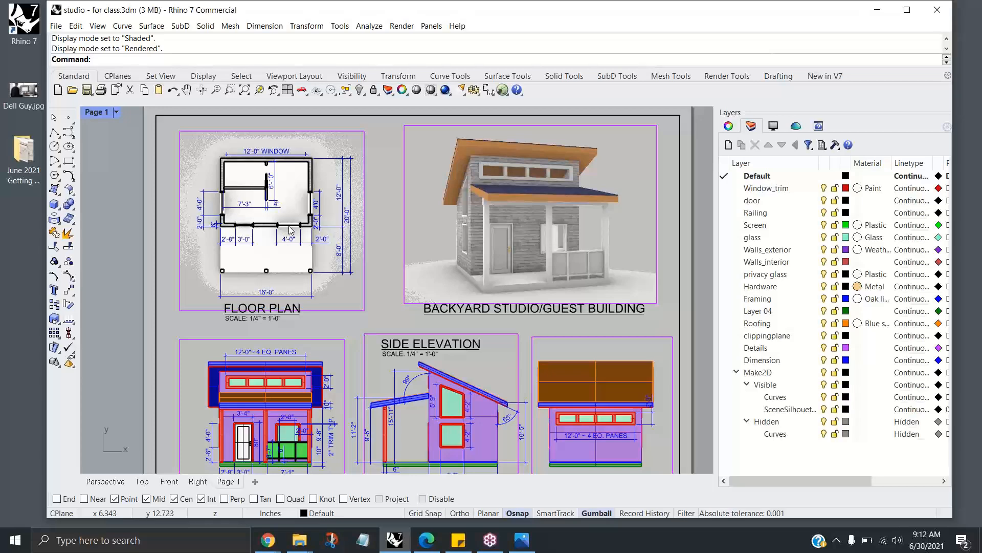
scroll(289, 230, up, 2)
scroll(299, 221, down, 4)
right_drag(359, 250, 349, 241)
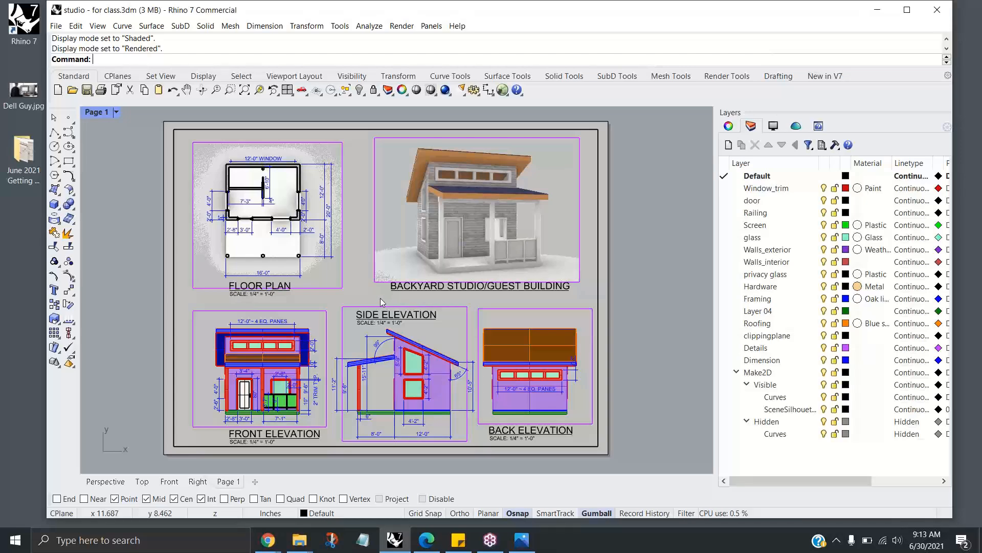
scroll(357, 293, up, 2)
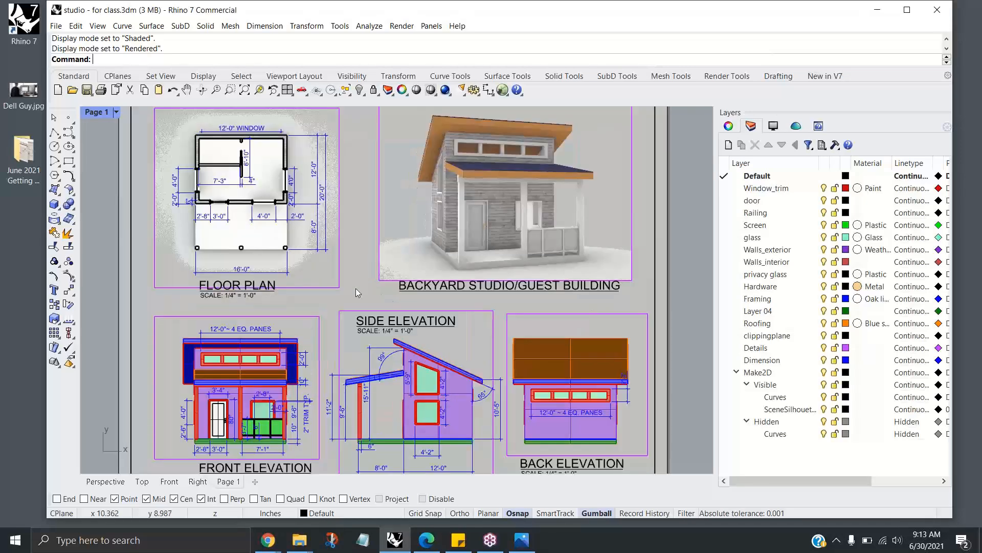
Step: Activate the front elevation detail, check that its clerestory window and door are selectable model objects, and return to the page
double_click(302, 329)
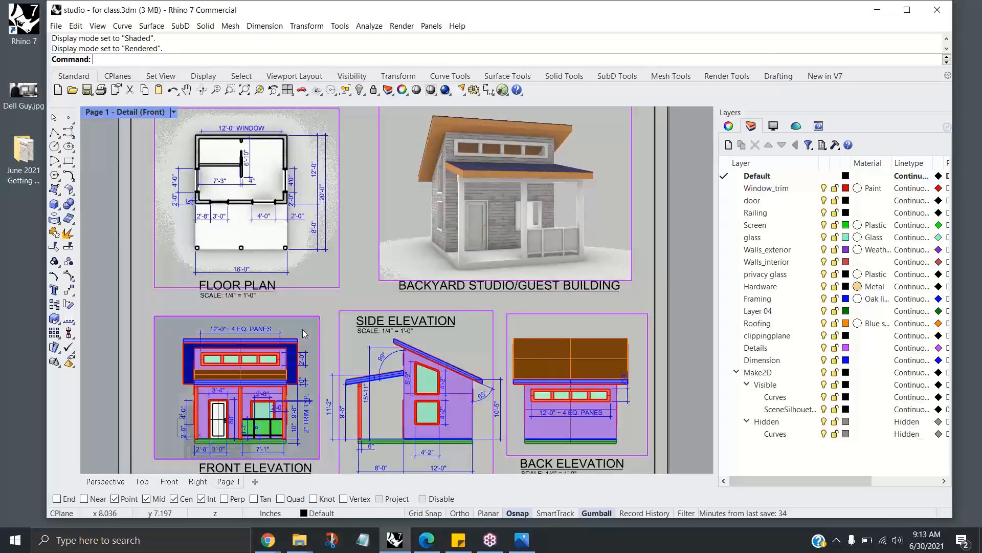
click(267, 361)
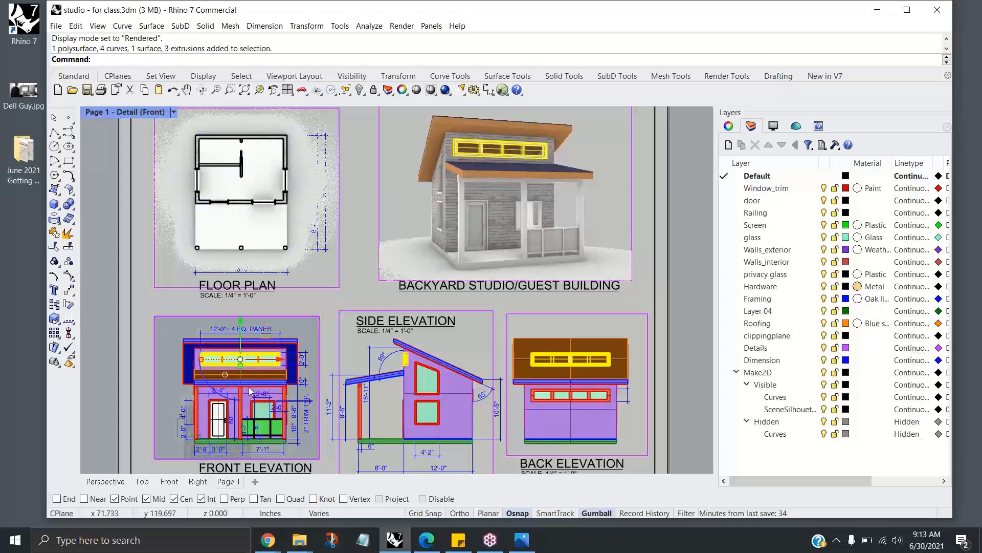
click(222, 411)
click(290, 335)
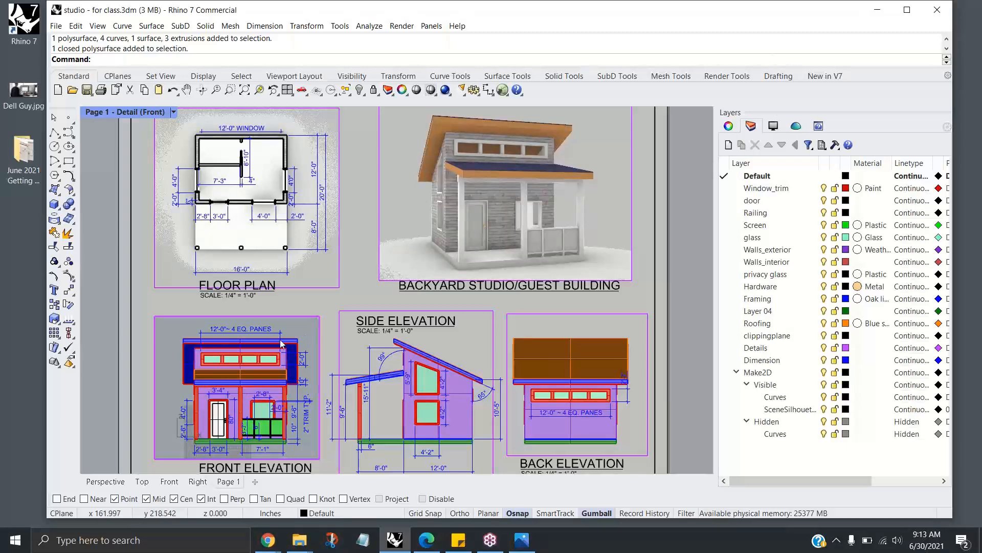
scroll(223, 370, up, 5)
scroll(227, 370, down, 5)
scroll(228, 371, up, 4)
right_drag(264, 372, 298, 312)
scroll(287, 329, down, 2)
scroll(288, 330, up, 2)
double_click(375, 224)
Step: Select the front elevation detail on the page, inspect its lock and scale properties, and deselect it
click(358, 244)
click(729, 126)
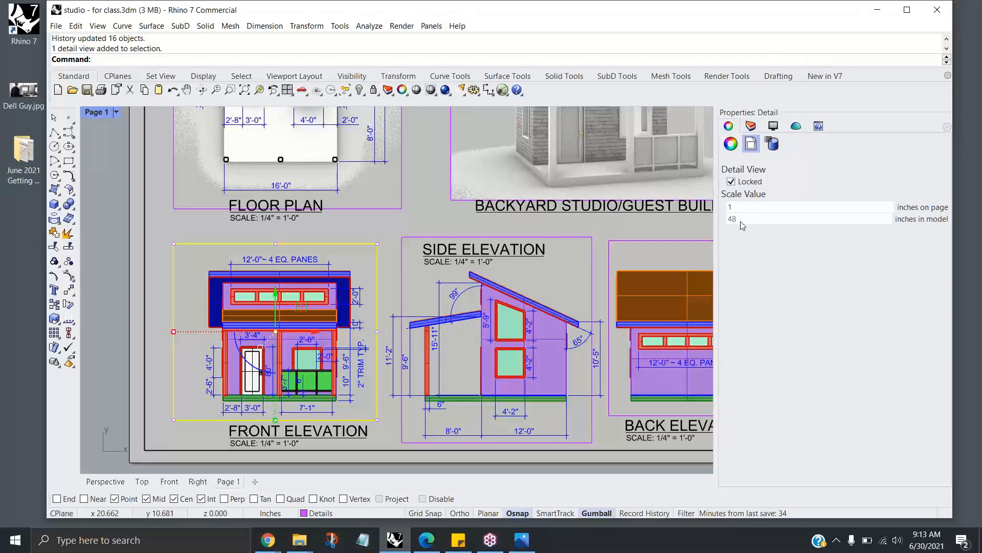
click(360, 229)
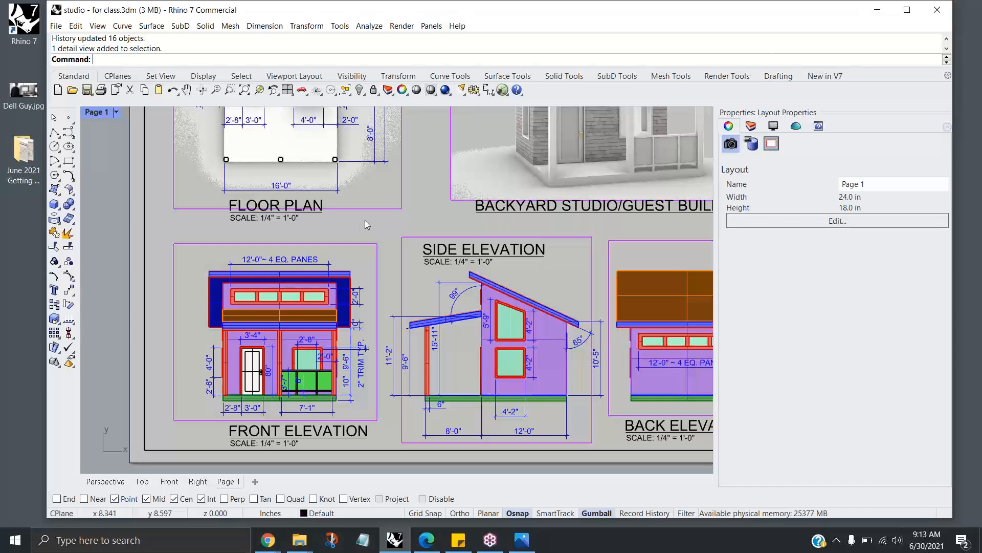
Step: Select the front elevation detail on the page to review its locked scale, deselect it, and look over the neighbouring details
click(361, 243)
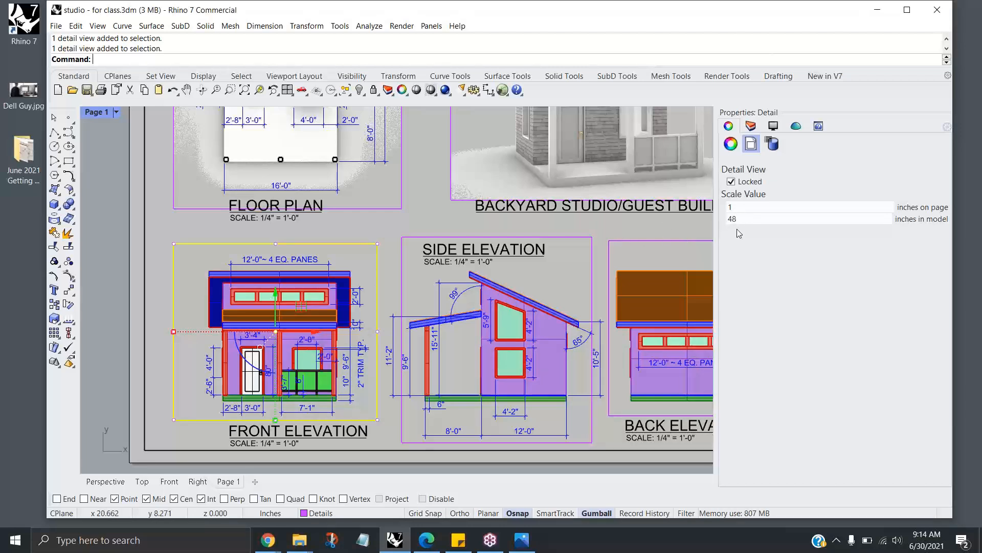
click(397, 225)
scroll(485, 222, down, 4)
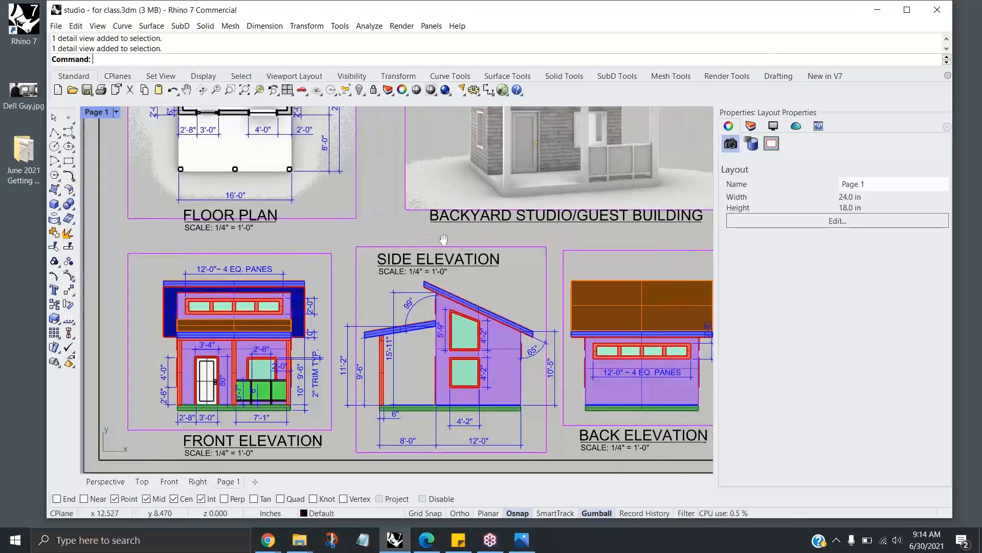
mouse_move(445, 254)
right_down()
mouse_move(436, 263)
mouse_move(450, 265)
right_up()
scroll(440, 263, down, 2)
scroll(440, 263, up, 2)
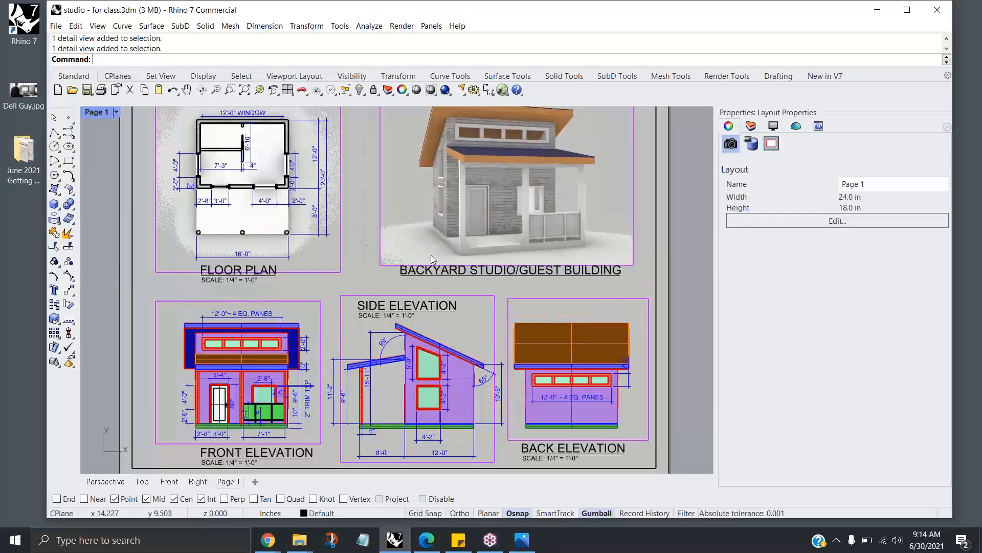
Step: Open the document's Foot-Inch Architectural annotation style in the options and expand its length unit settings
click(478, 90)
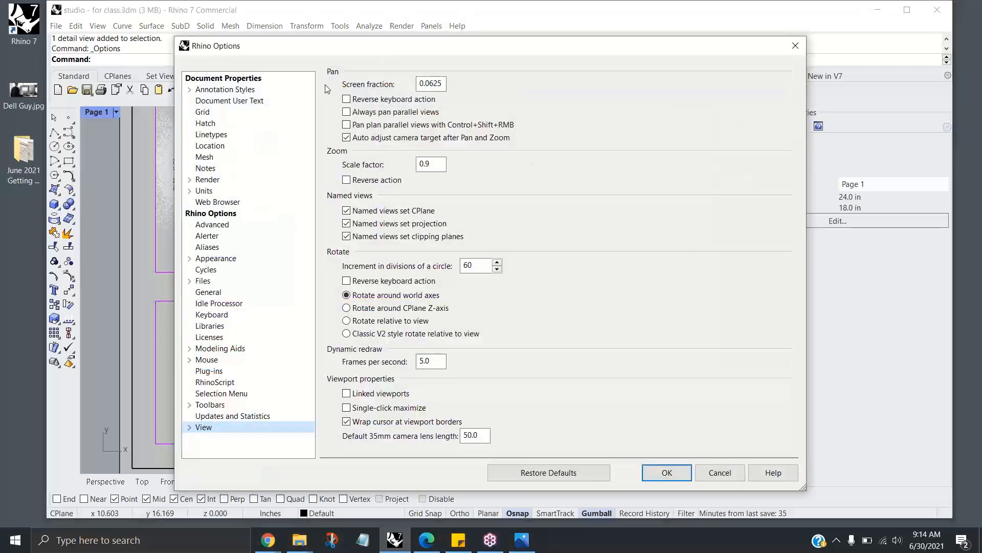
click(207, 90)
click(188, 90)
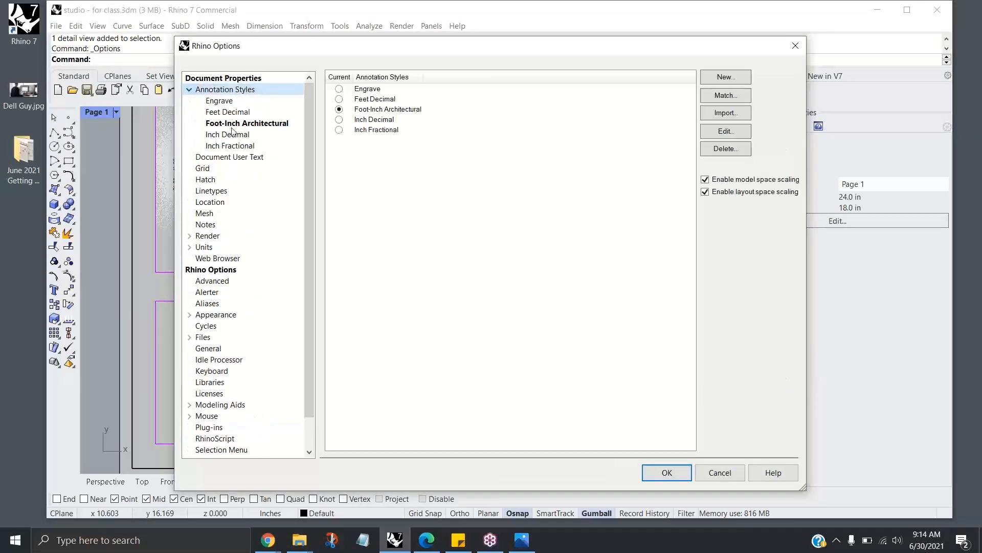
click(249, 123)
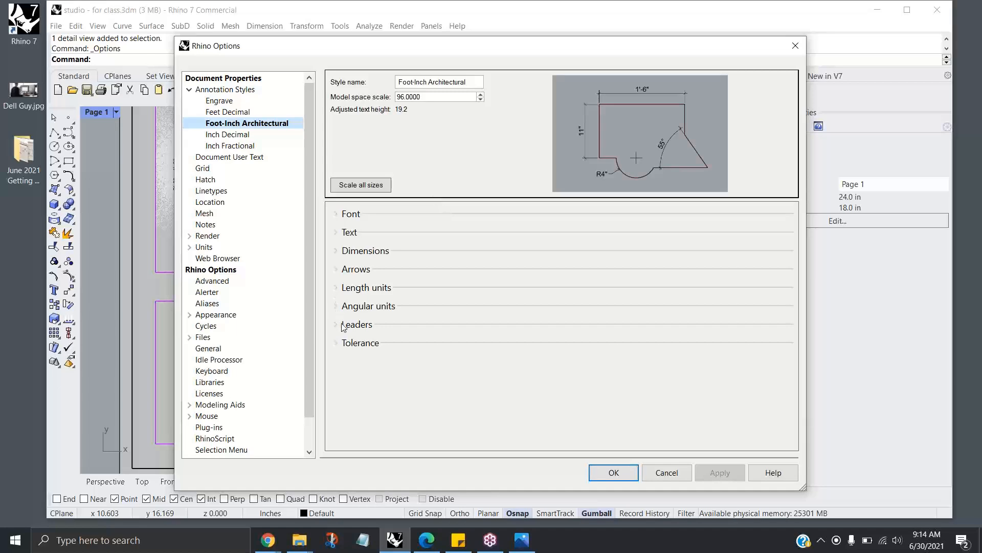
click(340, 289)
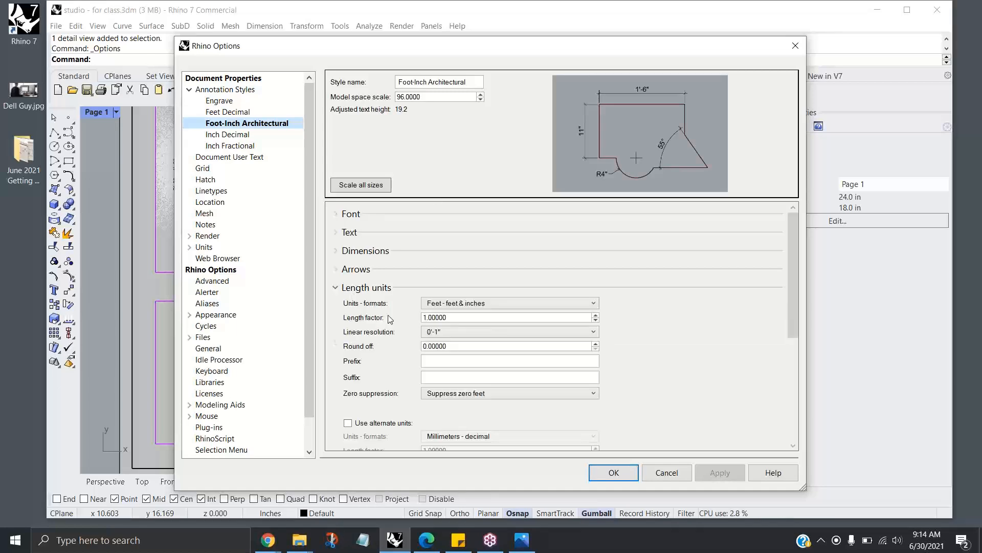
scroll(670, 371, down, 3)
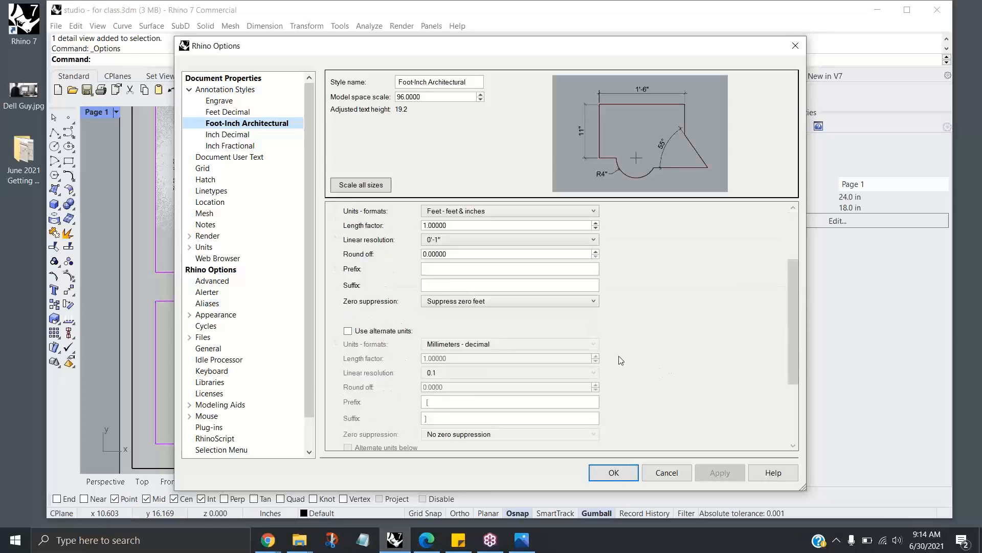
Step: Enable alternate units in Meters - decimal for the Foot-Inch Architectural style, accept, and inspect the floor plan dimensions on the page
click(348, 331)
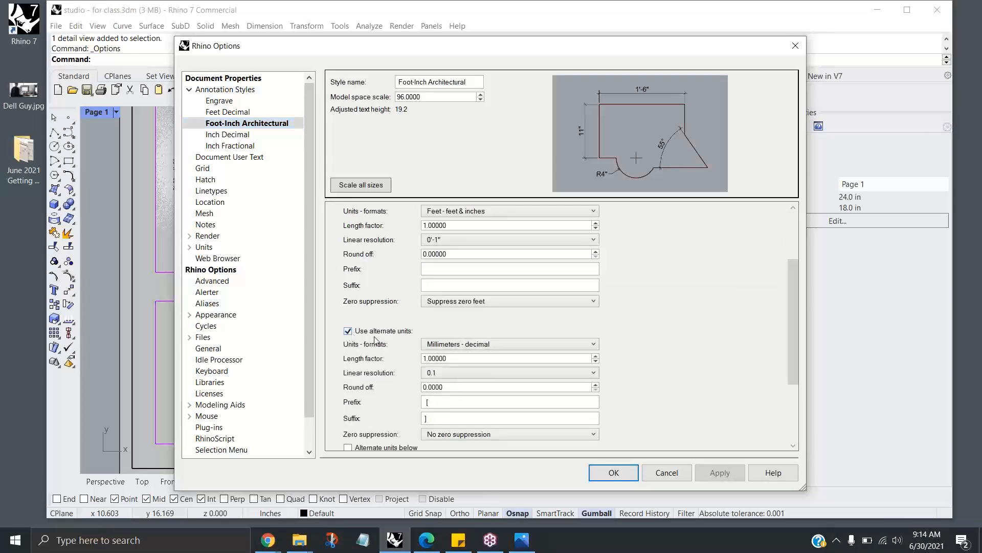
click(541, 345)
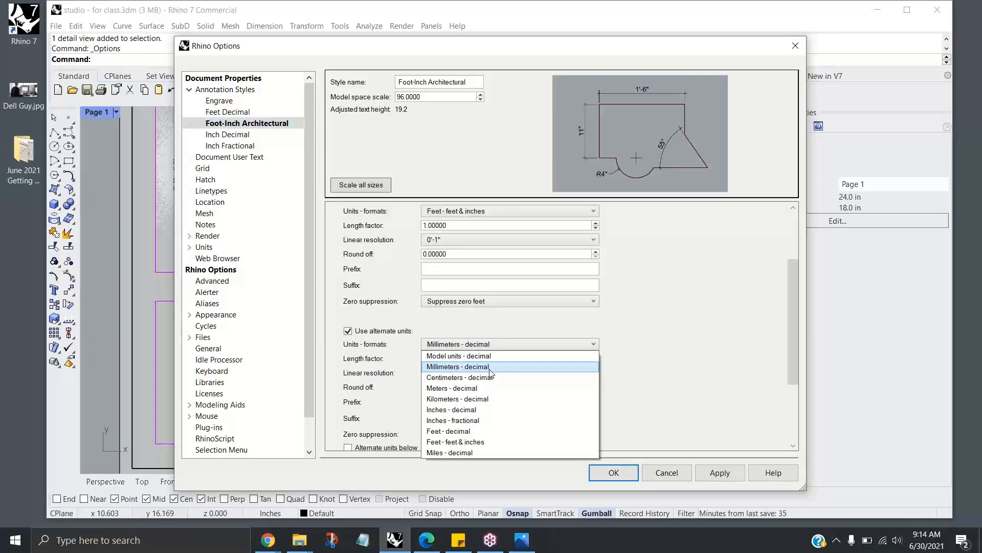
click(467, 390)
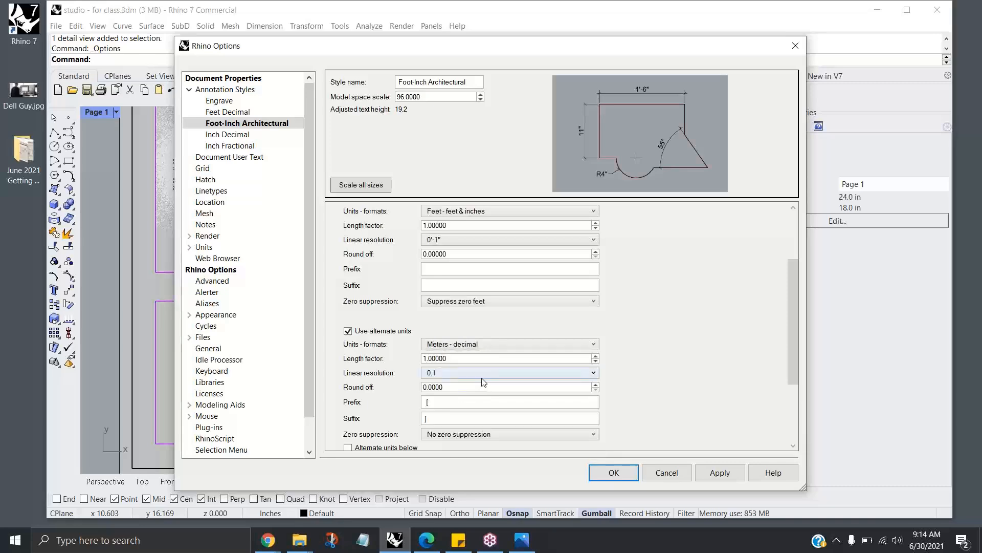
click(607, 474)
scroll(319, 175, up, 5)
scroll(335, 170, up, 2)
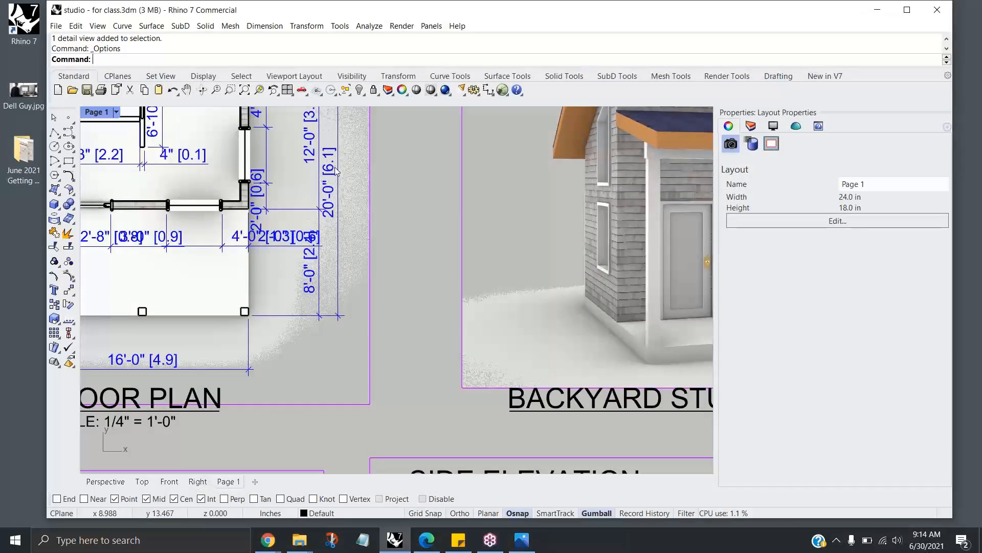
scroll(336, 176, down, 3)
scroll(288, 225, down, 1)
scroll(290, 195, down, 1)
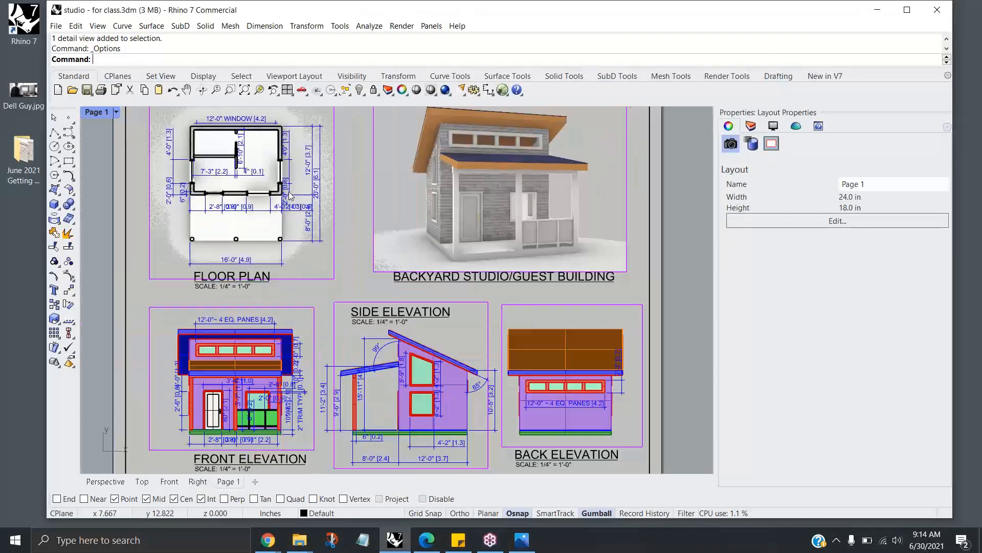
Step: Reopen the Foot-Inch Architectural style's length unit settings, review the alternate unit prefix and suffix, and disable alternate units
click(472, 92)
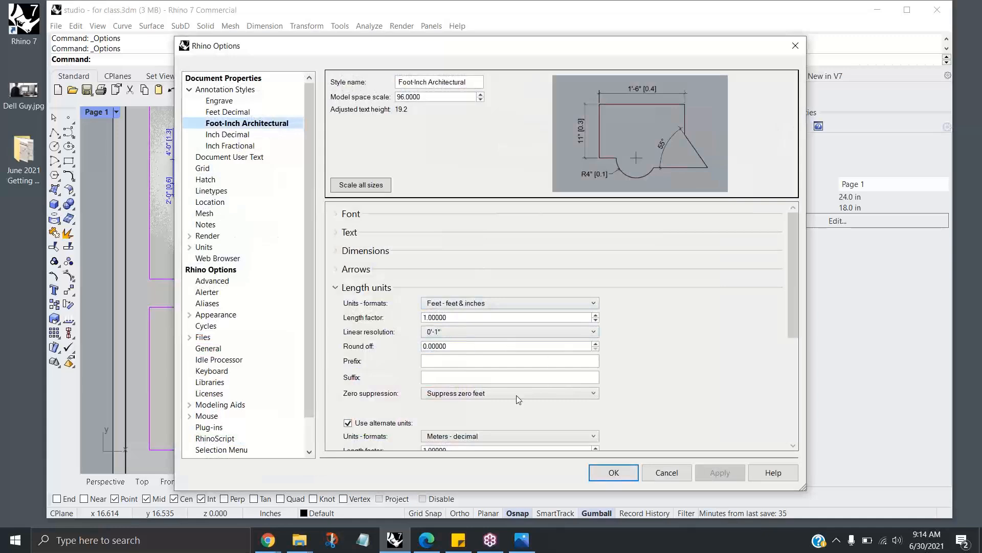
scroll(637, 379, down, 3)
scroll(493, 432, down, 2)
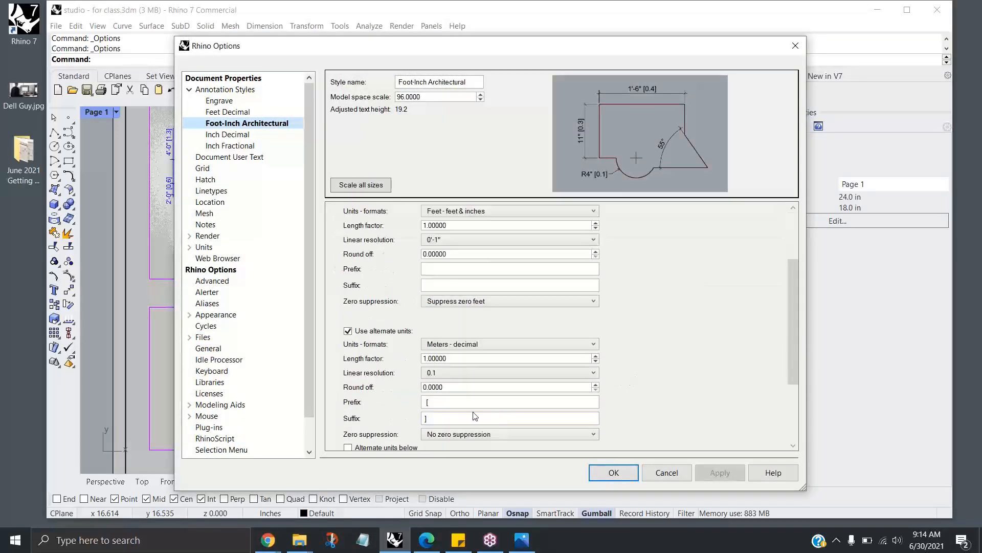
click(443, 419)
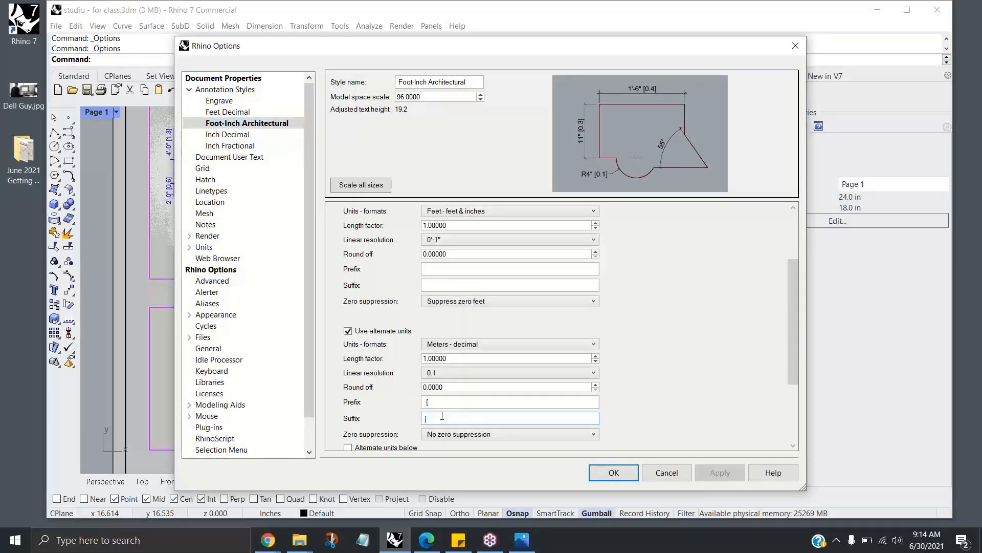
click(348, 331)
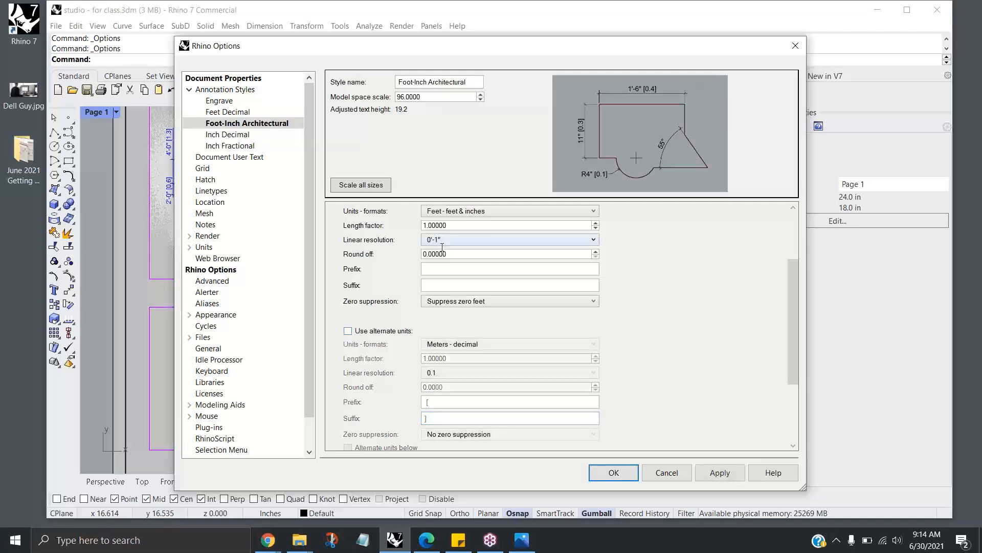
Step: Set the Foot-Inch Architectural style's primary length units to Meters - decimal with the suffix M and accept the options
scroll(513, 220, up, 2)
click(515, 243)
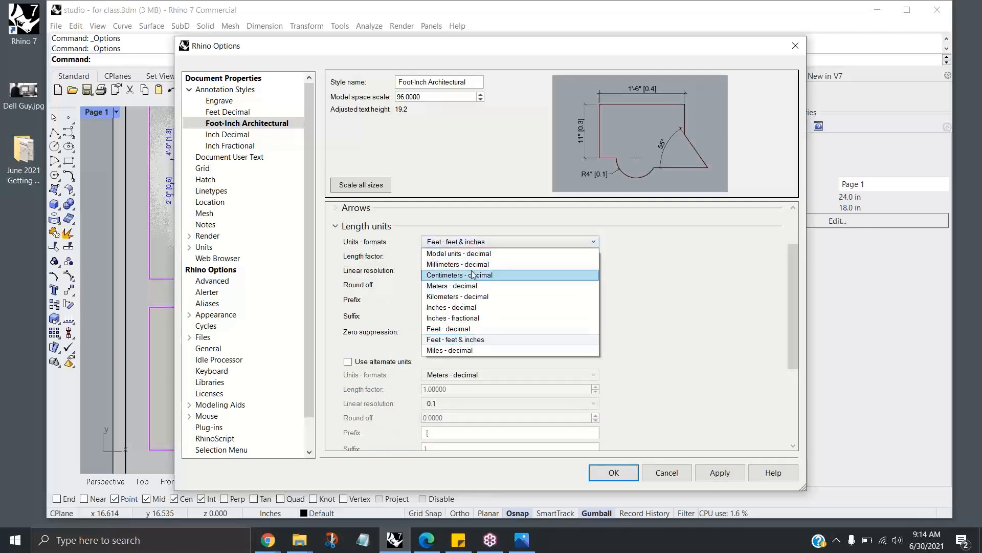
click(457, 286)
click(439, 316)
text(M)
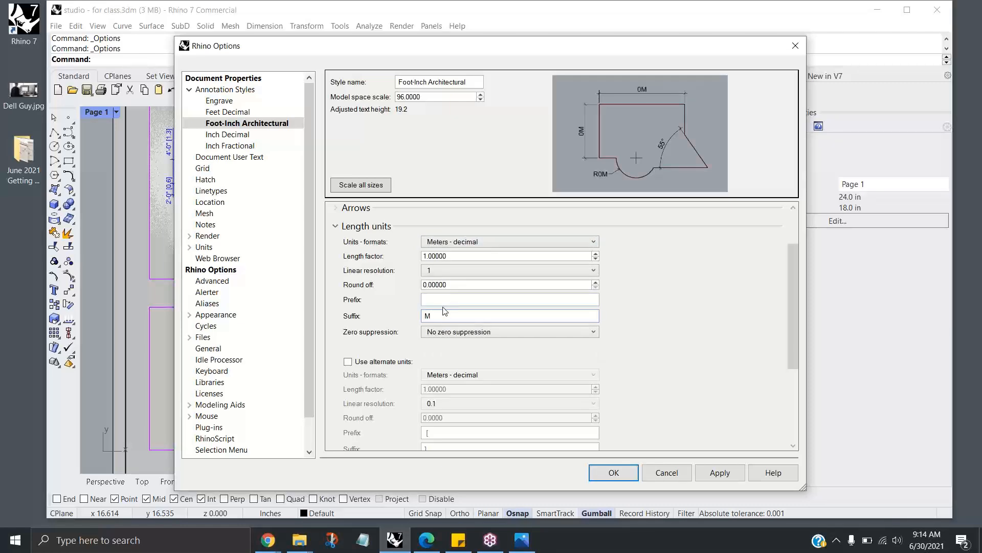
click(614, 472)
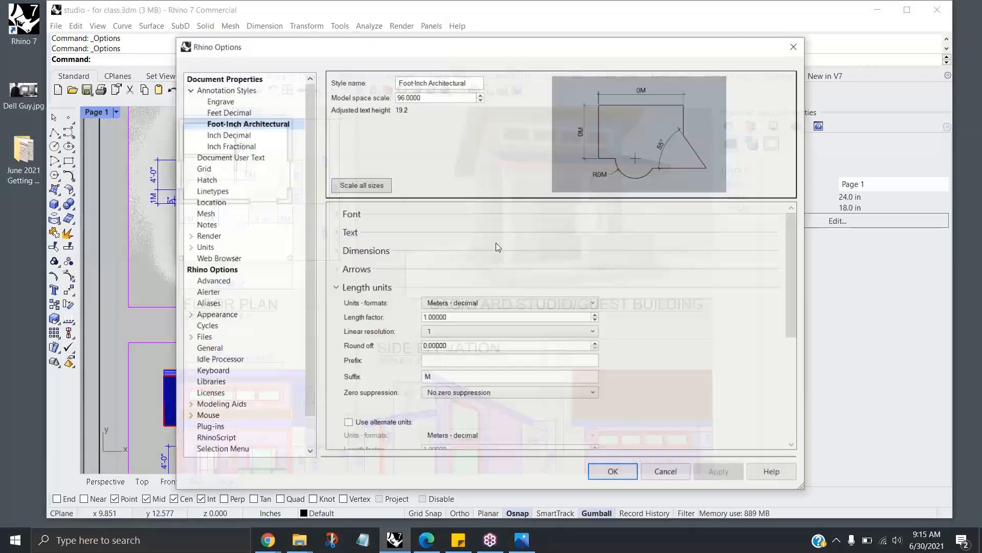
Step: Set the annotation style's linear resolution to 0.01, accept, and inspect the metric dimensions on the floor plan and elevations
click(460, 333)
click(445, 365)
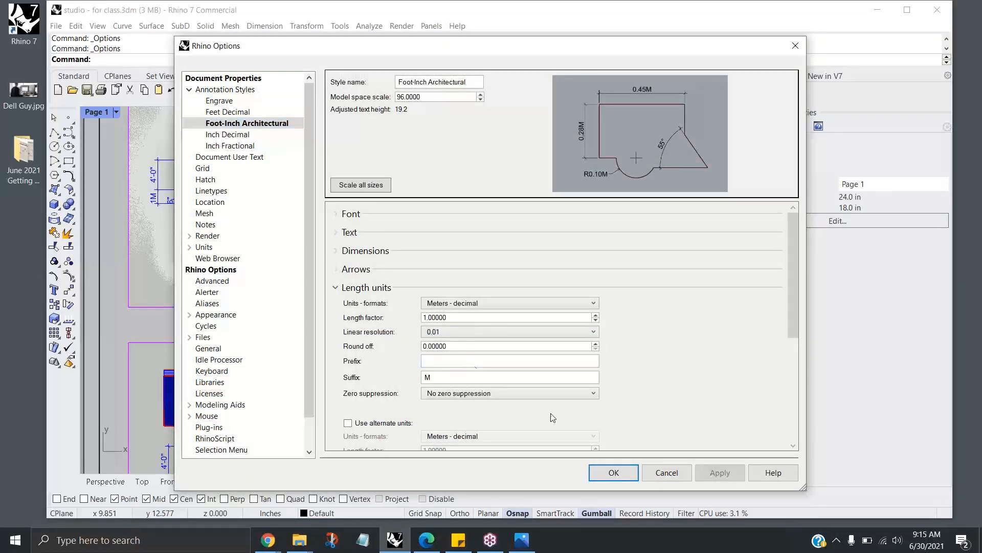
click(614, 473)
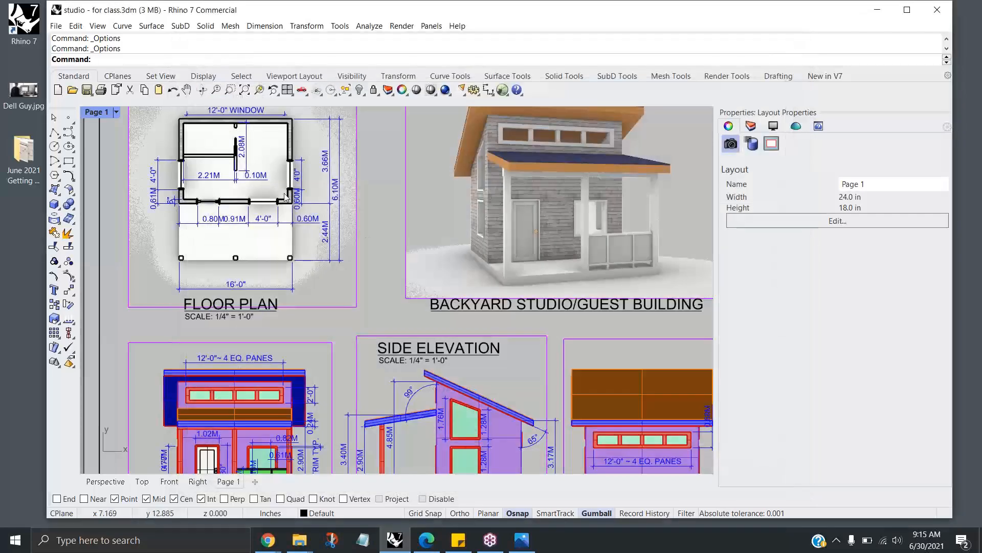
scroll(285, 178, up, 6)
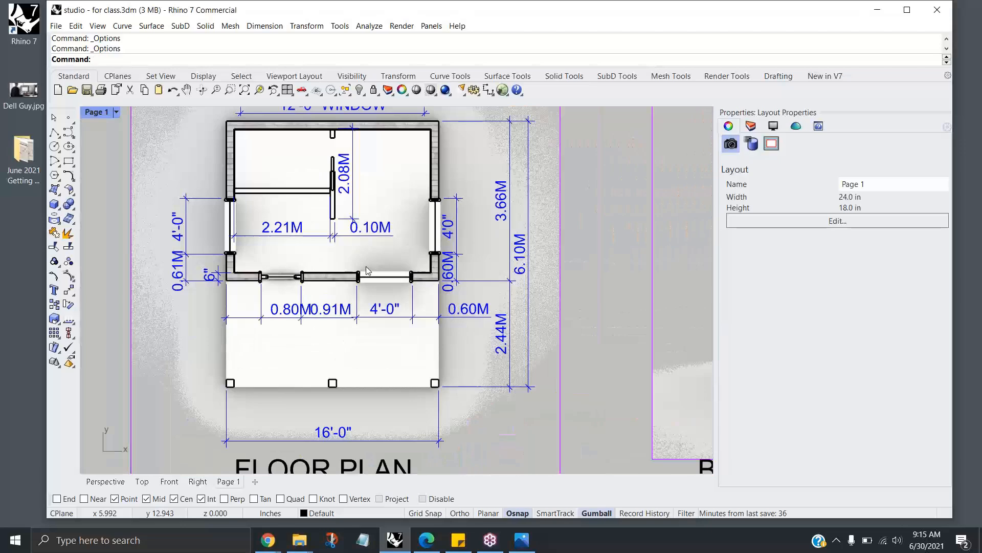
scroll(403, 261, down, 3)
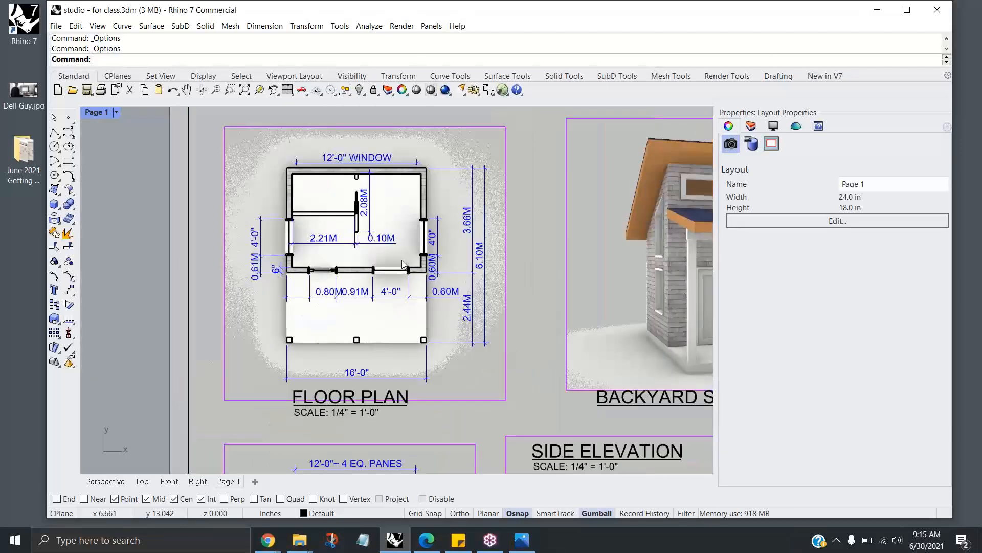
scroll(402, 261, down, 4)
right_drag(515, 291, 397, 217)
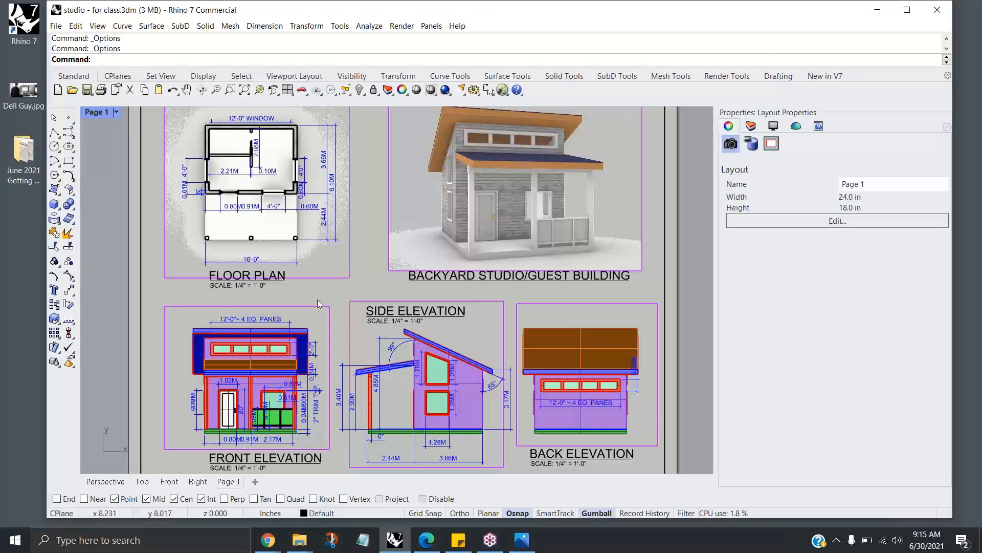
Step: Undo the metric unit and resolution changes made to the annotation style and bring the whole page into view
key(ctrl+z)
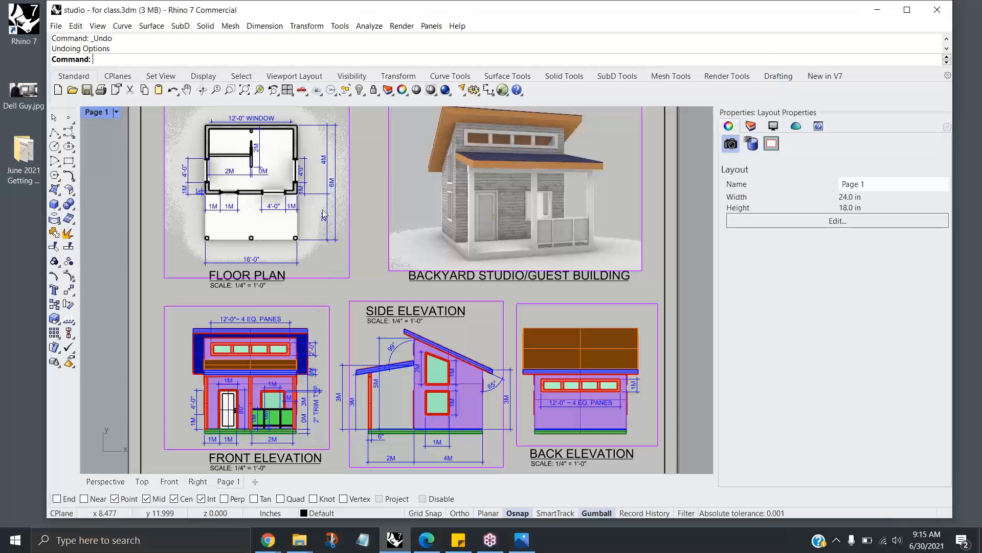
key(Return)
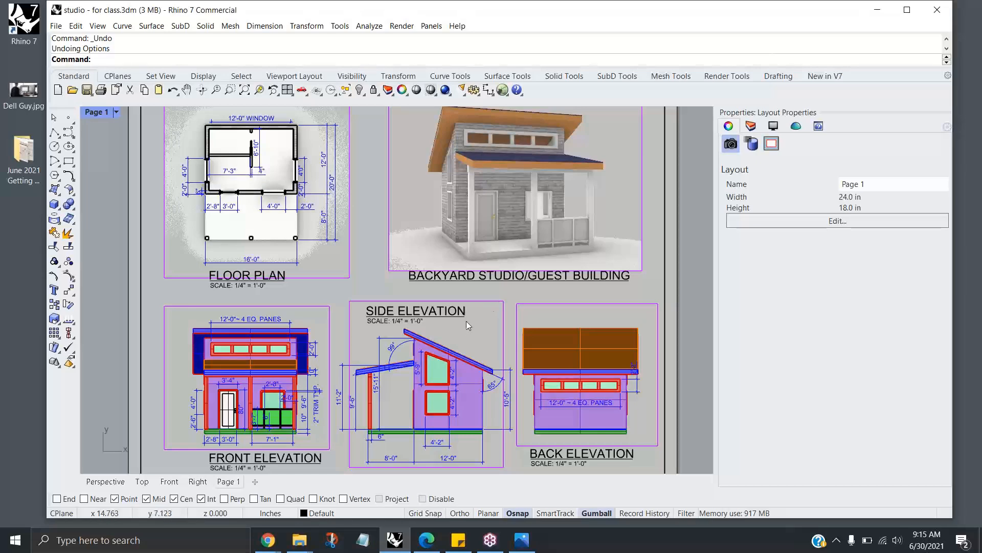
scroll(466, 321, down, 2)
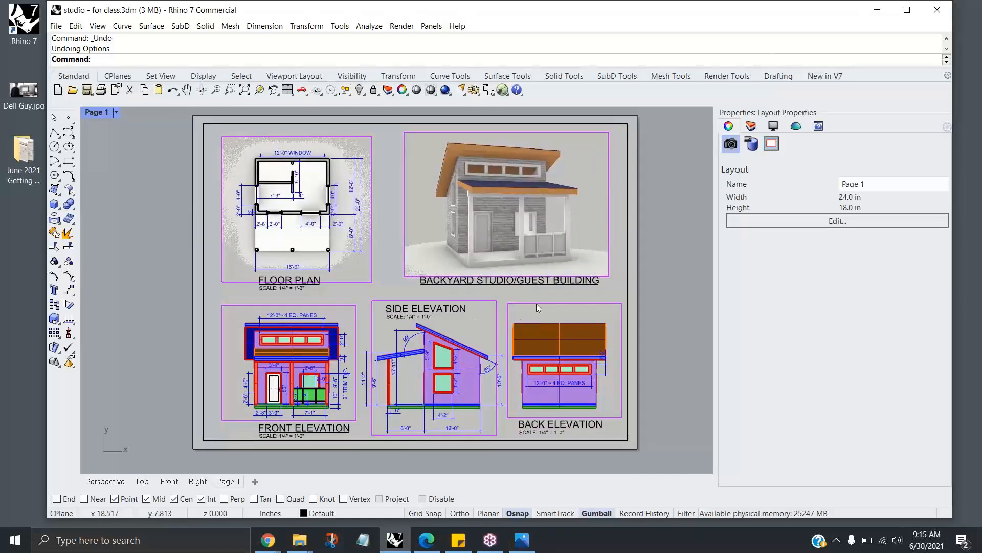
right_drag(536, 303, 517, 308)
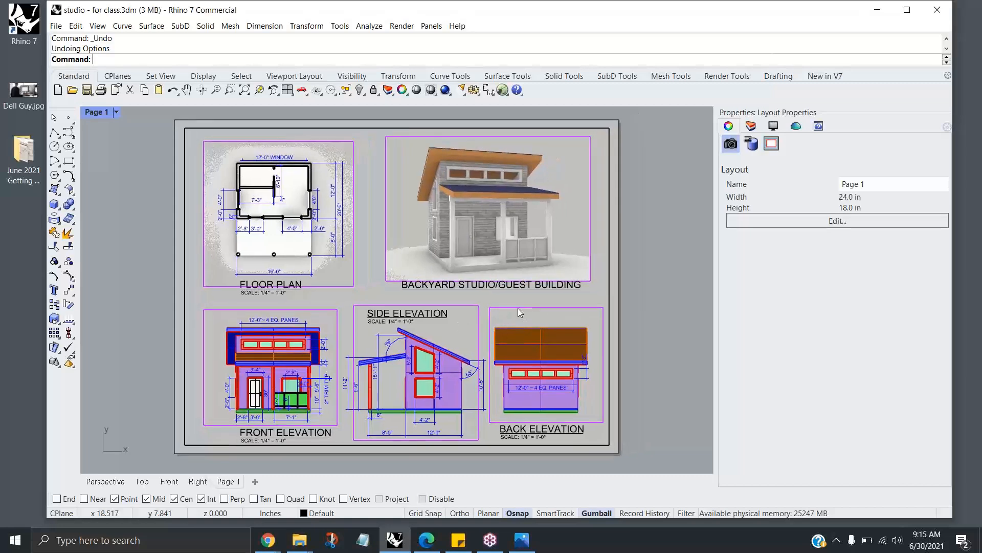
Step: Maximize the Rhino window
double_click(314, 14)
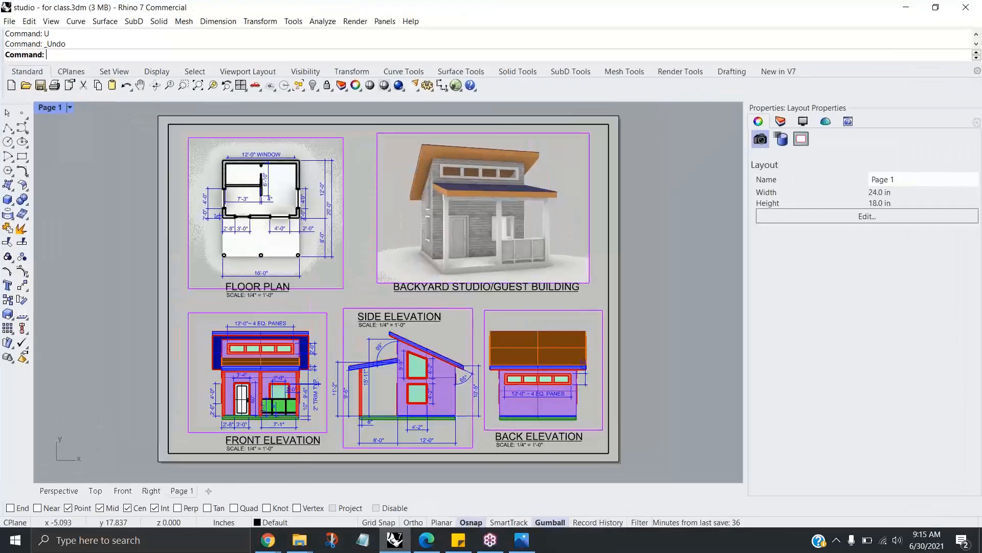
Step: Switch to Edge, read through the command list in RhinoCommandsToKnow.pdf, and return to the STUDIO BUILDING.pdf sheet
click(427, 539)
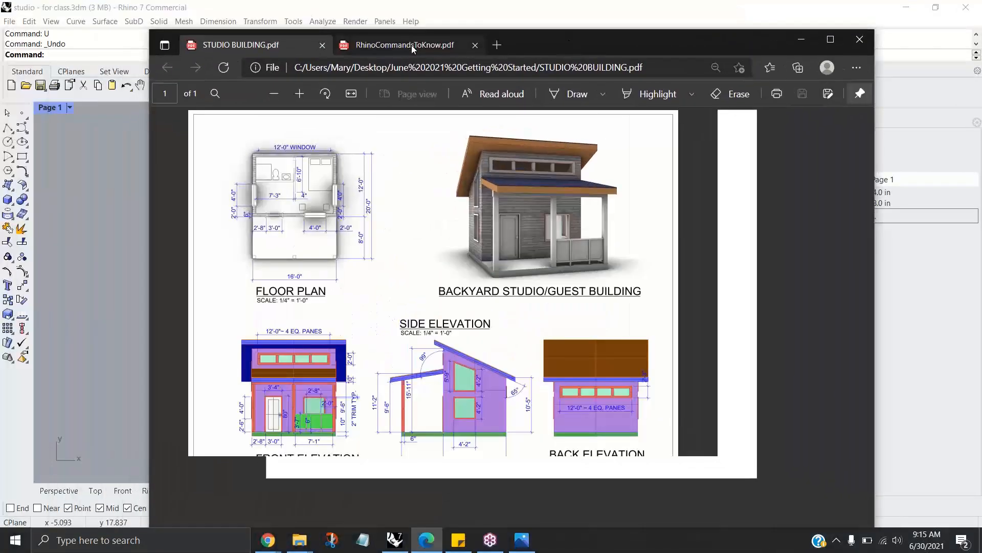
click(416, 45)
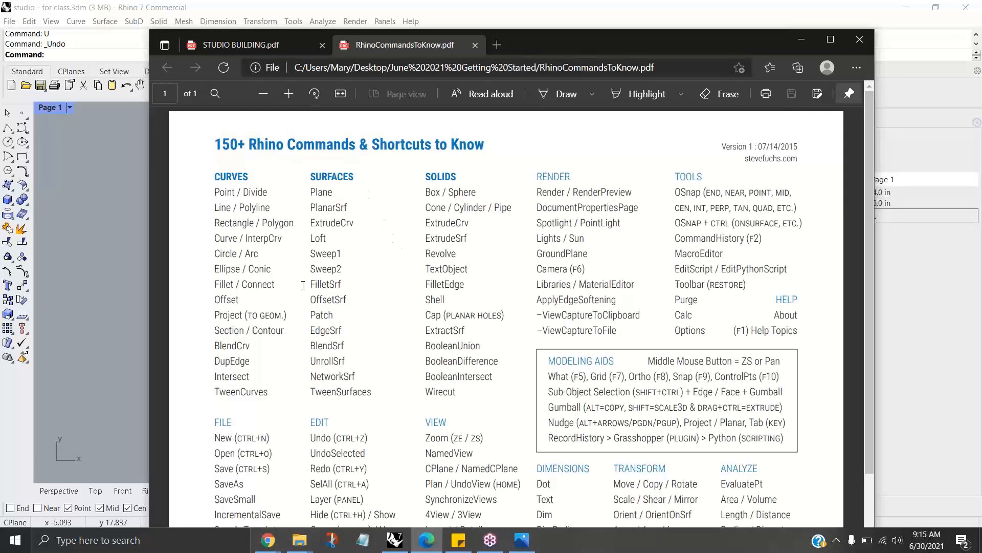
scroll(437, 304, down, 2)
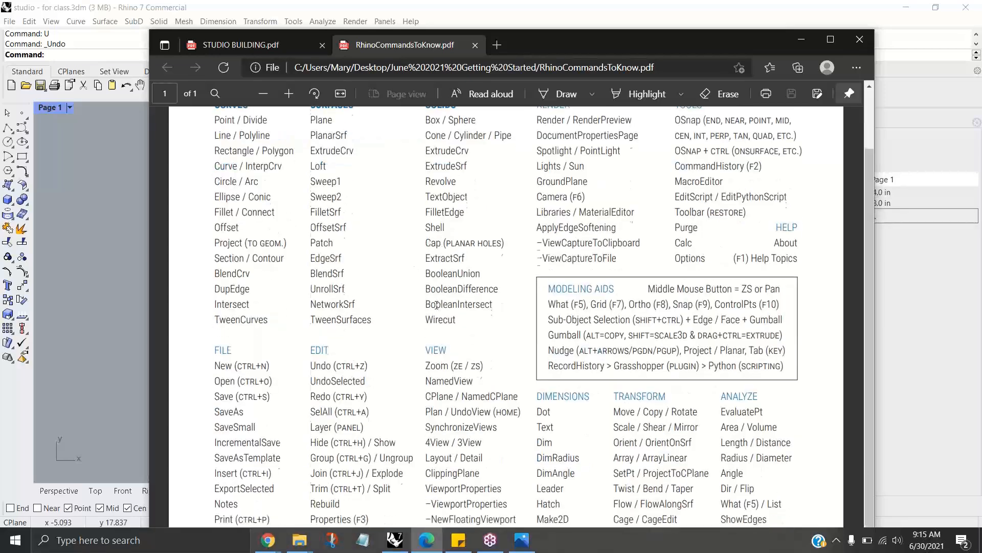
scroll(516, 361, up, 2)
scroll(489, 332, down, 2)
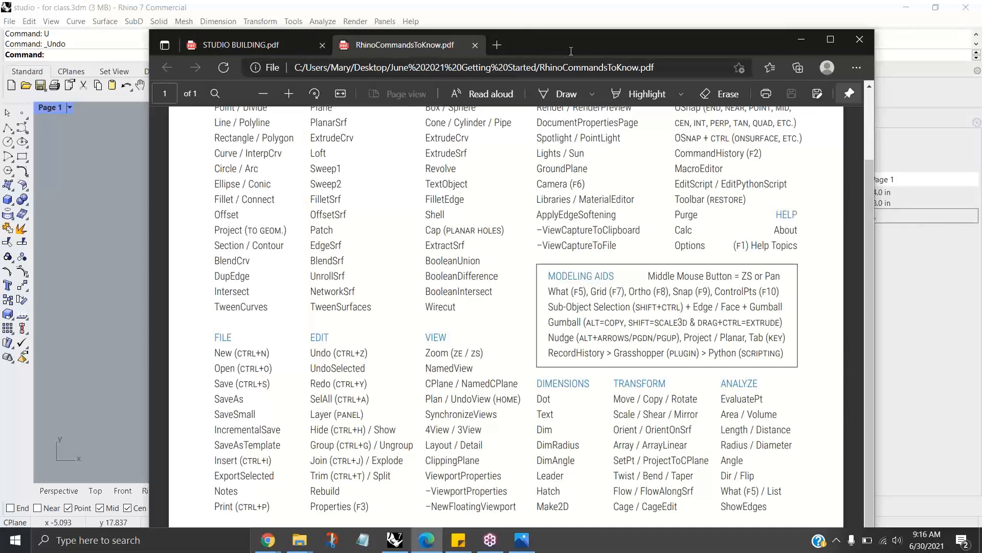
click(275, 46)
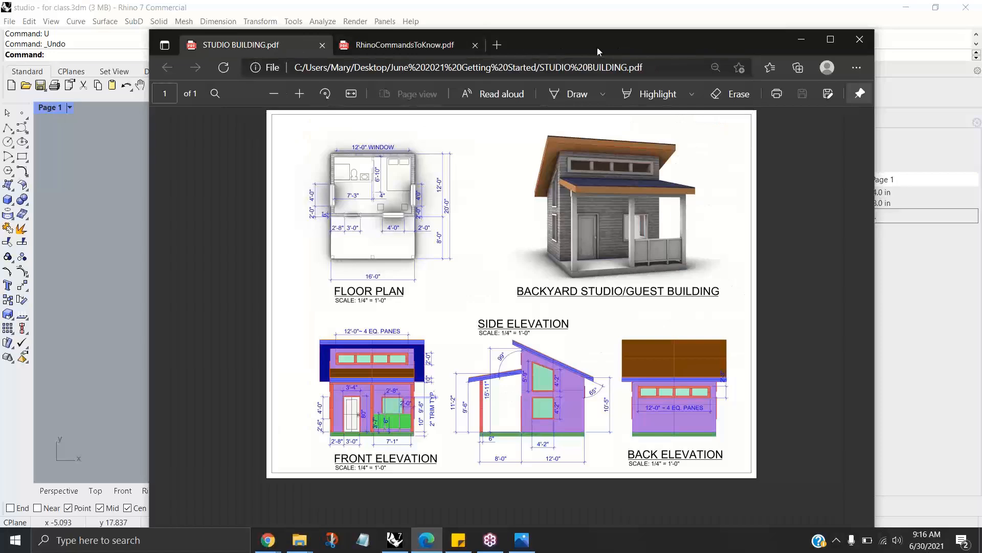
Step: Move the PDF window off the Rhino screen and start a new model from the Small Objects - Inches template, discarding changes to the studio file
drag(624, 45, 0, 155)
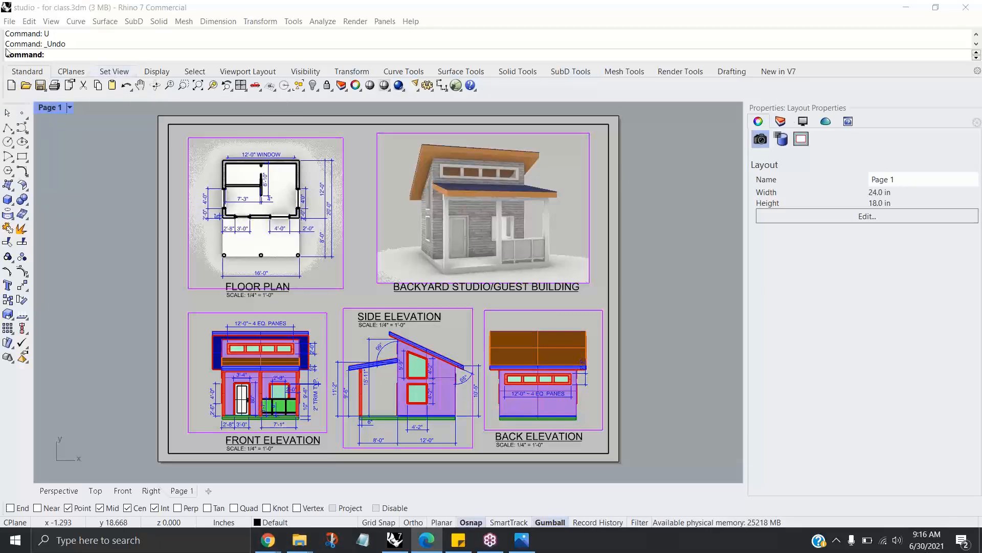
click(11, 85)
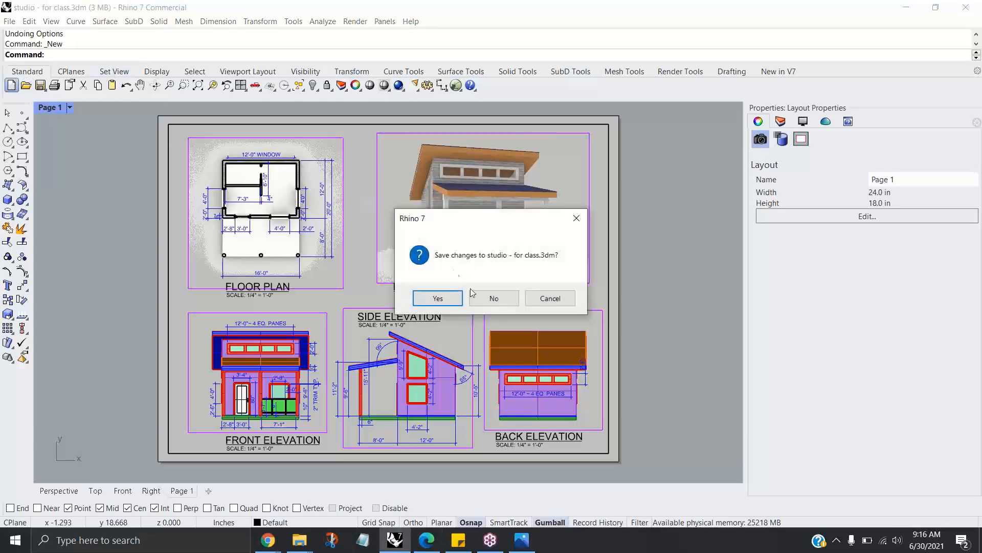
click(495, 298)
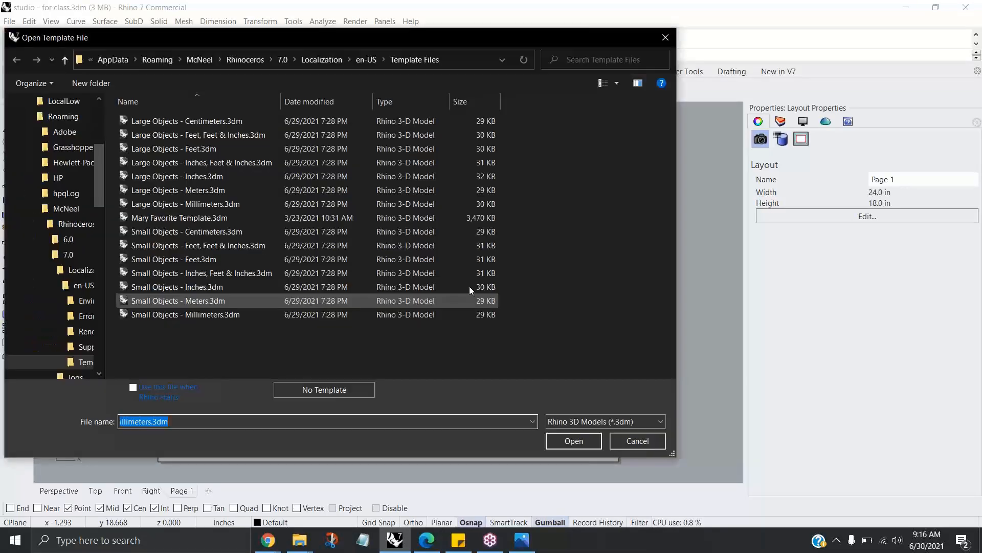
click(167, 287)
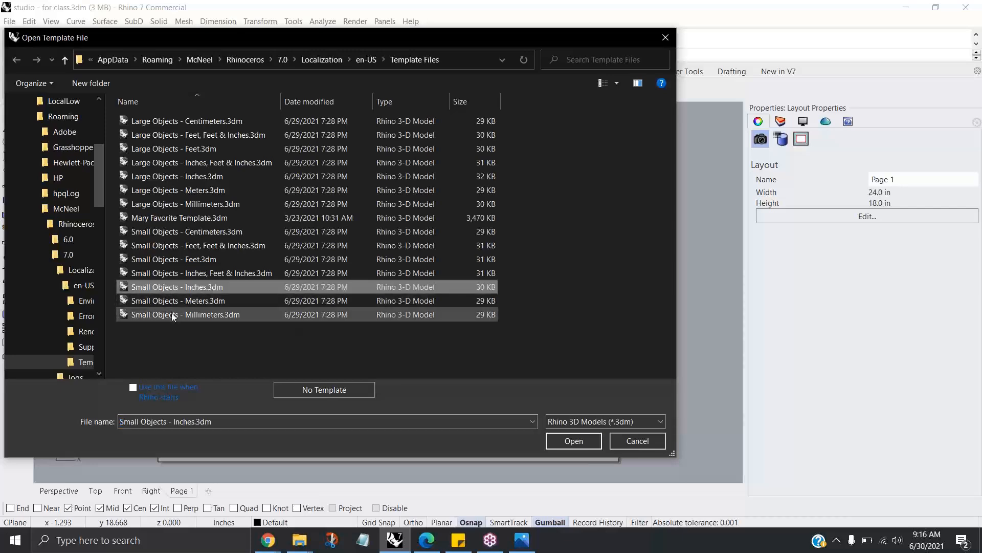
double_click(171, 290)
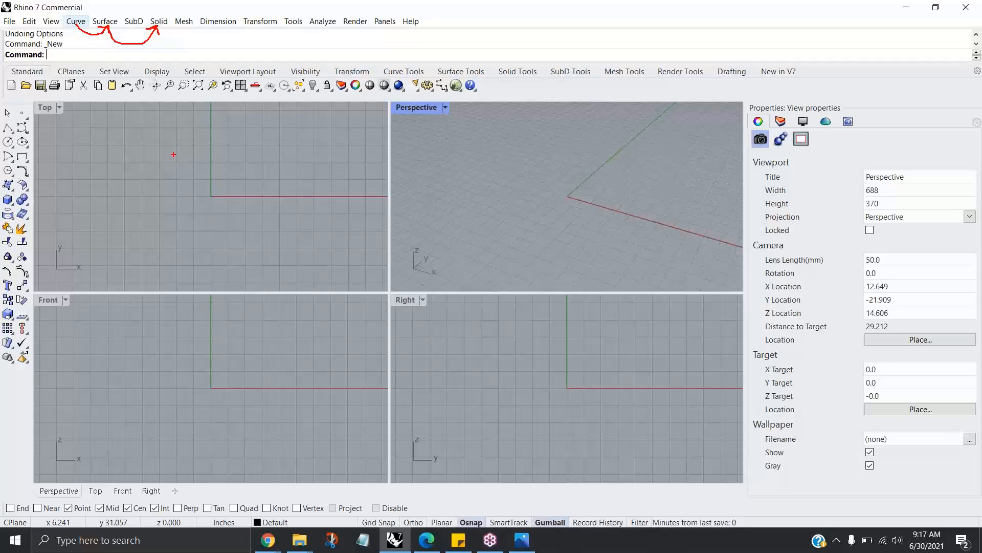
Step: Review the CPlanes, Set View, Curve Tools and Surface Tools toolbar sets, returning to the Standard set
click(70, 73)
click(115, 74)
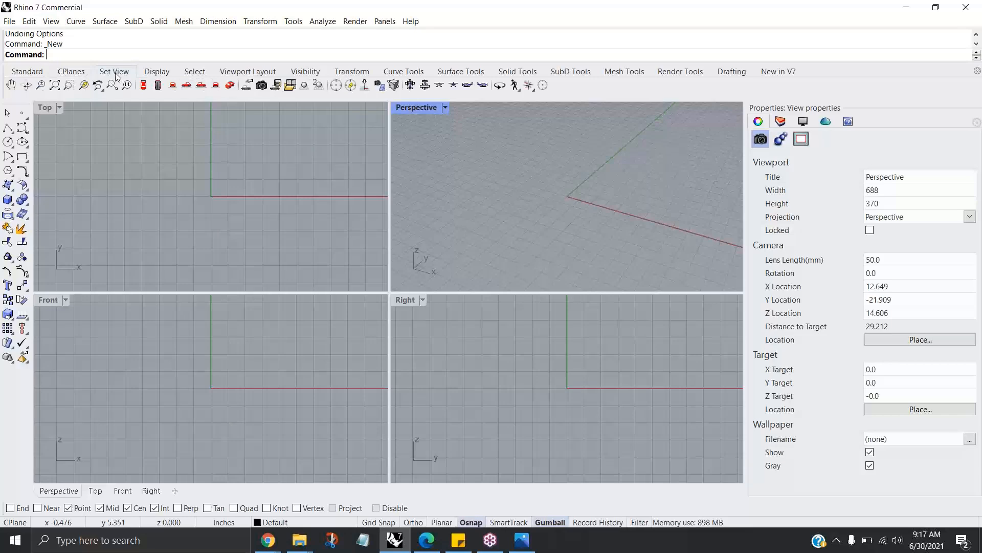
click(30, 74)
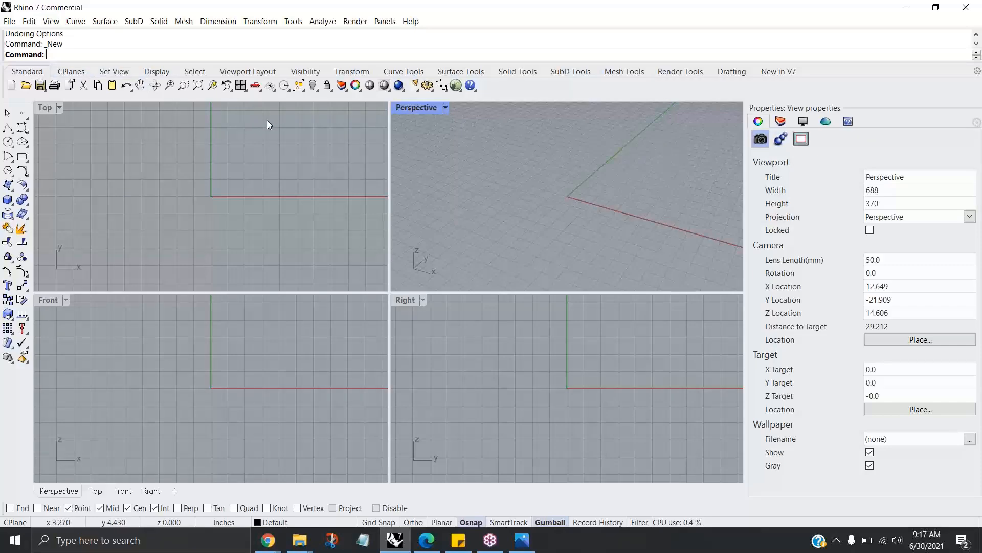
click(409, 72)
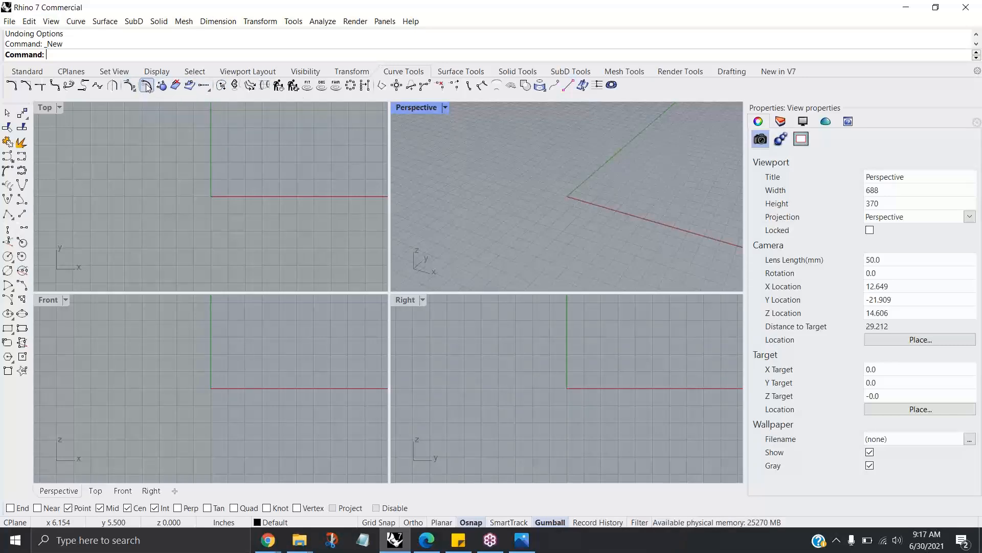
click(28, 71)
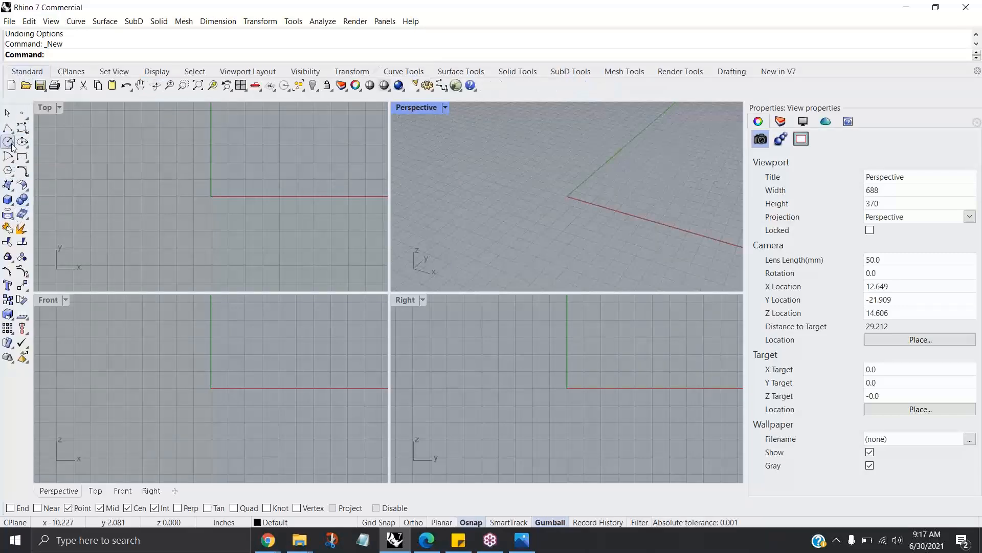
click(475, 72)
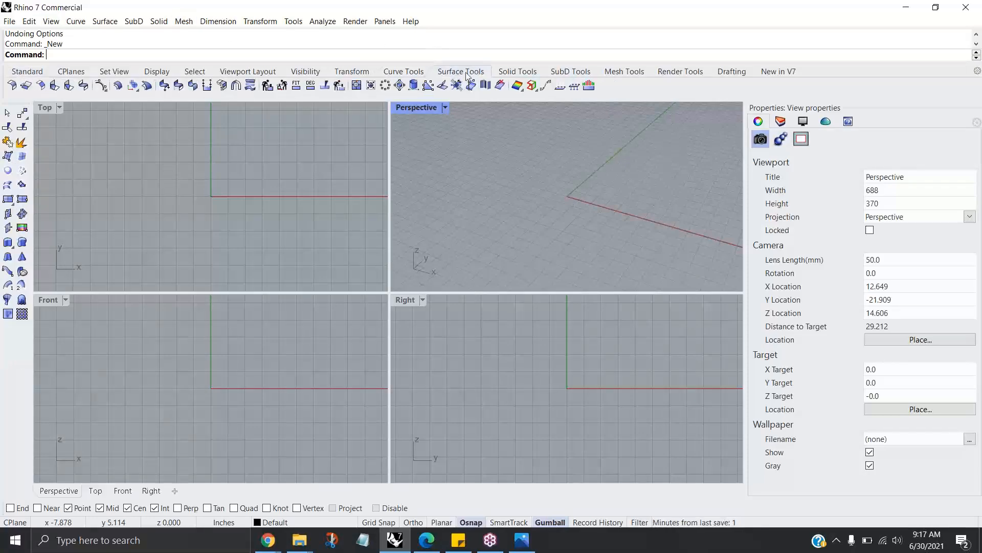
click(24, 74)
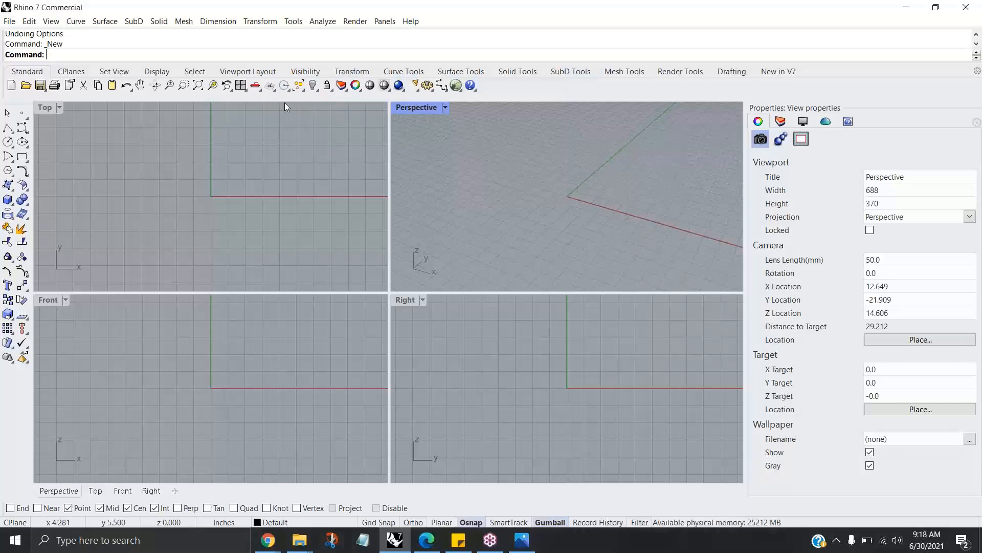
Step: Detach the Object Snap toolbar from the standard toolbar and float it over the Perspective viewport
click(284, 86)
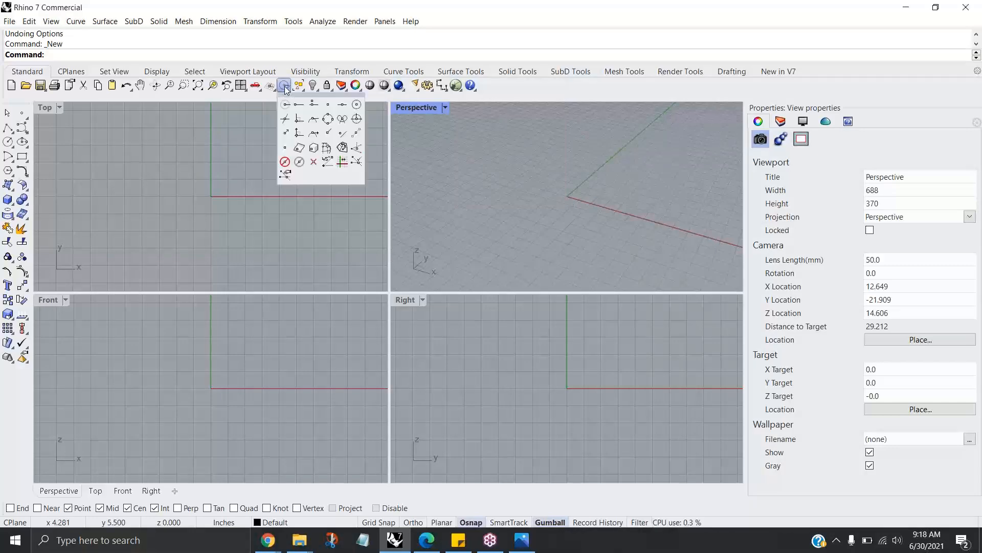
drag(310, 100, 588, 144)
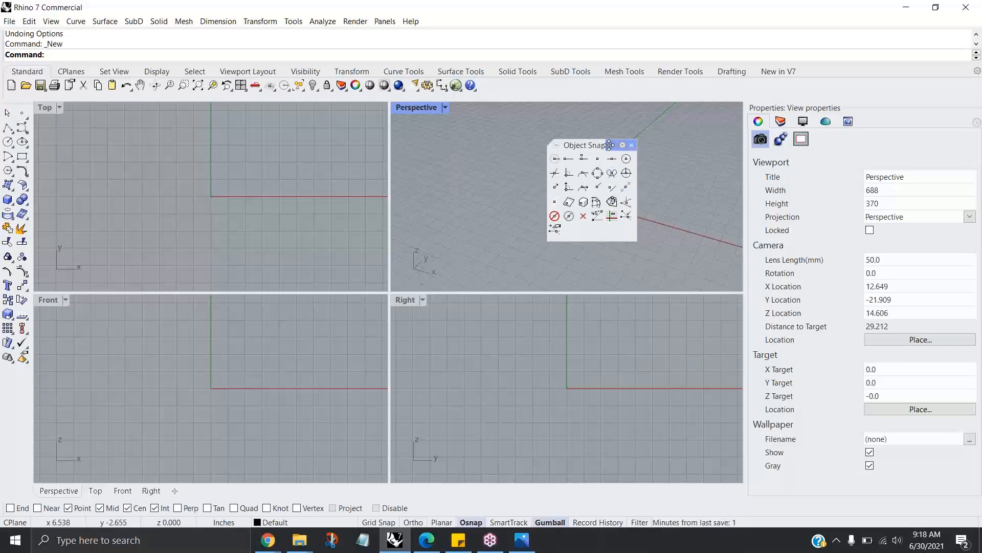
drag(614, 145, 574, 126)
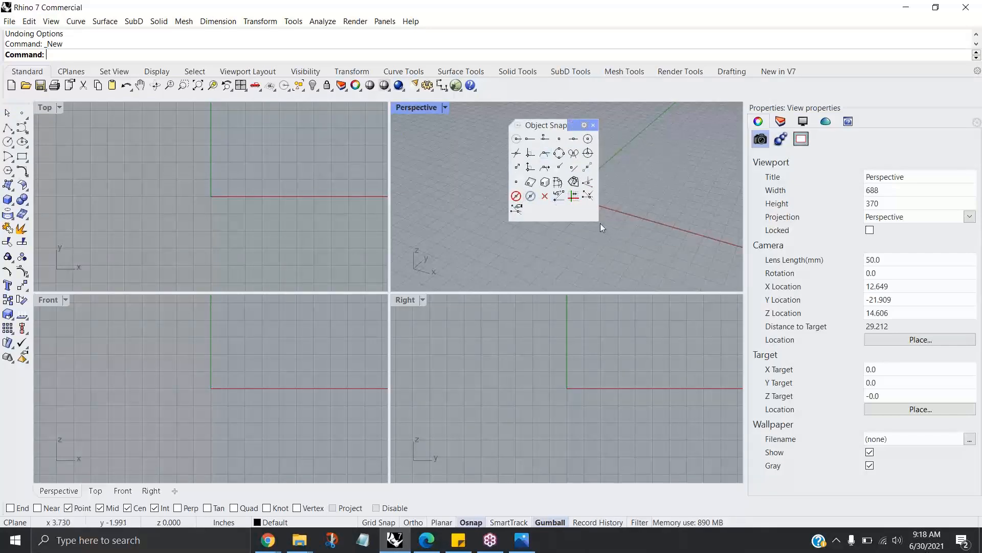
Step: Clear the running object snaps and leave only End, Mid, Cen and Int enabled
right_click(71, 511)
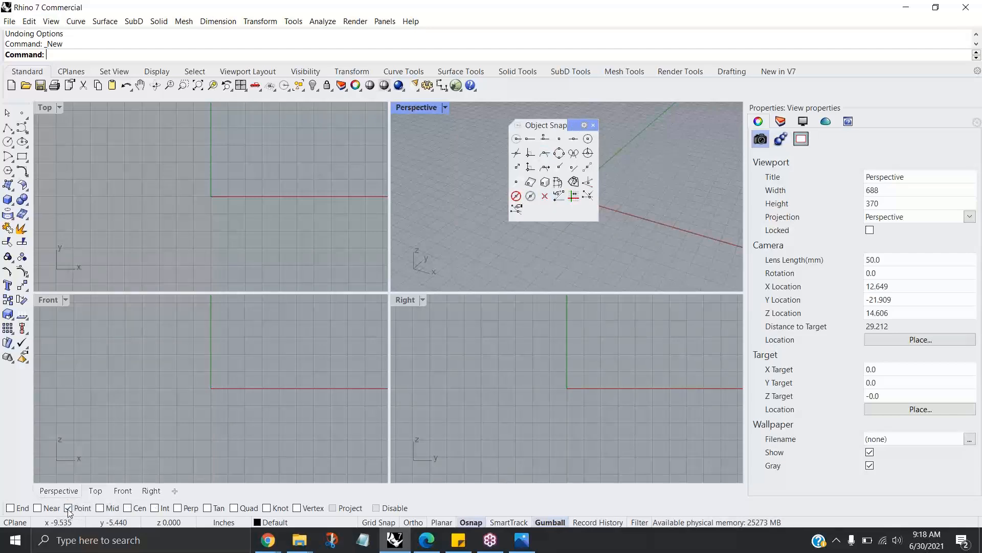
click(13, 507)
right_click(14, 508)
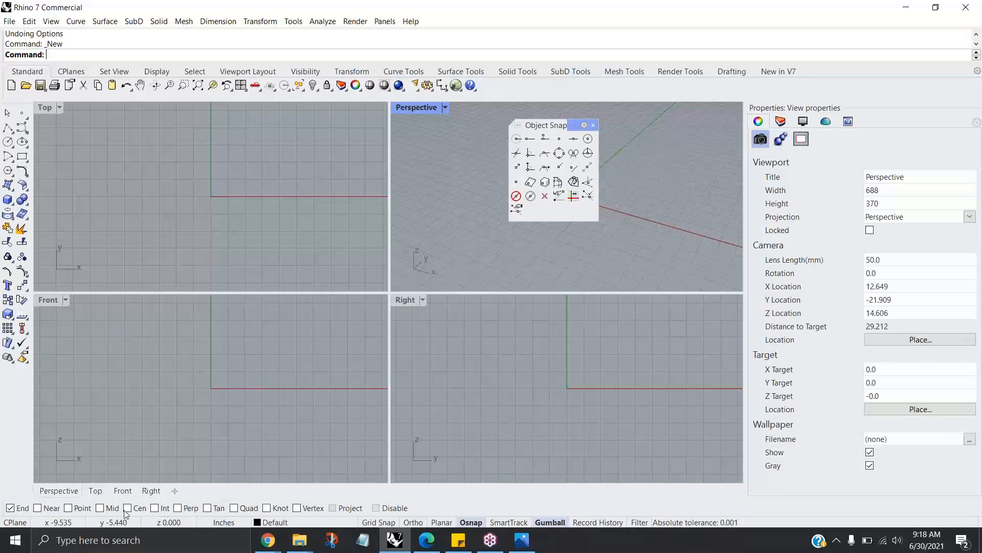
click(155, 509)
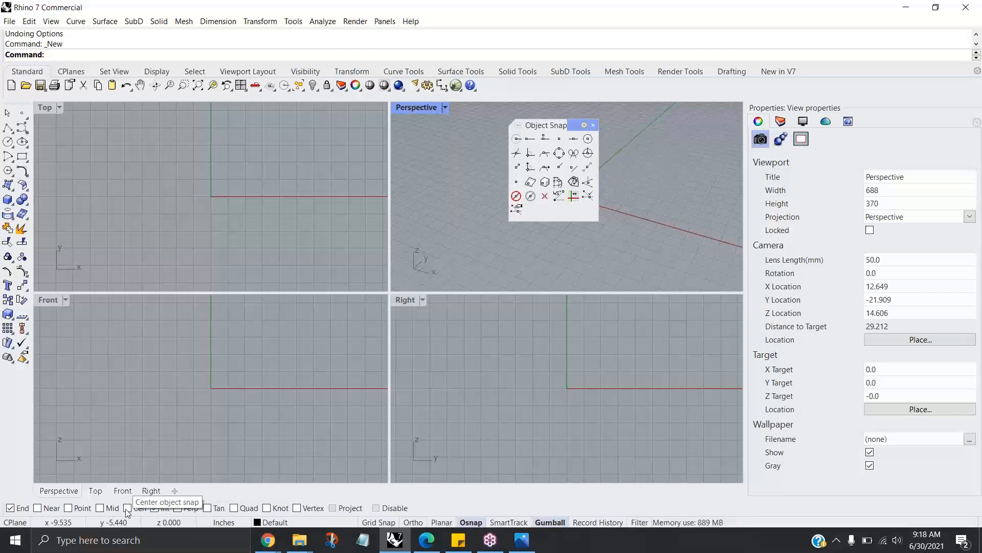
click(127, 509)
click(100, 510)
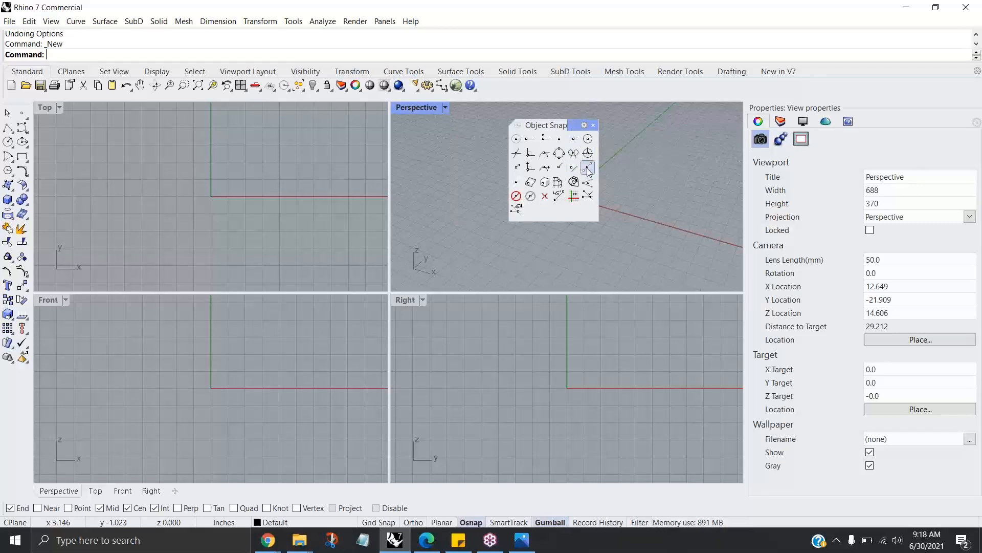
Step: Dock the floating Object Snap toolbar beside the standard toolbar and widen it to show more snaps
drag(578, 124, 889, 85)
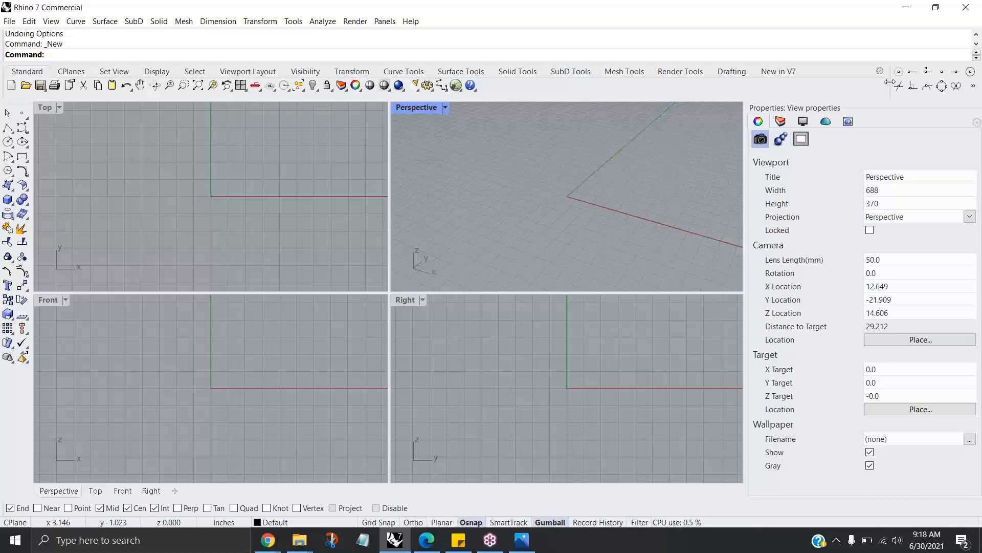
drag(854, 84, 803, 84)
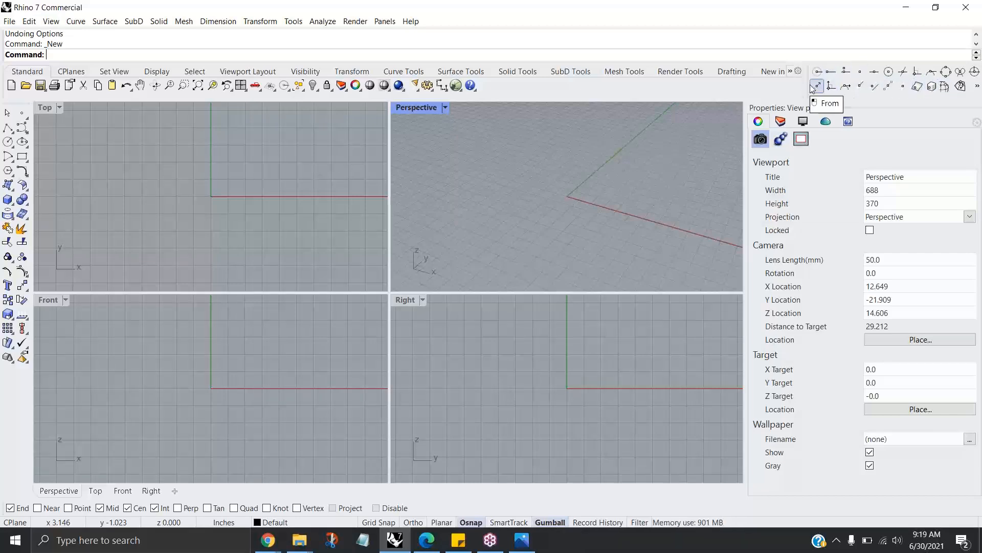
drag(805, 85, 762, 85)
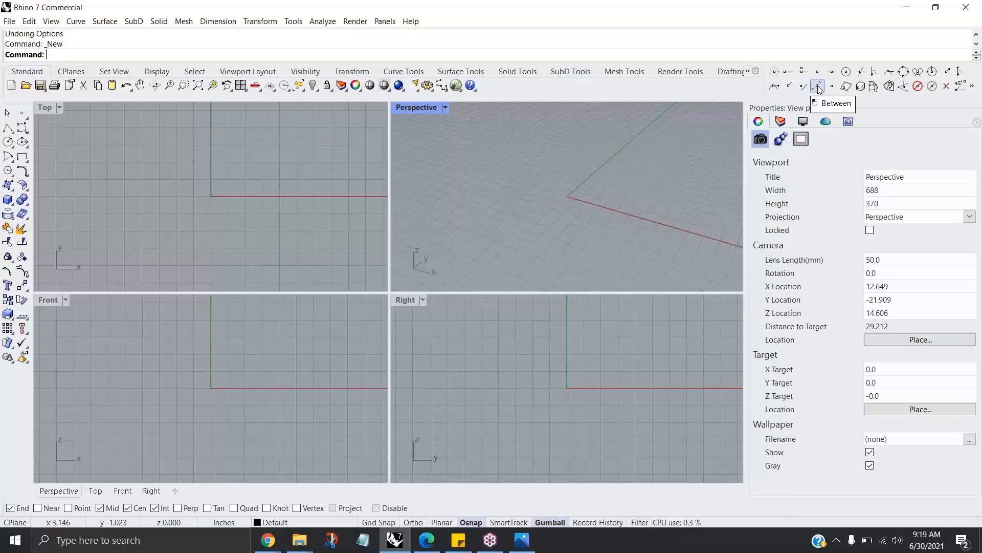
Step: Float the Set View toolbar over the Top viewport, review its view tools, and close it
click(256, 88)
drag(285, 101, 165, 134)
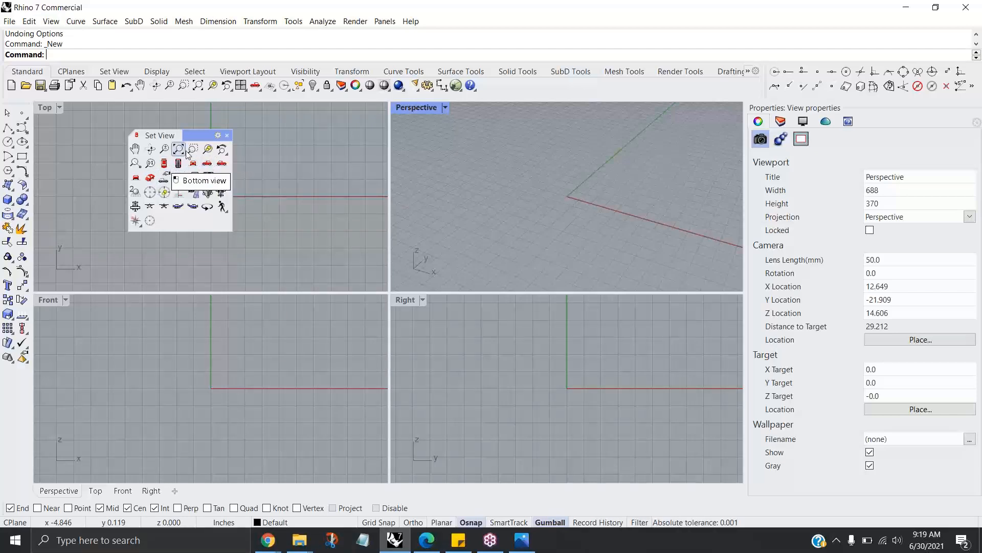
drag(193, 142, 192, 132)
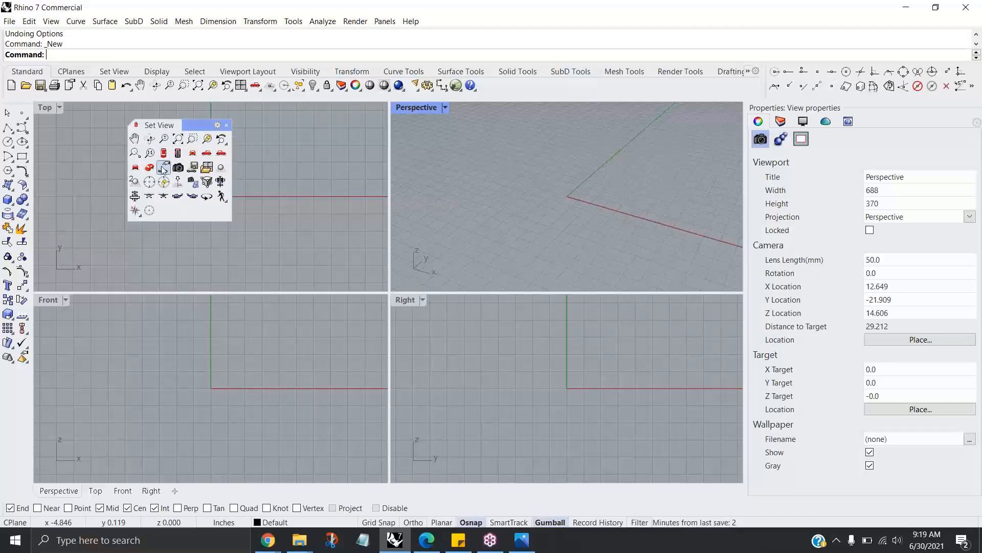
click(226, 125)
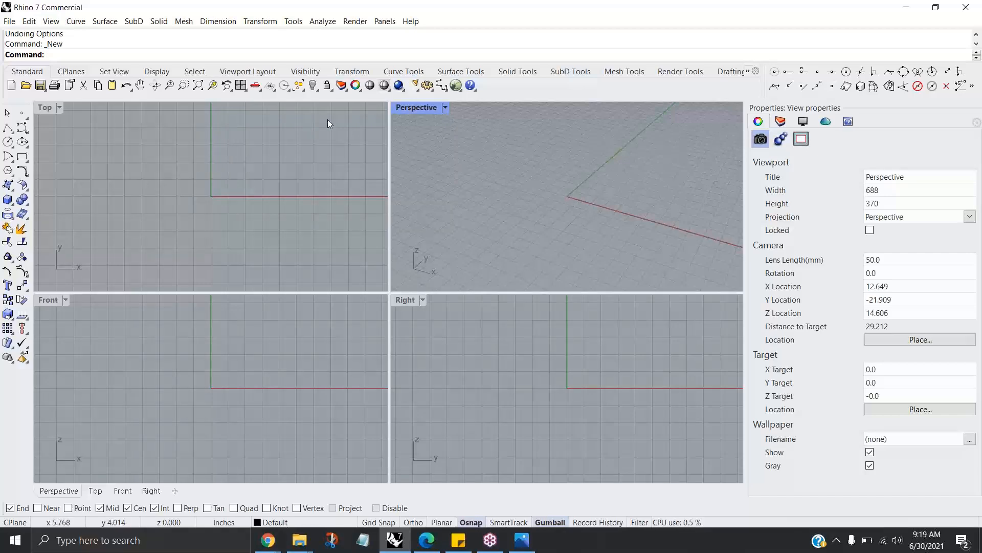
Step: Undock the Object Snap toolbar and dock the hide-and-lock visibility toolbar at the end of the standard toolbar row
click(314, 86)
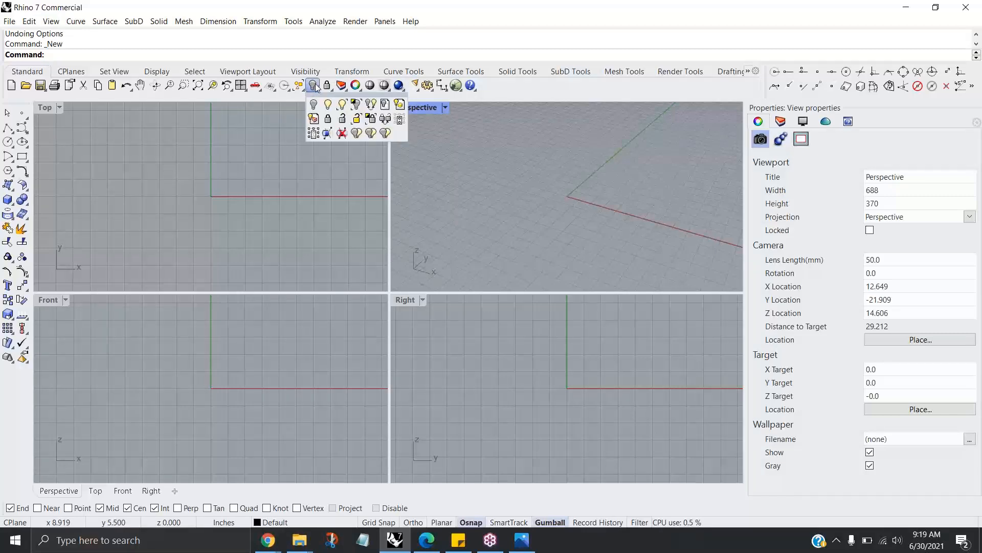
drag(337, 98, 943, 45)
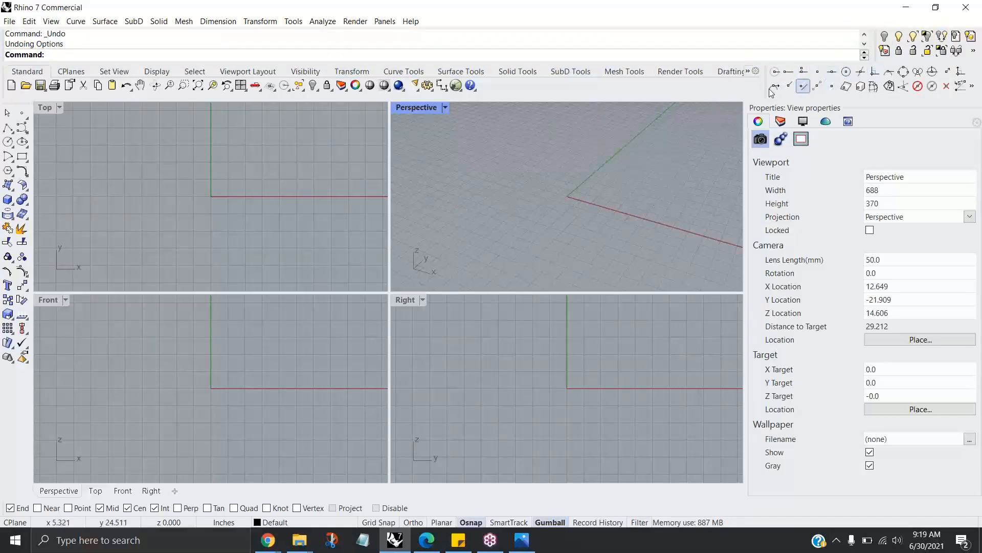
drag(766, 85, 615, 138)
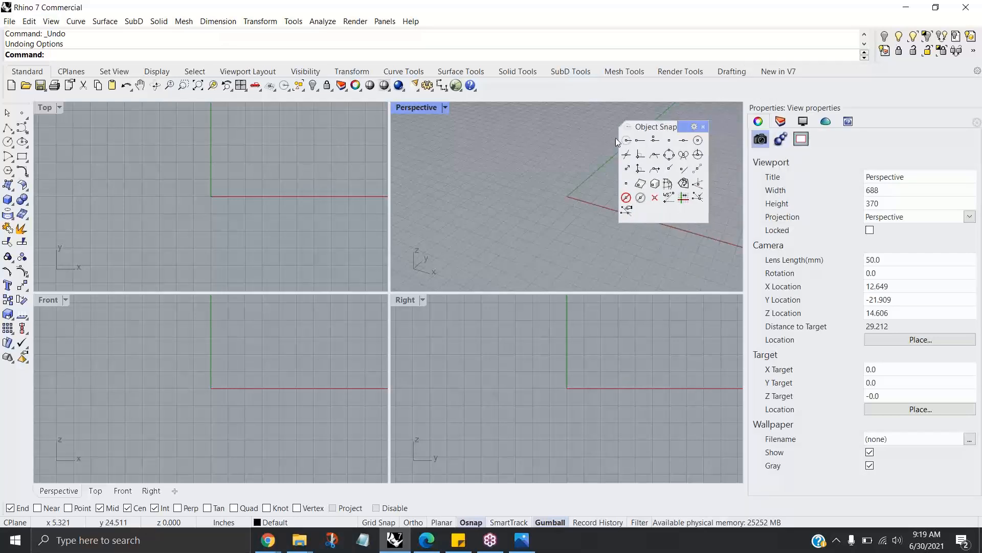
drag(877, 44, 893, 81)
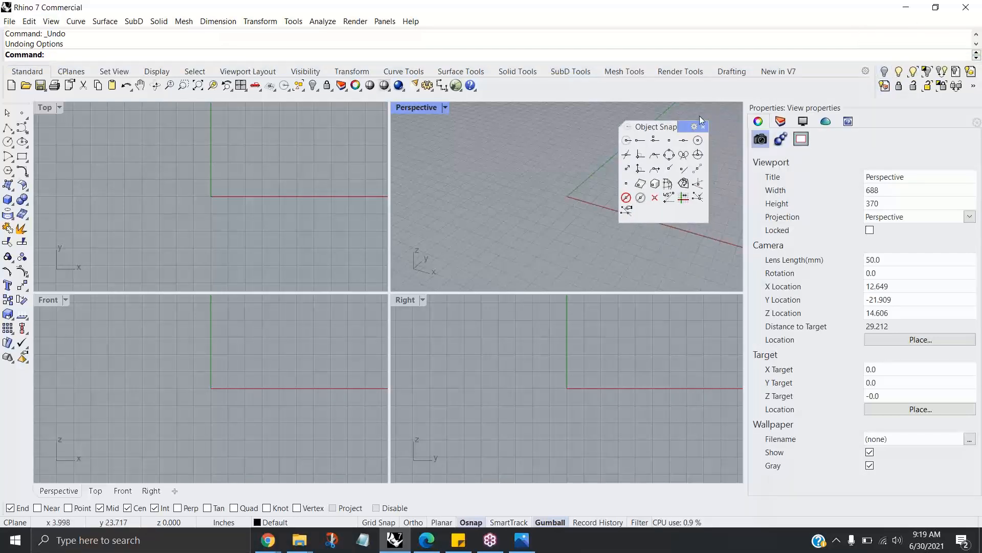
Step: Dock the Object Snap toolbar beside the command history and widen it to show more snap tools
drag(681, 126, 864, 67)
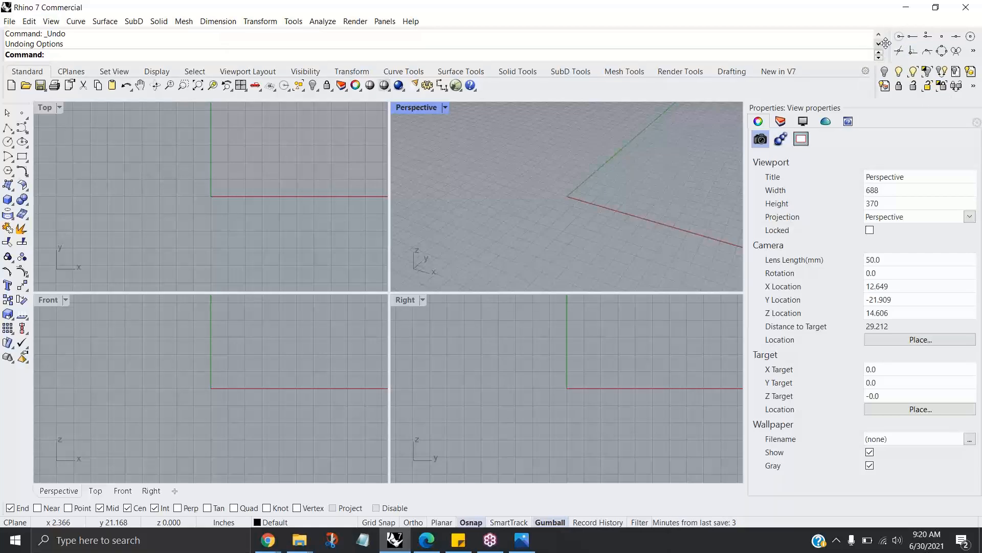
drag(883, 44, 808, 48)
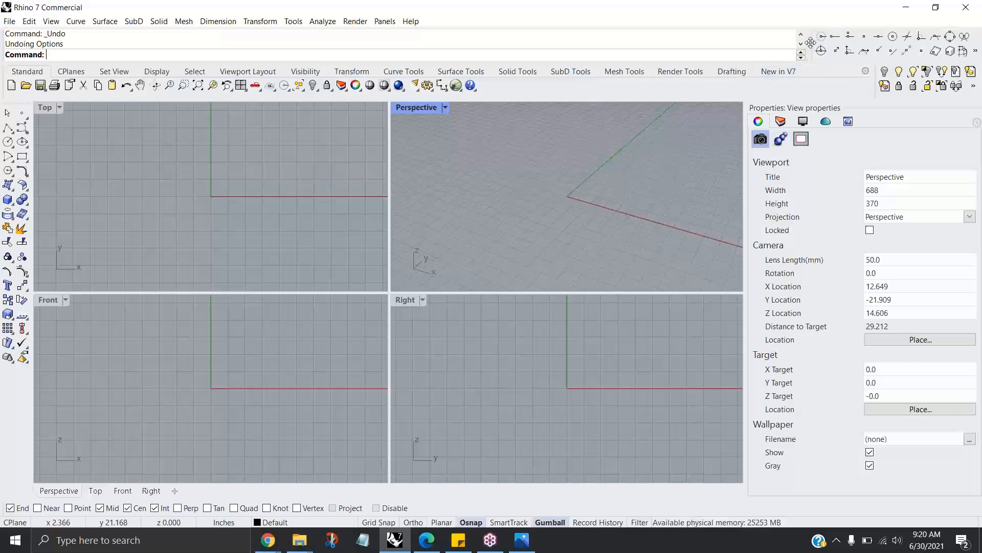
drag(792, 45, 763, 45)
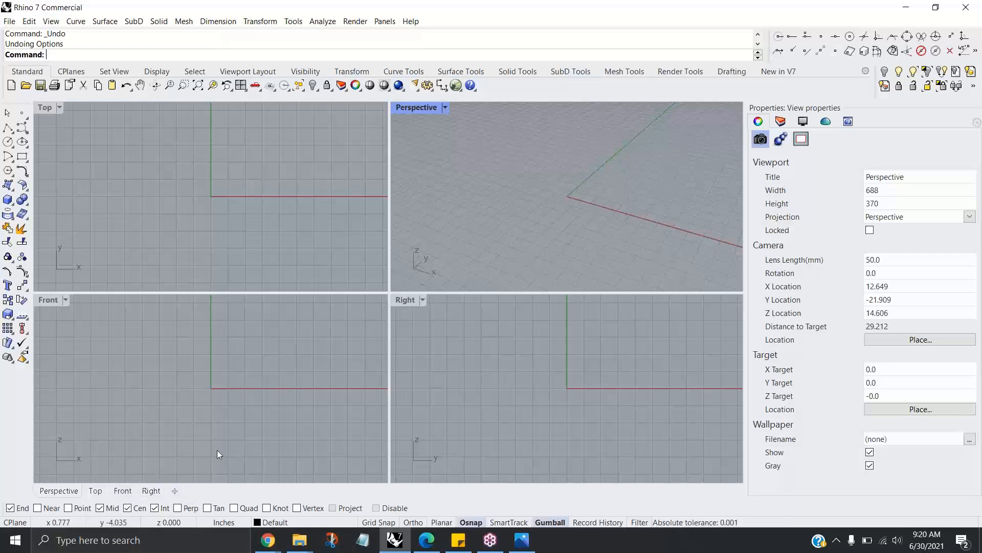
Step: Activate the Top, Front and Right viewports in turn, then make Perspective the active viewport again
click(100, 493)
click(121, 492)
click(148, 493)
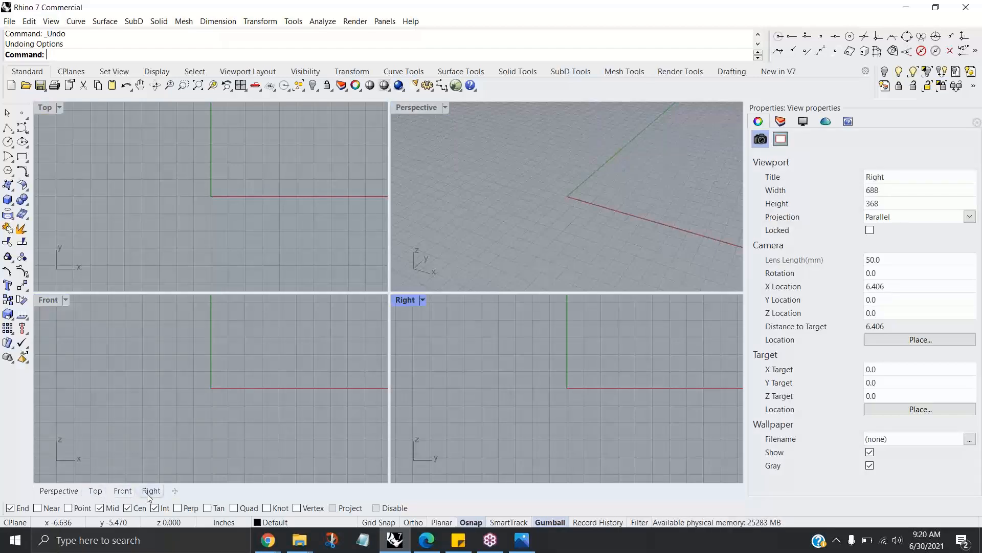
click(59, 490)
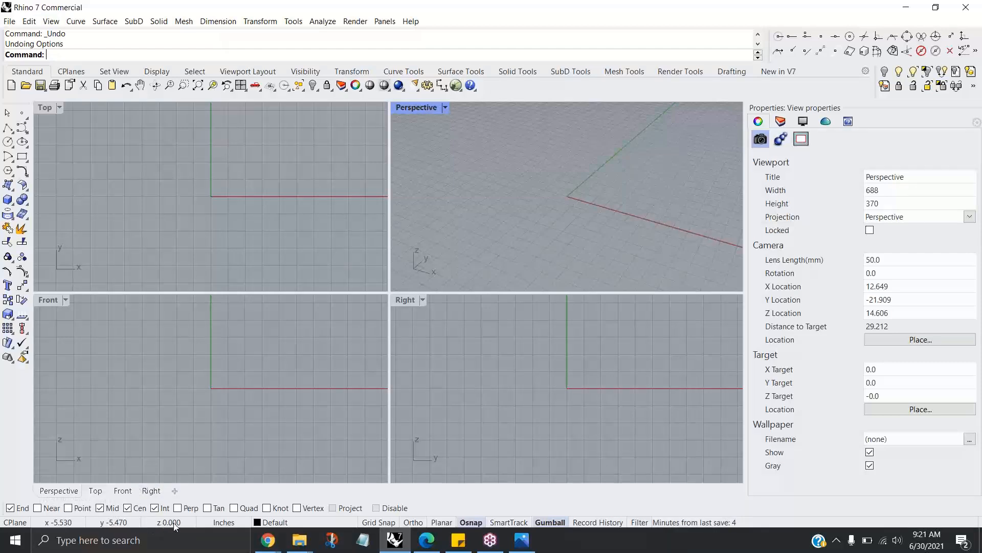
Step: Make Layer 01 and finally Layer 03 the current layer, and turn off Osnap and Gumball
click(319, 524)
click(297, 461)
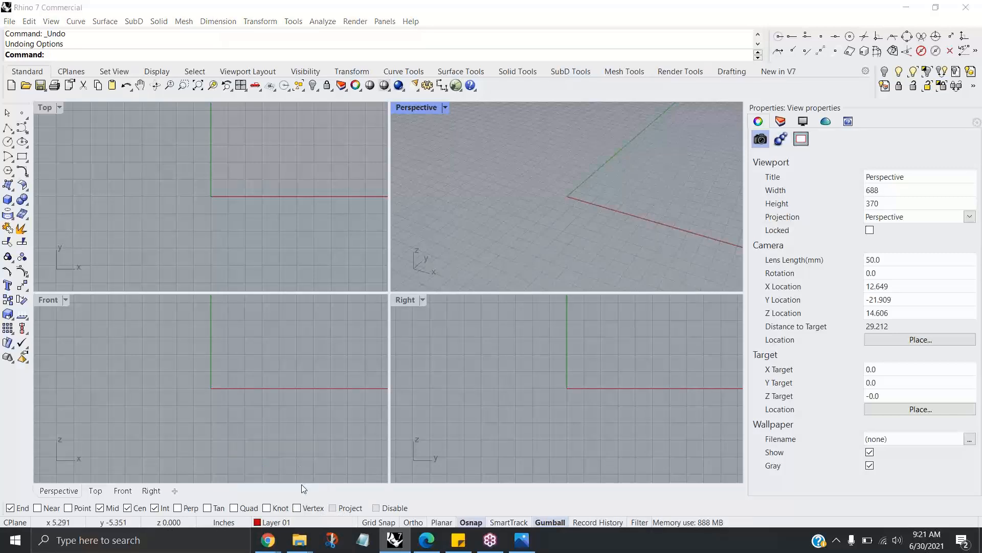
click(295, 522)
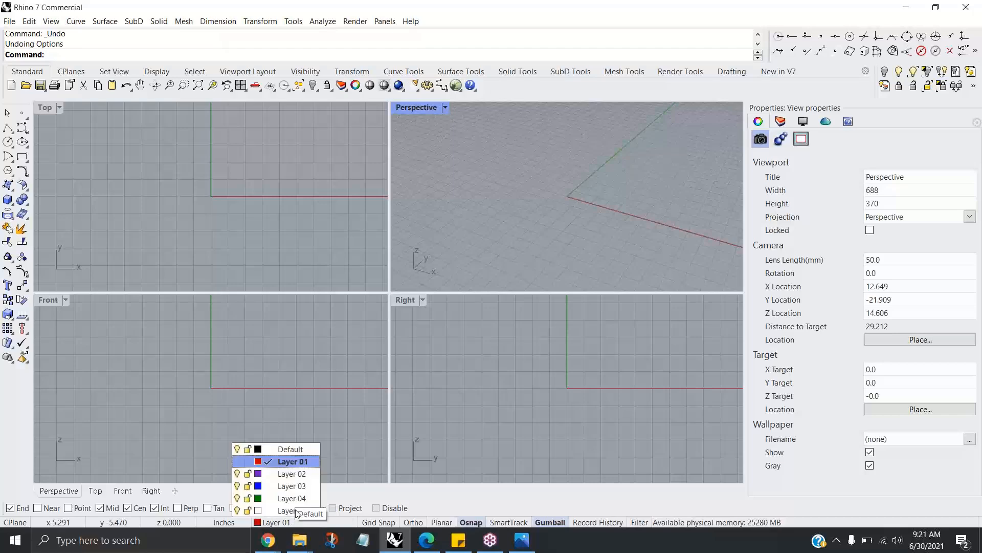
click(295, 487)
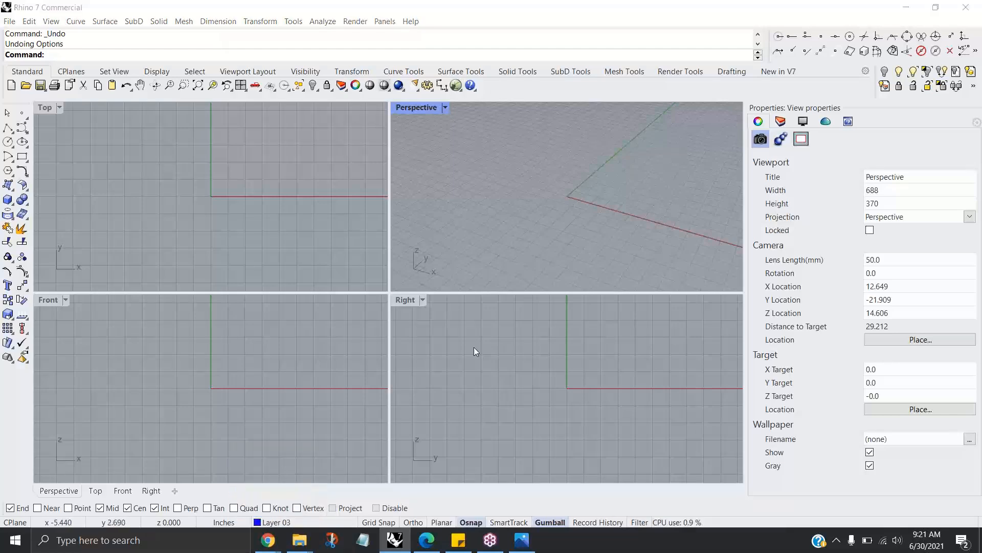
click(475, 523)
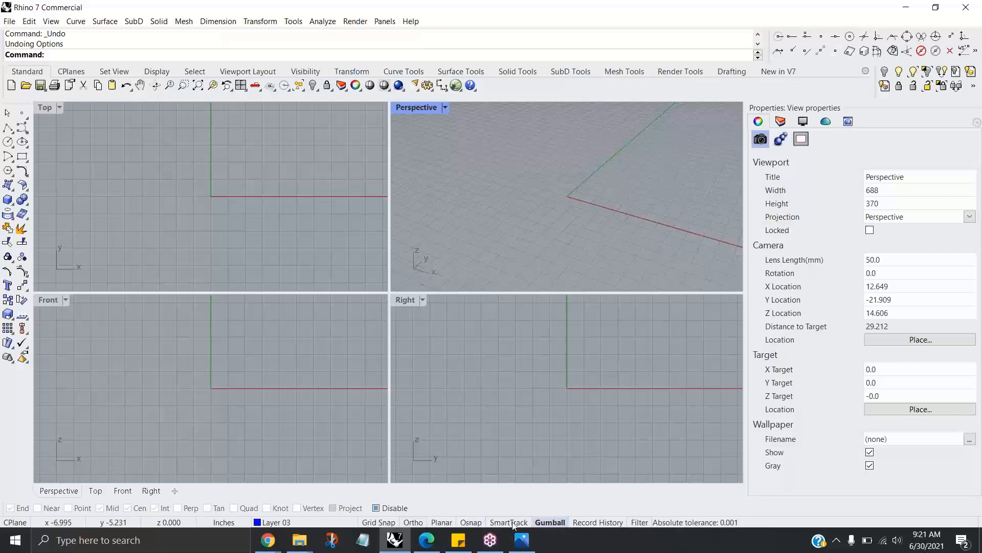
click(547, 521)
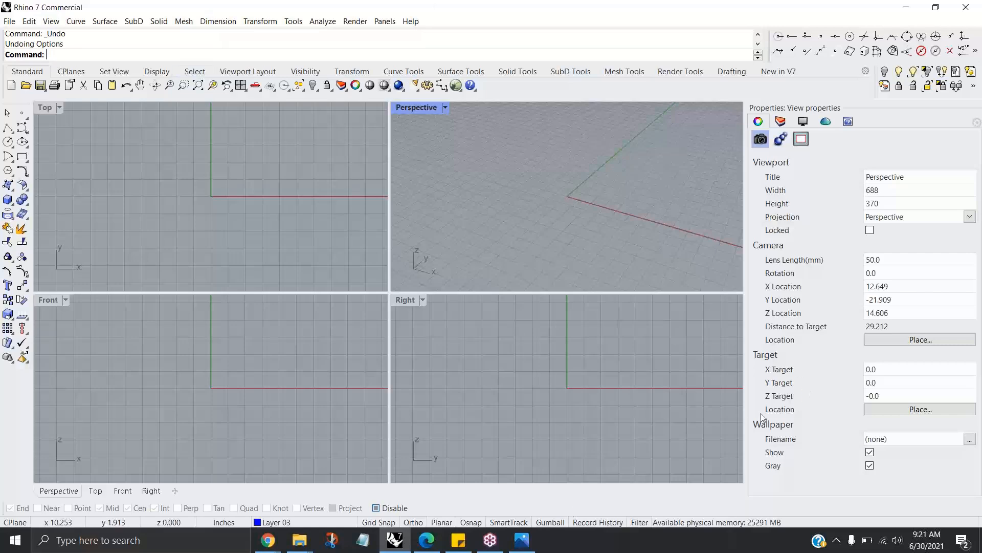
Step: Close the docked side panel group, reopen it with the object Properties command, and make it slightly narrower
right_click(758, 121)
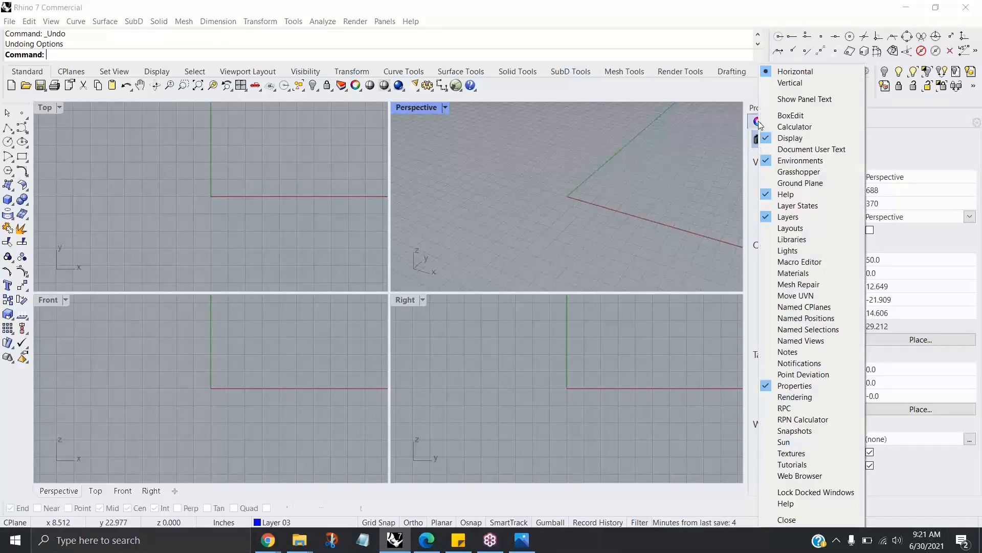
click(801, 518)
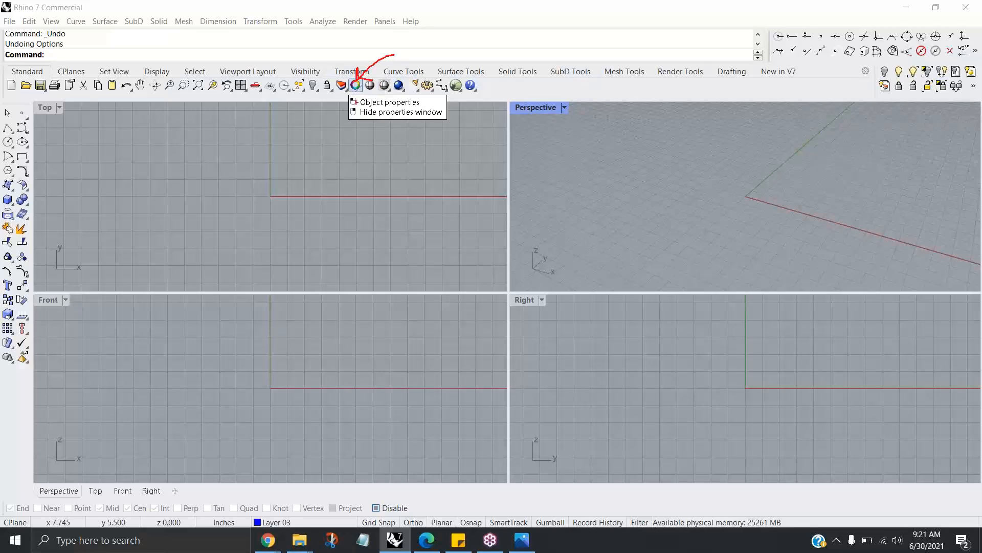
drag(284, 111, 322, 121)
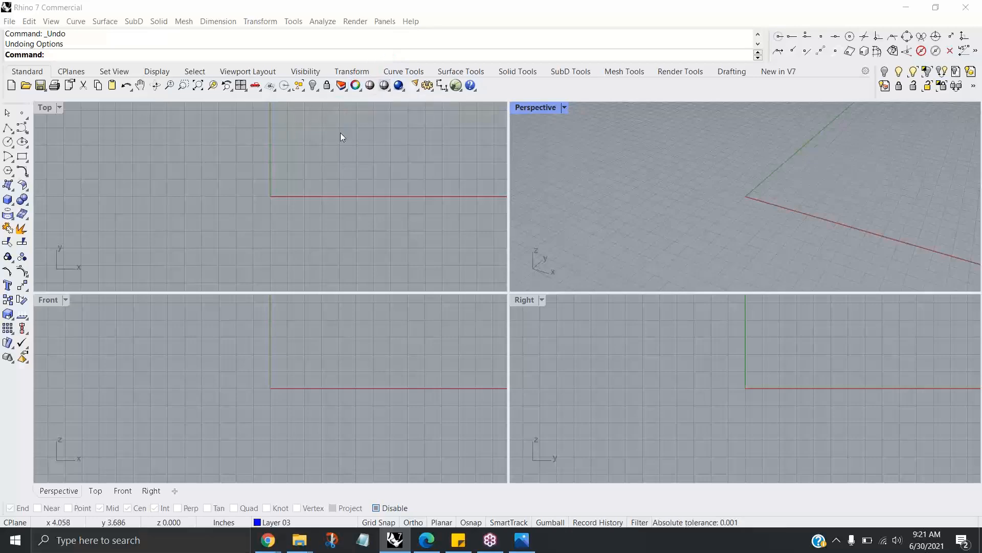
click(356, 86)
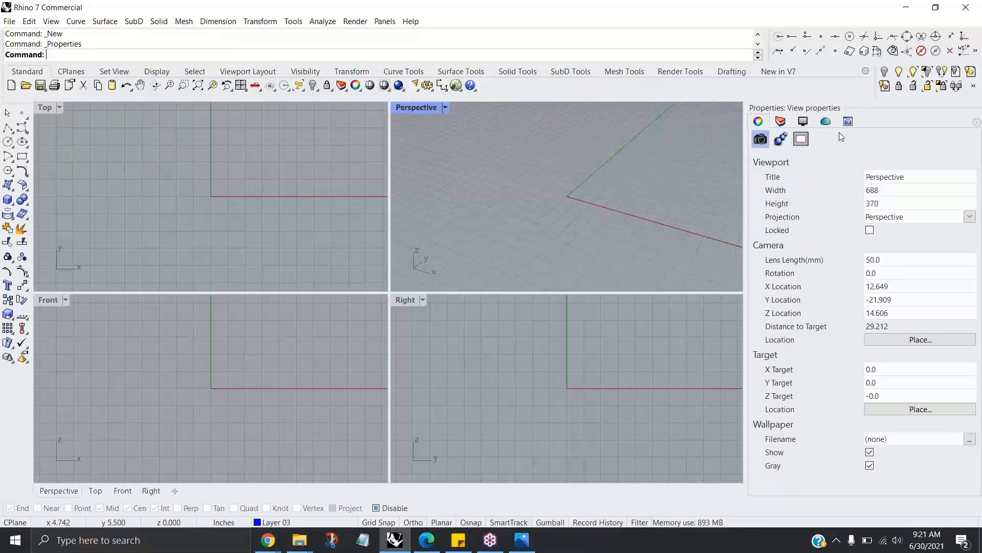
drag(751, 195, 769, 195)
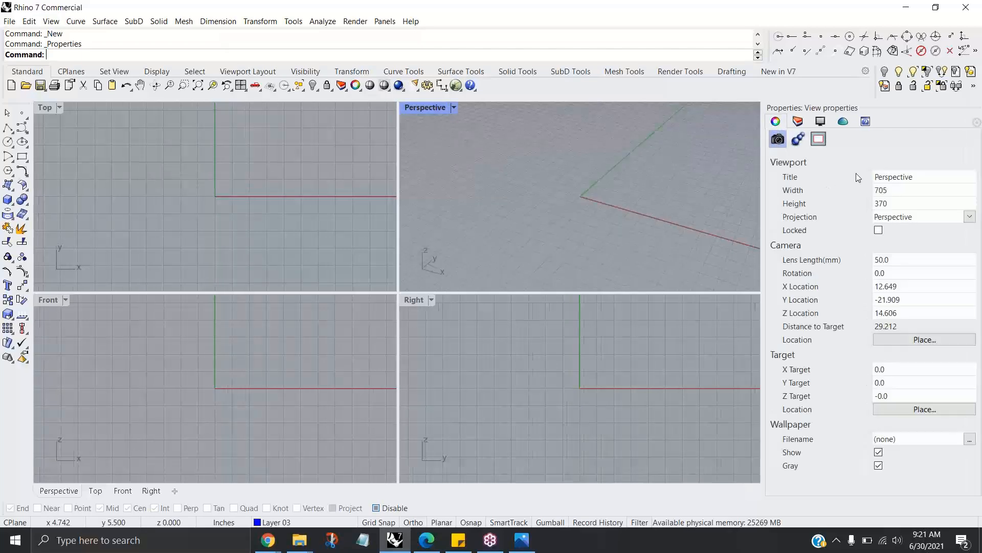
Step: Look through the Layers, Properties, Display and Help panels, and remove the Environments panel from the group
click(797, 121)
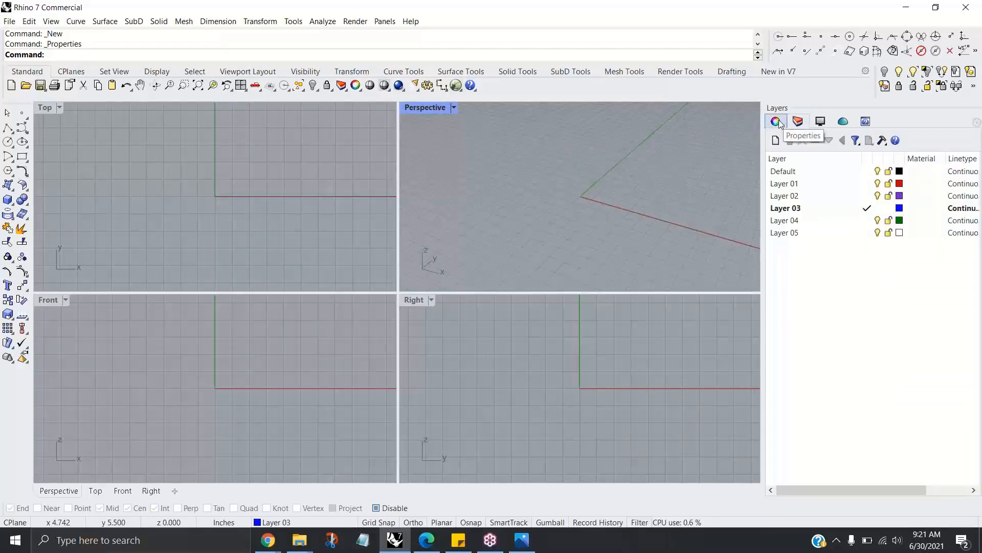
click(781, 125)
click(798, 122)
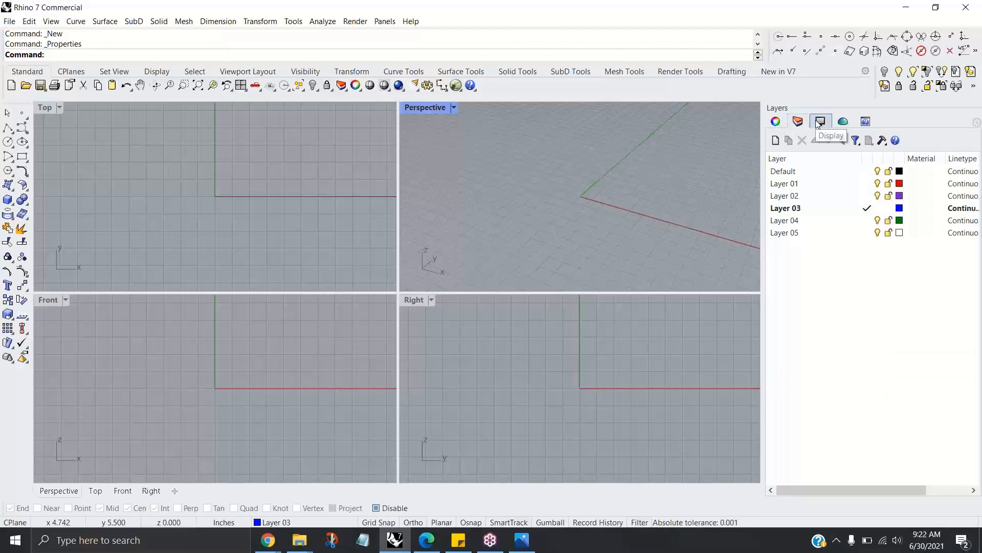
click(820, 123)
click(865, 124)
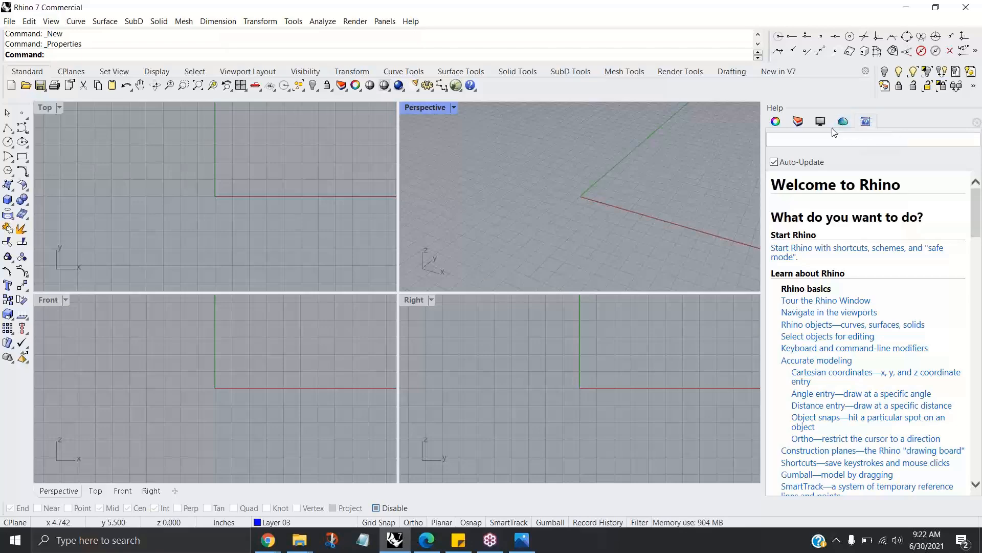
right_click(844, 124)
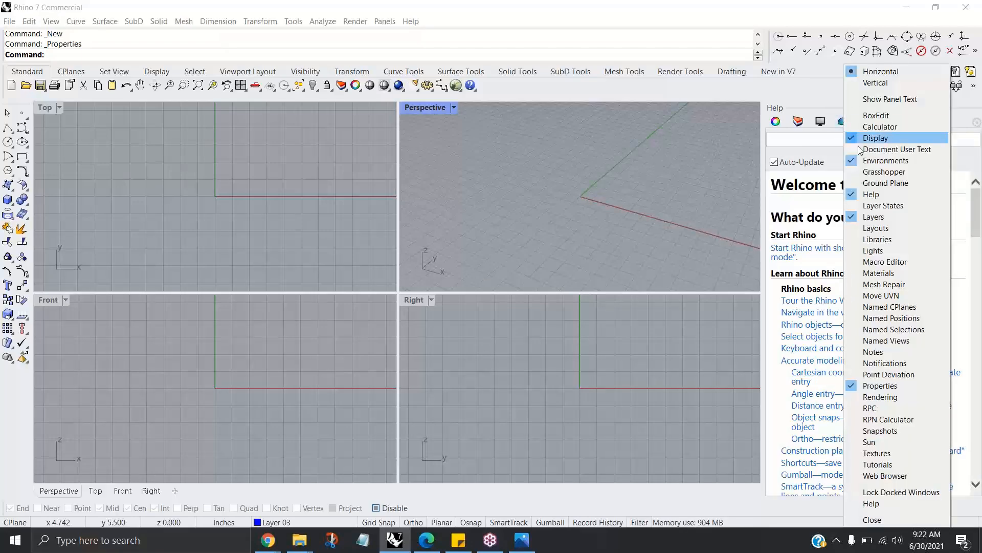
click(856, 160)
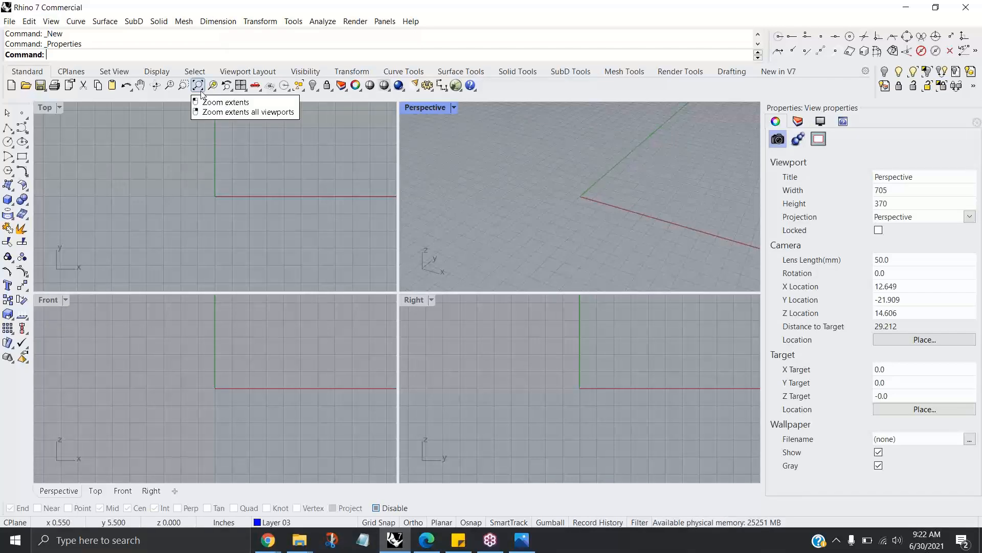
Step: Start the Loft command, read through its page in the Help panel, and cancel the command
text(Loft)
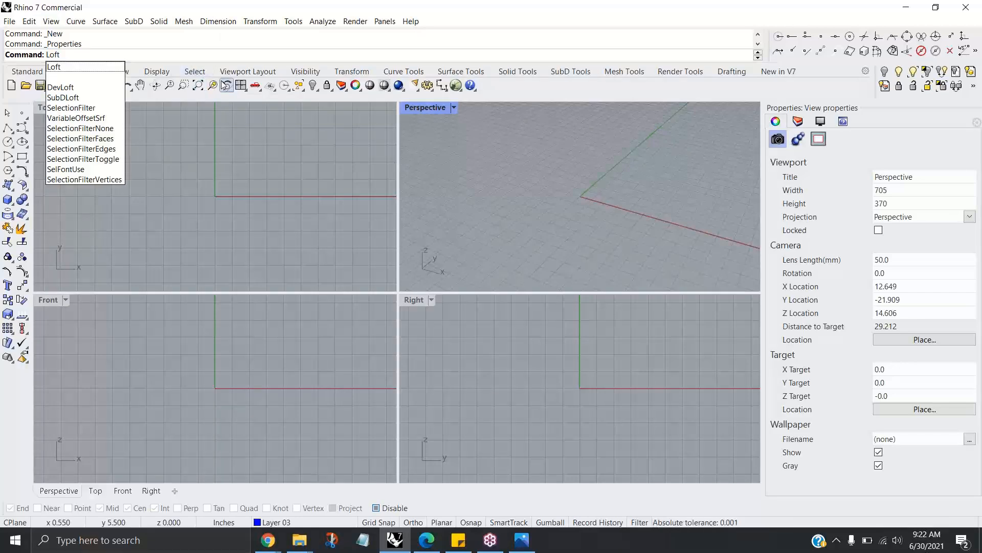
key(Return)
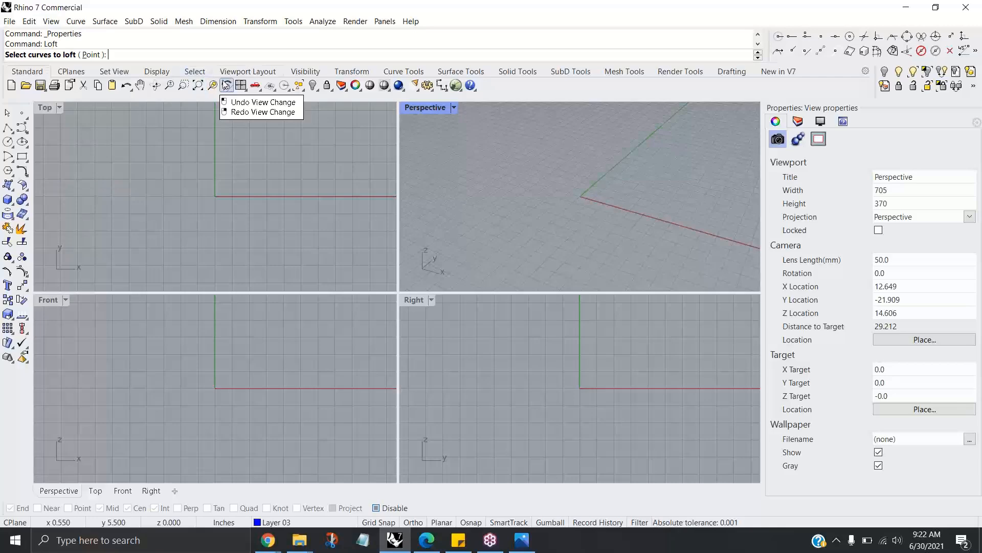
click(843, 121)
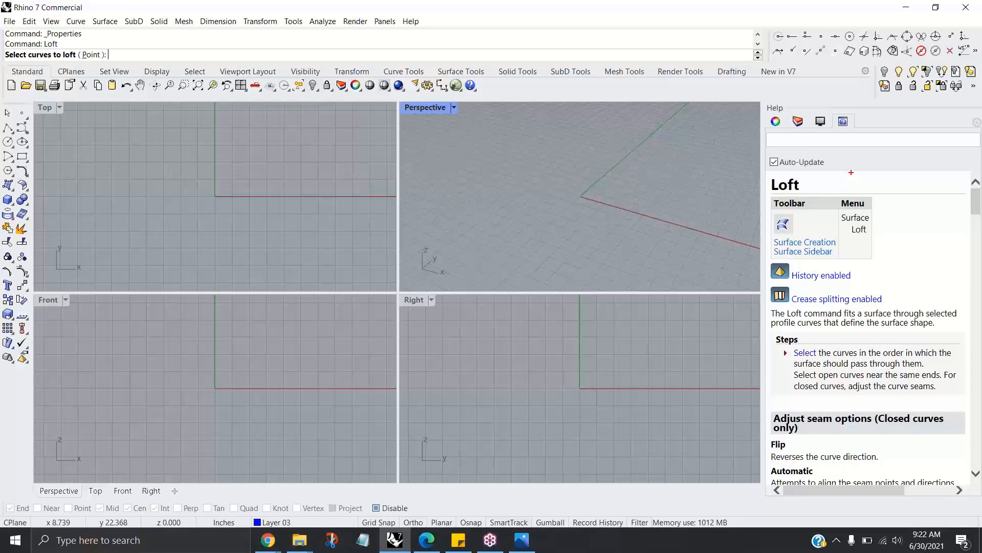
drag(835, 182, 813, 228)
drag(911, 250, 862, 237)
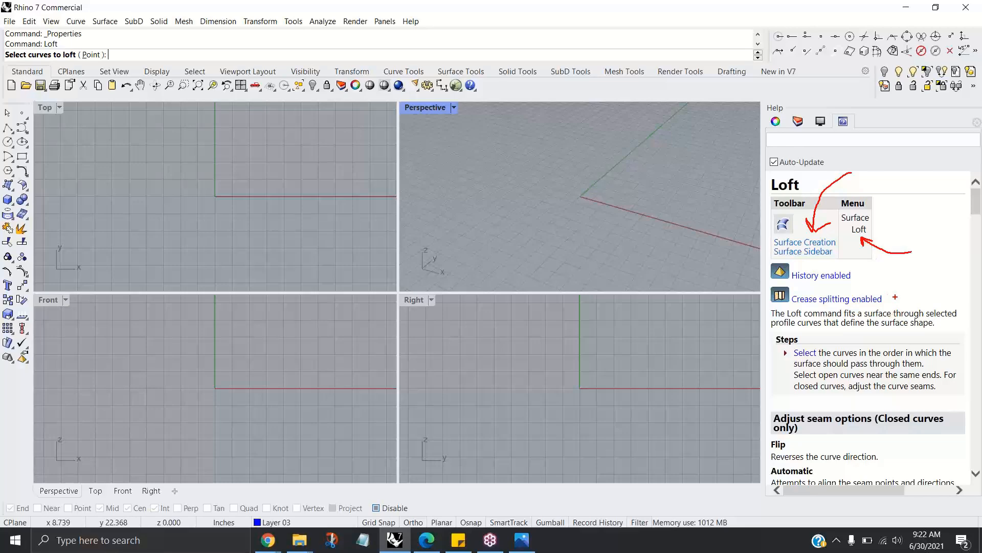
key(Escape)
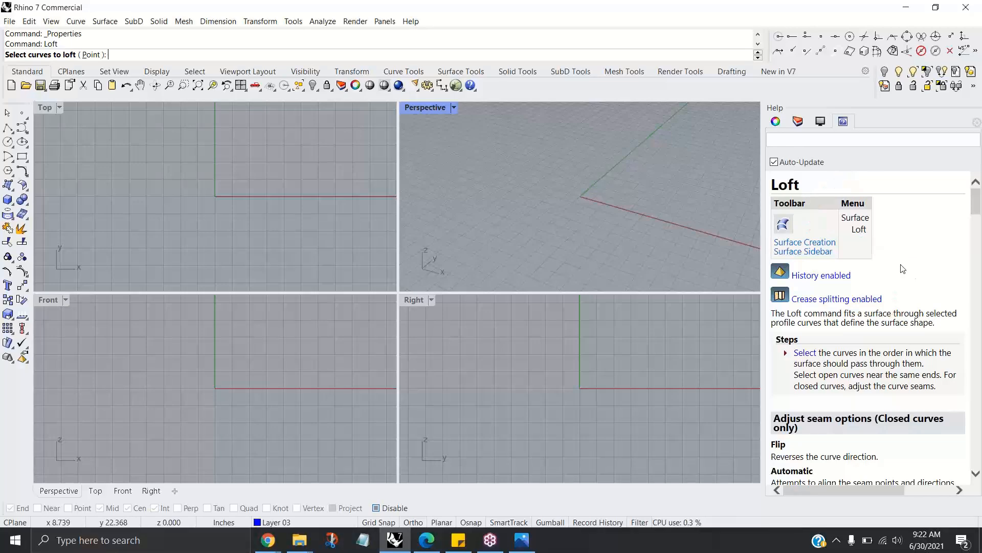
drag(977, 207, 978, 250)
scroll(895, 355, down, 6)
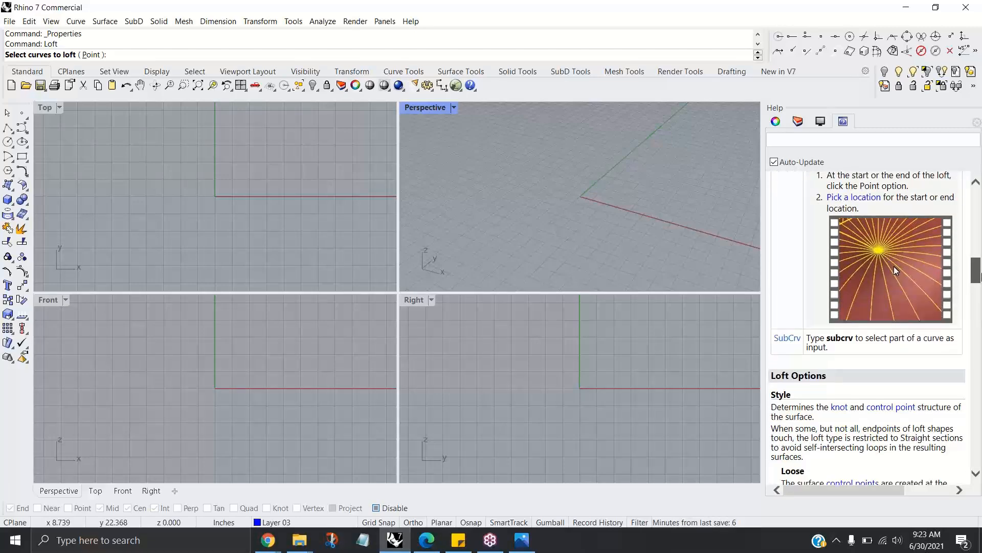
scroll(894, 266, up, 10)
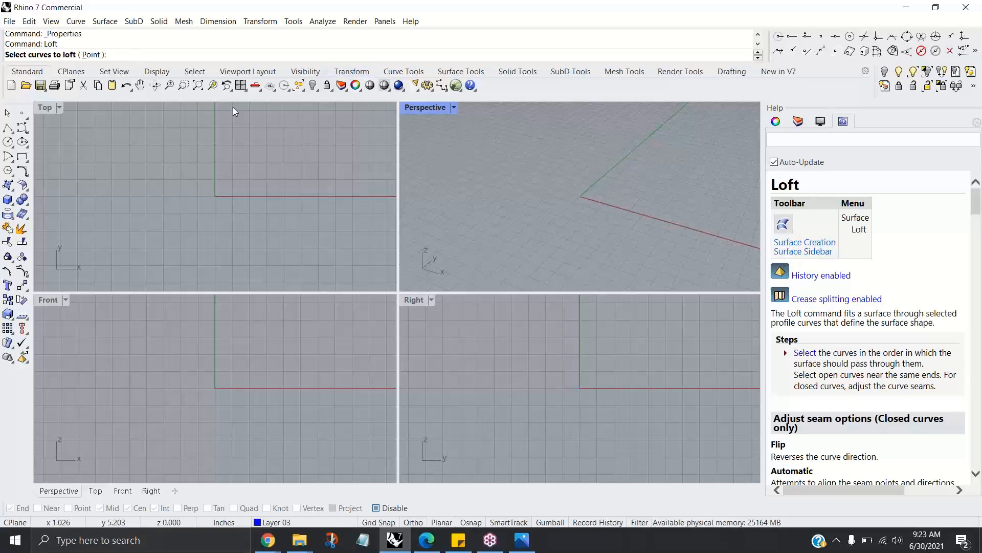
click(153, 137)
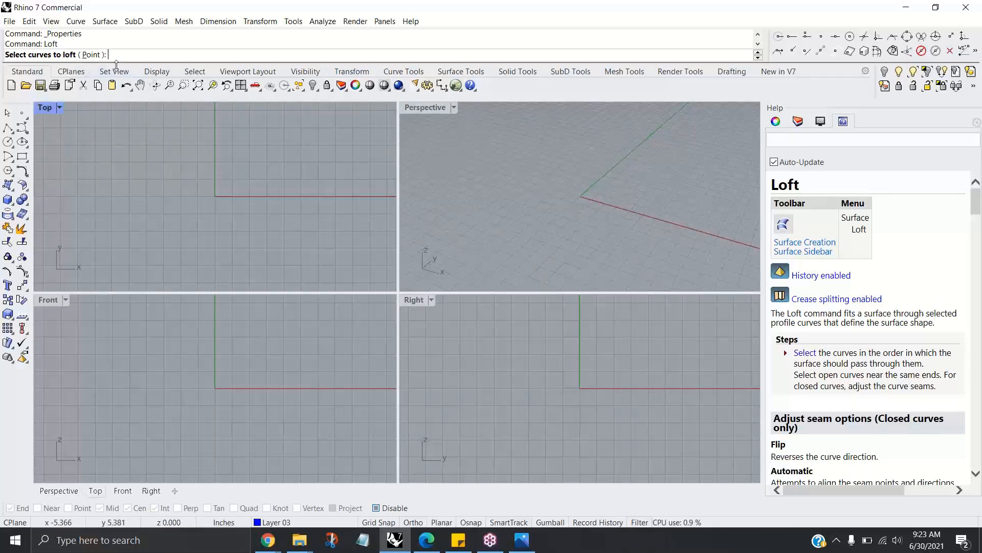
key(Escape)
Step: Start the Sweep 2 Rails surface command and examine its auto-updated page in the Help panel
click(106, 22)
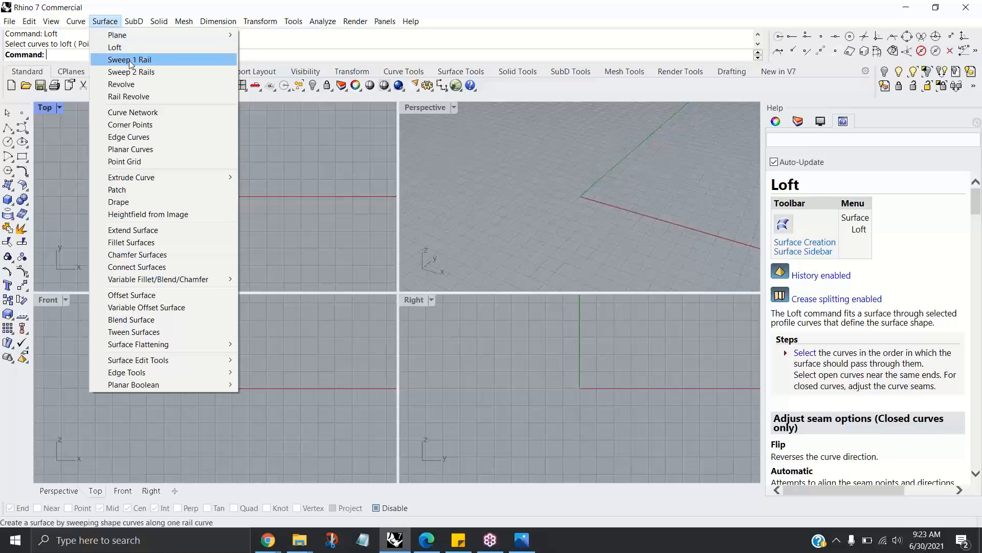
click(138, 73)
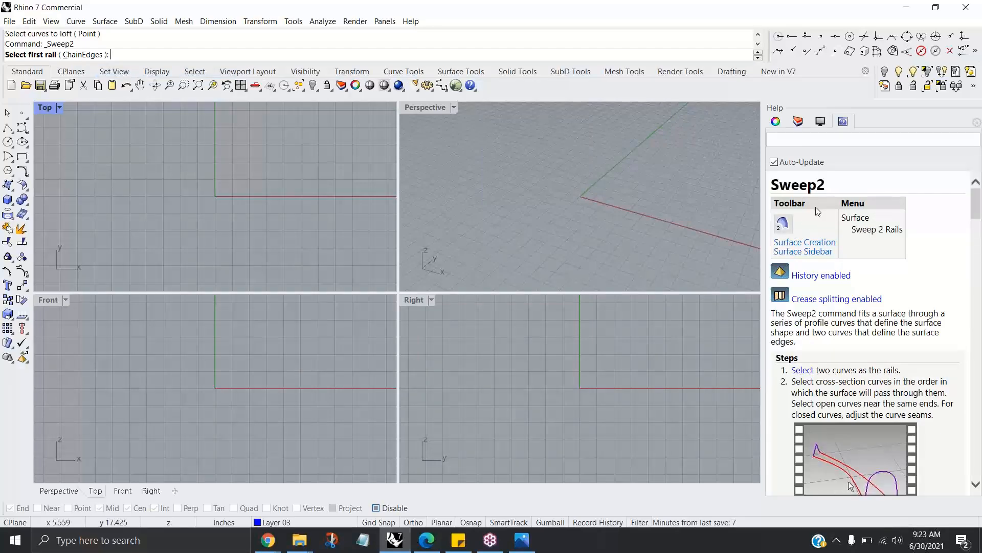
right_click(844, 123)
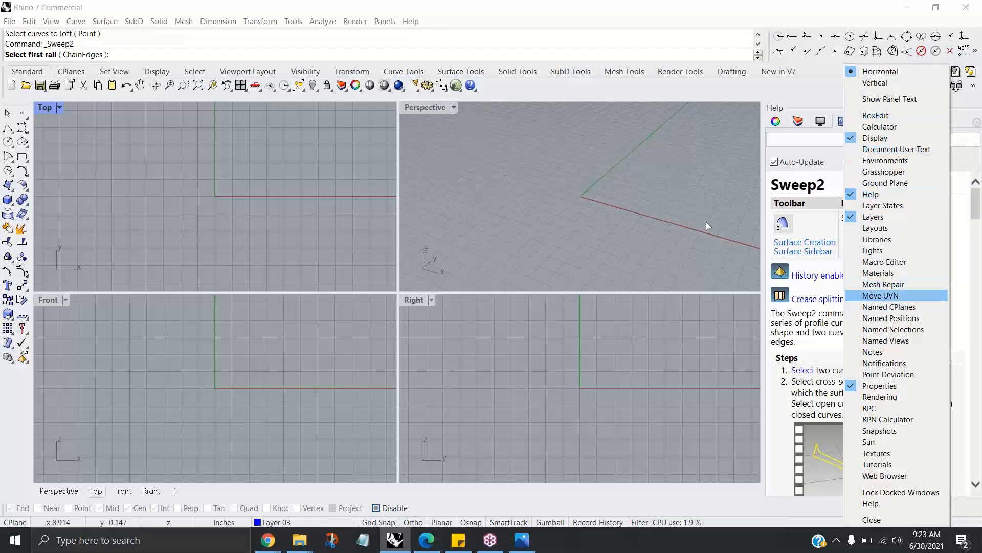
click(721, 210)
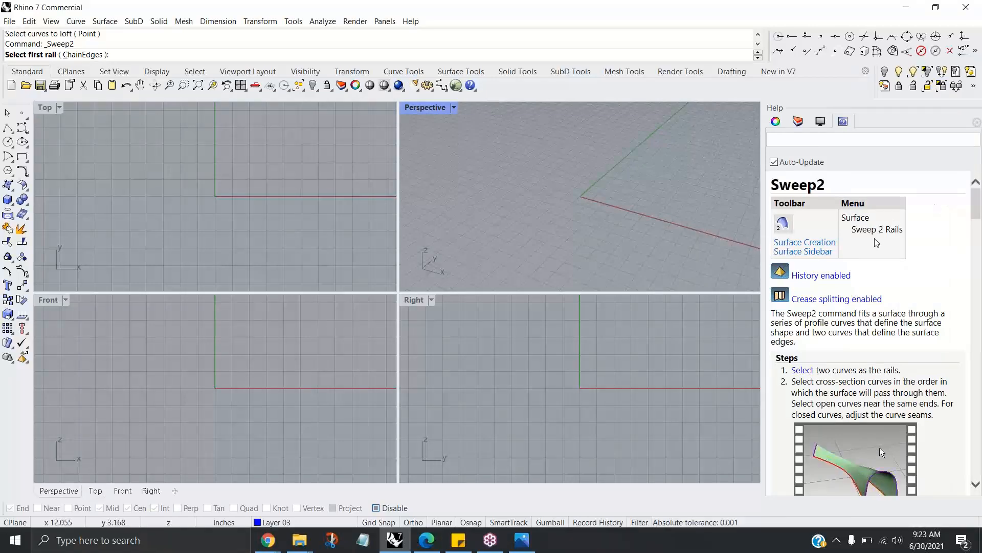
mouse_move(978, 207)
mouse_down()
mouse_move(979, 221)
mouse_move(980, 202)
mouse_up()
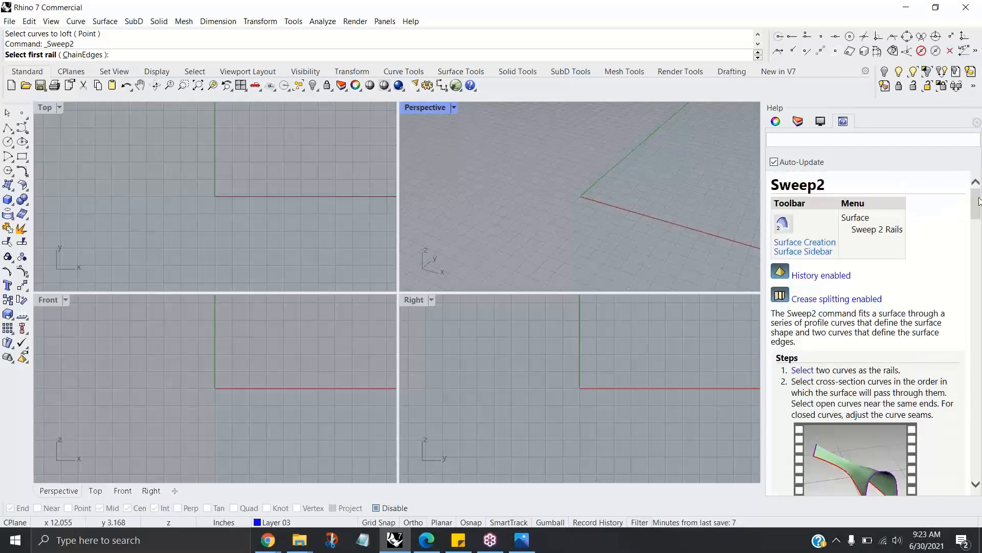
Step: Review the list of available panels, checking where the Help panel can be switched on
right_click(825, 127)
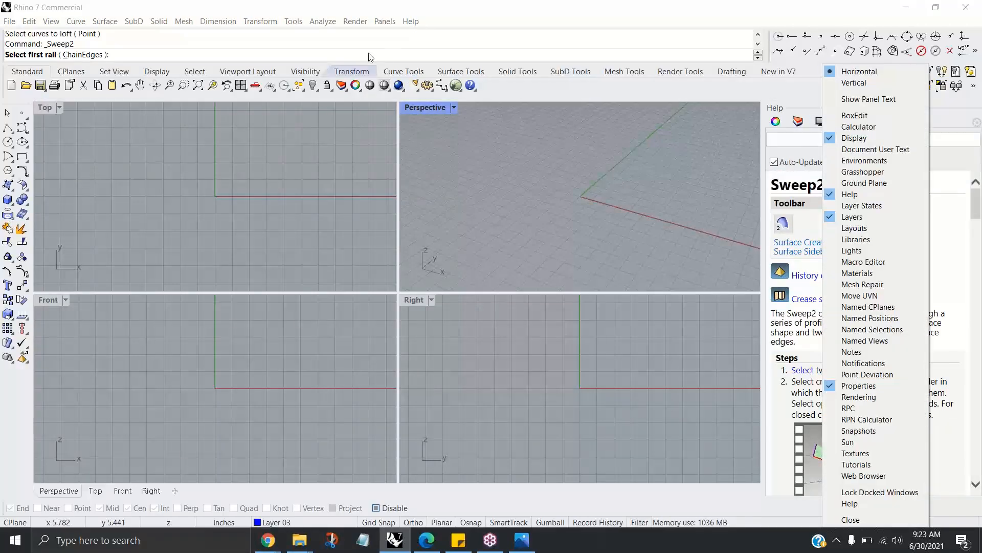
click(388, 22)
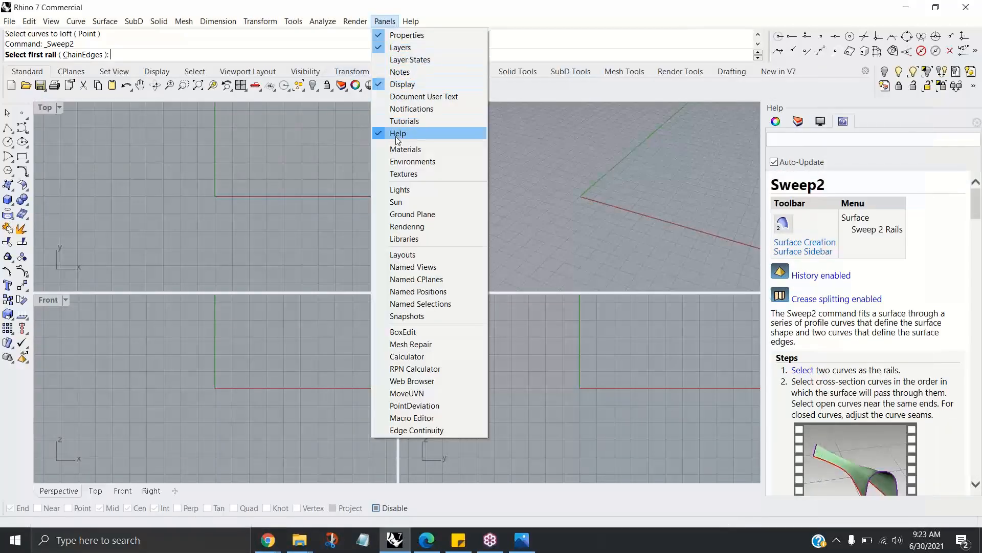
click(519, 128)
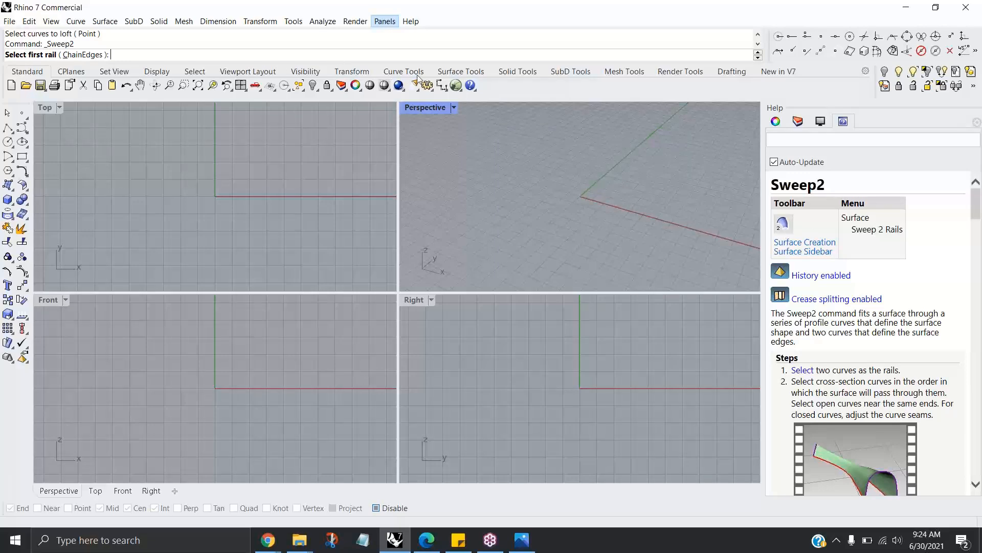
Step: Review the Surface Tools toolbar and cancel the sweep, returning to the Standard toolbar and the Properties panel
click(480, 75)
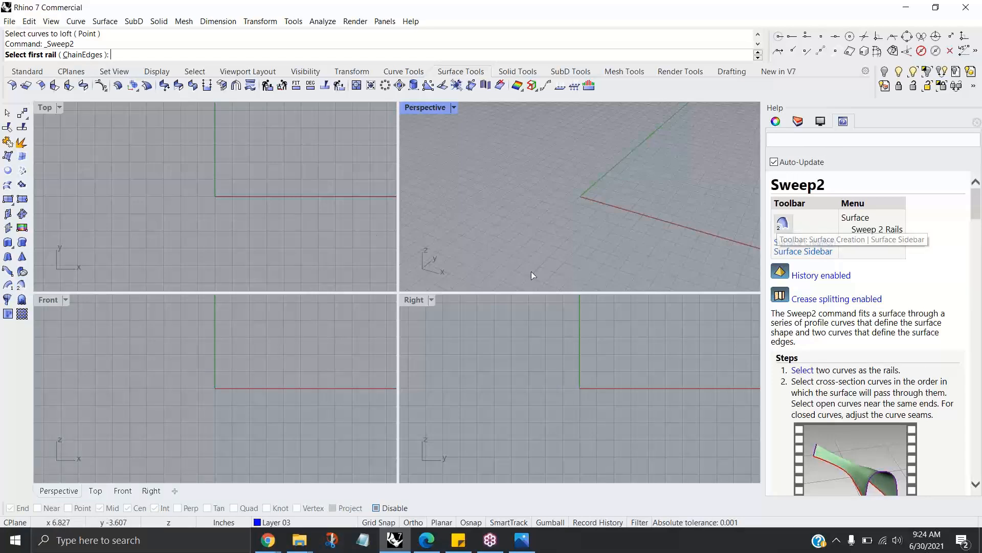
key(Escape)
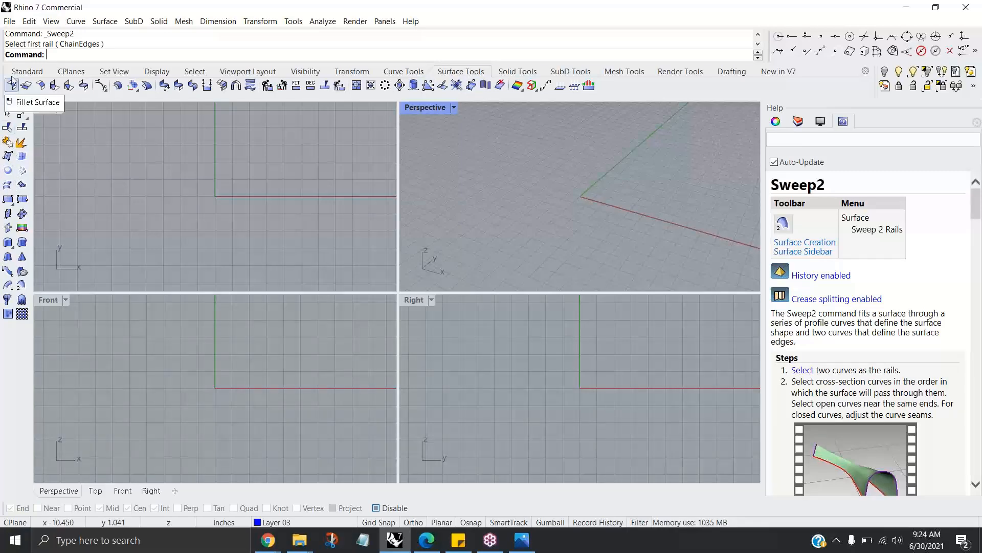
click(27, 72)
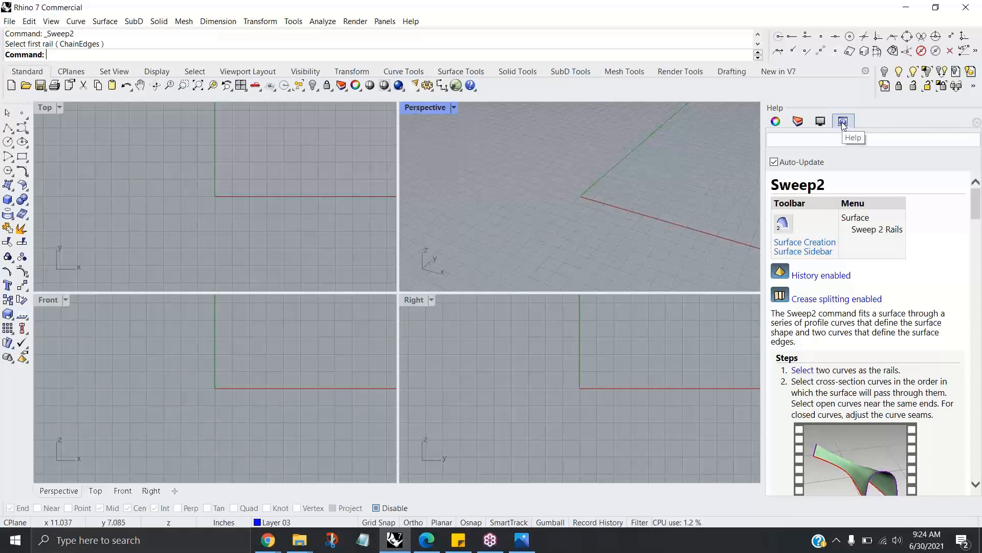
click(775, 121)
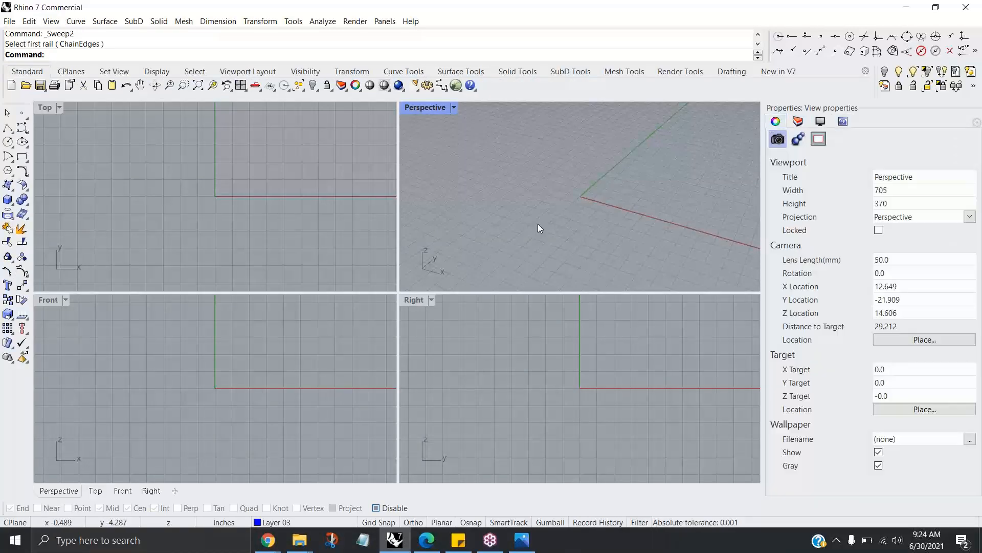
Step: Turn on the Tutorials panel in the side panel group and review the full list of available panels
right_click(846, 121)
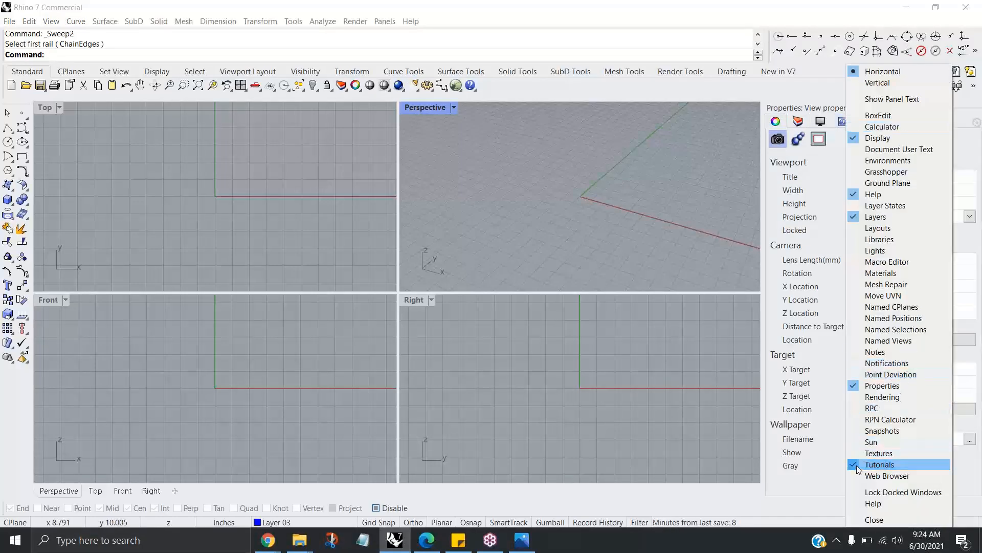
click(880, 464)
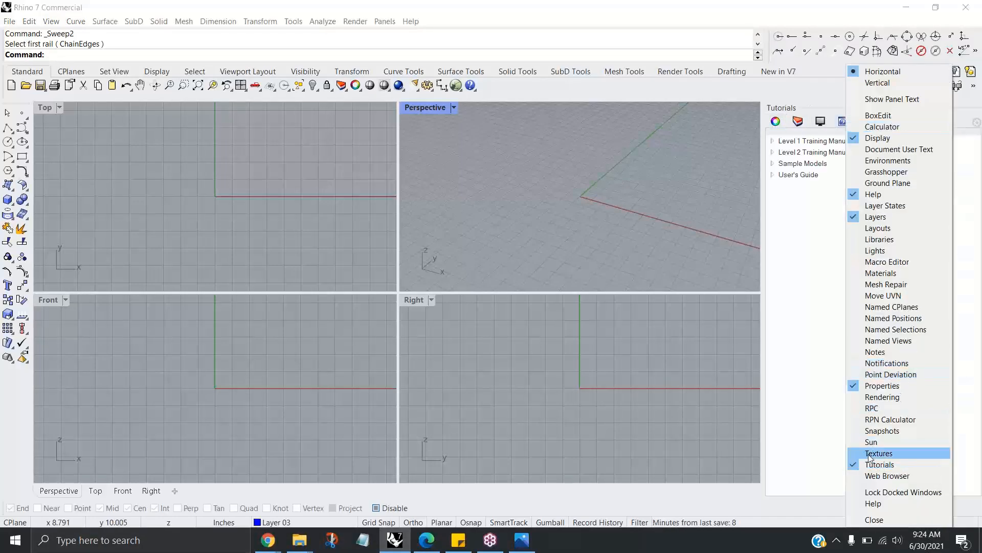
click(741, 188)
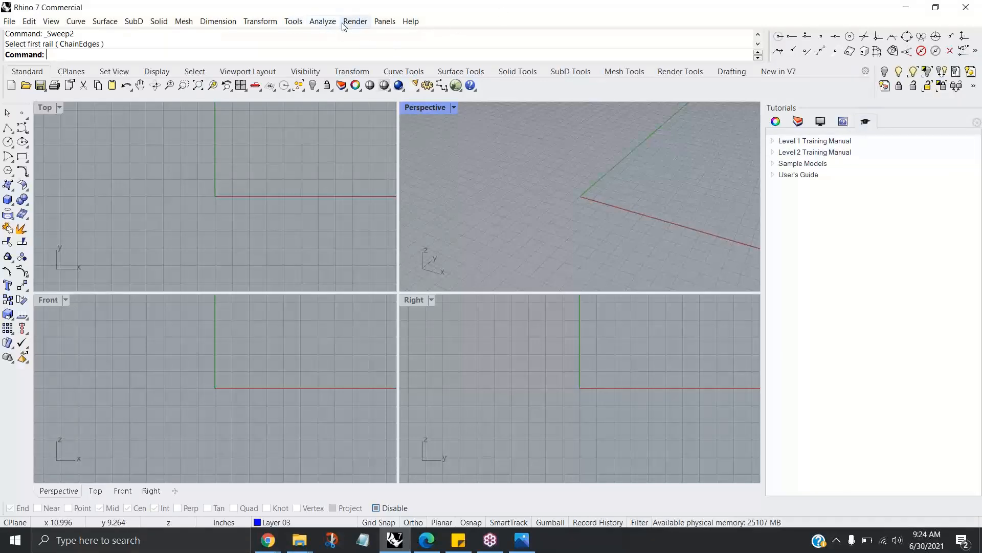
click(385, 21)
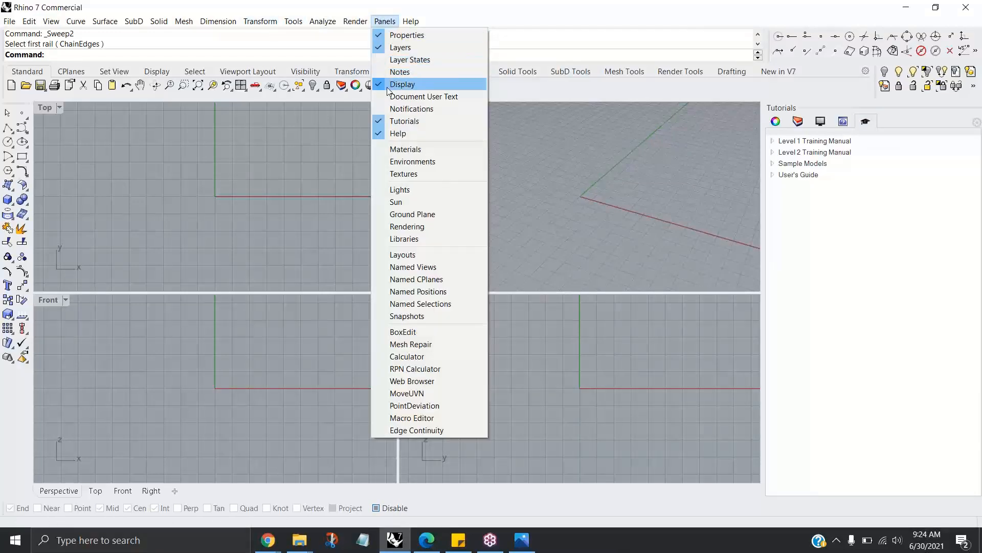
click(820, 187)
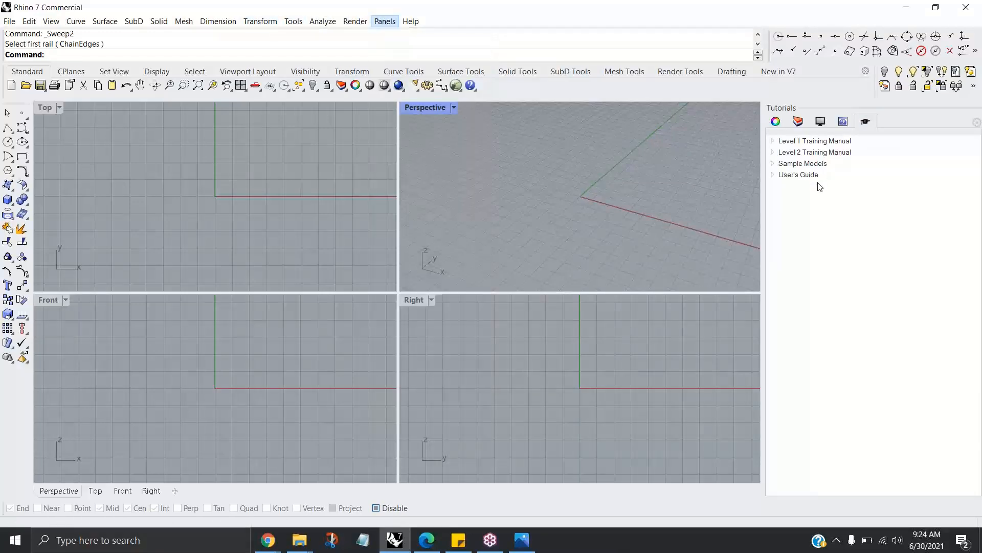
Step: Look through the contents of the Level 1 Training Manual in the Tutorials panel and collapse the list again
click(774, 142)
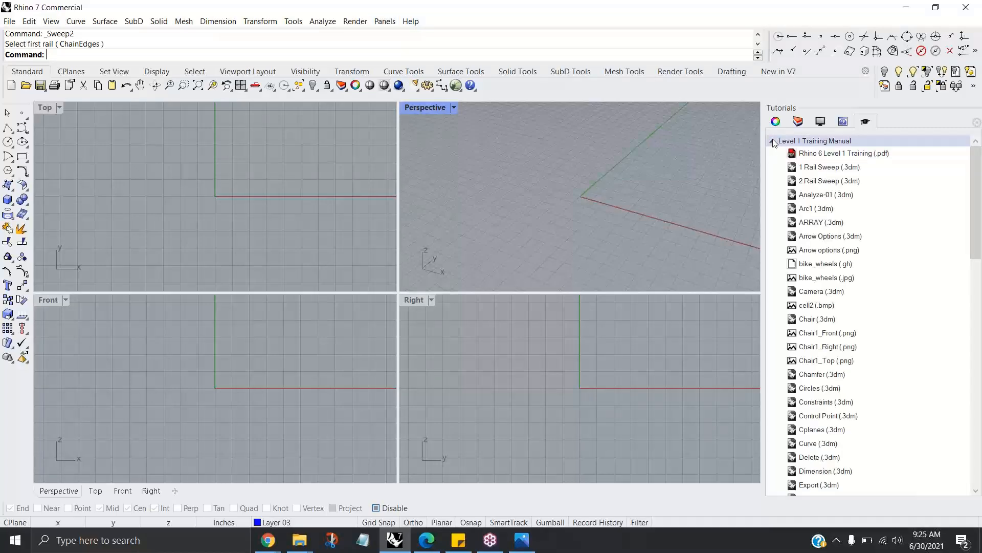
click(775, 142)
click(772, 141)
click(772, 141)
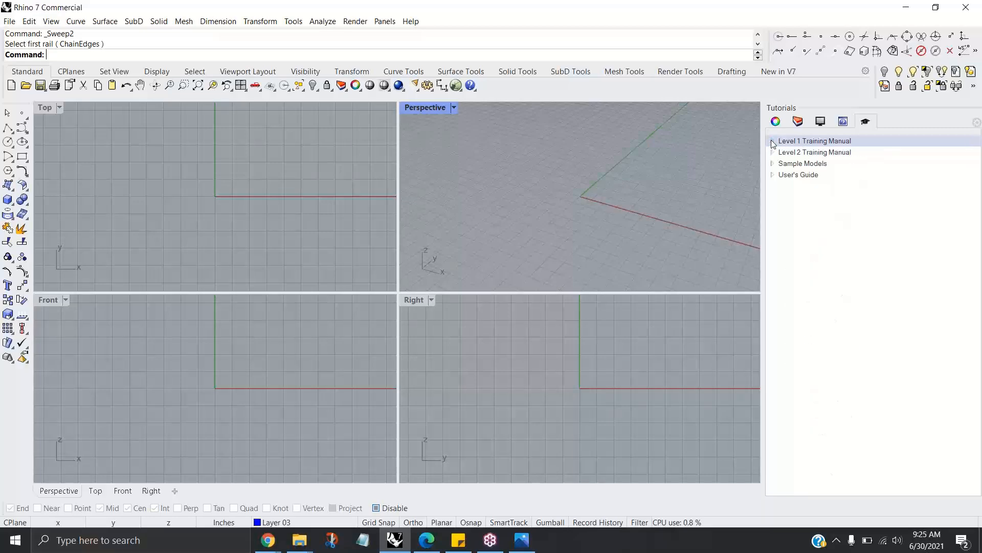
Step: Browse the User's Guide files in the Tutorials panel, pointing out the Rhino User's Guide for Windows PDF, and collapse the list
click(772, 175)
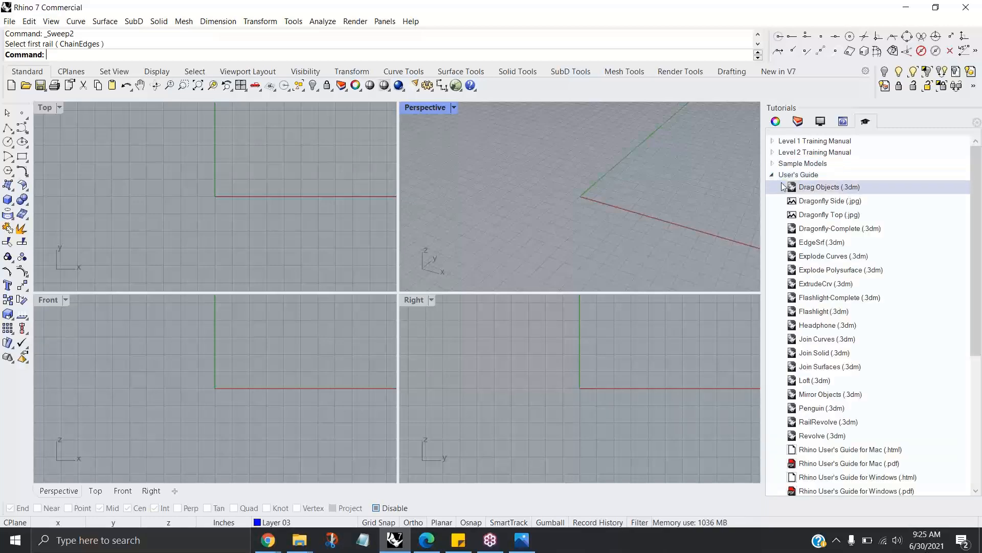
scroll(878, 409, down, 1)
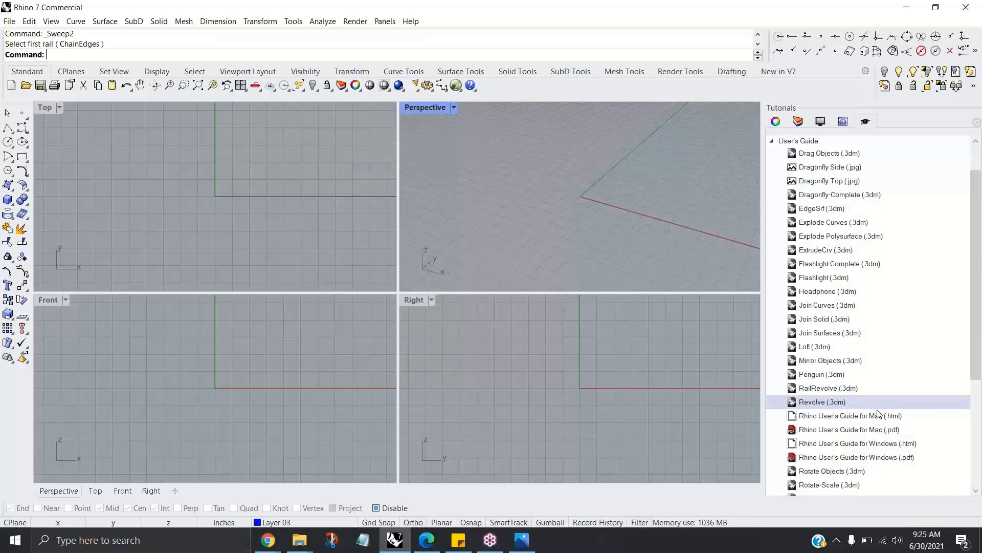
click(864, 460)
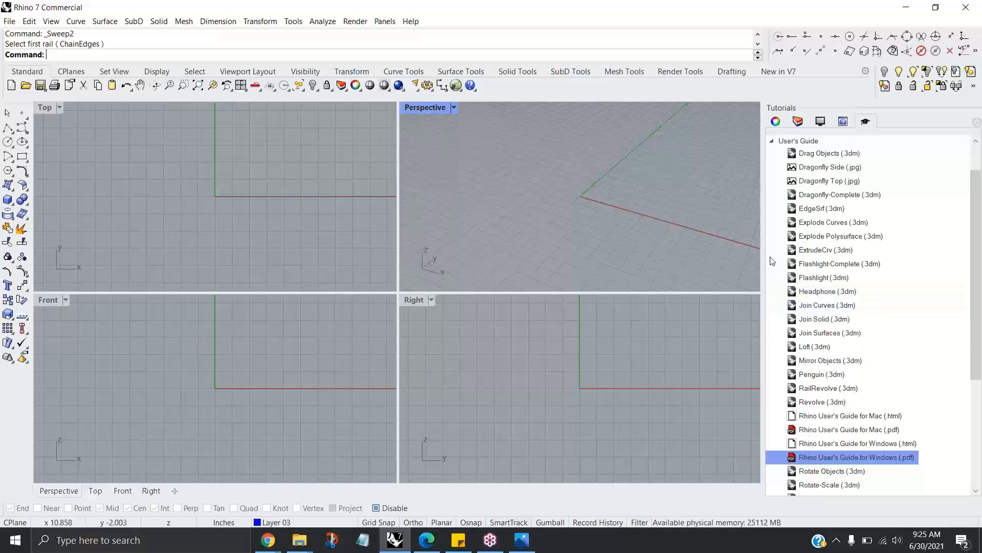
scroll(852, 225, up, 1)
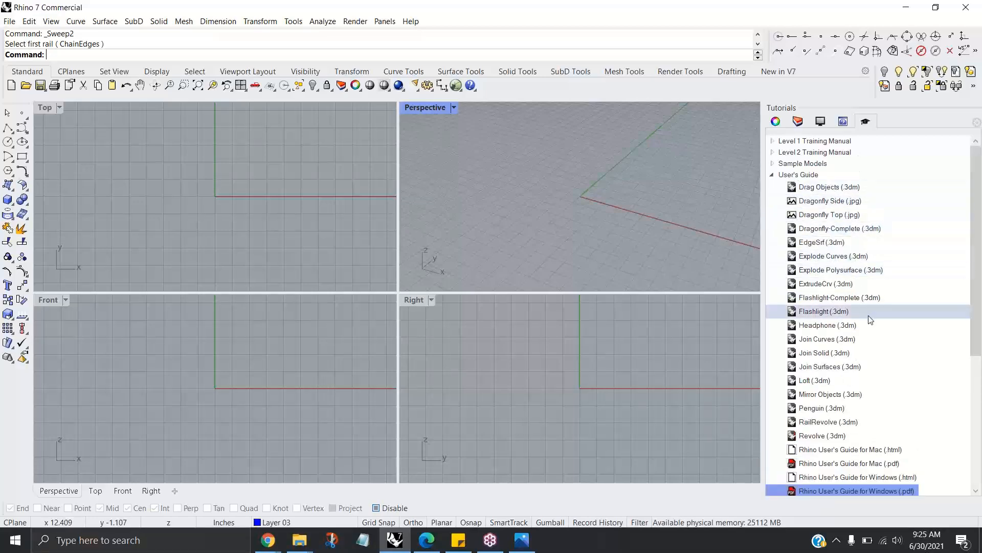
click(772, 176)
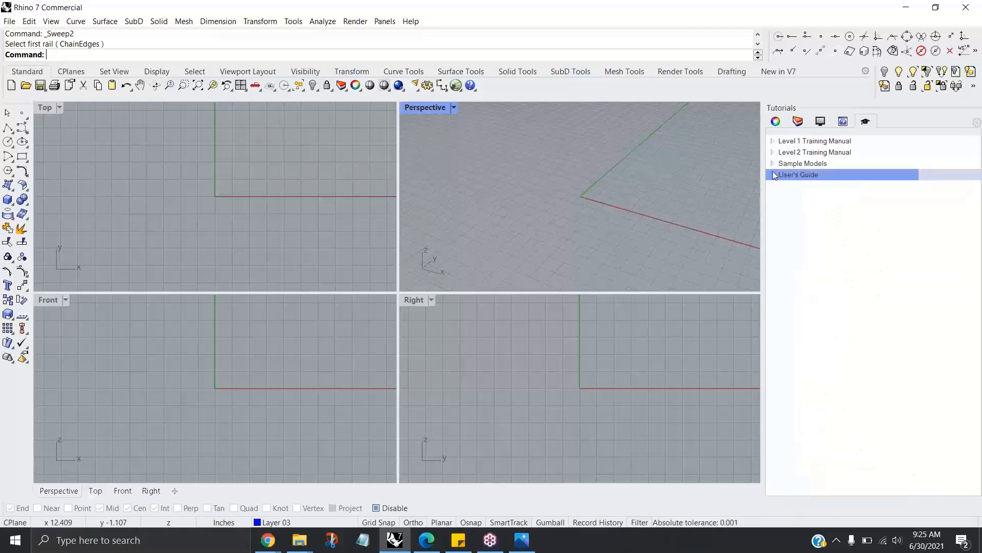
Step: Open the What_is_Rhino (.3dm) sample model from the Level 1 Training Manual tutorials
click(772, 141)
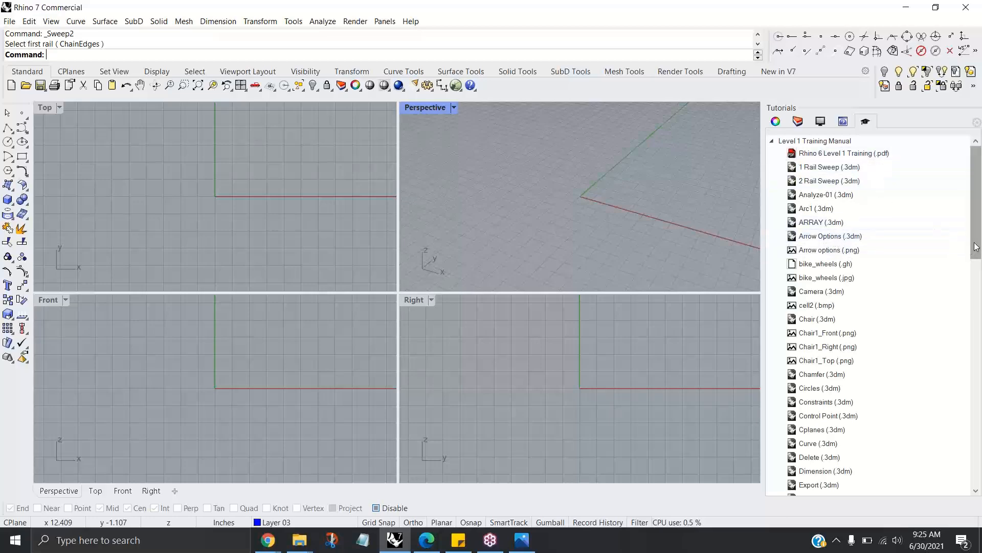
drag(981, 264, 981, 485)
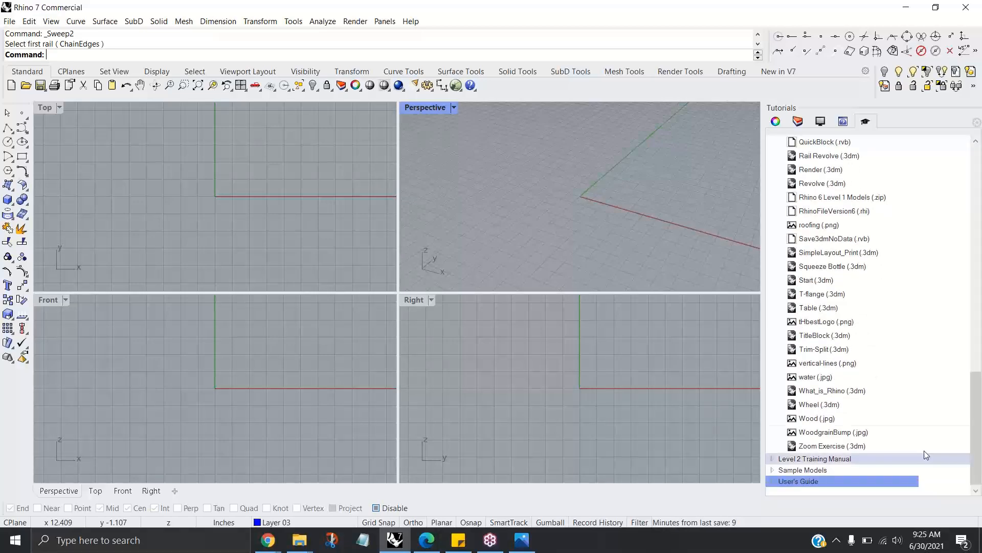
double_click(830, 393)
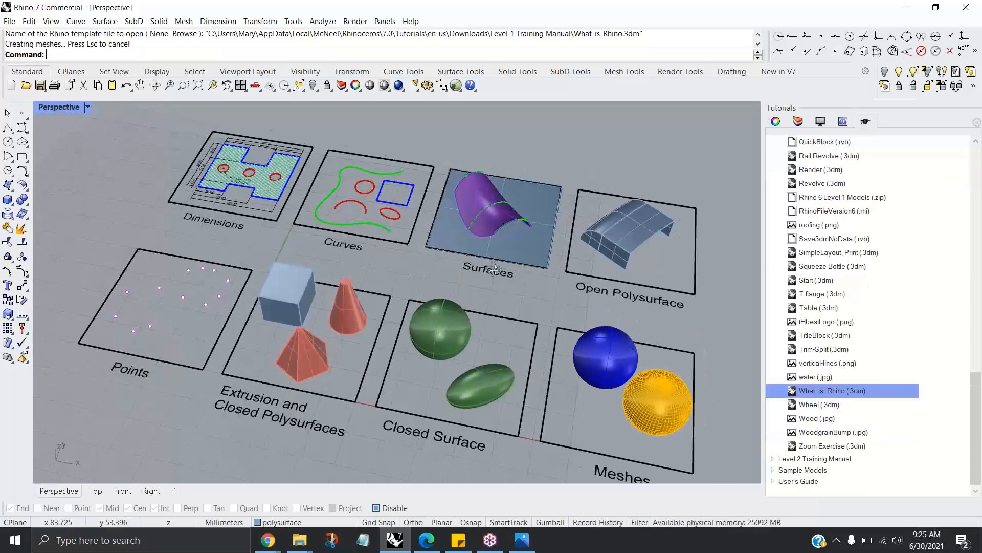
Step: Examine the overview of Rhino object types in the sample model, looking closely at the Dimensions example
right_drag(495, 270, 520, 279)
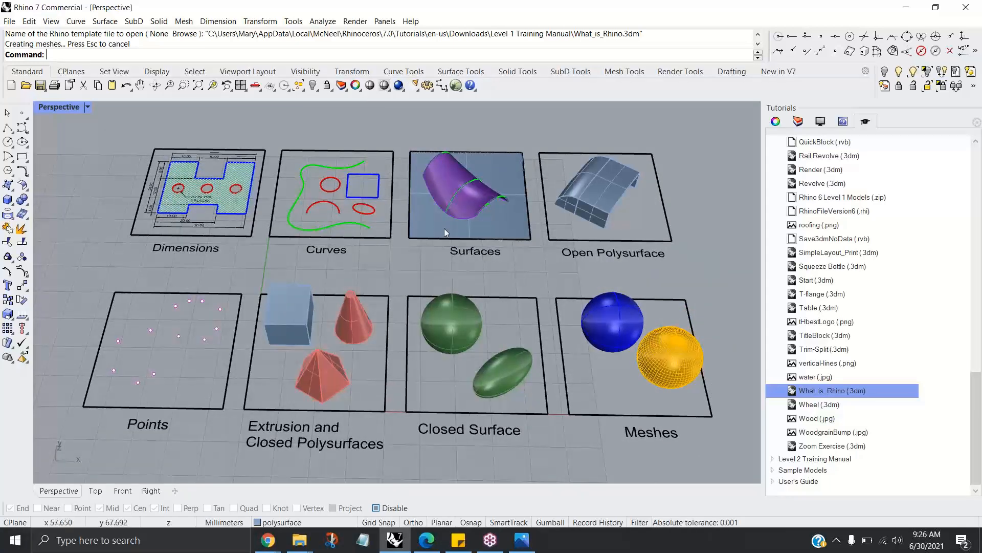
mouse_move(416, 257)
right_down()
mouse_move(407, 260)
mouse_move(416, 260)
right_up()
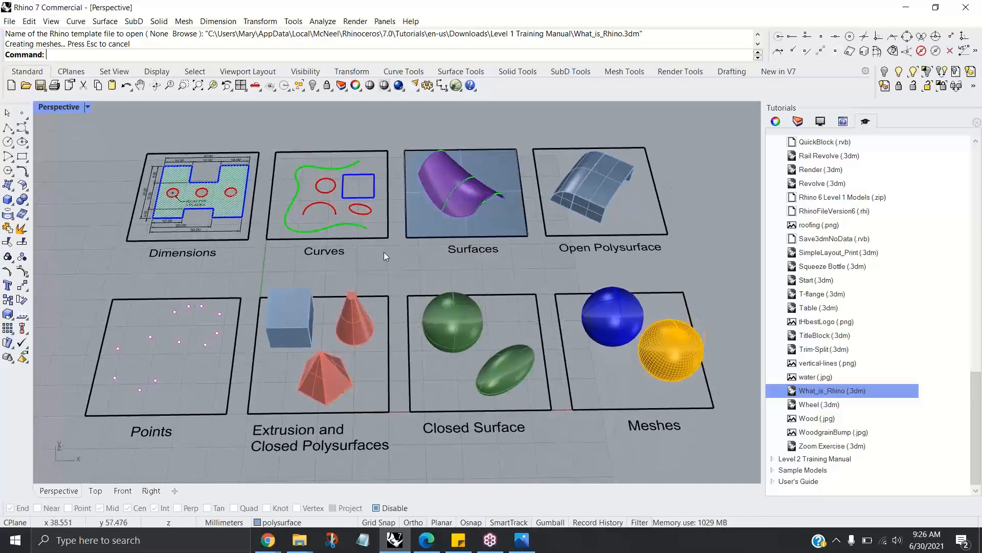
right_drag(346, 252, 374, 253)
scroll(221, 198, up, 5)
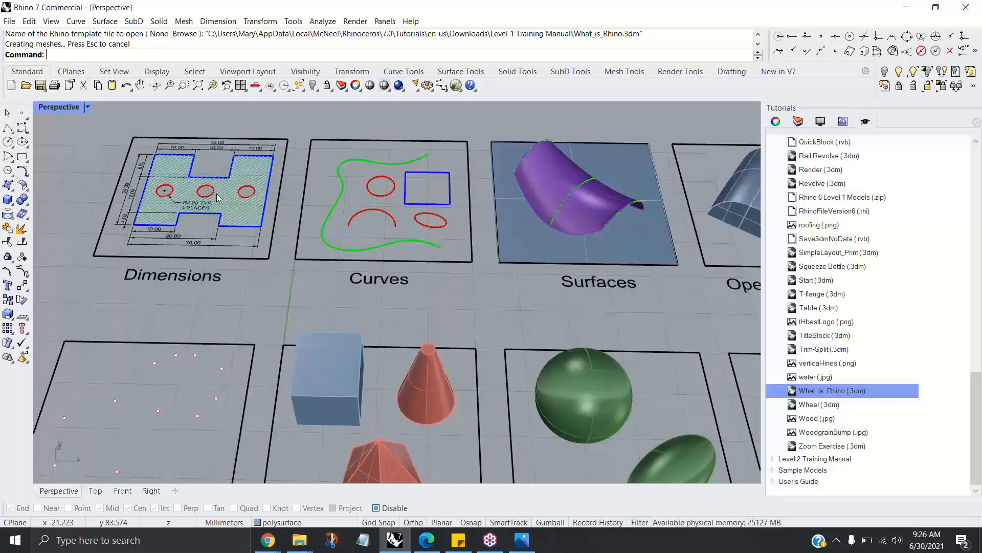
scroll(220, 205, up, 4)
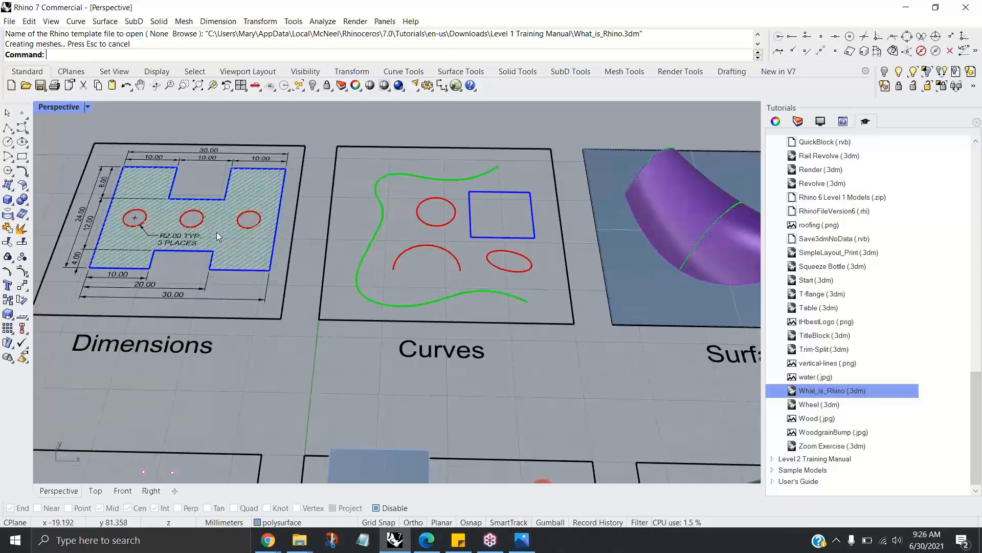
scroll(213, 314, down, 4)
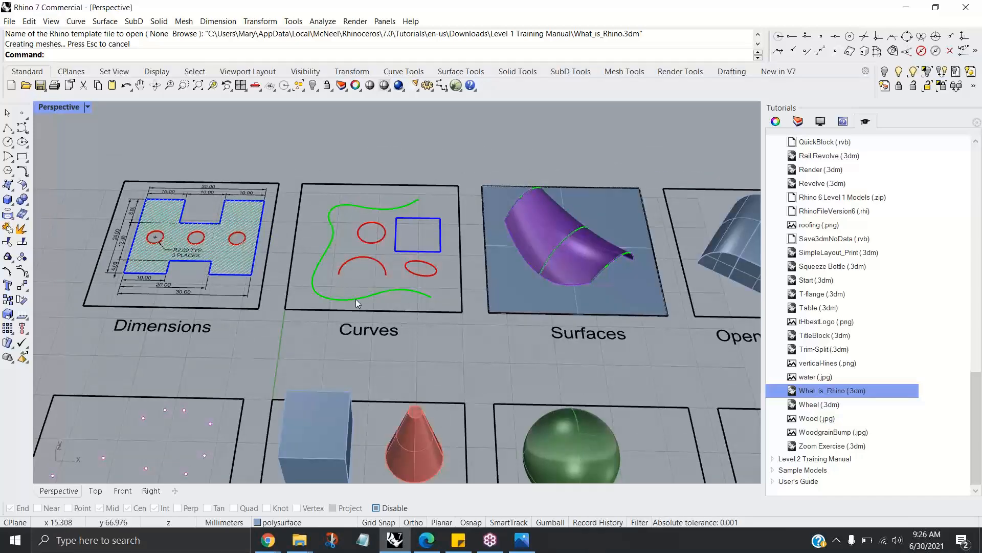
scroll(395, 308, down, 2)
Step: Select the green free-form curve in the Curves example to check its object type, and clear the selection
shift+right_drag(406, 307, 339, 287)
click(344, 280)
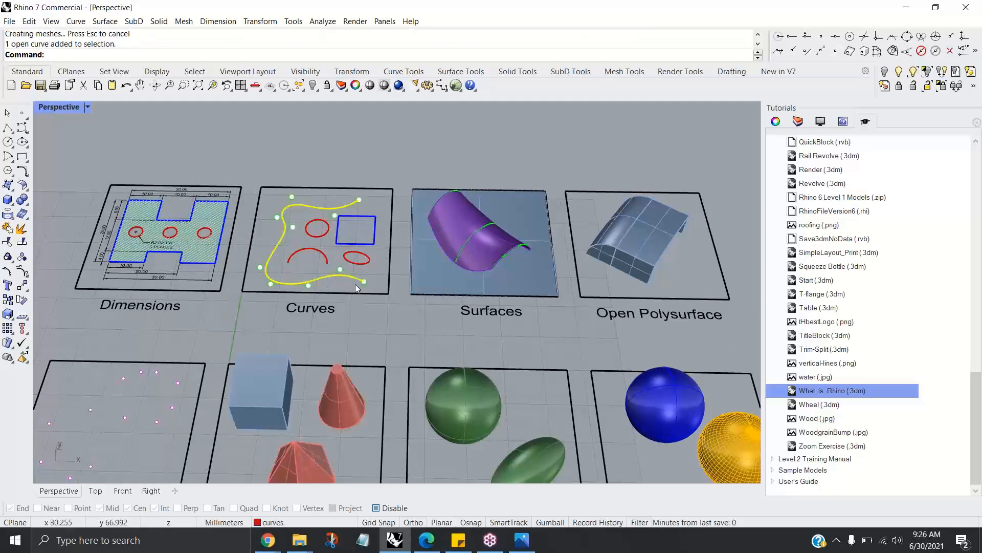
key(Escape)
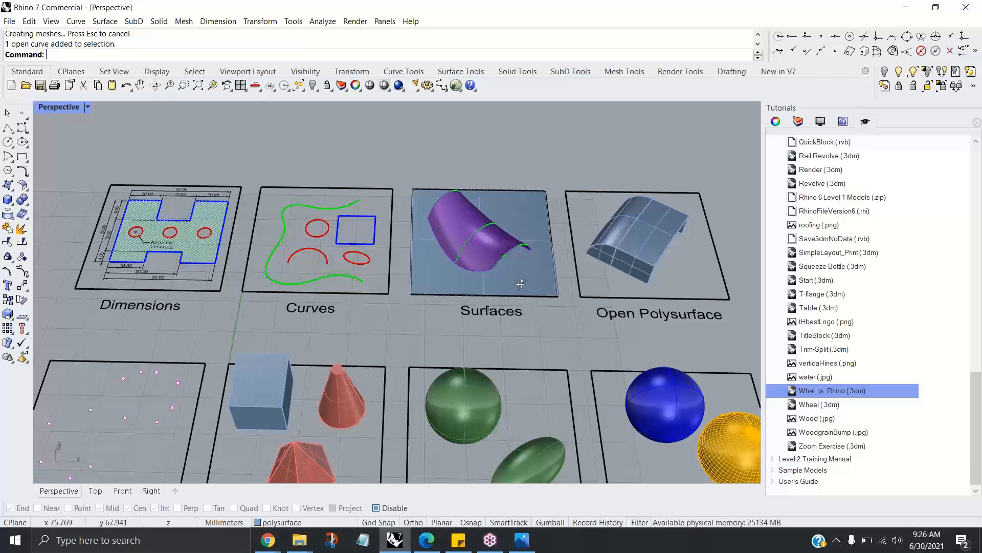
Step: Select the purple surface and the open polysurface in turn to check their object types, and clear the selection
right_drag(516, 278, 499, 271)
click(481, 264)
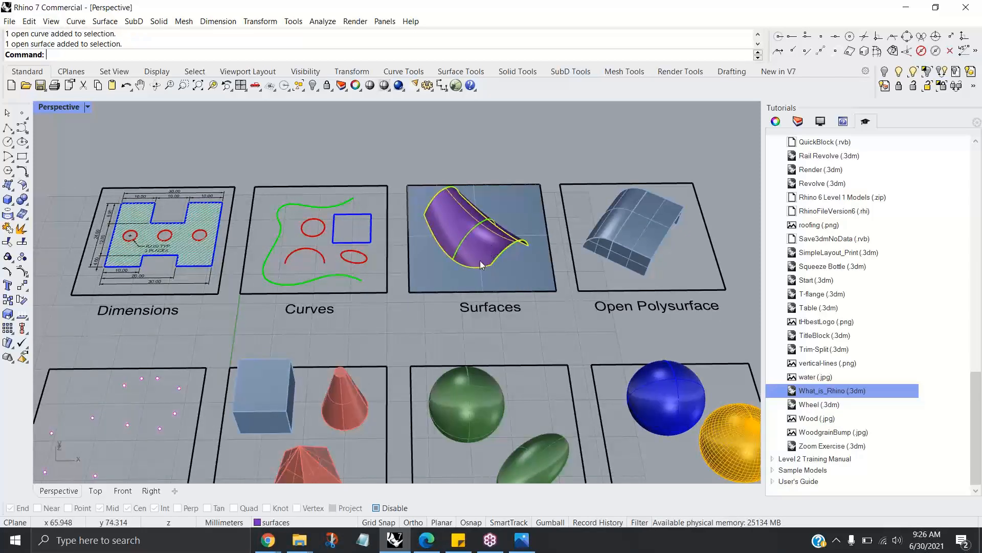
right_drag(524, 290, 628, 265)
click(644, 281)
shift+right_drag(613, 309, 576, 289)
click(567, 287)
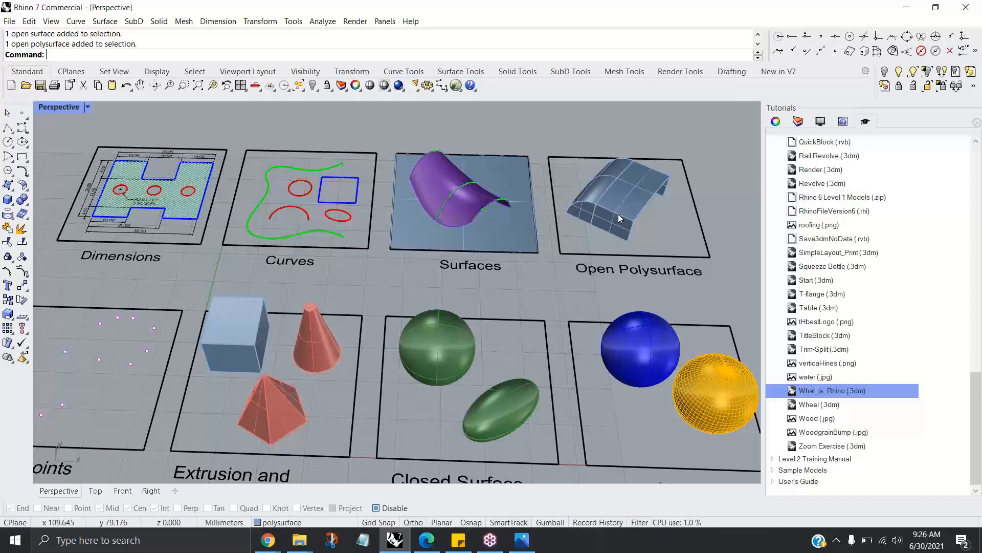
right_drag(625, 230, 646, 240)
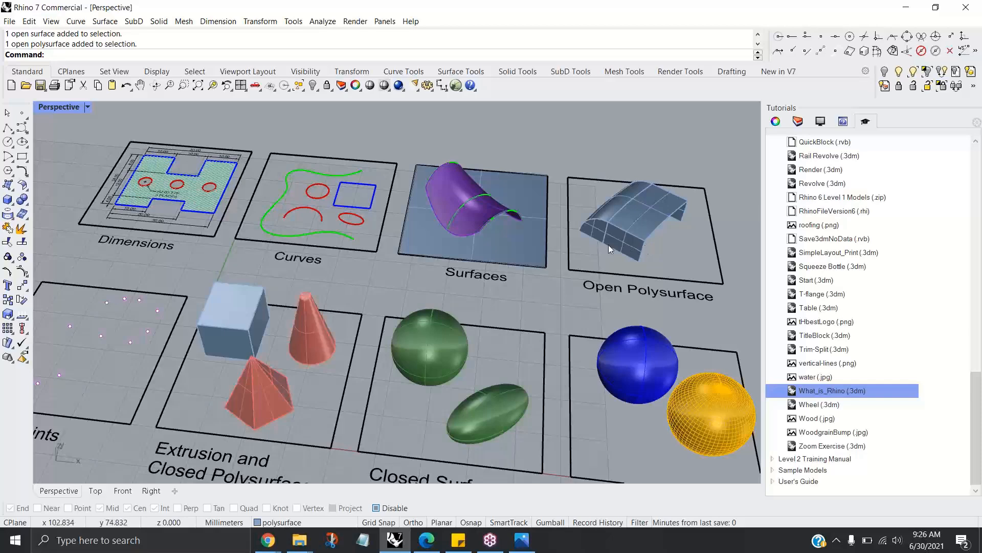
right_drag(646, 258, 657, 262)
Step: Select the box, cone and pyramid one after another to check their object types, and clear the selection
right_drag(464, 348, 442, 338)
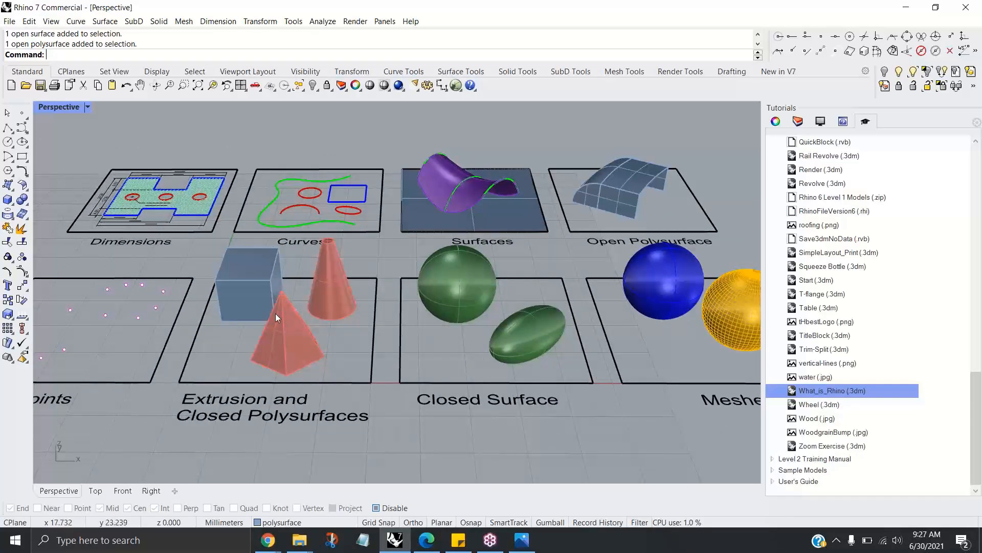
click(262, 306)
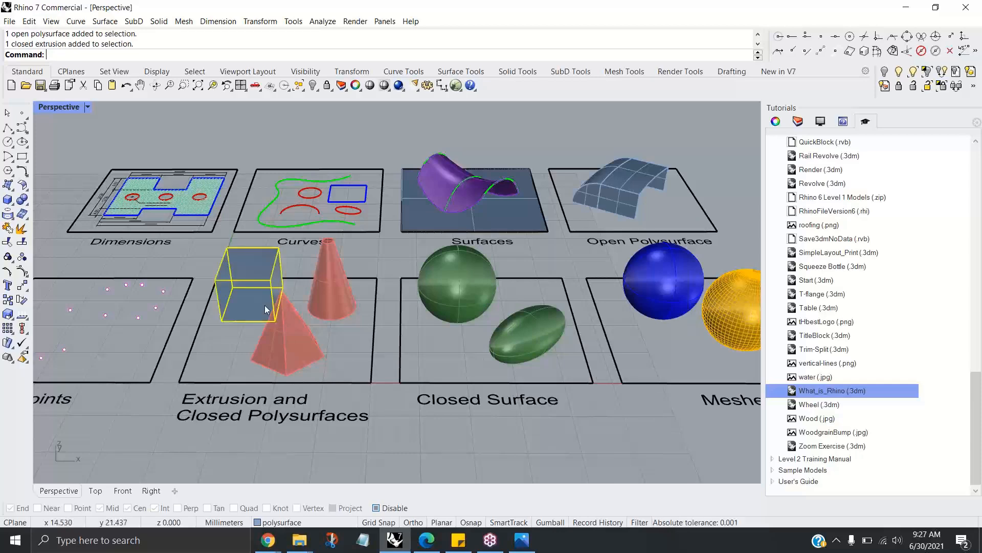
click(335, 314)
click(305, 349)
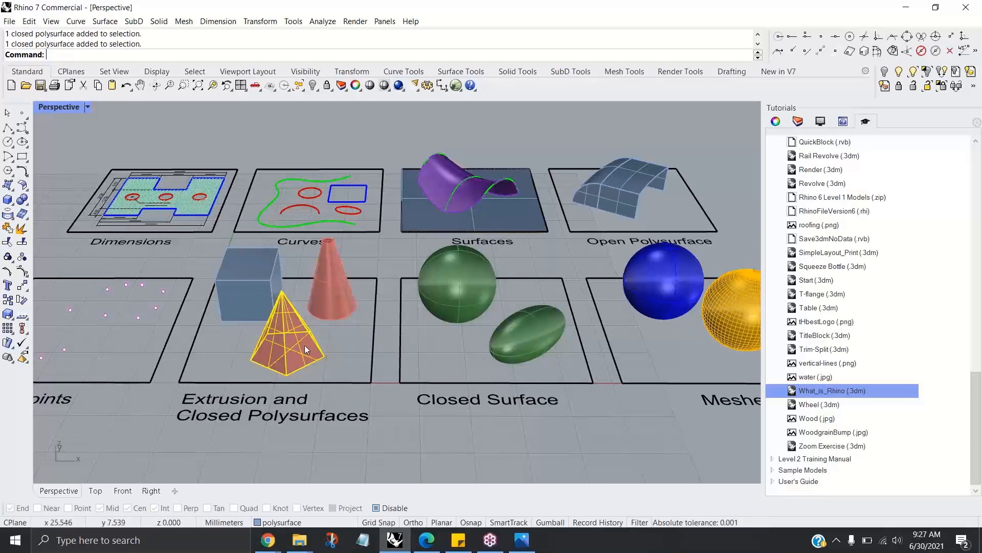
right_drag(356, 354, 352, 349)
click(345, 351)
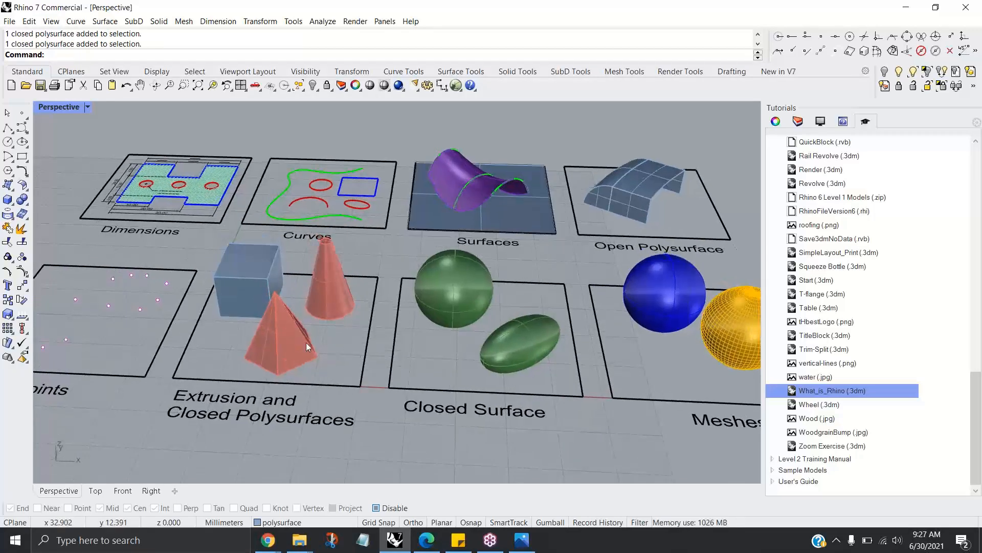
Step: Select a point in the Points example and the sphere in the Closed Surface example to check their types, and deselect them
right_drag(154, 298, 161, 309)
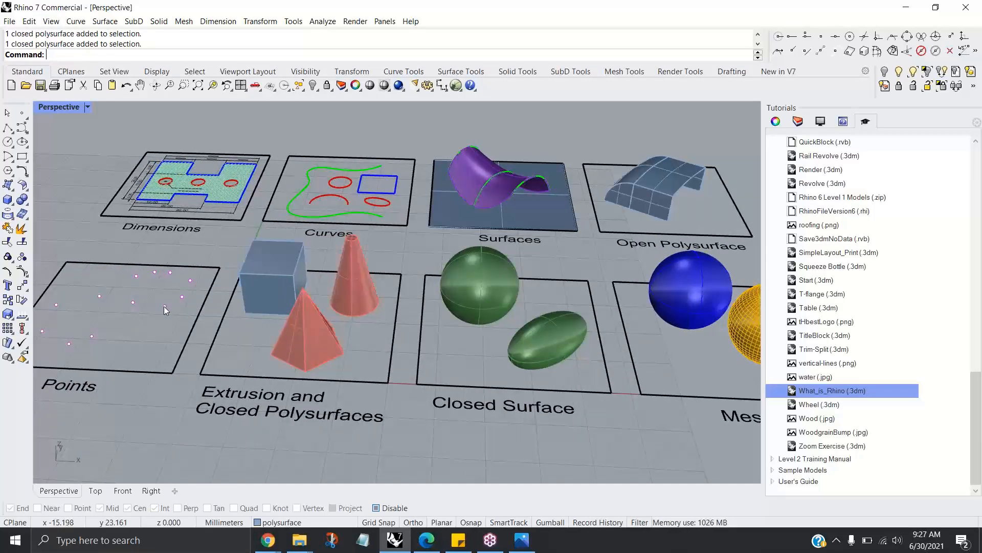
click(164, 306)
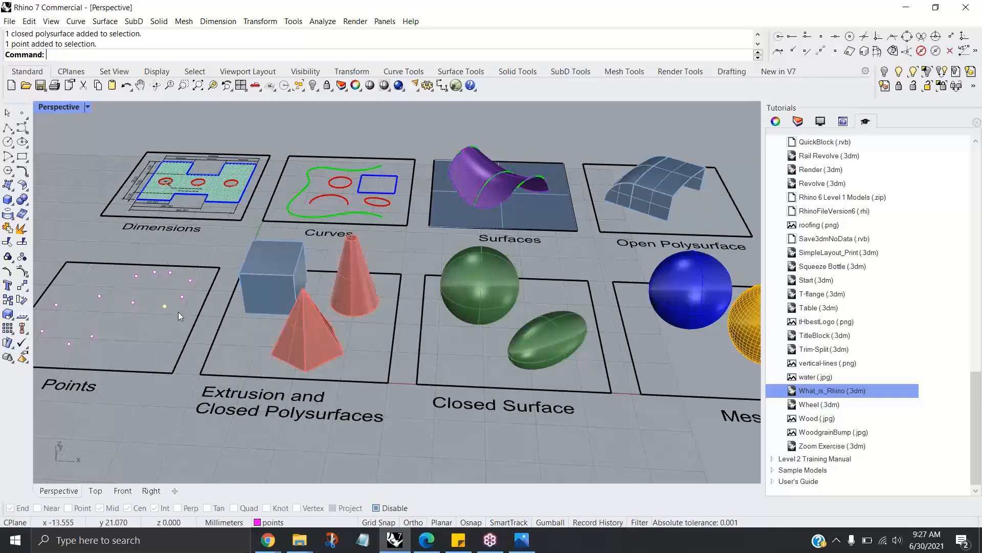
right_drag(484, 315, 489, 317)
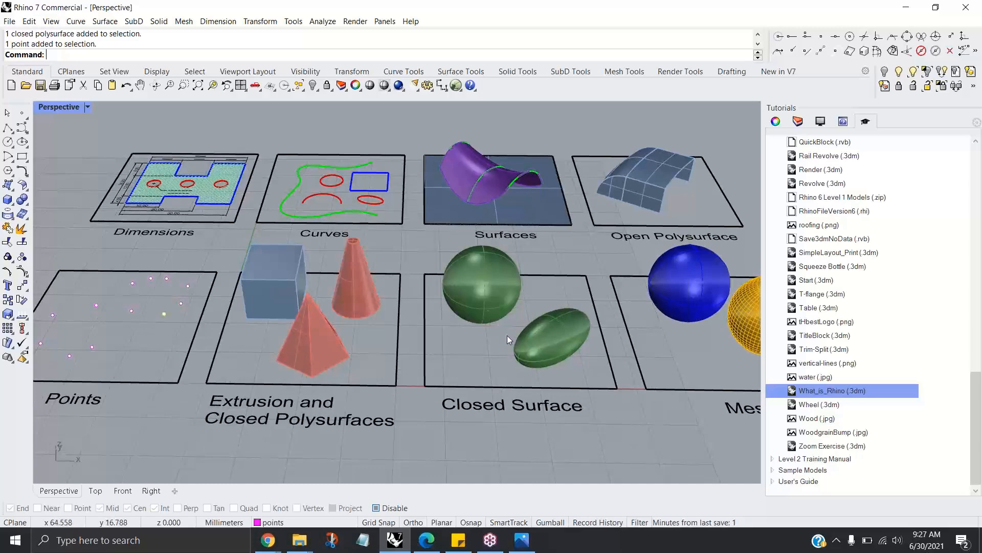
right_drag(540, 346, 496, 308)
click(496, 308)
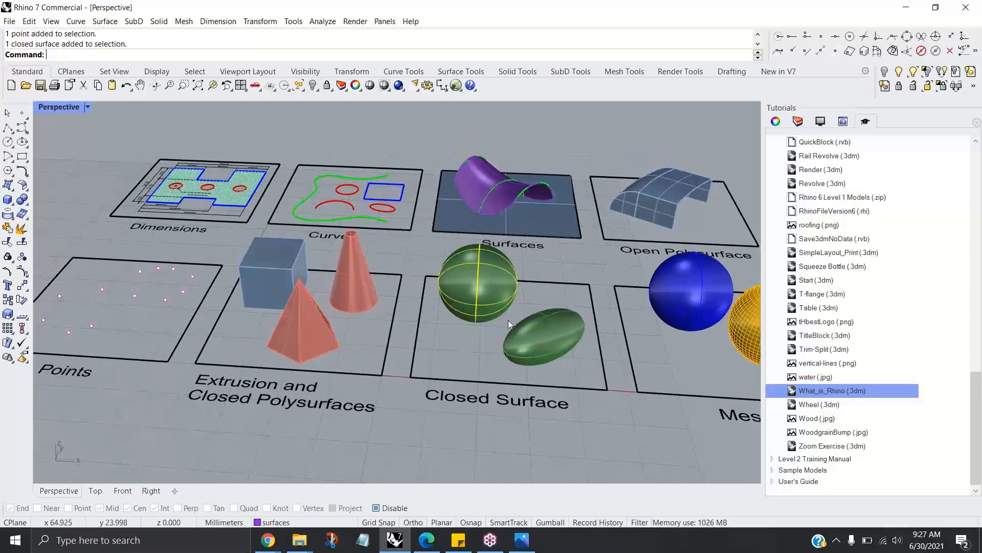
right_drag(581, 357, 573, 356)
click(570, 356)
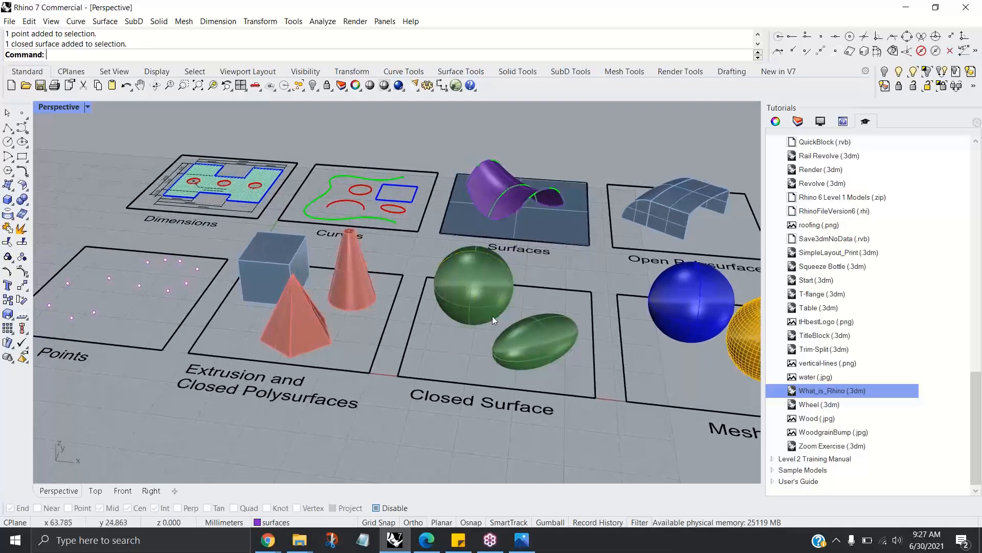
right_drag(495, 320, 494, 318)
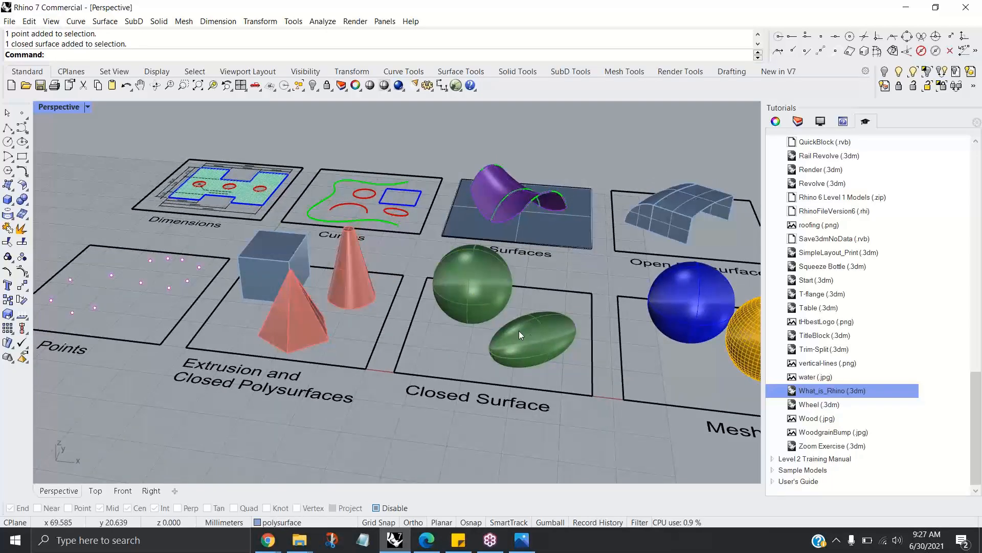
Step: Select the green sphere and the ellipsoid in the Closed Surface example one after the other to check their object types
click(485, 301)
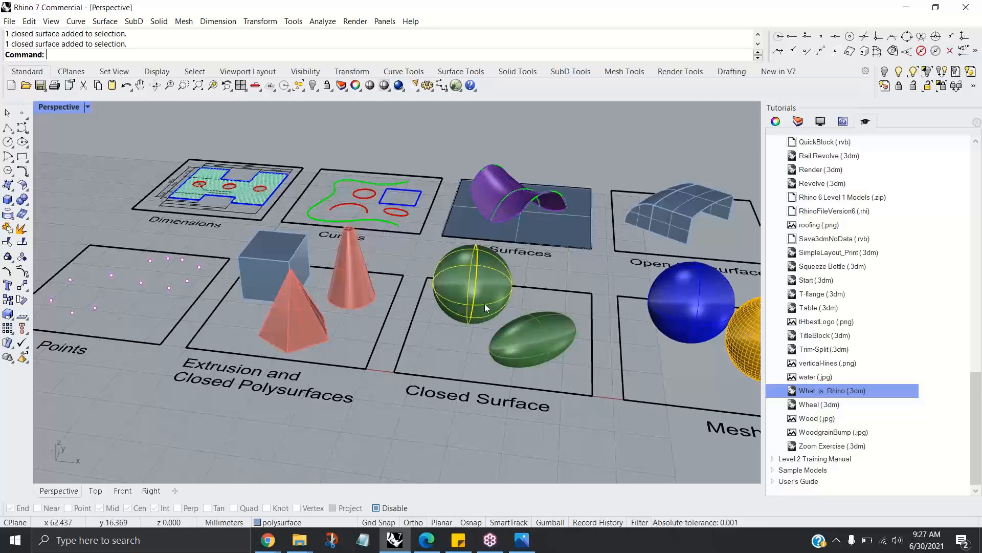
click(543, 337)
scroll(546, 339, down, 5)
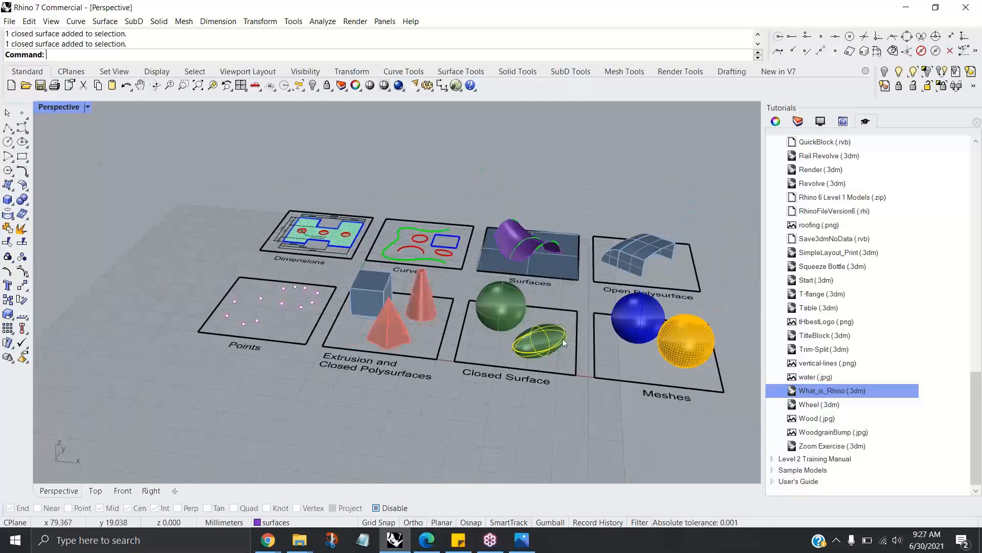
scroll(416, 336, up, 2)
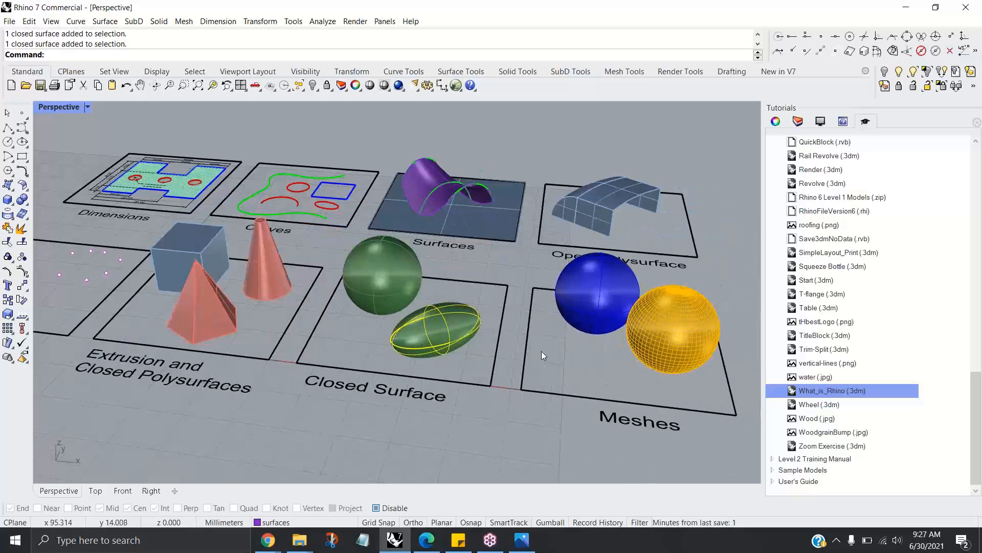
scroll(537, 348, up, 3)
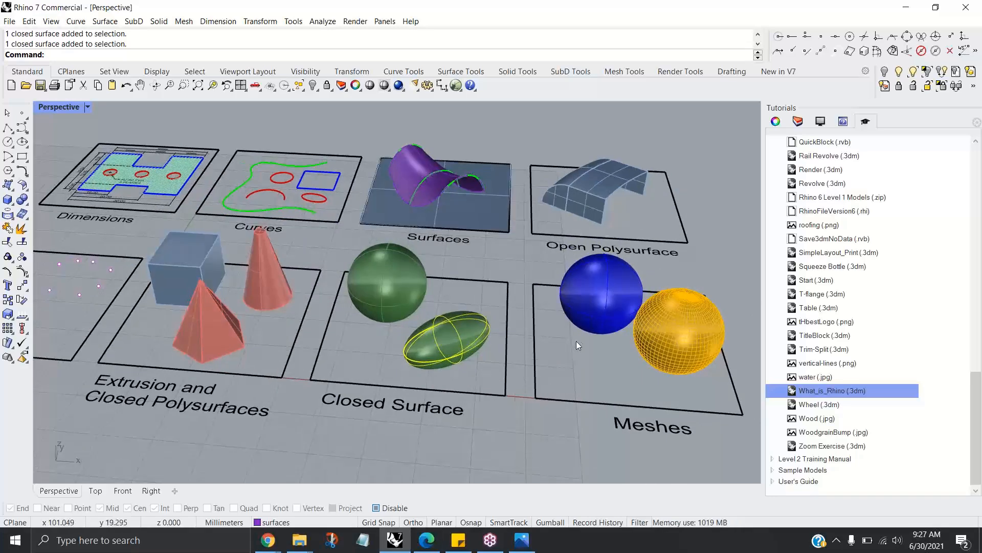
Step: Select the blue sphere and the yellow sphere in the Meshes example in turn to check their object types, and clear the selection
click(602, 339)
shift+right_drag(677, 337, 699, 349)
click(646, 335)
scroll(605, 356, down, 3)
shift+right_drag(564, 357, 572, 358)
scroll(535, 364, up, 4)
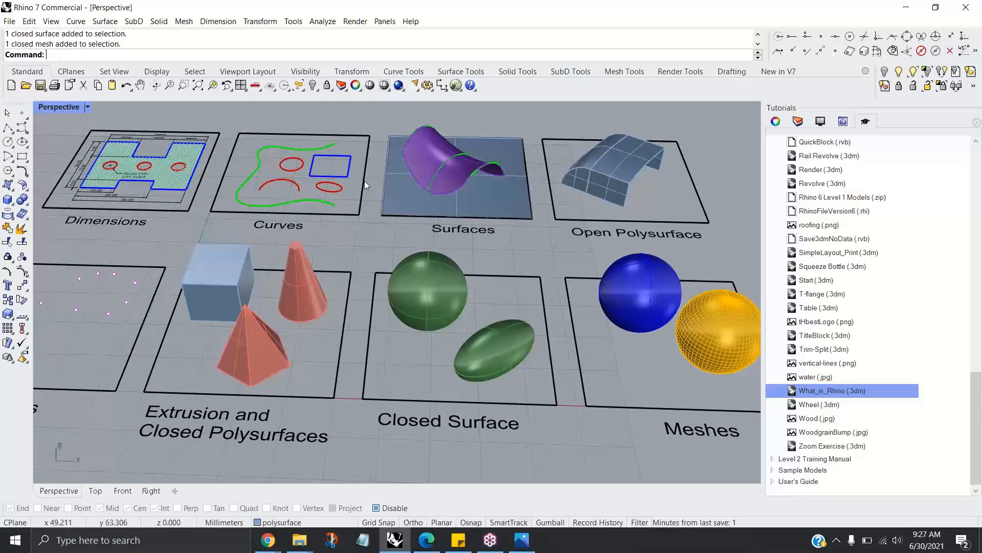
right_drag(340, 139, 354, 204)
scroll(282, 186, up, 5)
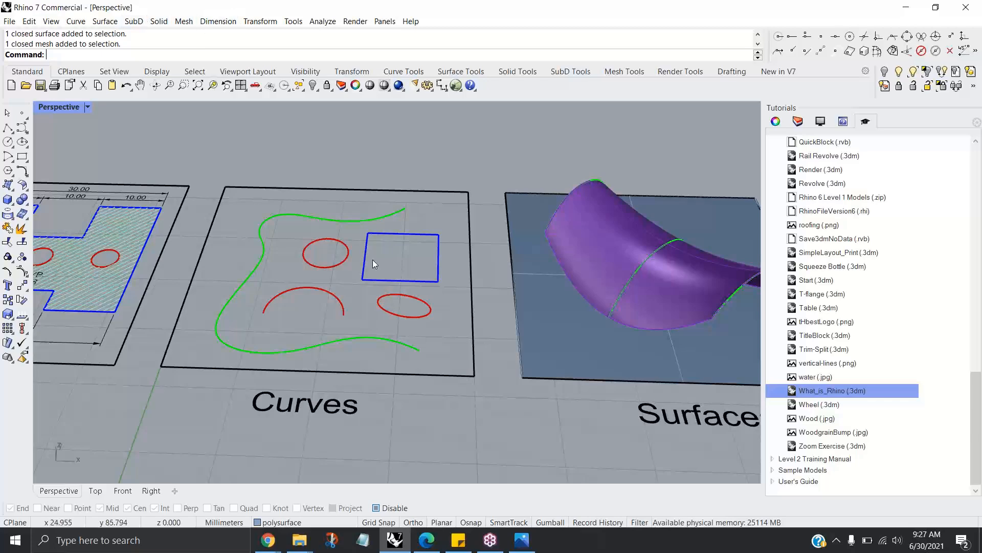
scroll(375, 258, down, 10)
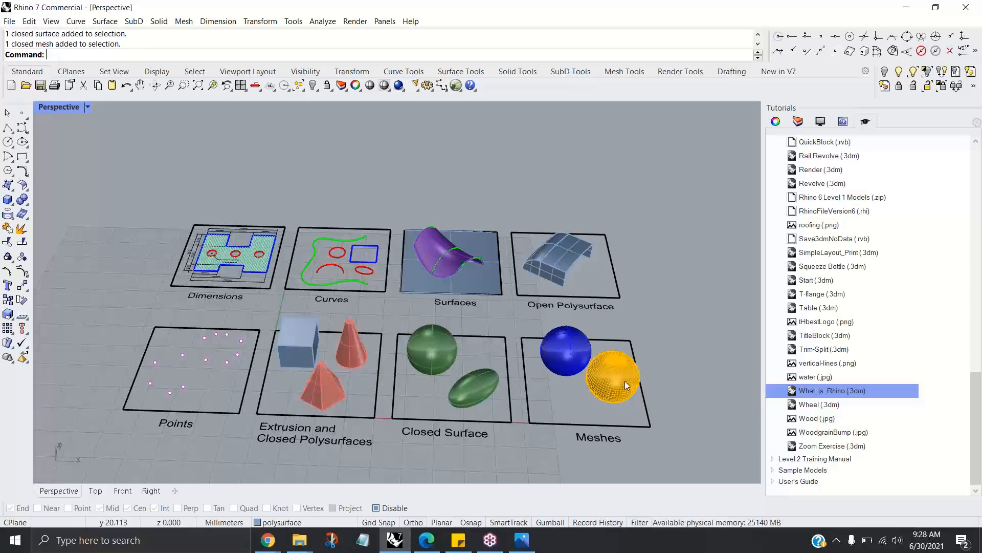
Step: Compare the object types of the blue surface sphere and the yellow mesh sphere by selecting each one and clearing the selection
shift+right_drag(620, 380, 635, 372)
scroll(612, 374, up, 3)
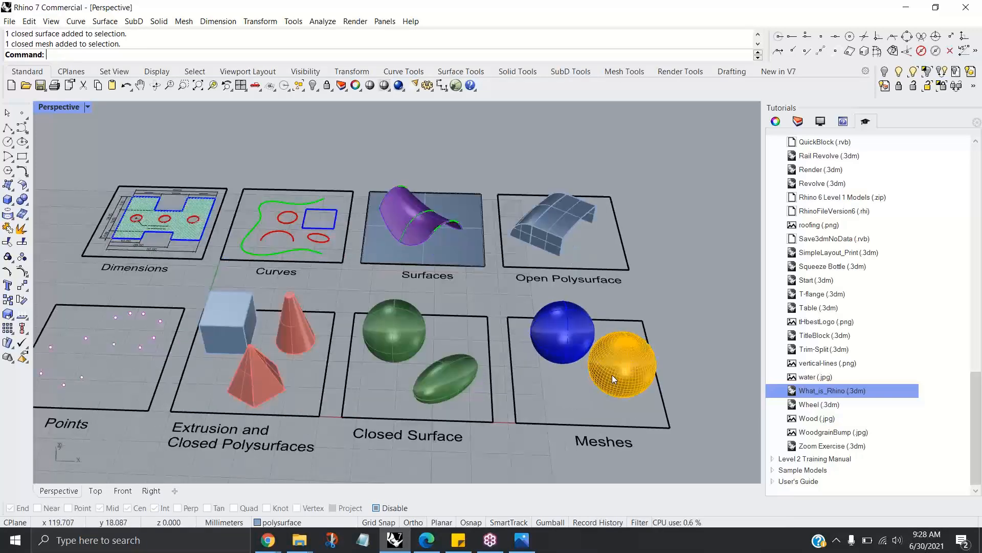
shift+click(567, 353)
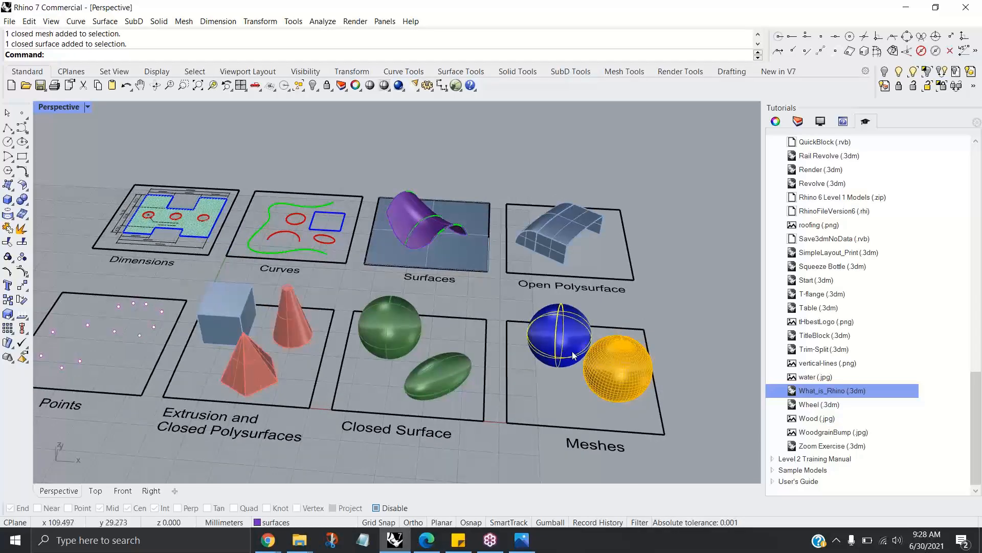
key(Escape)
right_drag(566, 386, 595, 376)
click(625, 370)
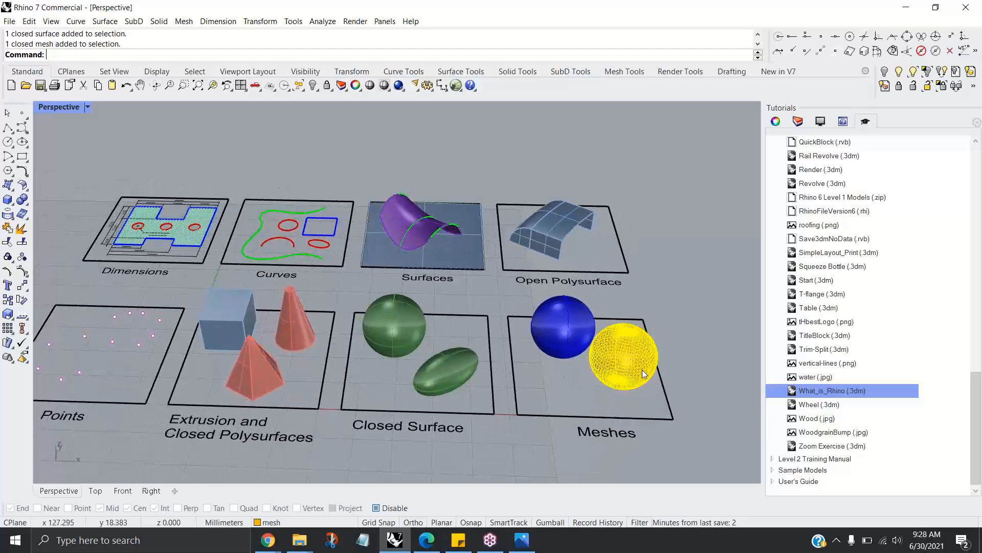
right_drag(657, 372, 649, 369)
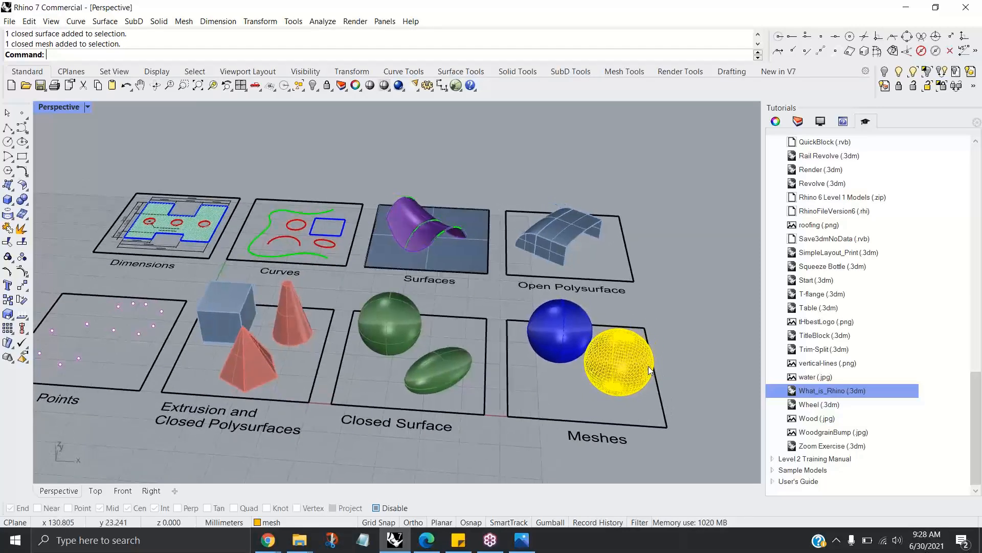
key(Escape)
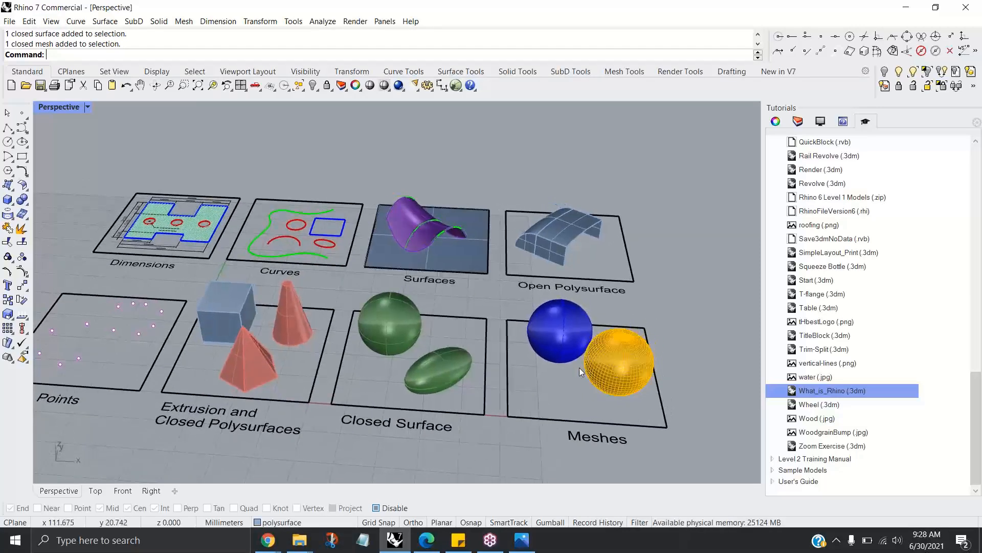
scroll(579, 367, up, 4)
scroll(579, 368, down, 2)
shift+right_drag(573, 373, 601, 367)
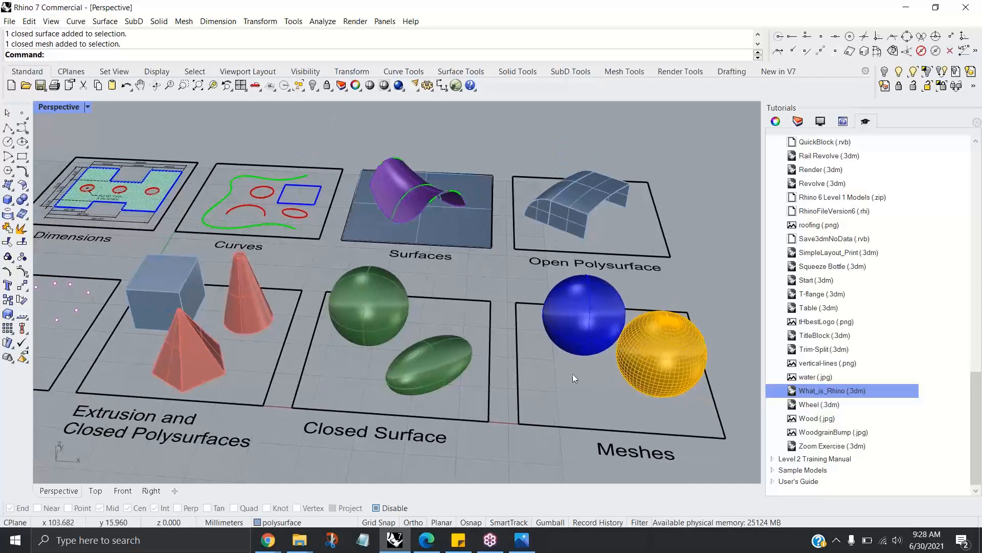
scroll(572, 373, down, 3)
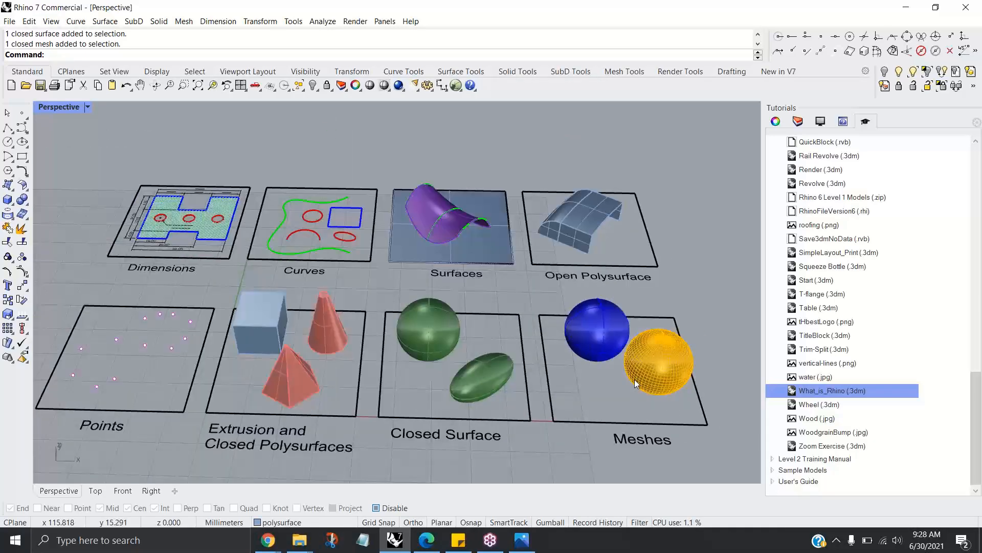
right_drag(589, 375, 588, 377)
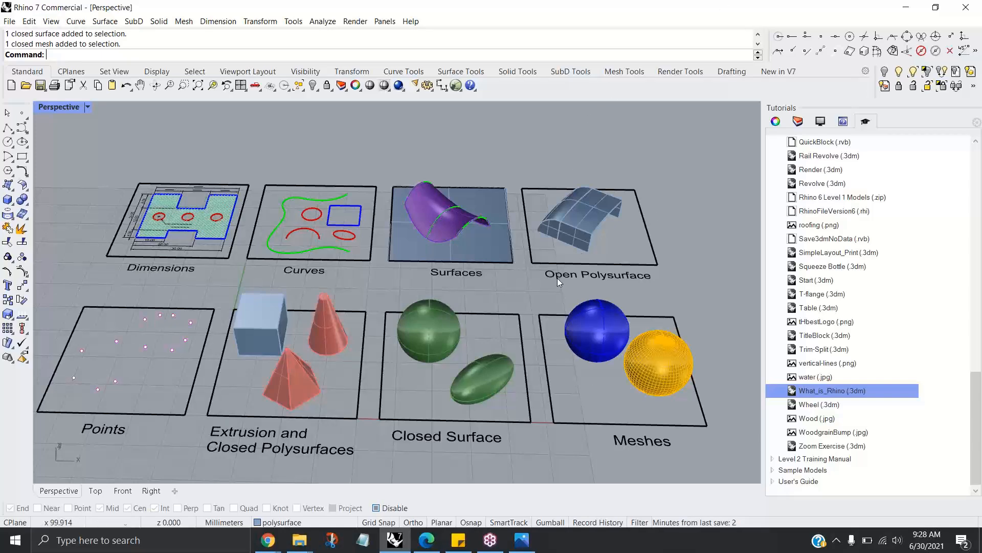
right_drag(558, 283, 558, 282)
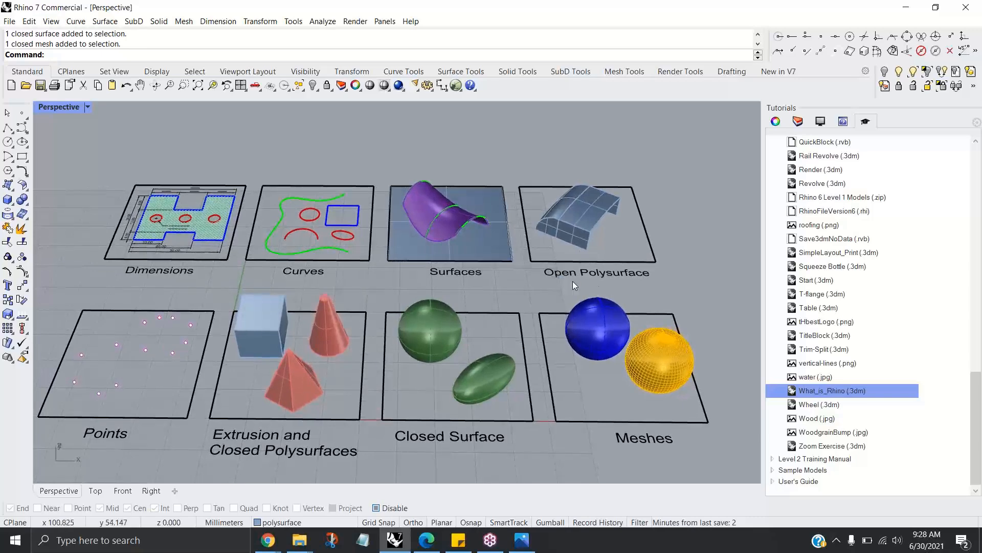
Step: Select the yellow mesh sphere, followed by the blue sphere beside it, to compare their types again, and deselect them
click(659, 366)
right_drag(699, 330, 691, 331)
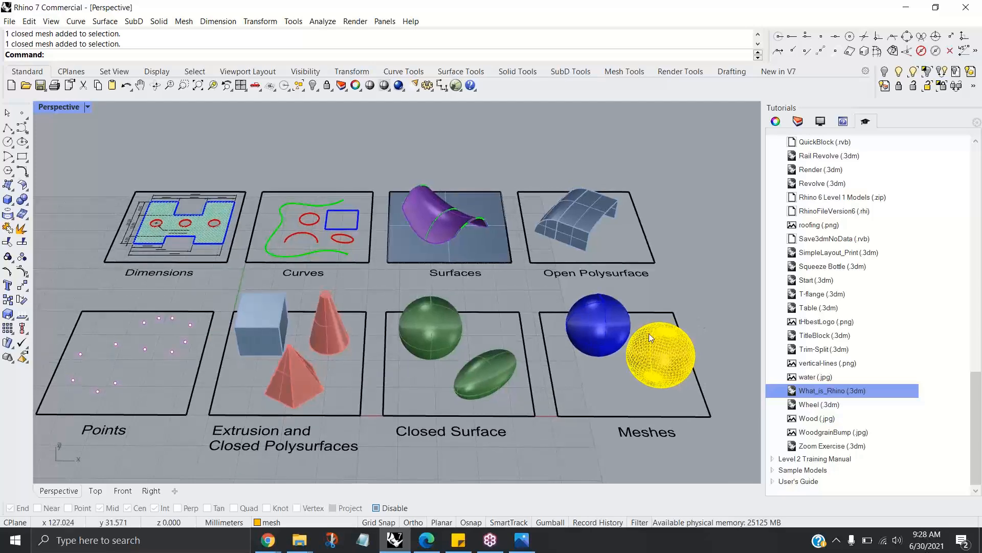
click(612, 329)
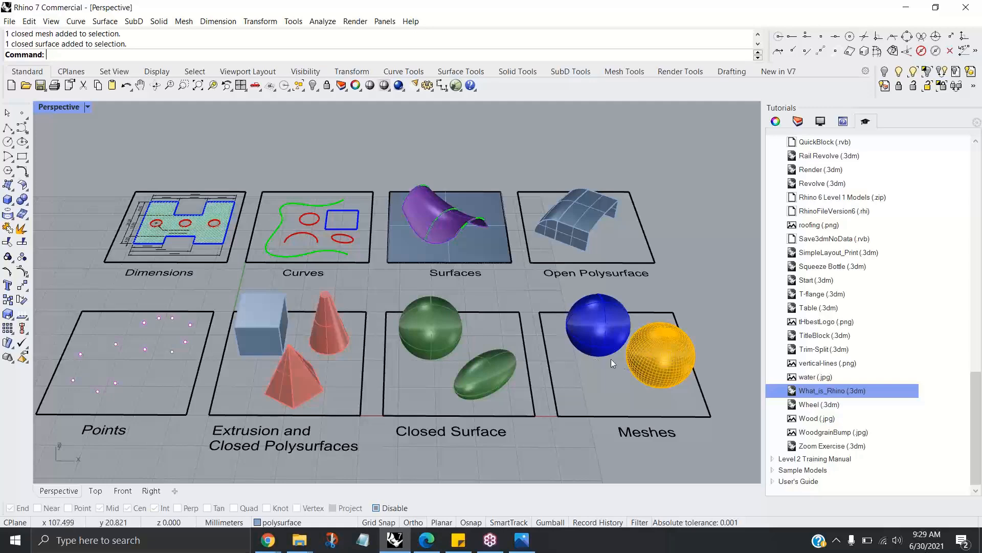
scroll(646, 365, up, 2)
scroll(646, 366, down, 2)
mouse_move(646, 366)
right_down()
mouse_move(627, 385)
mouse_move(656, 383)
right_up()
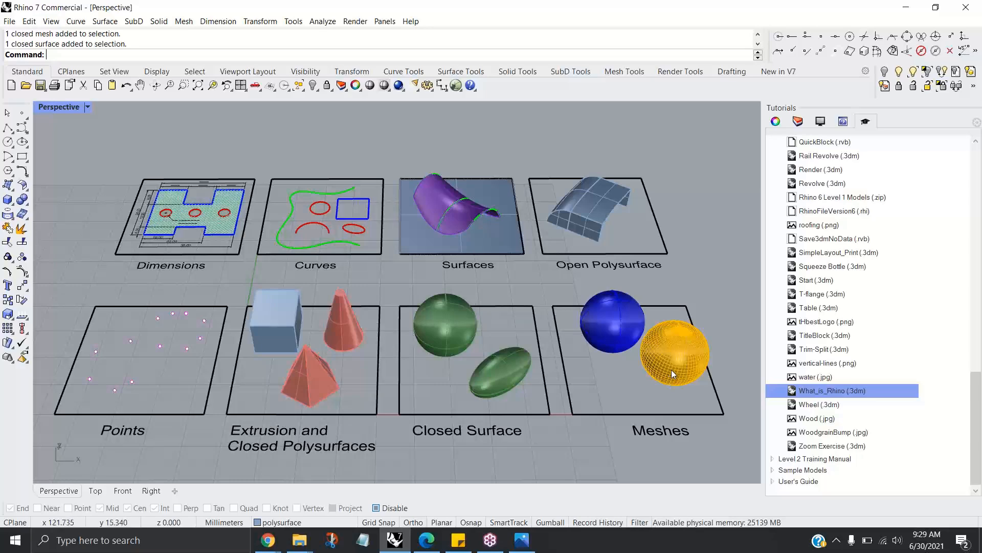
right_drag(646, 373, 640, 361)
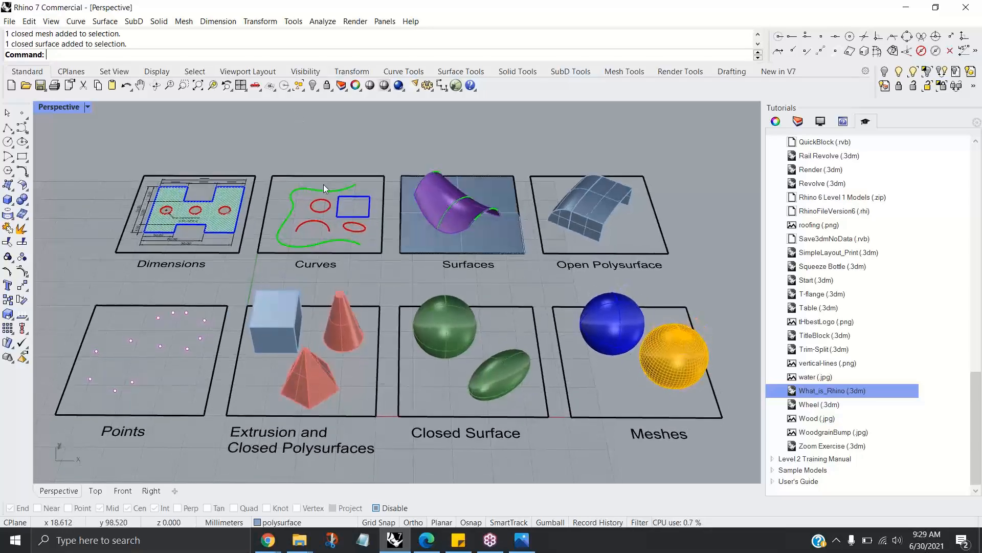
Step: Extrude the green free-form curve in the Curves example straight into a surface, and delete the extruded surface
scroll(324, 185, up, 3)
click(331, 207)
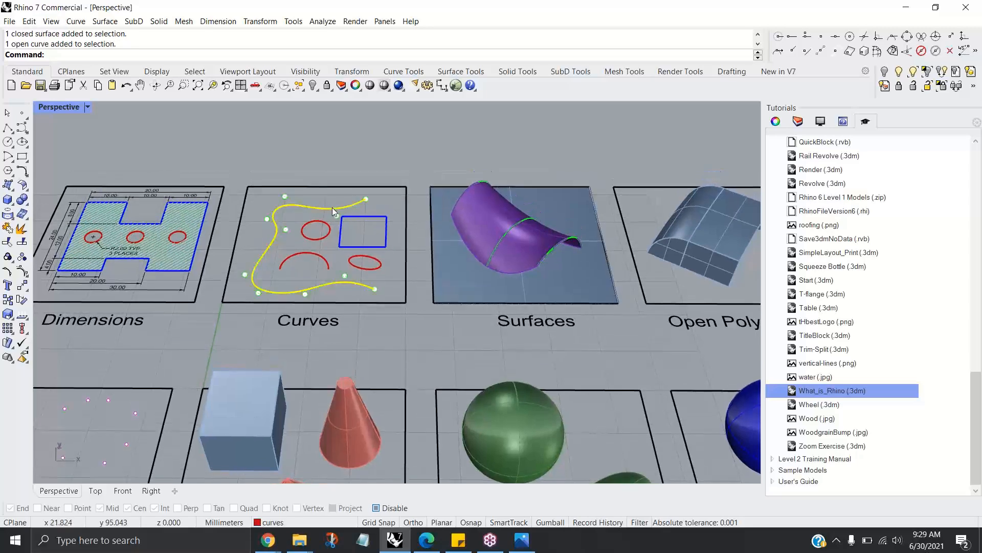
right_drag(342, 279, 348, 264)
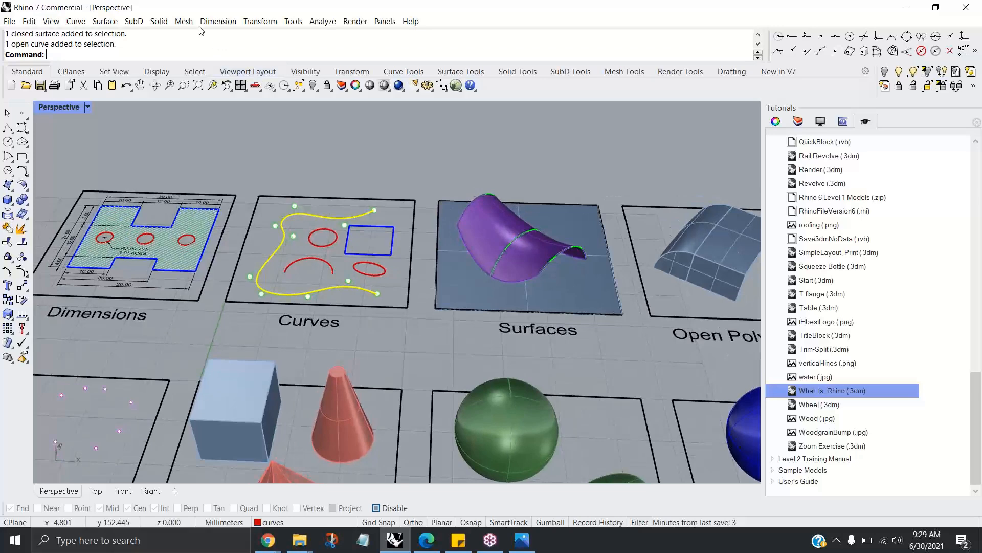
click(159, 23)
mouse_move(107, 22)
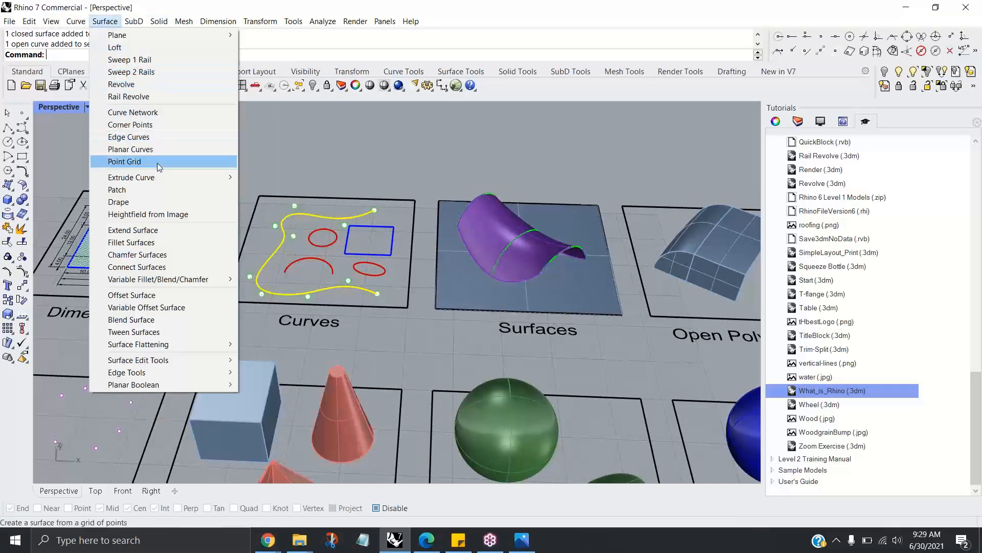
mouse_move(189, 179)
click(274, 177)
click(367, 262)
right_drag(367, 262, 361, 288)
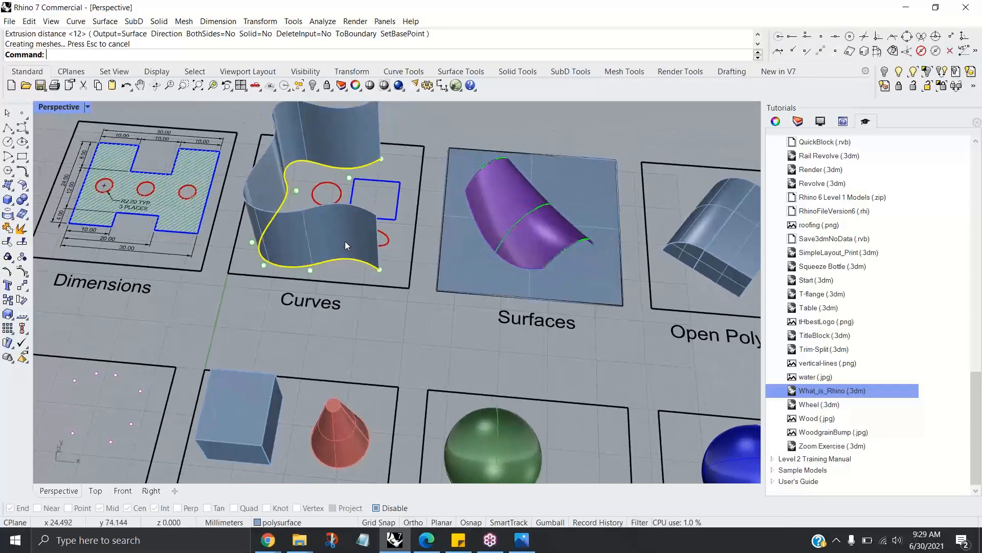
click(314, 228)
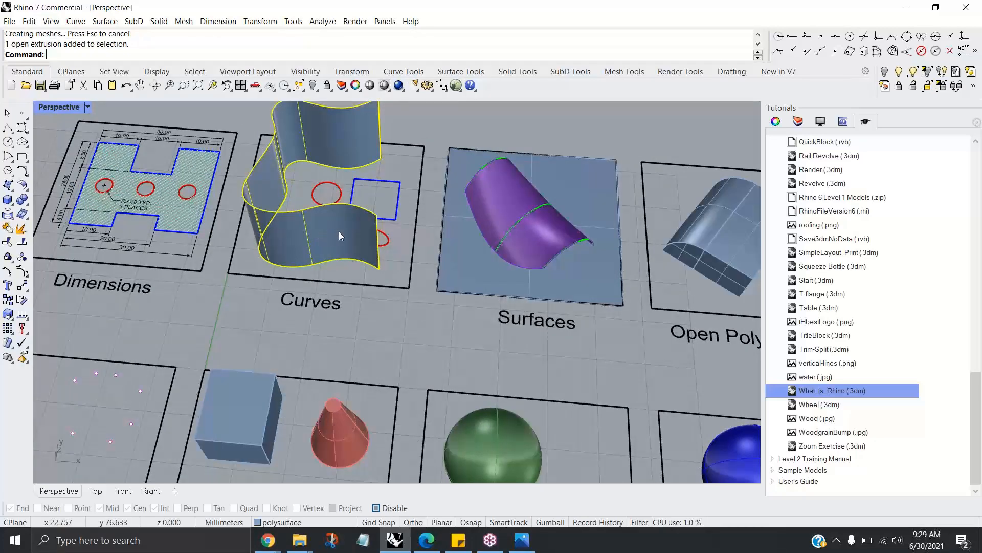
key(Delete)
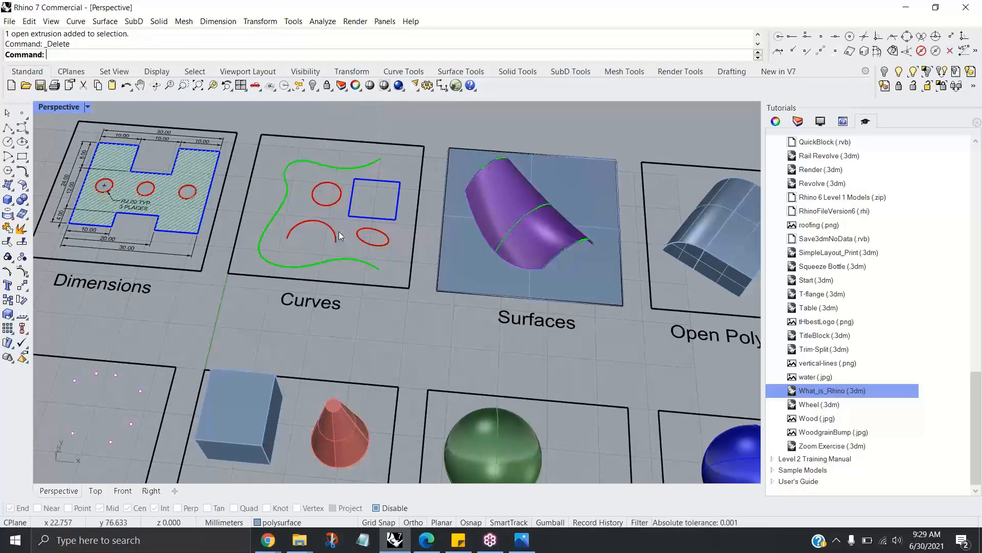
Step: Enable the Gumball and move the green free-form curve along its Y axis out of the Curves example frame
click(550, 523)
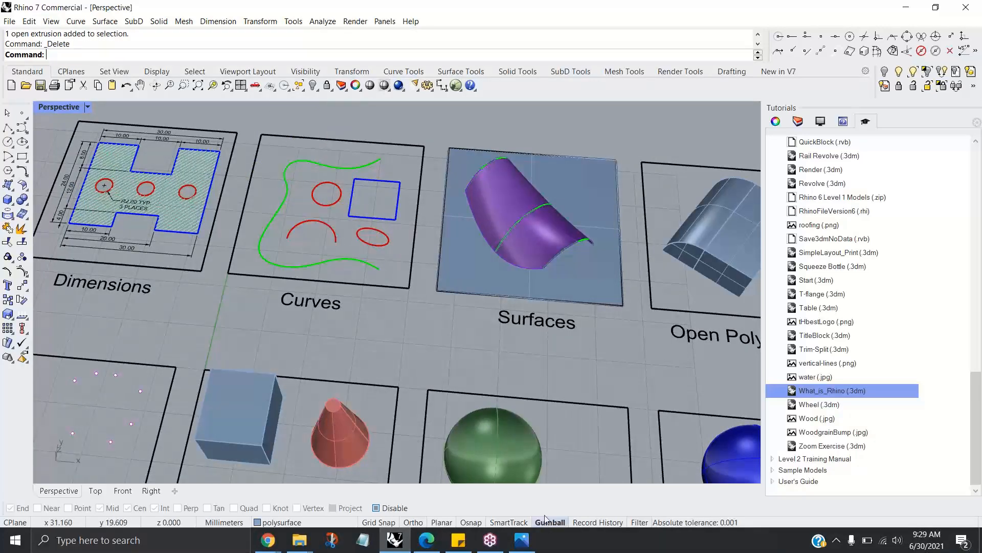
click(329, 264)
right_drag(329, 264, 340, 238)
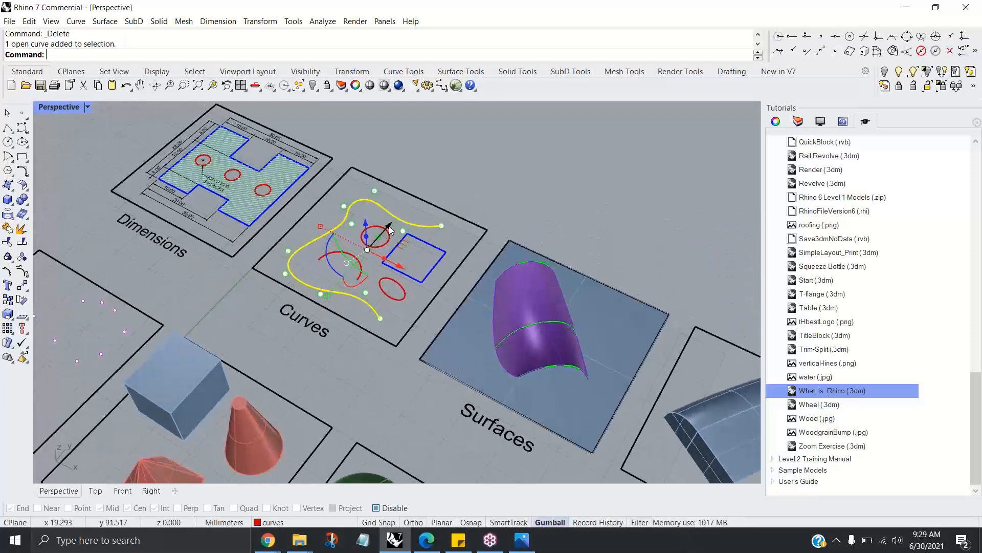
drag(388, 229, 490, 167)
shift+right_drag(512, 177, 458, 271)
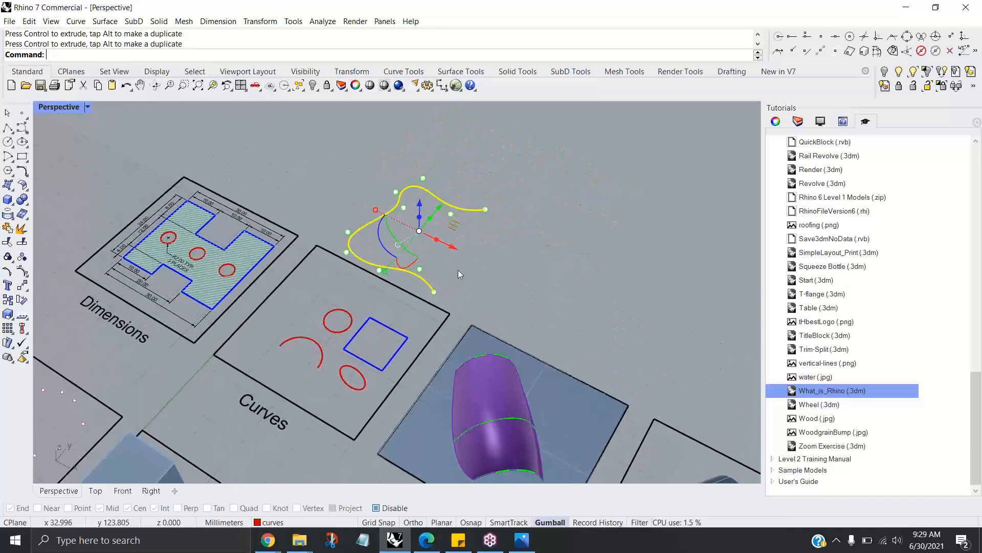
Step: Make two copies of the green free-form curve with the Gumball, one behind it and one off to its side, and deselect
drag(439, 209, 641, 216)
click(541, 246)
right_drag(542, 246, 551, 196)
Step: Rotate the side copy of the green curve with the Gumball's rotation arc, and clear the selection
click(551, 214)
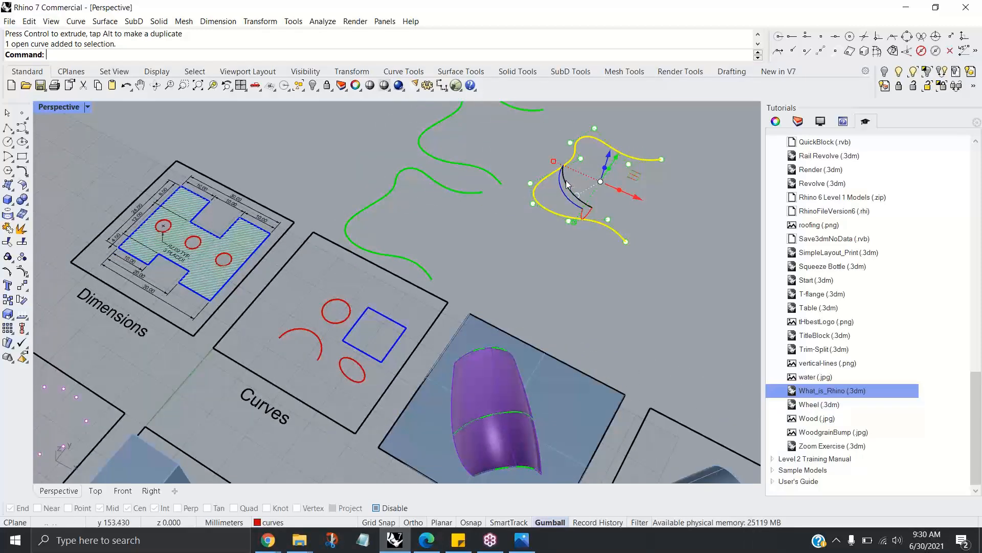
drag(567, 184, 562, 219)
click(527, 225)
right_drag(527, 225, 478, 233)
Step: Stretch the rotated green curve along its X and Y axes with the Gumball scale handles, and deselect it
click(460, 239)
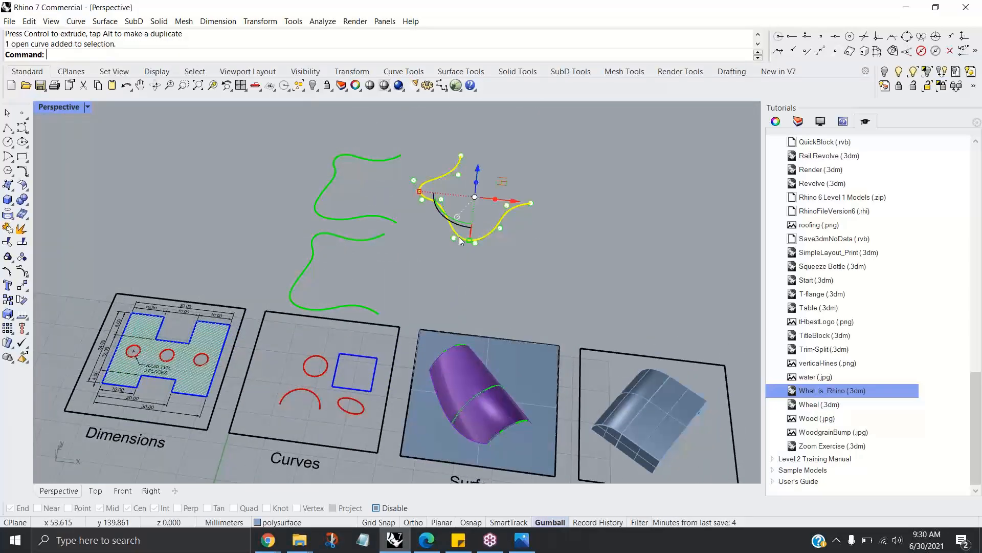
mouse_move(419, 193)
mouse_down()
mouse_move(430, 197)
mouse_move(395, 195)
mouse_move(439, 201)
mouse_move(392, 195)
mouse_move(404, 200)
mouse_up()
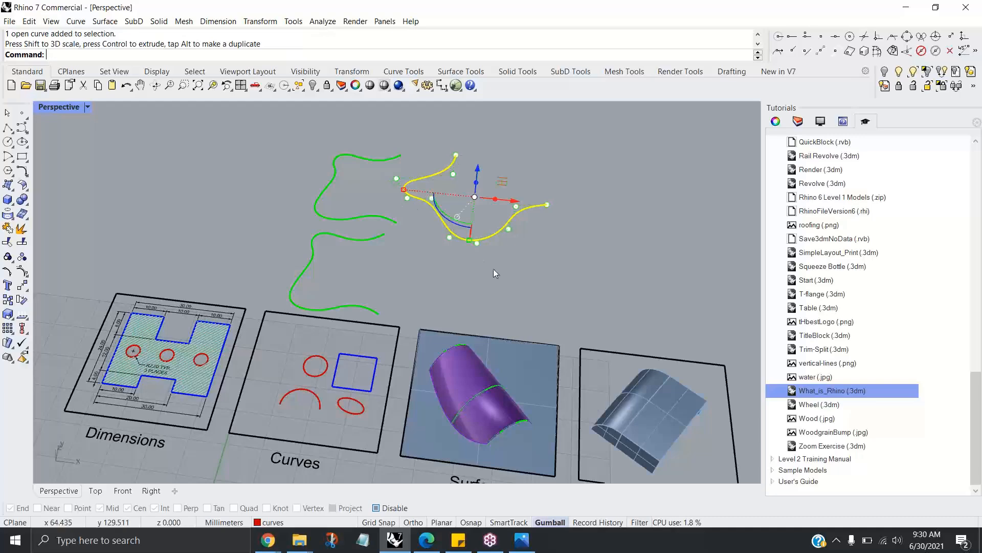
drag(469, 240, 464, 282)
right_drag(542, 253, 528, 245)
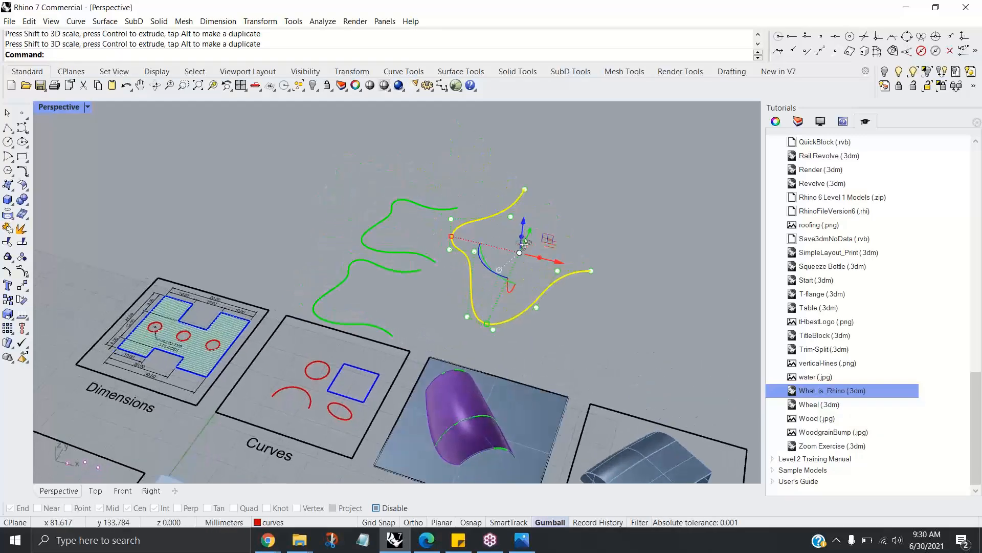
click(578, 237)
right_drag(493, 284, 518, 252)
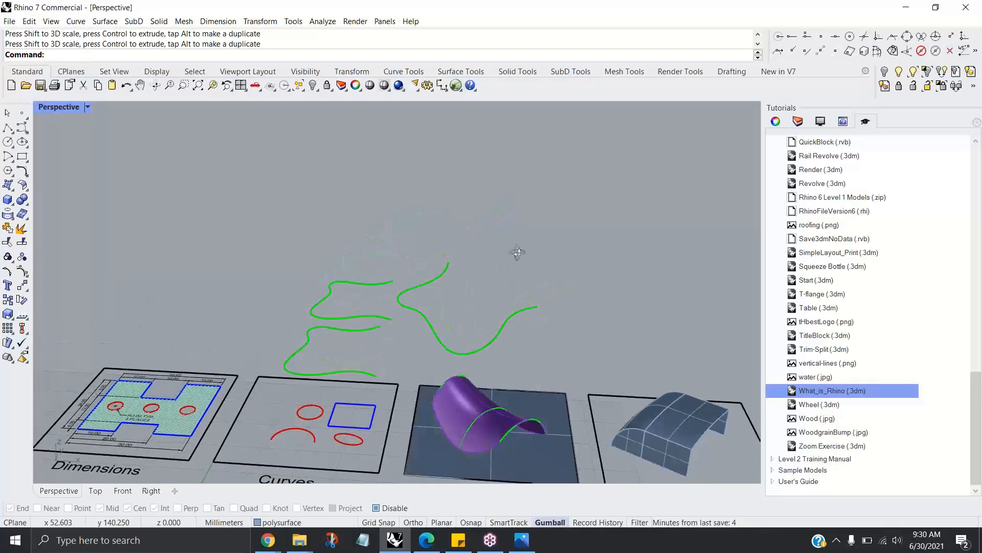
scroll(471, 296, down, 2)
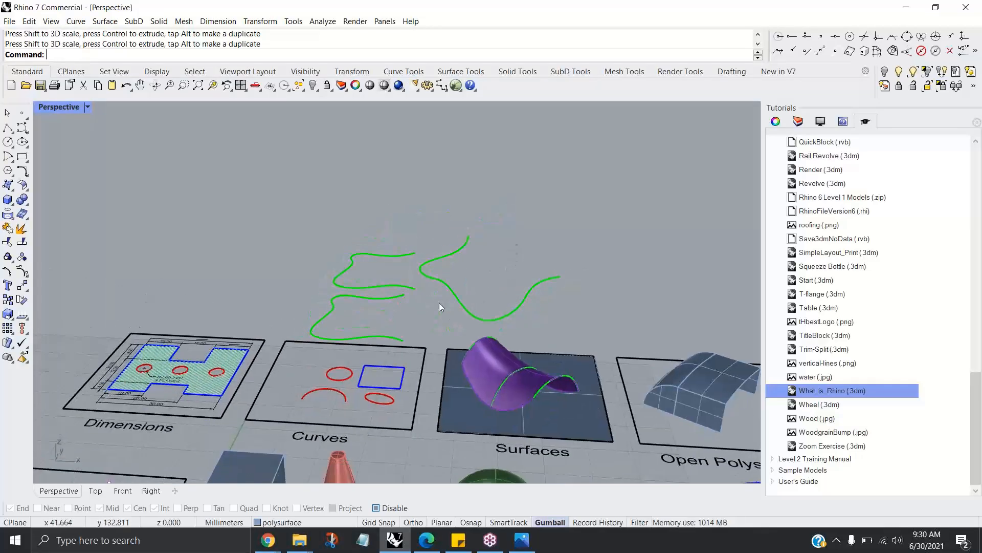
Step: Stretch the rear copy of the green curve slightly with the Gumball scale handle and deselect it
scroll(438, 302, up, 3)
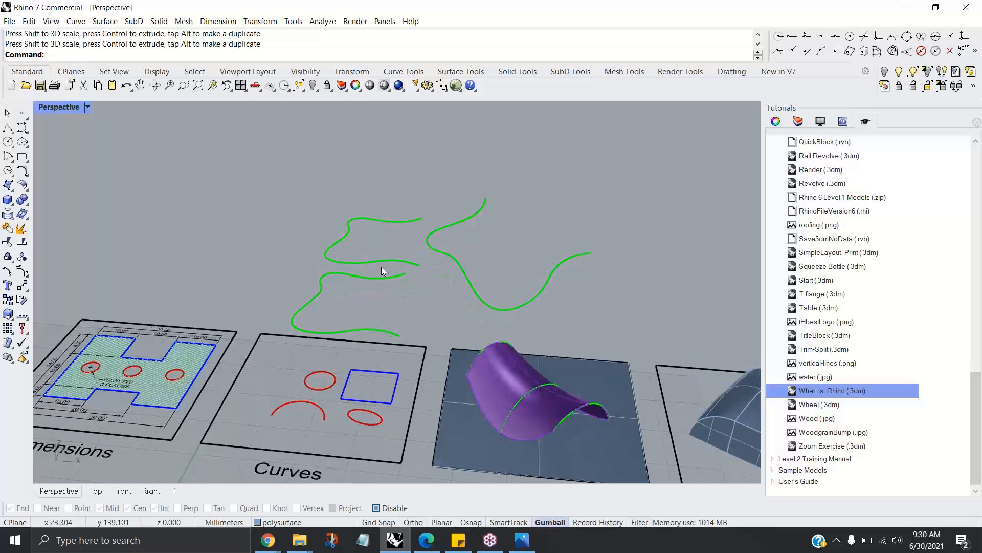
click(382, 260)
drag(334, 238, 330, 236)
right_drag(450, 302, 445, 317)
key(Escape)
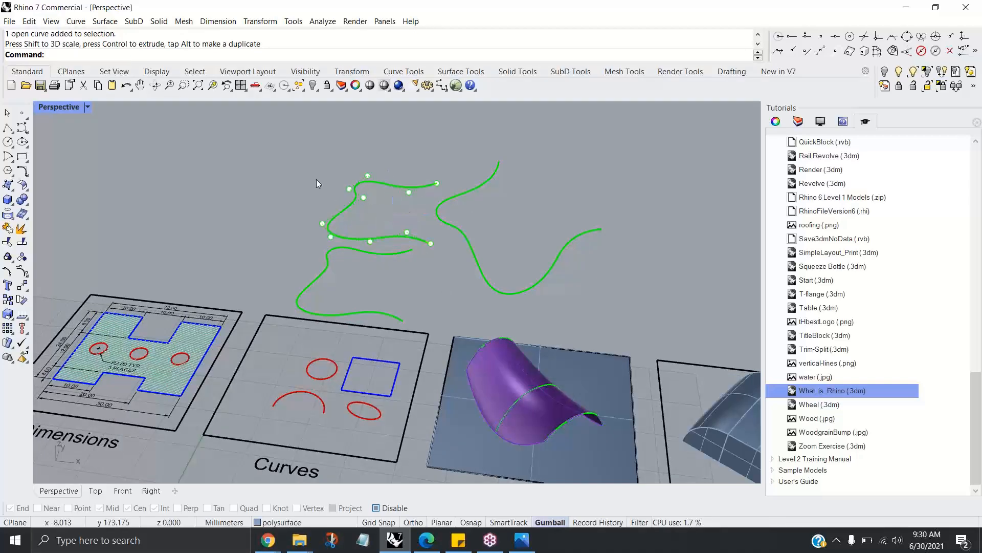
key(Escape)
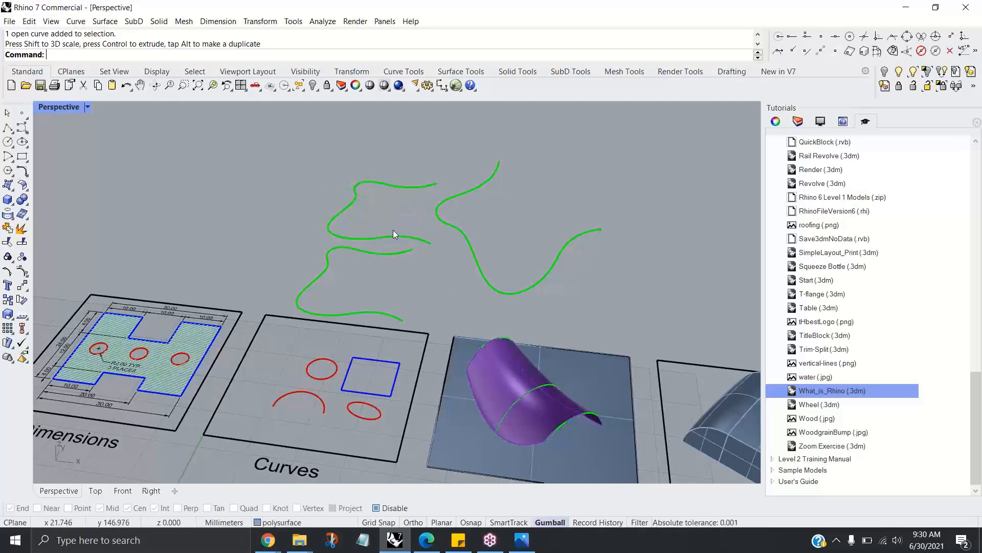
Step: Nudge the front green curve along X with the Gumball, and shift it by exactly 2 mm along X and 2 mm along Z
right_drag(424, 239, 397, 241)
scroll(463, 254, up, 3)
shift+right_drag(463, 255, 365, 314)
click(365, 312)
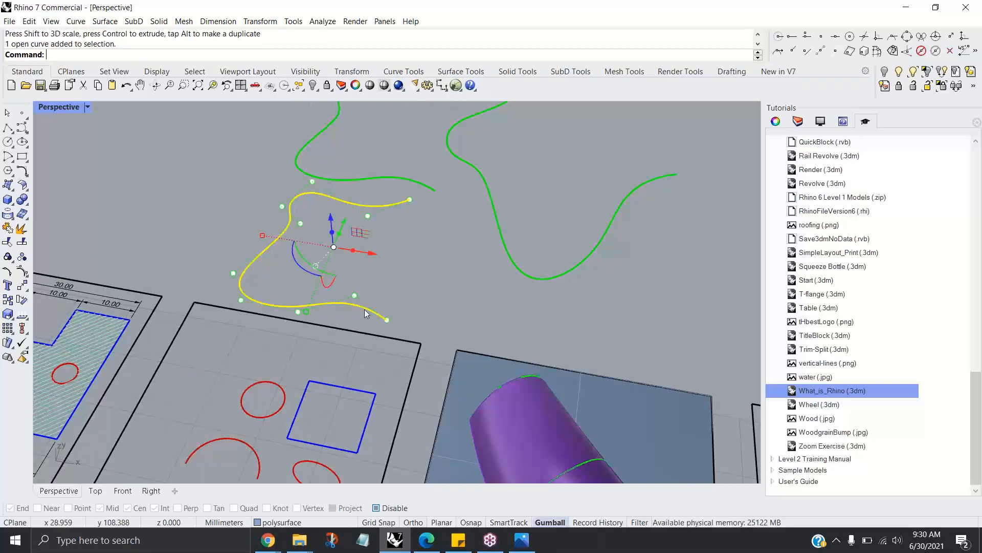
drag(369, 255, 348, 254)
click(342, 251)
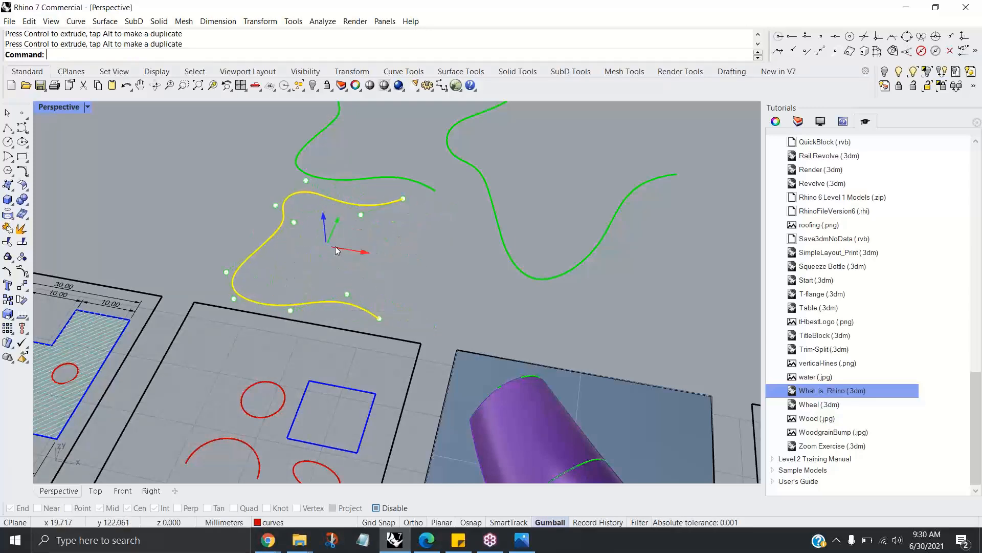
text(2)
key(Return)
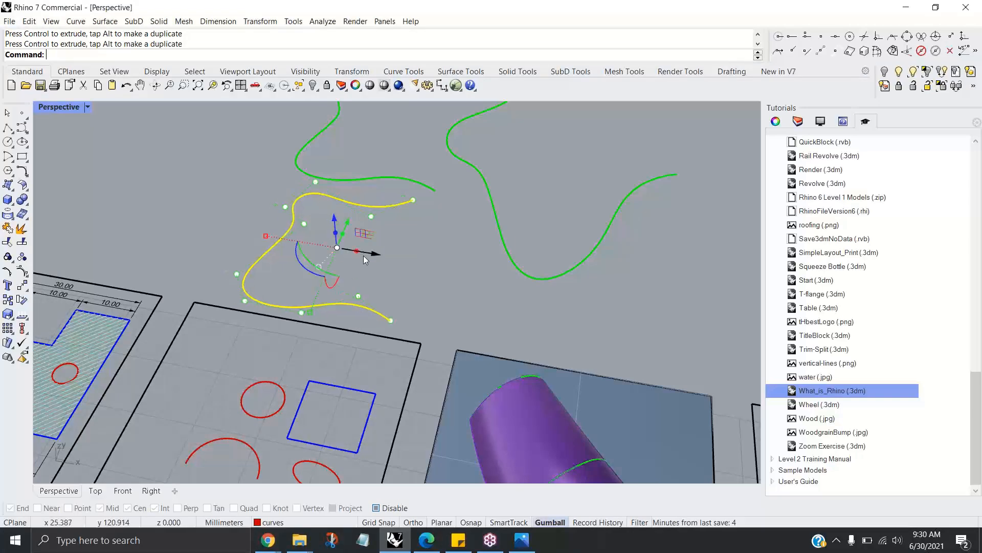
click(335, 228)
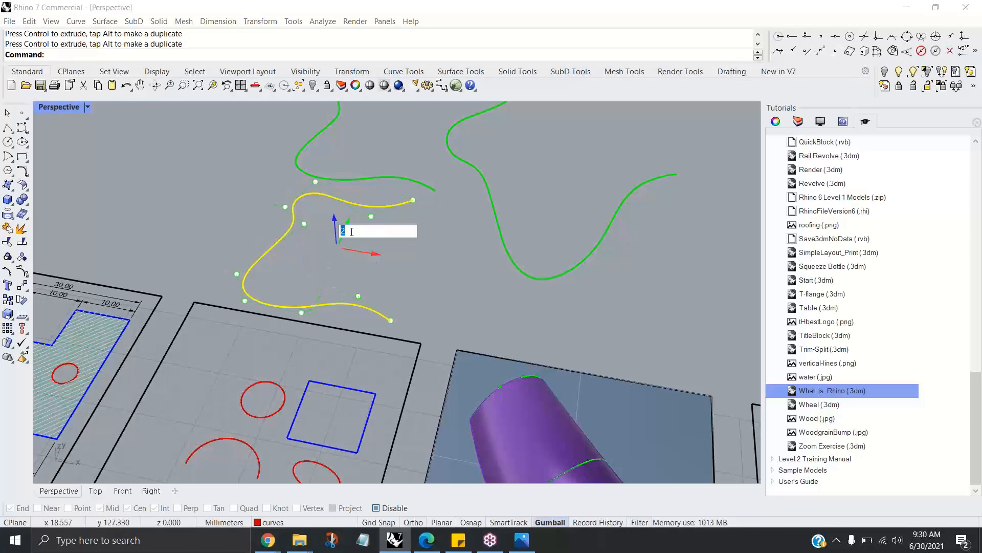
key(Return)
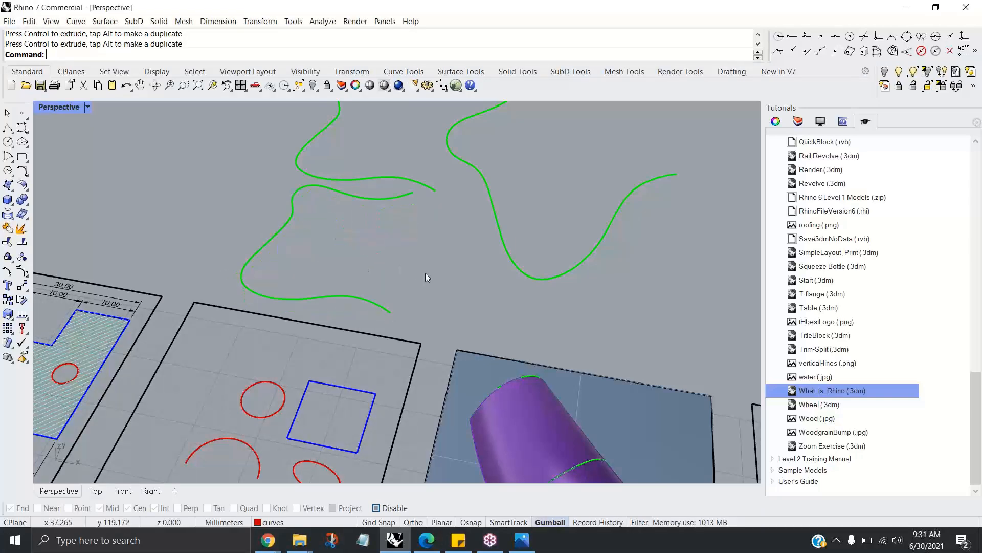
Step: Move the front green curve slightly back along X with the Gumball arrow and deselect it
click(354, 299)
right_drag(412, 284, 402, 286)
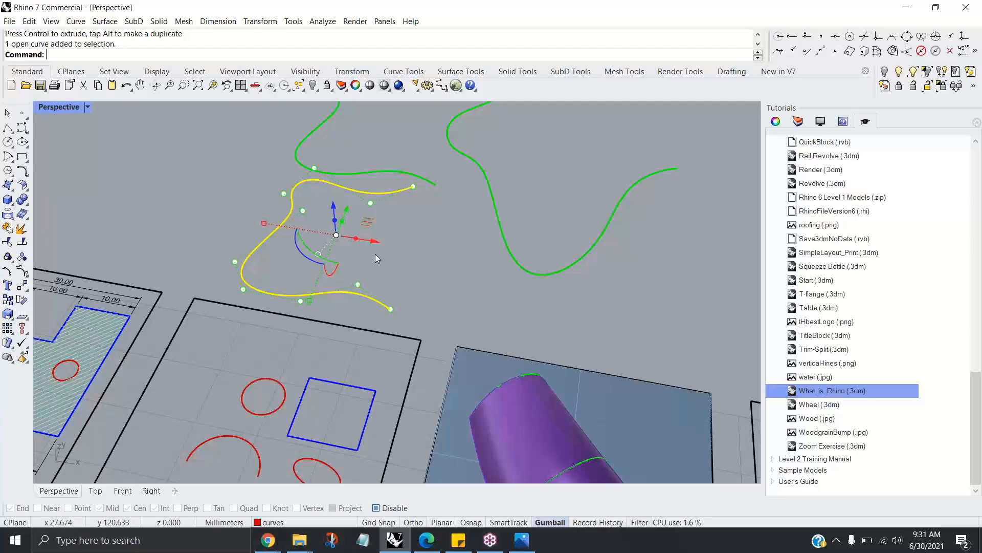
mouse_move(377, 239)
mouse_down()
mouse_move(416, 247)
mouse_move(366, 244)
mouse_up()
key(Escape)
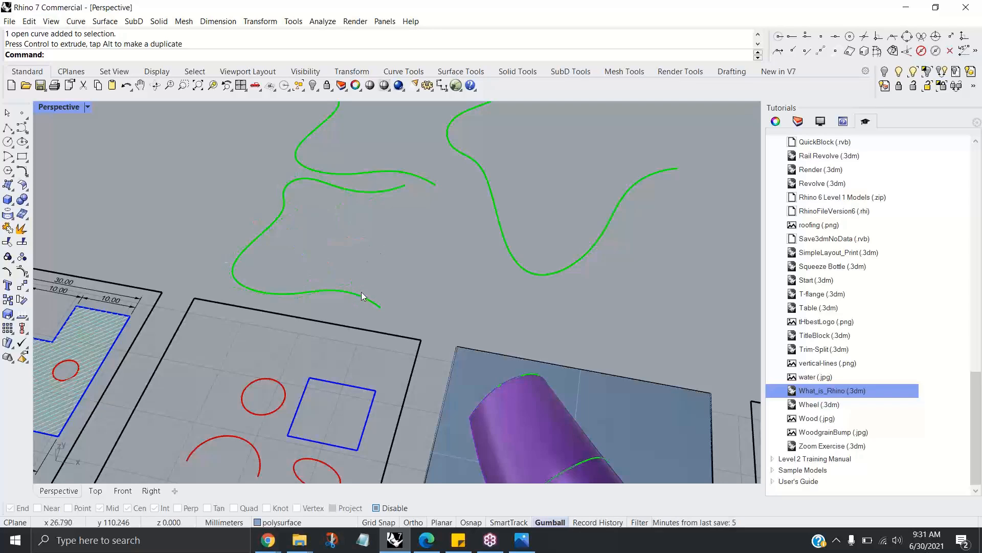
Step: Move the front green curve by its upper endpoint onto the rear curve's lower endpoint, with object snaps enabled
click(385, 189)
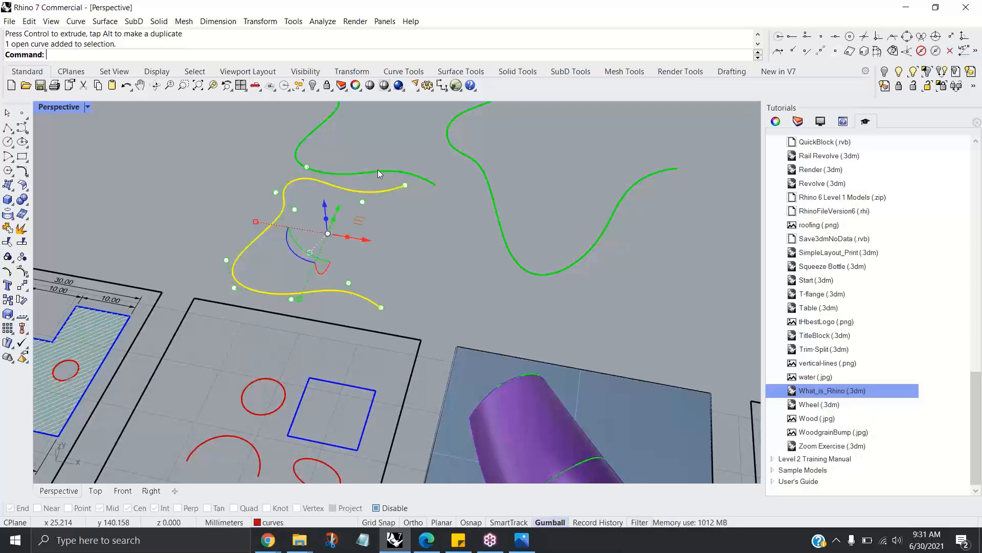
click(260, 21)
click(266, 33)
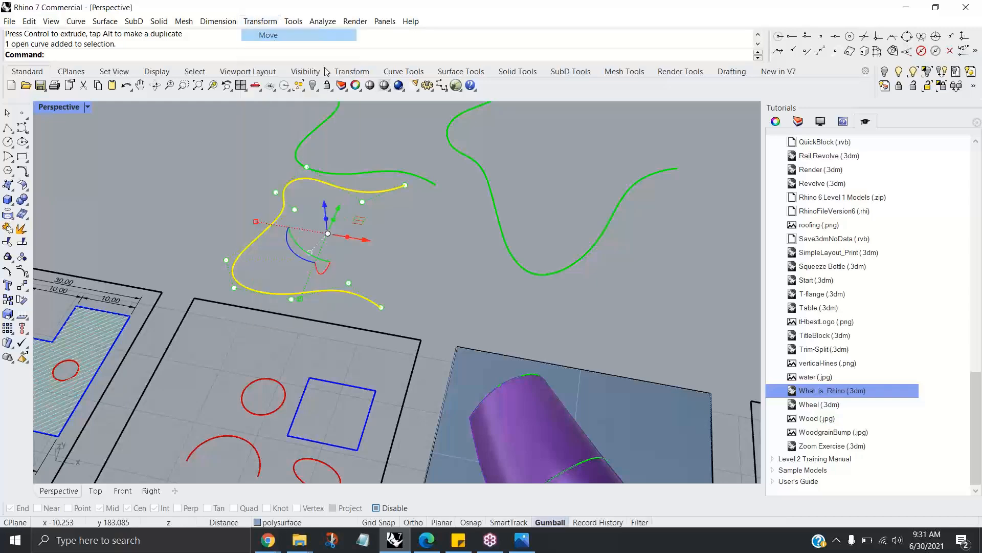
click(405, 185)
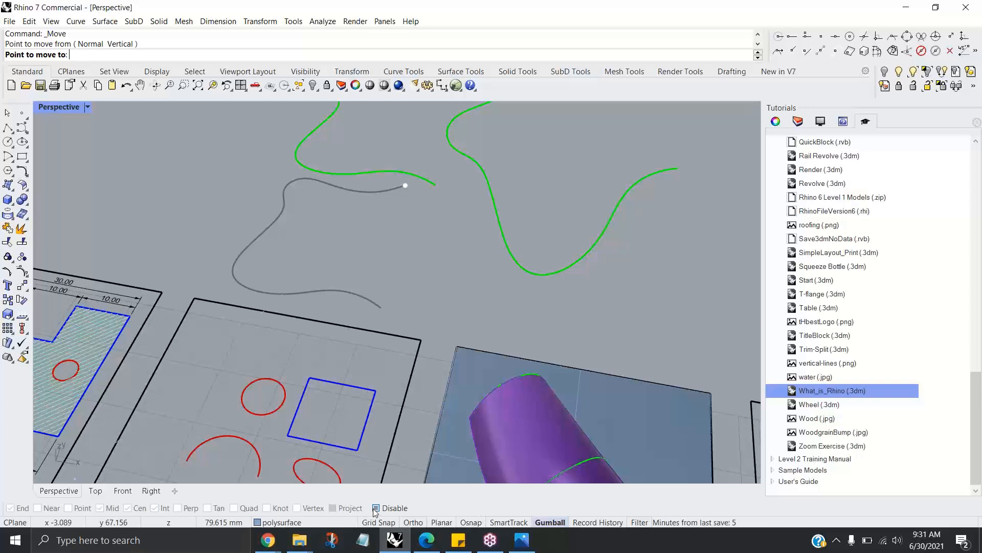
click(471, 522)
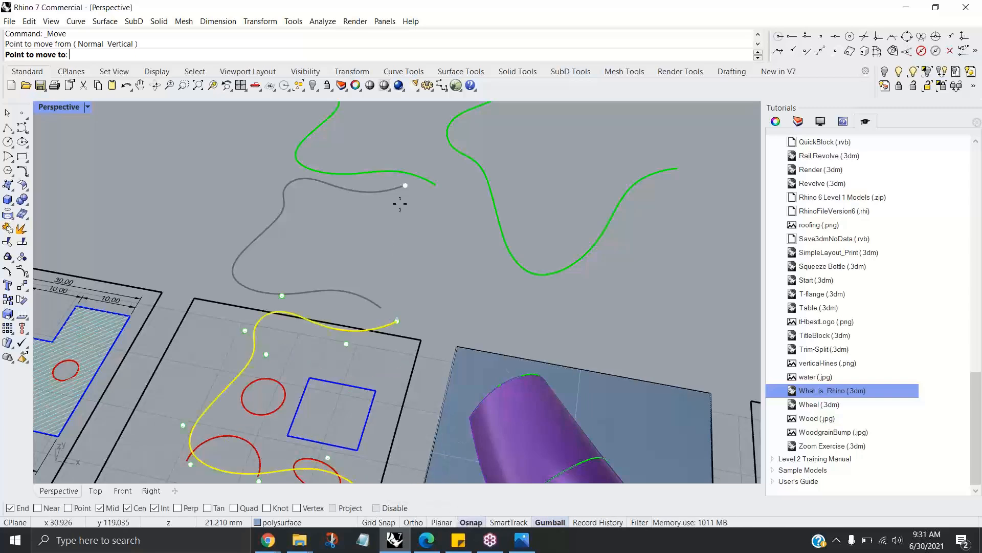
click(434, 187)
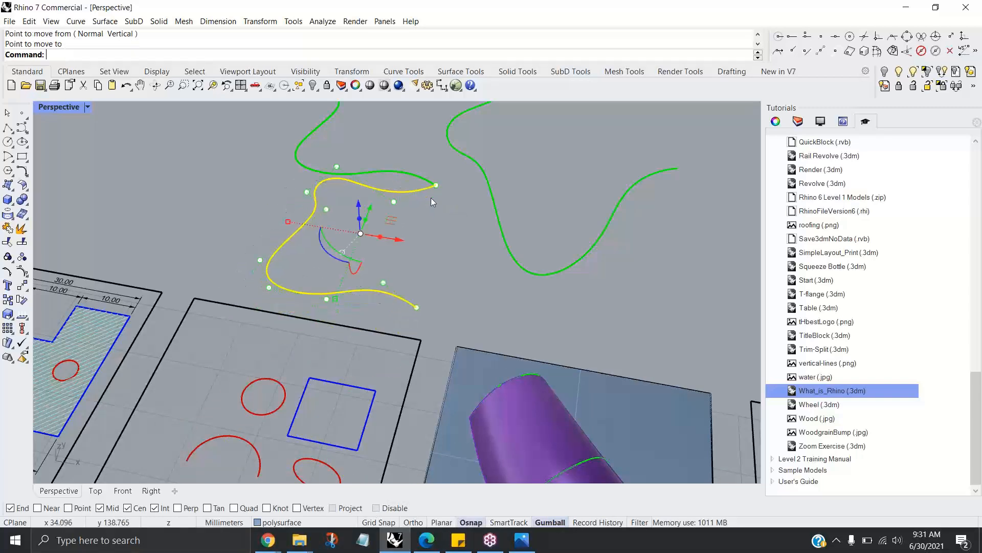
click(430, 219)
Step: Repeat the Move on the front curve to snap its end exactly onto the rear curve's endpoint, and deselect
scroll(420, 241, up, 3)
right_drag(438, 253, 480, 156)
scroll(489, 149, up, 4)
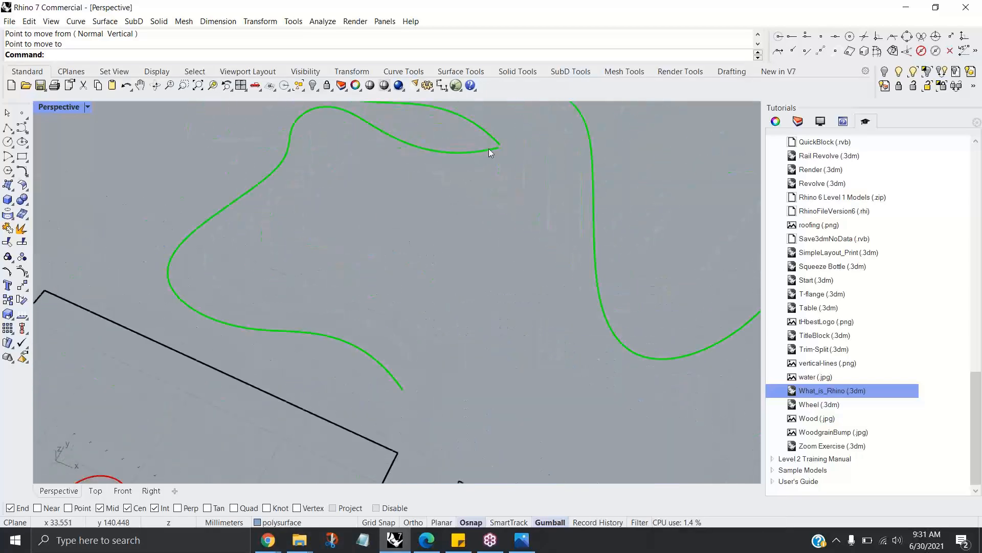
click(489, 149)
right_click(512, 149)
click(501, 148)
click(502, 143)
click(498, 189)
Step: Reposition the end control point of the large stretched green curve onto the rear curve's free upper endpoint and deselect
scroll(500, 192, down, 5)
scroll(504, 210, down, 3)
right_drag(502, 217, 443, 248)
scroll(532, 225, down, 1)
scroll(533, 225, down, 3)
scroll(521, 224, down, 2)
scroll(494, 235, up, 3)
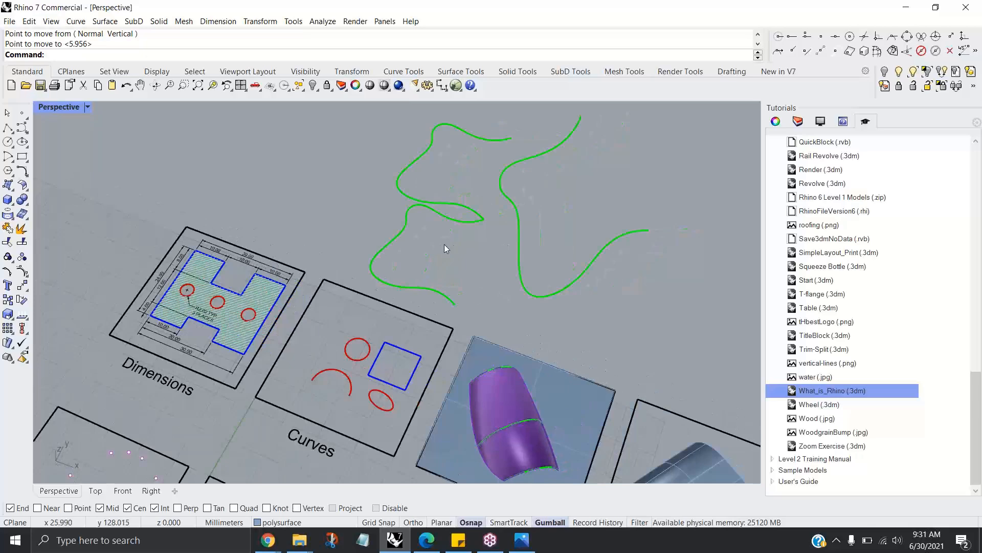
click(520, 242)
right_drag(532, 271, 561, 254)
drag(600, 222, 526, 229)
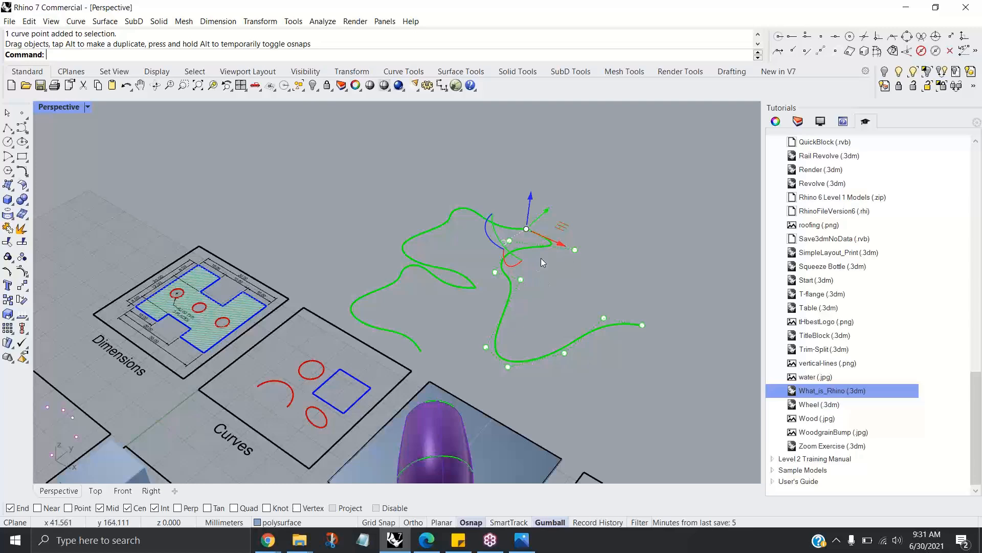
key(Escape)
Step: Refine the large curve's end control point by snapping it onto the rear curve's endpoint at close range, and deselect
scroll(525, 236, up, 3)
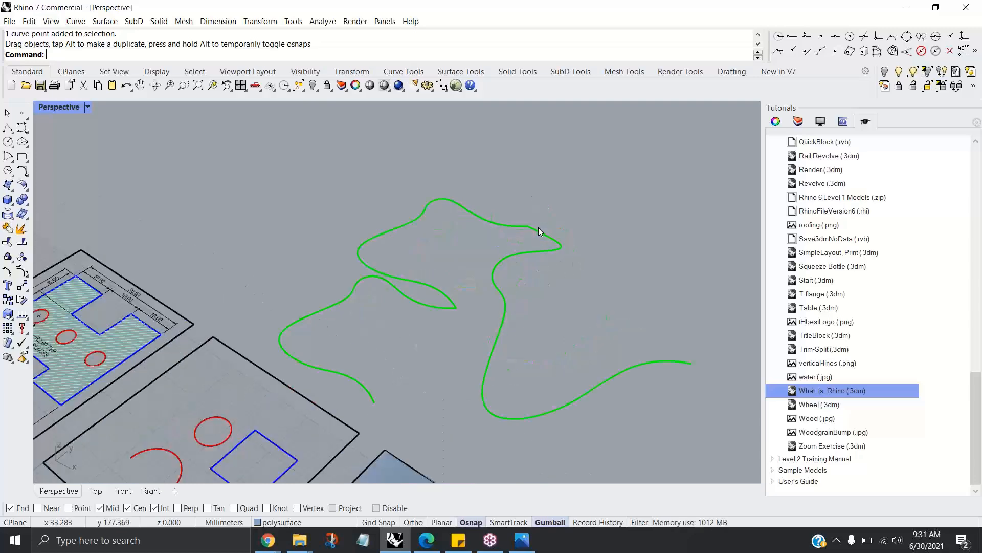
click(538, 227)
scroll(533, 227, up, 3)
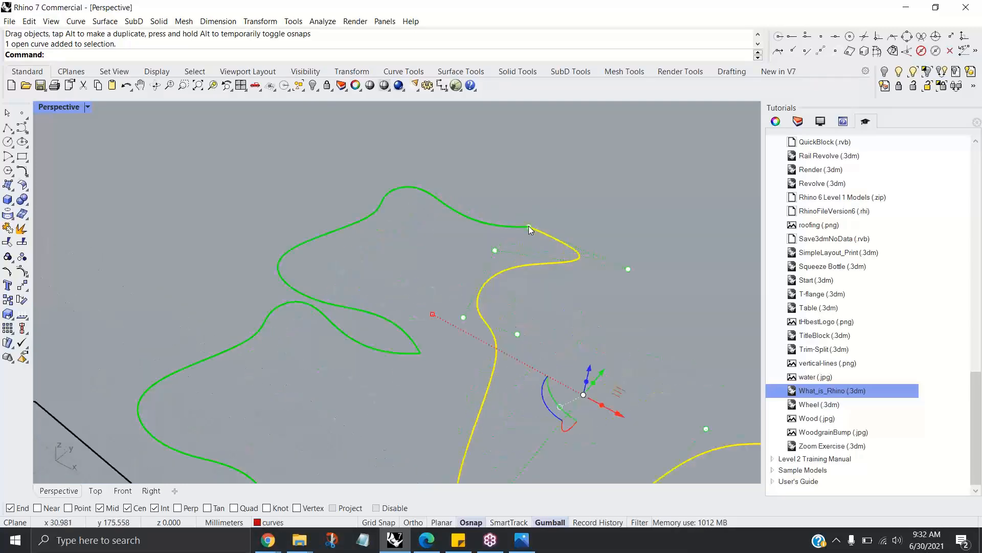
click(529, 229)
mouse_move(529, 229)
mouse_down()
mouse_move(554, 213)
mouse_move(533, 227)
mouse_up()
key(Escape)
Step: Select the rear and large green curves together to check how they meet at the shared endpoint, and clear the selection
scroll(563, 315, down, 3)
scroll(513, 280, up, 3)
click(513, 245)
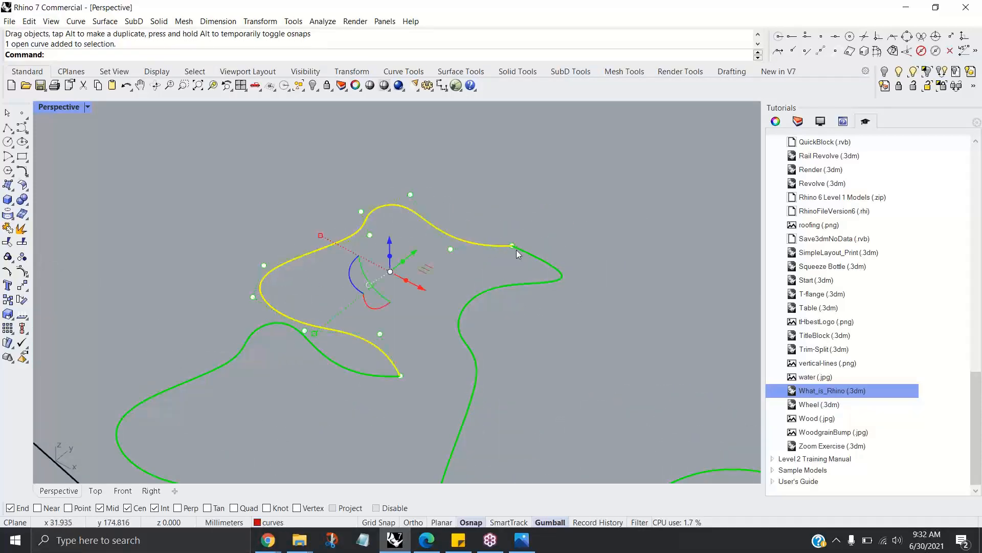
shift+click(529, 253)
click(545, 303)
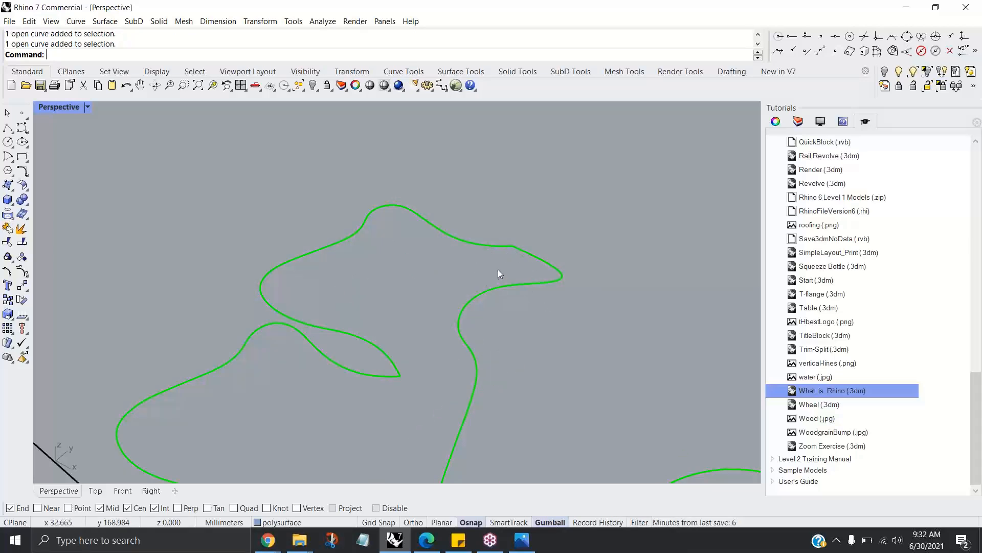
Step: Join the three touching green curves into a single open curve
scroll(527, 303, down, 3)
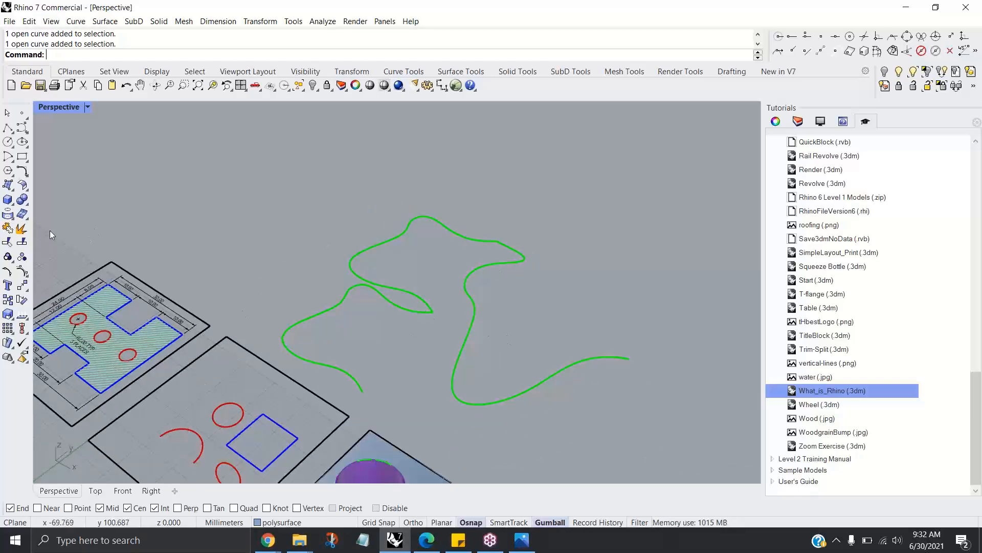
click(8, 228)
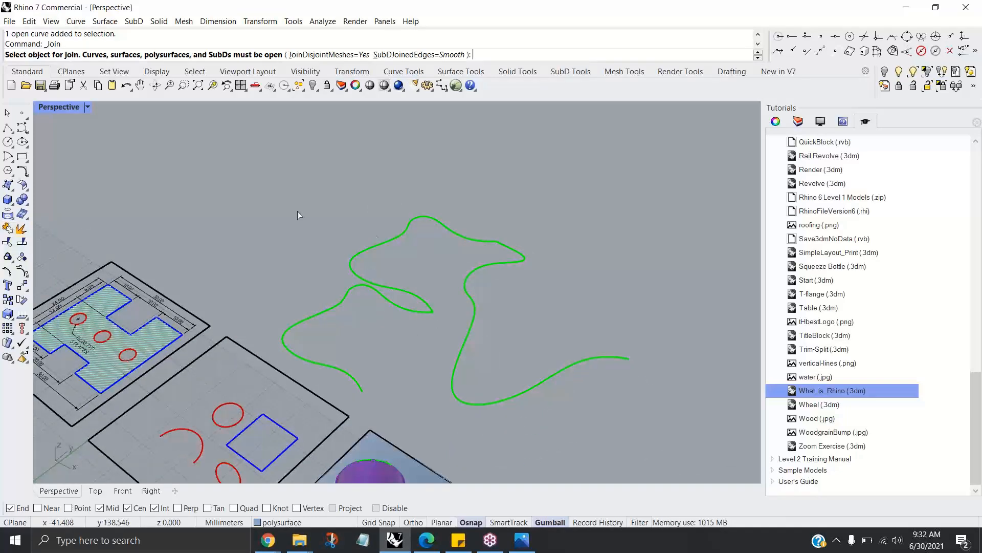
click(407, 309)
click(412, 300)
click(470, 285)
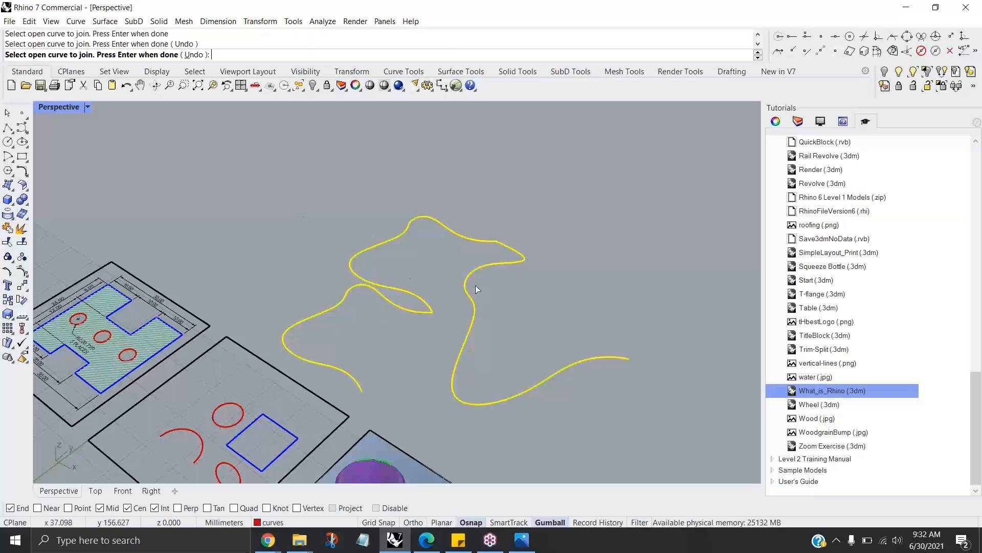
key(Return)
Step: Shift the control point at the joined curve's upper corner slightly with the Gumball plane handle, and deselect
click(507, 263)
click(496, 240)
drag(513, 225, 501, 237)
click(569, 238)
right_drag(569, 239, 554, 296)
Step: Extrude the joined green curve vertically into a wall-like surface with the Gumball extrude handle, and deselect
click(466, 327)
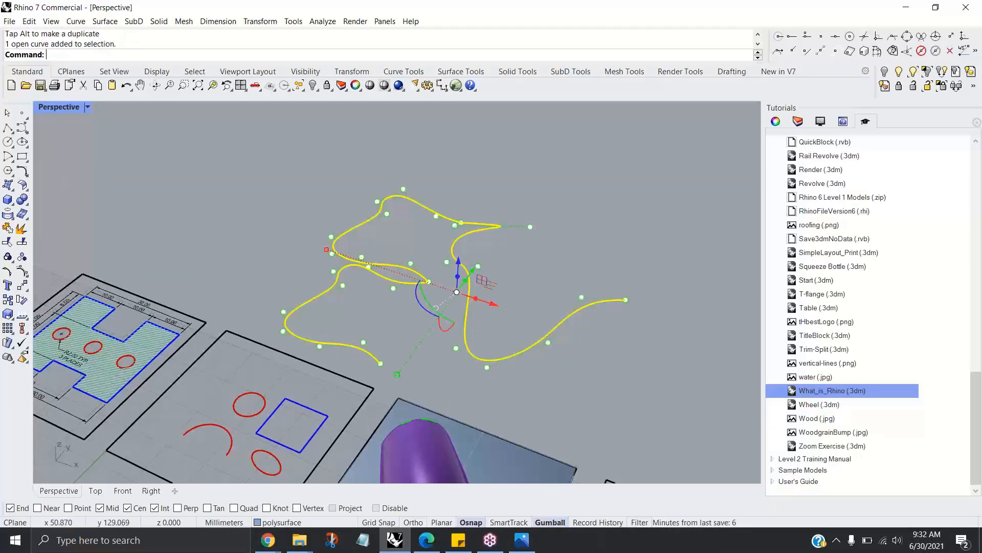
scroll(461, 339, down, 5)
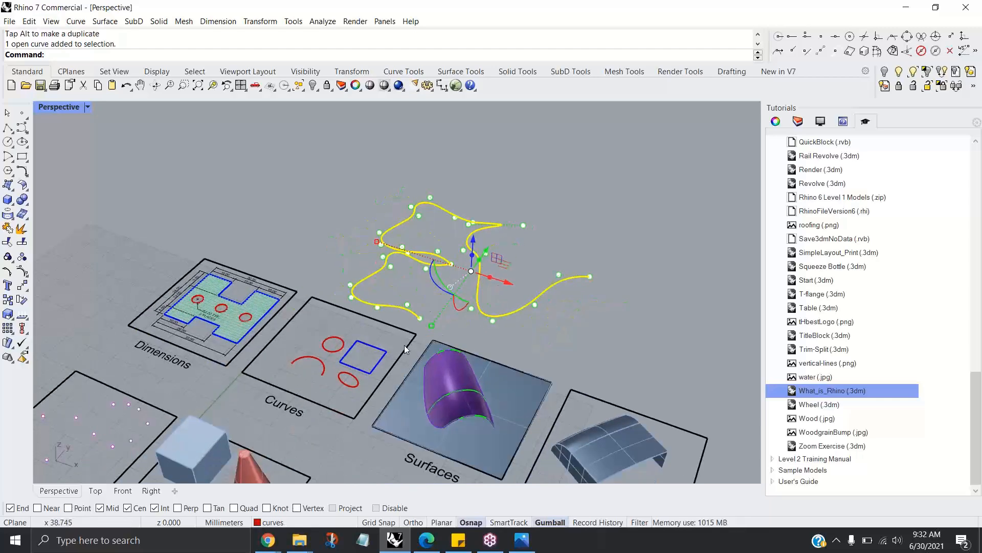
scroll(404, 345, up, 5)
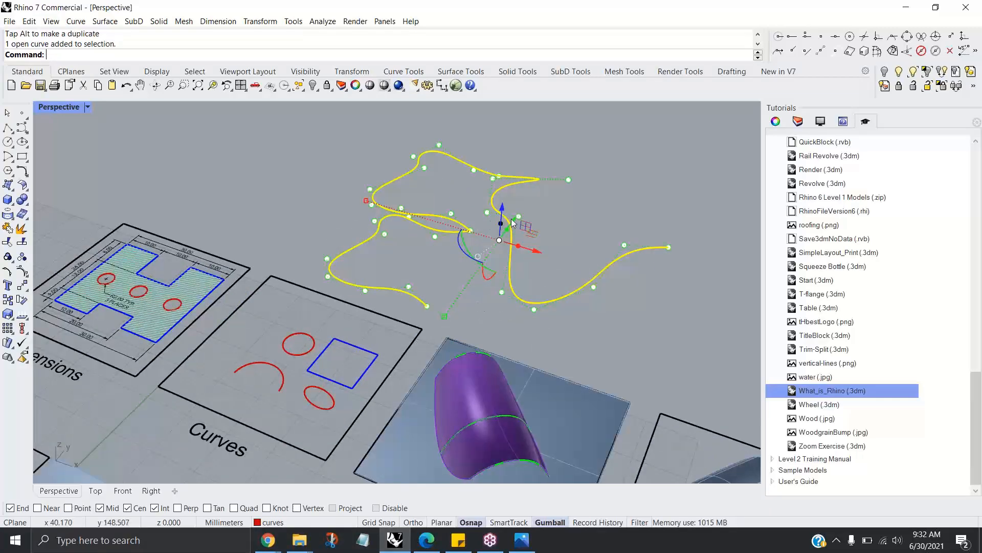
shift+right_drag(553, 211, 528, 259)
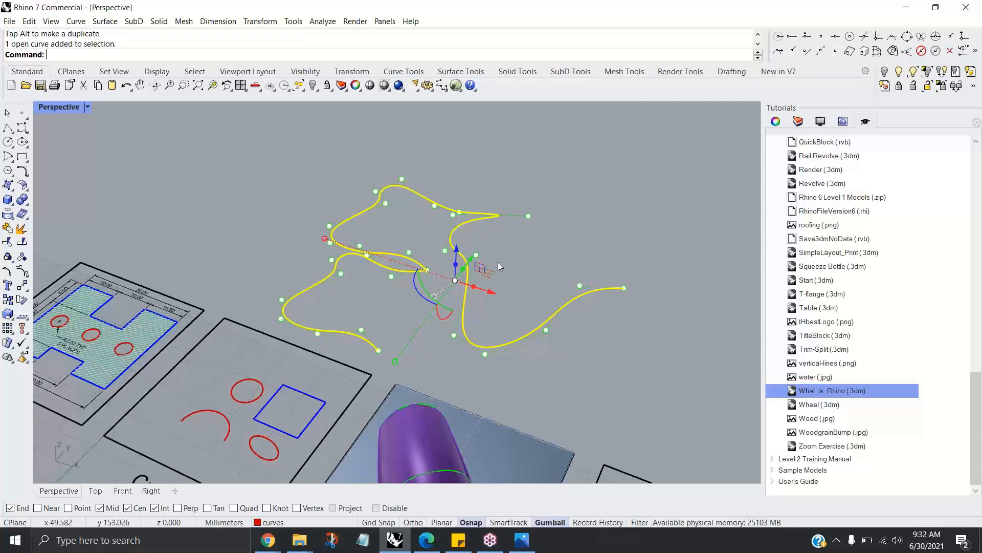
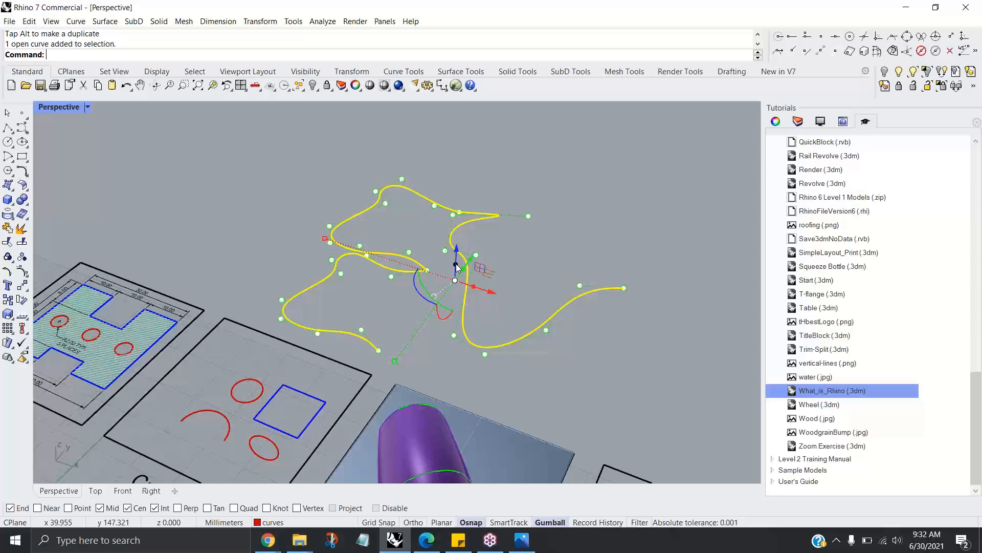
drag(457, 266, 455, 190)
right_drag(496, 288, 546, 299)
click(541, 321)
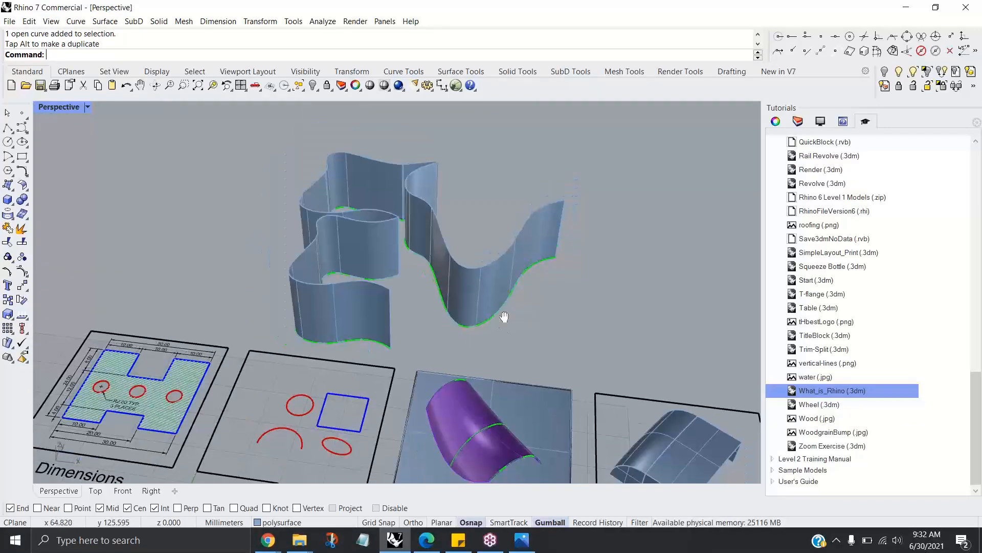
shift+right_drag(496, 324, 492, 290)
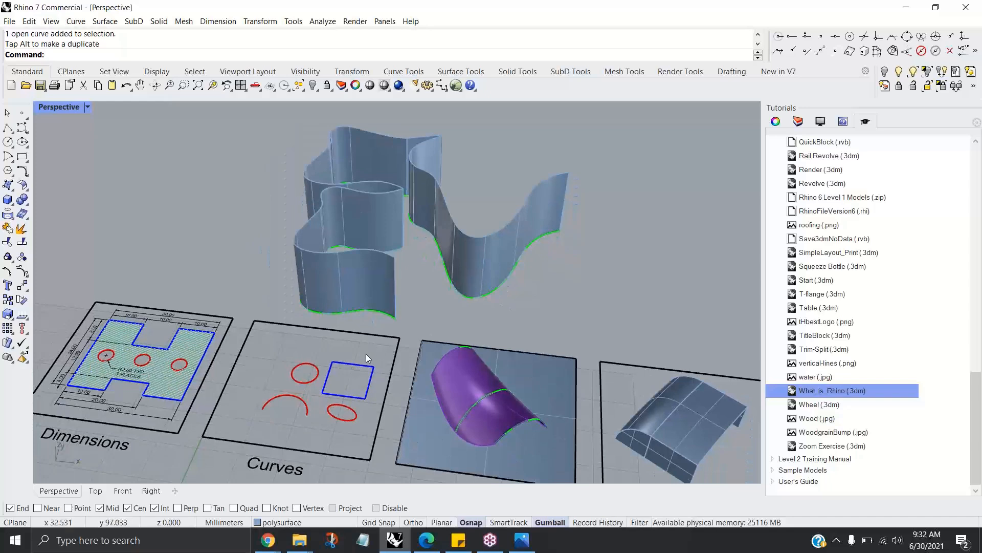
Step: Extrude the blue square in the Curves example frame vertically into a box with the Gumball extrude handle
click(362, 372)
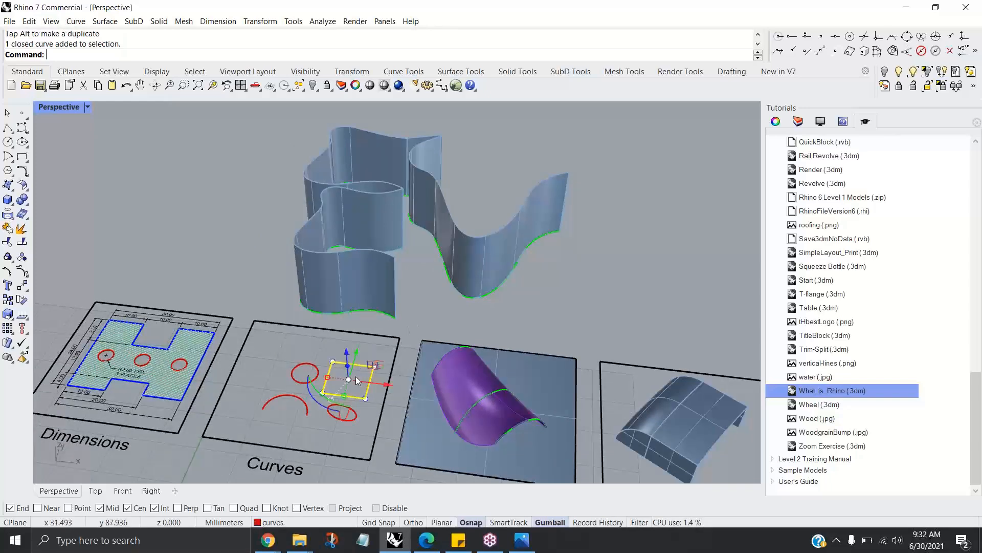
drag(347, 370, 347, 333)
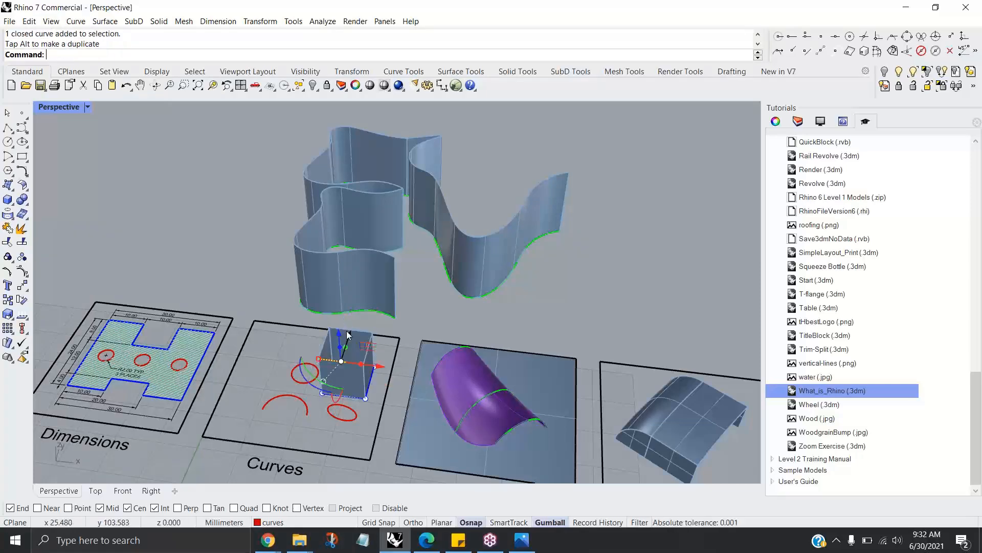
mouse_move(400, 374)
right_down()
mouse_move(350, 384)
mouse_move(383, 373)
right_up()
scroll(369, 366, up, 4)
scroll(354, 364, up, 2)
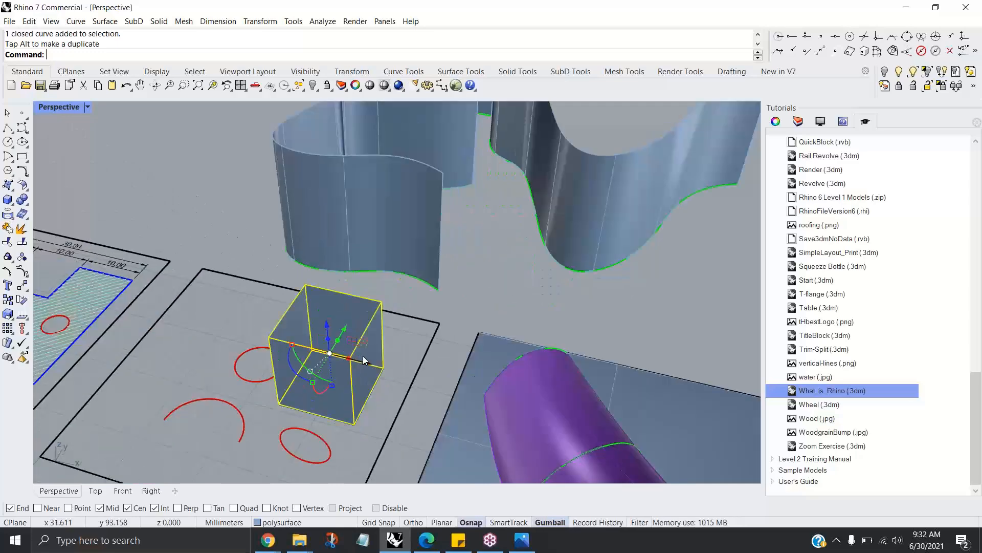
Step: Delete the box extruded from the blue square in the Curves frame, and extrude the square into a solid with the Extrude command
key(Delete)
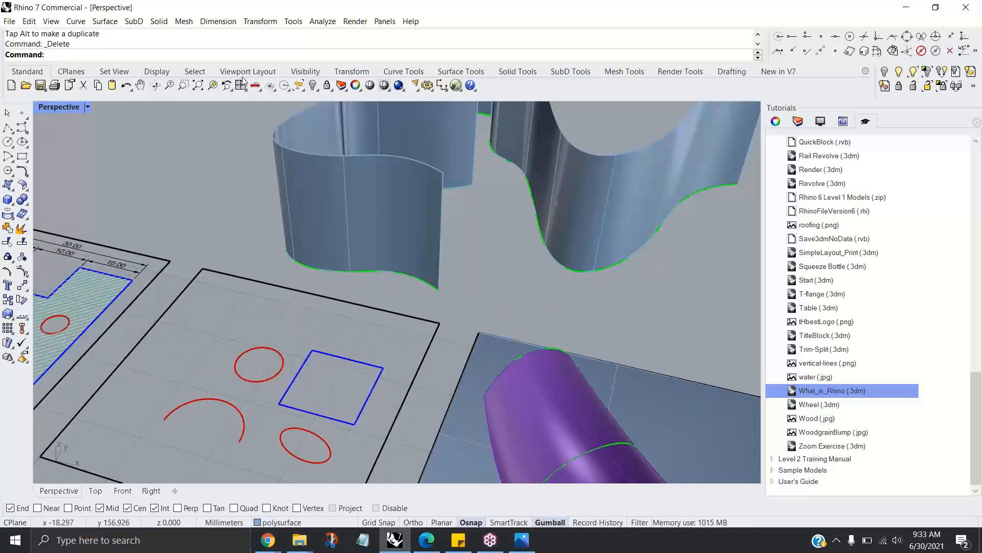
click(158, 21)
mouse_move(276, 219)
click(315, 218)
click(363, 407)
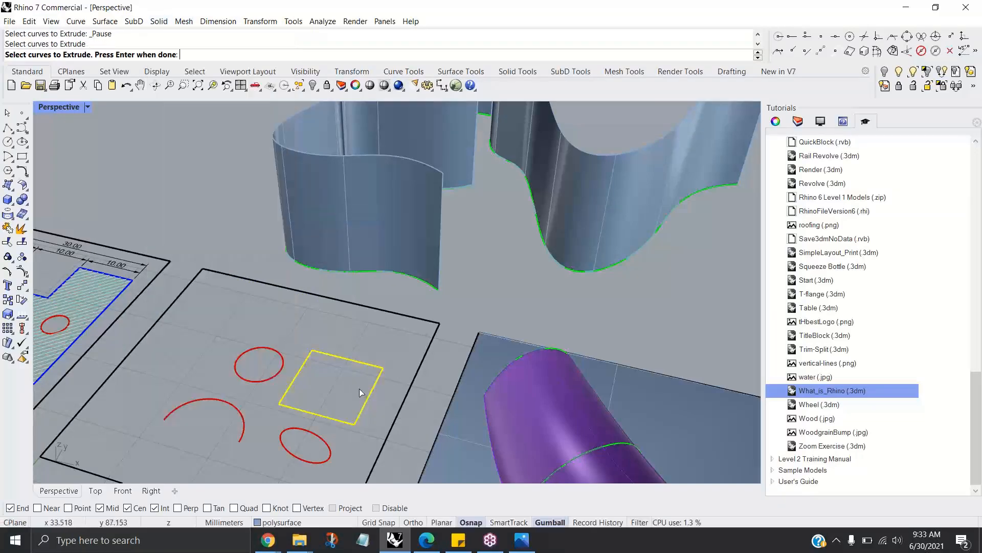
key(Return)
click(353, 312)
Step: Examine the new box and the labelled example frames from several angles in the Perspective view
right_drag(411, 361, 450, 342)
scroll(431, 365, down, 6)
scroll(420, 348, down, 4)
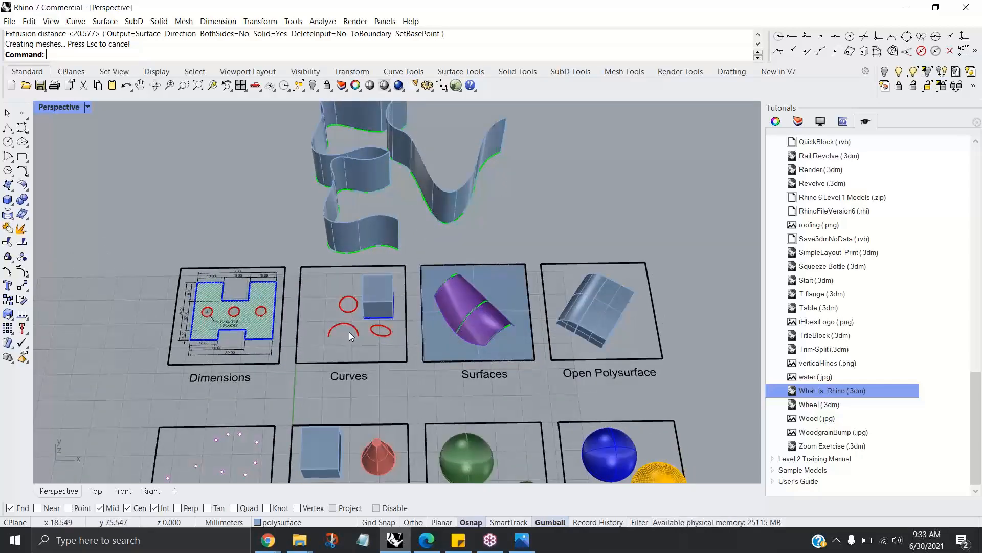
right_drag(385, 339, 377, 337)
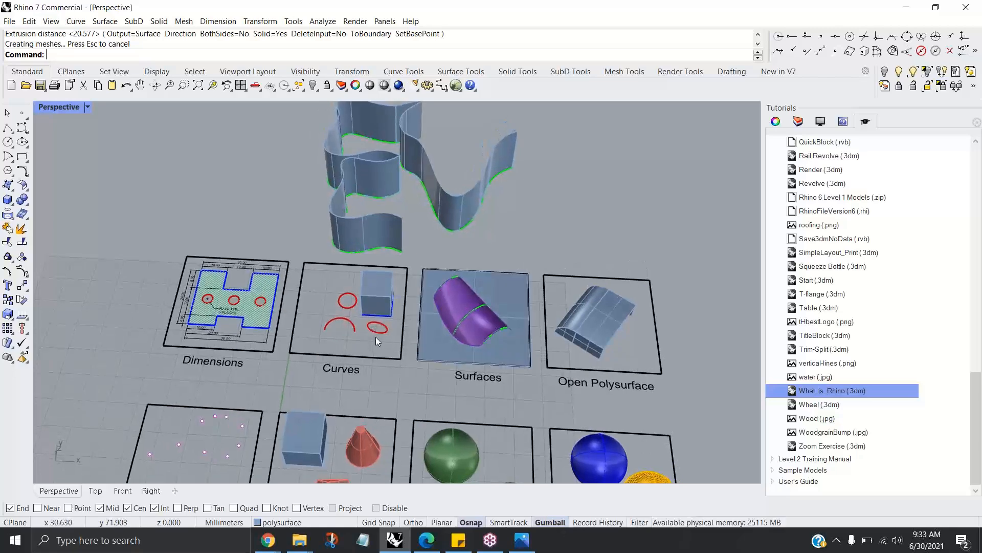
mouse_move(390, 330)
right_down()
mouse_move(322, 333)
mouse_move(336, 336)
right_up()
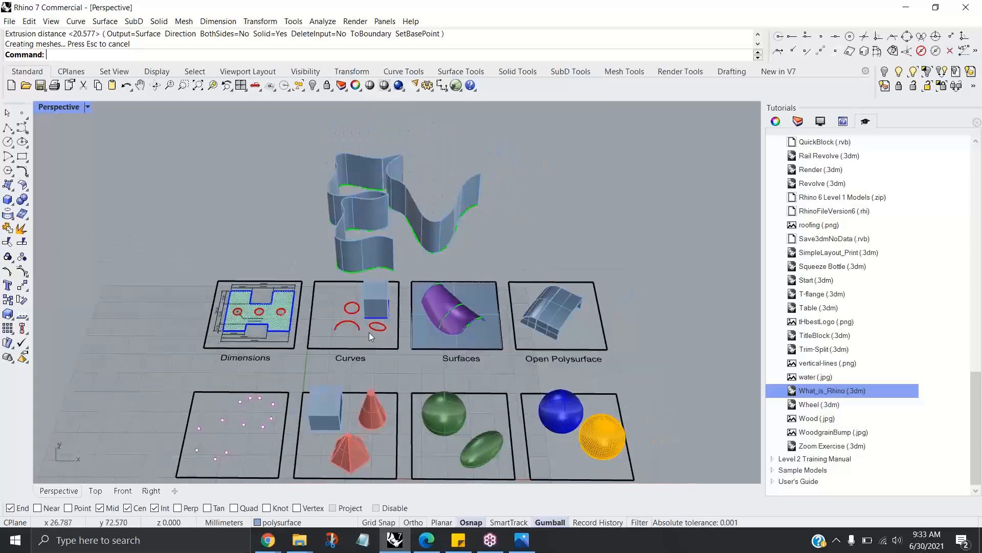
scroll(370, 333, up, 2)
scroll(401, 330, up, 3)
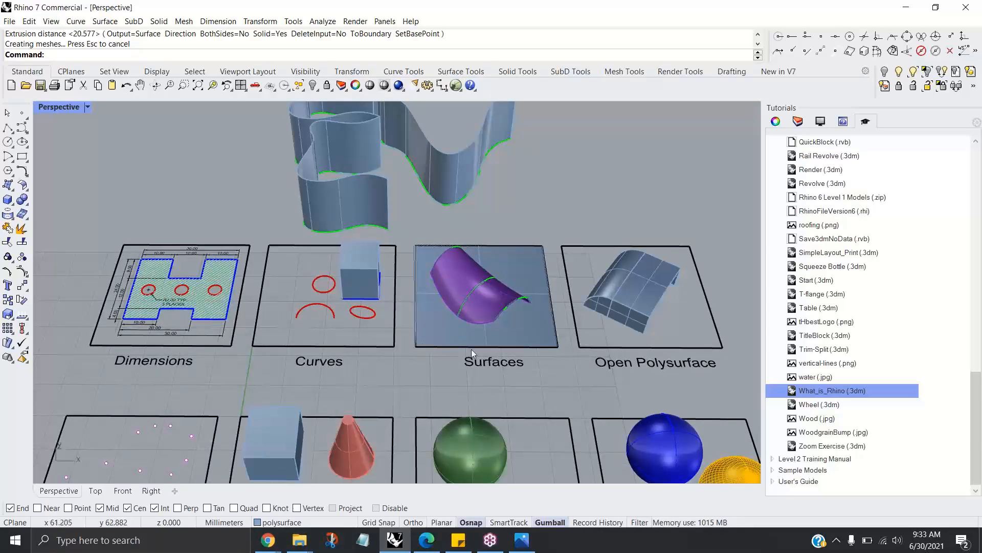
right_drag(471, 349, 453, 353)
shift+right_drag(393, 360, 521, 306)
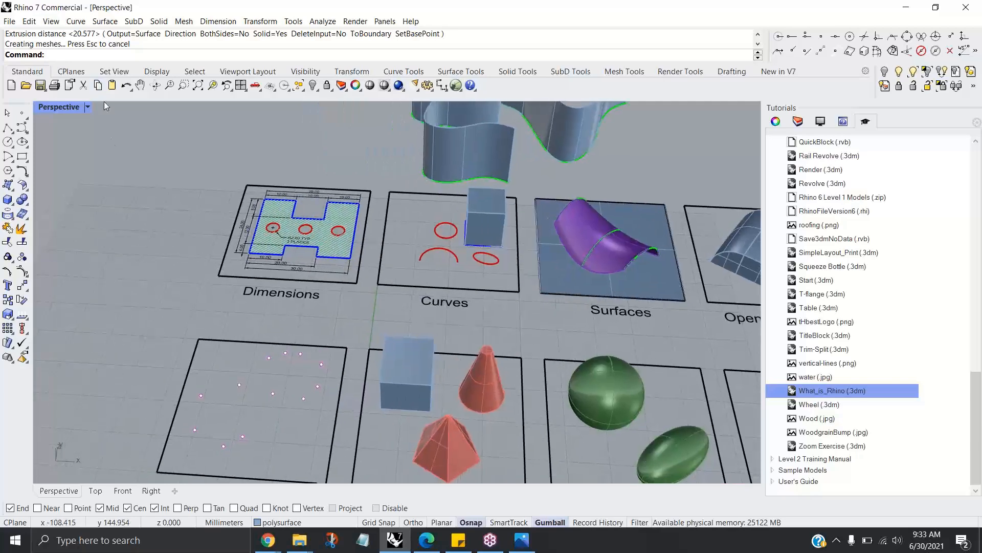
Step: View the model in the four-viewport layout, and inspect it in the maximized Perspective, Top, Front and Right viewports
double_click(61, 107)
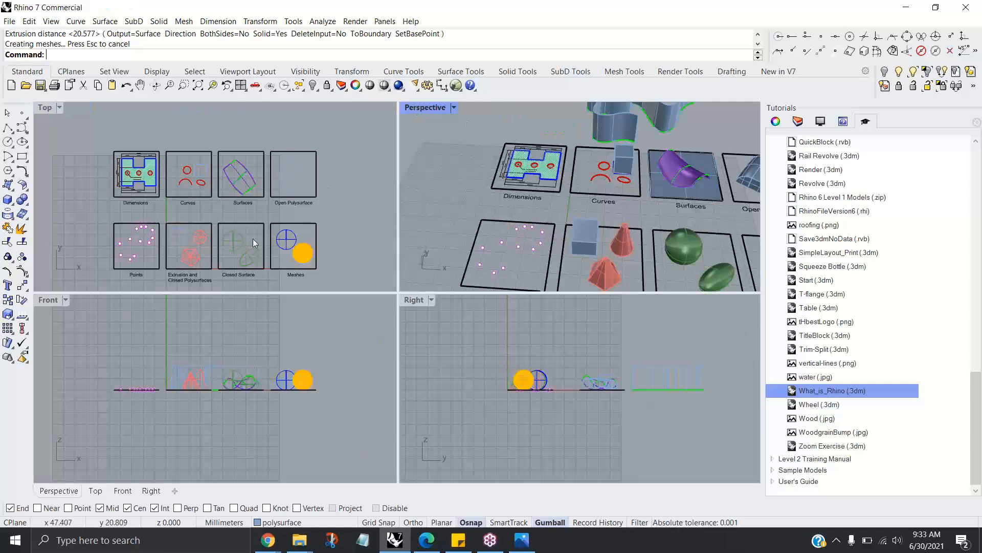
double_click(425, 107)
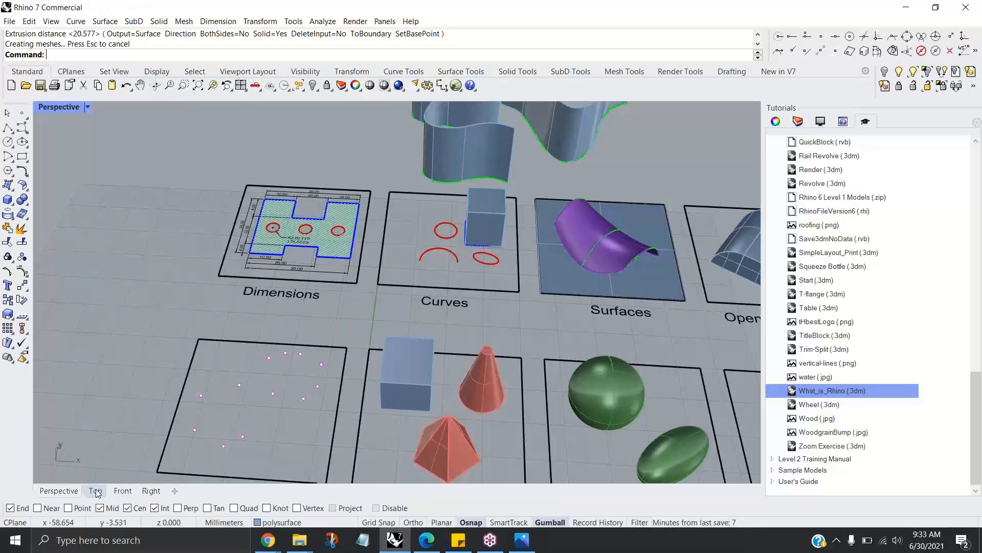
click(96, 490)
click(123, 491)
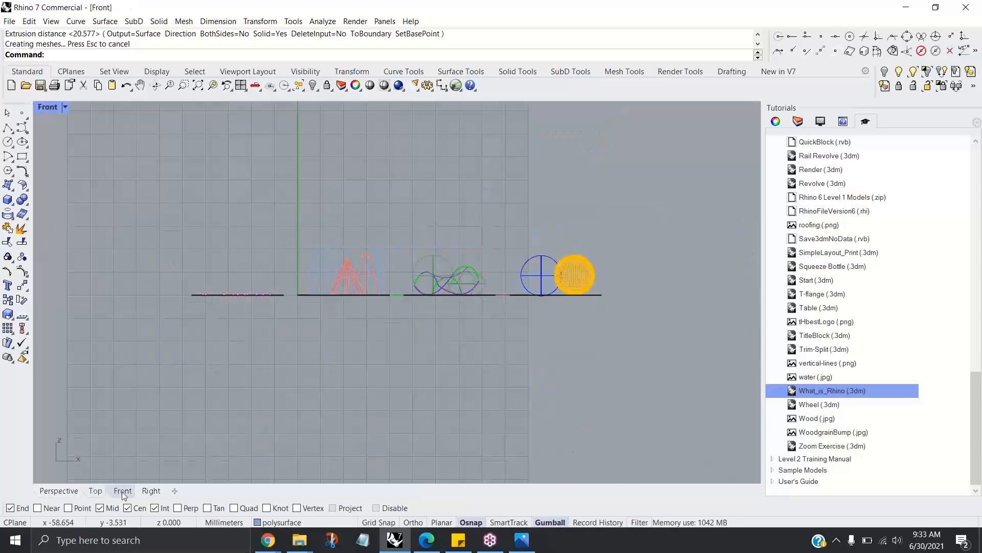
click(151, 491)
Step: Switch to the Top viewport, show the empty area beside the Dimensions frame, and turn on Grid Snap
click(95, 491)
scroll(289, 313, up, 5)
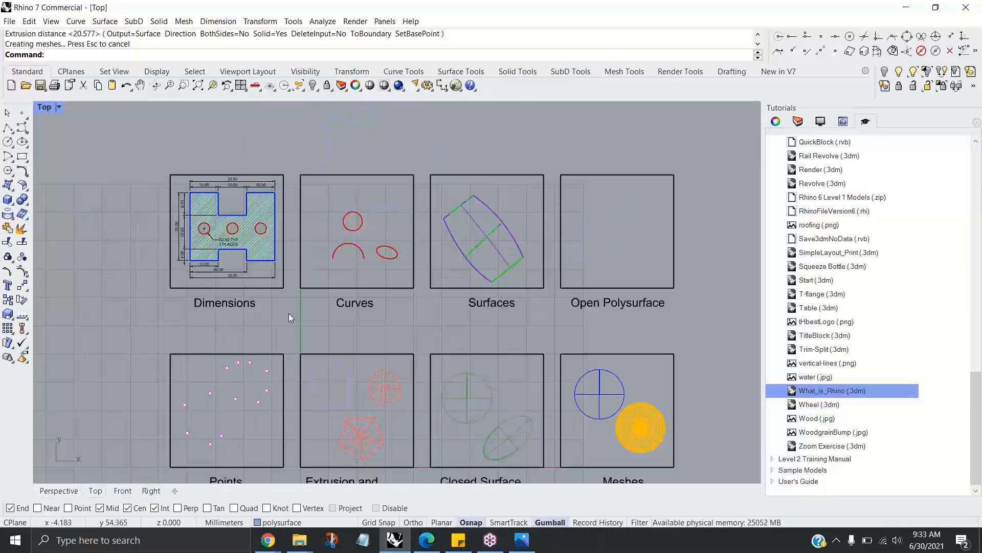
right_drag(315, 234, 507, 236)
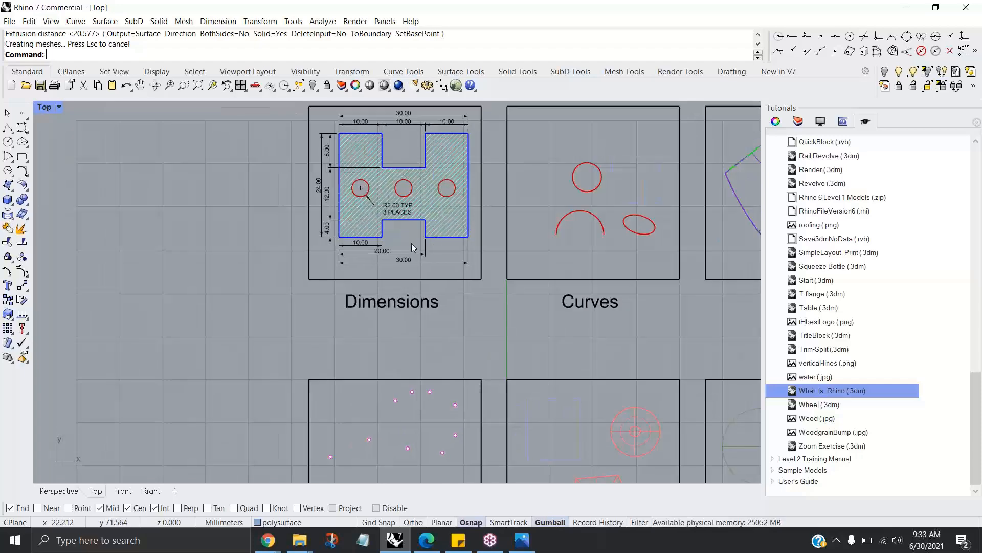
right_drag(273, 312, 263, 296)
right_drag(287, 262, 277, 289)
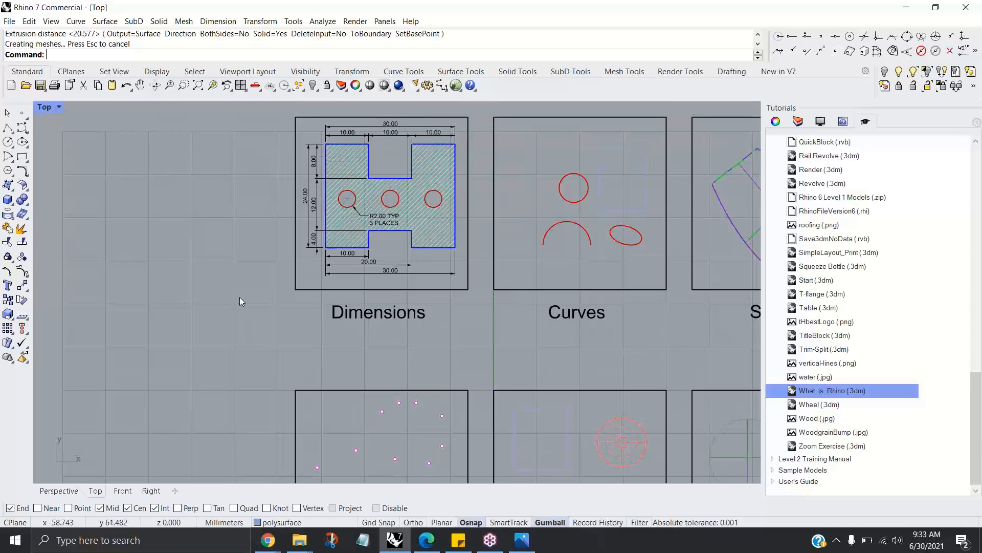
mouse_move(377, 523)
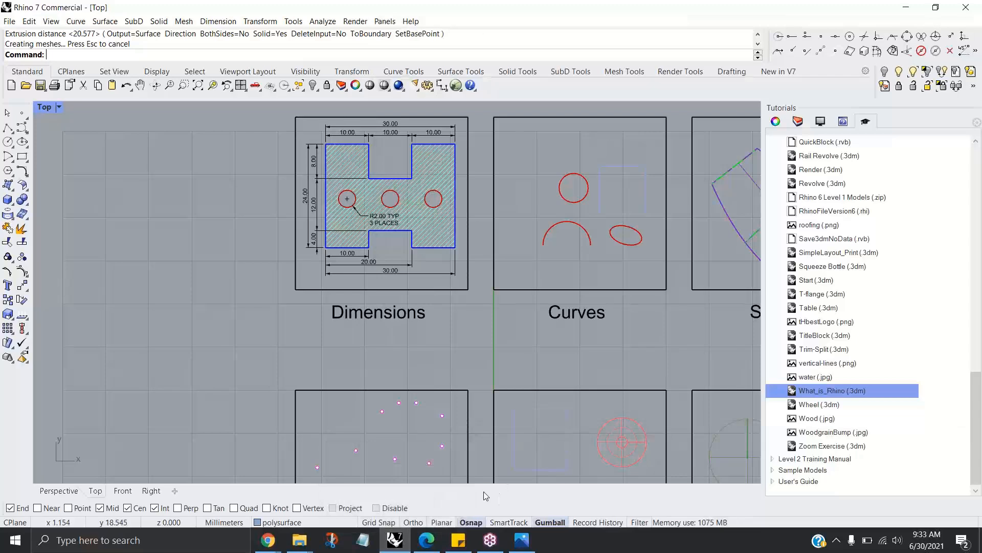
click(379, 522)
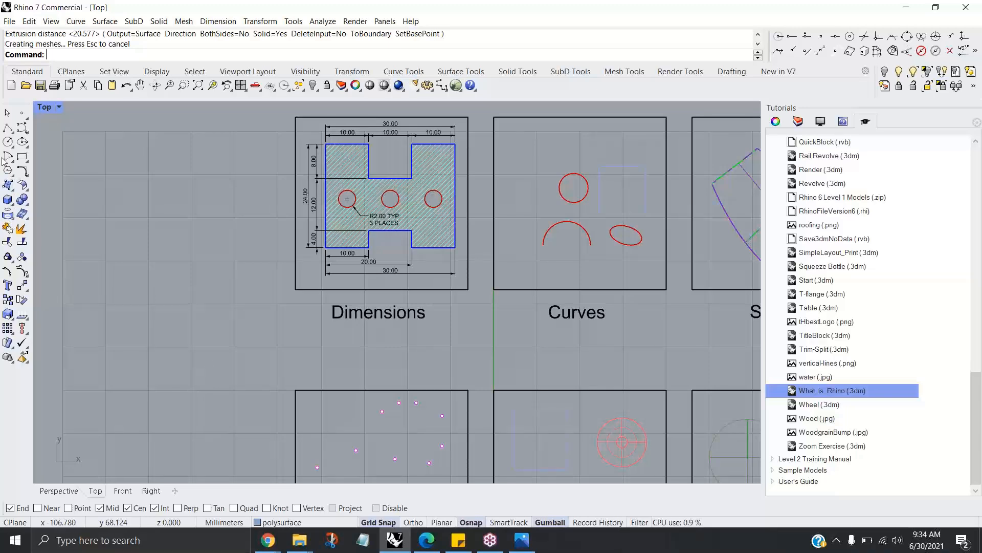
Step: Start a polyline in the empty area beside the Dimensions frame and make surfaces the current layer
click(8, 127)
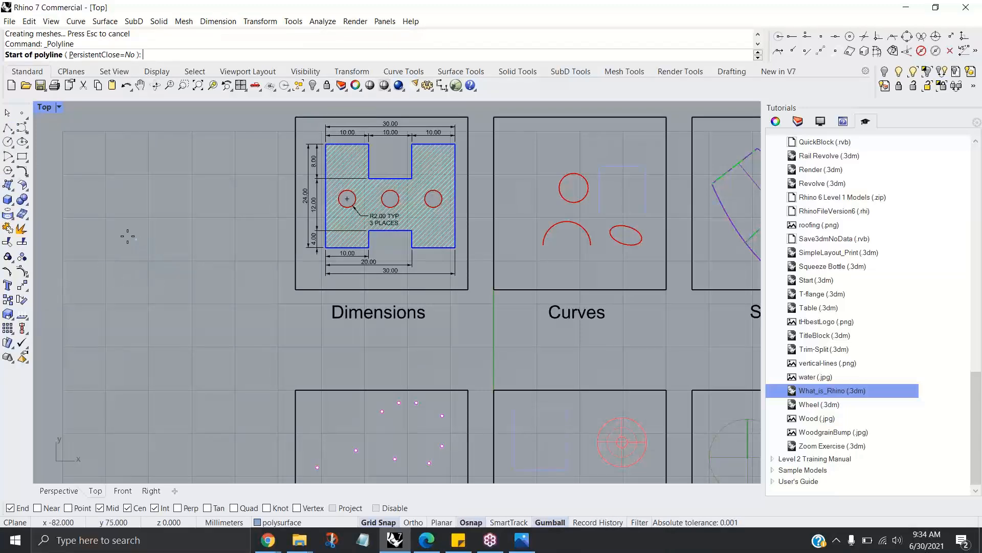
click(127, 299)
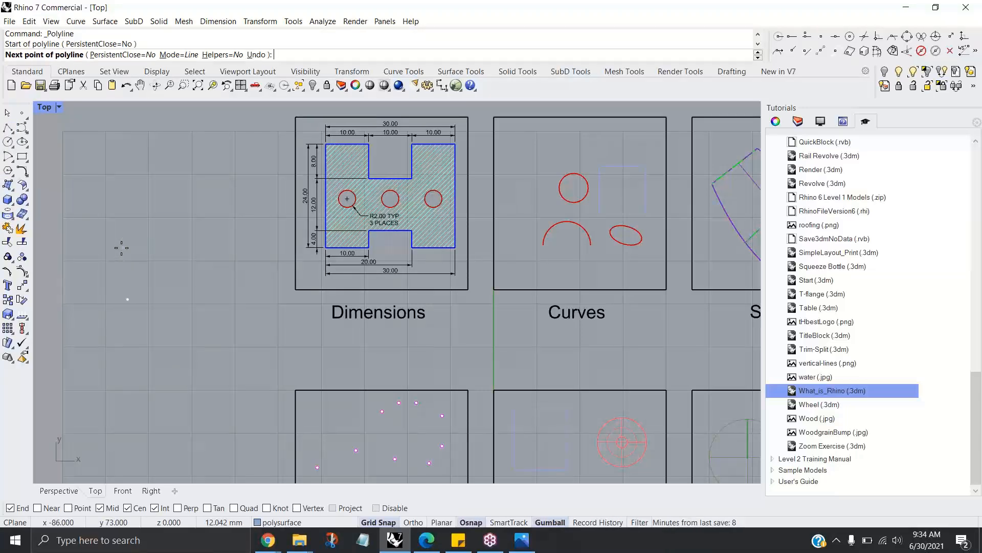
click(279, 522)
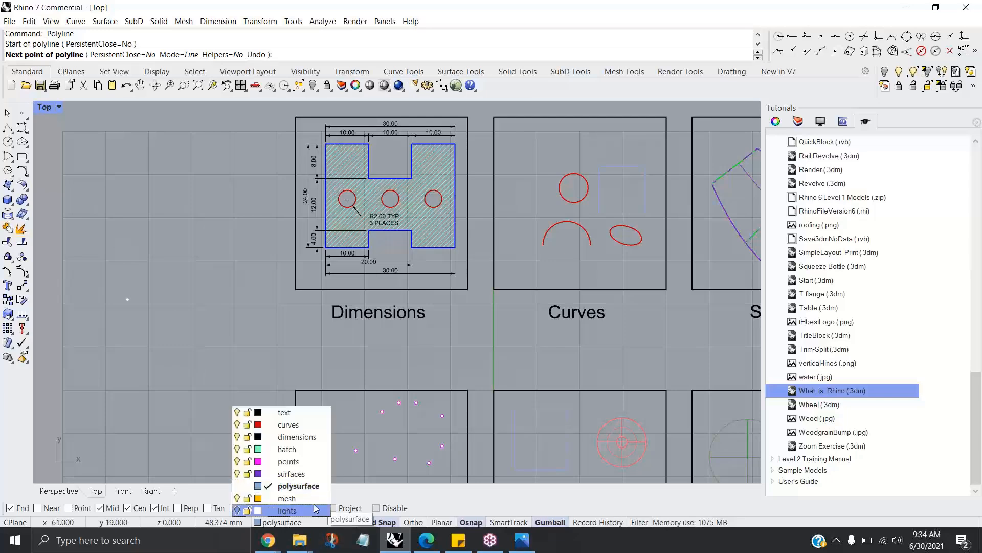
click(299, 436)
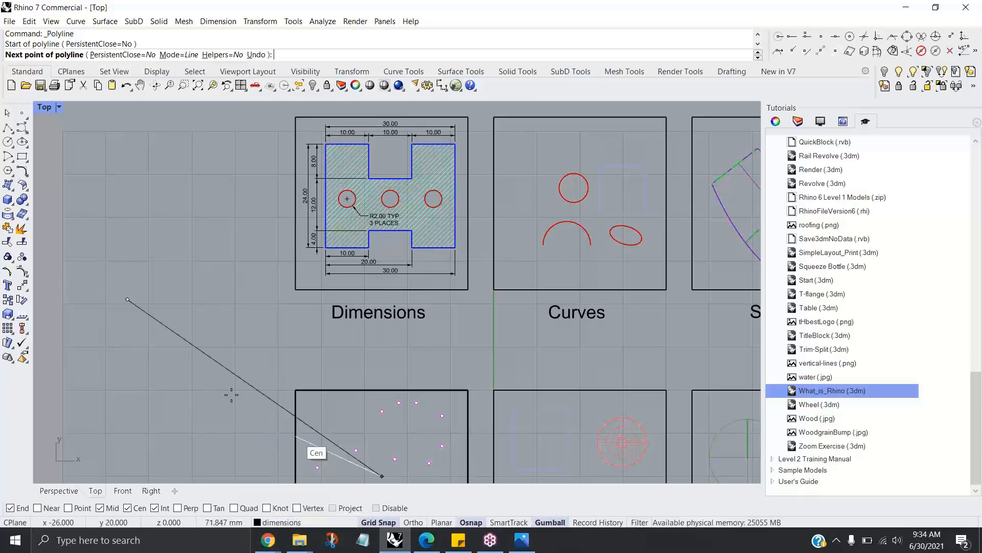
click(317, 522)
click(291, 474)
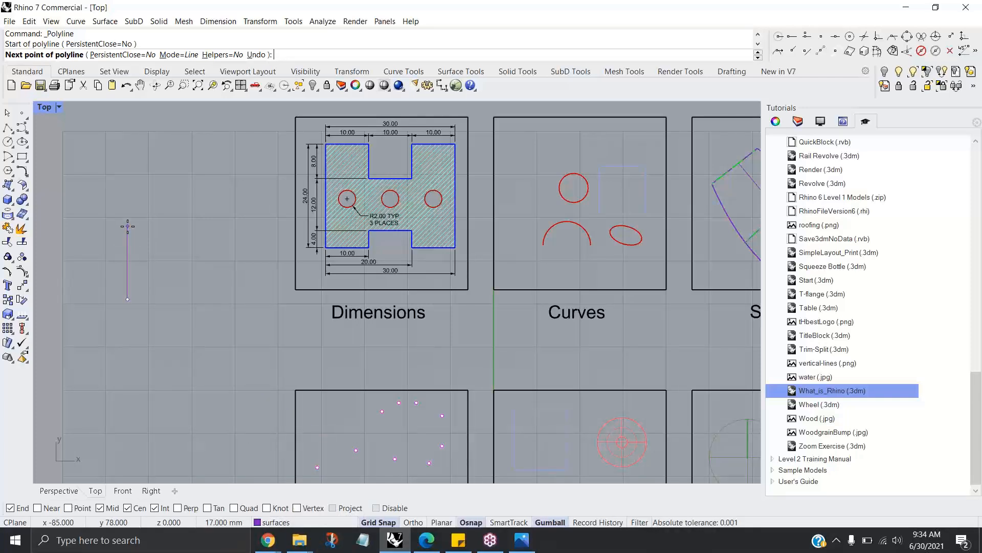
Step: Draw the polyline as an irregular nine-sided outline about 16 mm wide and 18 mm high, and close it
click(127, 227)
click(166, 226)
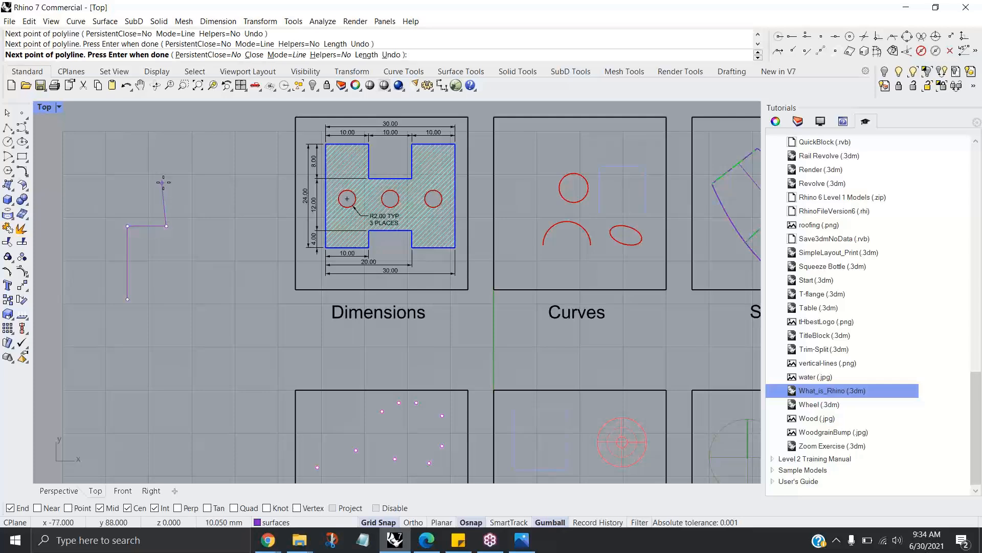
scroll(168, 253, up, 5)
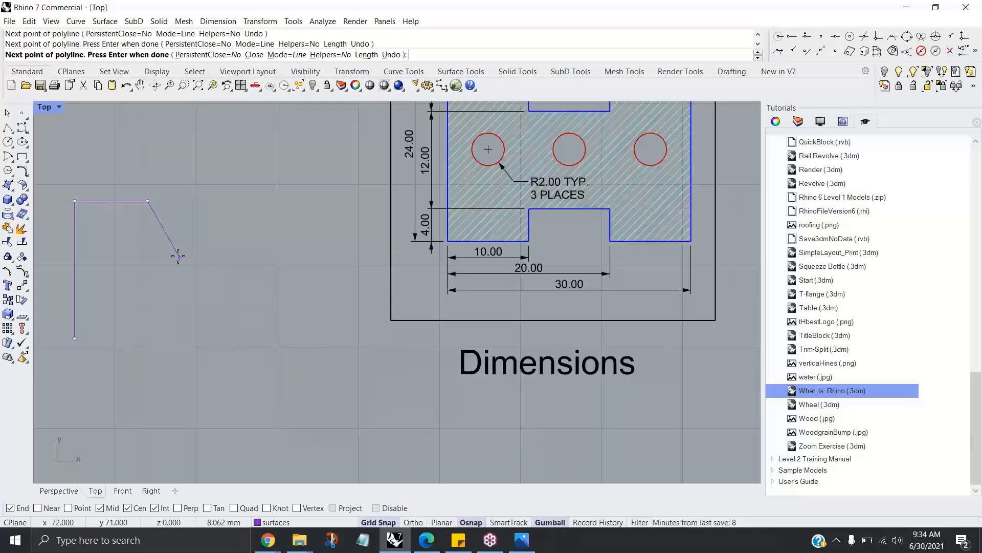
click(256, 234)
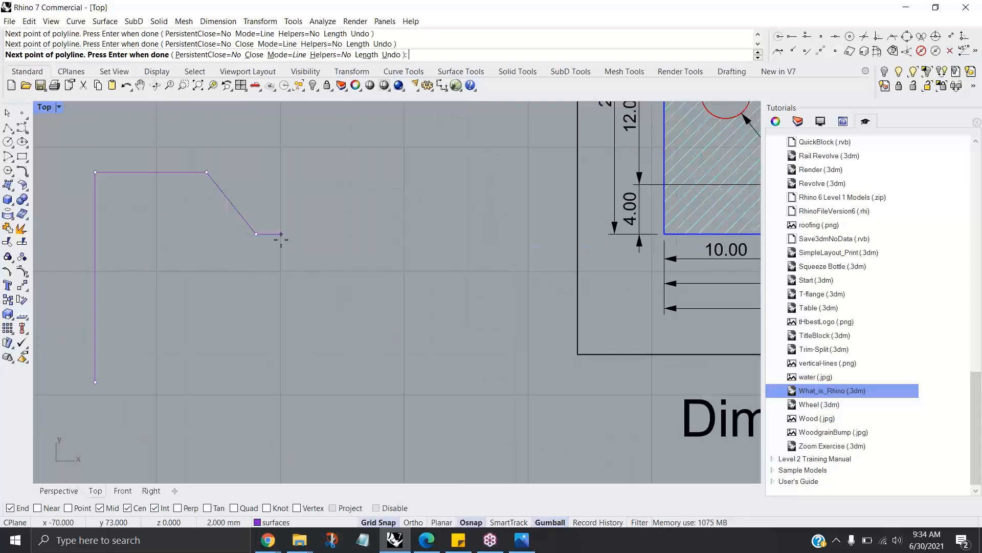
click(292, 235)
click(292, 333)
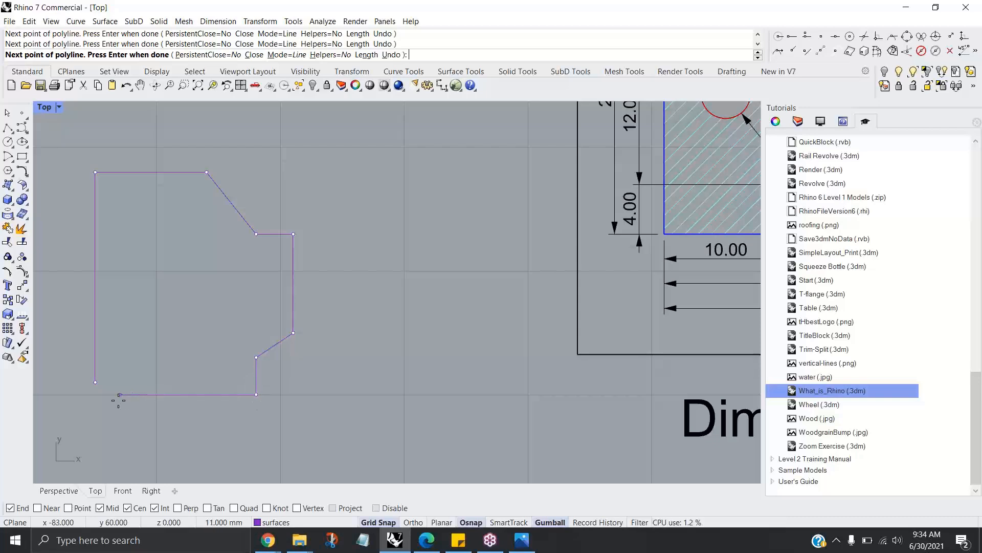
click(121, 395)
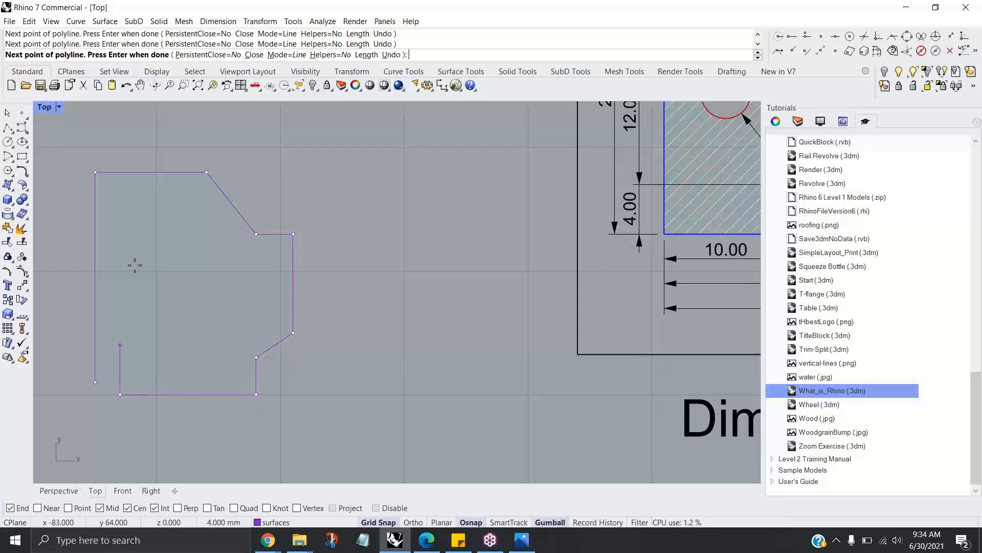
click(254, 55)
scroll(312, 247, down, 2)
right_drag(312, 246, 266, 232)
Step: Set the grid snap spacing to 2 mm in the document's grid properties
right_click(384, 523)
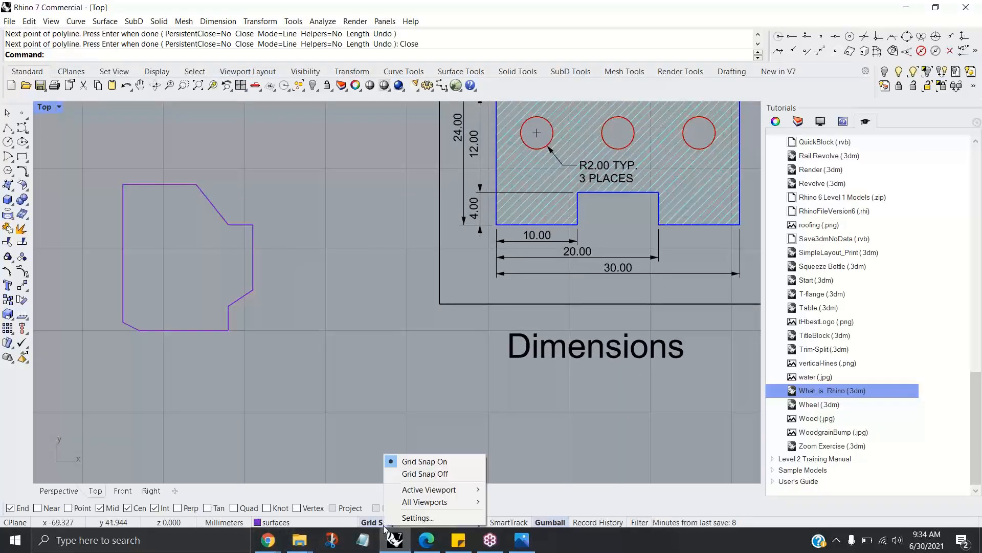
click(418, 517)
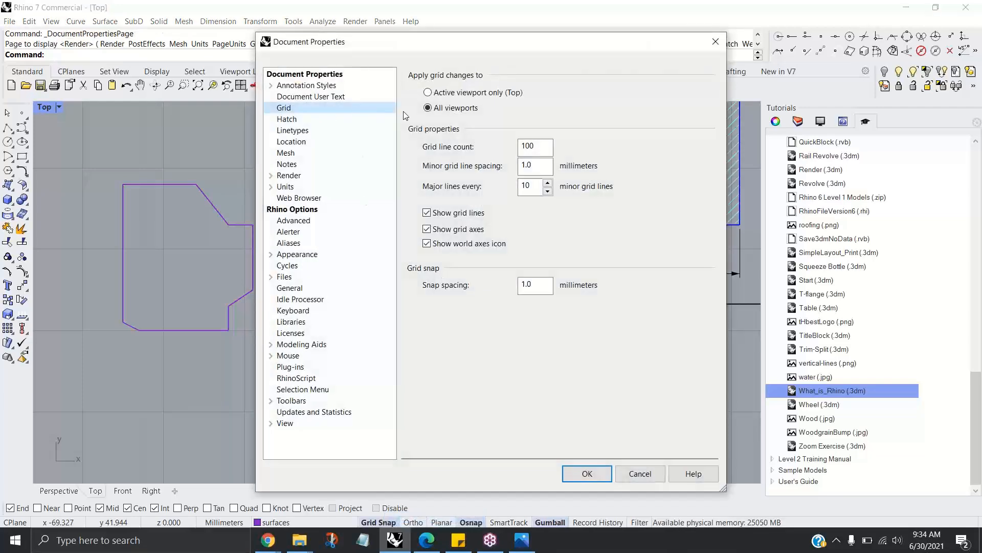
click(519, 285)
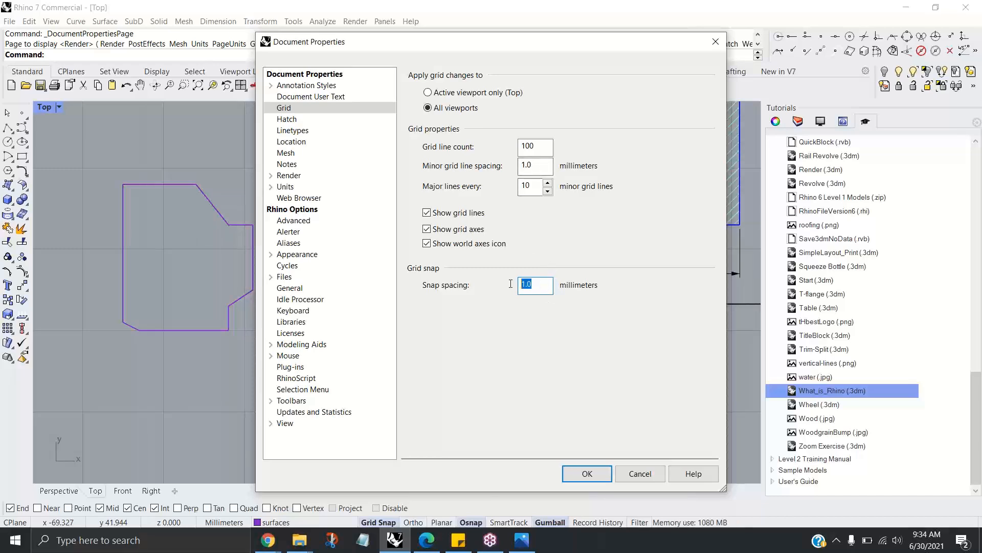
text(2)
click(594, 475)
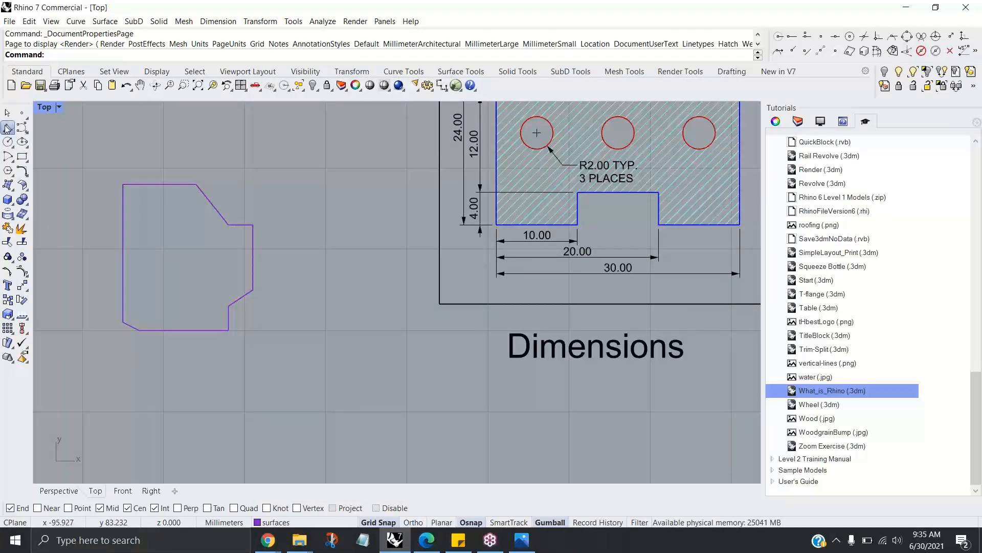
Step: Draw an open zigzag polyline about 16 mm wide and 2 mm high just above the closed outline
click(7, 128)
scroll(111, 154, up, 3)
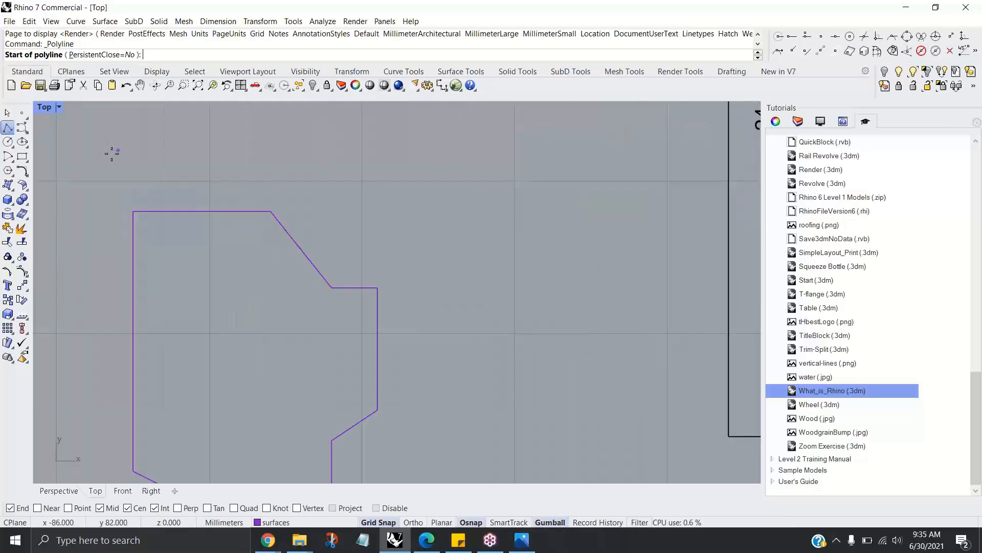
click(118, 151)
click(149, 181)
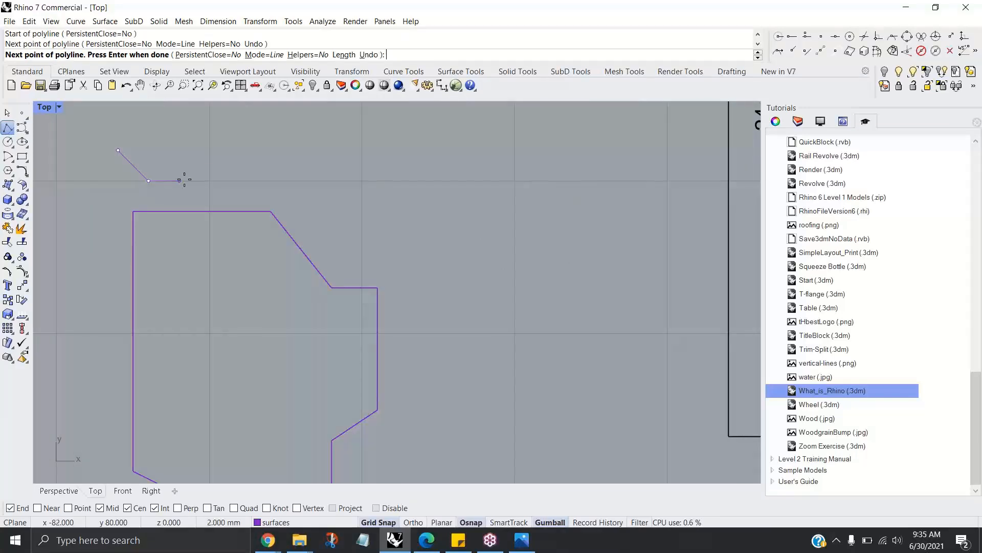
click(183, 180)
click(241, 150)
click(301, 180)
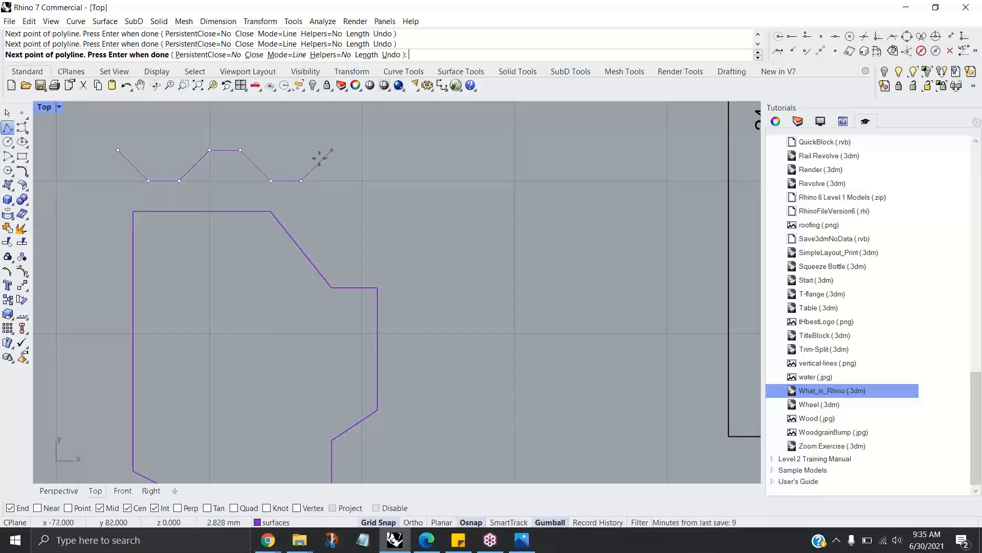
click(364, 153)
key(Return)
scroll(345, 208, down, 3)
right_drag(233, 226, 215, 224)
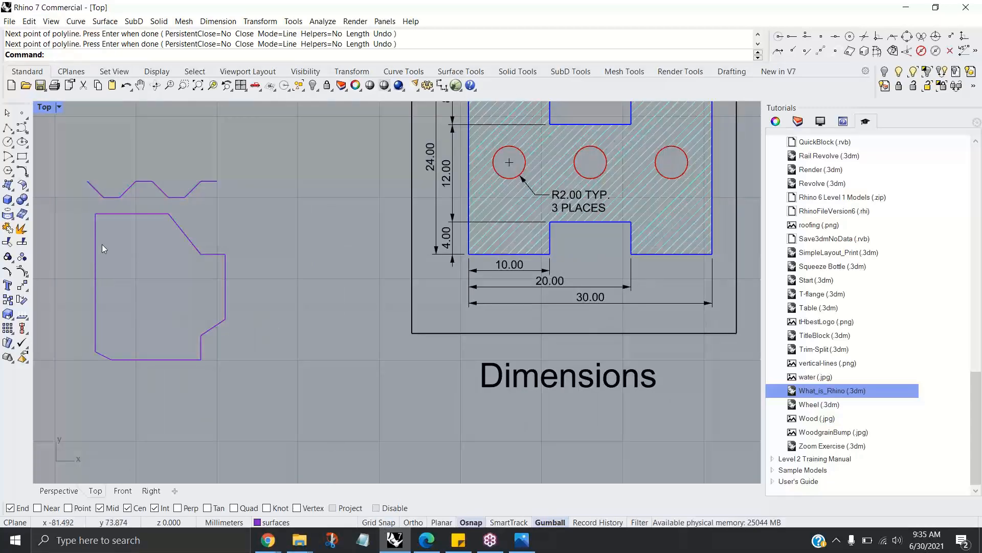
Step: Turn on Ortho and draw a closed stepped outline about 11 mm wide and 23 mm high between the irregular outline and the Dimensions frame
click(7, 127)
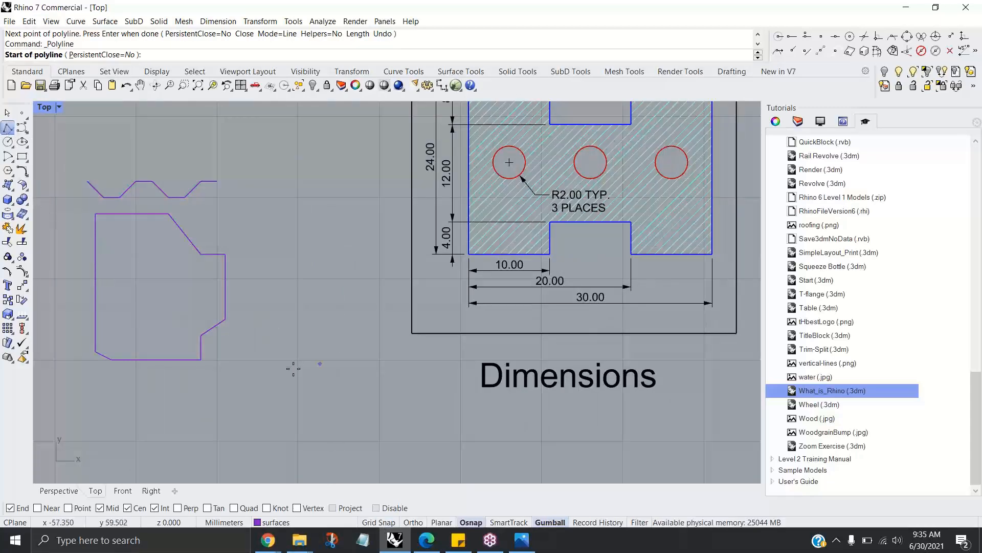
click(278, 361)
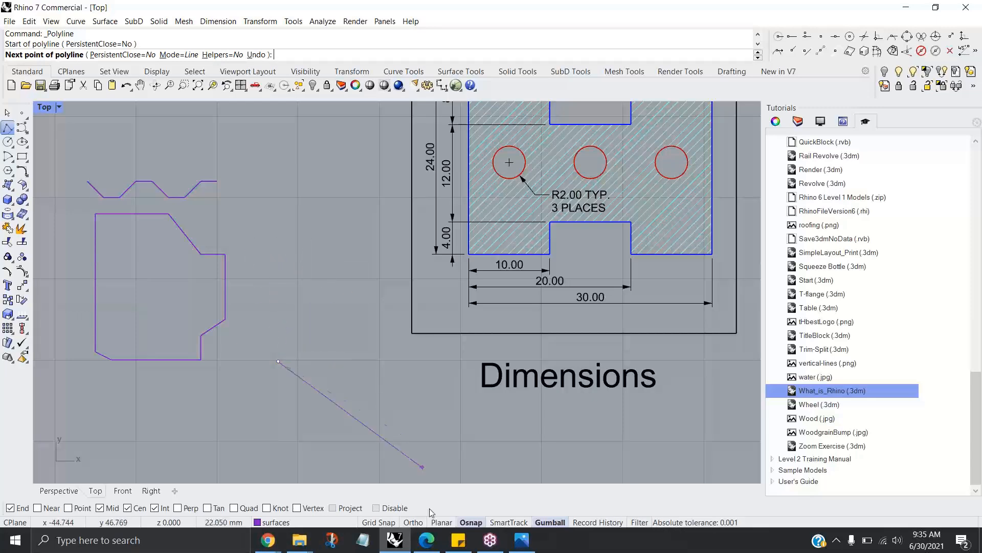
click(413, 522)
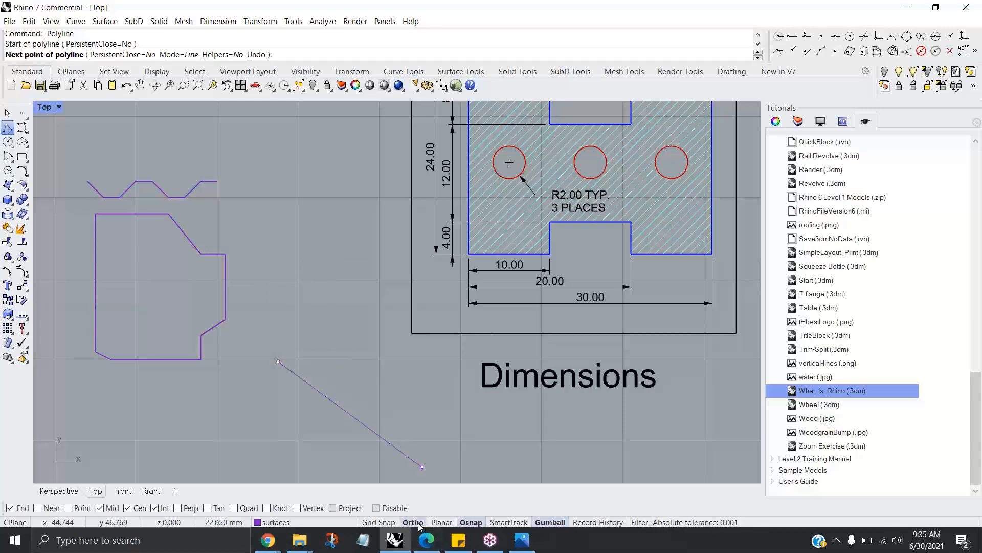
click(285, 277)
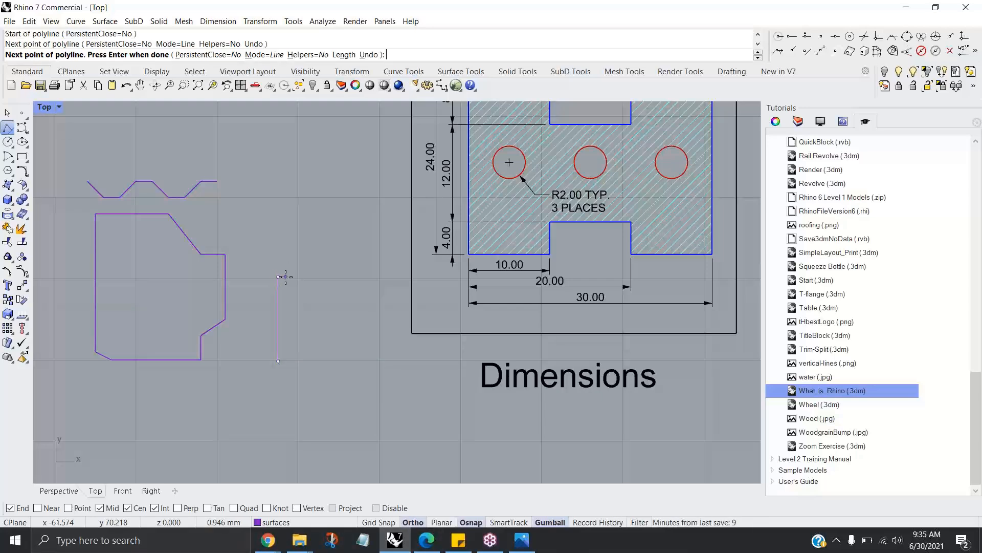
click(323, 256)
click(321, 208)
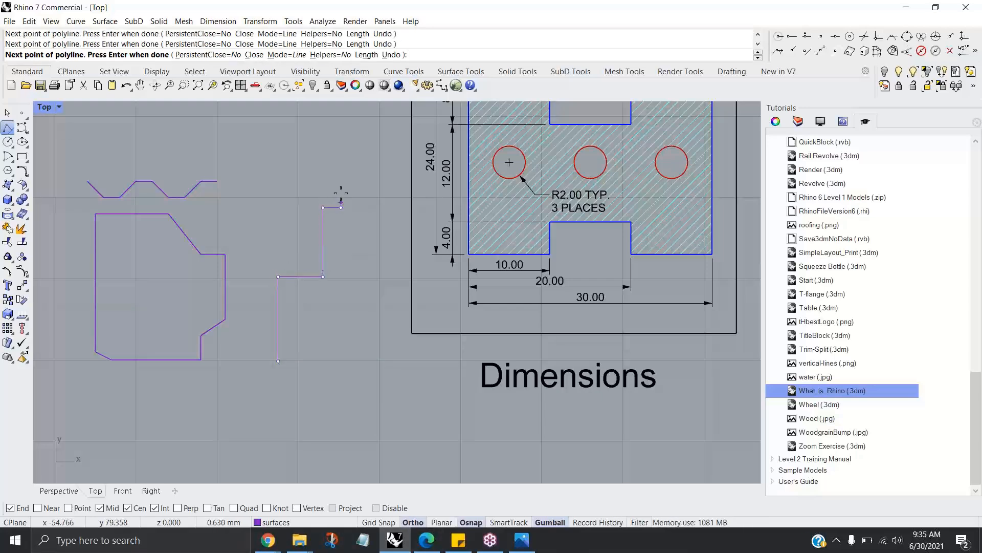
click(342, 170)
click(371, 170)
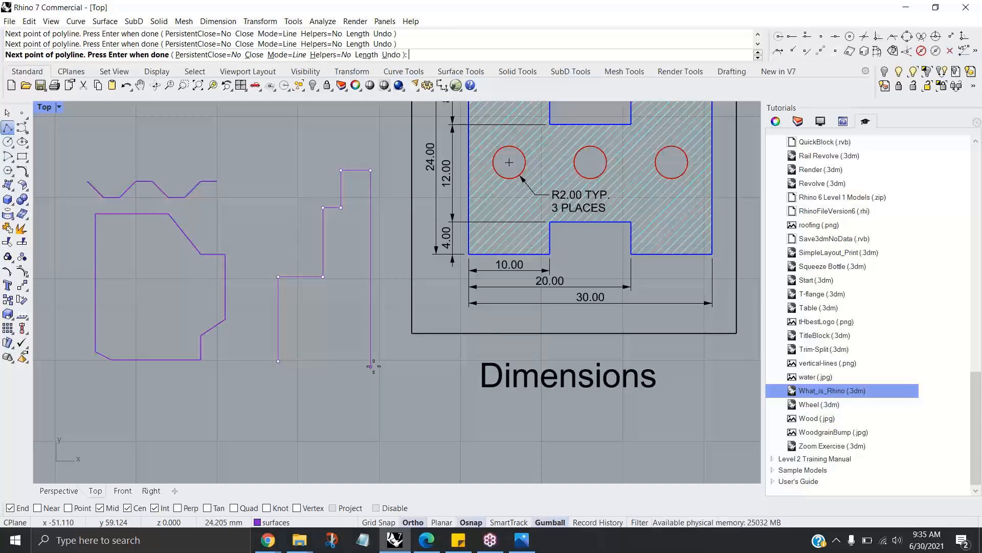
click(314, 368)
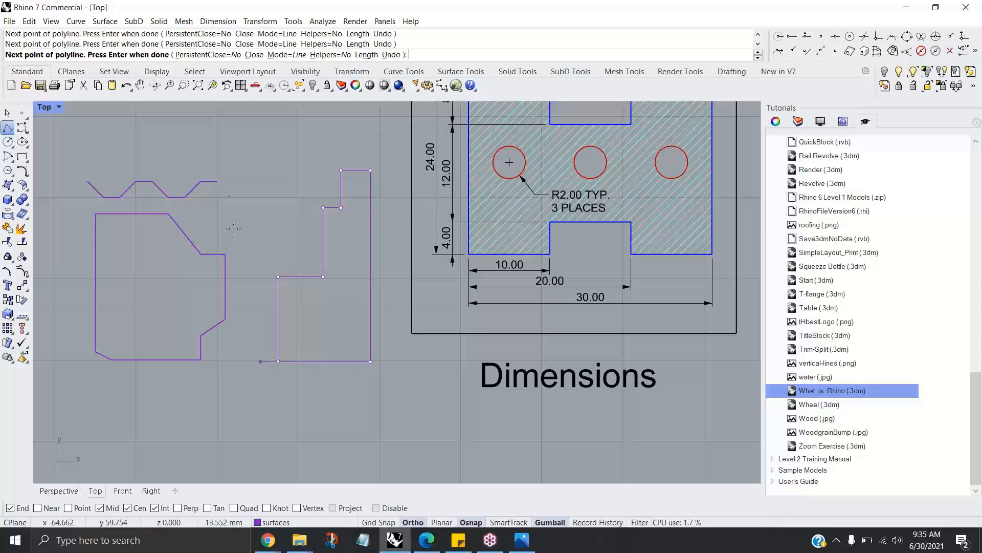
click(254, 55)
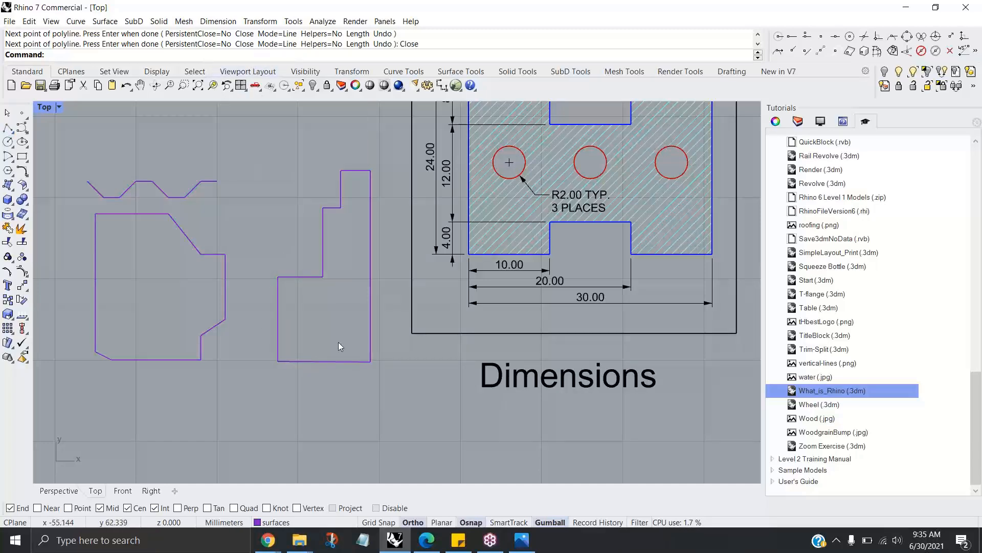
Step: Set the Ortho angle to 45 degrees
scroll(339, 343, down, 3)
scroll(339, 343, up, 4)
right_drag(338, 344, 394, 351)
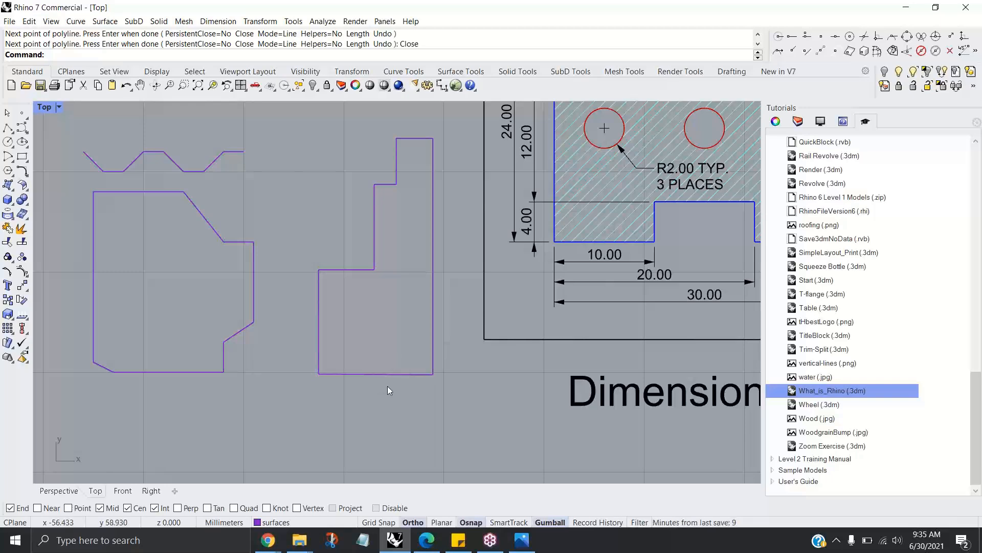
scroll(416, 394, down, 2)
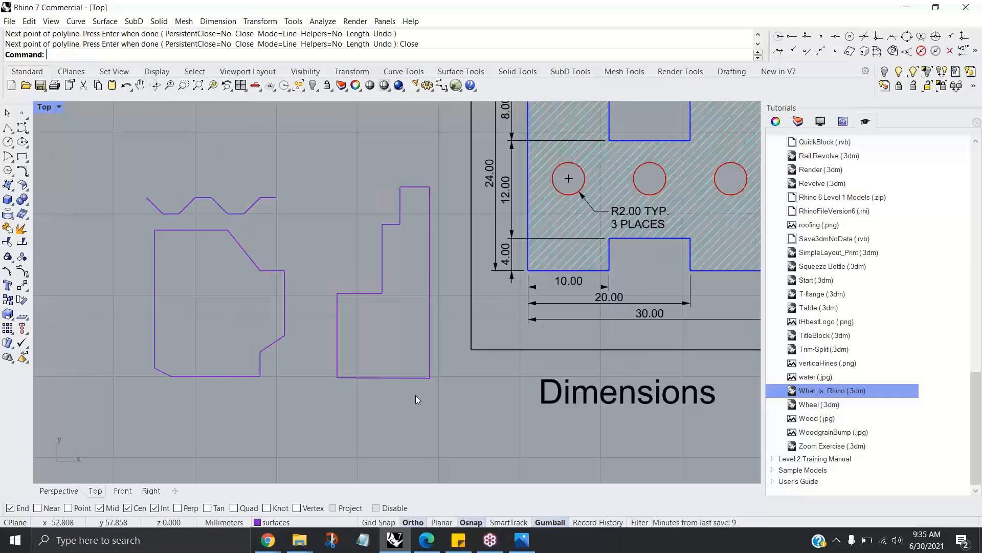
right_click(415, 523)
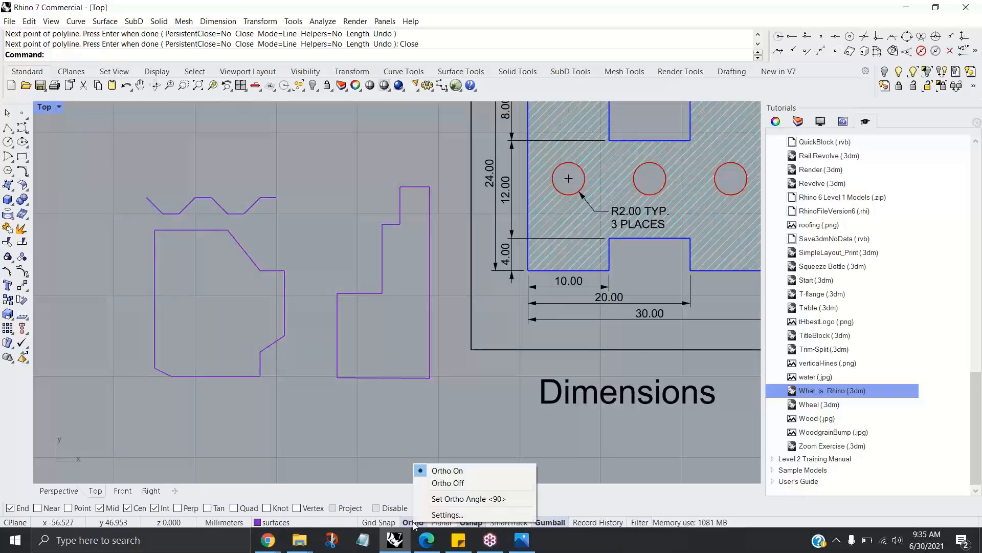
click(461, 498)
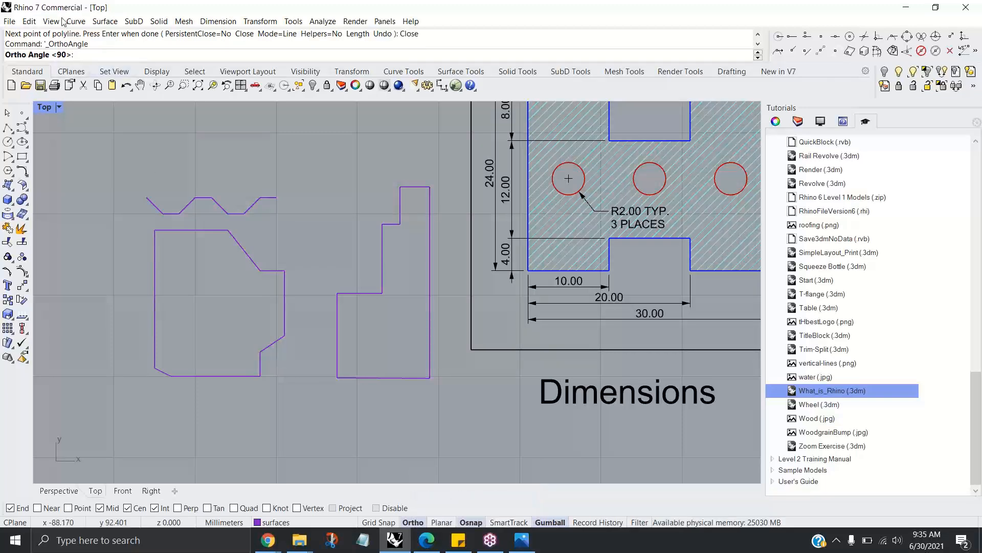
text(45)
key(Return)
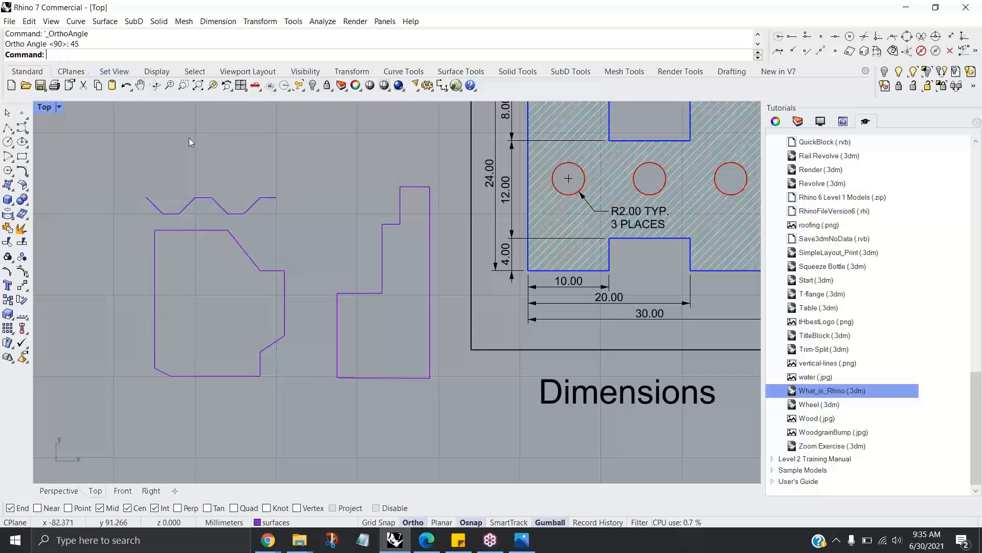
Step: Draw an open polyline of straight and 45-degree segments, about 30 mm wide and 29 mm high, running beside and above the existing shapes
right_drag(260, 177, 323, 161)
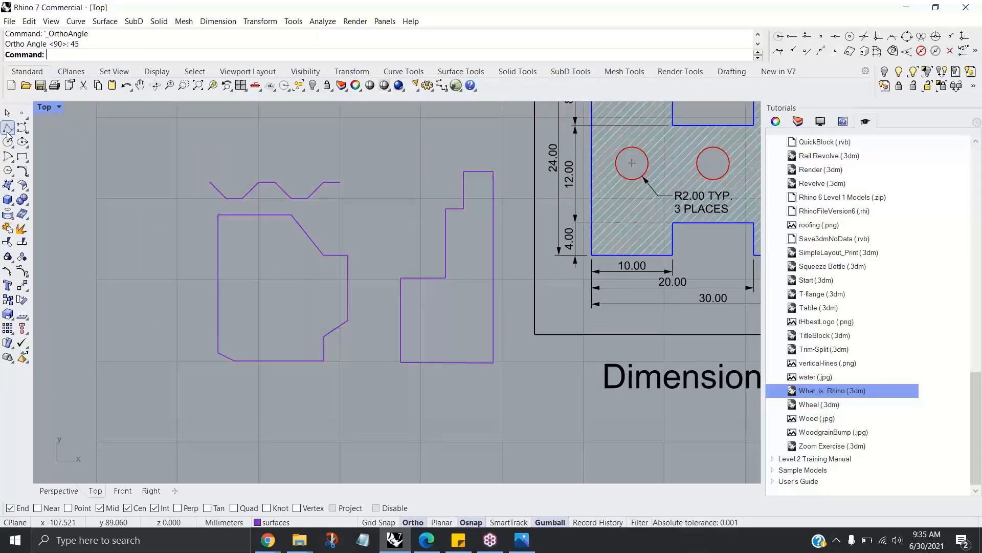
click(8, 128)
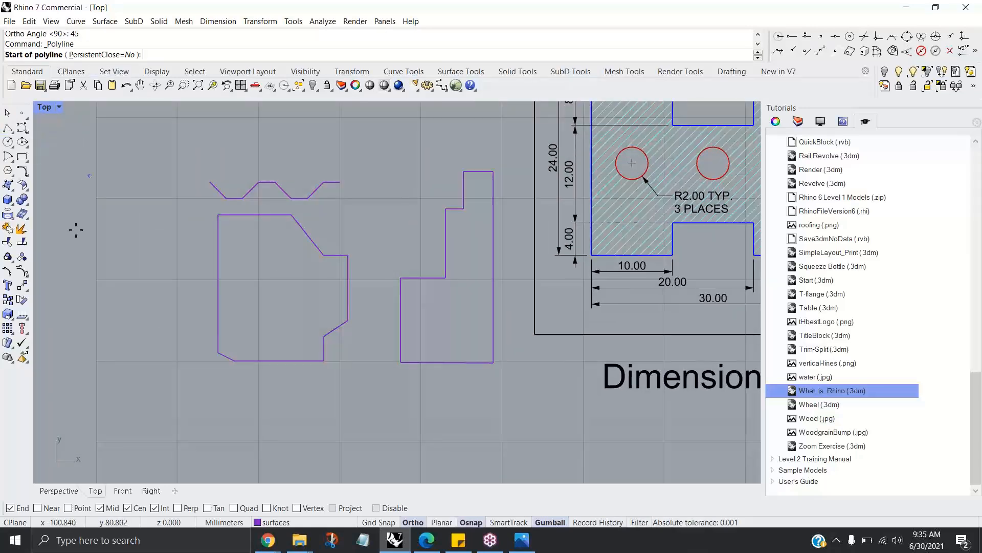
click(107, 361)
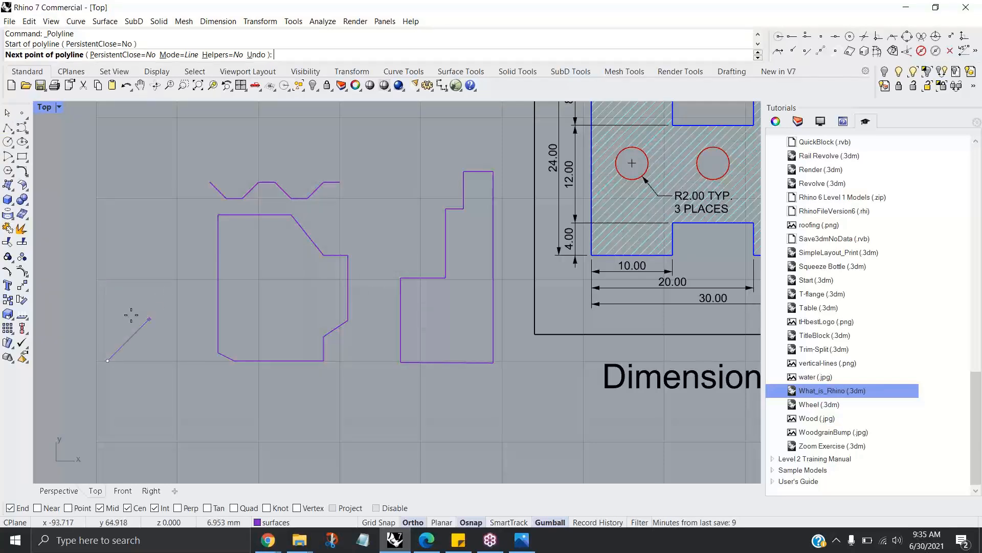
click(139, 329)
click(139, 249)
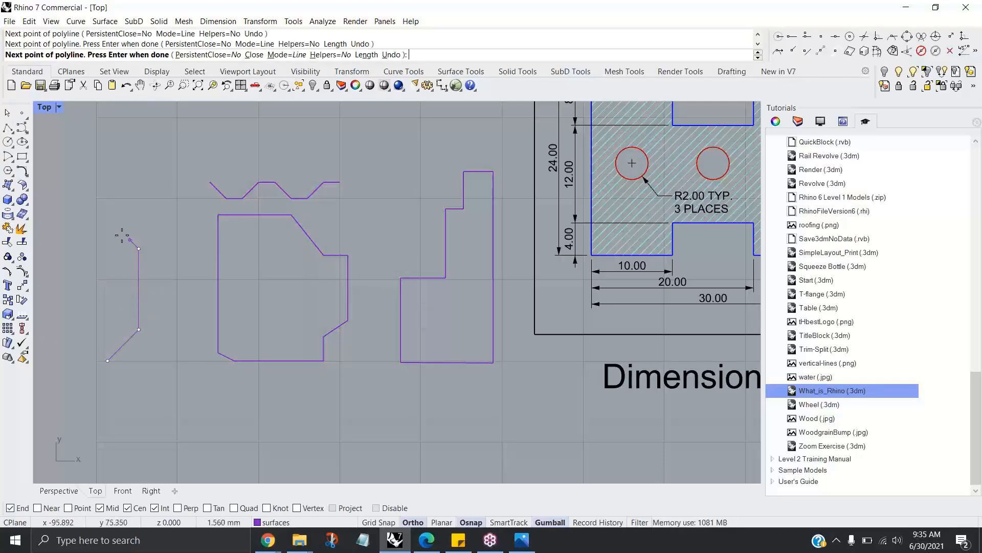
click(111, 222)
click(111, 154)
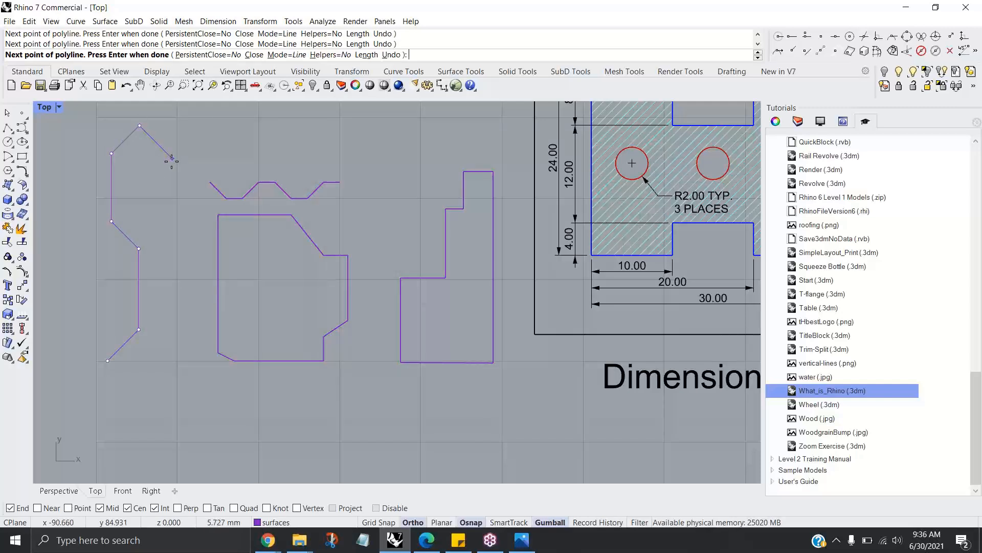
click(204, 160)
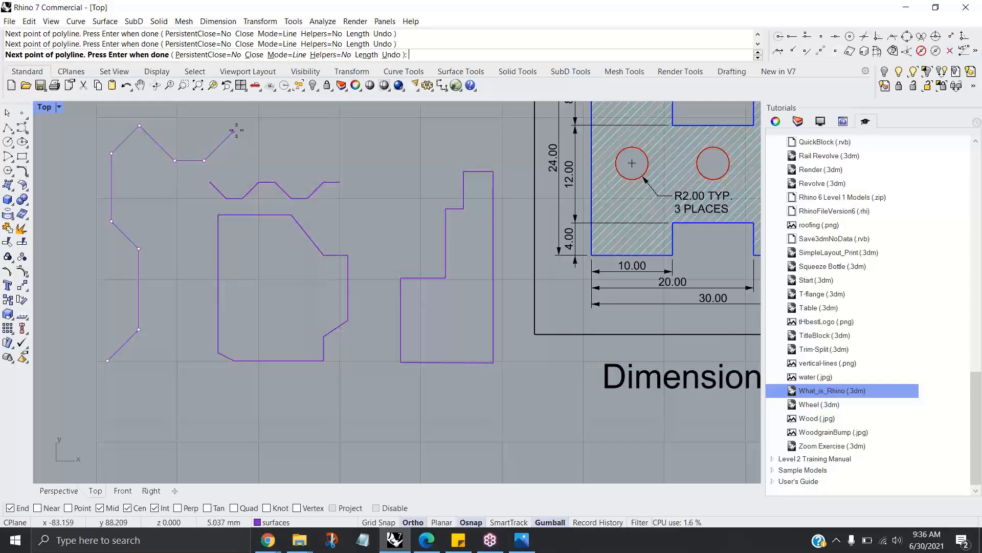
click(287, 125)
click(321, 157)
click(355, 157)
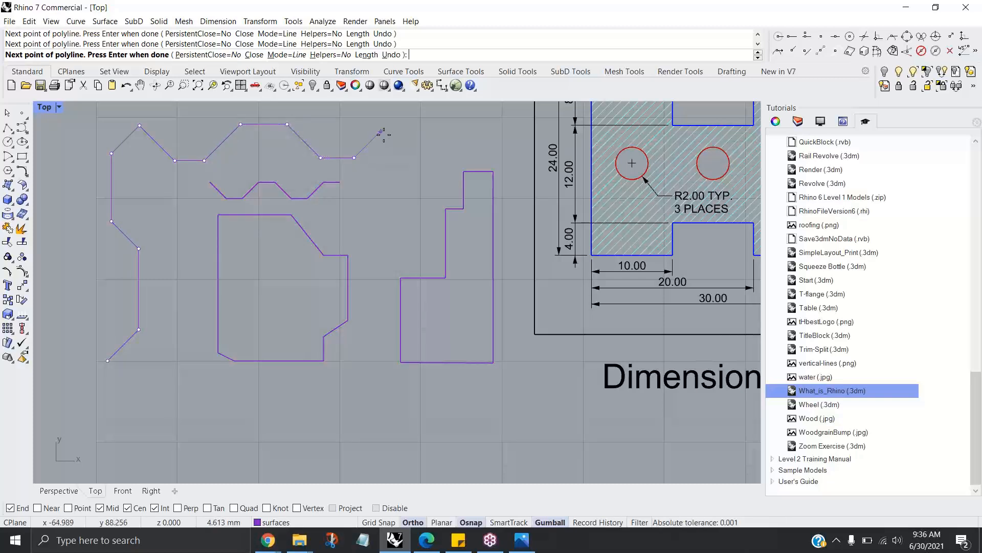
key(Return)
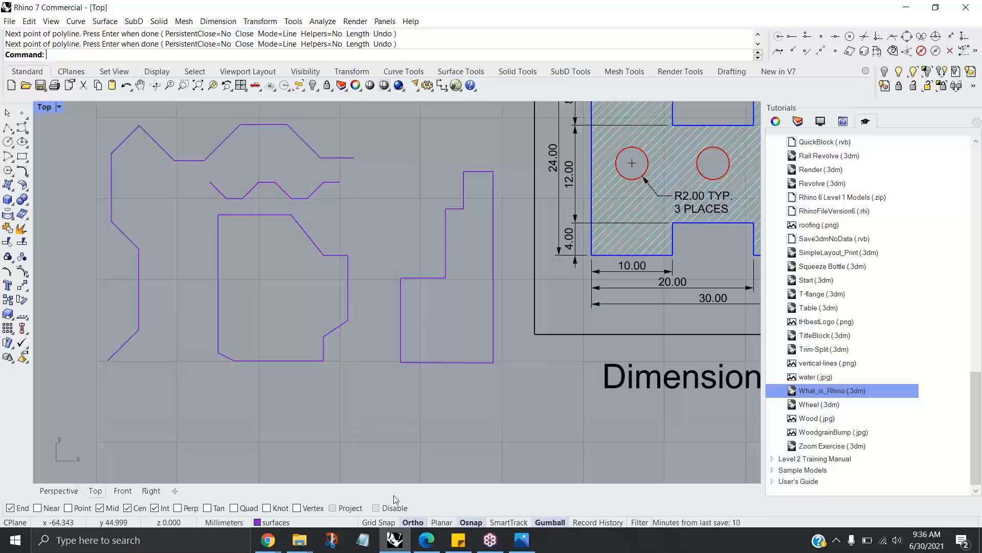
Step: Turn on Grid Snap and draw an open trapezoidal zigzag polyline about 36 mm wide and 4 mm high below the outlines
click(378, 522)
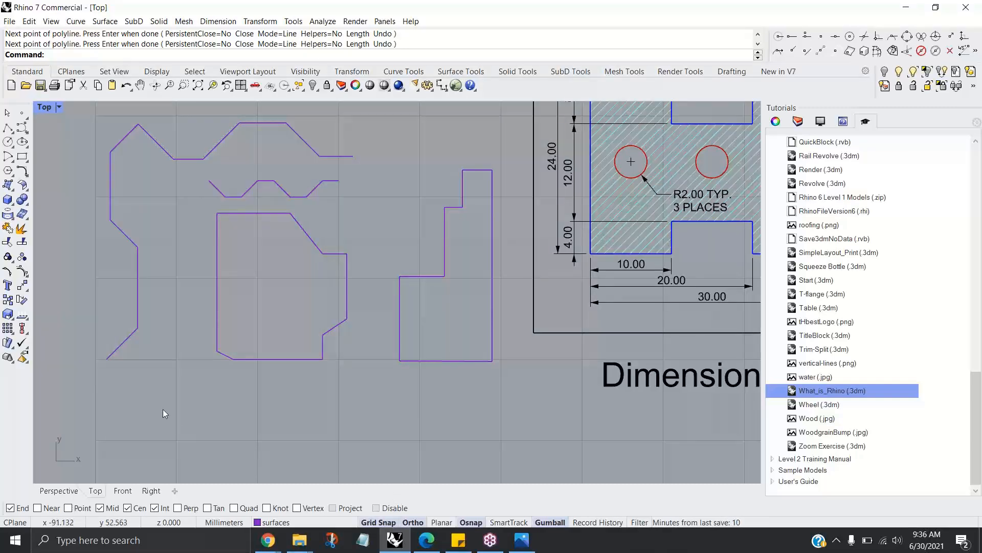
click(8, 127)
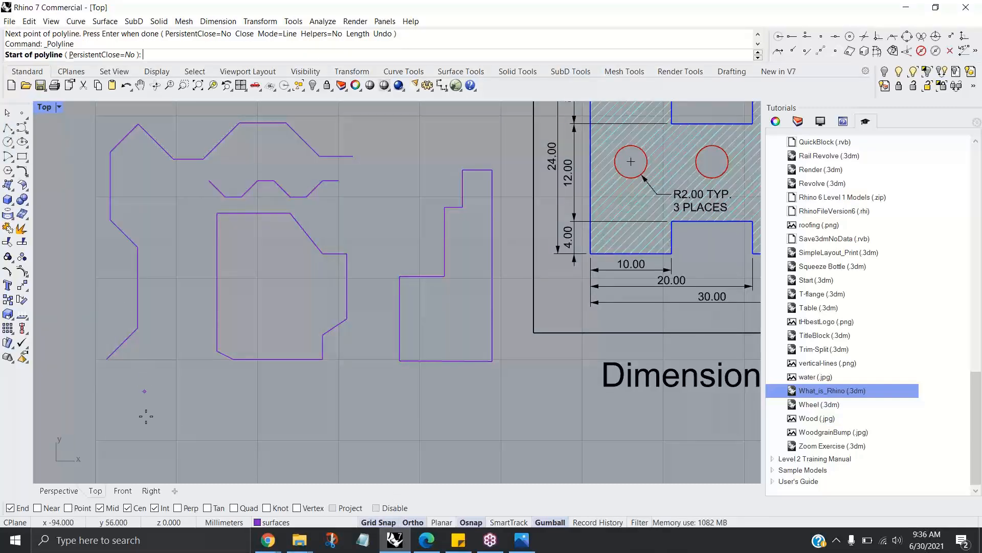
click(145, 440)
click(177, 408)
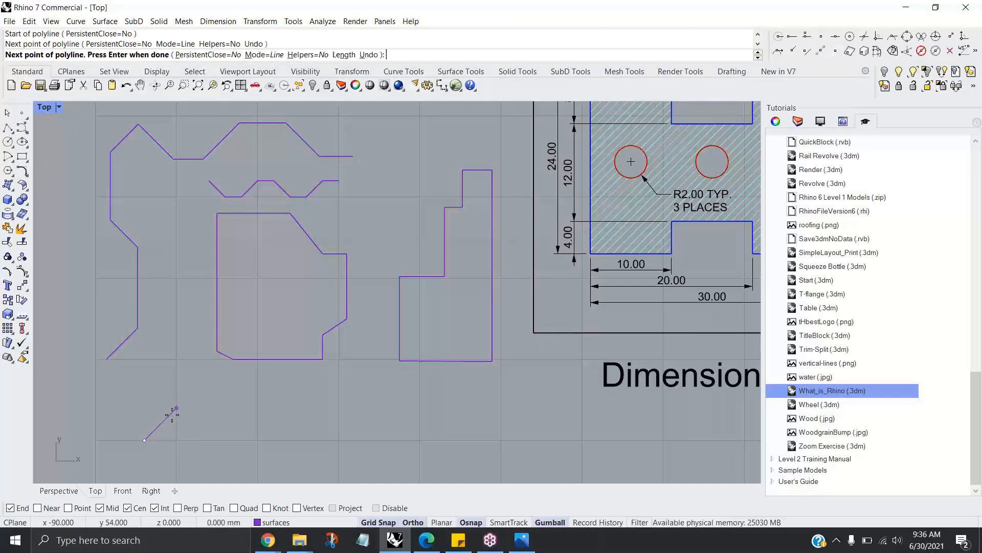
click(209, 408)
click(241, 440)
click(291, 441)
click(355, 407)
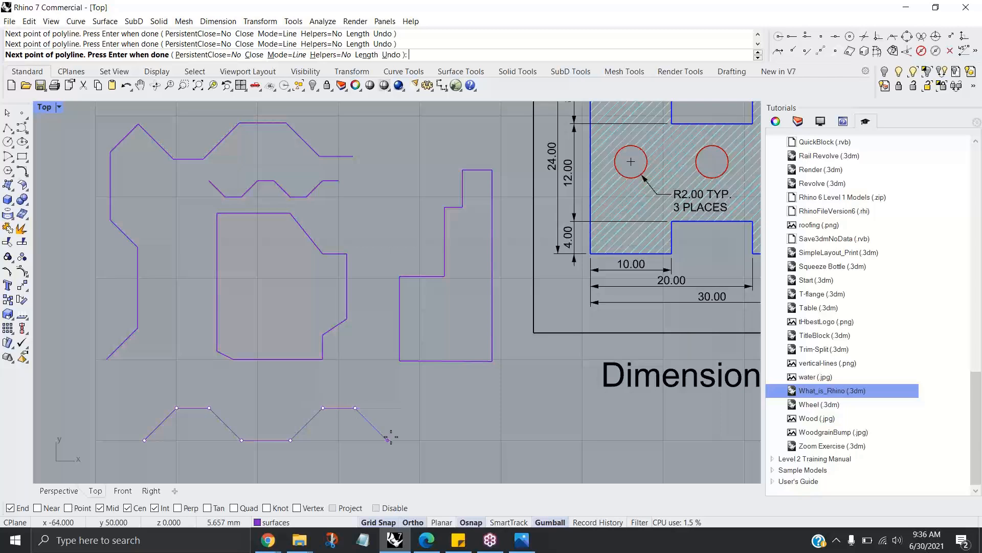
click(433, 440)
key(Return)
scroll(403, 439, up, 3)
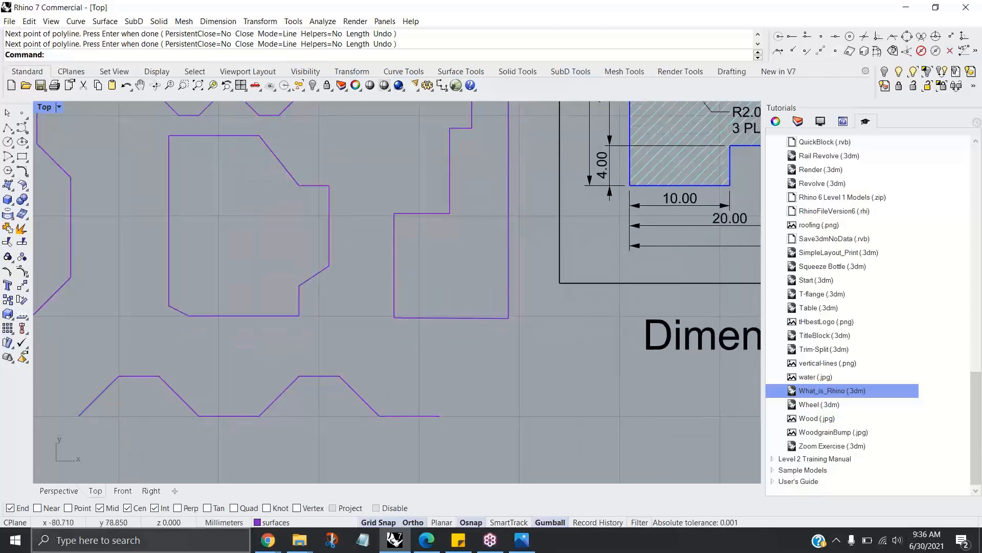
Step: Set the Ortho angle to 15 degrees
right_click(413, 522)
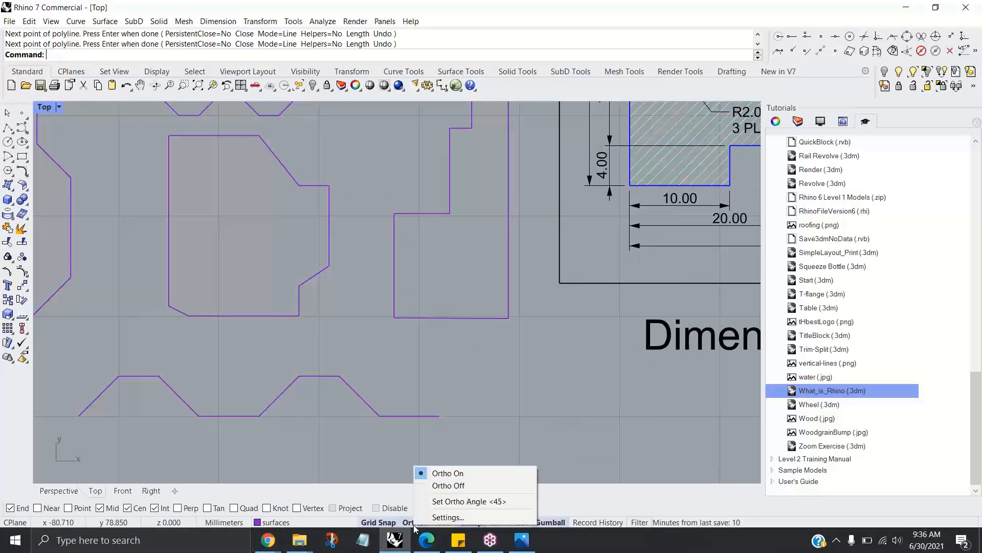
click(447, 502)
text(15)
key(Return)
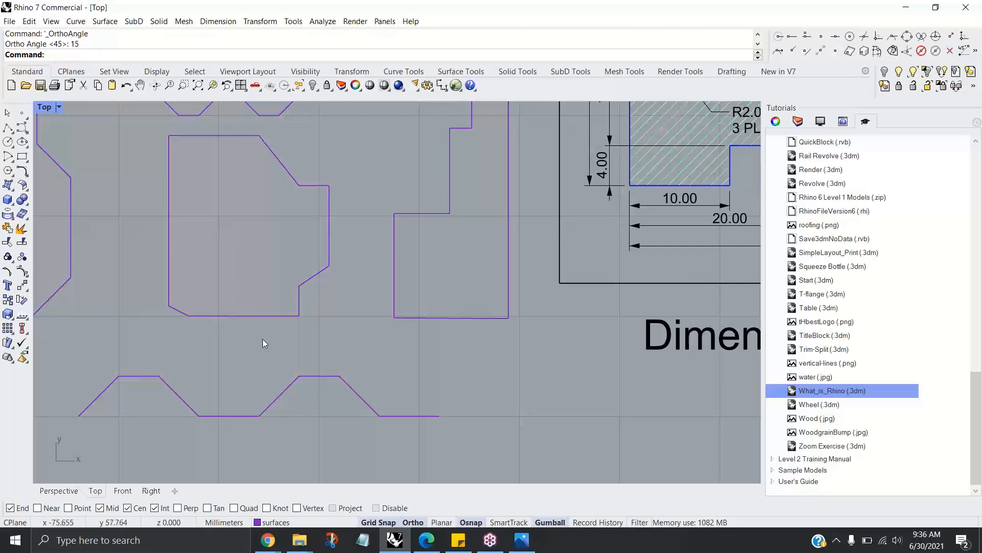
right_drag(227, 313, 329, 312)
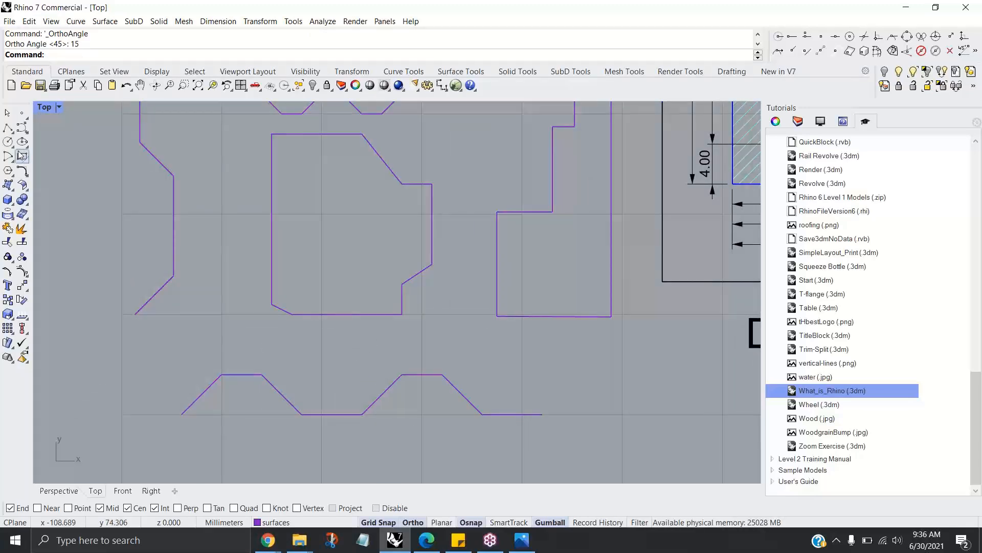
click(7, 127)
click(182, 354)
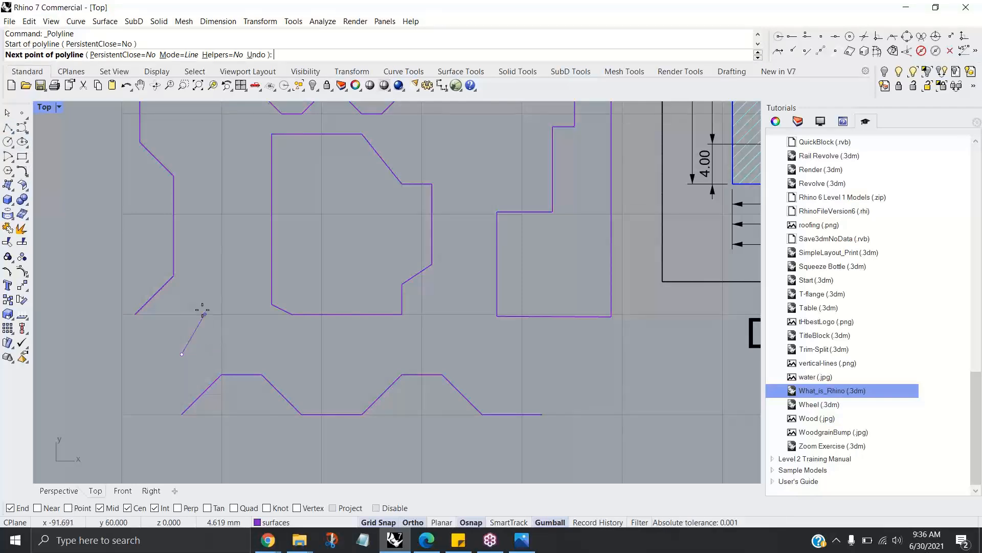
key(Escape)
right_click(412, 521)
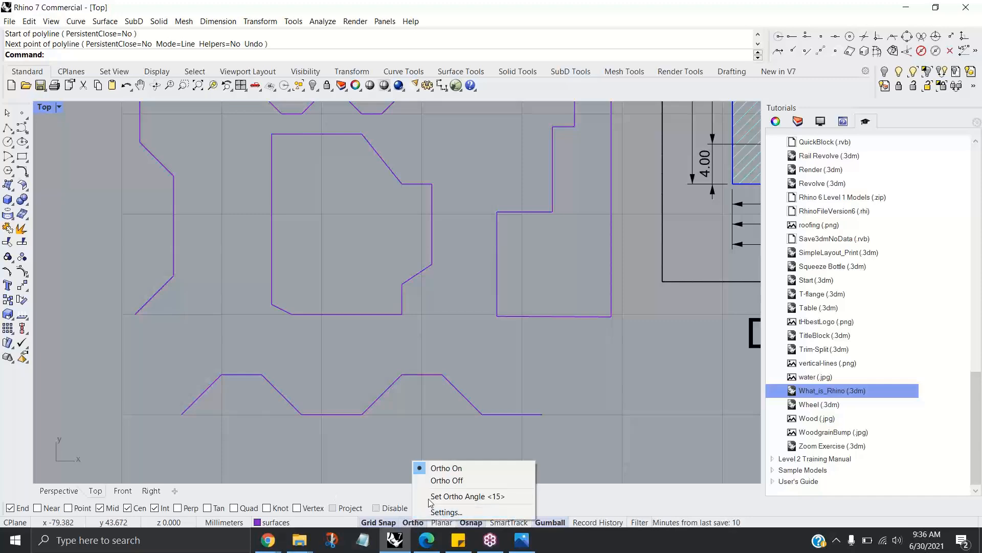
click(451, 496)
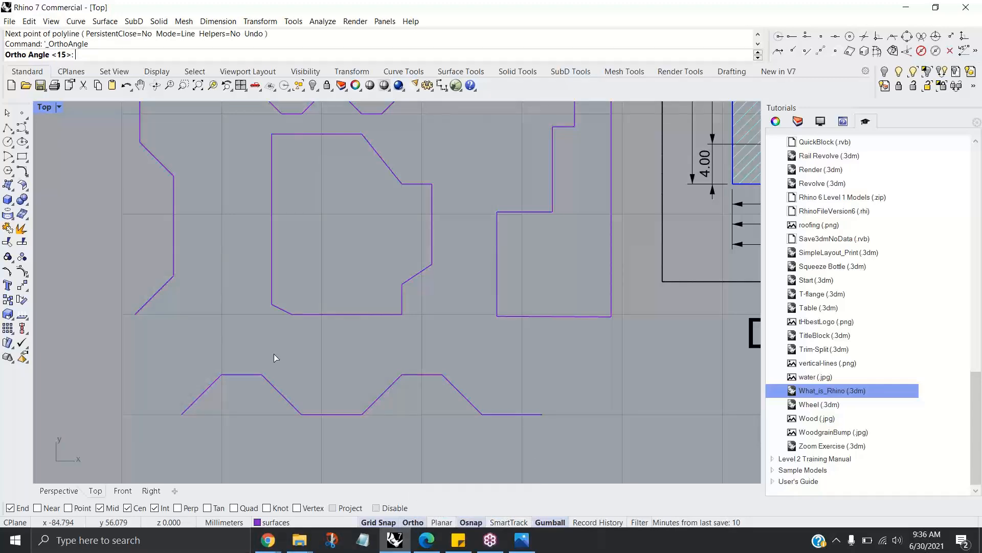
key(Return)
Step: Turn off Grid Snap while trying out a polyline segment at 15-degree Ortho increments below the trapezoidal zigzag, leaving the polyline undrawn
scroll(219, 332, down, 4)
right_drag(278, 343, 211, 287)
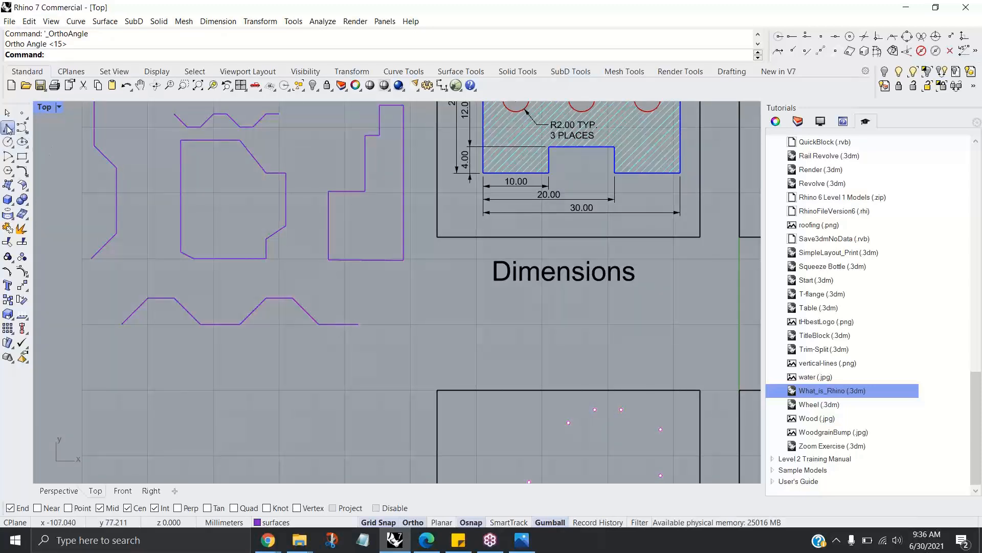
click(8, 128)
click(211, 423)
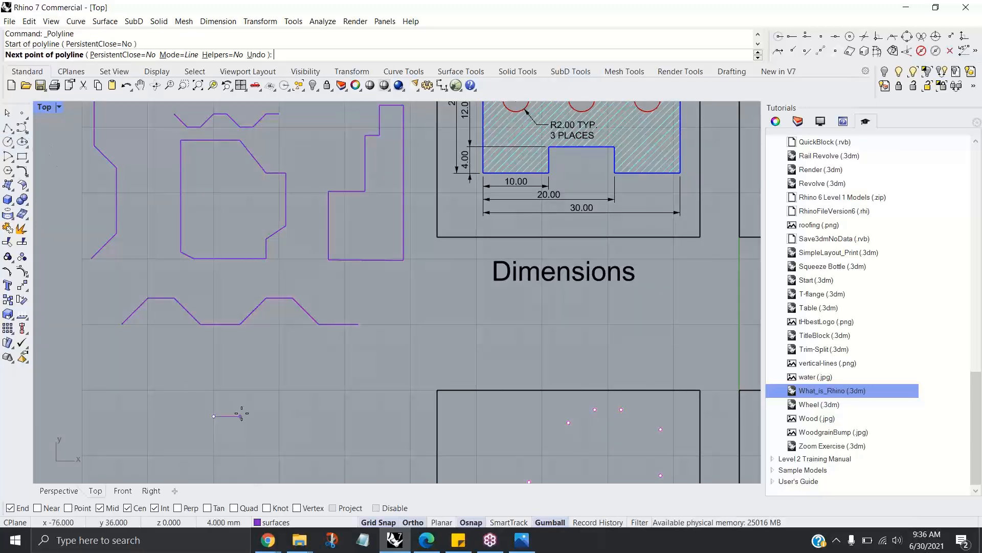
scroll(241, 409, up, 2)
click(379, 522)
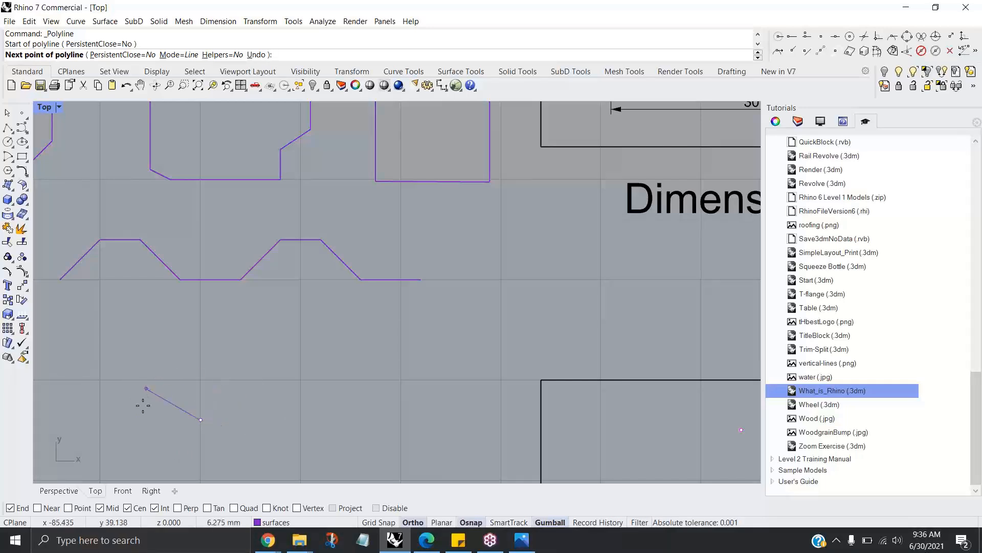
scroll(250, 420, up, 2)
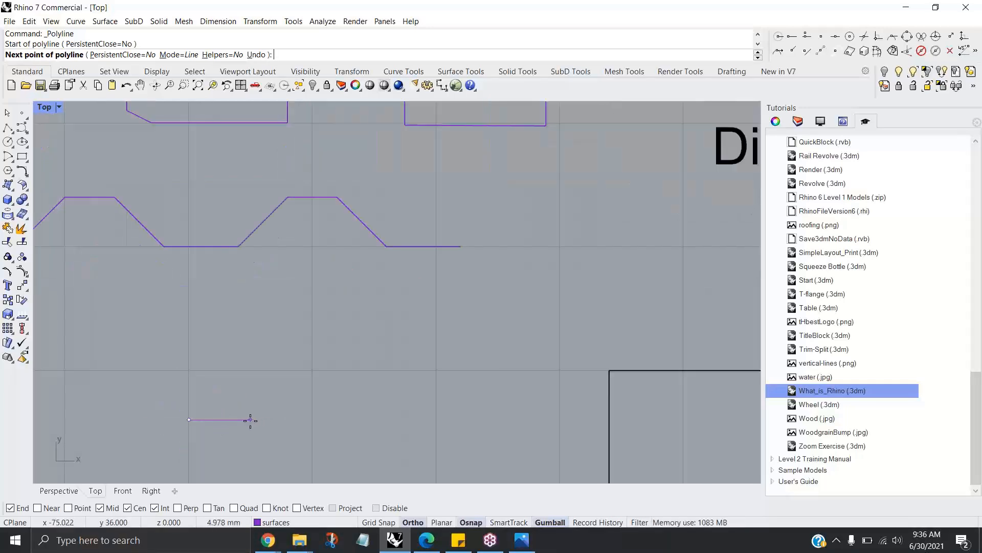
scroll(252, 423, down, 3)
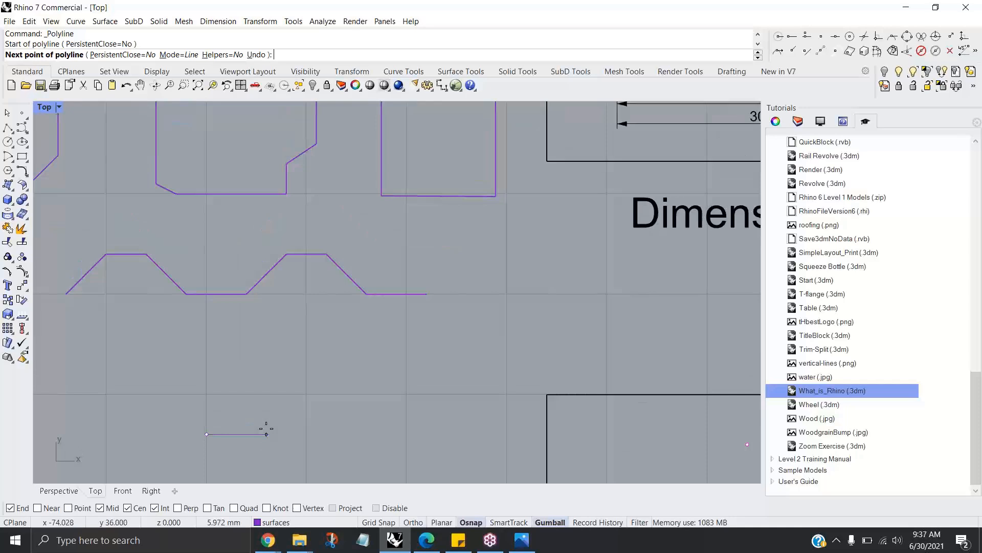
key(Escape)
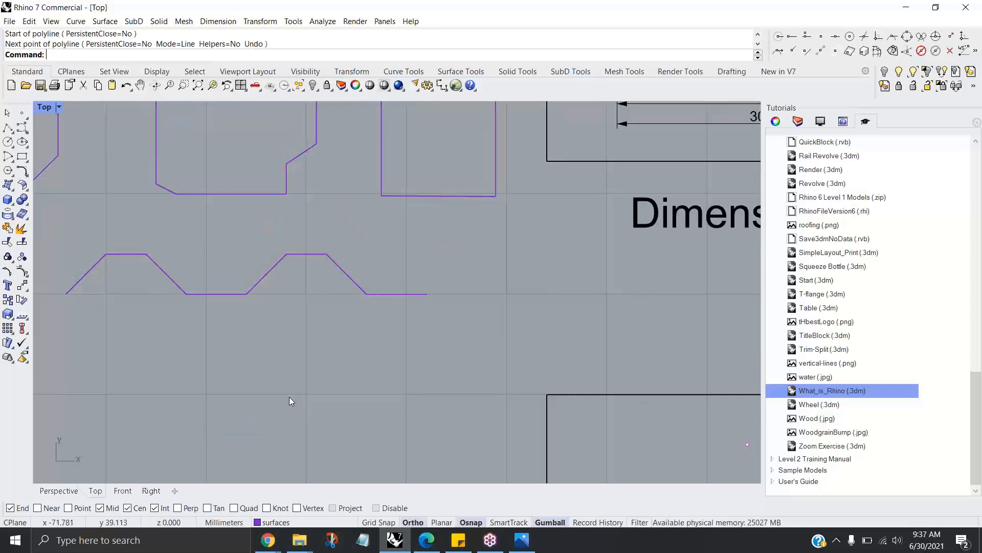
Step: Enable the Distance and Relative point and angle cursor tooltips in the Modeling Aids options
click(427, 85)
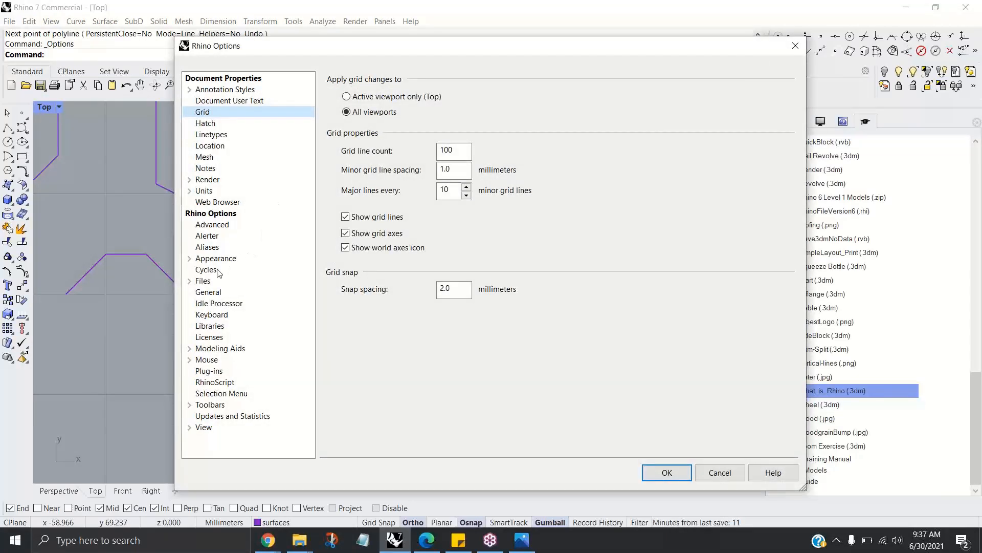
click(191, 350)
click(236, 384)
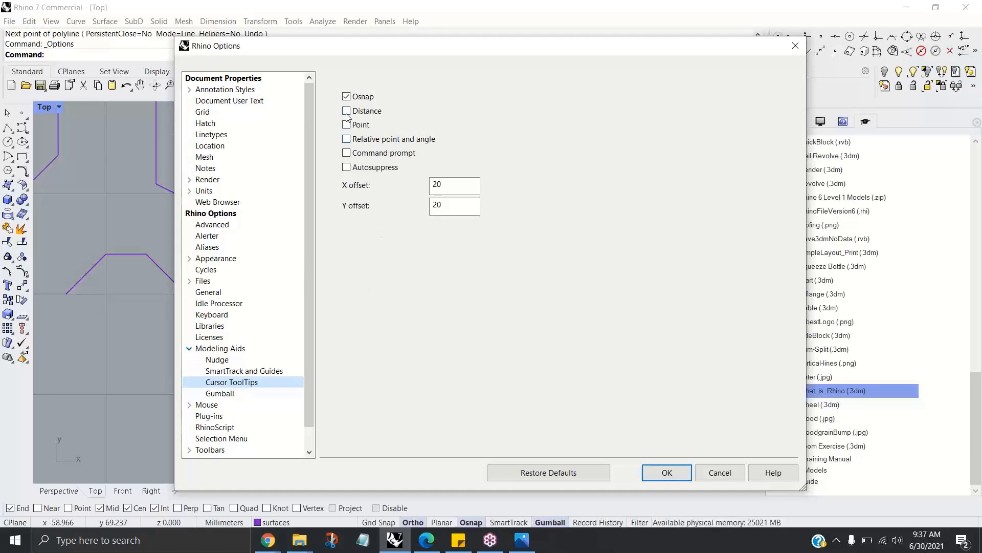
click(346, 140)
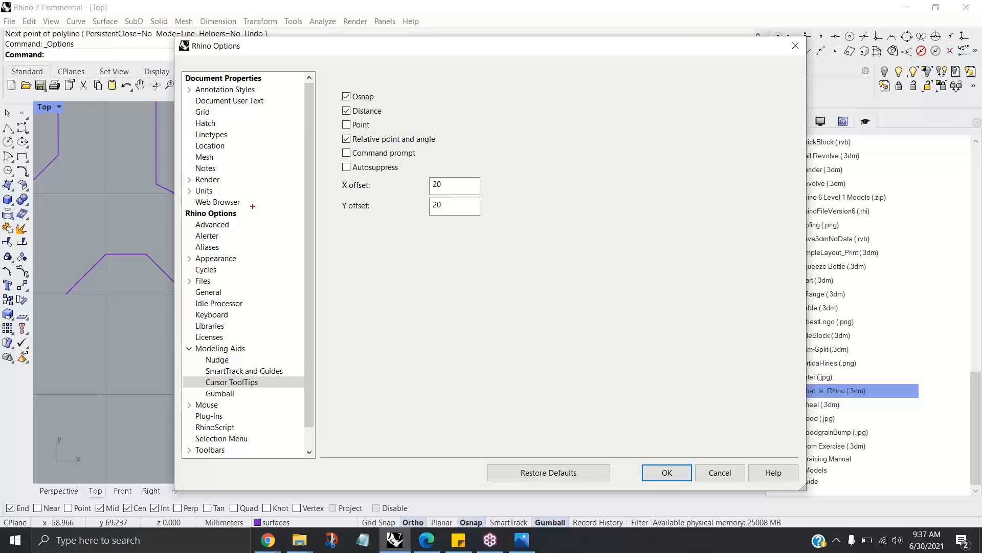
mouse_move(286, 208)
mouse_down()
mouse_move(299, 206)
mouse_move(274, 148)
mouse_up()
drag(275, 215, 275, 271)
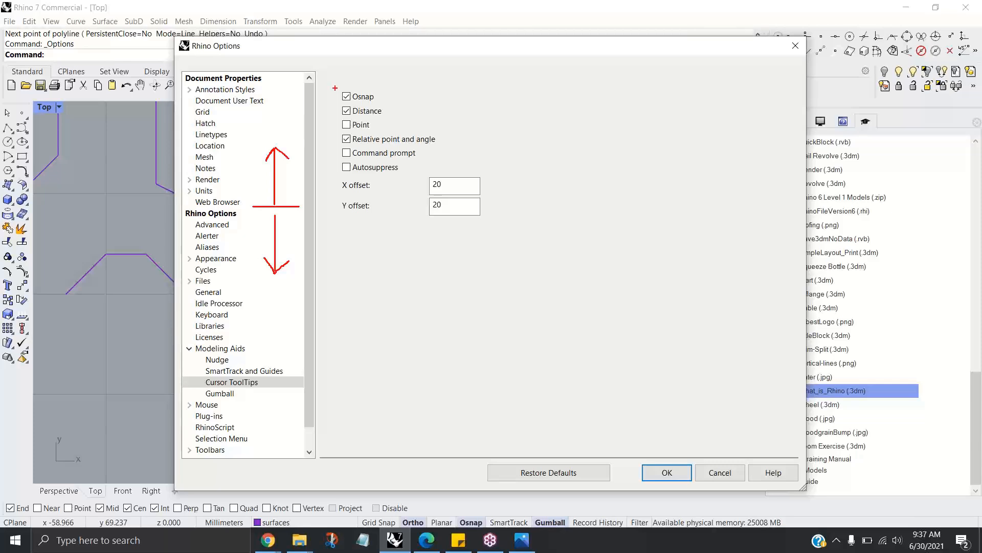
drag(333, 83, 359, 150)
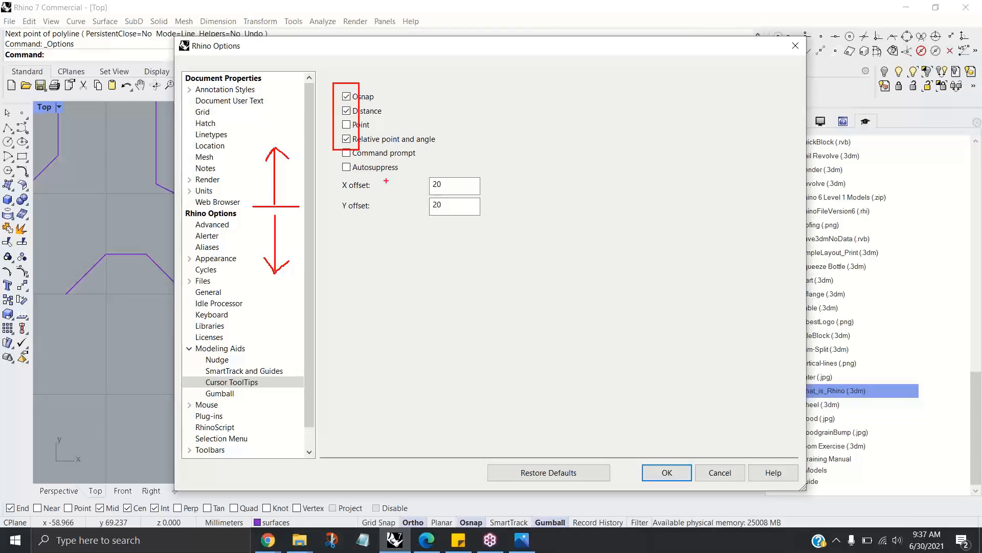
mouse_move(392, 112)
mouse_down()
mouse_move(433, 117)
mouse_move(474, 145)
mouse_up()
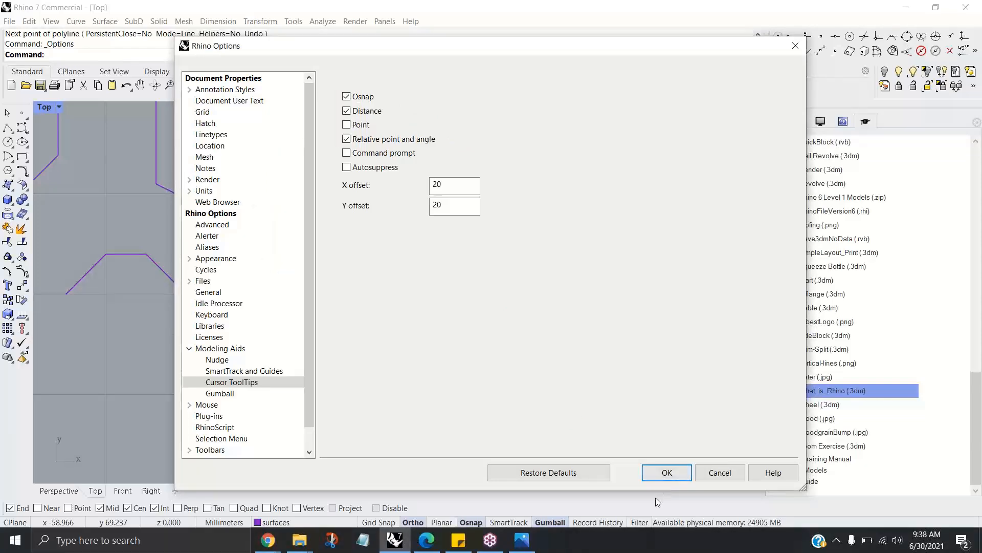
click(667, 472)
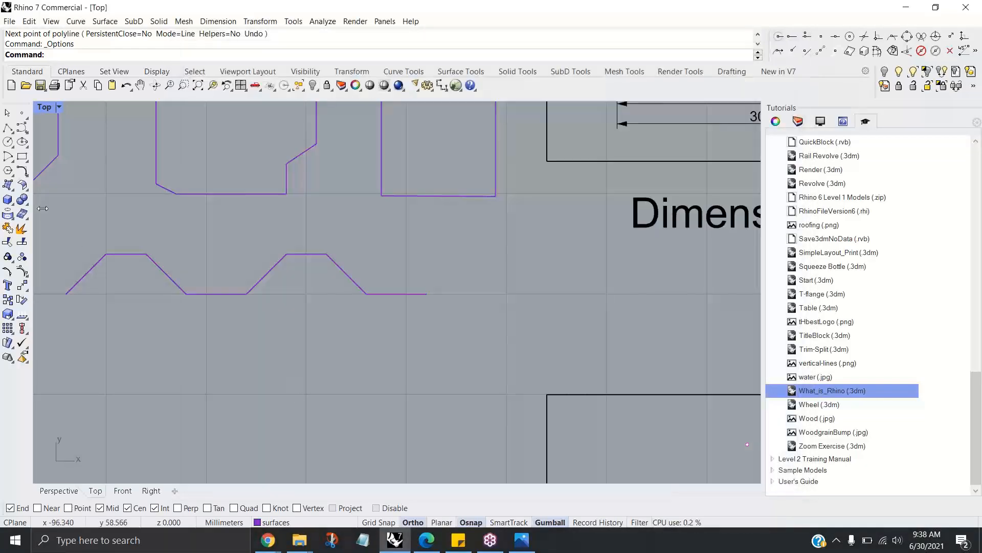
Step: Start a polyline below the trapezoidal zigzag with a 10 mm segment rising at 60 degrees and a 10 mm horizontal segment to the right
click(7, 128)
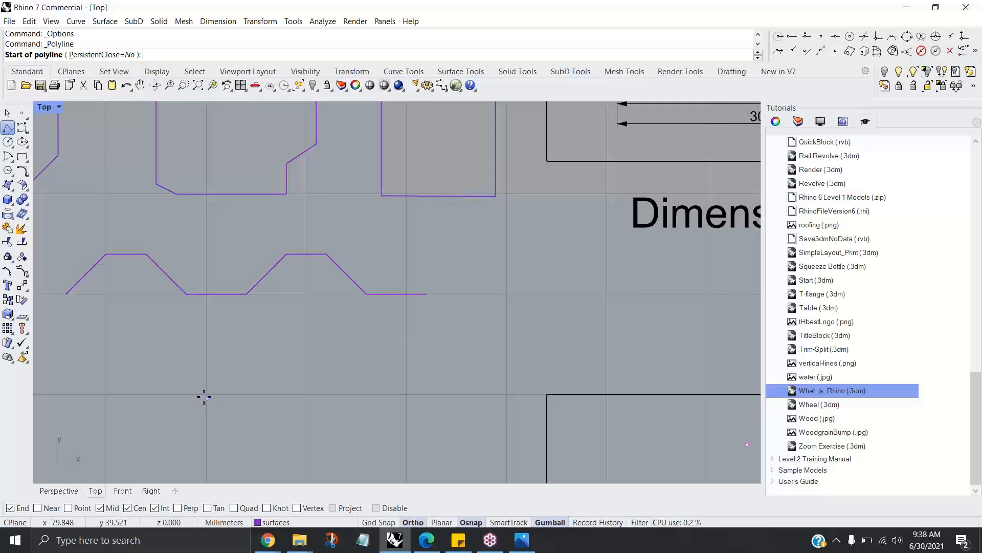
click(225, 423)
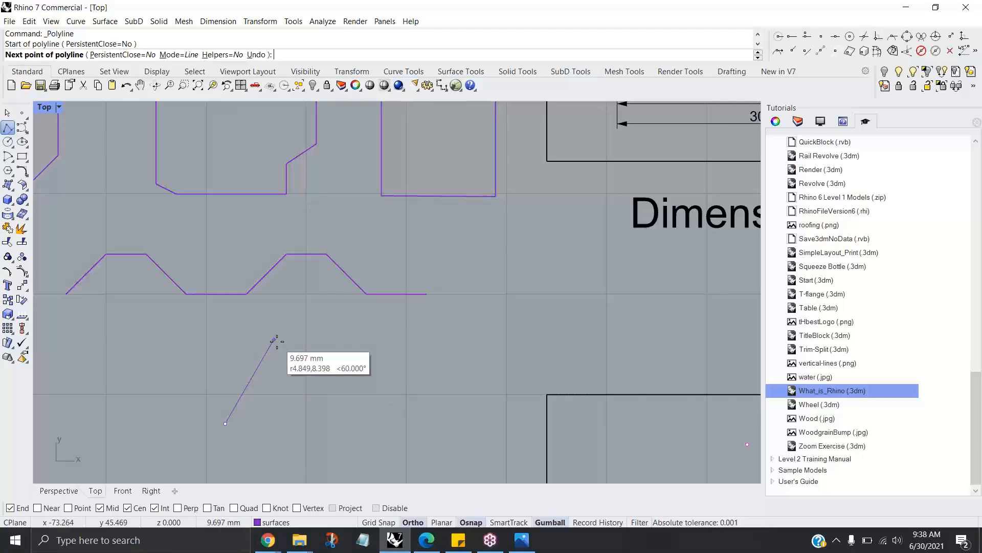
text(10)
key(Return)
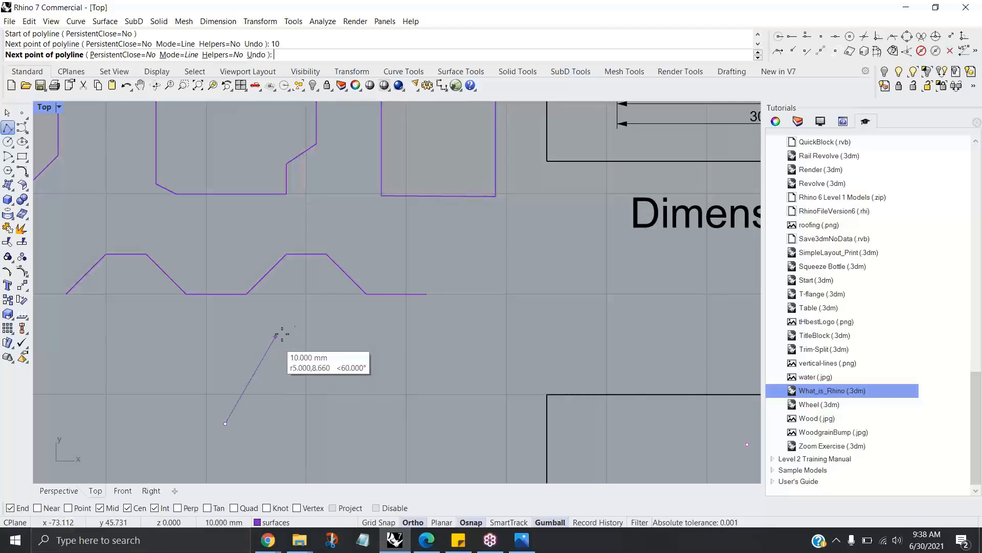
click(293, 320)
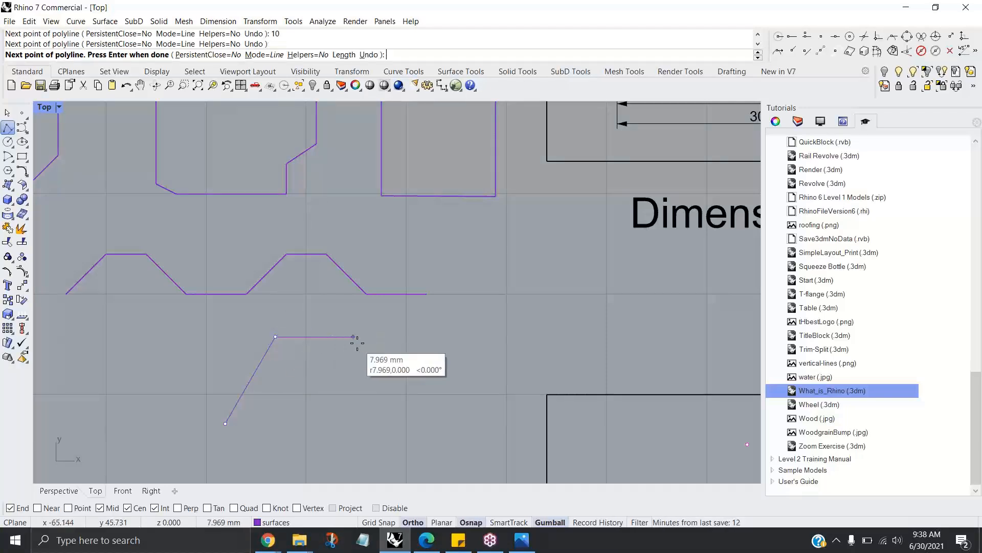
text(10)
key(Return)
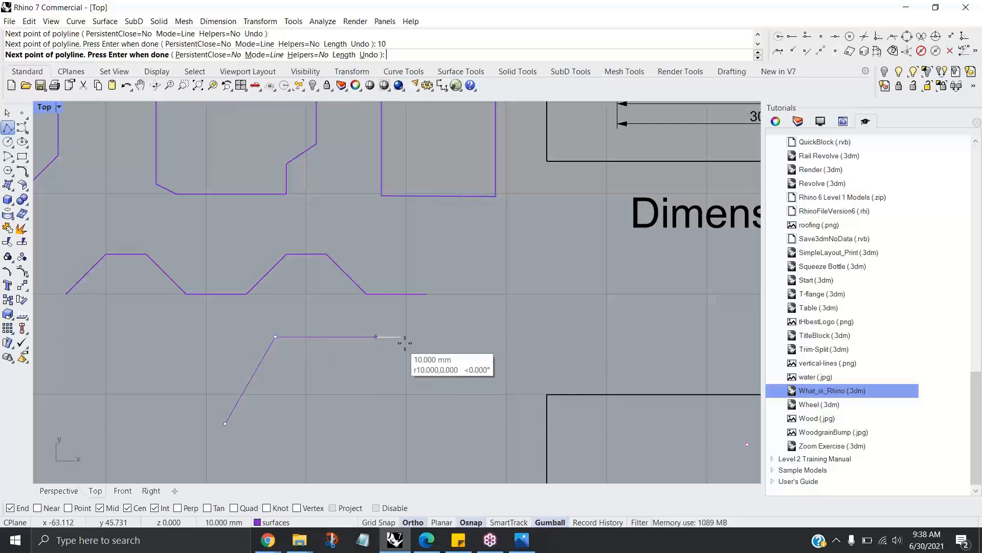
click(420, 344)
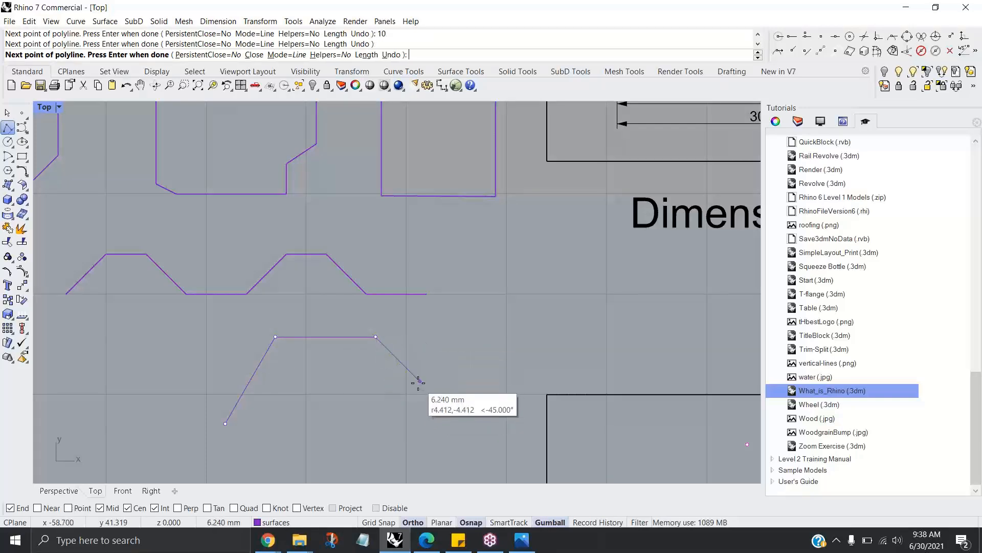
Step: Continue the polyline with a slanted notch of three 5 mm segments: down at -120 degrees, horizontally right, and up at 60 degrees
text(5)
key(Return)
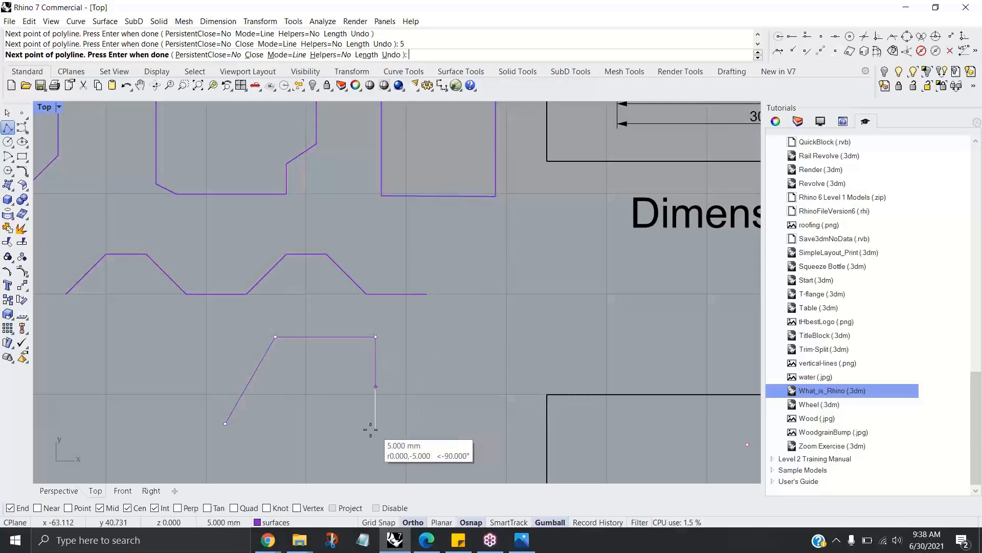
click(325, 423)
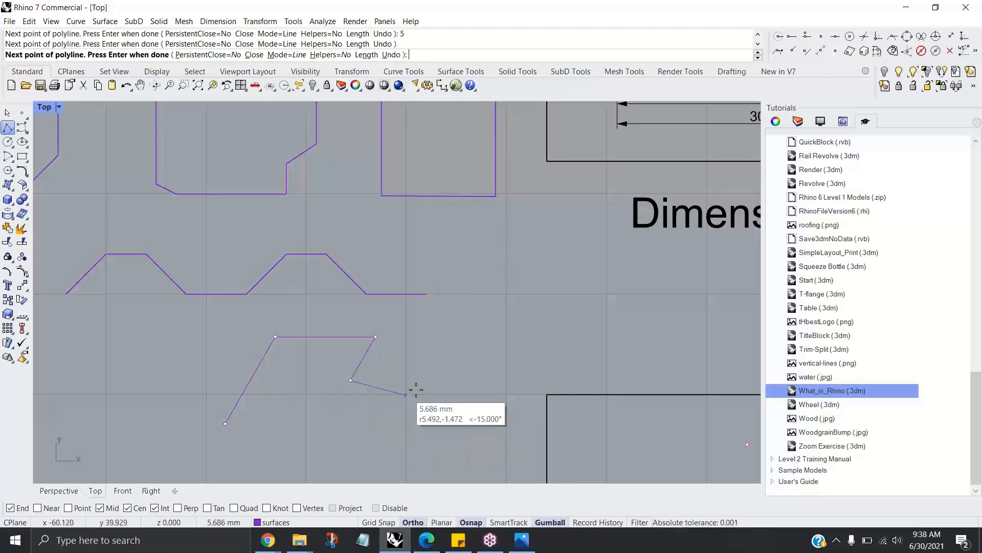
click(429, 379)
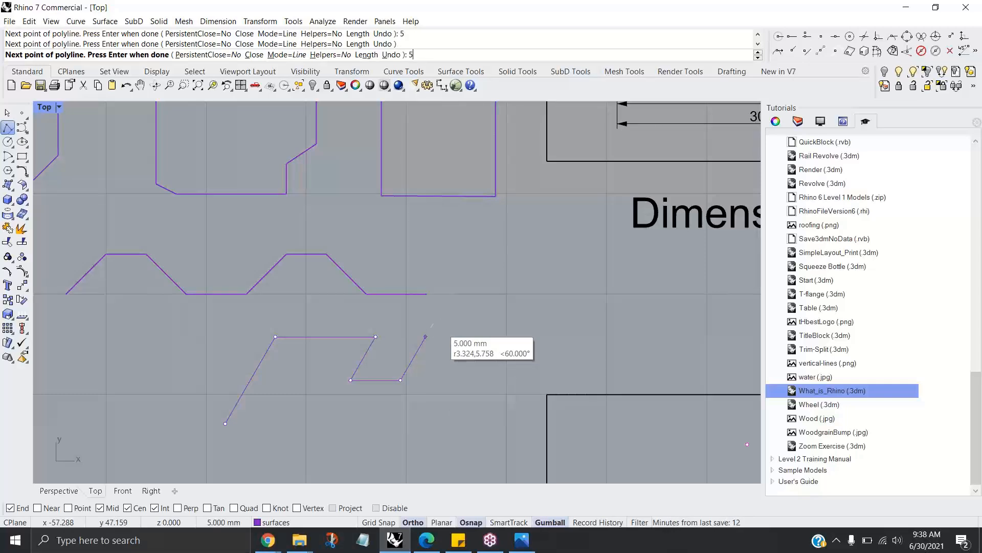
click(426, 336)
Step: Add a 10 mm horizontal segment and a 10 mm segment down at -120 degrees, and close the polyline
text(10)
key(Return)
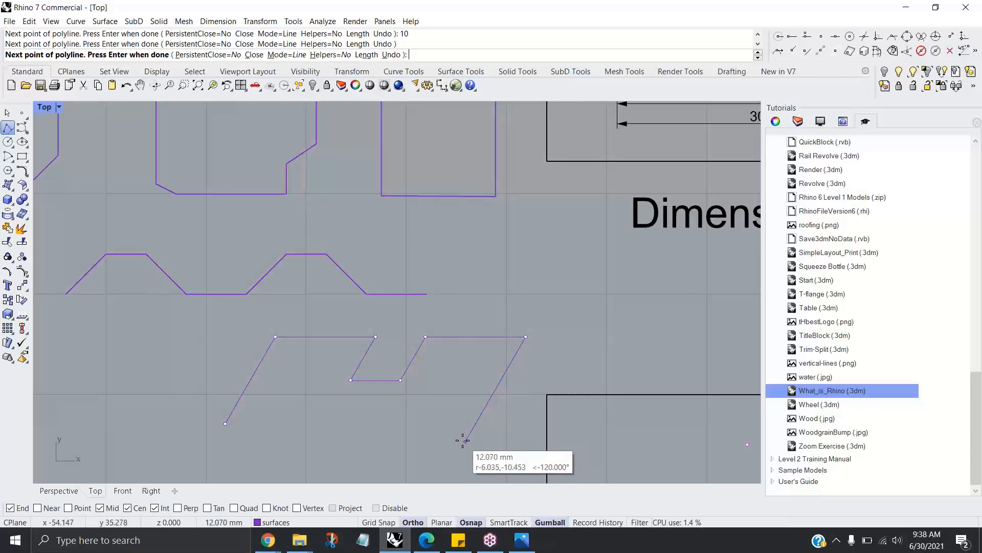
text(10)
key(Return)
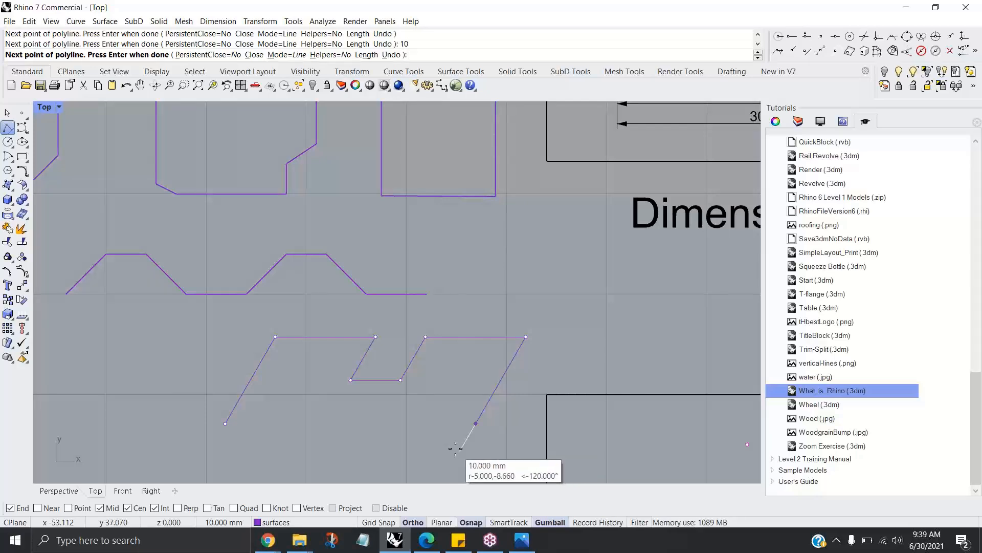
text(5)
key(Return)
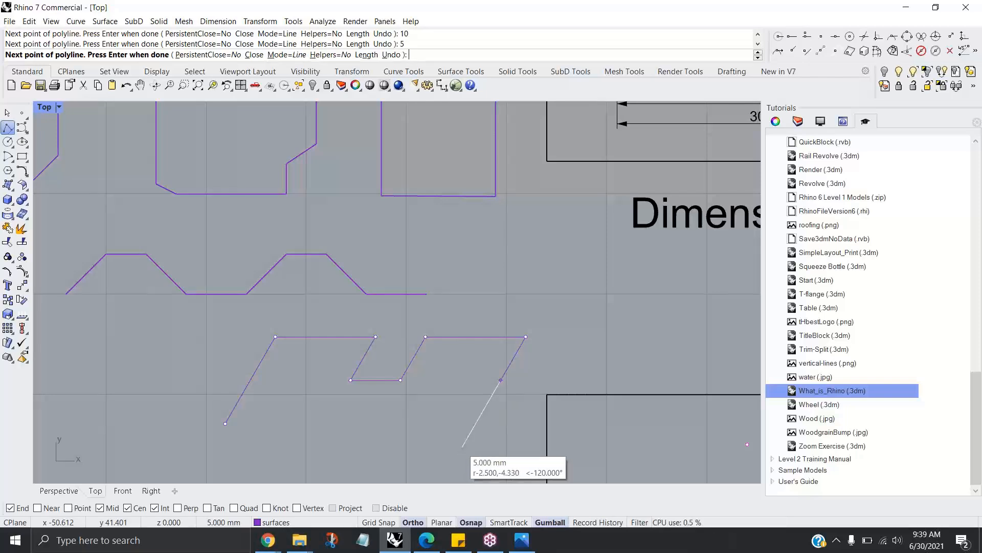
key(BackSpace)
click(476, 423)
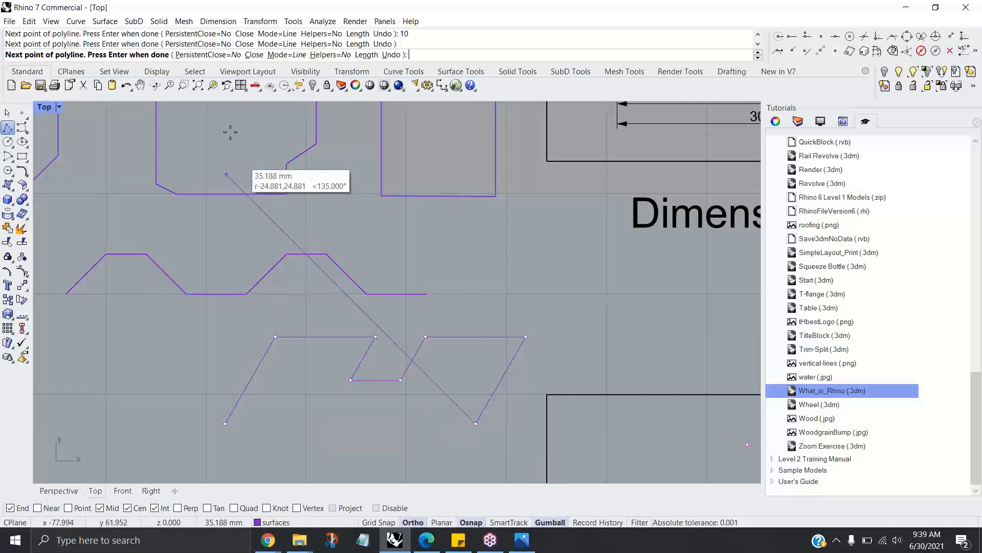
click(253, 55)
scroll(315, 318, down, 3)
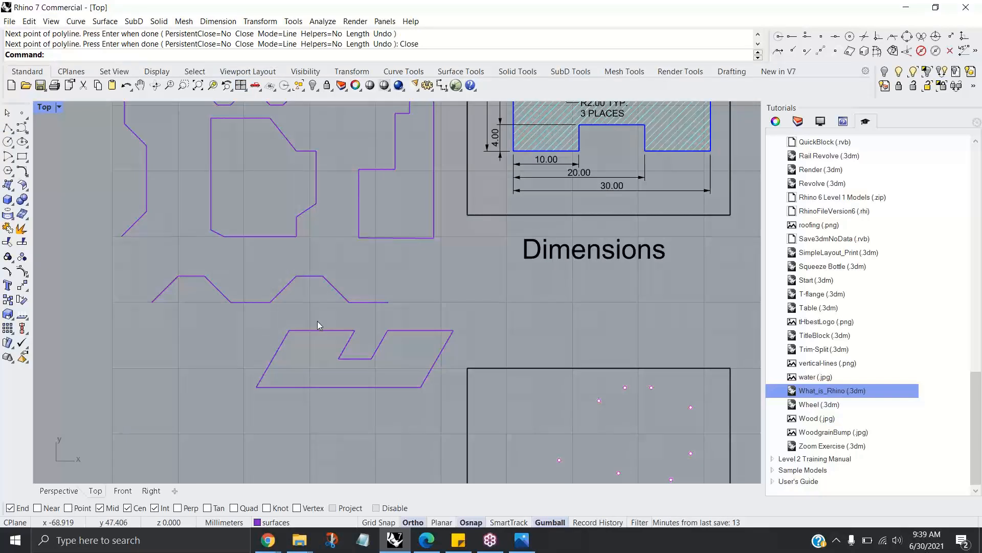
Step: Examine the finished notched parallelogram and the other polylines beside the Dimensions, Points and Curves frames
scroll(254, 361, up, 2)
right_drag(277, 345, 303, 244)
right_drag(267, 316, 263, 285)
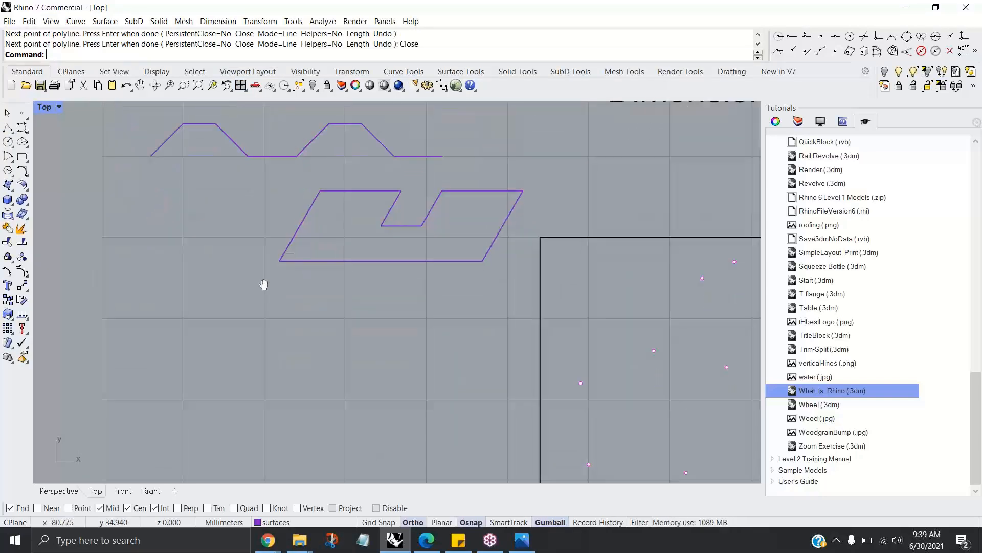
scroll(302, 222, down, 3)
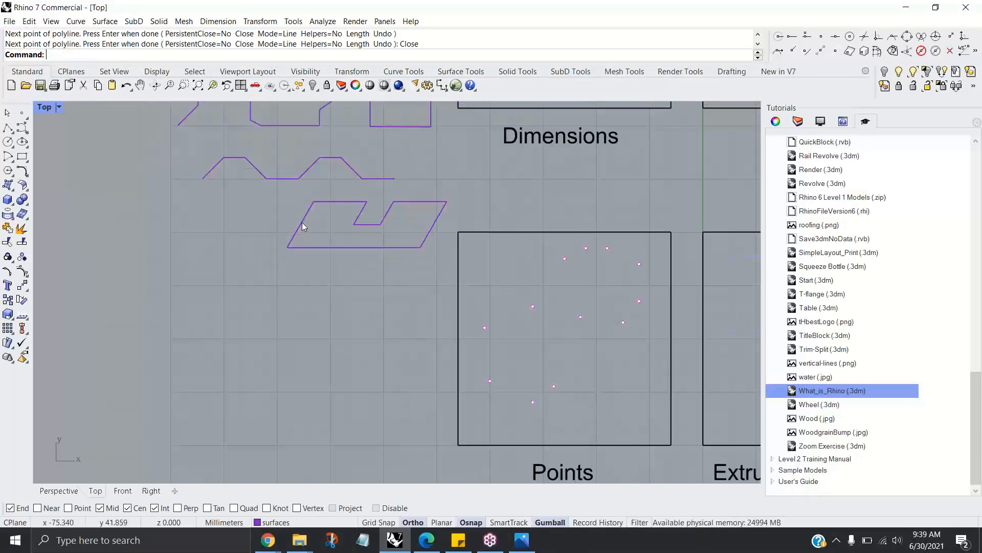
scroll(303, 224, down, 2)
right_drag(445, 236, 307, 346)
scroll(222, 261, up, 2)
right_drag(227, 268, 299, 304)
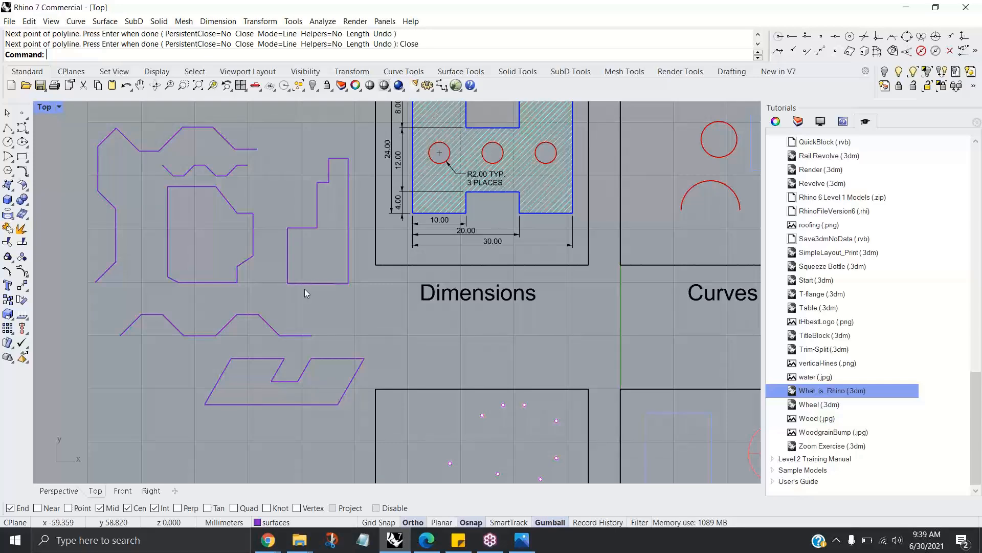
scroll(409, 356, down, 2)
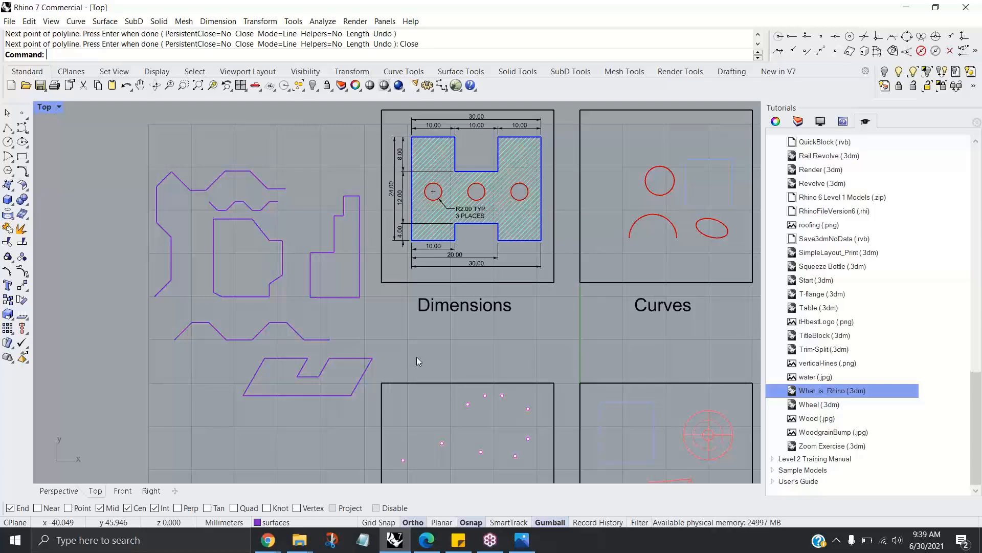
scroll(472, 355, down, 3)
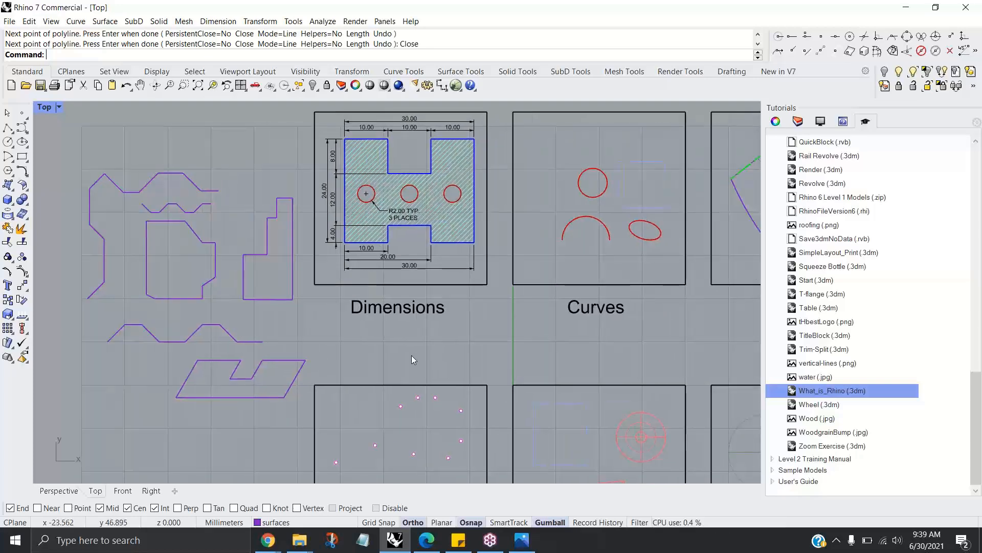
scroll(412, 354, up, 1)
scroll(128, 153, up, 1)
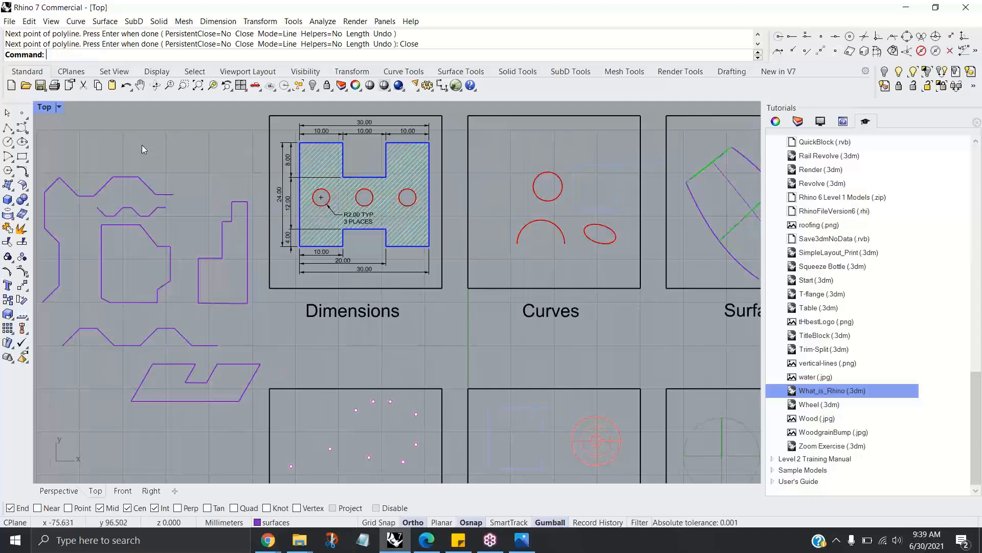
Step: Start opening another file and cancel at the prompt to save changes
click(26, 86)
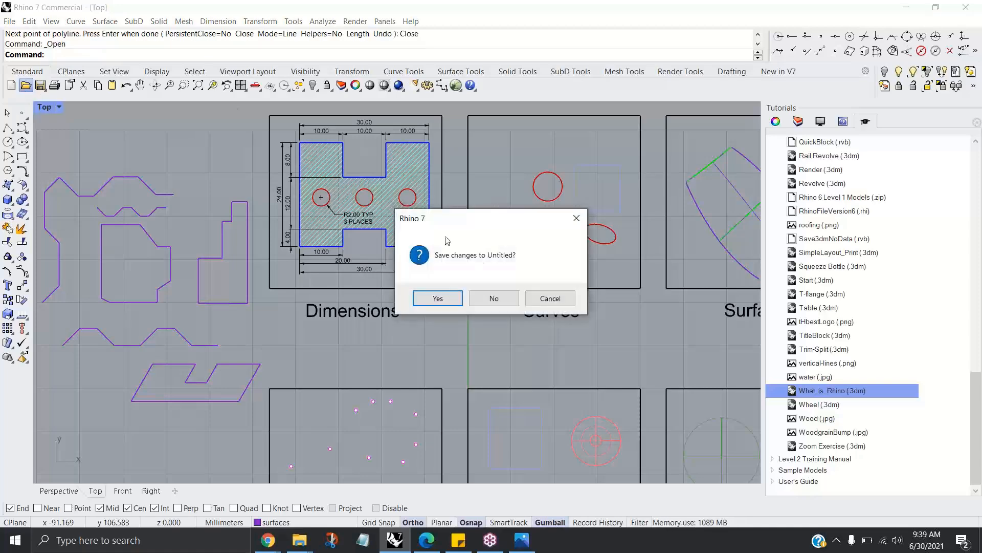
click(546, 302)
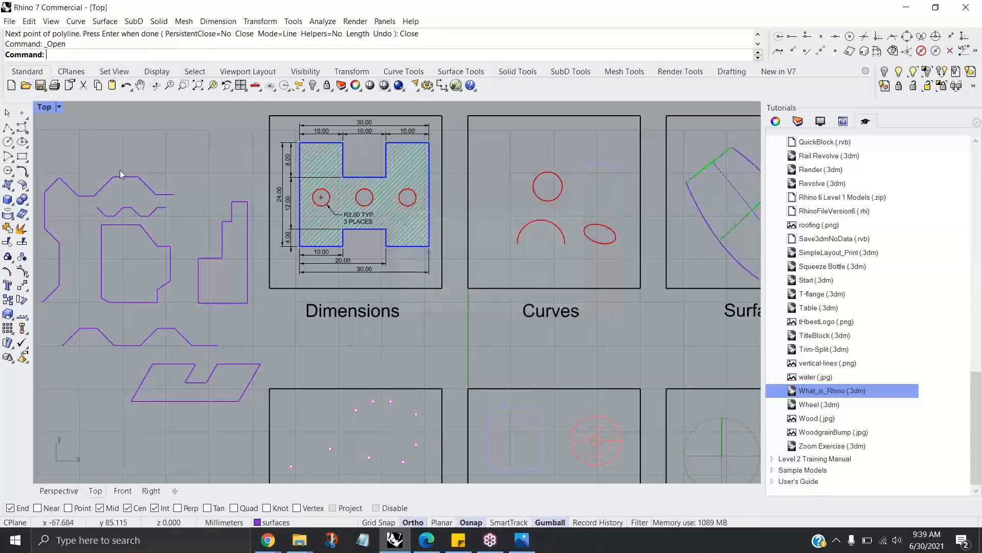
Step: Switch to a maximized Perspective view, show the layer list and make points the current layer
double_click(45, 108)
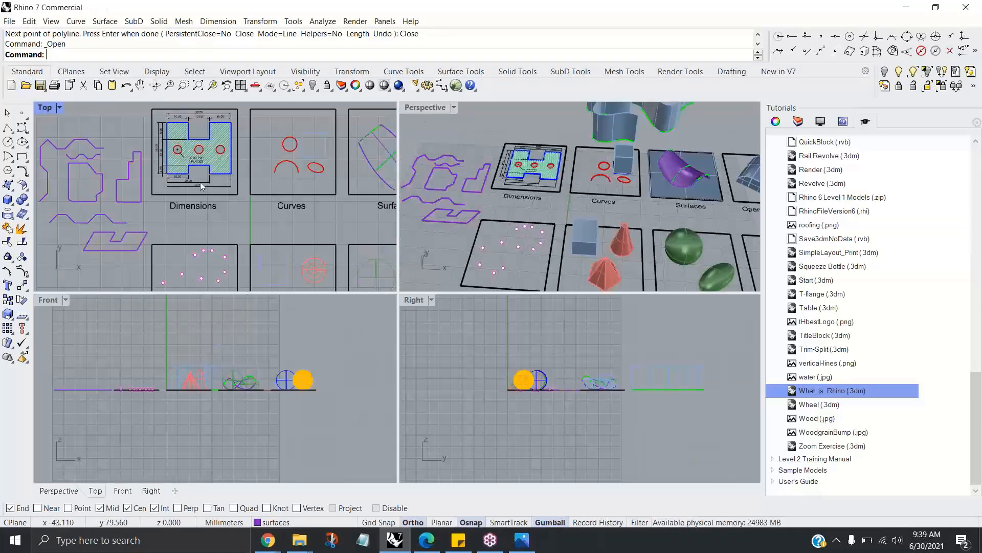
double_click(427, 108)
scroll(326, 312, up, 5)
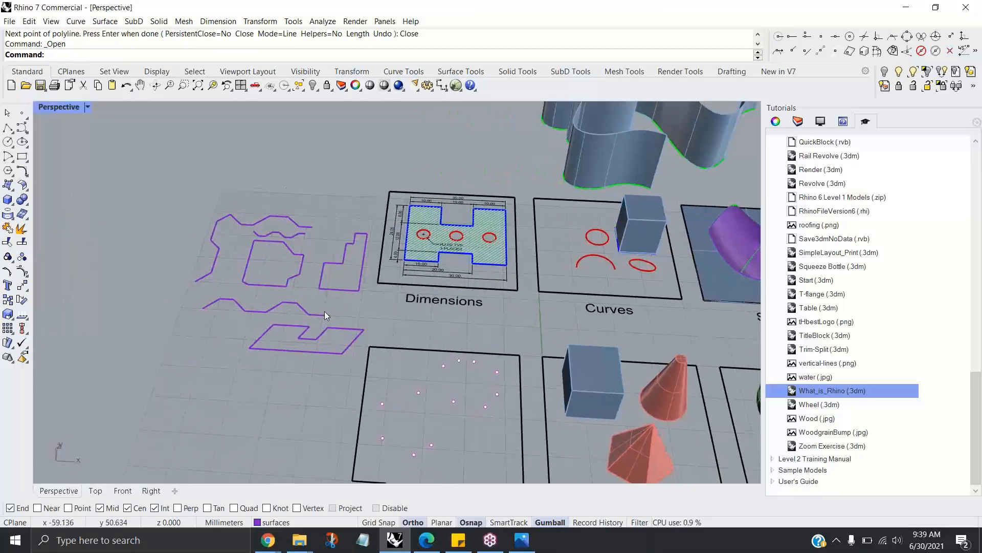
click(799, 122)
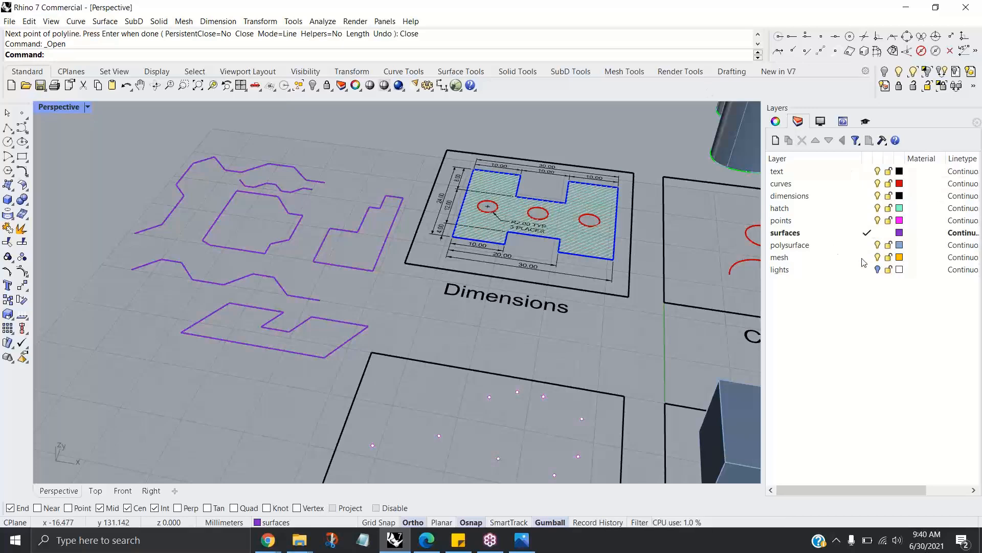
click(841, 246)
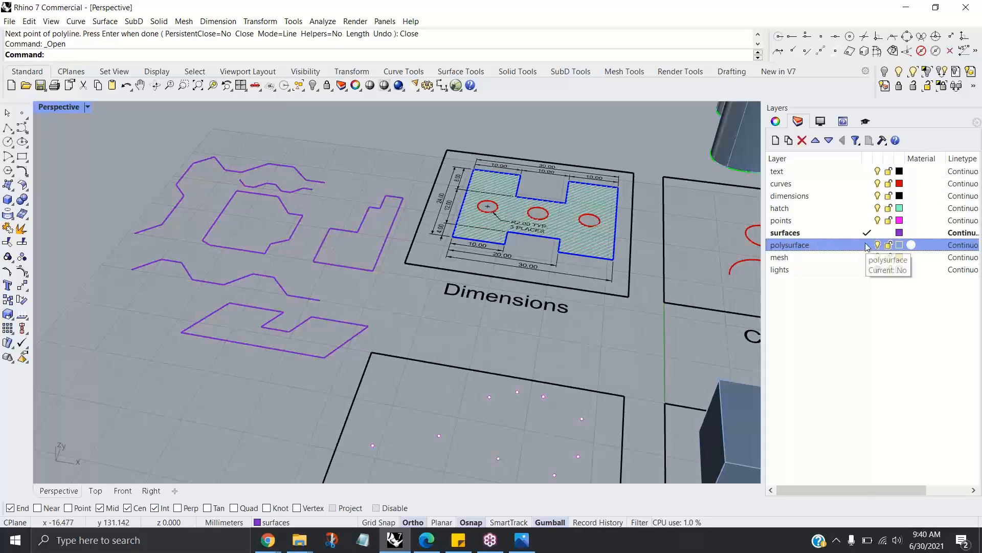
click(867, 220)
Step: Create a planar surface from the closed irregular polyline located between the open zigzag polylines and the stepped profile
scroll(310, 269, up, 5)
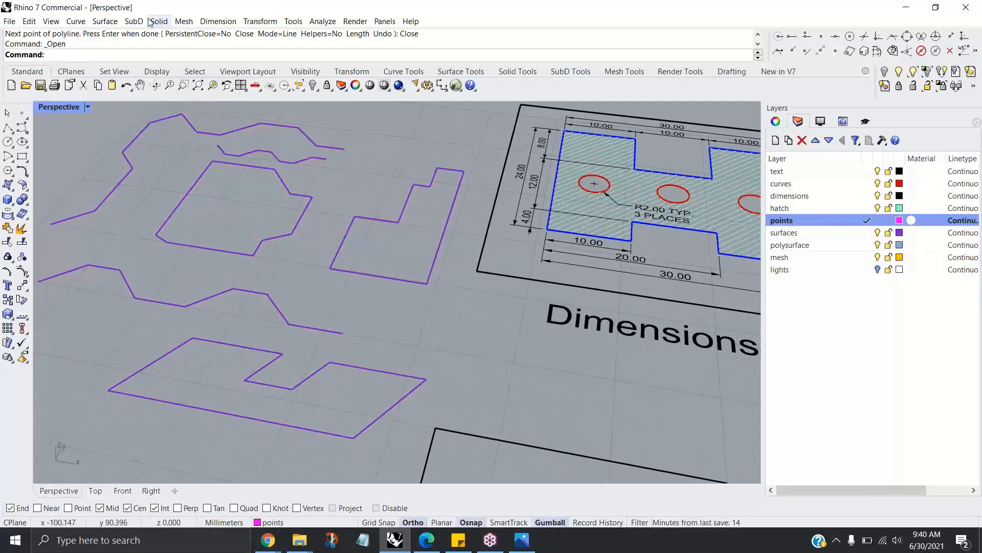
click(163, 24)
mouse_move(105, 21)
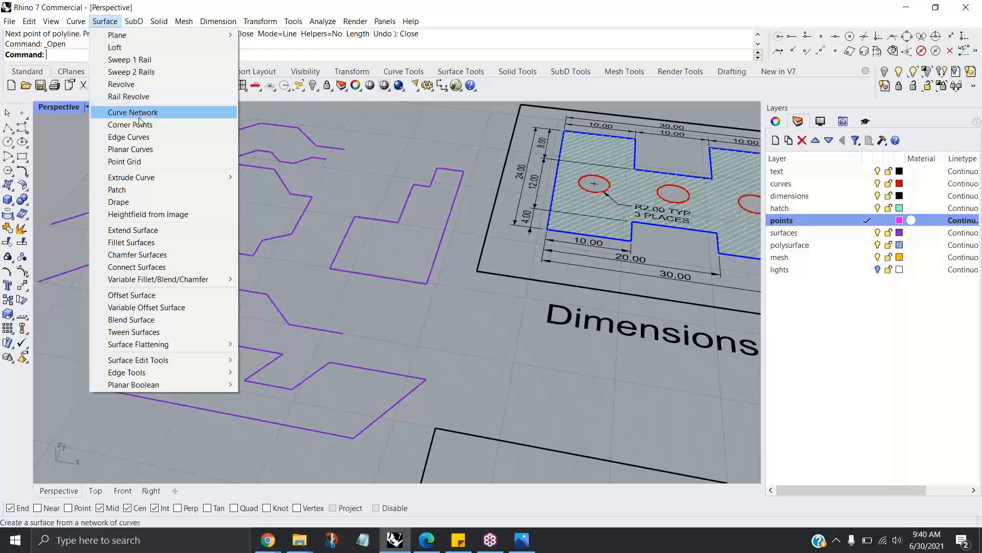
click(139, 149)
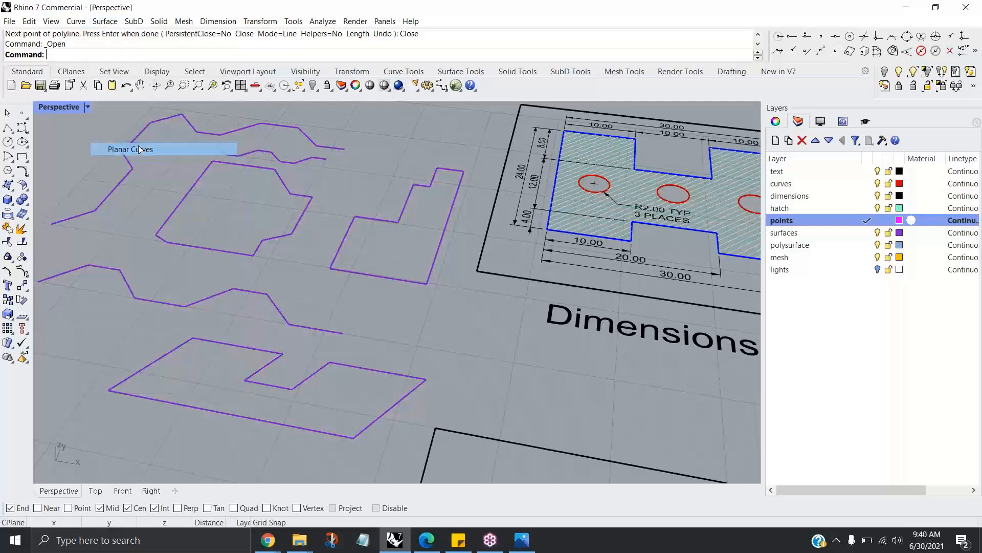
click(250, 165)
key(Return)
mouse_move(250, 170)
right_down()
mouse_move(257, 198)
mouse_move(248, 197)
mouse_move(296, 203)
right_up()
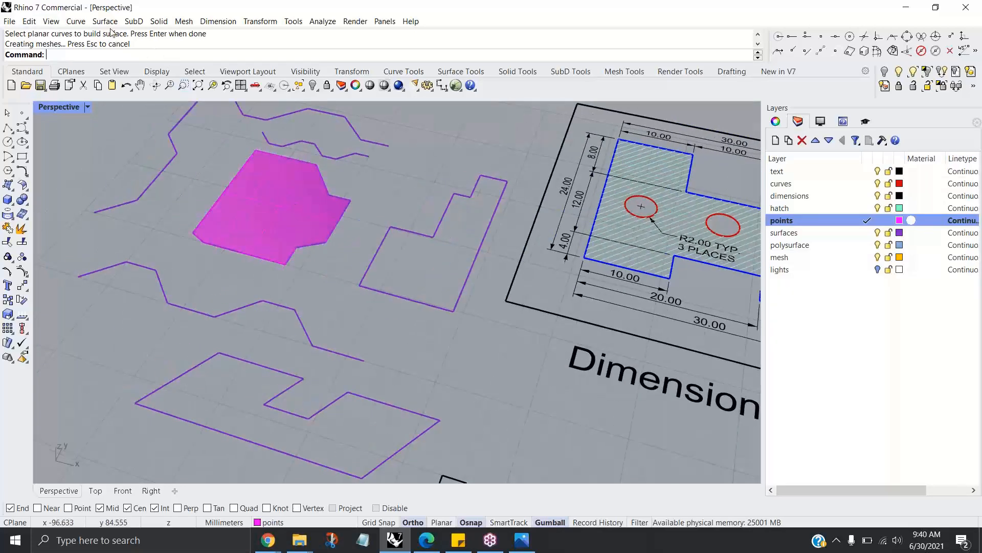
Step: Extrude the closed stepped polyline beside the Dimensions frame upward into a solid about 5.7 mm high
click(159, 21)
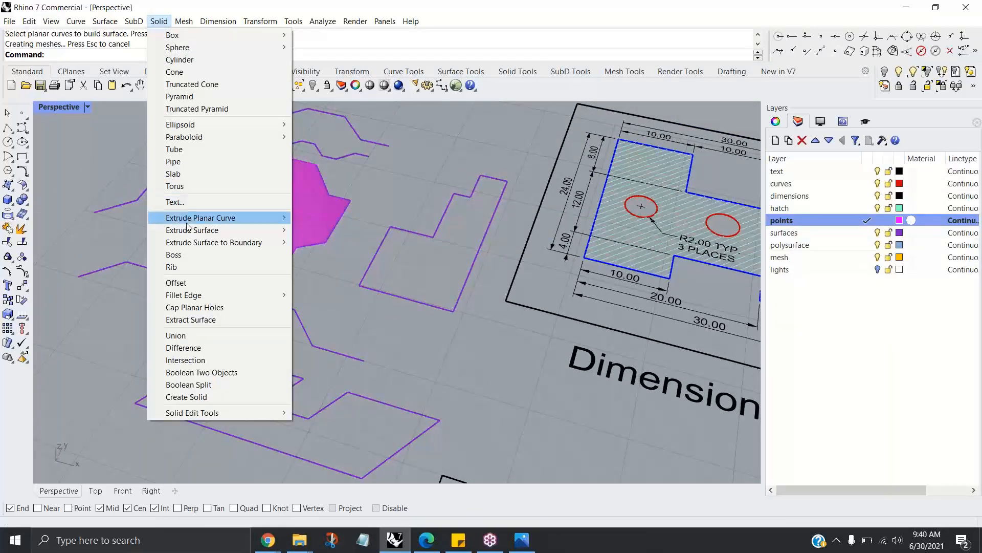
mouse_move(197, 220)
click(321, 218)
click(382, 292)
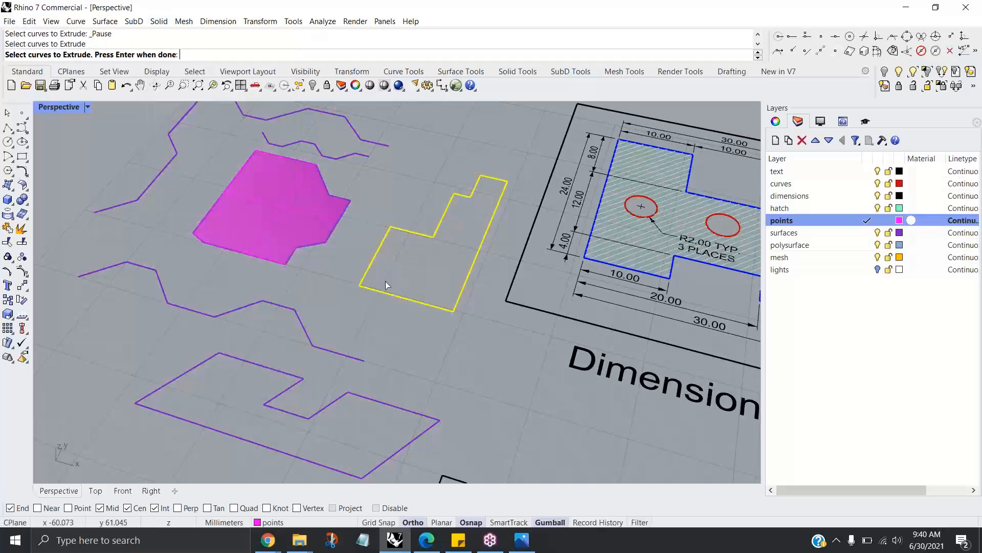
key(Return)
click(407, 192)
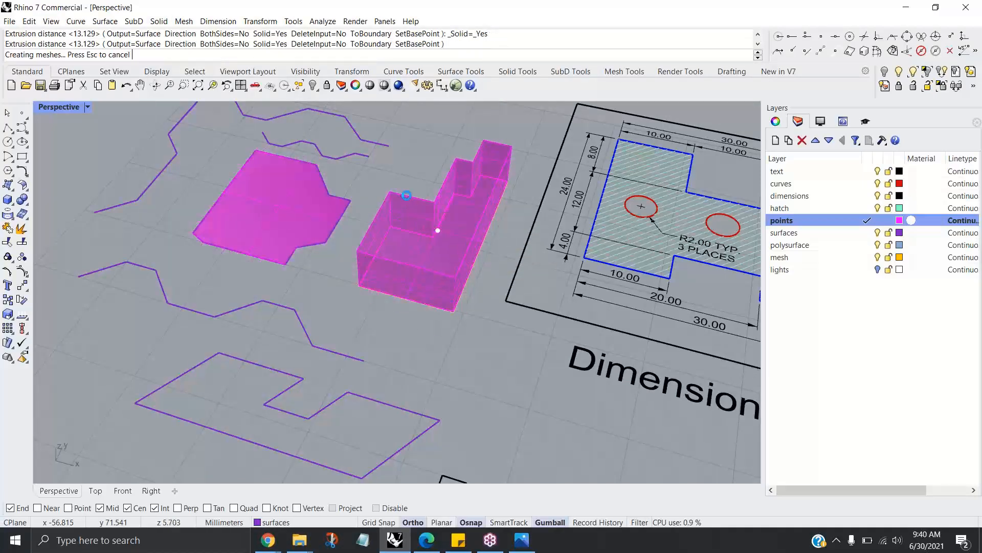
Step: Revolve the notched parallelogram a full circle about a horizontal axis parallel to its long edge, just outside the profile
right_drag(376, 270, 397, 272)
scroll(397, 272, down, 4)
scroll(355, 295, up, 2)
shift+right_drag(377, 307, 394, 225)
click(398, 313)
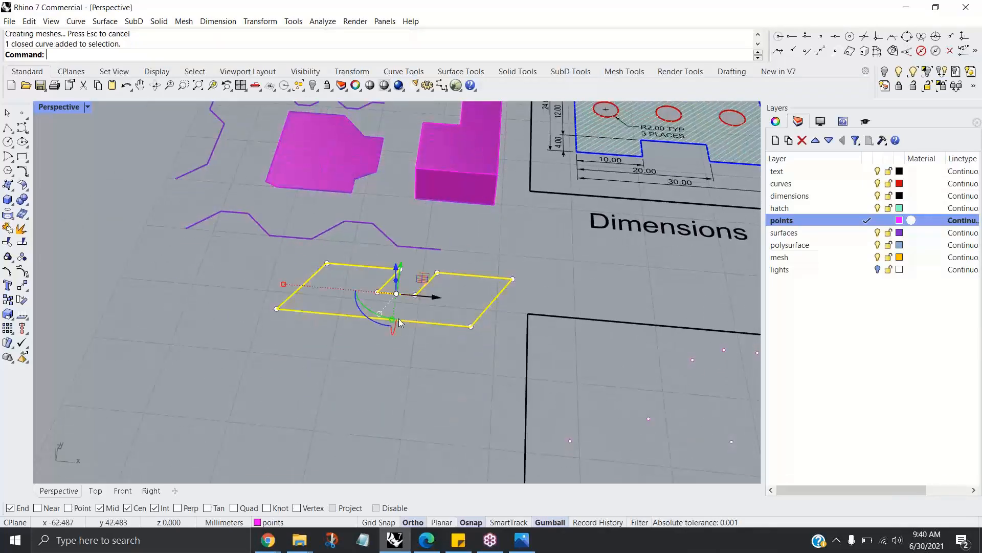
right_drag(401, 319, 398, 326)
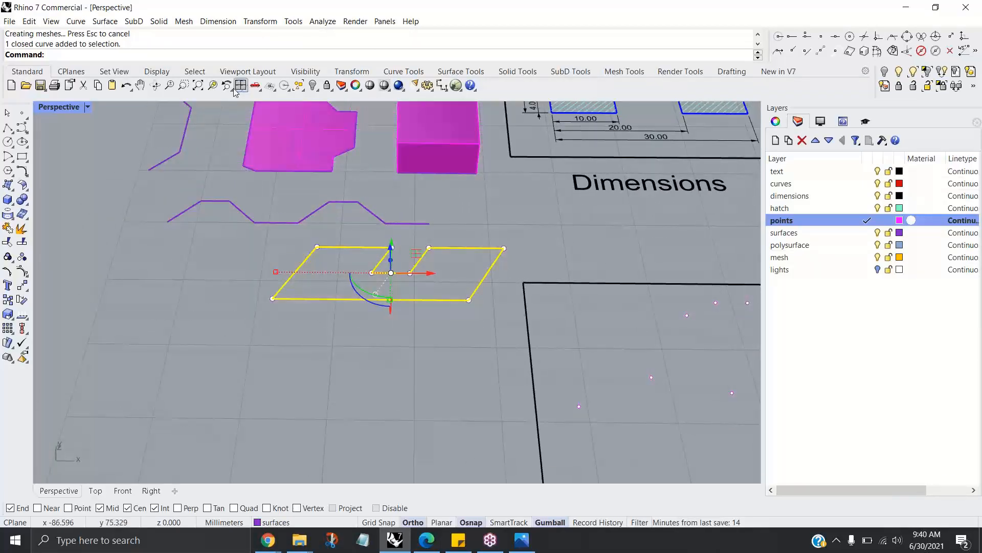
click(105, 22)
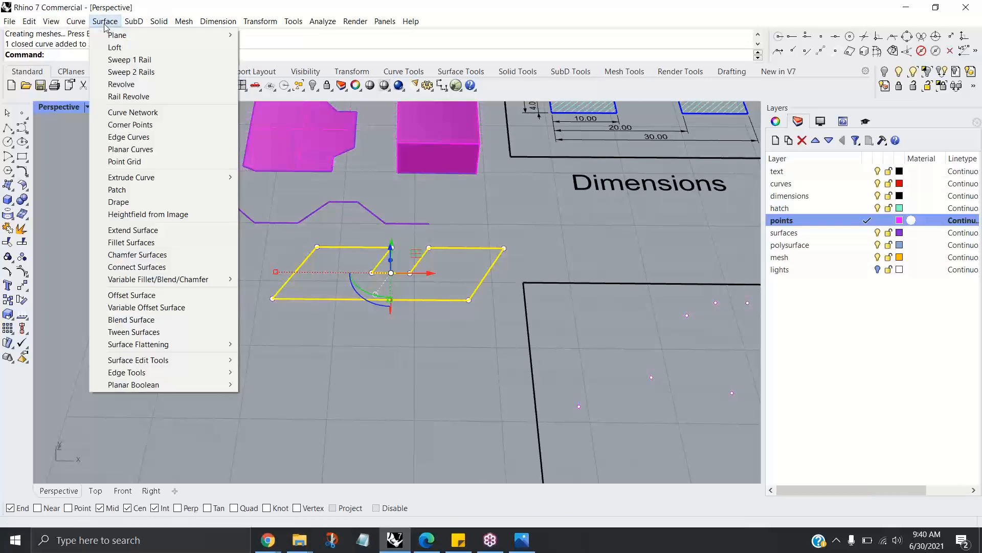
click(133, 90)
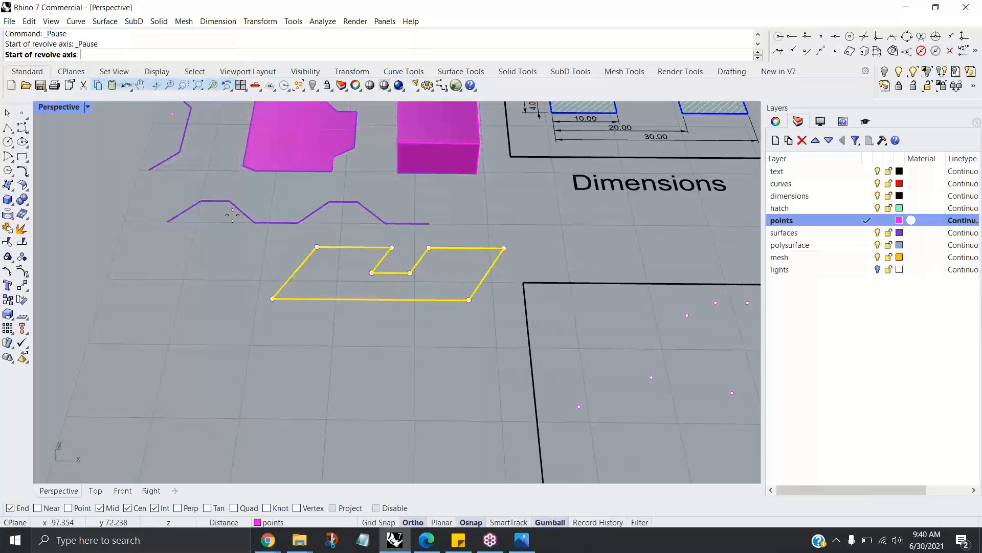
click(229, 334)
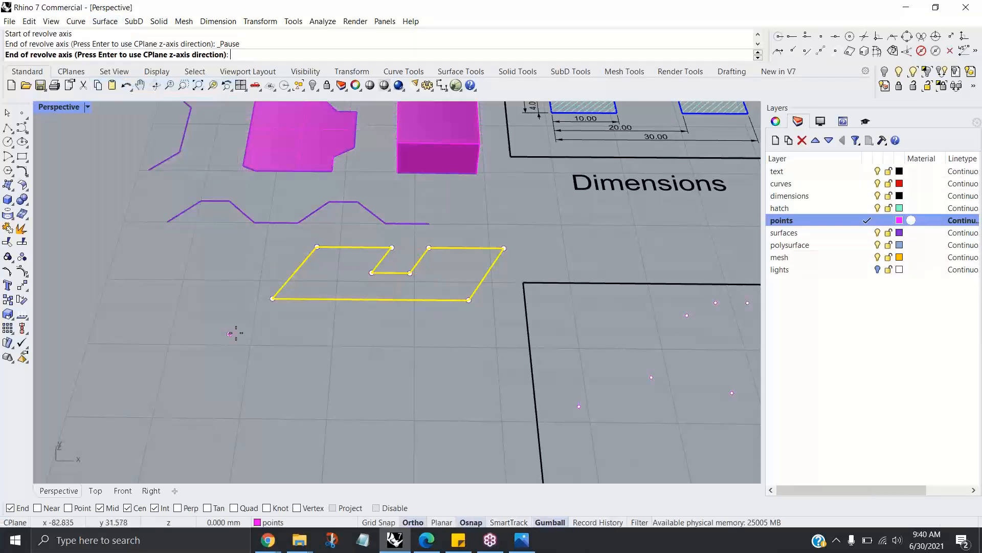
click(496, 335)
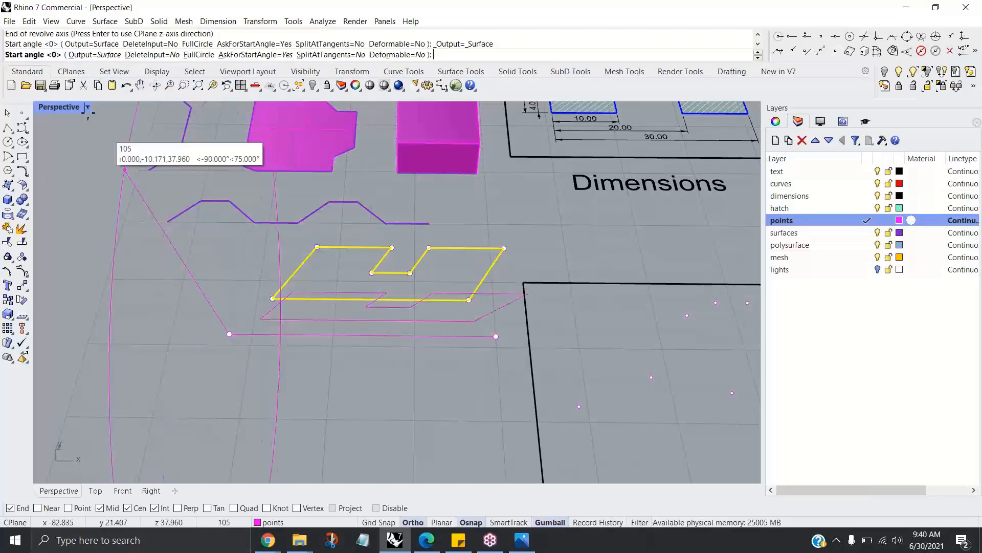
click(197, 55)
right_drag(266, 215, 373, 232)
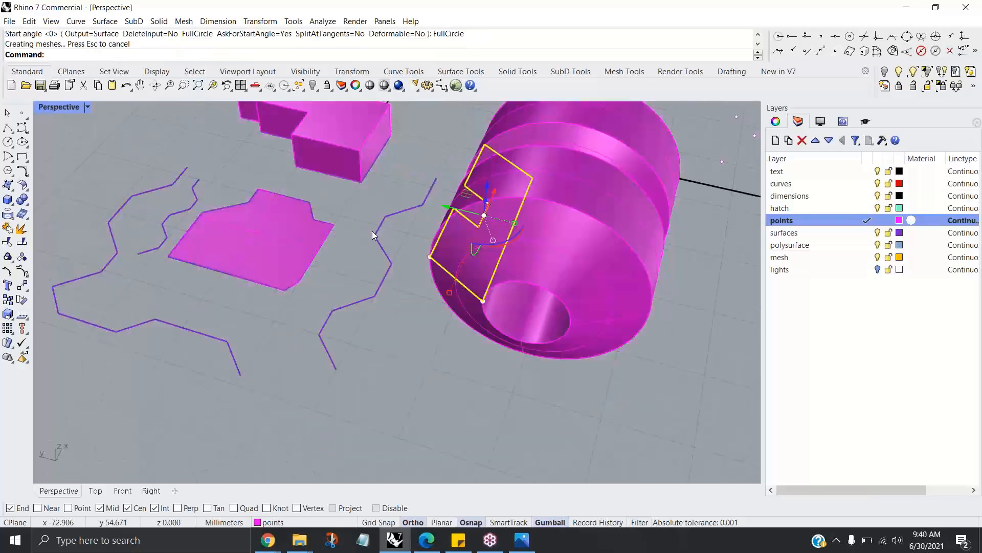
Step: Select the revolved solid and examine its object properties and shape from different angles
click(421, 182)
scroll(495, 200, down, 2)
shift+right_drag(529, 217, 431, 294)
click(480, 280)
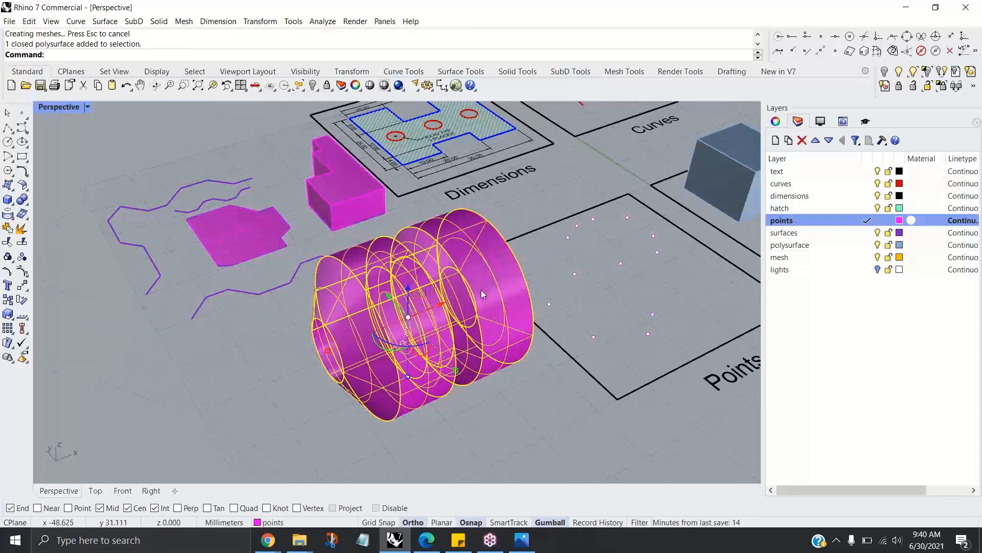
click(646, 185)
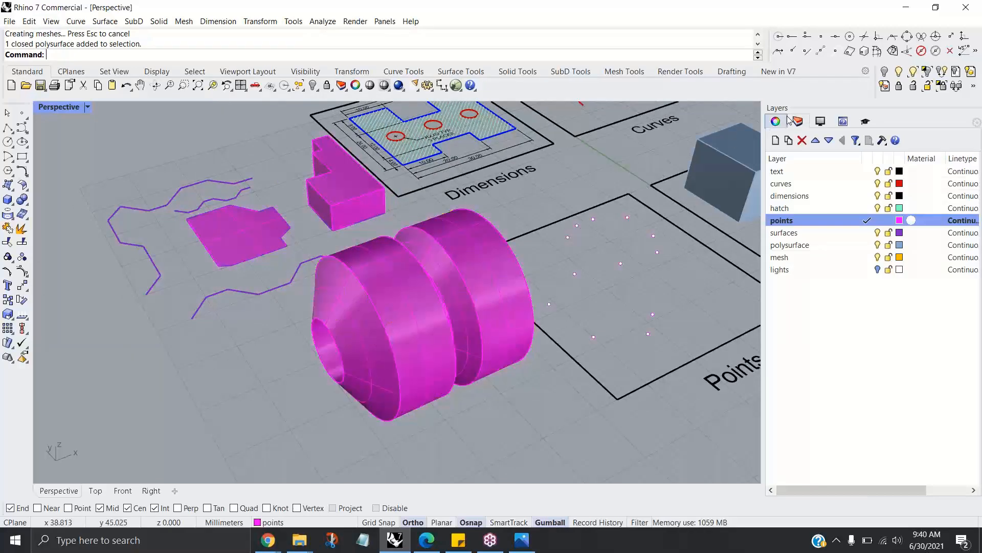
click(513, 237)
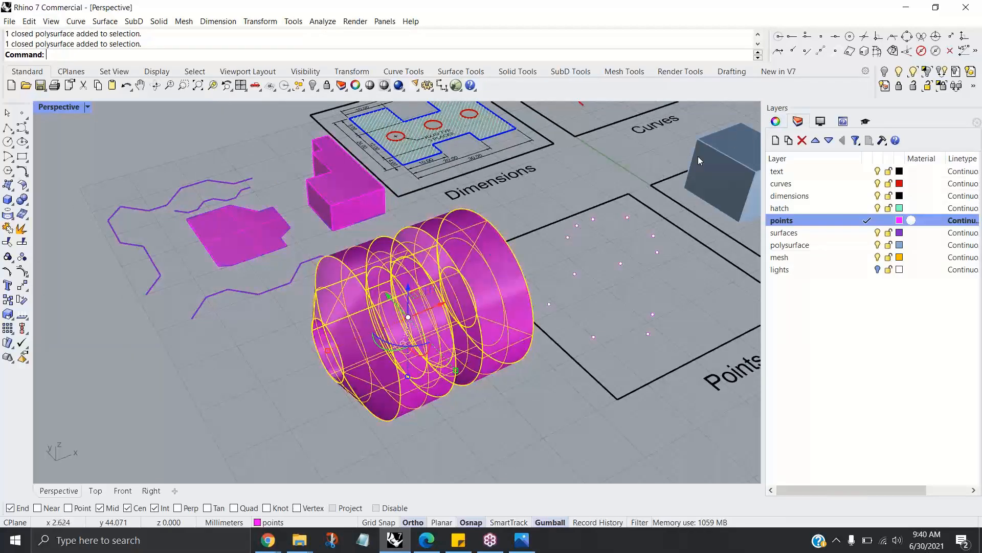
click(776, 121)
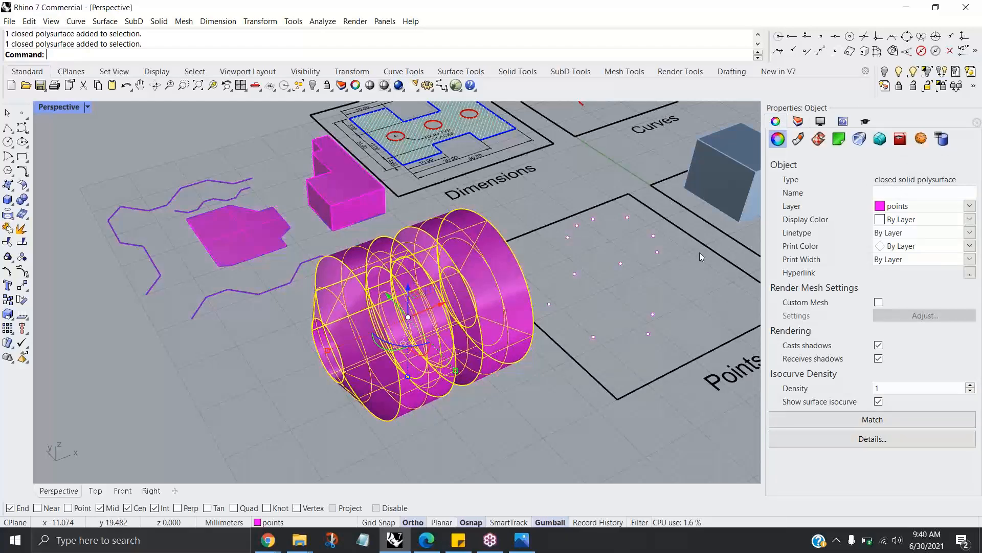
click(597, 294)
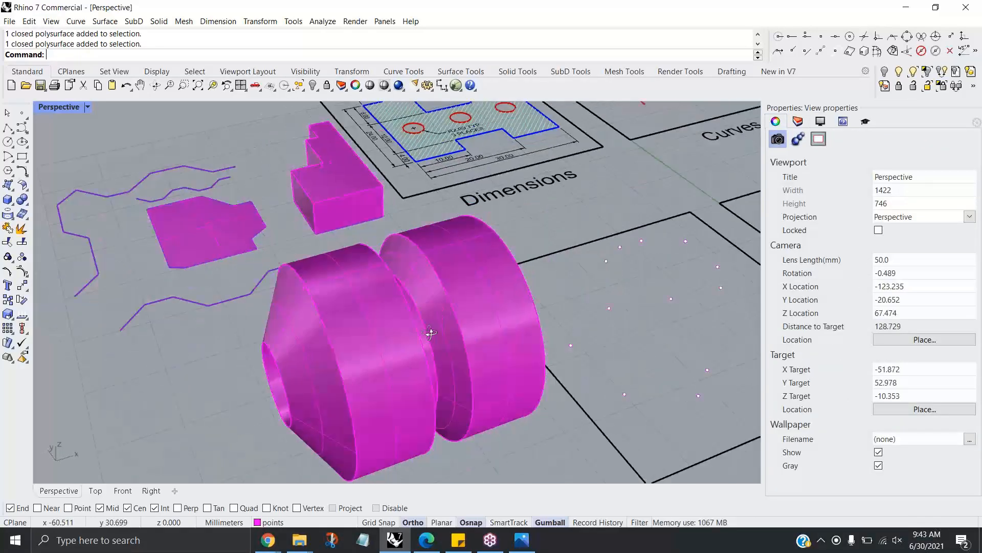
scroll(494, 338, up, 5)
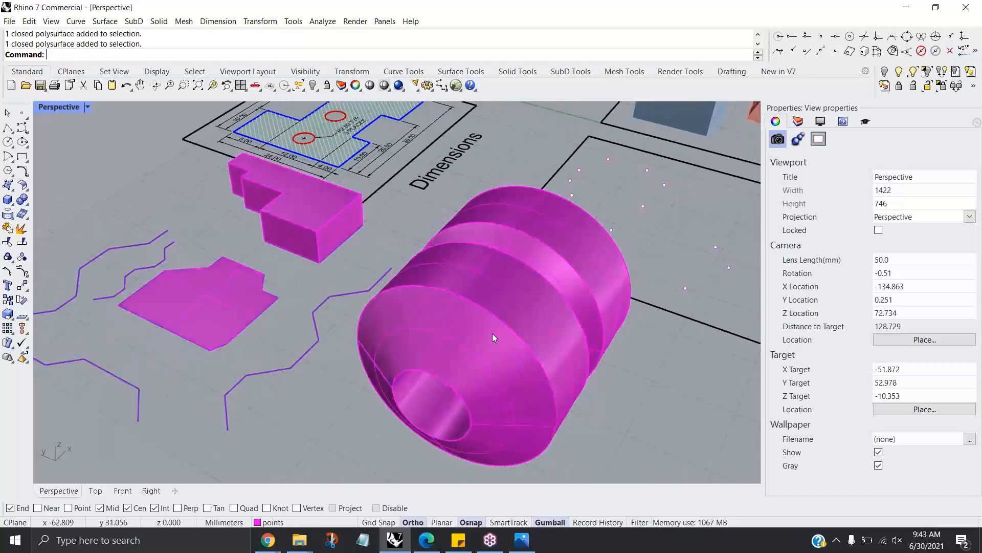
Step: Delete the revolved solid, leaving its notched parallelogram curve in place
click(493, 337)
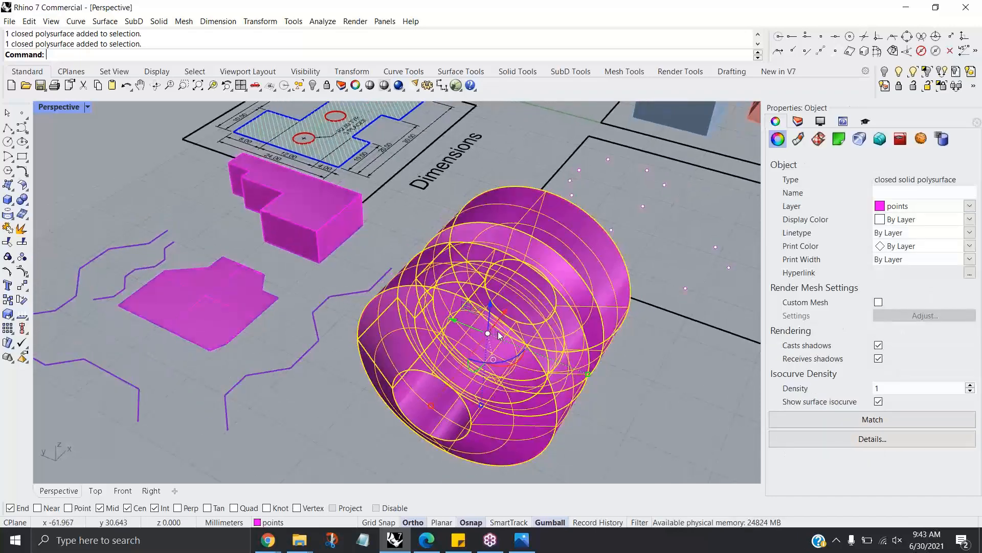
key(Delete)
right_drag(459, 356, 492, 367)
scroll(493, 355, up, 2)
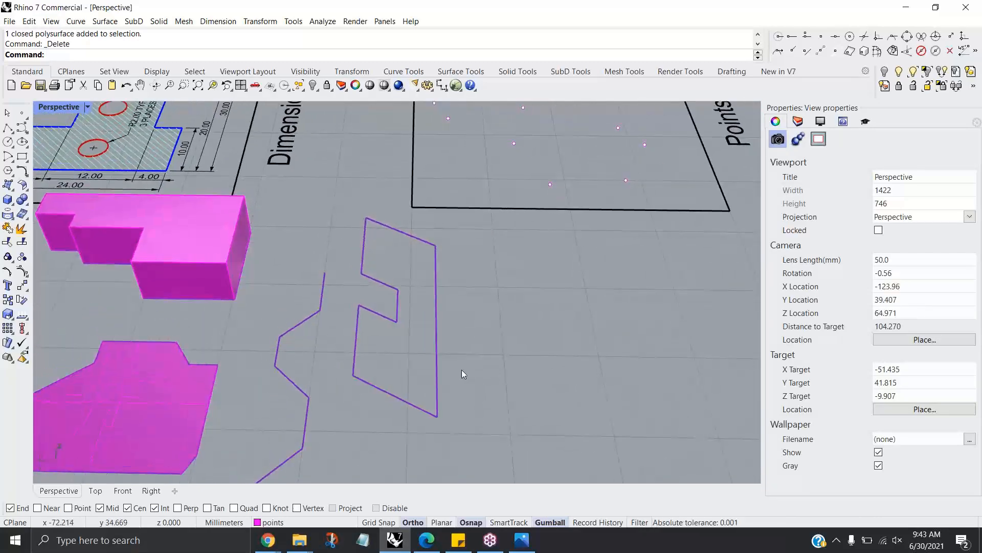
Step: Turn on Record History and revolve the notched parallelogram a full circle about an offset axis parallel to its long edge
click(597, 523)
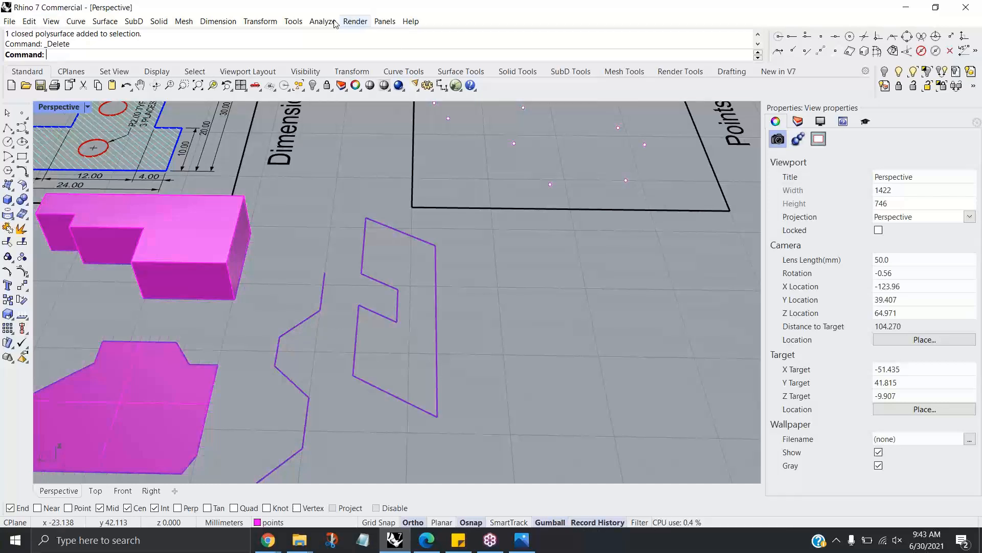
click(105, 21)
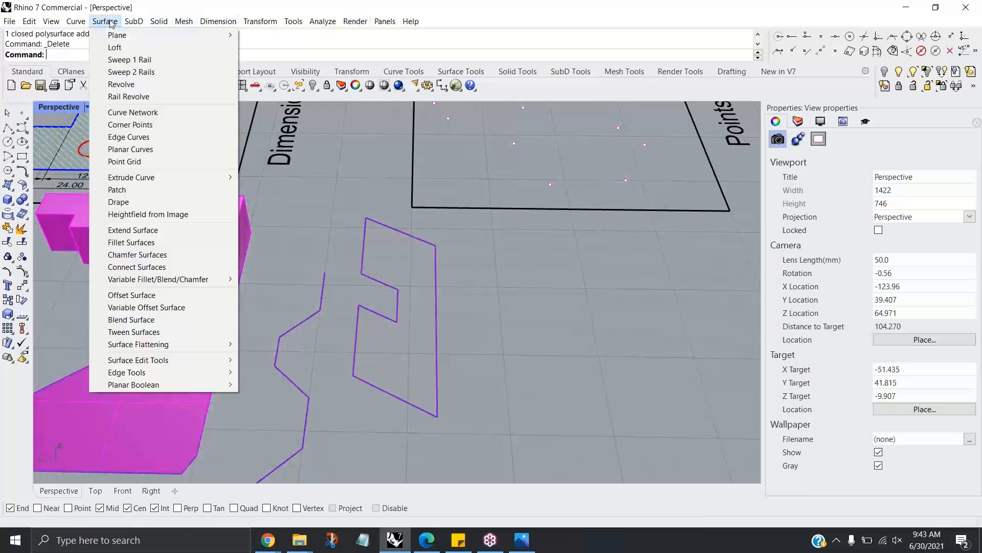
click(147, 85)
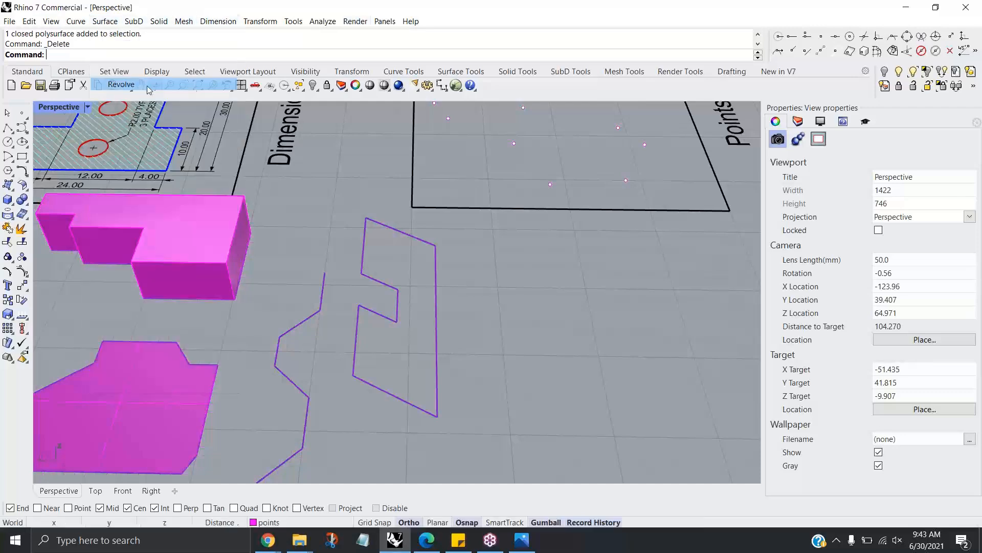
click(436, 369)
key(Return)
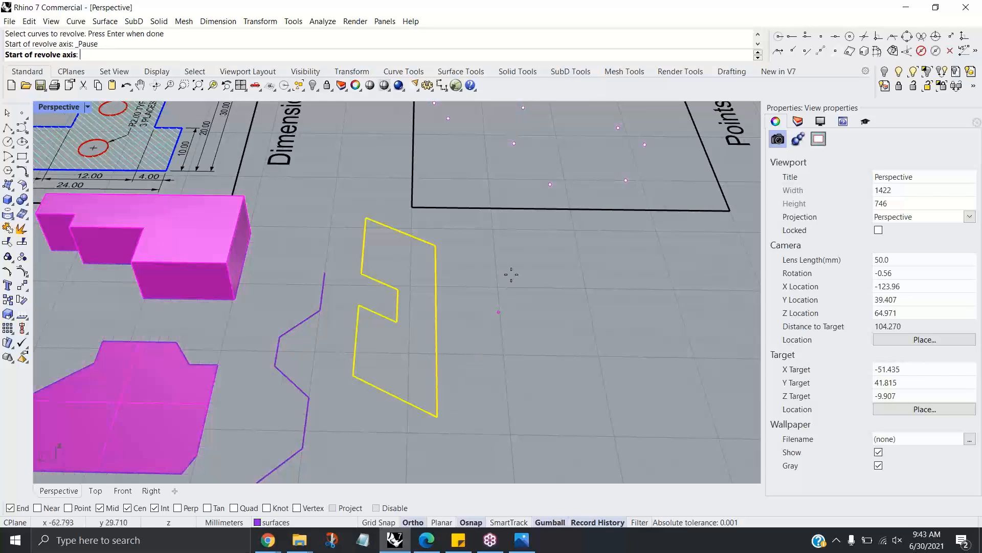
click(497, 225)
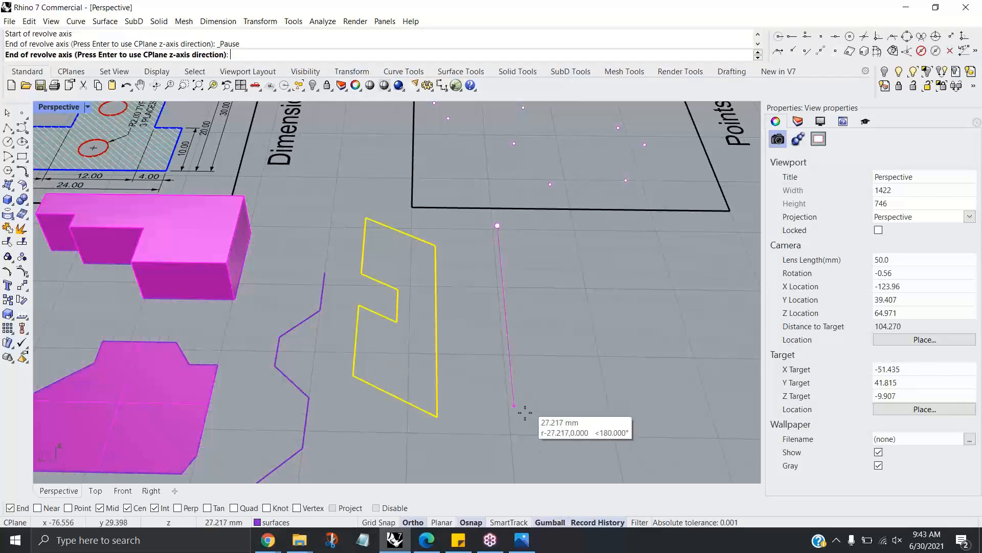
click(524, 444)
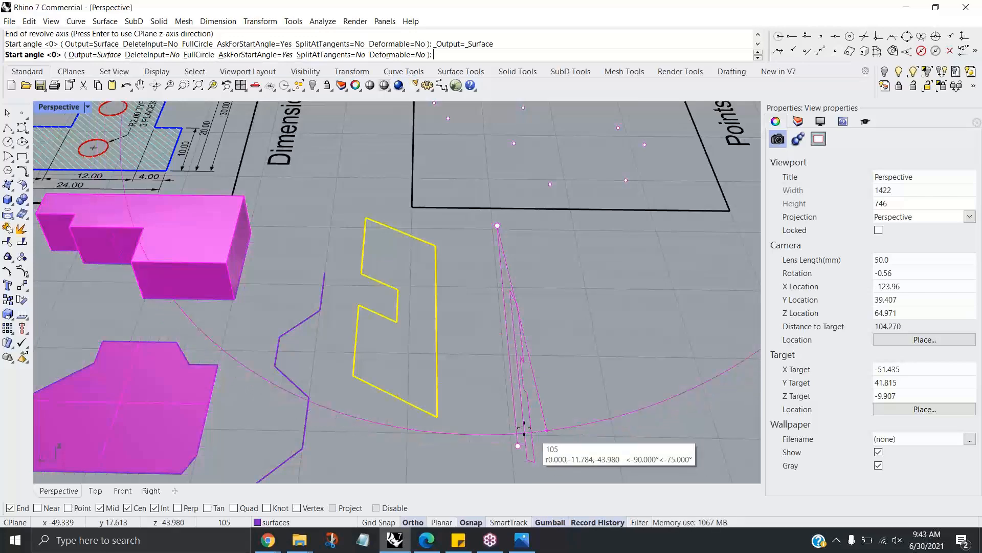
right_drag(550, 426, 527, 424)
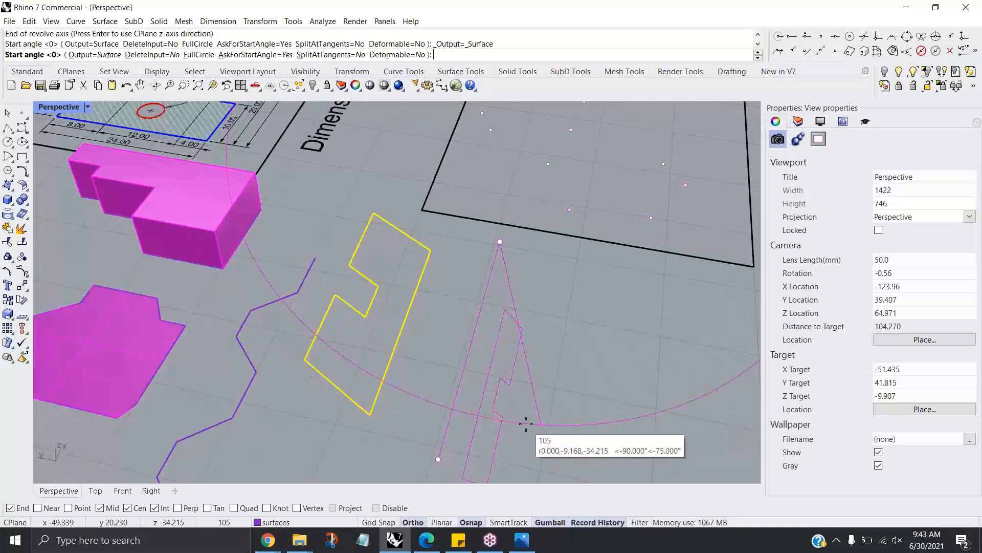
click(198, 55)
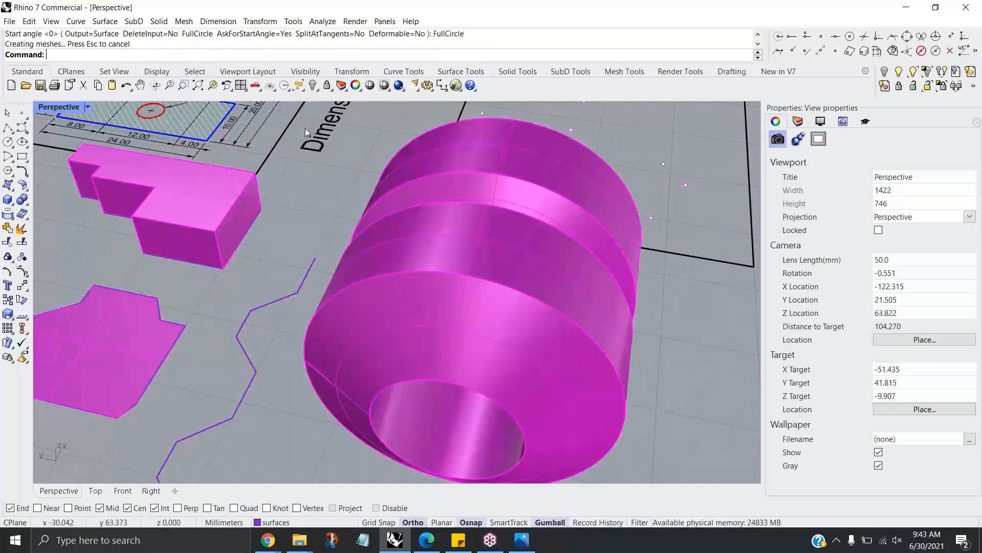
right_drag(520, 344, 619, 372)
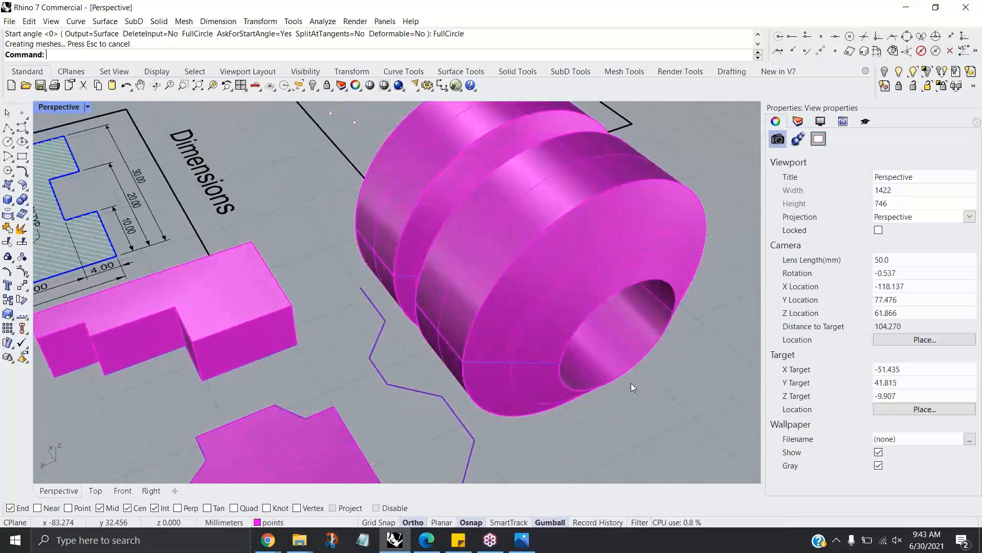
Step: Select the notched parallelogram profile of the revolved solid and move it crosswise relative to the revolve axis with the gumball
click(536, 363)
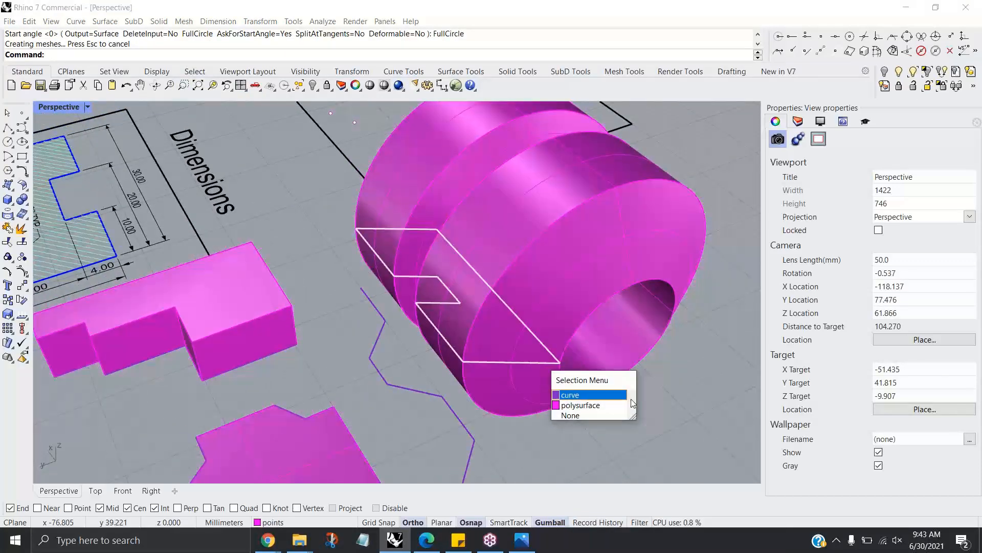
click(598, 399)
right_drag(598, 399, 459, 317)
drag(357, 284, 379, 289)
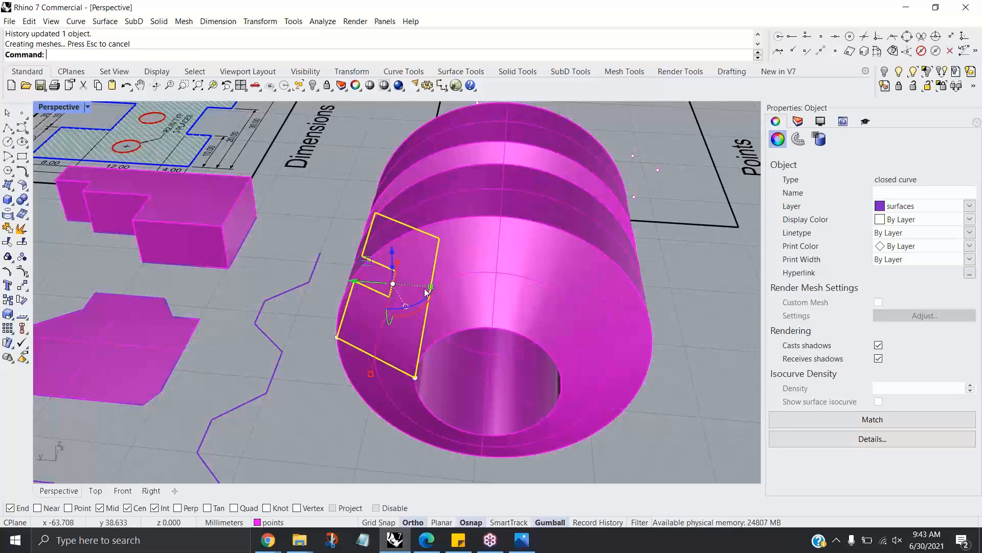
Step: Stretch the profile curve lengthwise and narrow it across its width with the gumball scale handles
drag(374, 373, 362, 404)
right_drag(504, 383, 550, 373)
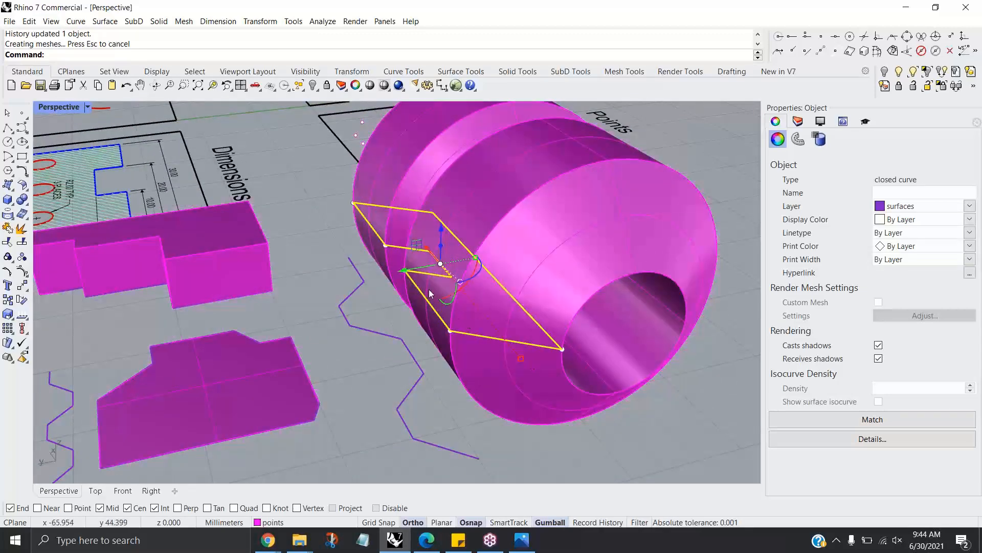
drag(475, 258, 461, 261)
right_drag(574, 334, 545, 326)
right_drag(462, 339, 495, 293)
key(Escape)
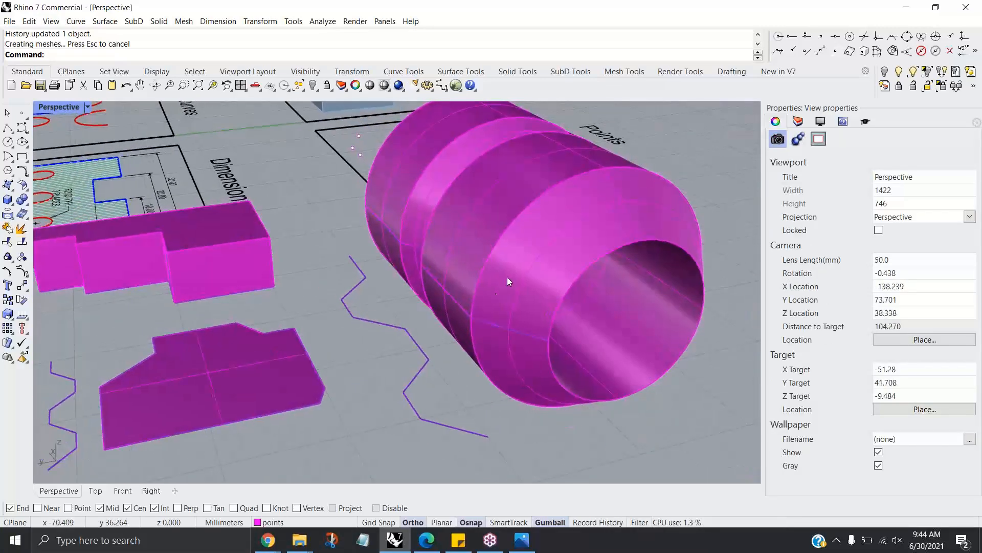
Step: Reselect the profile curve instead of the solid and move it farther from the revolve axis to widen the linked solid
click(513, 274)
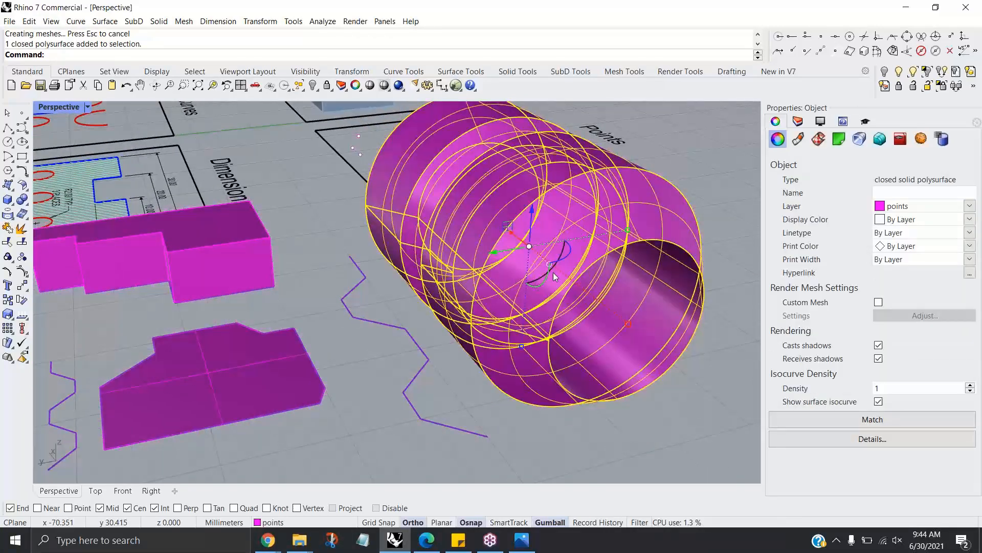
key(Escape)
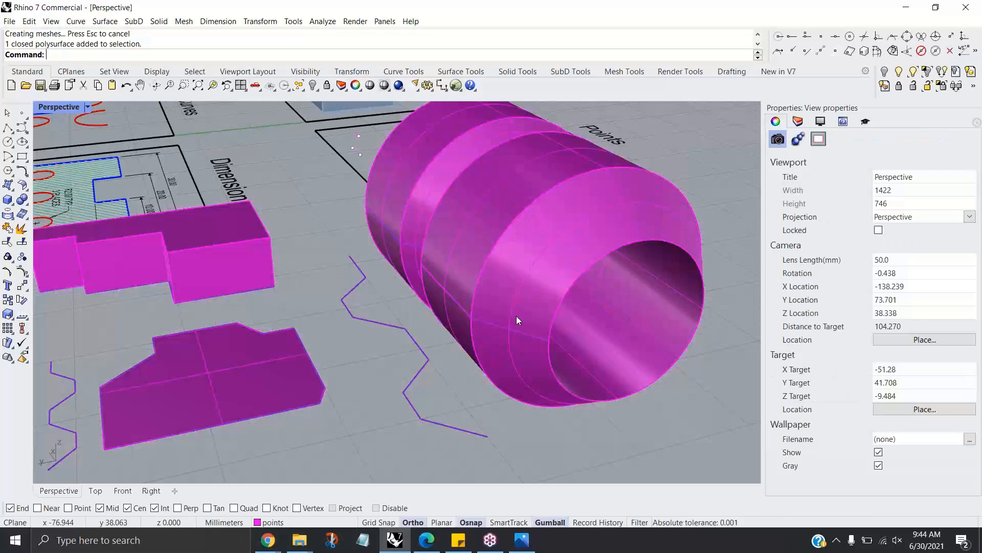
click(486, 327)
click(527, 358)
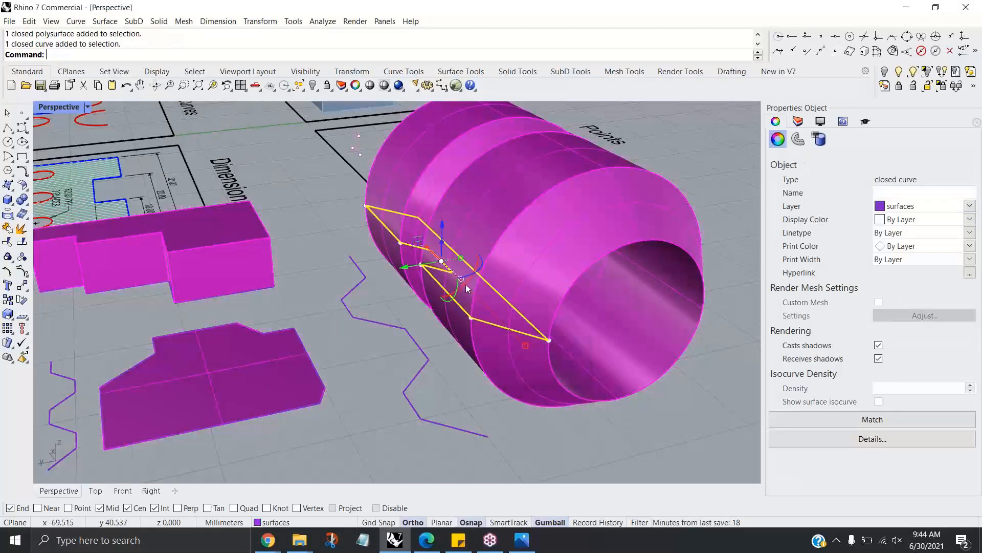
drag(407, 267, 386, 309)
right_drag(385, 309, 381, 277)
drag(364, 274, 380, 272)
click(735, 167)
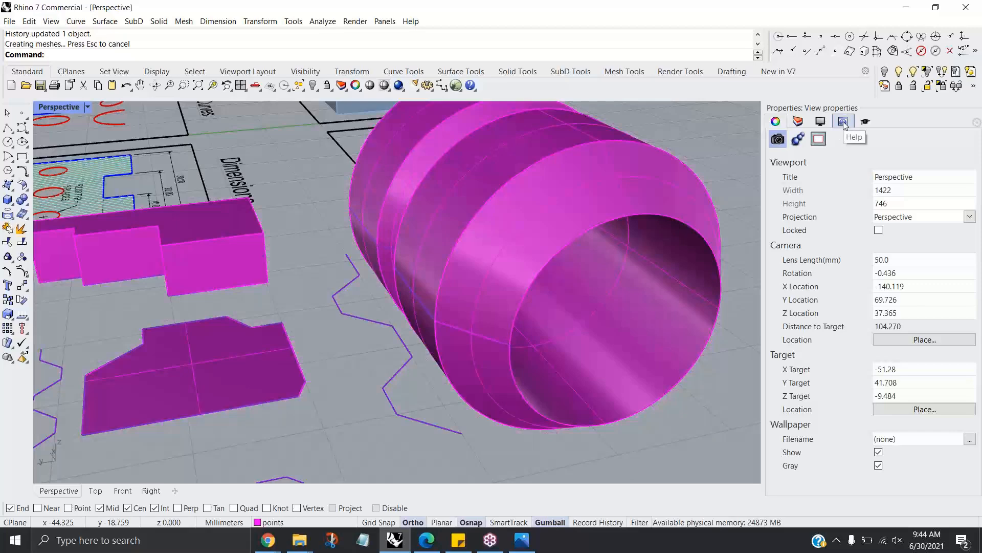
Step: Look up the History command in the help and examine its steps, options and list of history-enabled commands
click(843, 121)
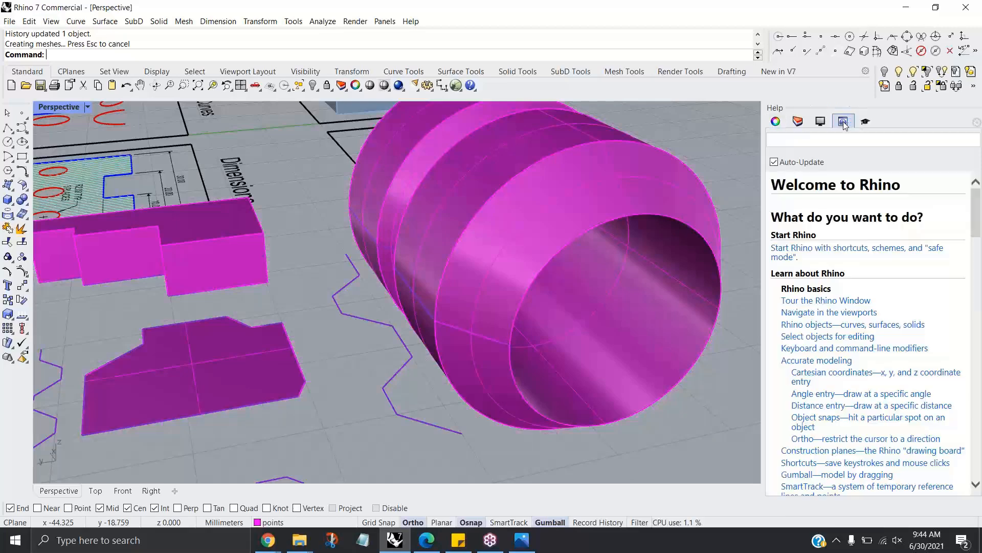
click(810, 142)
text(HISTORY)
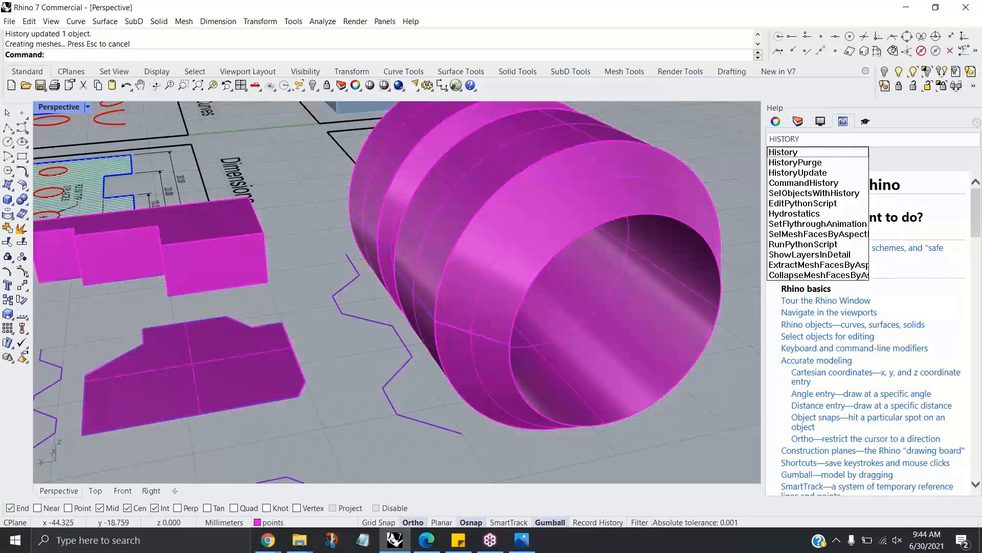
key(Return)
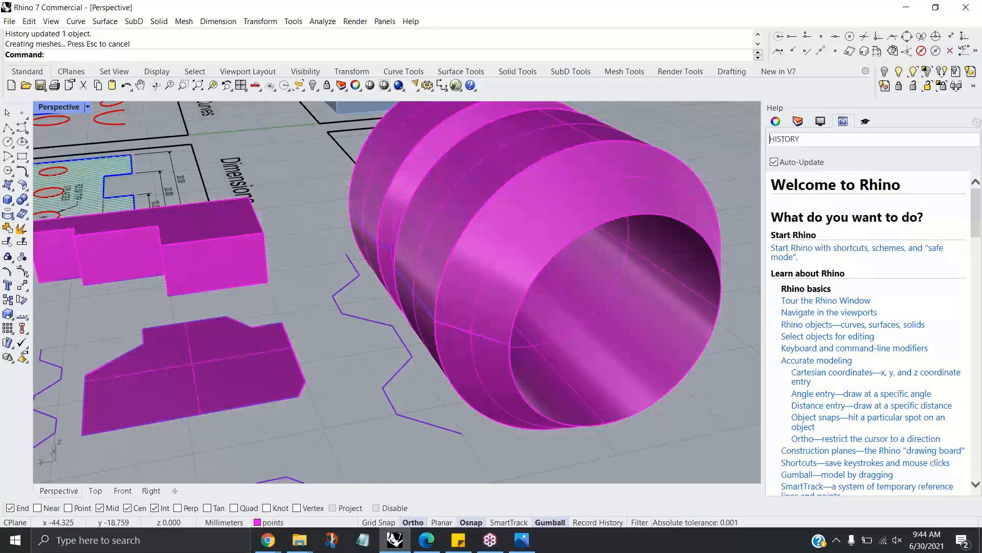
scroll(902, 346, down, 5)
scroll(903, 350, down, 5)
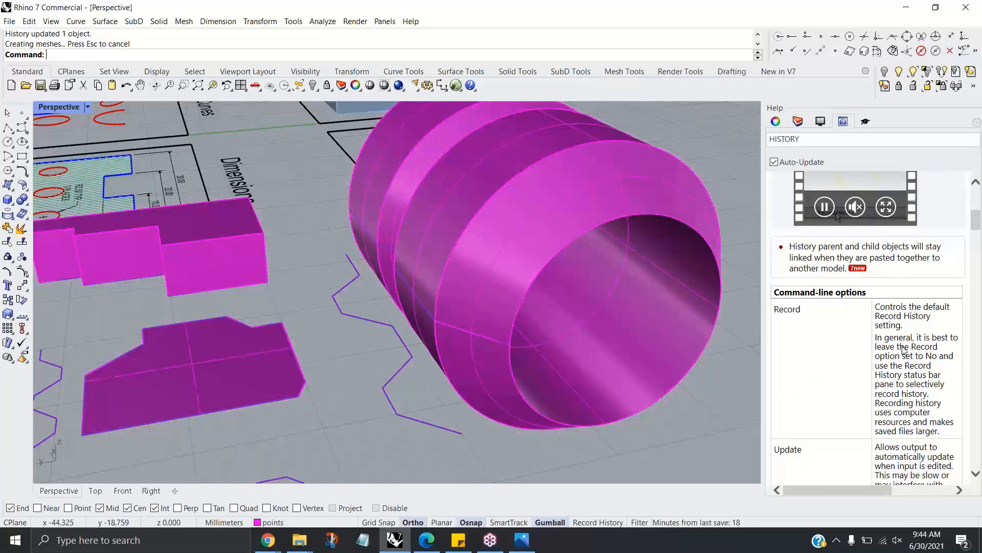
scroll(830, 357, up, 6)
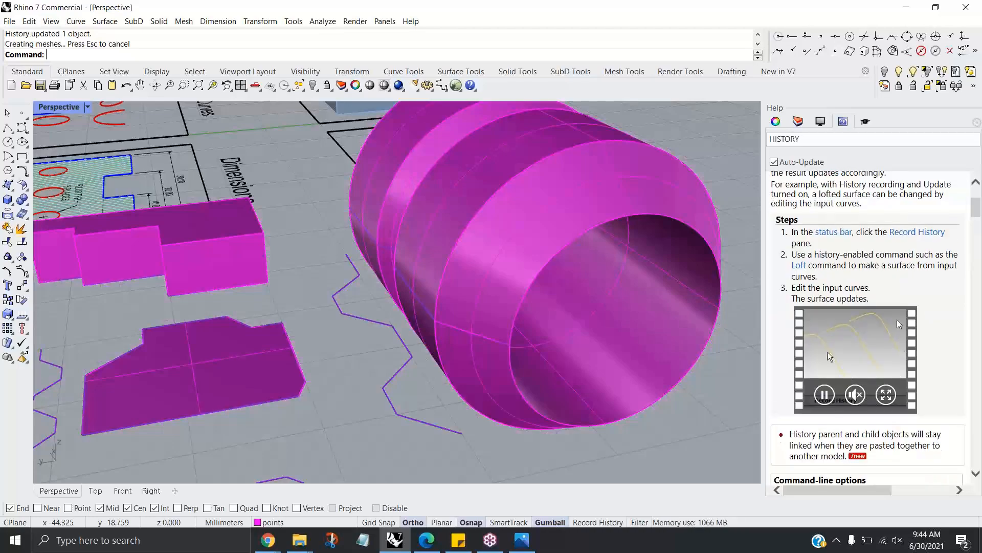
scroll(878, 303, up, 2)
drag(978, 203, 981, 332)
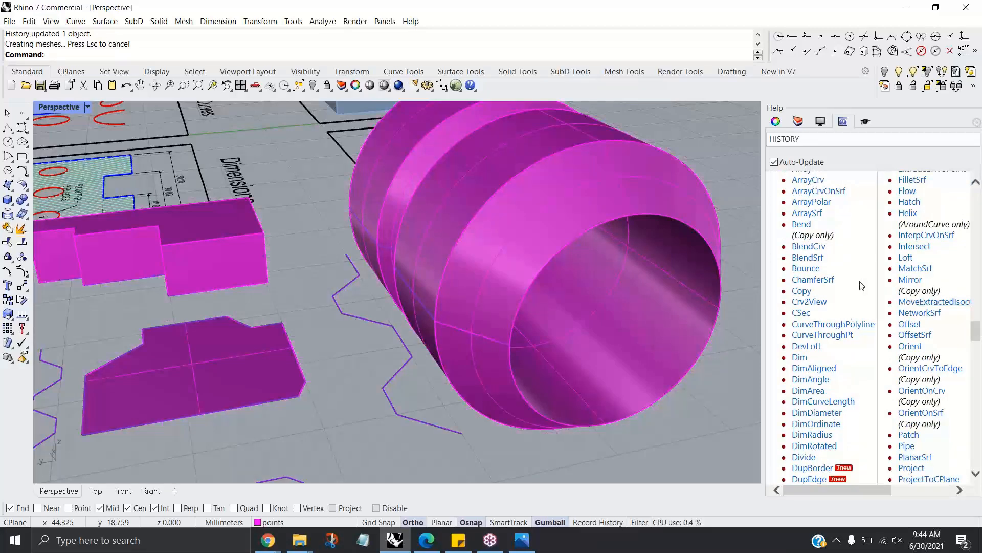
Step: Examine the History help topic, including its list of history-enabled commands, and inspect the extruded, planar and revolved shapes in the model
scroll(849, 359, down, 5)
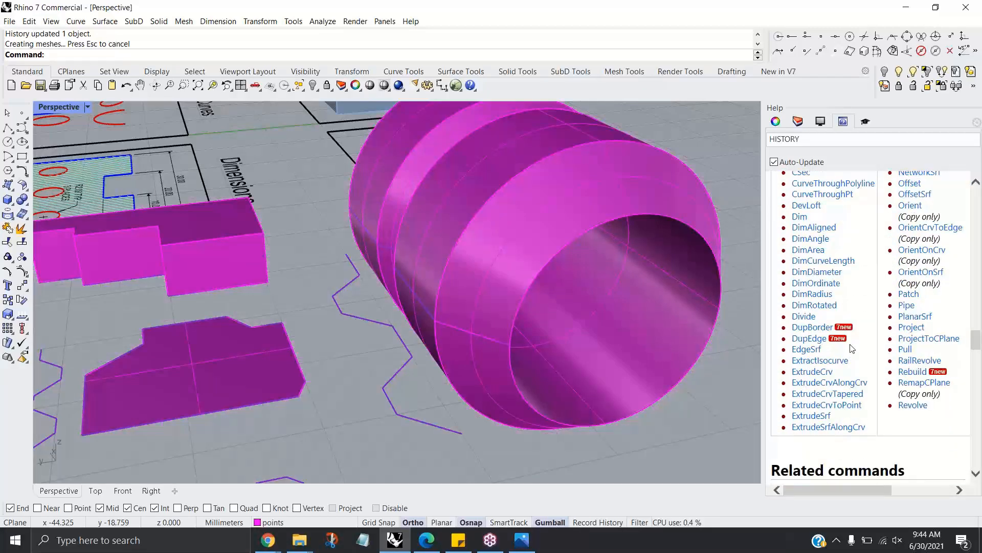
scroll(853, 365, up, 5)
scroll(855, 366, up, 3)
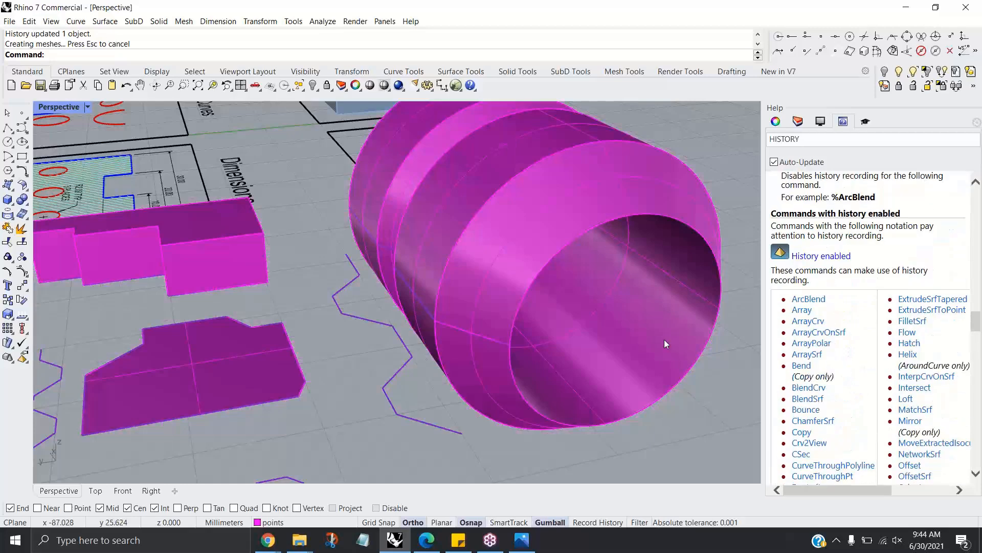
right_drag(661, 347, 562, 354)
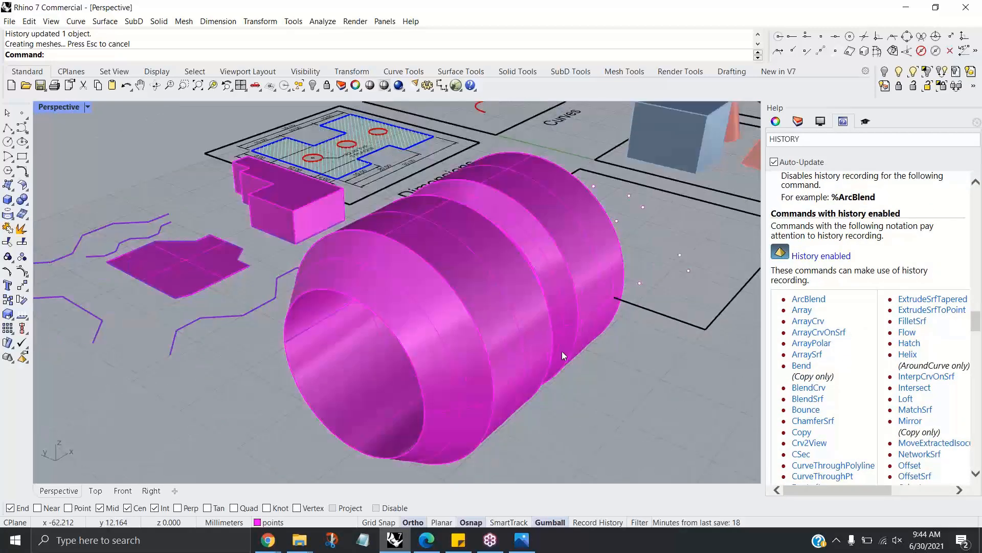
scroll(554, 287, down, 2)
right_drag(554, 287, 517, 358)
right_drag(477, 362, 422, 331)
right_drag(358, 309, 396, 351)
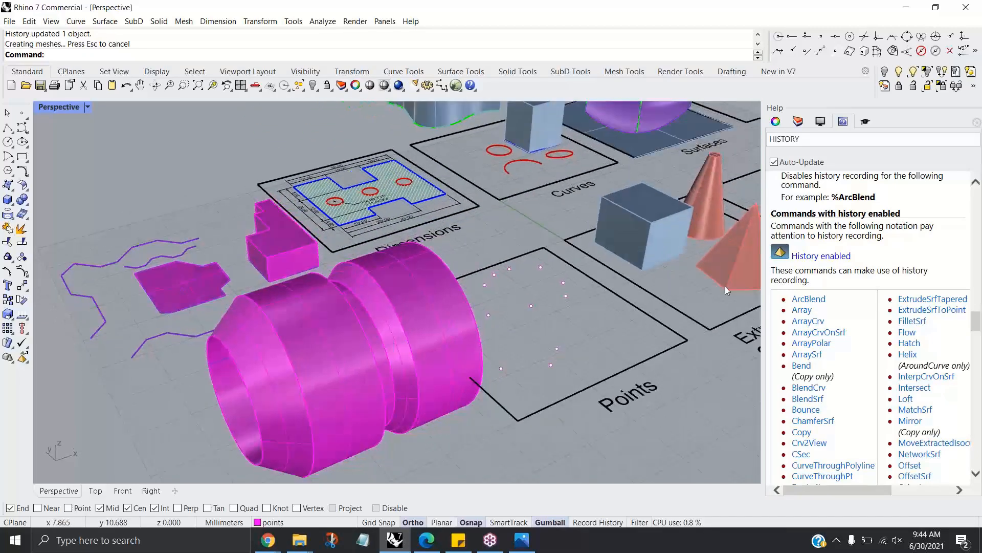
scroll(947, 317, up, 15)
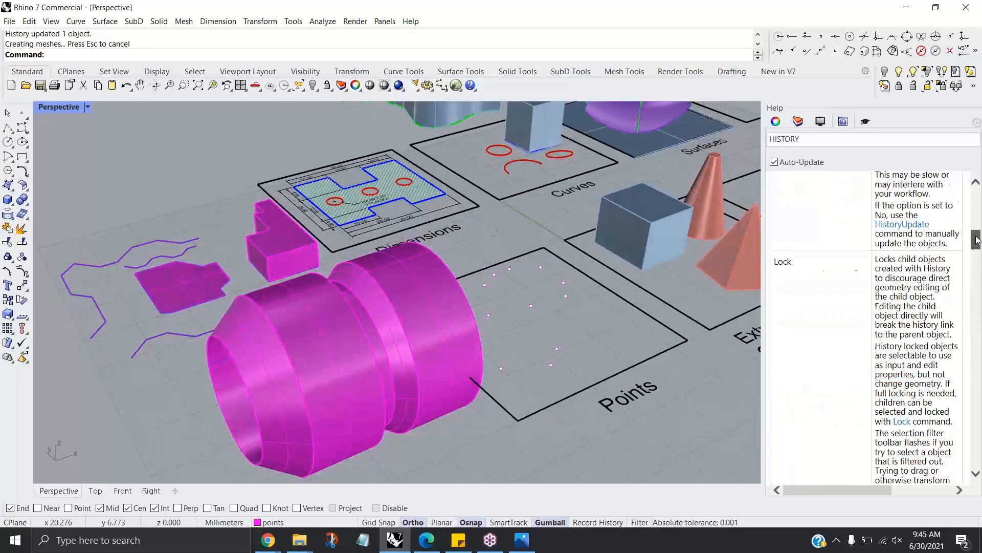
right_drag(458, 340, 321, 341)
scroll(415, 357, down, 2)
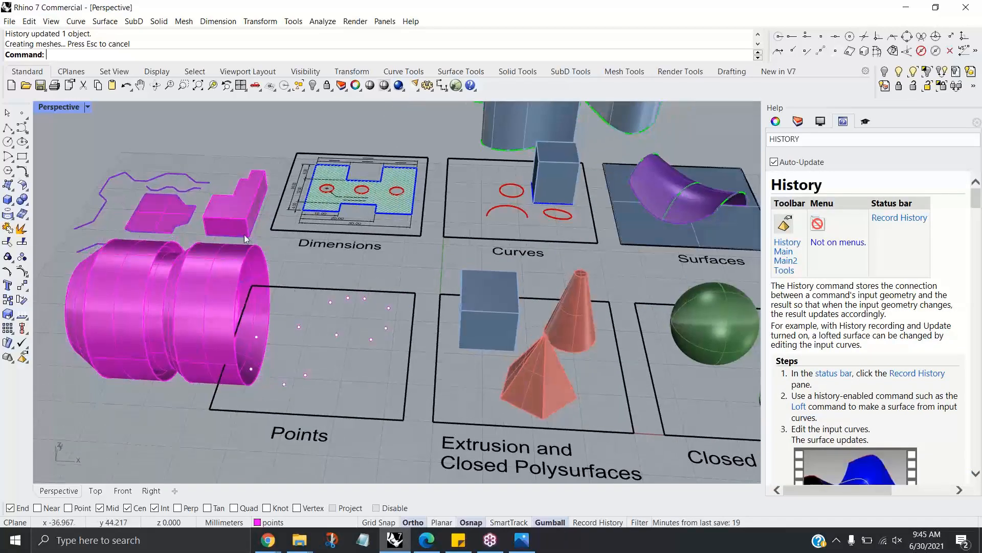
Step: Open surfaces.3dm from the June 2021 Getting Started folder
click(25, 85)
click(492, 299)
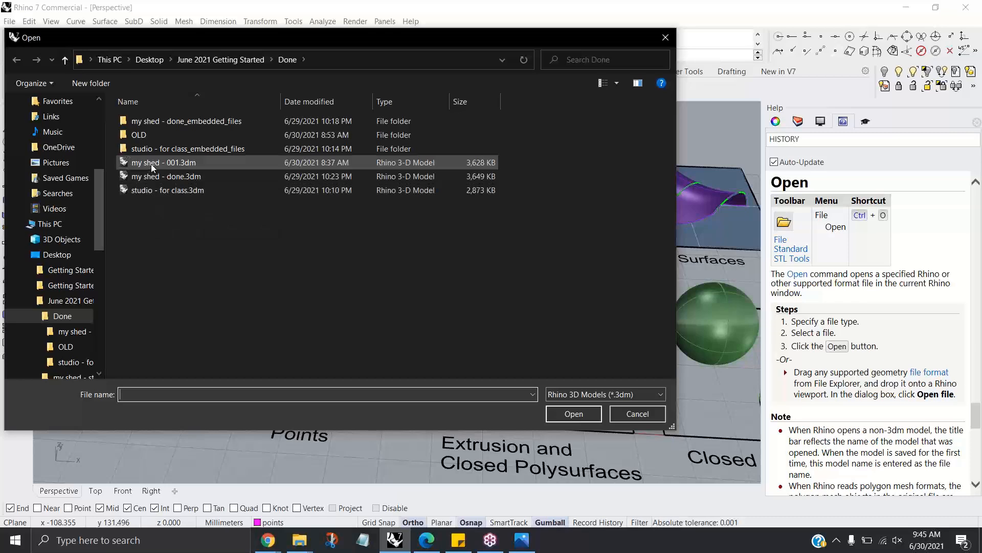
click(199, 61)
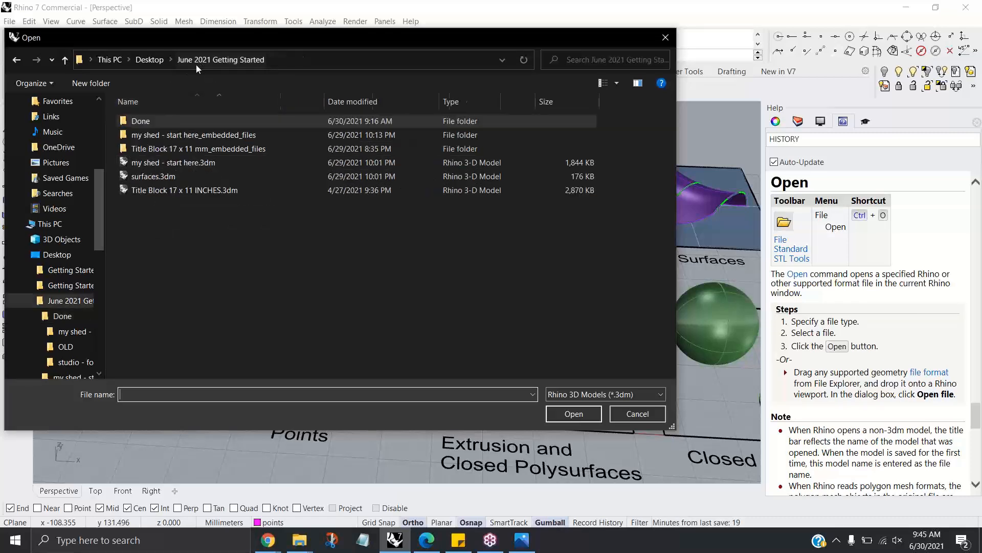
click(157, 180)
double_click(156, 180)
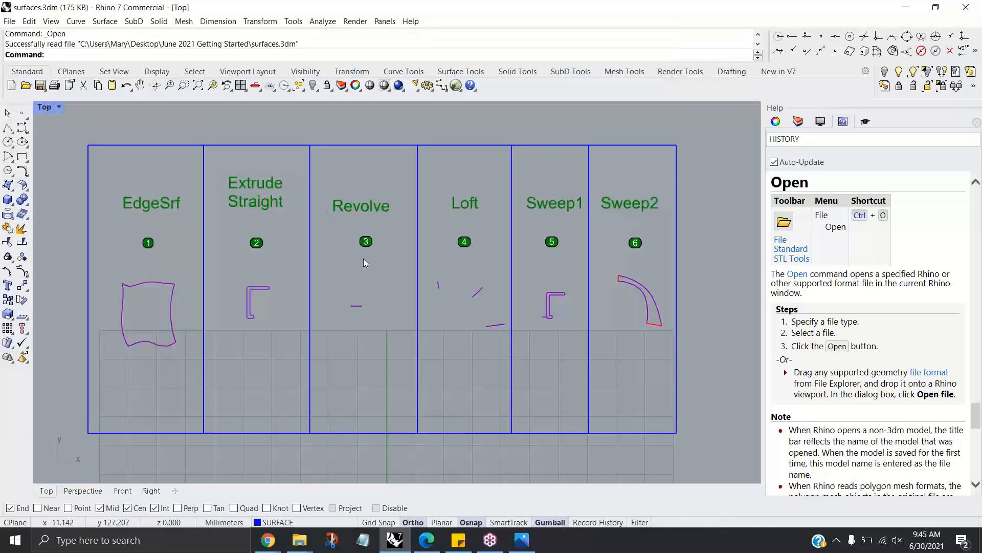
Step: Switch from the maximized Top view to a maximized Perspective view showing the six numbered surface exercises
double_click(45, 107)
double_click(432, 108)
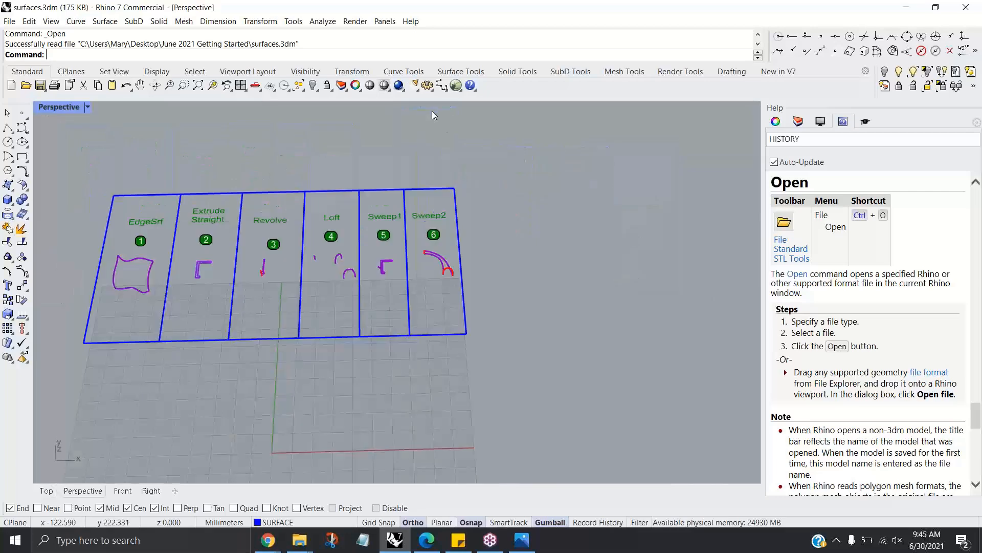
right_drag(410, 287, 261, 197)
scroll(261, 197, up, 8)
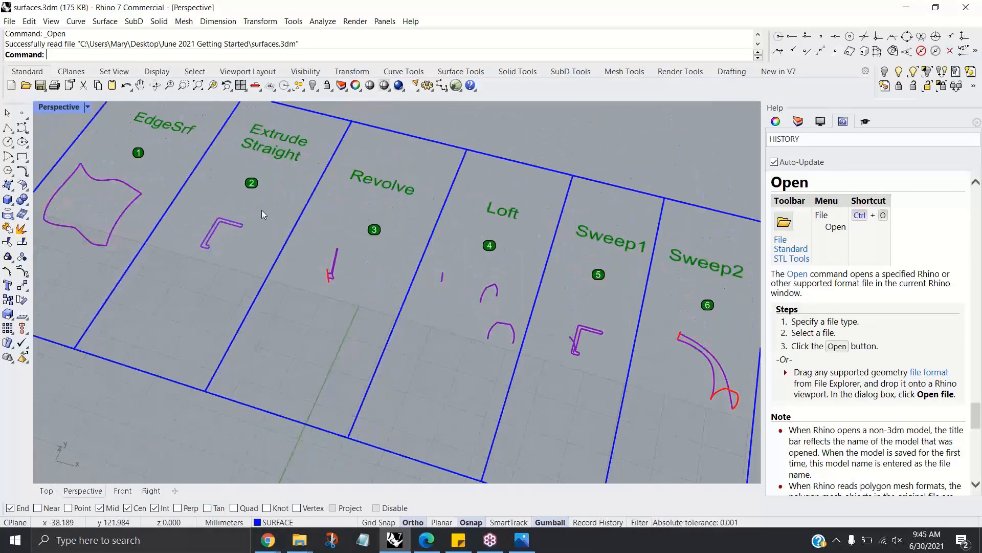
scroll(262, 210, down, 3)
scroll(238, 220, up, 6)
right_drag(238, 214, 264, 219)
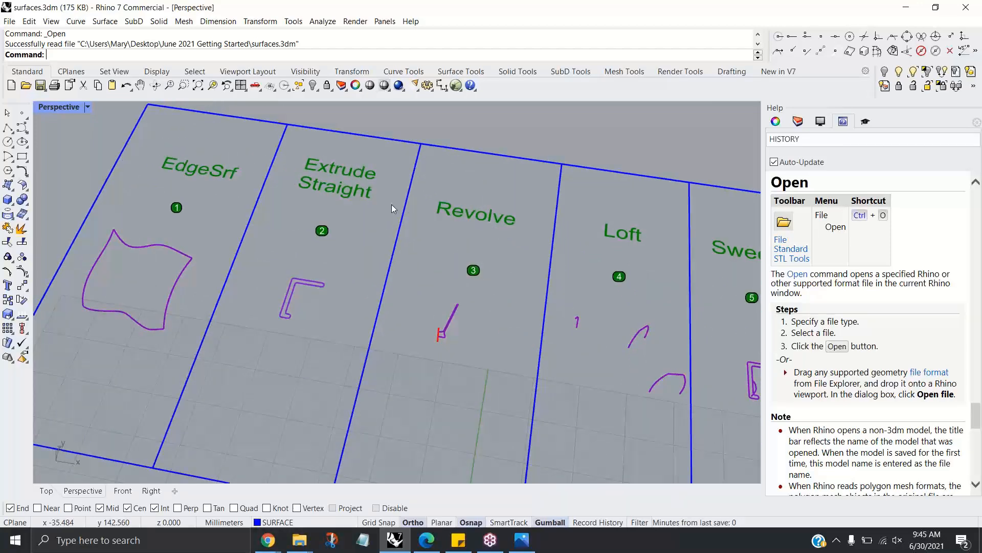
mouse_move(535, 246)
right_down()
mouse_move(644, 251)
mouse_move(654, 276)
mouse_move(524, 258)
right_up()
scroll(625, 298, down, 3)
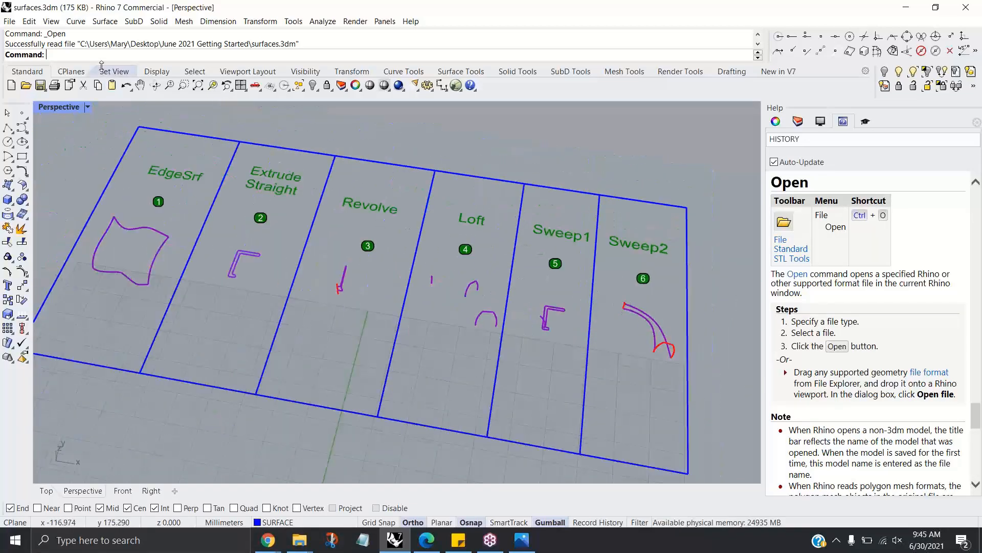
text(EdgeSrf)
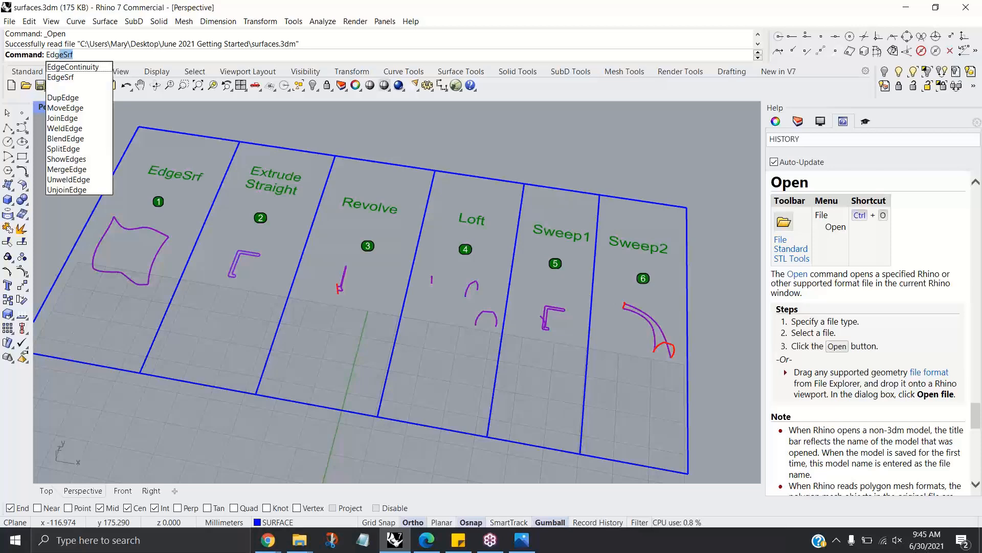
key(Return)
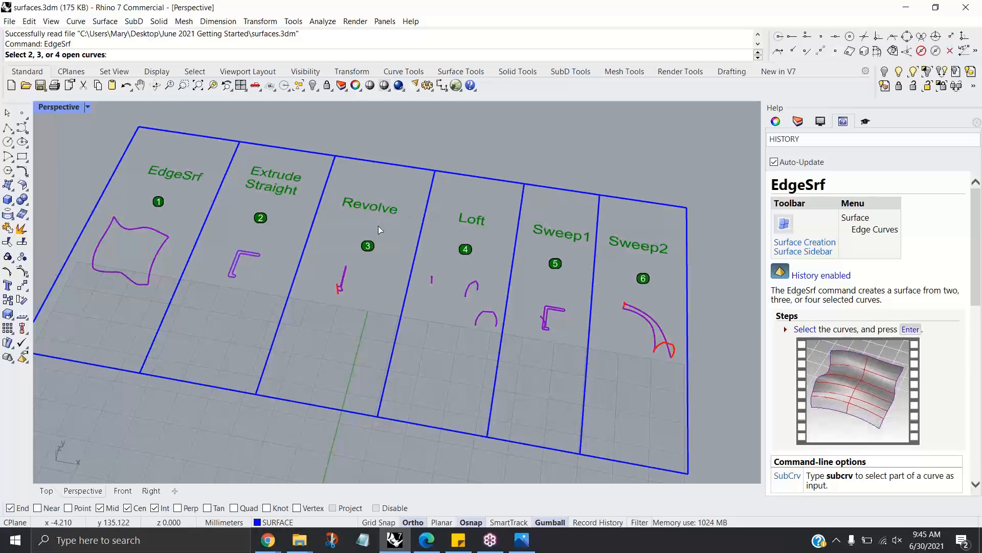
right_drag(529, 275, 472, 281)
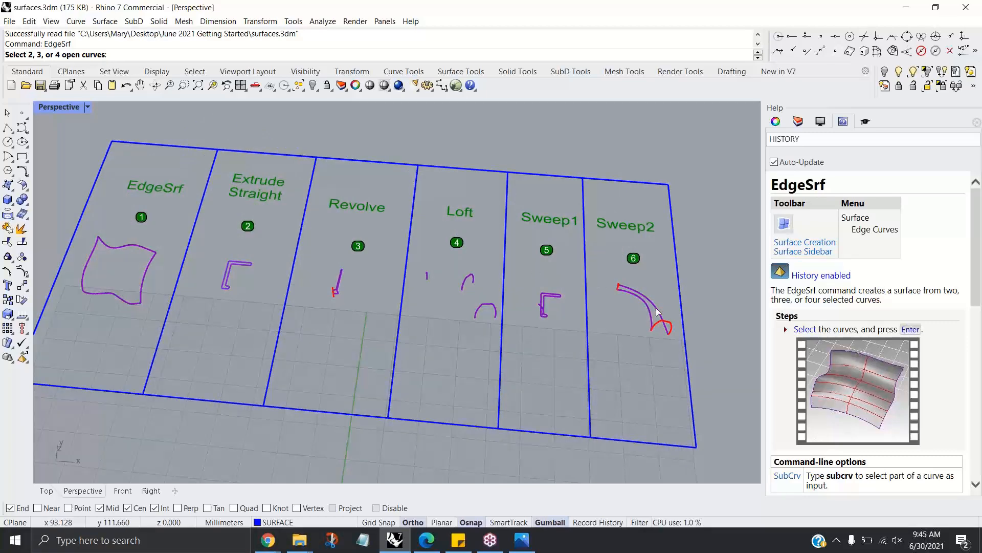
scroll(656, 308, up, 6)
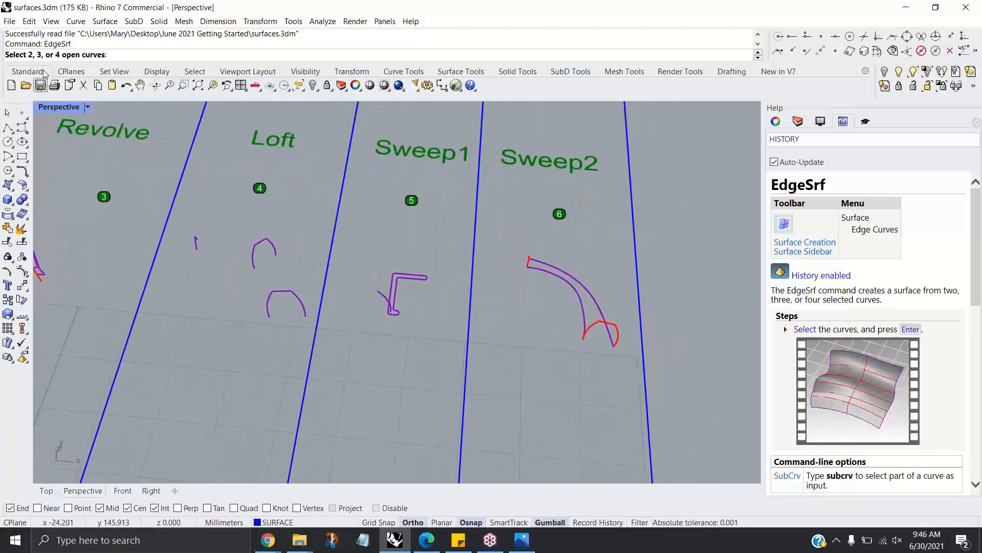
key(Escape)
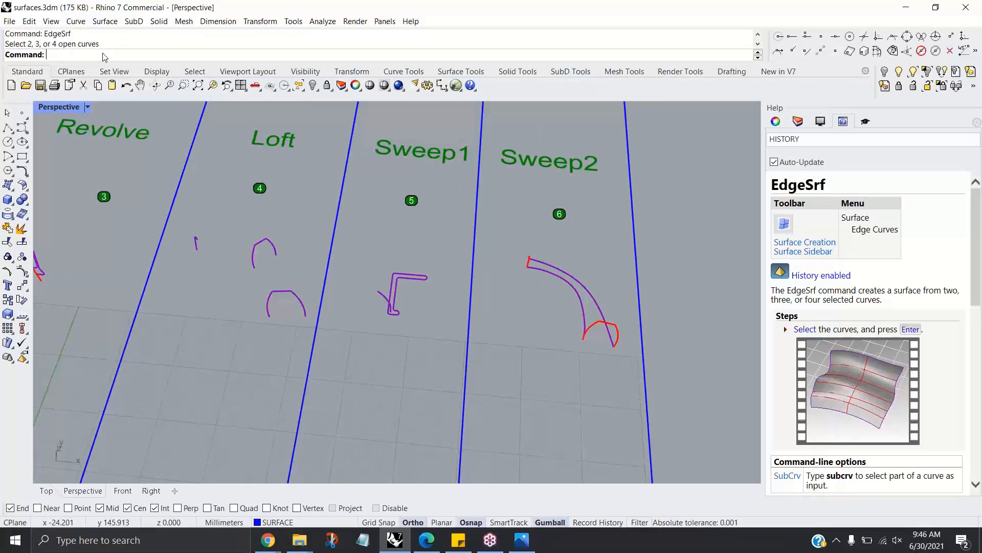
Step: Try a Sweep2 surface in section 6 along the two purple rails through both red cross sections with unchanged options, and undo it
click(105, 21)
click(132, 70)
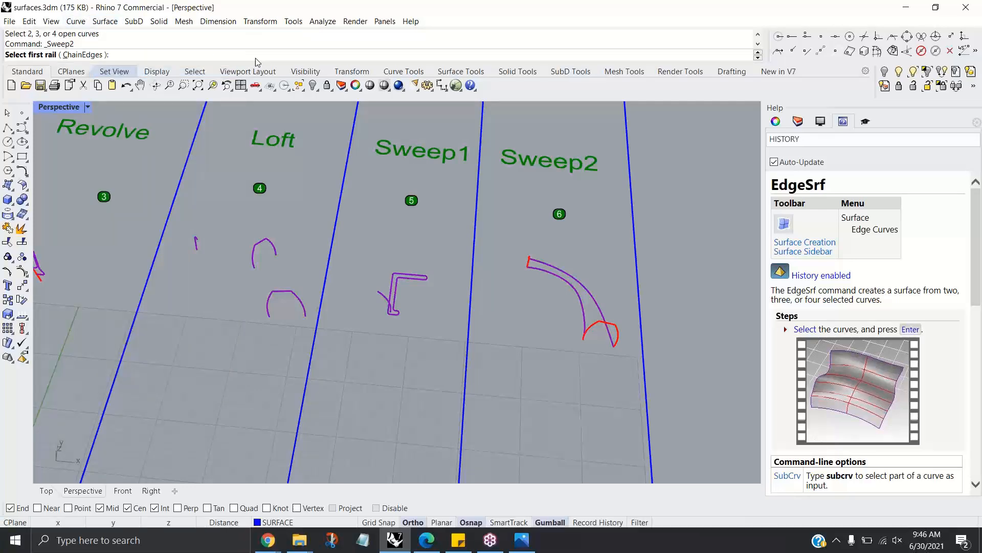
click(575, 279)
click(598, 300)
click(596, 327)
click(530, 262)
key(Return)
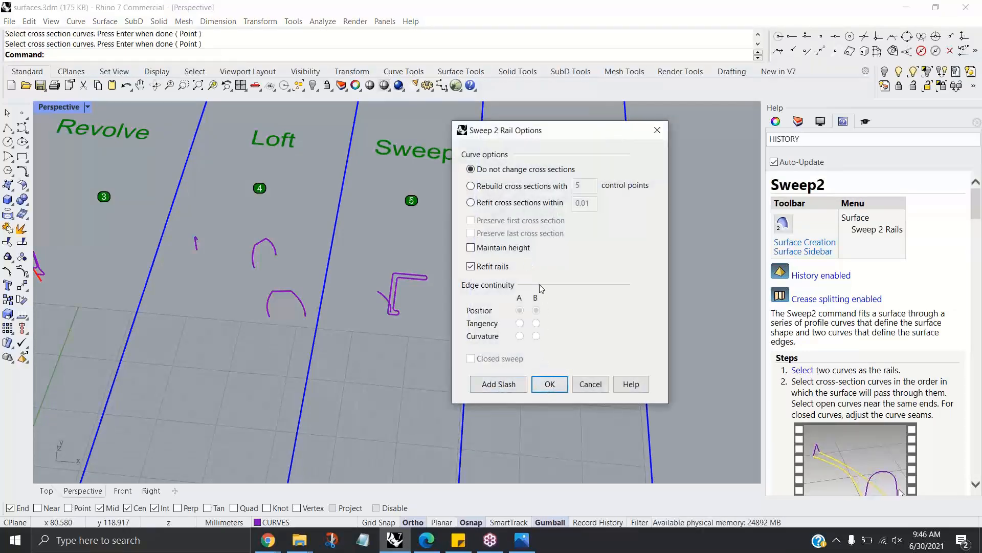
click(551, 388)
right_drag(603, 364, 527, 312)
scroll(579, 360, up, 6)
scroll(531, 305, down, 3)
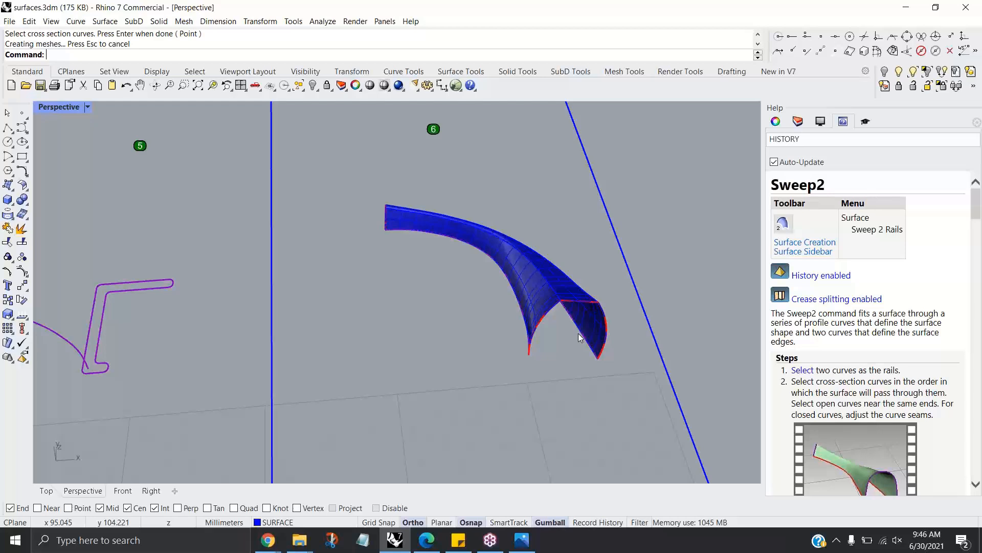
key(ctrl+z)
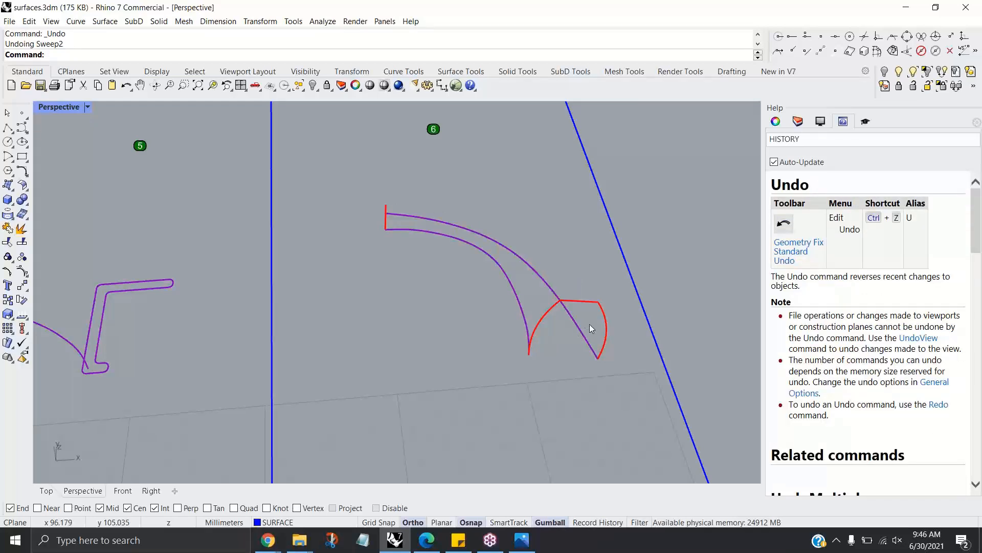
Step: Turn on Record History for the surfaces created from curves
right_drag(676, 196, 543, 247)
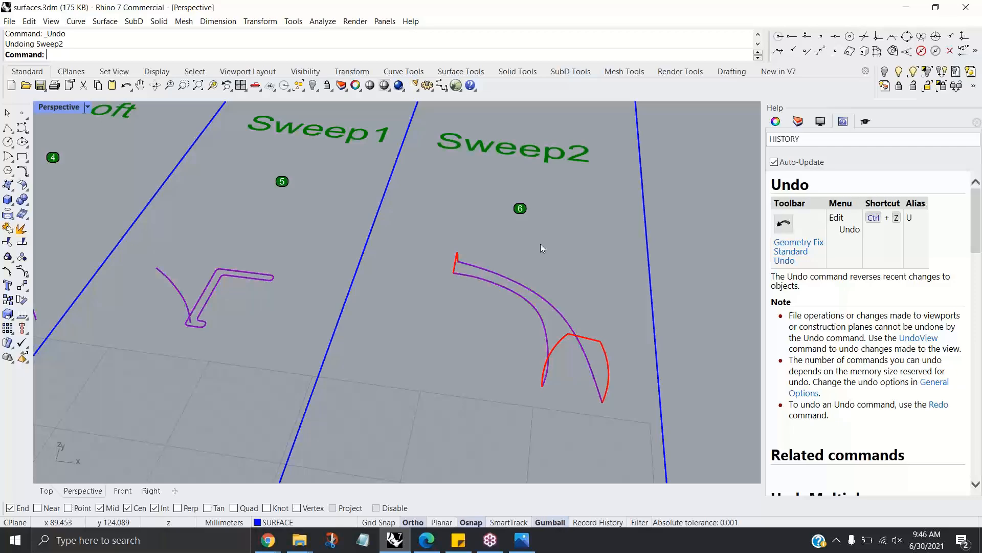
scroll(543, 244, down, 3)
scroll(469, 267, up, 2)
right_drag(473, 292, 554, 290)
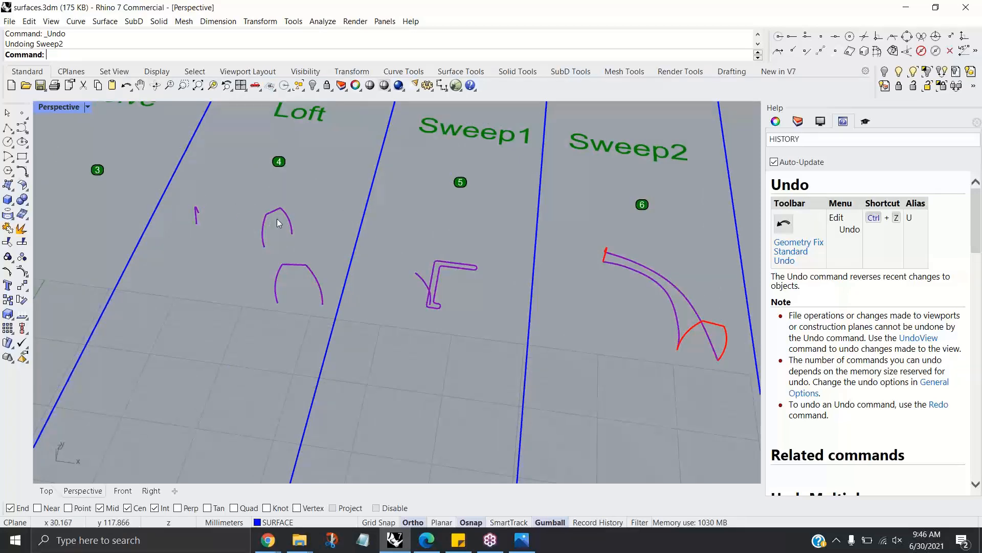
right_drag(275, 222, 328, 266)
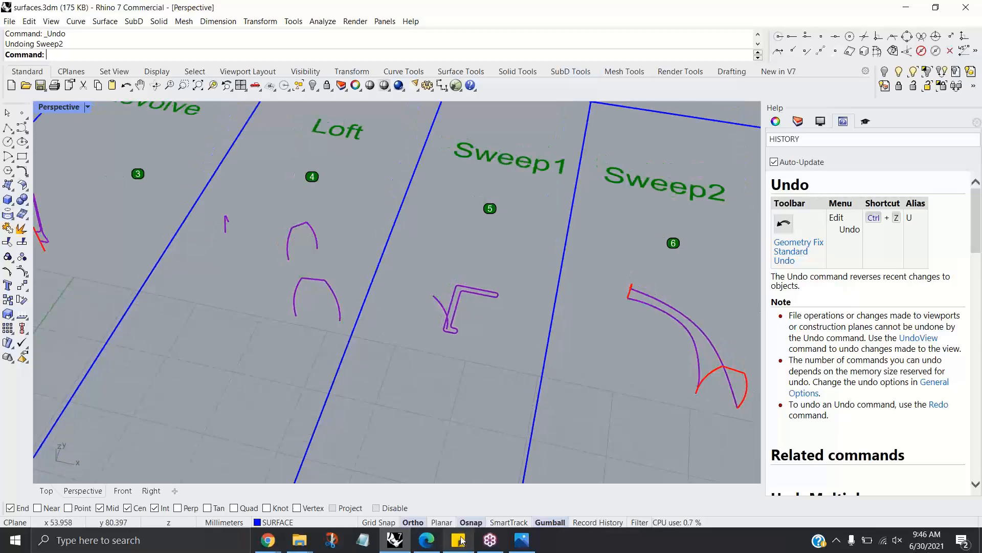
click(576, 523)
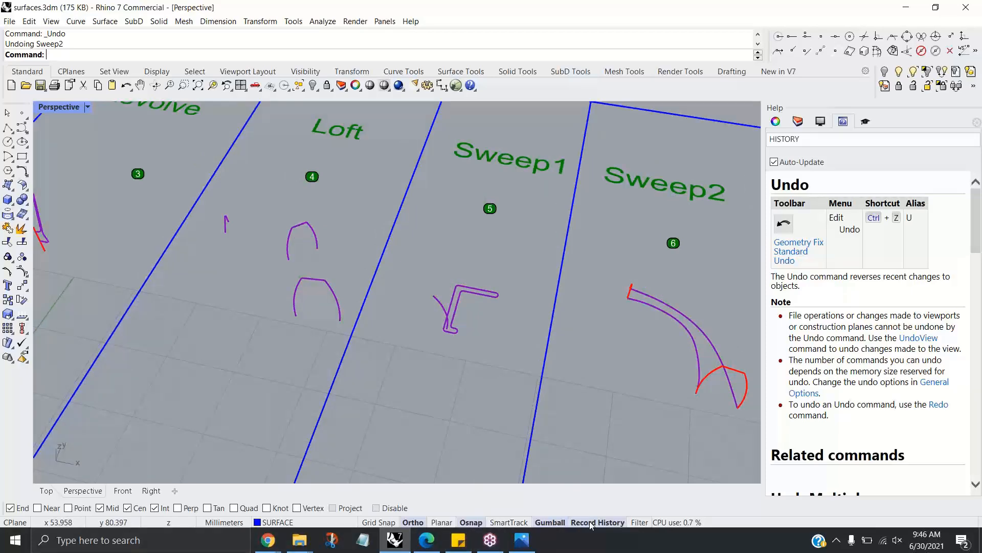
click(105, 21)
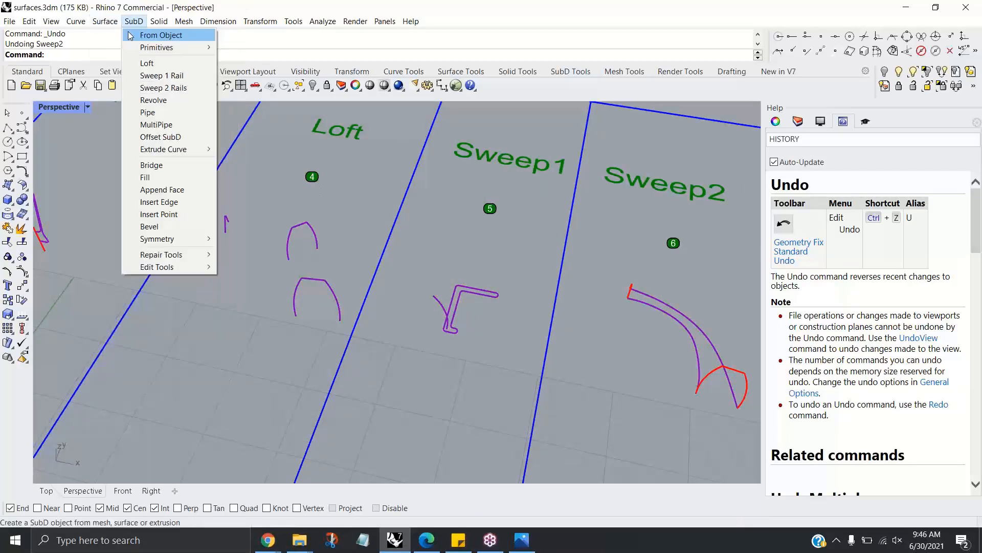
click(114, 48)
click(315, 278)
click(299, 225)
click(224, 219)
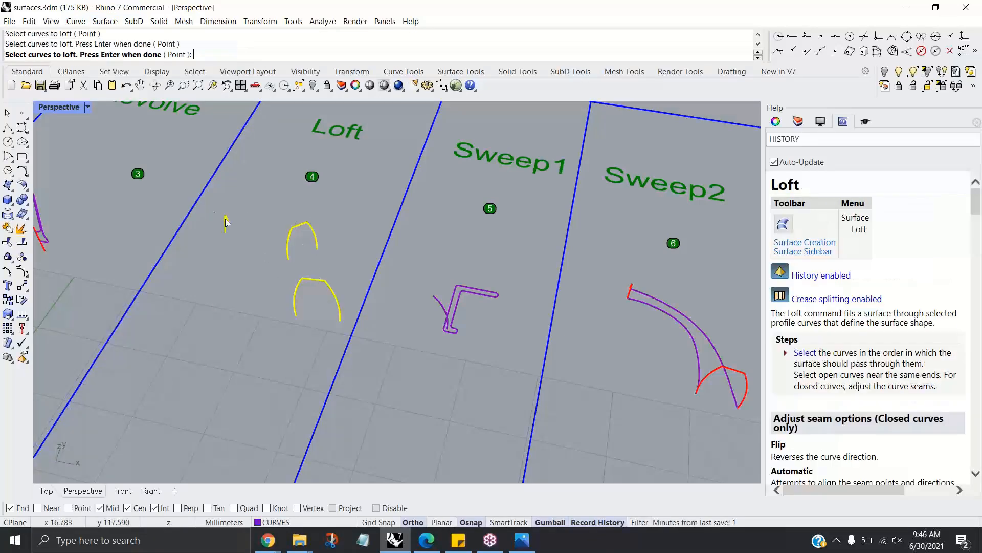
key(Return)
click(649, 374)
Step: Loft the three open profile curves in section 4 in order, with Normal style and Do not simplify
key(Return)
click(299, 315)
click(289, 260)
click(226, 225)
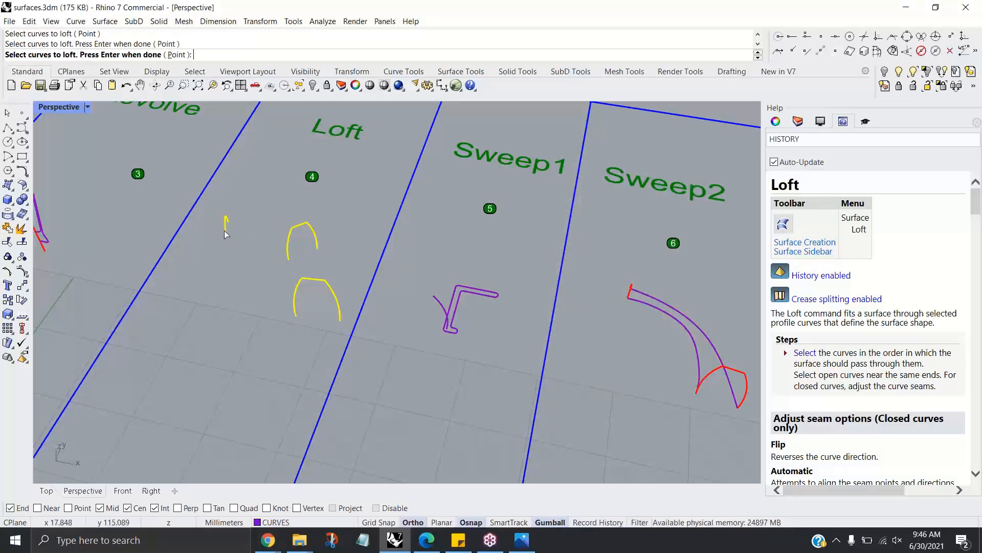
key(Return)
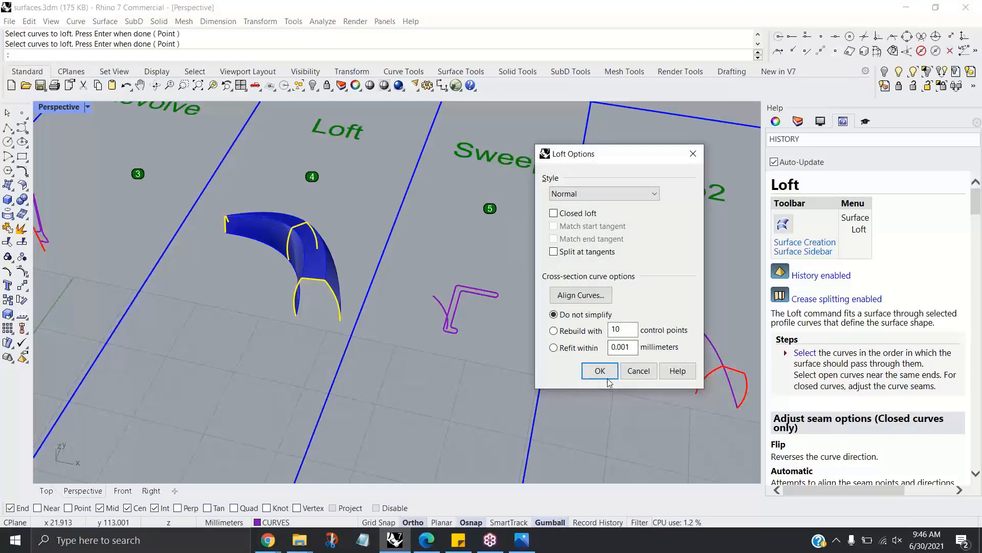
click(607, 523)
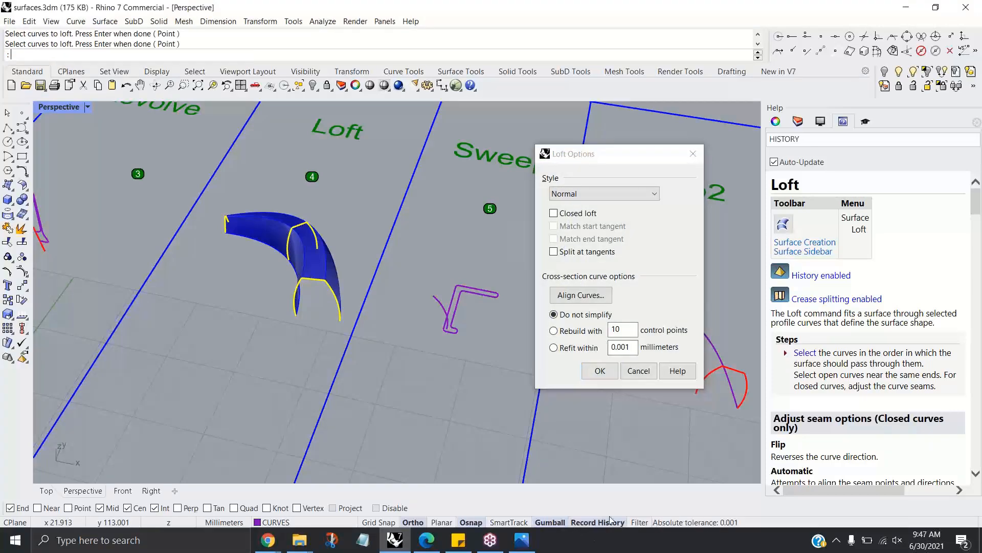
click(599, 369)
Step: Select the loft's middle profile curve and move it along the red gumball axis to reshape the surface through history
right_drag(220, 250, 291, 274)
scroll(232, 281, up, 4)
click(239, 284)
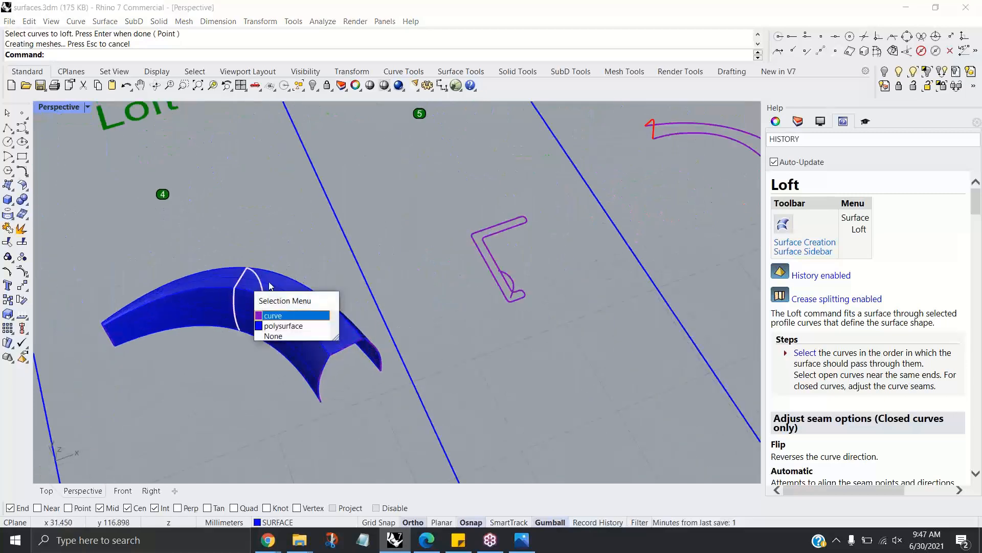
click(267, 315)
drag(279, 287, 302, 279)
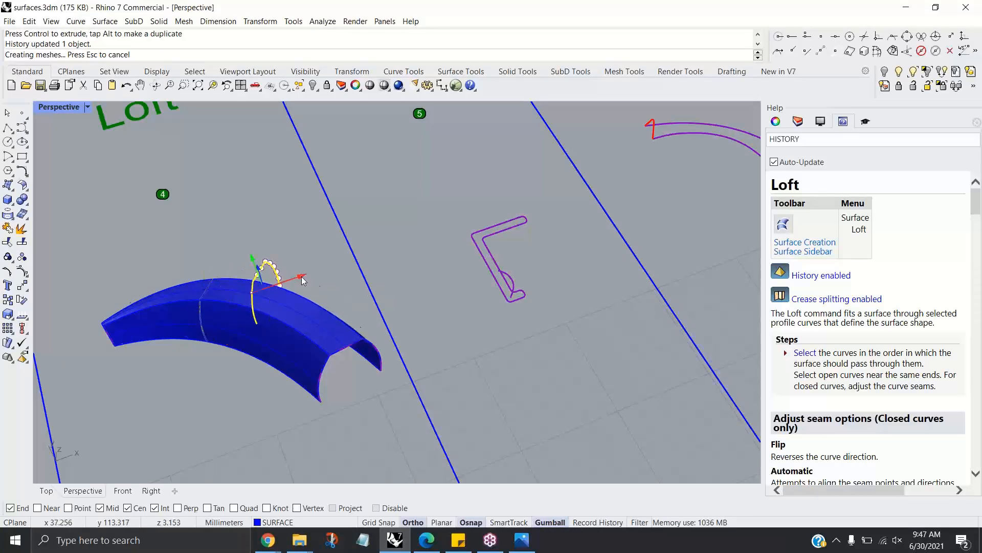
scroll(232, 322, up, 3)
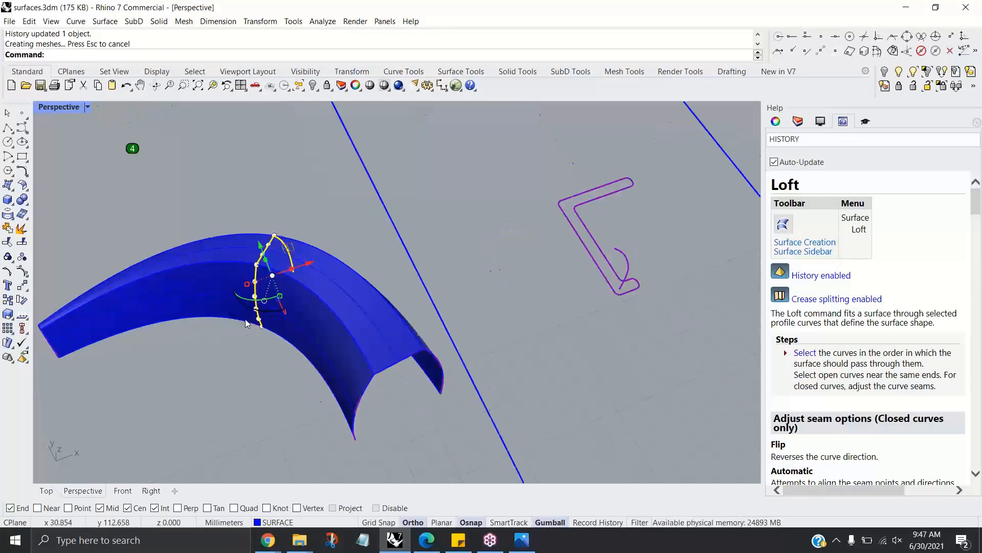
drag(271, 303, 298, 325)
Step: Select the profile curve at the loft's open front end and move it along the red gumball axis to reshape the surface
right_drag(297, 321, 327, 316)
click(327, 315)
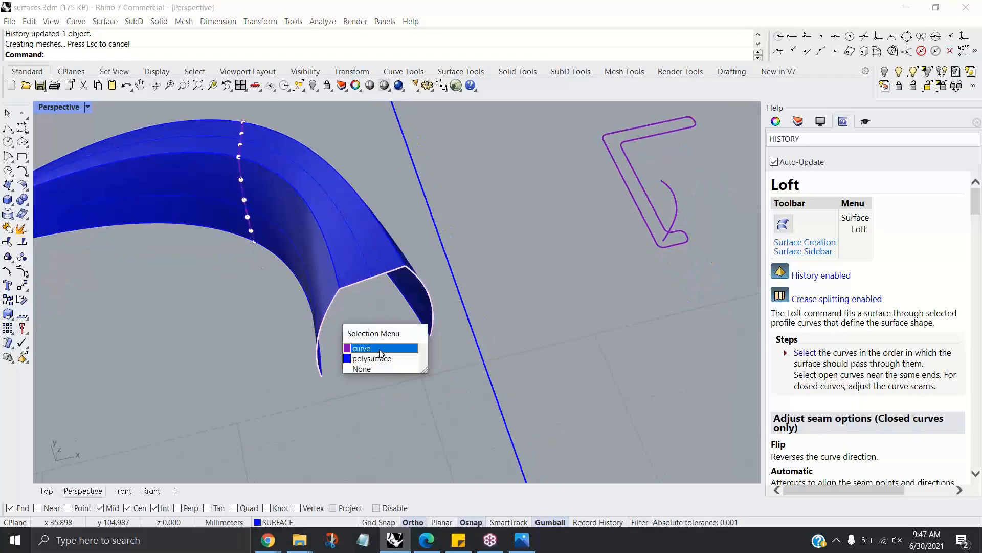
click(404, 343)
drag(416, 315, 457, 302)
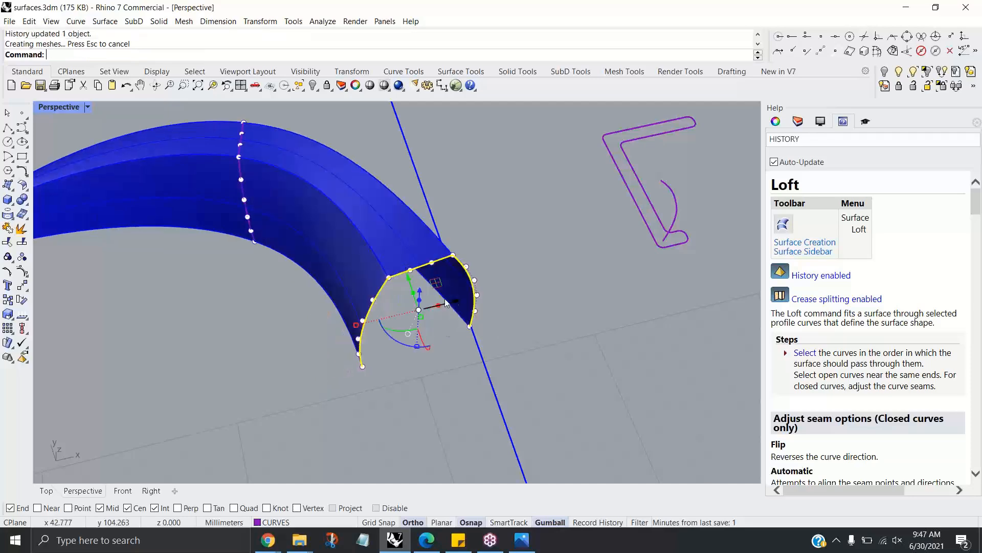
scroll(431, 281, down, 5)
shift+right_drag(424, 298, 364, 339)
key(Escape)
key(Escape)
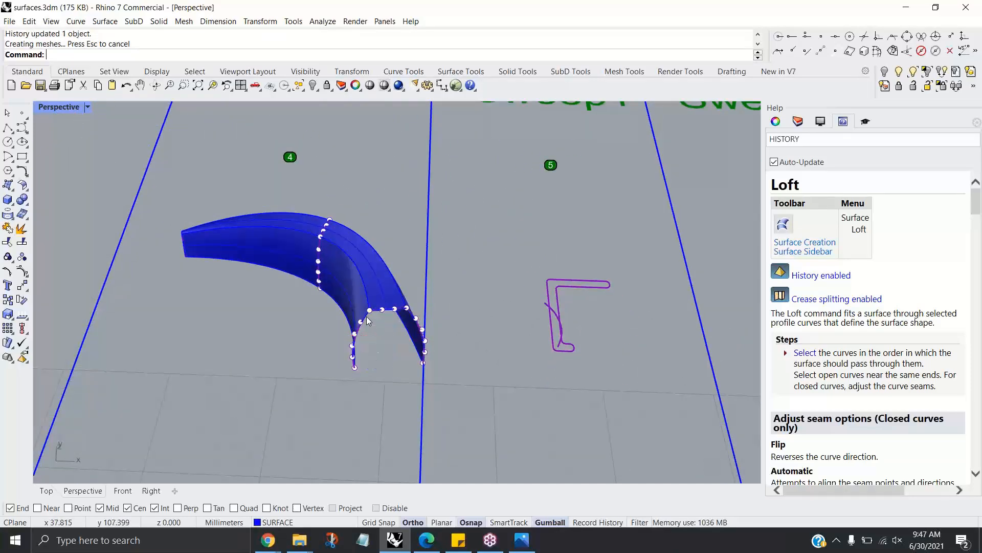
scroll(386, 296, down, 5)
right_drag(440, 303, 410, 269)
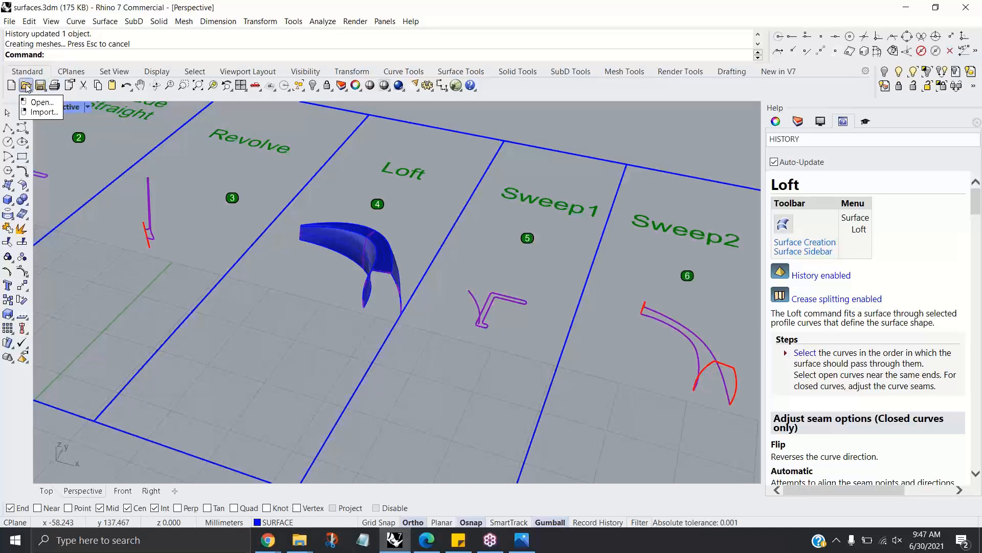
Step: Open the file my shed - start here.3dm from the June 2021 Getting Started folder
click(26, 87)
click(497, 299)
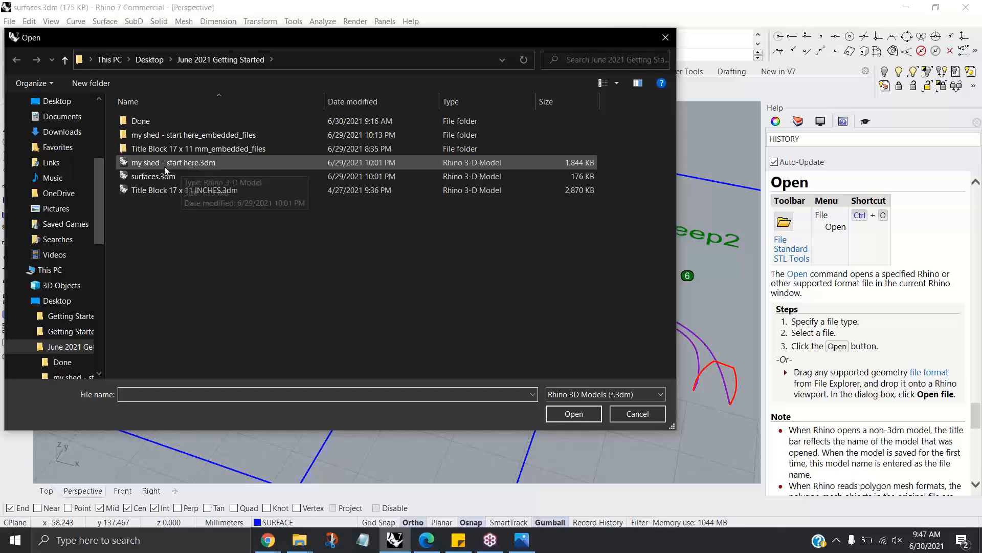
double_click(186, 163)
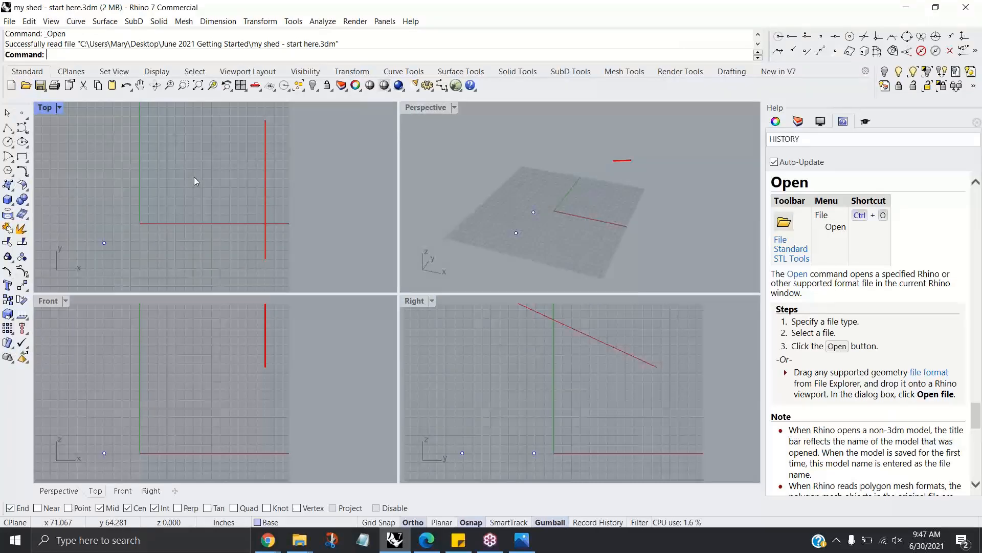
right_drag(177, 199, 223, 172)
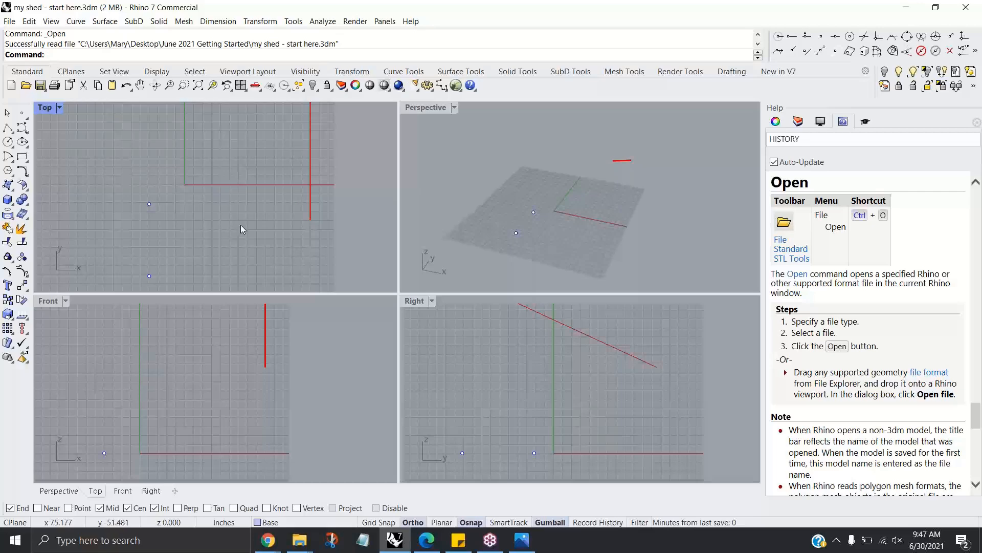
right_drag(261, 242, 258, 240)
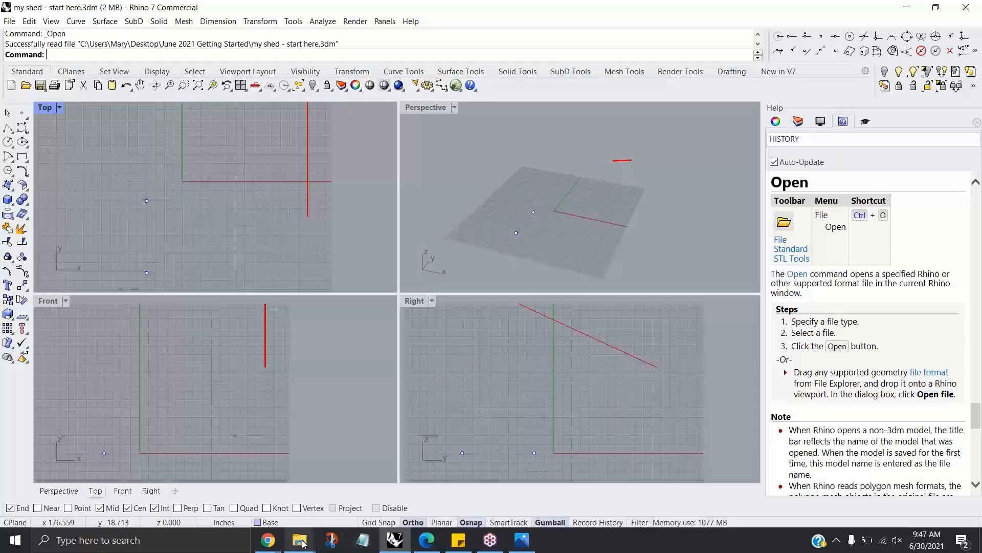
Step: View STUDIO BUILDING.pdf from the June 2021 Getting Started folder, and move the PDF and folder windows off this screen
mouse_move(302, 543)
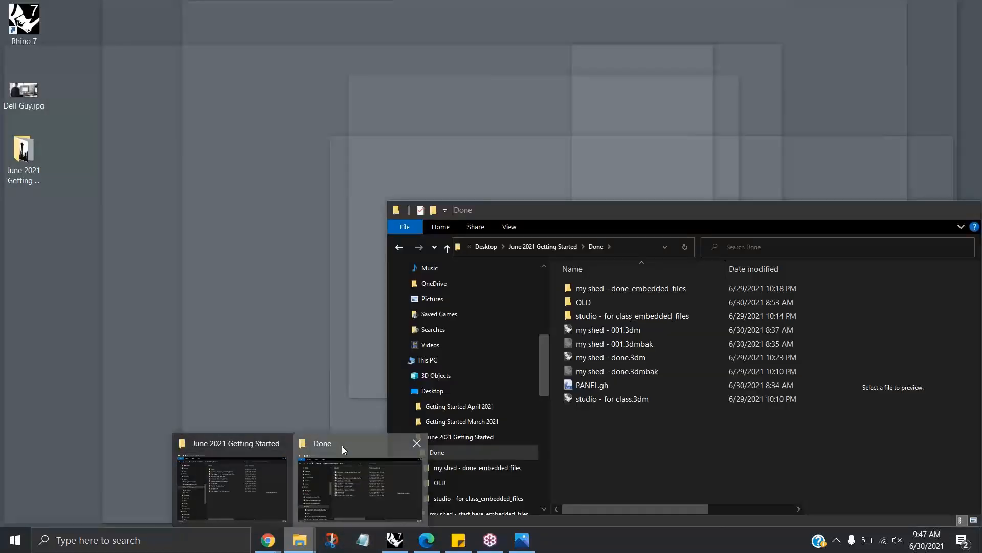
click(341, 445)
click(542, 249)
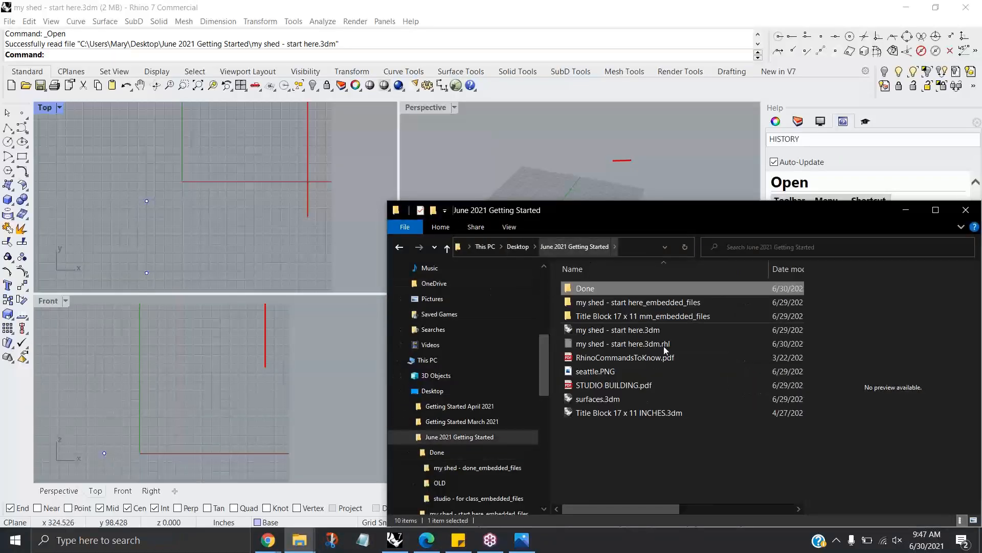
double_click(612, 387)
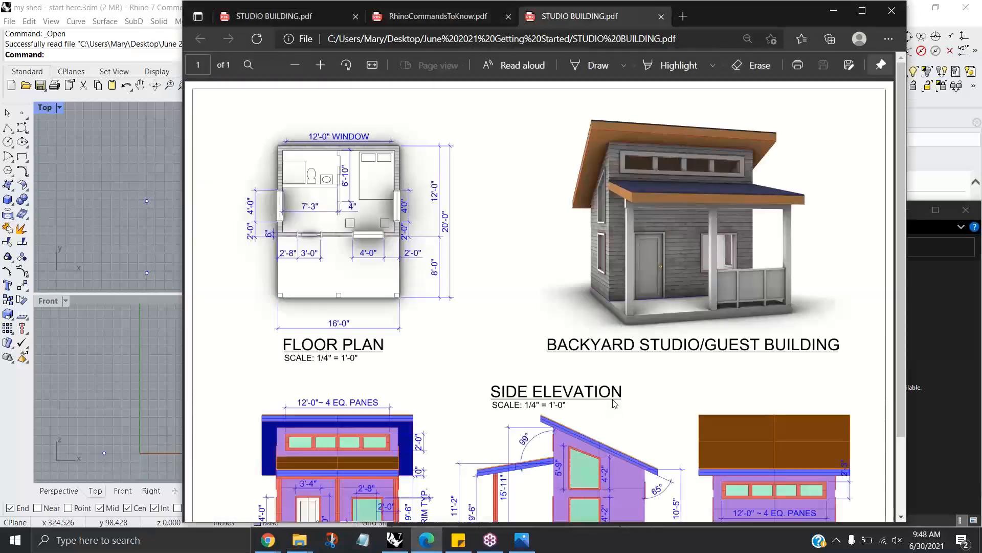
scroll(614, 404, down, 4)
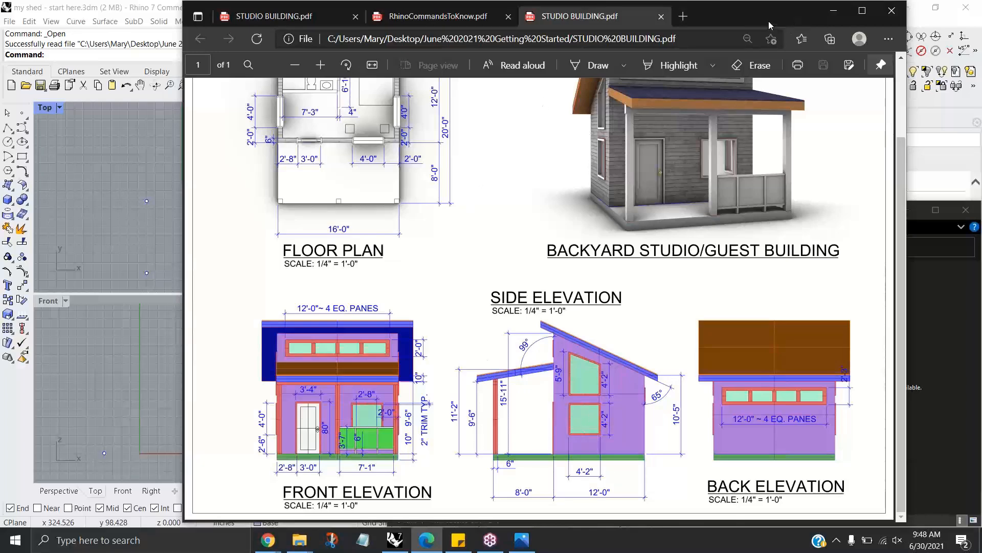
drag(762, 24, 0, 133)
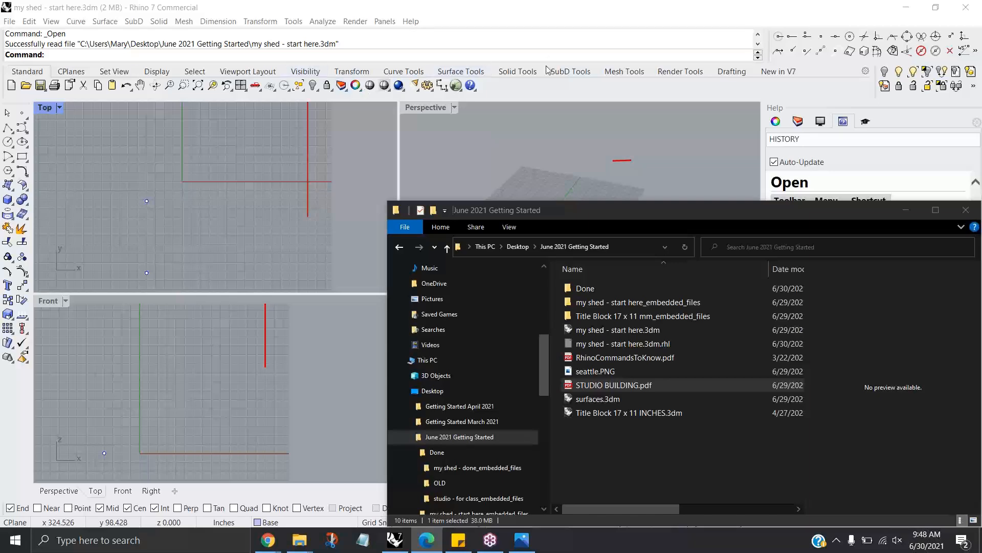
drag(675, 213, 0, 218)
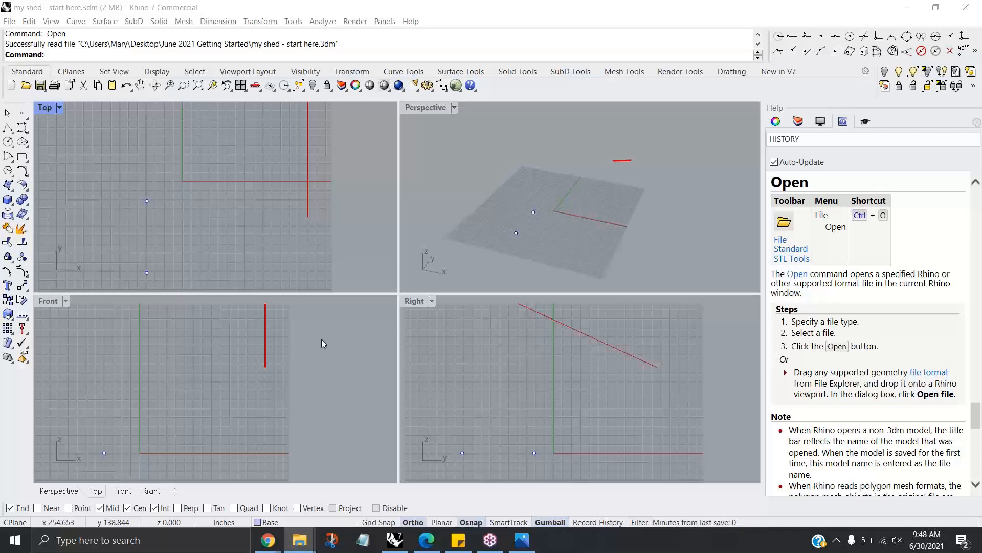
Step: Fit the model's reference geometry in the viewports and show the shed model's layer list
scroll(373, 235, down, 2)
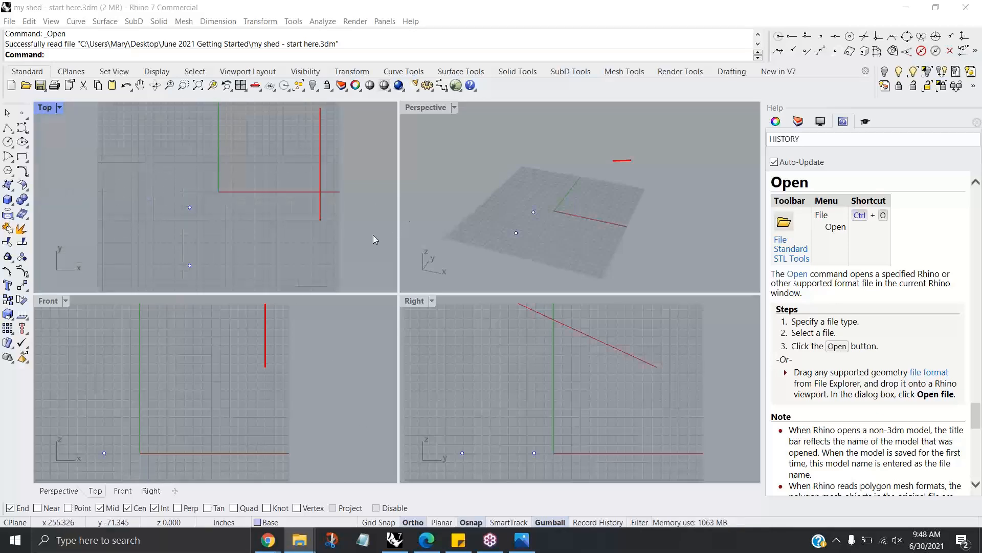
scroll(321, 366, down, 4)
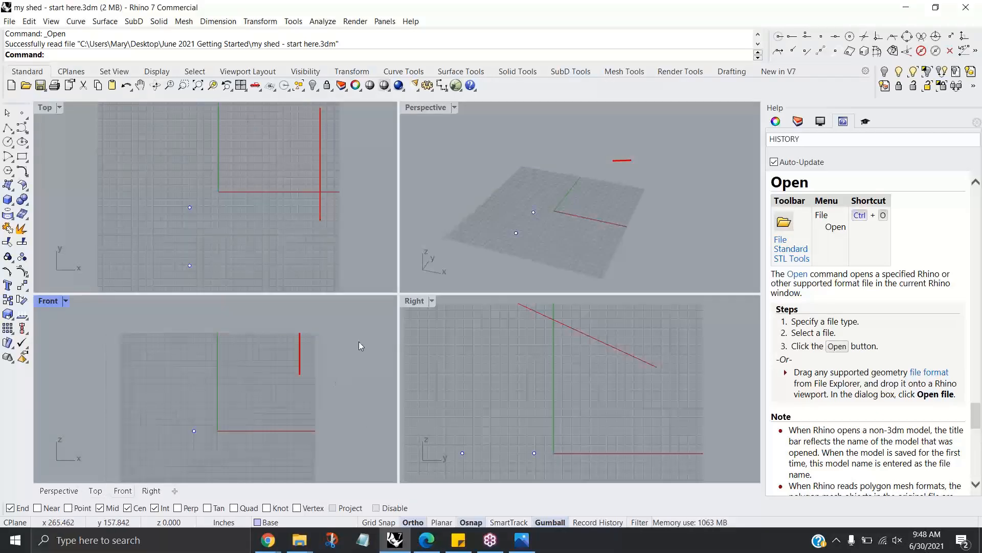
scroll(533, 235, up, 2)
scroll(532, 235, up, 2)
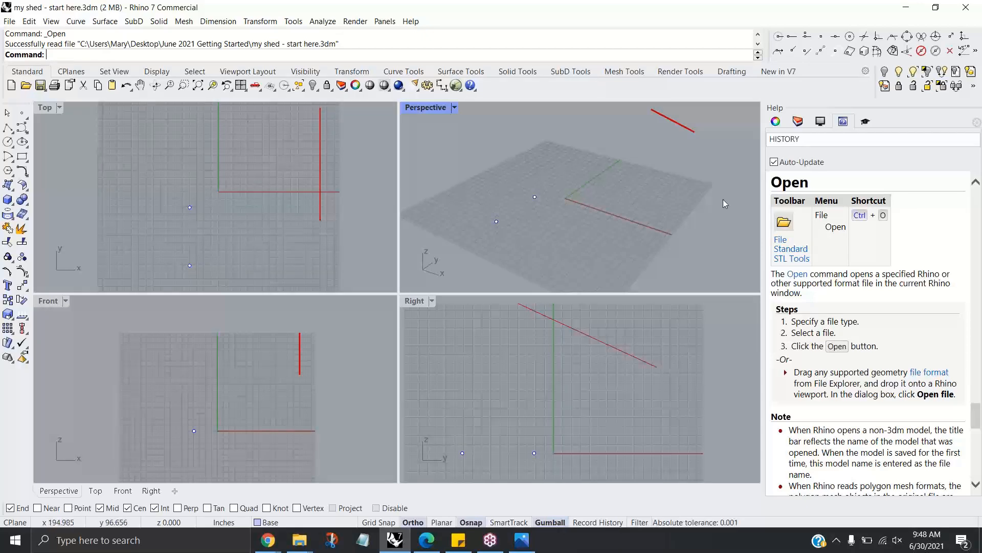
click(798, 121)
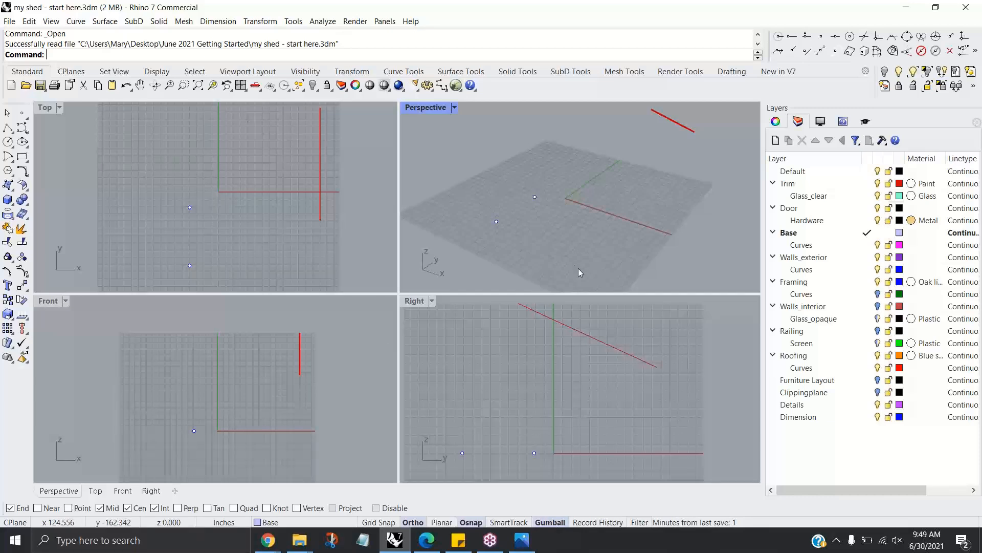
Step: Maximize the Top viewport and frame the two reference points and the red roof line
right_drag(622, 254, 586, 256)
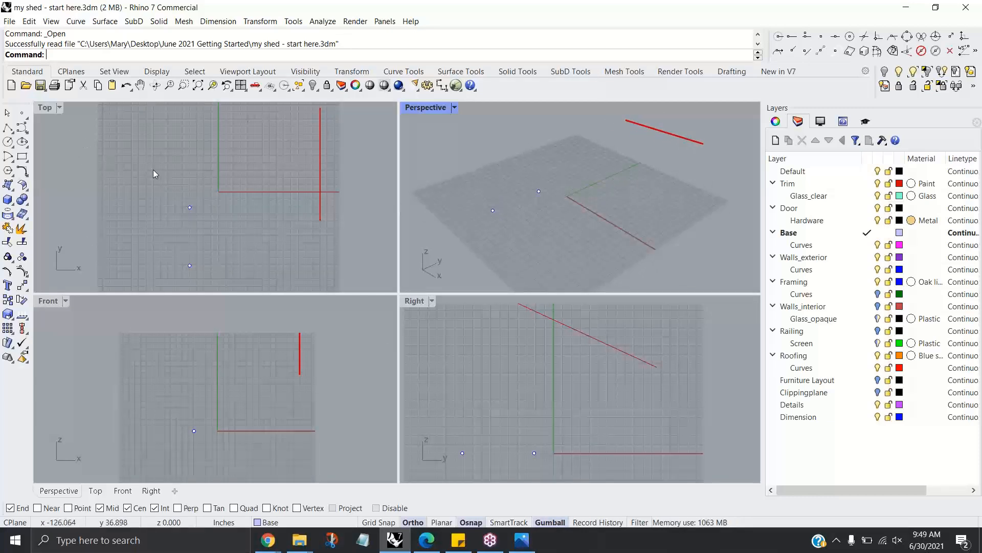
right_drag(234, 222, 215, 224)
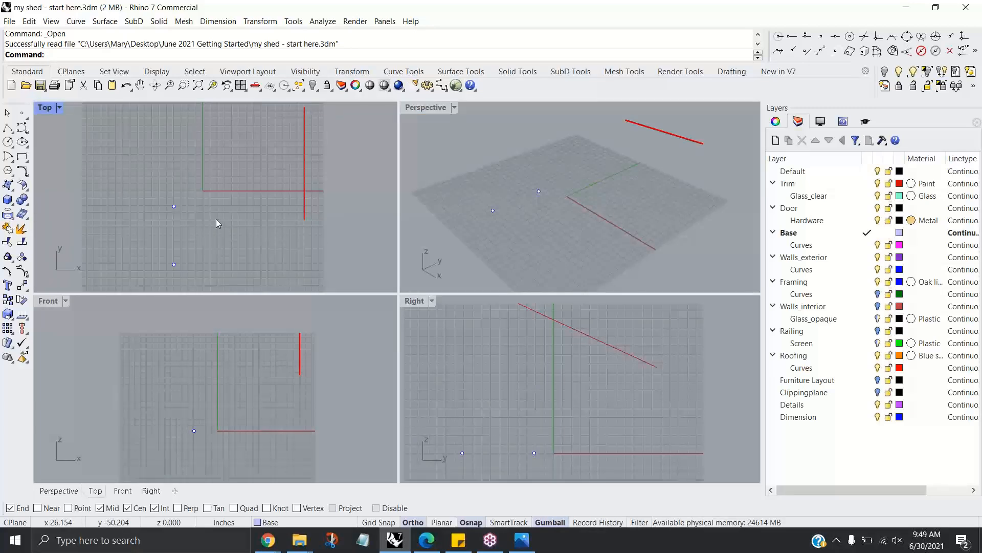
double_click(46, 107)
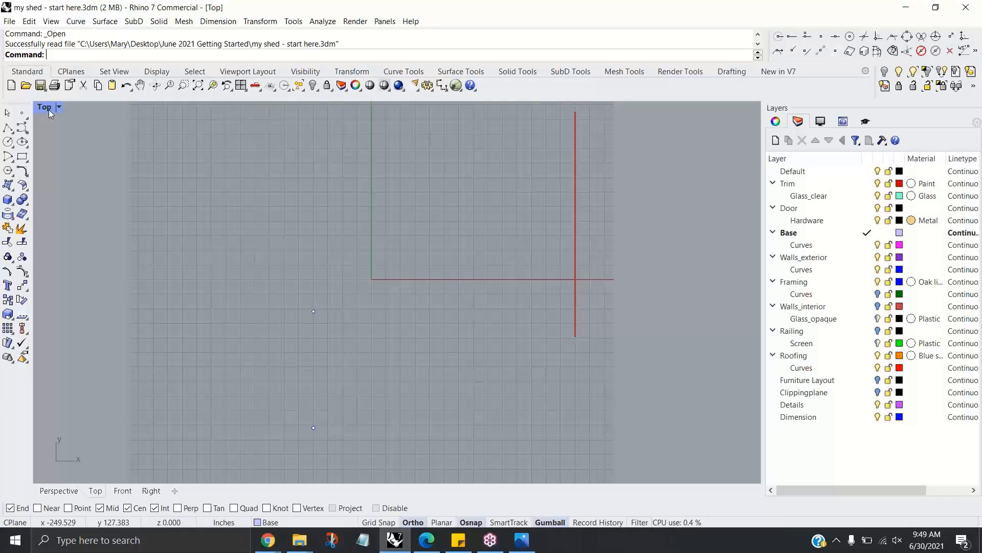
scroll(298, 317, down, 1)
right_drag(332, 313, 260, 289)
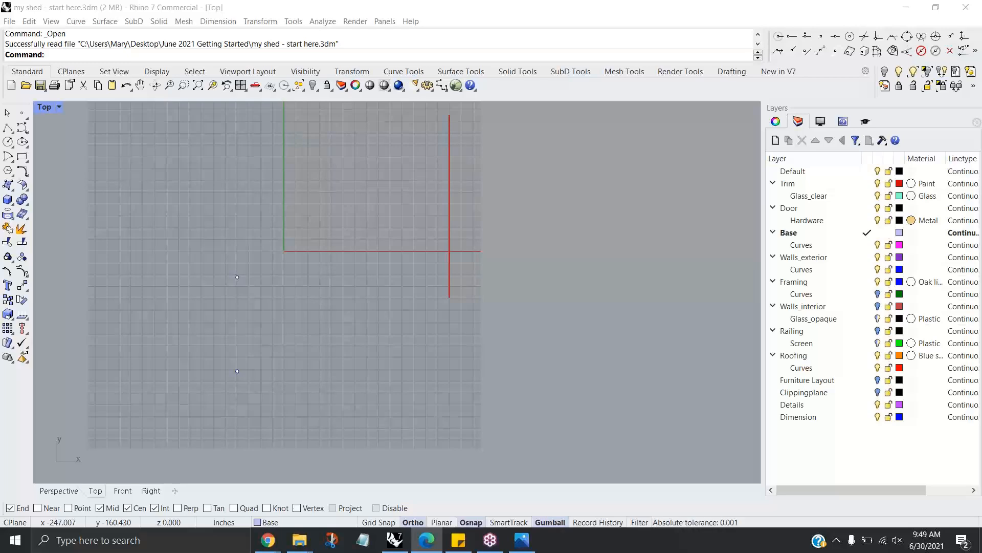
Step: Bring STUDIO BUILDING.pdf back on screen to examine the studio's floor plan dimensions, and minimize it
drag(0, 56, 800, 62)
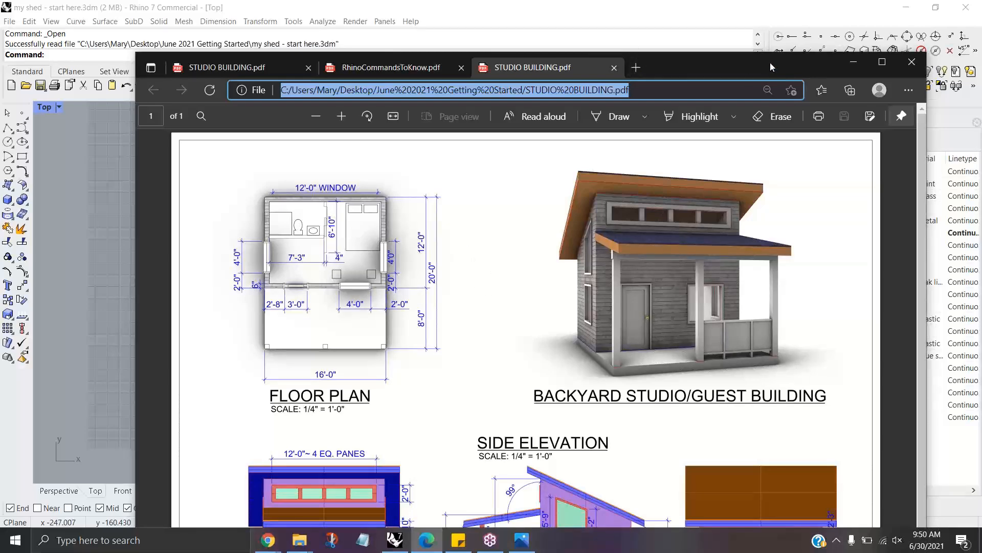
click(853, 61)
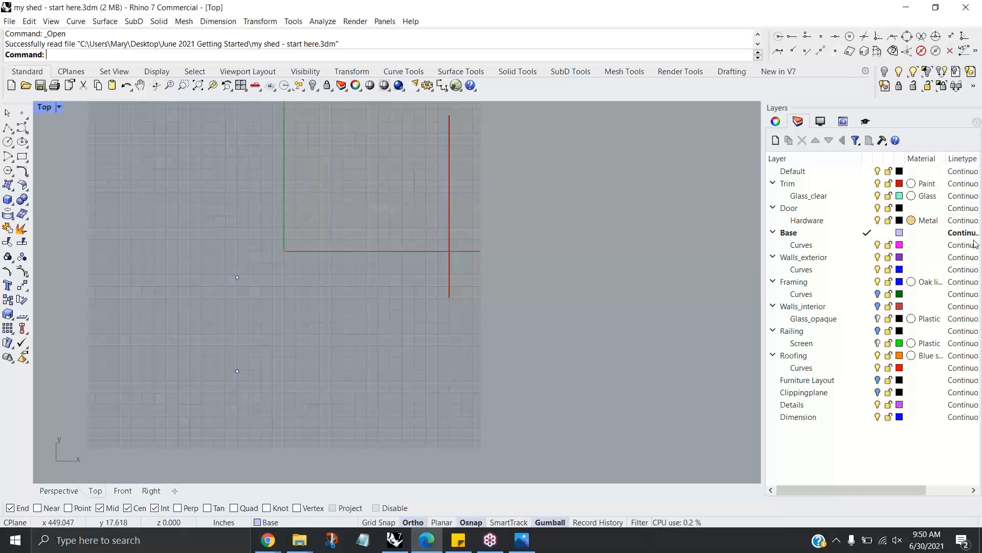
Step: Make the Curves sublayer under Base the current layer
click(867, 245)
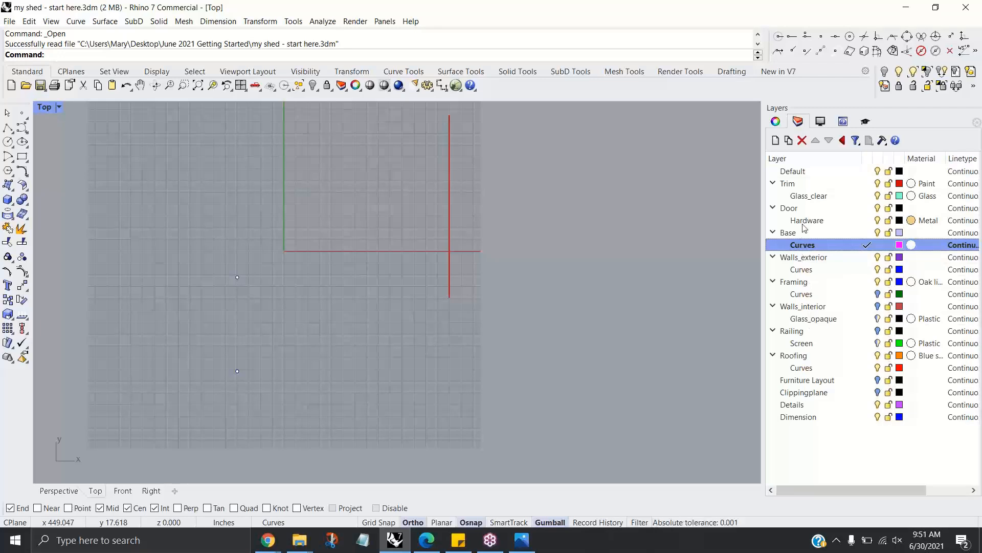
Step: Nest the Clippingplane layer under Furniture Layout and the Details layer under Clippingplane
click(808, 382)
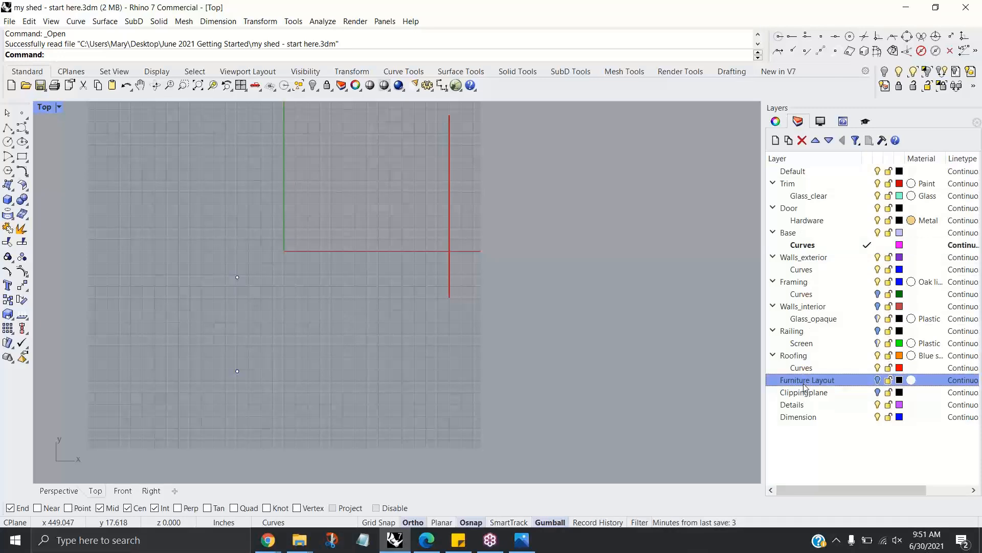
click(806, 392)
mouse_move(819, 395)
mouse_down()
mouse_move(819, 384)
mouse_move(797, 406)
mouse_move(816, 394)
mouse_up()
click(819, 384)
click(814, 393)
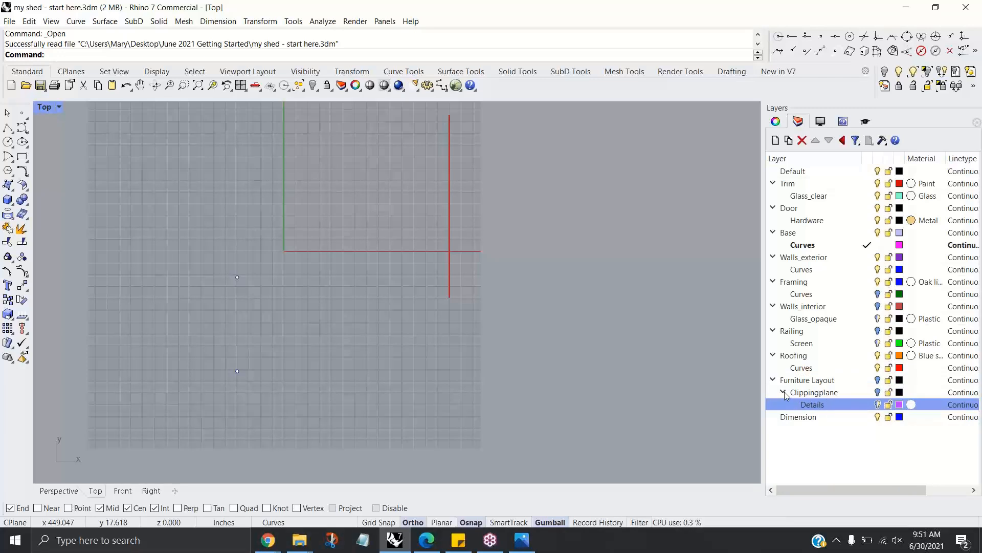
click(783, 393)
click(783, 392)
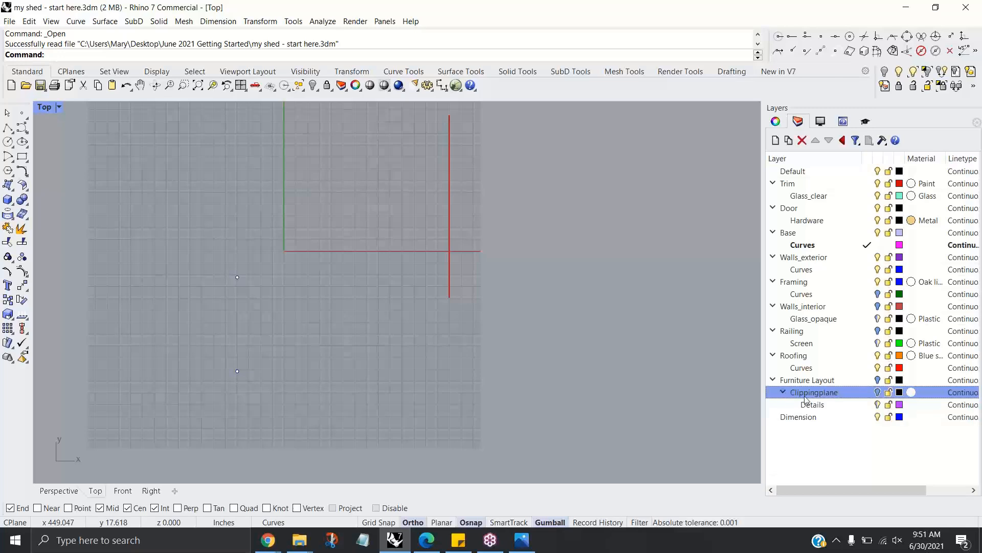
click(813, 405)
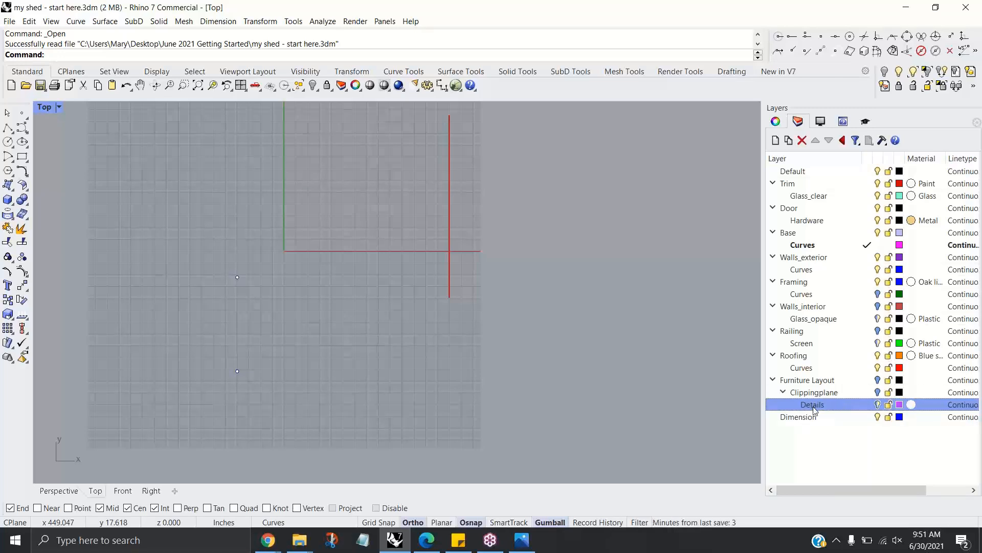
Step: Return the Details and Clippingplane layers to the top level of the layer list
drag(814, 406, 797, 426)
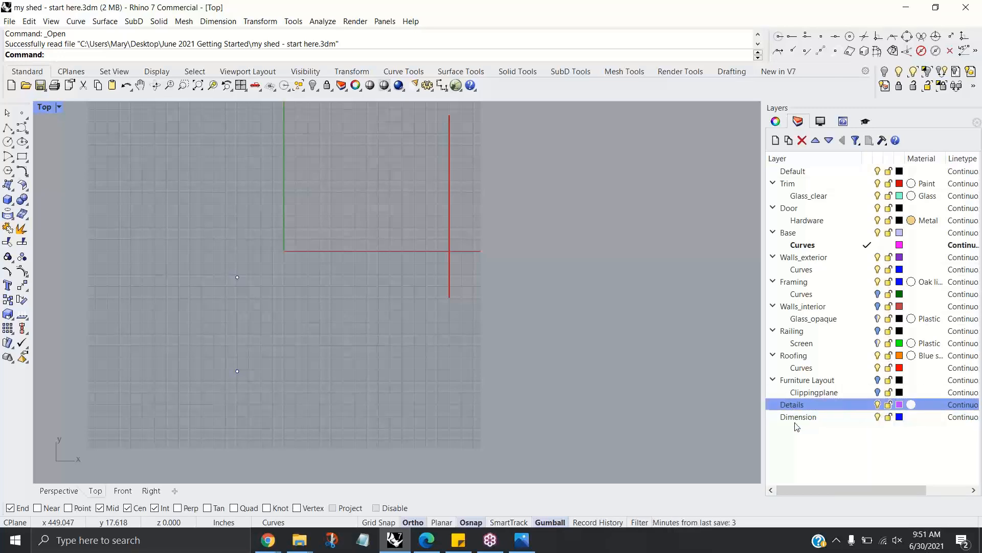
click(802, 396)
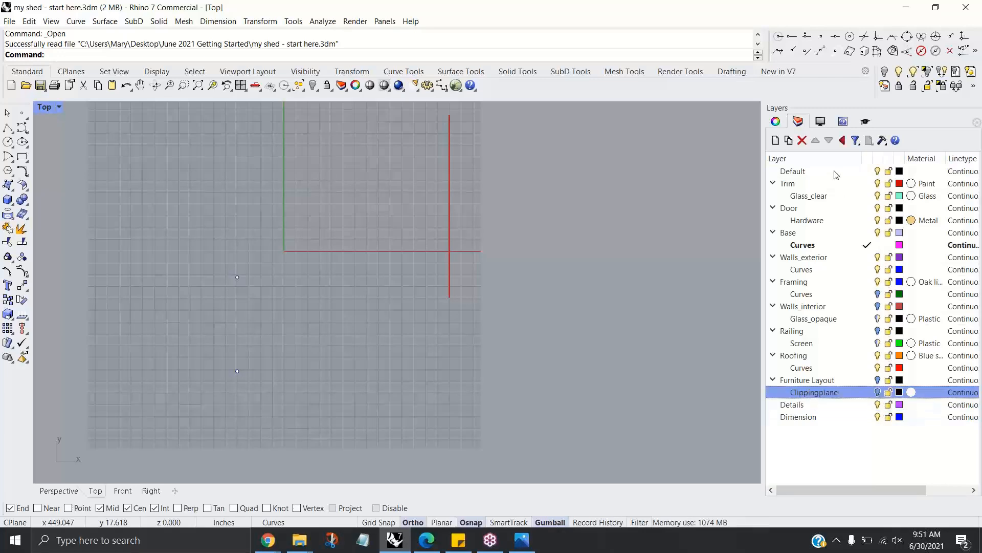
click(843, 140)
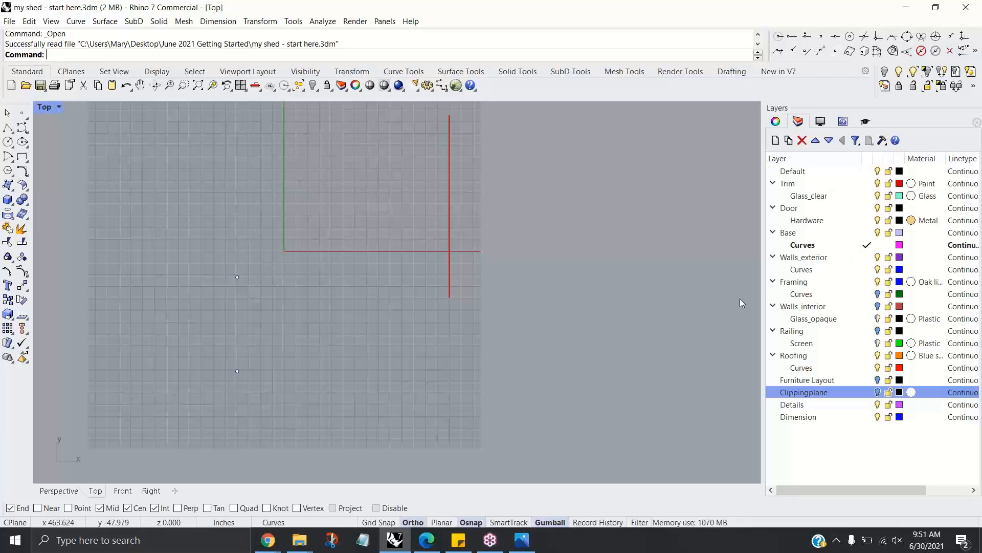
Step: Enable the Point object snap and start a polyline at the lower reference point in the Top view
right_drag(557, 346, 613, 356)
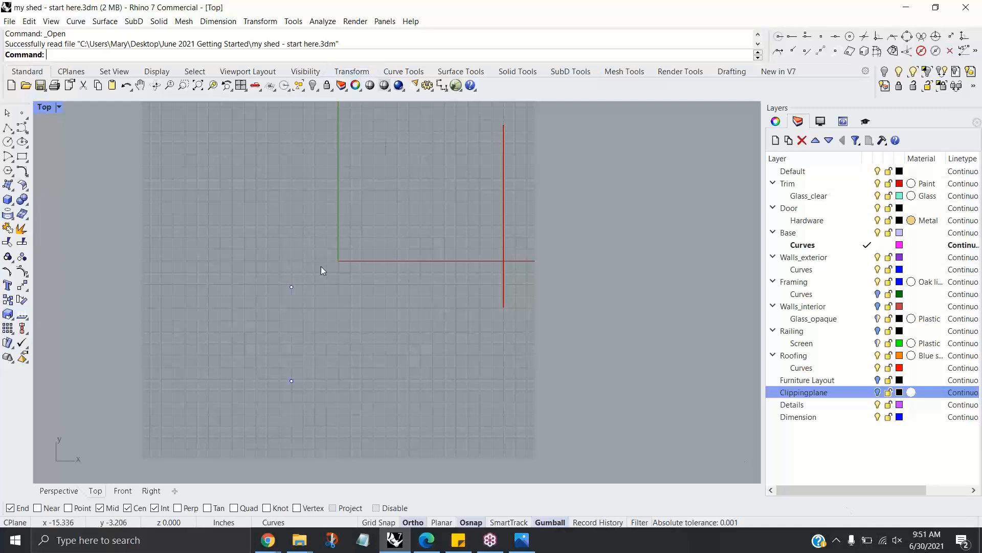
right_drag(363, 317, 356, 318)
click(8, 129)
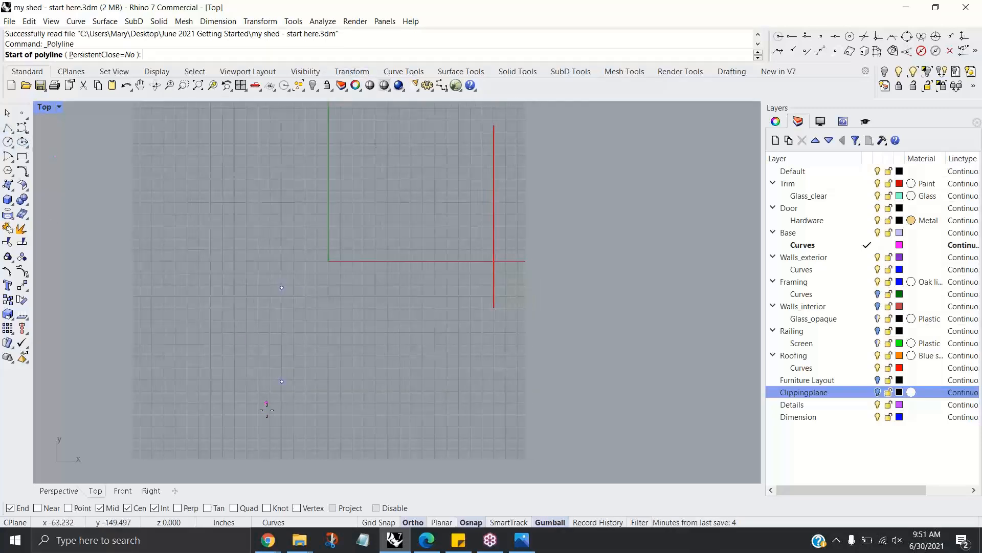
scroll(282, 384, up, 1)
scroll(282, 384, up, 2)
scroll(284, 385, down, 3)
click(75, 509)
click(282, 381)
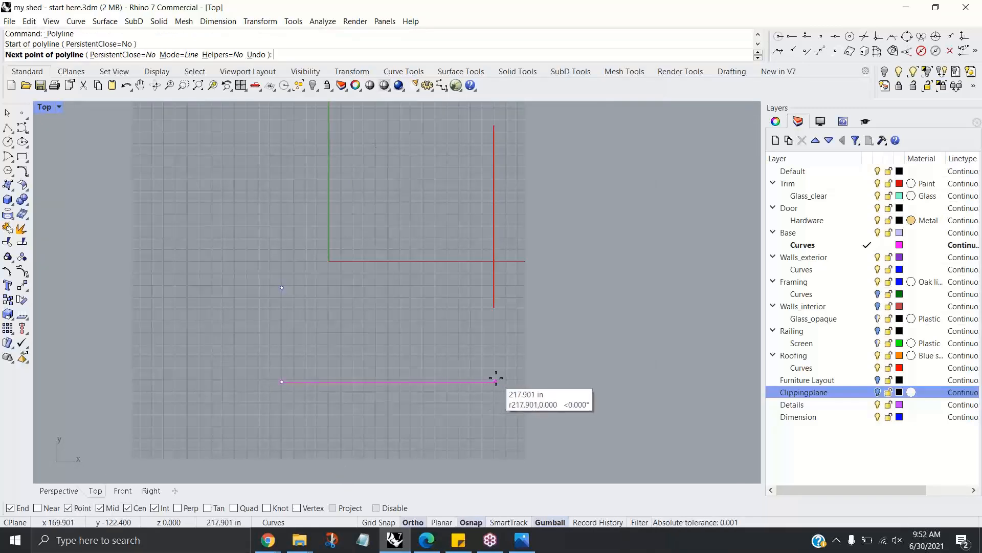
Step: Draw the base outline 16' across in +X, 20' in +Y and 16' back, and close the polyline
text(16)
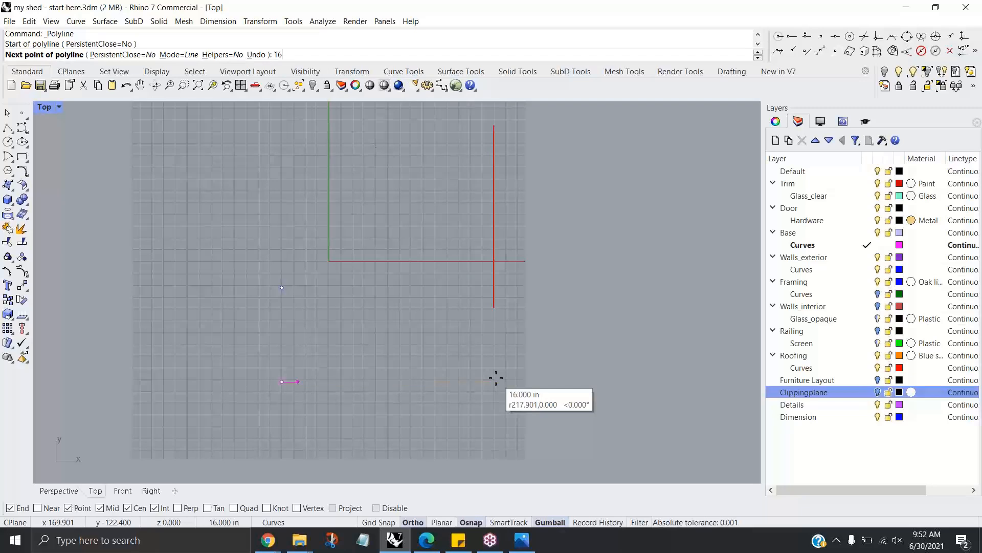
text(')
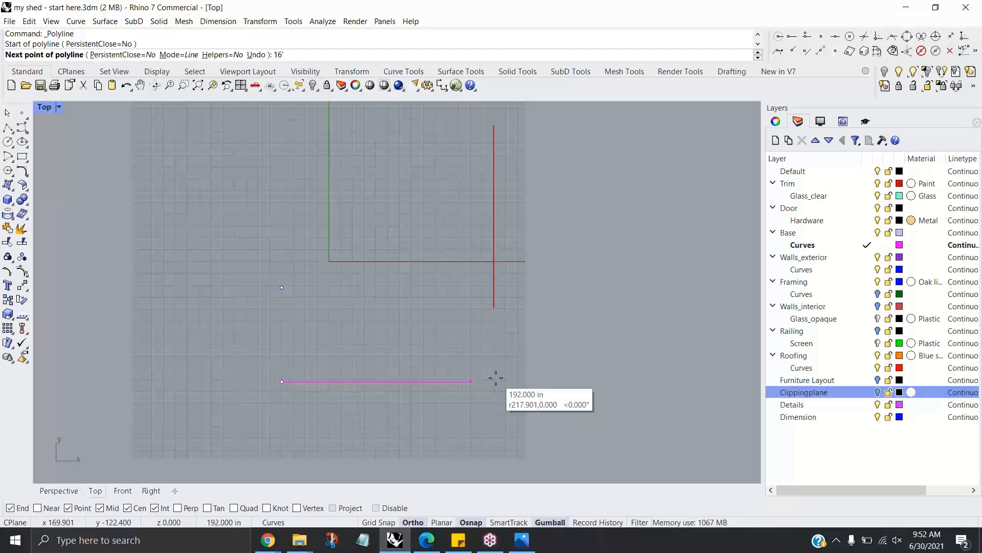
key(BackSpace)
text(')
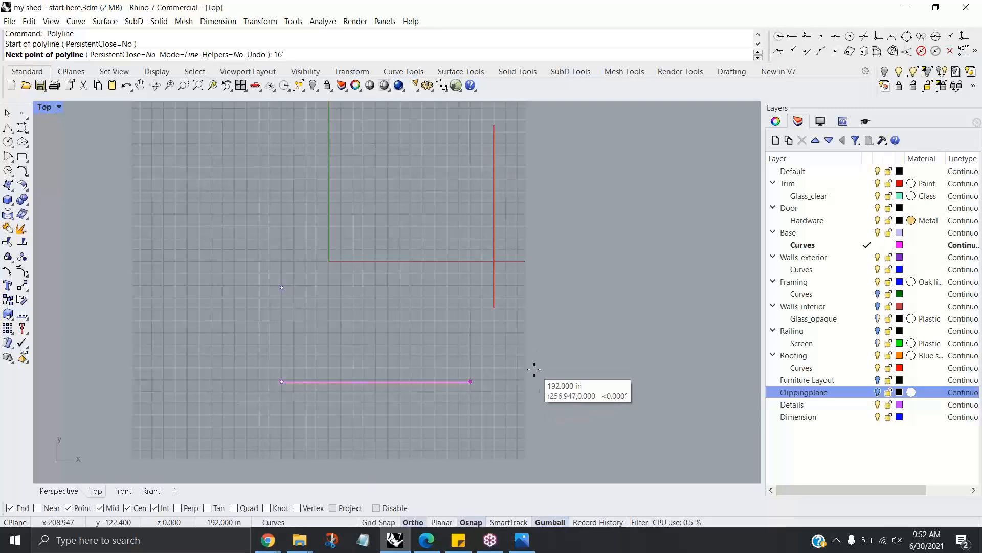
key(Return)
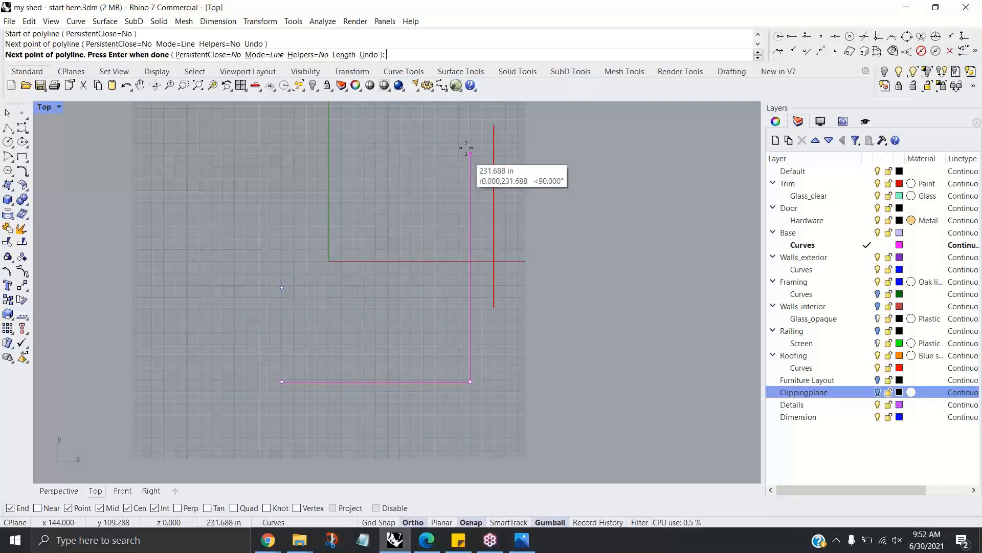
text(20')
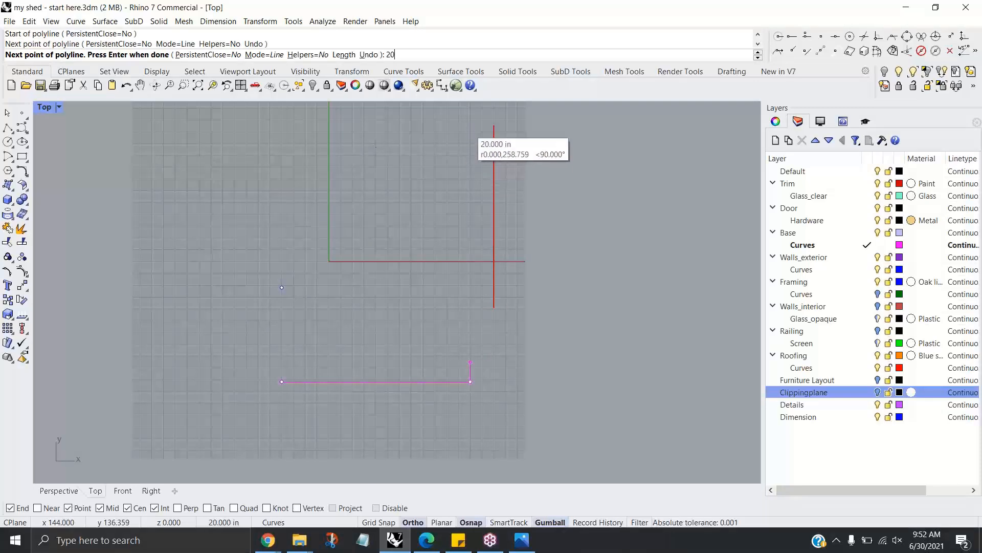
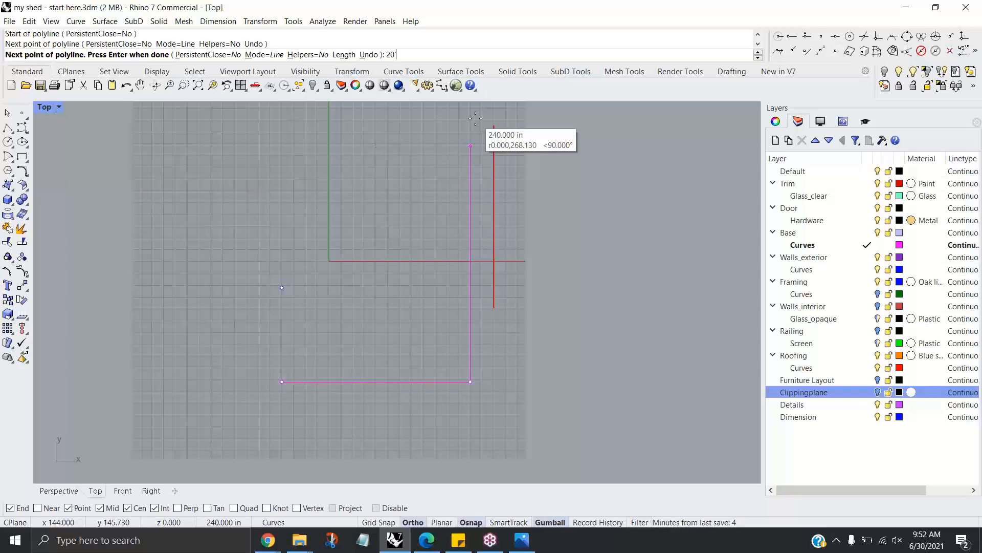
key(Return)
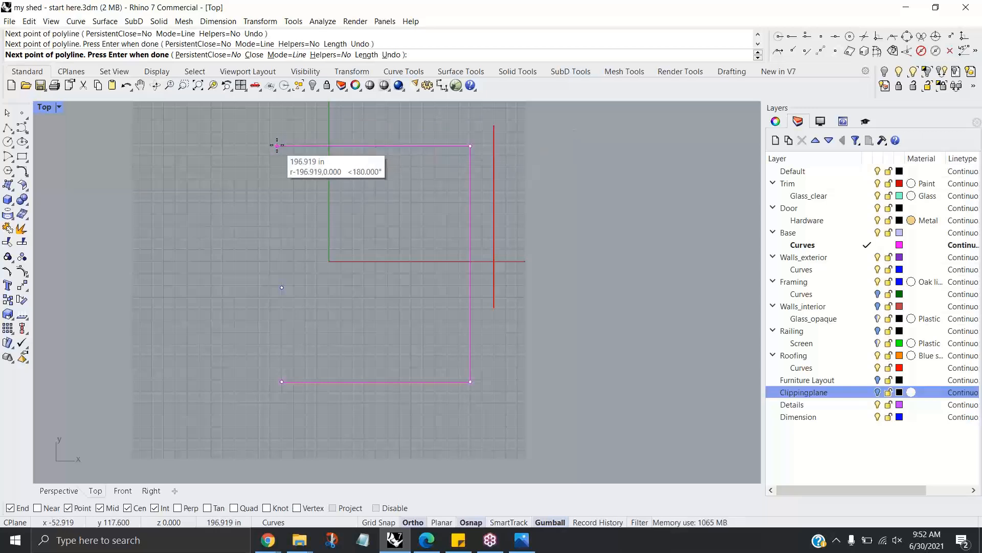
text(16')
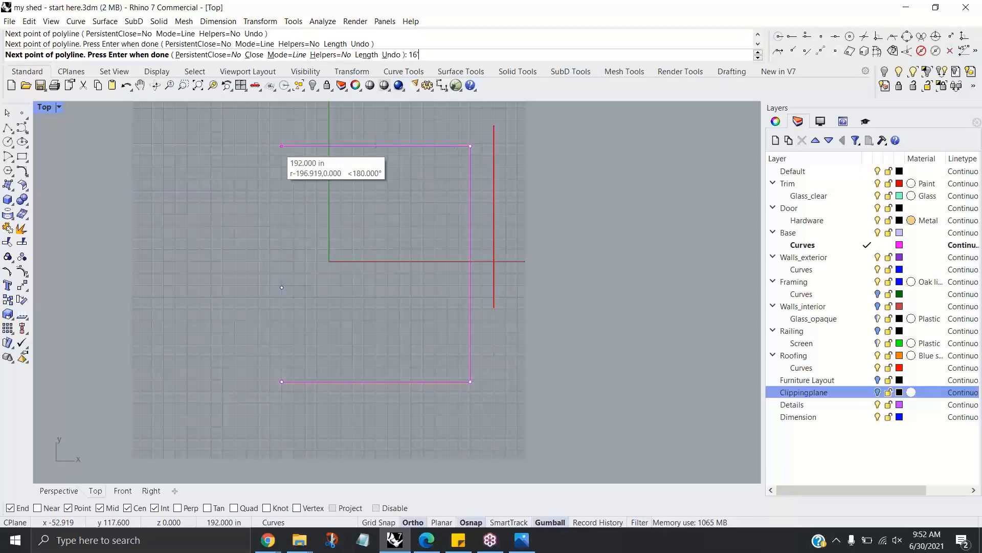
key(Return)
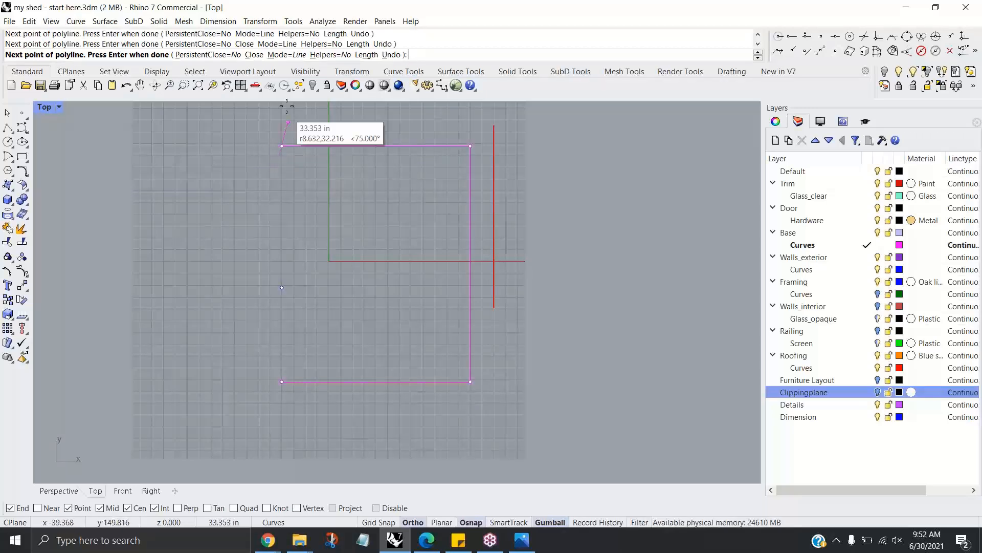
click(254, 54)
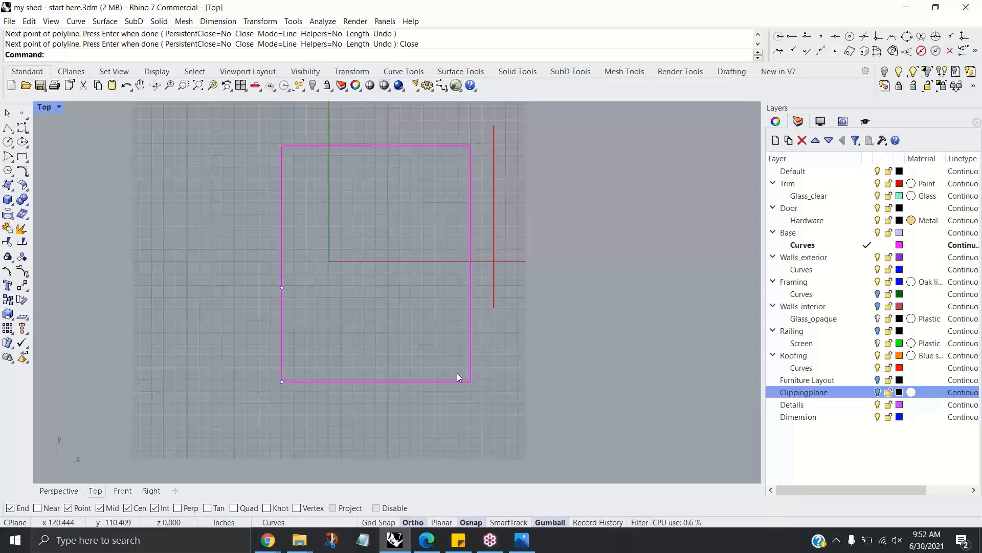
scroll(416, 357, up, 2)
right_drag(416, 355, 405, 390)
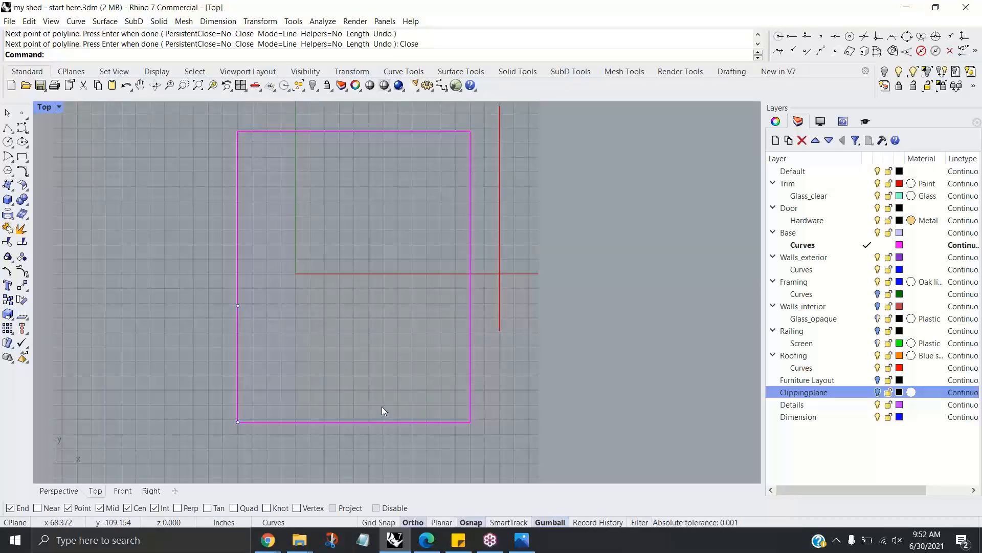
Step: Make the Curves sublayer under Walls_exterior the current layer
click(864, 271)
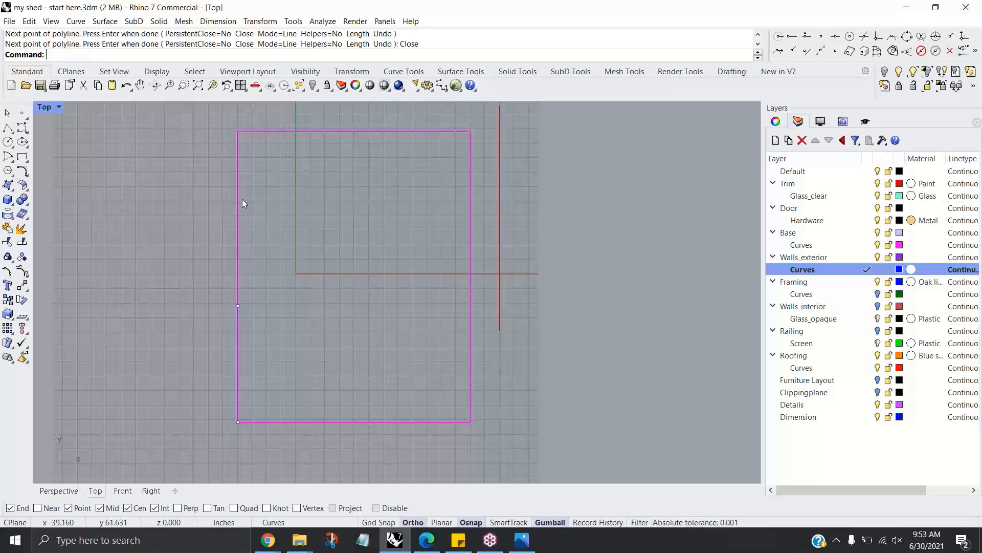
Step: Draw a 16' by 12' rectangle starting at the upper reference point, and delete it
click(22, 157)
click(354, 277)
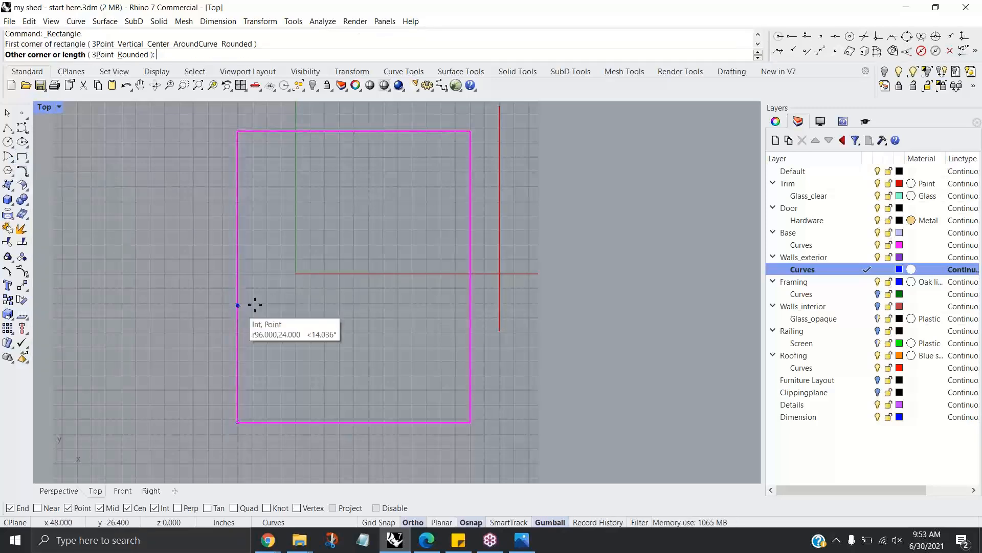
text(16')
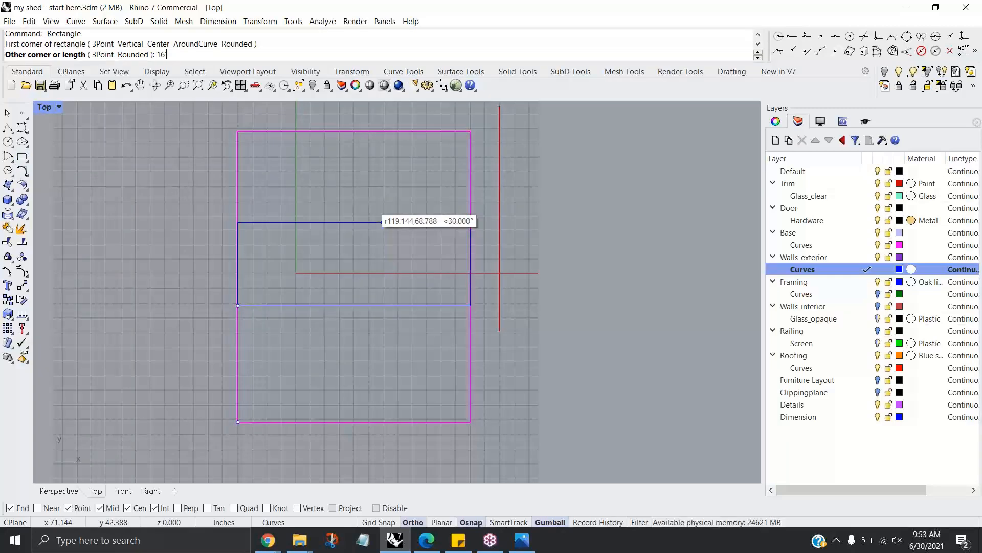
key(Return)
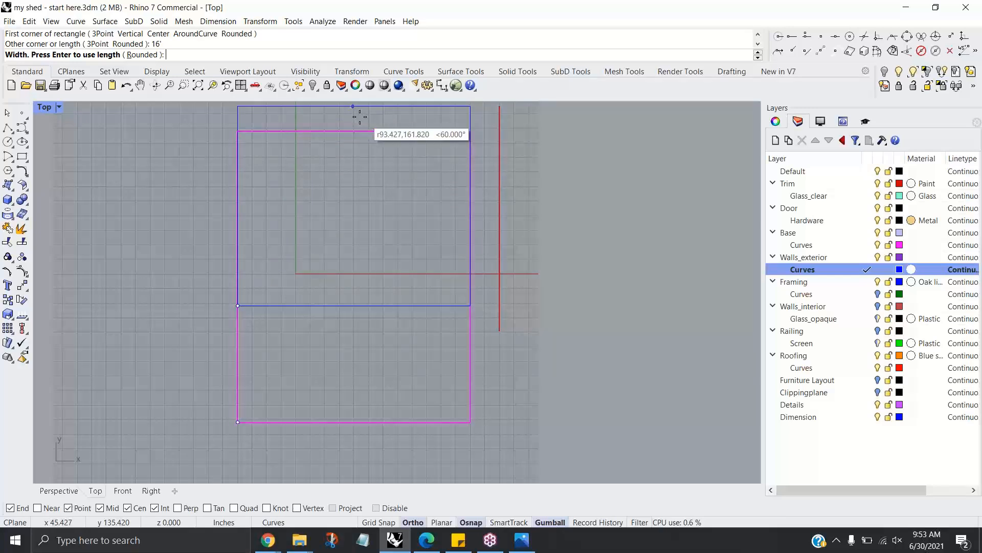
text(12')
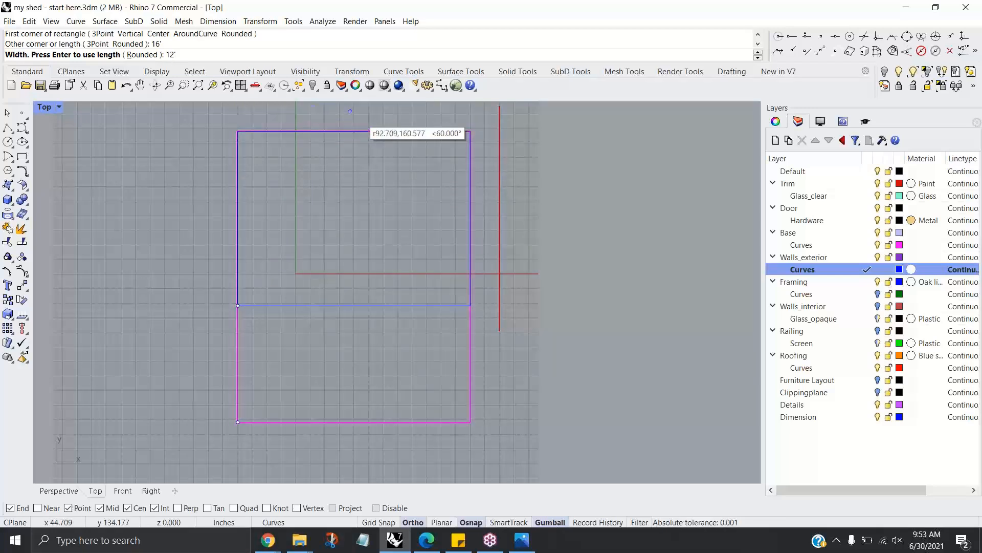
key(Return)
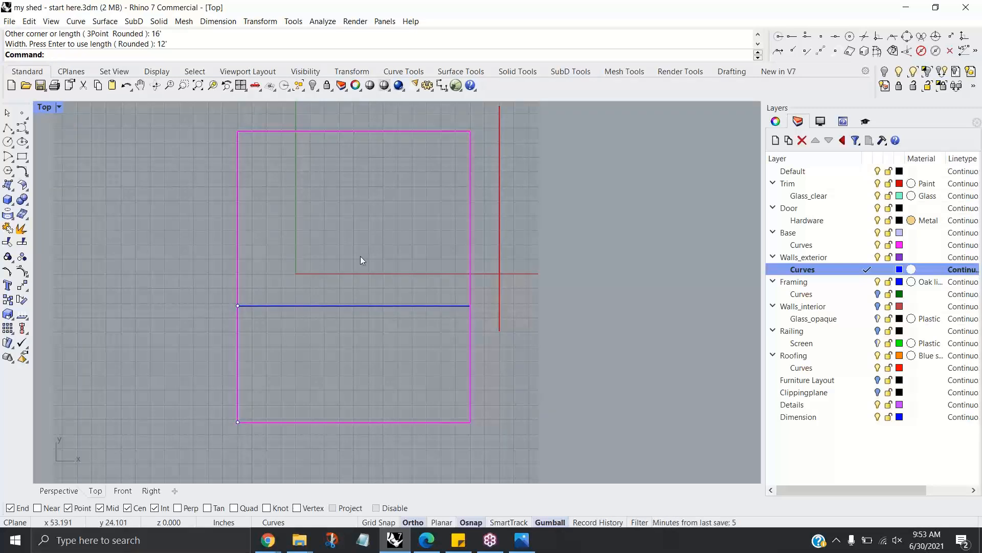
click(370, 305)
key(Delete)
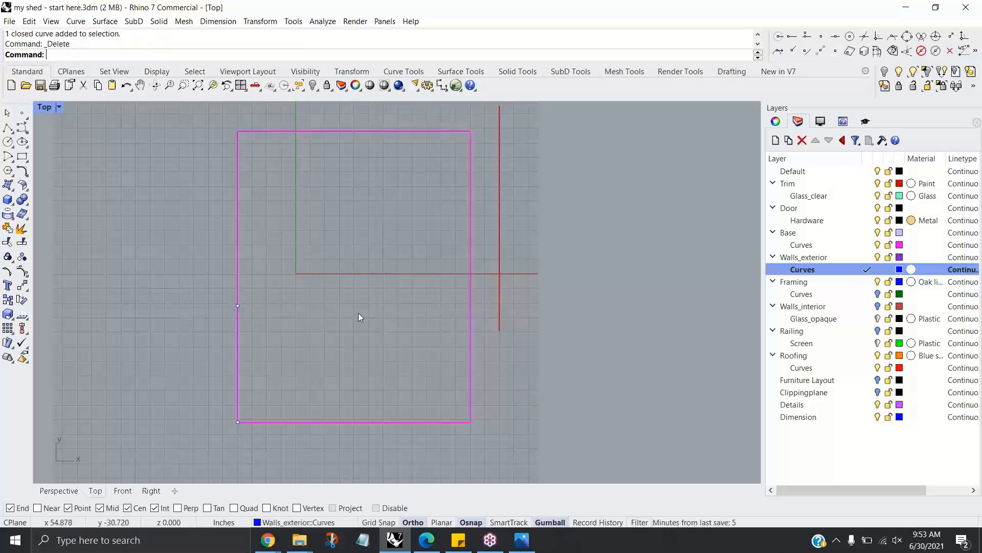
Step: Draw the exterior wall rectangle from the upper reference point to the base outline's diagonally opposite far corner
click(22, 157)
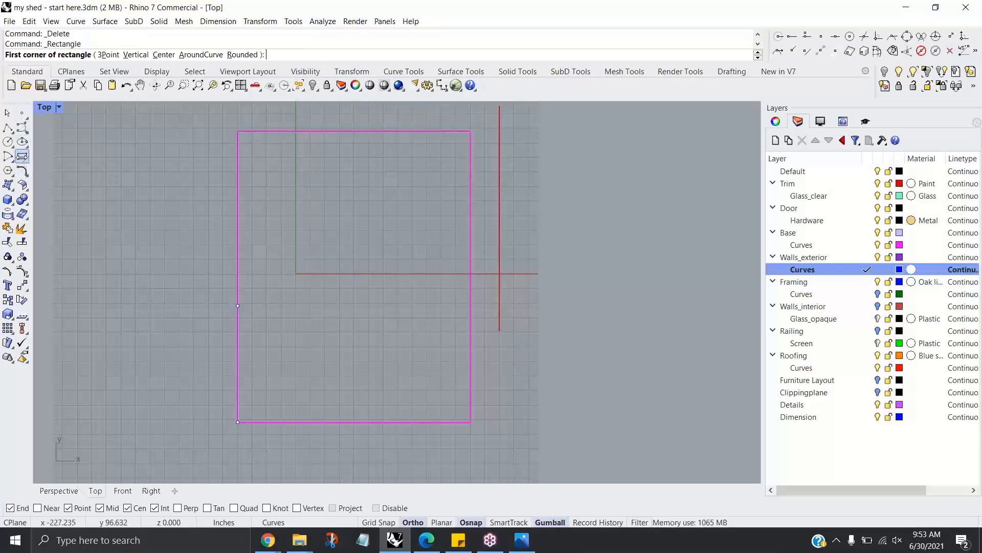
click(237, 307)
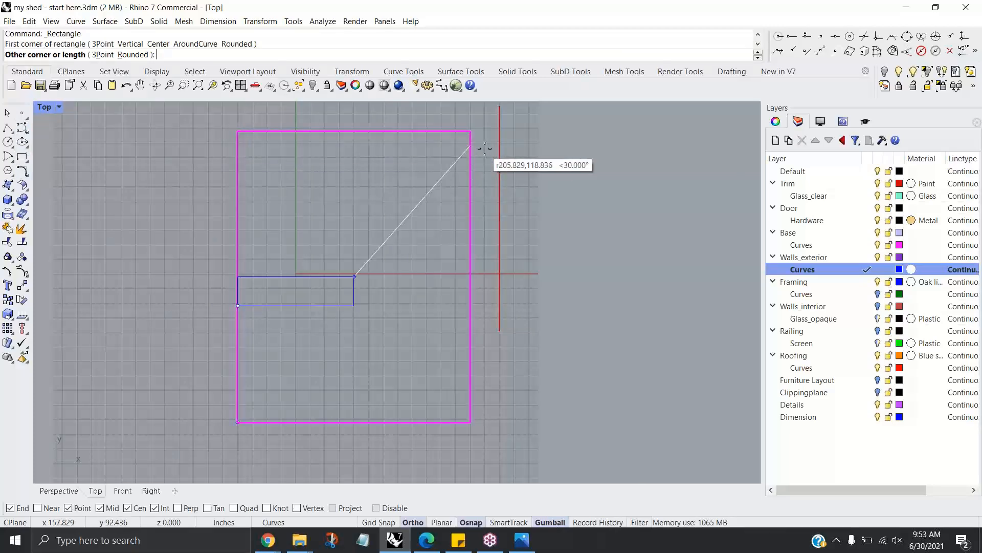
click(470, 132)
scroll(411, 328, down, 4)
scroll(410, 330, up, 2)
right_drag(419, 350, 431, 346)
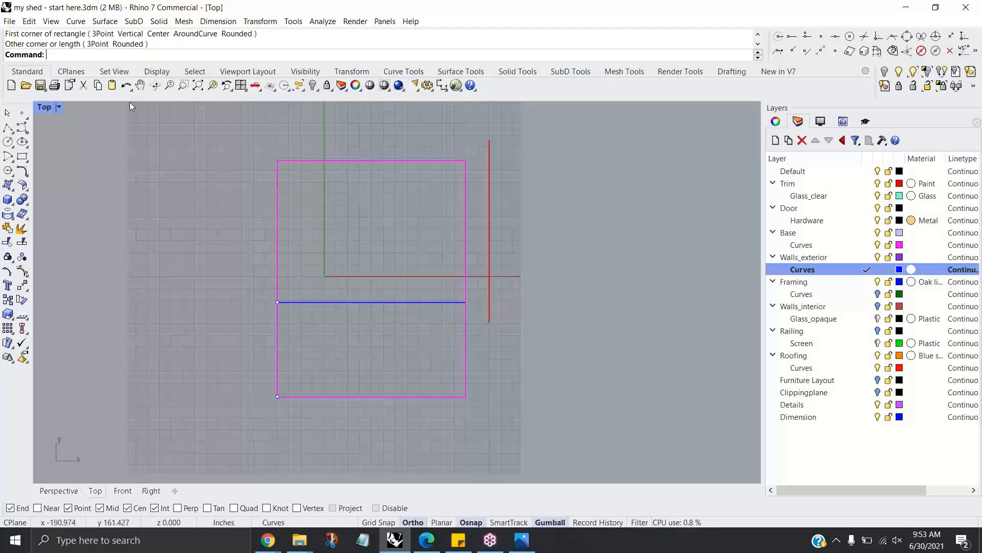
Step: Restore the four-viewport layout and make the Base layer current
double_click(45, 107)
right_drag(665, 275, 601, 256)
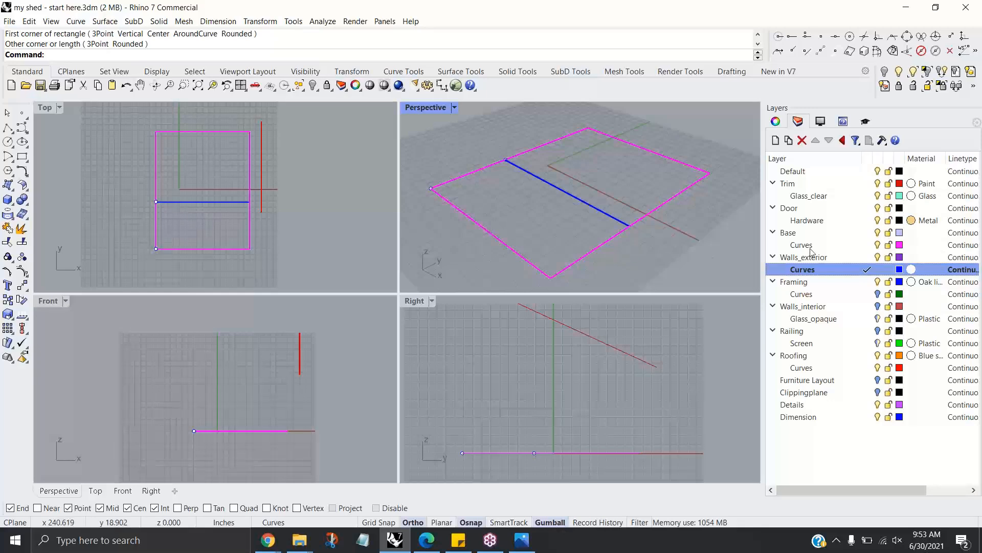
click(865, 233)
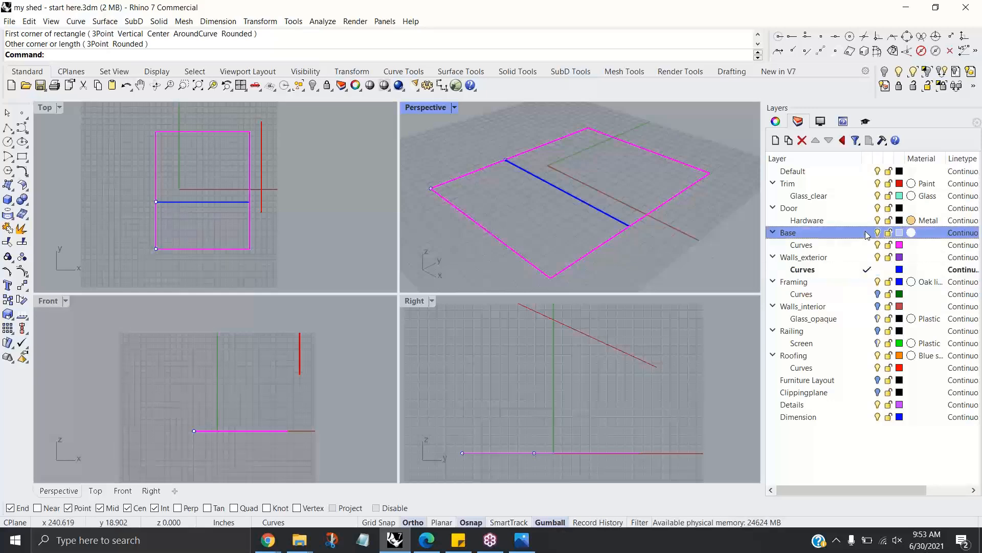
Step: Extrude the base outline straight down 6 inches as a solid slab
click(587, 253)
right_drag(594, 259, 605, 262)
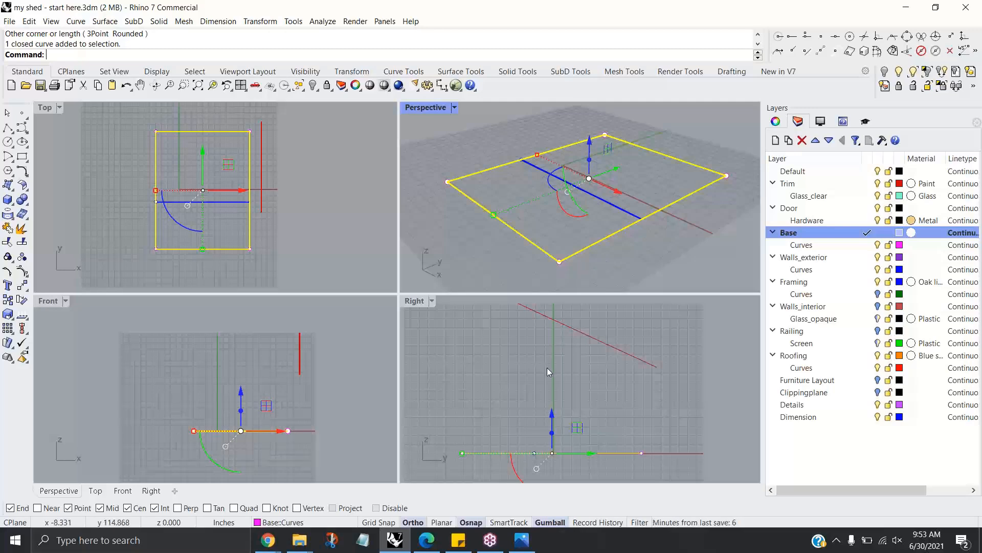
right_drag(550, 394, 529, 361)
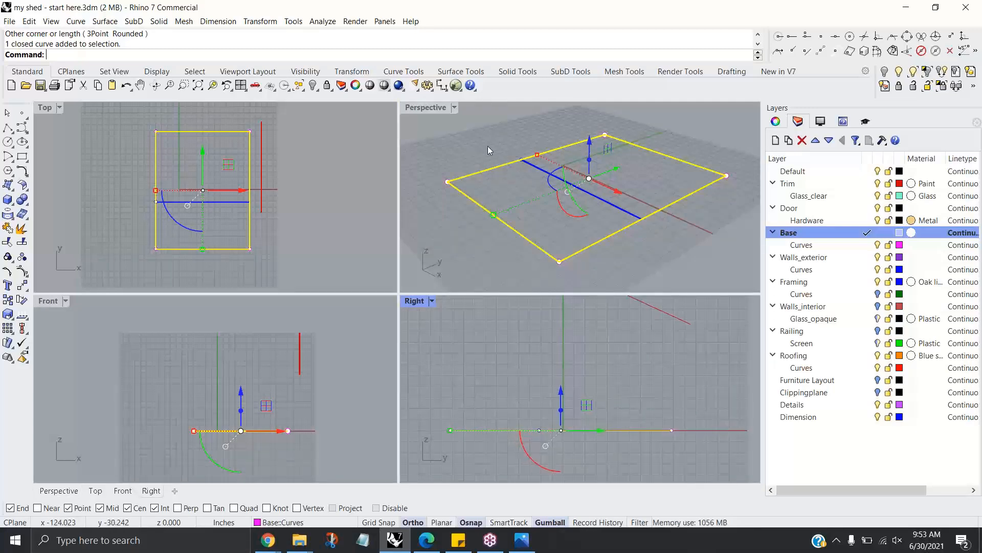
right_drag(487, 142, 499, 147)
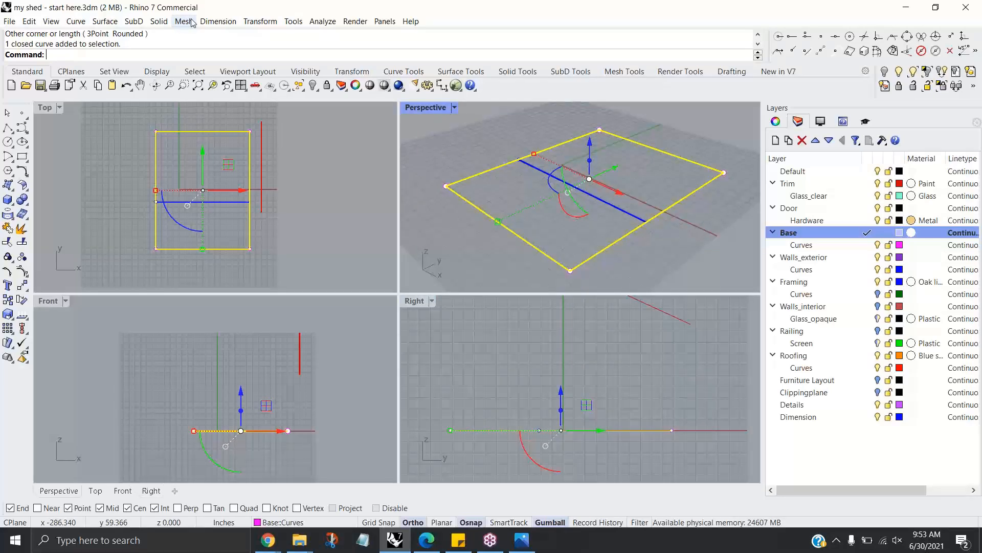
click(159, 21)
mouse_move(277, 218)
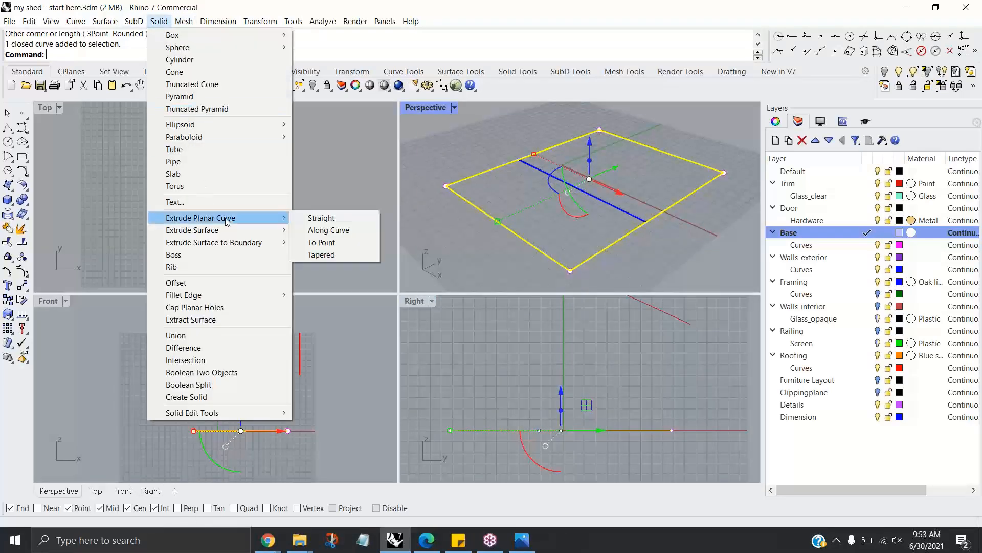
click(315, 224)
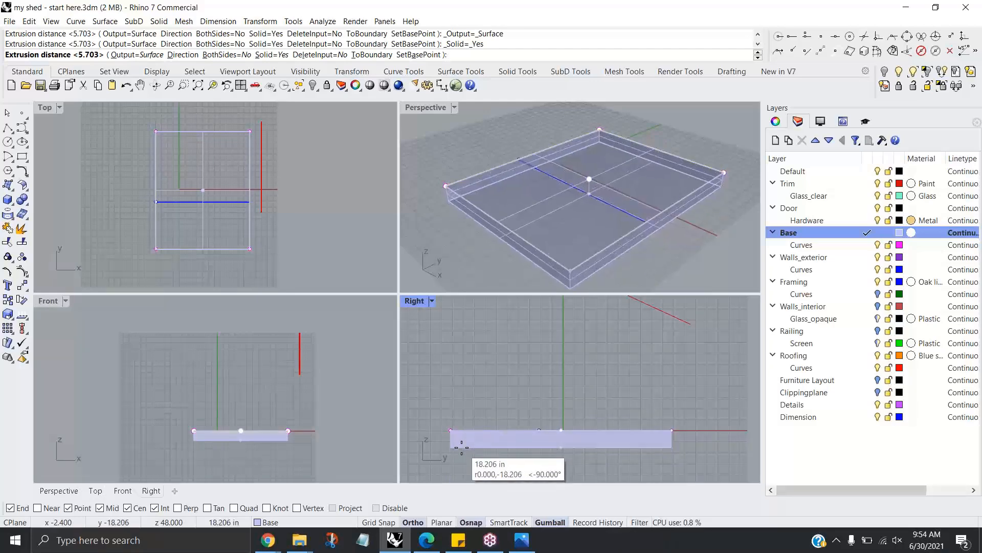
text(6)
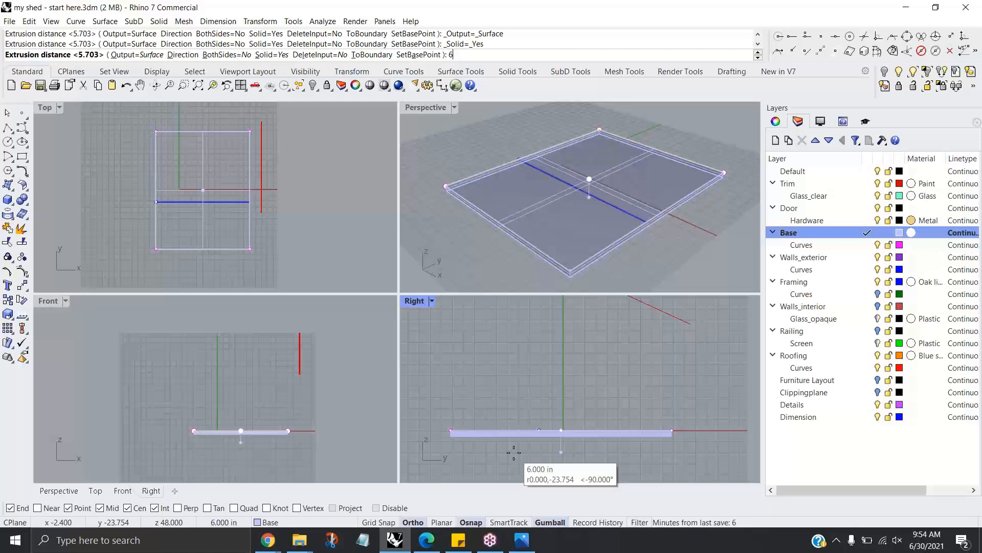
key(Return)
click(637, 274)
right_drag(638, 274, 571, 240)
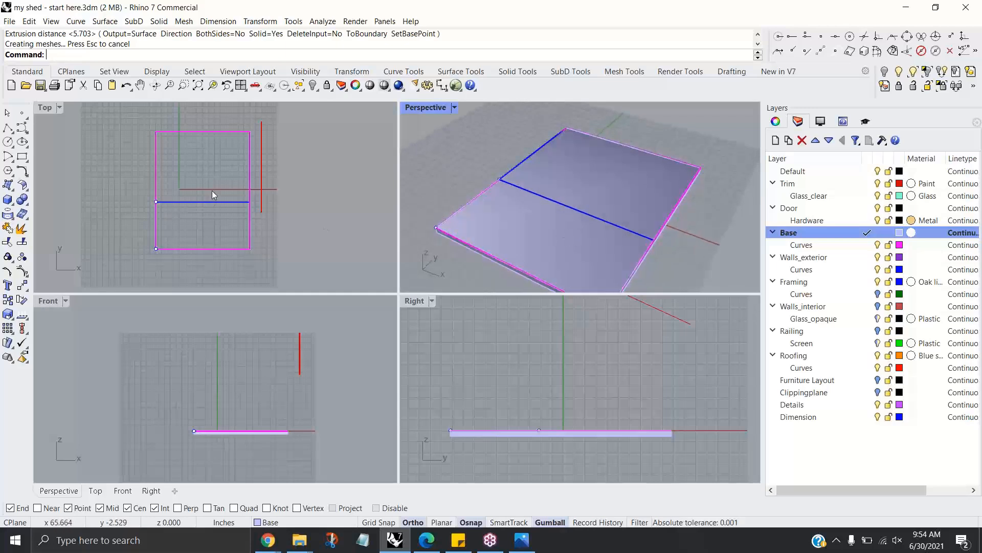
Step: Offset the exterior wall rectangle 6 inches inward, placing the new curve on the Curves layer under Walls_exterior
scroll(213, 190, up, 3)
click(197, 229)
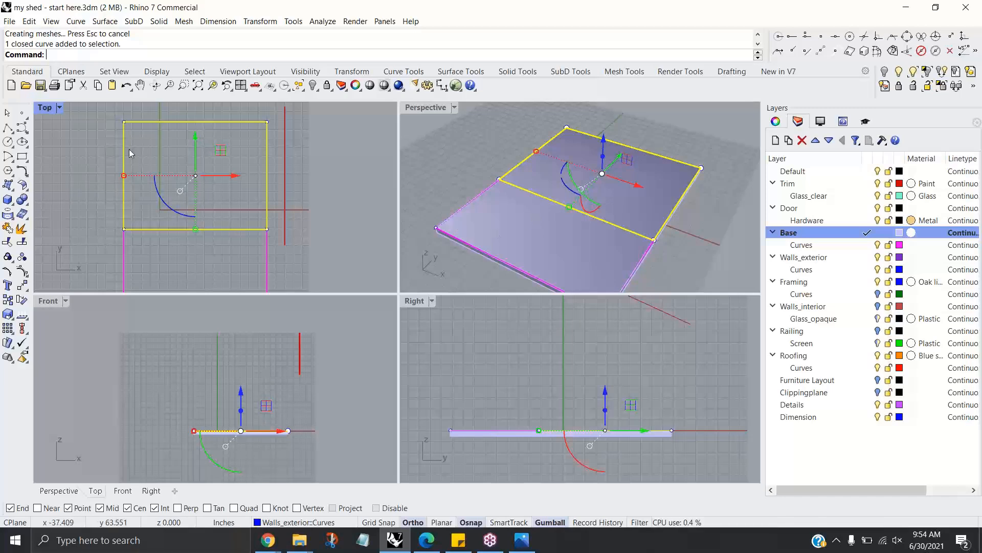
click(80, 22)
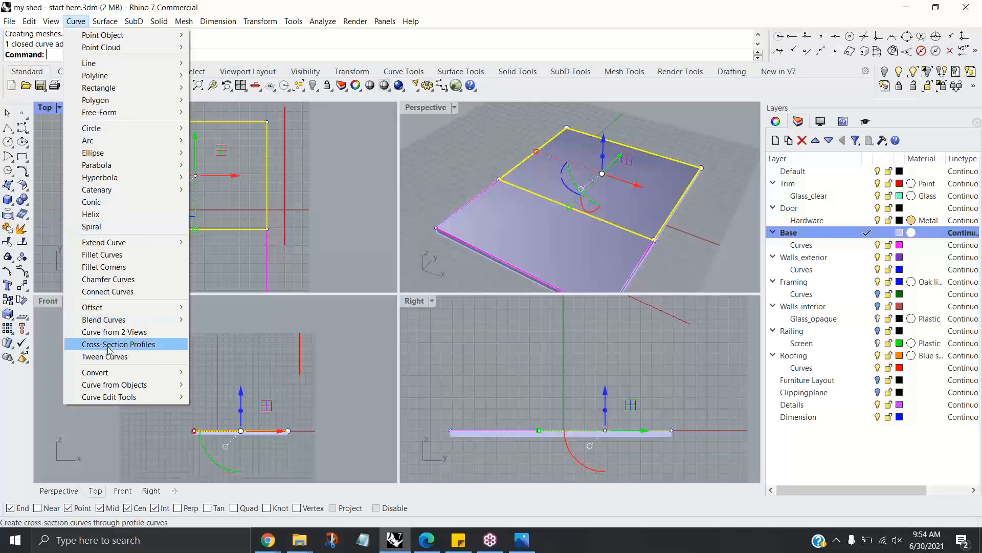
mouse_move(125, 310)
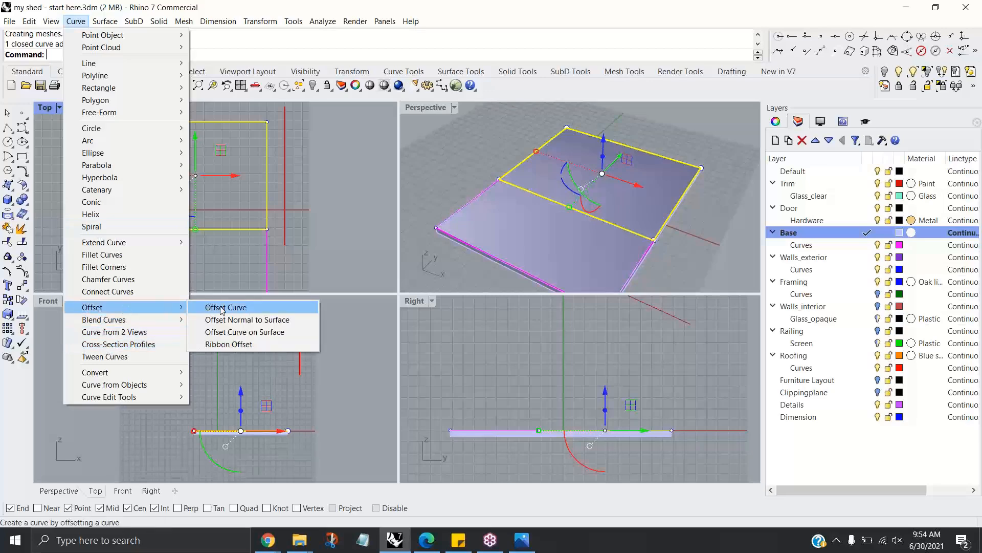
click(222, 309)
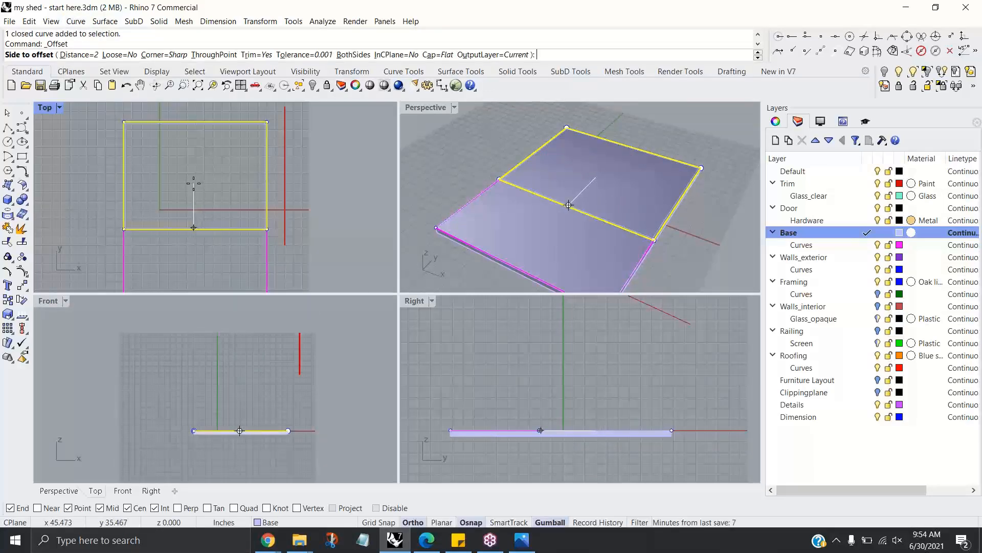
right_drag(194, 183, 195, 200)
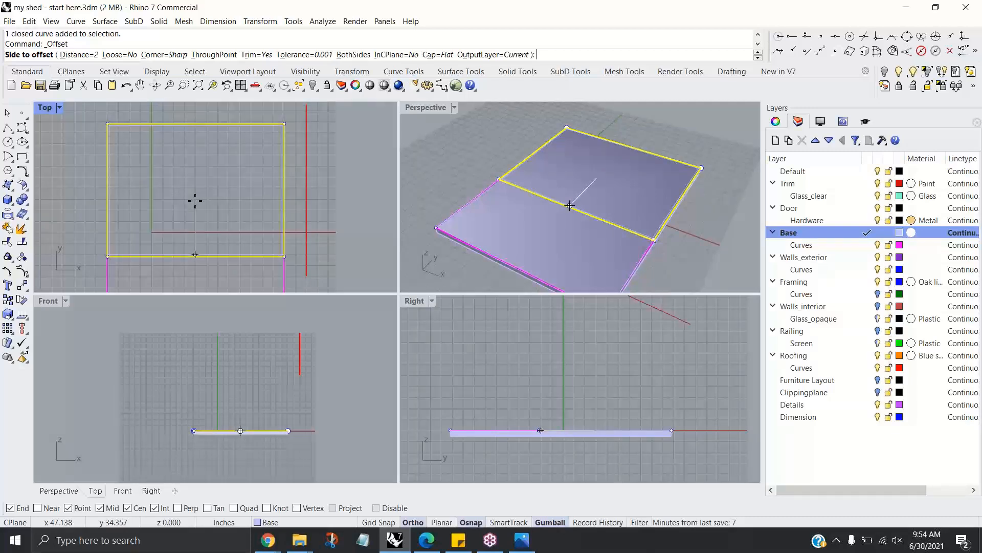
text(6)
key(Return)
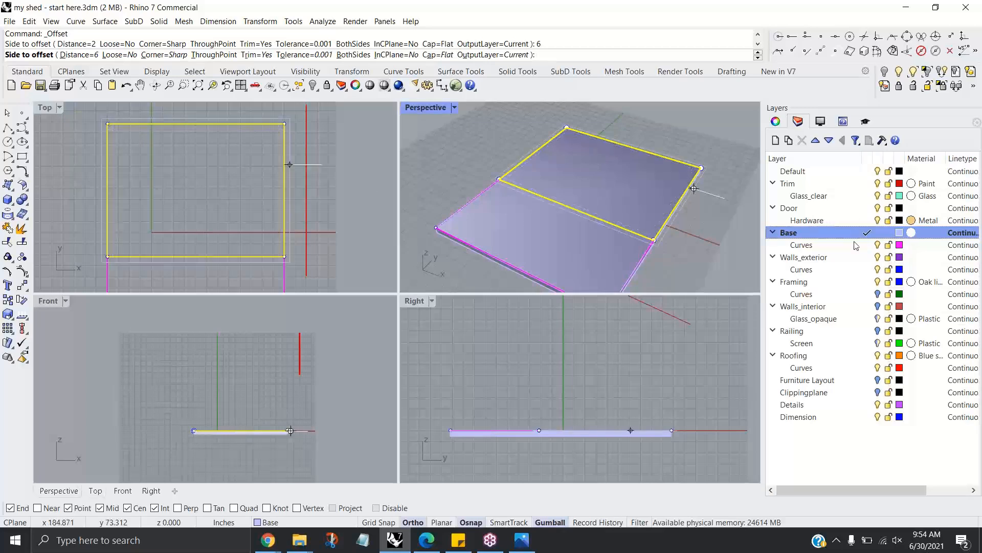
click(867, 269)
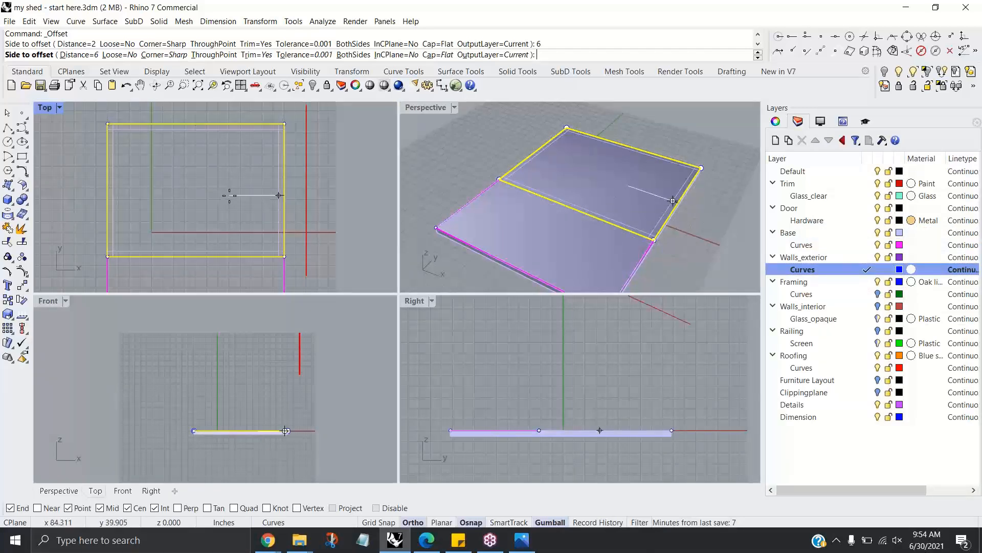
click(235, 177)
click(268, 211)
Step: Try assigning both wall rectangles to the Curves layer under Framing, and undo the layer change
click(533, 153)
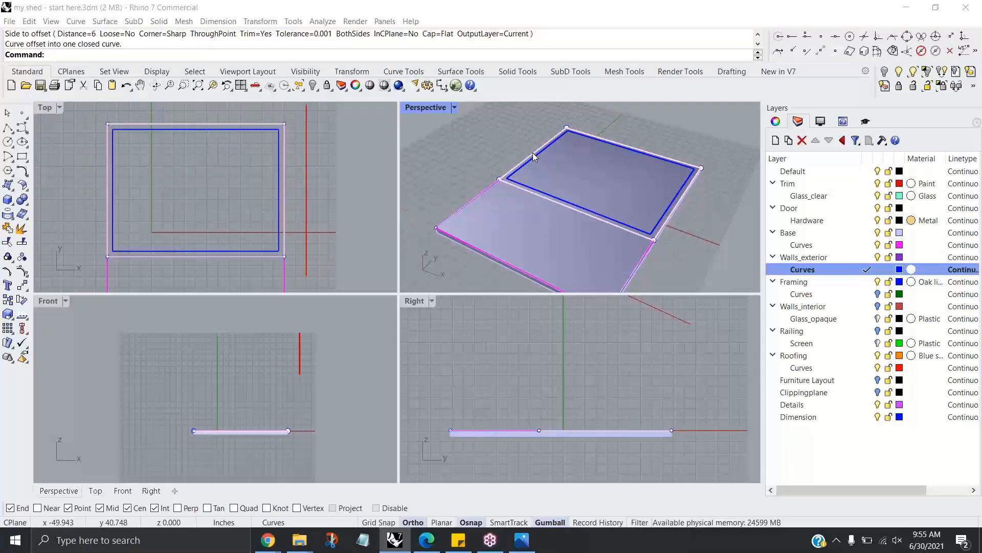
click(571, 201)
shift+click(536, 155)
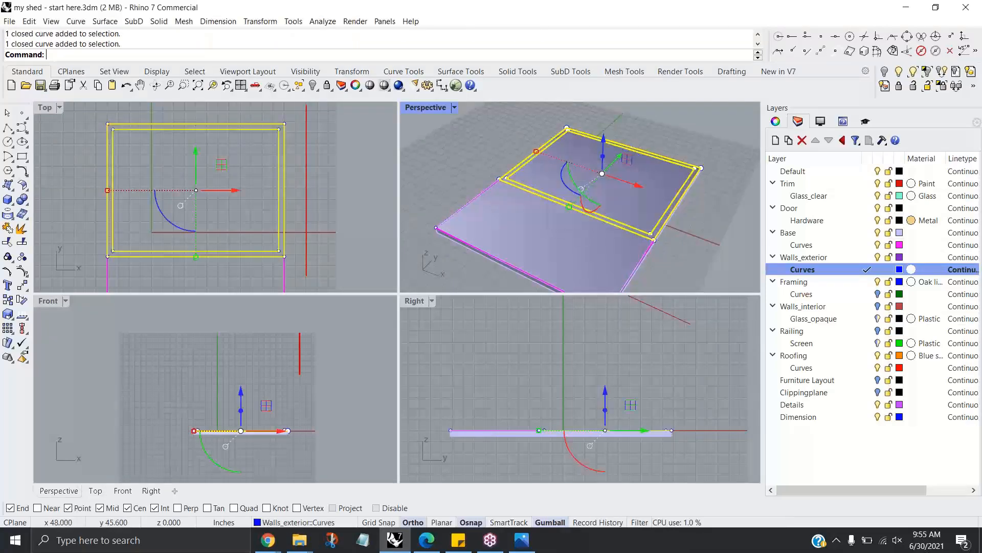
click(346, 523)
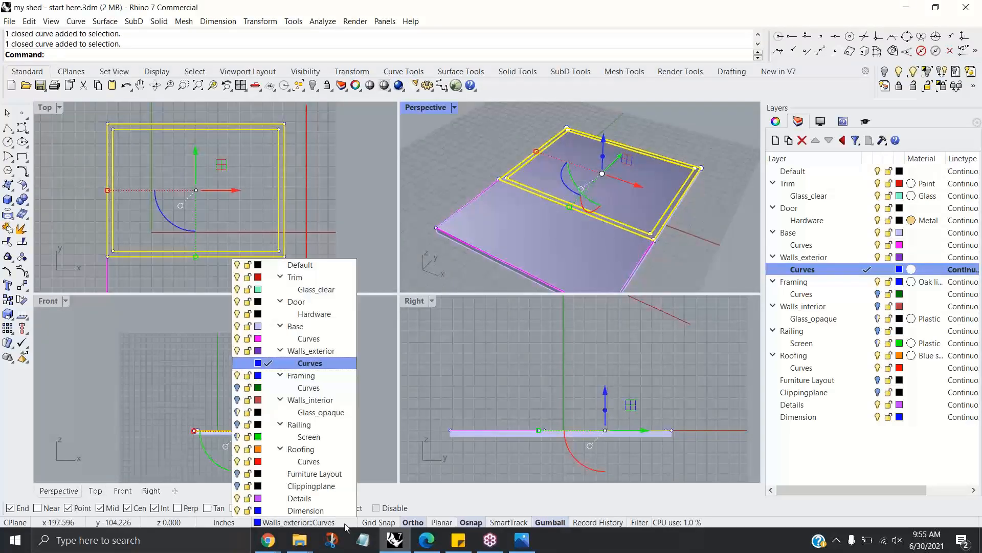
click(309, 388)
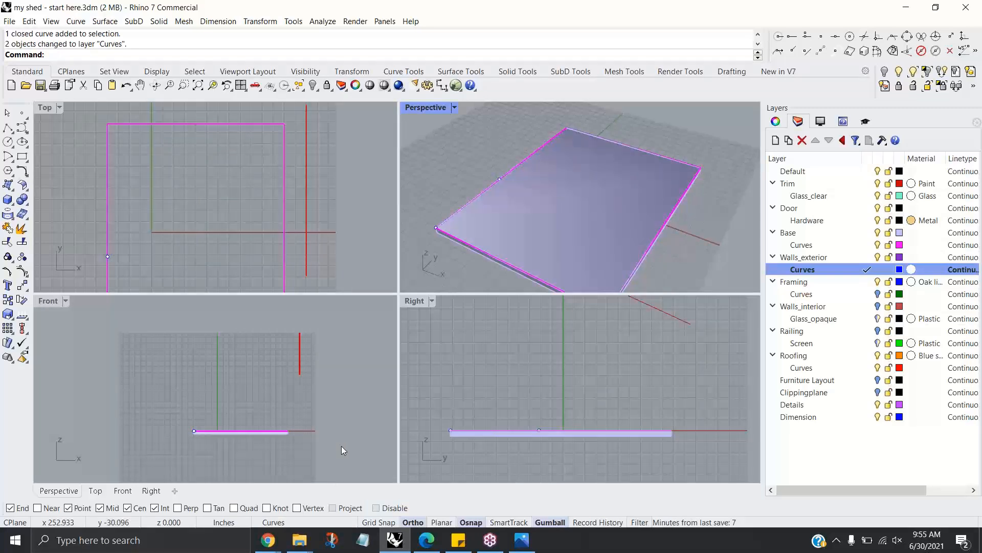
key(ctrl+z)
key(Escape)
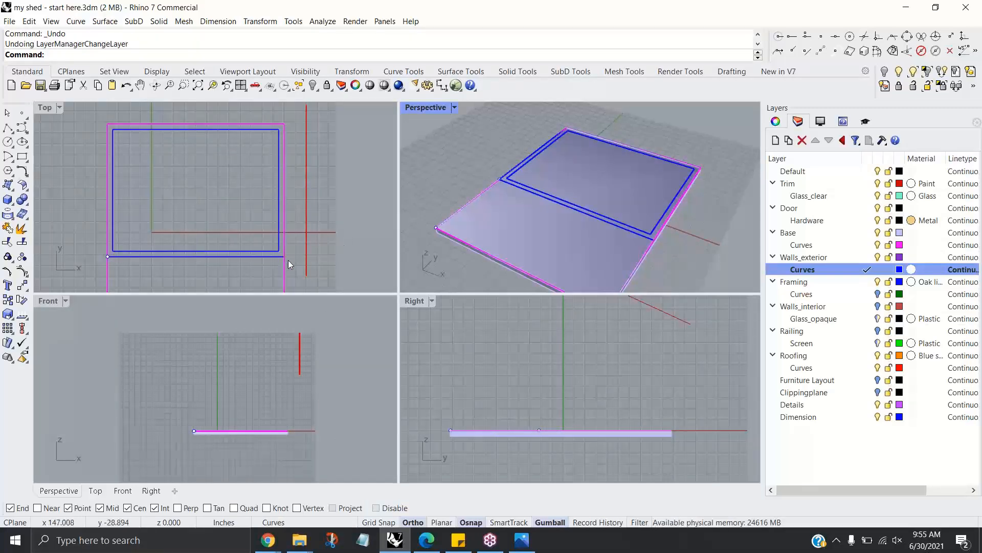
Step: Check the layer assignment and the available layers for both wall rectangles in their object properties
drag(253, 272, 231, 248)
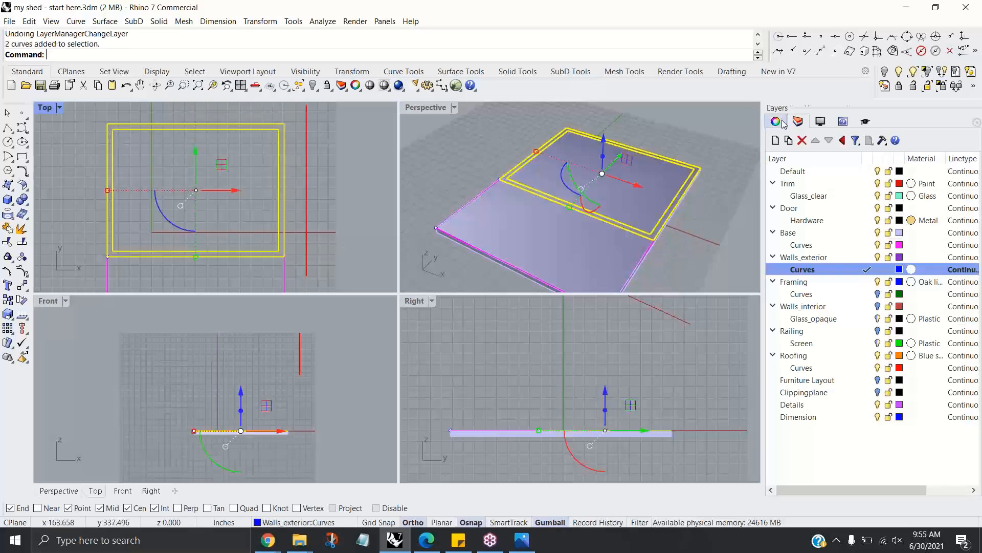
click(776, 122)
click(901, 207)
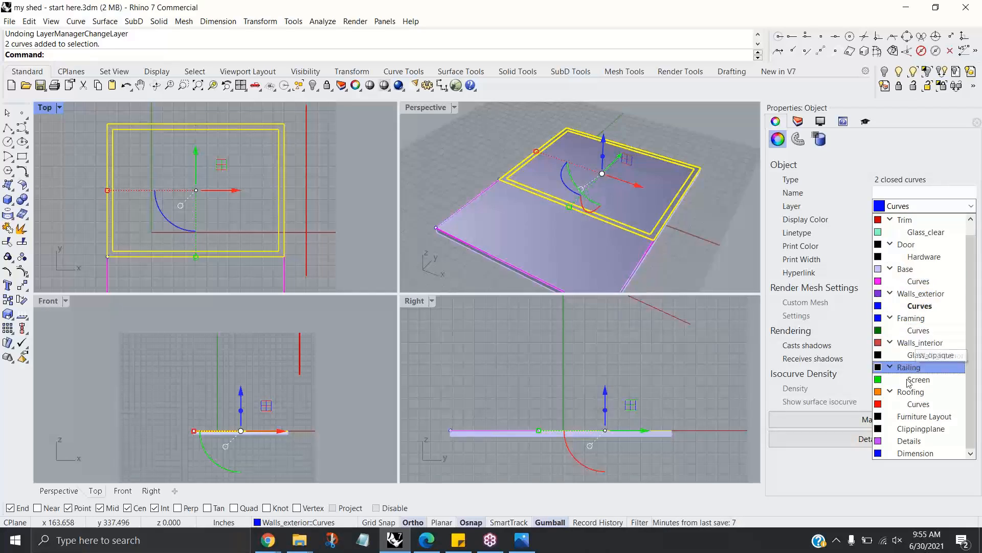
click(754, 182)
right_drag(678, 232, 685, 236)
click(688, 240)
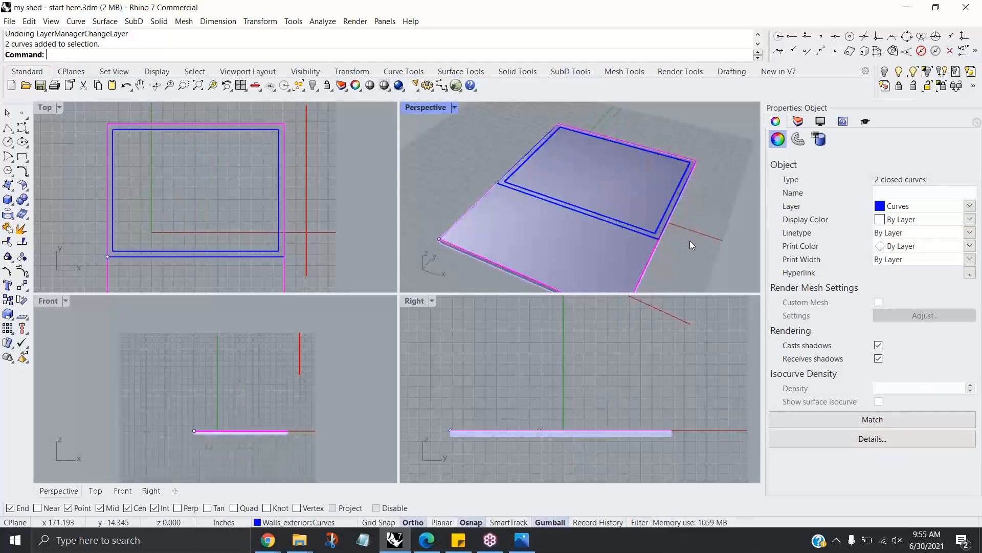
scroll(201, 171, down, 1)
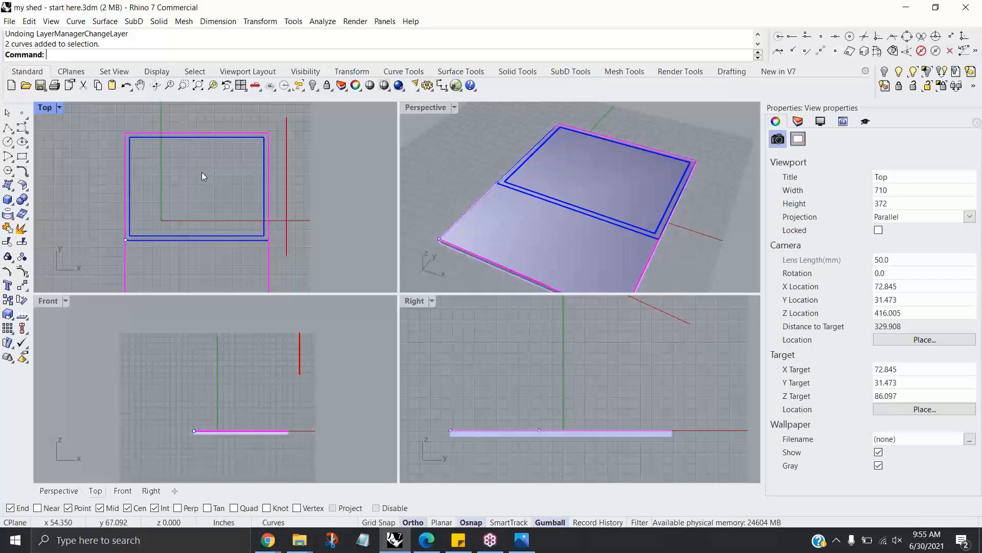
Step: Make Walls_exterior the current layer and extrude both wall rectangles upward as one solid, higher than the sloped red line
click(799, 120)
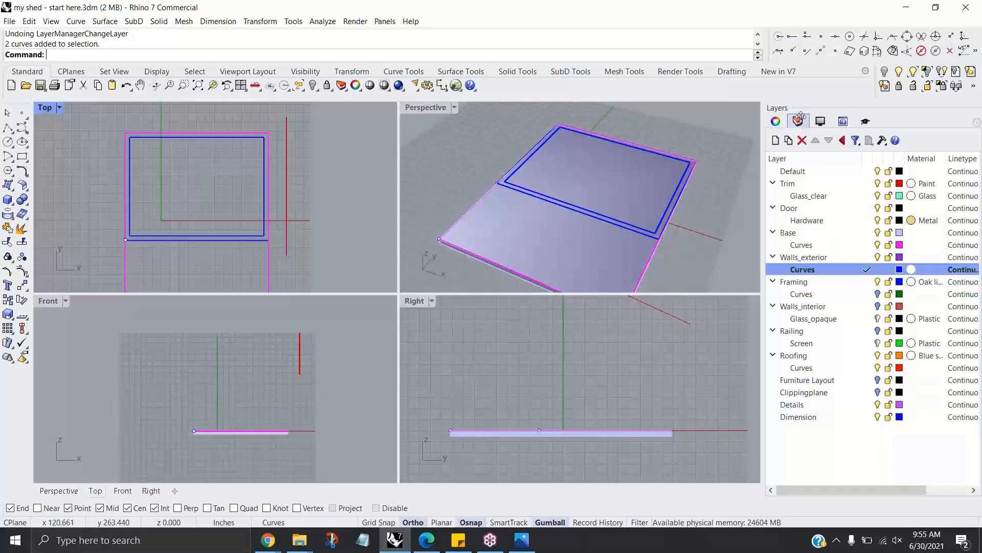
click(865, 258)
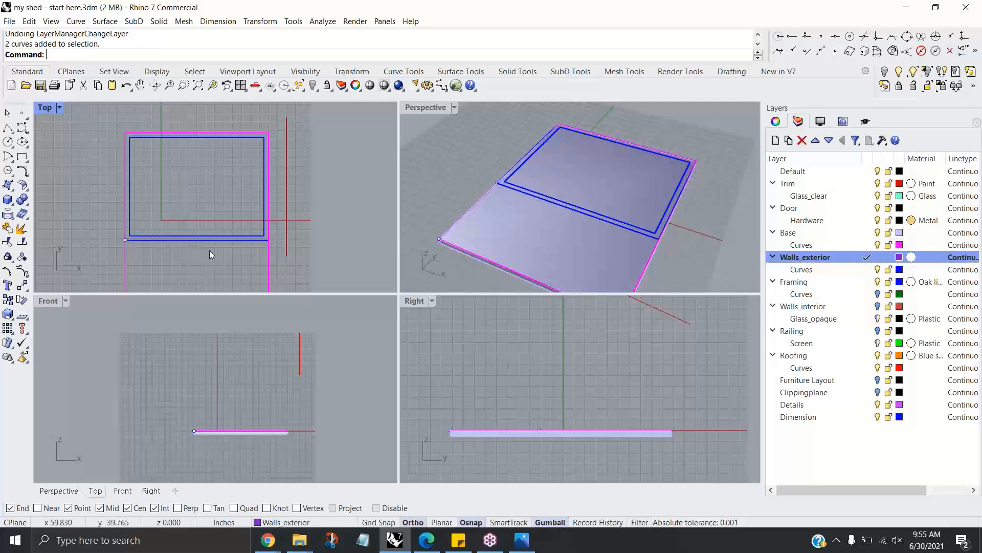
click(200, 234)
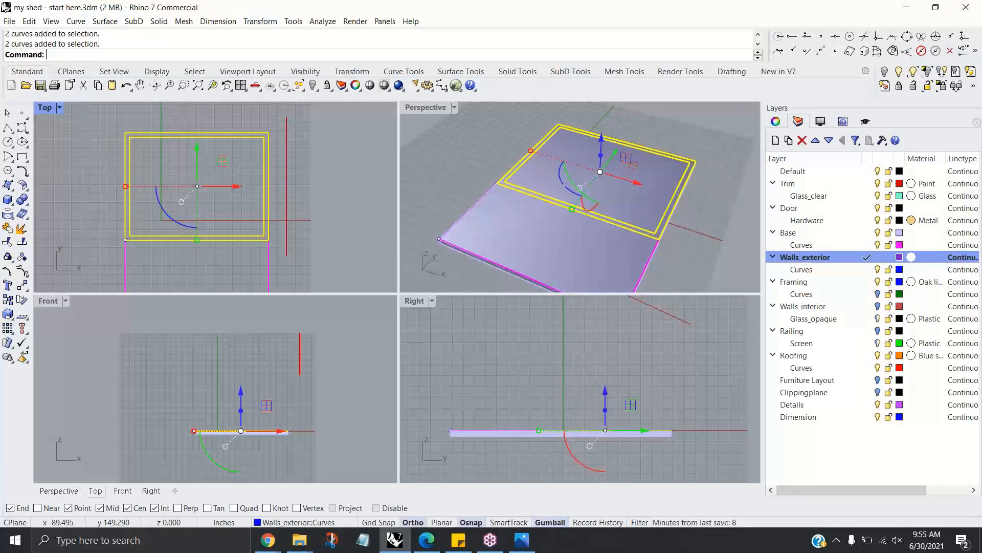
click(157, 23)
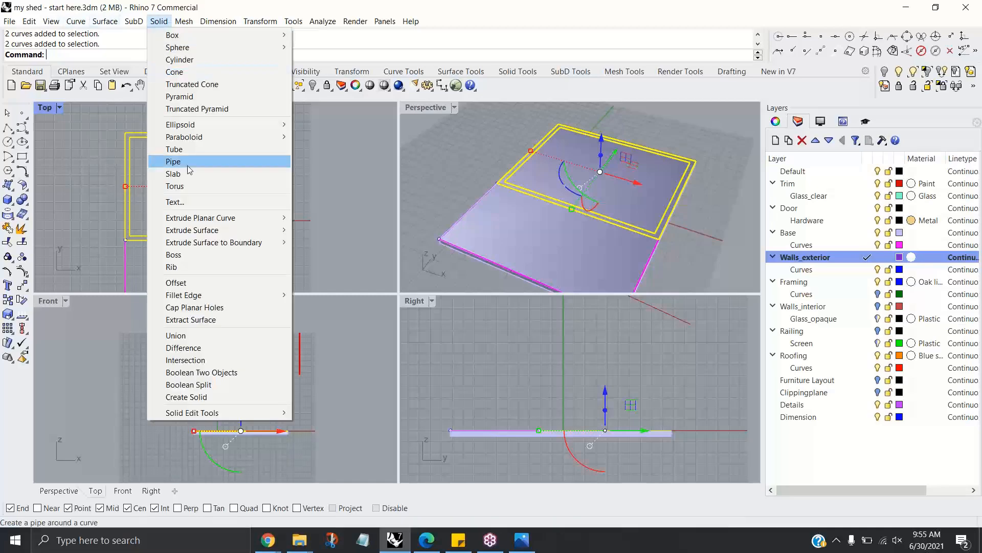
mouse_move(290, 222)
click(321, 218)
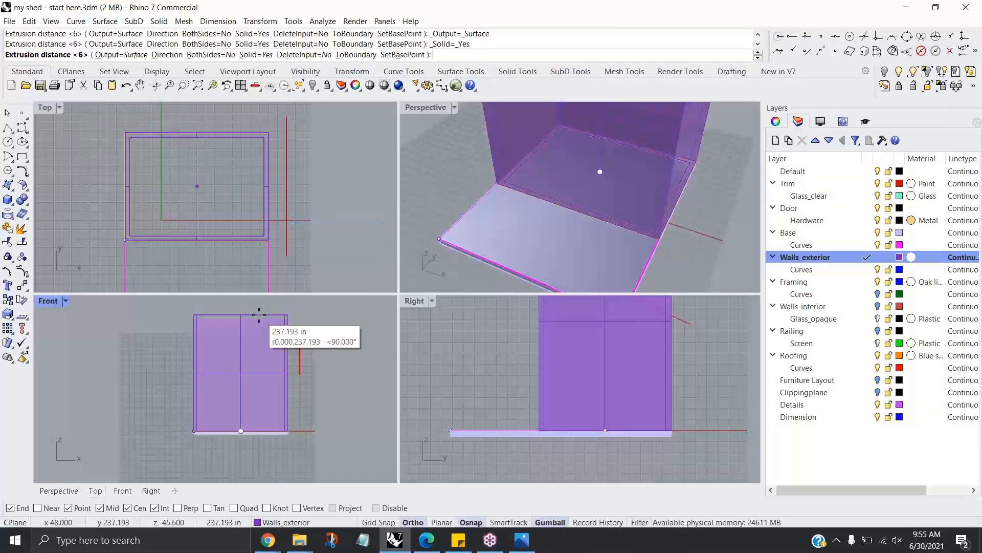
right_drag(258, 334, 253, 362)
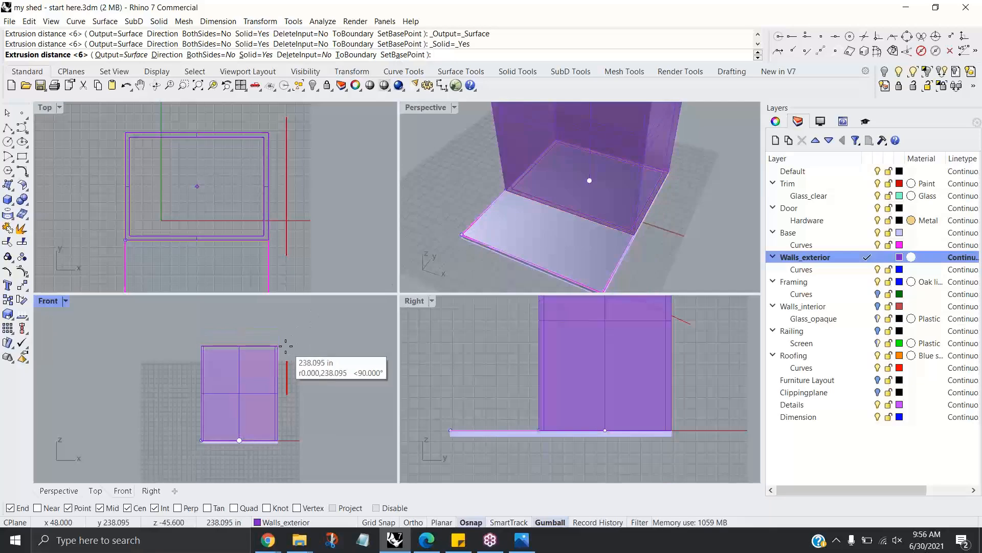
scroll(545, 200, down, 6)
shift+right_drag(545, 200, 545, 227)
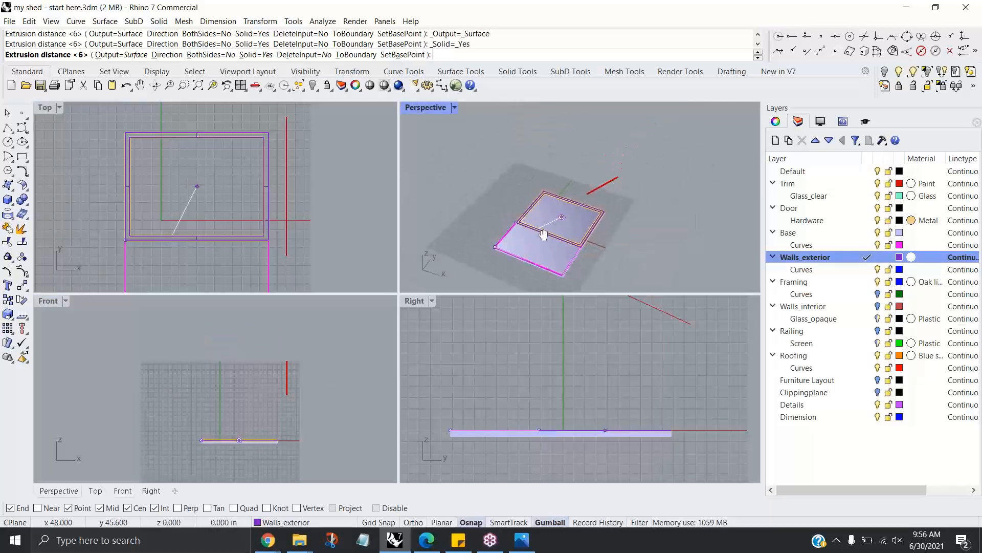
scroll(545, 226, up, 3)
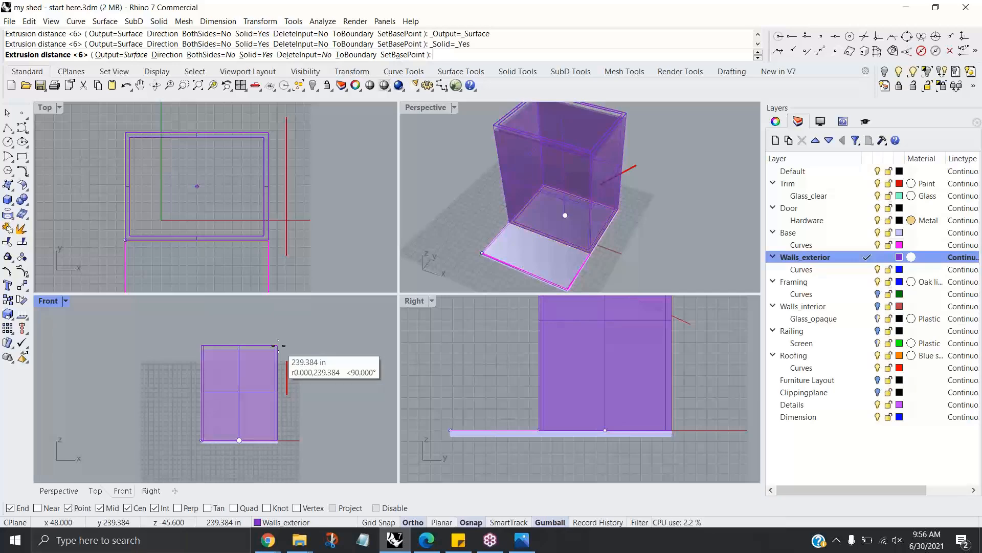
click(279, 342)
Step: Examine the extruded walls from several angles, checking the selected solid's wall thickness and its object properties
click(659, 217)
right_drag(659, 217, 528, 223)
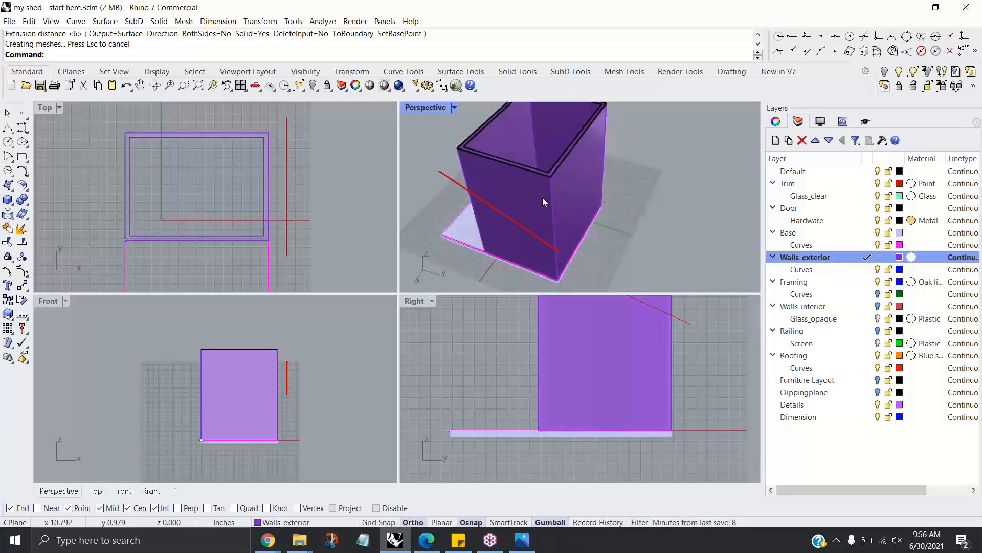
click(561, 182)
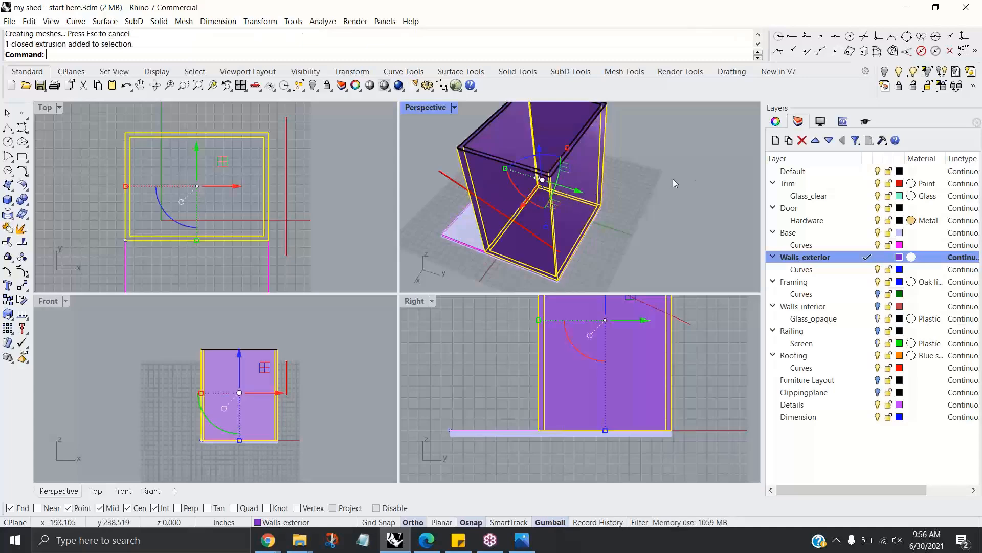
click(668, 181)
right_drag(634, 201, 580, 176)
click(580, 176)
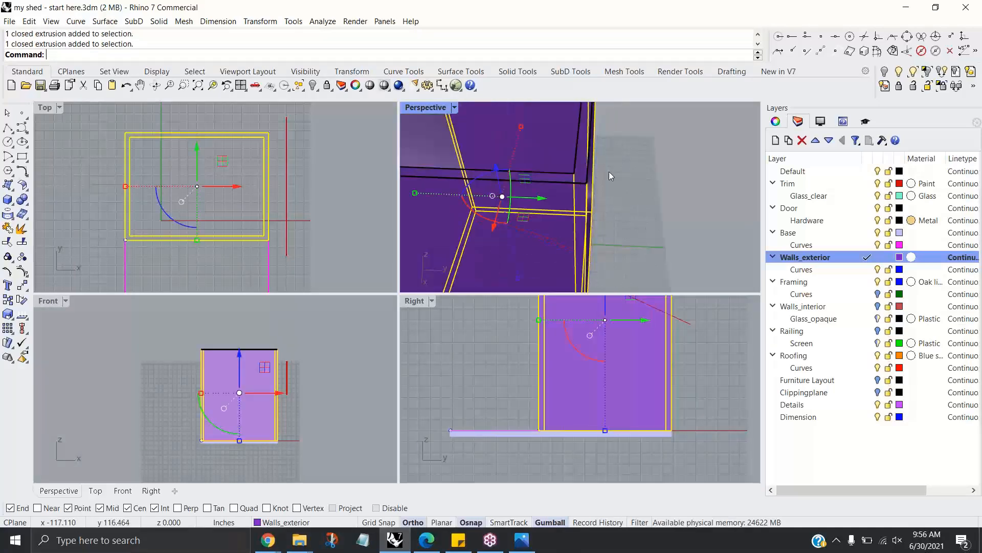
click(776, 121)
scroll(633, 204, down, 5)
right_drag(634, 204, 626, 205)
click(627, 204)
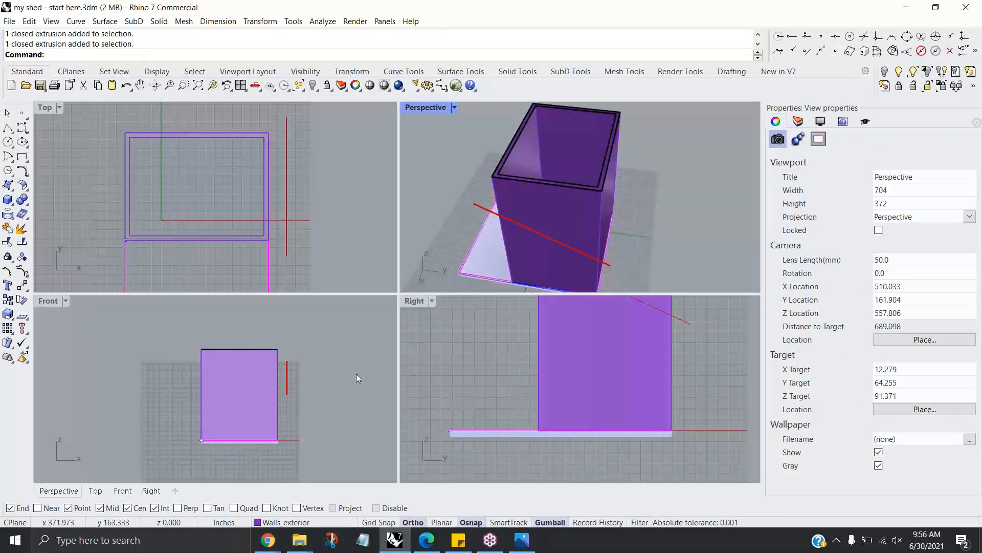
Step: Trim away the part of the exterior walls above the sloped red line, using that line as the cutting object in the Right view
right_drag(669, 344, 611, 397)
scroll(659, 373, down, 4)
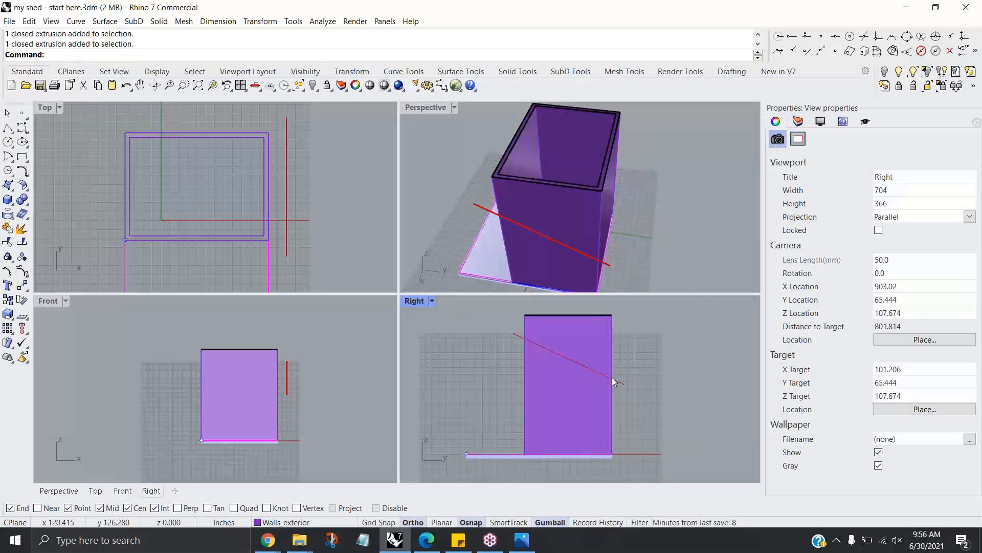
click(517, 334)
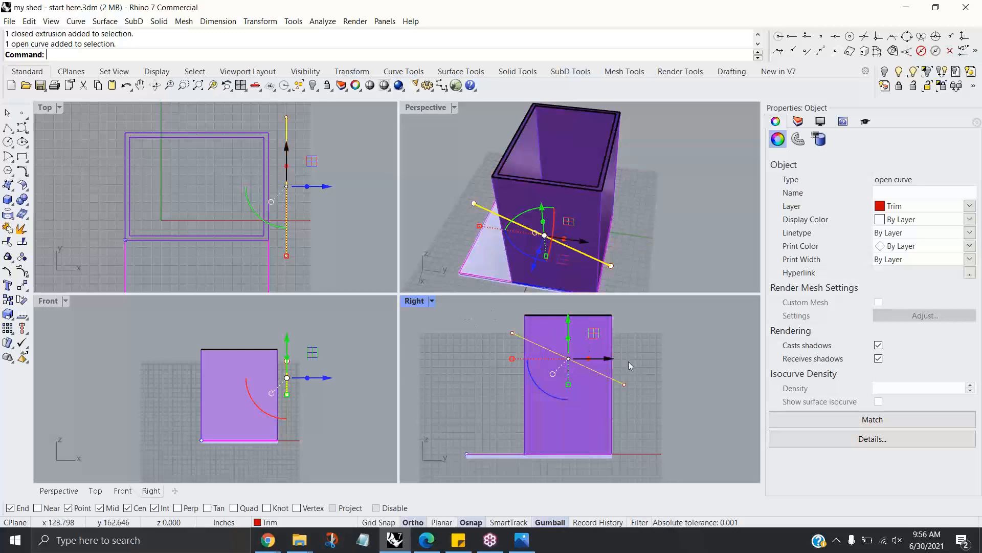
right_drag(640, 366, 584, 369)
right_drag(630, 226, 551, 208)
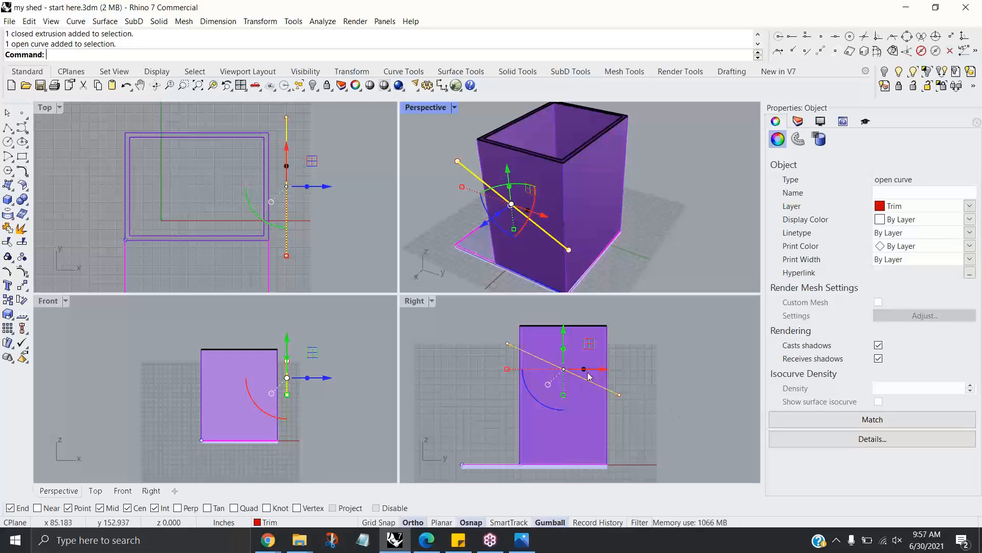
scroll(582, 386, up, 1)
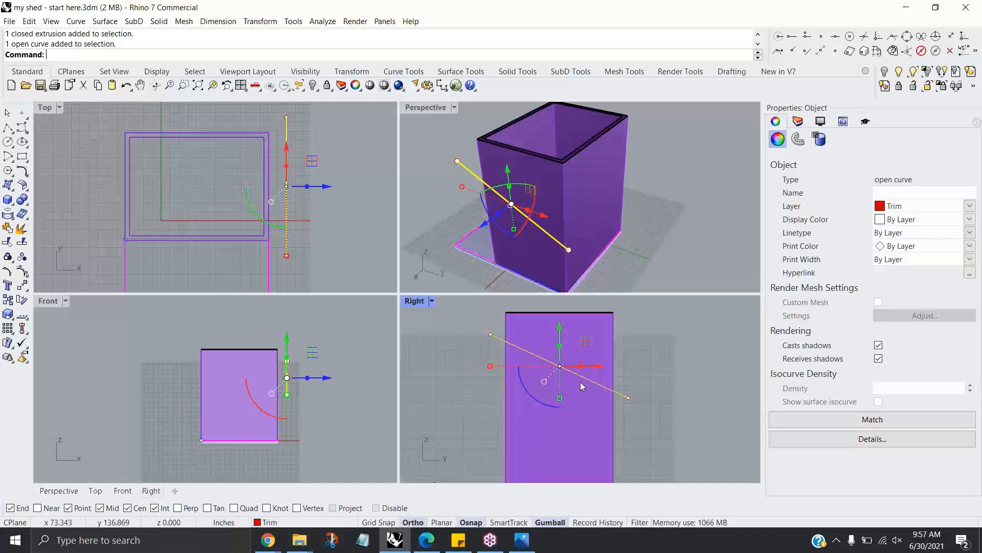
click(654, 394)
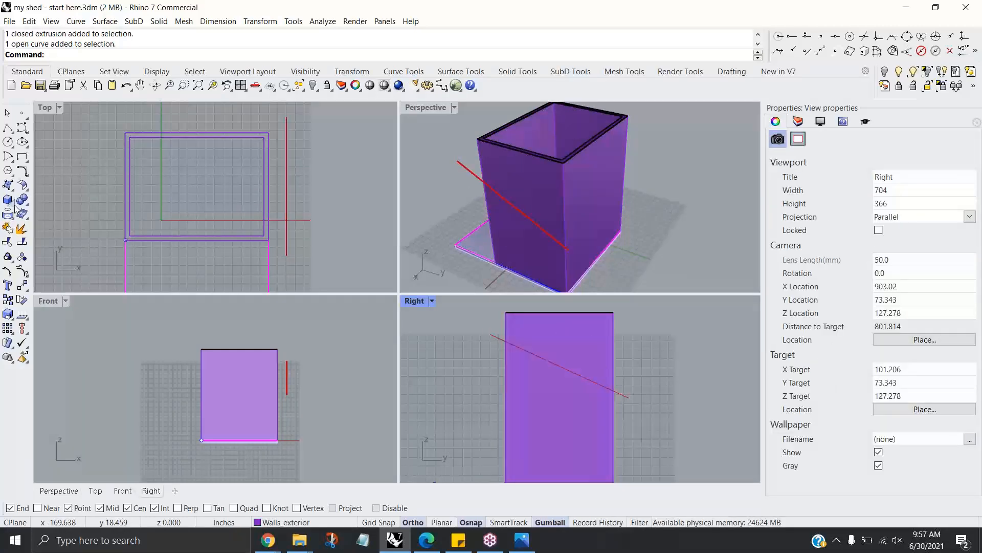
click(9, 242)
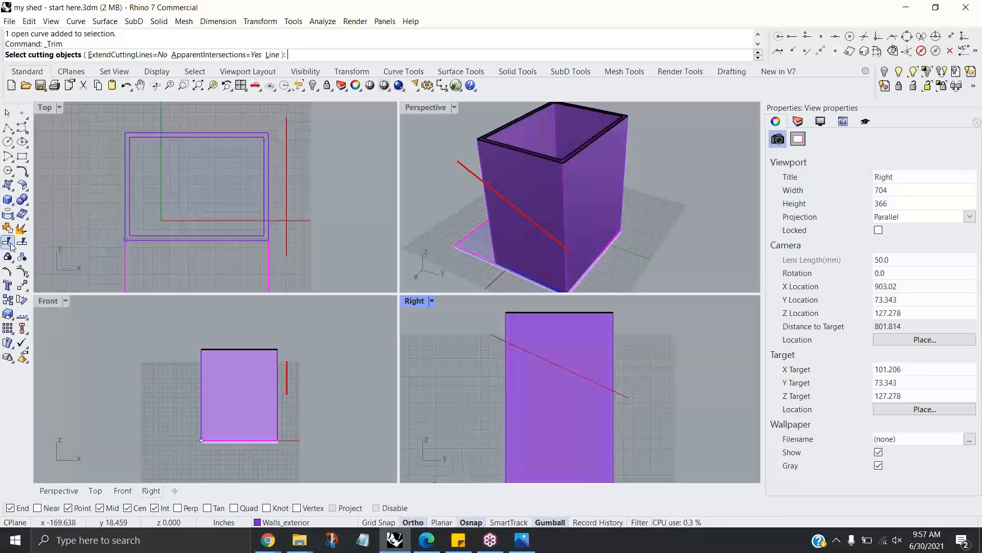
click(624, 394)
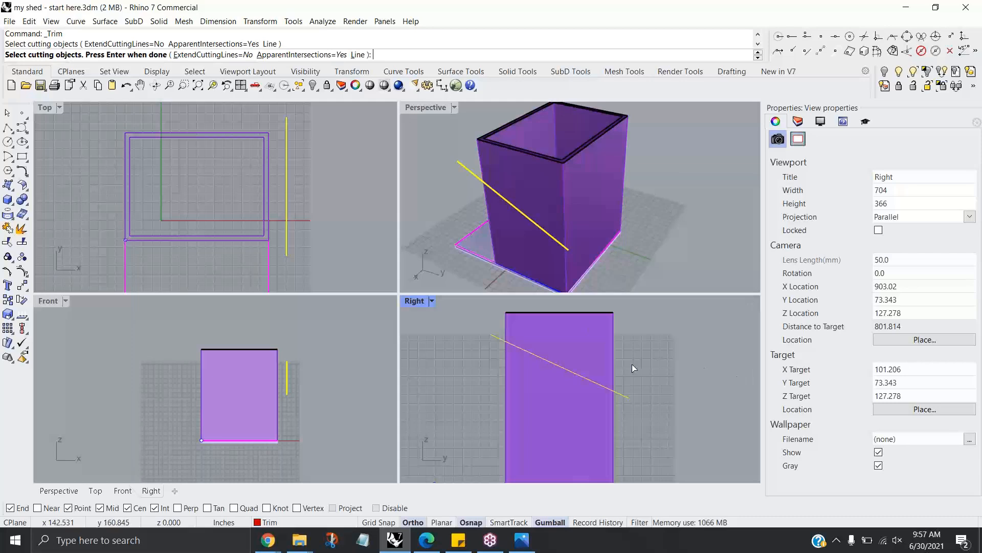
key(Return)
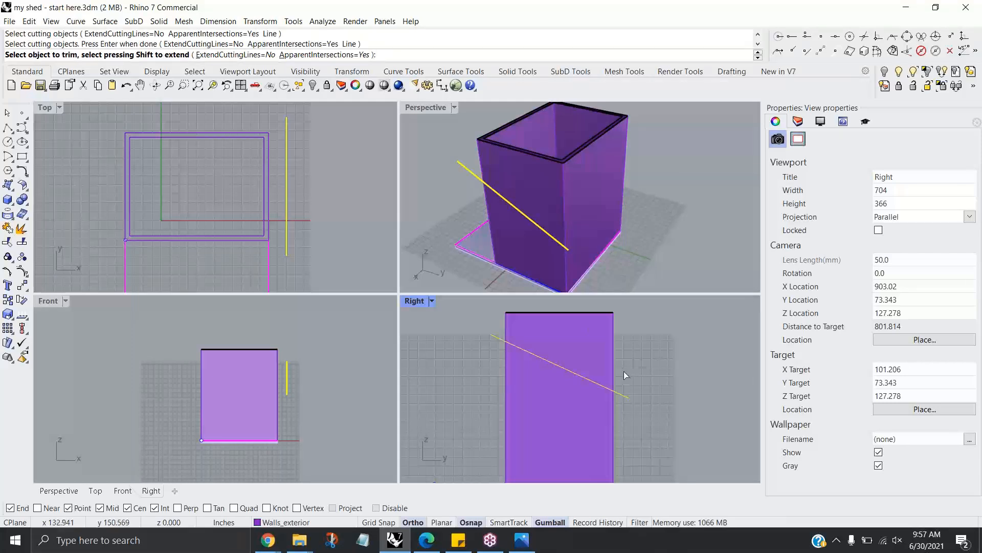
click(605, 342)
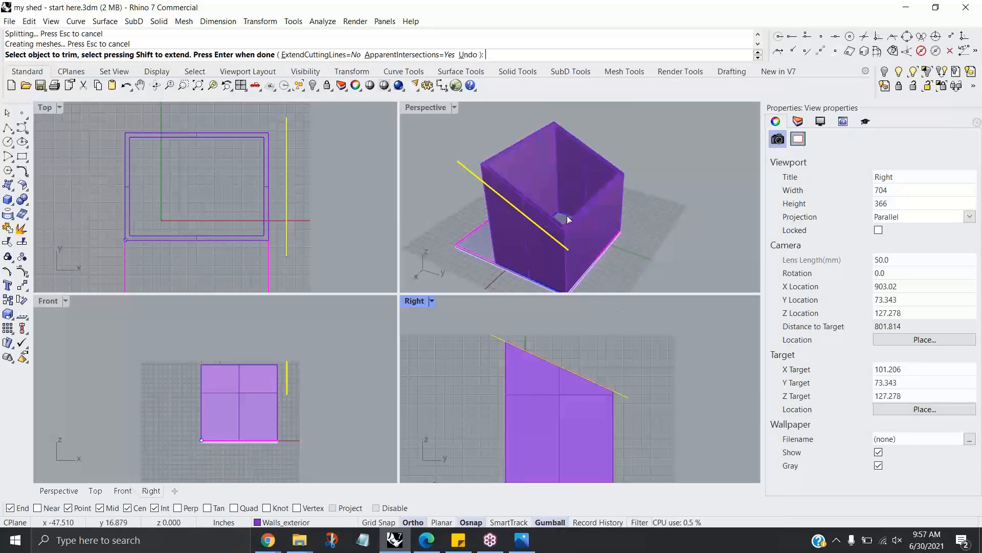
right_drag(551, 210, 592, 234)
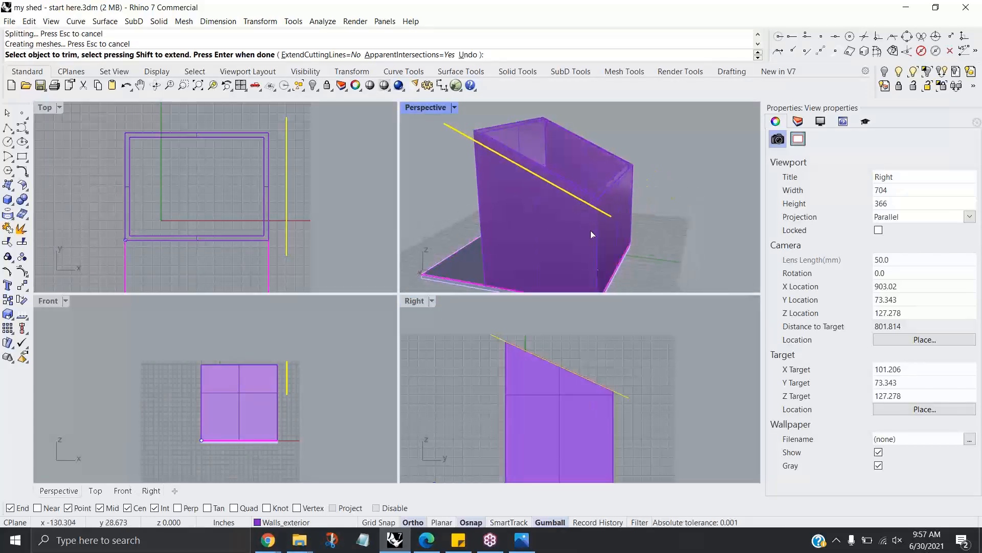
click(646, 408)
click(638, 202)
key(Return)
Step: Close the open sloped top of the trimmed exterior walls with Cap Planar Holes
click(633, 183)
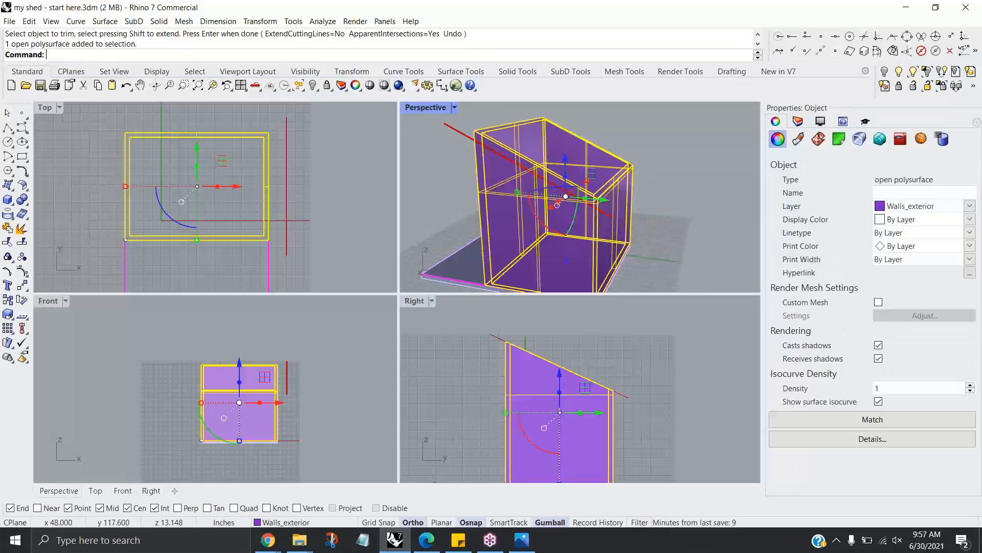
right_drag(702, 185, 667, 223)
click(667, 223)
scroll(490, 168, up, 6)
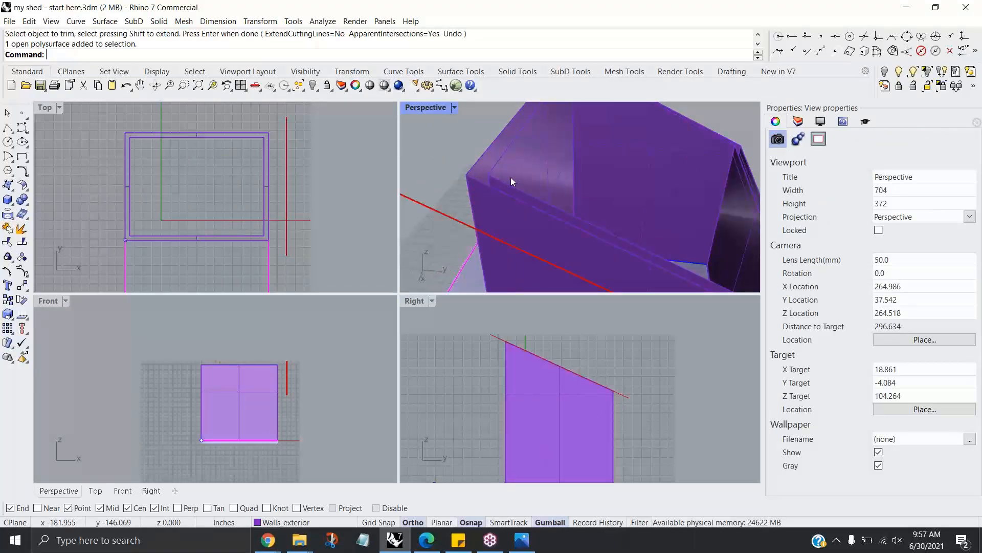
right_drag(510, 177, 537, 177)
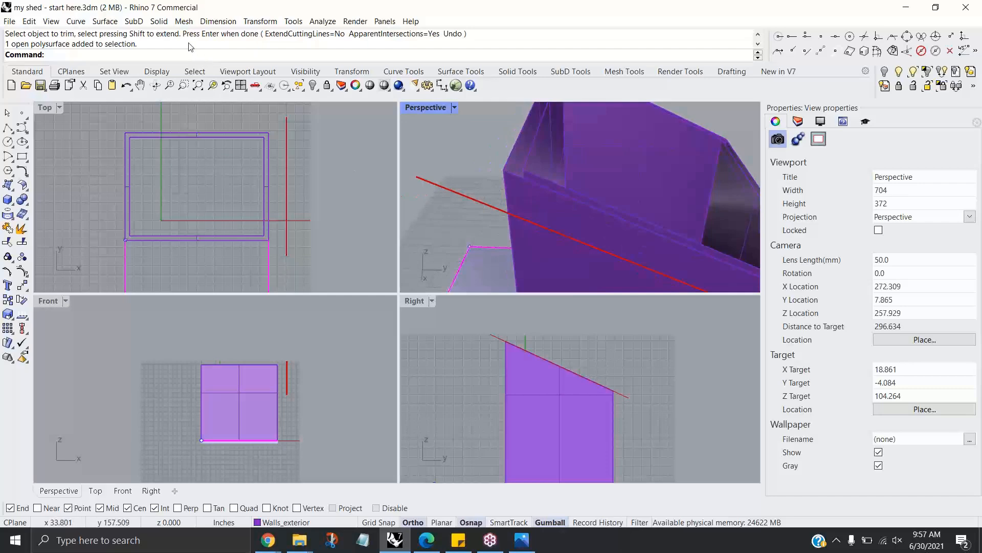
click(524, 168)
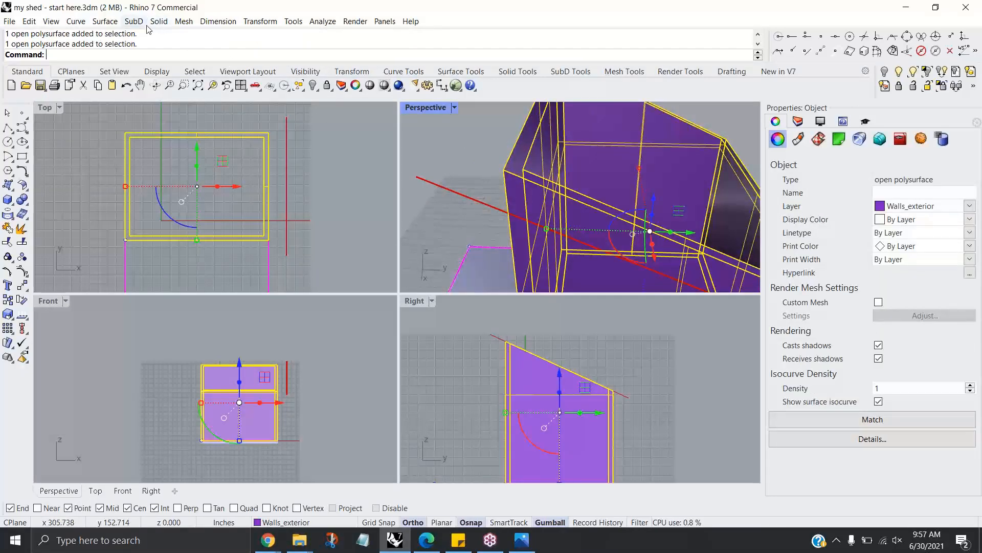
click(166, 23)
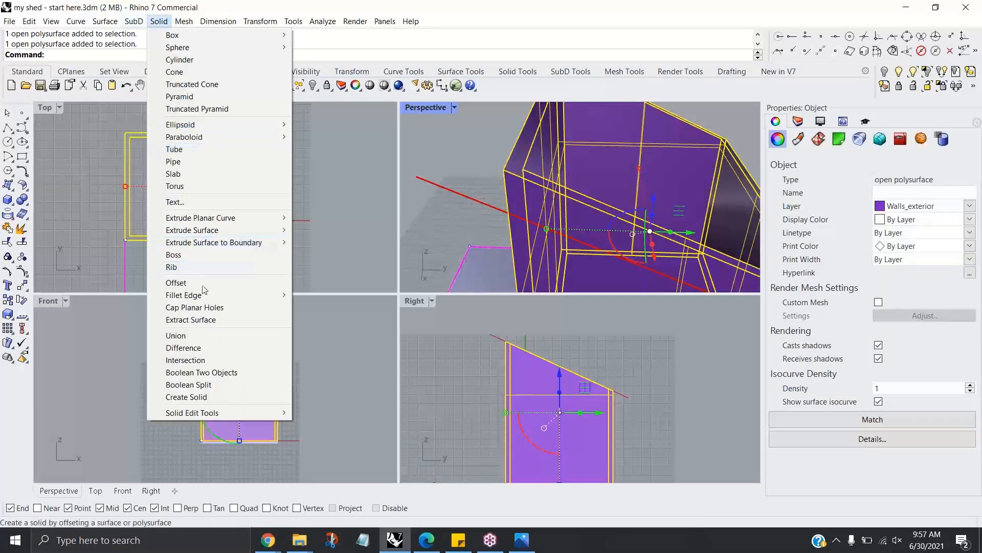
click(214, 310)
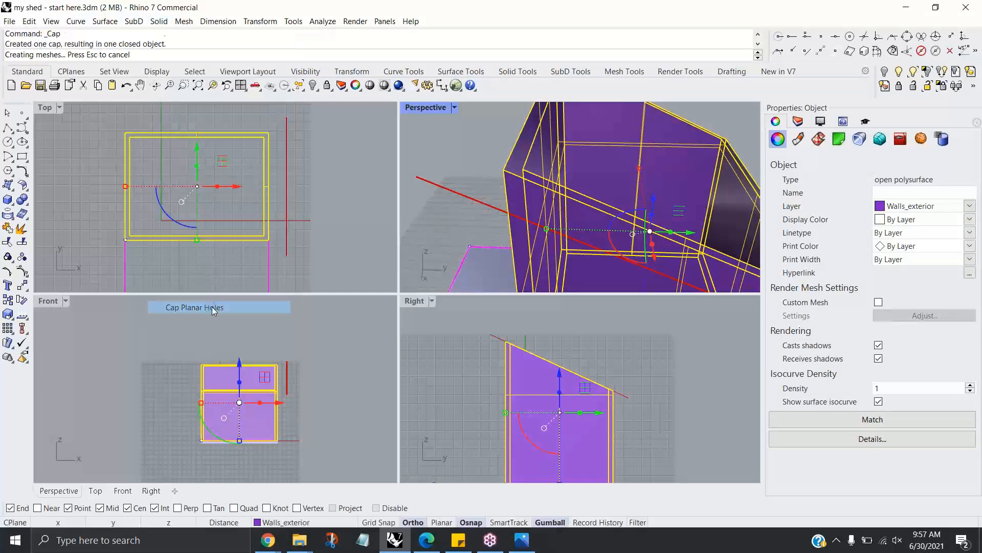
key(Escape)
Step: Check the capped walls' object type in the properties and examine the sloped walls from all sides
scroll(555, 159, down, 4)
right_drag(567, 168, 520, 171)
right_drag(673, 217, 667, 213)
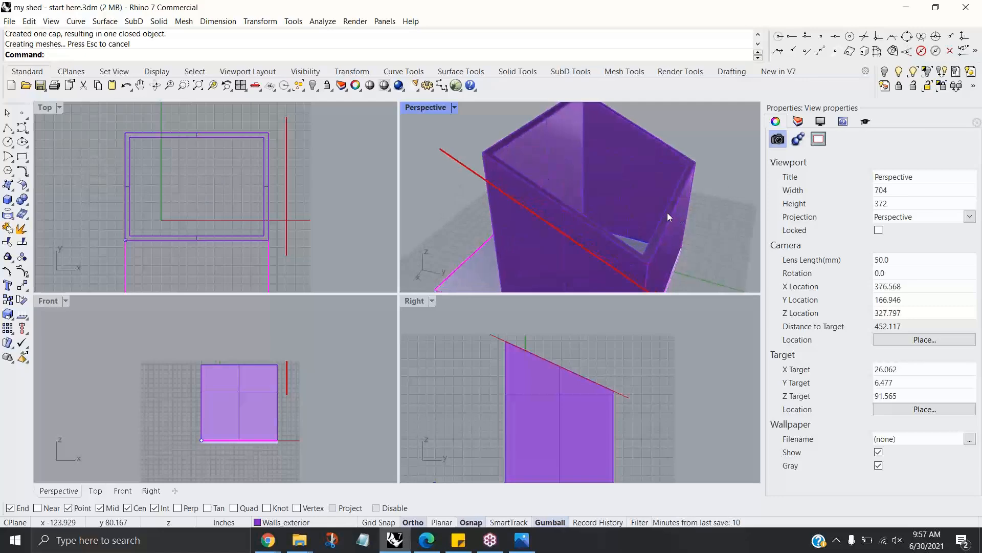
click(668, 212)
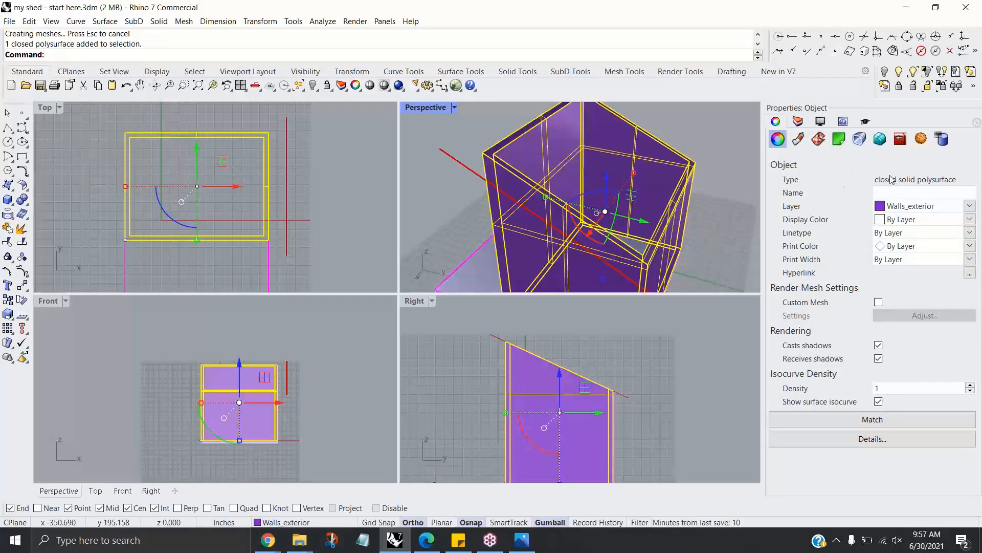
click(685, 208)
right_drag(585, 223, 658, 210)
right_drag(581, 217, 642, 243)
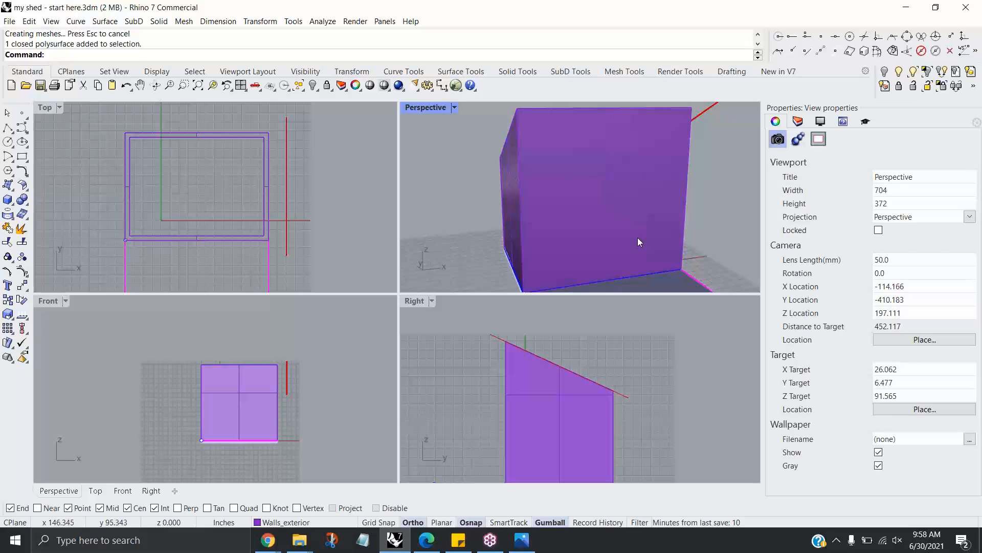
right_drag(652, 238, 596, 232)
scroll(619, 232, down, 3)
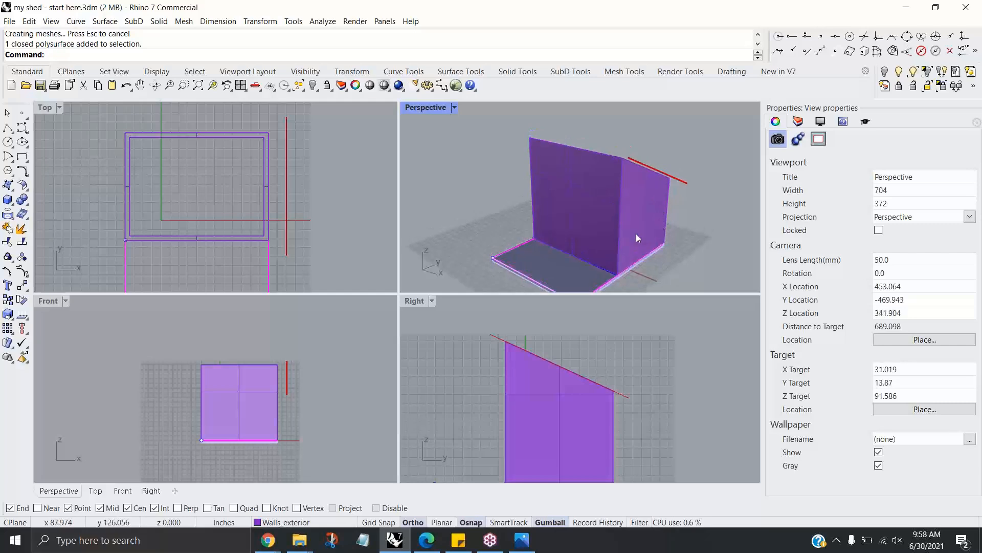
right_drag(608, 242, 476, 216)
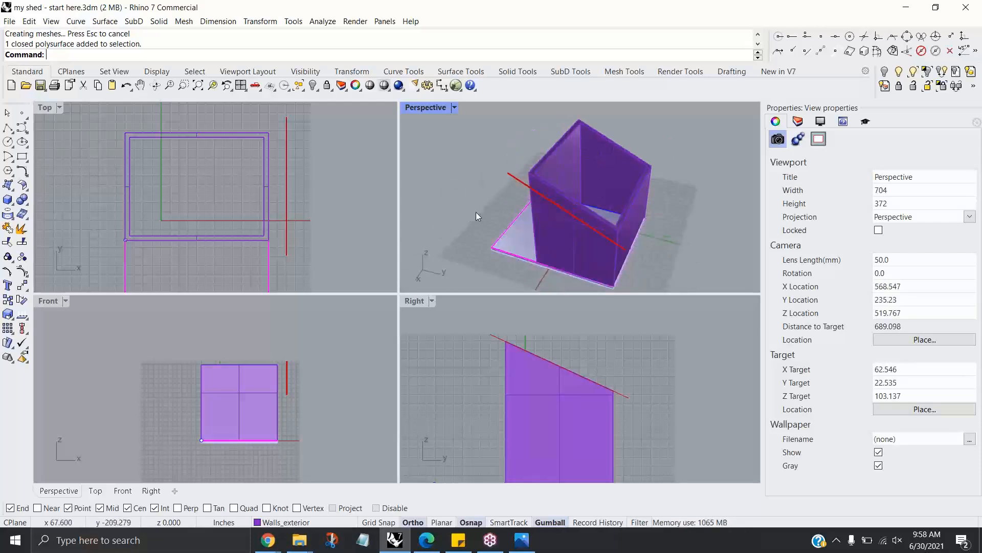
Step: Mirror a copy of the sloped red line to the opposite side of the walls, about the midpoint of the back wall in the Top view
click(510, 175)
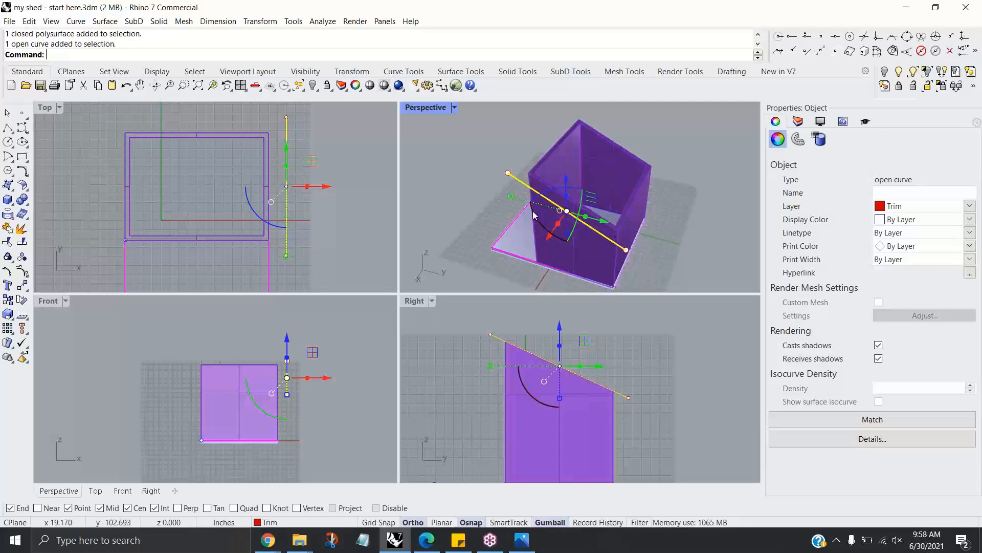
click(509, 145)
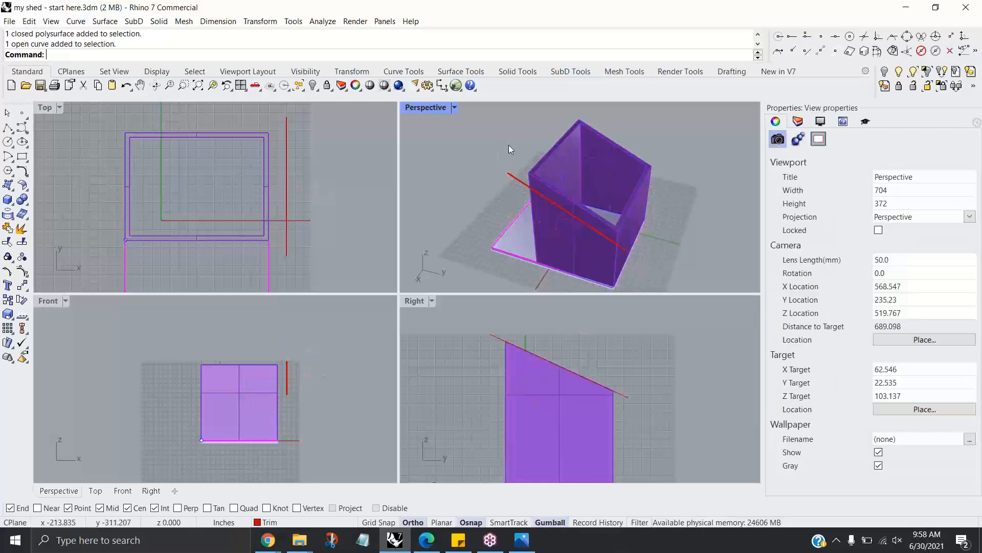
right_drag(570, 200, 667, 198)
click(667, 198)
scroll(229, 173, down, 2)
right_drag(230, 173, 205, 201)
click(260, 21)
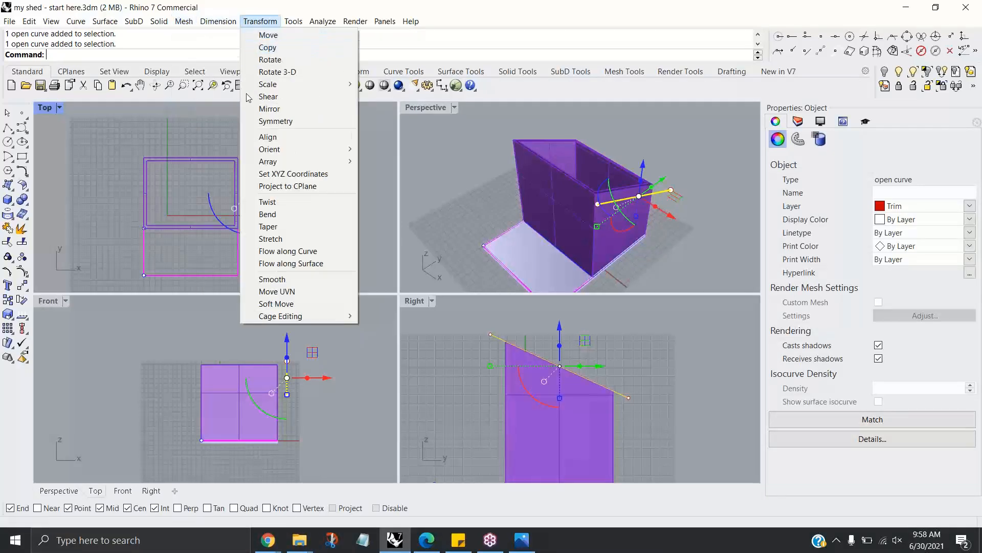
click(268, 109)
click(191, 157)
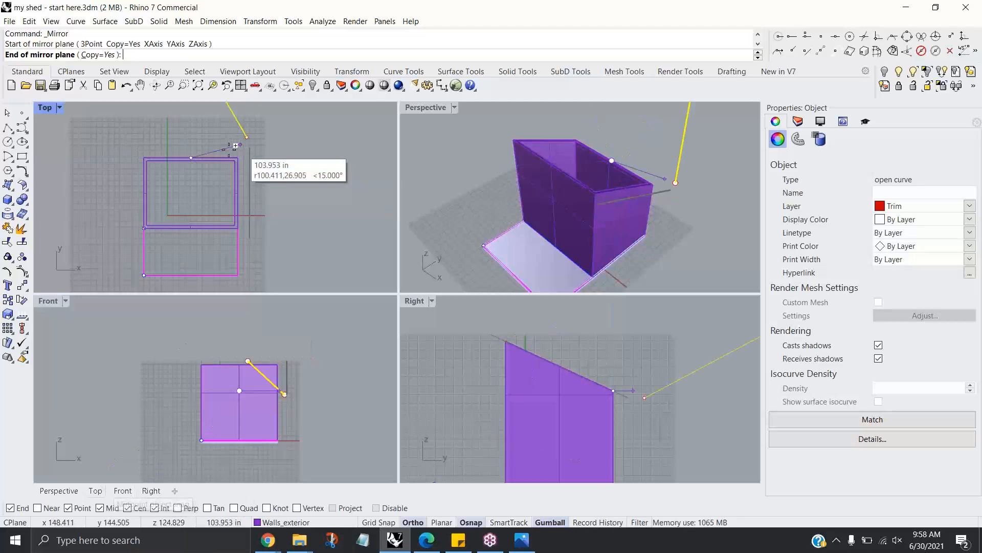
click(190, 128)
click(691, 226)
right_drag(691, 228, 492, 225)
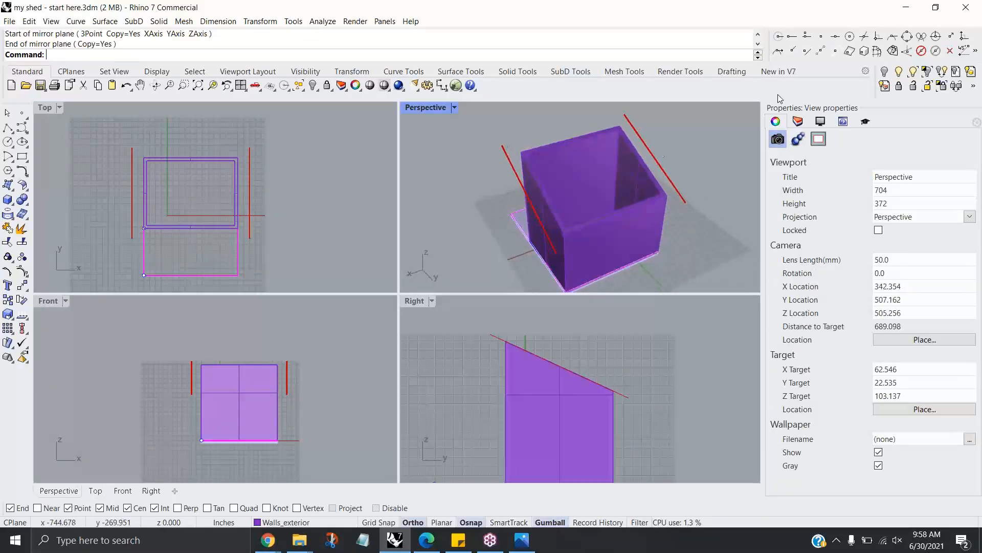
Step: Make Framing the current layer and loft a surface between the two sloped red lines with Normal style and Do not simplify
click(798, 121)
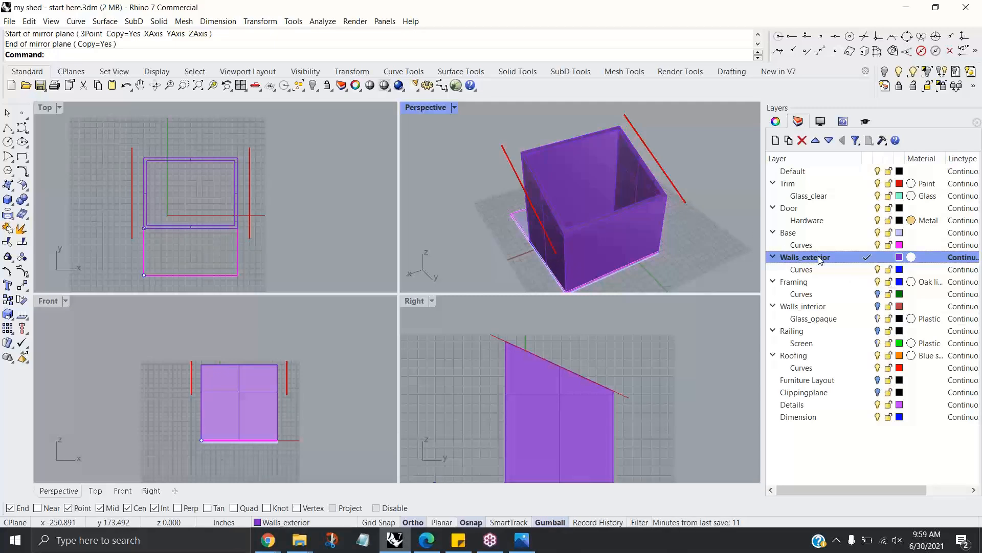
right_drag(674, 244, 681, 238)
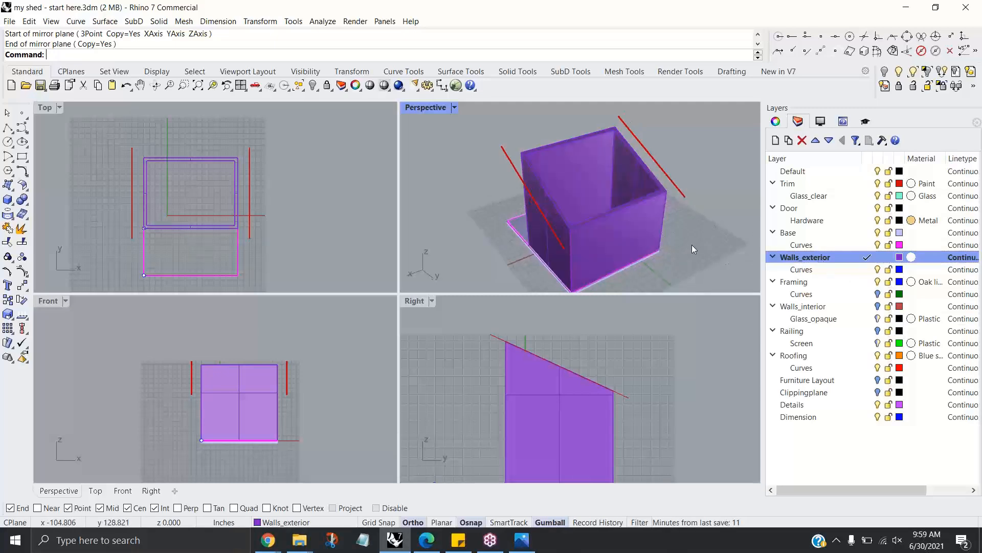
click(864, 284)
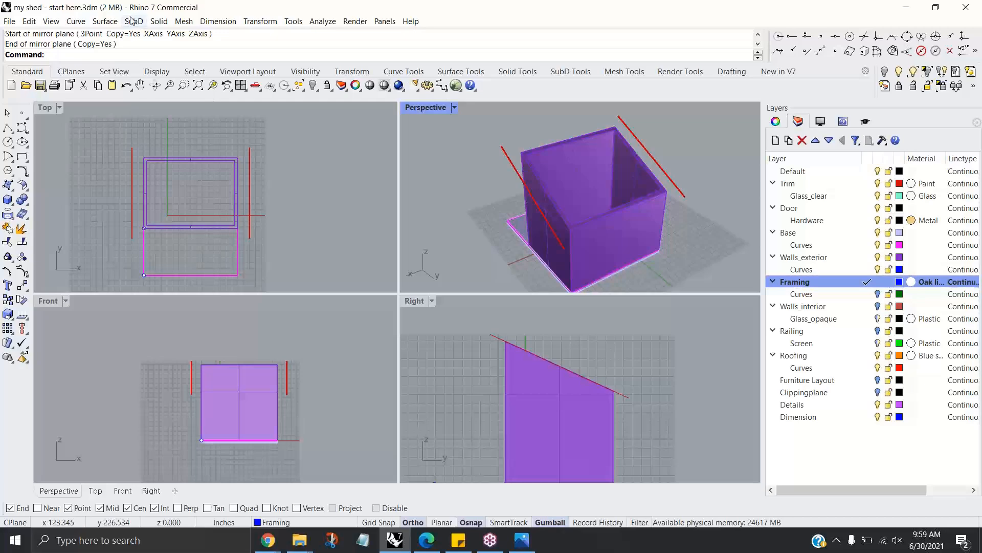
click(109, 24)
click(127, 46)
click(506, 154)
click(623, 122)
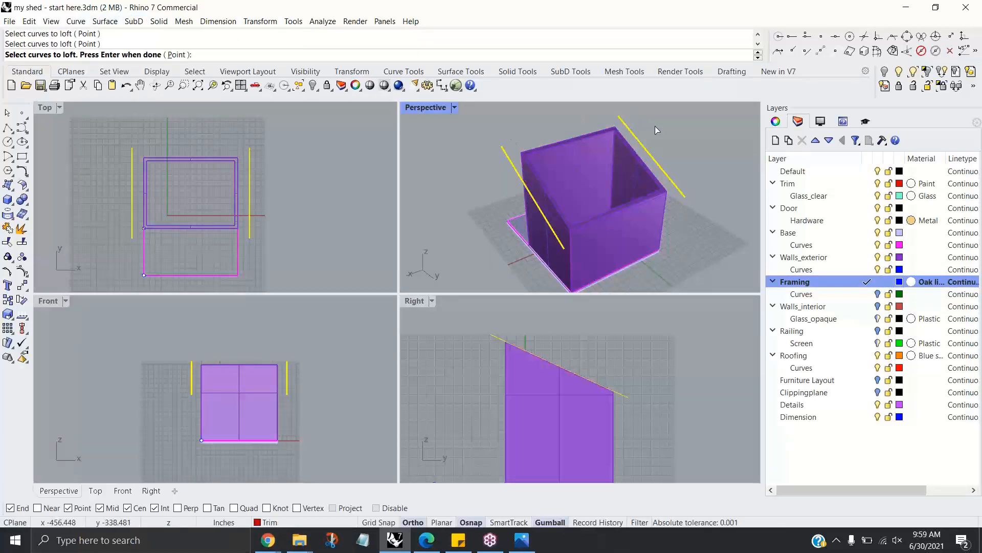
key(Return)
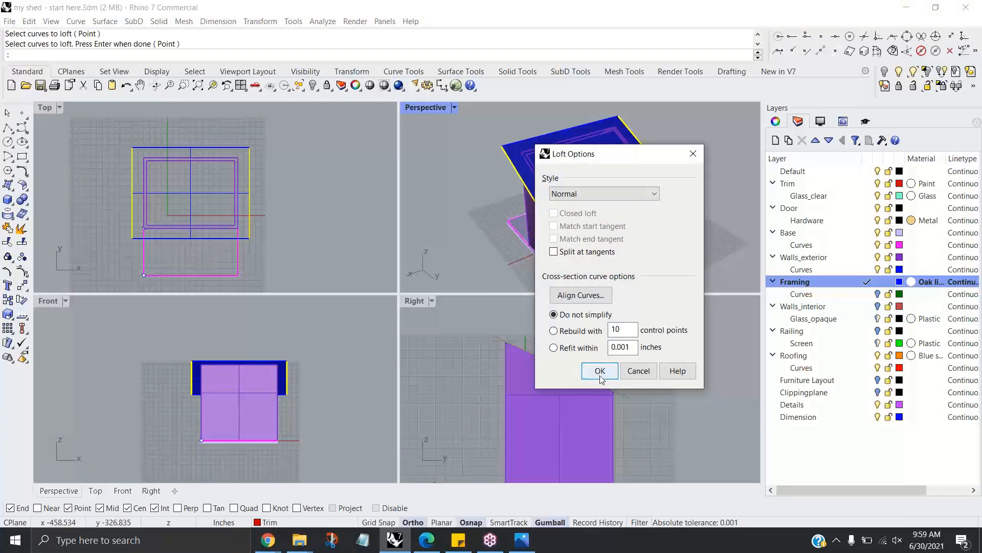
click(600, 371)
Step: Select the lofted roof surface and examine how it sits on the walls in the Perspective and Right views
right_drag(621, 159, 606, 186)
scroll(583, 169, up, 3)
click(614, 190)
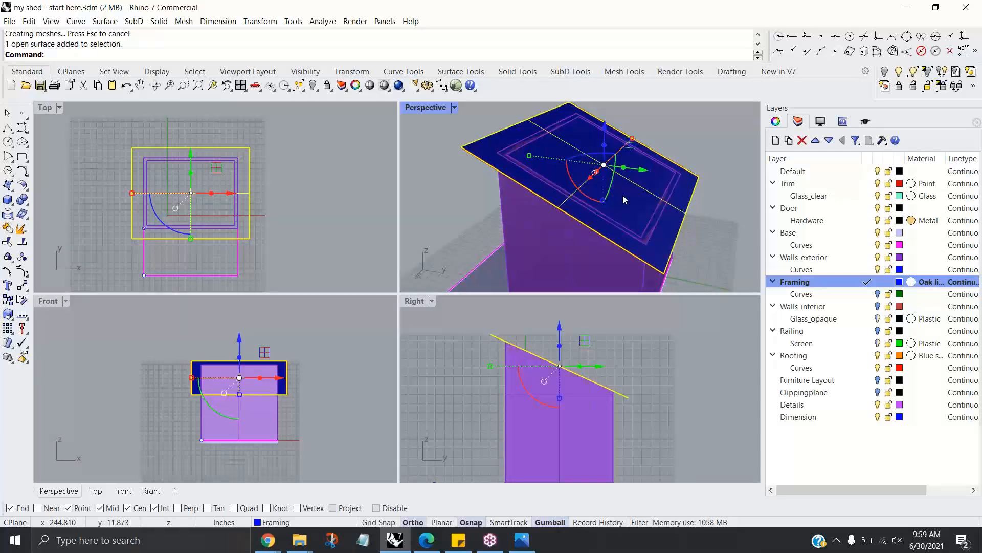
scroll(583, 226, down, 2)
shift+right_drag(589, 198, 578, 172)
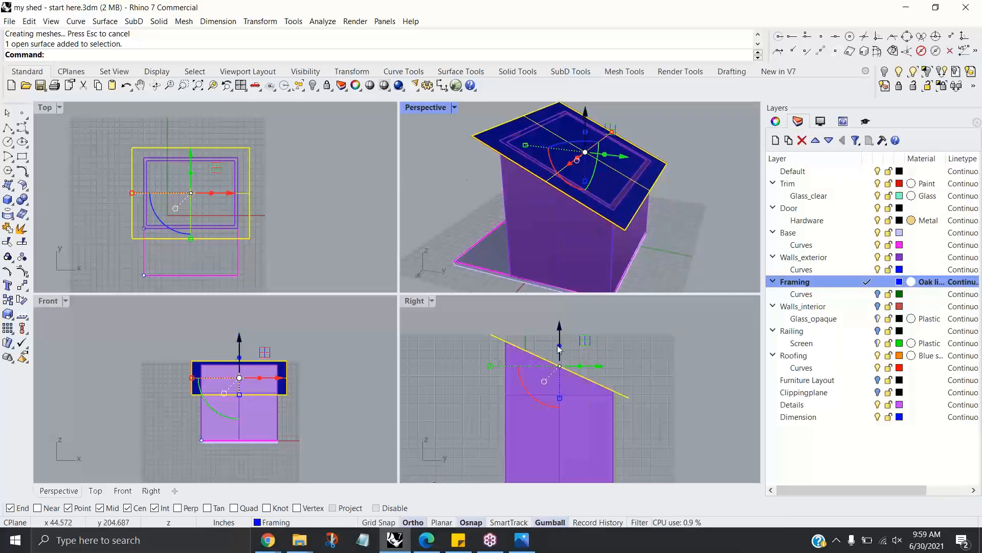
scroll(526, 350, up, 4)
right_drag(546, 361, 505, 387)
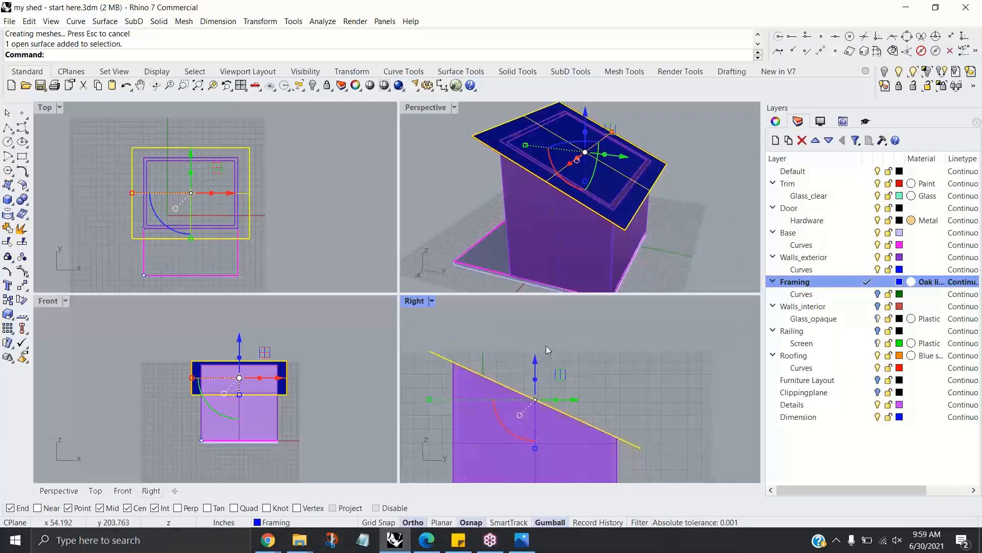
right_drag(617, 279, 614, 267)
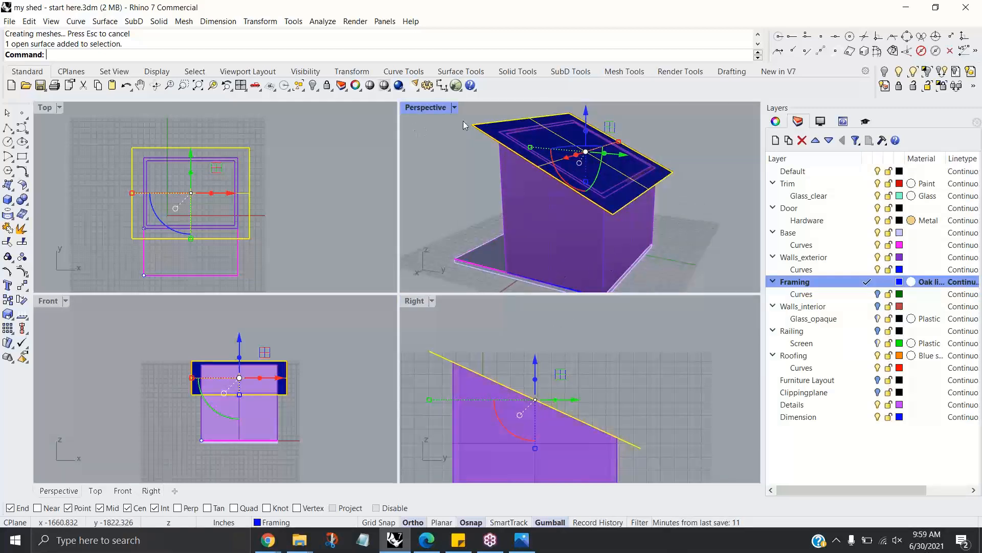
click(158, 21)
mouse_move(265, 223)
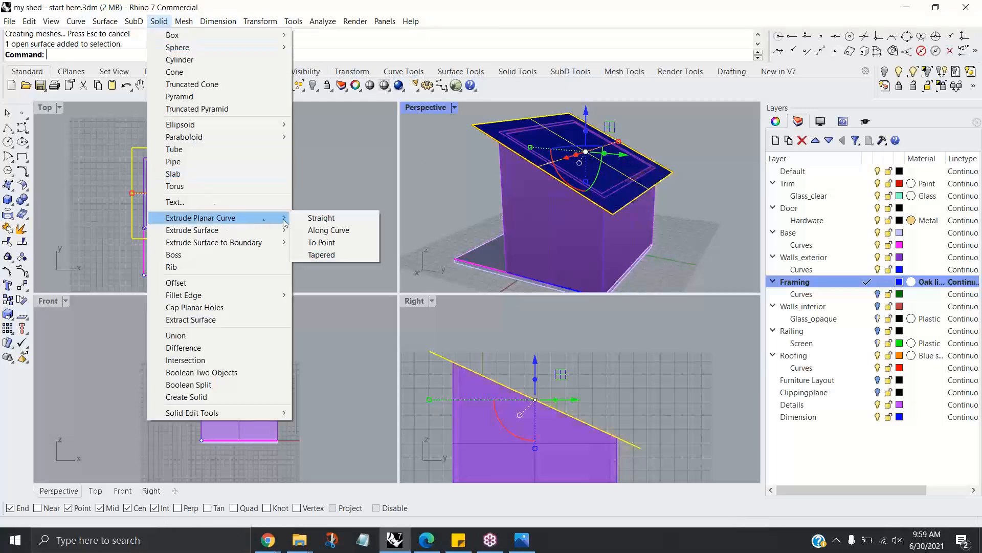
click(323, 218)
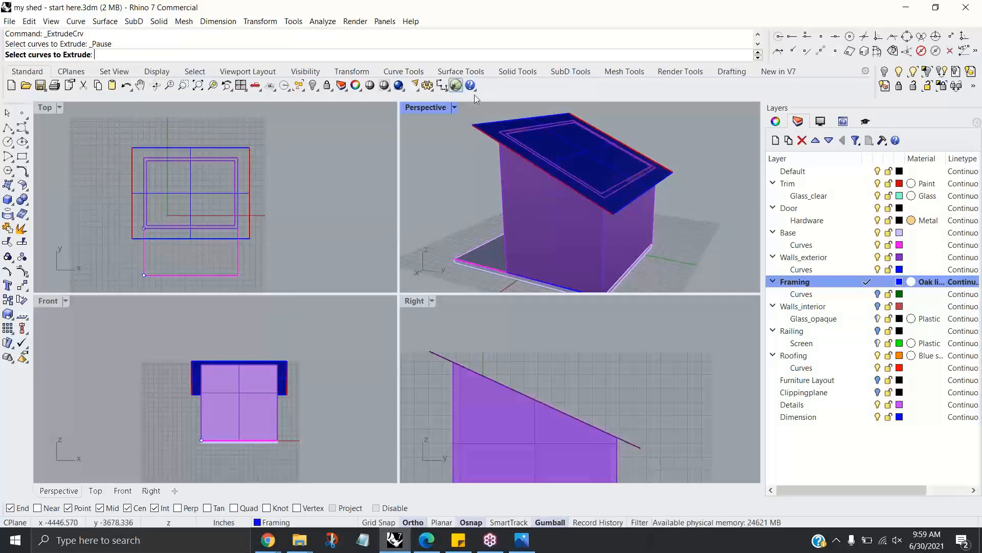
key(Escape)
Step: Extrude the lofted roof surface as a solid 10 inches straight up, setting a vertical extrusion direction from its low edge in the Right view
click(592, 151)
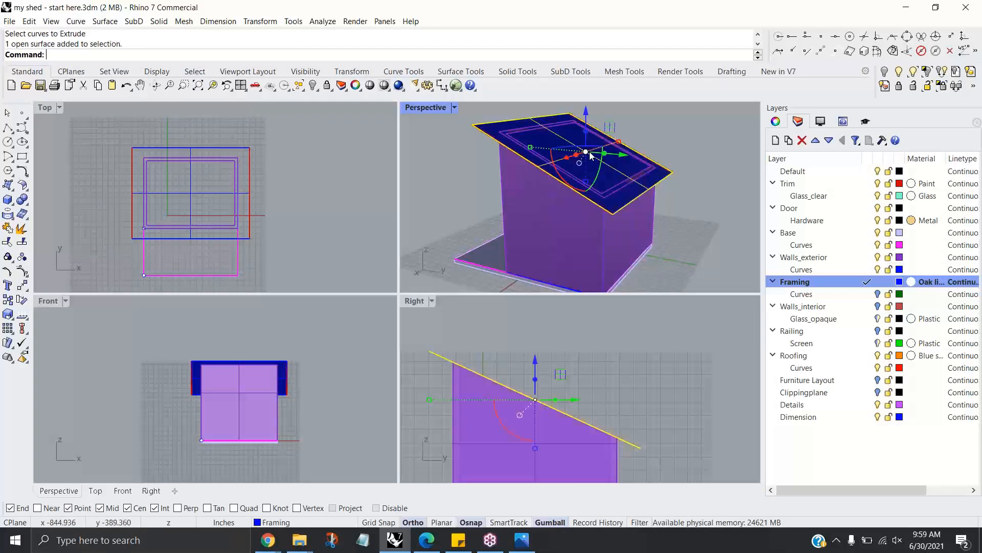
click(160, 21)
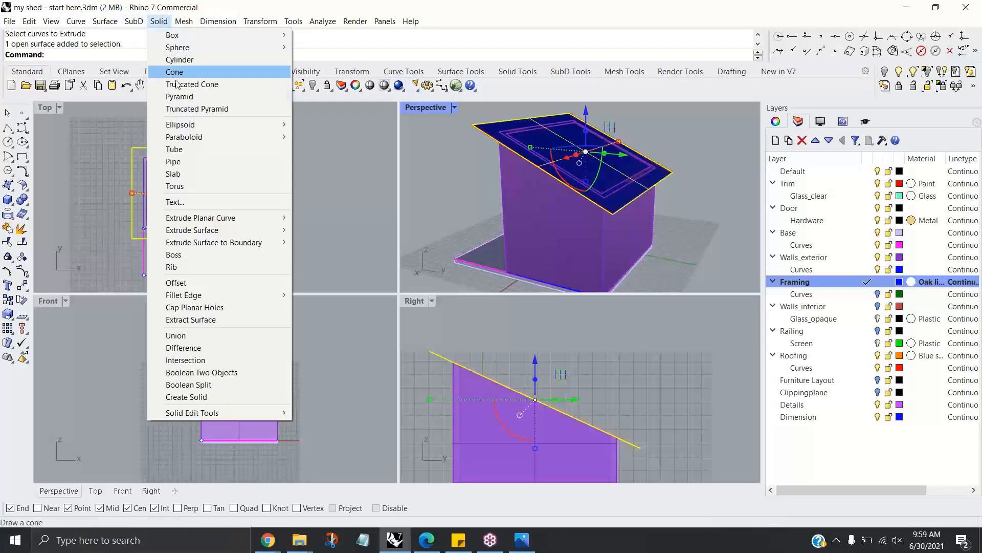
mouse_move(203, 238)
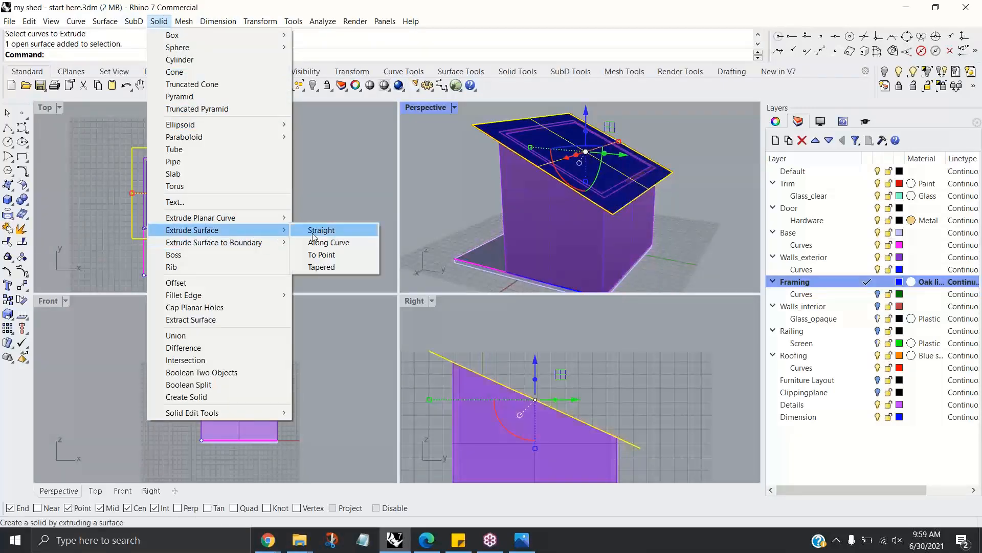
click(332, 235)
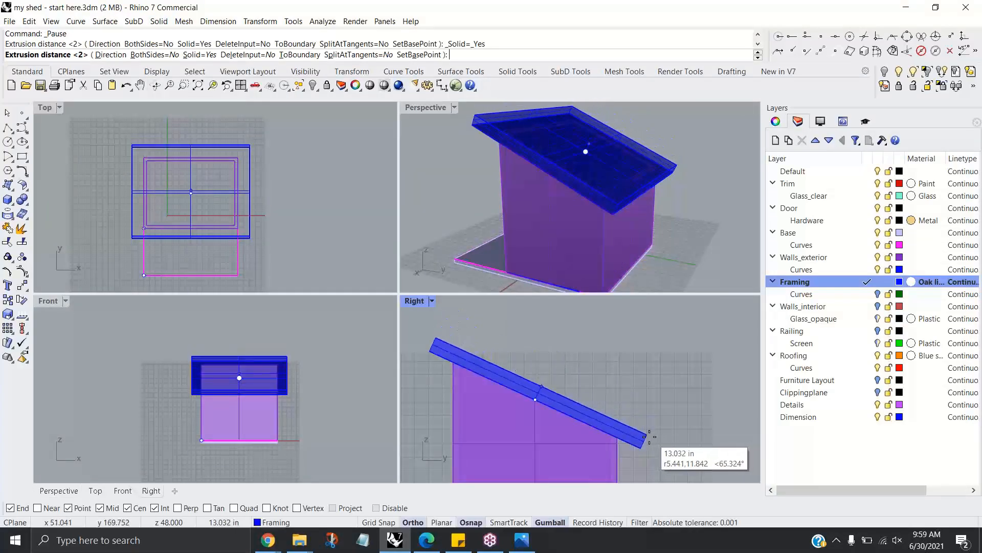
scroll(649, 436, up, 2)
scroll(649, 437, down, 1)
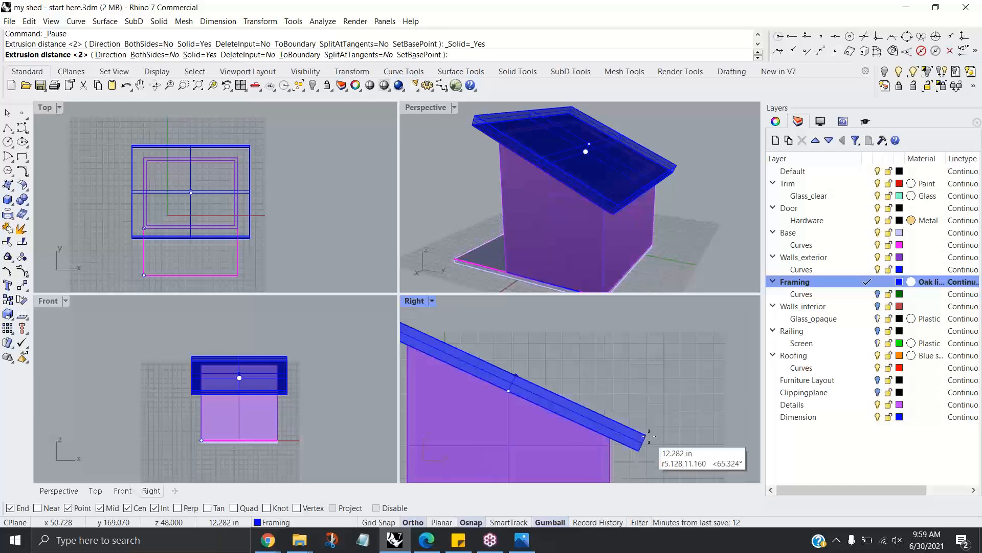
right_drag(657, 434, 700, 431)
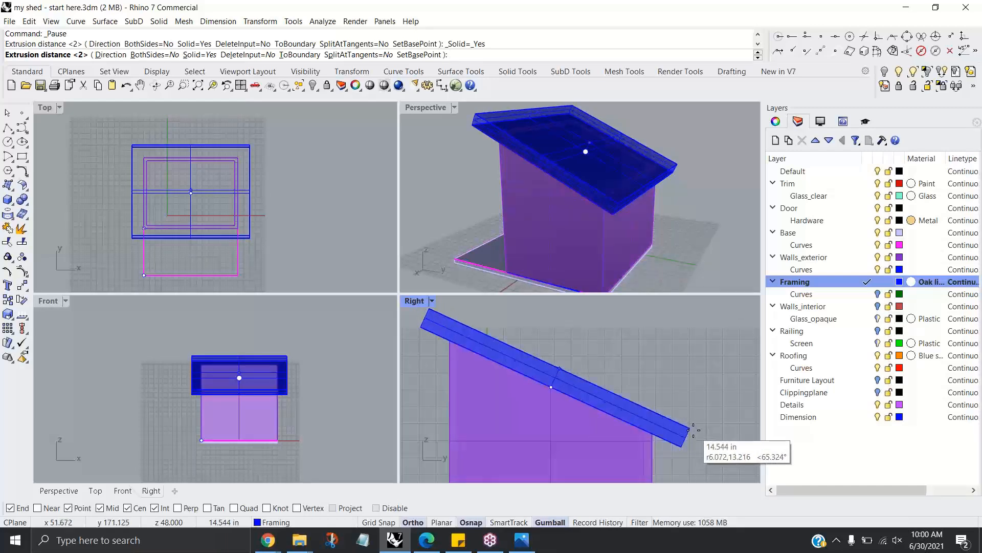
scroll(694, 430, down, 2)
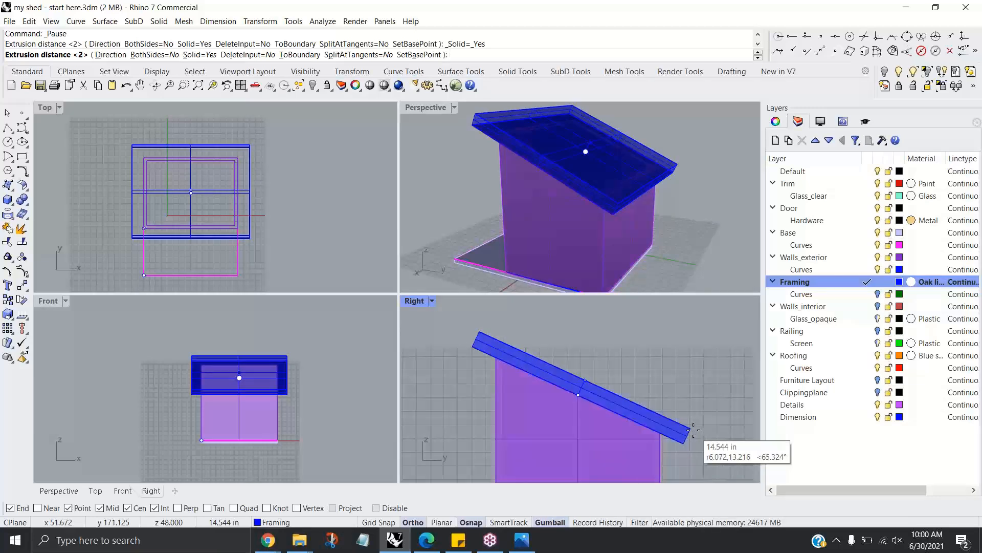
scroll(691, 430, up, 2)
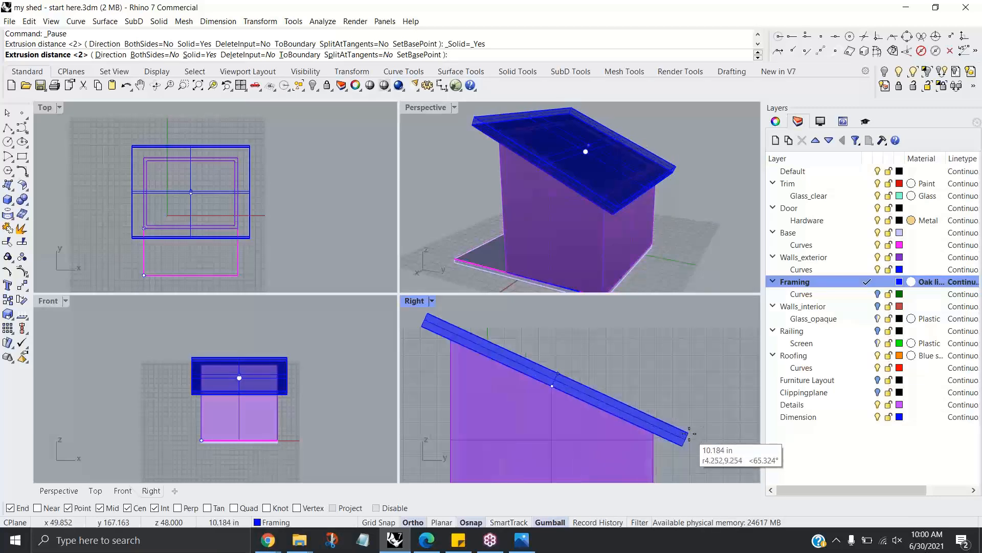
shift+right_drag(686, 431, 713, 440)
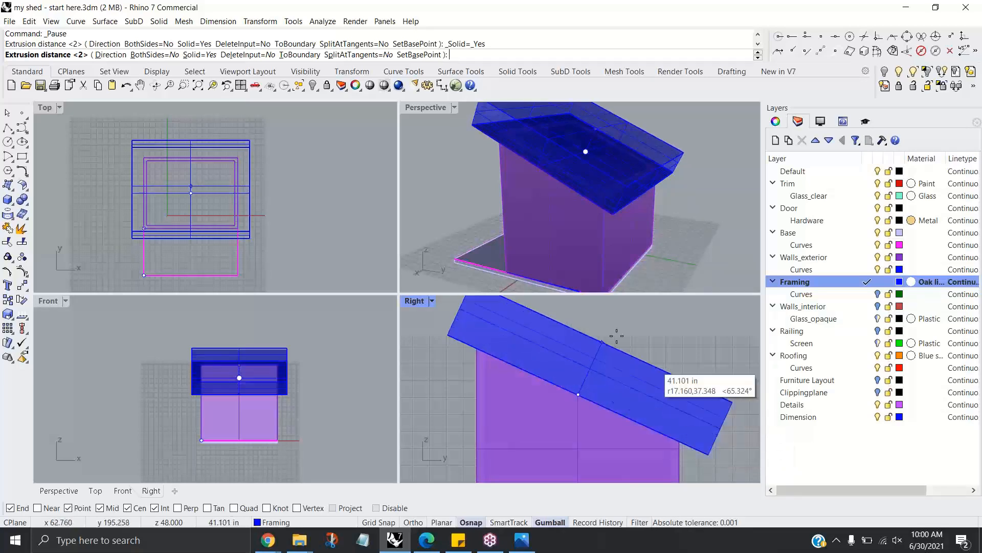
click(111, 55)
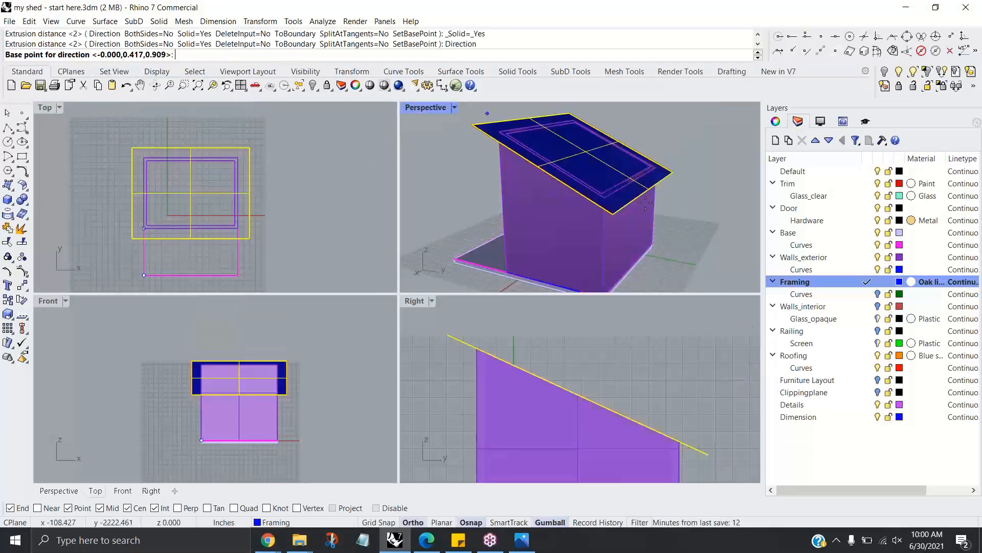
click(708, 454)
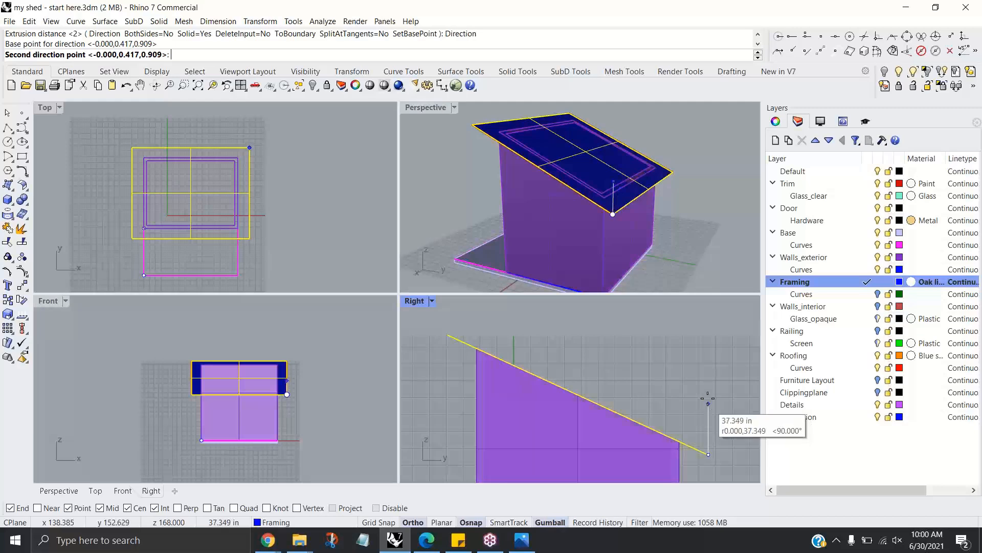
click(707, 369)
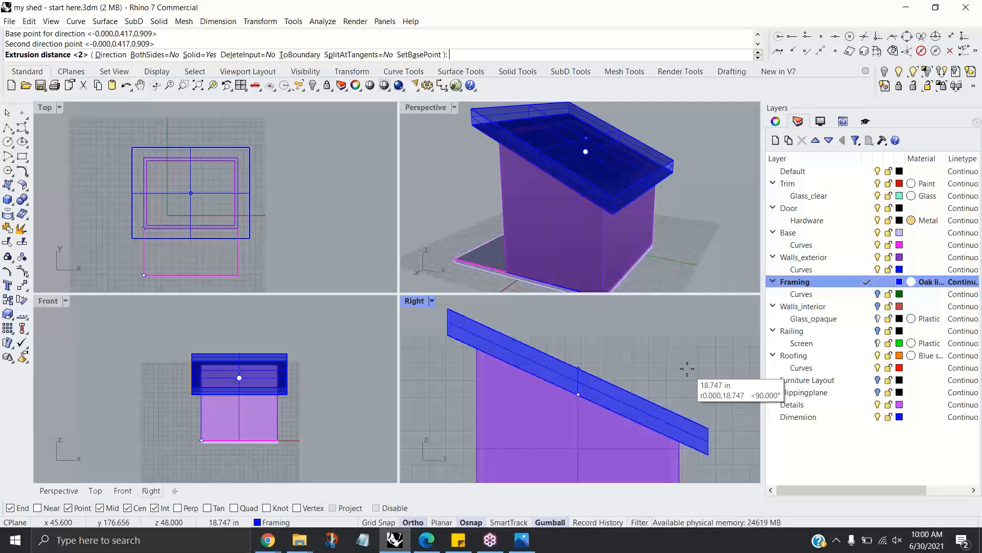
text(10)
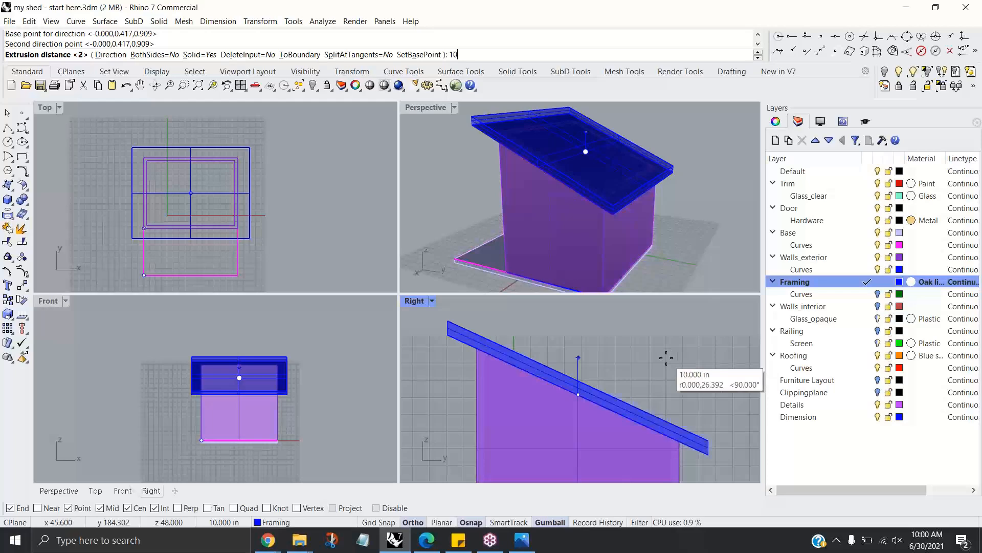
key(Return)
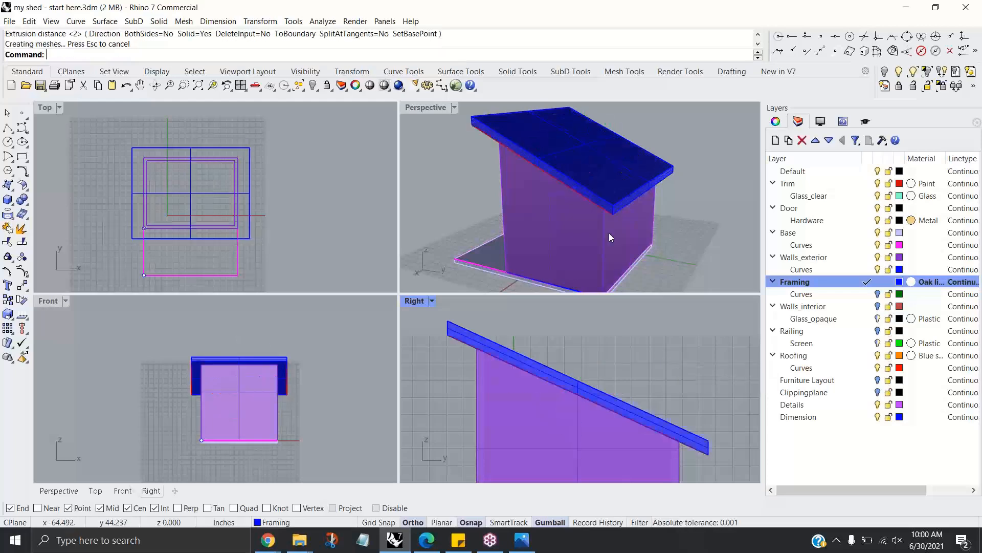
Step: Make Roofing the current layer and extract a copy of the roof framing solid's top surface with Copy=Yes and OutputLayer=Input
right_drag(537, 231, 689, 225)
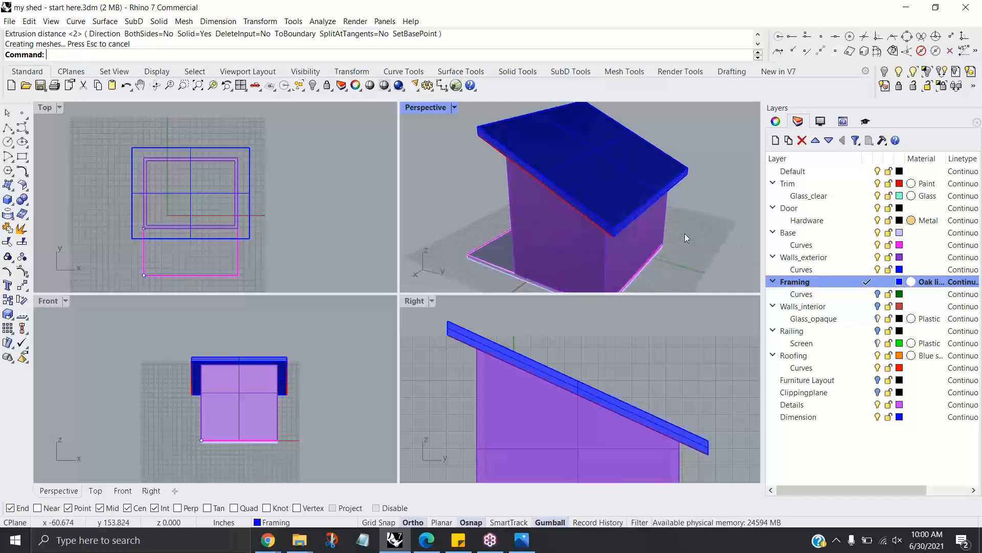
click(159, 22)
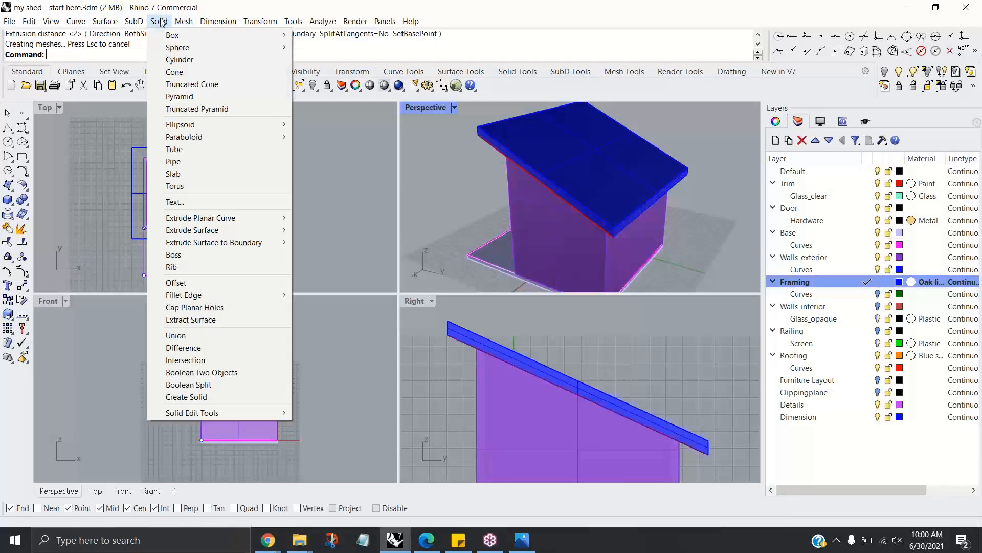
click(217, 321)
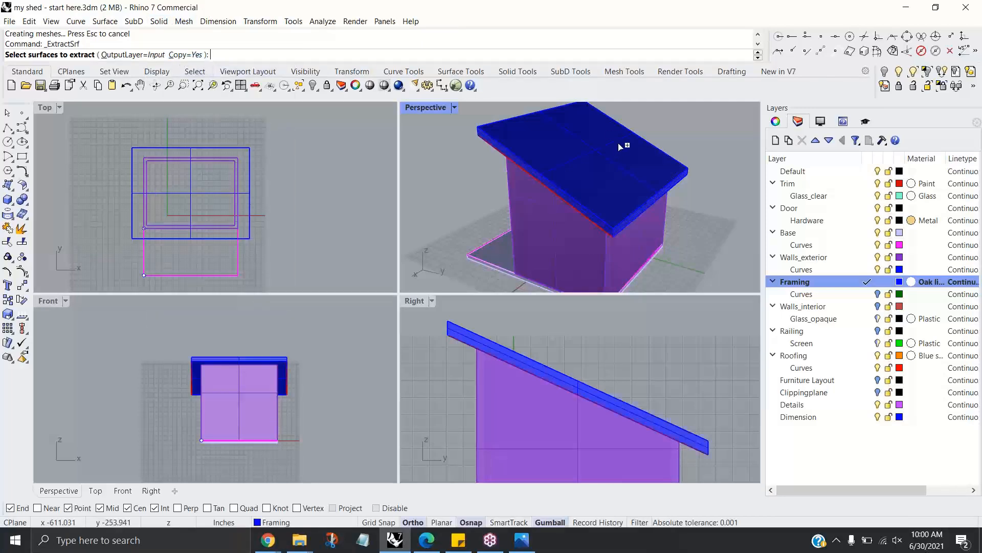
click(866, 357)
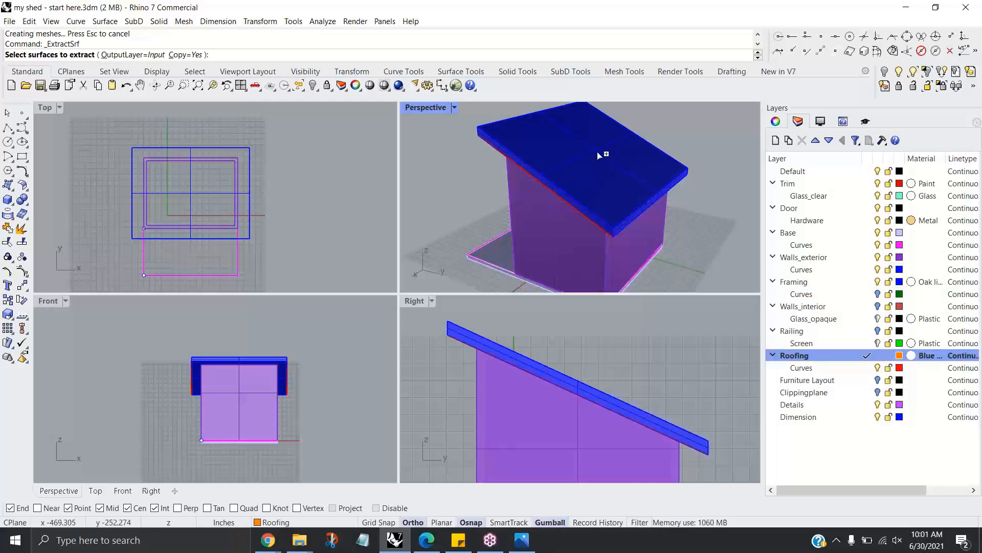
mouse_move(623, 161)
shift+right_down()
mouse_move(635, 174)
mouse_move(622, 167)
shift+right_up()
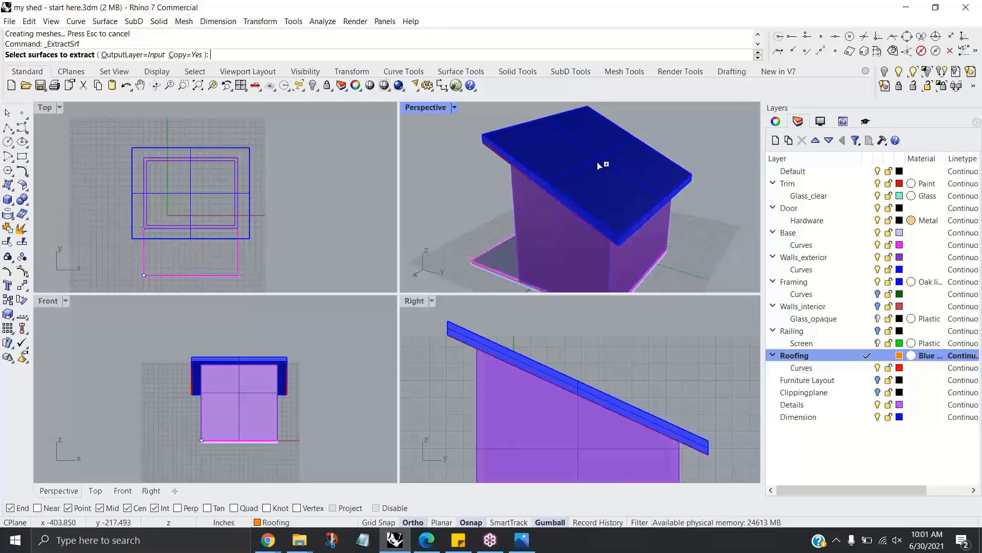
click(604, 162)
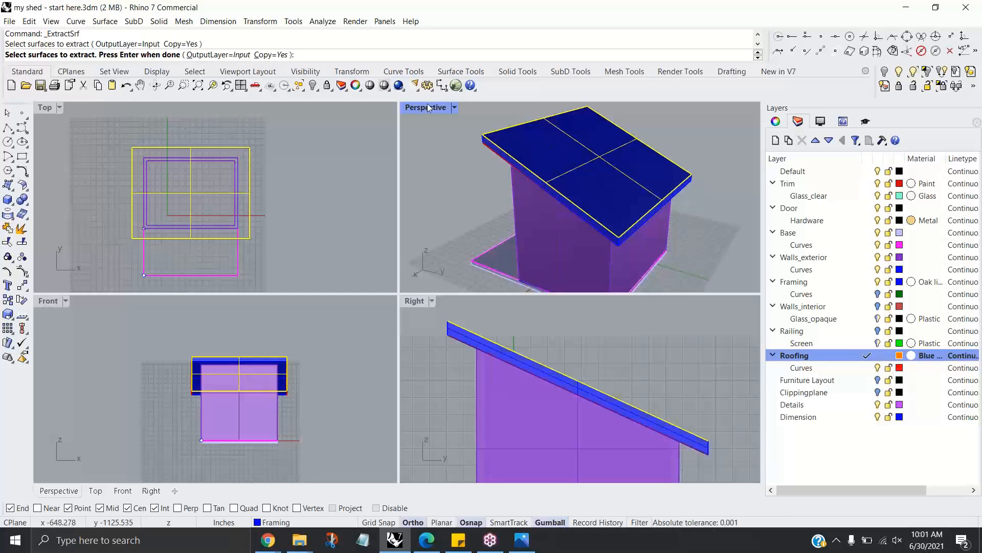
click(632, 171)
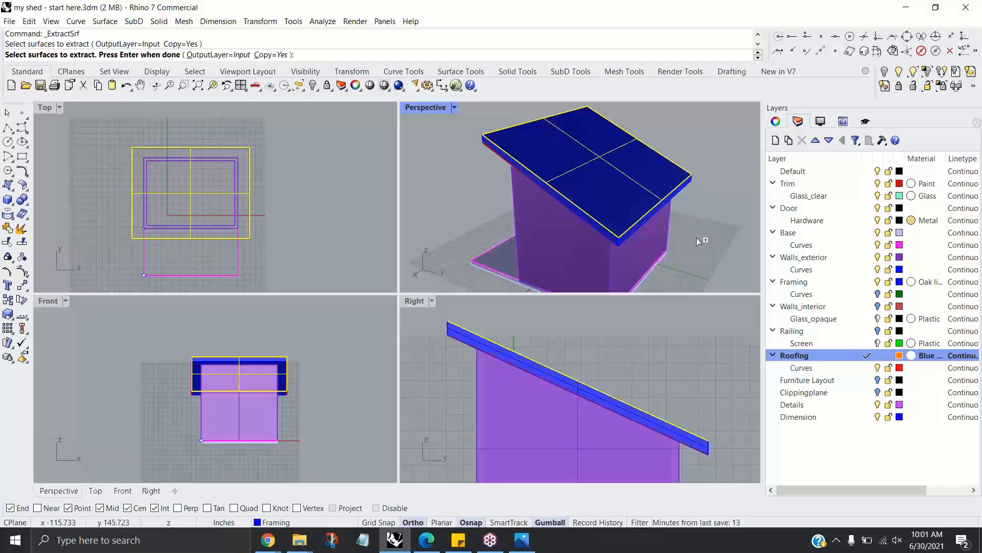
key(Return)
click(696, 237)
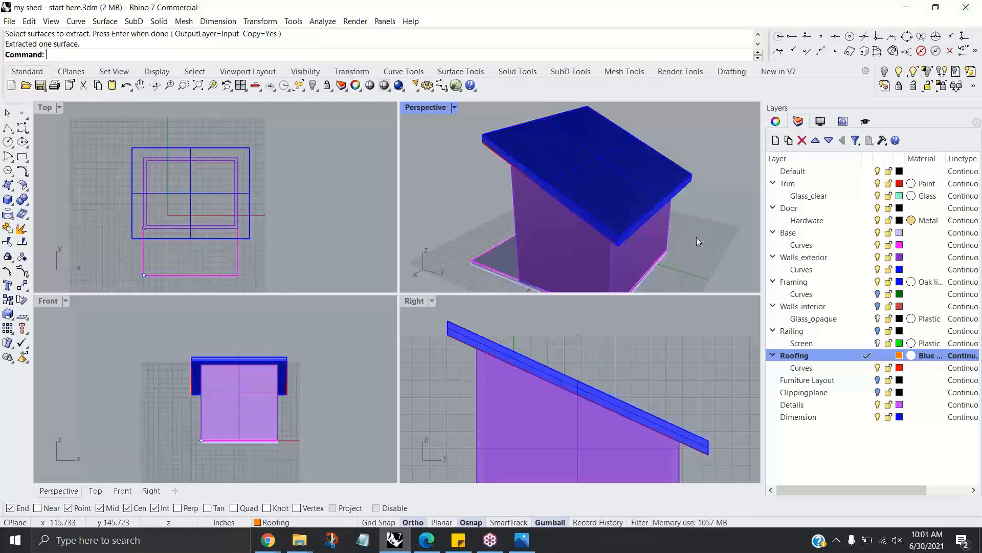
Step: Move the extracted top surface of the roof framing to the Roofing layer
click(641, 174)
click(676, 206)
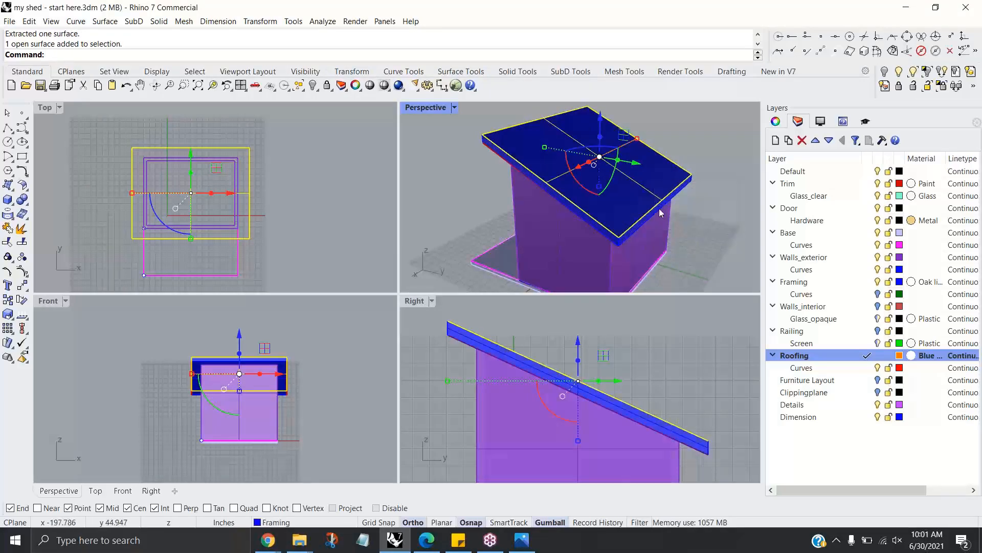
click(323, 522)
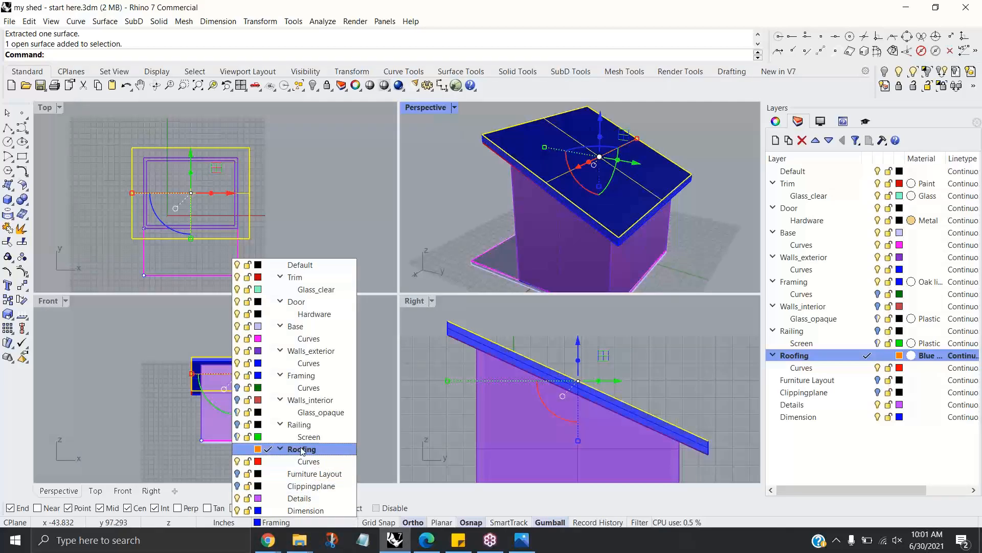
click(302, 449)
click(695, 152)
right_drag(677, 198, 545, 180)
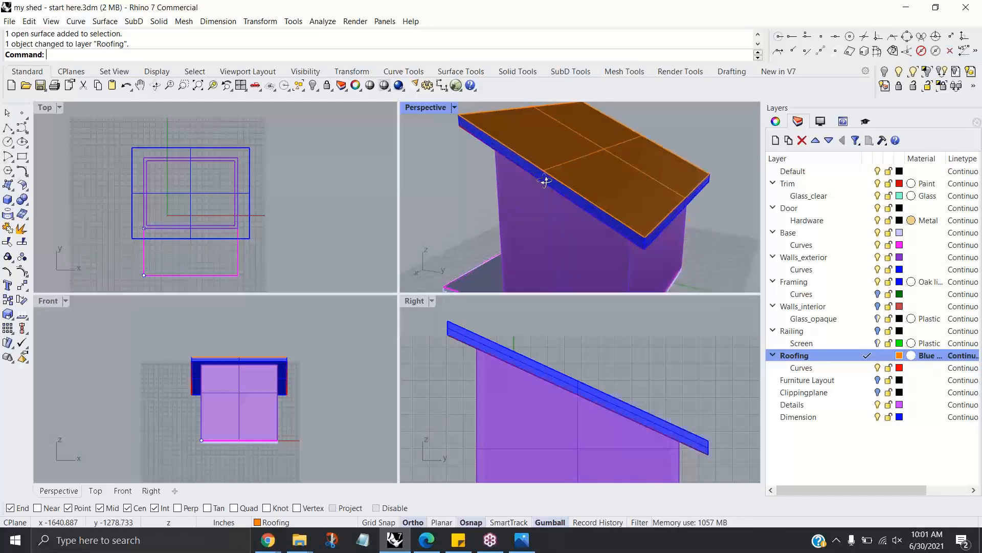
Step: Extrude the roofing surface as a solid 2 inches straight up, setting a vertical direction from its low edge in the Right view
click(624, 162)
click(668, 199)
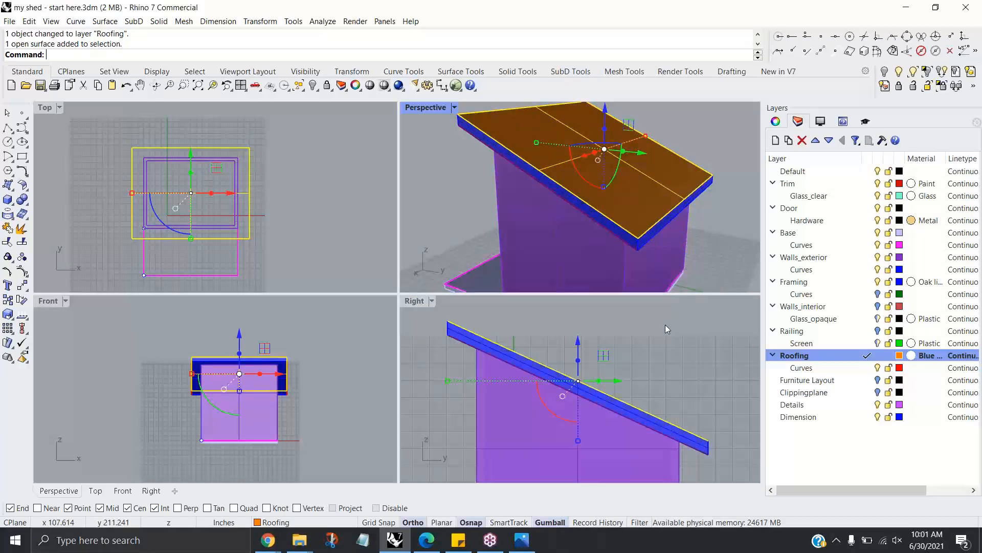
scroll(677, 333, down, 2)
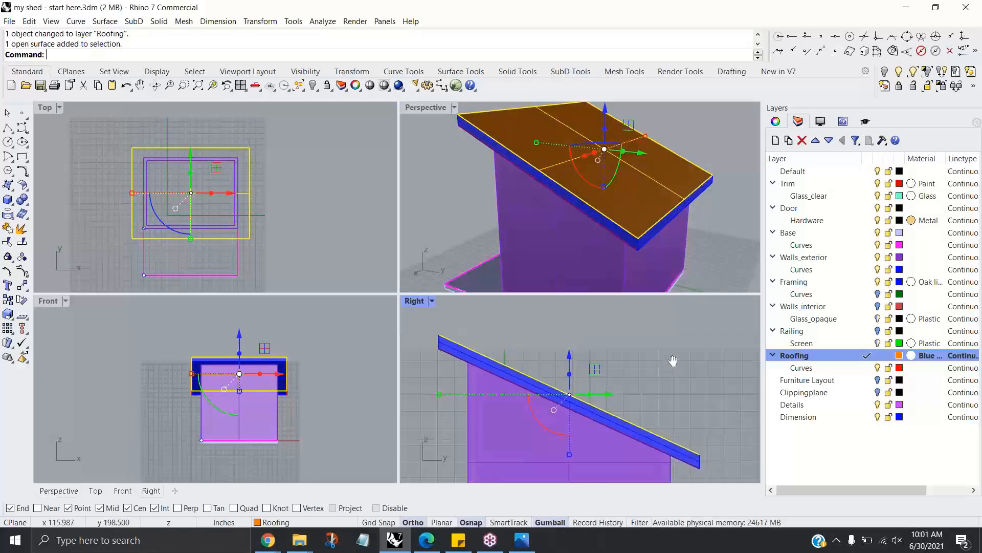
click(159, 21)
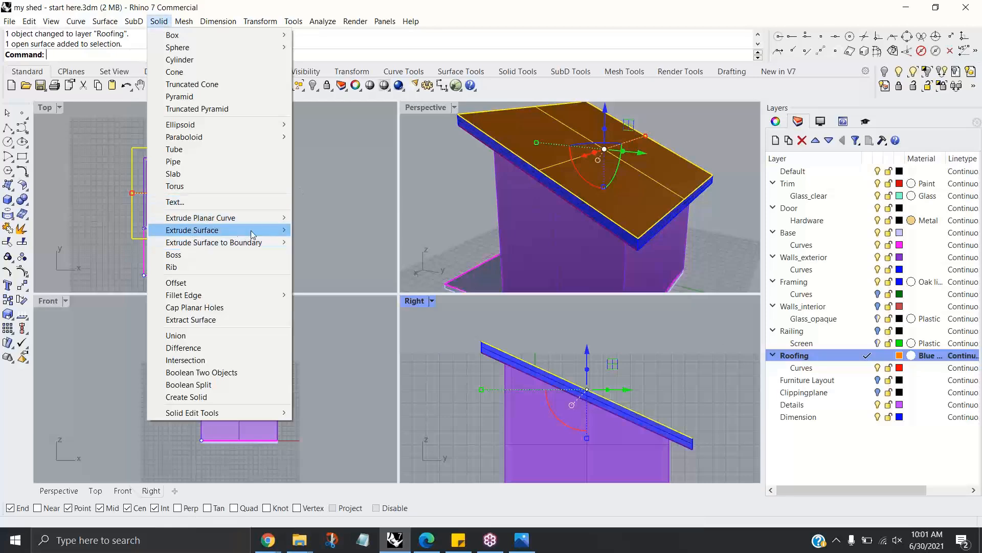
mouse_move(231, 230)
click(319, 229)
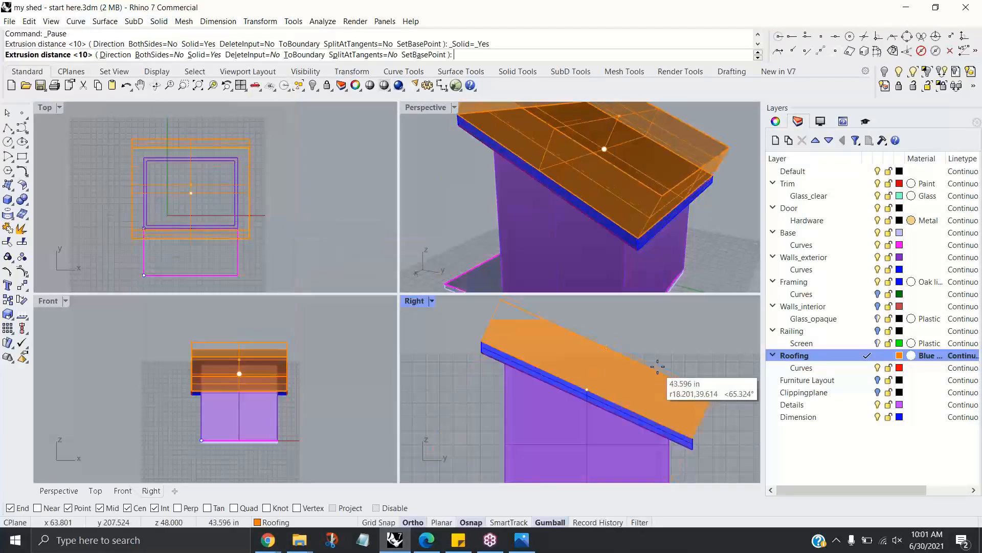
click(115, 55)
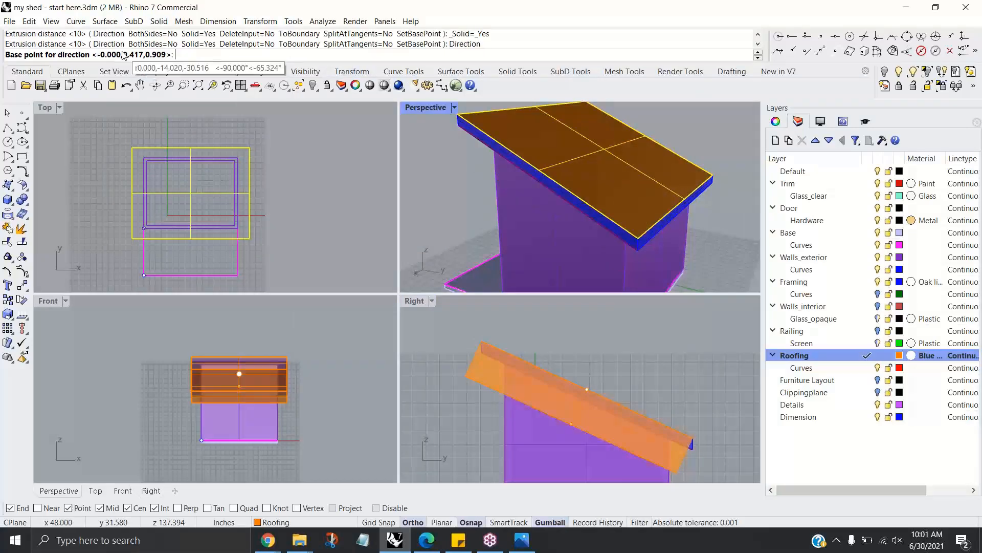
click(693, 437)
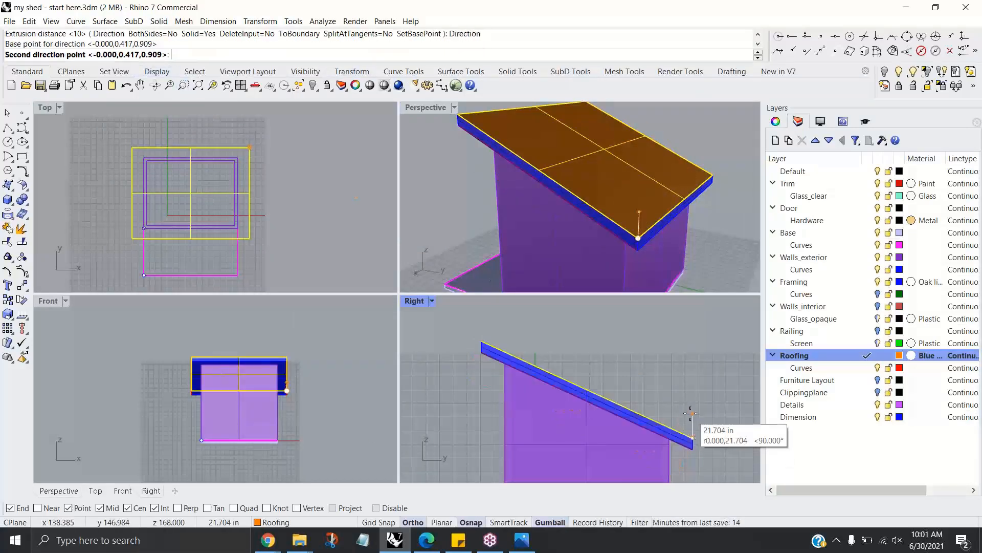
click(696, 418)
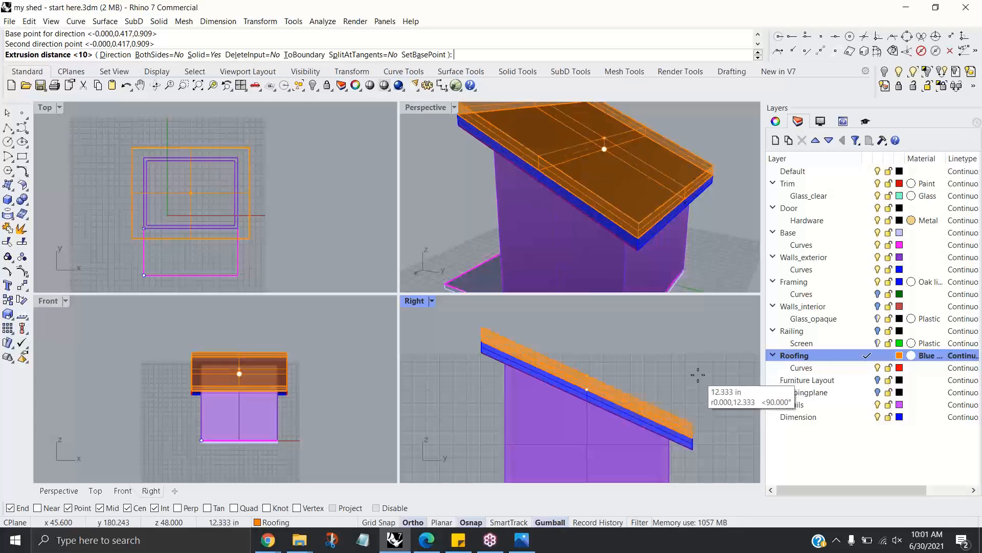
text(2)
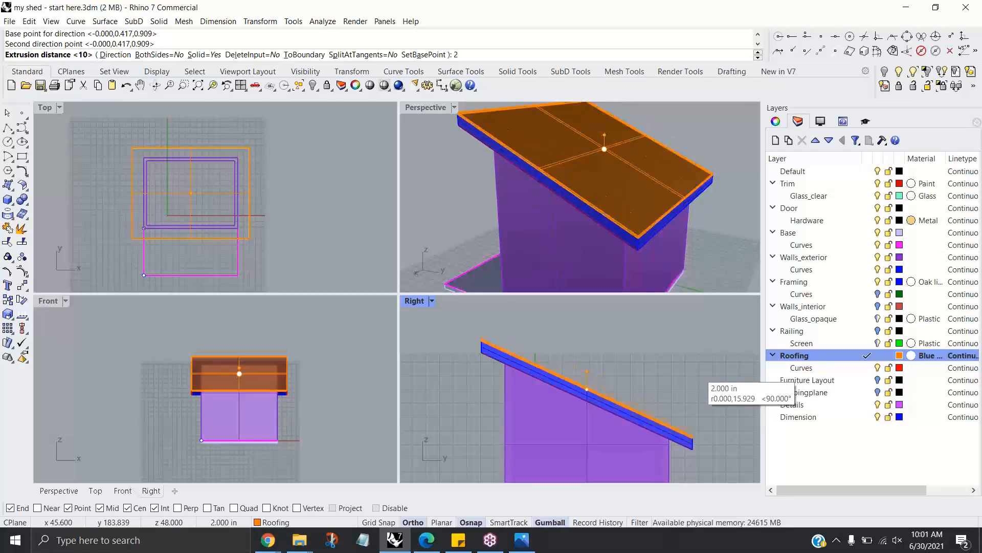
key(Return)
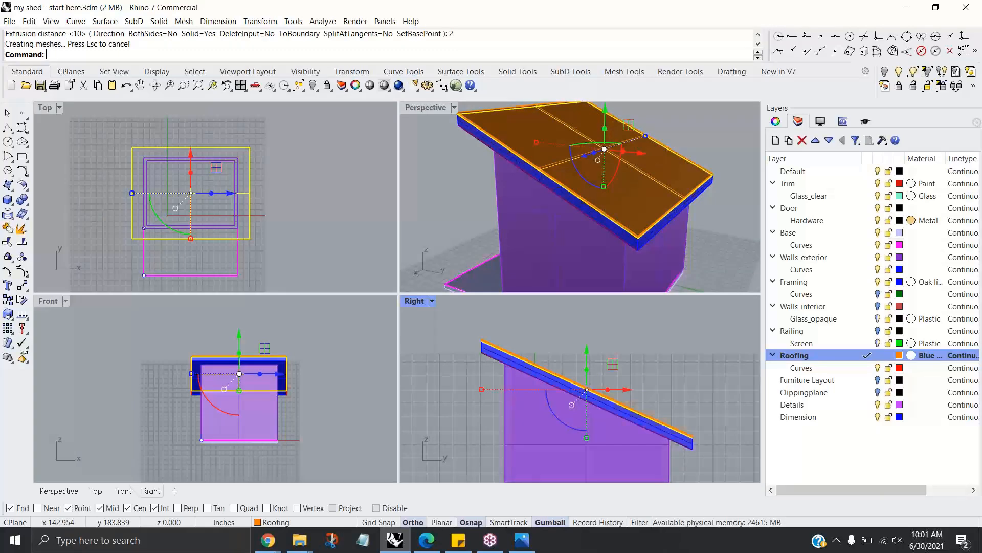
click(683, 315)
Step: Make Door the current layer and show the front wall in the maximized Front view
right_drag(679, 271, 606, 247)
scroll(609, 253, down, 2)
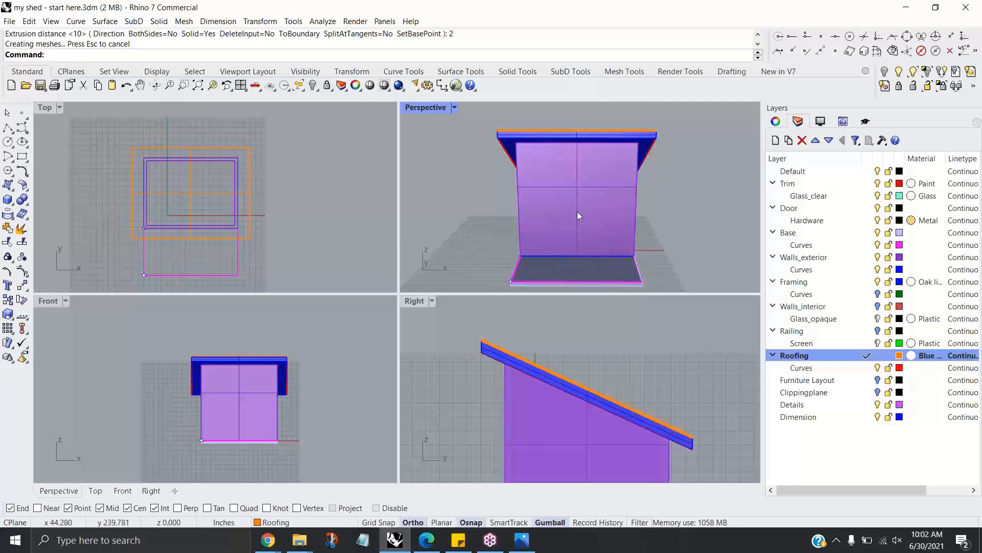
double_click(47, 300)
scroll(408, 355, up, 3)
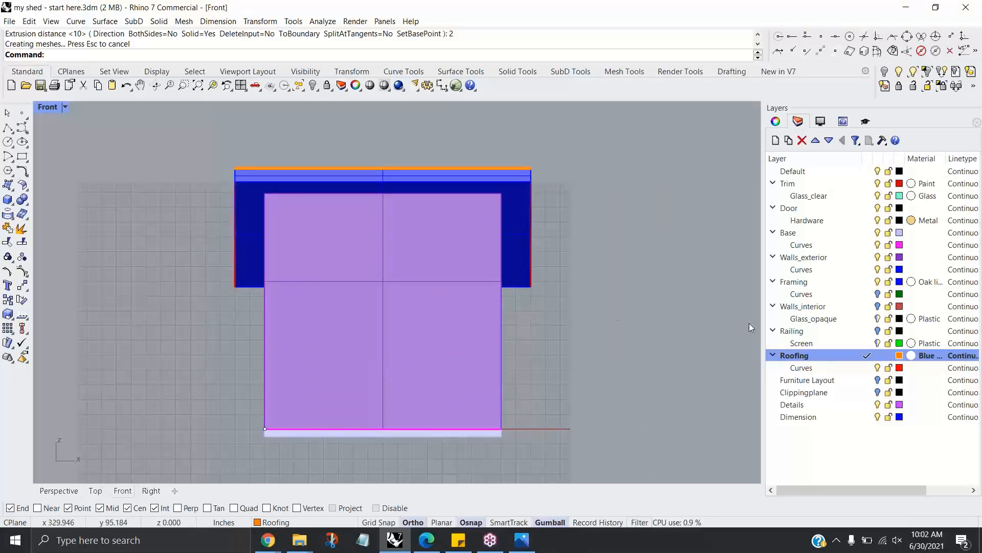
click(866, 207)
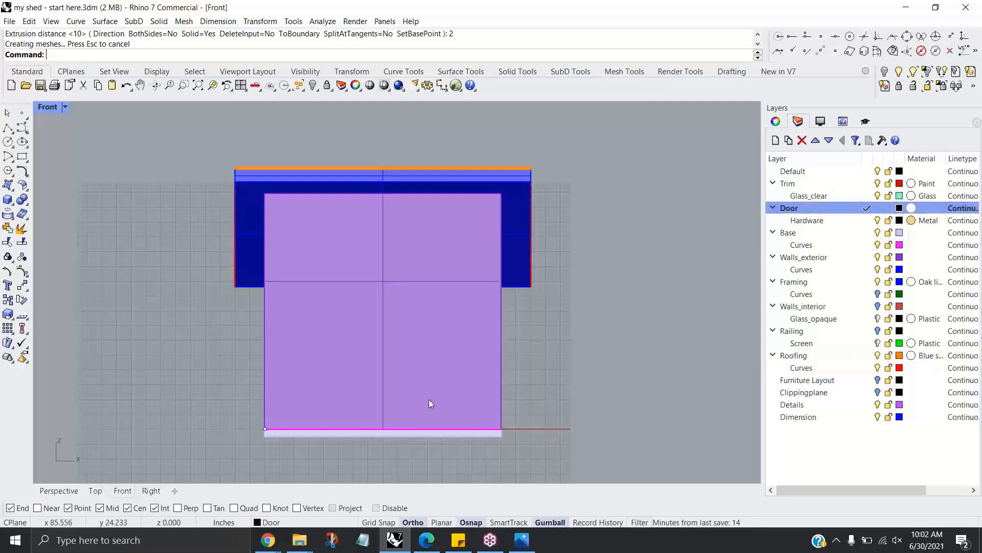
right_drag(379, 402, 373, 396)
scroll(266, 412, up, 3)
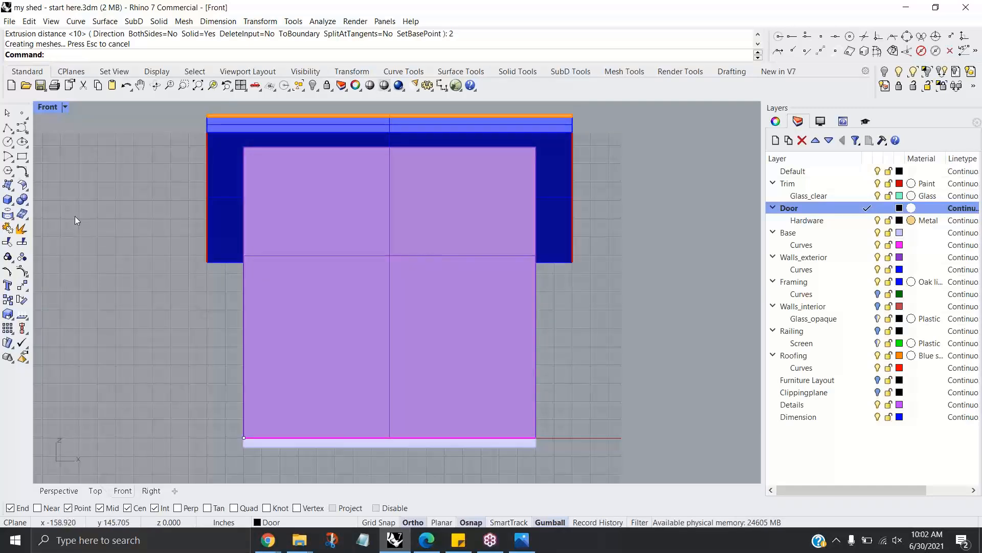
click(21, 174)
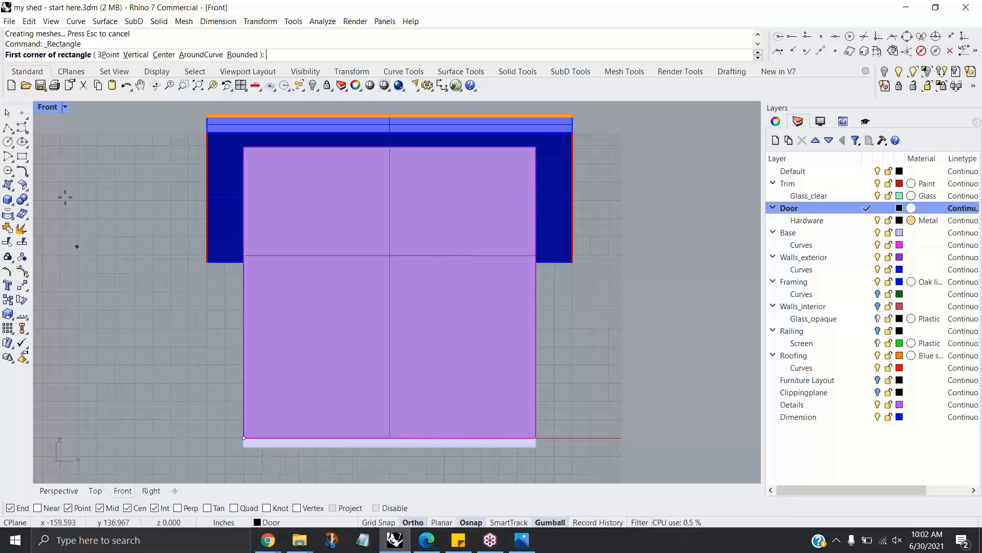
key(Escape)
double_click(48, 107)
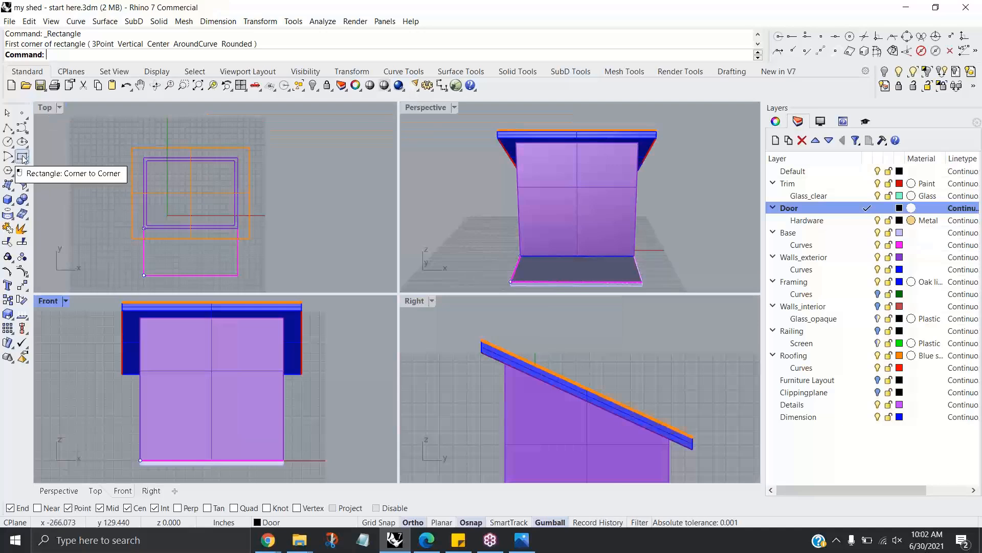
scroll(565, 256, up, 5)
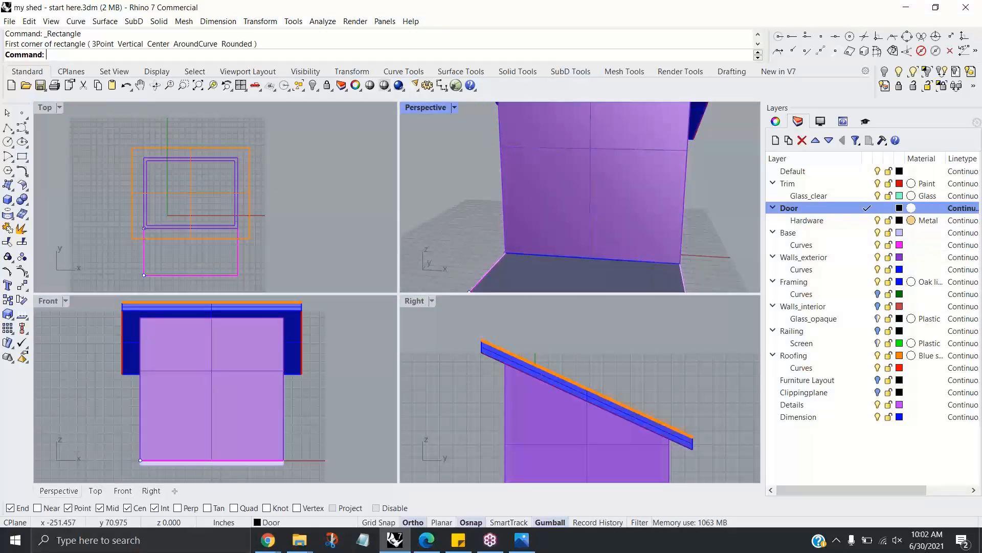
click(22, 157)
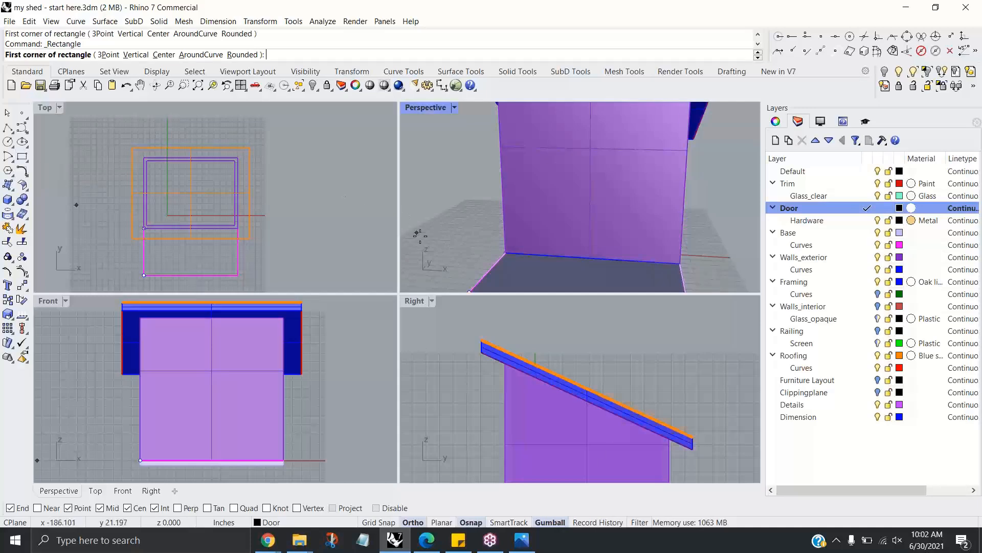
click(508, 254)
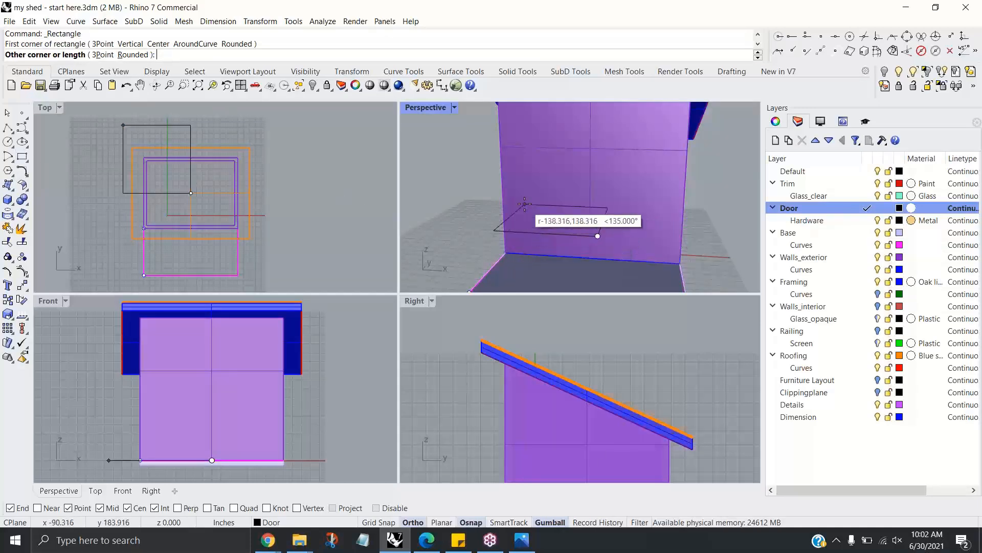
key(Escape)
Step: Draw a door rectangle 36 inches wide and 80 inches high from the front wall's lower-left corner, picked in Perspective and sized in Front
right_click(492, 238)
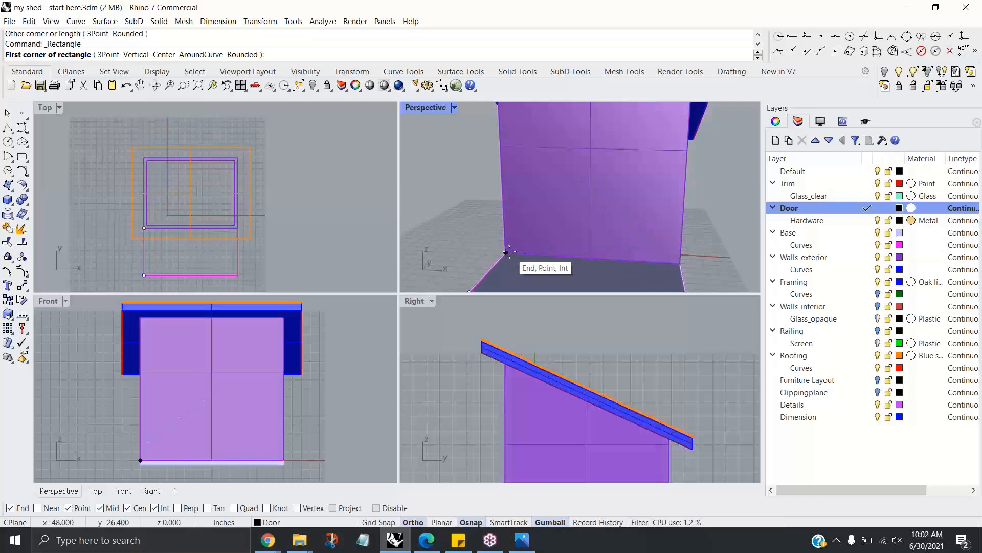
click(506, 252)
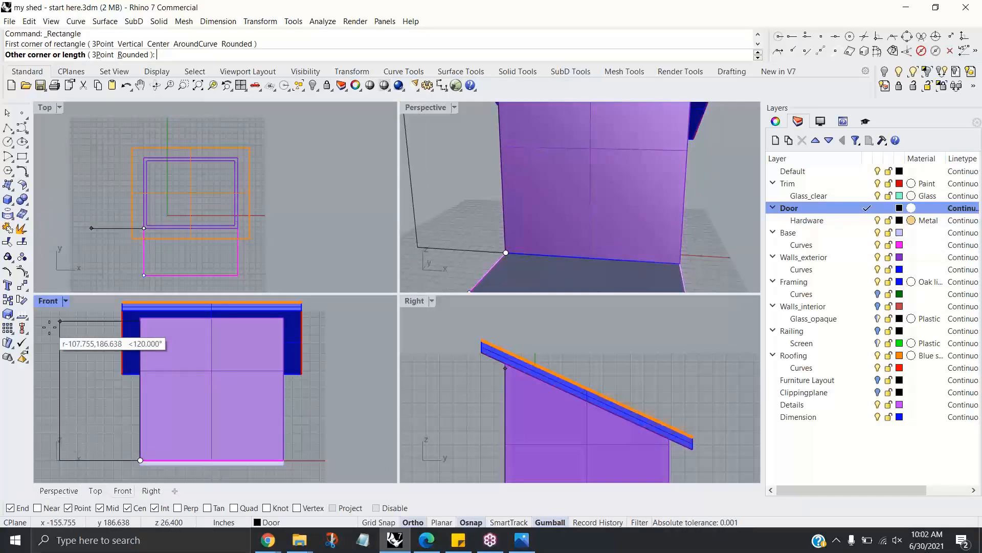
double_click(48, 302)
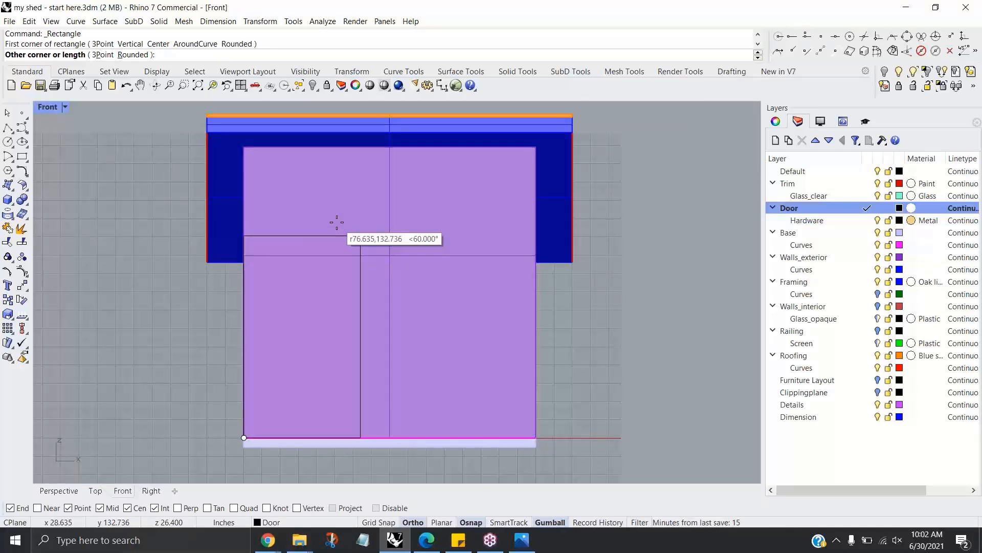
text(36)
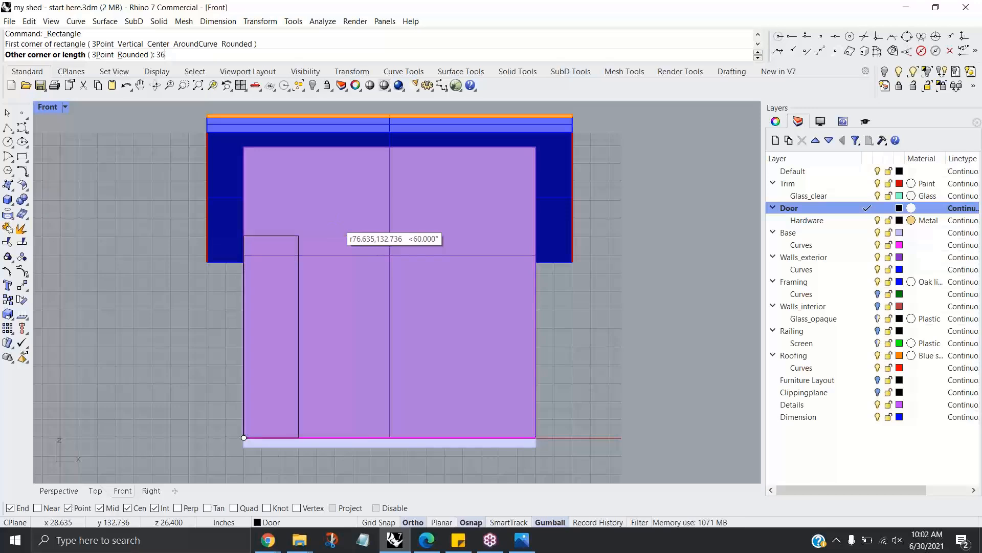
key(Return)
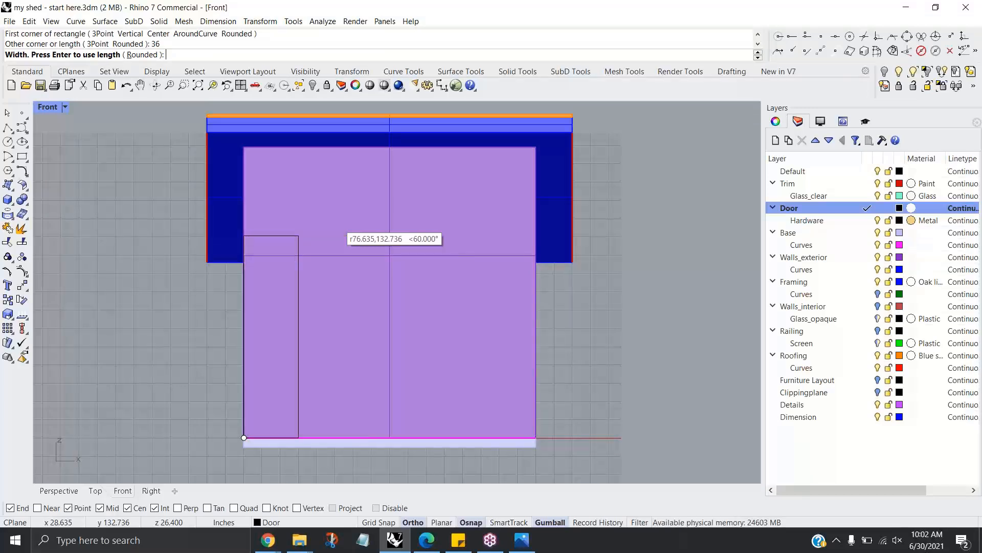
text(80)
key(Return)
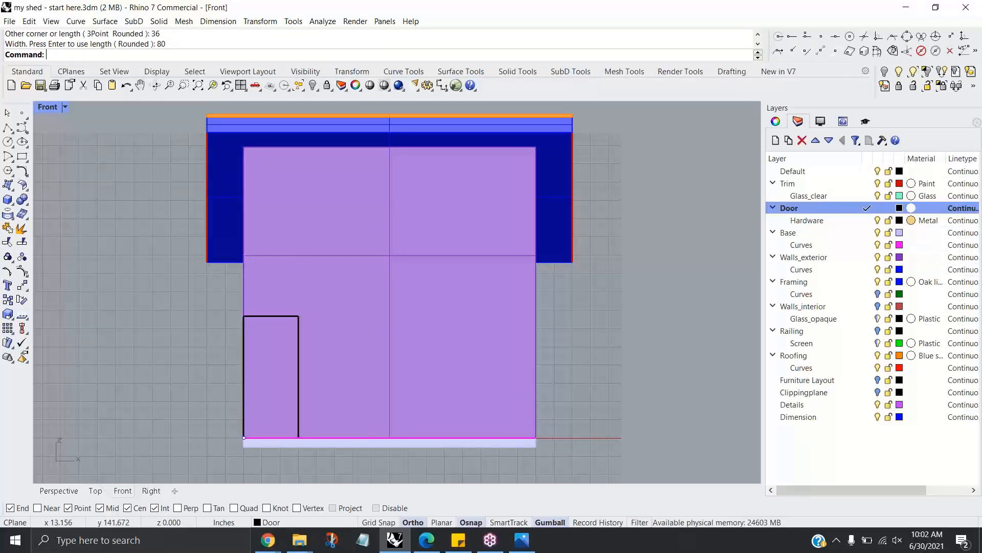
Step: Move the door rectangle 2'8 to the right along the front wall's base in the Front view
click(300, 392)
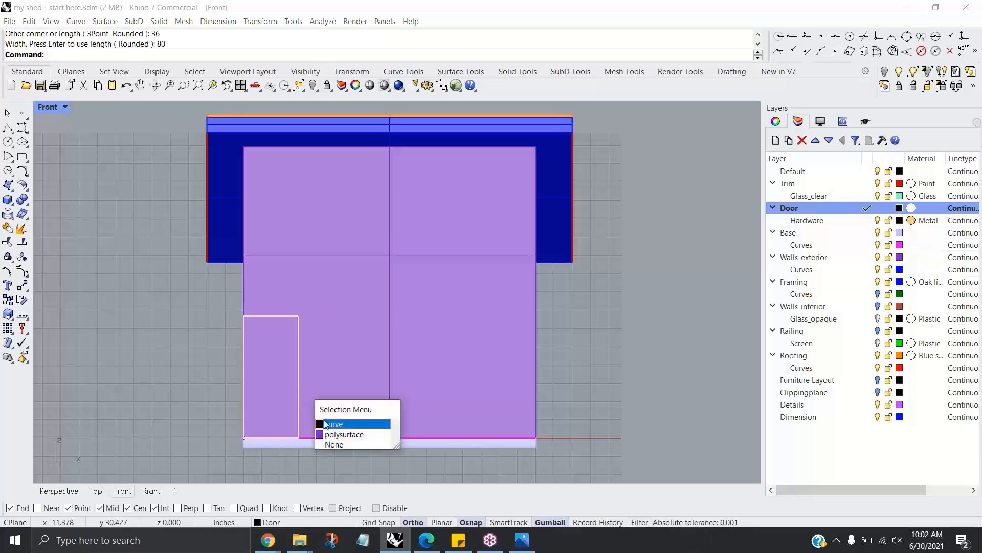
click(315, 412)
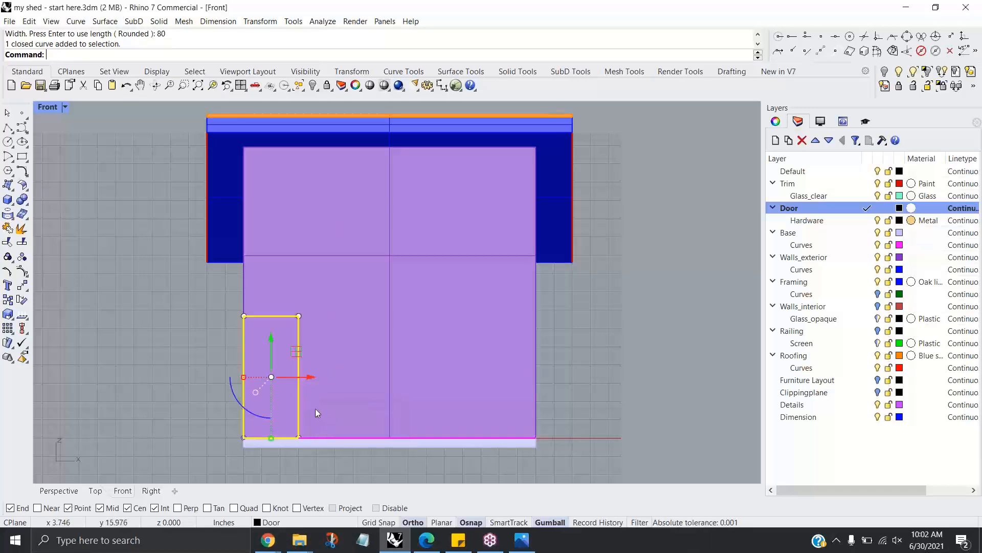
click(296, 377)
text(2)
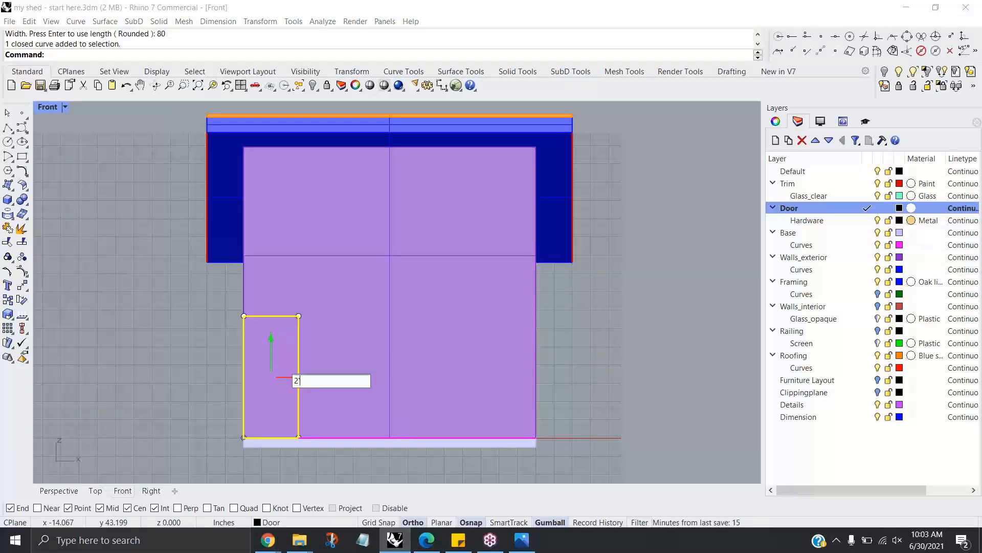
text('8)
key(Return)
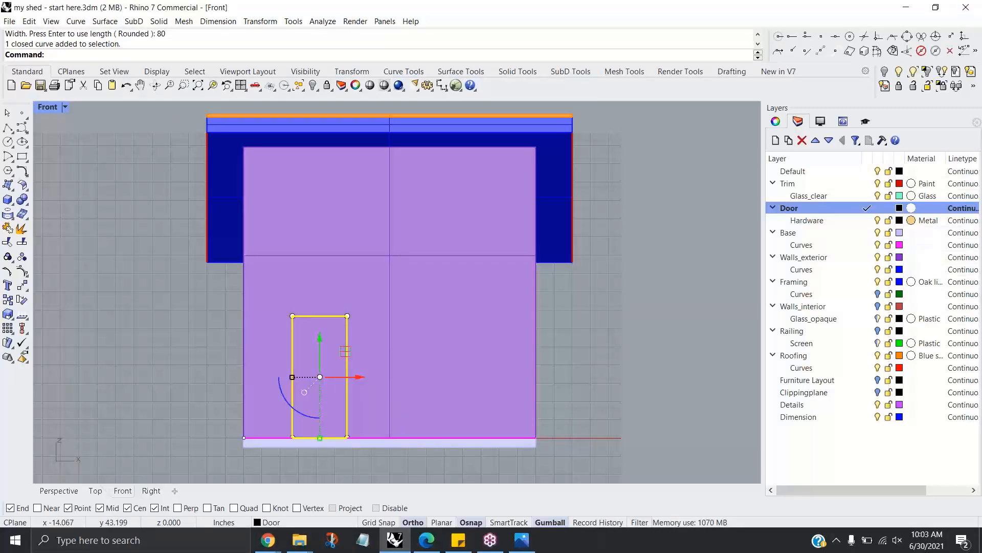
key(Escape)
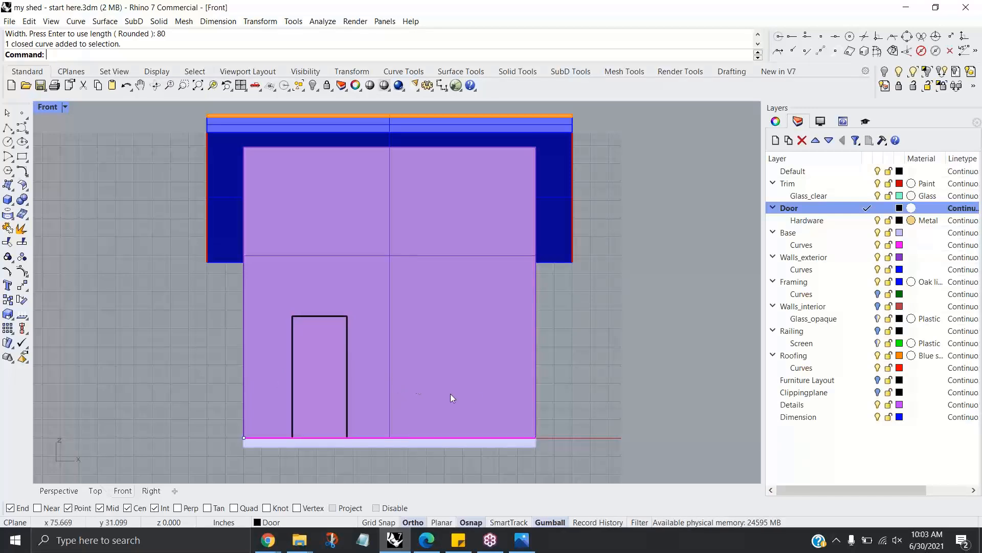
Step: Draw a 48 by 48 inch square from the front wall's lower-right corner in the Front view and select it
right_drag(564, 385, 550, 365)
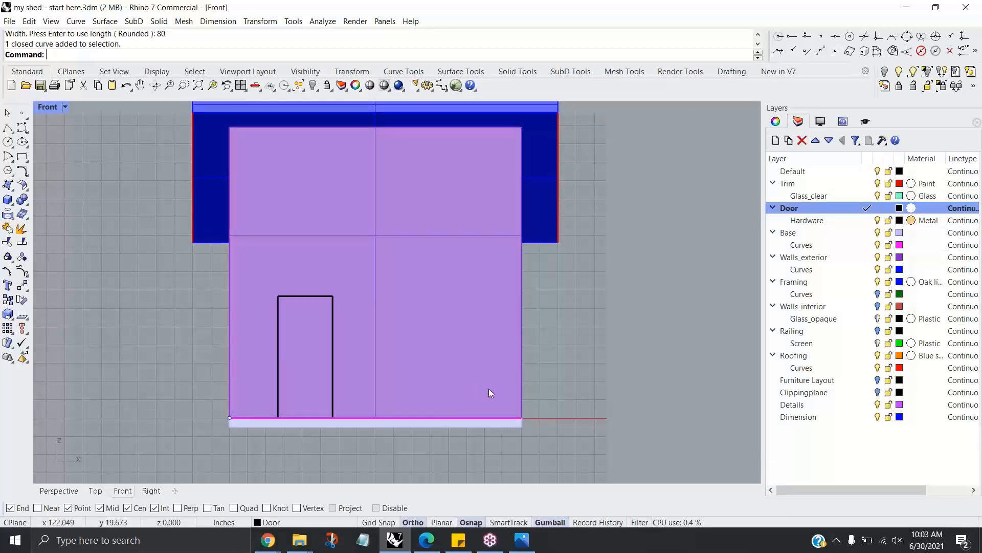
click(22, 158)
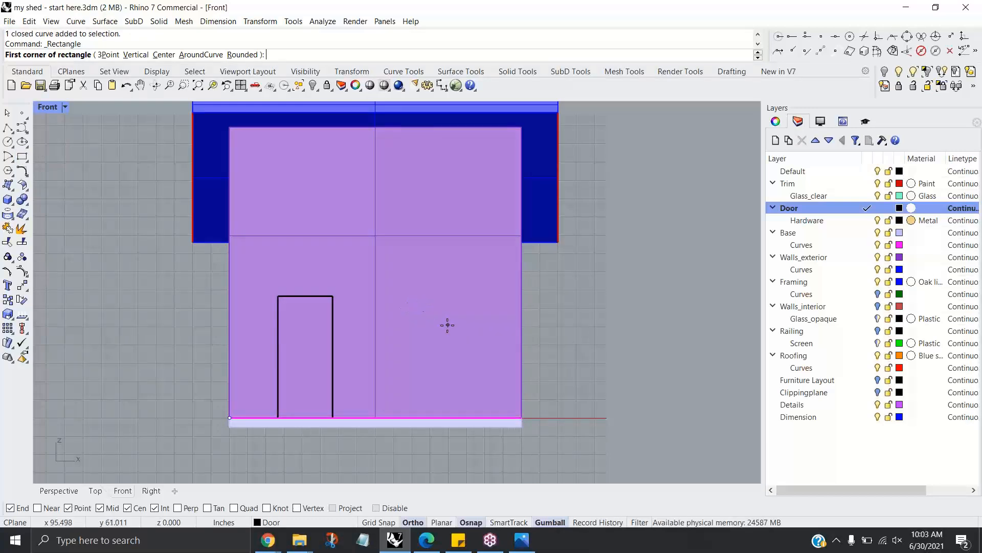
click(521, 417)
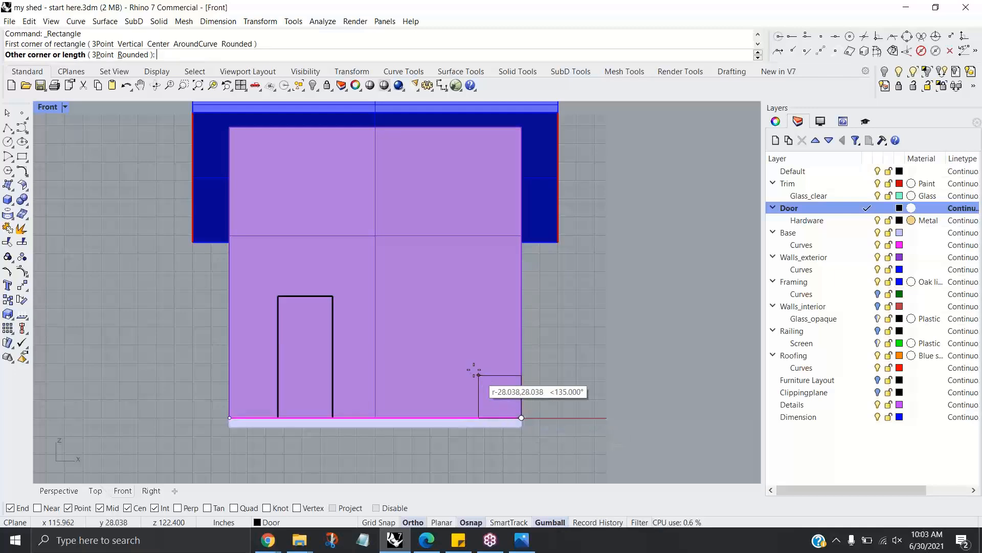
text(48)
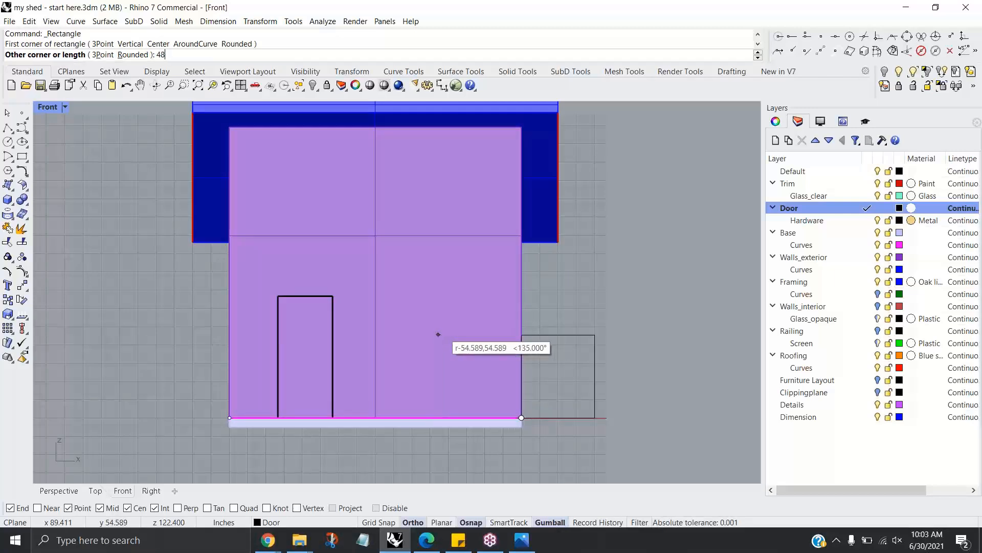
key(BackSpace)
key(BackSpace)
text(-48)
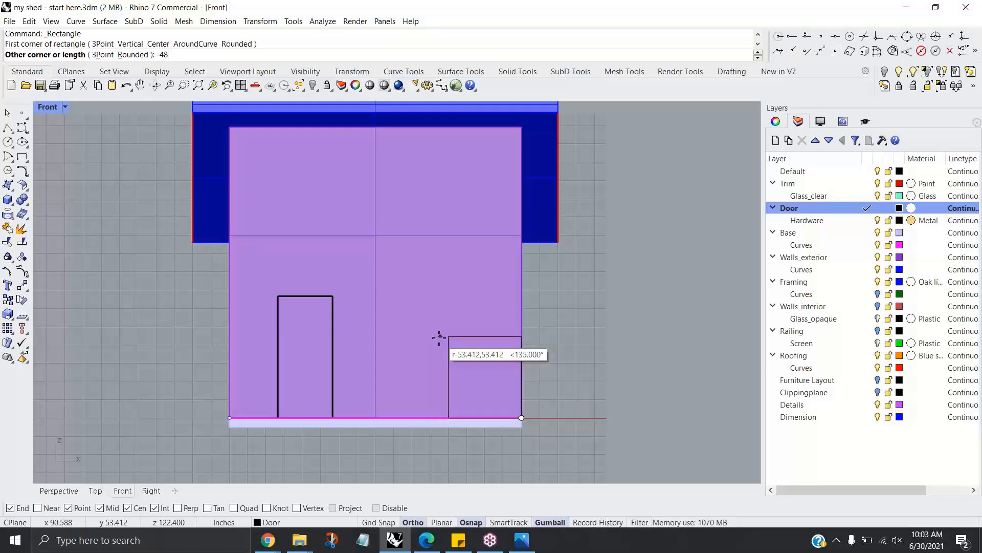
text(4)
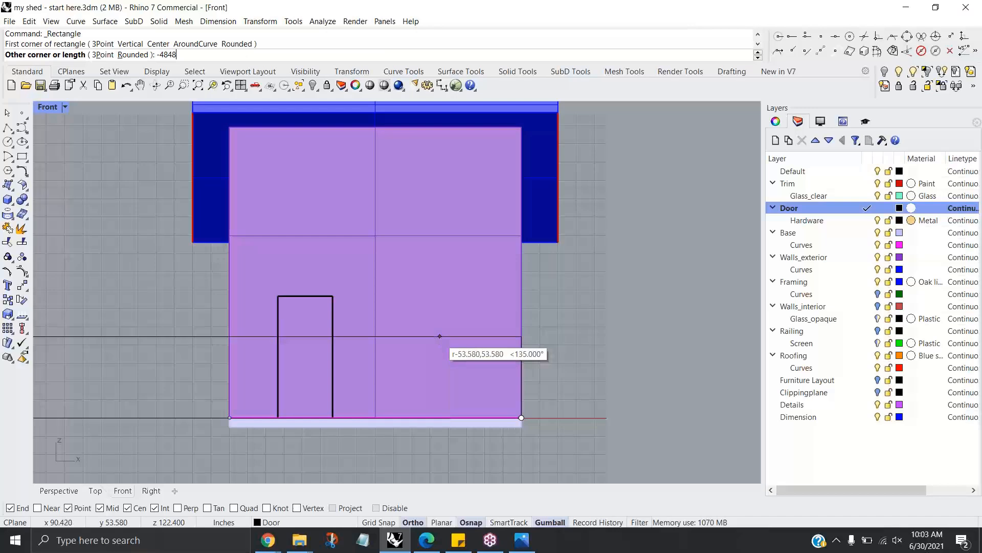
text(8)
key(BackSpace)
key(BackSpace)
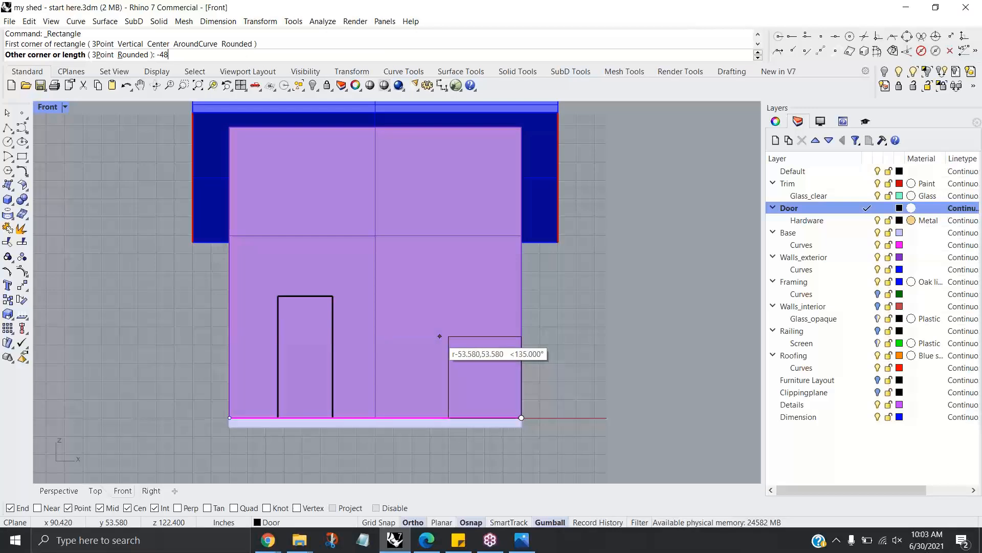
key(Return)
key(Return)
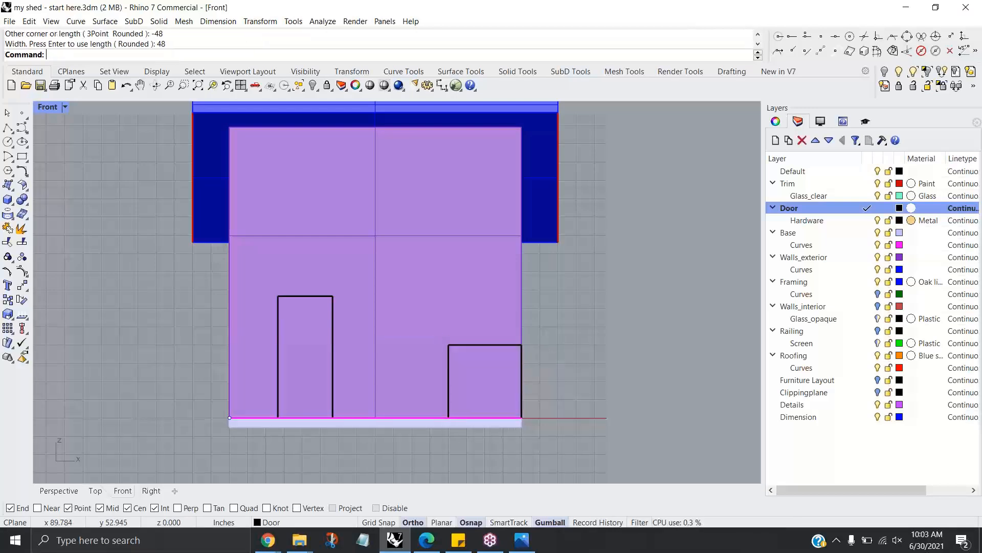
click(471, 344)
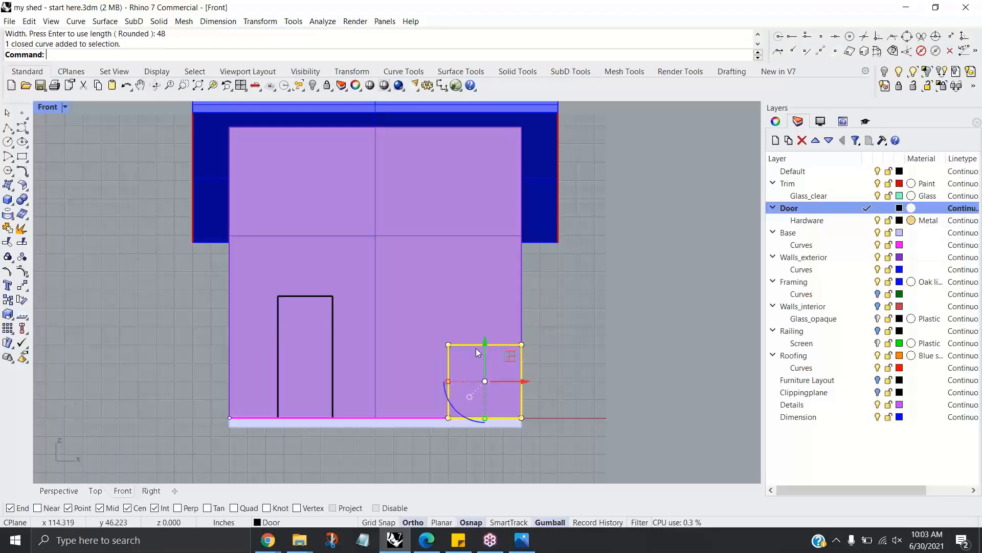
right_drag(500, 391, 530, 403)
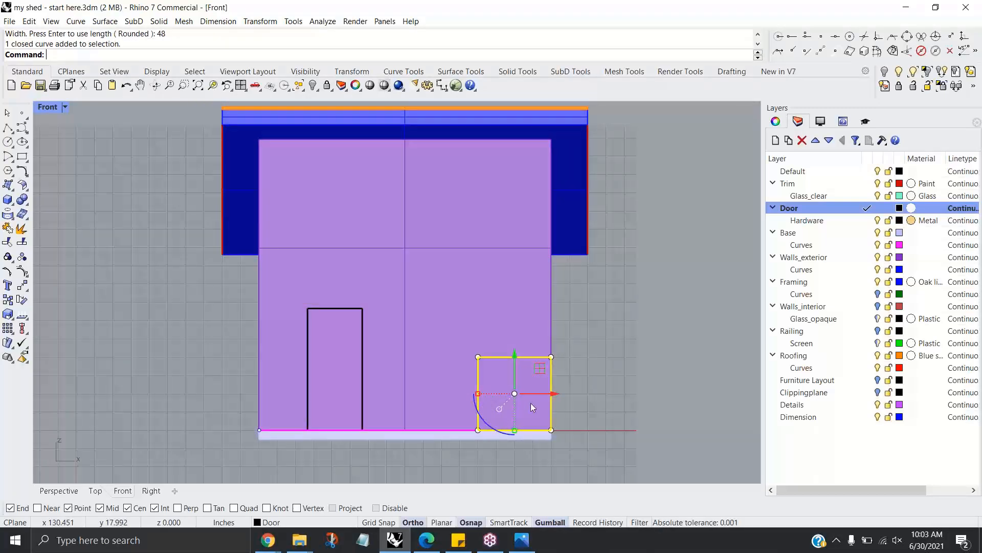
click(530, 393)
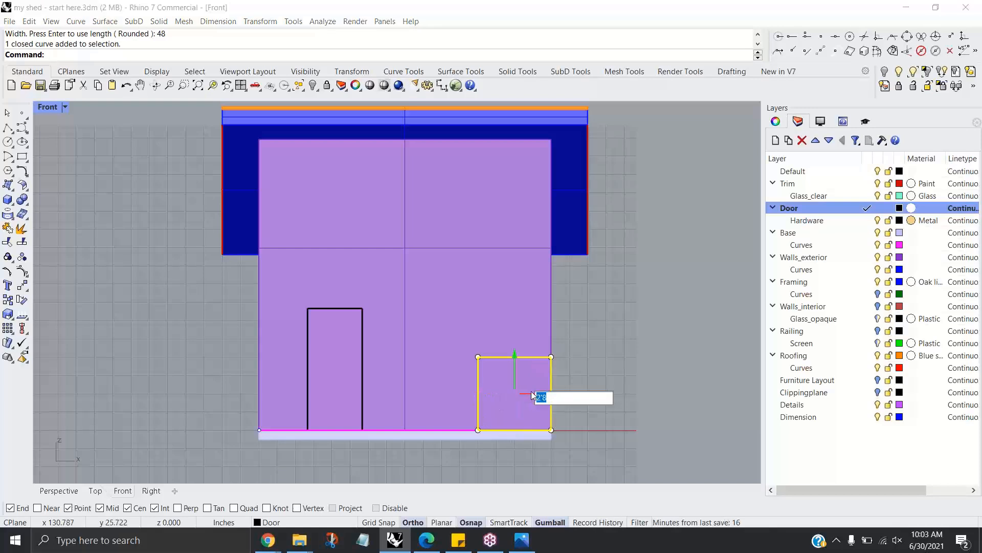
text(16)
key(Return)
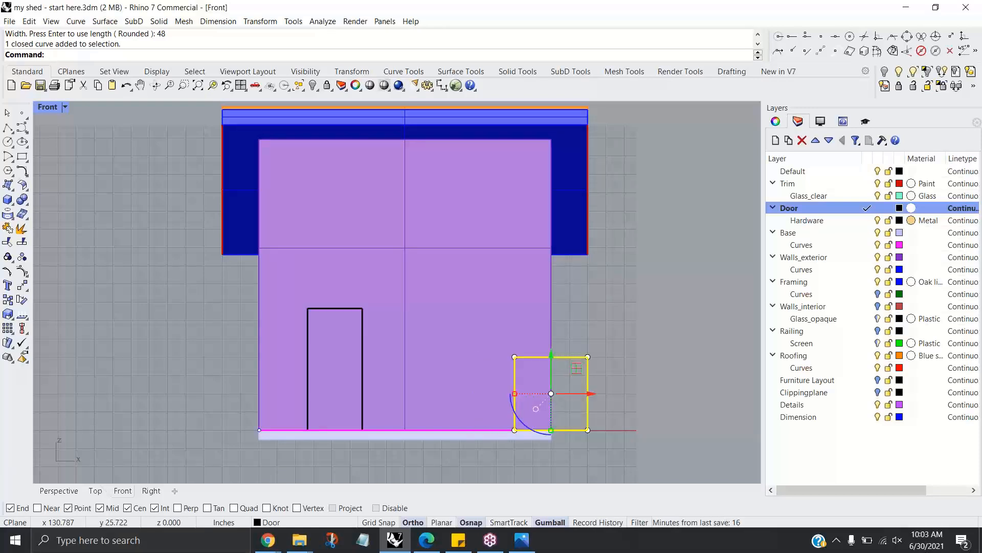
key(ctrl+z)
Step: Move the selected square 2' to the left along the front wall's base
click(537, 393)
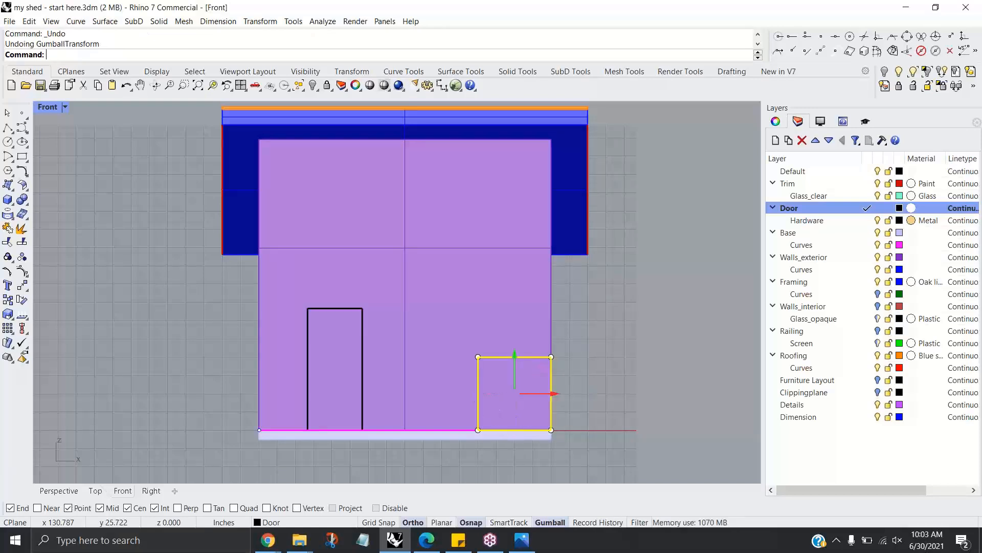
text(-2)
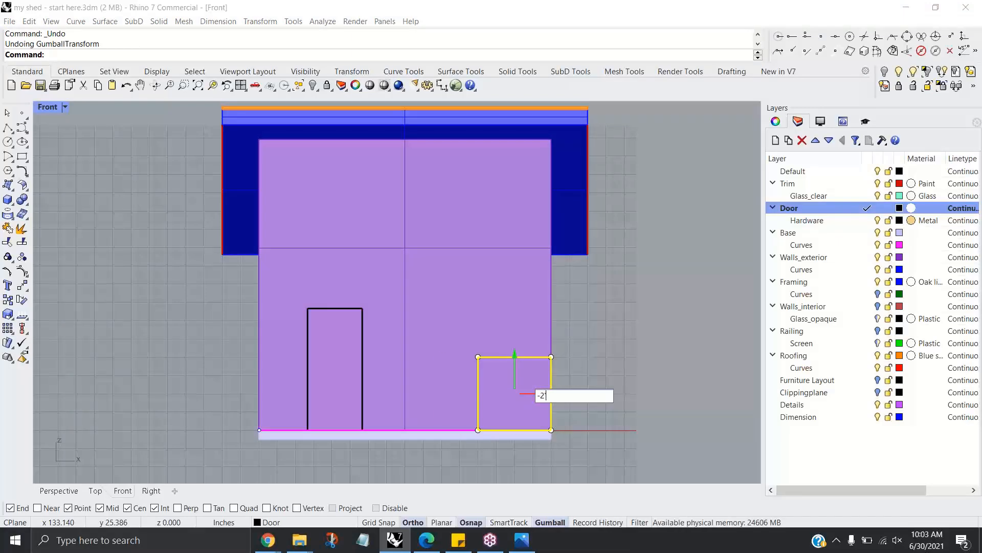
key(Return)
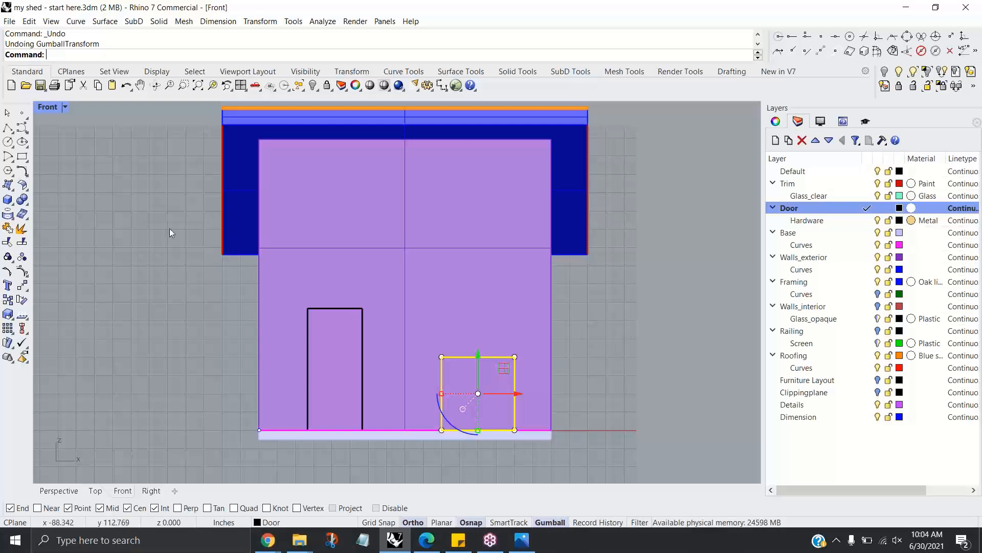
Step: Draw a horizontal polyline from the door rectangle's upper-right corner to beyond the front wall's right edge
click(9, 128)
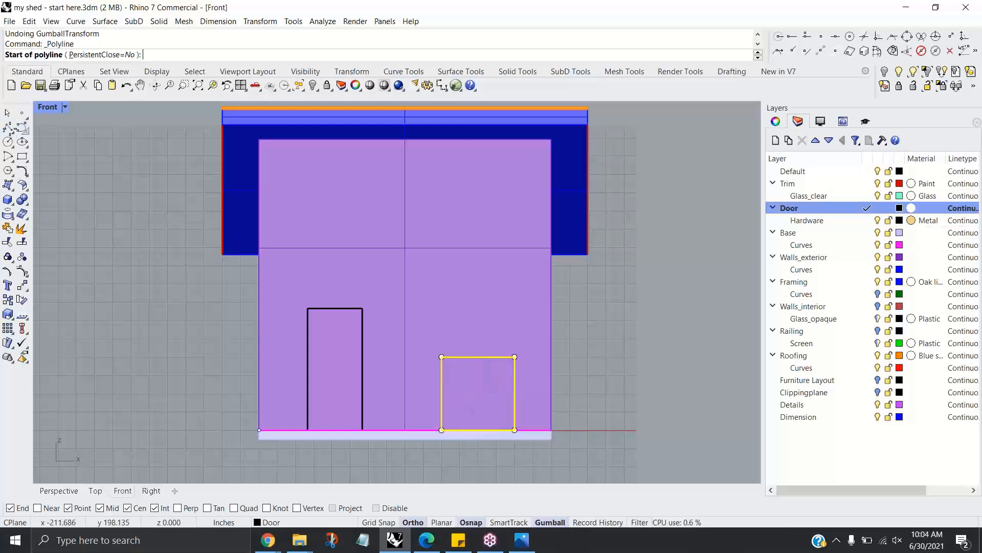
click(362, 308)
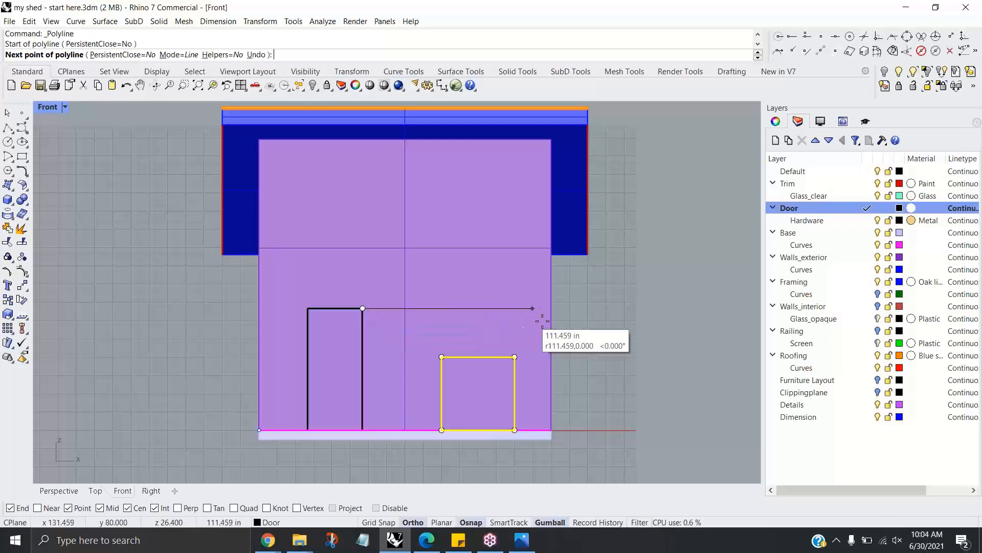
click(579, 322)
key(Return)
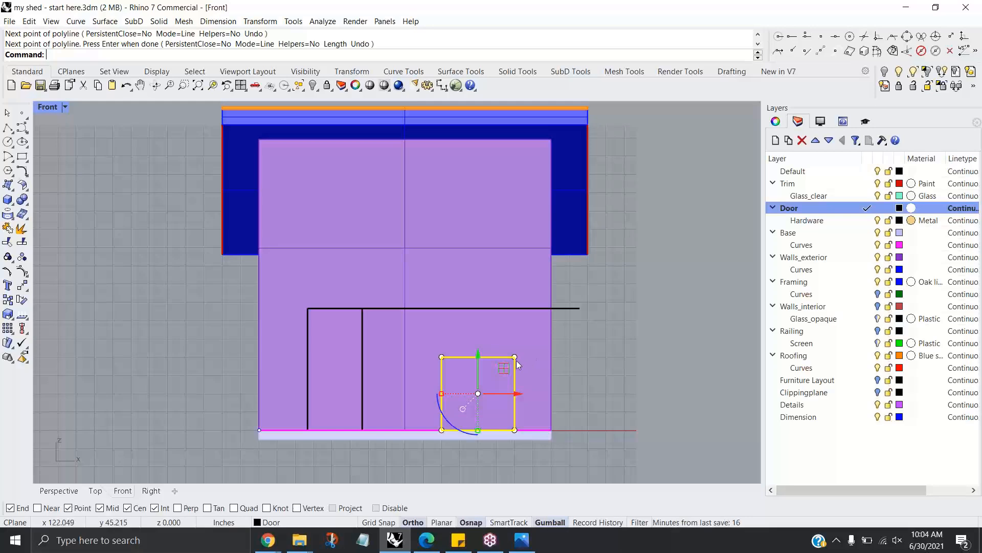
Step: Move the square straight up from its upper-left corner onto the horizontal guide line, and delete the guide line
text(m)
key(Return)
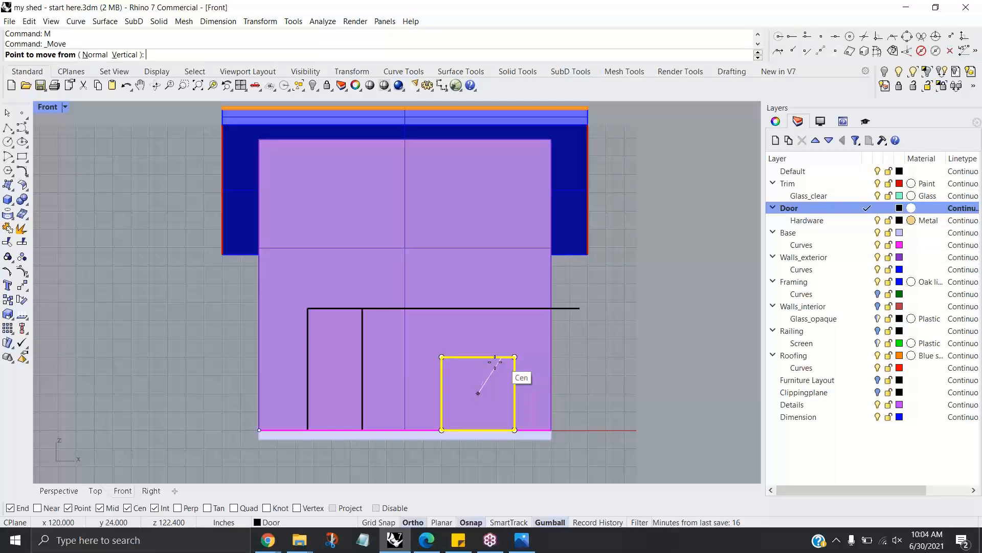
click(441, 356)
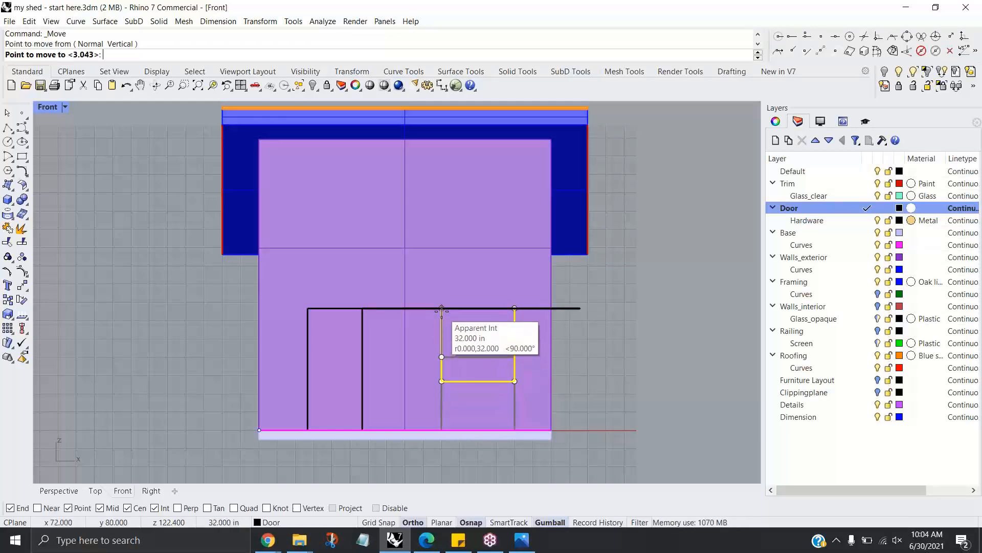
click(441, 308)
click(575, 374)
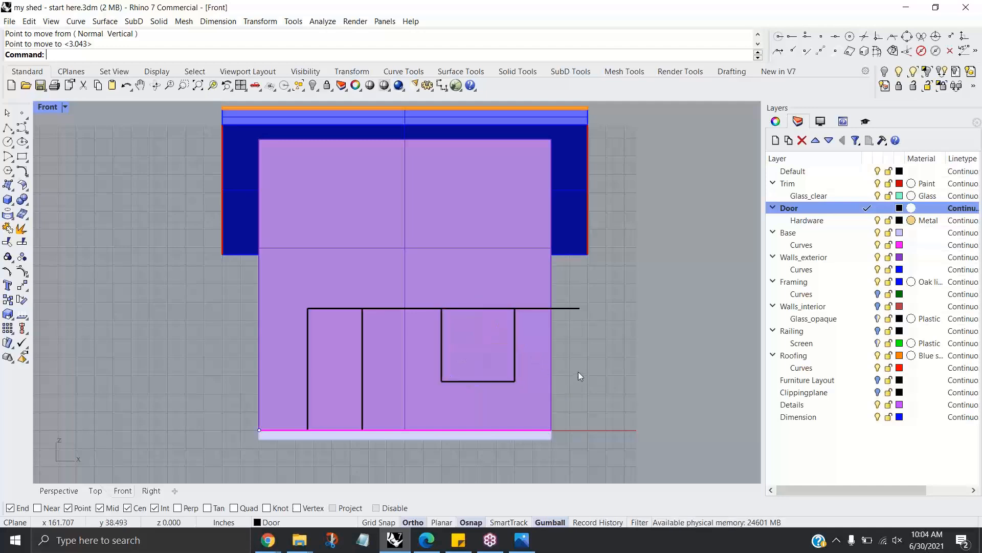
click(567, 309)
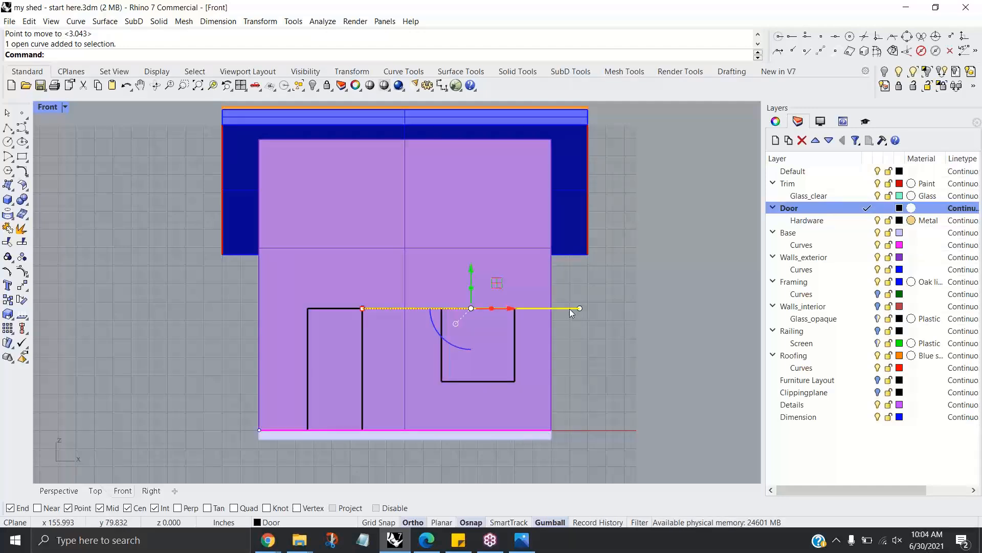
key(Delete)
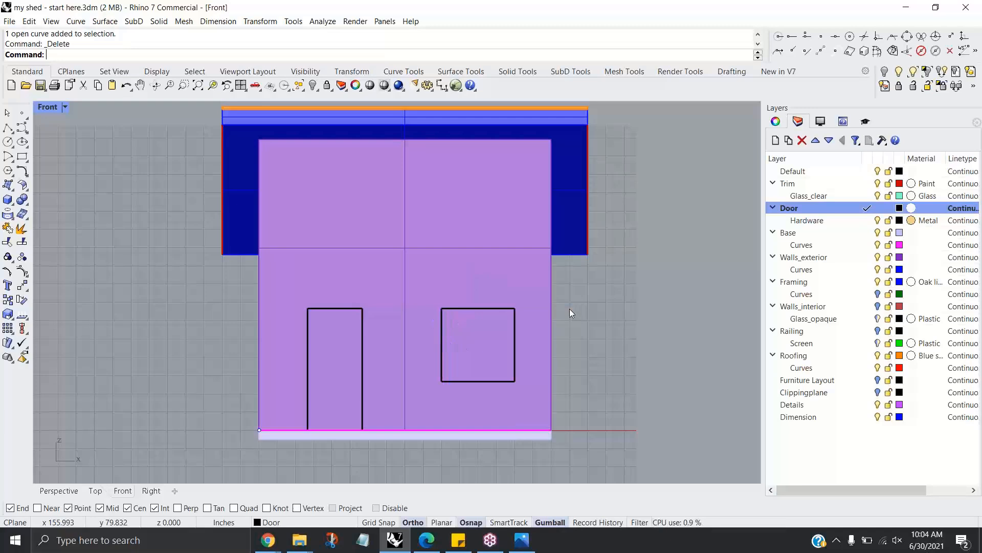
Step: Undo the guide line's deletion, the square's upward move and the guide polyline itself
key(ctrl+z)
key(ctrl+z)
key(ctrl+z)
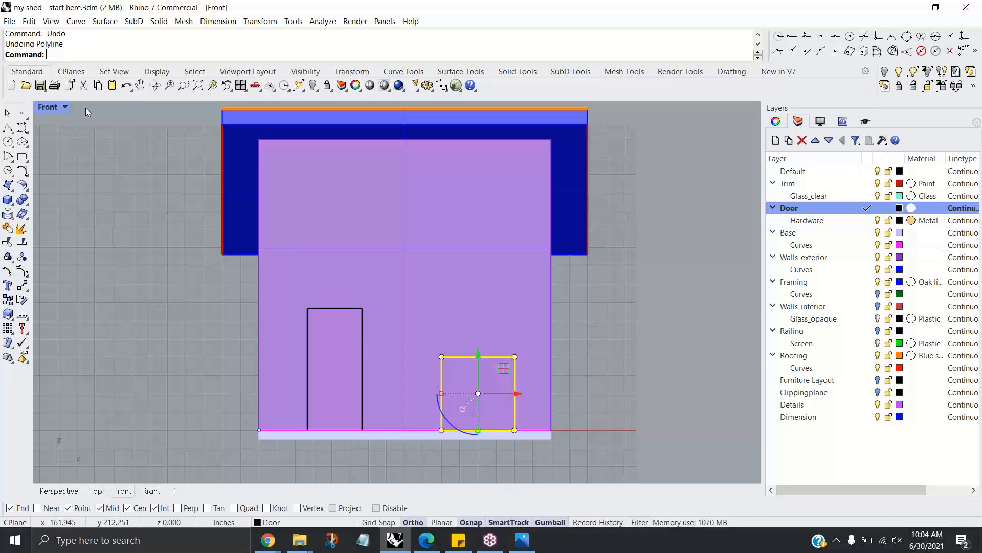
text(M)
key(Return)
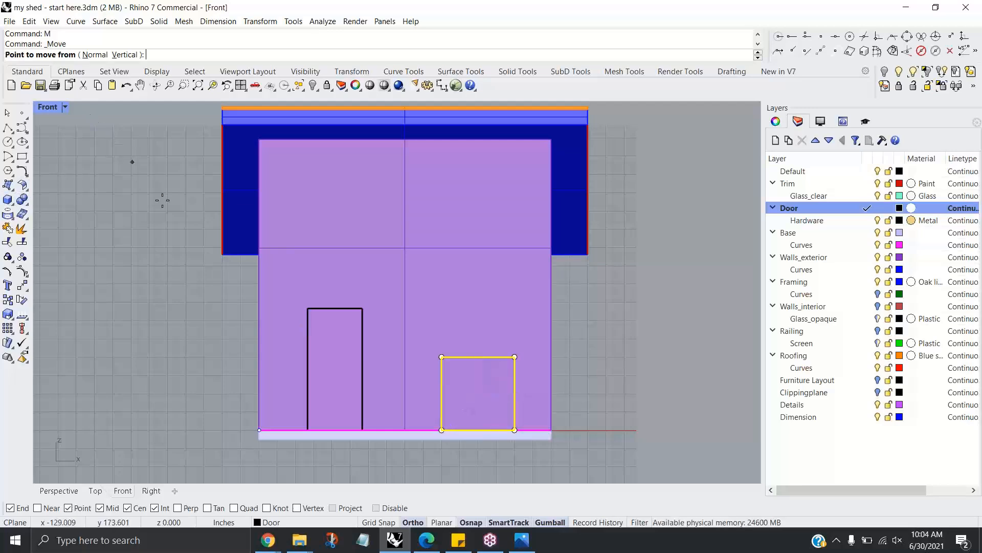
click(441, 357)
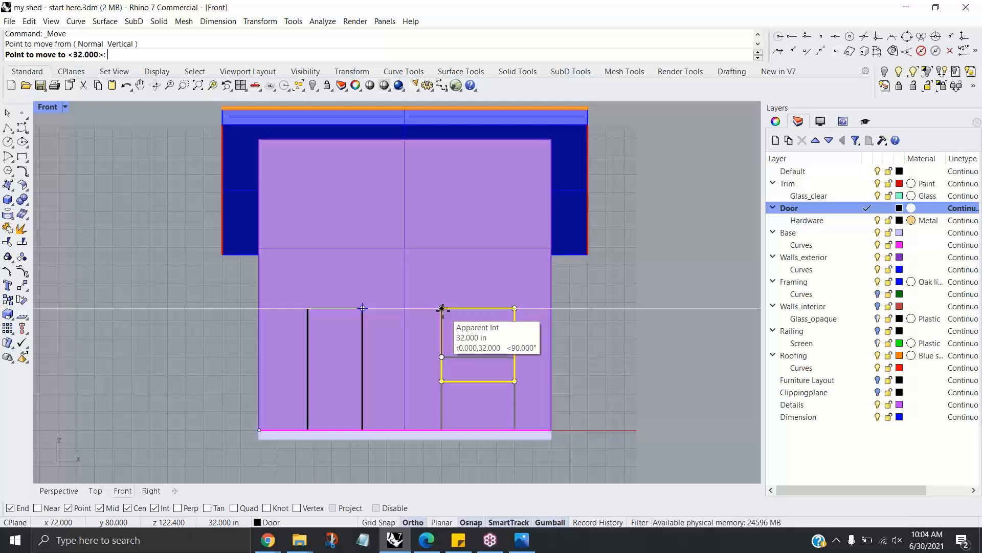
key(Escape)
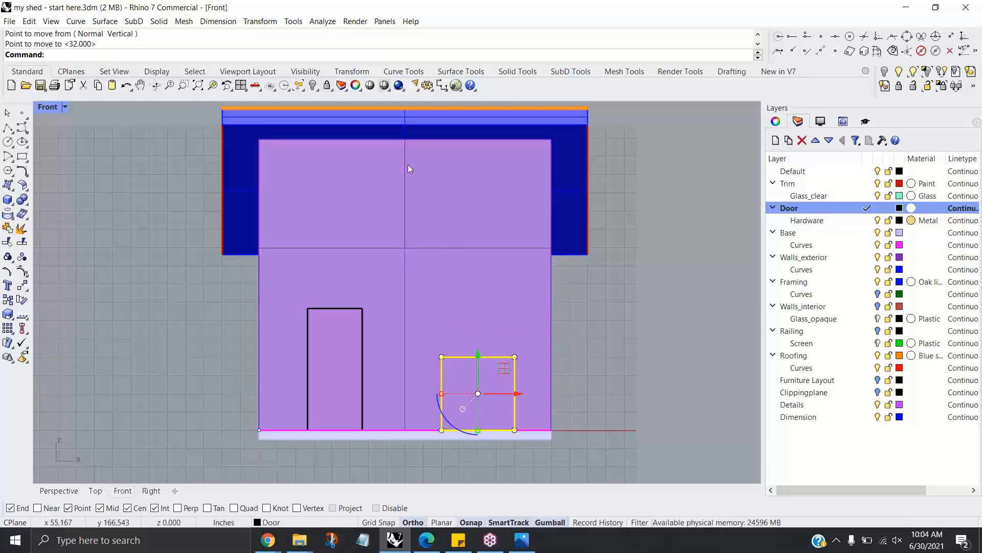
Step: Move the square straight up from its upper-left corner to align with the door's top, tracking from the door's upper-right corner
click(260, 22)
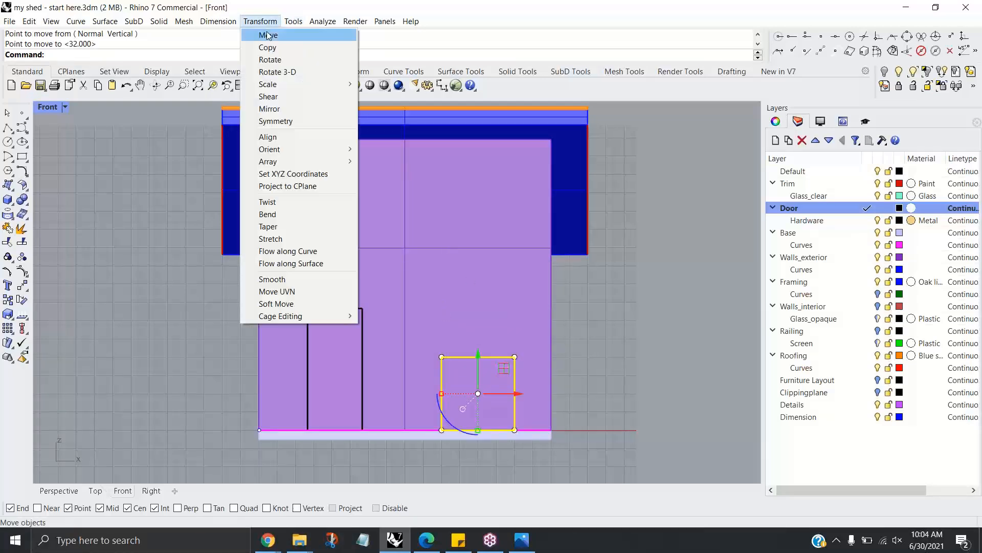
click(267, 34)
click(441, 357)
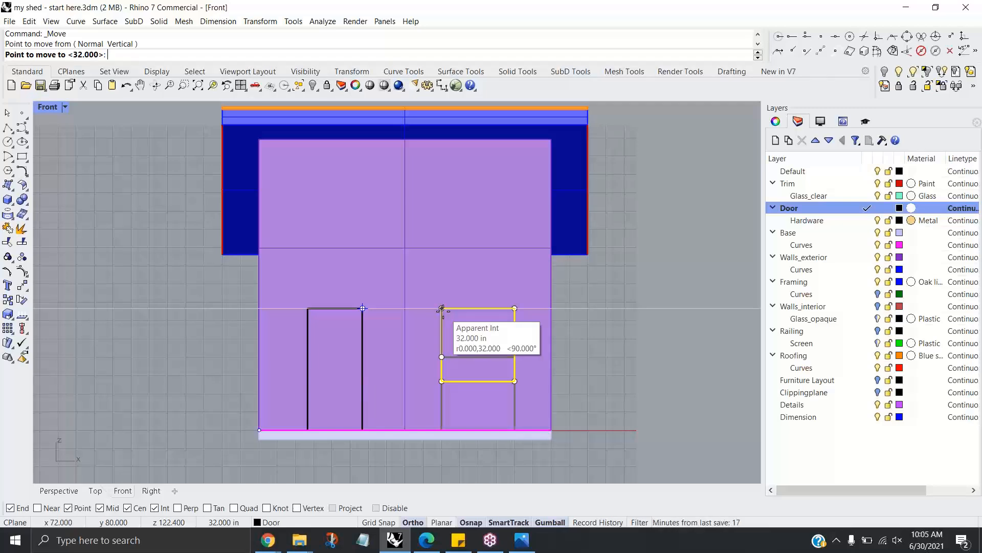
click(442, 308)
click(574, 377)
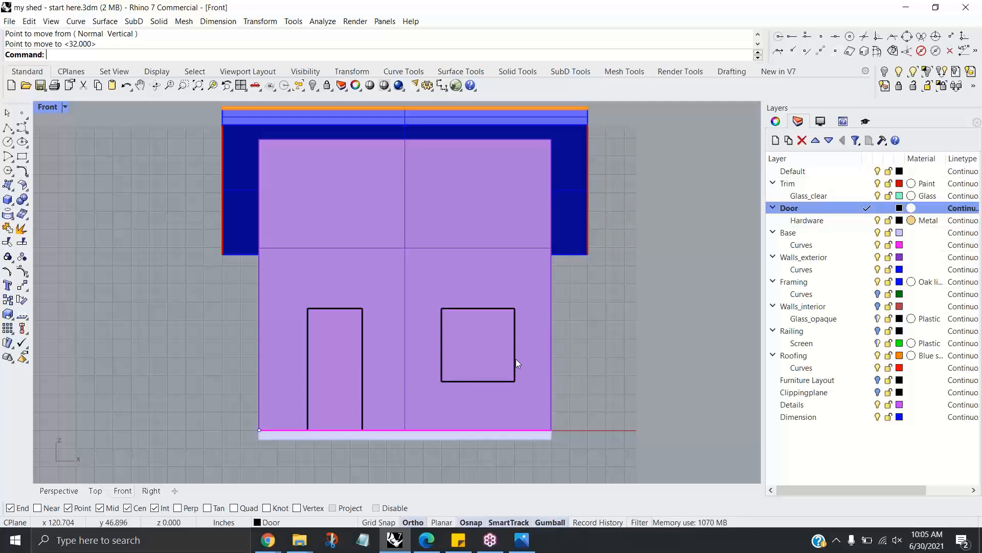
Step: Restore the four-view layout and move the window square in the Top view back onto the front wall's face
right_drag(521, 342, 508, 363)
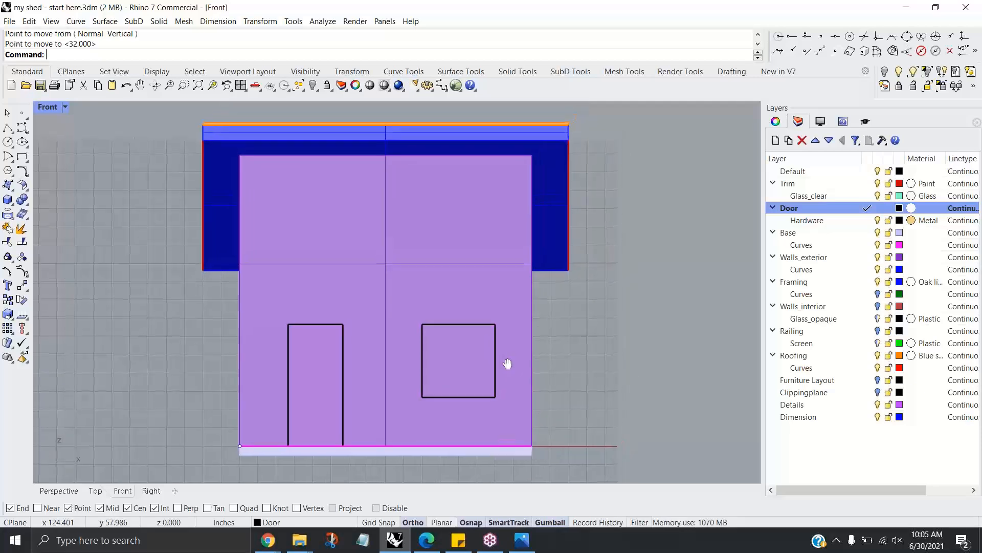
double_click(46, 107)
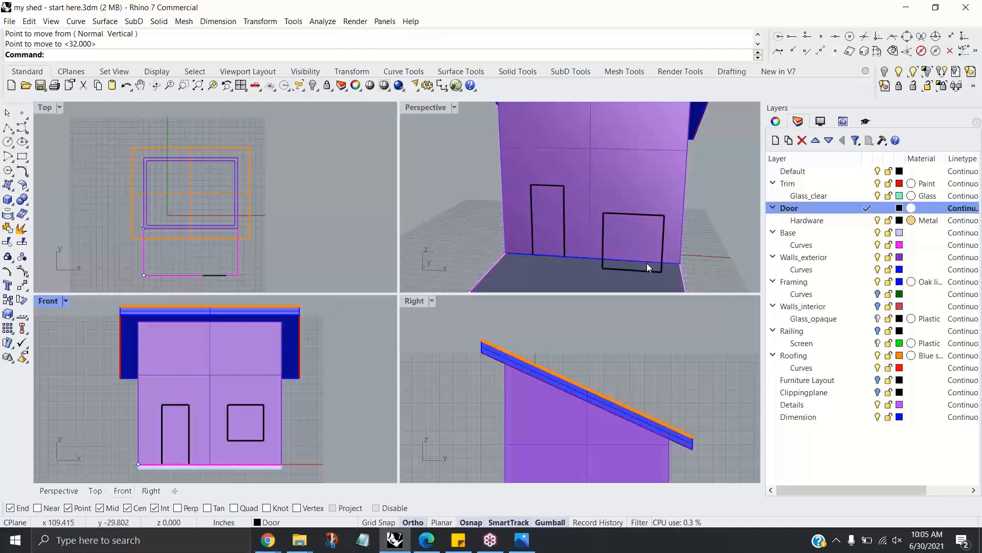
click(213, 276)
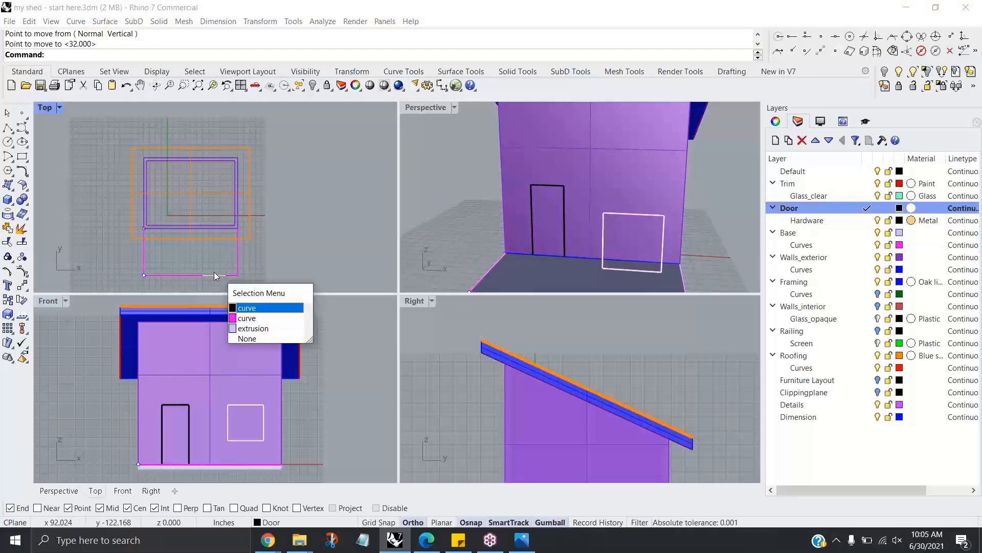
click(245, 308)
scroll(205, 276, up, 2)
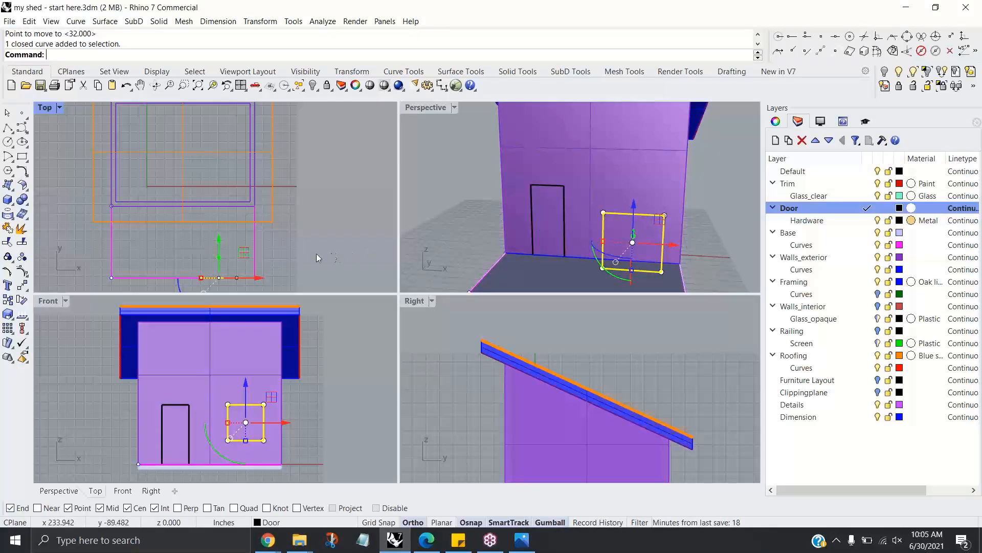
click(218, 238)
drag(219, 241, 217, 171)
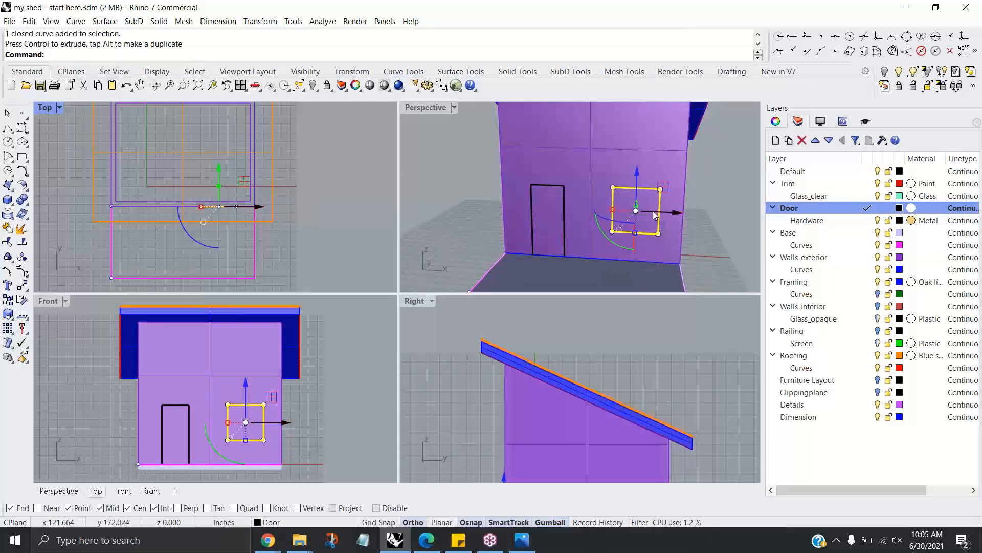
Step: Nudge the front window square in the Top view so it sits exactly flush with the front wall's outer face
scroll(654, 212, up, 5)
click(729, 225)
right_drag(723, 229, 575, 221)
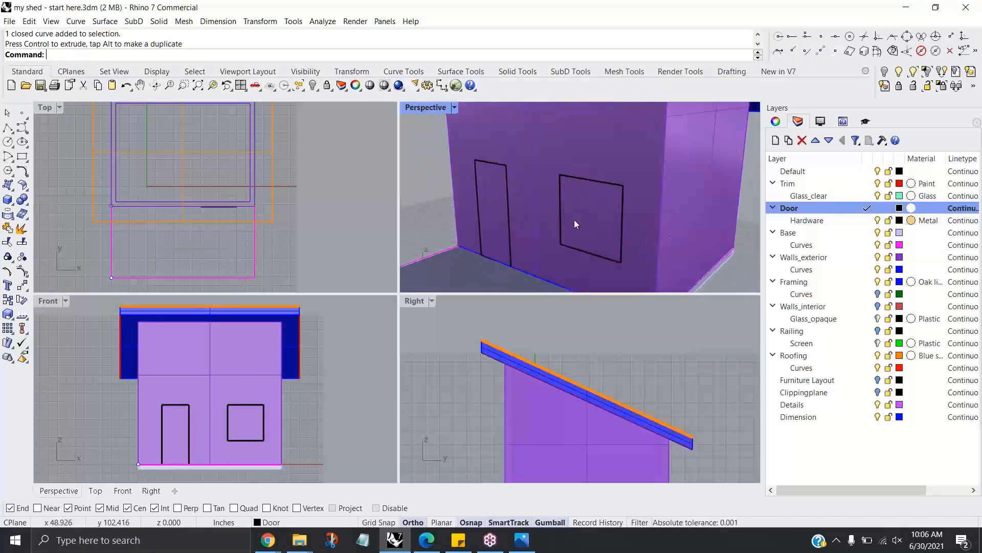
scroll(215, 214, up, 2)
scroll(206, 205, up, 3)
click(476, 200)
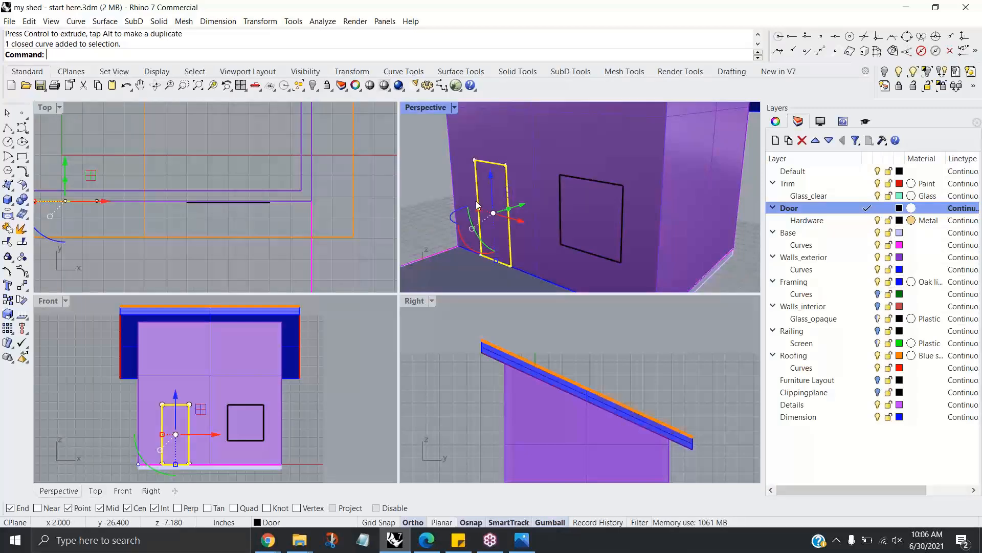
scroll(189, 205, up, 2)
right_drag(193, 207, 269, 217)
click(270, 215)
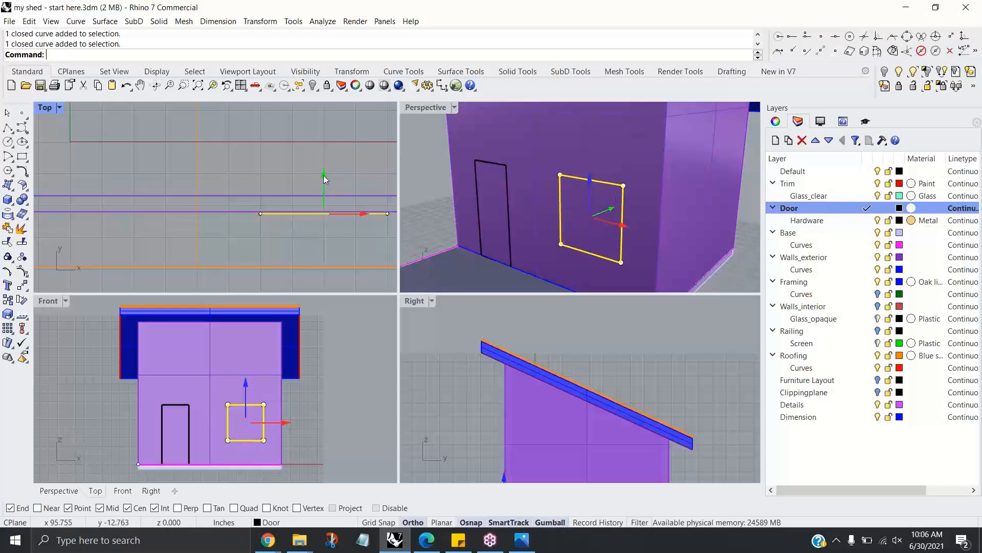
drag(324, 174, 323, 173)
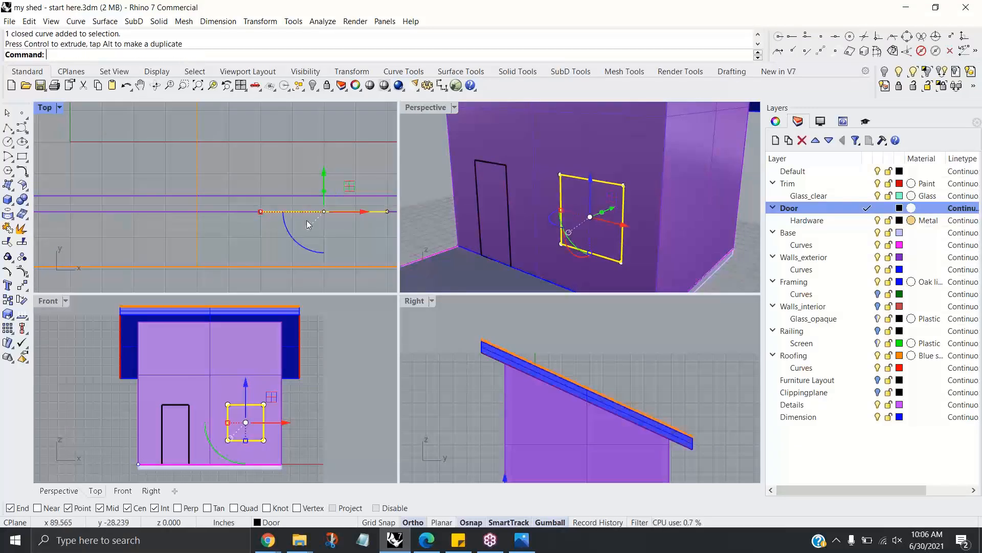
click(342, 241)
right_drag(563, 216, 478, 271)
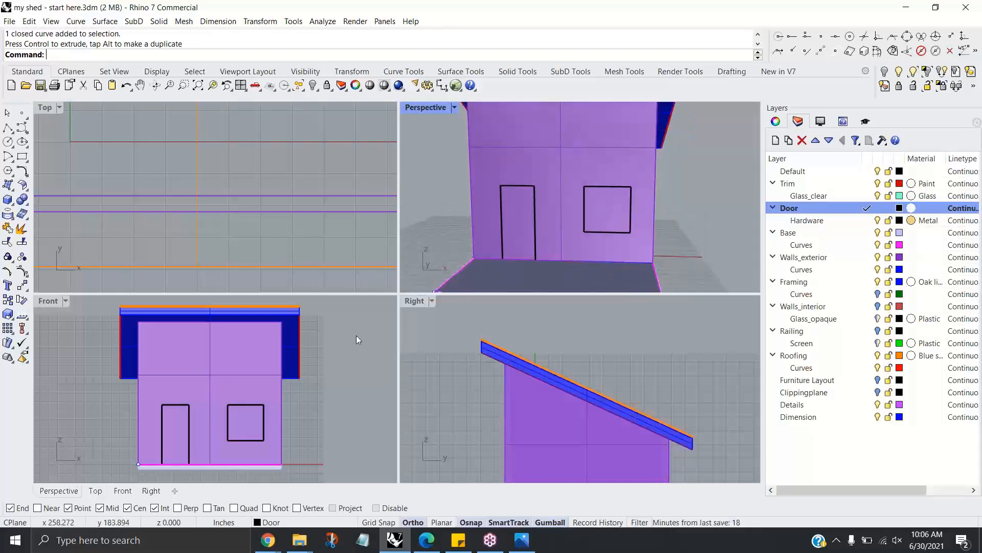
Step: Mirror a copy of the front window onto the right side wall, using a mirror plane through the front-right corner's outer and inner points
scroll(325, 235, down, 5)
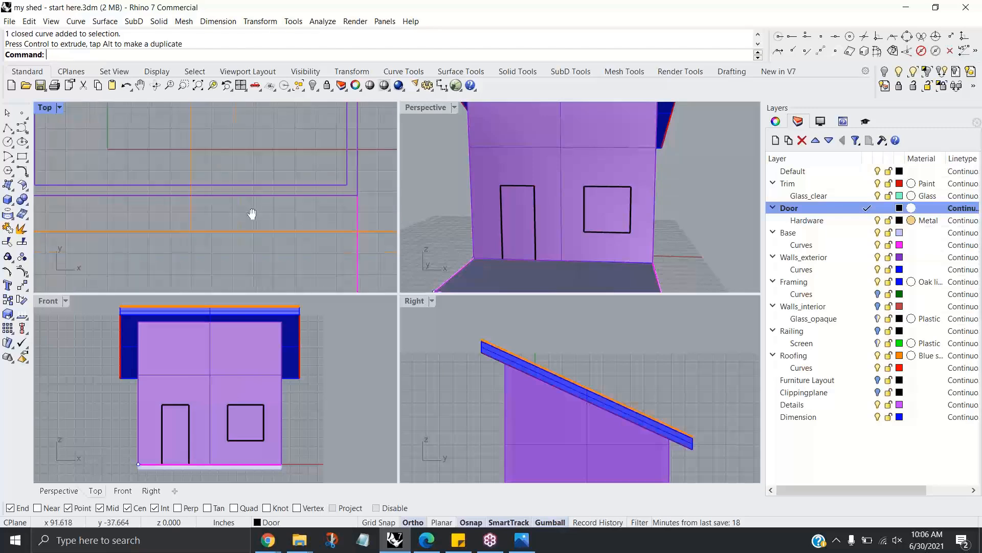
right_drag(252, 220, 258, 228)
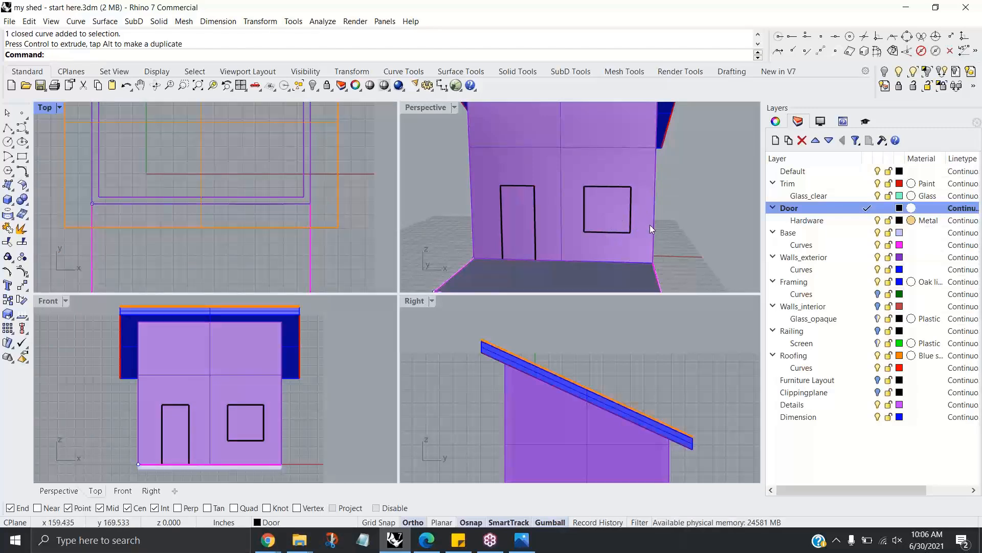
right_drag(605, 236, 633, 253)
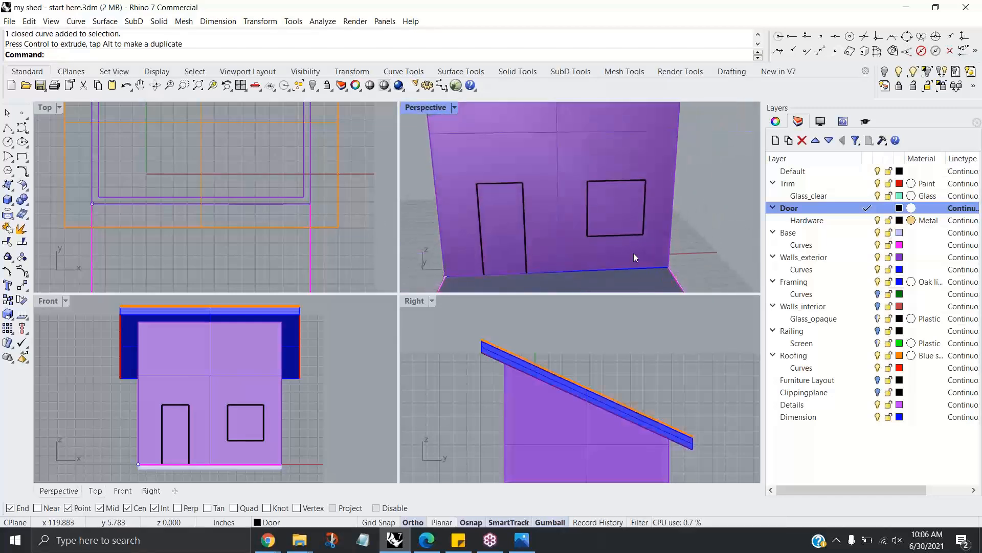
click(613, 179)
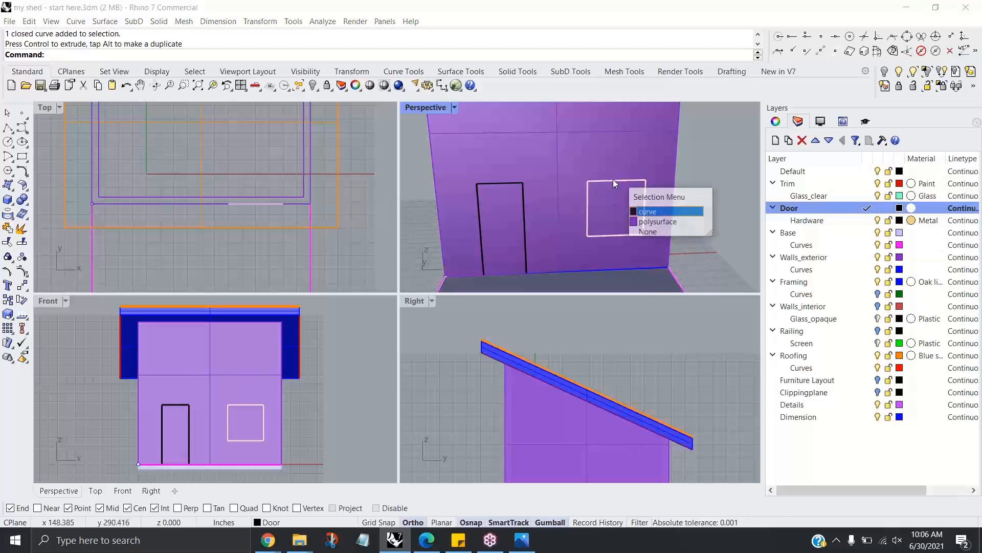
click(647, 211)
scroll(249, 242, down, 3)
scroll(249, 242, up, 2)
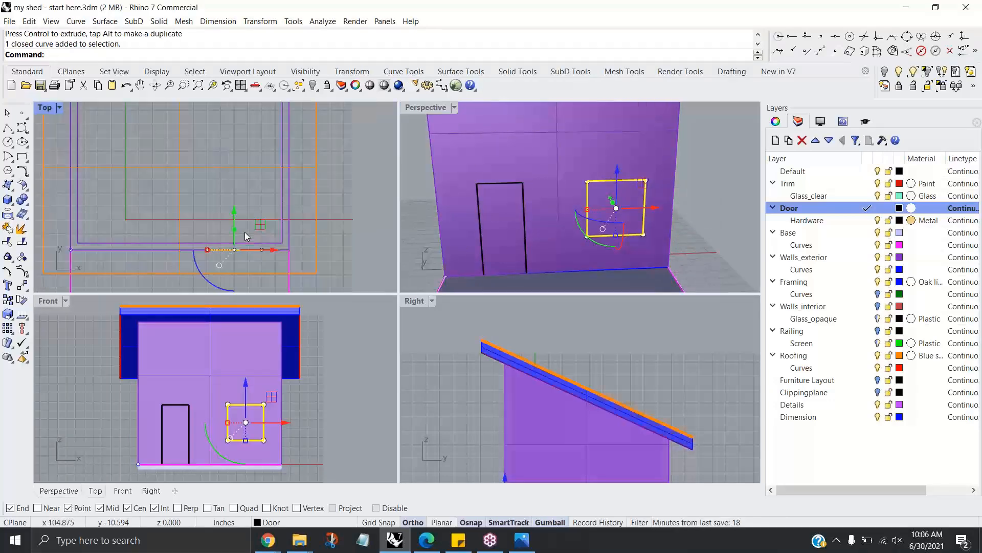
click(260, 21)
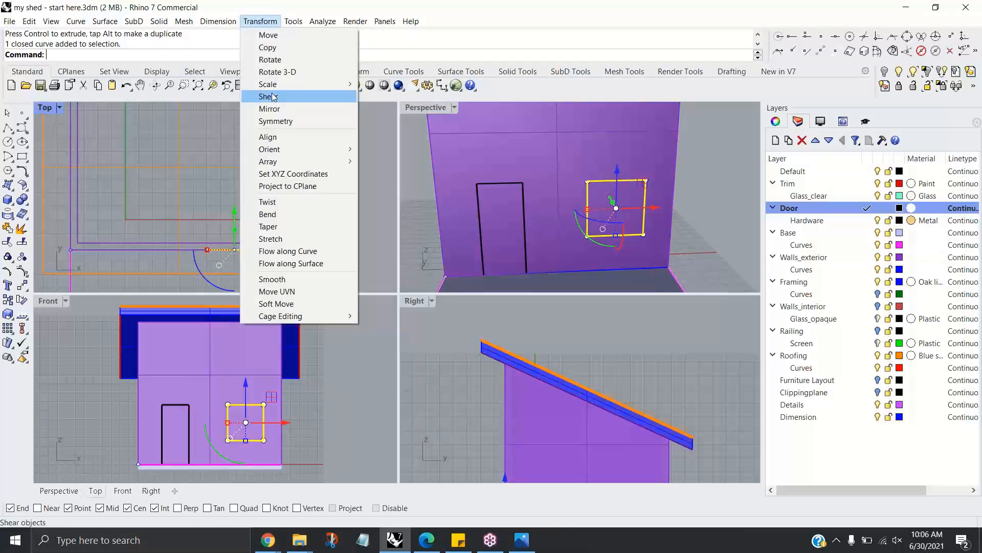
click(275, 109)
click(289, 250)
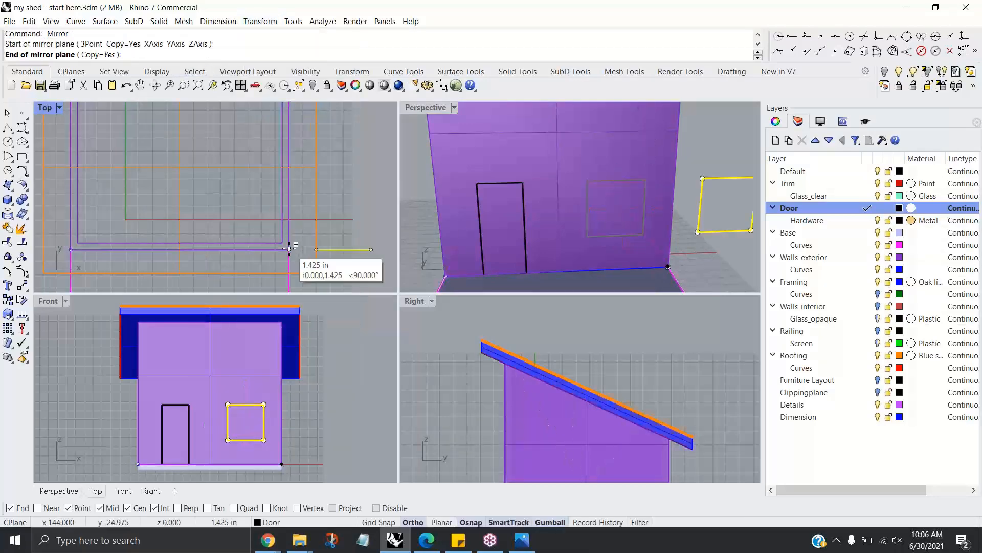
click(283, 239)
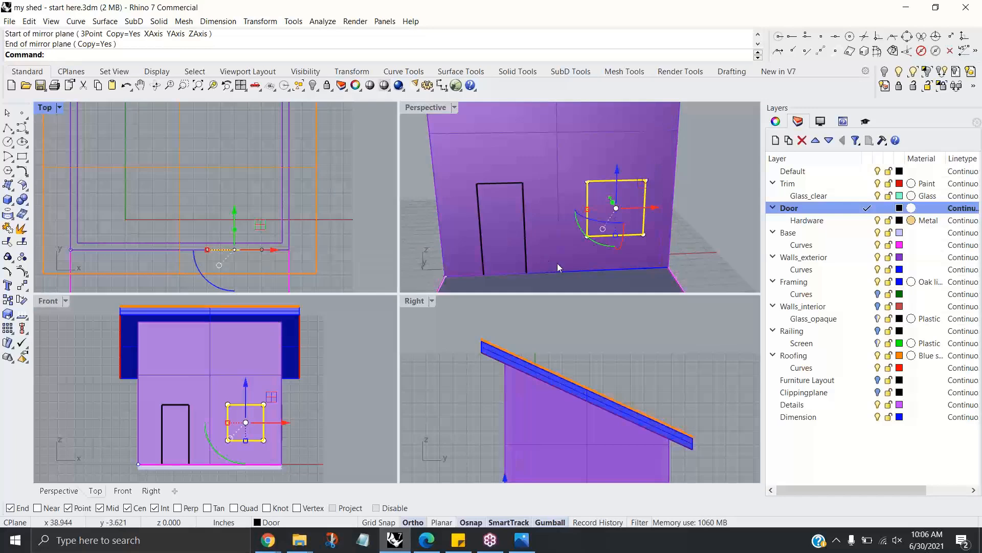
right_drag(673, 247, 585, 238)
key(Escape)
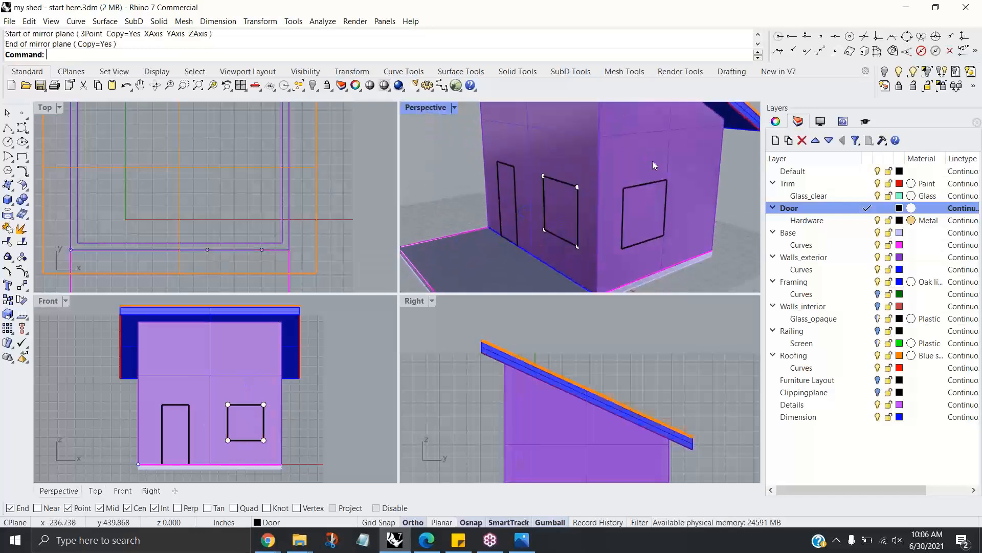
Step: Copy the side wall's window square straight up by 5'6", using its upper-left corner as the base point
right_drag(651, 178, 603, 199)
click(600, 205)
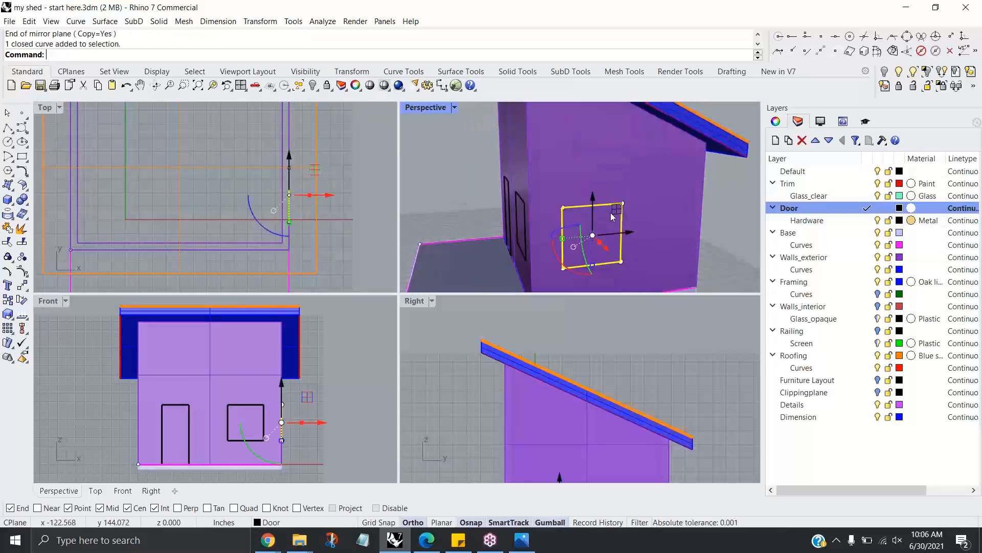
right_drag(637, 244, 654, 256)
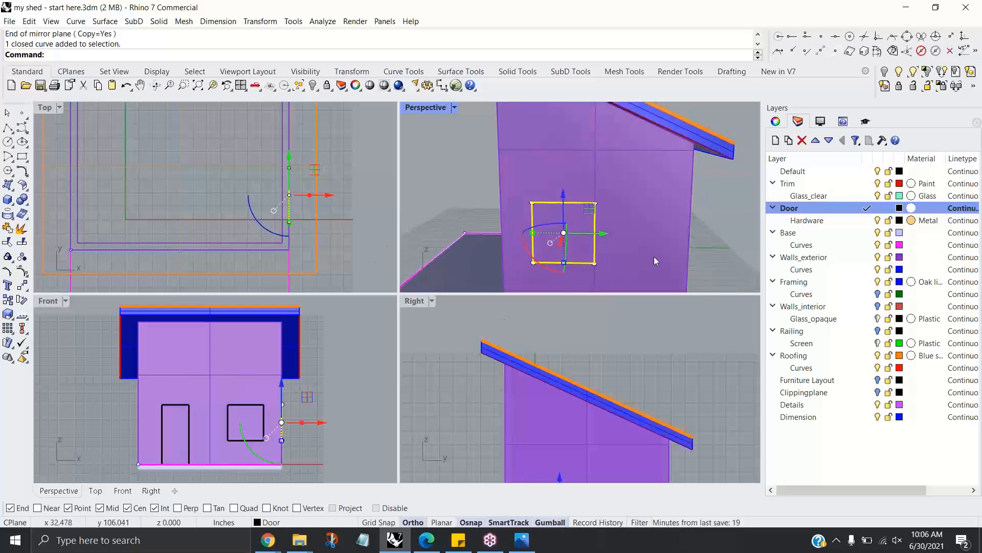
click(261, 23)
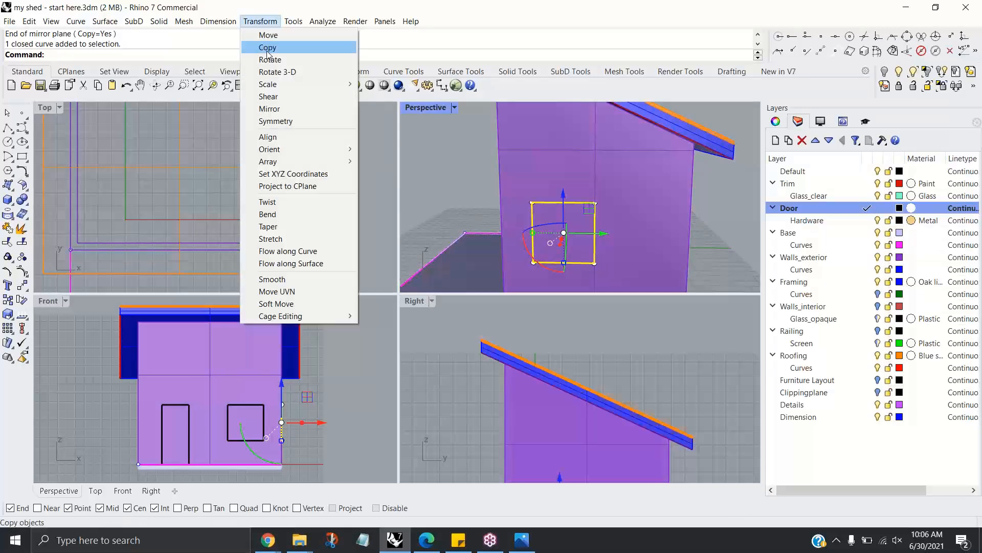
click(266, 44)
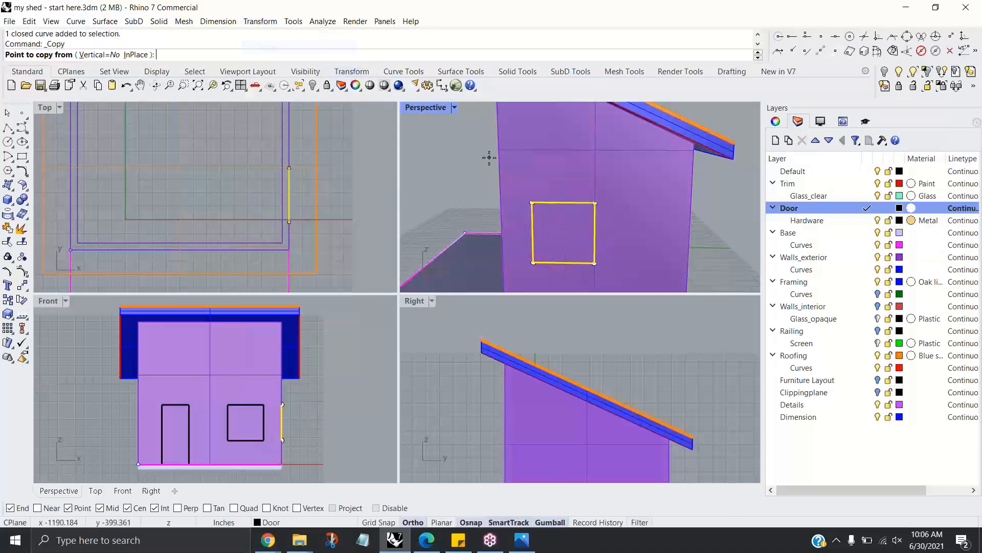
click(532, 203)
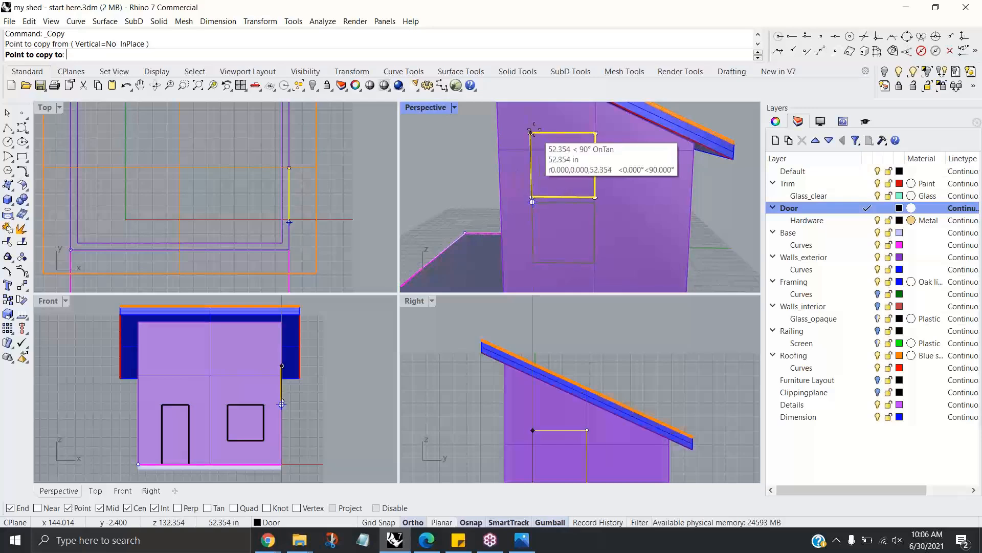
text(5'6)
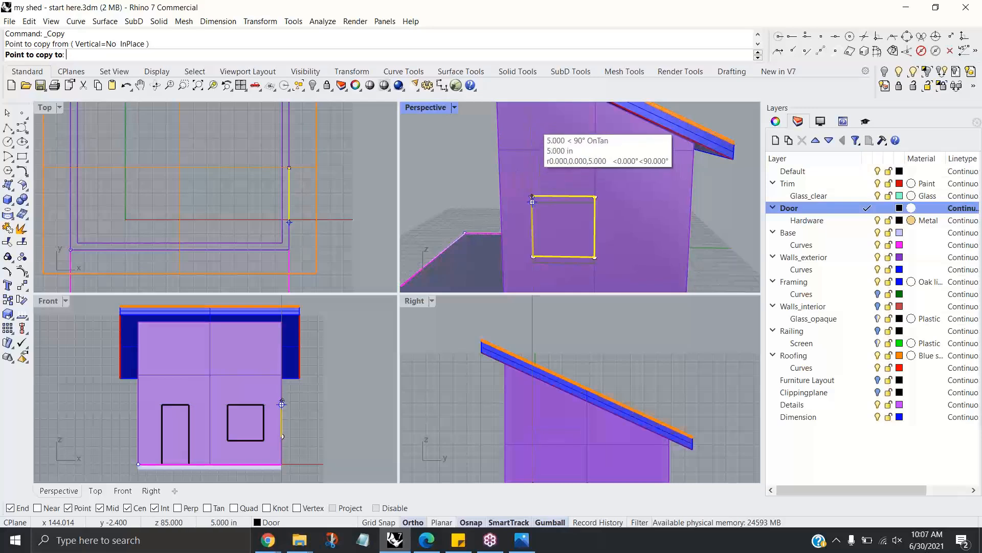
key(Return)
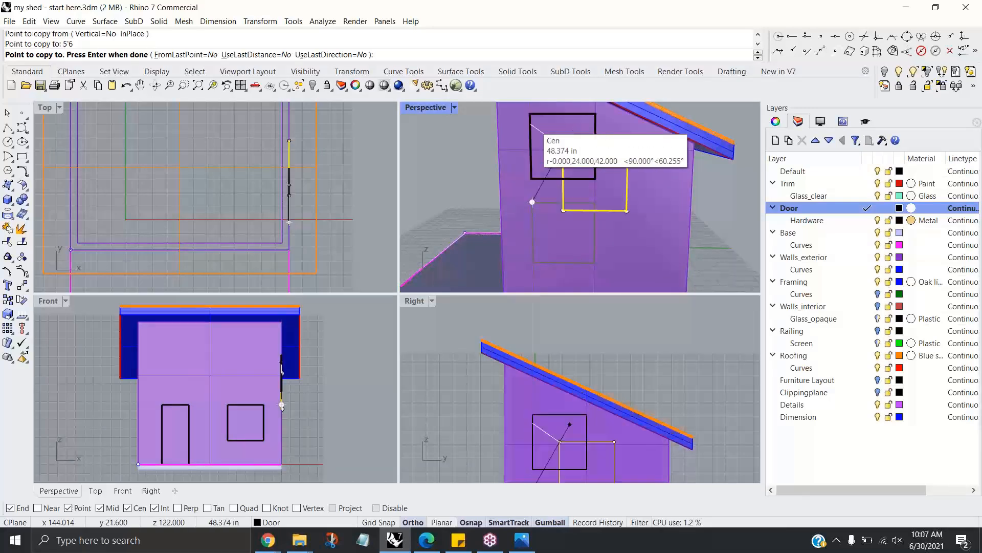
key(Return)
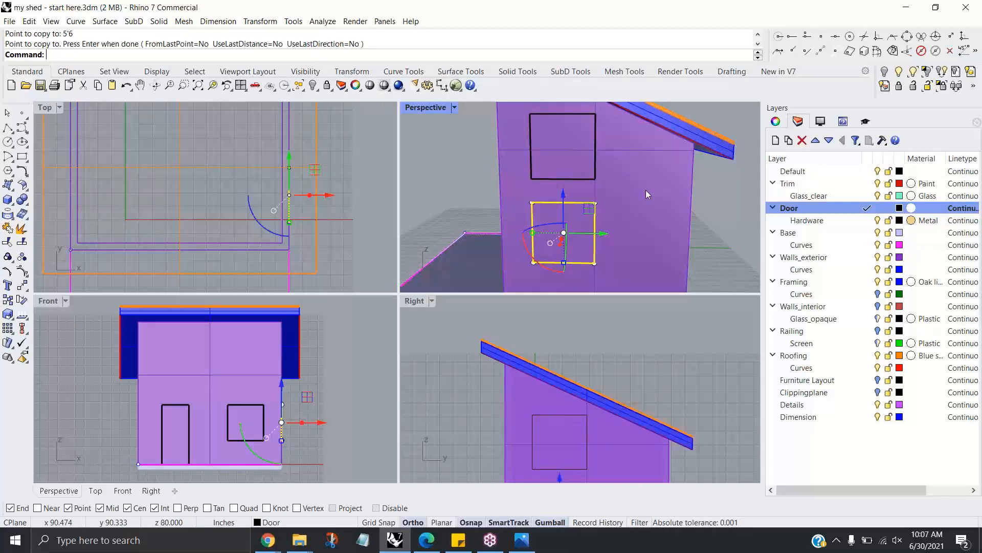
Step: Delete the upper copy of the side window
right_drag(646, 190, 637, 216)
click(578, 193)
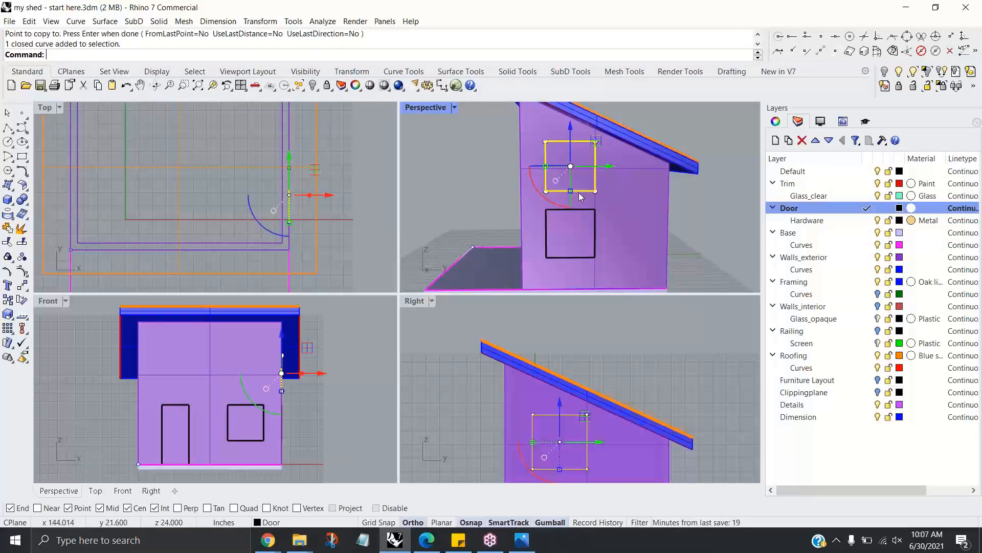
key(Delete)
Step: Duplicate the side window in place and move the duplicate straight up by 5'6" above the original
click(572, 209)
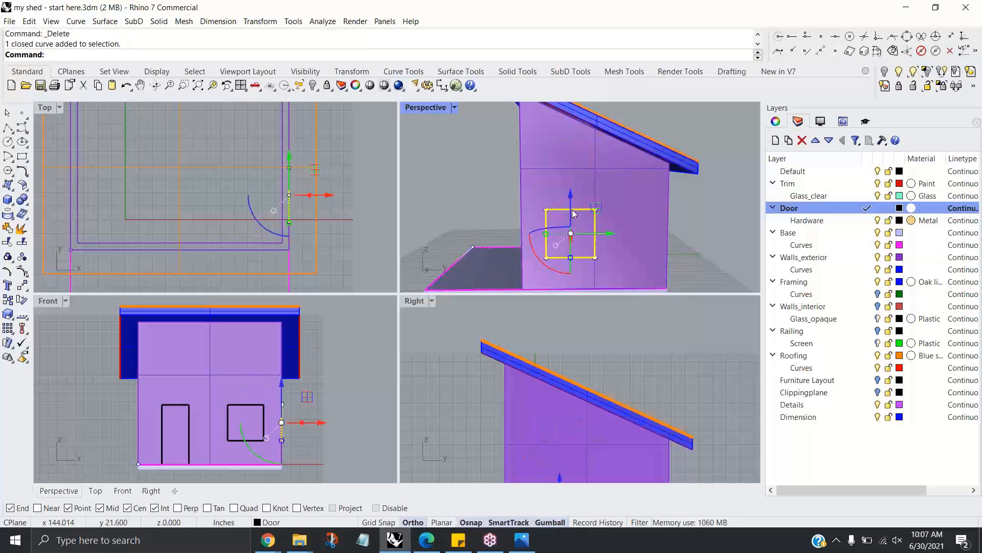
key(ctrl+c)
key(ctrl+v)
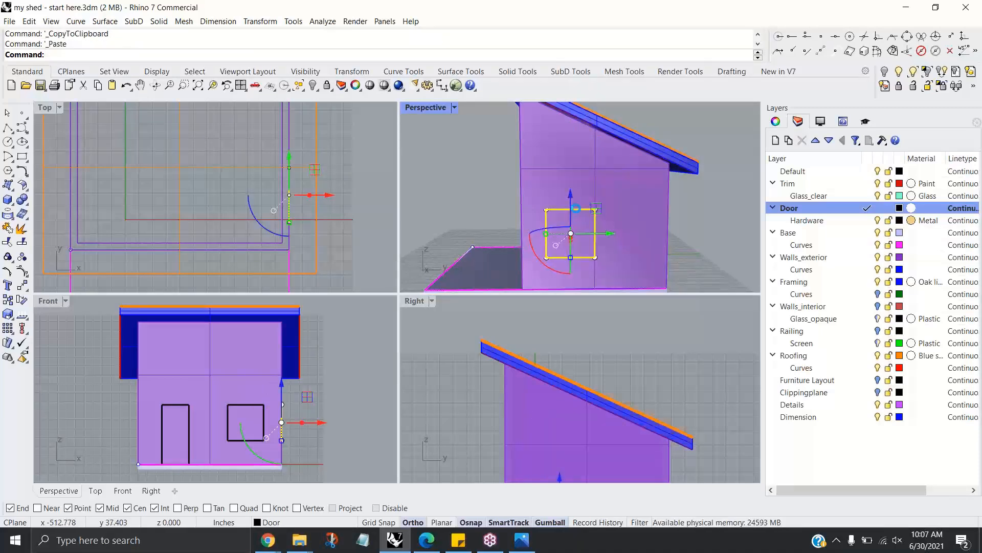
click(571, 196)
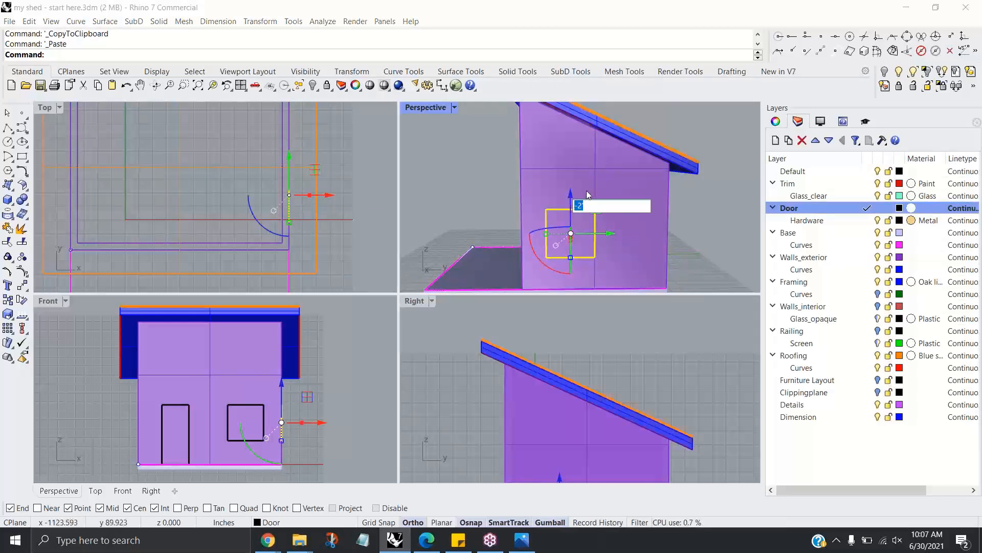
text(32)
key(Return)
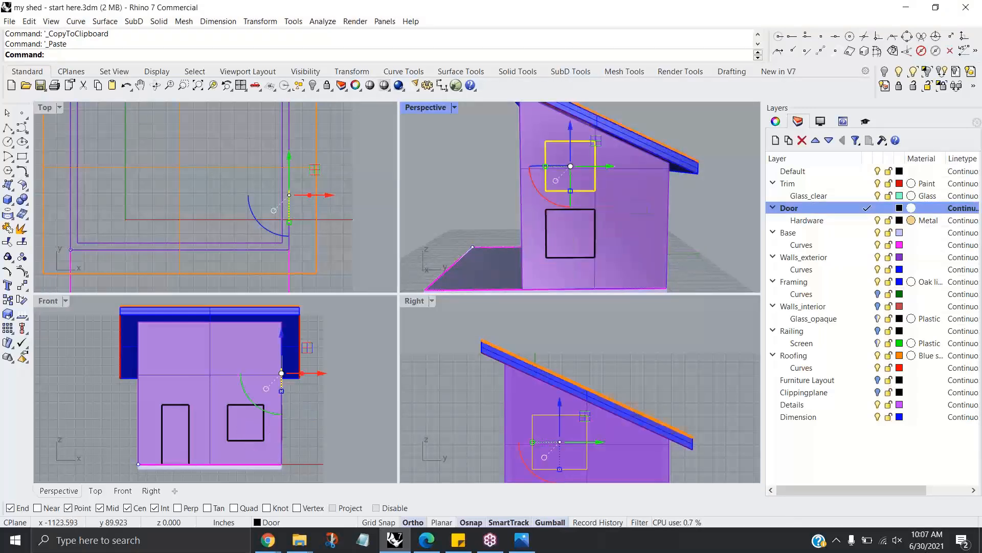
key(Escape)
right_drag(680, 227, 593, 253)
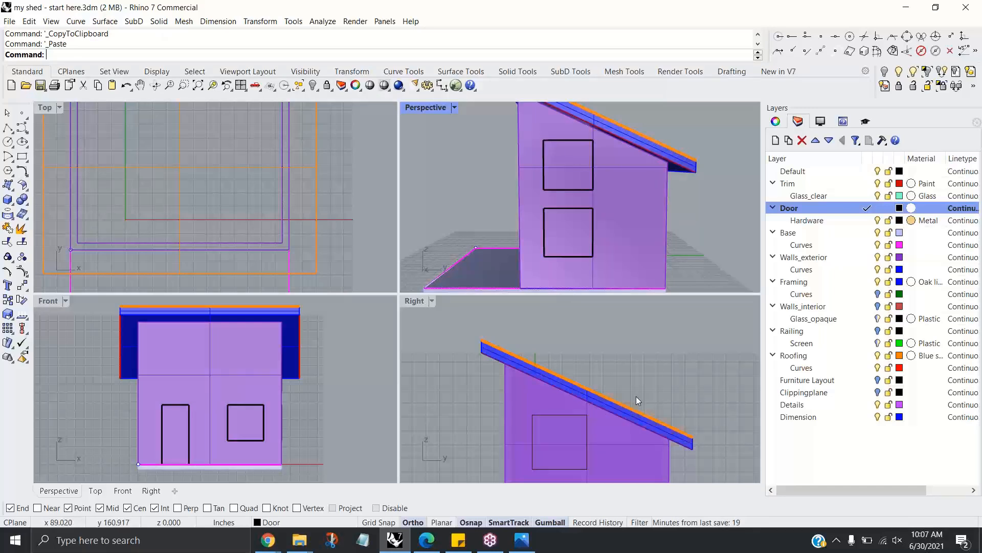
Step: Move the curve along the roof framing's lower edge straight down so it passes through the upper side window's upper-right corner
right_drag(637, 399, 620, 363)
click(677, 414)
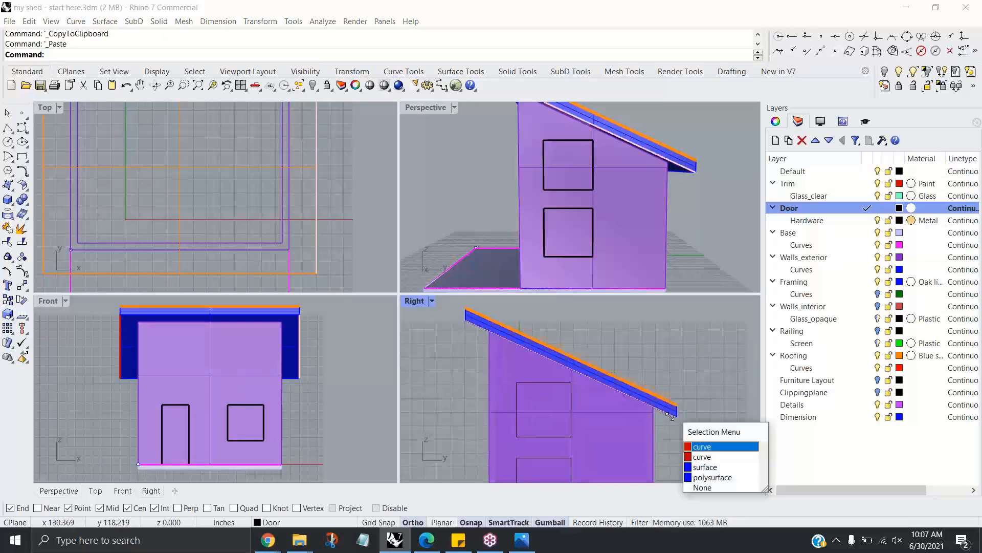
click(696, 447)
drag(572, 330, 576, 346)
scroll(576, 346, up, 3)
key(Escape)
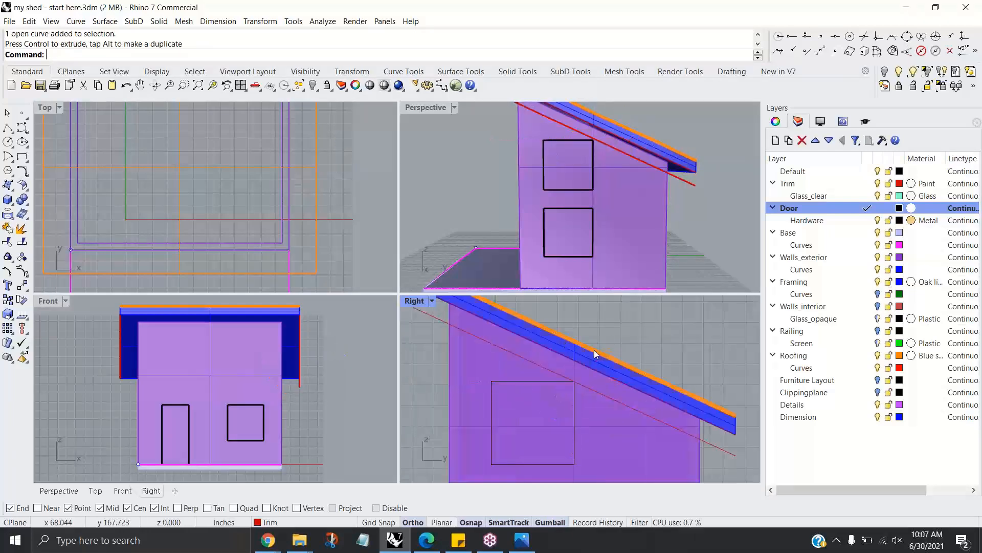
Step: Raise the upper side window's upper-left corner point onto the sloped guide curve so the window's top edge follows the roof pitch
scroll(492, 385, up, 4)
click(496, 382)
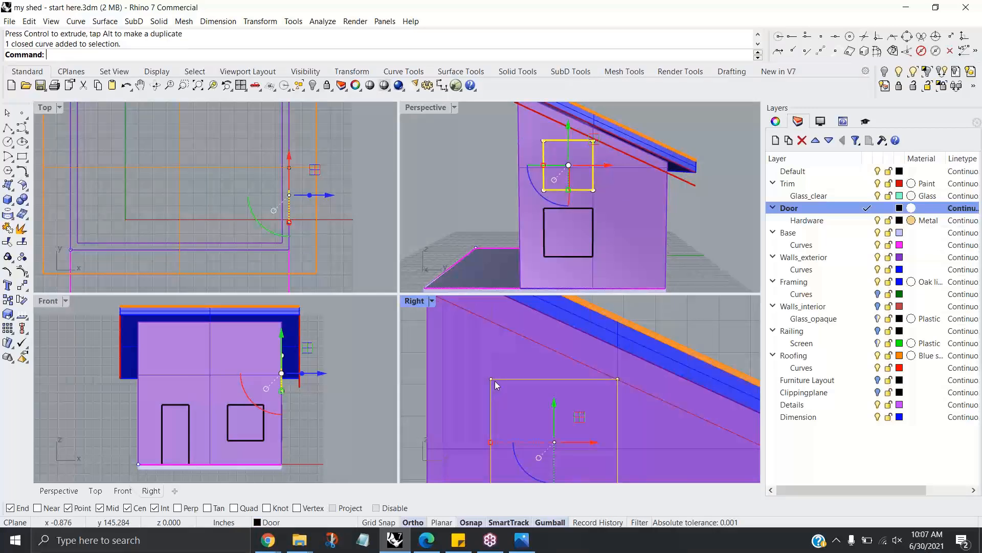
ctrl+shift+click(491, 380)
drag(492, 379, 489, 320)
scroll(492, 334, up, 6)
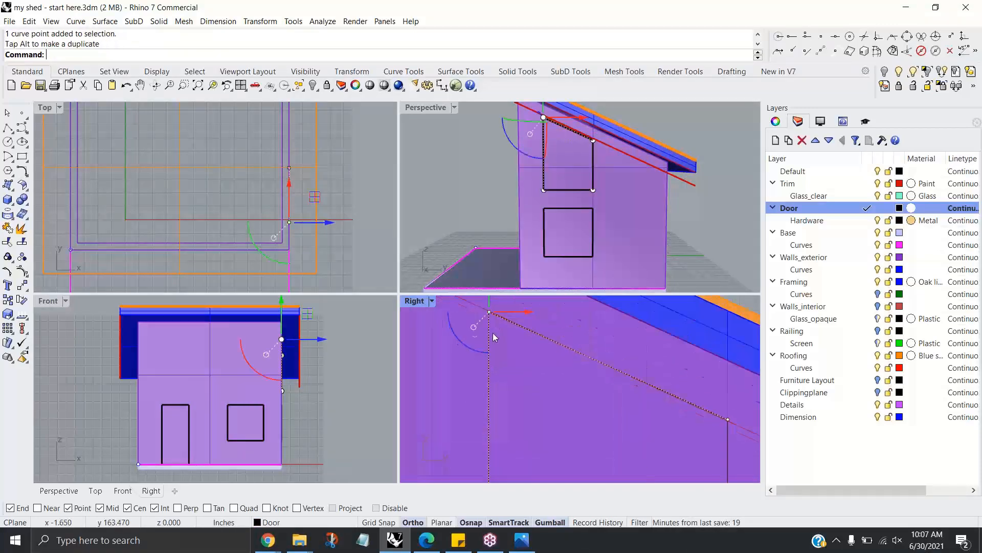
right_drag(531, 345, 542, 361)
scroll(532, 354, down, 4)
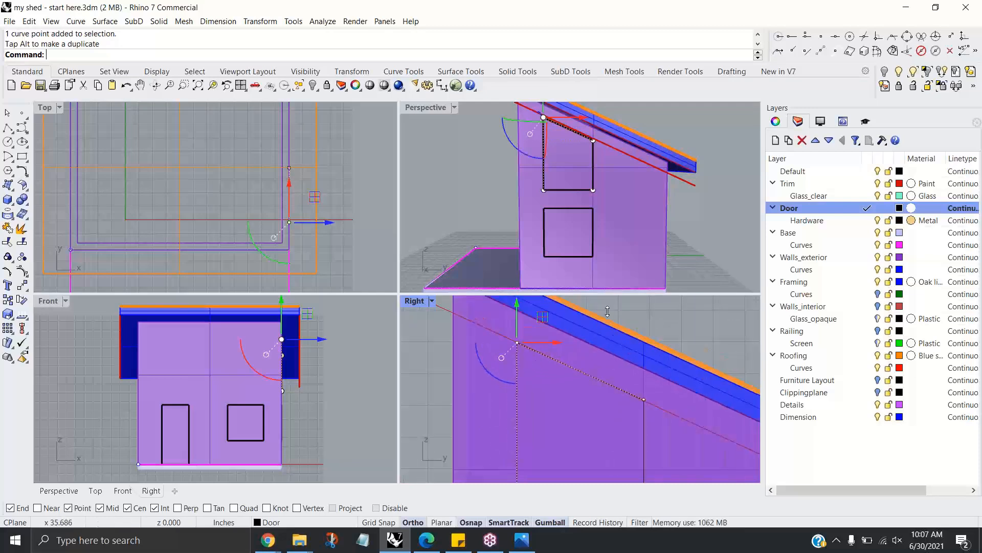
click(710, 251)
scroll(515, 353, up, 3)
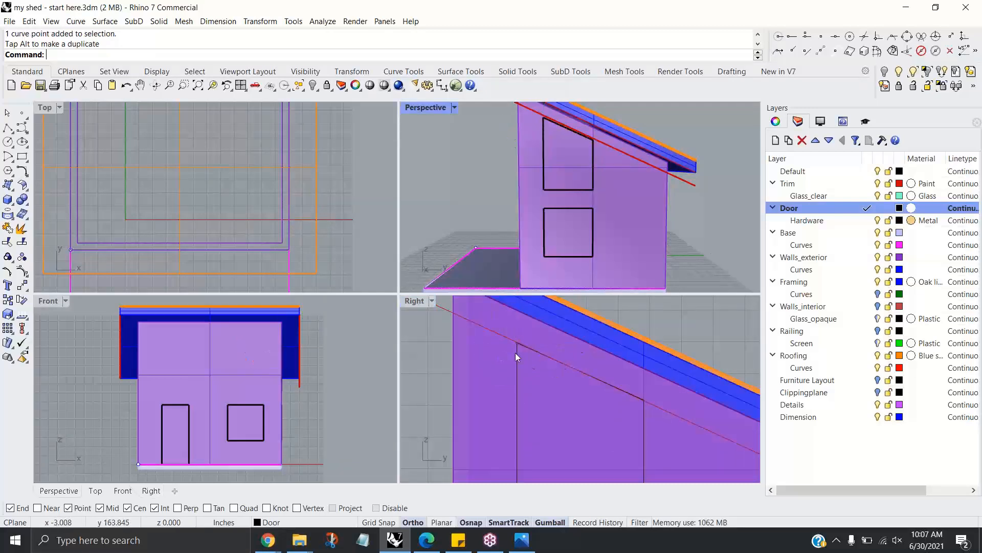
click(696, 262)
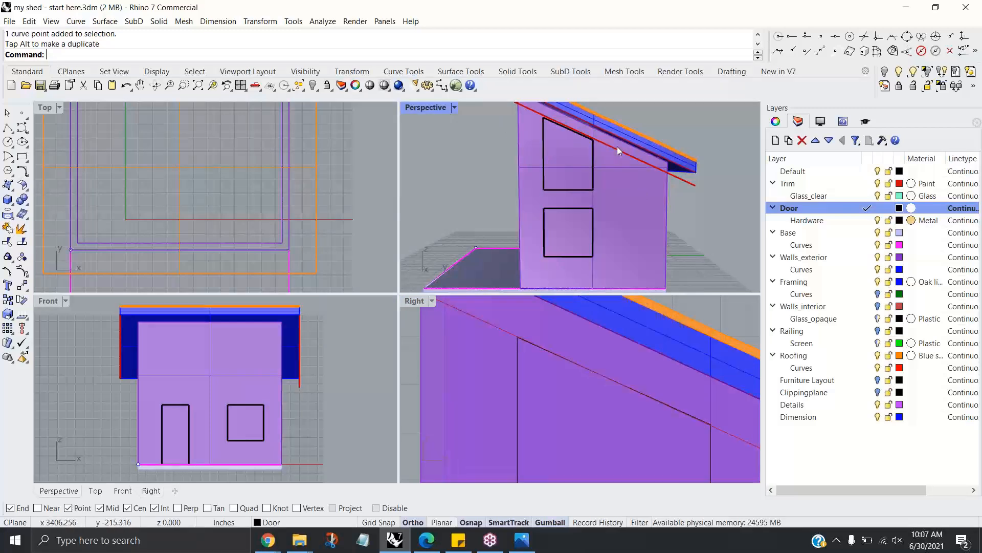
scroll(701, 228, down, 5)
right_drag(637, 232, 642, 196)
click(643, 194)
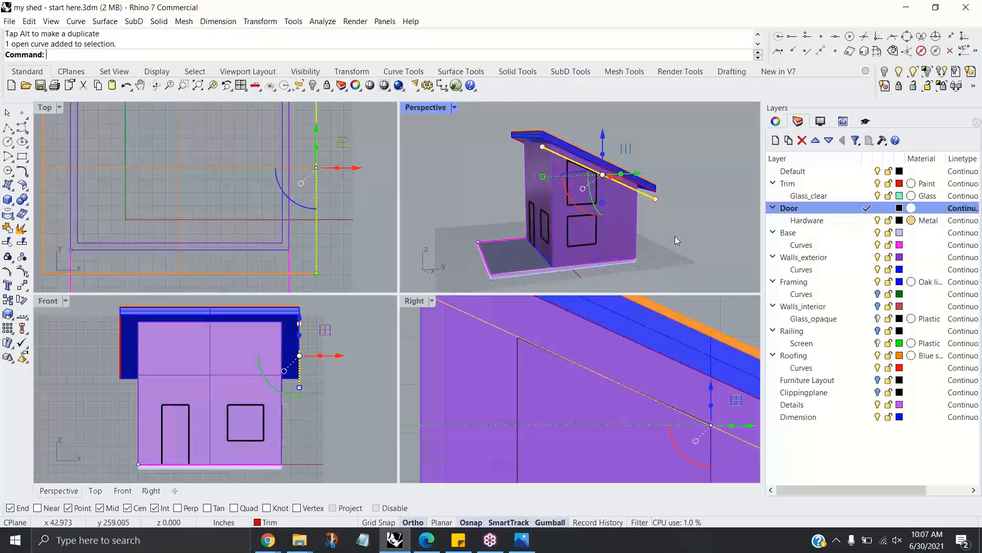
mouse_move(652, 220)
right_down()
mouse_move(672, 235)
mouse_move(658, 218)
mouse_move(668, 215)
mouse_move(665, 229)
right_up()
key(Escape)
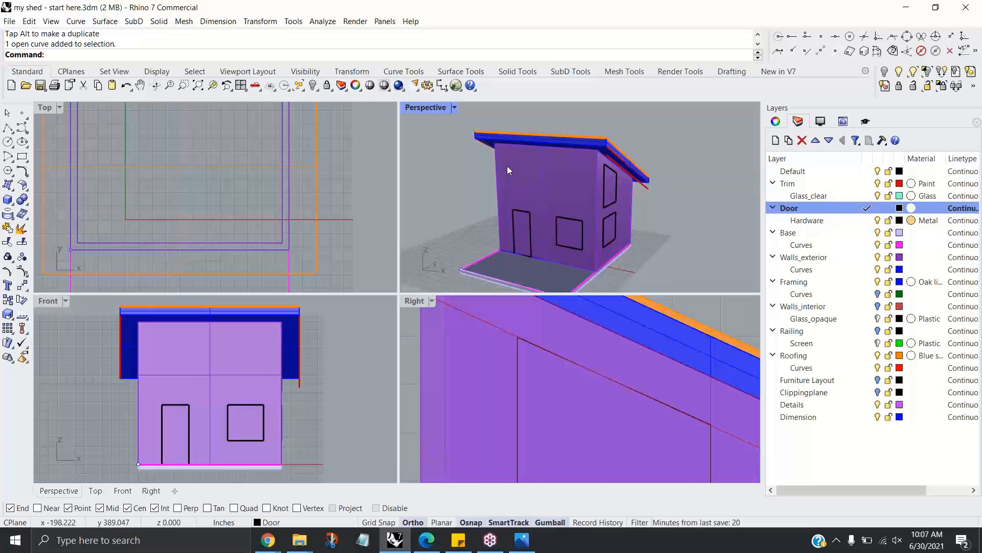
right_drag(562, 188, 642, 219)
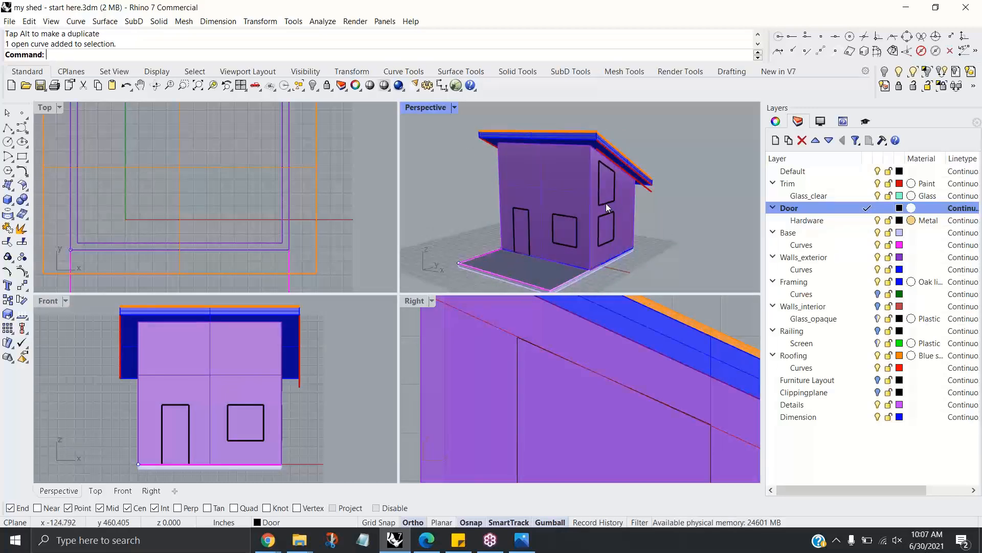
Step: Mirror both side windows across the building's centre line in plan to copy them onto the opposite side wall
click(607, 204)
click(637, 236)
shift+click(608, 215)
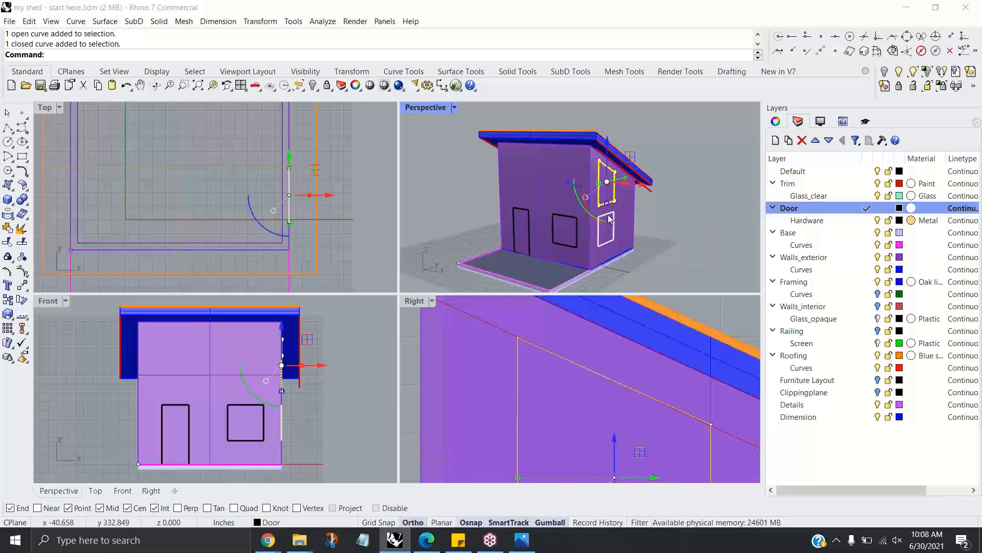
click(641, 243)
right_drag(529, 205, 588, 215)
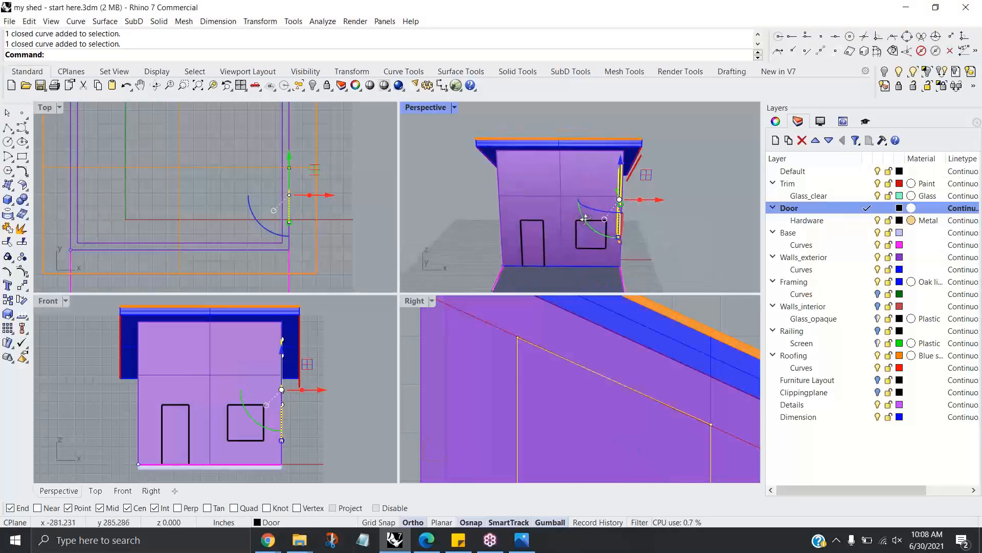
scroll(271, 194, down, 3)
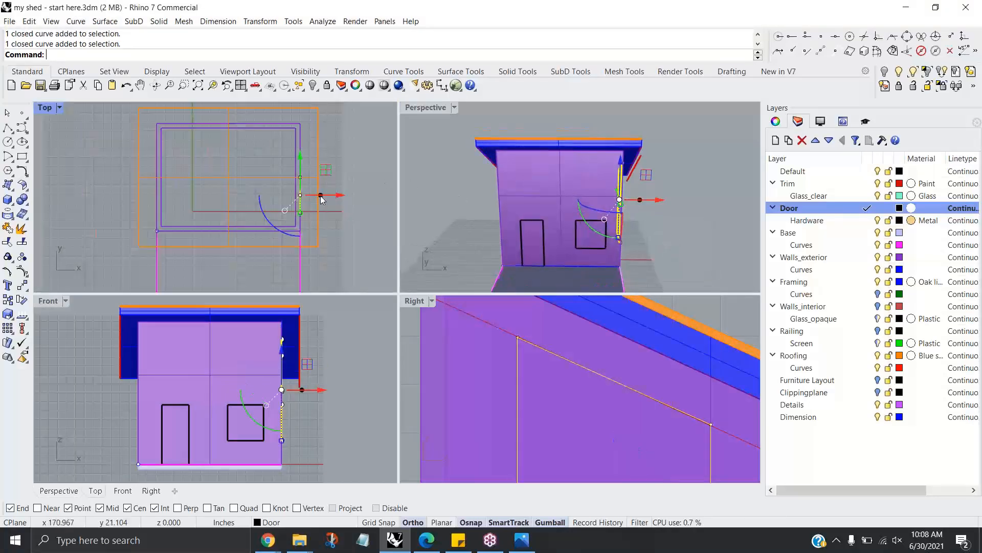
click(260, 21)
click(270, 109)
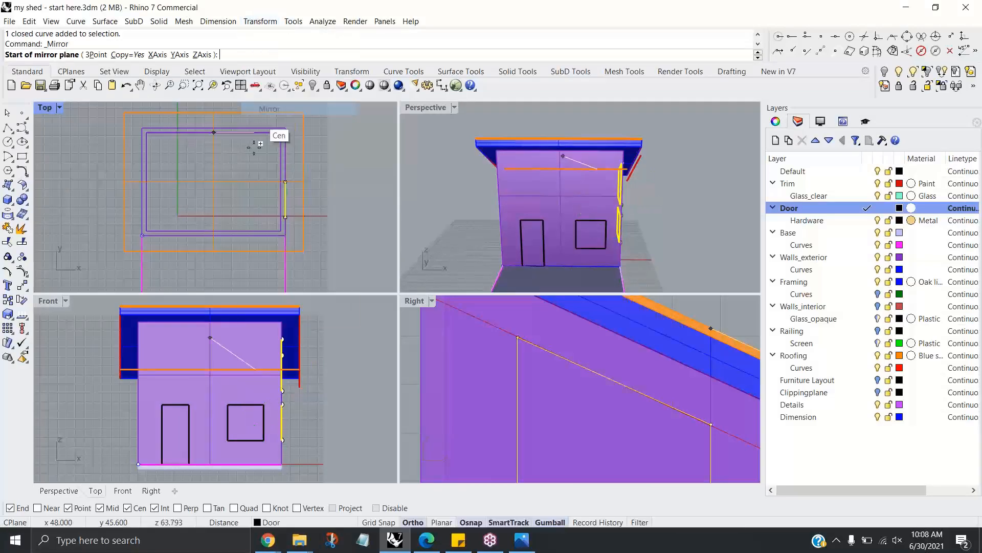
click(214, 235)
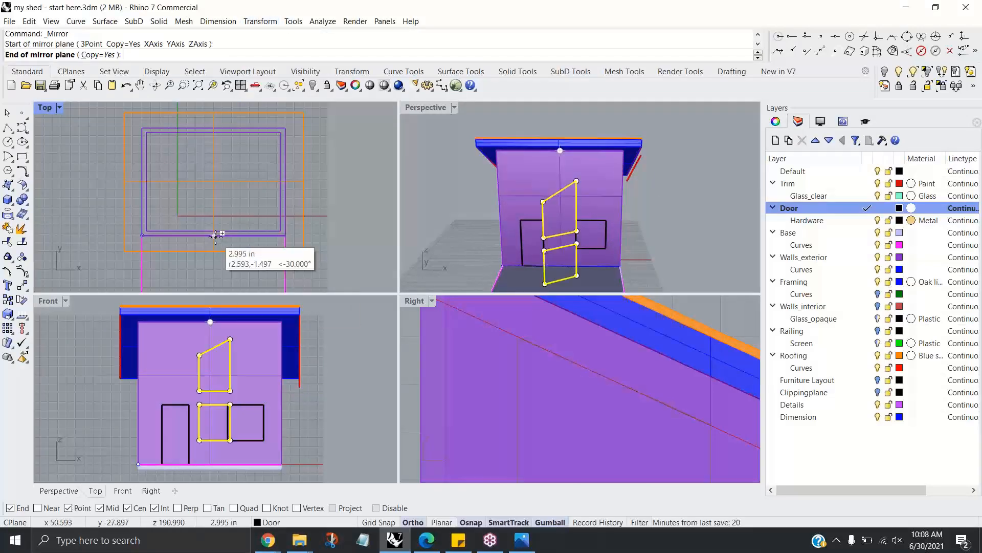
click(213, 170)
click(444, 204)
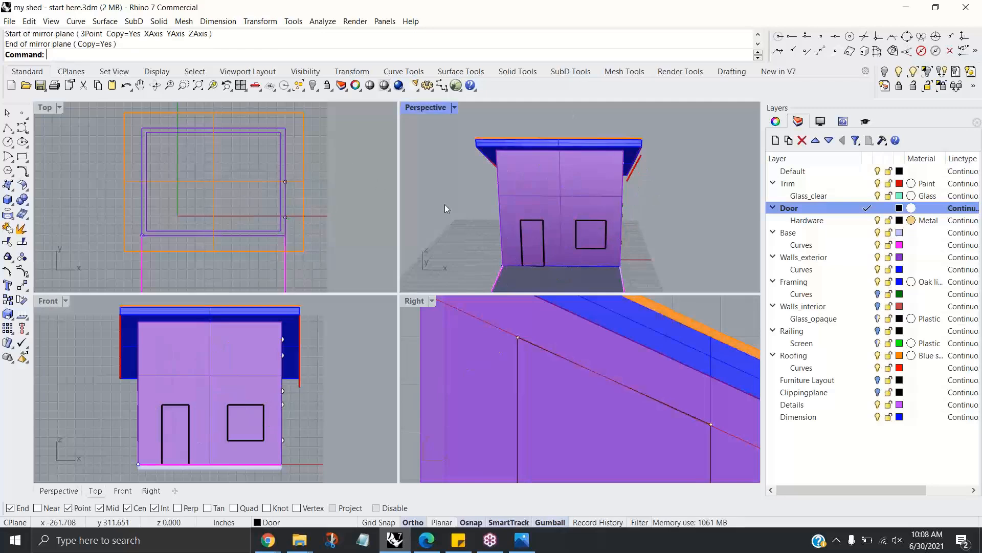
right_drag(466, 220, 548, 215)
right_drag(610, 209, 420, 215)
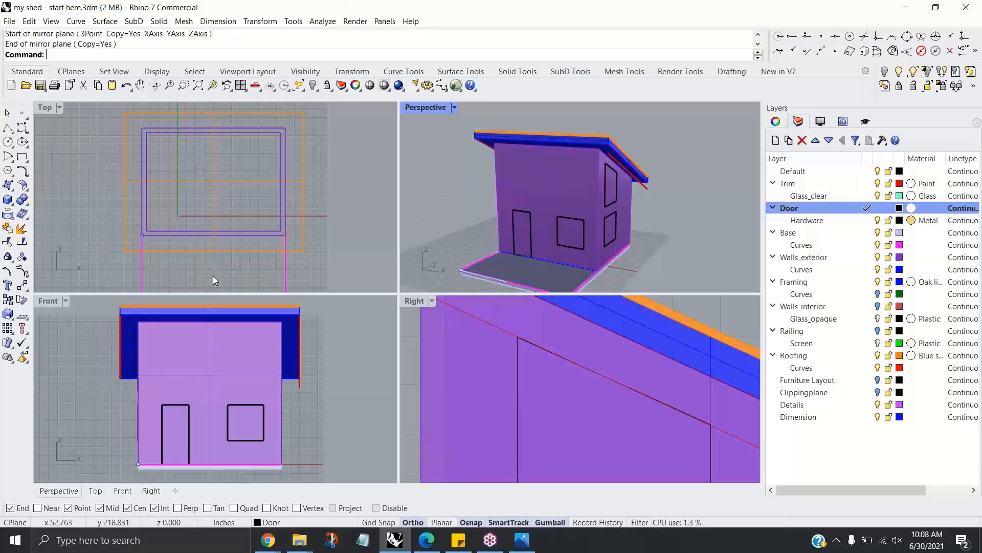
Step: Draw a 12' by 2' rectangle on the front wall, extending right and down from the wall's upper-left corner
scroll(221, 358, up, 4)
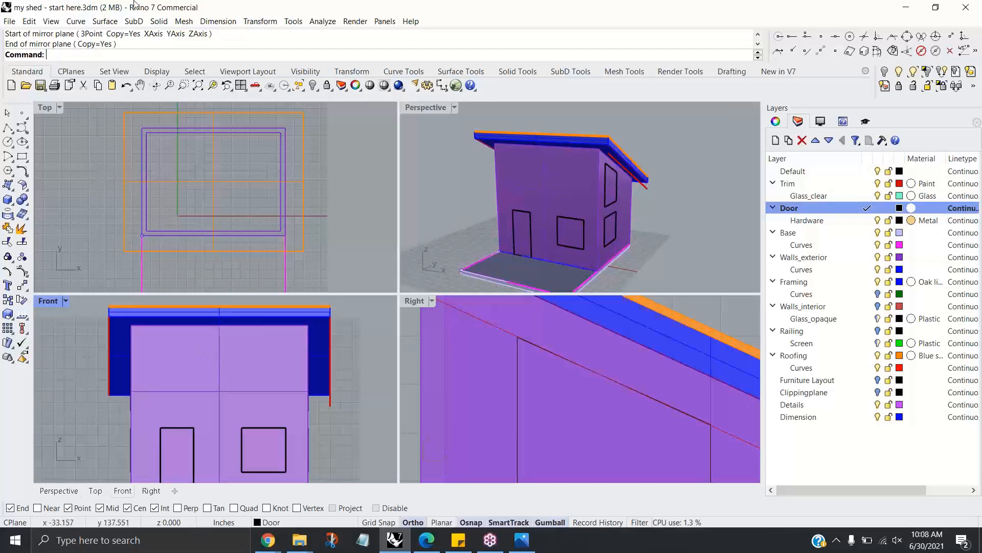
click(22, 157)
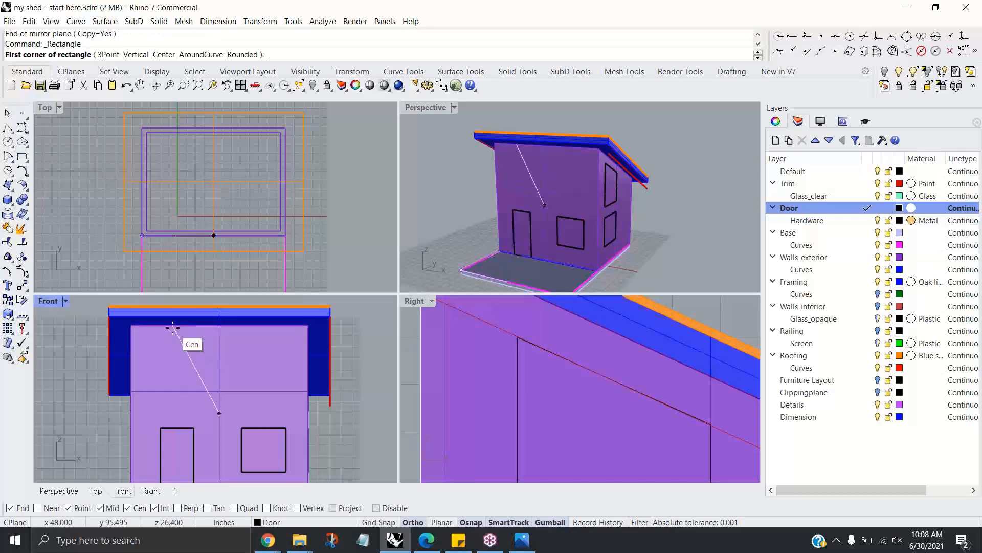
click(132, 325)
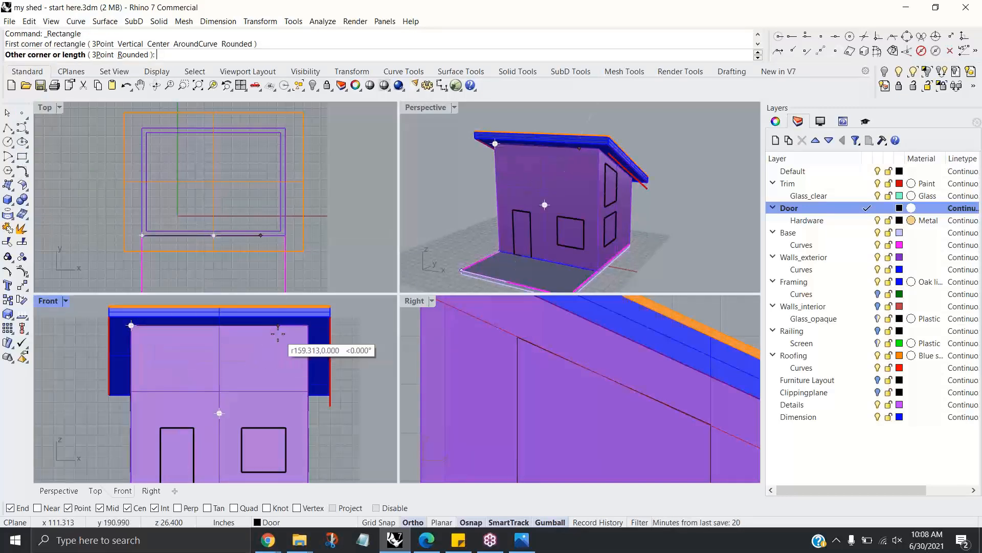
text(12')
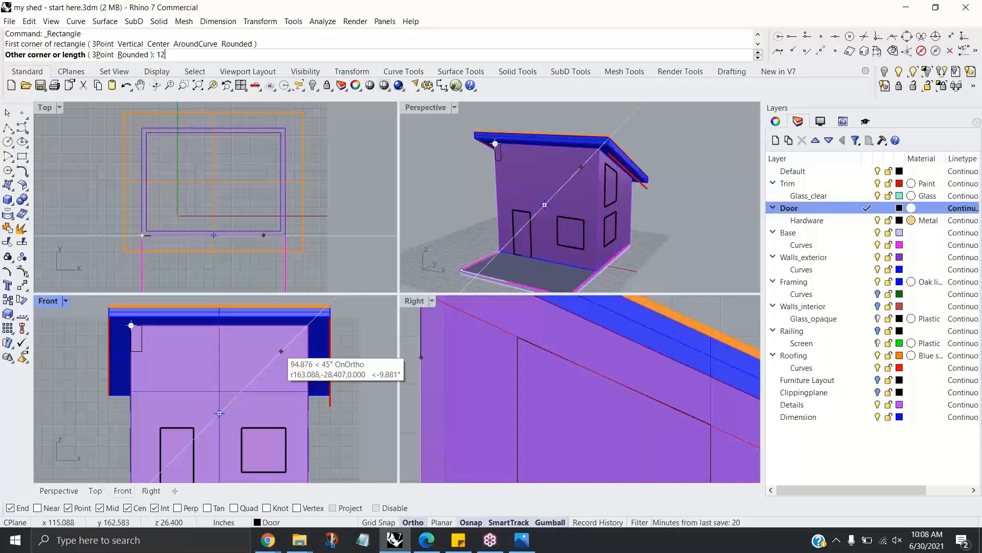
key(Return)
text(24)
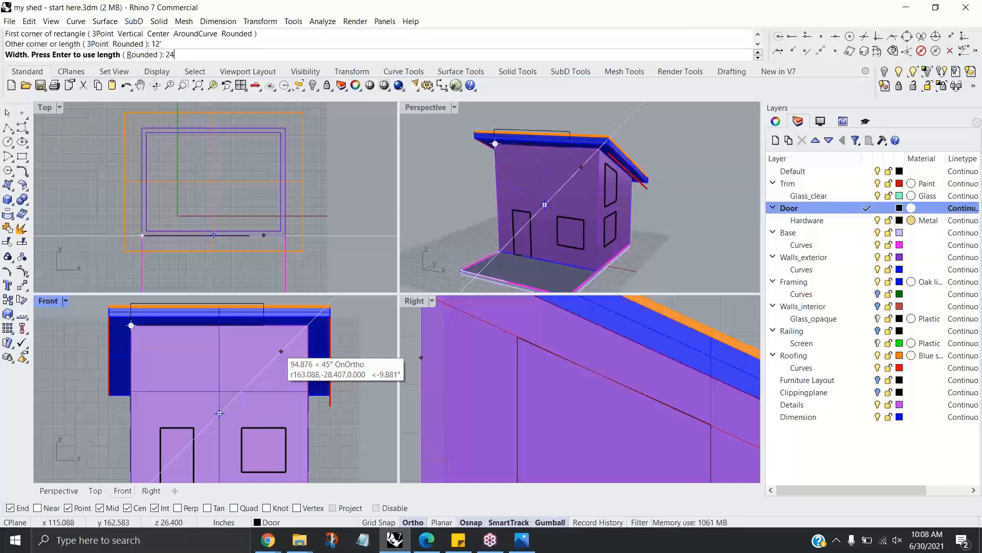
key(BackSpace)
key(BackSpace)
text(-)
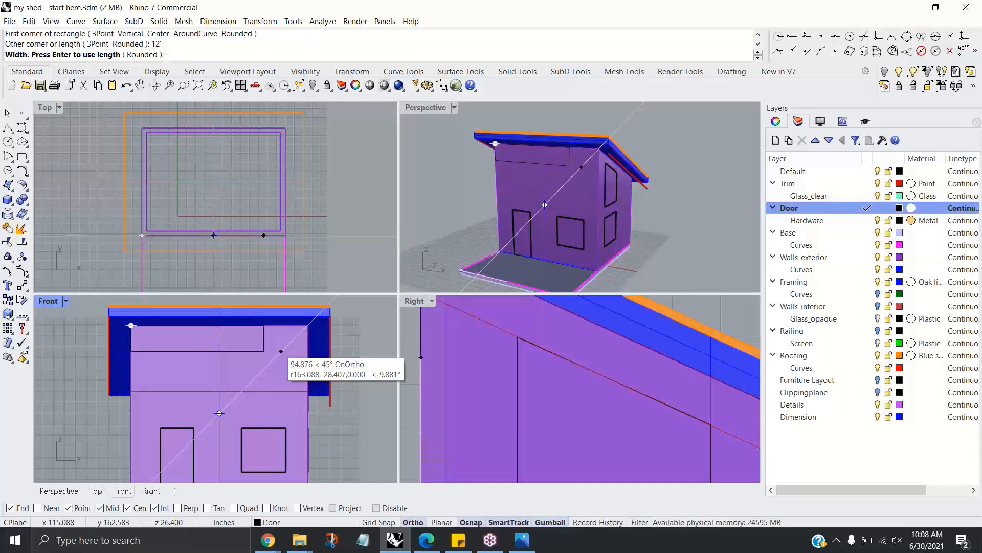
text(2')
key(Return)
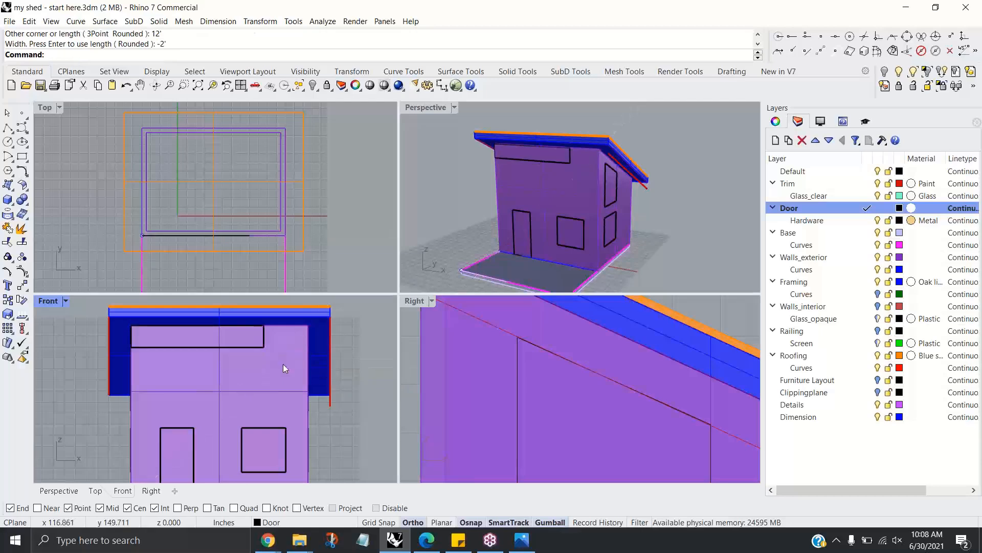
Step: With centre snapping off, move the rectangle's top midpoint to the midpoint of the front wall's top edge and lower it slightly below the roof
scroll(260, 361, up, 2)
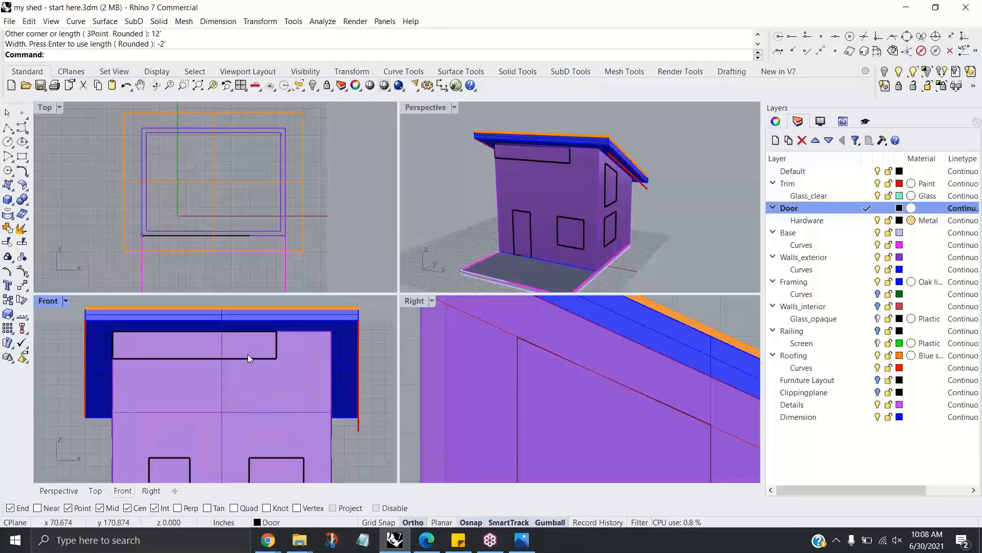
click(248, 354)
click(245, 358)
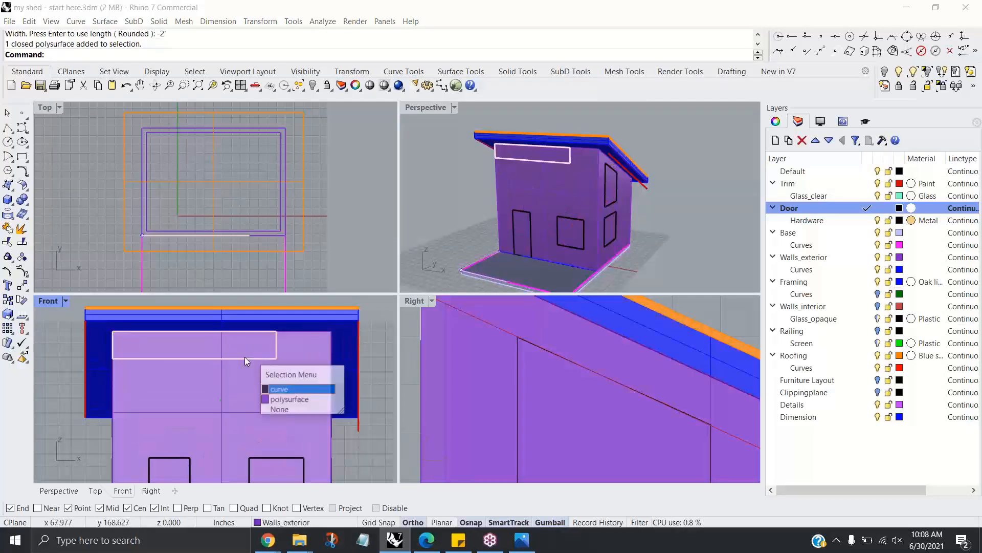
click(276, 389)
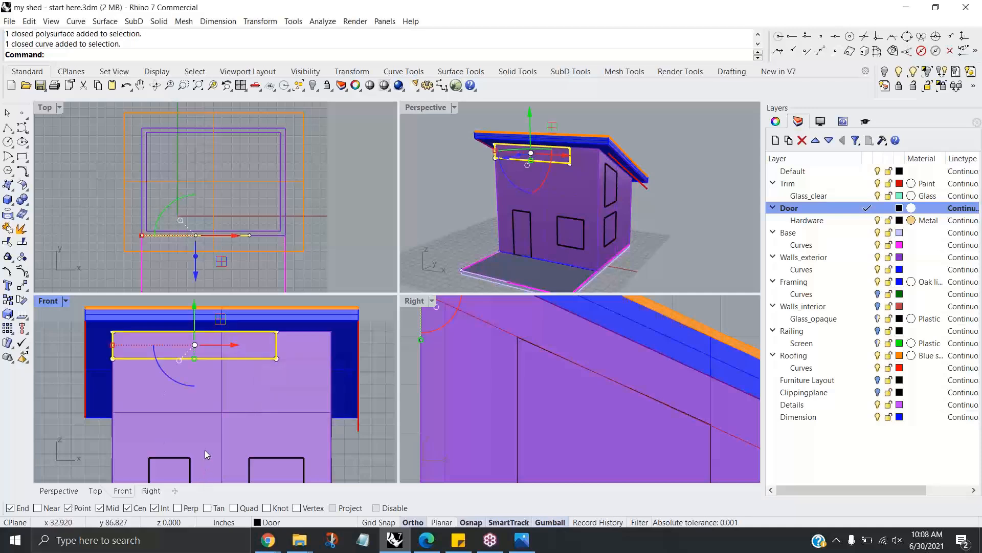
key(Return)
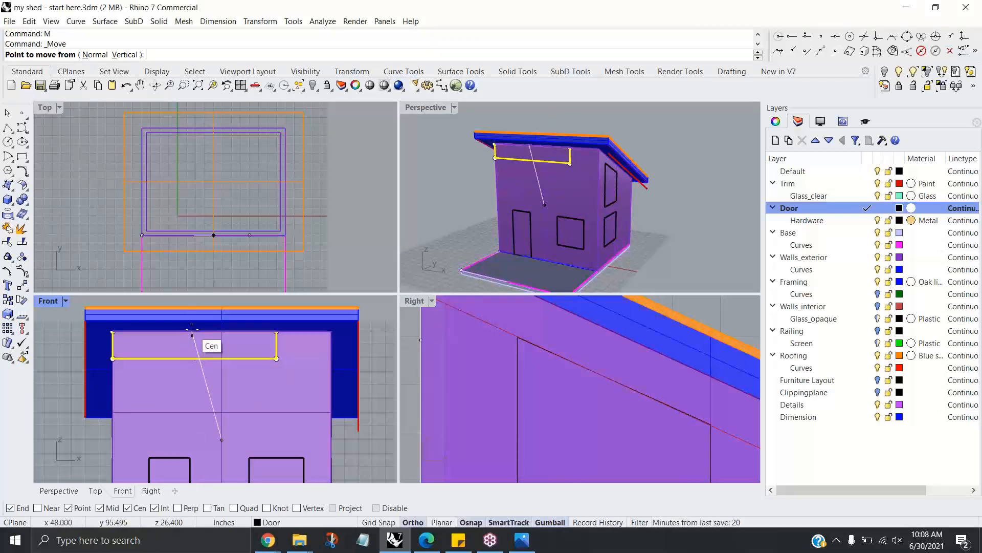
click(134, 508)
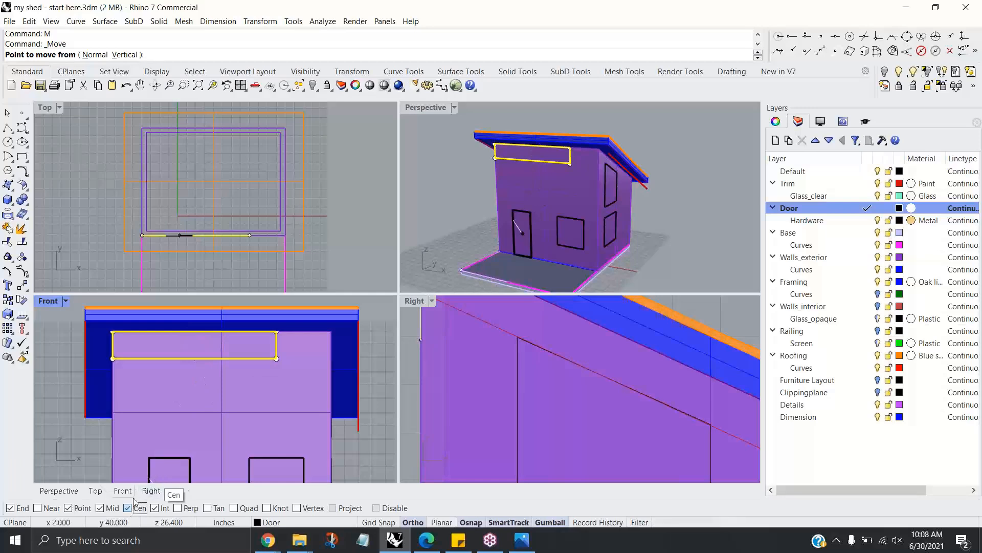
click(195, 331)
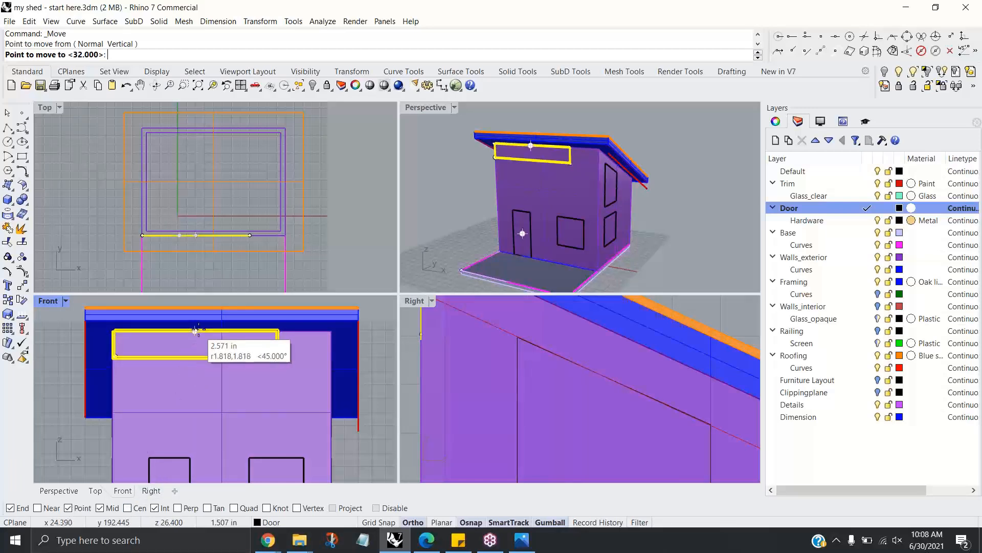
click(222, 332)
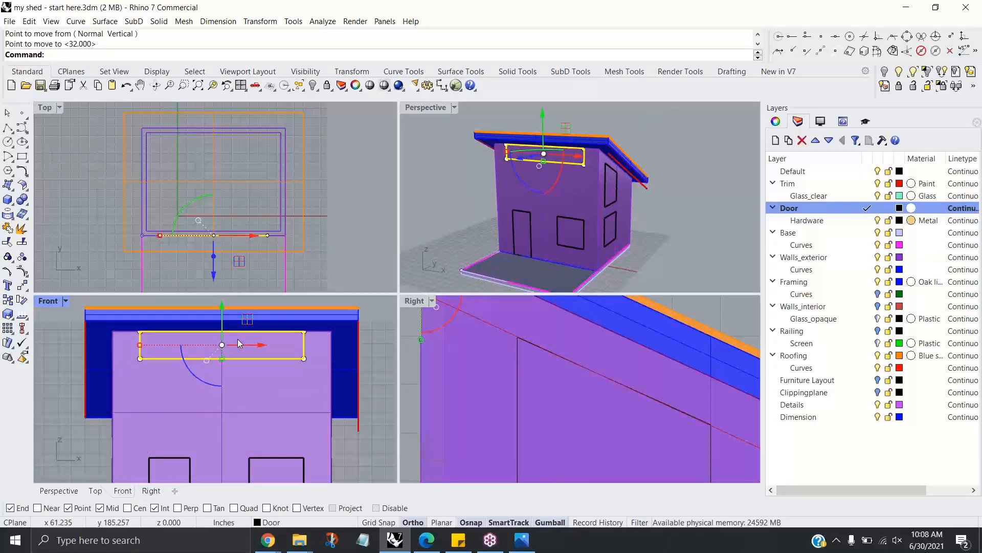
drag(222, 309, 226, 324)
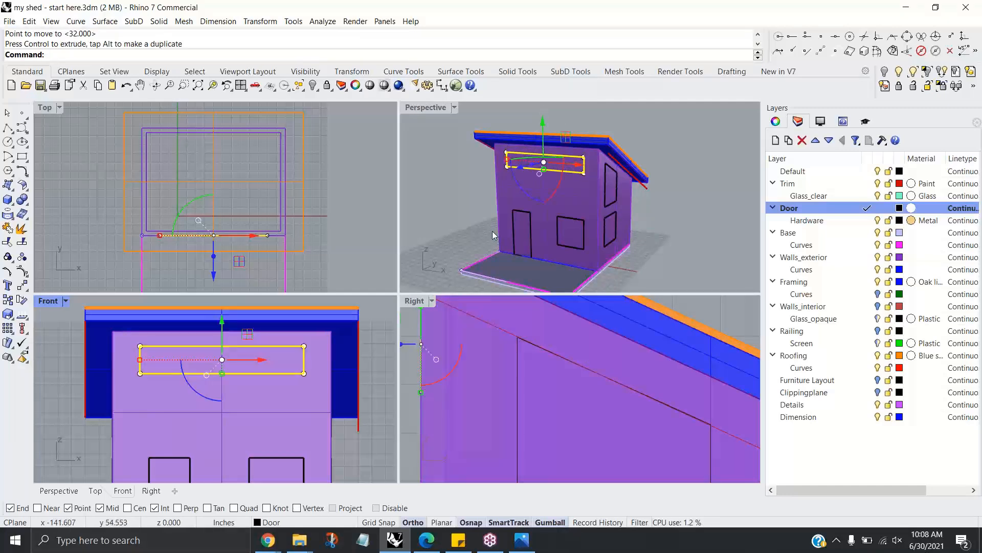
Step: Draw a horizontal guide line in the side view from the upper side window's upper-left corner out past the front wall
scroll(584, 179, up, 3)
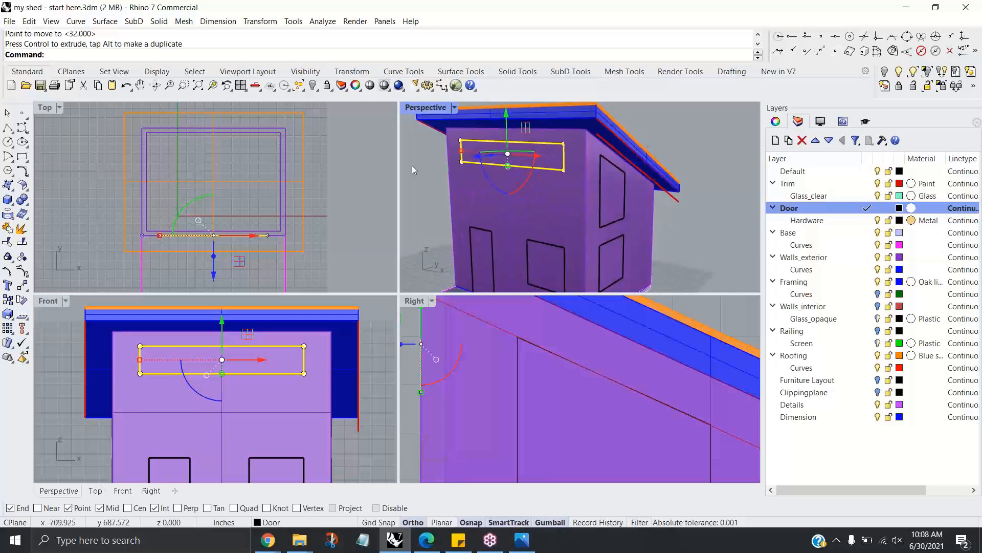
click(7, 127)
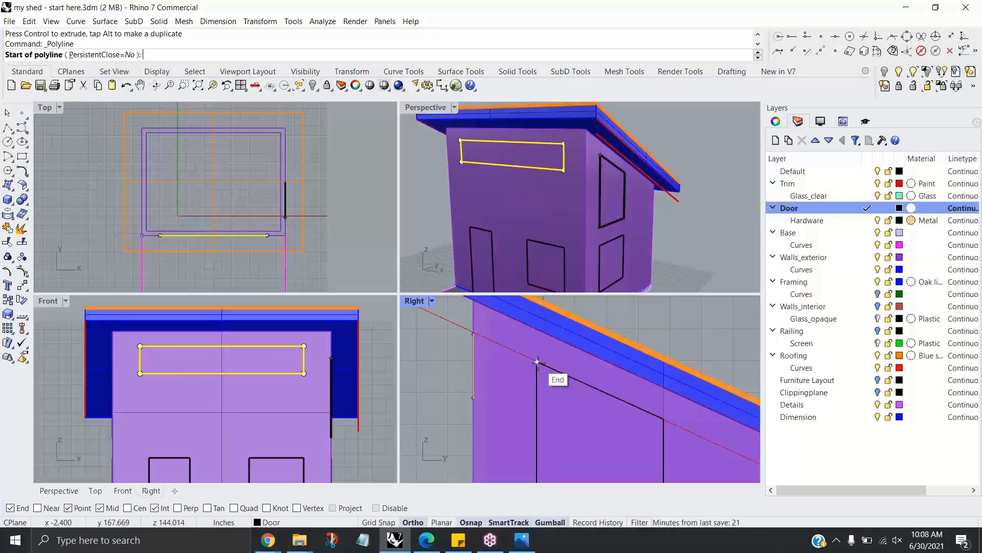
click(537, 362)
click(436, 363)
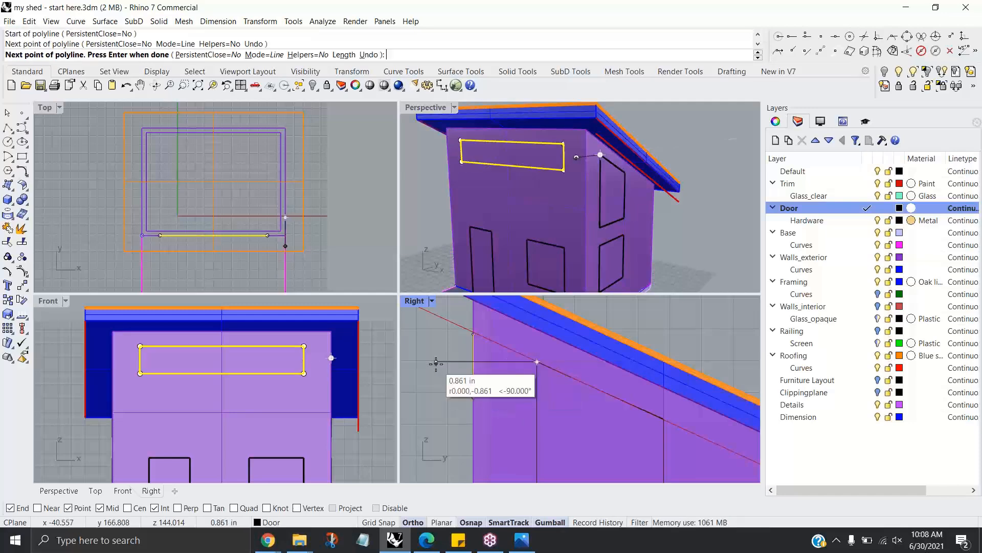
key(Return)
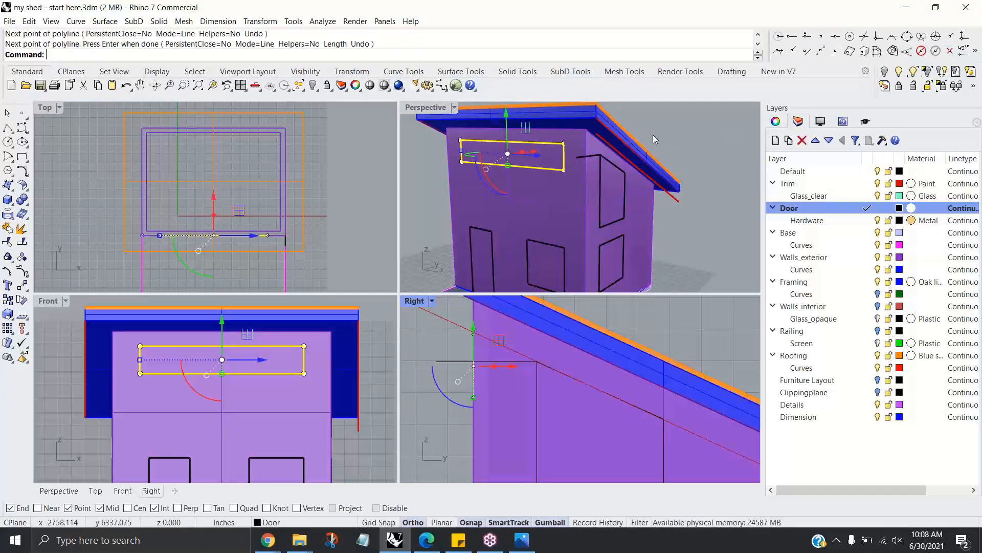
Step: Draw a horizontal guide line across the front wall, starting where the side guide line meets the wall corner
key(Return)
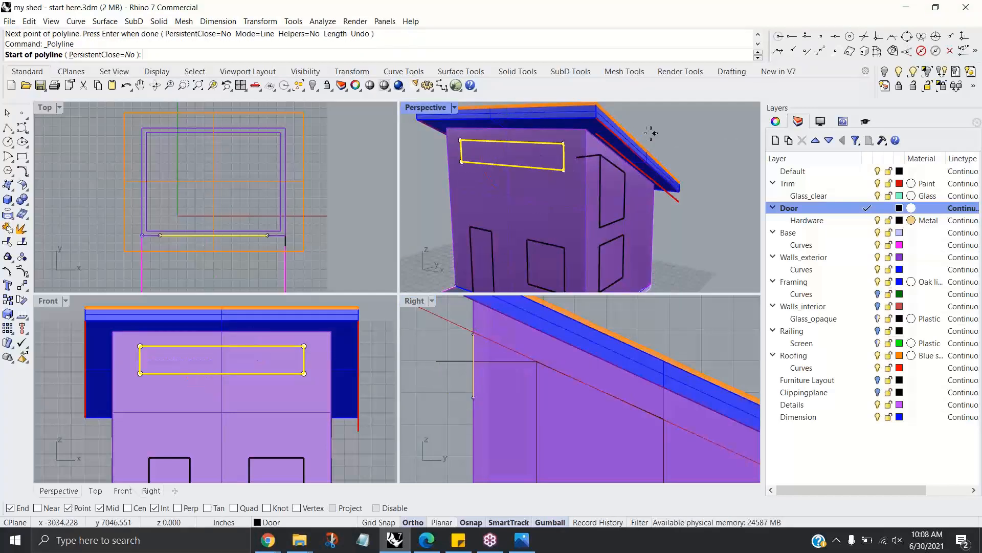
click(586, 156)
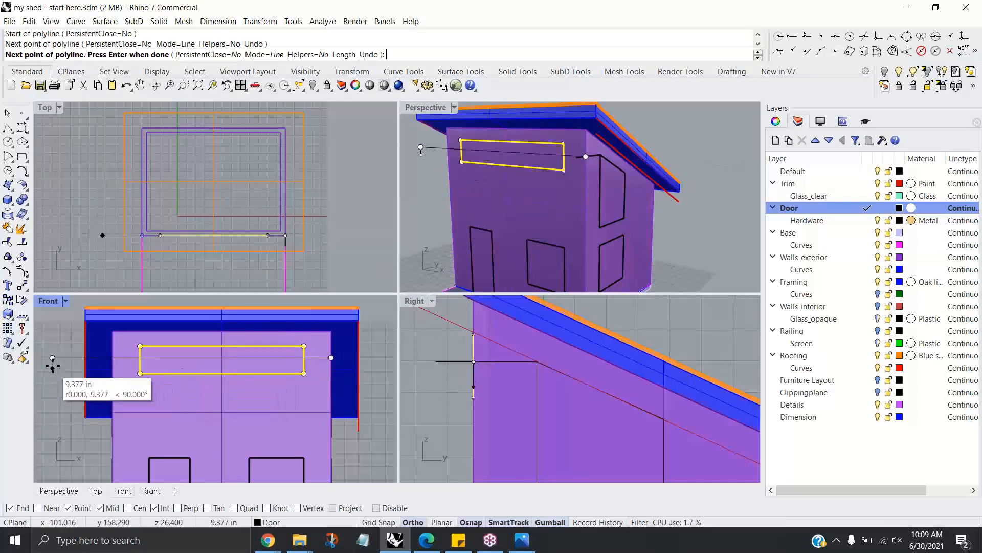
key(Return)
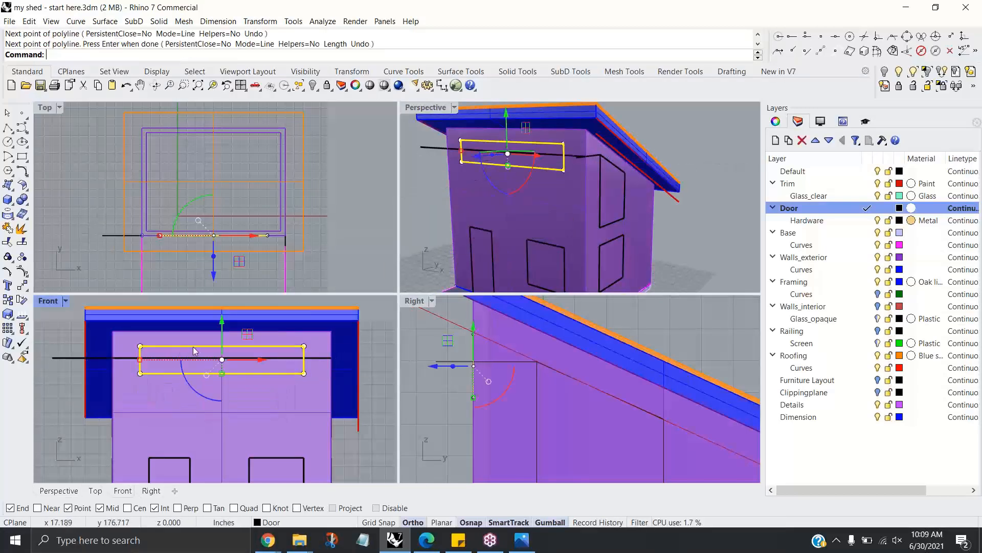
Step: Move the long front window rectangle straight down until its top edge lies on the horizontal guide line
click(265, 347)
click(300, 377)
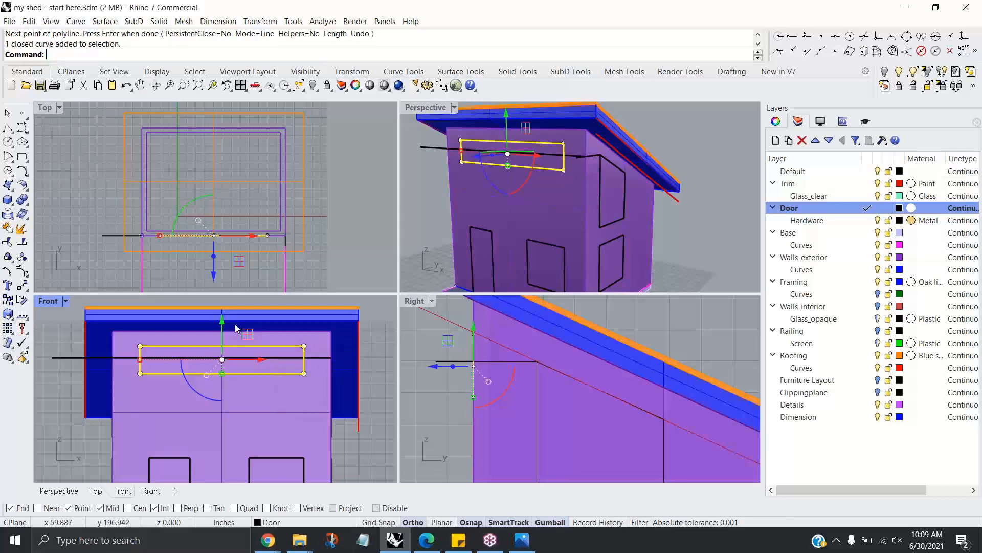
drag(226, 317, 227, 331)
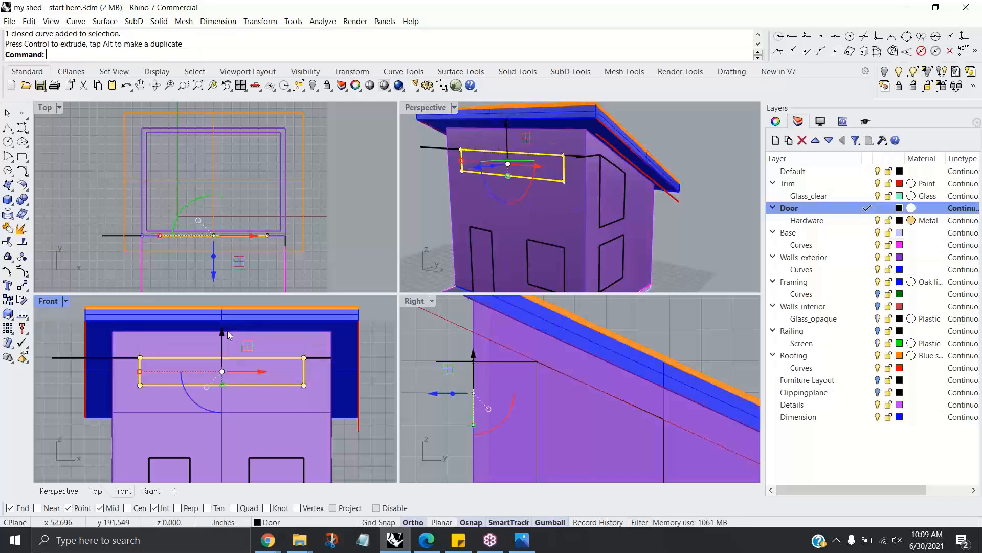
click(673, 234)
right_drag(674, 235, 492, 288)
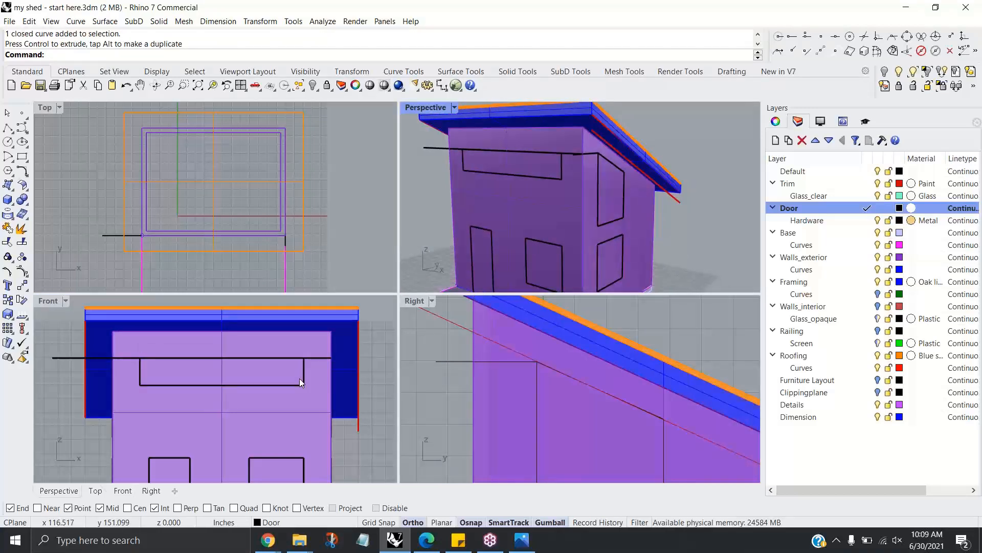
Step: Undo the long front window's move and the front guide line, and delete the remaining horizontal guide line on the side wall
key(ctrl+z)
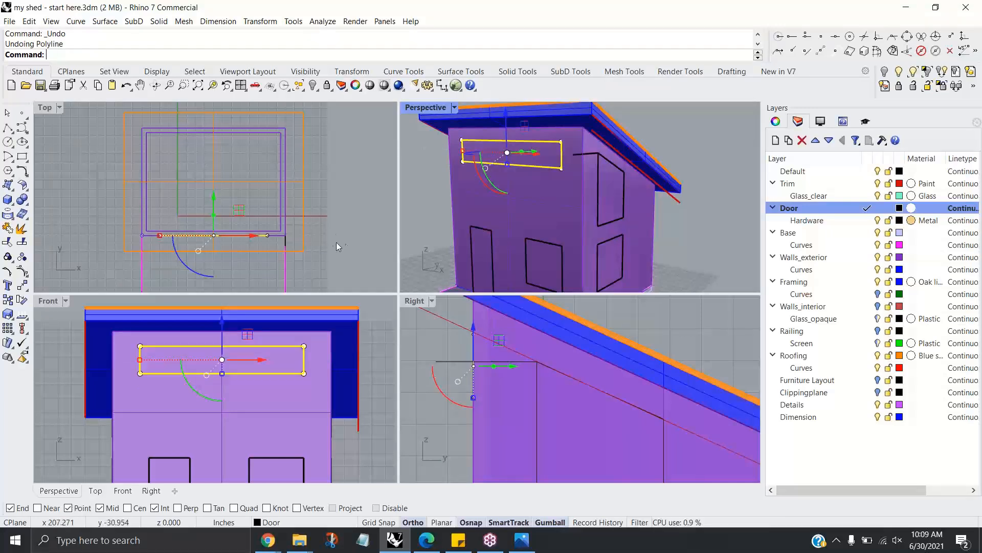
right_drag(541, 188, 529, 207)
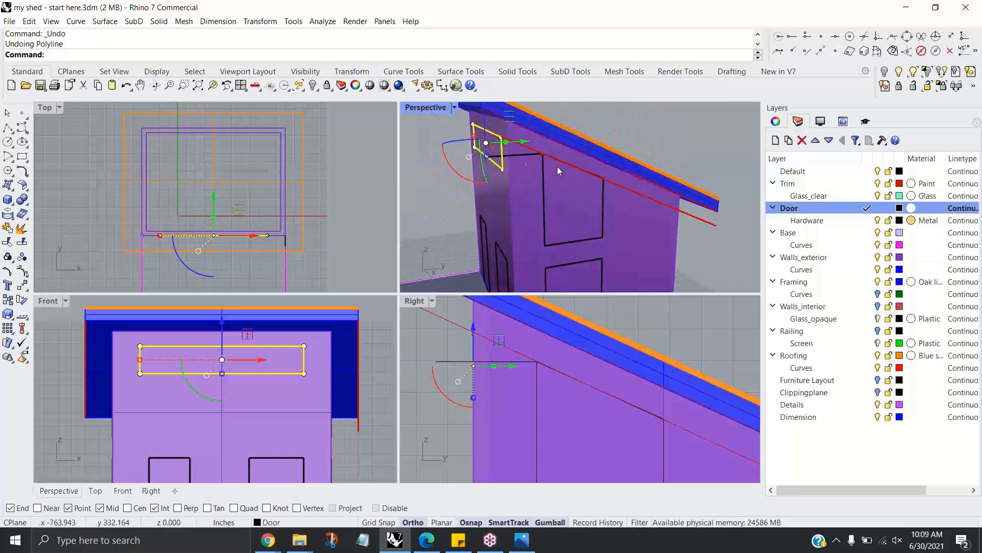
click(523, 155)
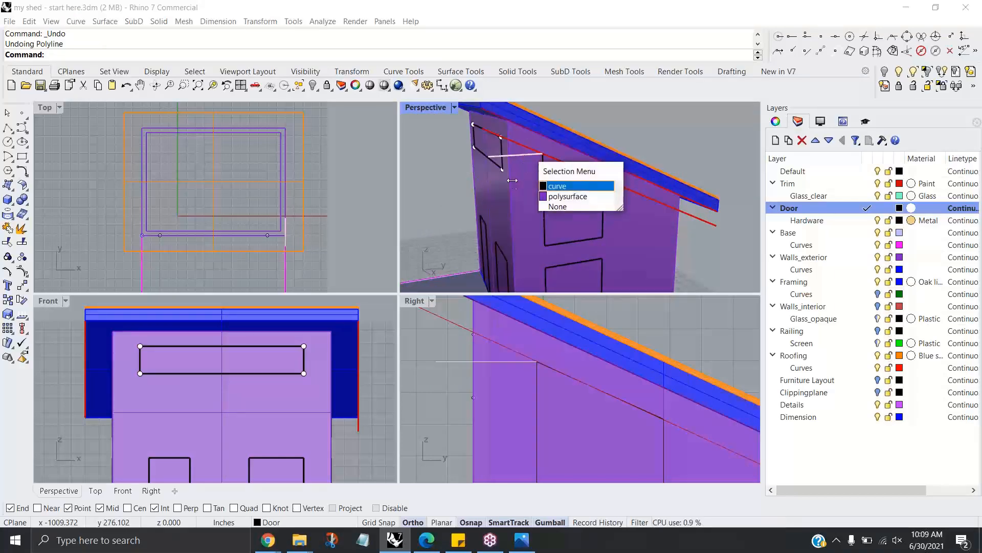
click(557, 185)
right_drag(558, 185, 620, 234)
key(Delete)
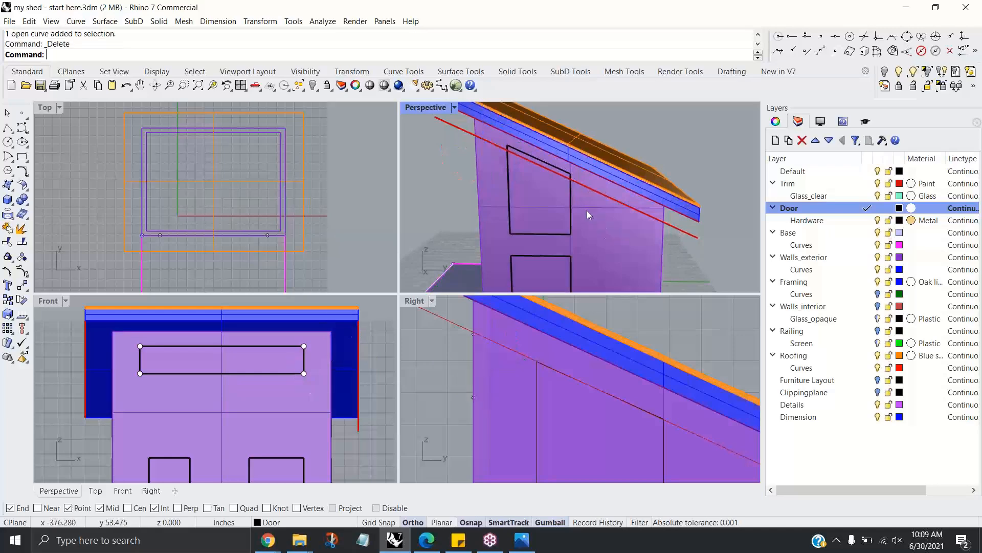
Step: Project the sloped trim line below the roof onto the exterior walls along the side view's CPlaneZ direction
right_drag(570, 193, 616, 204)
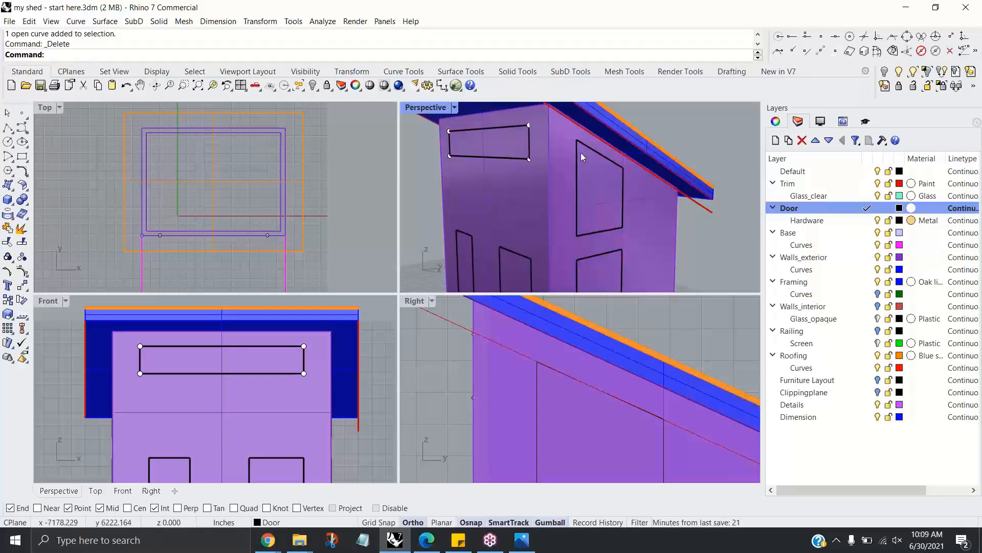
scroll(573, 152, up, 3)
shift+right_drag(573, 152, 570, 184)
scroll(582, 187, up, 3)
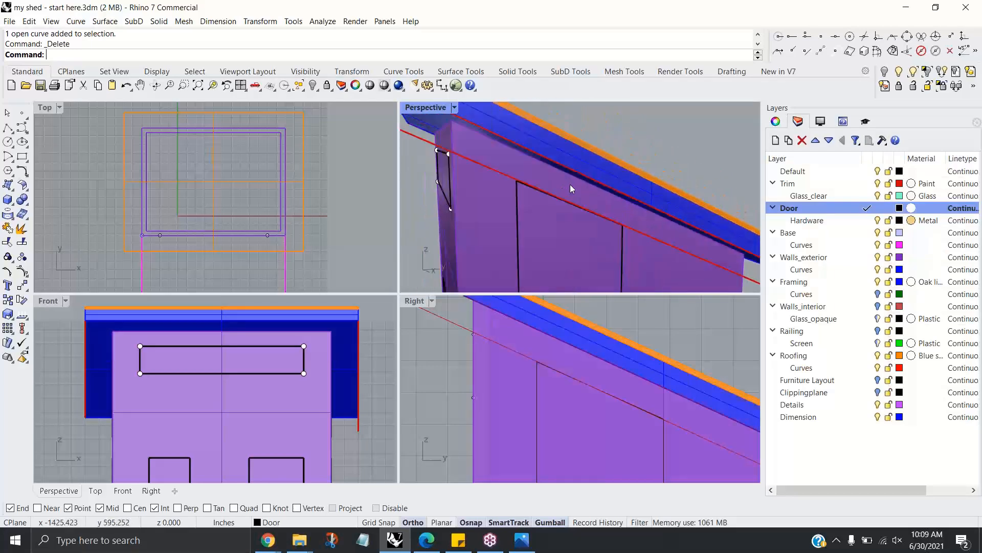
click(543, 183)
click(410, 130)
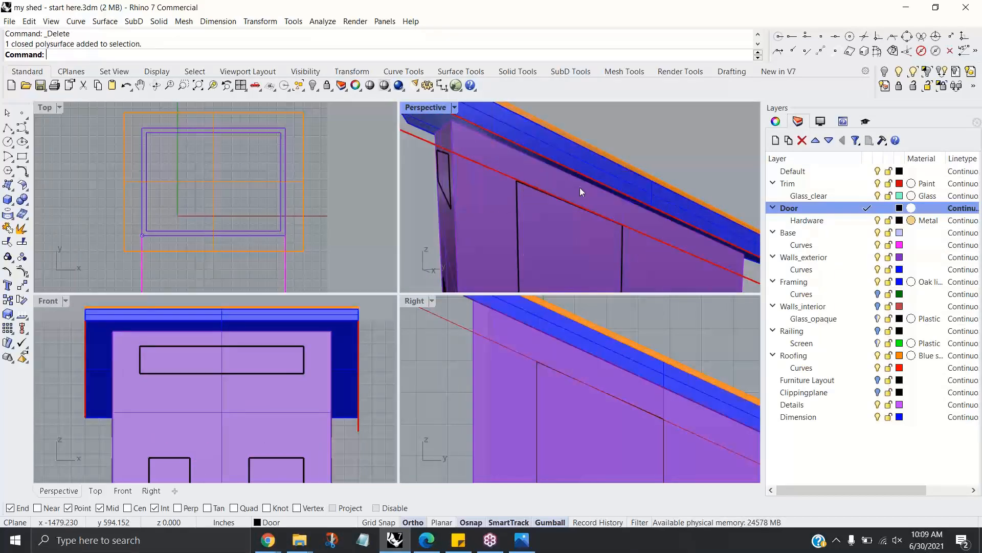
scroll(562, 369, down, 3)
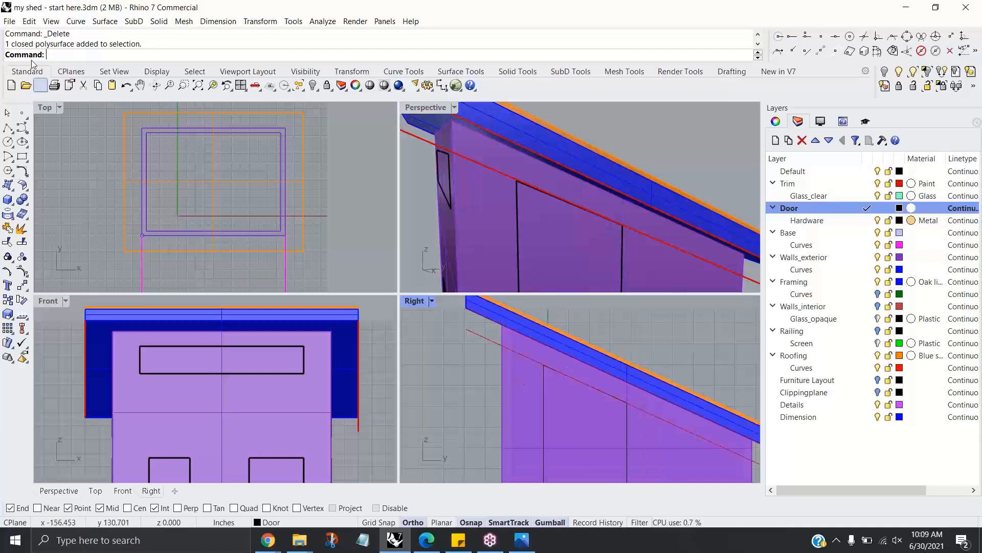
text(Project)
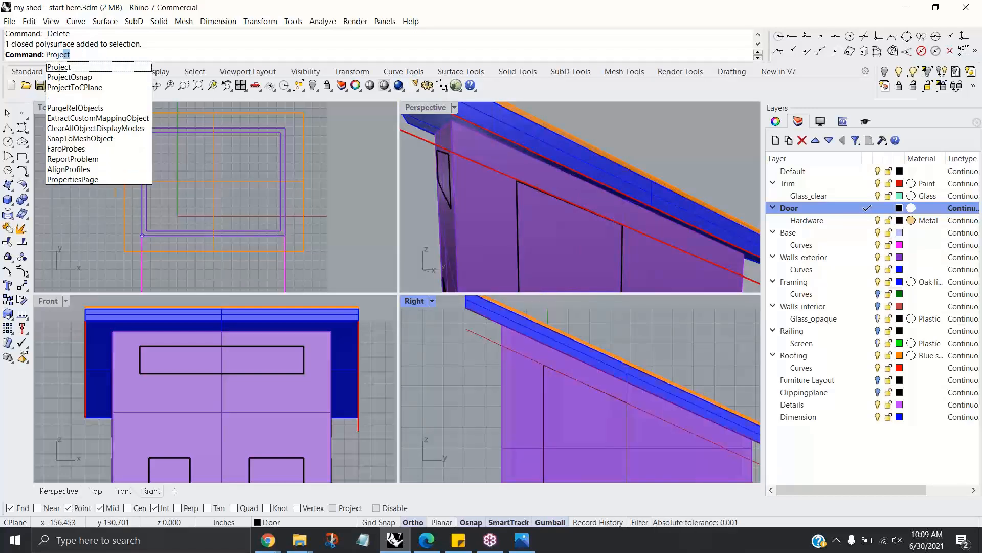
key(Return)
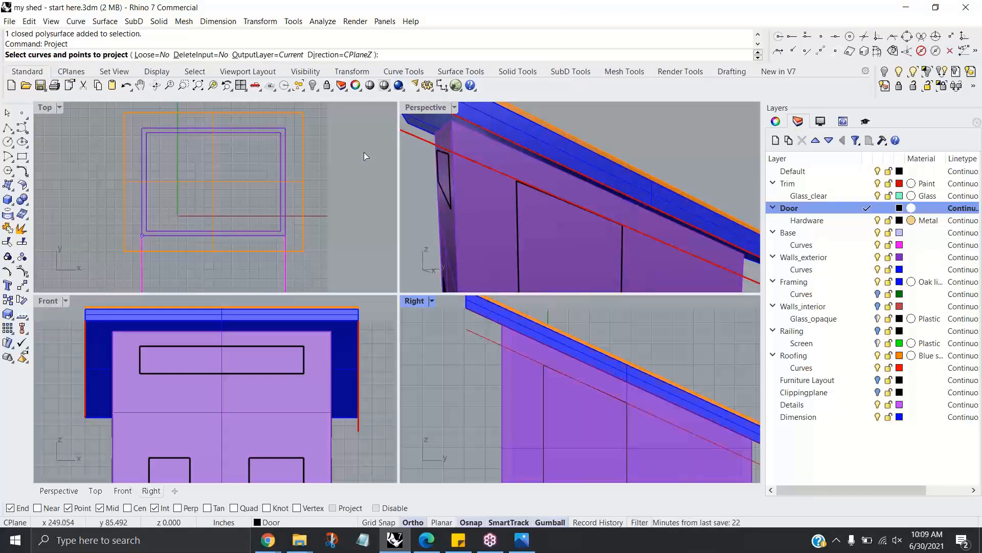
click(490, 341)
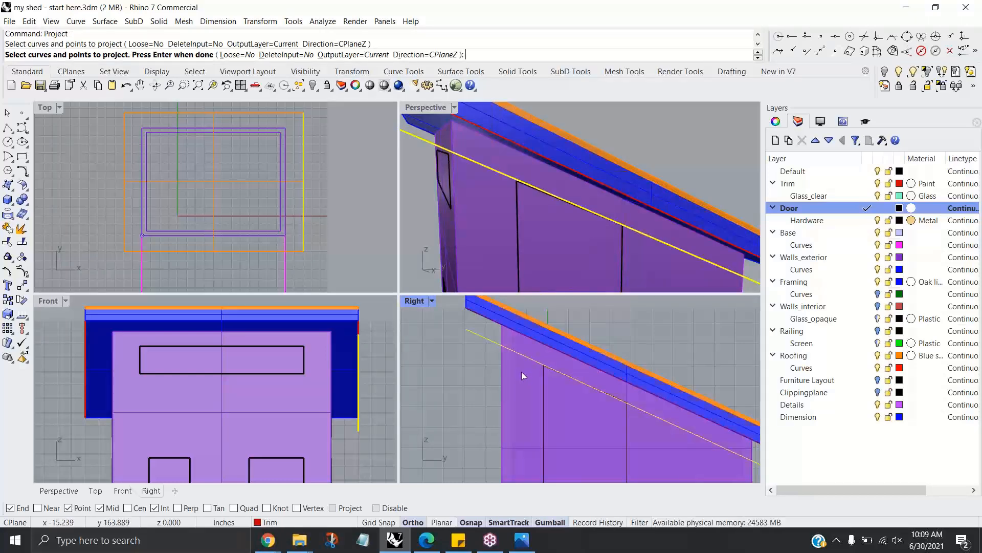
key(Return)
click(527, 386)
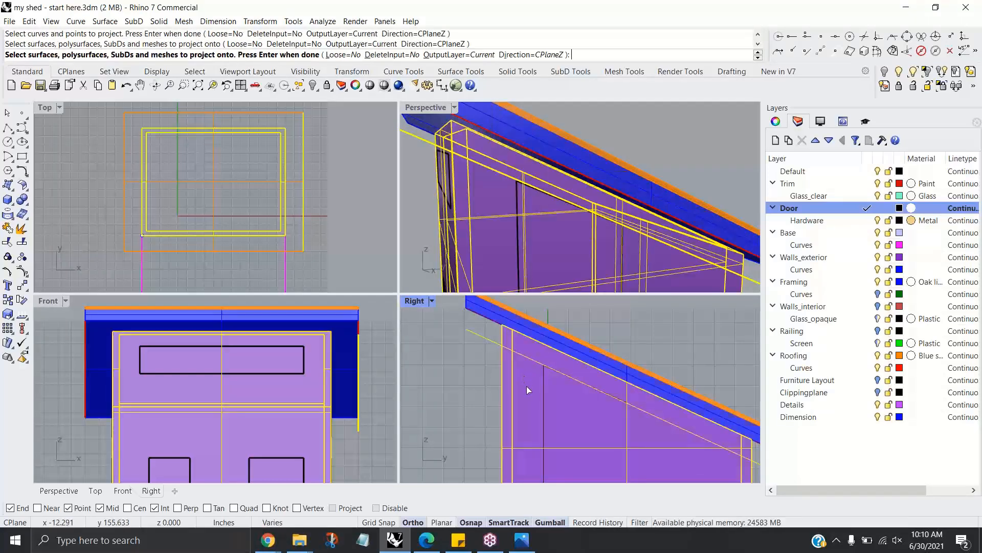
key(Return)
Step: Raise the long front window rectangle slightly until its top edge lies on the outer projected curve on the front wall
right_drag(515, 225, 600, 232)
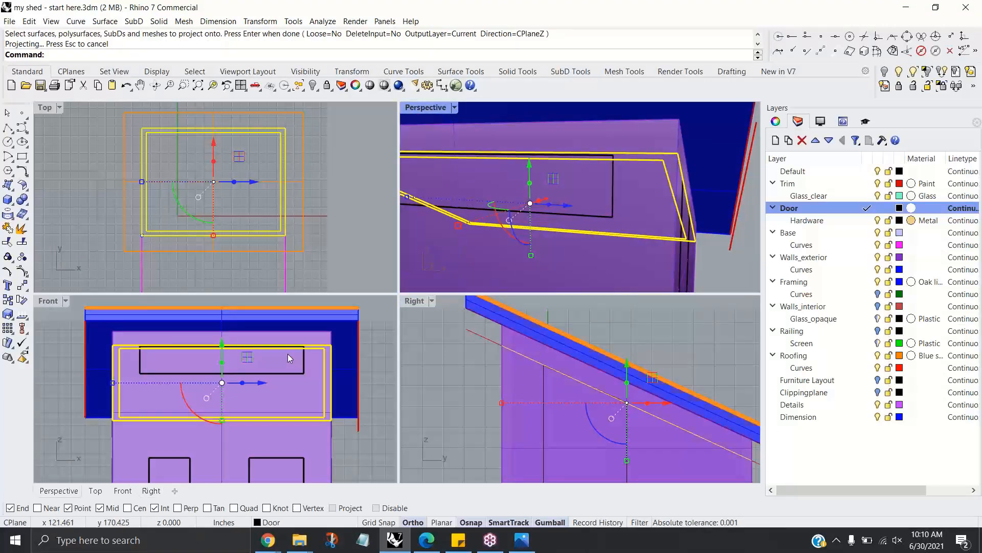
scroll(233, 363, up, 3)
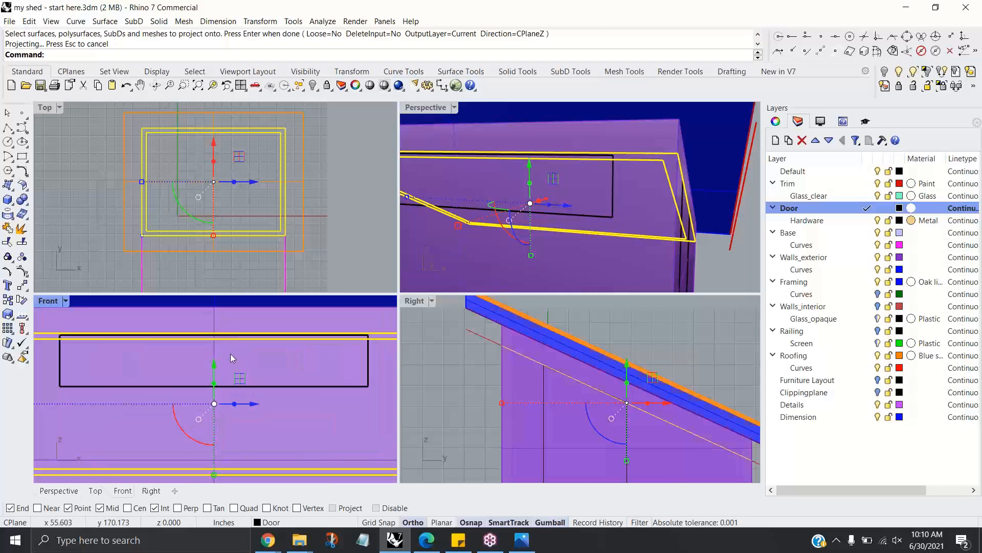
scroll(232, 353, down, 2)
right_drag(283, 380, 274, 380)
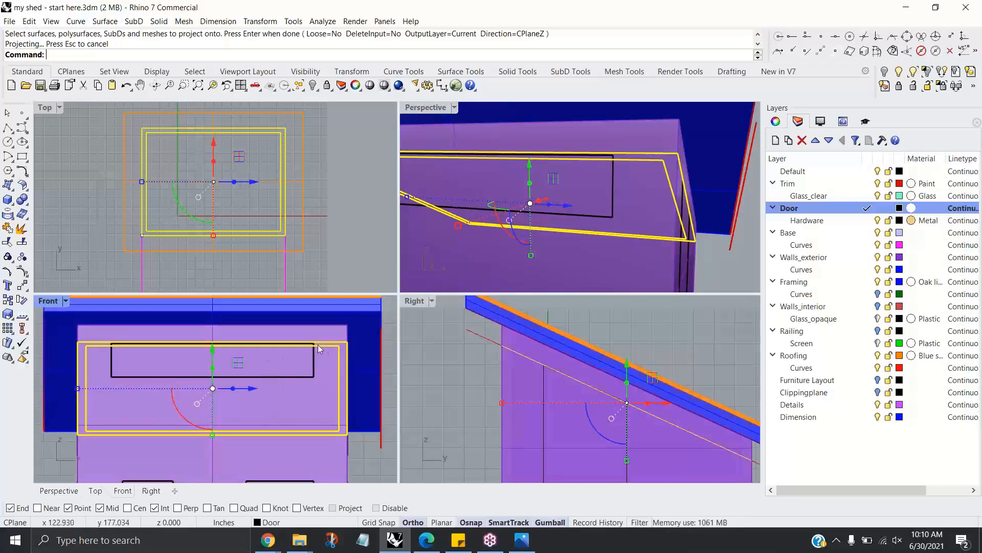
right_drag(571, 265, 510, 260)
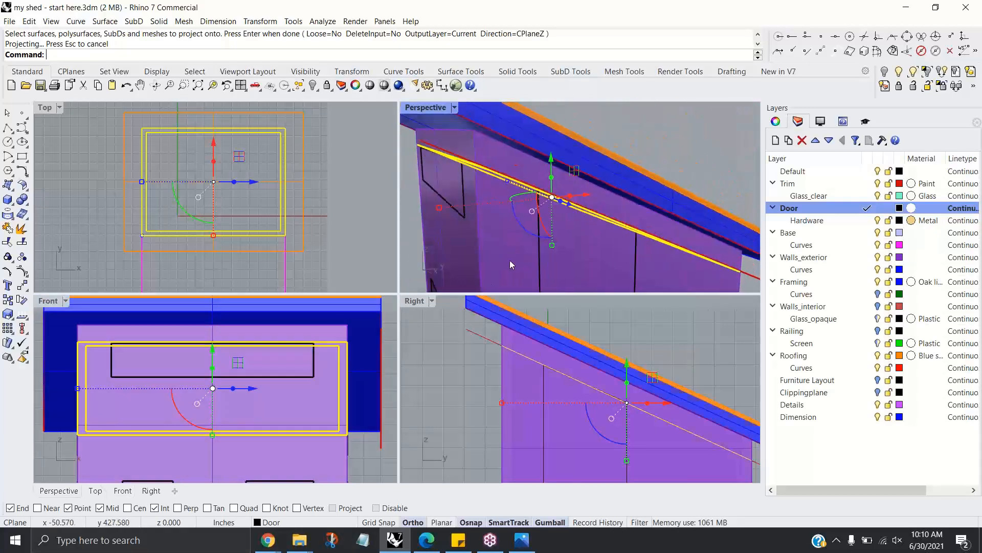
scroll(308, 346, up, 10)
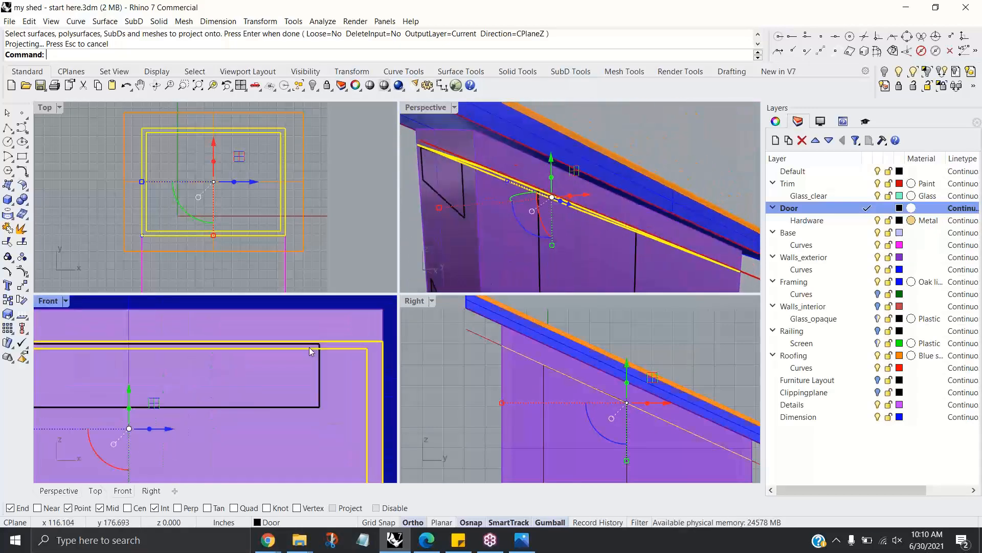
click(321, 392)
click(324, 385)
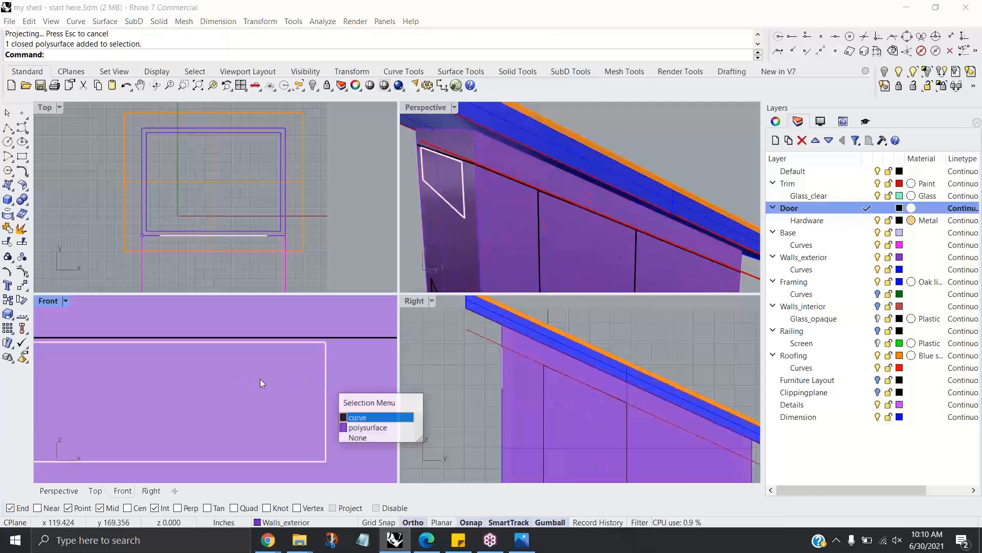
click(348, 419)
scroll(271, 392, down, 6)
right_drag(272, 392, 318, 392)
scroll(158, 363, up, 4)
drag(152, 381, 152, 377)
click(622, 131)
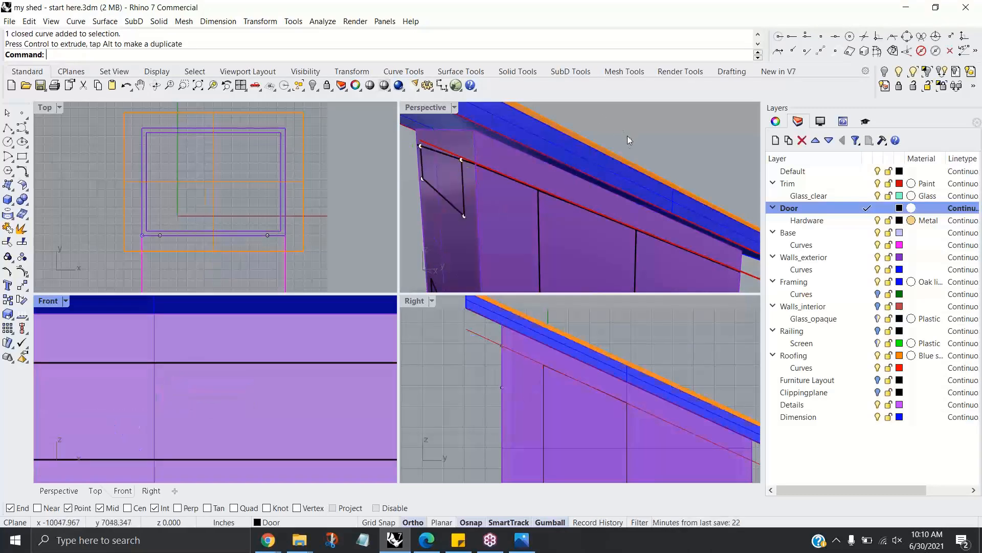
Step: Delete the outer projected curve running around the exterior walls
scroll(587, 179, down, 5)
right_drag(596, 216, 560, 180)
click(558, 170)
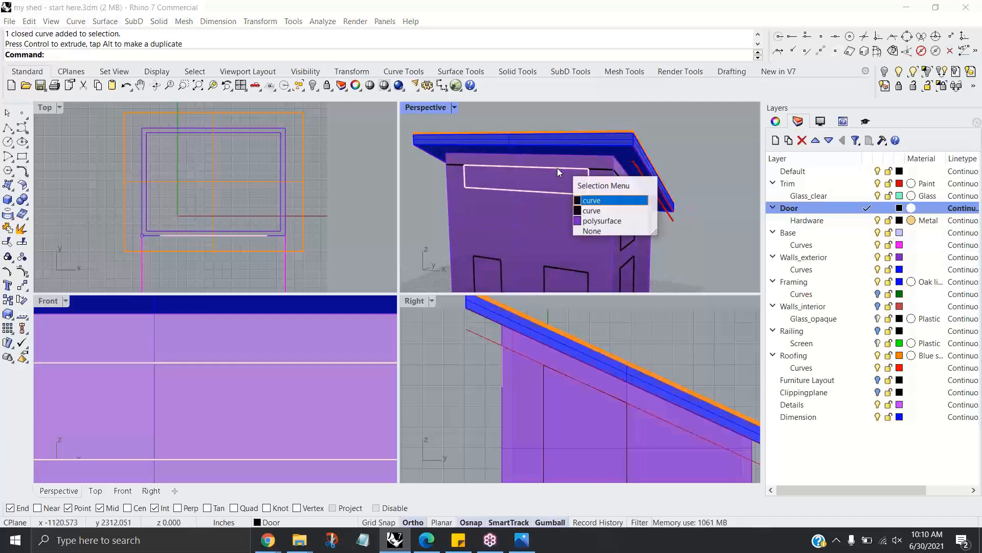
click(602, 203)
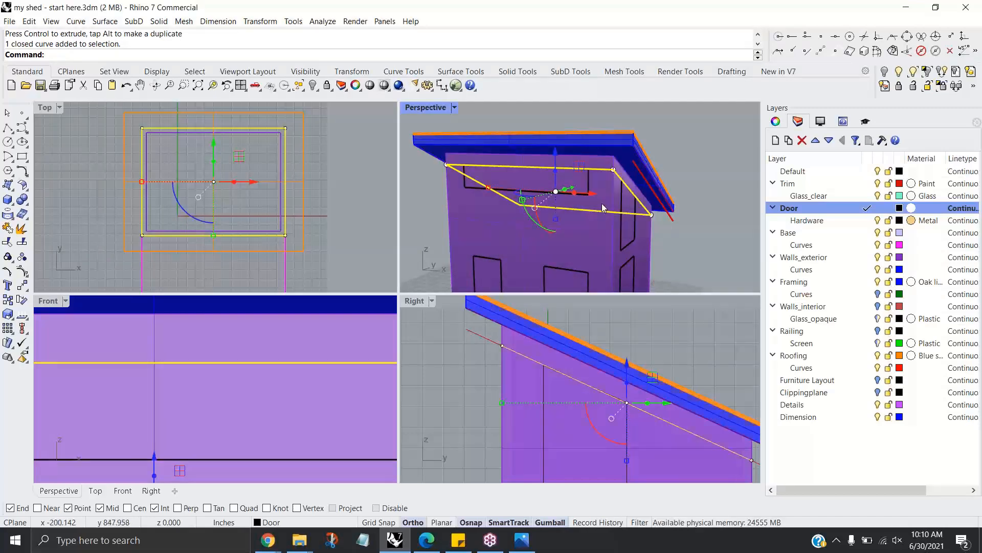
key(Delete)
scroll(348, 381, down, 5)
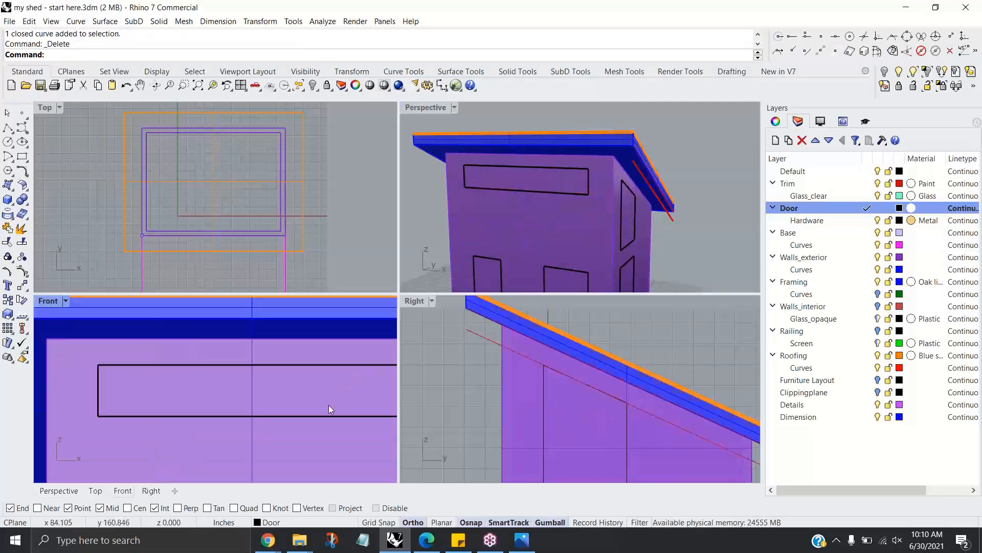
Step: Hide the sloped red trim line beside the roof overhang
right_drag(326, 409, 289, 402)
right_drag(646, 223, 684, 222)
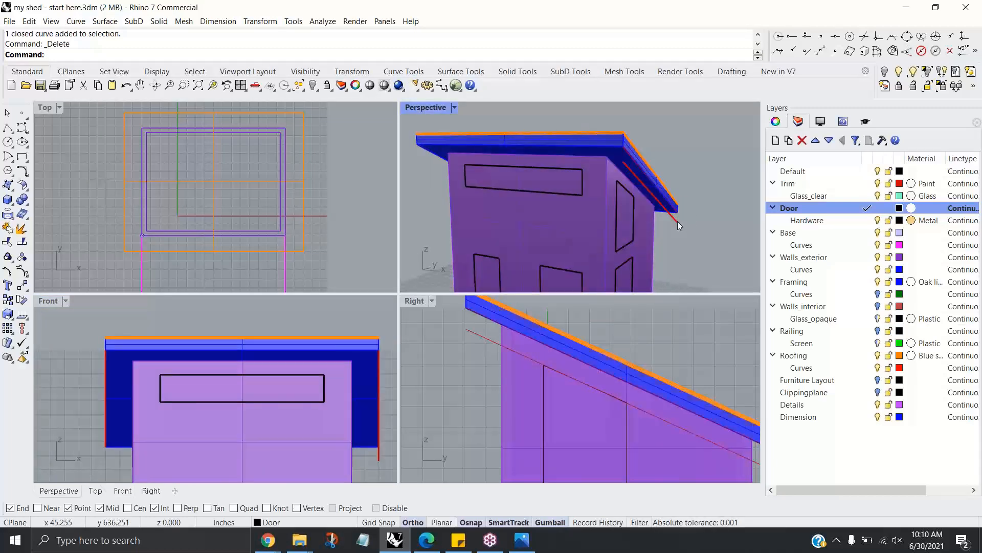
scroll(270, 397, up, 3)
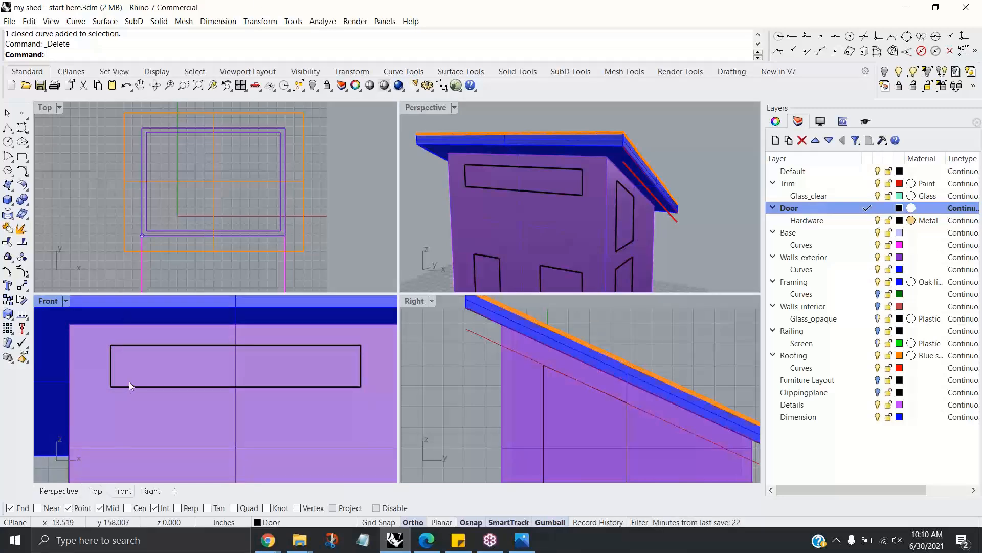
scroll(519, 226, down, 4)
mouse_move(532, 235)
shift+right_down()
mouse_move(558, 203)
mouse_move(561, 231)
mouse_move(585, 238)
mouse_move(533, 220)
shift+right_up()
scroll(521, 204, up, 2)
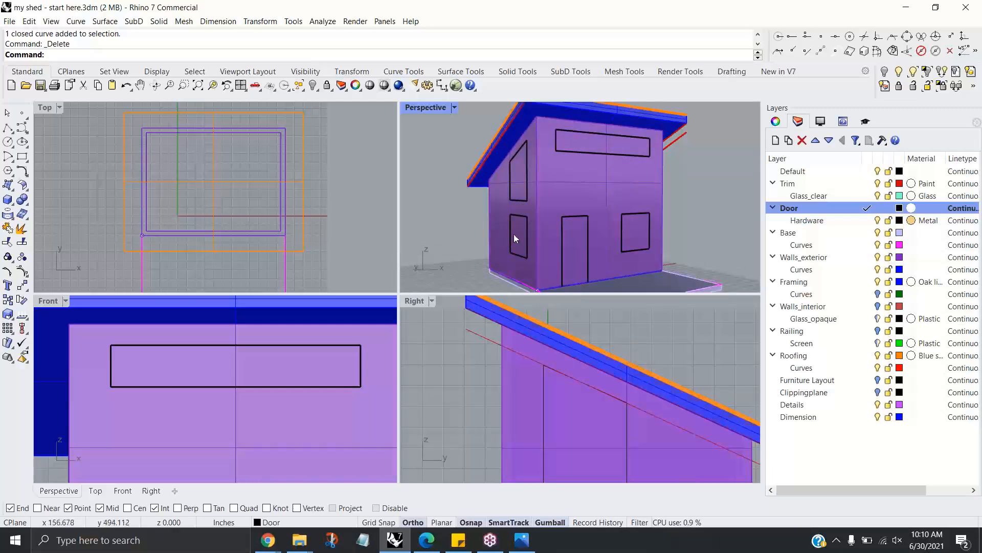
right_drag(537, 234, 551, 225)
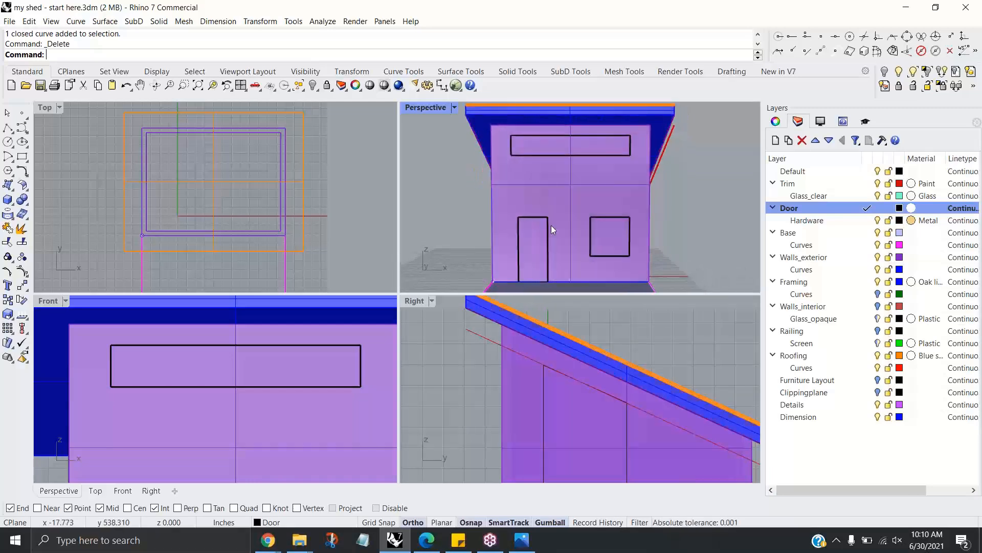
click(663, 154)
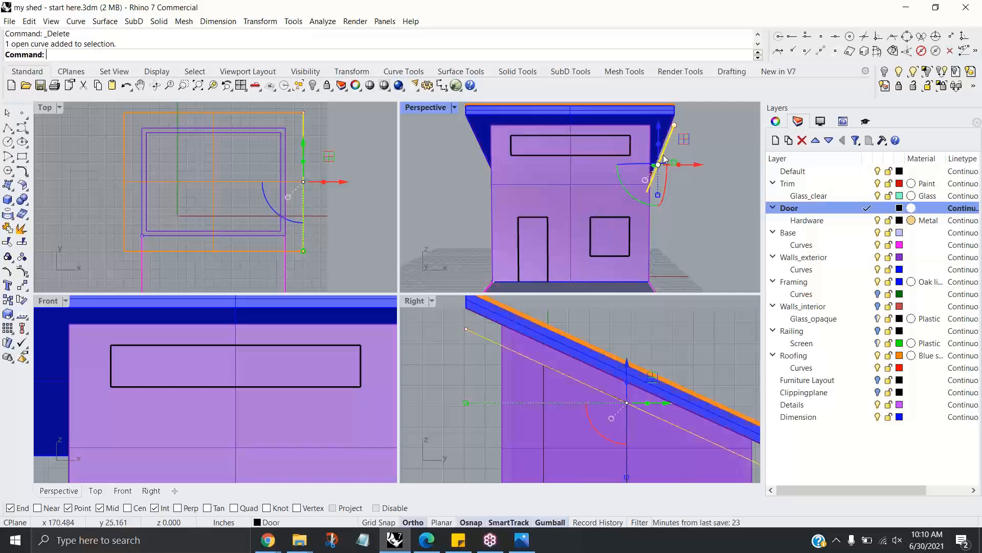
key(F10)
key(End)
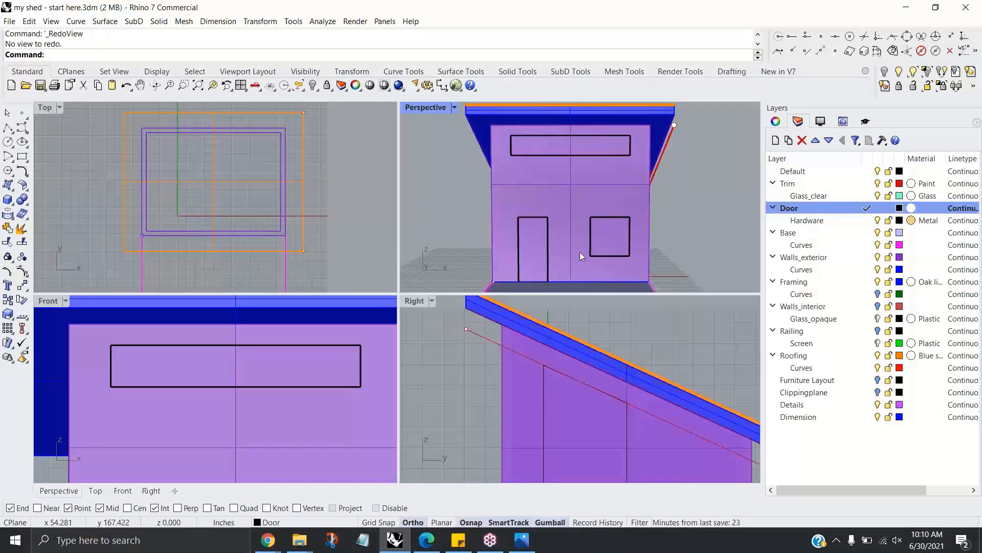
click(662, 159)
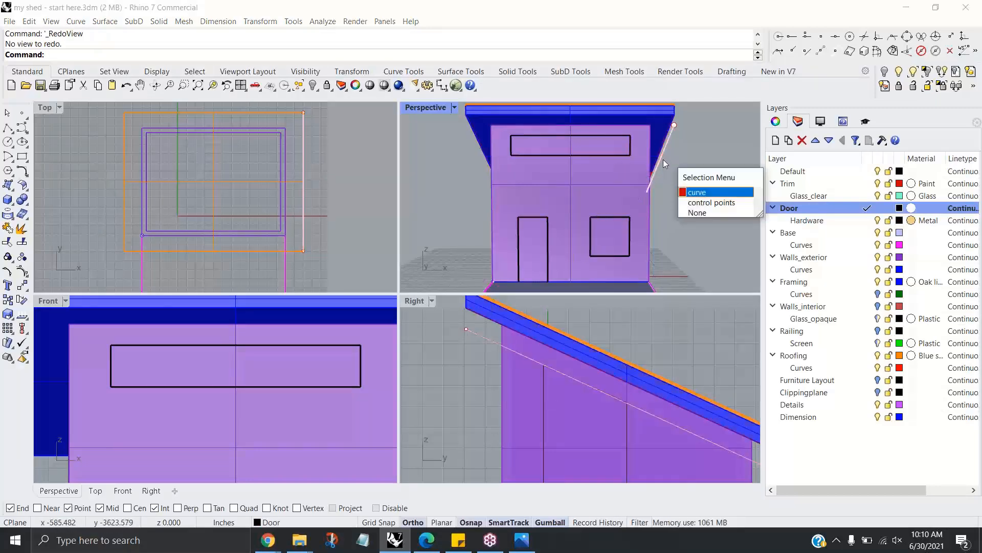
click(696, 193)
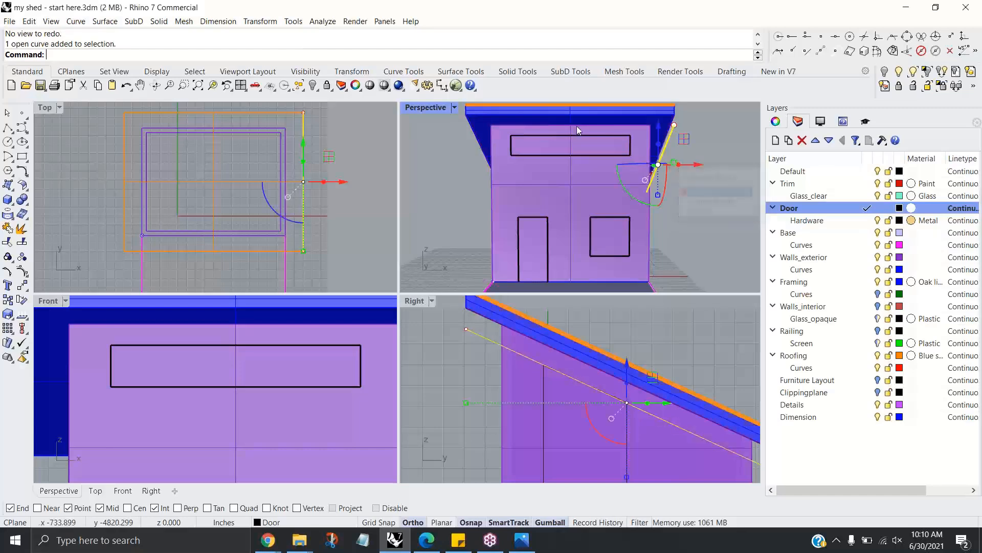
click(315, 86)
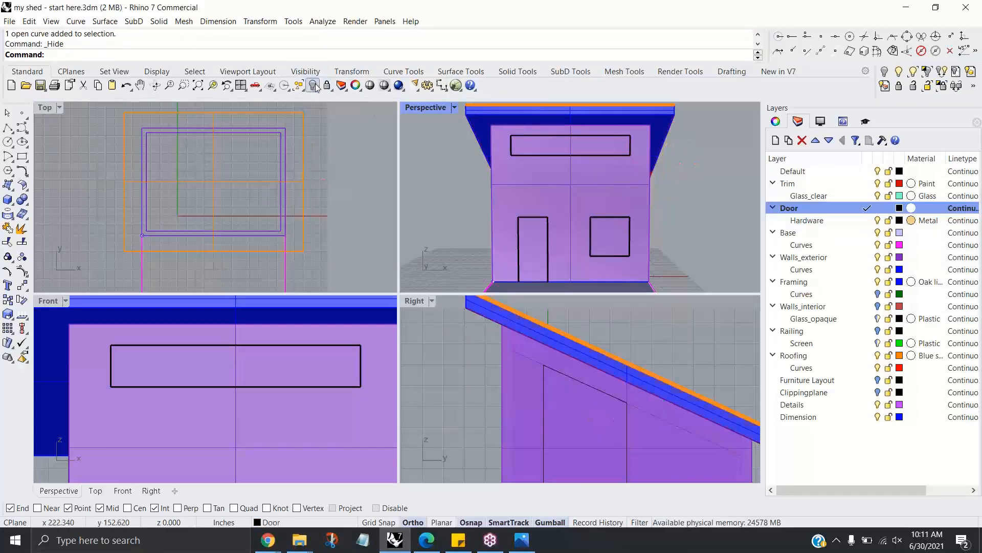
Step: Wire Cut the door, square window and long window outlines through only the front exterior wall, using Direction=NormalToCurve and KeepAll=No
right_drag(696, 207, 591, 231)
scroll(591, 241, up, 2)
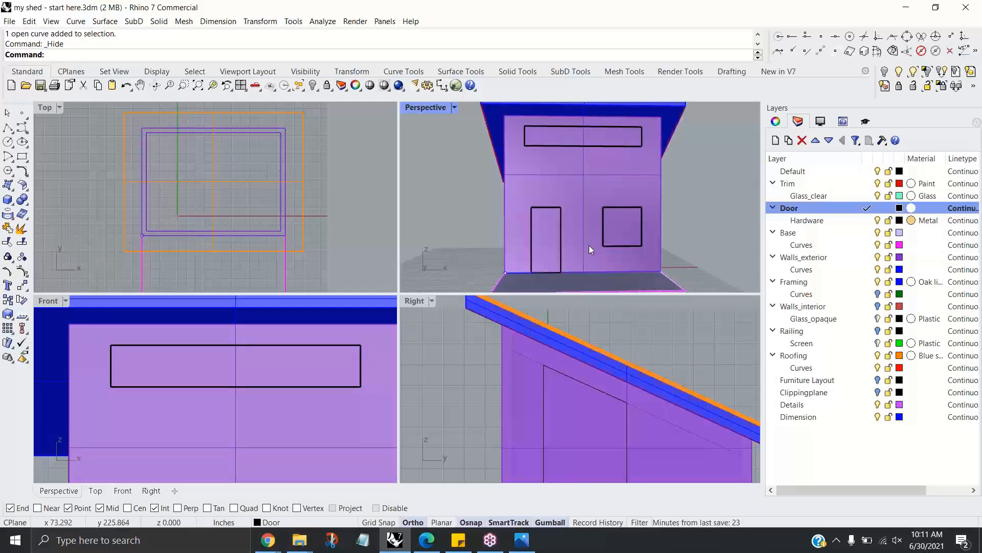
click(561, 250)
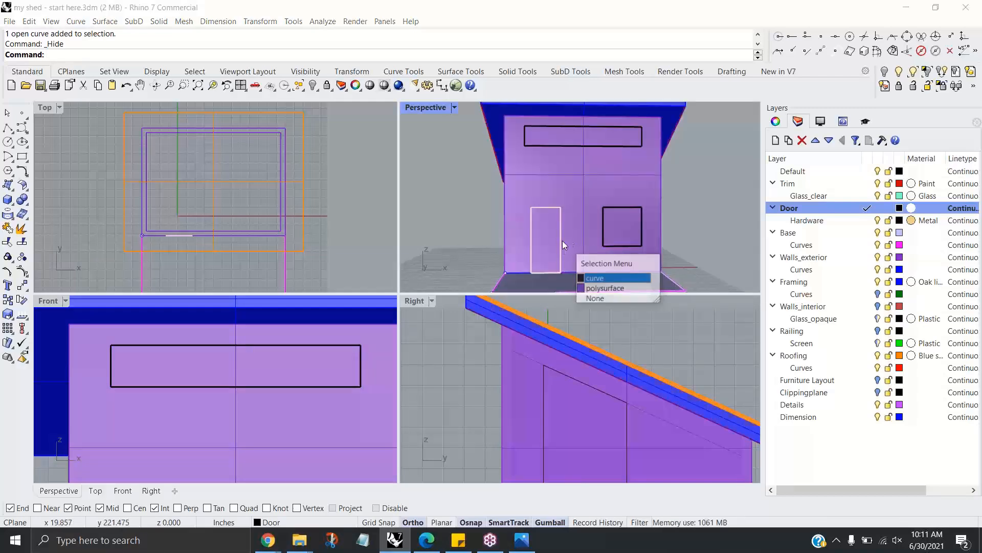
click(606, 279)
shift+click(616, 246)
shift+click(607, 148)
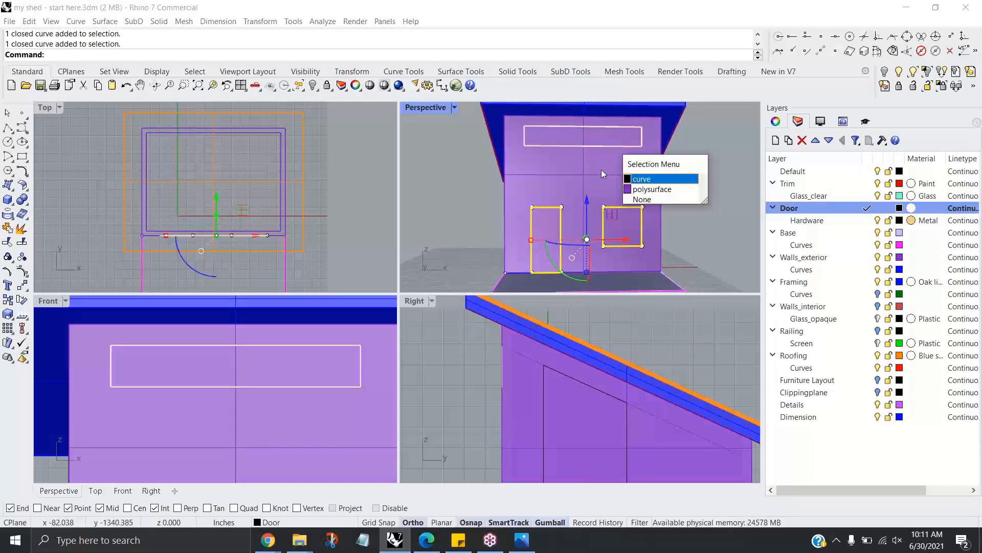
click(661, 176)
right_drag(658, 235, 661, 252)
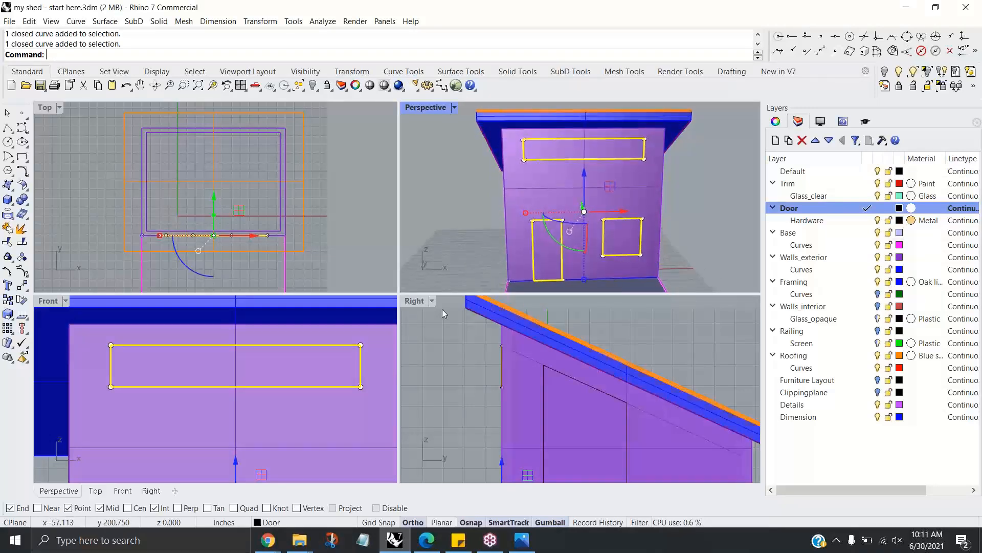
scroll(313, 396, down, 4)
right_drag(313, 395, 272, 365)
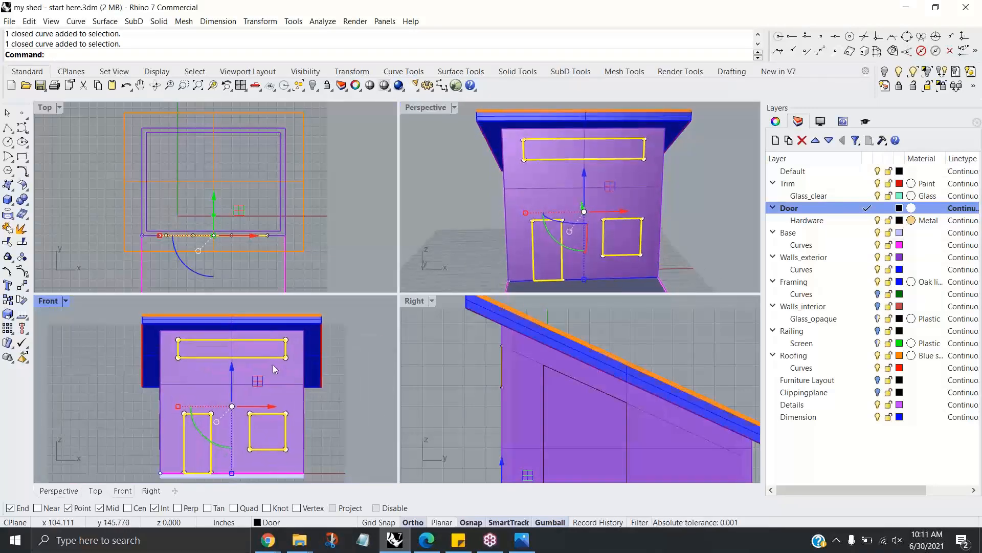
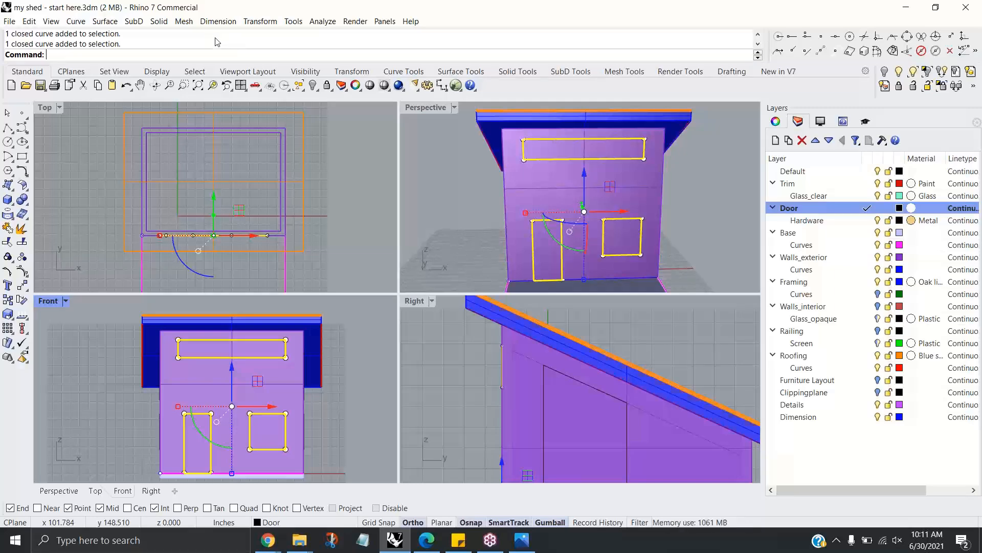
click(160, 22)
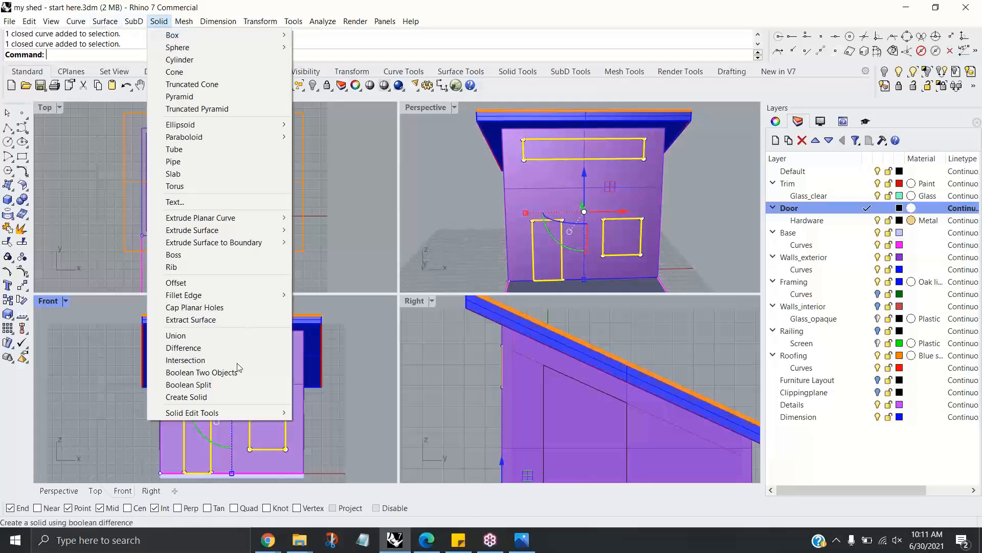
mouse_move(276, 413)
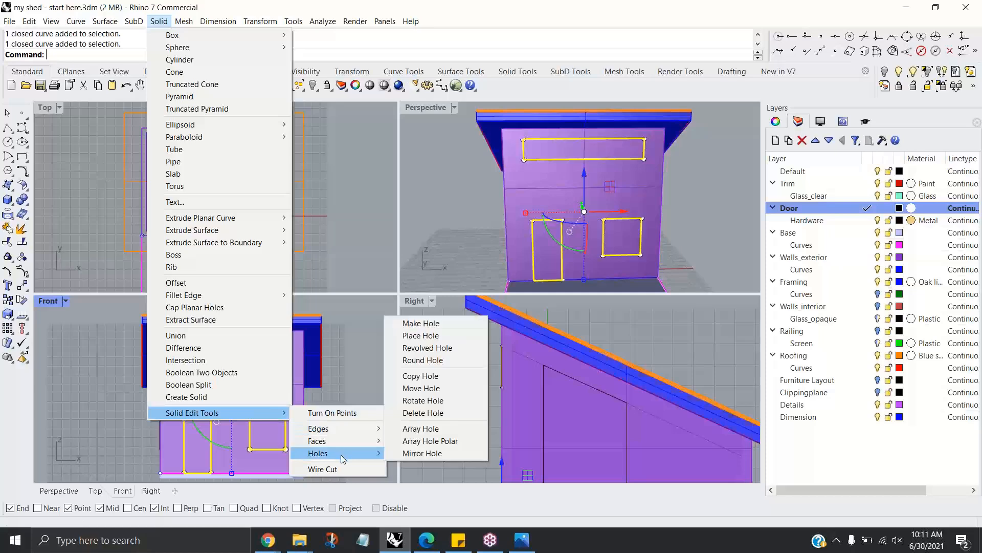
click(323, 468)
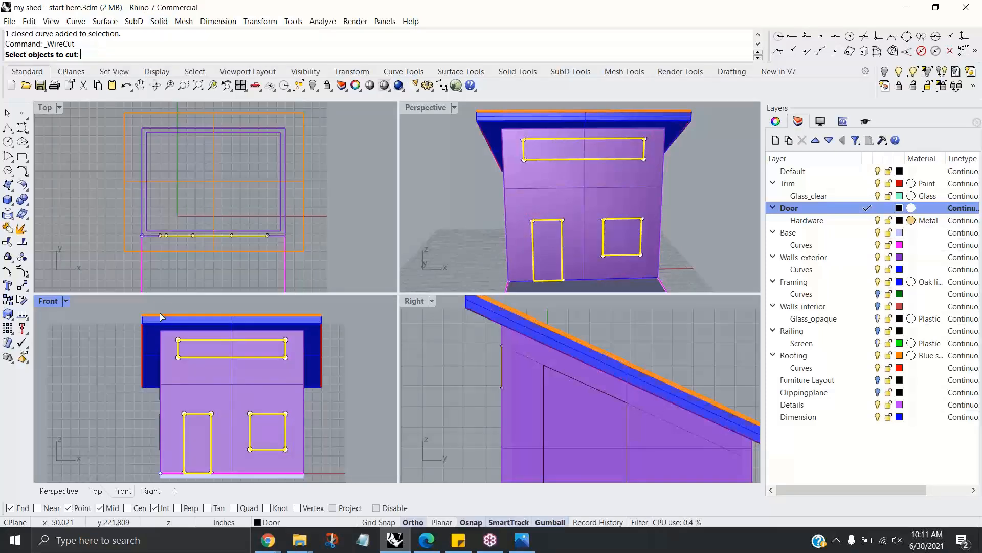
click(232, 386)
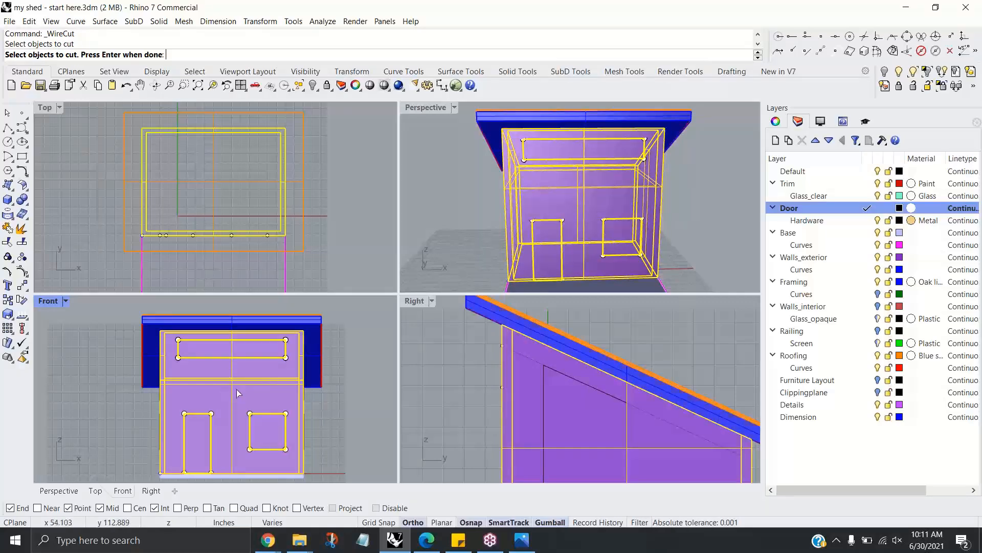
key(Return)
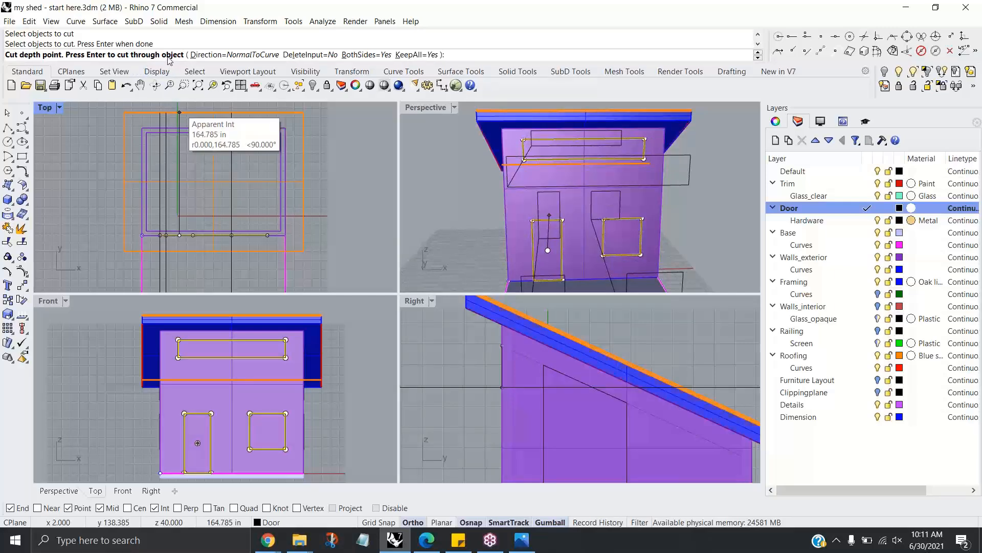
click(220, 55)
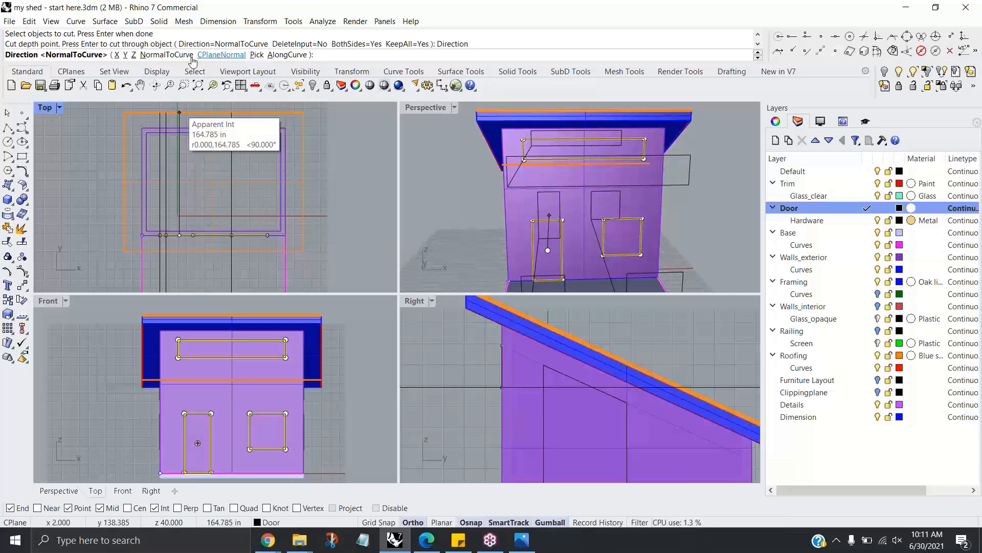
click(160, 55)
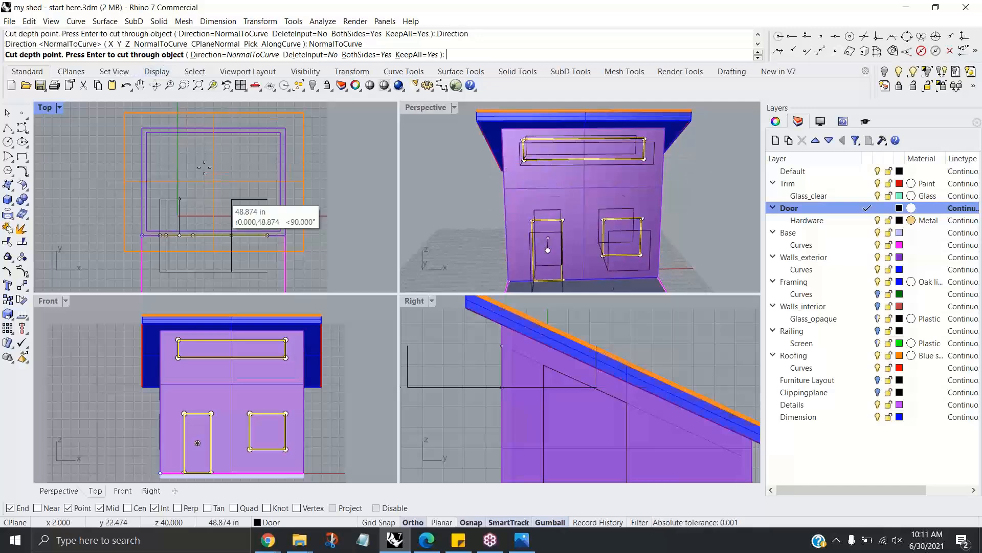
click(211, 56)
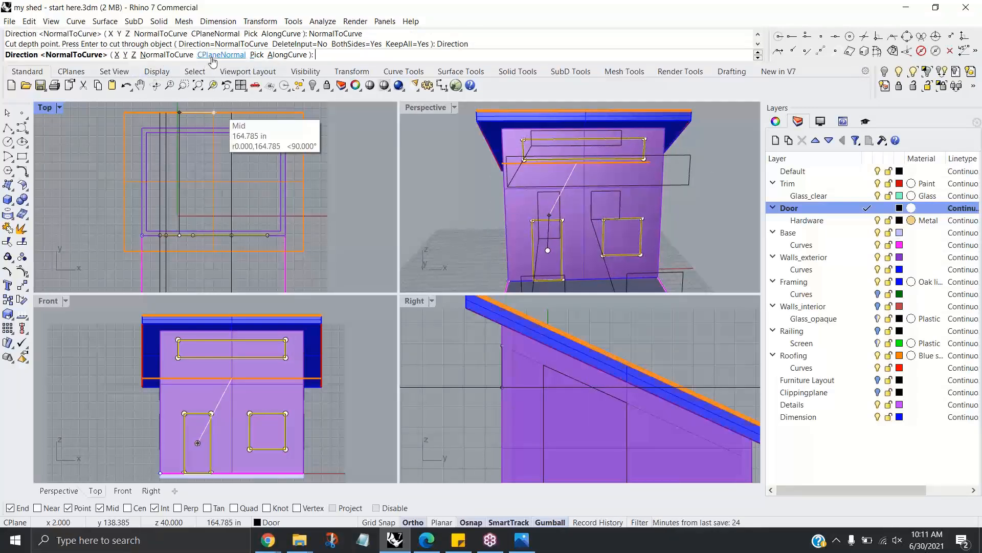
click(167, 56)
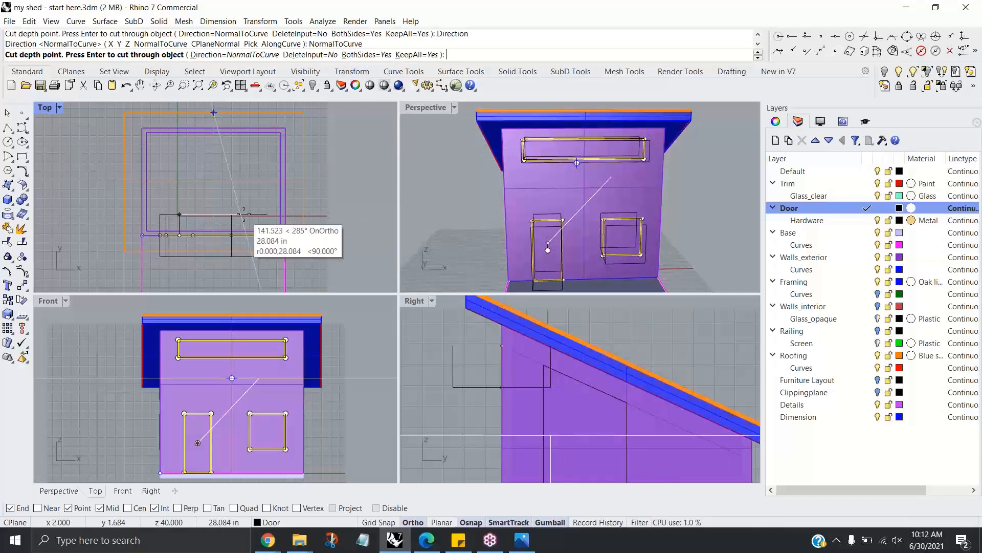
click(416, 55)
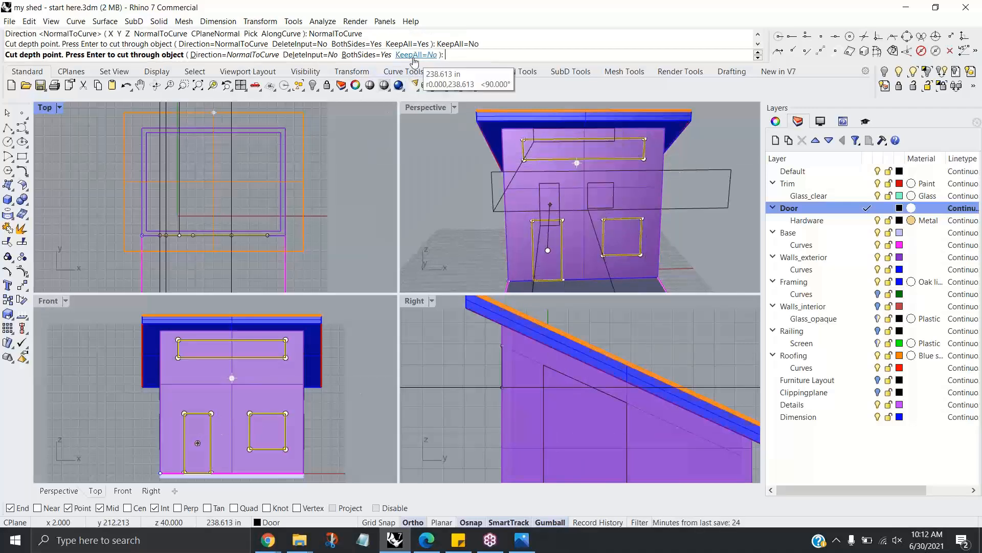
click(258, 215)
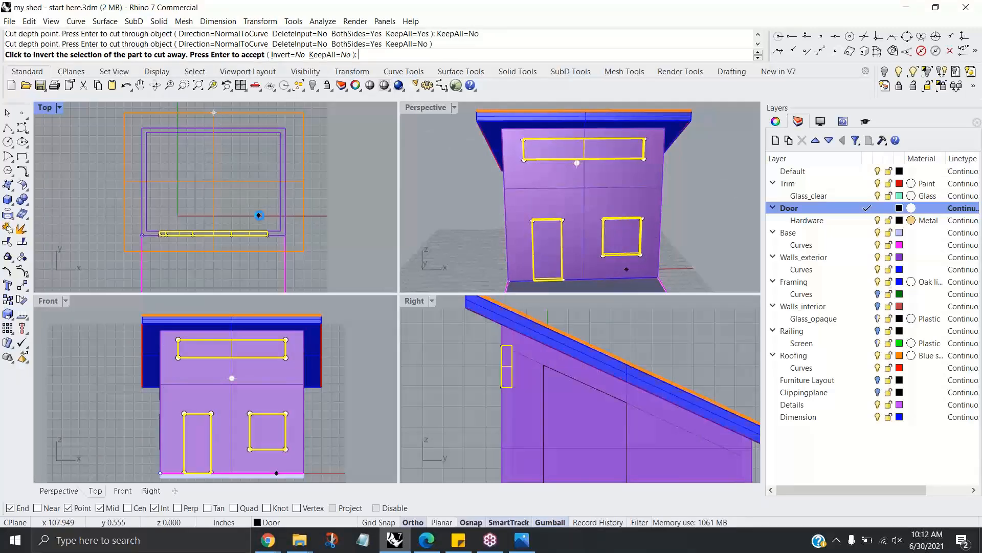
key(Return)
right_drag(681, 243, 575, 248)
key(Escape)
Step: Wire Cut the sloped upper and rectangular lower side window outlines through both side walls of the exterior walls, removing the cut pieces
scroll(611, 225, up, 5)
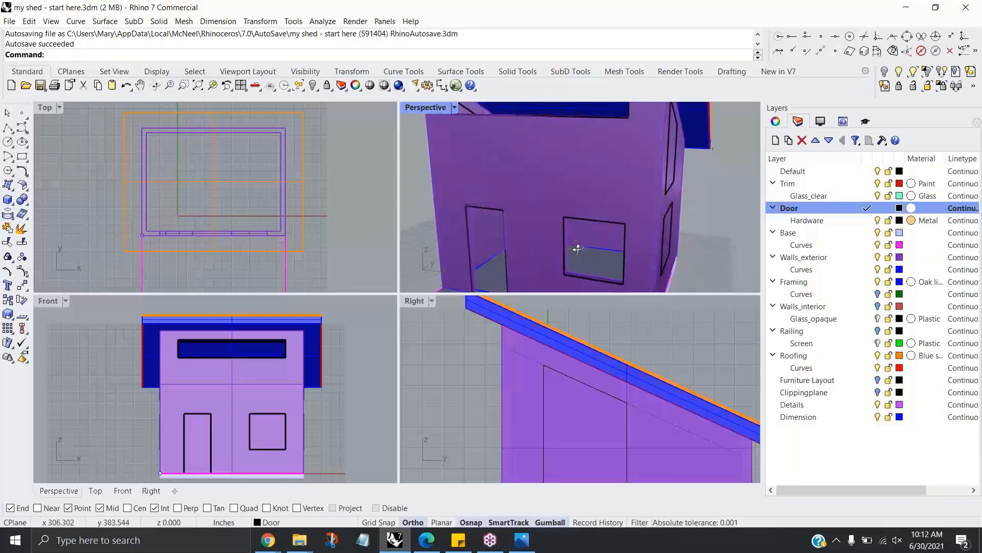
scroll(576, 248, down, 5)
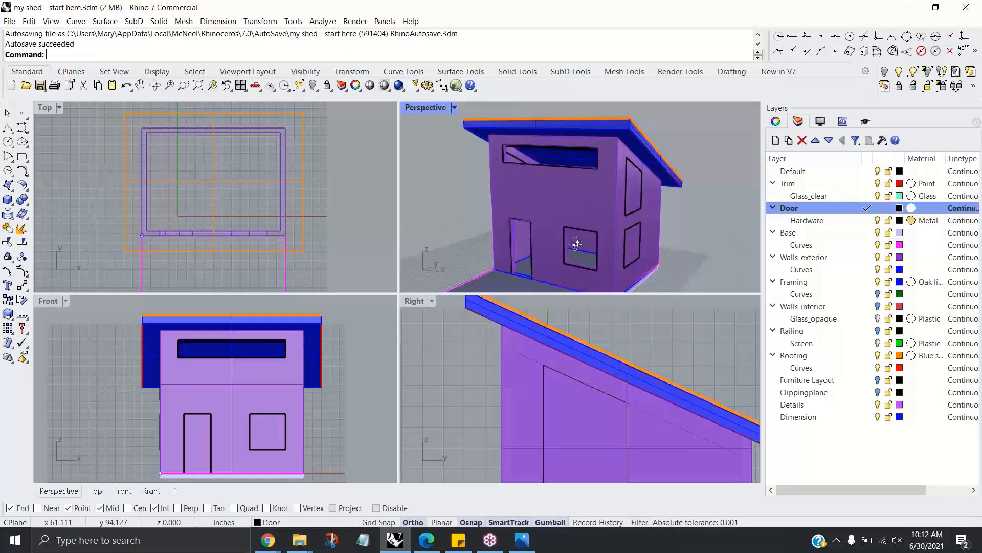
scroll(576, 241, up, 5)
right_drag(645, 245, 578, 248)
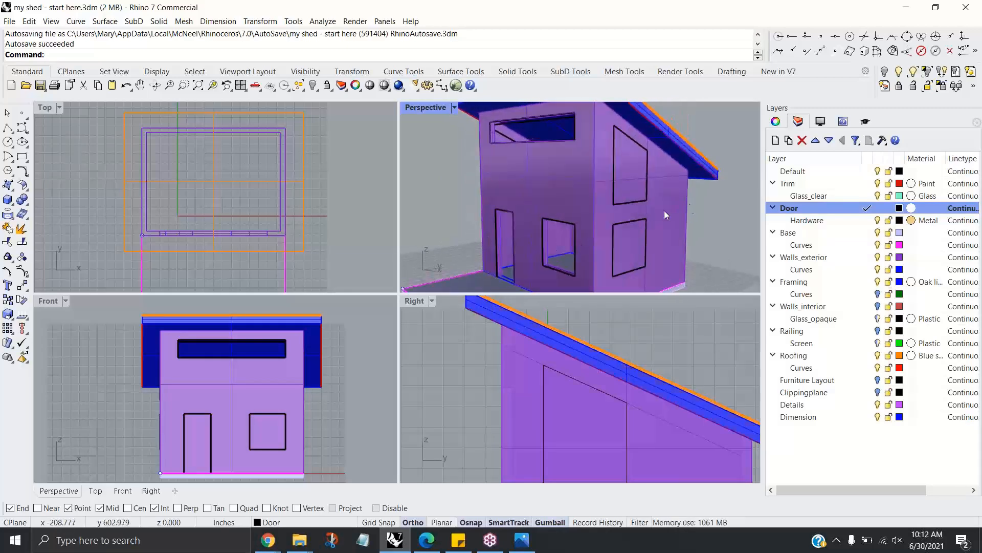
click(638, 219)
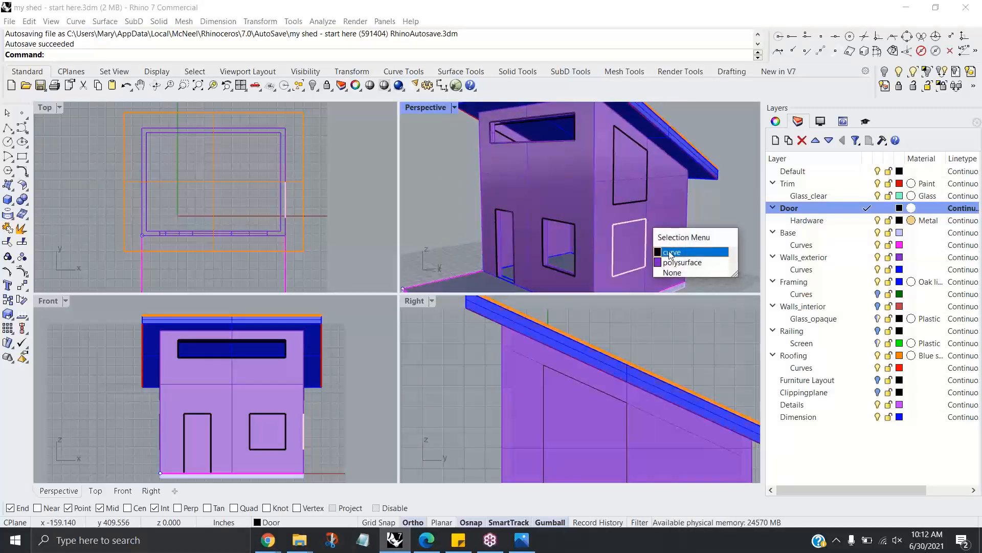
click(670, 252)
shift+click(642, 203)
click(672, 236)
right_drag(672, 236, 666, 220)
right_click(349, 60)
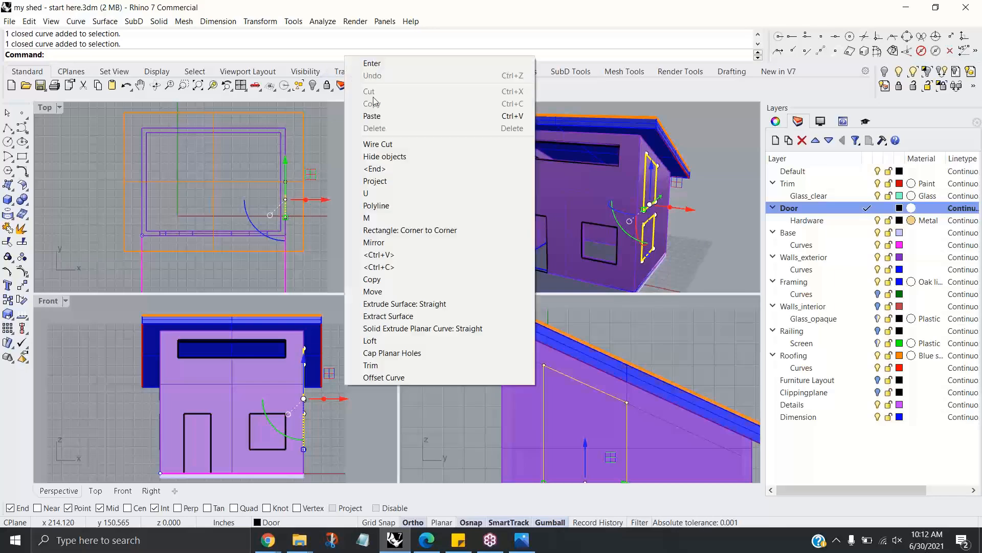
click(386, 145)
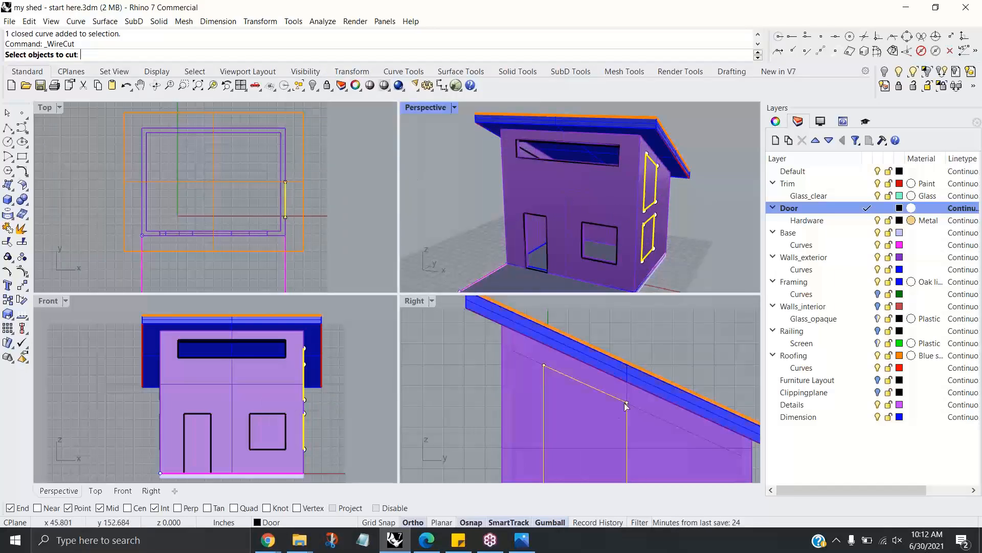
click(593, 422)
key(Return)
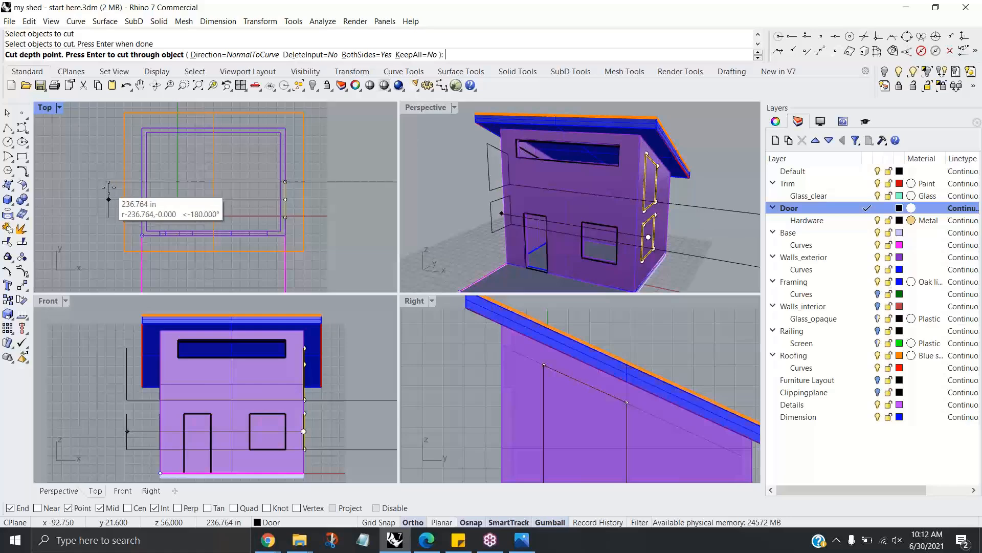
click(108, 188)
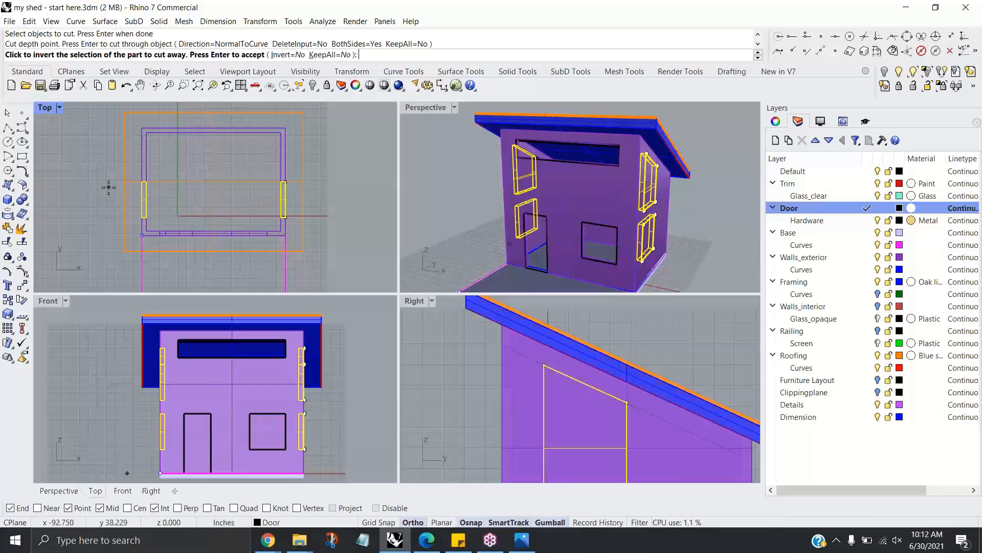
key(Return)
right_drag(520, 230, 697, 221)
click(699, 222)
Step: Mirror a copy of the long front window outline to the back of the building across its front-to-back midline
right_drag(632, 225, 619, 205)
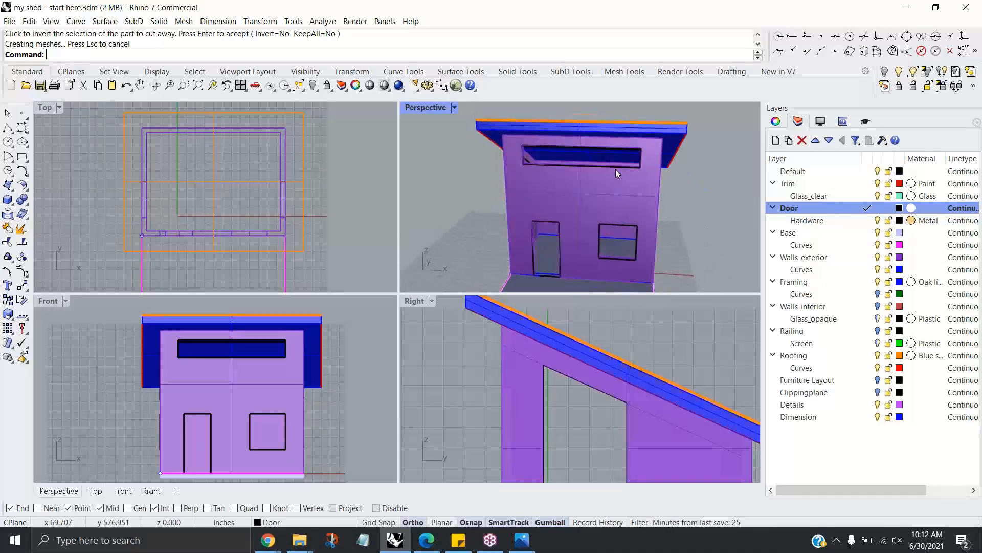
click(616, 169)
click(640, 201)
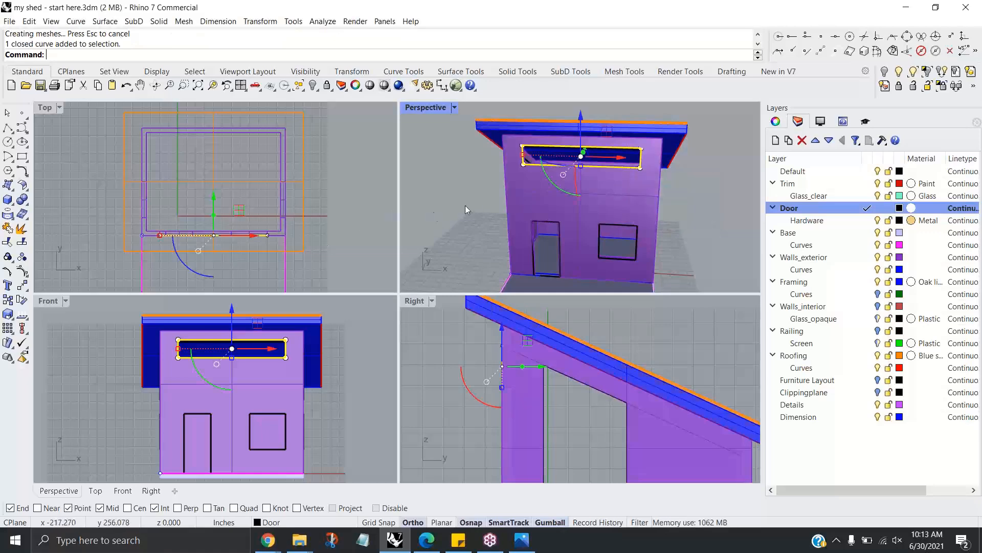
right_drag(667, 185, 366, 211)
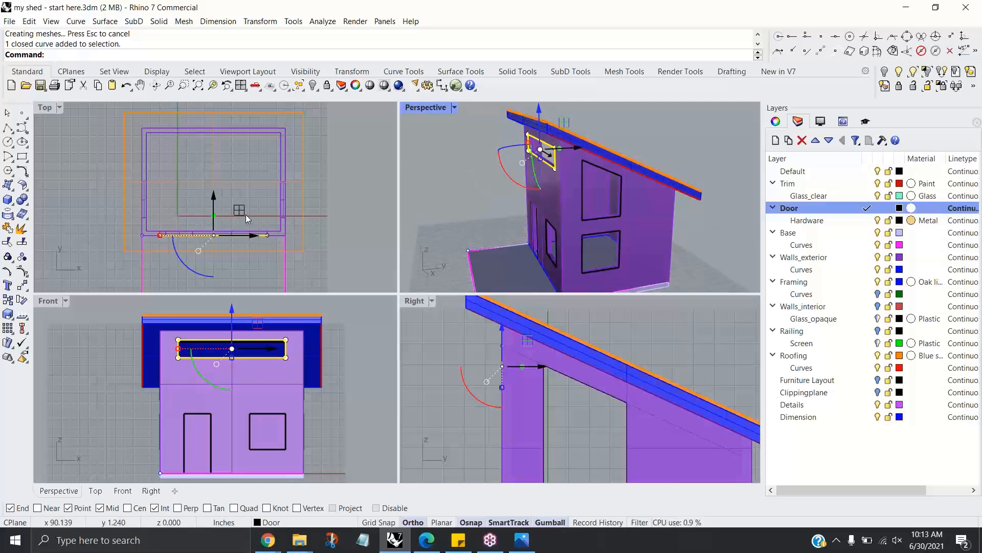
right_drag(297, 205, 286, 210)
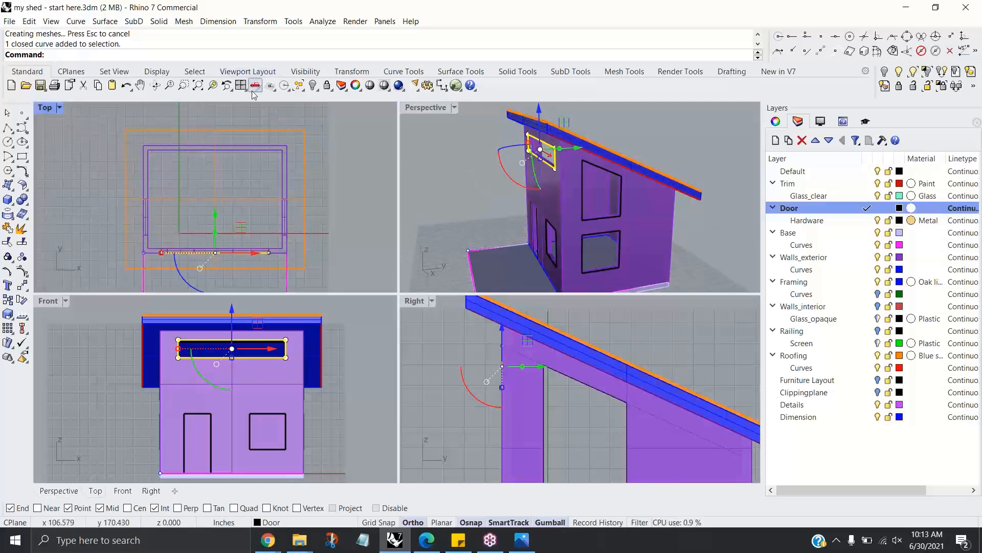
click(256, 23)
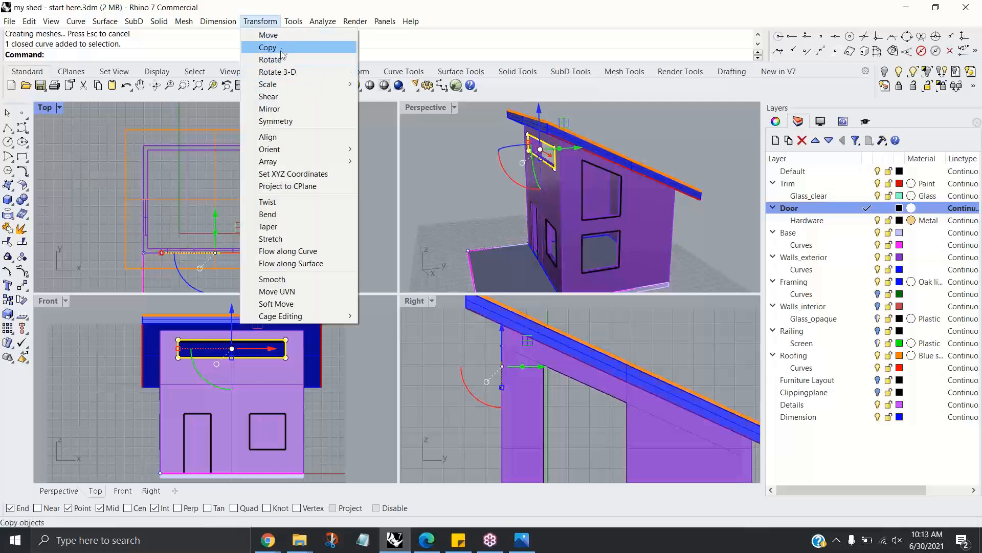
click(275, 109)
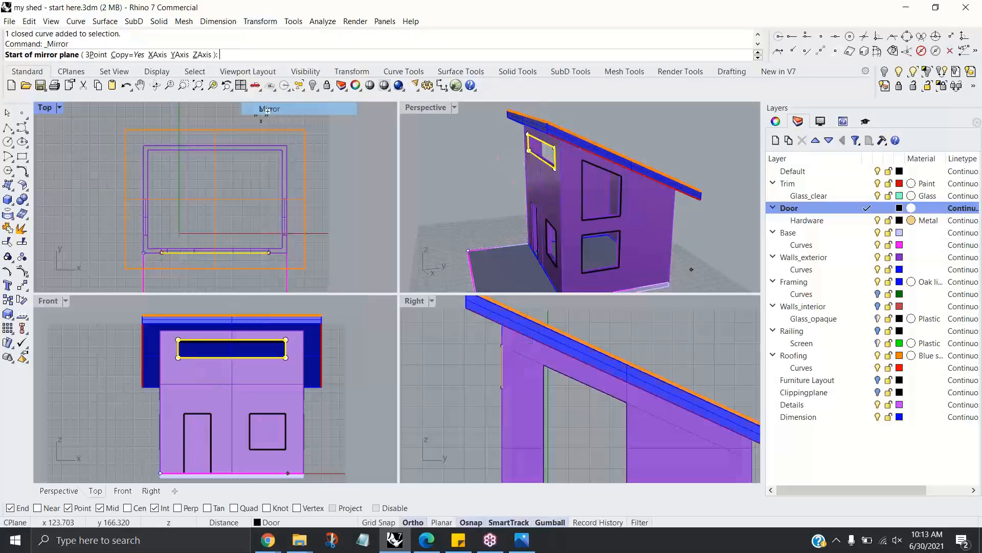
click(162, 199)
click(333, 200)
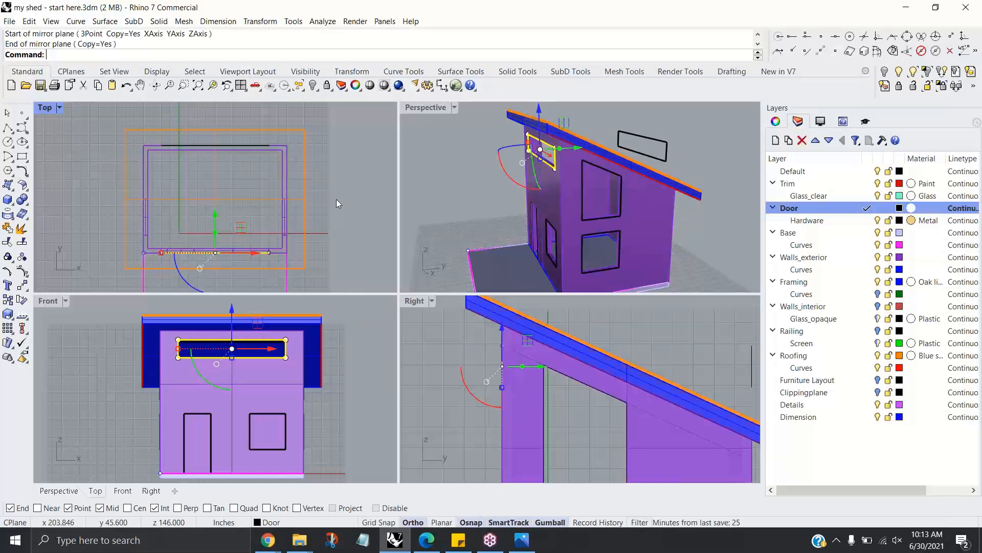
Step: Move the mirrored long window outline straight down onto the back wall, just below the roof framing
right_drag(604, 154, 644, 174)
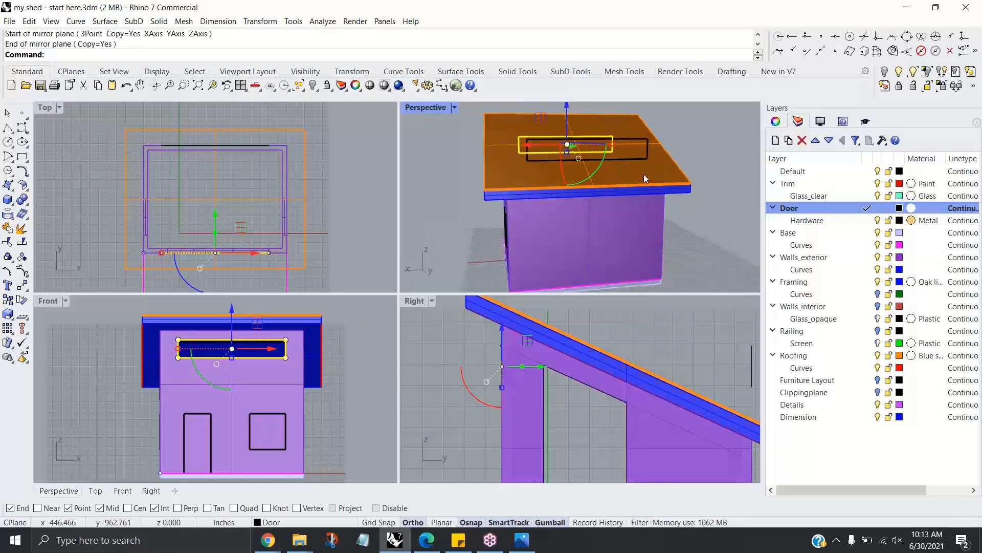
click(627, 162)
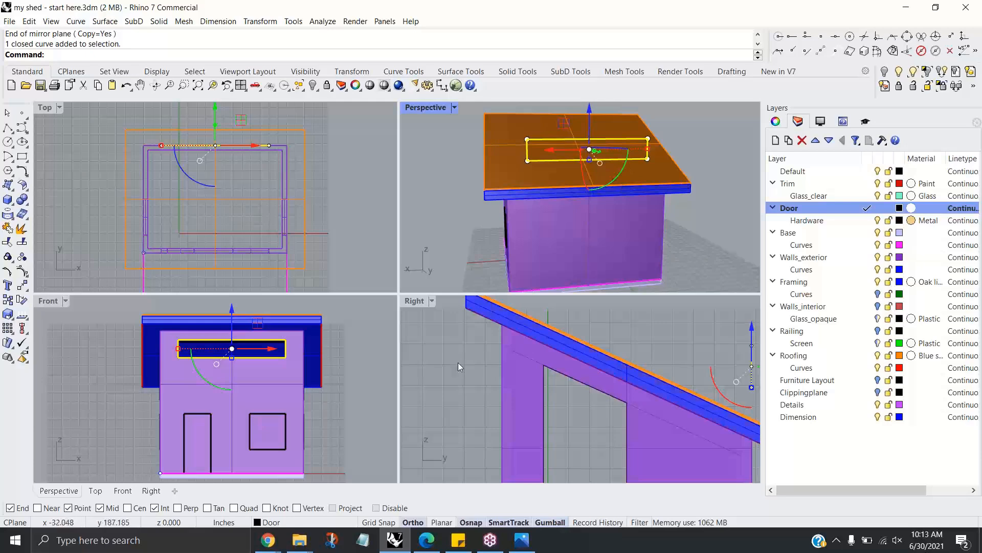
scroll(460, 366, down, 5)
right_drag(580, 170, 595, 243)
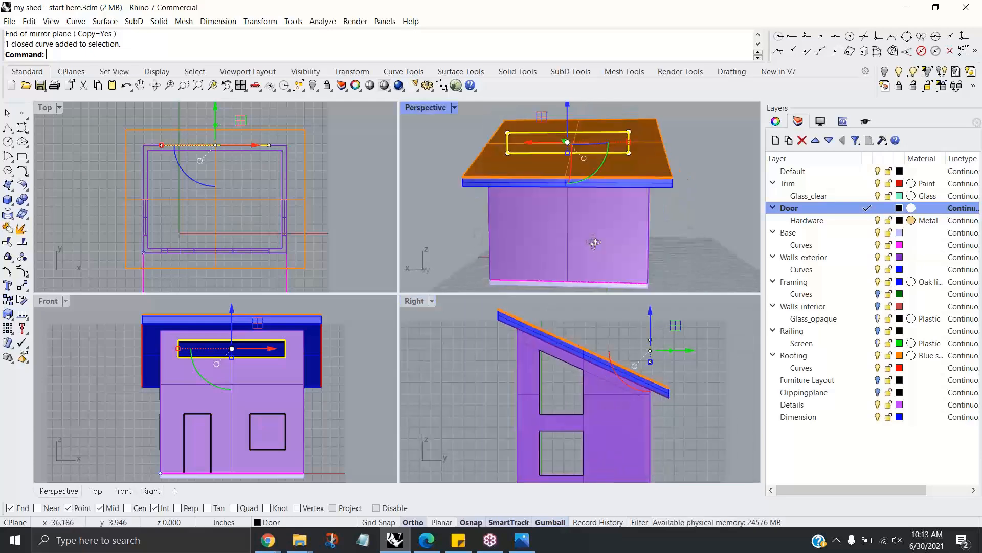
drag(568, 110, 573, 172)
scroll(589, 174, up, 5)
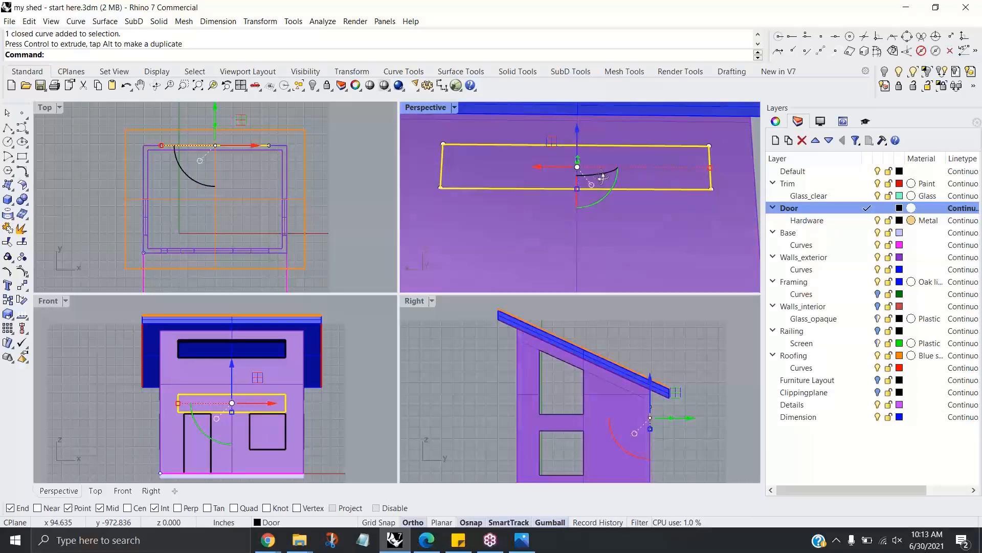
right_drag(603, 177, 622, 214)
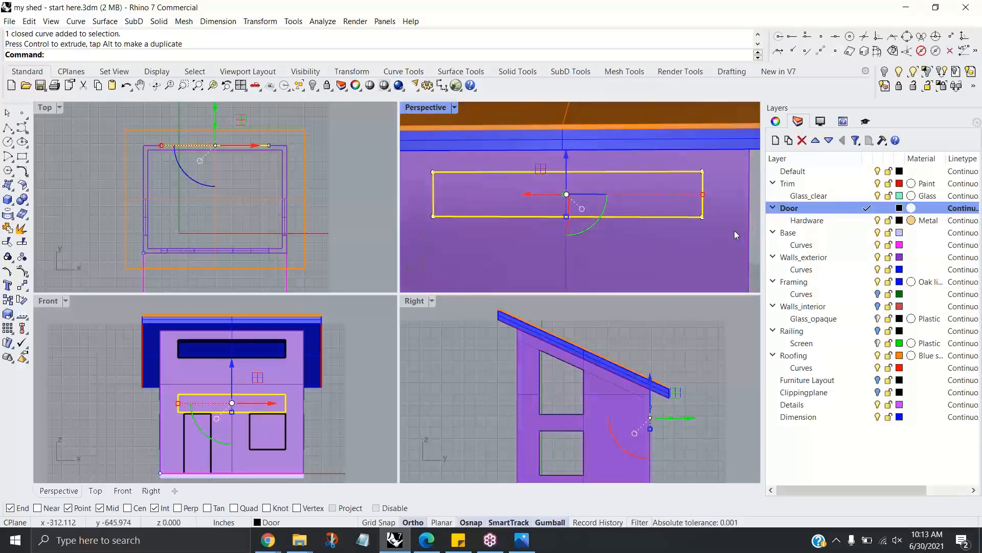
Step: Measure the vertical distance from the rear window outline's upper corner to the underside of the roof
click(363, 254)
right_drag(603, 215, 632, 189)
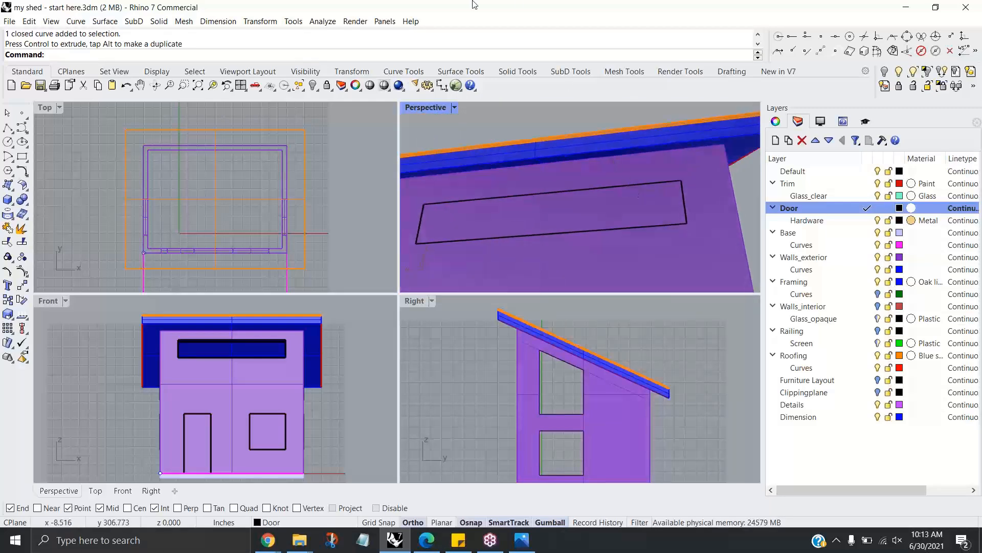
click(323, 23)
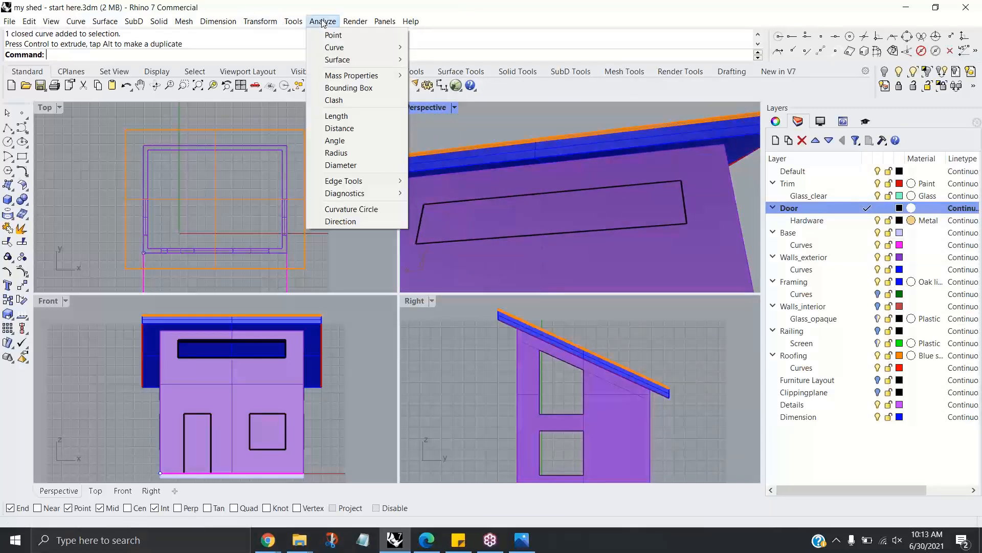
click(339, 128)
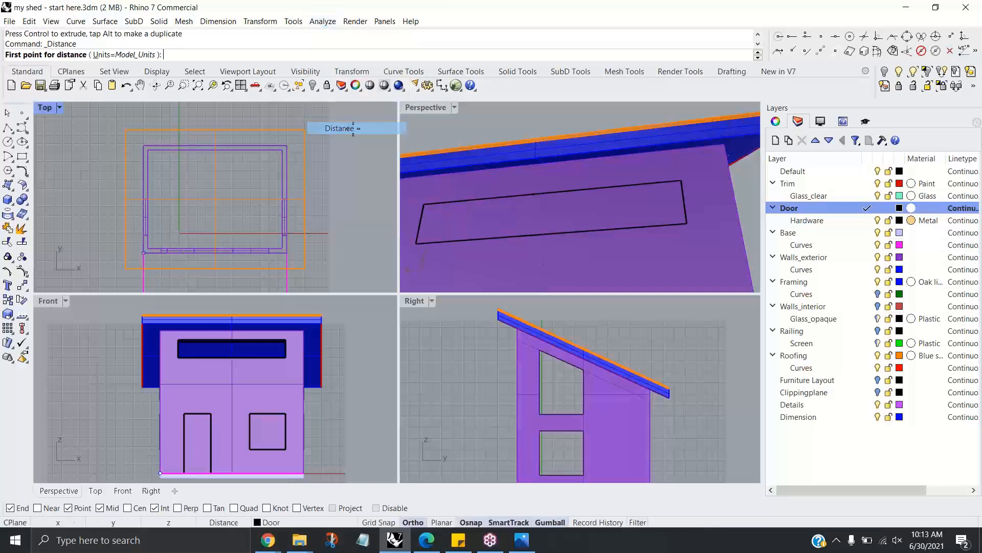
click(681, 180)
click(679, 158)
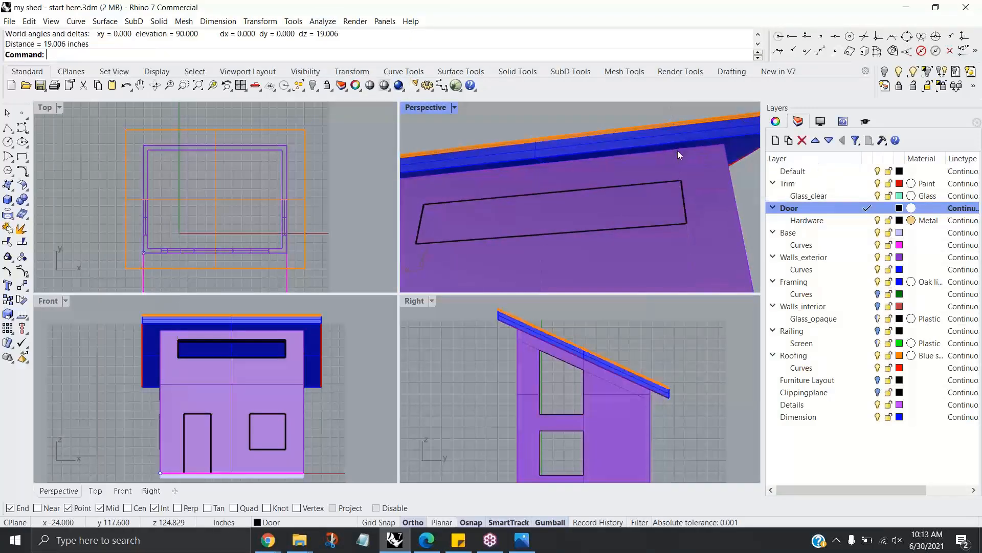
Step: Move the rear wall's rectangular window outline straight down by a small distance in the front view
scroll(653, 203, down, 3)
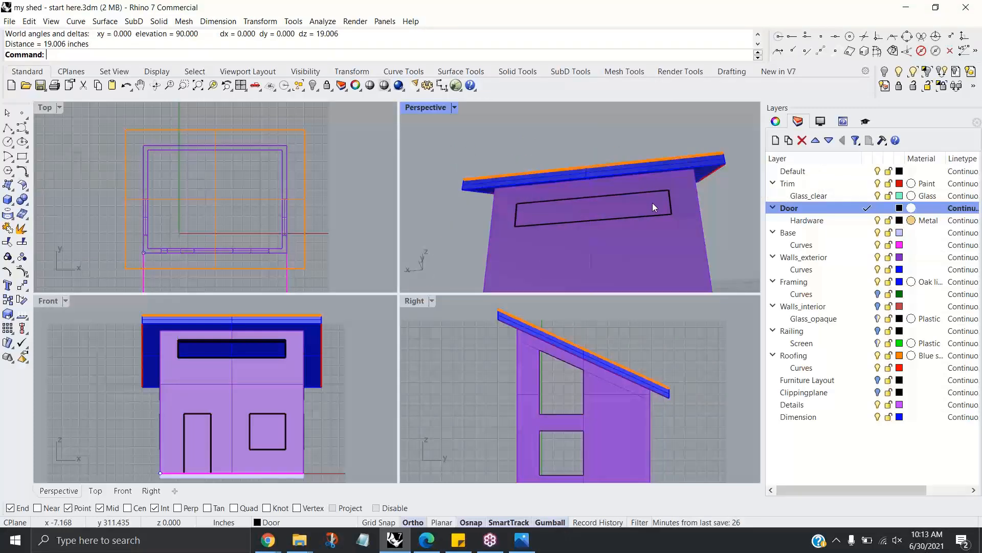
right_drag(631, 213, 628, 228)
click(628, 230)
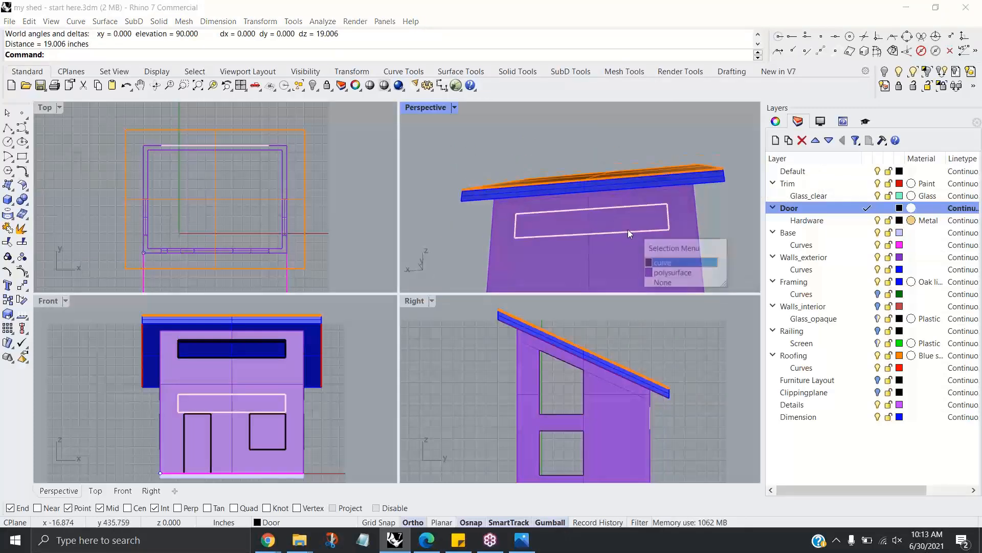
click(662, 264)
scroll(230, 394, up, 2)
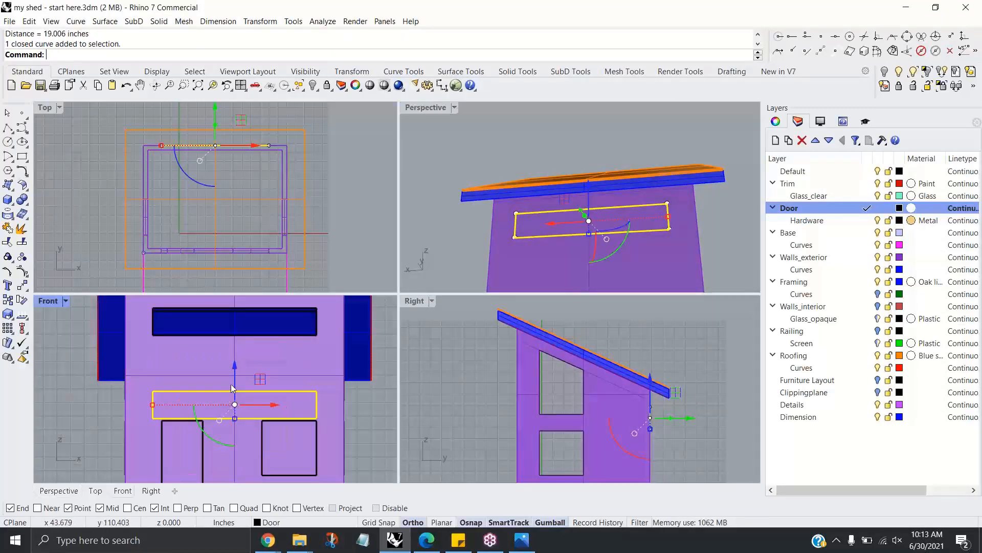
click(239, 378)
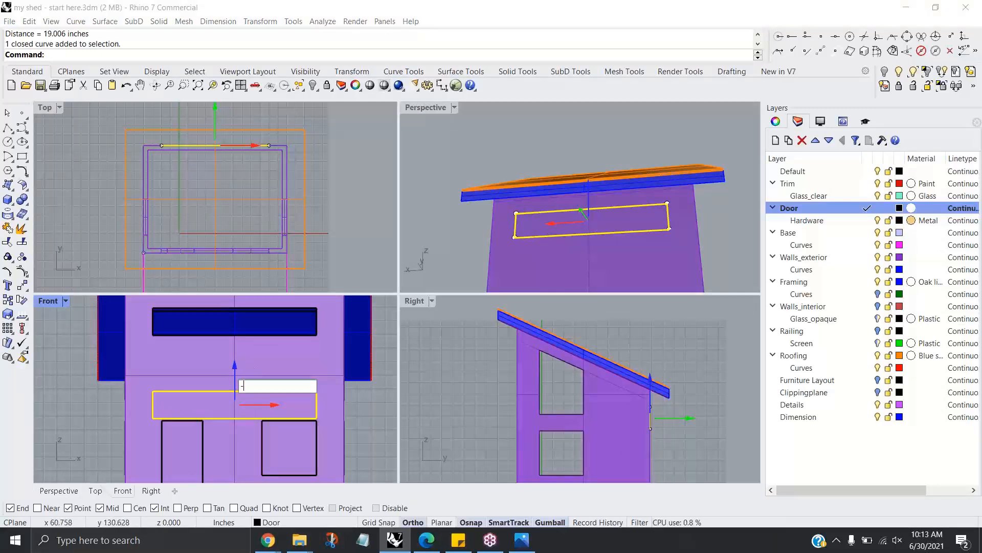
key(Return)
key(Escape)
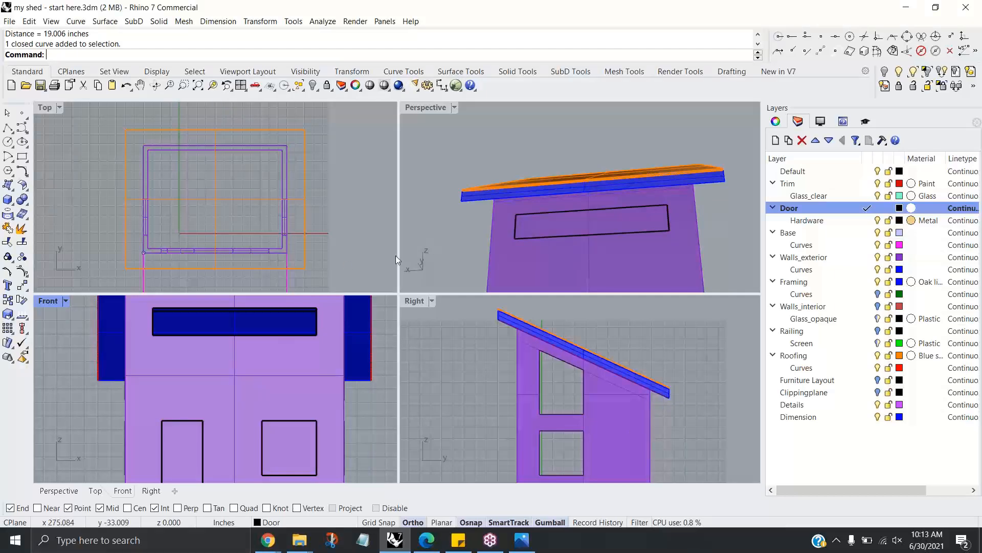
Step: Wire Cut the rectangular window opening through the rear wall, setting the cut depth inside the building and keeping the outline
right_drag(576, 204, 606, 226)
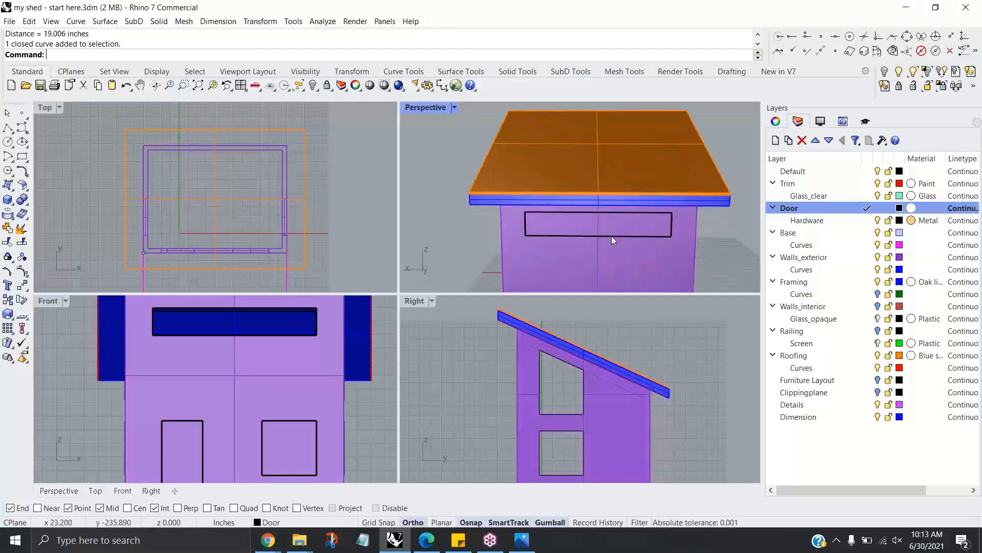
click(615, 241)
key(Escape)
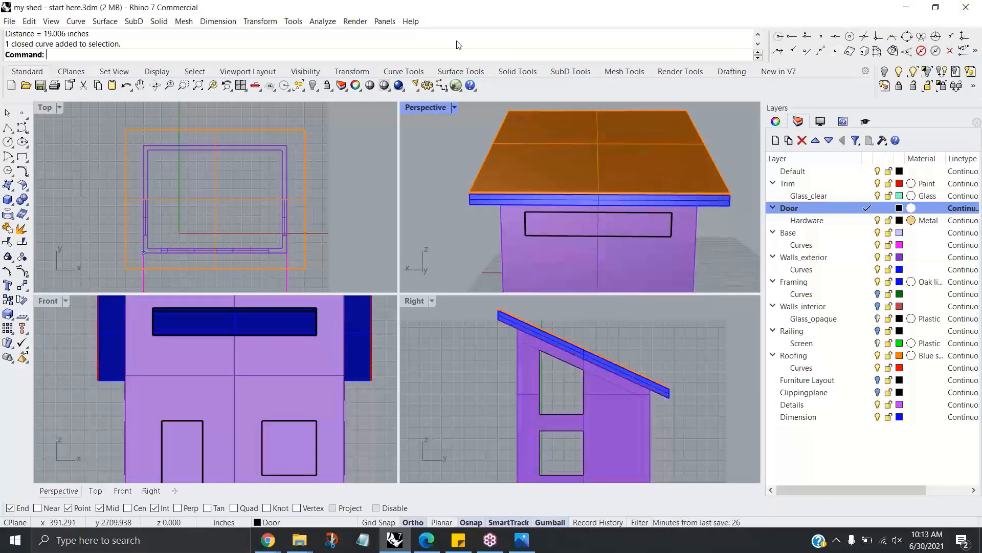
middle_click(461, 52)
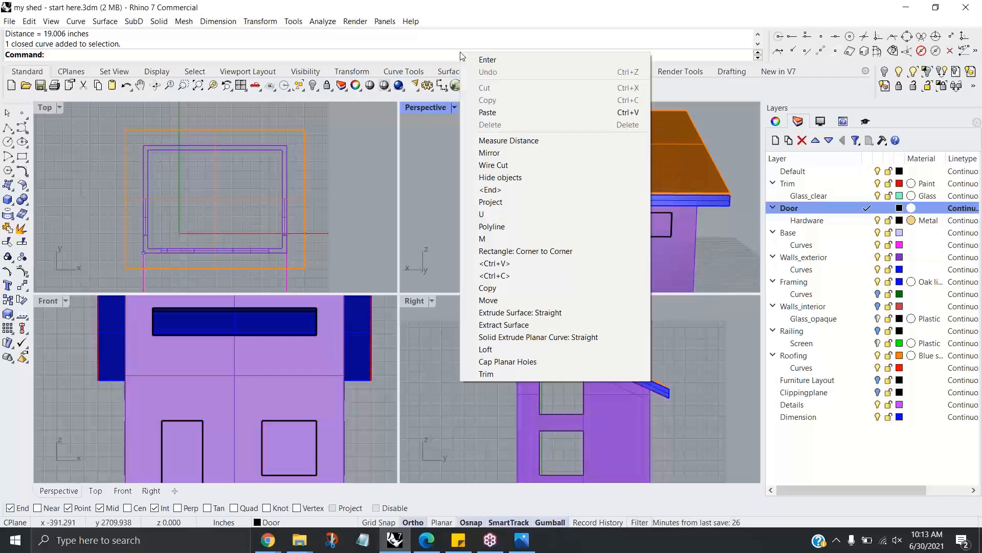
click(504, 165)
click(640, 235)
key(Return)
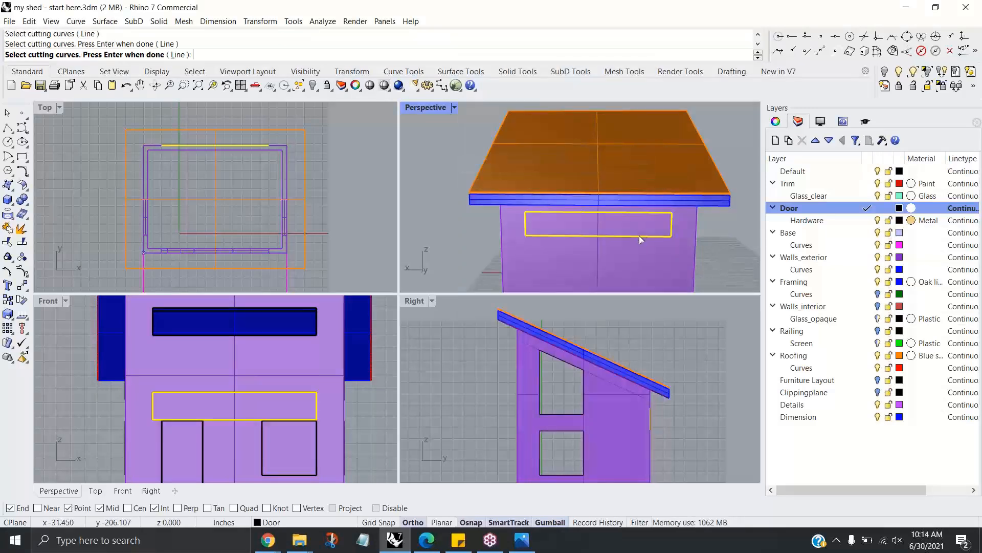
click(596, 270)
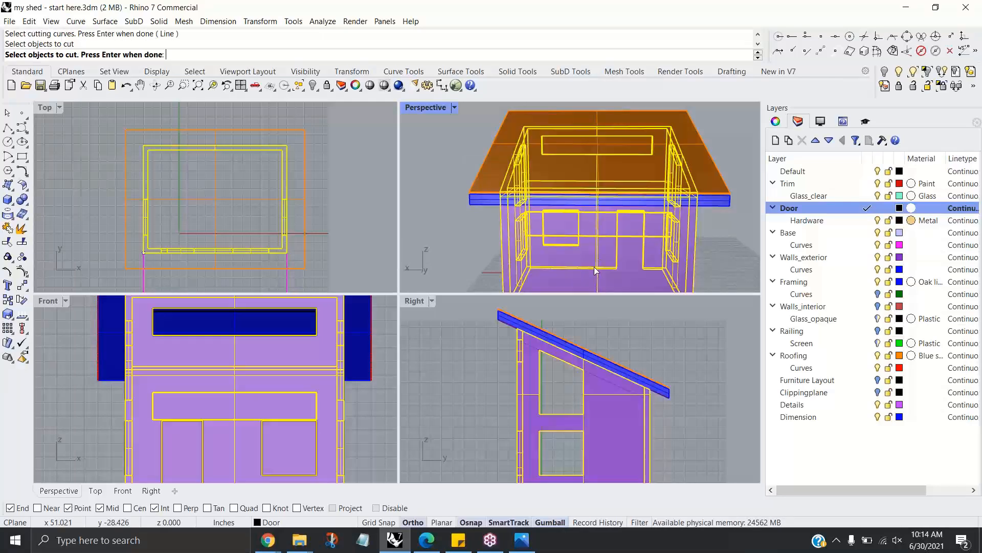
key(Return)
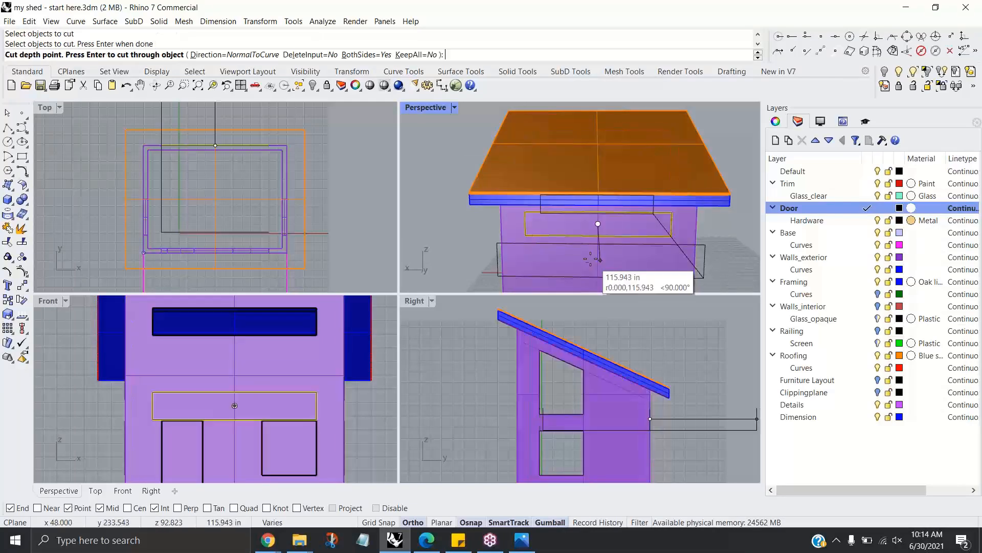
click(245, 162)
key(Return)
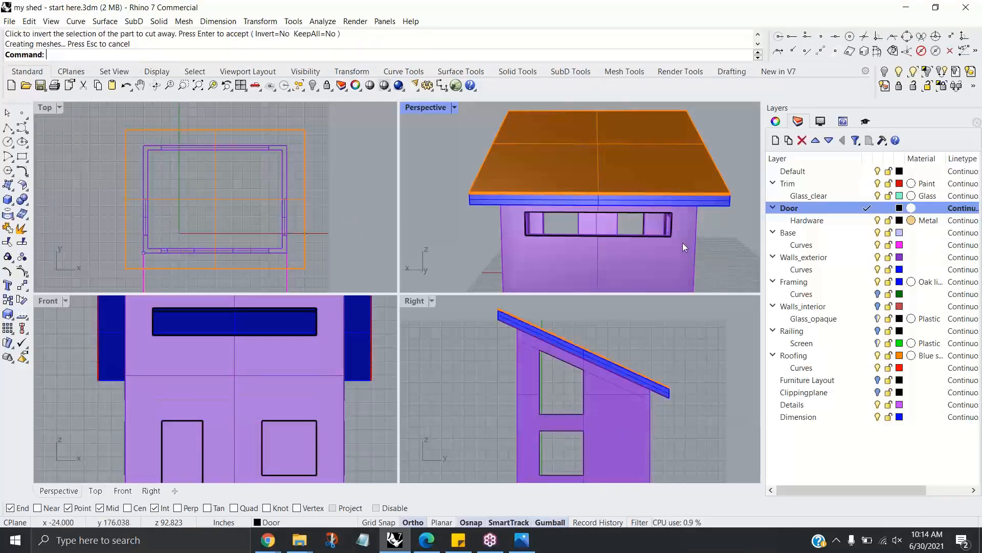
Step: Examine the door and window openings around the shed, including the lower front wall in an enlarged front view
right_drag(684, 248, 579, 226)
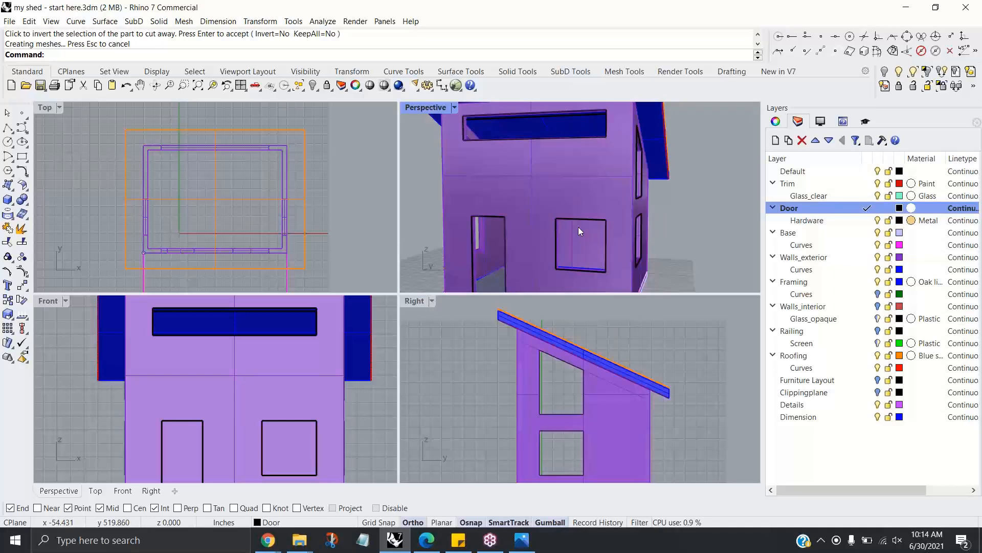
right_drag(602, 257, 575, 249)
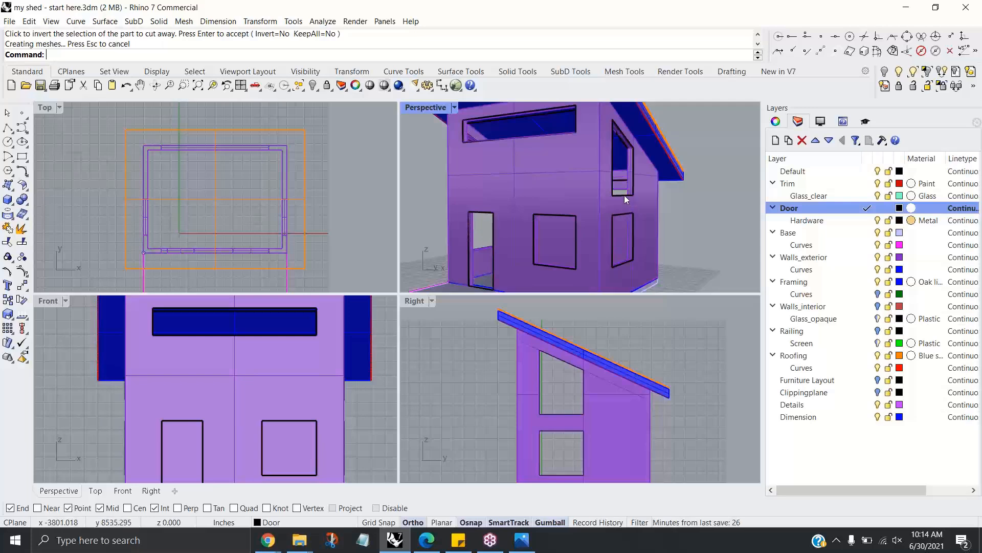
right_drag(513, 173, 543, 165)
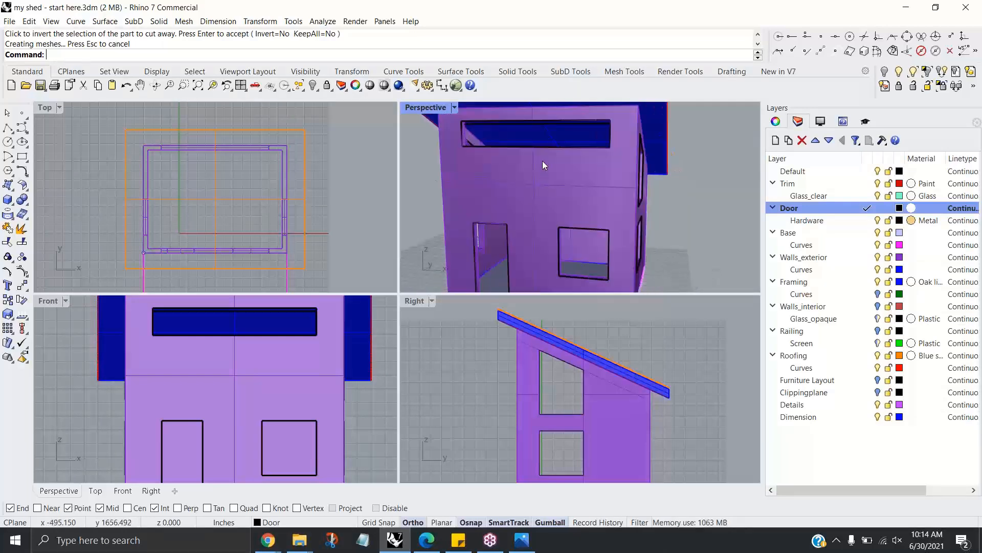
right_drag(508, 243, 568, 245)
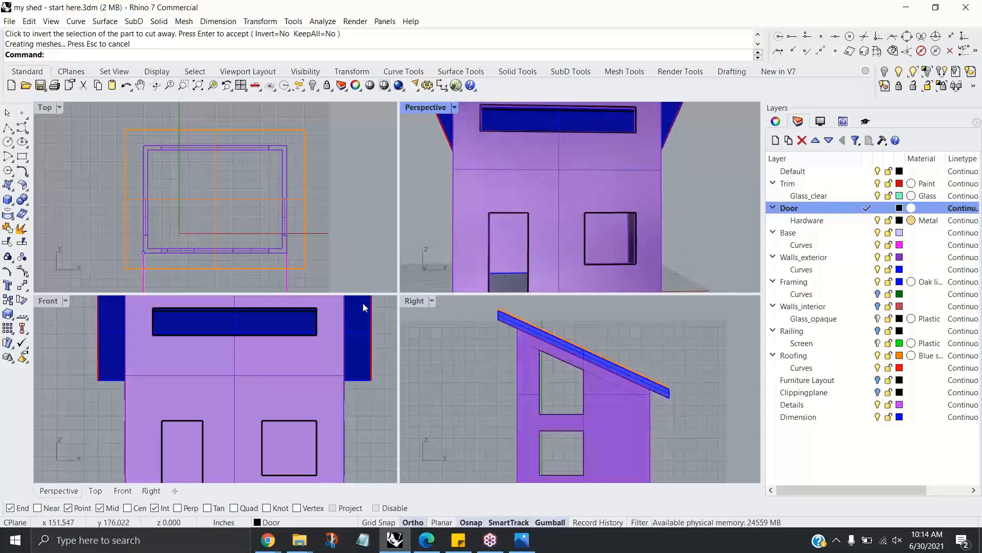
right_drag(245, 392, 257, 348)
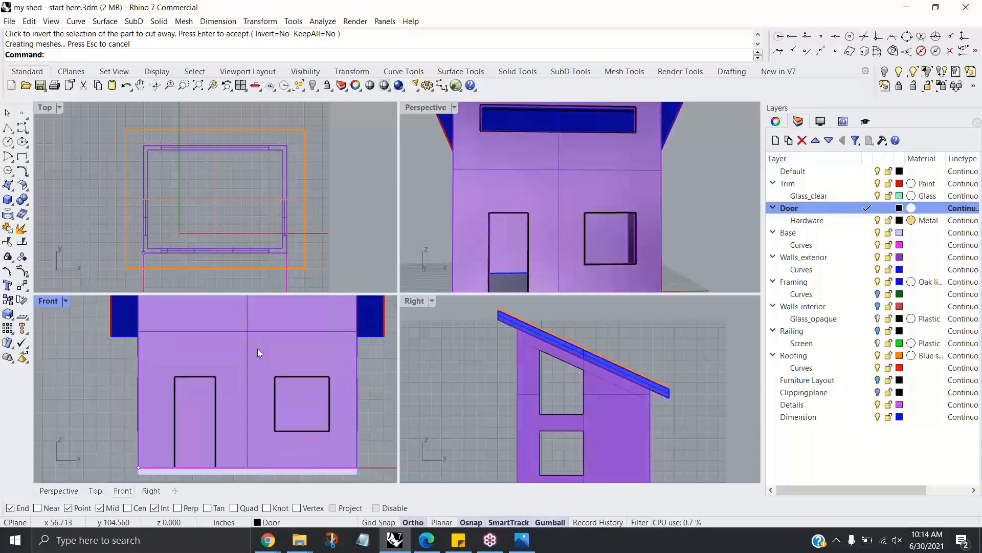
double_click(48, 302)
right_drag(327, 398, 315, 394)
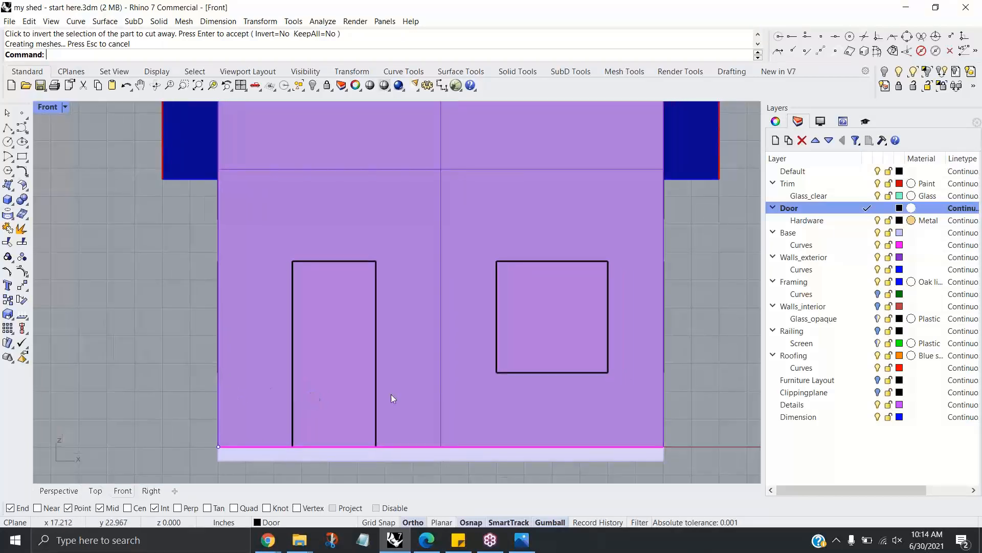
Step: Move the door outline inward from the front wall's outer face to the middle of the wall's thickness
click(376, 401)
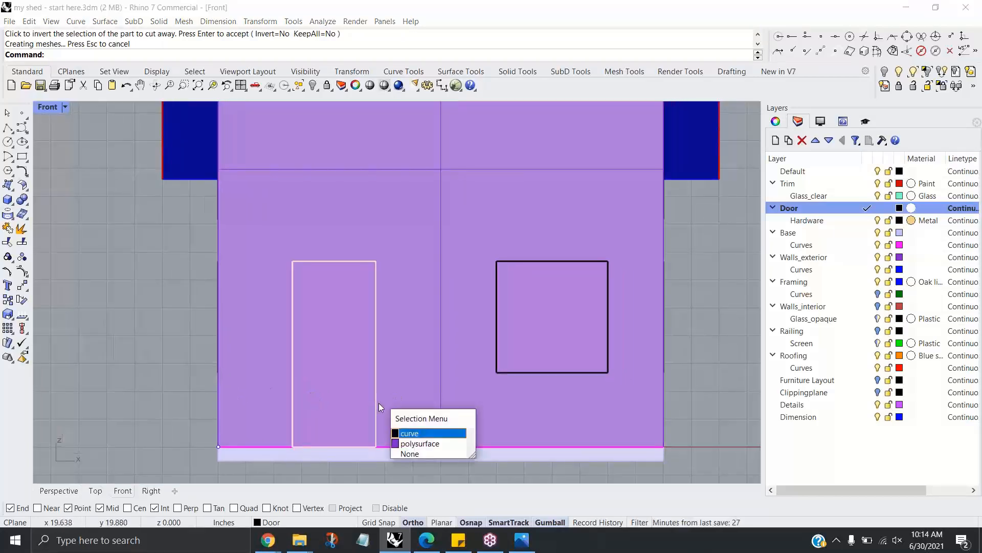
click(398, 431)
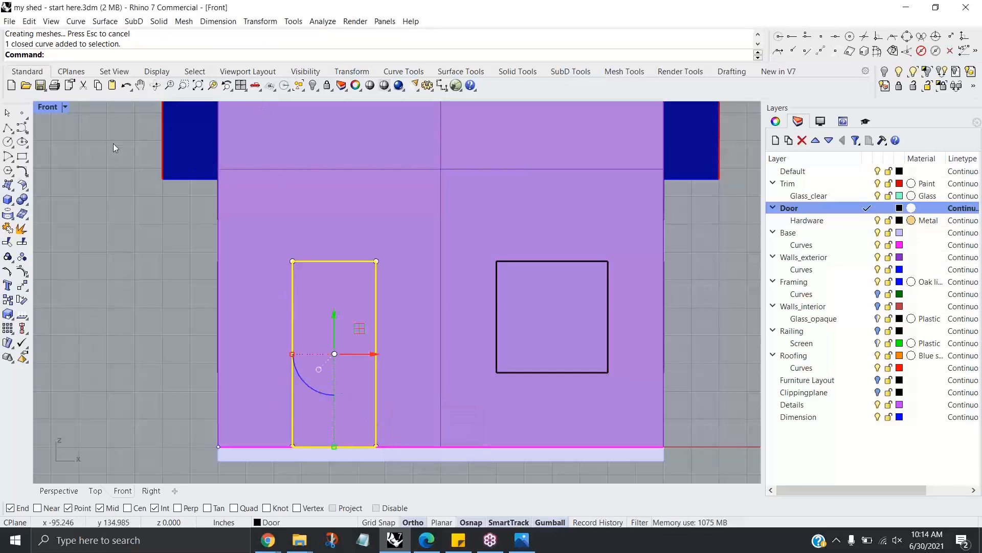
scroll(146, 200, down, 3)
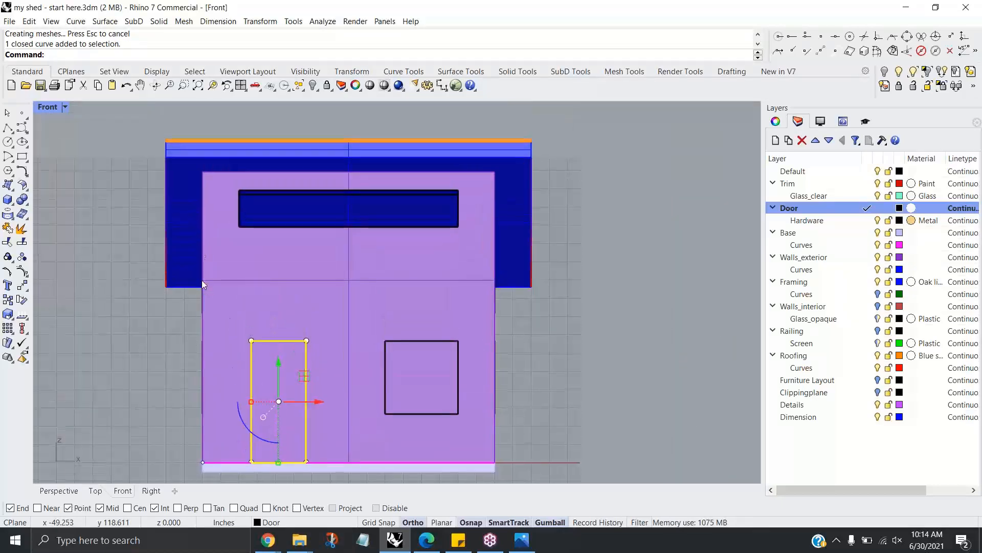
double_click(49, 107)
scroll(183, 259, up, 5)
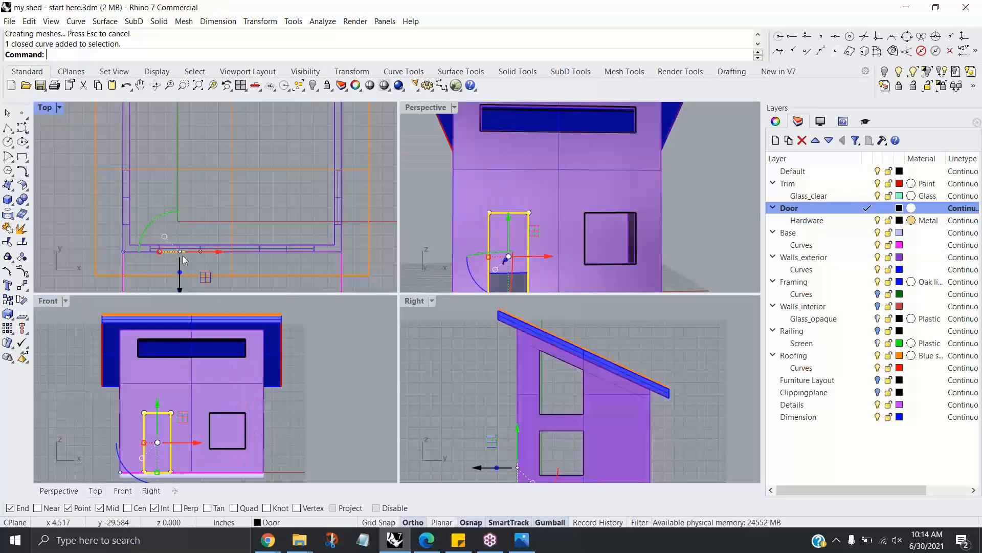
scroll(183, 260, up, 1)
right_drag(179, 271, 210, 228)
drag(211, 251, 209, 241)
key(alt)
drag(210, 239, 209, 237)
scroll(214, 201, up, 4)
scroll(231, 210, down, 4)
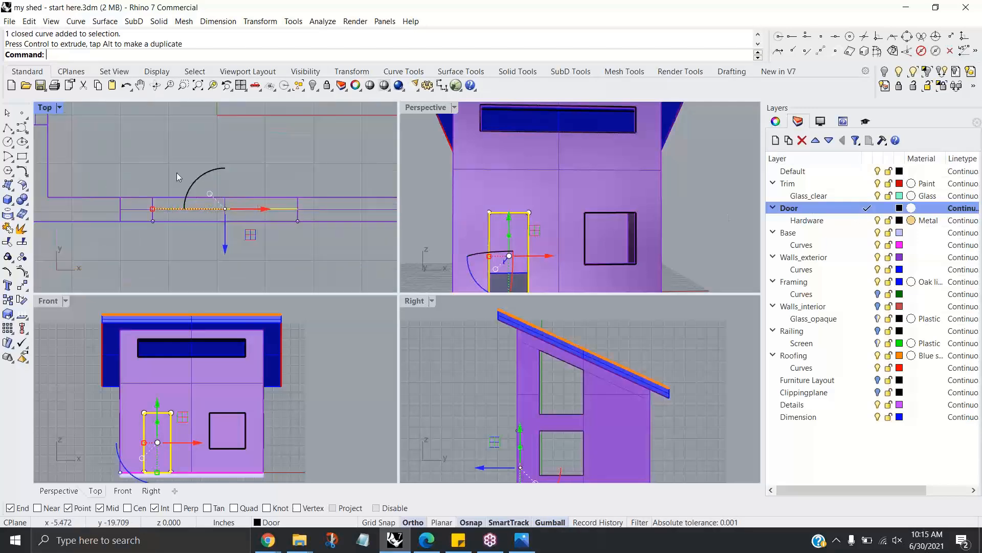
Step: Try to extrude the door outline into a solid 1.25 inches to both sides, and undo the extrusion
click(159, 21)
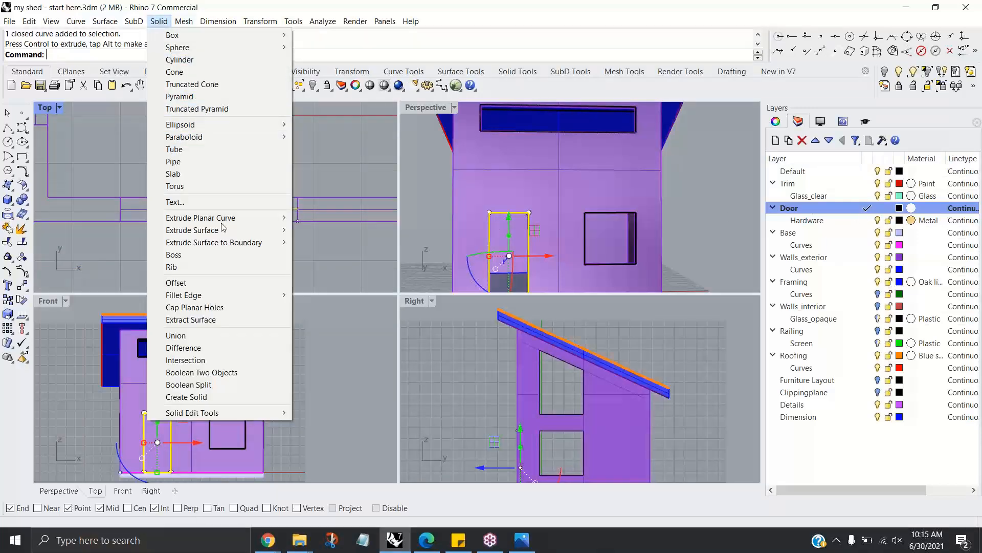
mouse_move(245, 217)
click(318, 218)
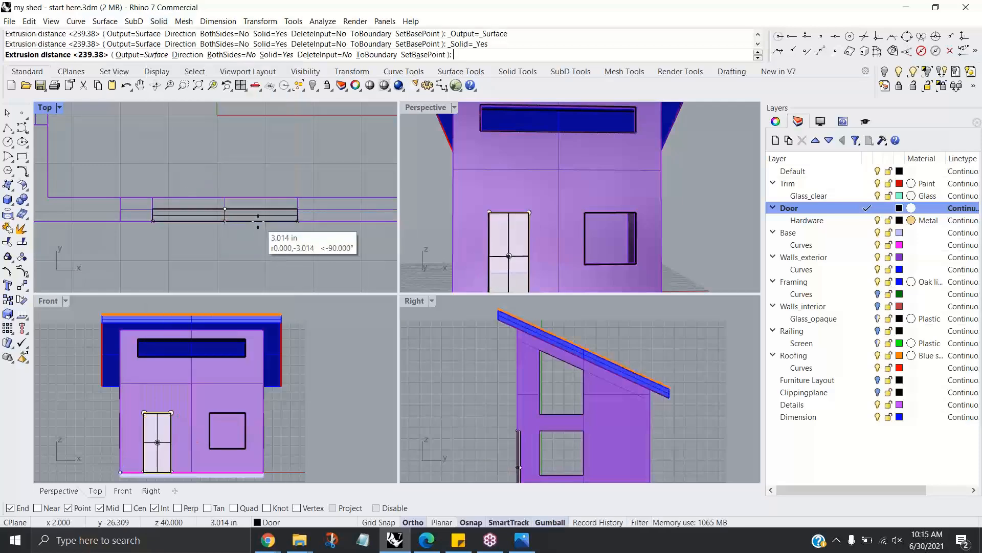
scroll(259, 228, up, 3)
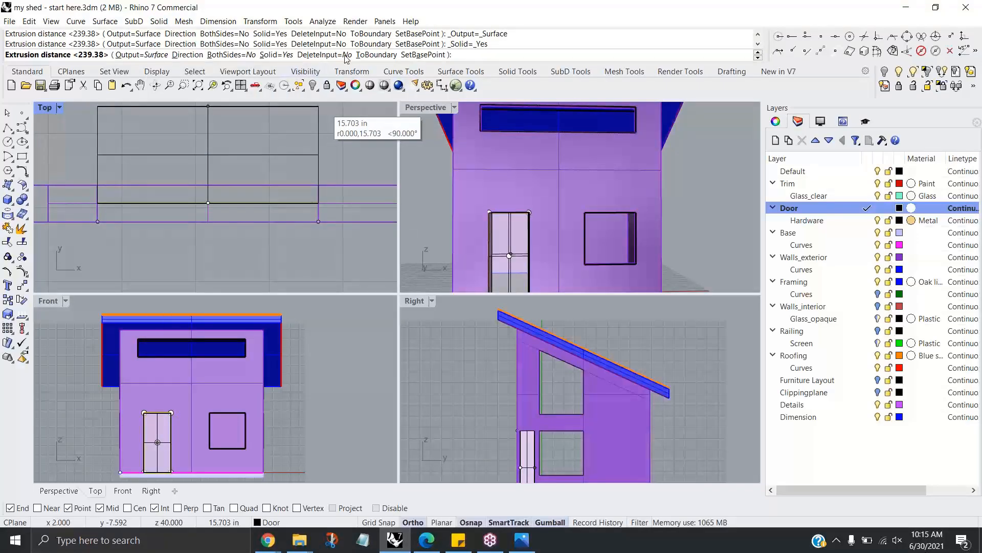
click(241, 54)
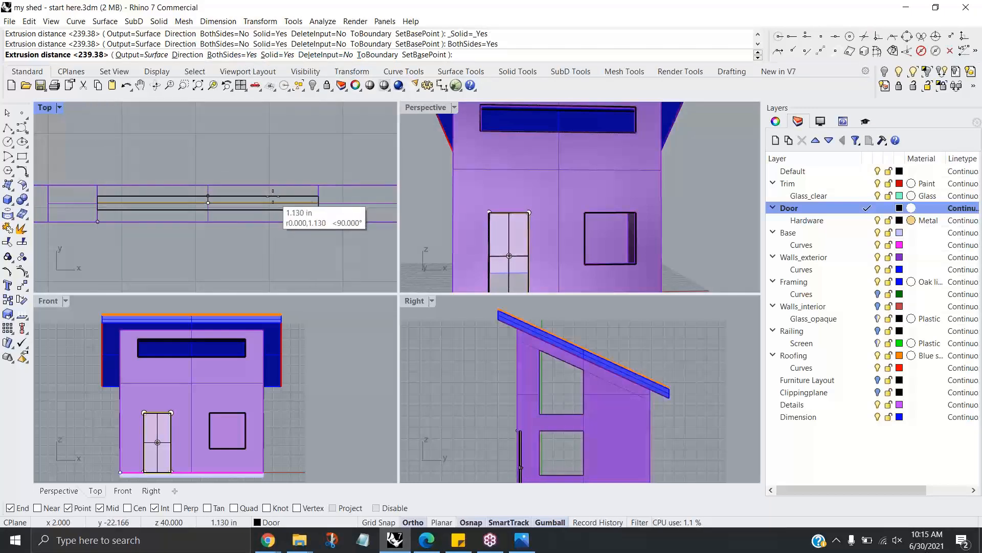
text(1.25)
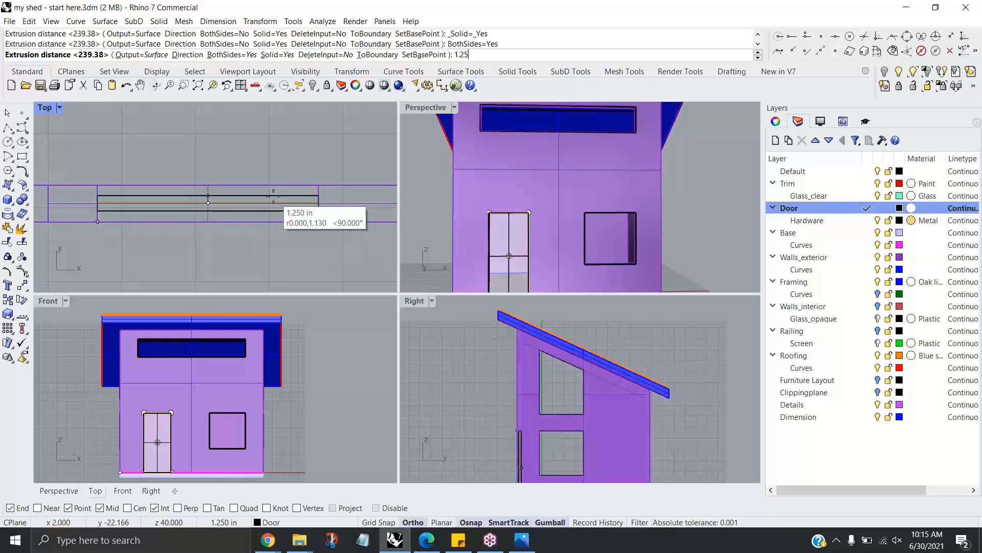
key(Return)
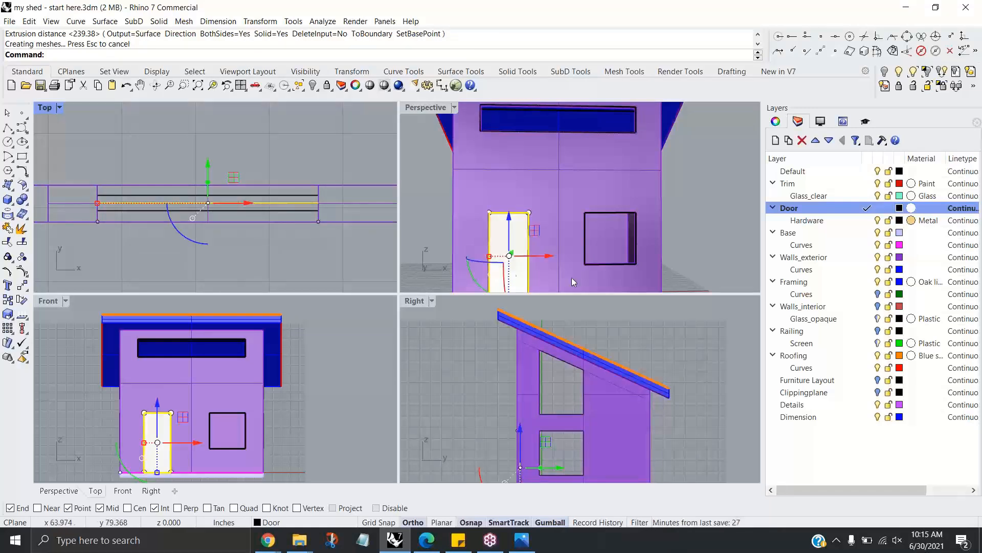
right_drag(584, 272, 508, 249)
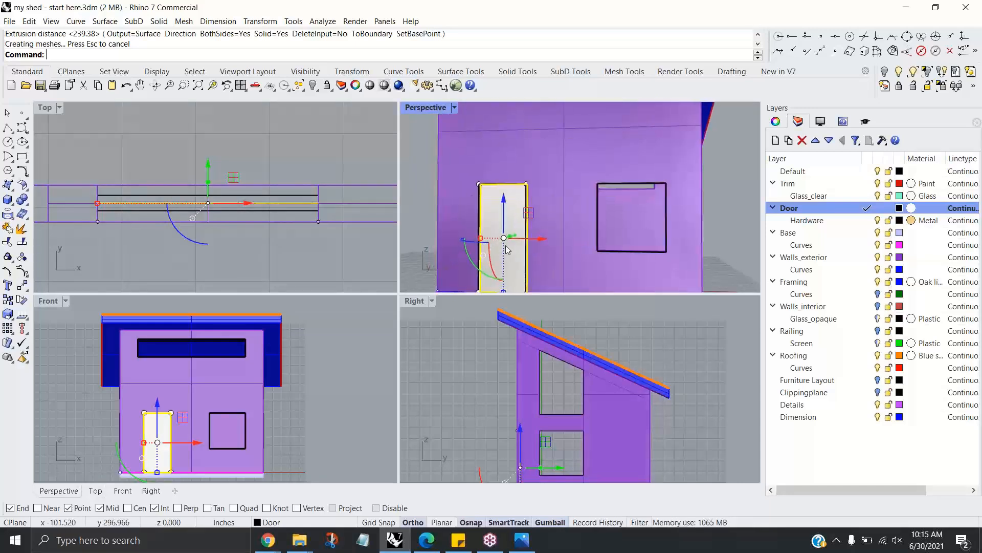
text(U)
key(Return)
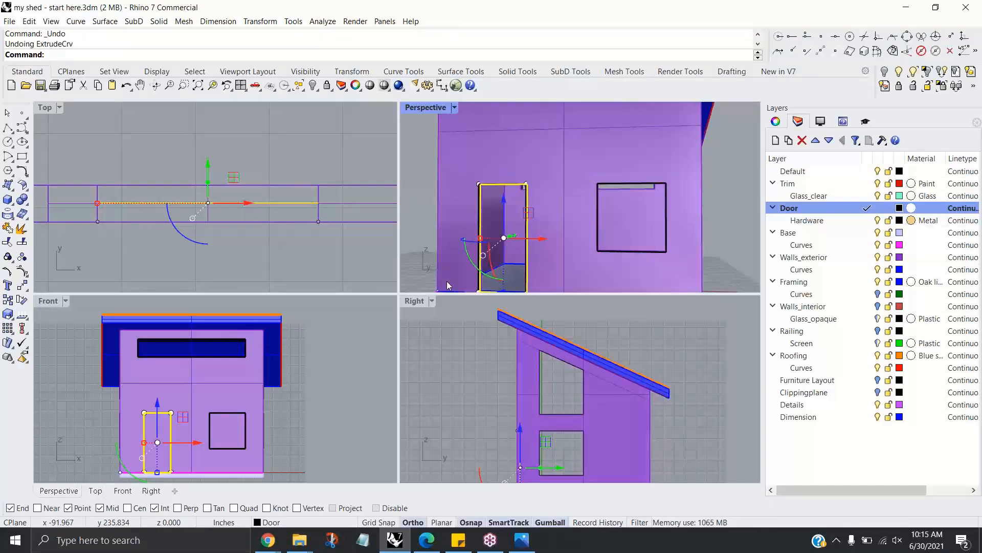
Step: Offset the door outline 6 inches inward with sharp corners, keeping the original outline
scroll(174, 433, up, 4)
scroll(174, 428, up, 4)
right_drag(208, 403, 273, 334)
click(76, 21)
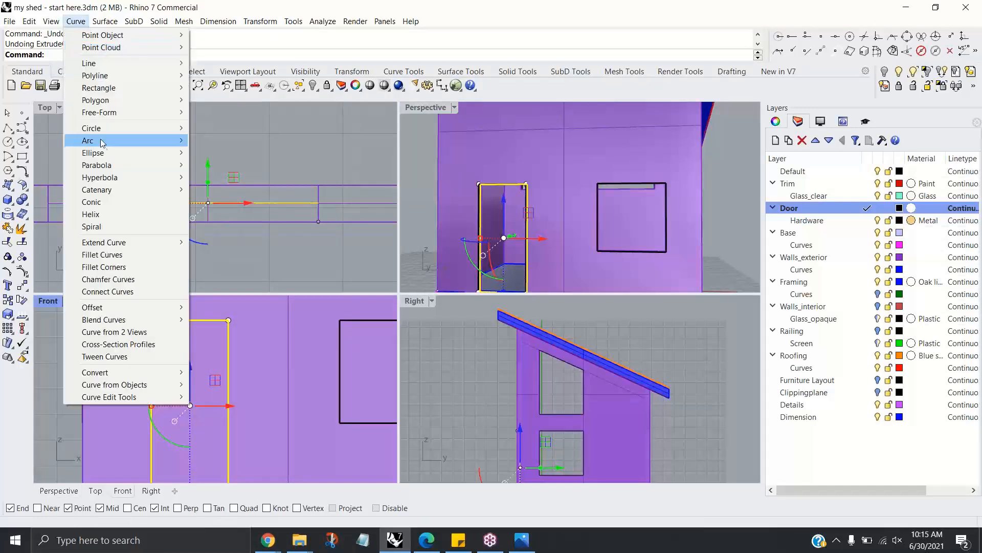
mouse_move(107, 166)
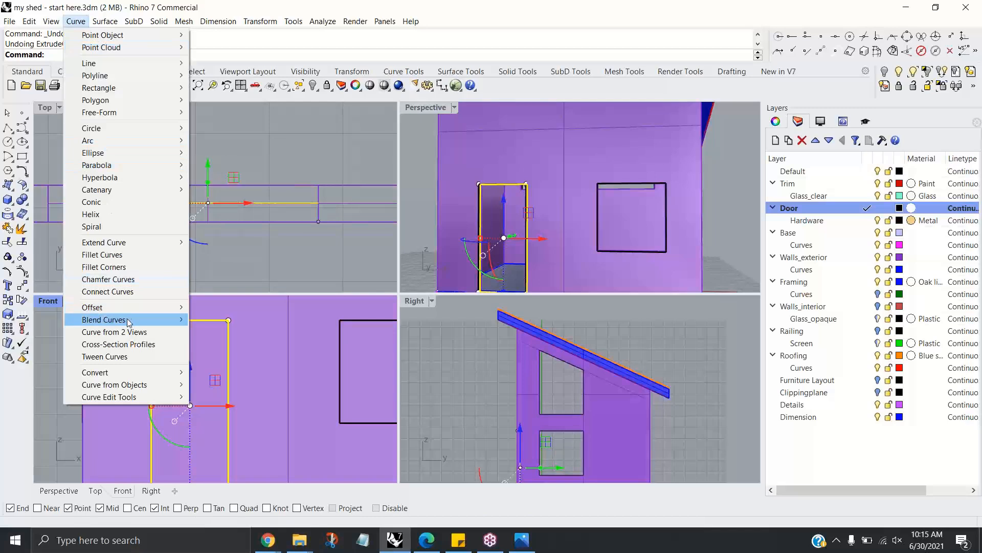
mouse_move(179, 307)
click(224, 307)
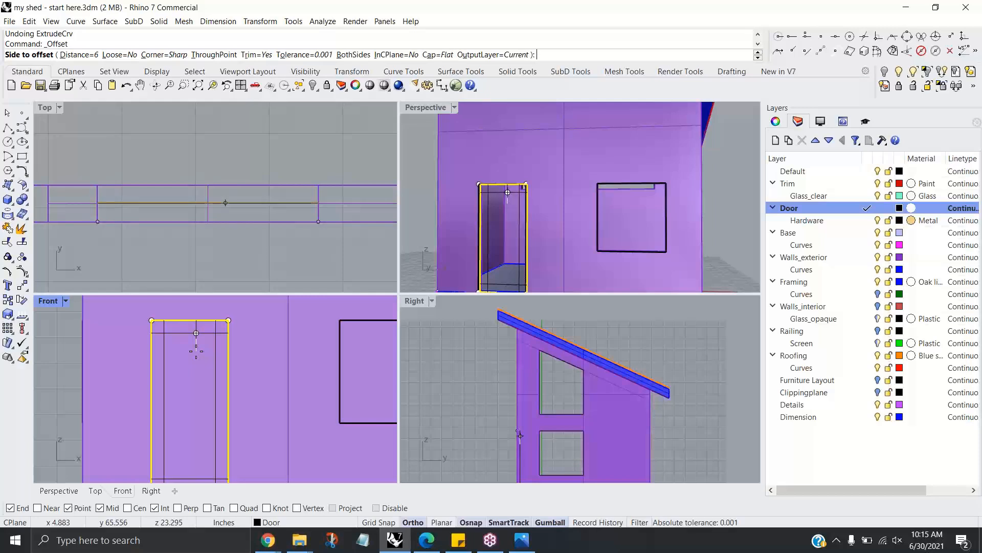
click(196, 351)
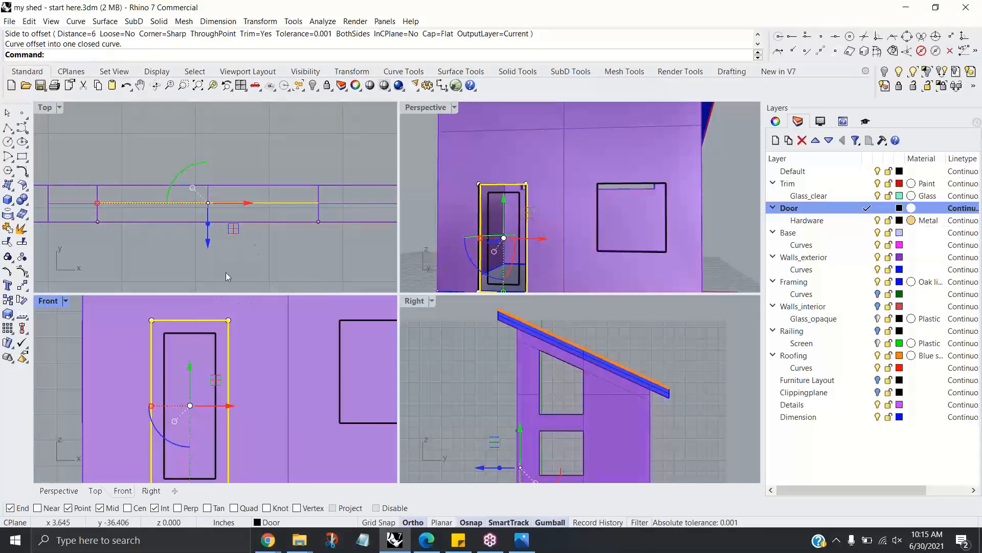
Step: Extrude the outer and inner door outlines together into a solid door frame, 1.25 inches to both sides
shift+click(490, 215)
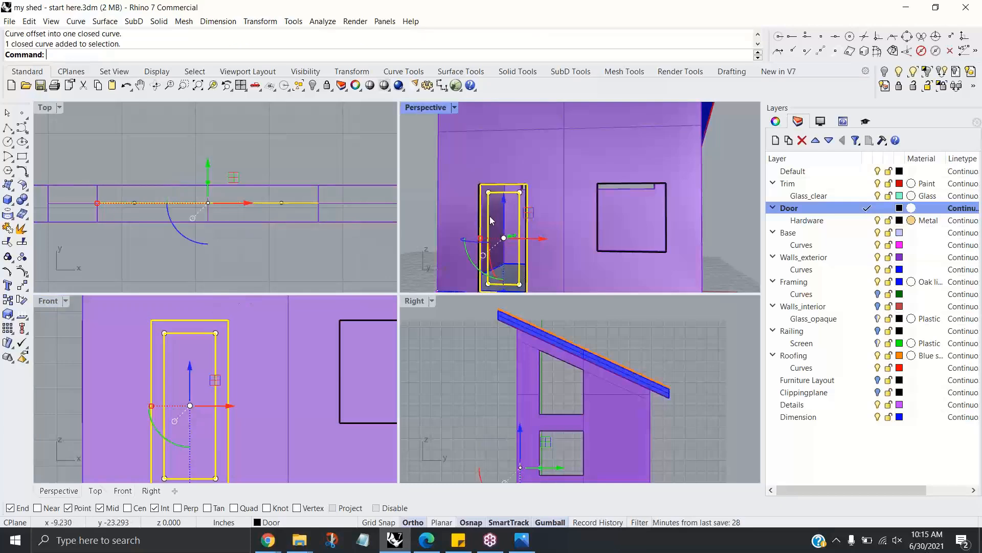
click(160, 25)
mouse_move(235, 217)
click(308, 218)
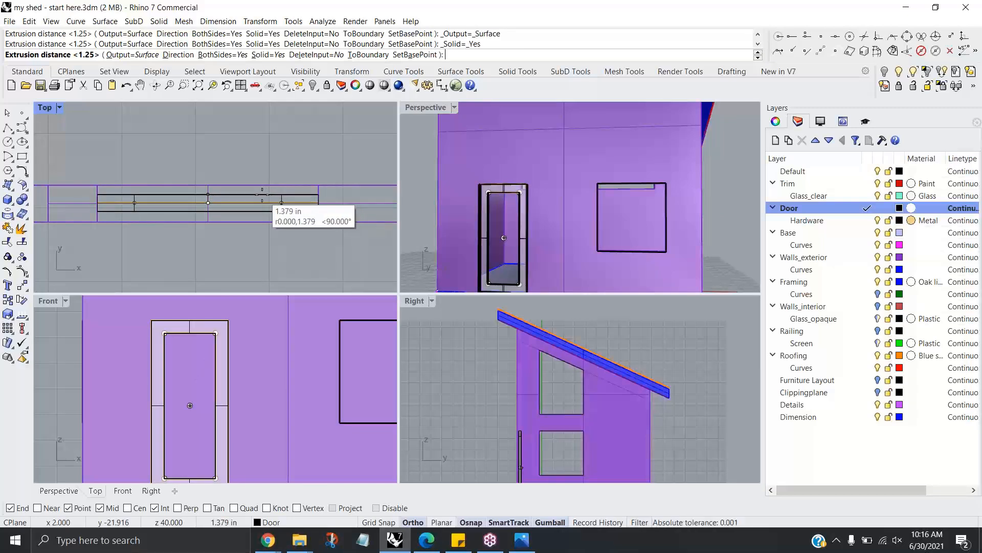
click(262, 194)
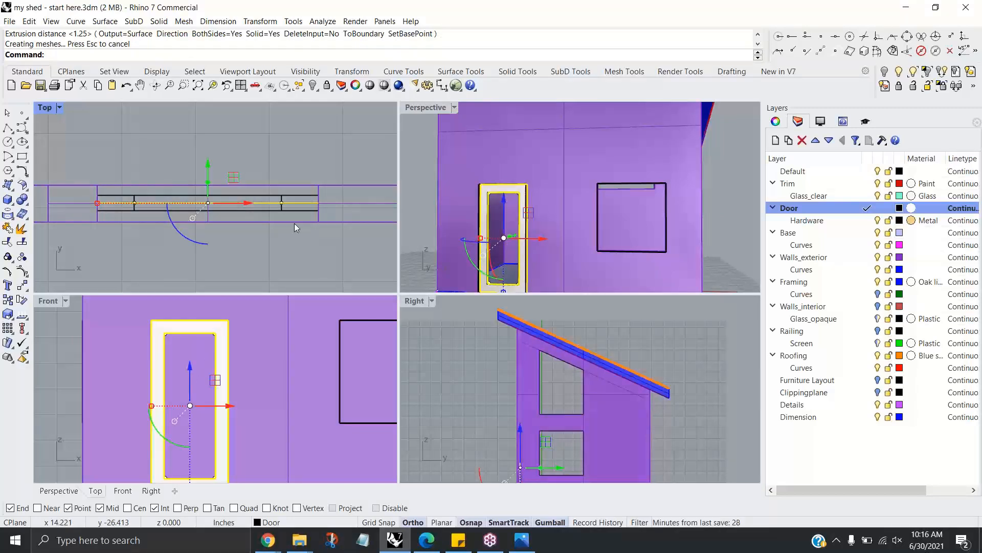
right_drag(537, 216, 481, 247)
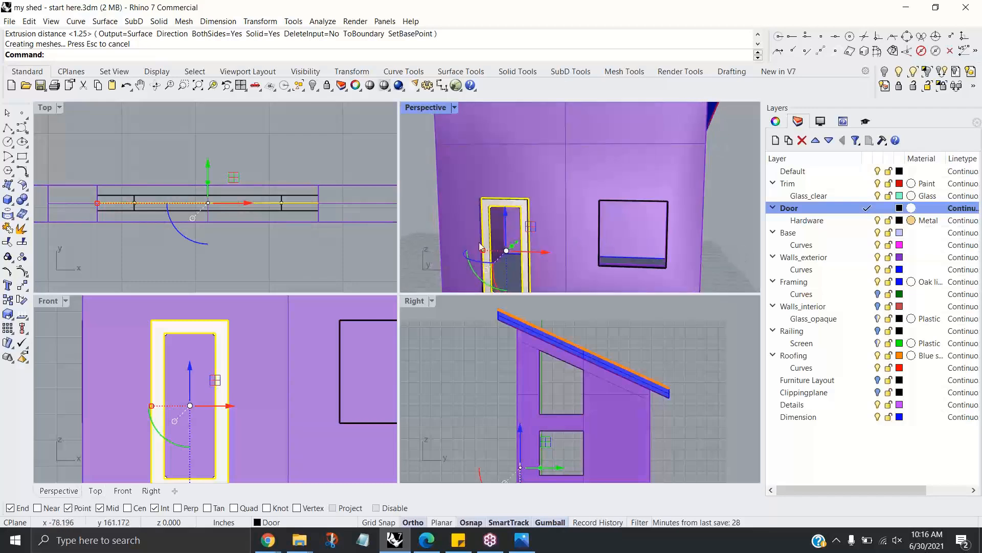
right_drag(332, 251, 317, 235)
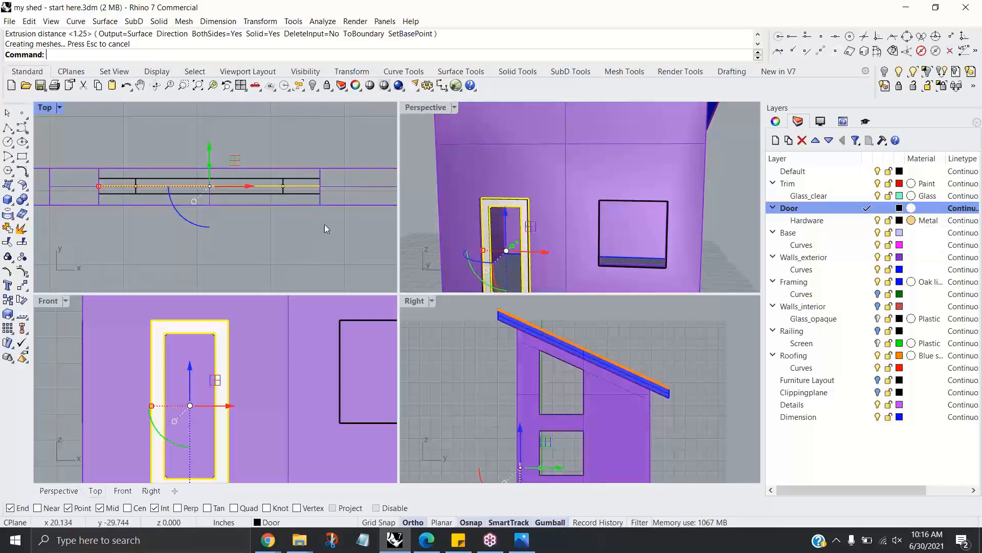
Step: Make Glass_clear the current layer
click(862, 197)
click(868, 197)
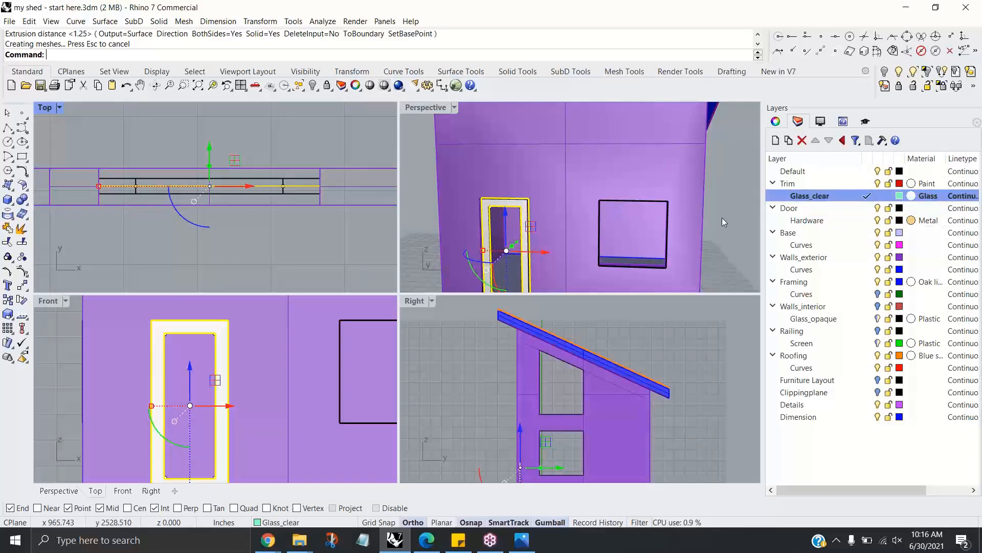
Step: Try to create a planar surface from the outer and inner door outlines together, and undo it
click(106, 23)
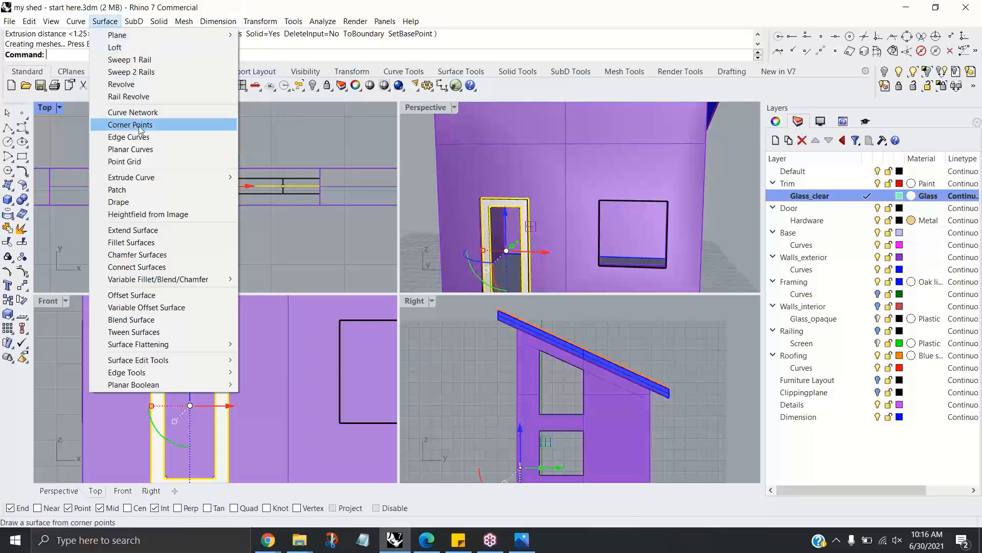
click(148, 150)
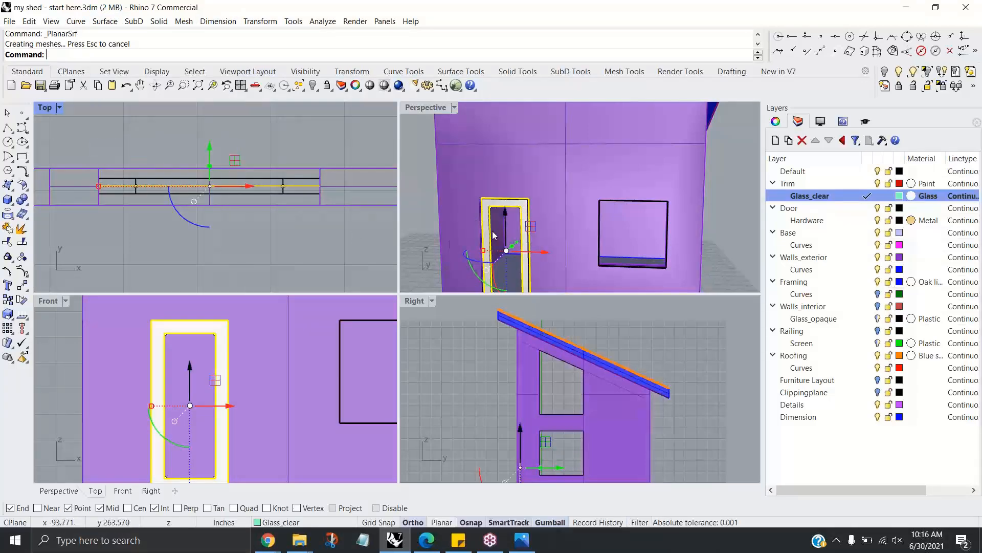
key(ctrl+z)
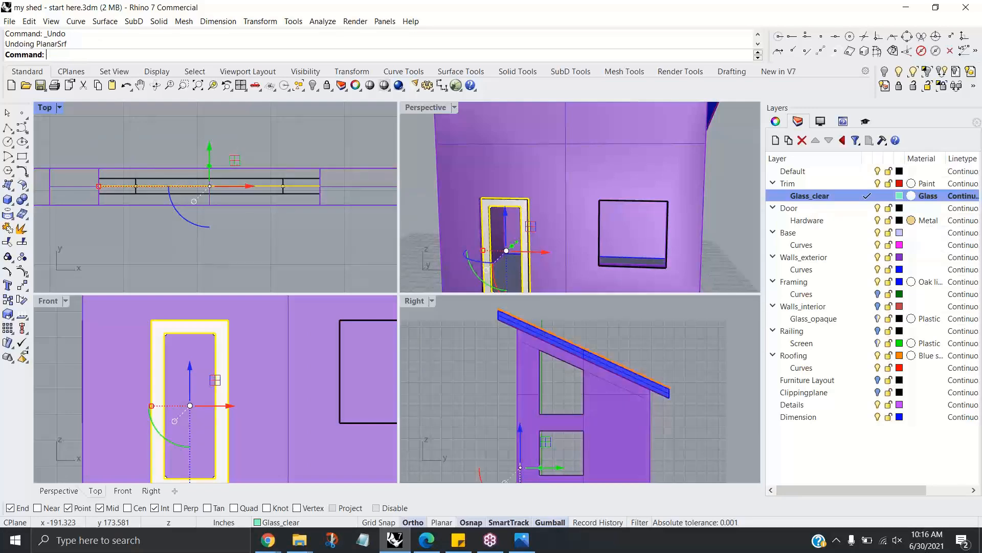
Step: Try to create a planar glass surface from the door outline on the wall's outer face, and undo it
click(480, 227)
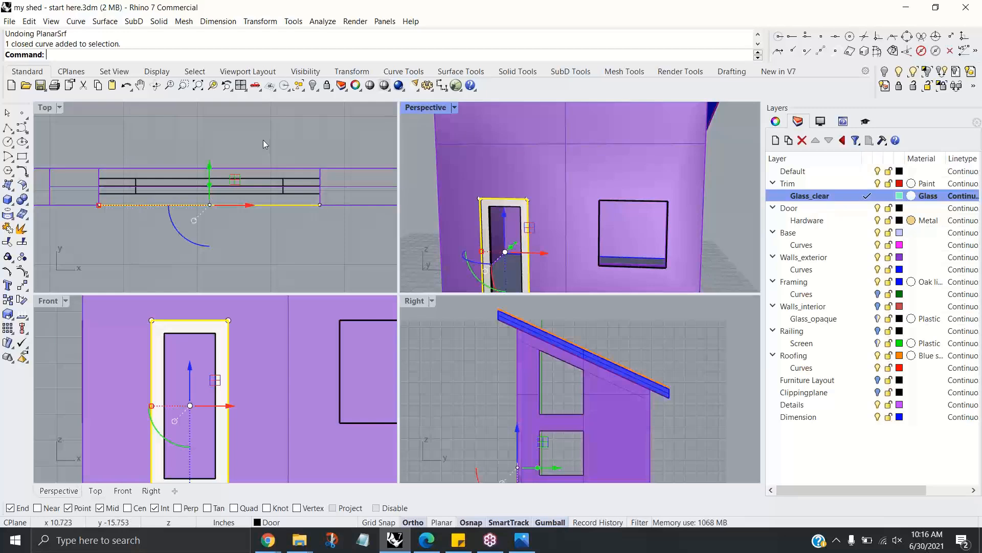
right_click(247, 54)
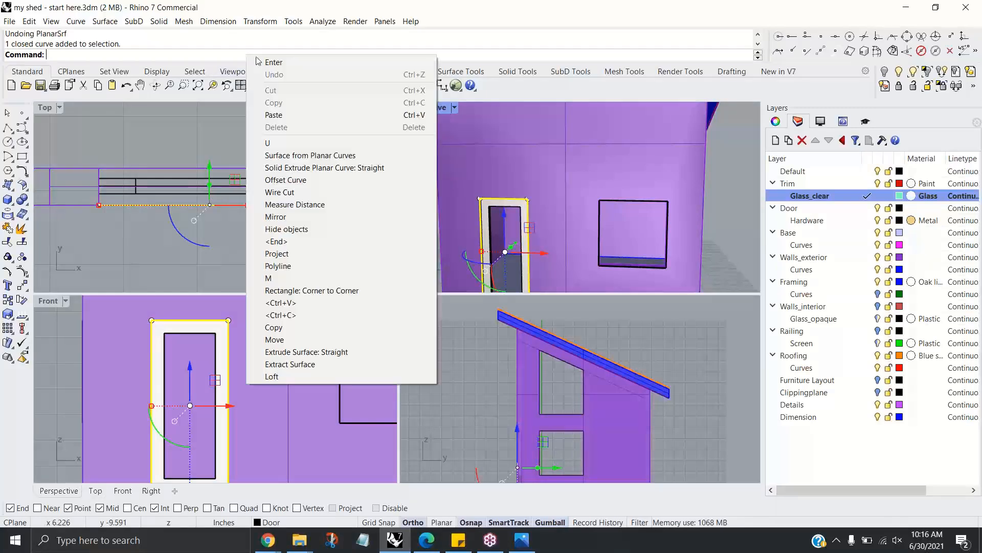
click(311, 156)
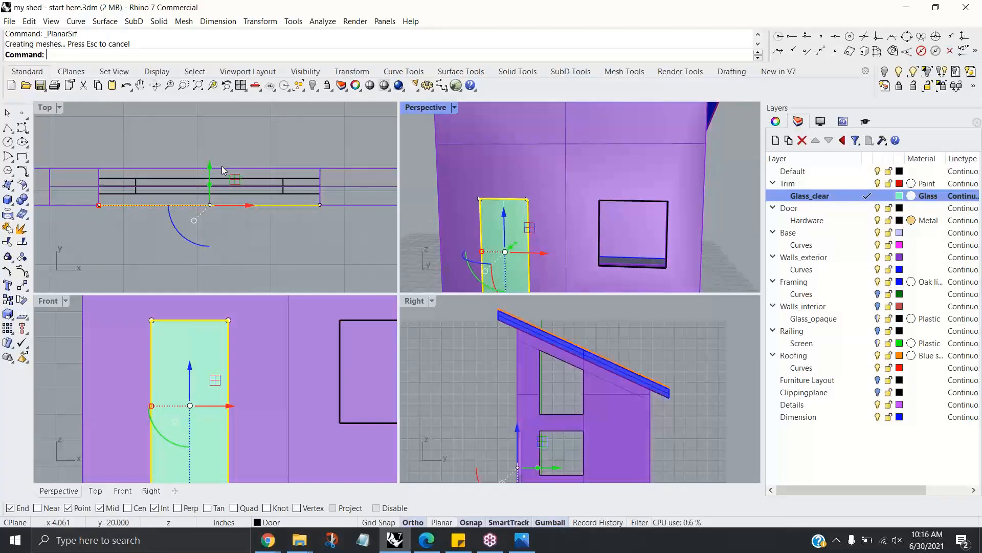
drag(209, 171, 212, 150)
click(250, 235)
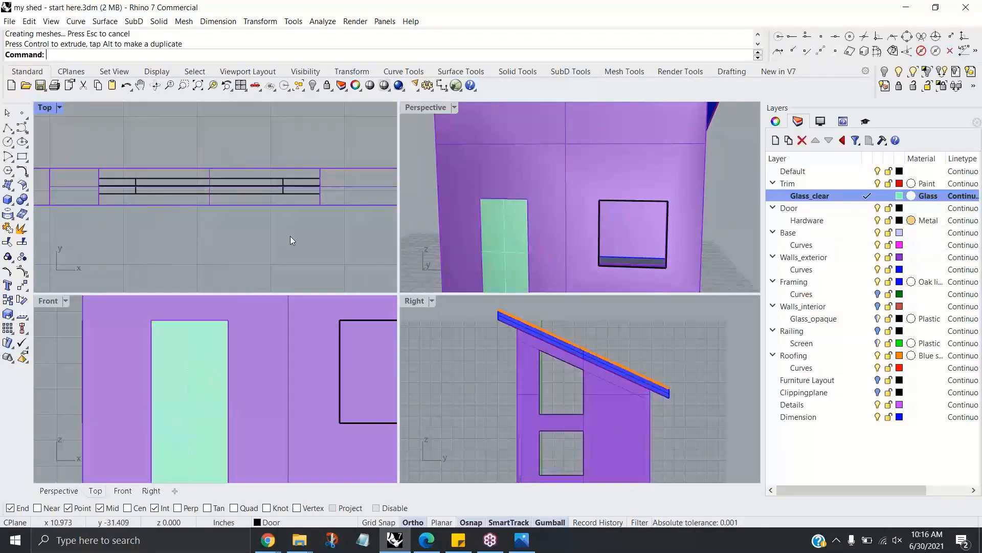
click(493, 254)
key(Delete)
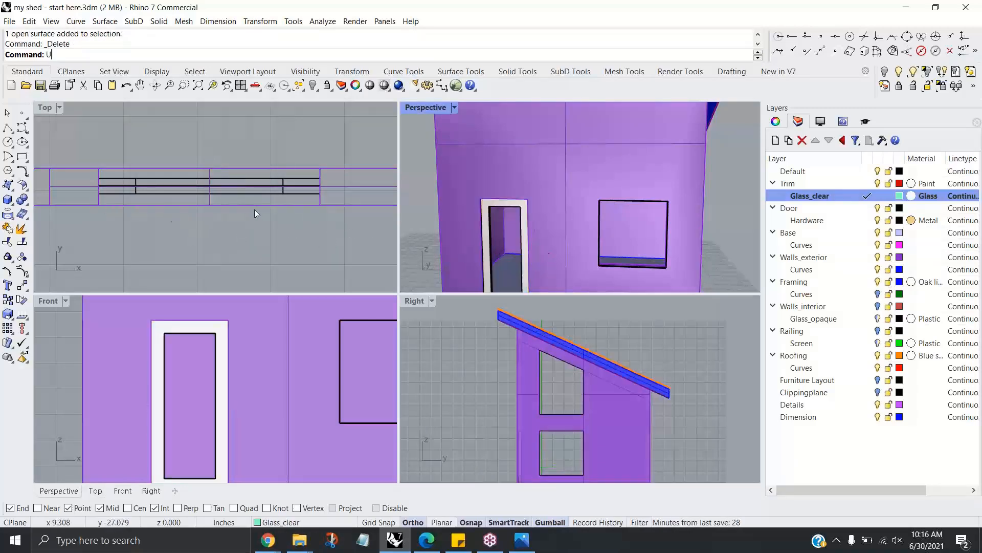
key(ctrl+z)
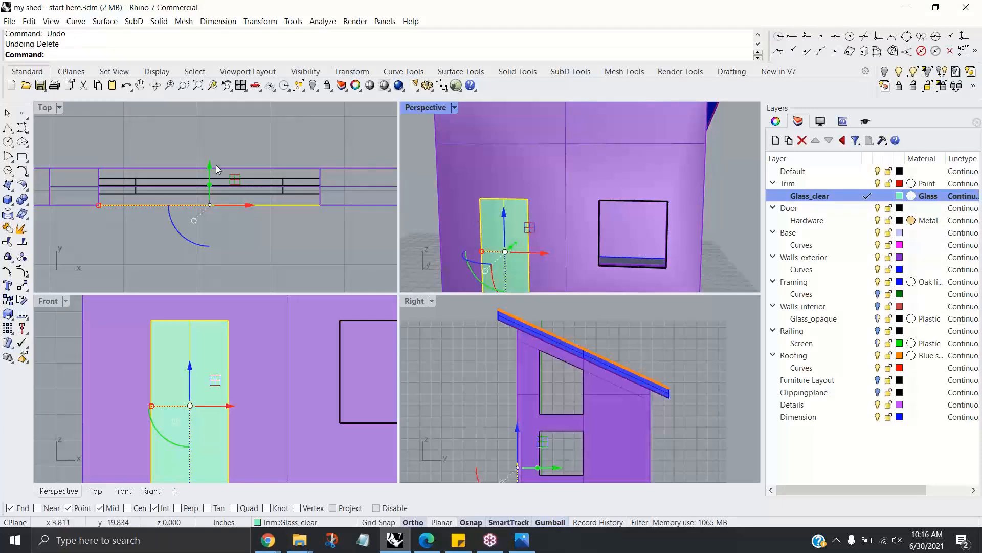
key(ctrl+z)
key(ctrl+z)
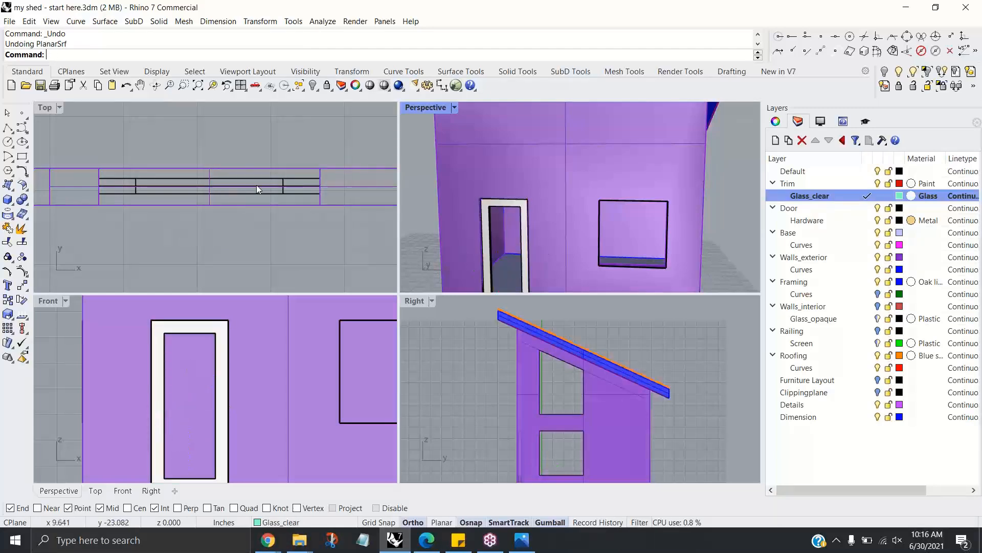
Step: Create a planar glass surface on the Glass_clear layer from the outer door outline at the middle of the wall's thickness
click(256, 185)
click(290, 228)
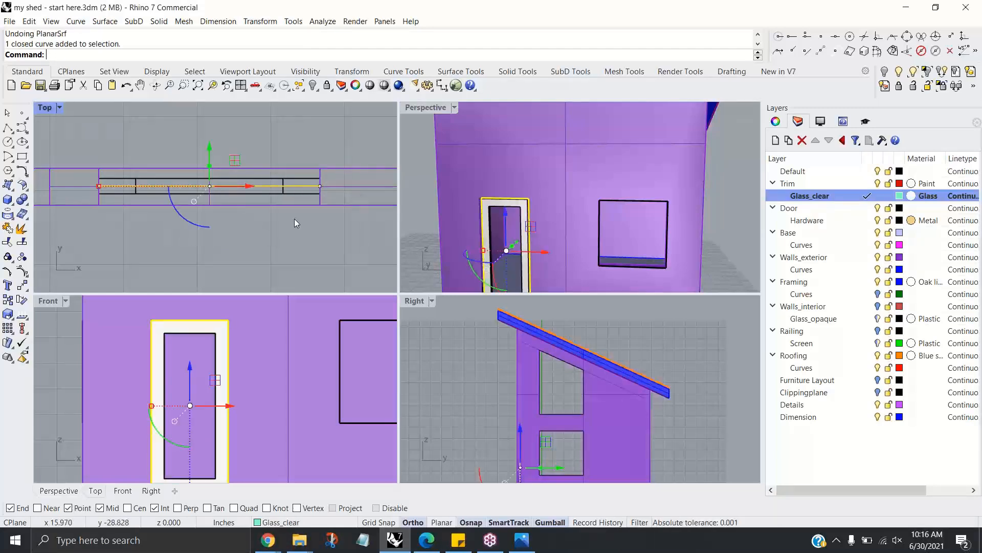
right_click(282, 59)
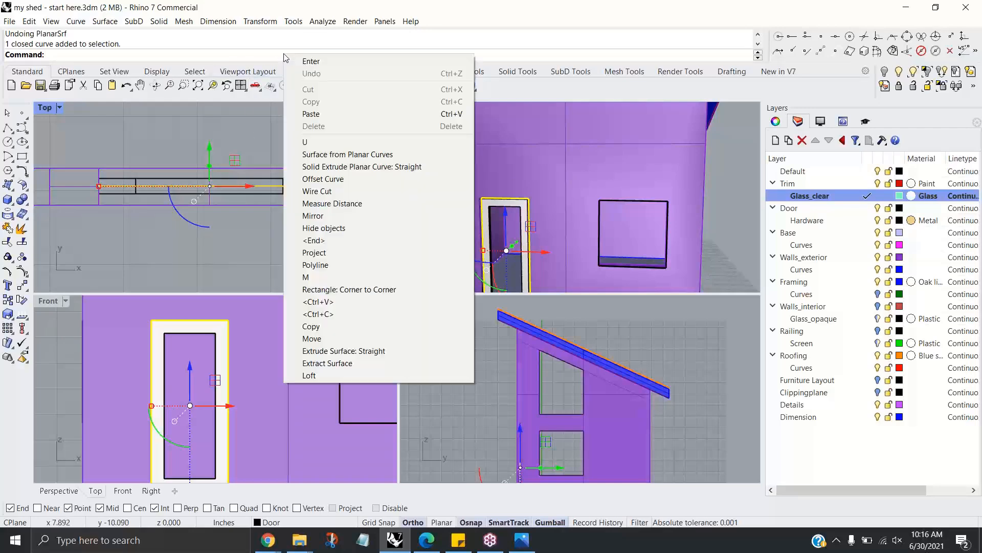
click(332, 155)
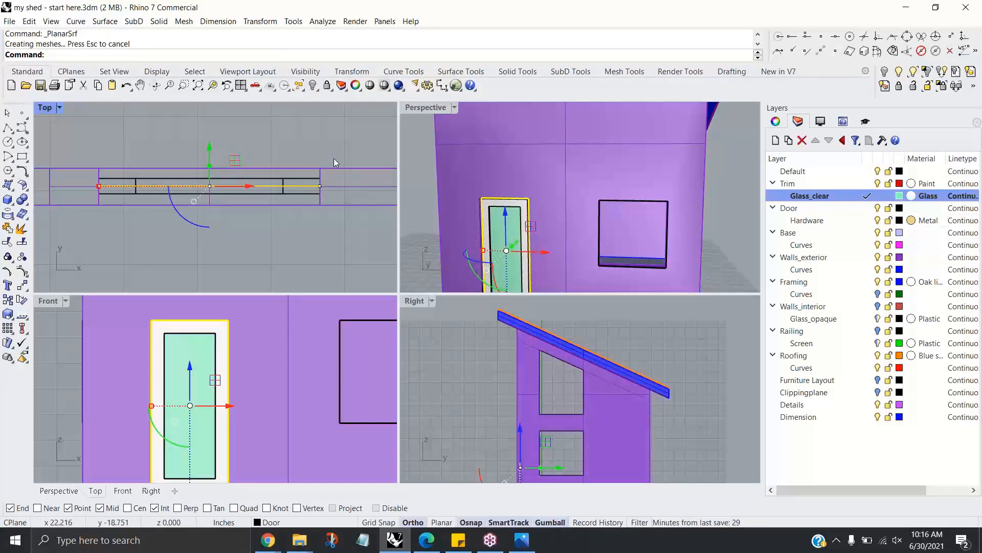
click(330, 226)
Step: Delete the bottom segment of the door outline on the front wall's outer face with DeleteSubCrv, from one lower corner to the other
scroll(493, 235, down, 4)
scroll(492, 235, up, 5)
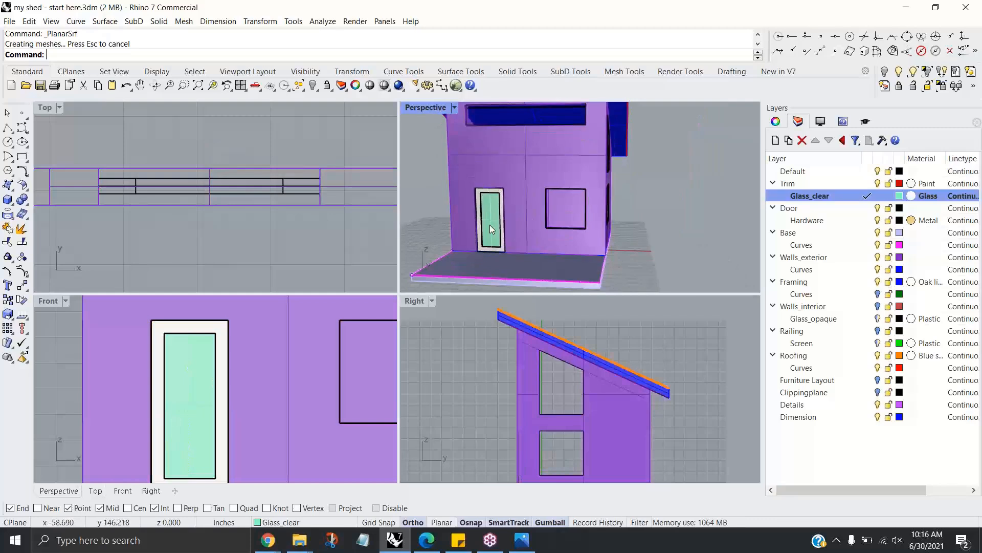
right_drag(508, 228, 508, 229)
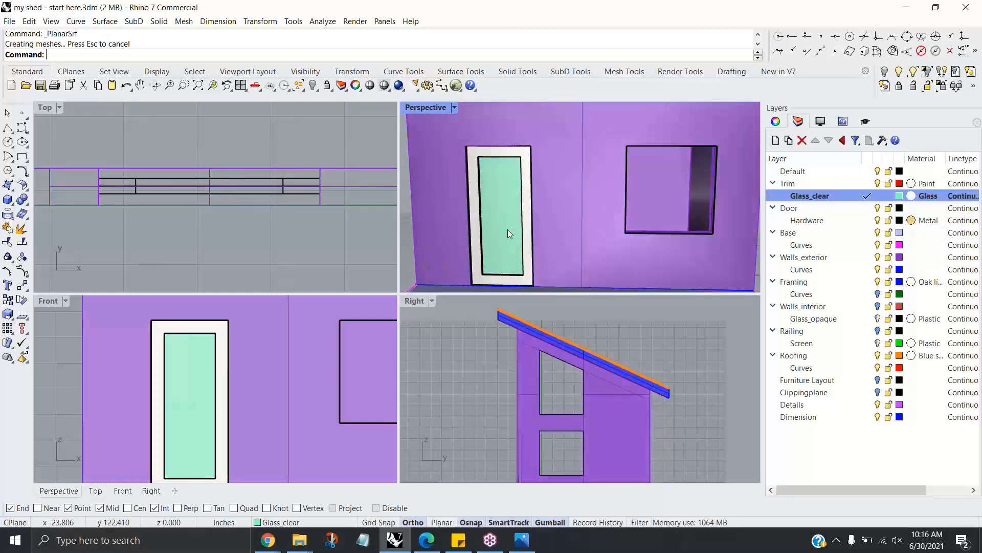
click(481, 145)
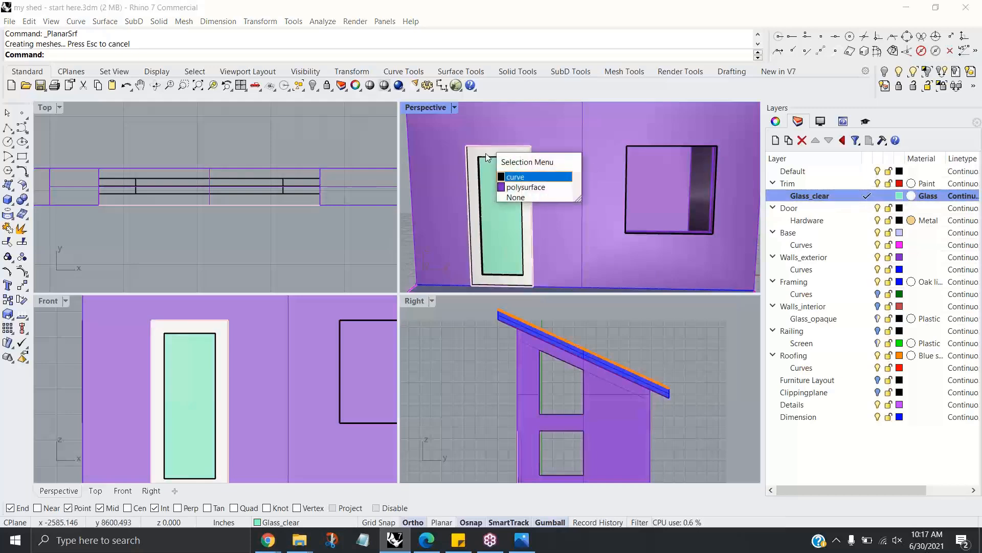
click(516, 177)
scroll(502, 267, up, 5)
scroll(529, 260, down, 5)
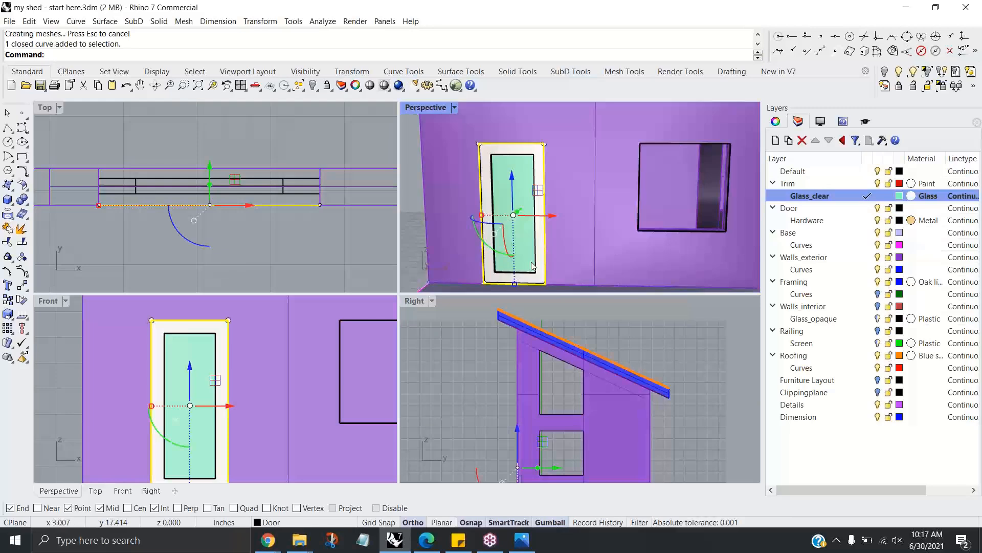
scroll(533, 261, up, 3)
shift+right_drag(542, 273, 565, 255)
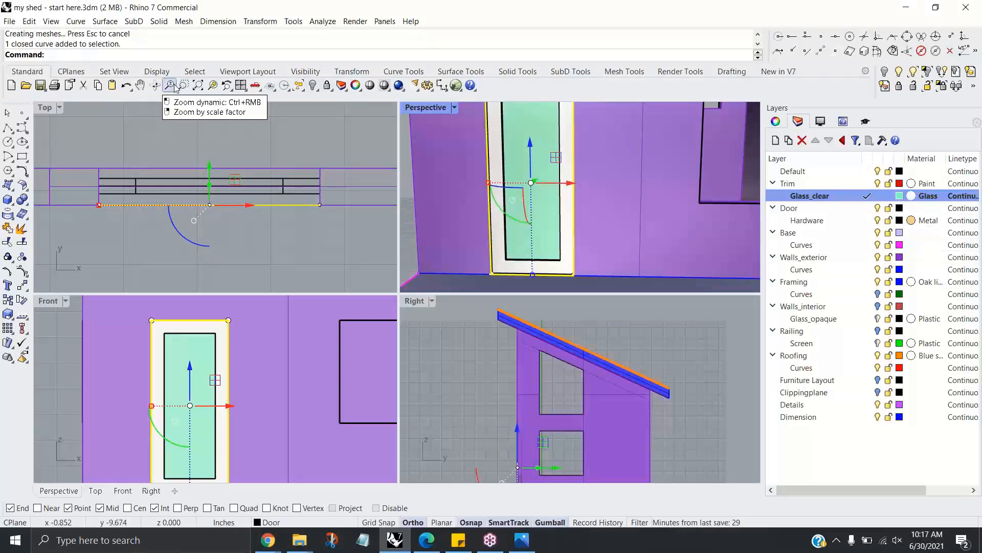
text(Delete)
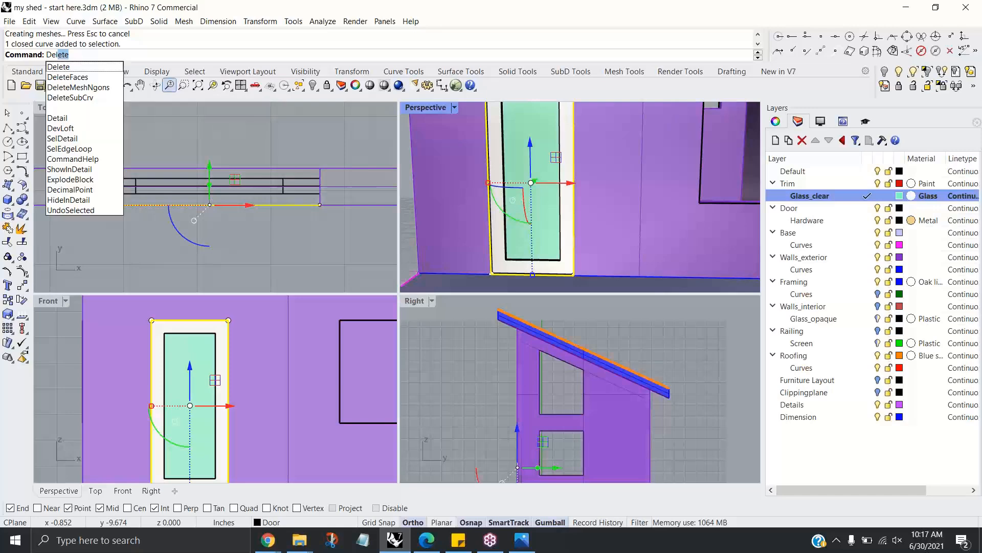
click(84, 99)
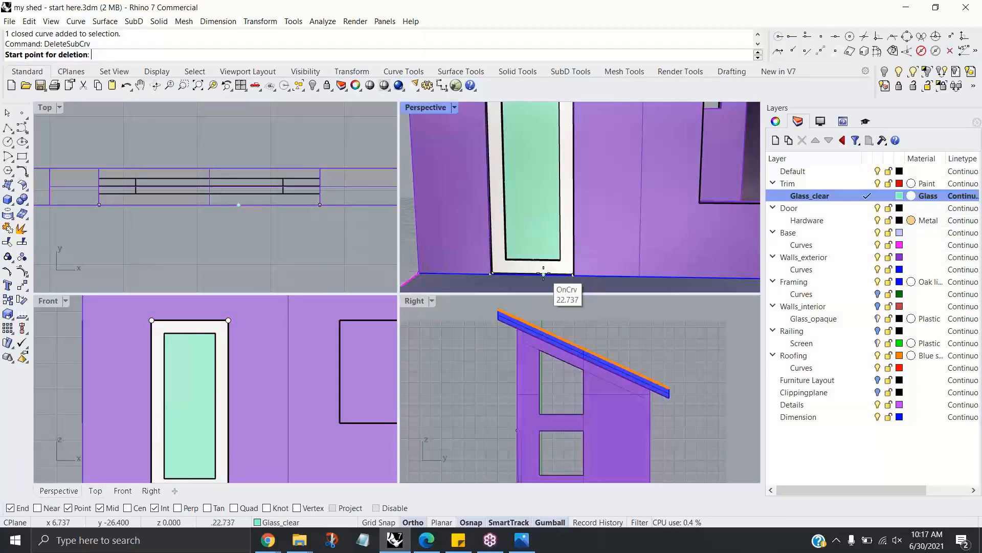
scroll(260, 394, down, 4)
right_drag(260, 394, 265, 362)
scroll(214, 427, up, 6)
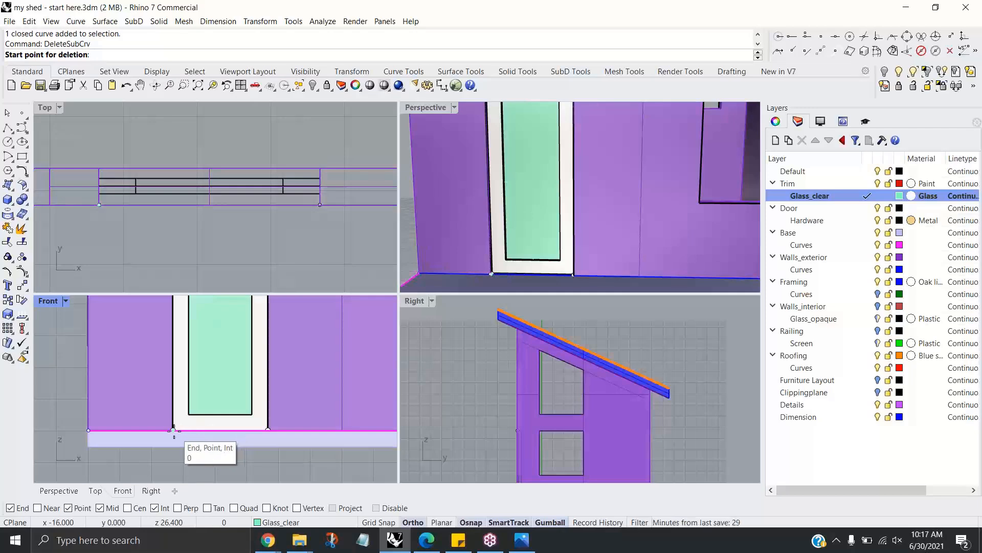
click(173, 431)
click(269, 430)
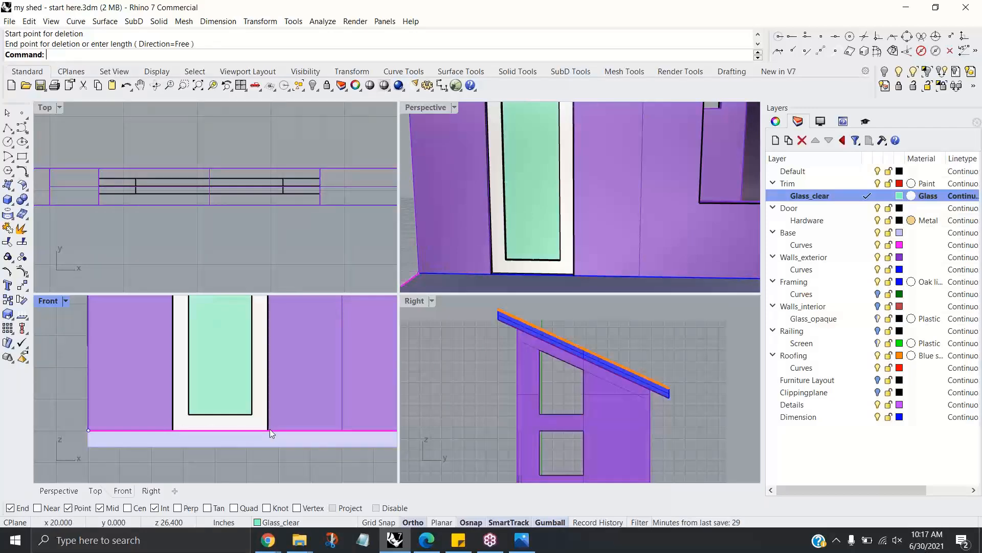
Step: Begin a flat-capped offset of the three-sided door outline on the front wall's outer face
click(576, 202)
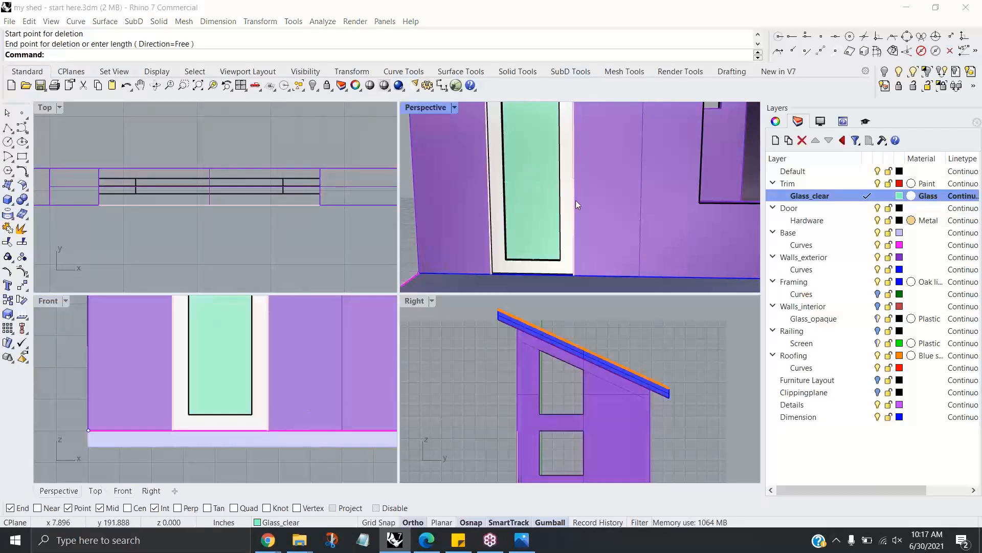
click(576, 202)
click(589, 229)
scroll(591, 222, down, 4)
scroll(588, 214, up, 2)
right_drag(599, 217, 583, 236)
right_drag(515, 282, 545, 244)
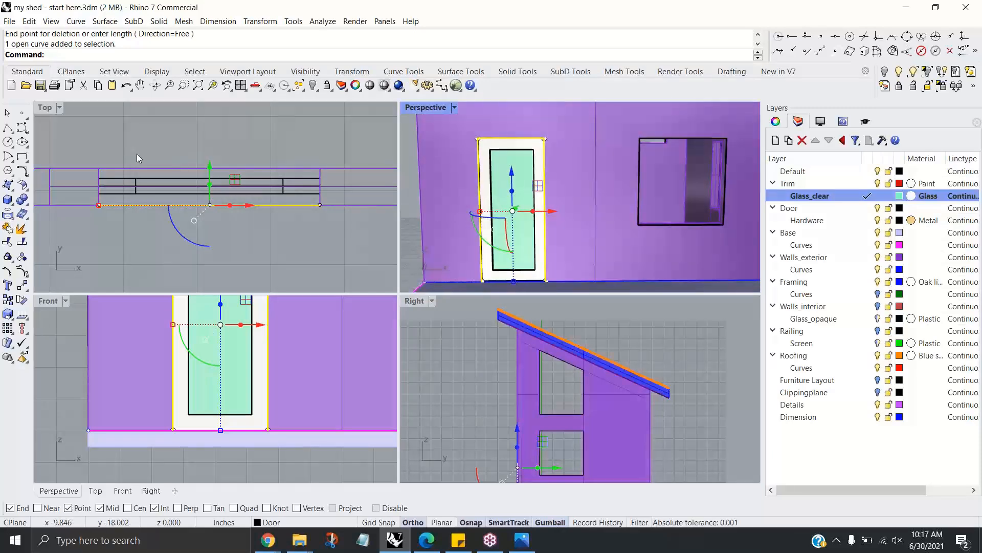
right_click(86, 60)
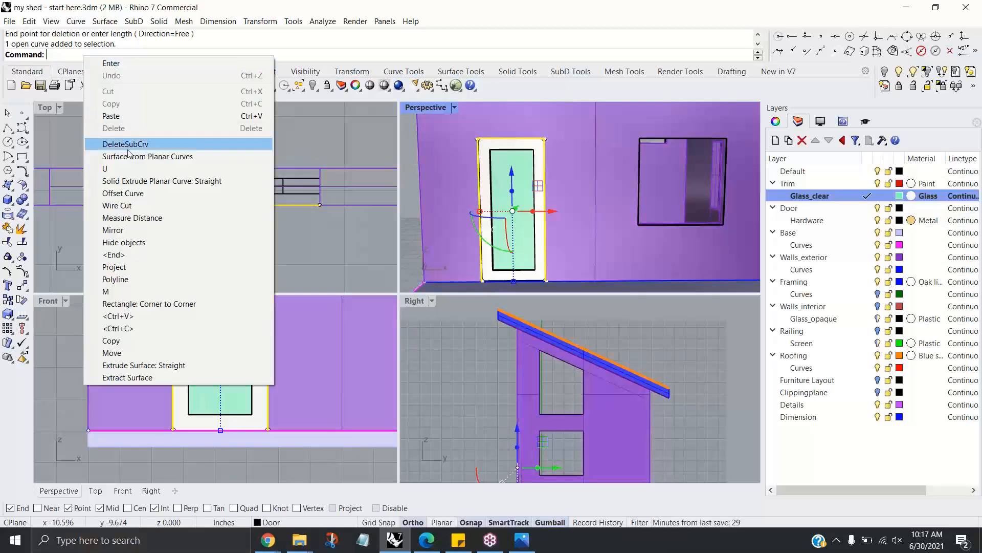
click(129, 194)
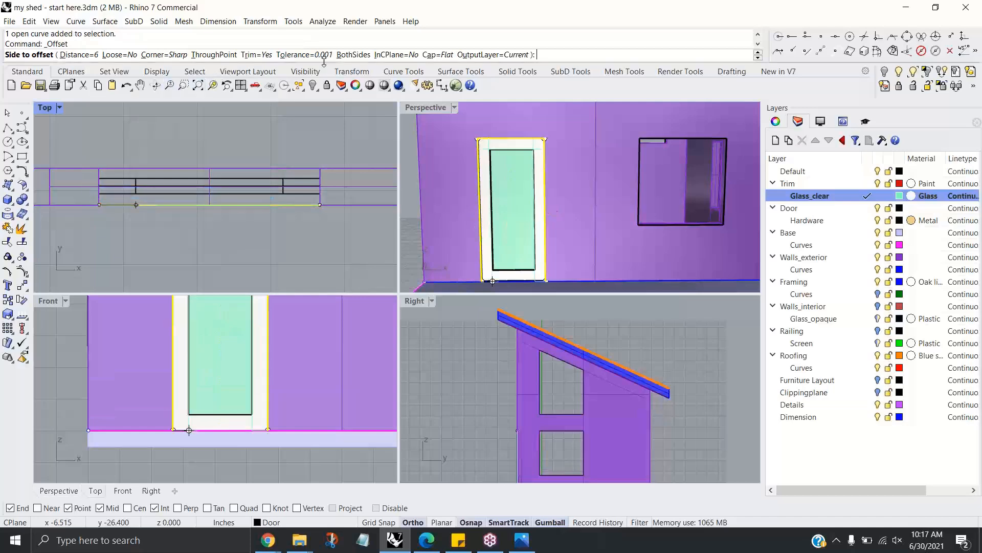
click(441, 55)
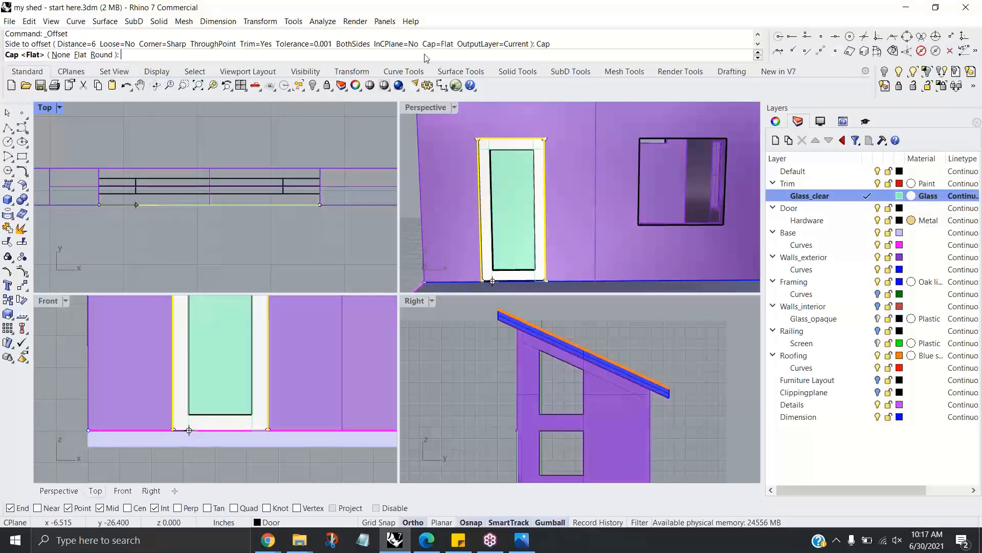
click(80, 55)
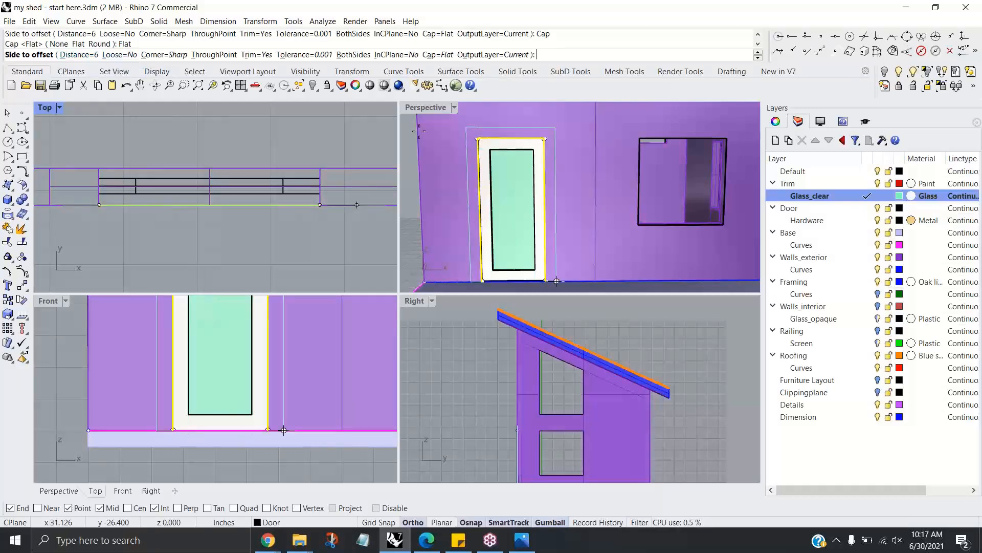
Step: Try an offset distance of 3 inches around the outside of the door outline
click(90, 57)
text(3)
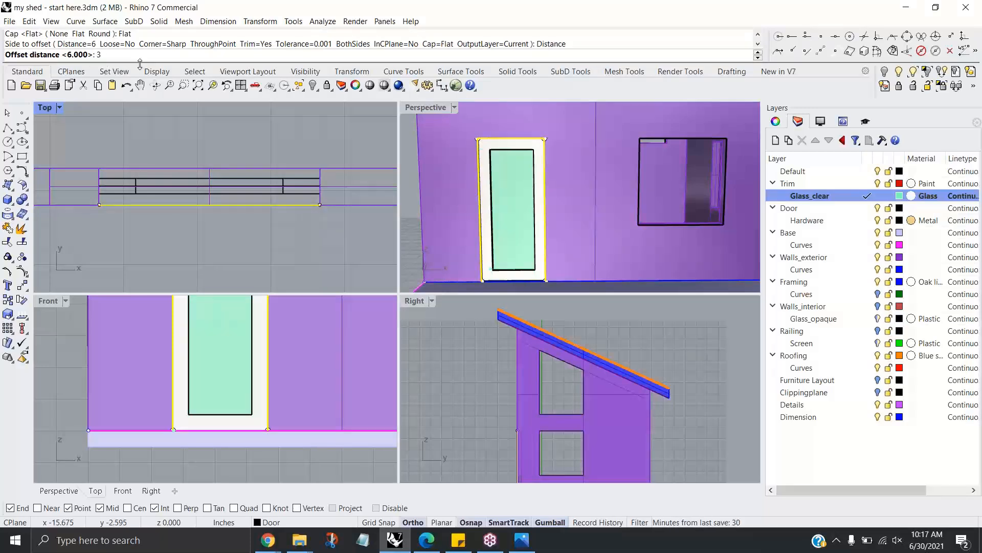
key(Return)
scroll(483, 135, up, 2)
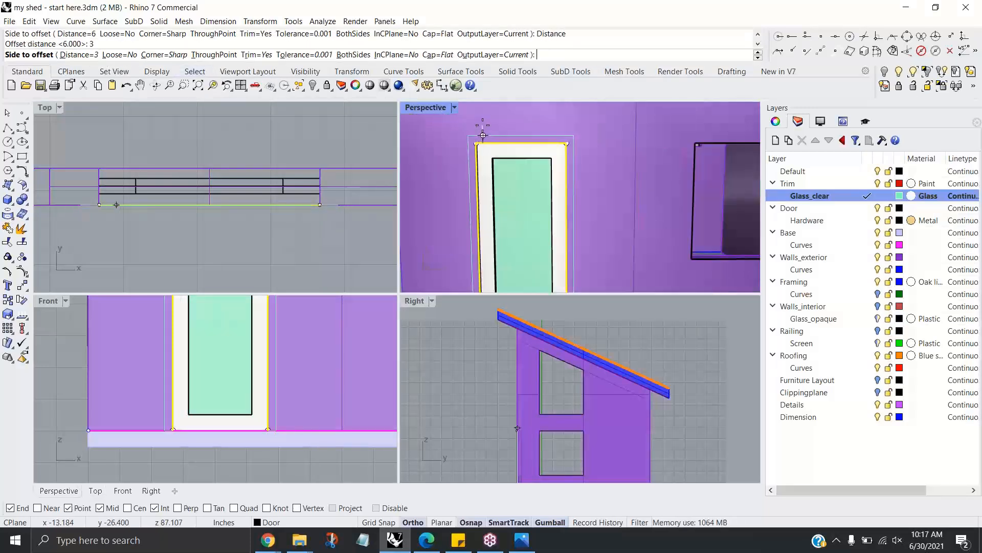
scroll(504, 138, down, 1)
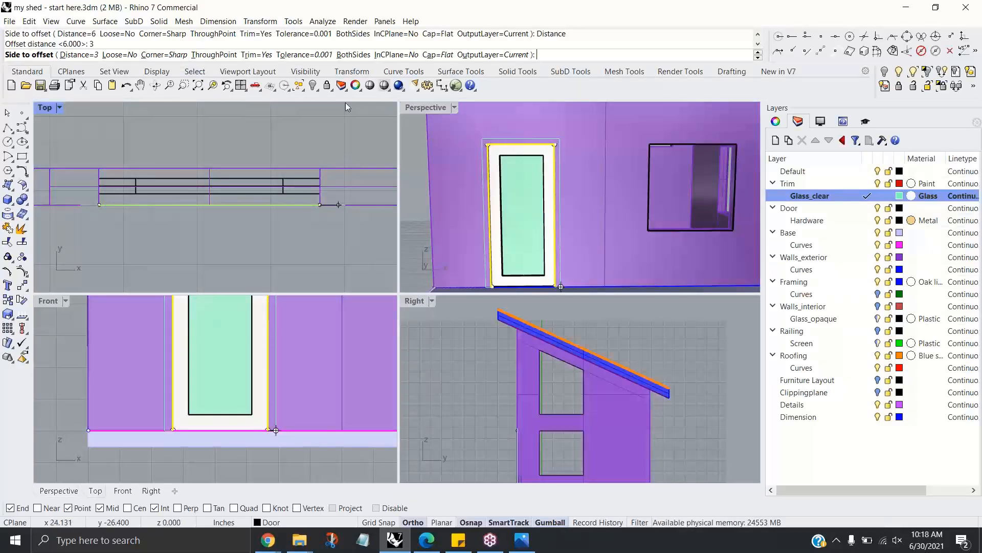
Step: Offset the door outline outward by 2 inches with flat caps, and check the new curve's type in its properties
click(82, 54)
text(2)
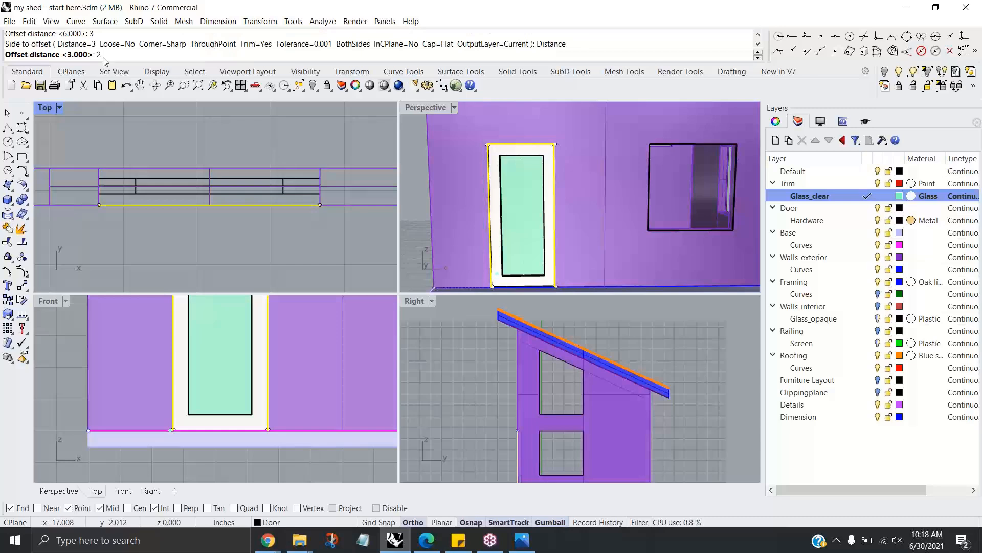
key(Return)
scroll(489, 150, up, 2)
scroll(491, 149, down, 2)
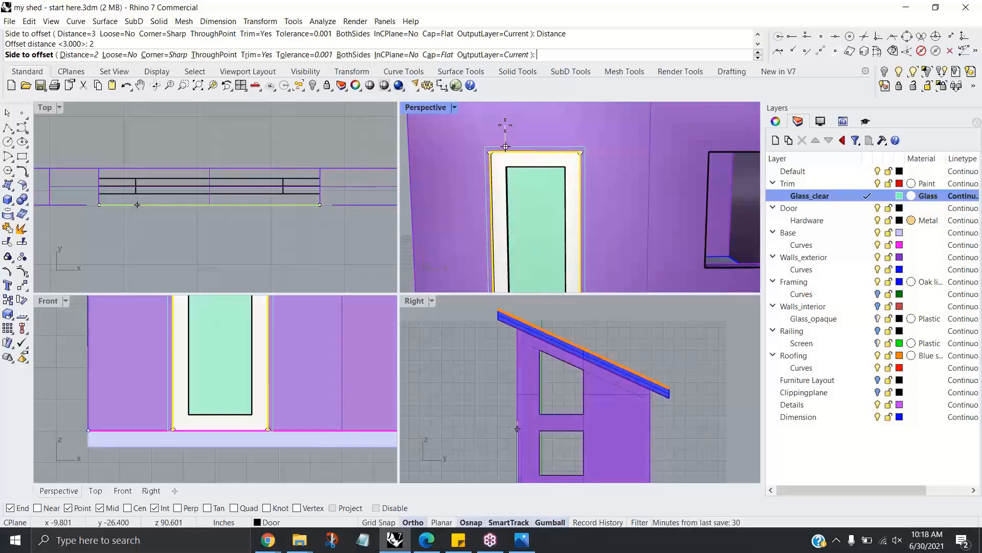
click(505, 147)
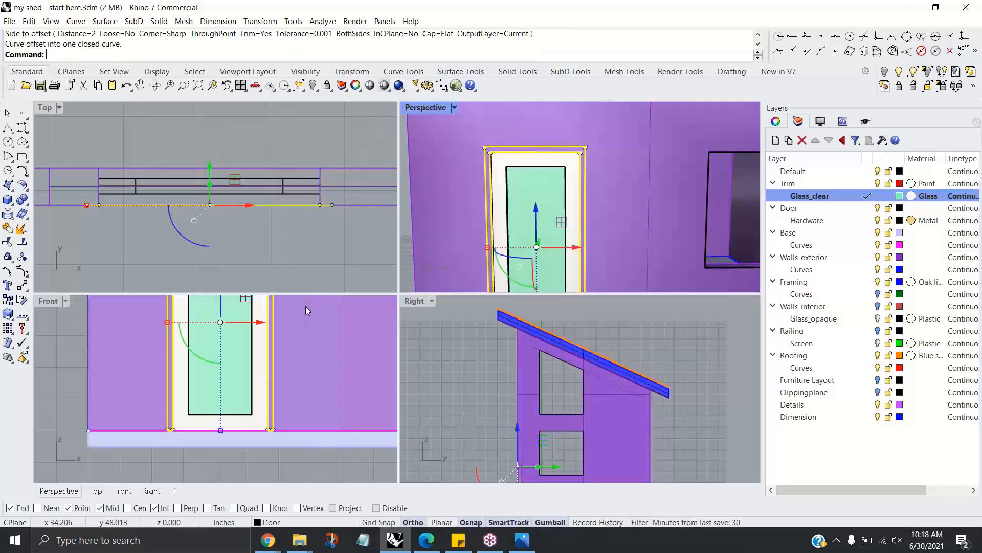
scroll(309, 421, down, 2)
right_drag(309, 420, 307, 426)
shift+right_drag(532, 199, 545, 149)
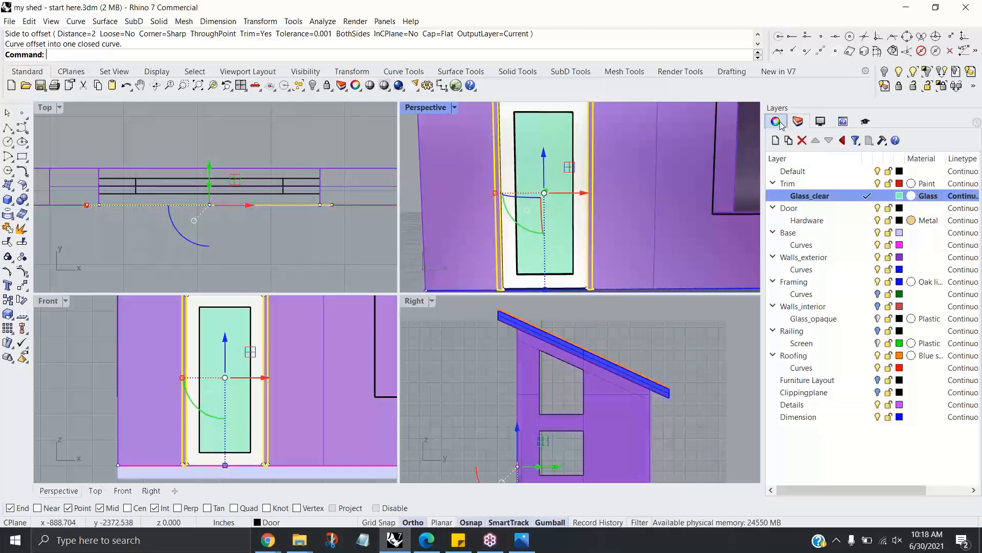
click(775, 121)
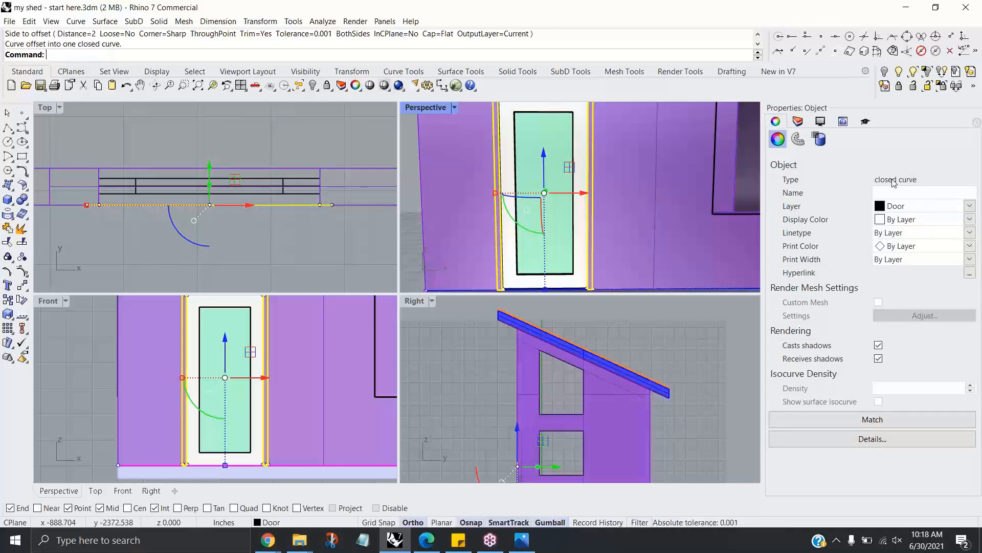
Step: Move the capped trim outline 1 inch outward from the front wall's outer face
scroll(219, 222, up, 3)
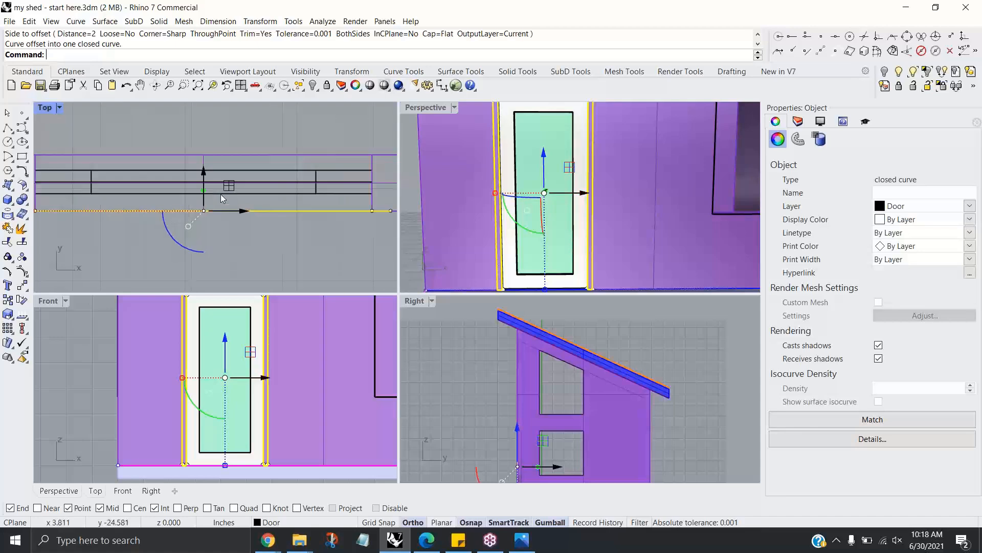
click(204, 179)
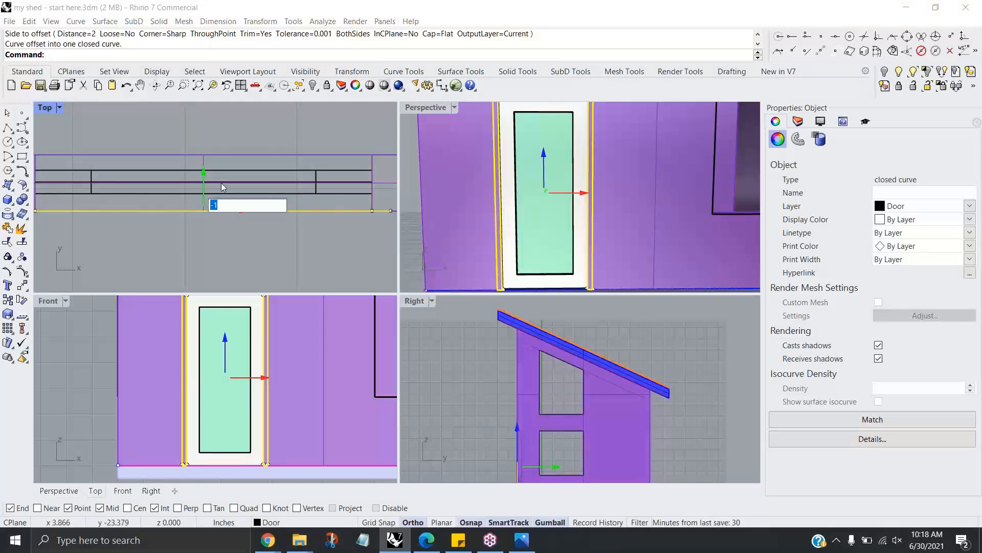
key(Return)
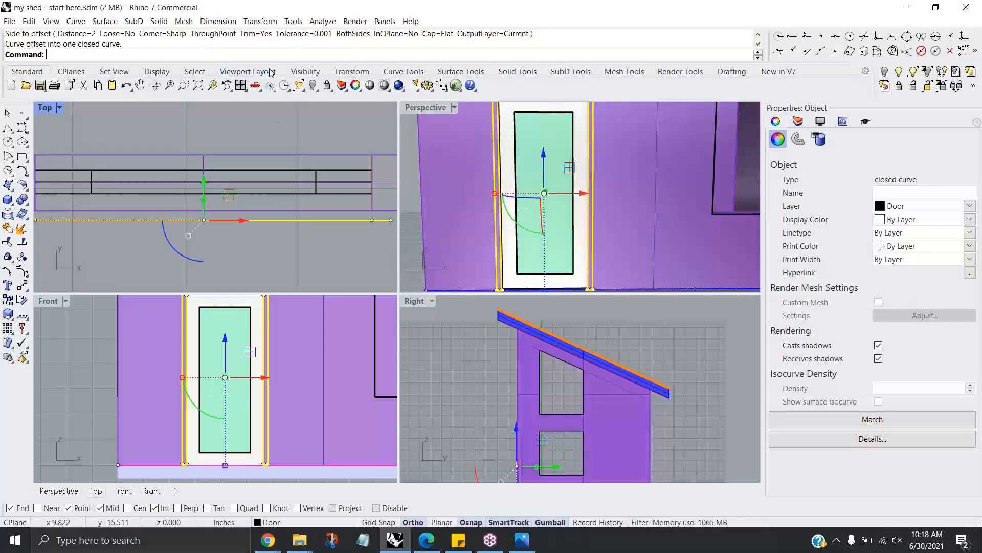
scroll(296, 159, down, 2)
Step: Extrude the trim outline on the Trim layer into a solid 8 inches deep through the wall, in one direction only
click(797, 121)
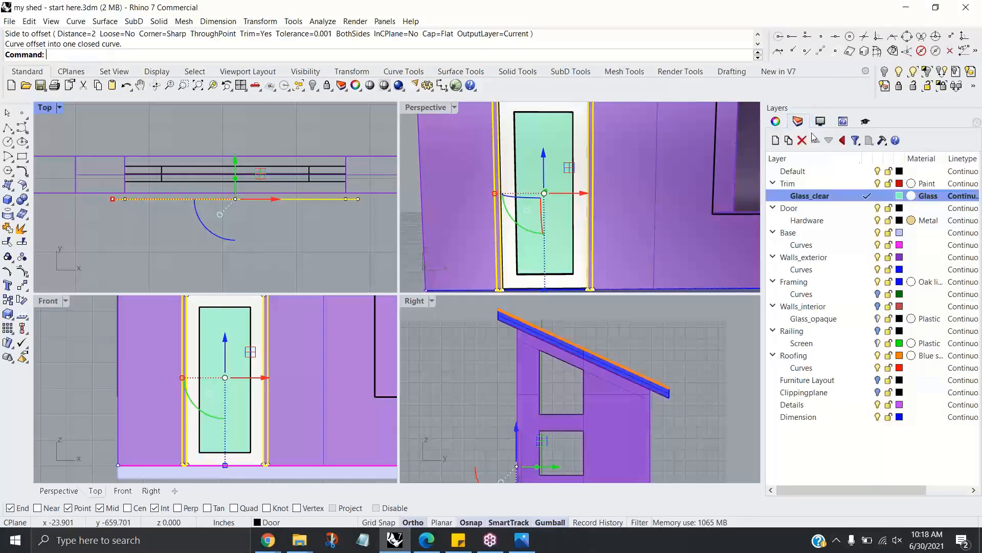
click(863, 186)
click(866, 184)
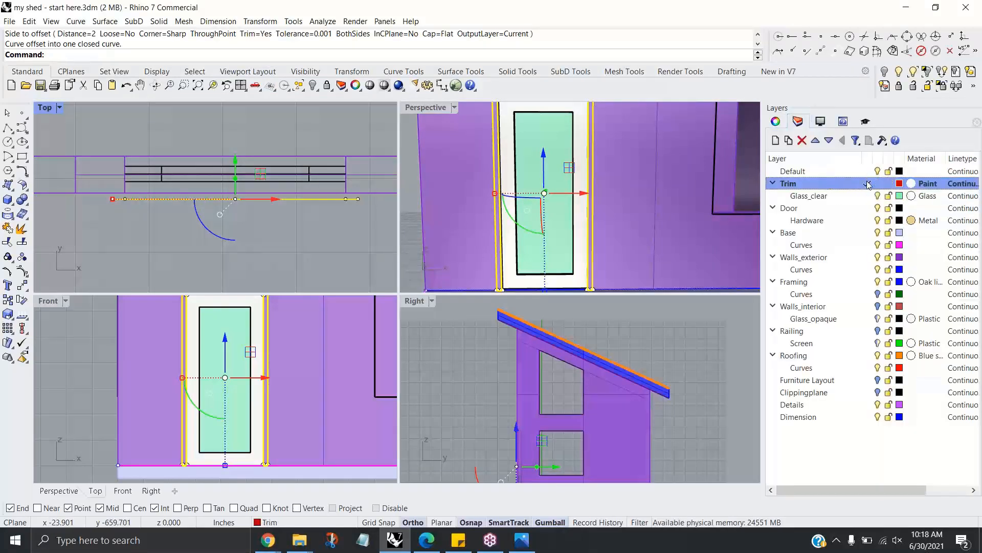
click(155, 21)
mouse_move(277, 217)
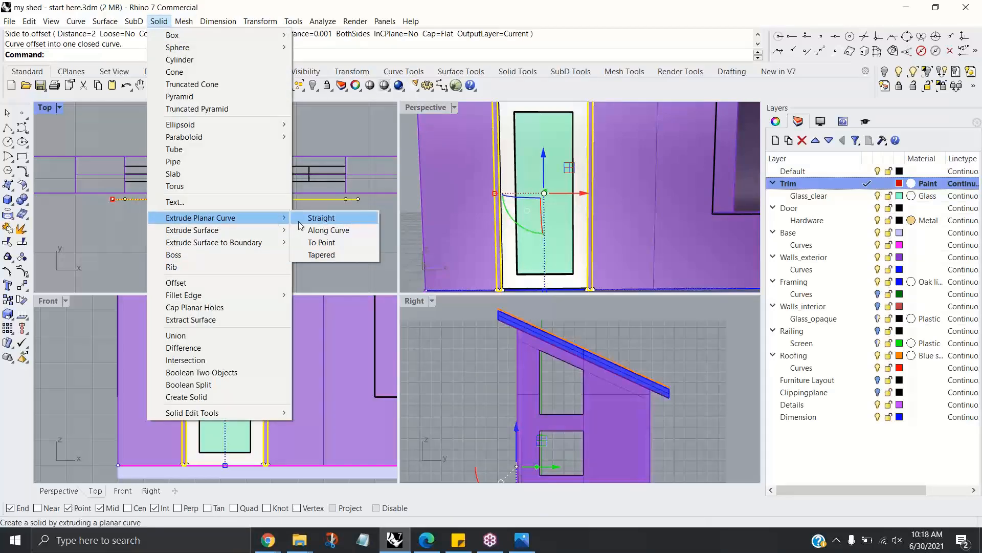
click(314, 223)
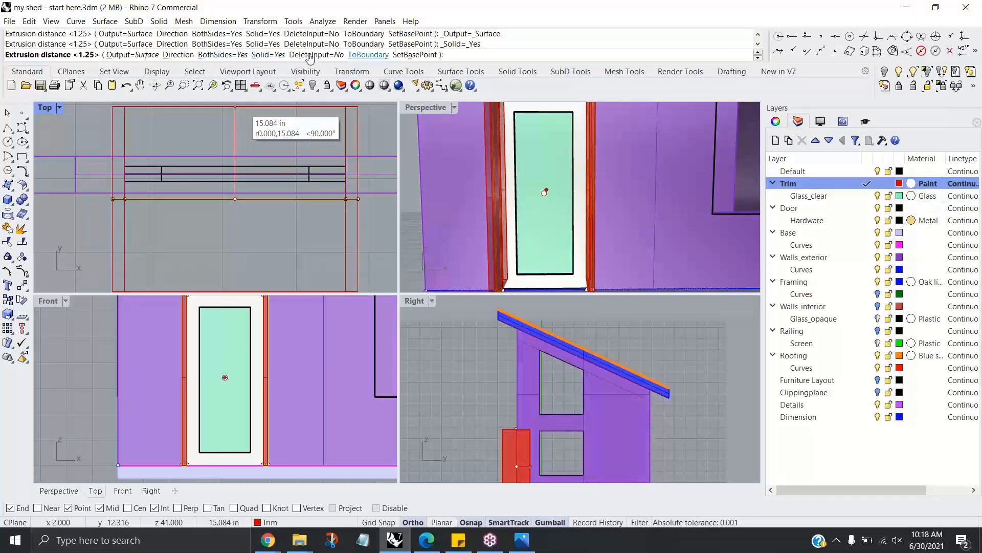
click(222, 54)
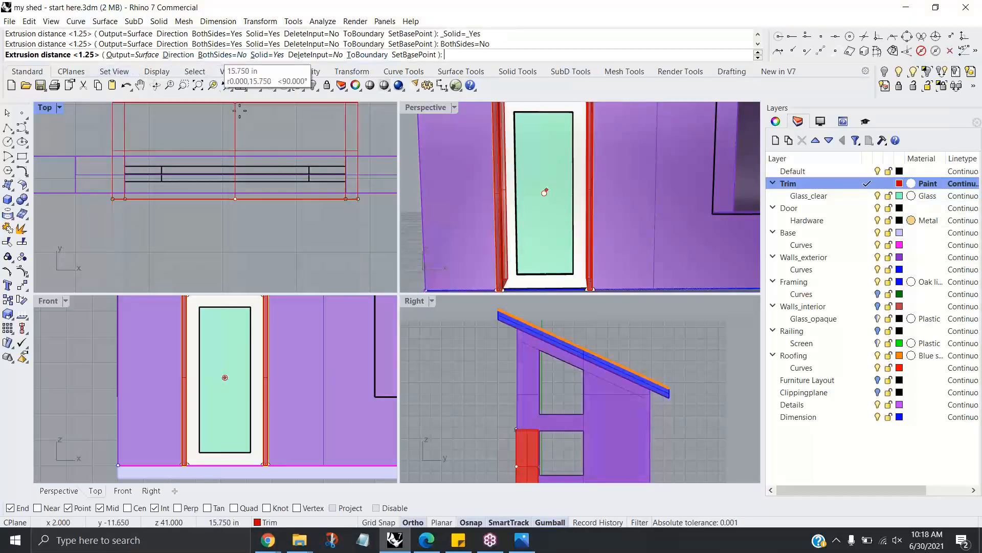
text(8)
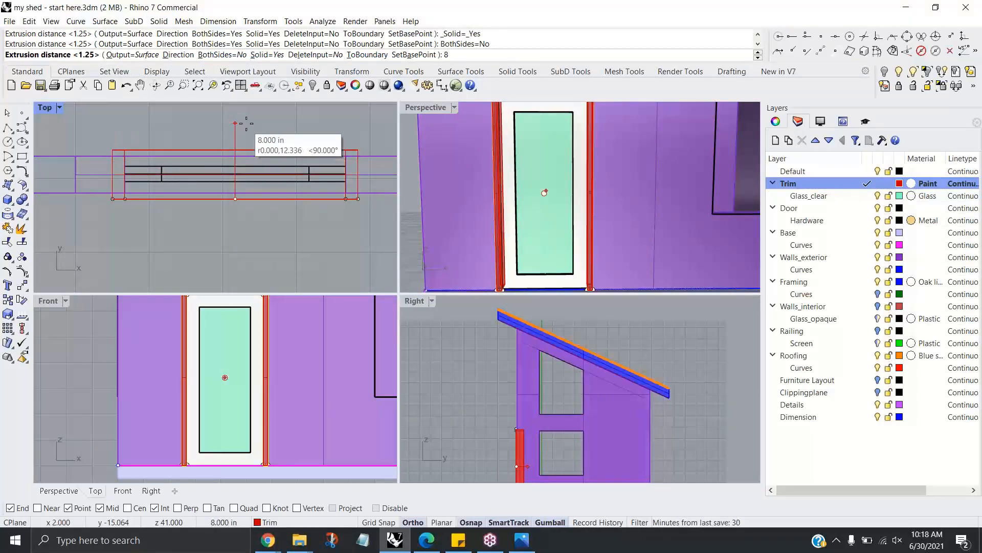
key(Return)
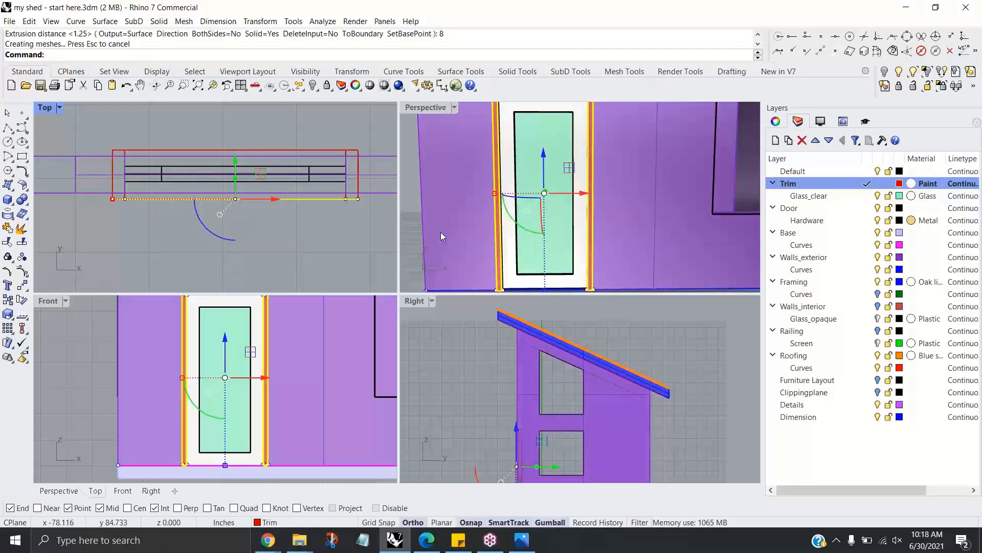
key(Escape)
scroll(600, 174, down, 5)
right_drag(600, 192, 563, 202)
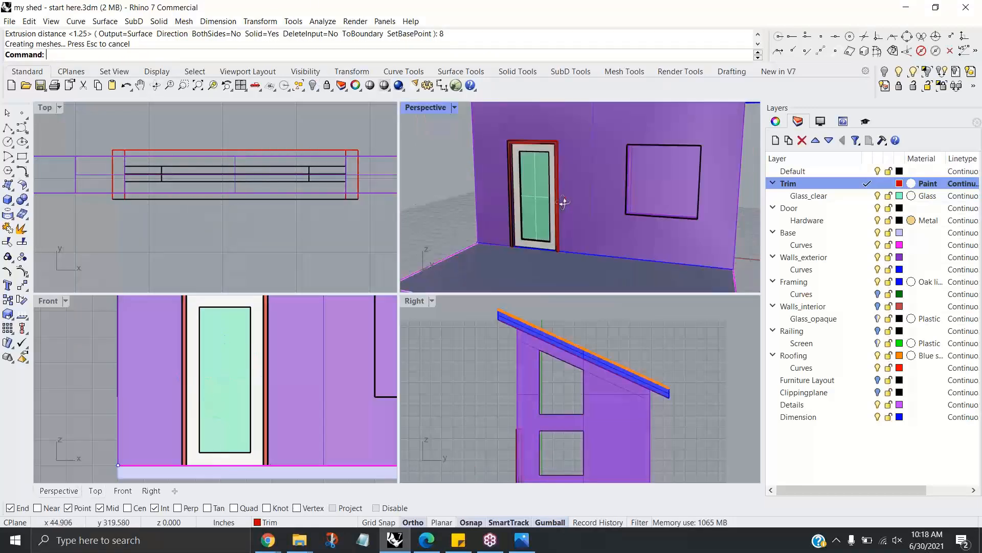
Step: Make the Hardware layer under Door current for modelling on the front door
scroll(563, 203, up, 5)
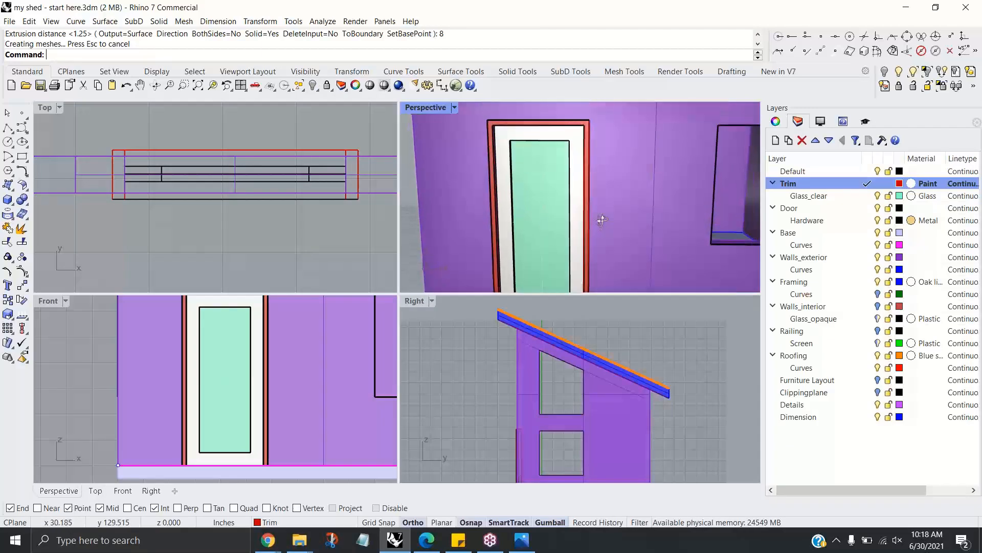
scroll(600, 213, up, 4)
scroll(265, 366, up, 5)
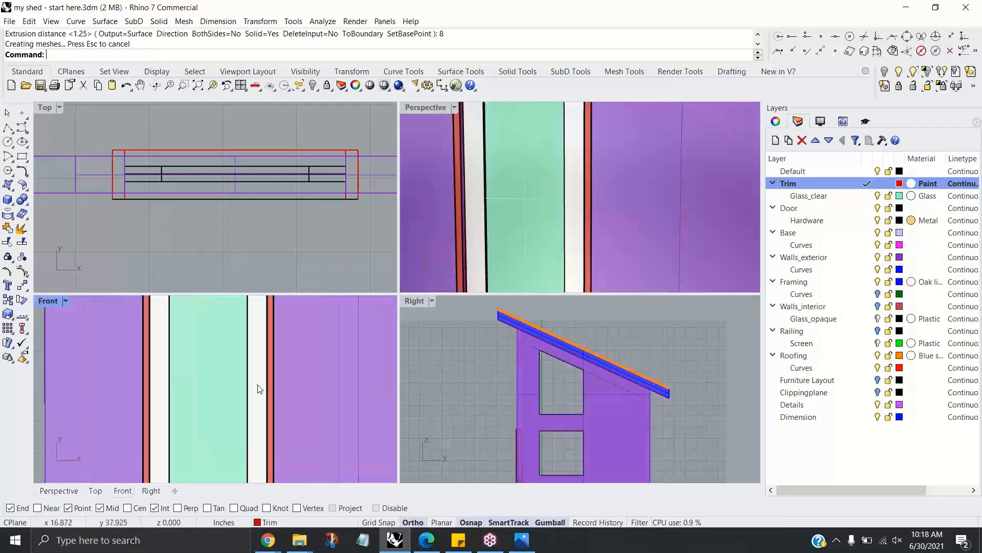
click(867, 223)
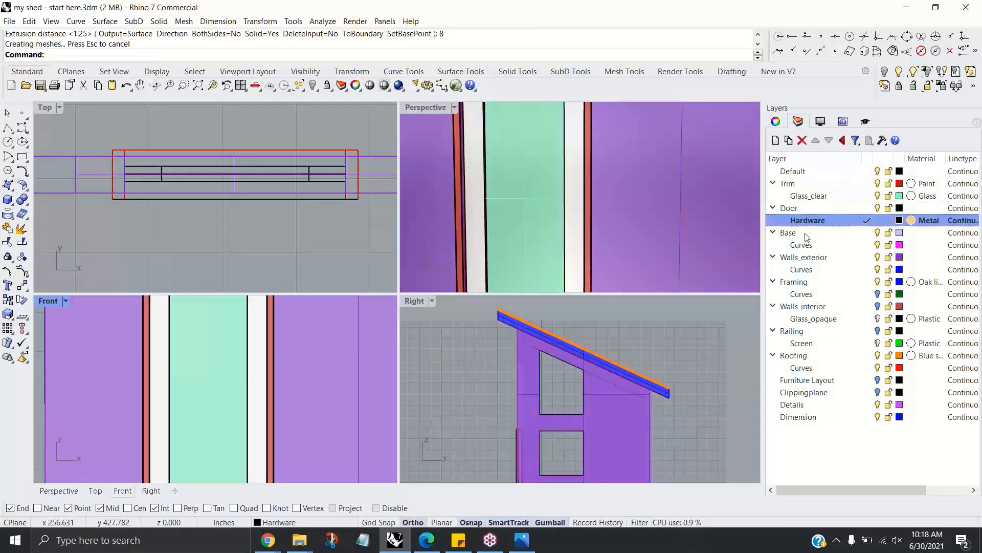
right_drag(310, 430, 305, 369)
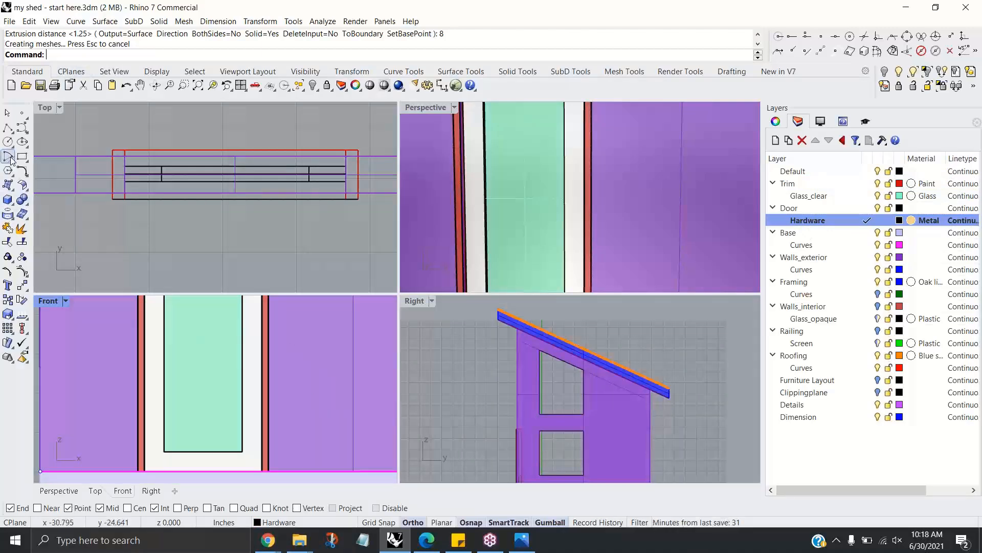
click(8, 203)
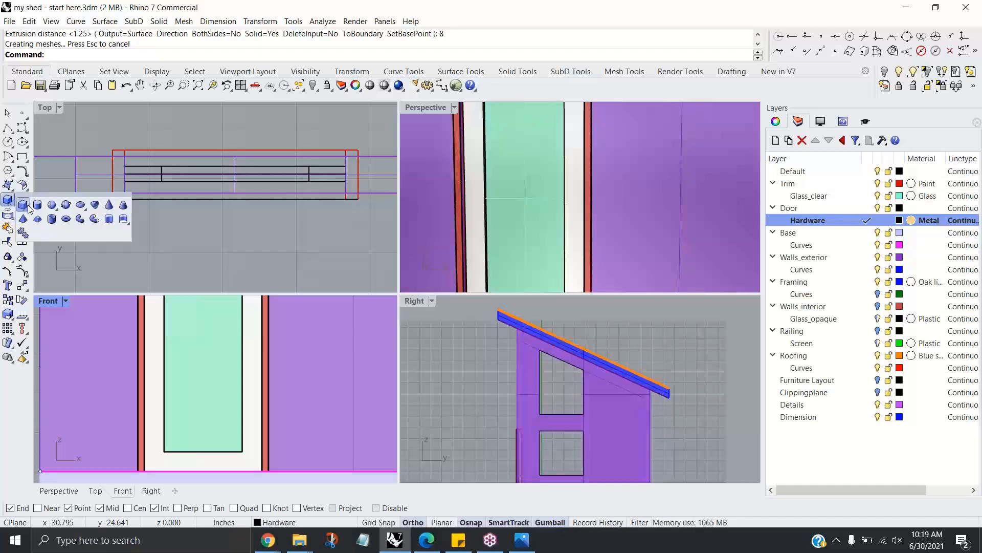
click(62, 206)
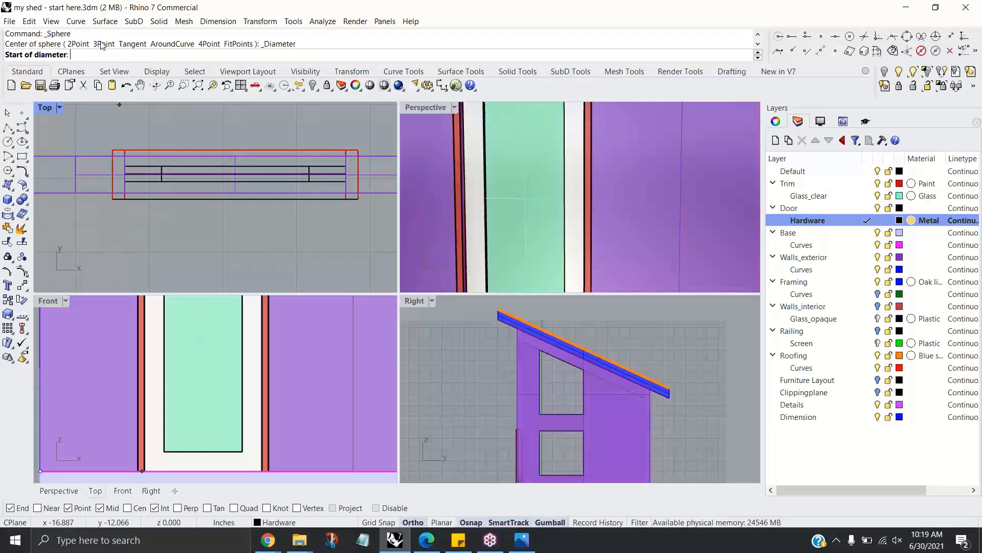
key(Escape)
Step: Create a centre-and-radius sphere for the door knob on the door frame's latch-side stile, about 2.9 inches in radius
click(158, 21)
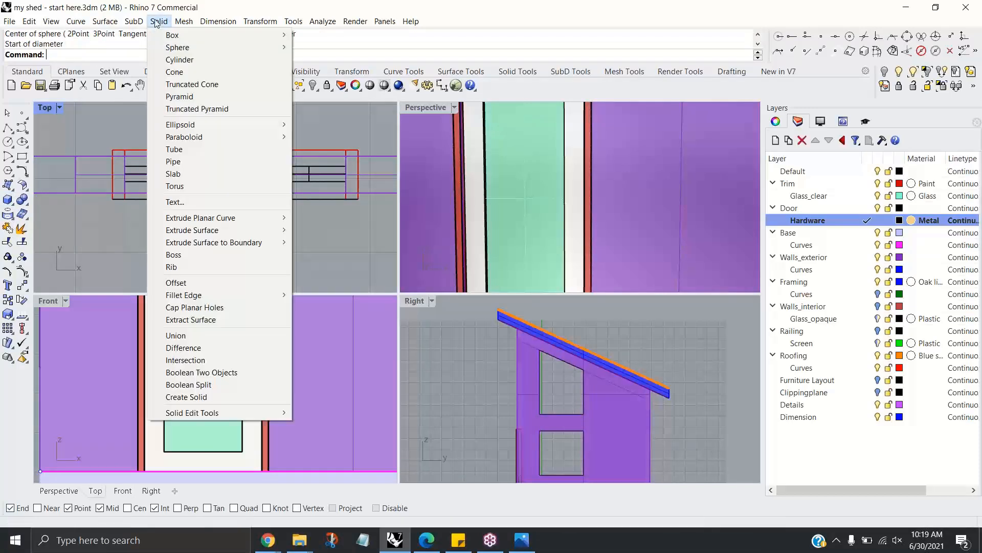
mouse_move(221, 49)
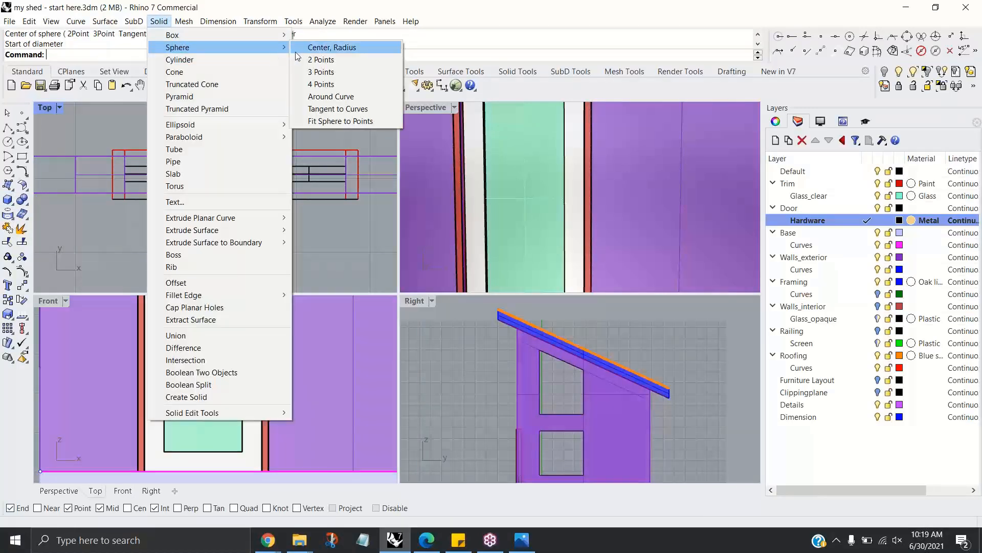
click(333, 49)
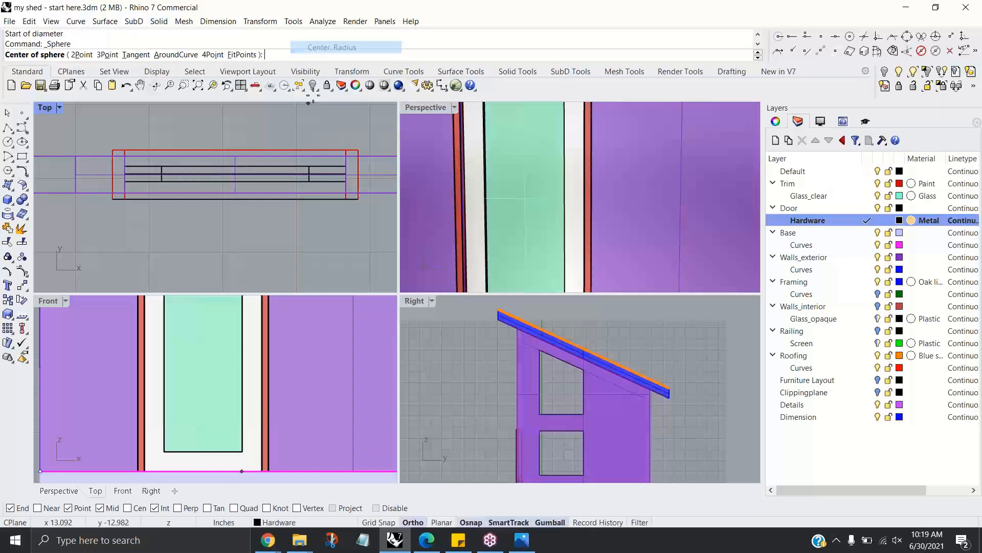
scroll(261, 364, down, 2)
right_drag(264, 371, 253, 406)
scroll(240, 400, up, 2)
scroll(240, 399, up, 1)
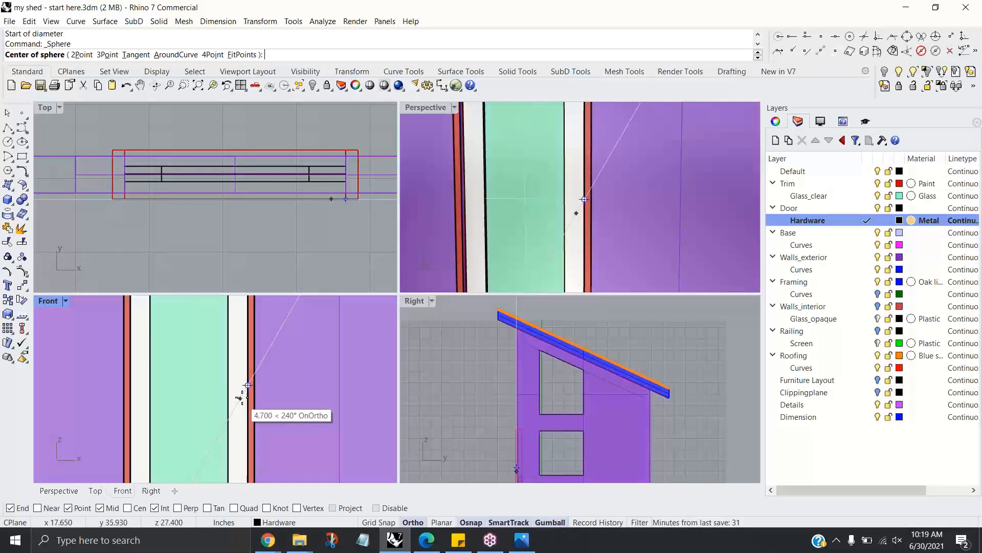
key(Escape)
key(Return)
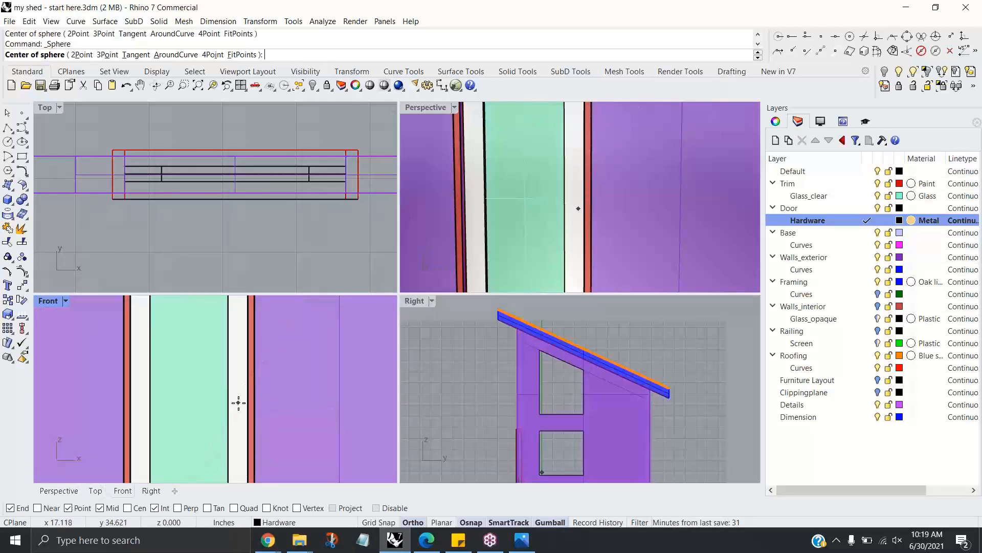
click(238, 403)
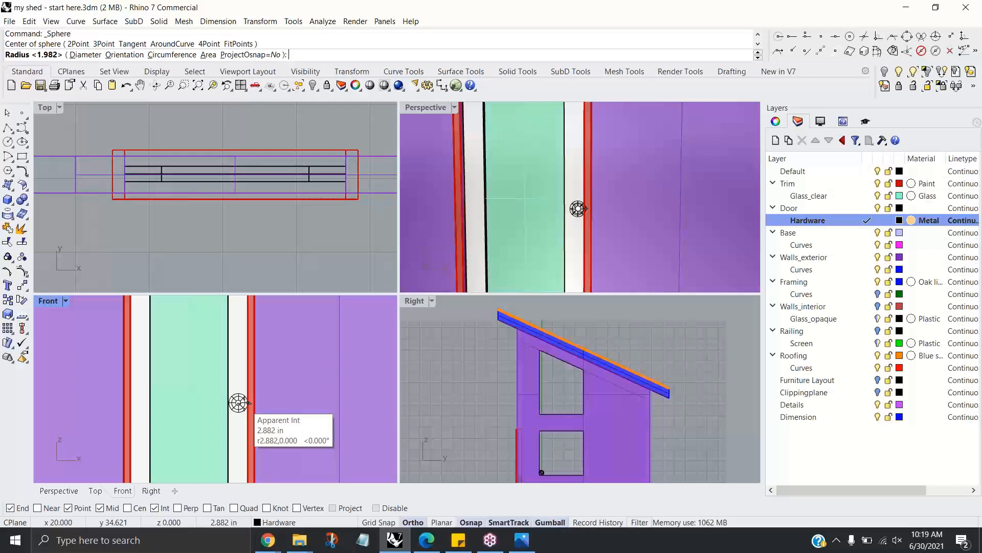
scroll(239, 403, up, 2)
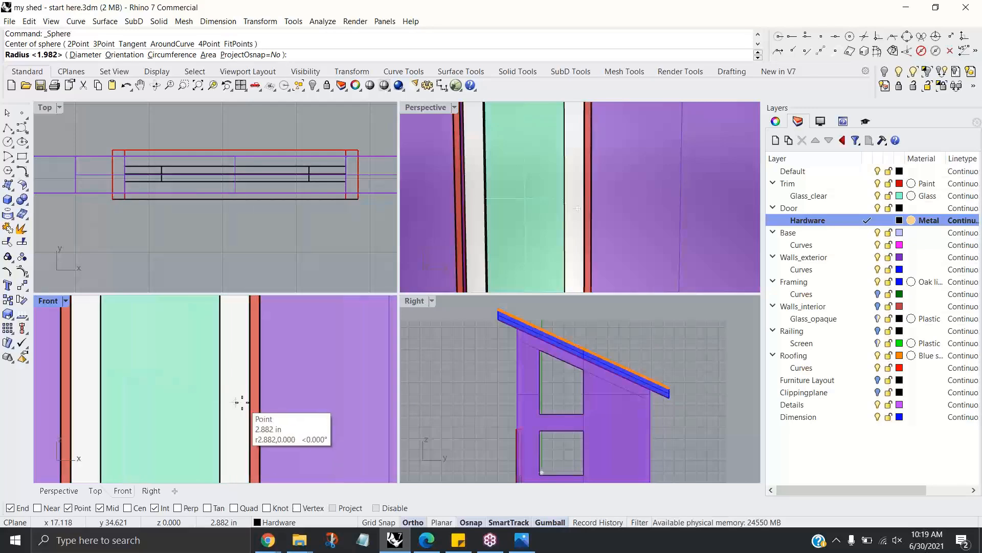
click(240, 403)
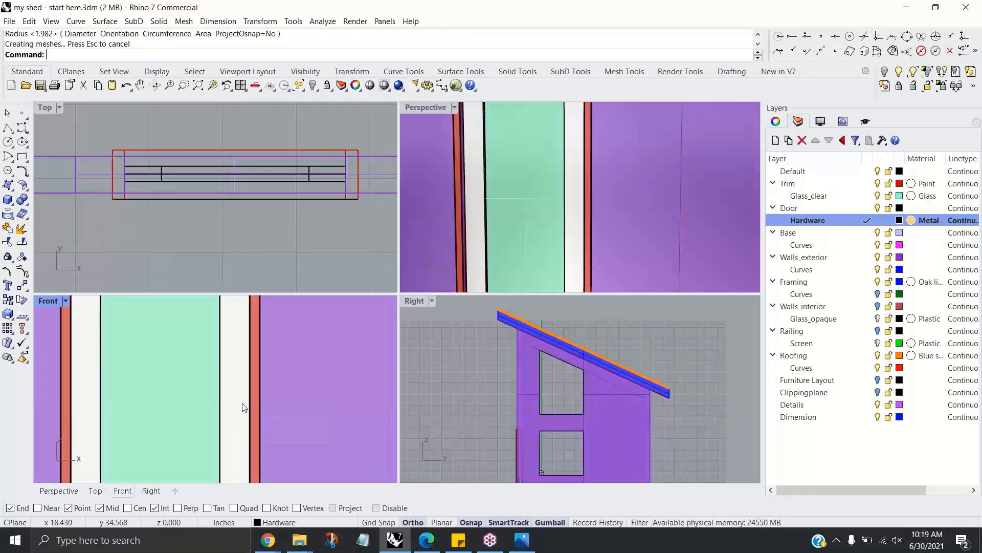
Step: Move the knob sphere from the origin line to just outside the front door
scroll(306, 226, down, 10)
right_drag(306, 226, 272, 206)
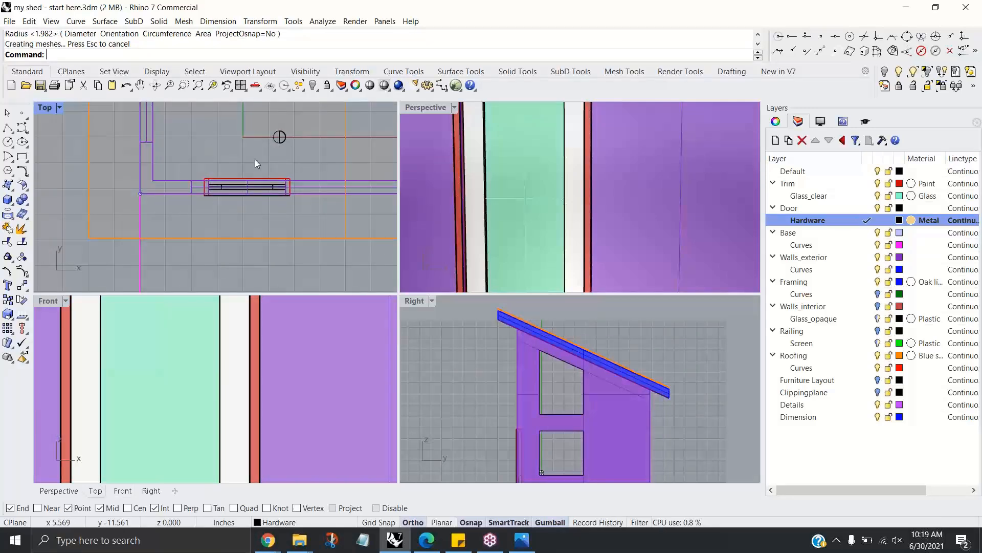
click(280, 138)
drag(281, 123, 289, 191)
scroll(231, 406, up, 2)
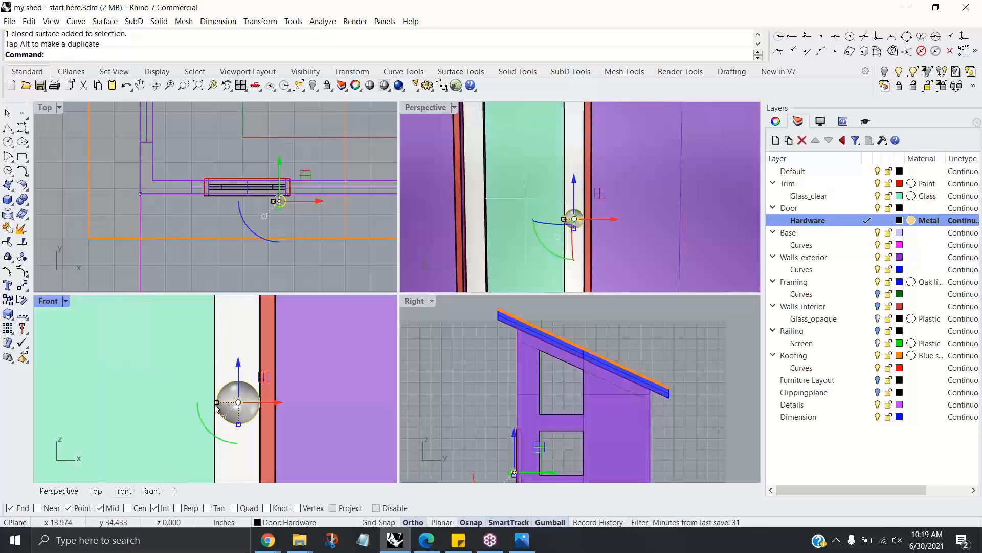
Step: Scale the knob sphere down uniformly and centre it across the width of the door's stile
drag(217, 404, 277, 403)
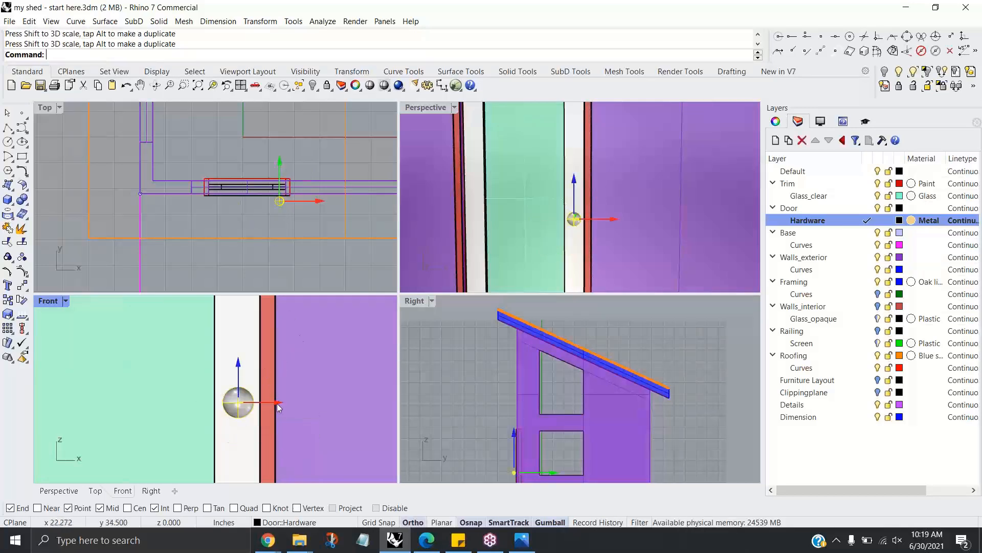
click(330, 279)
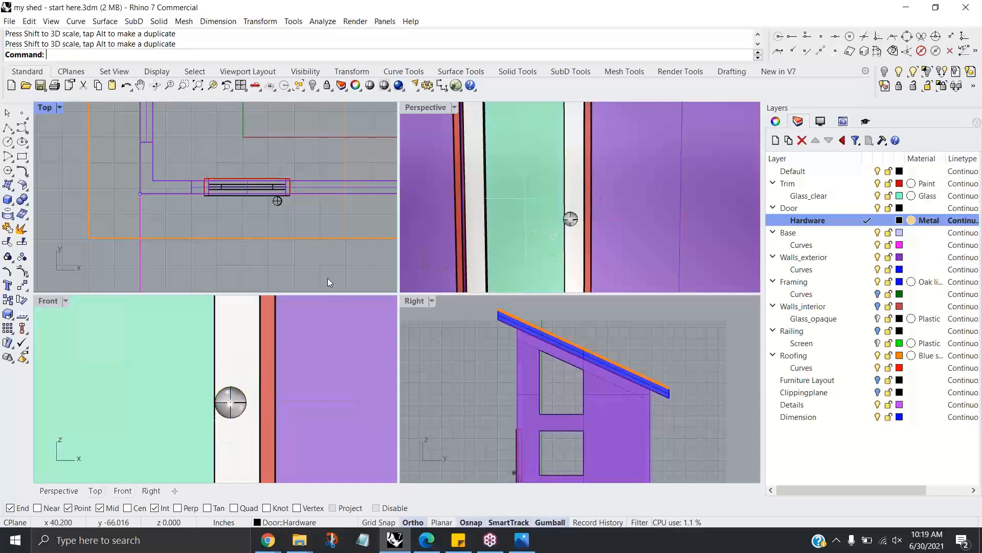
click(229, 404)
drag(269, 401, 275, 403)
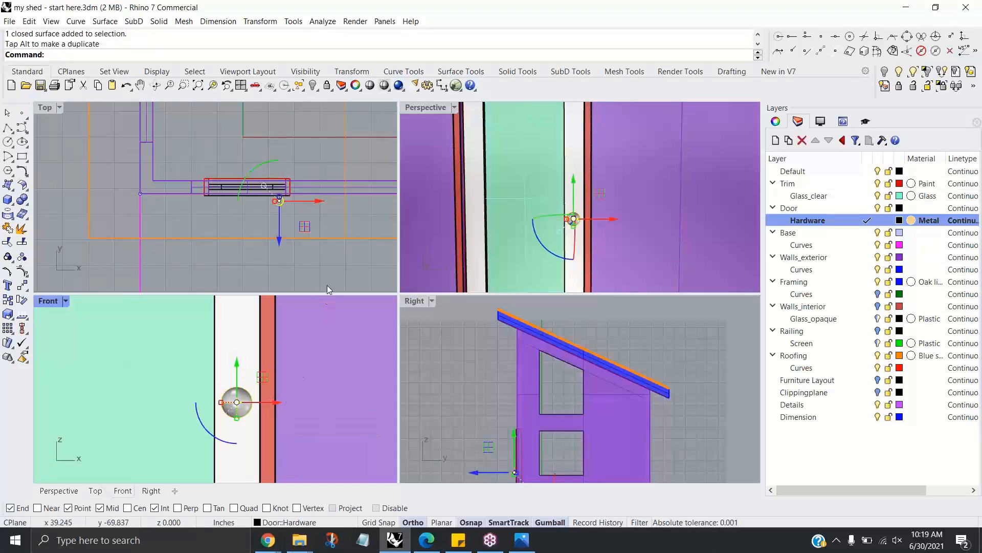
click(310, 269)
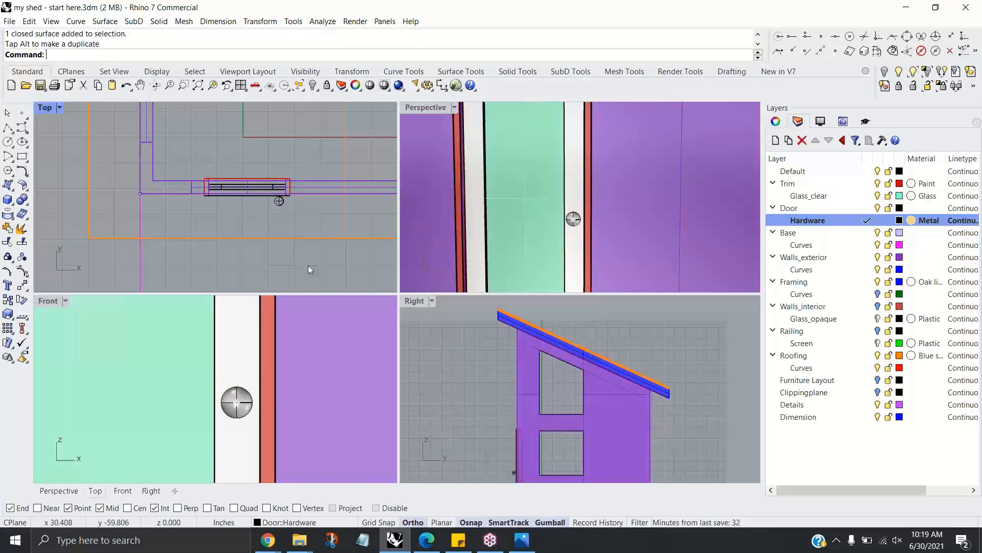
Step: Move the knob sphere back toward the door until it slightly overlaps the door's outer face
scroll(279, 200, up, 5)
click(284, 202)
drag(284, 202, 288, 175)
click(309, 262)
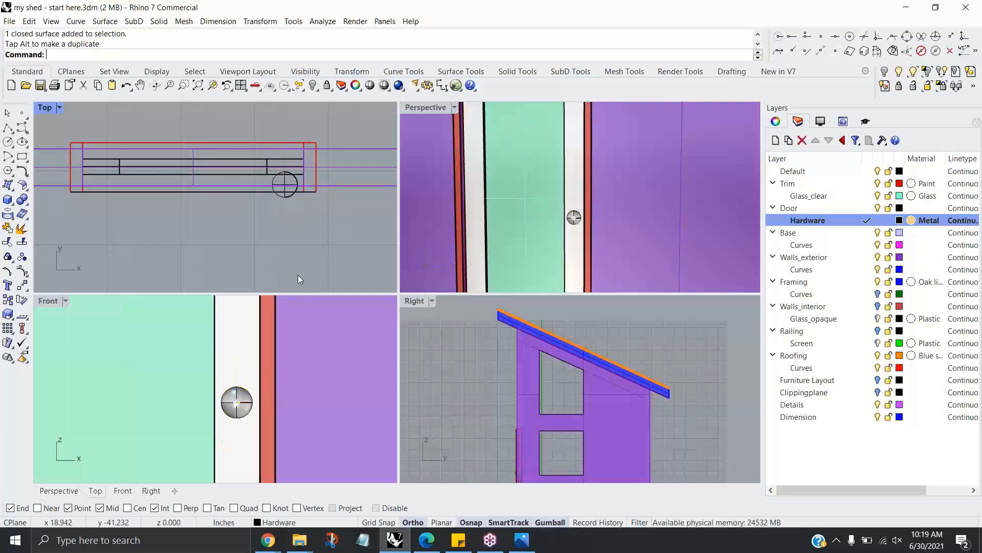
scroll(298, 275, down, 2)
scroll(587, 156, down, 8)
shift+right_drag(587, 158, 571, 220)
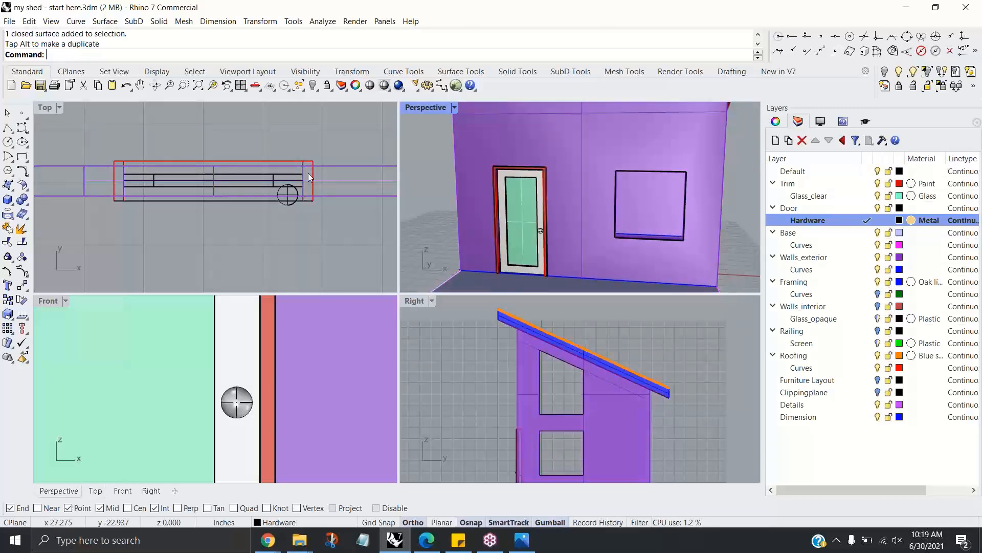
Step: Copy the front window's outline curve from the wall's outer face to the middle of the wall thickness
scroll(289, 325, down, 8)
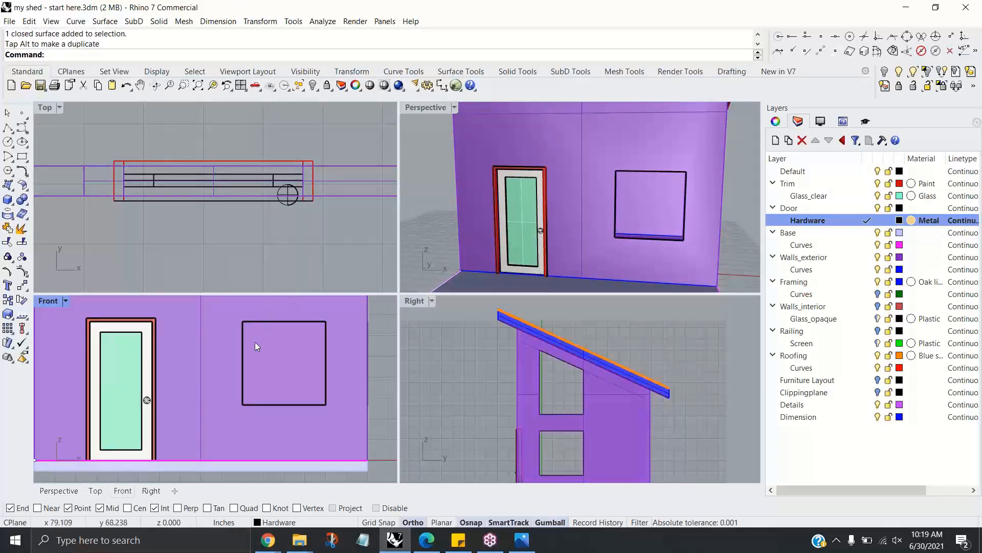
right_drag(658, 236, 634, 237)
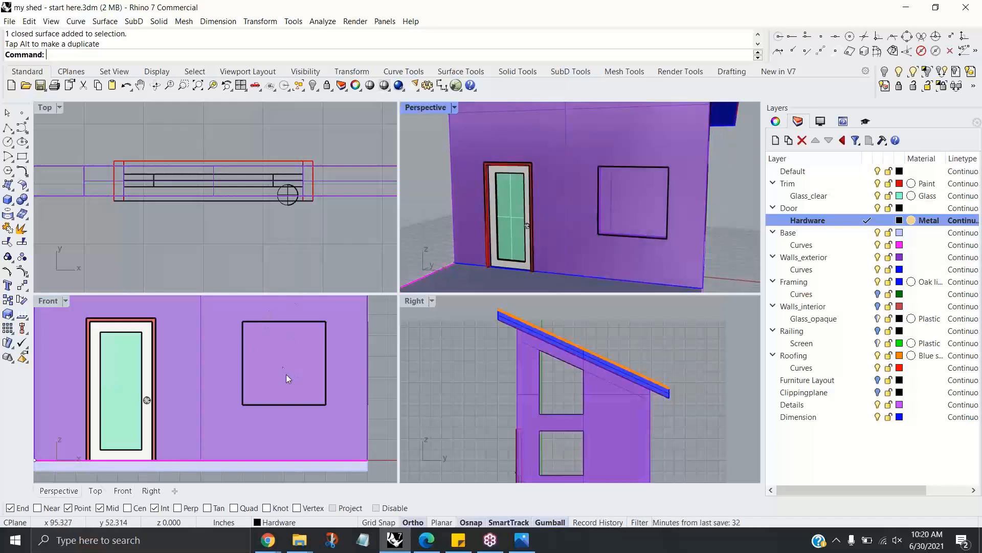
click(301, 404)
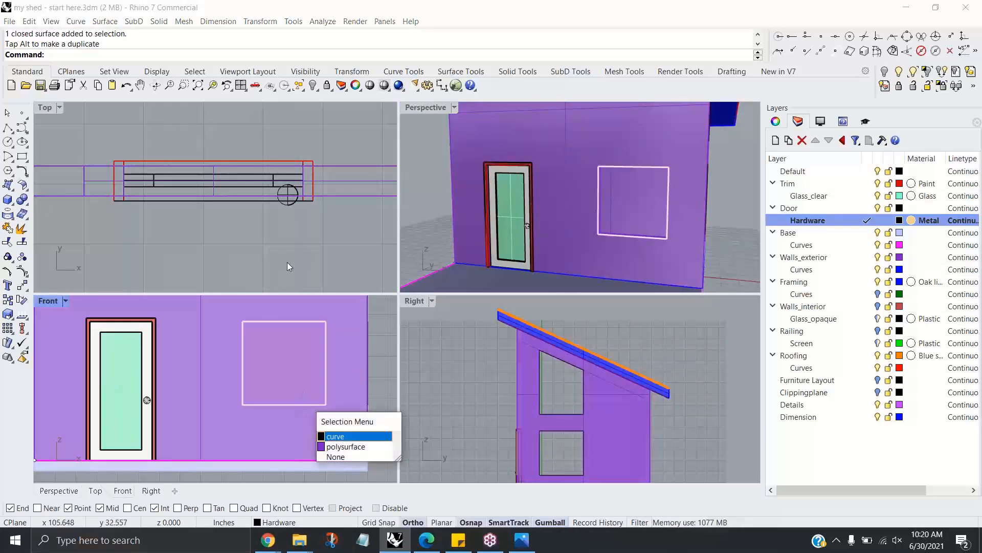
click(335, 439)
scroll(275, 265, down, 8)
right_drag(368, 244, 214, 216)
scroll(294, 217, up, 4)
drag(287, 241, 289, 234)
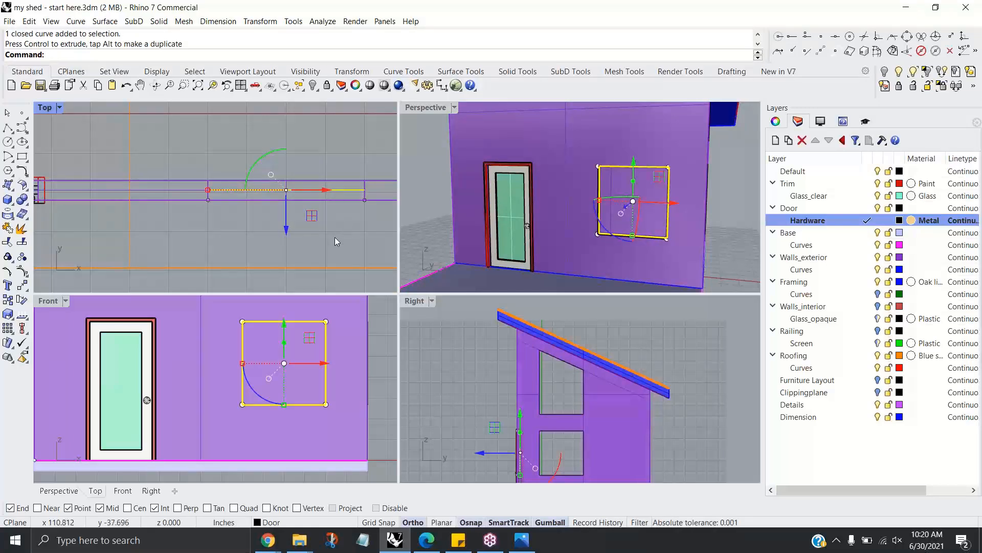
Step: Make the Glass_clear layer current and create a planar surface from the window outline in the middle of the wall
click(863, 197)
click(867, 197)
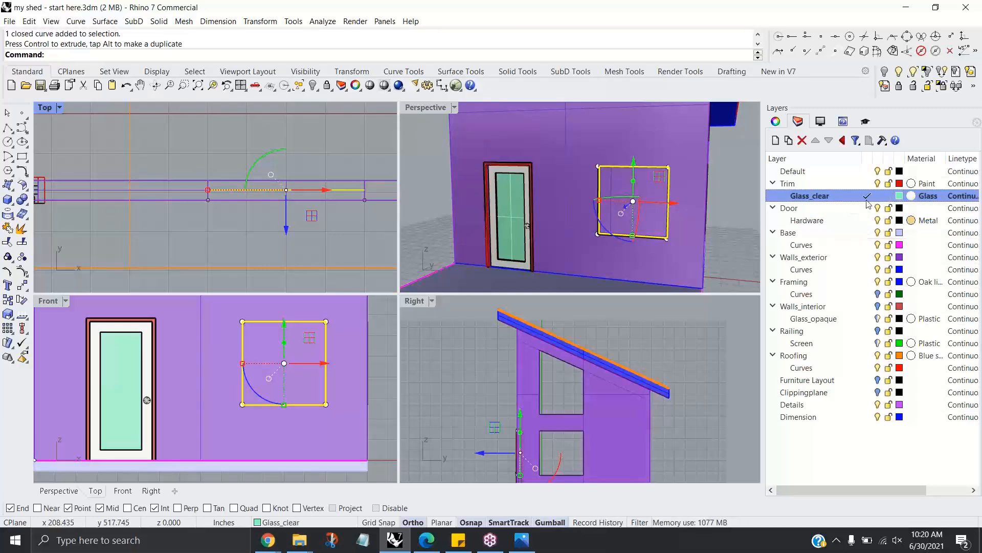
click(105, 21)
click(146, 149)
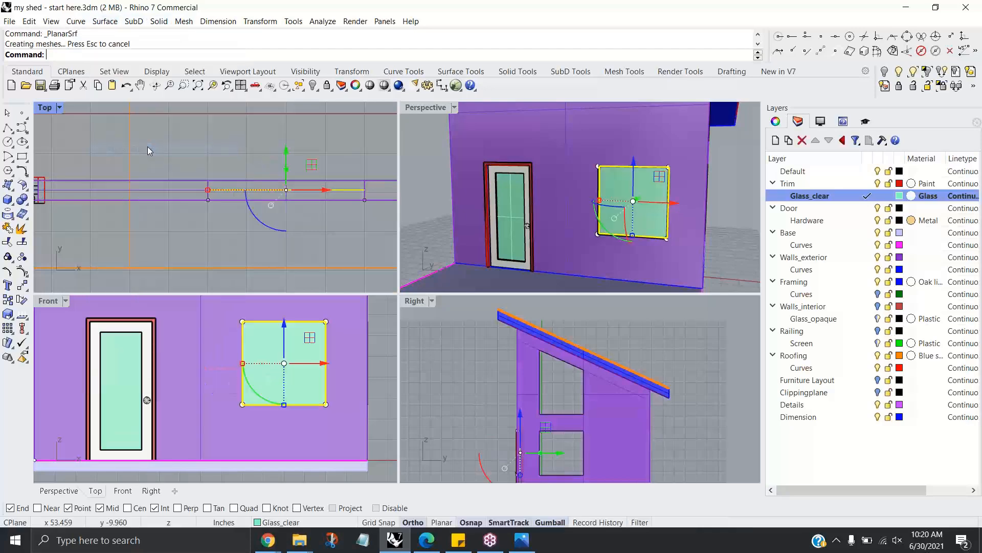
click(717, 241)
right_drag(711, 234, 667, 240)
scroll(569, 217, up, 5)
scroll(569, 217, down, 5)
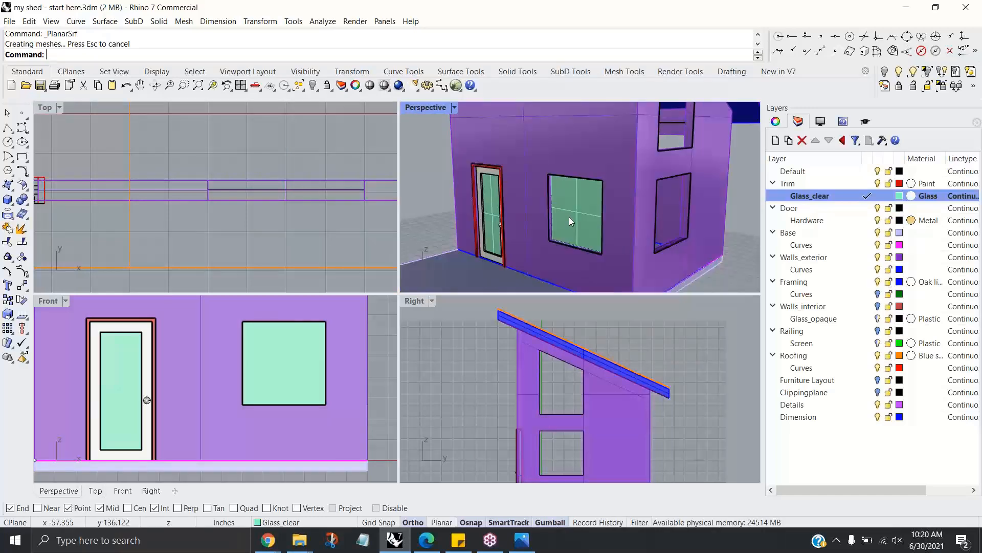
Step: Select the front window outline on the wall's outer face and set up an offset to both sides
click(554, 241)
click(595, 278)
scroll(293, 275, up, 2)
scroll(323, 345, up, 1)
right_drag(336, 359, 316, 369)
right_click(262, 54)
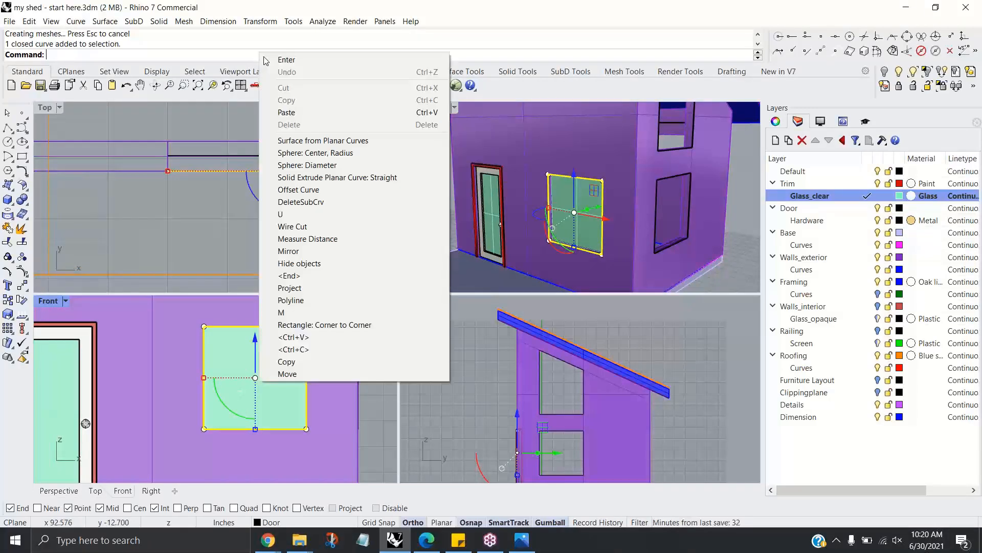
click(322, 190)
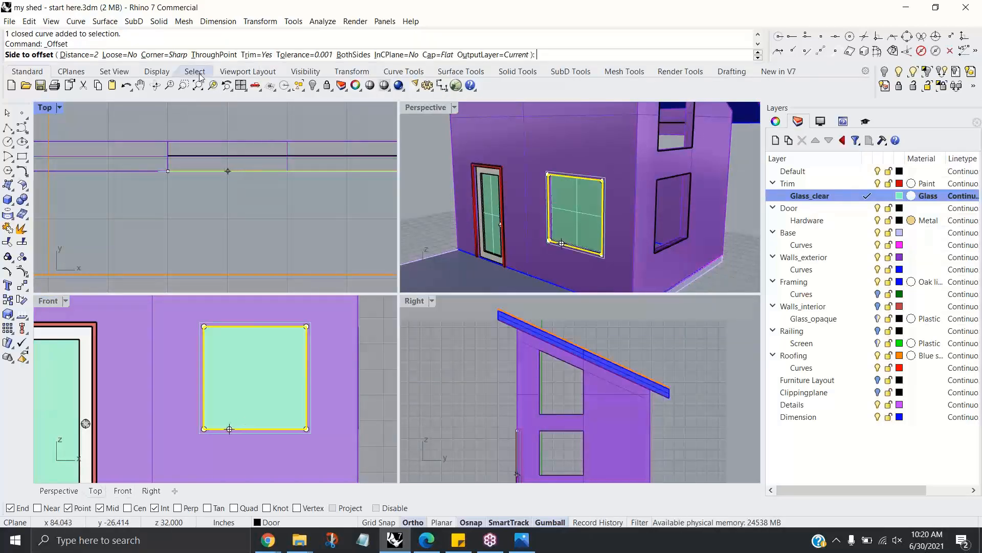
click(353, 55)
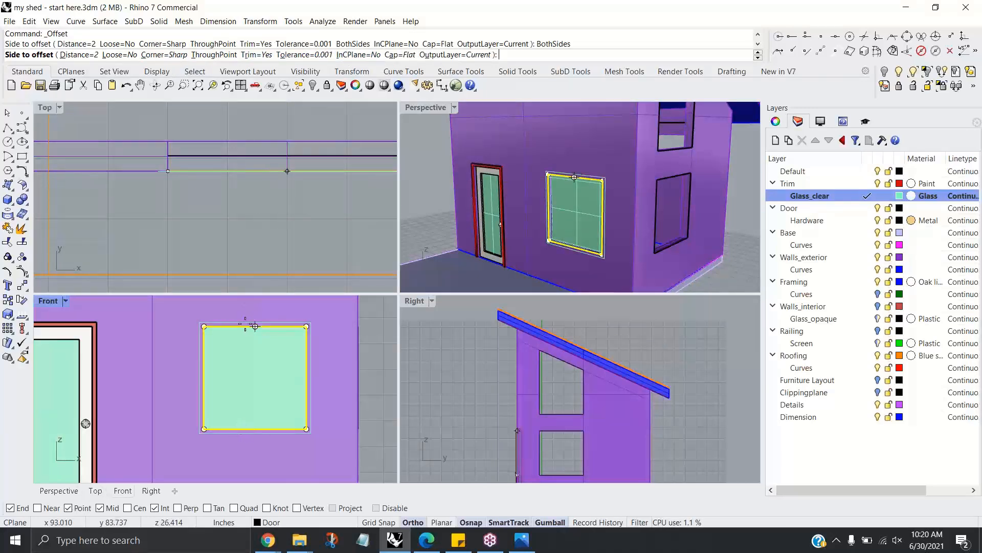
scroll(237, 330, up, 2)
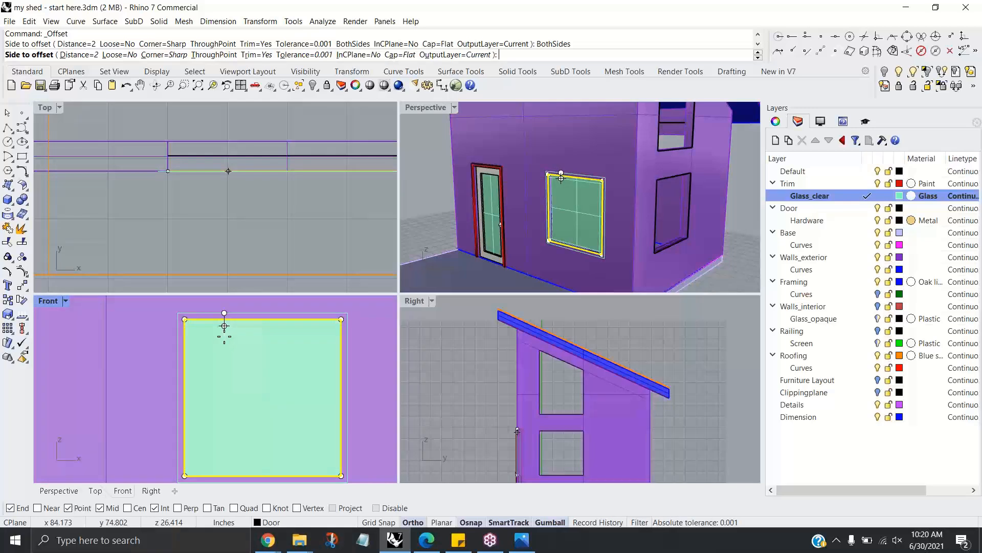
scroll(225, 330, down, 2)
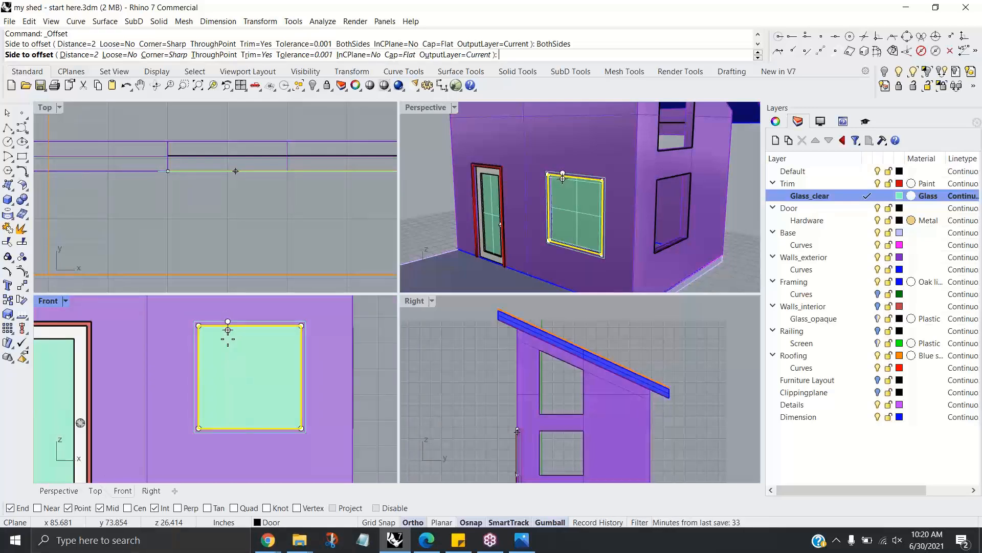
Step: Try offset distances of 3 and 2 inches for the window outline
text(3)
key(Return)
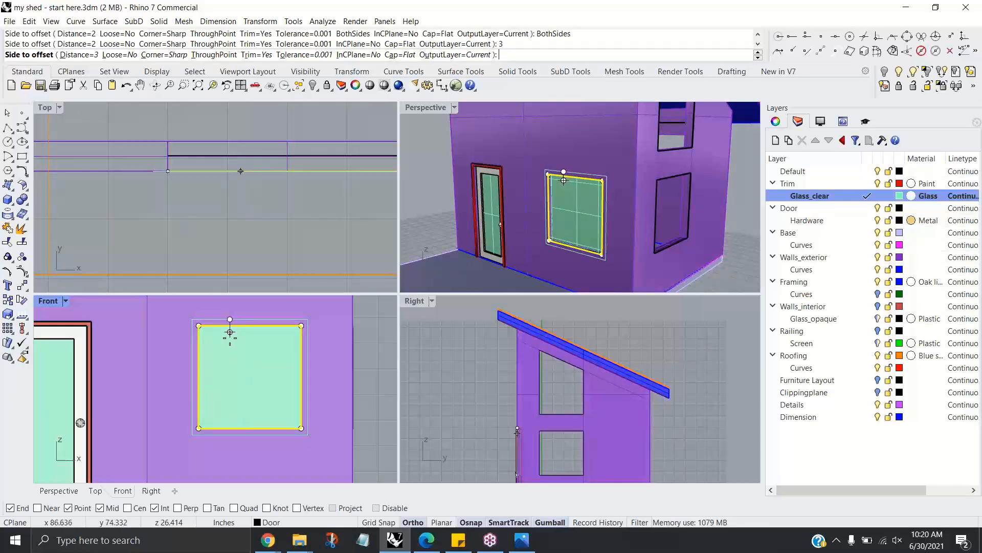
click(75, 55)
text(2)
key(Return)
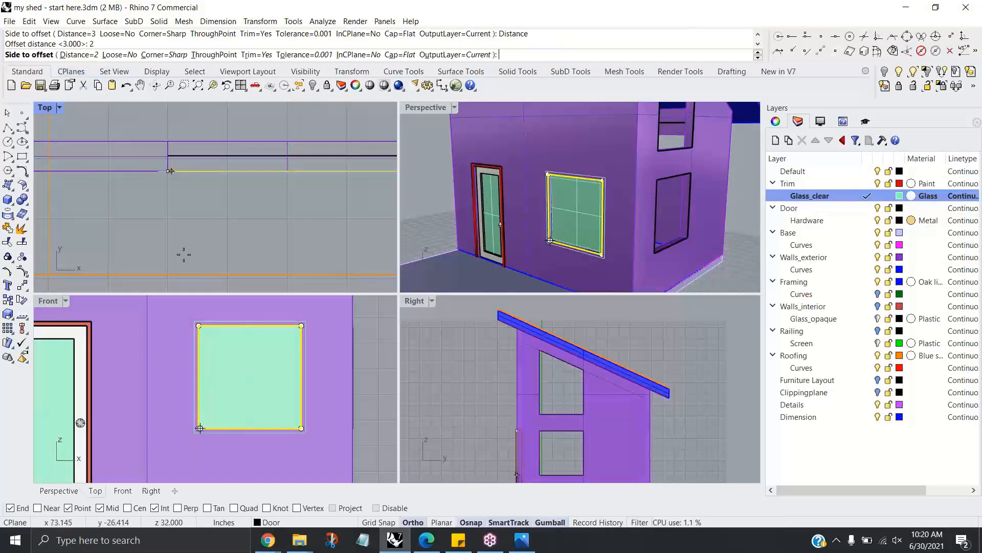
scroll(220, 330, up, 2)
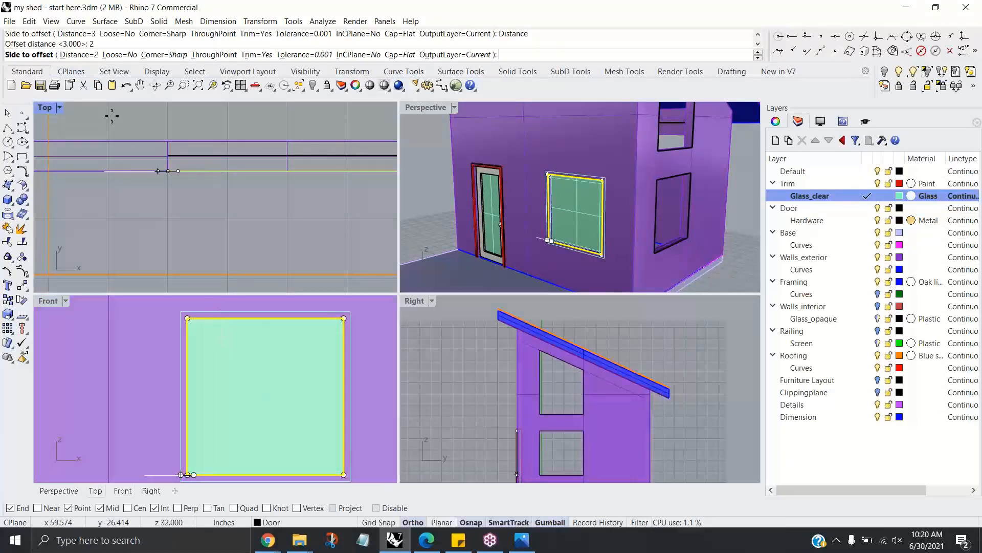
Step: Set the offset distance to 1.5 inches and offset the window outline both inward and outward
click(87, 54)
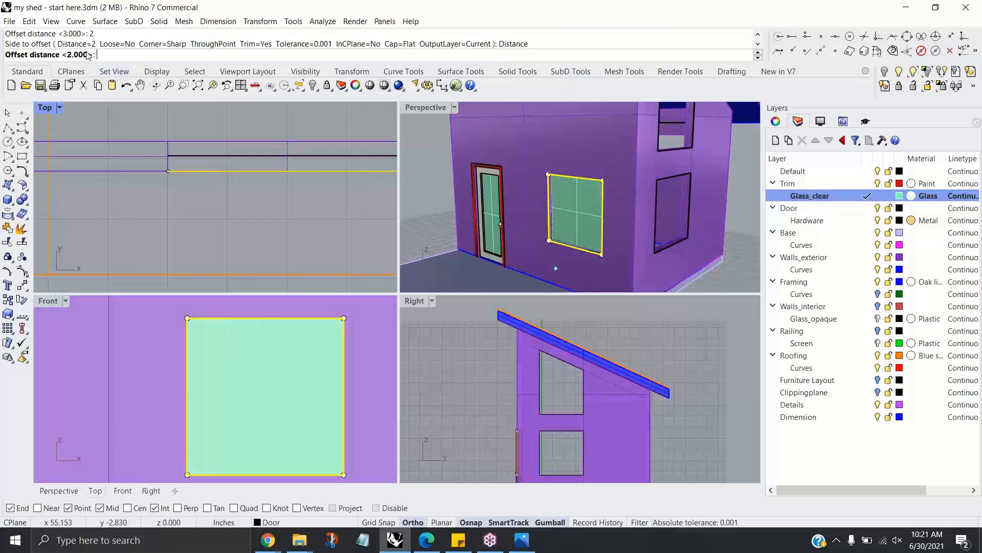
text(1.5)
key(Return)
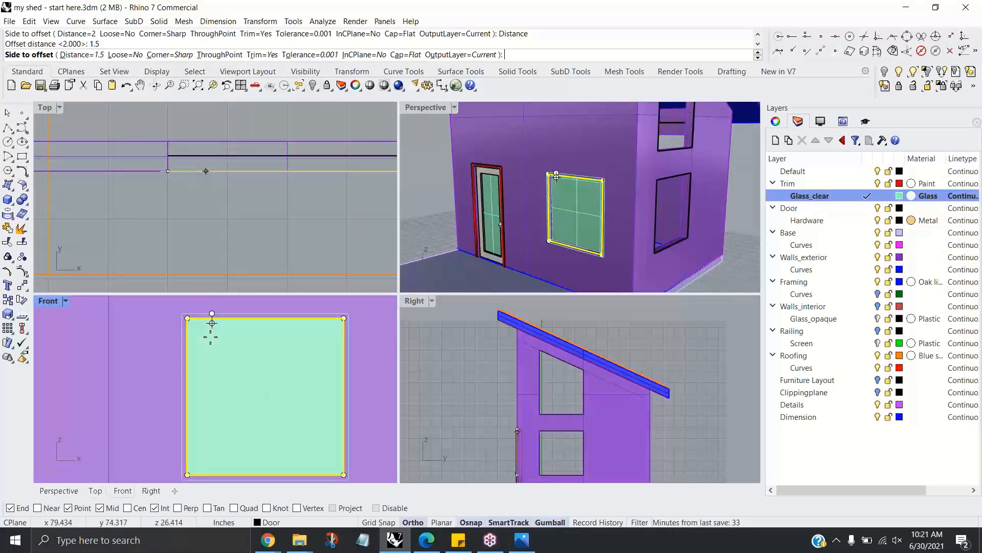
scroll(214, 323, down, 1)
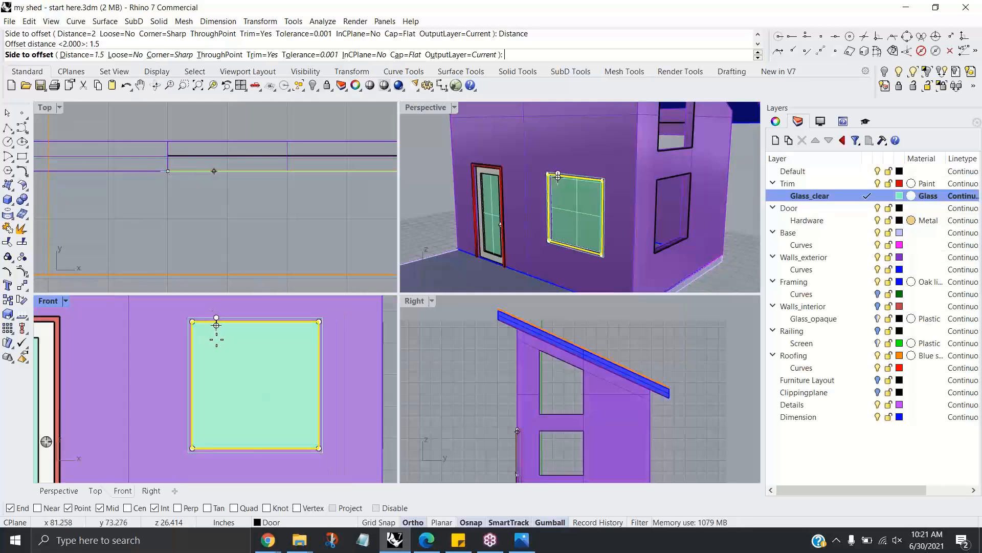
click(216, 326)
scroll(293, 335, up, 1)
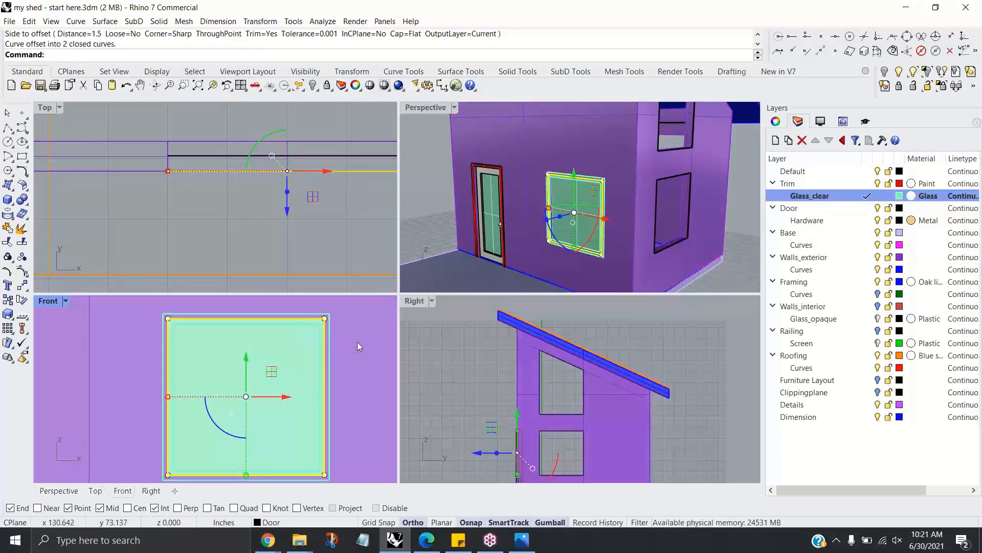
Step: Select the inner and outer offset curves of the front window and make the Trim layer current
scroll(318, 340, up, 1)
click(319, 339)
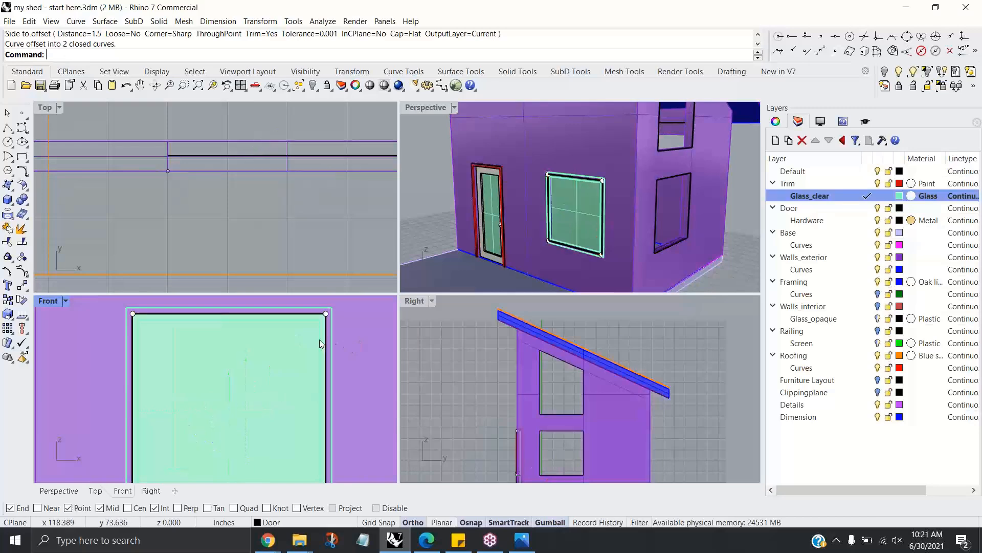
shift+click(333, 339)
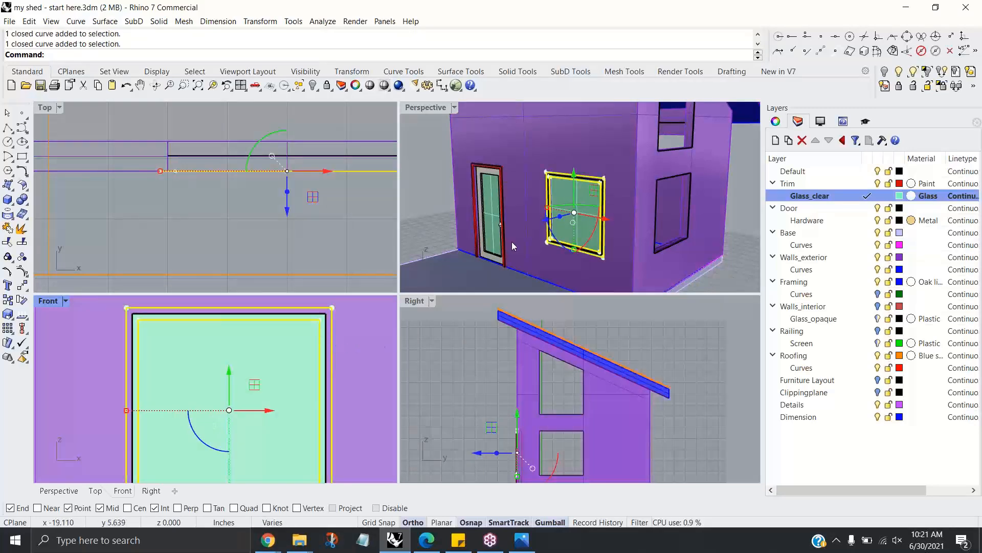
click(868, 209)
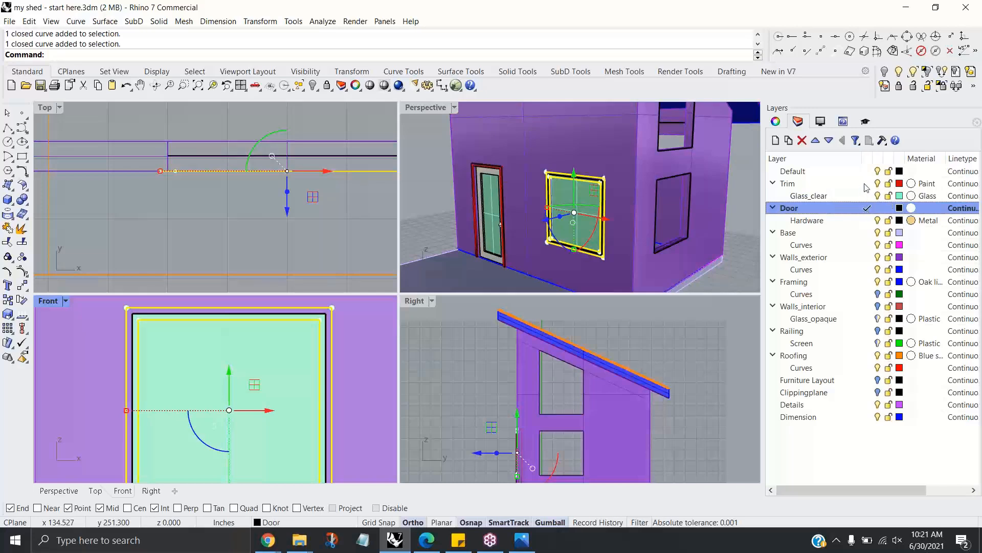
click(867, 185)
click(286, 201)
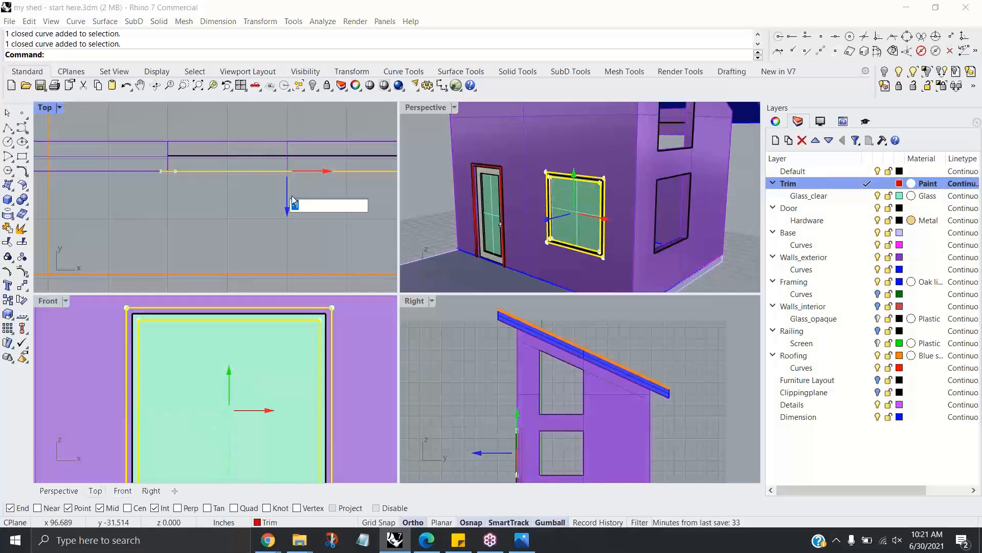
key(Return)
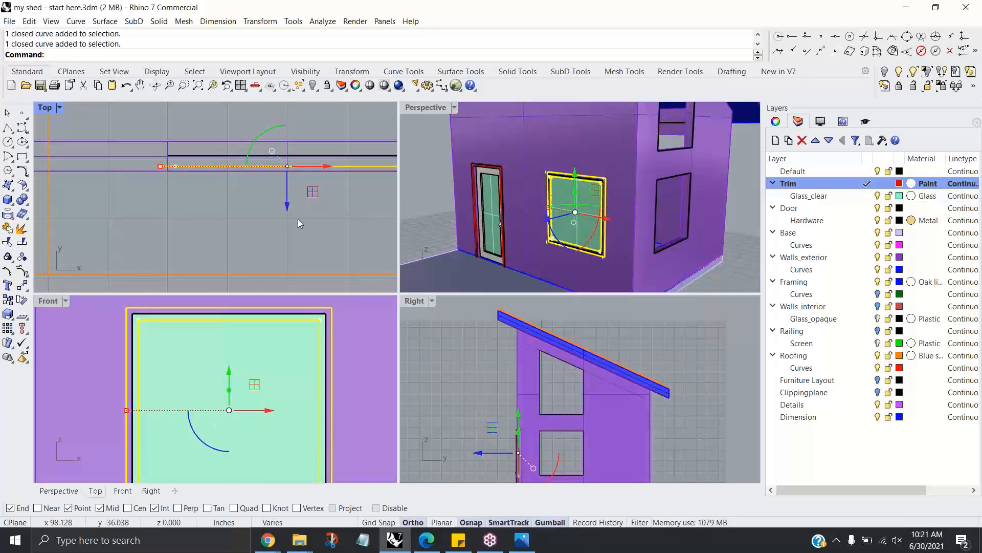
key(ctrl+z)
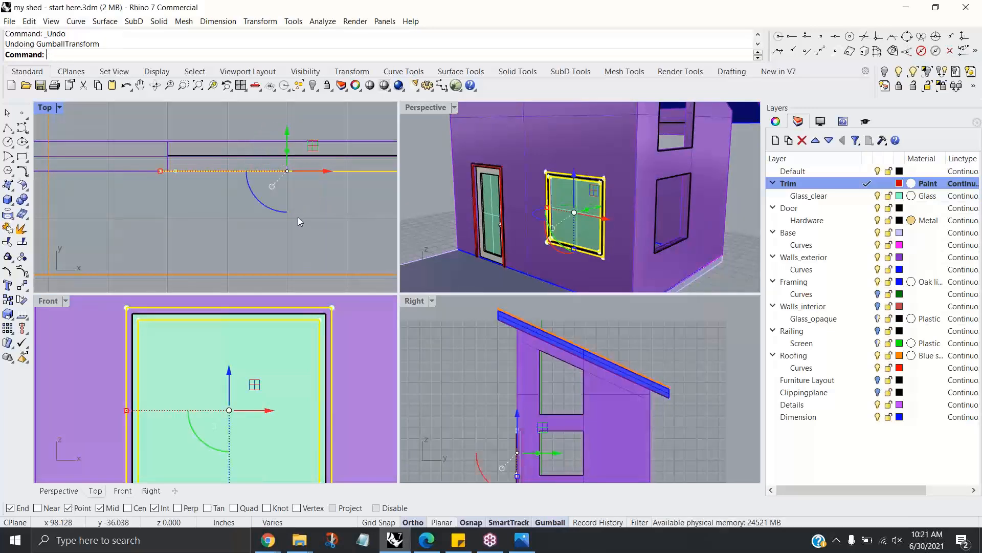
Step: Move both offset curves 1 inch outward from the front wall and extrude them 8 inches inward as a solid trim frame
click(284, 159)
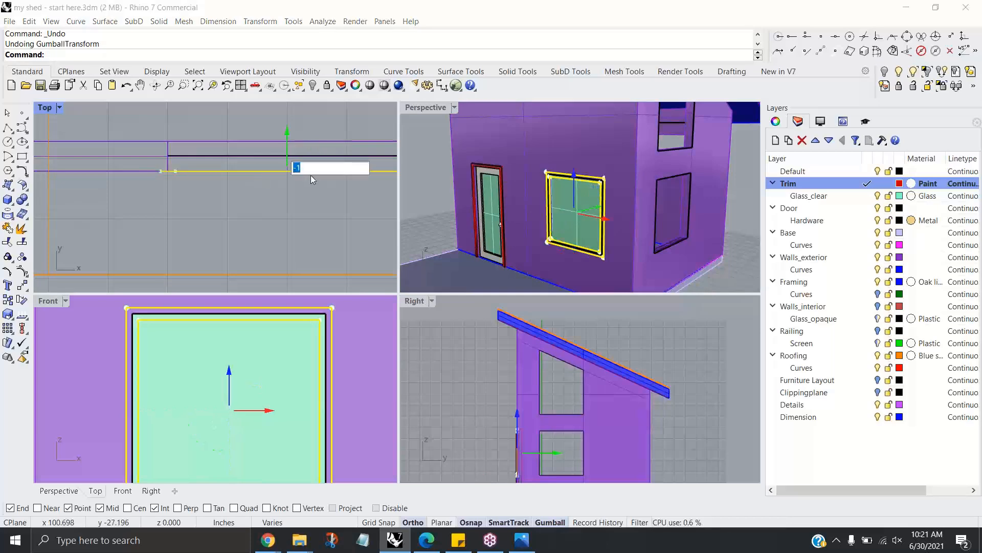
key(Return)
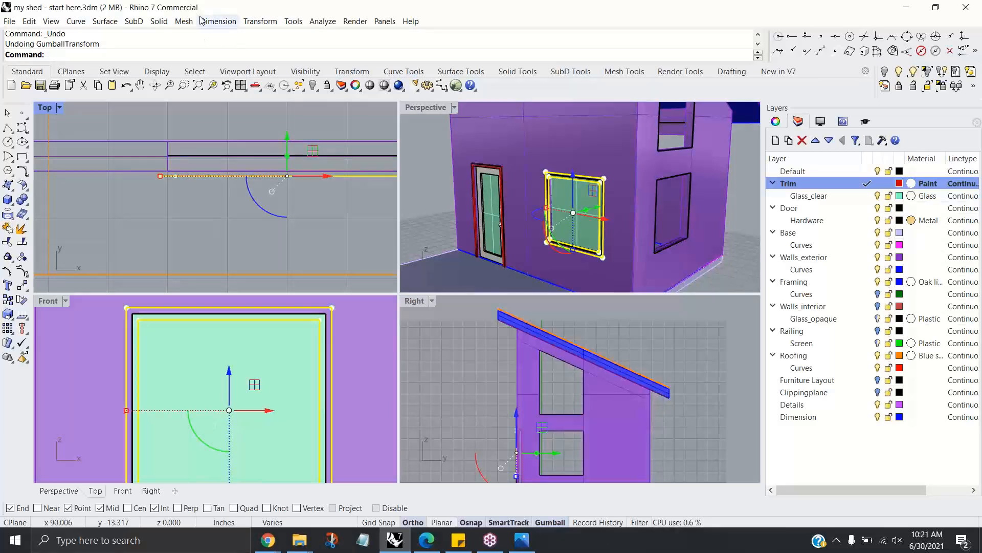
click(183, 21)
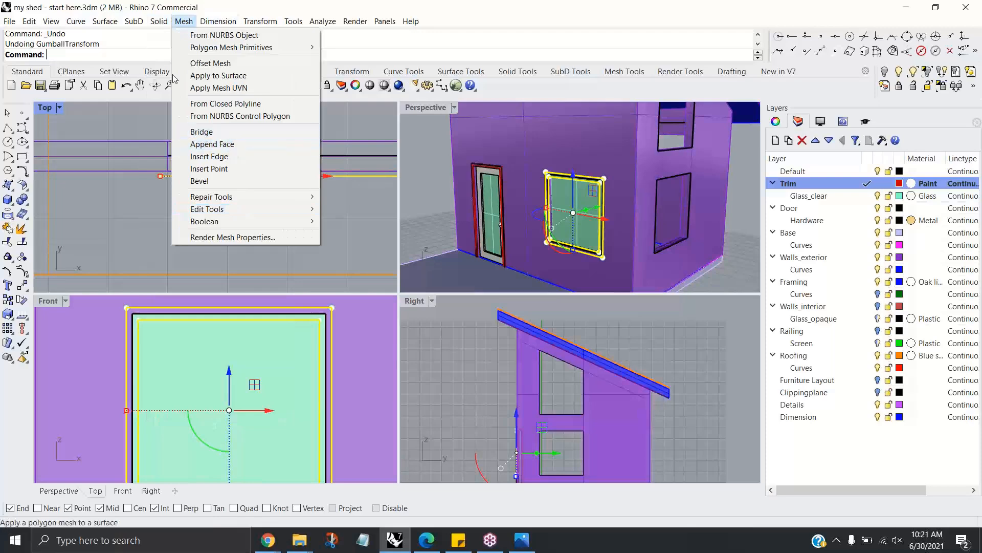
mouse_move(158, 21)
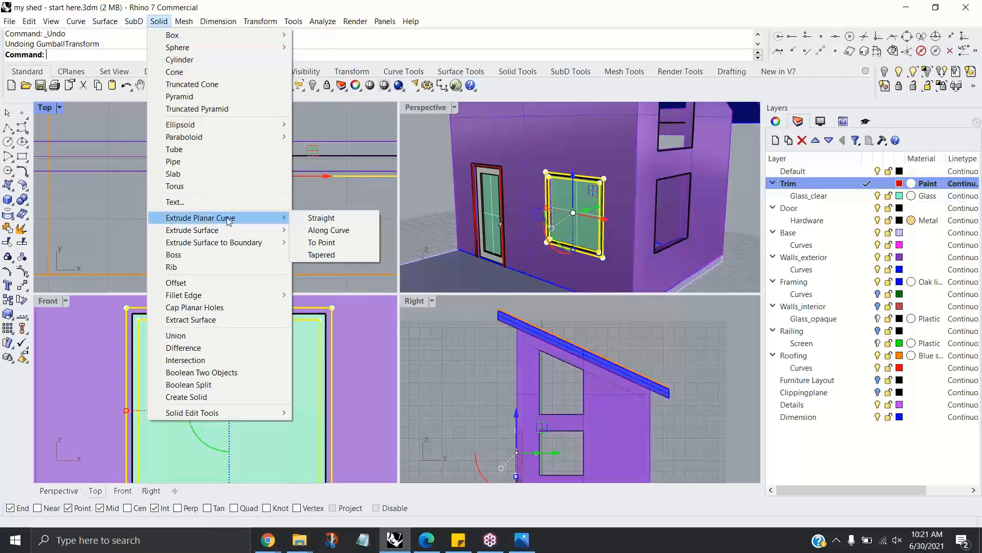
click(318, 218)
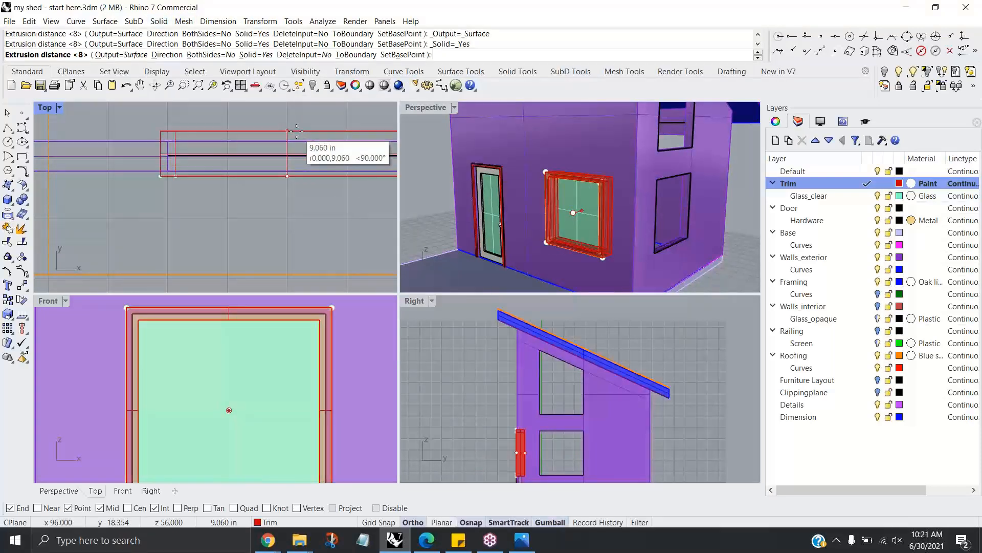
click(296, 131)
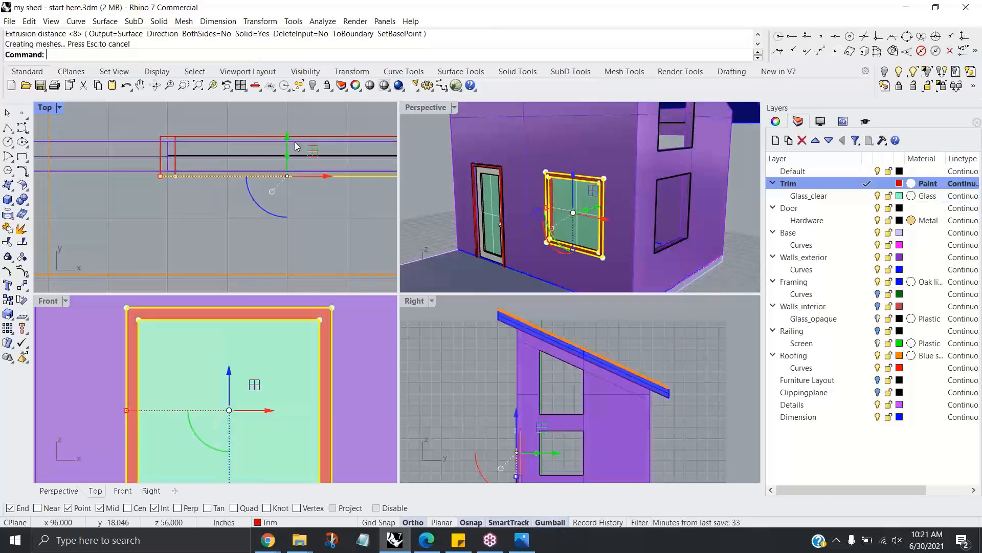
Step: Delete the inner and outer offset curves at the outer face of the front window trim
scroll(315, 211, down, 3)
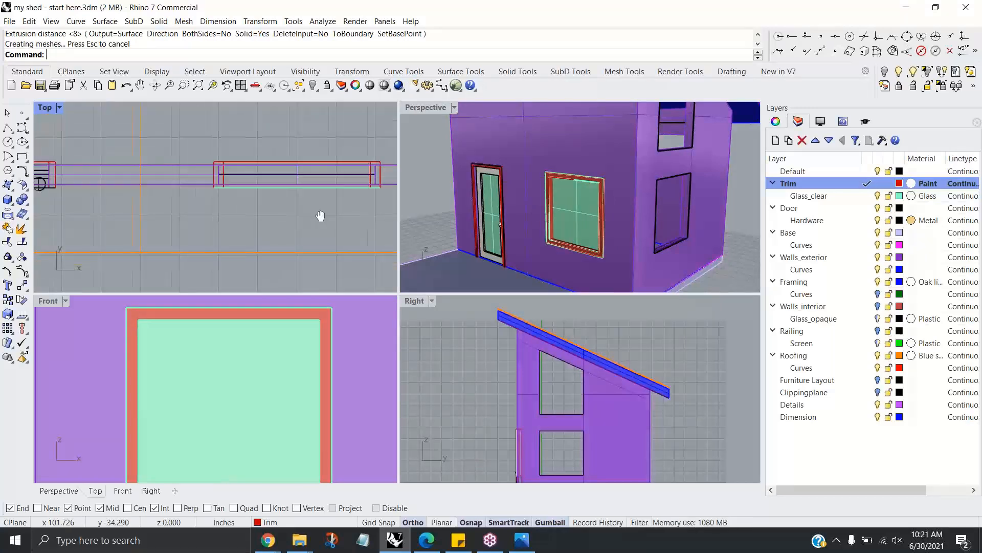
click(286, 193)
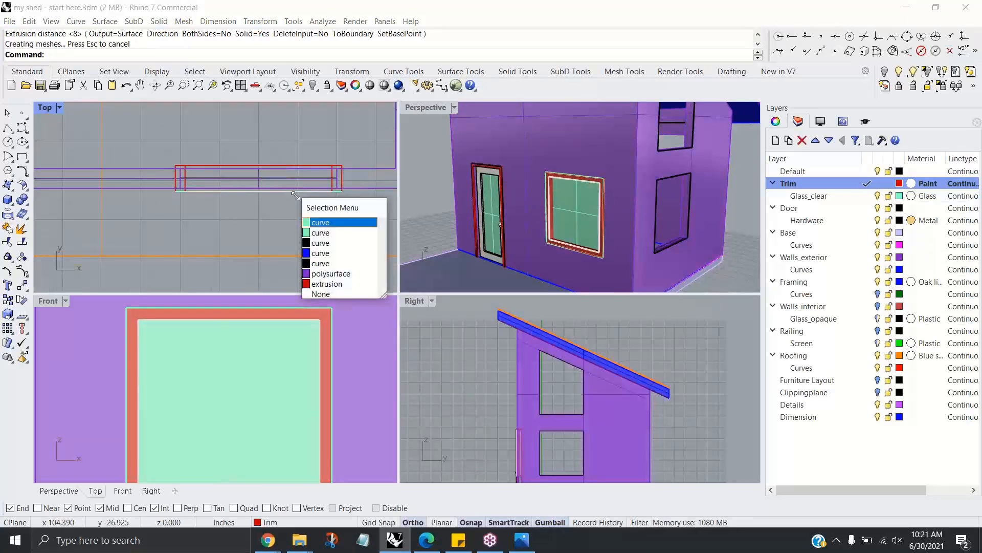
click(313, 224)
key(Home)
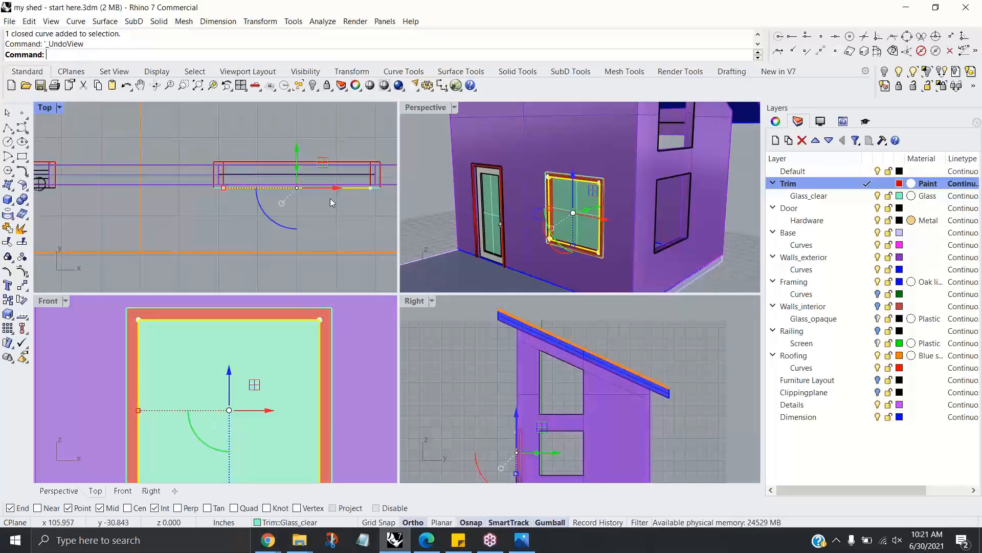
key(Delete)
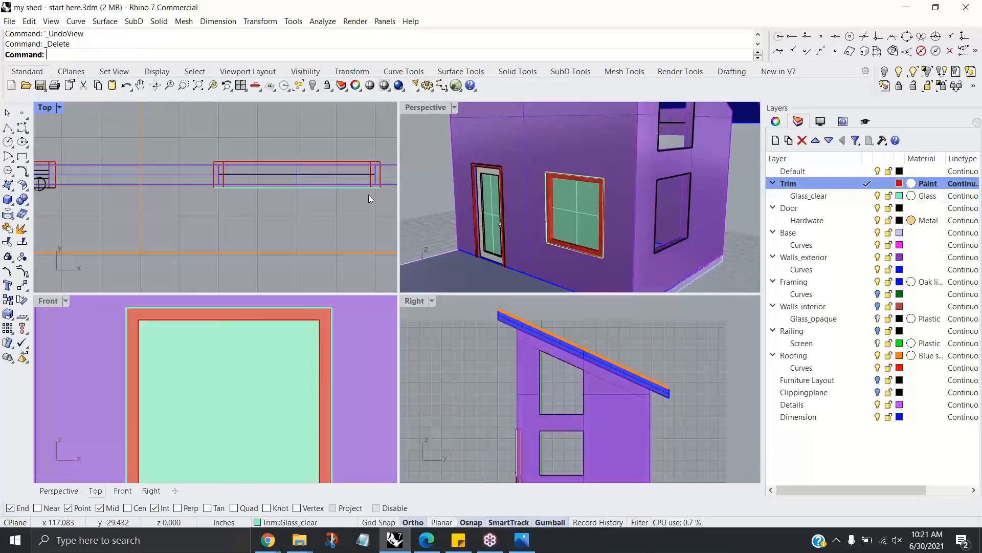
click(371, 189)
click(379, 206)
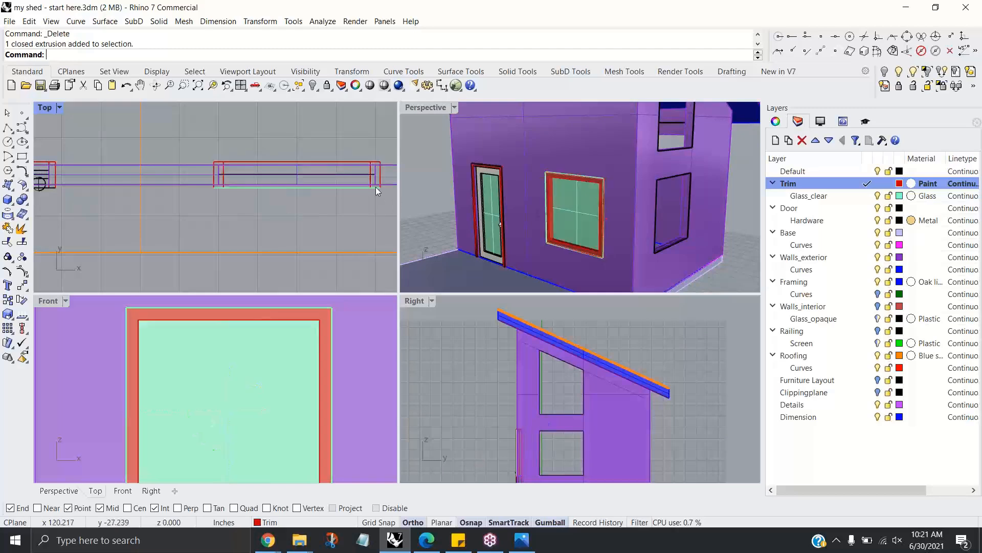
click(376, 189)
click(409, 220)
key(Delete)
Step: Select all the front window's parts, including glass, trim and outlines, and group them
right_drag(563, 217, 540, 229)
scroll(587, 228, up, 4)
scroll(358, 218, down, 2)
right_drag(358, 217, 307, 224)
drag(216, 198, 326, 216)
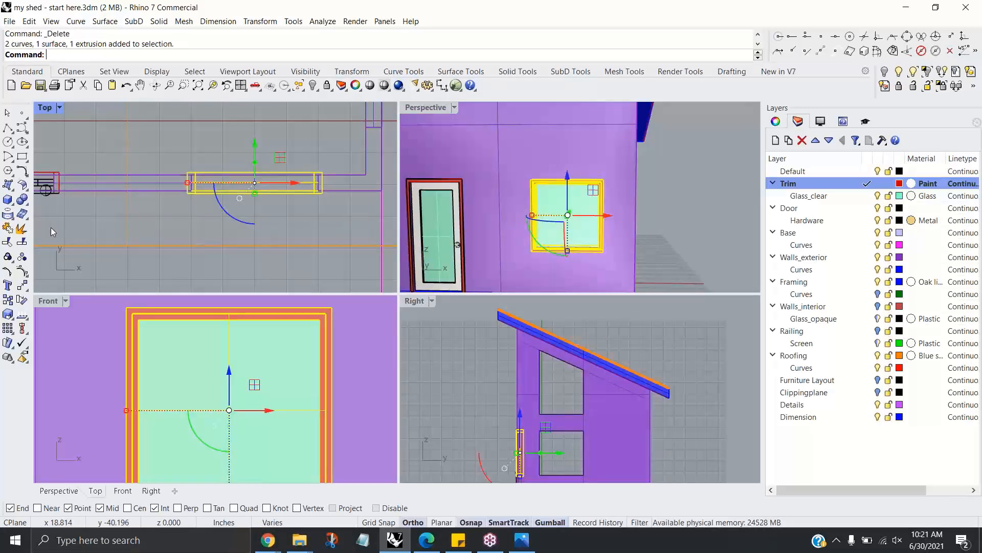
click(8, 258)
Step: Mirror a copy of the grouped front window across a 45-degree diagonal through the wall corner into the lower side-wall opening
scroll(277, 213, down, 3)
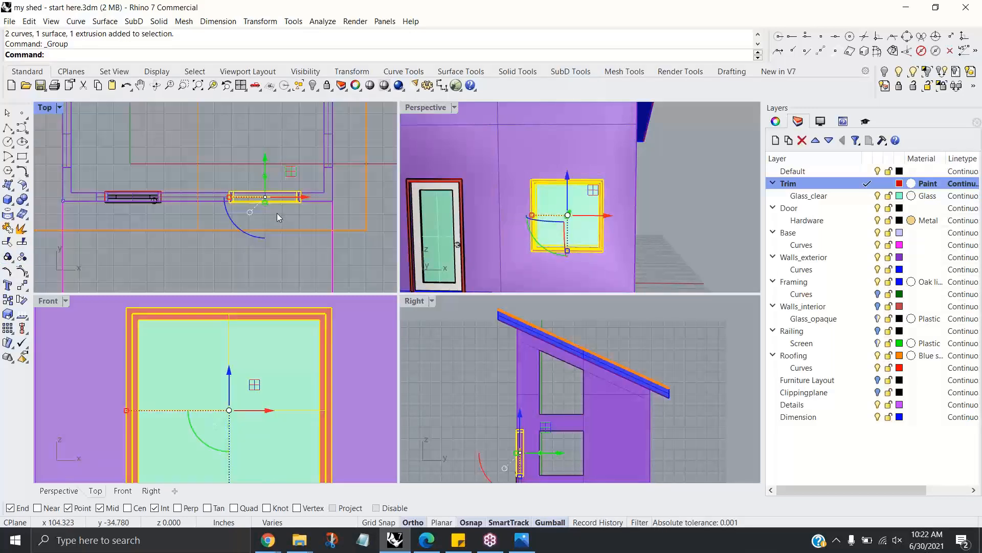
scroll(271, 220, up, 3)
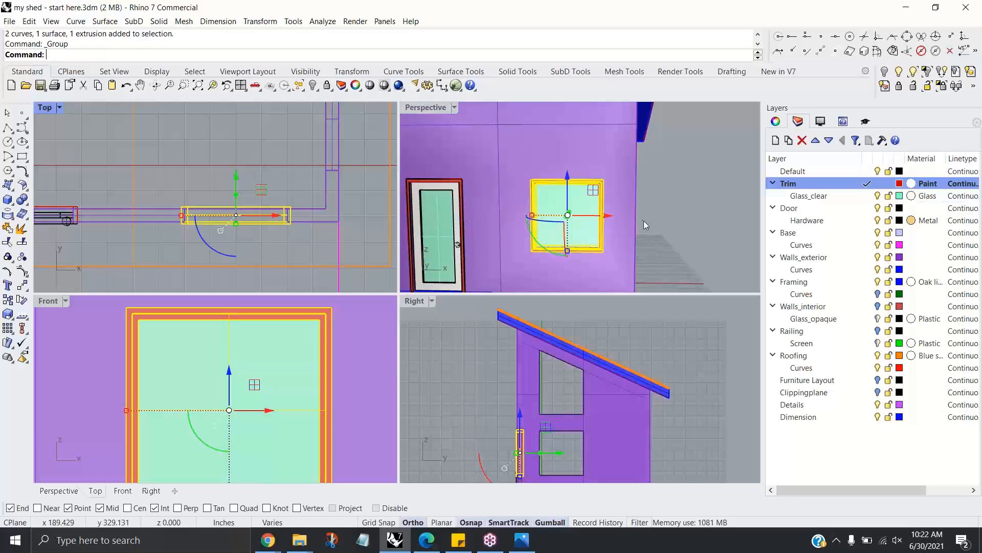
scroll(269, 240, down, 4)
scroll(268, 241, up, 4)
scroll(271, 236, down, 1)
scroll(270, 238, down, 2)
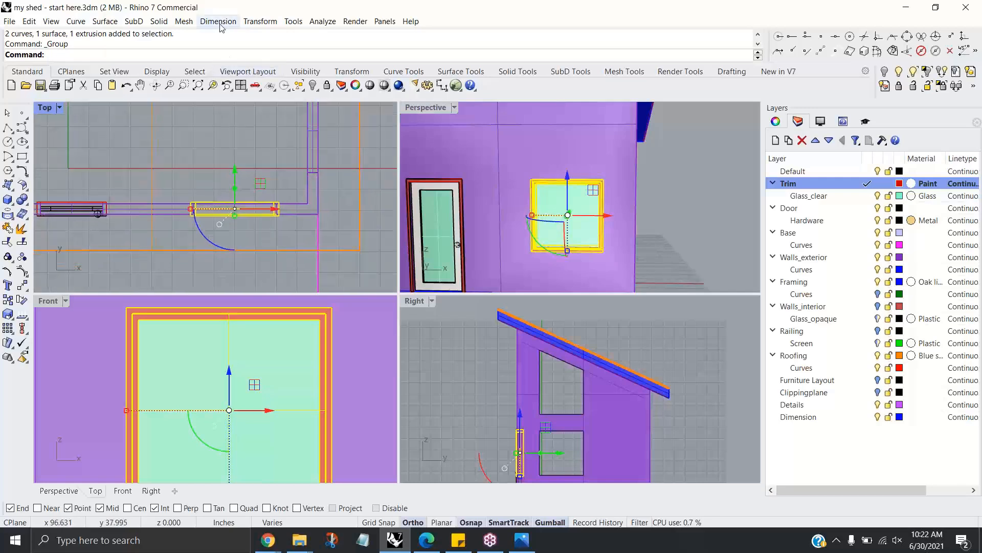
click(261, 21)
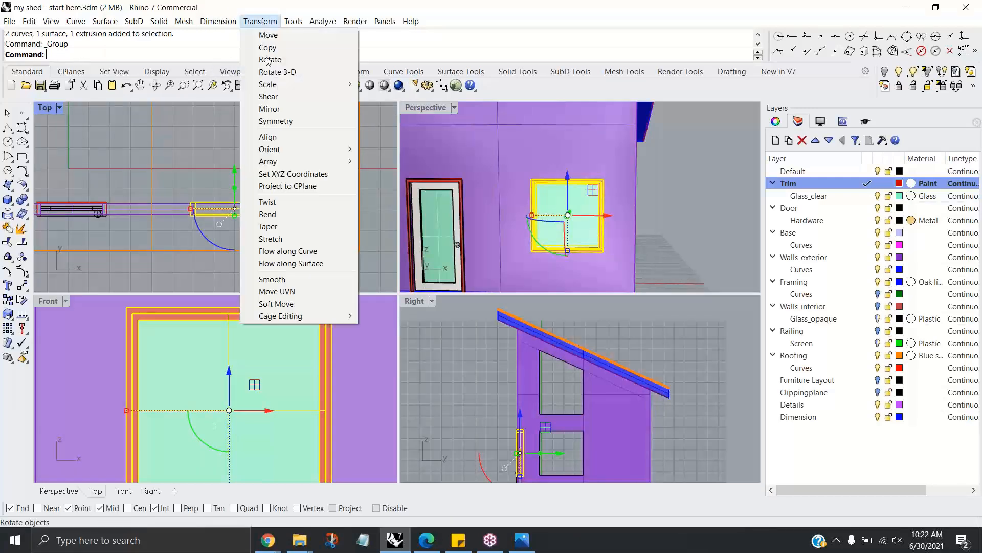
click(270, 108)
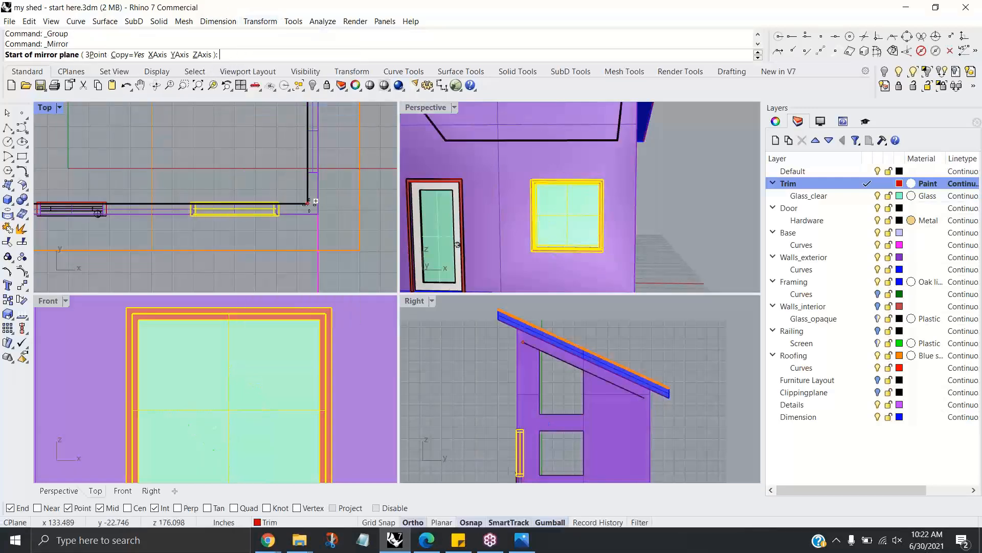
click(323, 221)
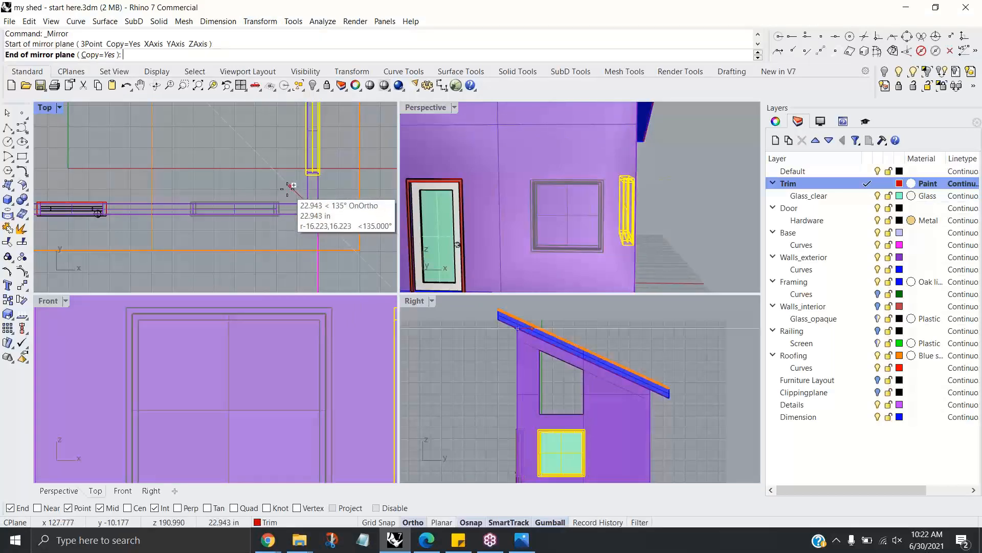
click(288, 183)
Step: Mirror a copy of the side-wall window group across the shed's centerline onto the opposite side wall
right_drag(703, 198, 638, 224)
scroll(323, 164, down, 2)
right_drag(323, 165, 321, 187)
click(310, 165)
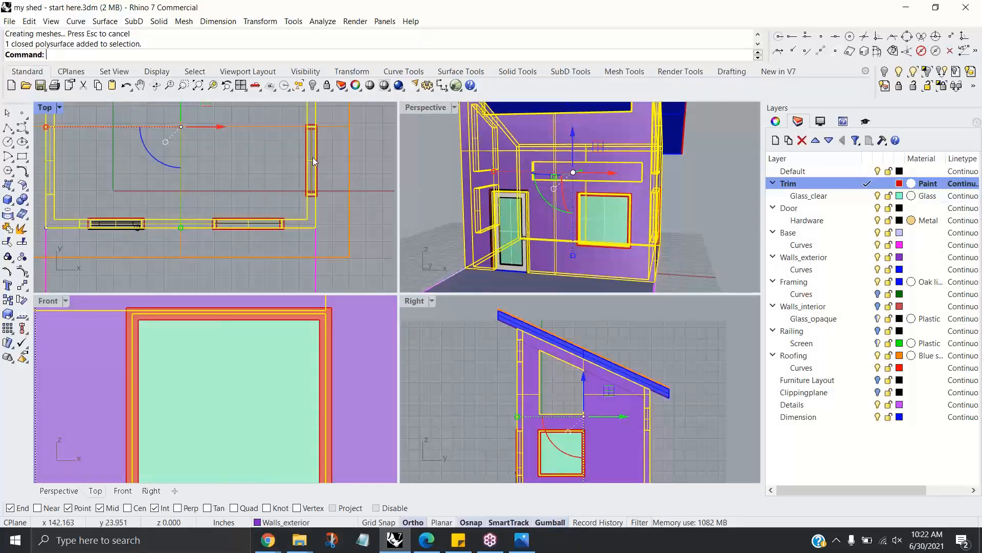
key(Escape)
scroll(313, 157, up, 2)
click(305, 156)
scroll(246, 174, down, 4)
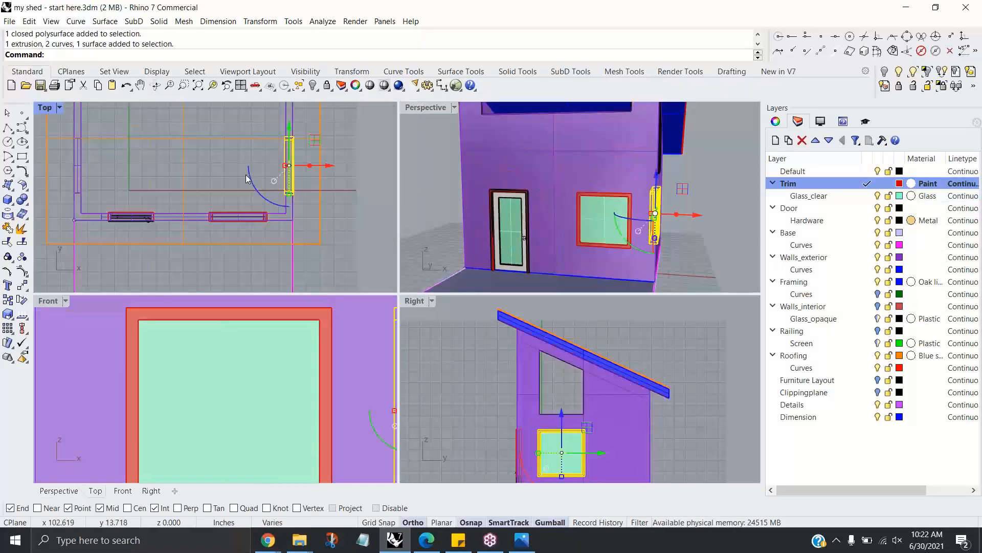
middle_click(239, 35)
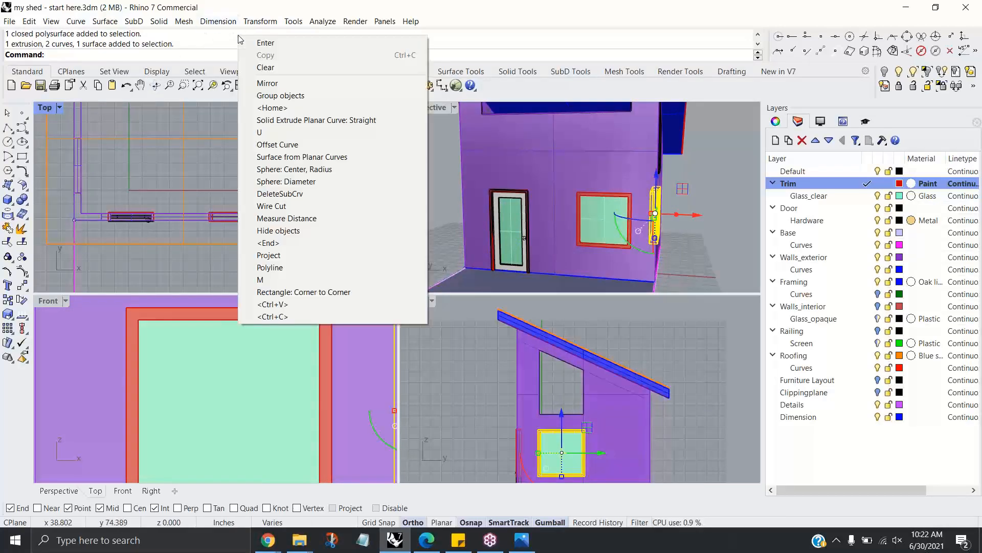
click(259, 82)
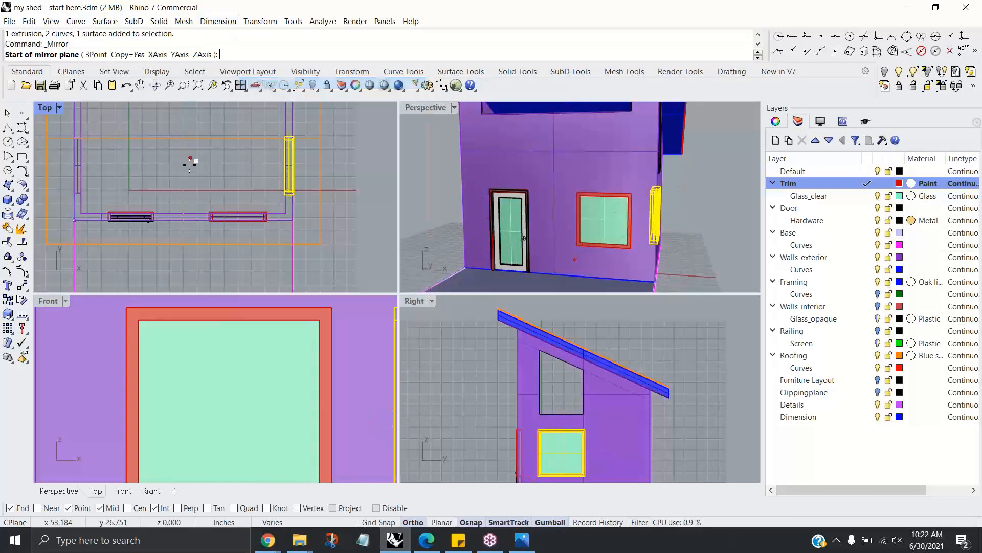
click(183, 223)
click(184, 170)
right_drag(513, 168, 504, 207)
key(Escape)
Step: Select the slanted upper window outline on the side wall and move it inward to the middle of the wall thickness
scroll(581, 150, up, 5)
shift+right_drag(584, 165, 551, 240)
click(552, 241)
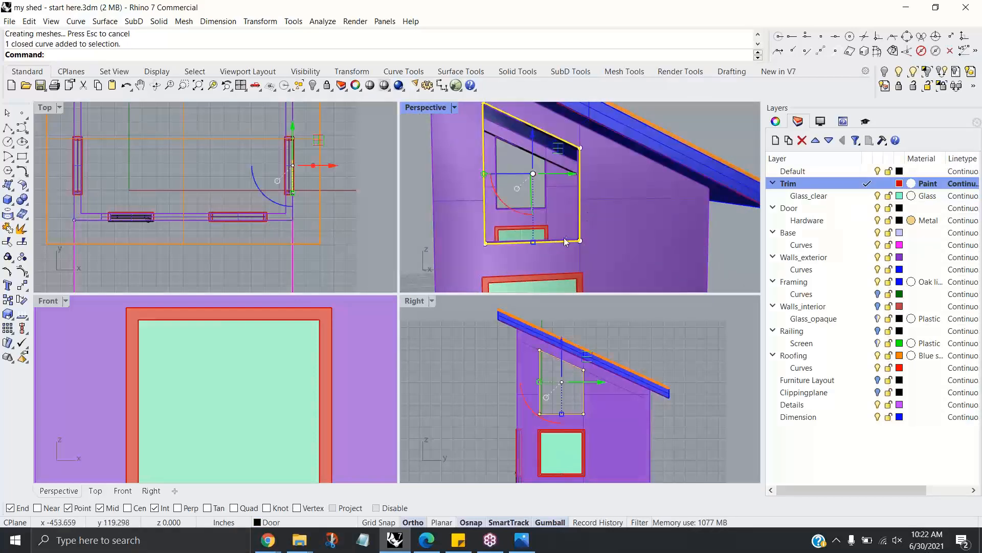
scroll(566, 236, down, 3)
scroll(565, 221, up, 3)
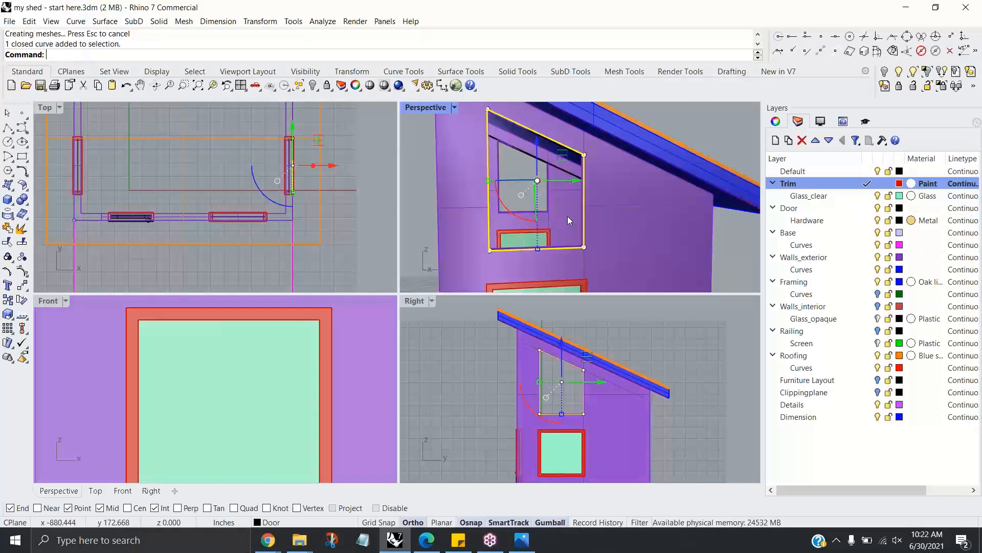
right_drag(567, 216, 600, 228)
scroll(292, 159, up, 5)
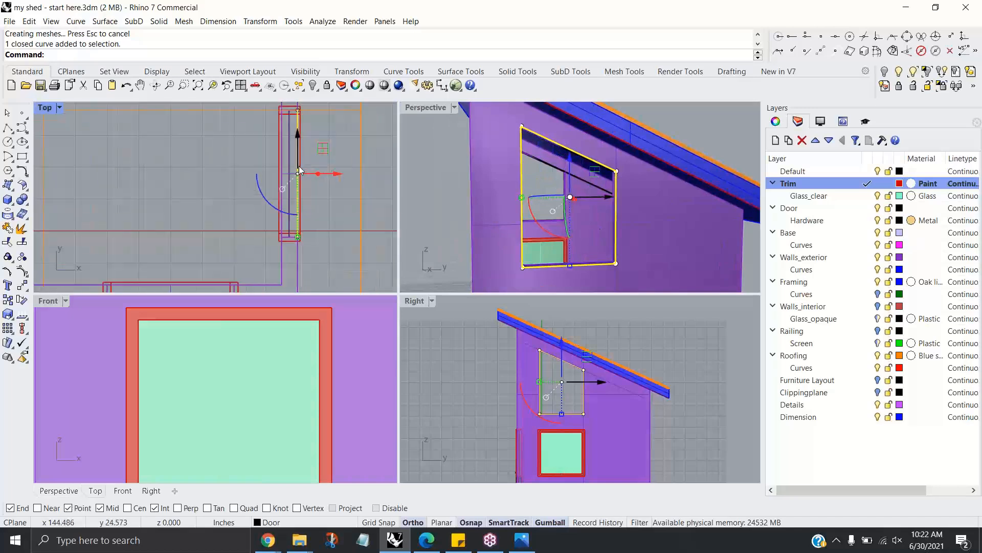
drag(334, 176, 329, 179)
key(Escape)
Step: Fill the slanted upper window outline in the middle of the side wall with a planar surface on the Glass_clear layer
click(290, 187)
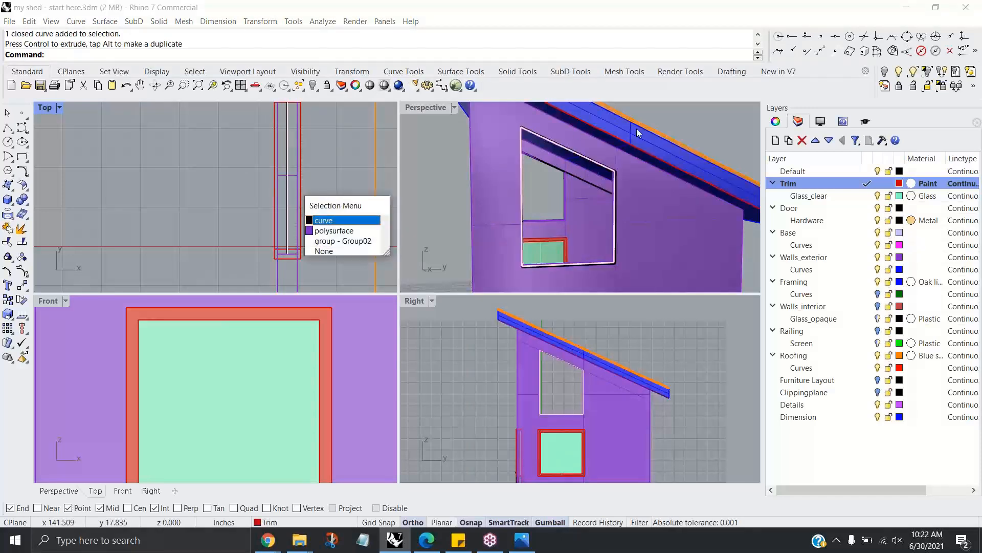
click(337, 221)
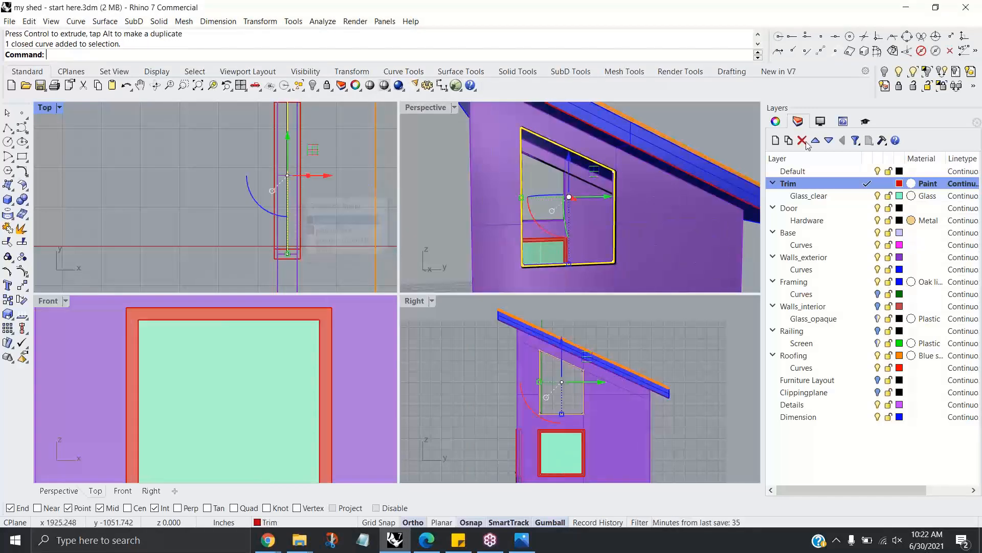
click(865, 197)
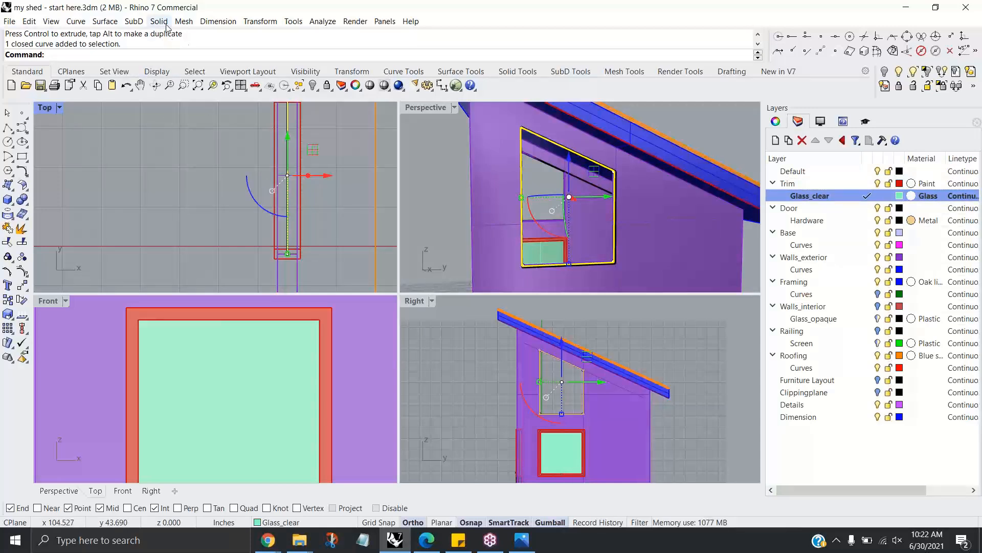
right_click(203, 47)
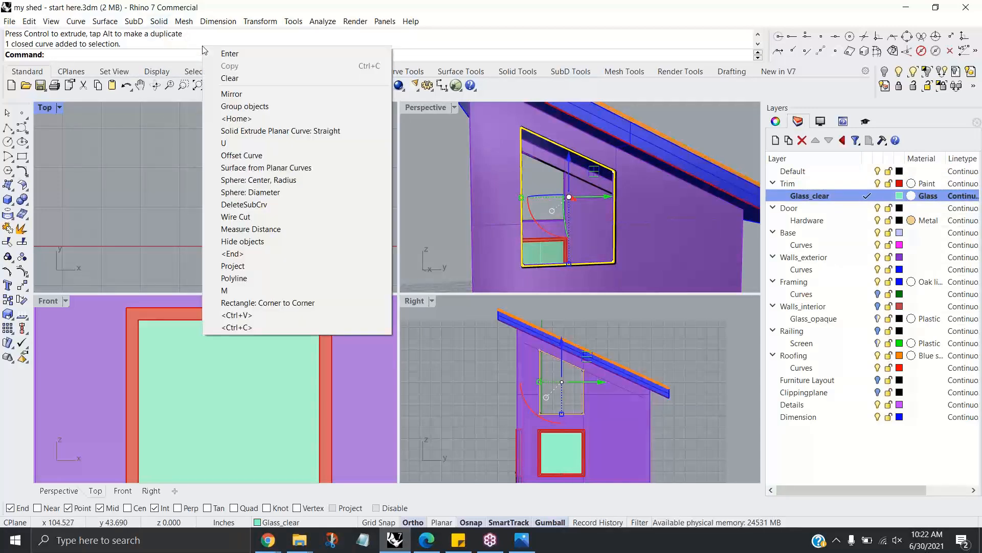
click(265, 169)
click(331, 201)
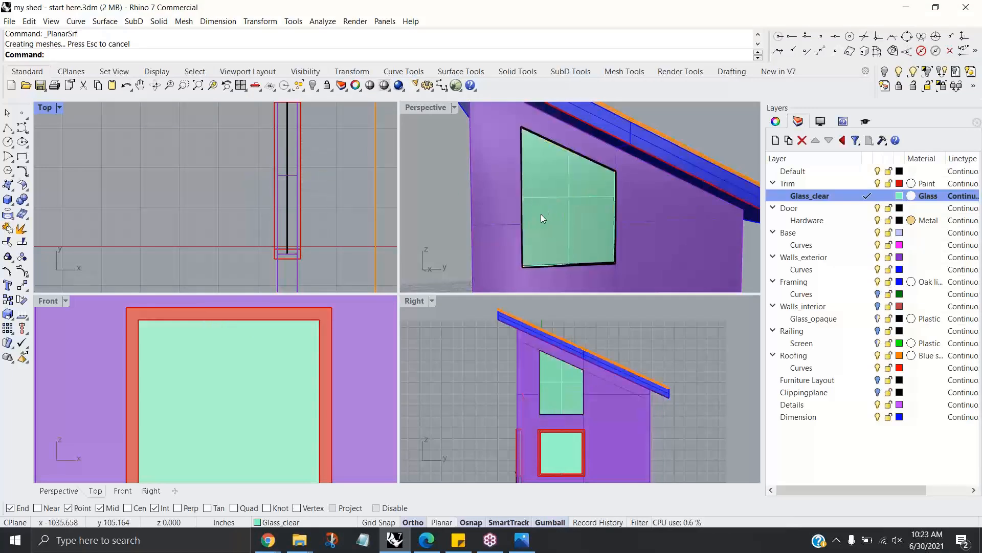
Step: Offset the slanted window outline on the wall's outer face 1.5 inches to both sides, with Trim as the current layer
click(521, 220)
click(554, 252)
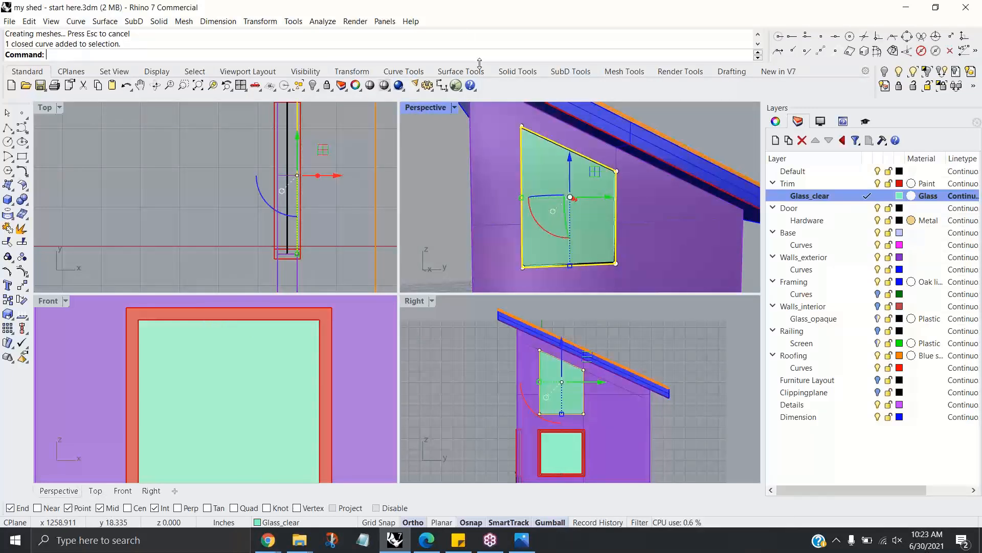
right_click(464, 47)
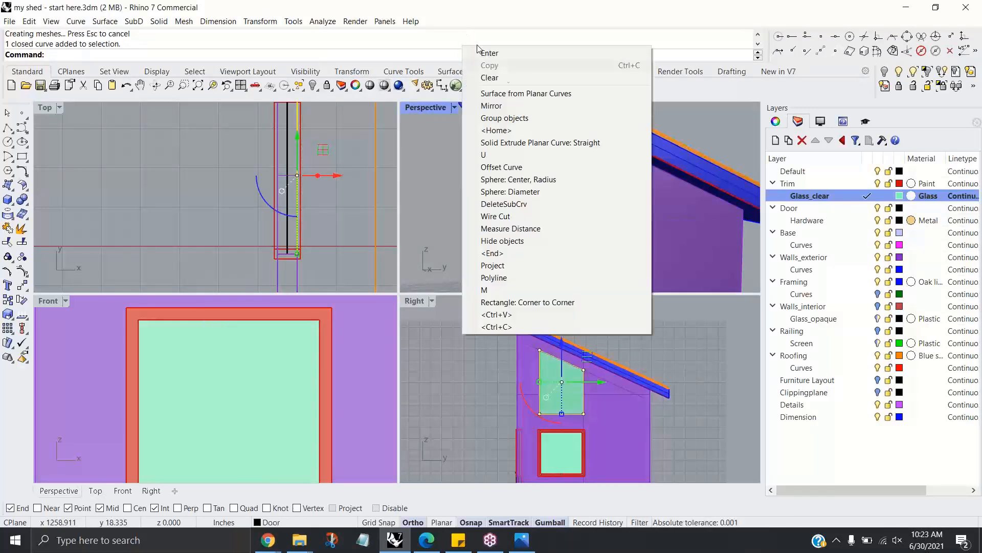
click(506, 168)
scroll(557, 165, down, 3)
scroll(558, 174, up, 5)
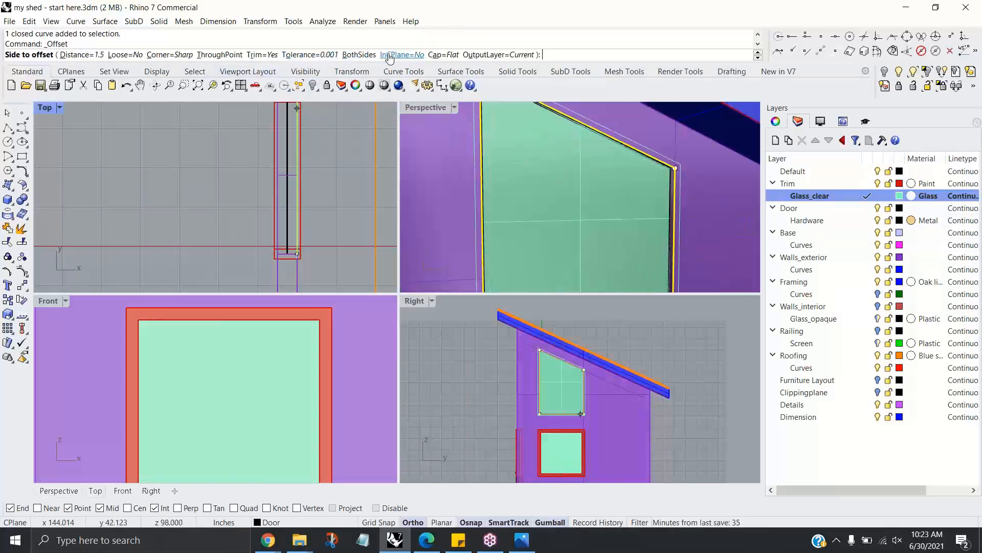
click(360, 55)
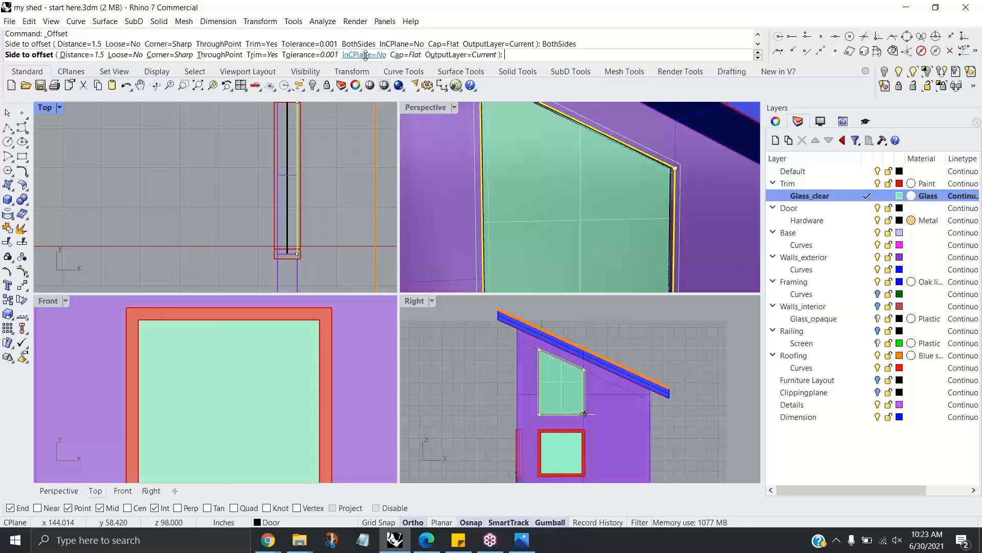
scroll(517, 159, down, 2)
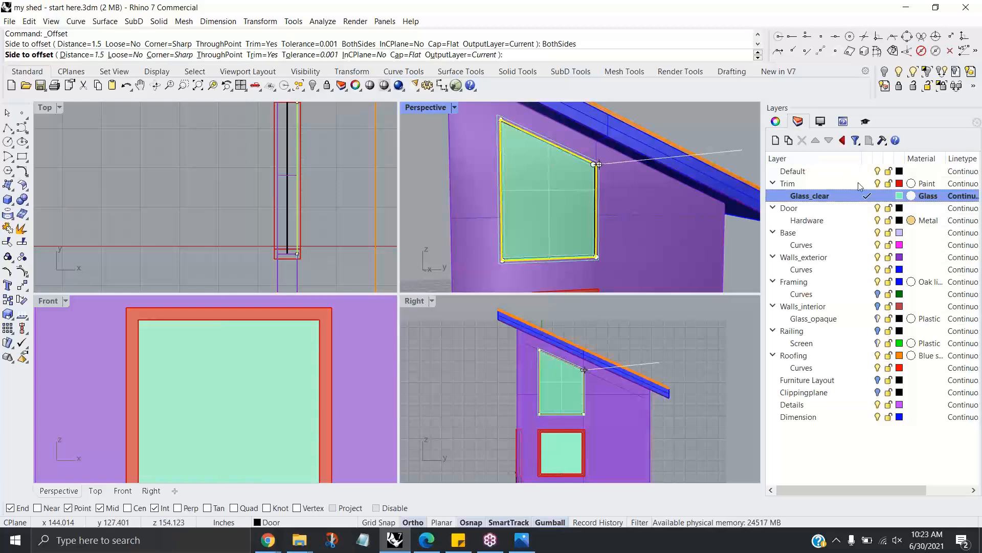
double_click(825, 184)
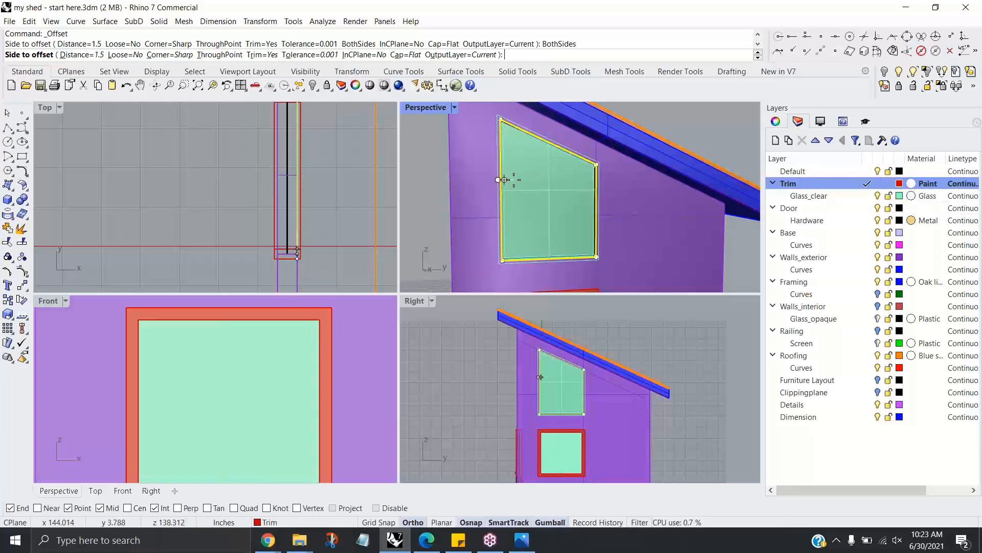
click(527, 139)
Step: Select the two offset trim outlines of the slanted window and move them 1 inch outward from the wall face
scroll(532, 135, up, 3)
scroll(542, 143, up, 2)
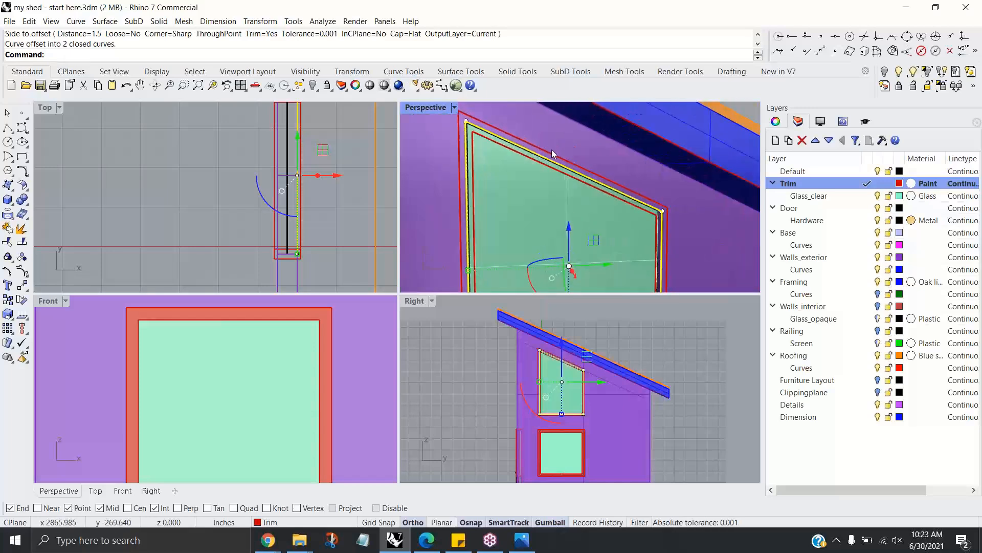
click(552, 149)
click(566, 174)
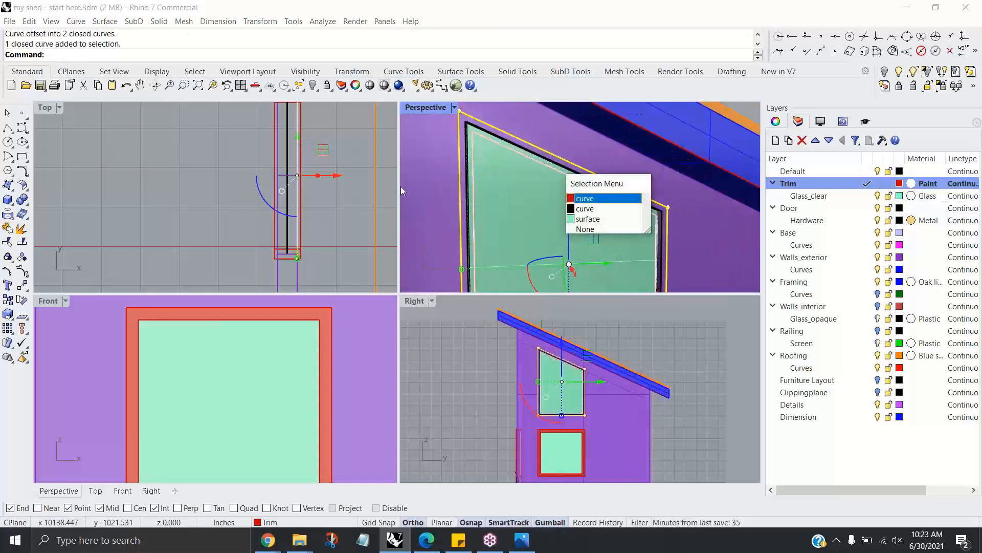
click(580, 198)
scroll(325, 189, up, 3)
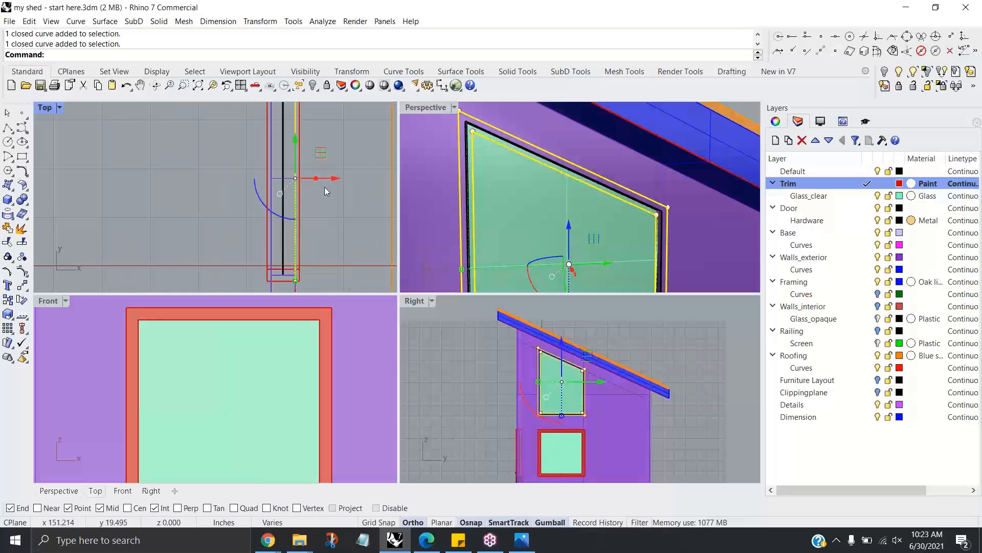
scroll(323, 182, up, 1)
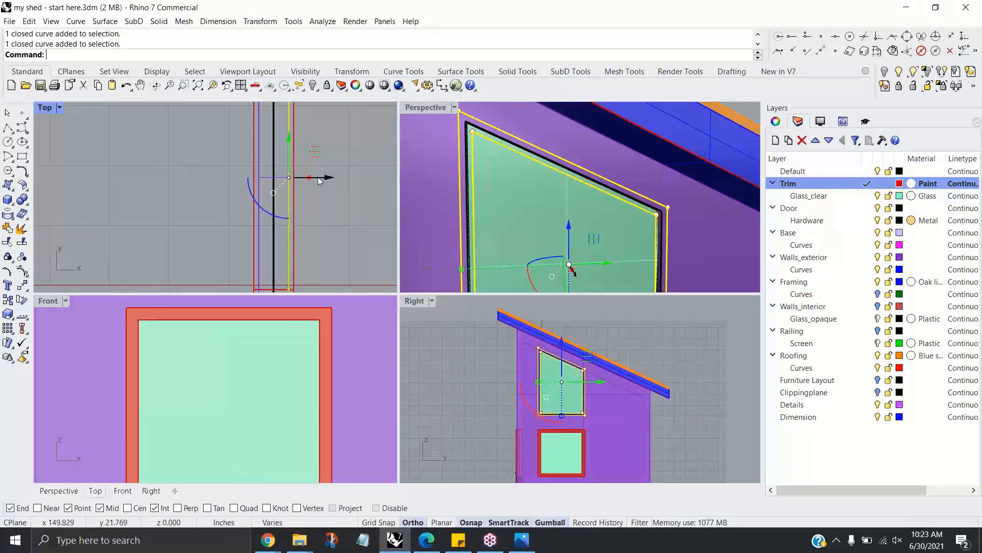
click(324, 178)
text(1)
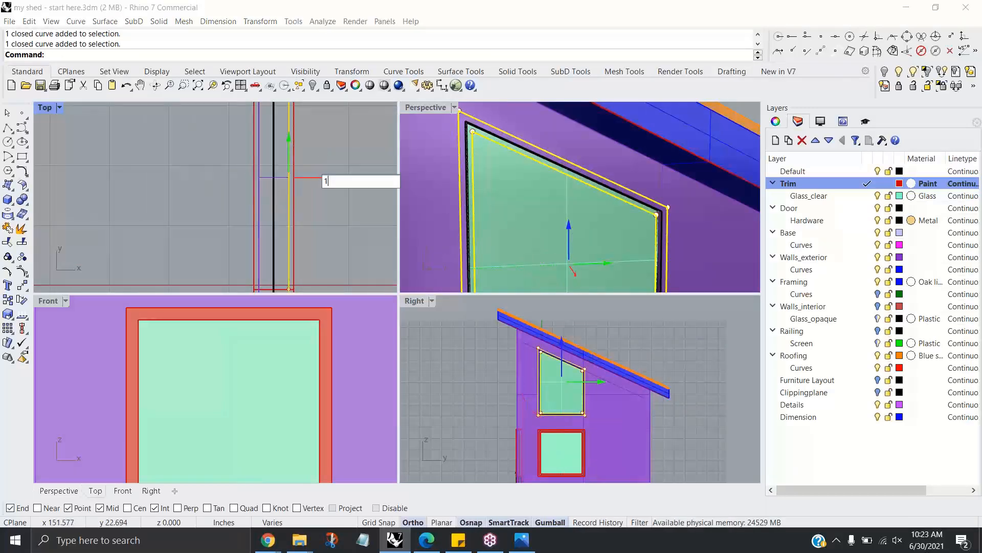
key(Return)
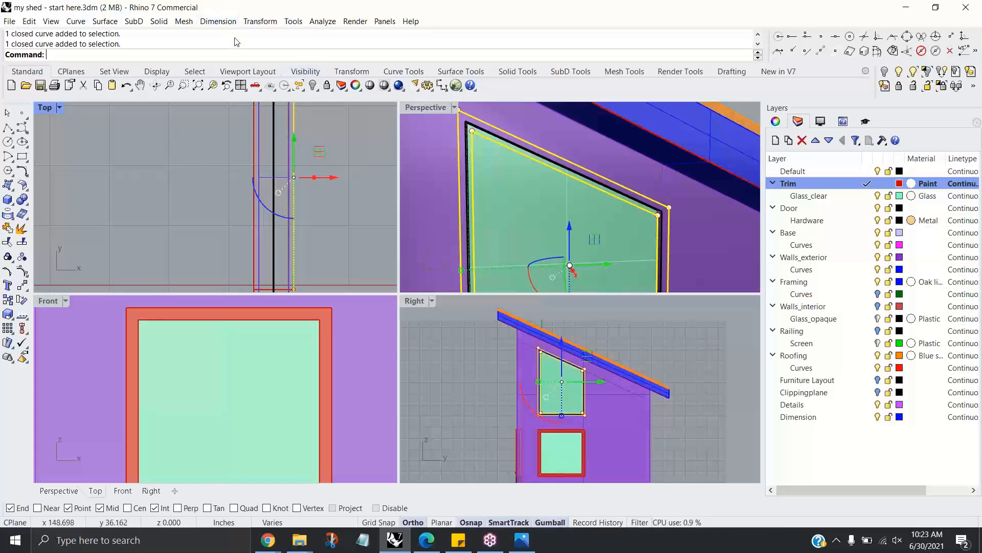
Step: Extrude the two trim outlines 8 inches through the wall as a solid frame
click(160, 22)
mouse_move(245, 217)
click(308, 218)
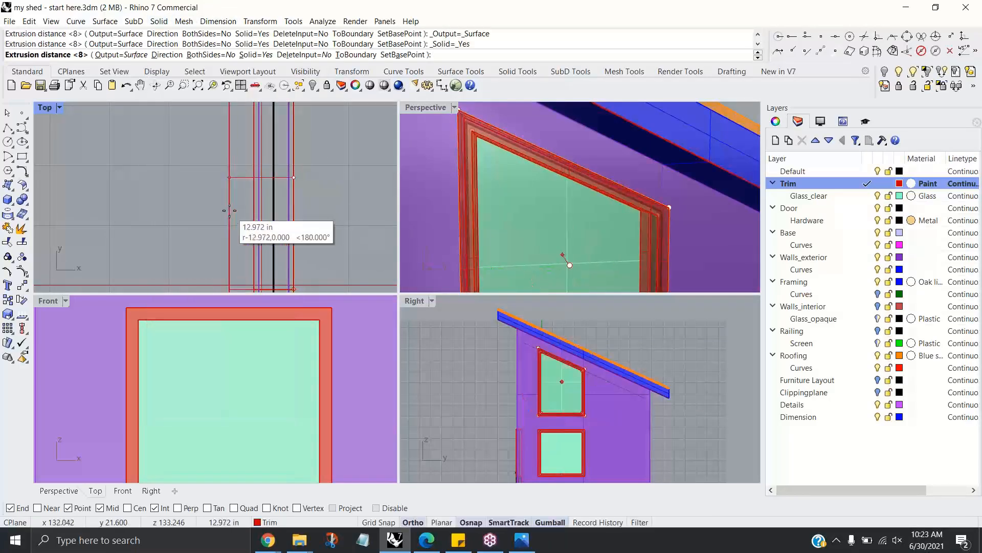
key(Return)
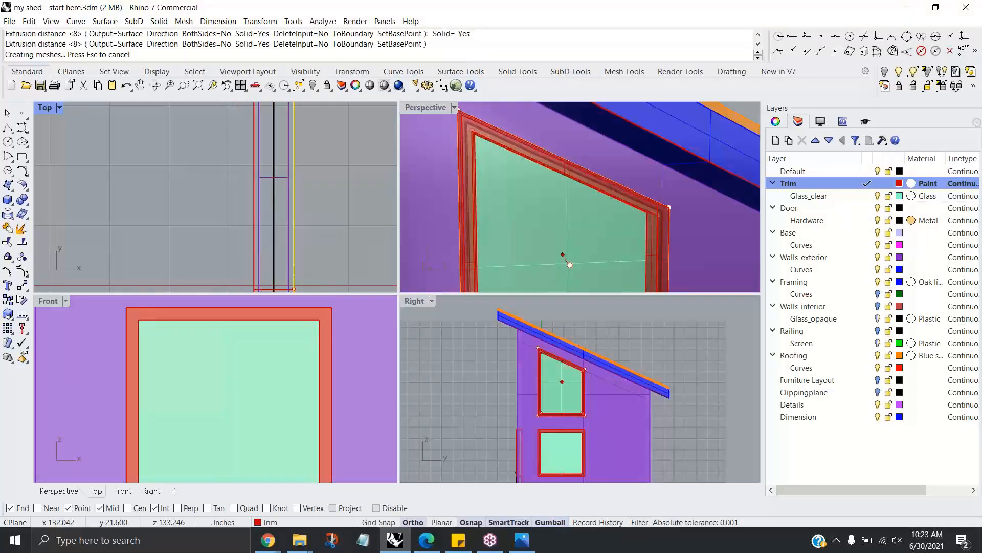
scroll(409, 204, down, 5)
key(Escape)
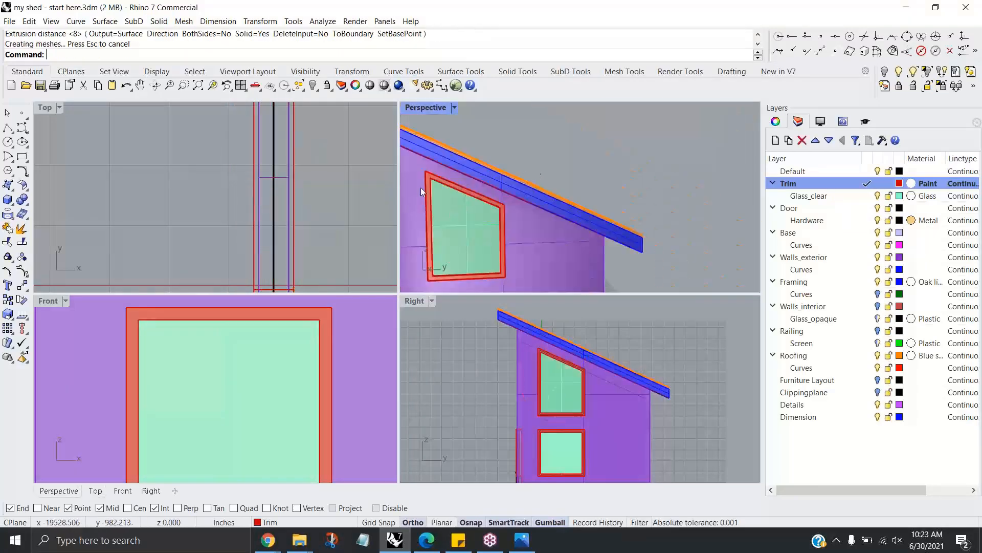
Step: Select the slanted upper window's glass surface and trim frame and group them
scroll(251, 225, down, 5)
click(465, 213)
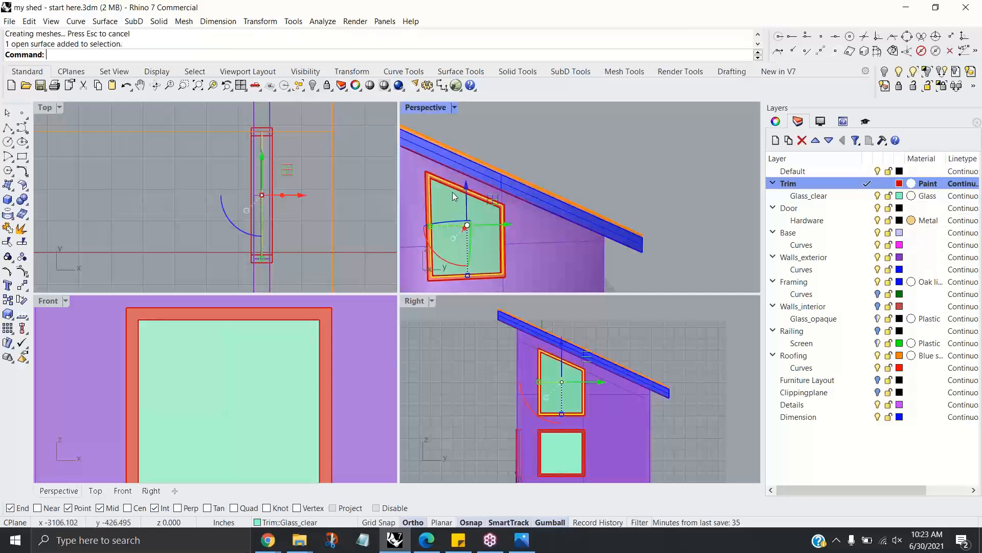
scroll(445, 184, up, 3)
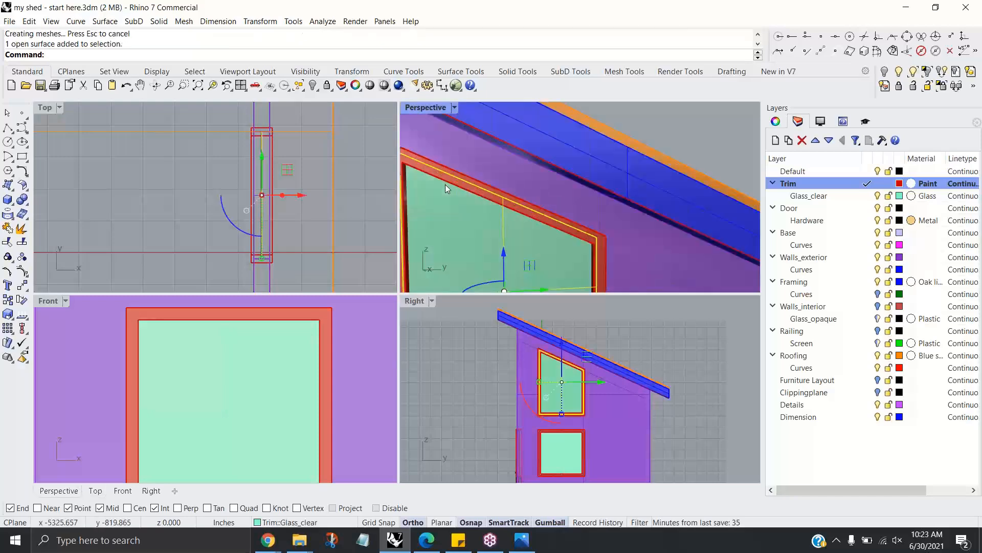
click(481, 200)
click(532, 237)
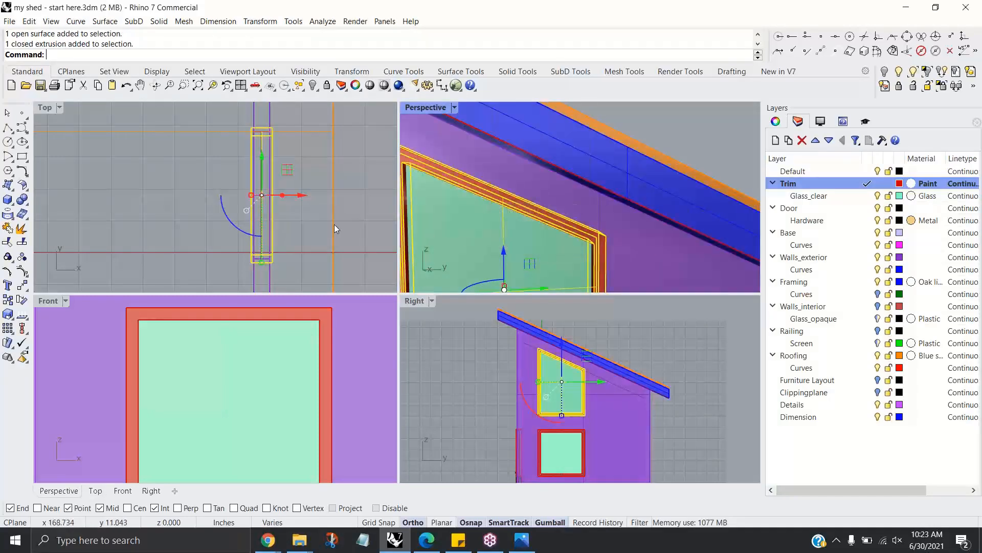
scroll(333, 224, down, 5)
click(7, 257)
Step: Mirror a copy of the slanted upper window group across the shed's centerline onto the opposite side wall
scroll(189, 186, down, 3)
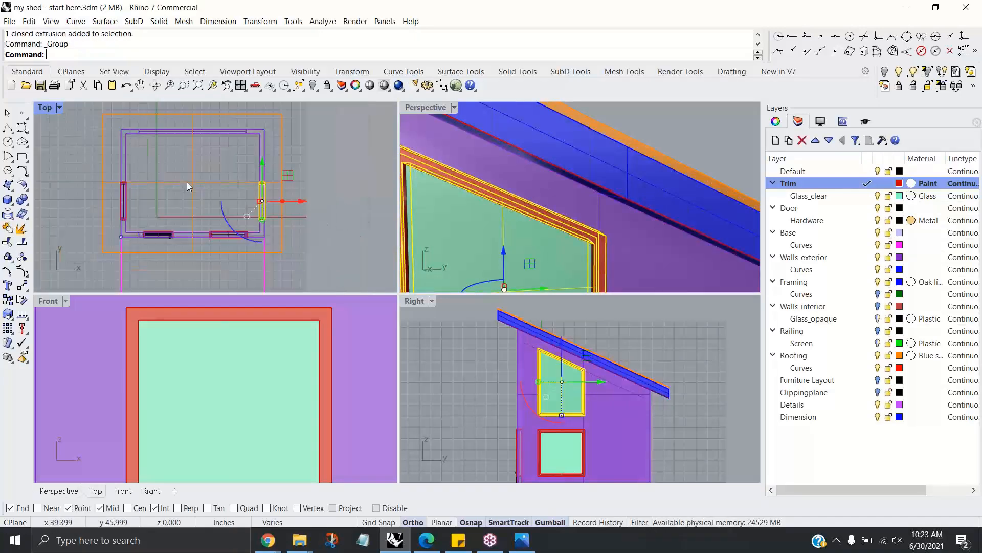
click(260, 21)
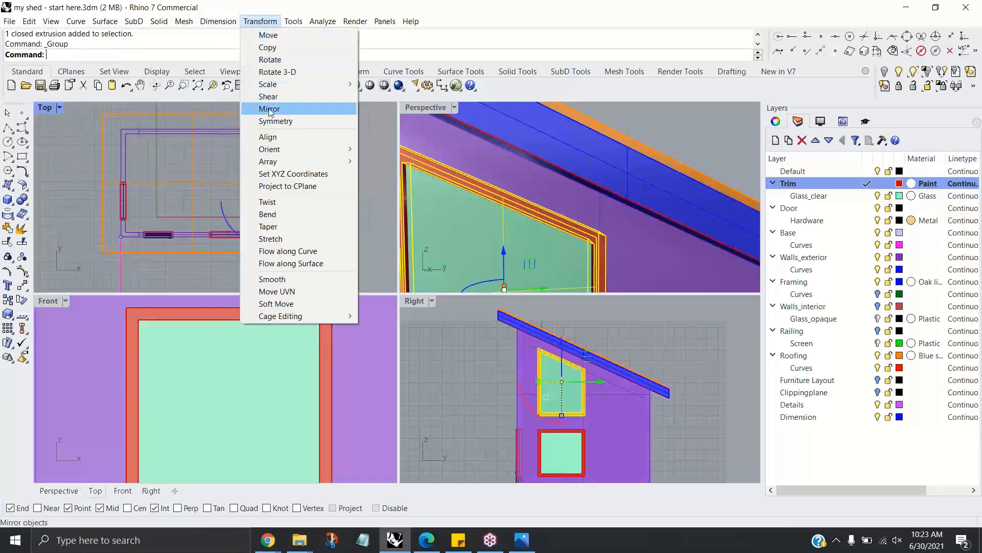
click(268, 106)
click(192, 133)
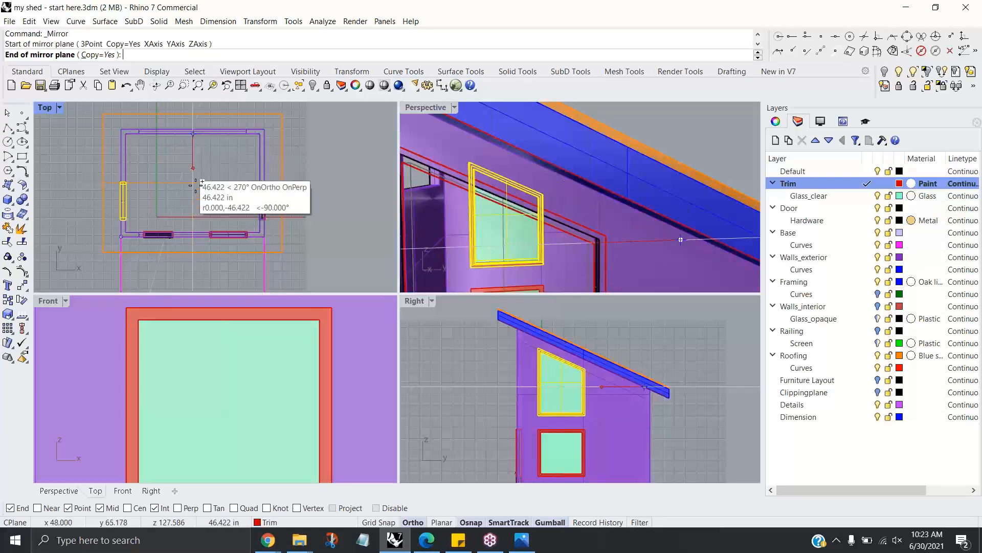
click(192, 203)
key(Escape)
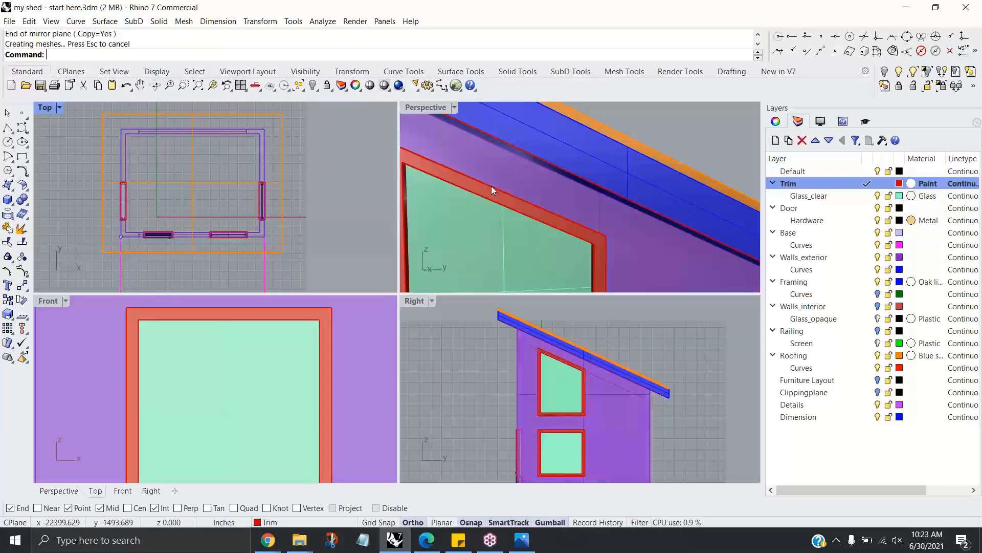
Step: Select the outline of the long upper opening in the front wall and move it inward to the middle of the wall thickness
right_drag(537, 225, 483, 203)
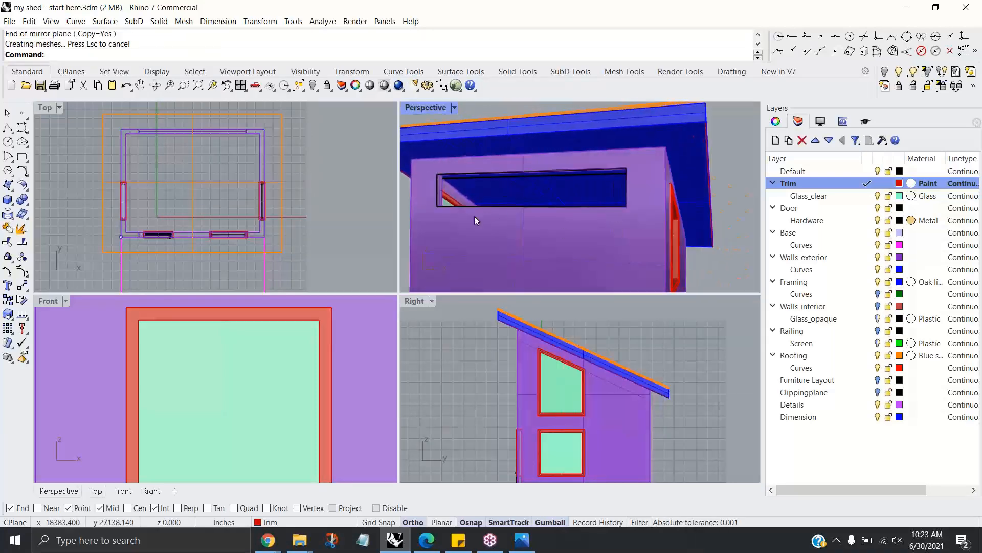
scroll(251, 377, down, 6)
right_drag(289, 360, 394, 439)
scroll(337, 404, down, 6)
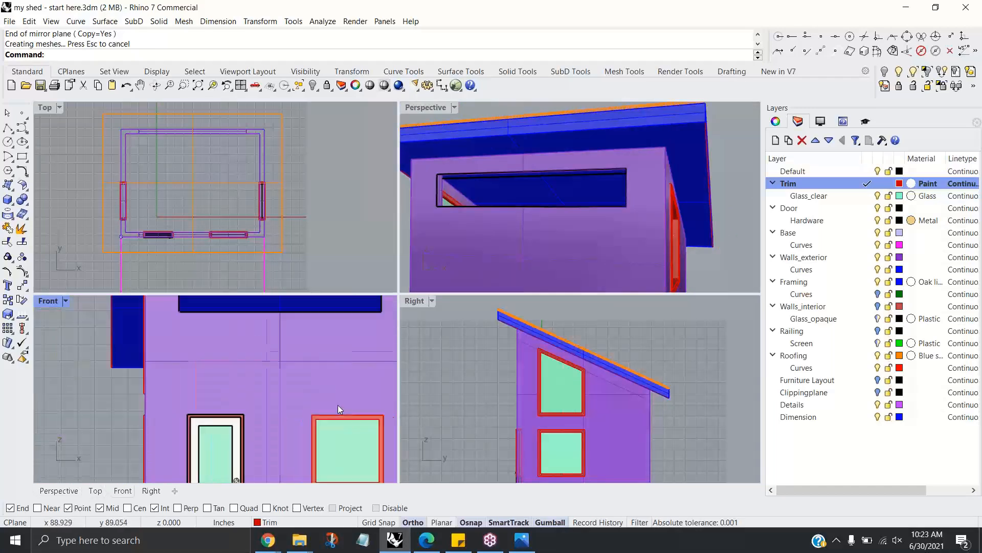
right_drag(307, 365, 274, 420)
scroll(198, 379, up, 6)
right_drag(260, 382, 212, 395)
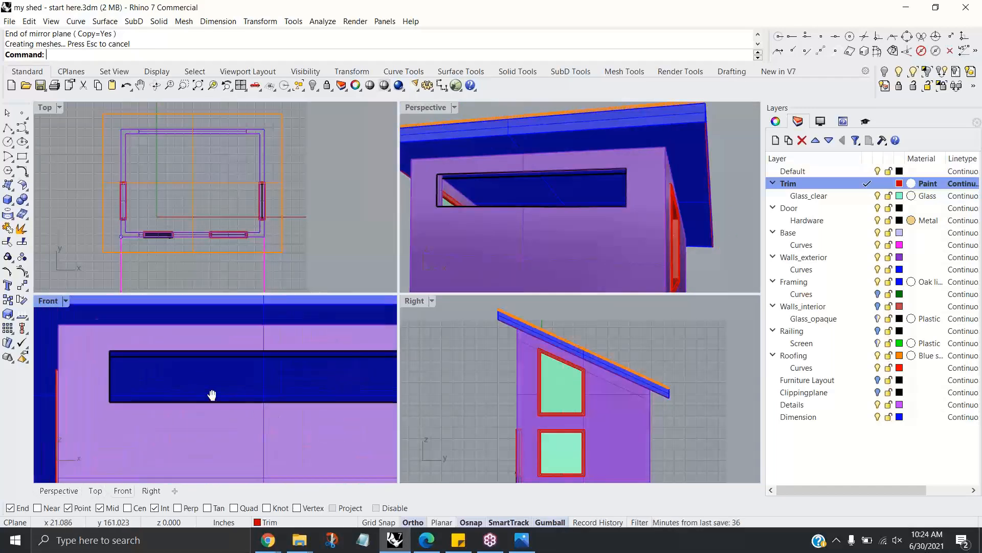
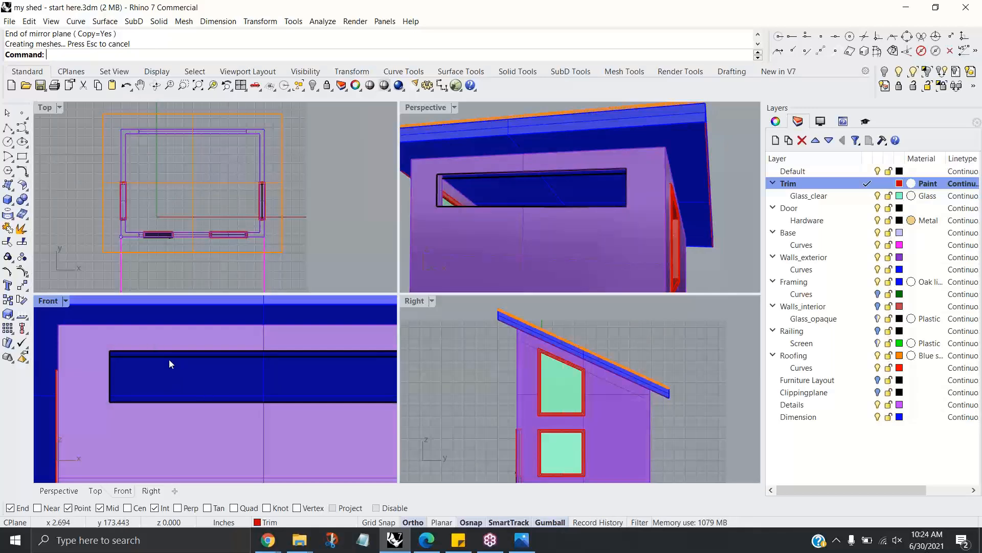
click(185, 349)
click(224, 383)
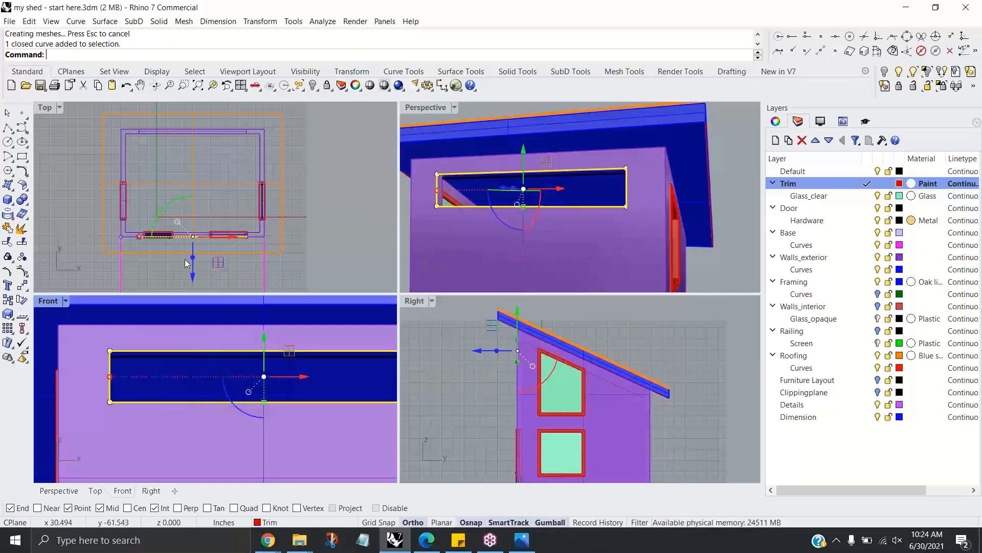
scroll(186, 263, up, 5)
drag(186, 252, 189, 259)
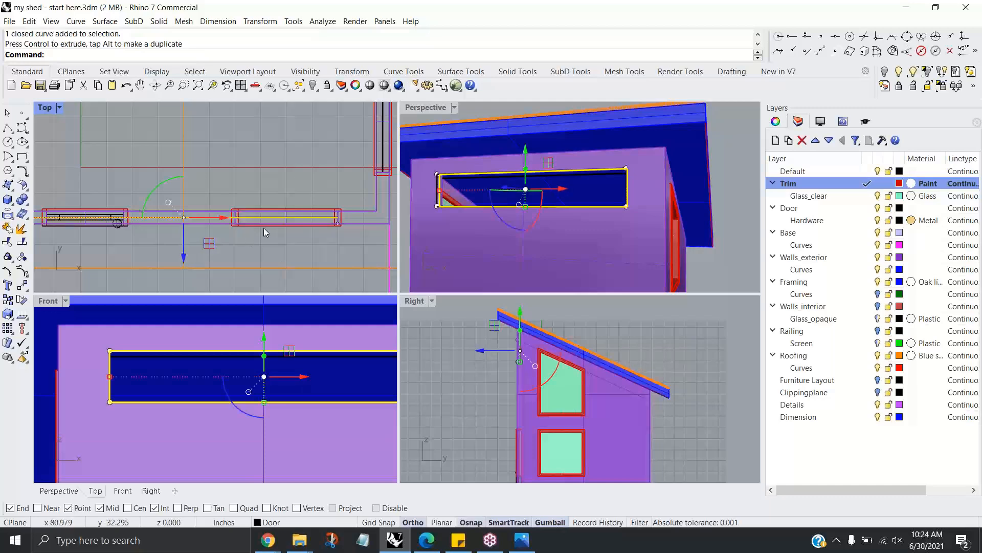
Step: Fill the long upper front window's outline with a planar glass surface on the Glass_clear layer
click(868, 197)
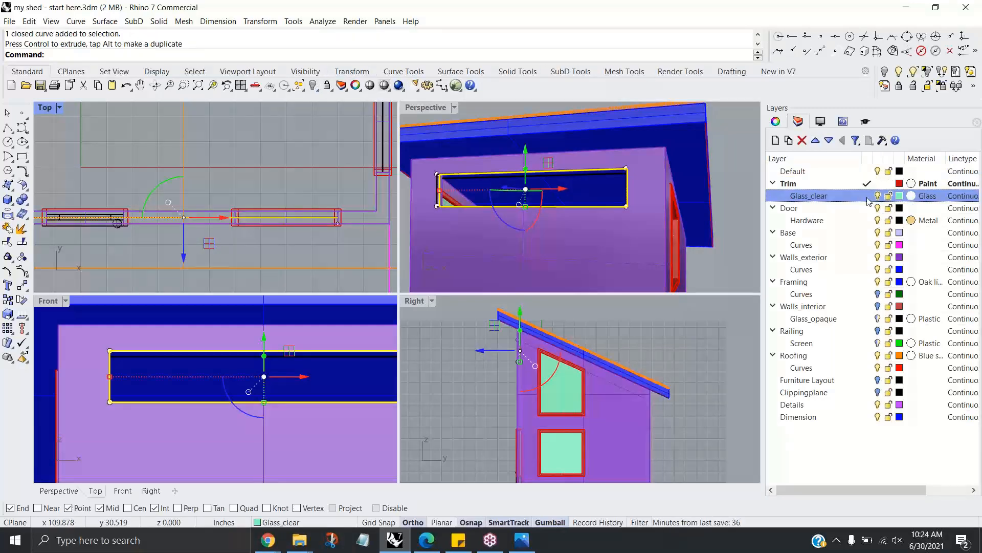
right_click(491, 43)
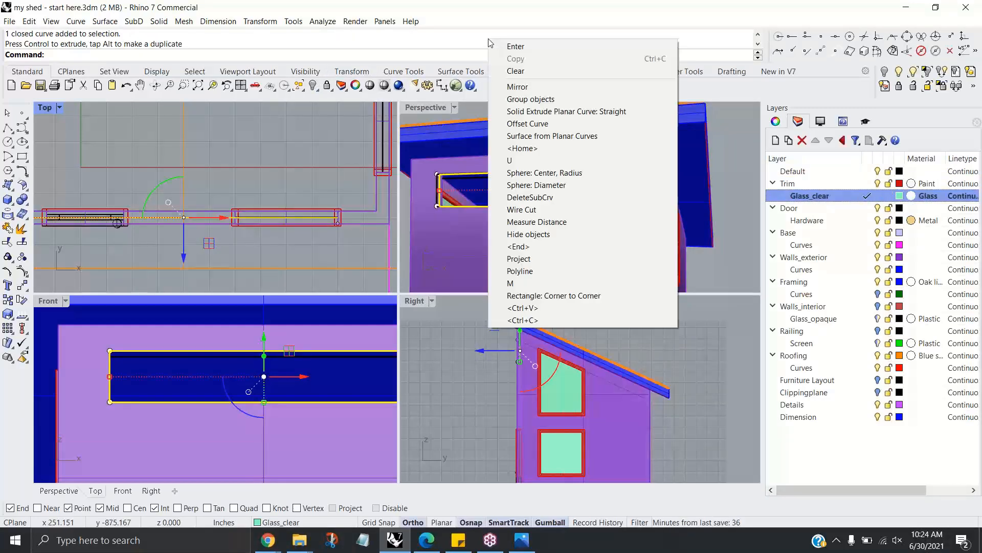
click(535, 136)
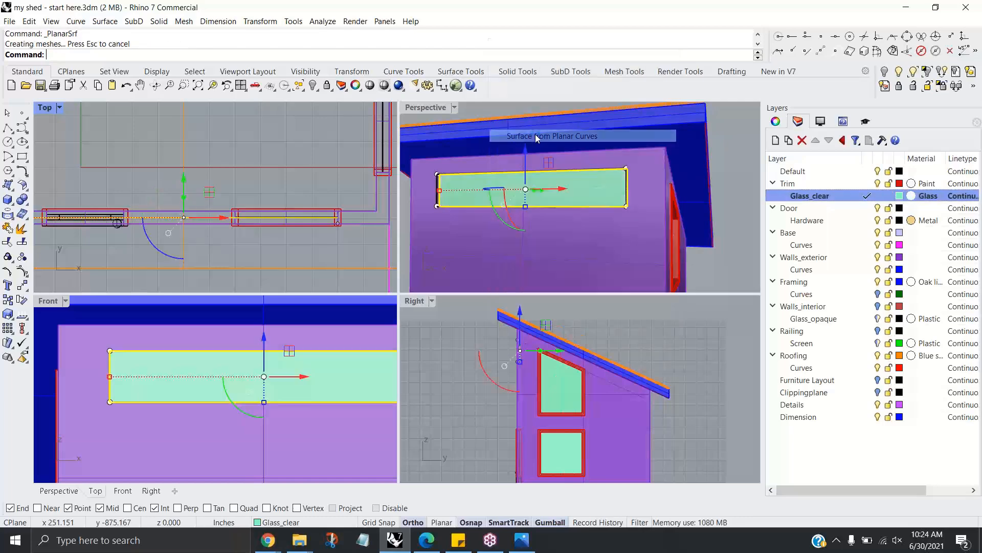
Step: On the Trim layer, offset the long upper opening's outline on the wall face 1.5 inches to both sides
click(869, 183)
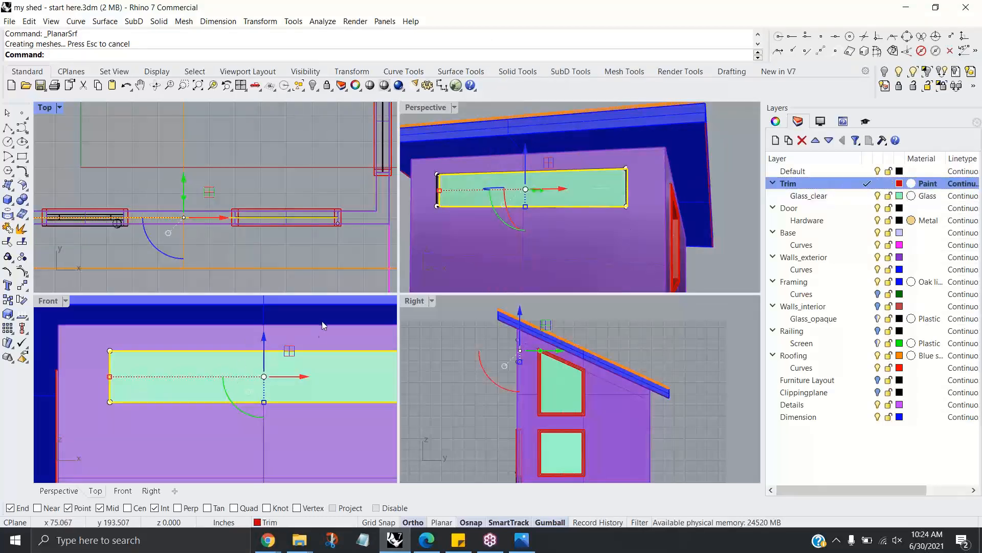
click(318, 337)
click(310, 351)
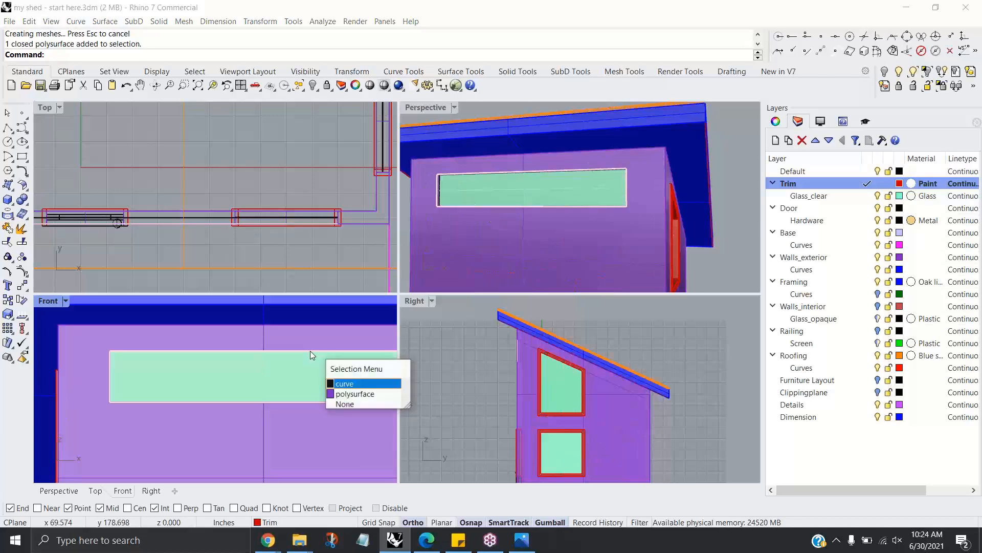
click(348, 383)
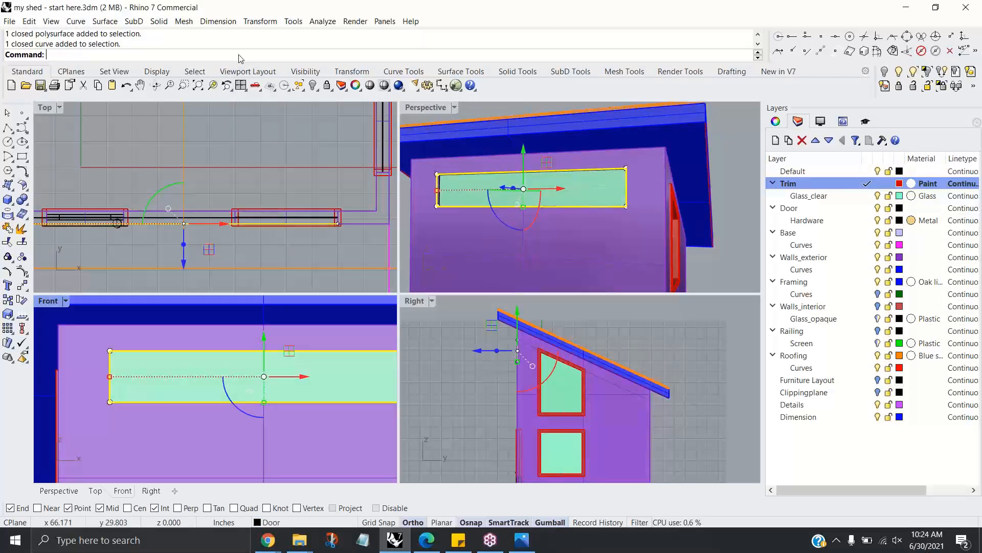
right_click(238, 59)
click(277, 192)
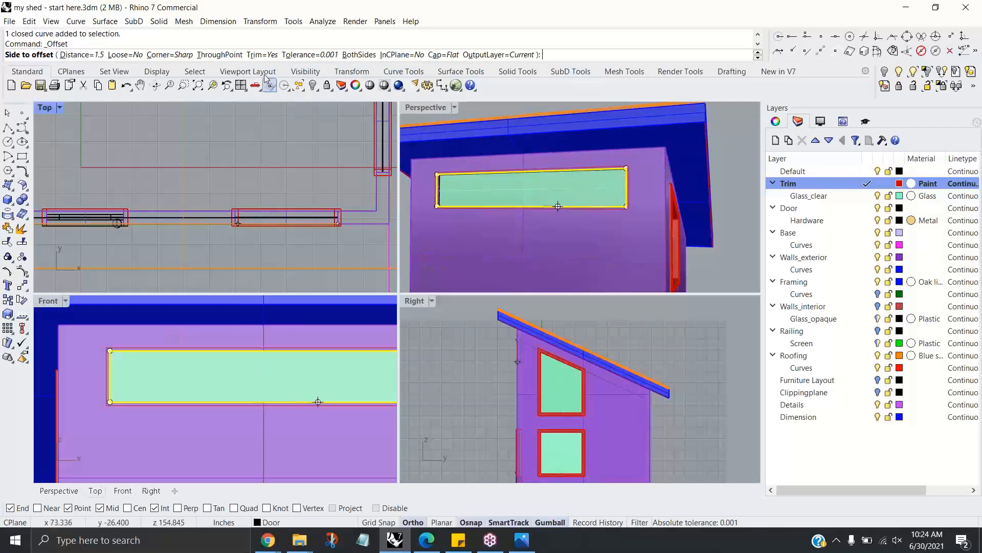
click(353, 55)
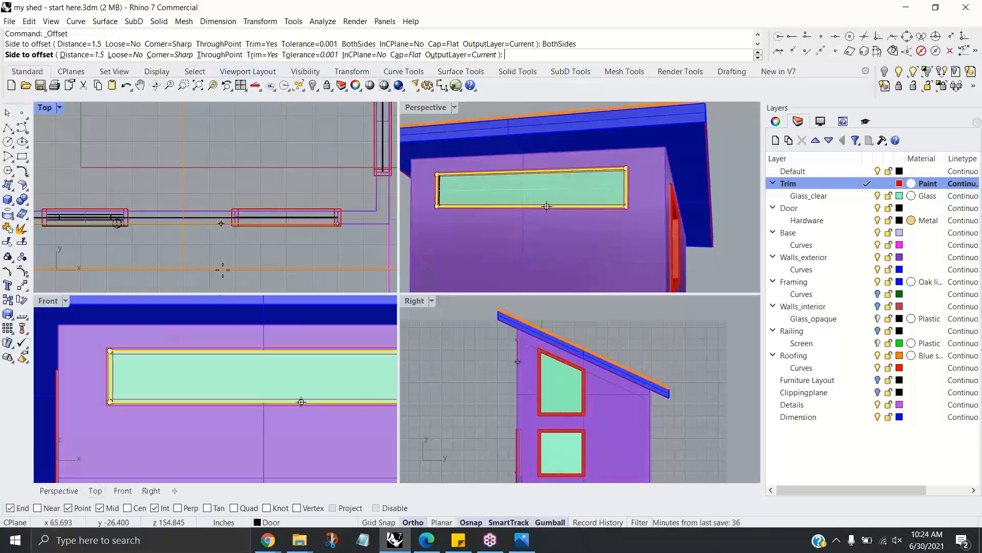
click(164, 364)
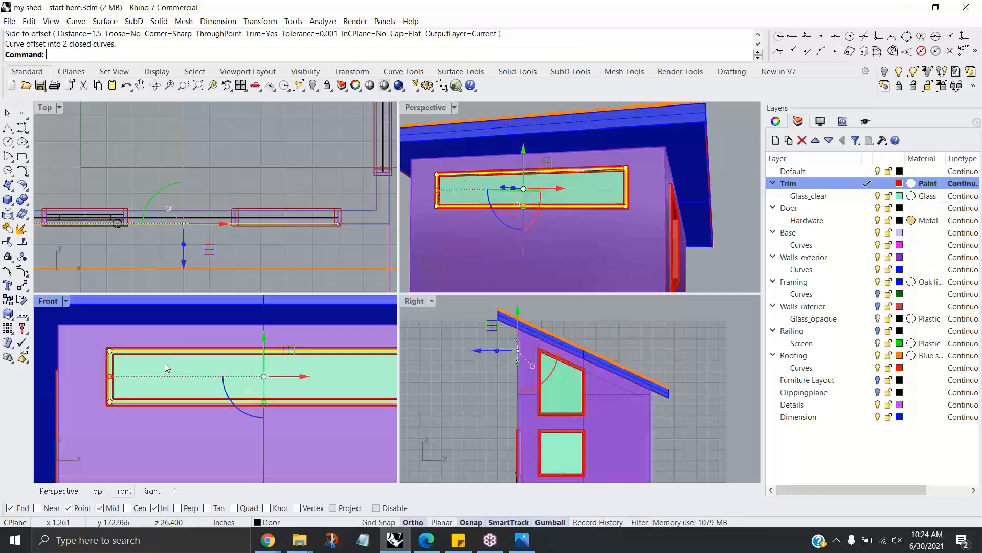
Step: Select the inner and outer offset outlines of the long window and move them slightly outward from the front wall face
scroll(169, 350, up, 1)
click(169, 351)
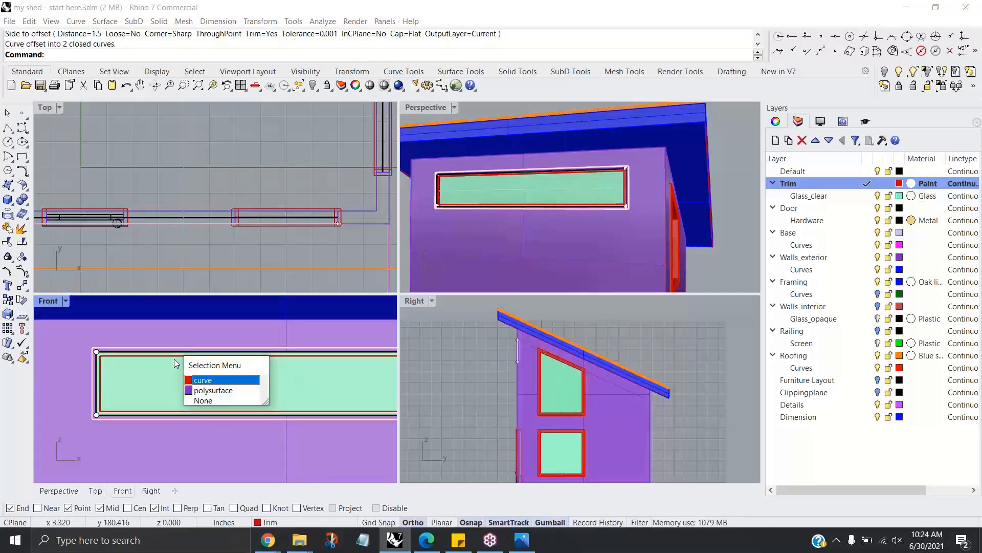
click(202, 380)
shift+click(204, 224)
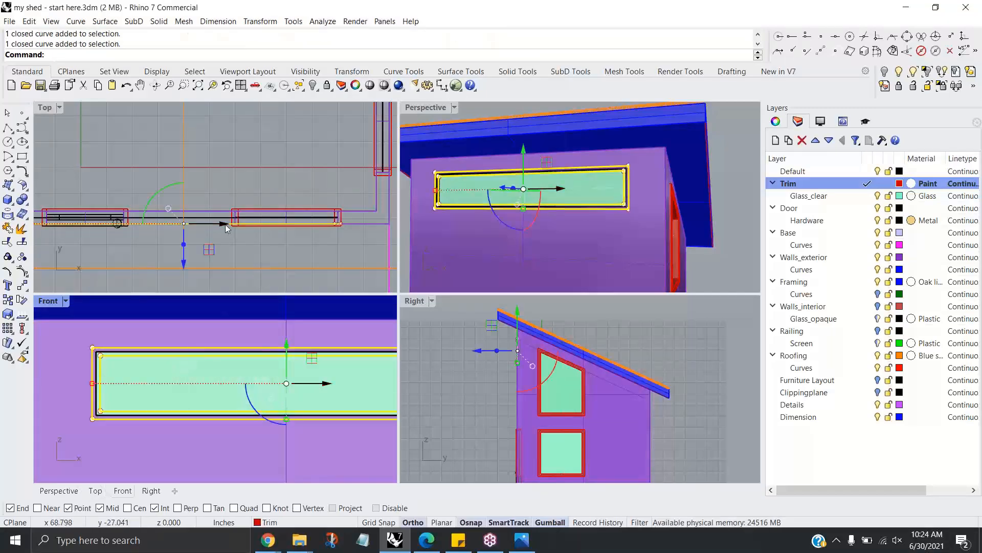
click(185, 259)
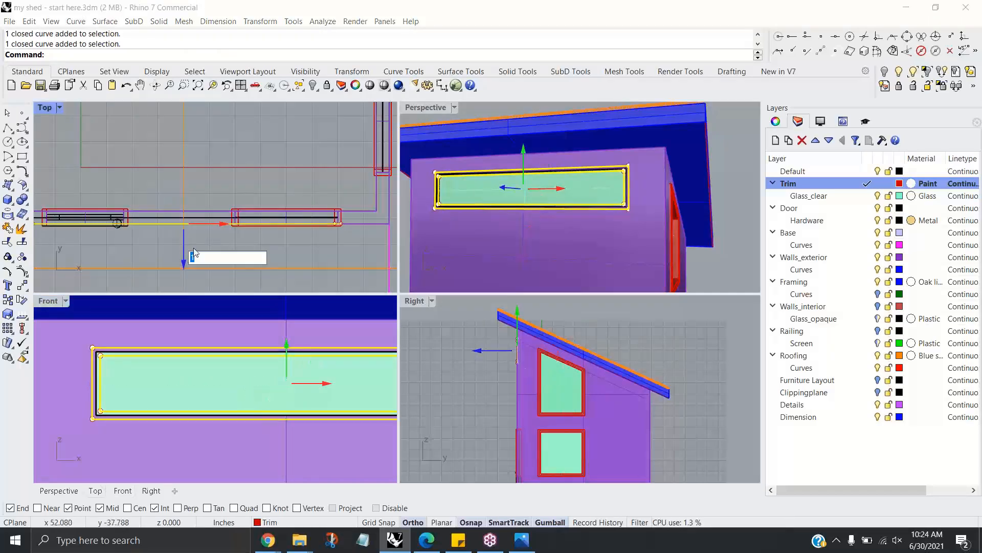
key(Return)
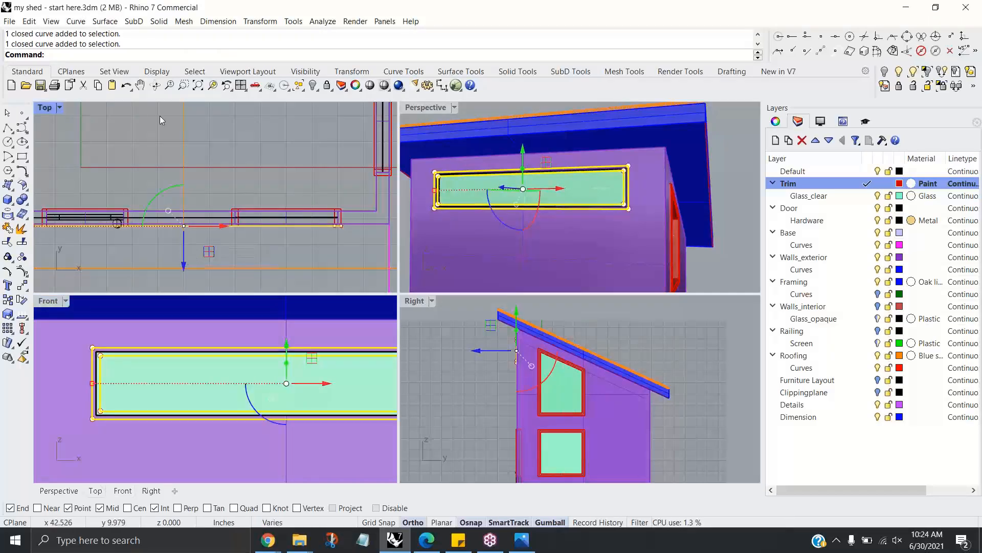
Step: Extrude the two long window trim outlines 8 inches back through the wall as a solid frame
click(158, 21)
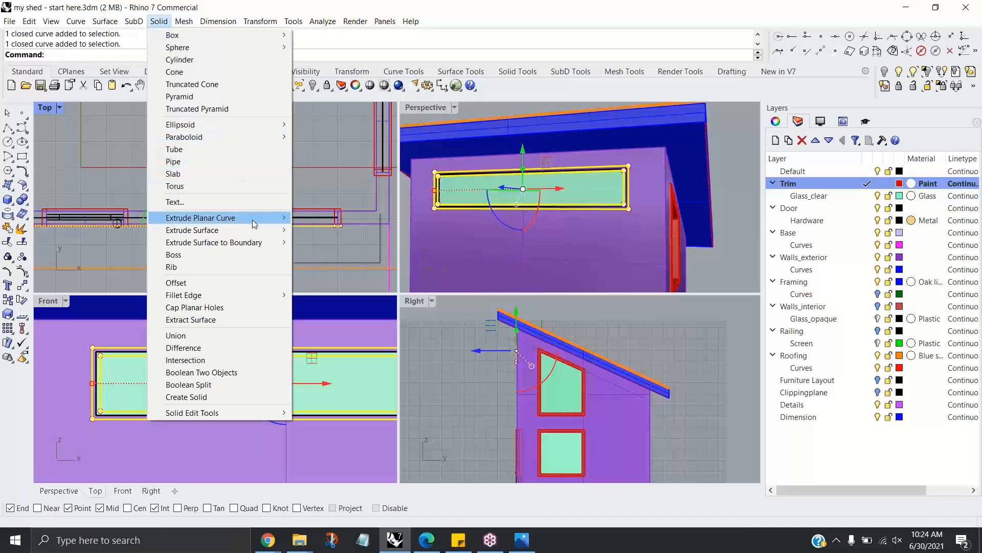
click(307, 218)
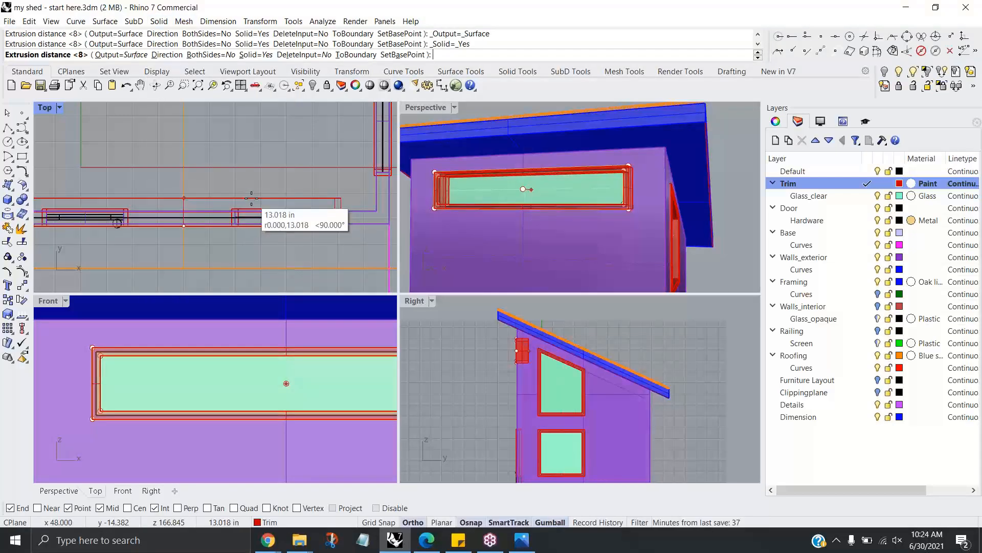
key(Return)
click(302, 176)
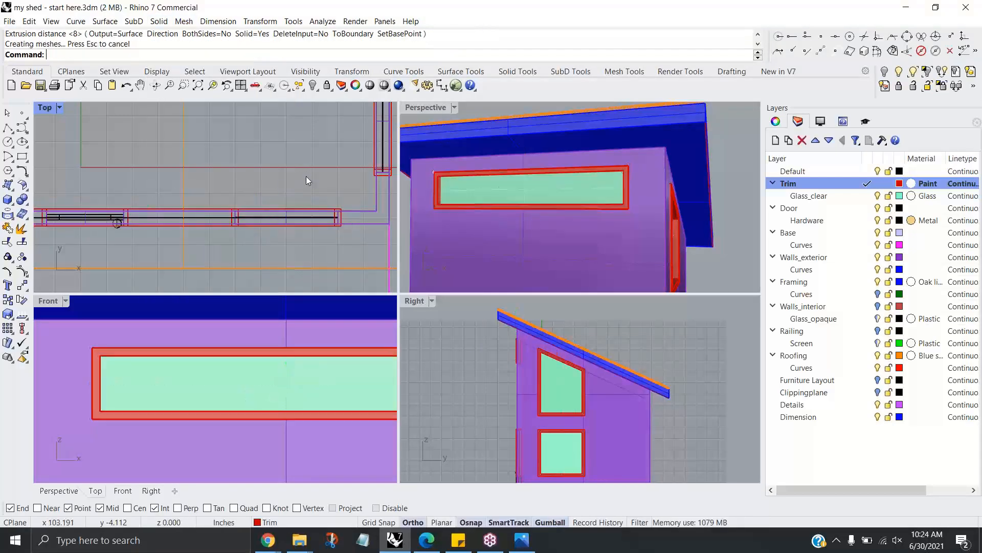
scroll(493, 185, down, 5)
right_drag(516, 199, 523, 220)
scroll(317, 219, down, 2)
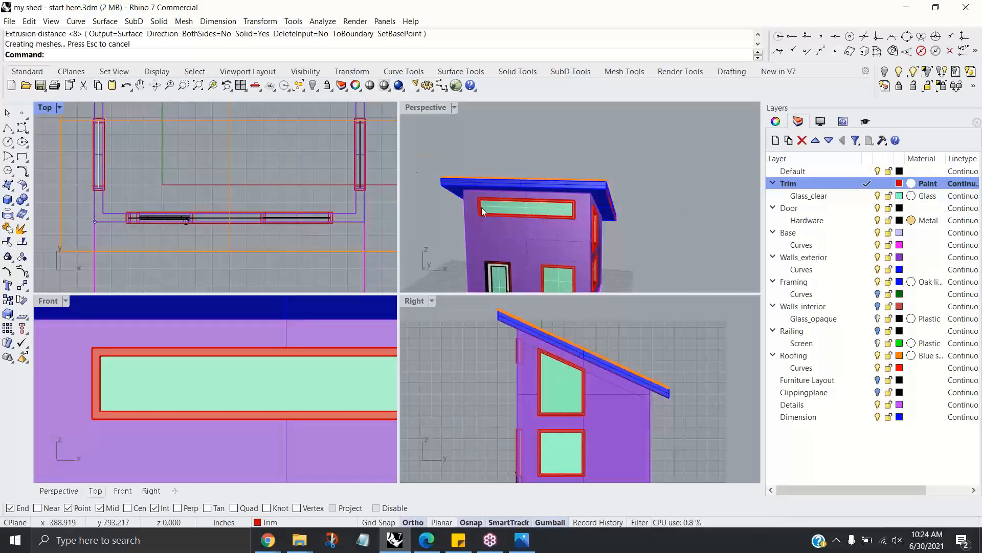
scroll(508, 225, up, 5)
click(518, 225)
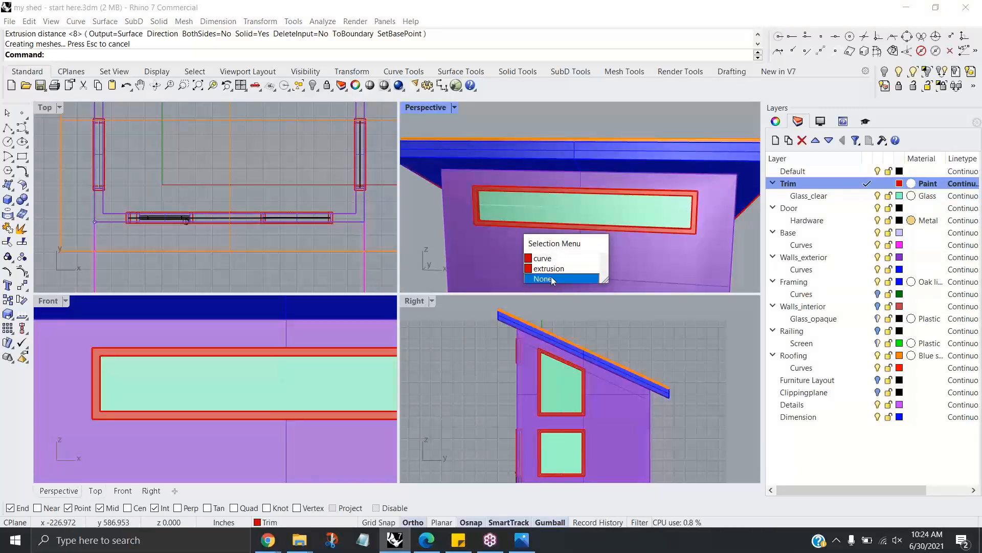
click(548, 268)
shift+click(518, 205)
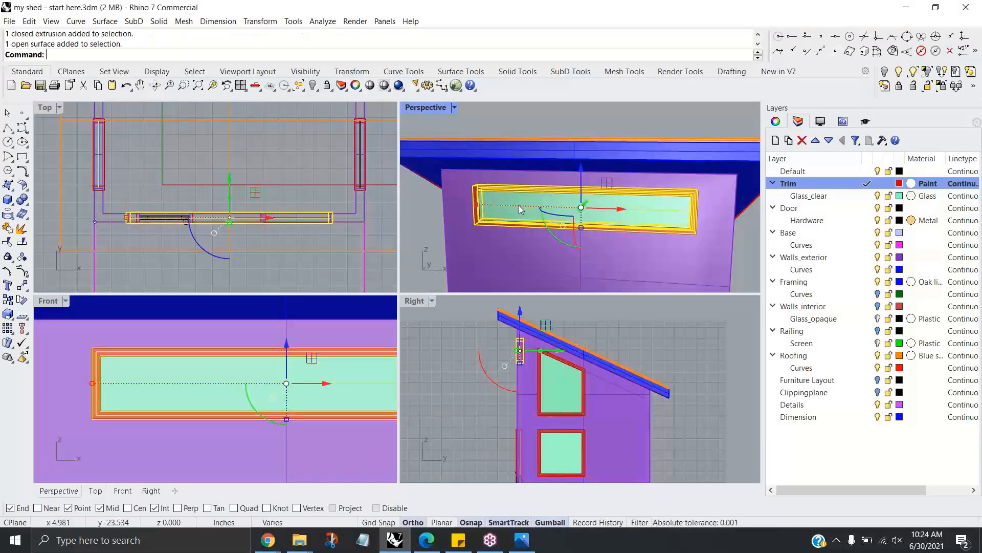
key(Escape)
Step: Draw a vertical polyline between the midpoints of the long window frame's lower and upper inner edges
scroll(625, 217, up, 3)
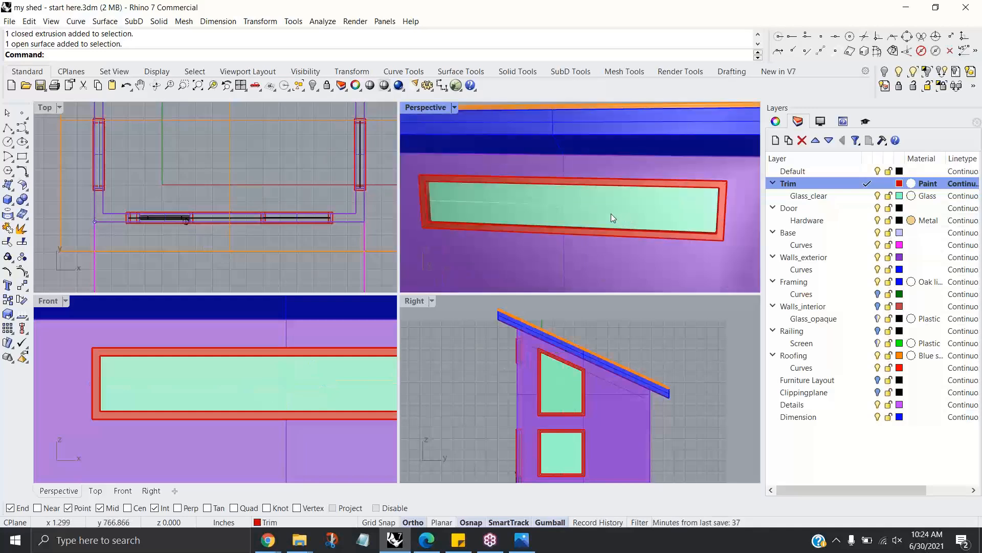
click(8, 128)
click(572, 224)
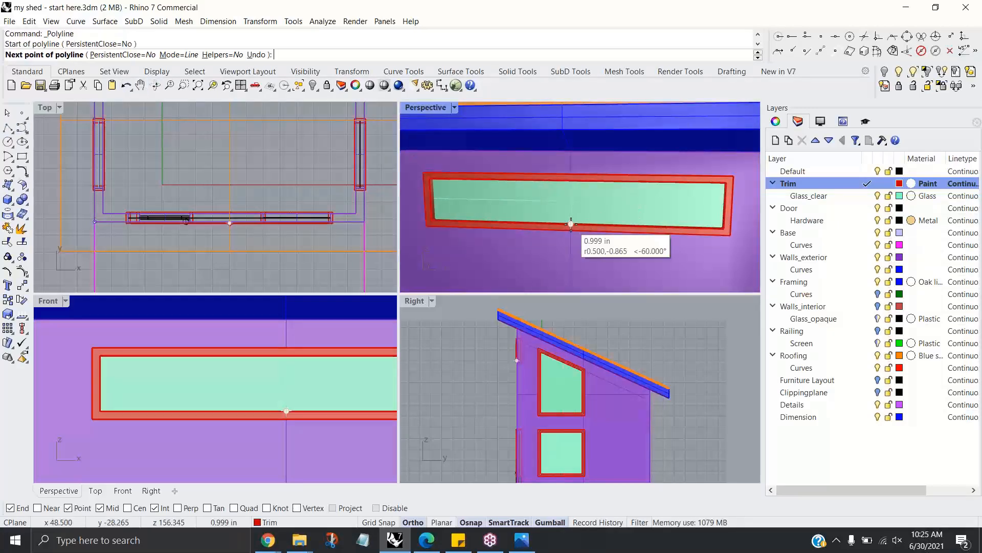
click(571, 181)
key(Return)
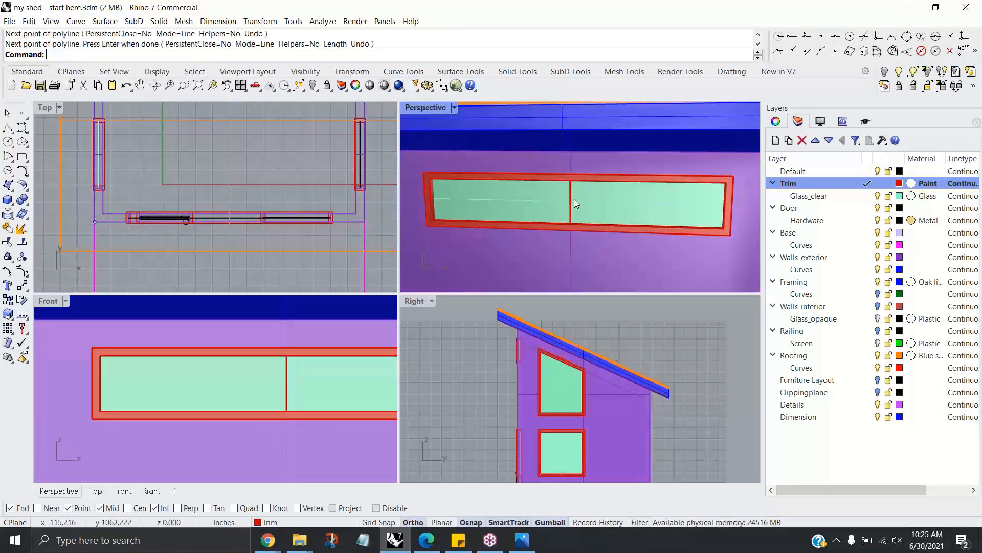
Step: Offset the vertical center line 1 inch to both sides with flat caps, and delete the original line
scroll(575, 203, up, 4)
scroll(573, 209, down, 2)
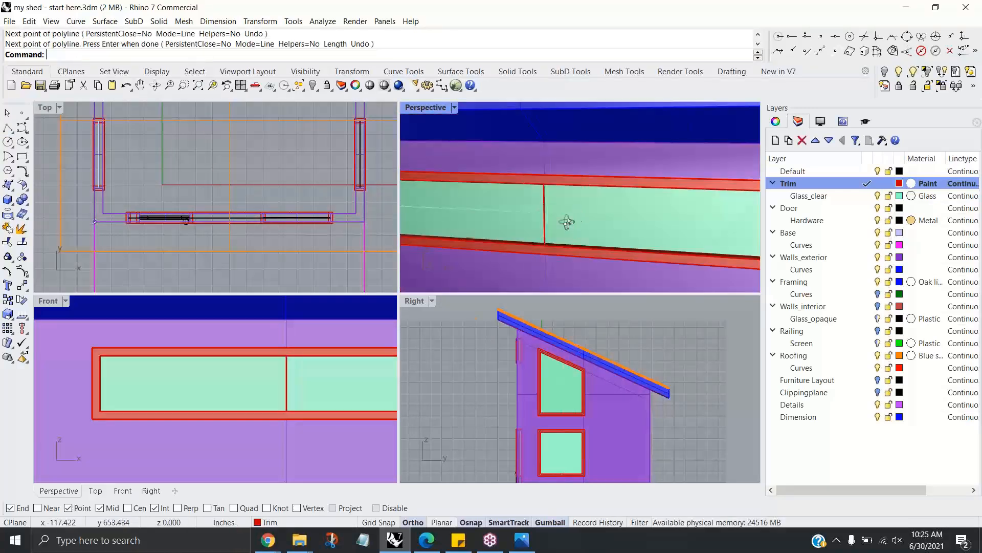
right_drag(567, 222, 582, 218)
click(584, 216)
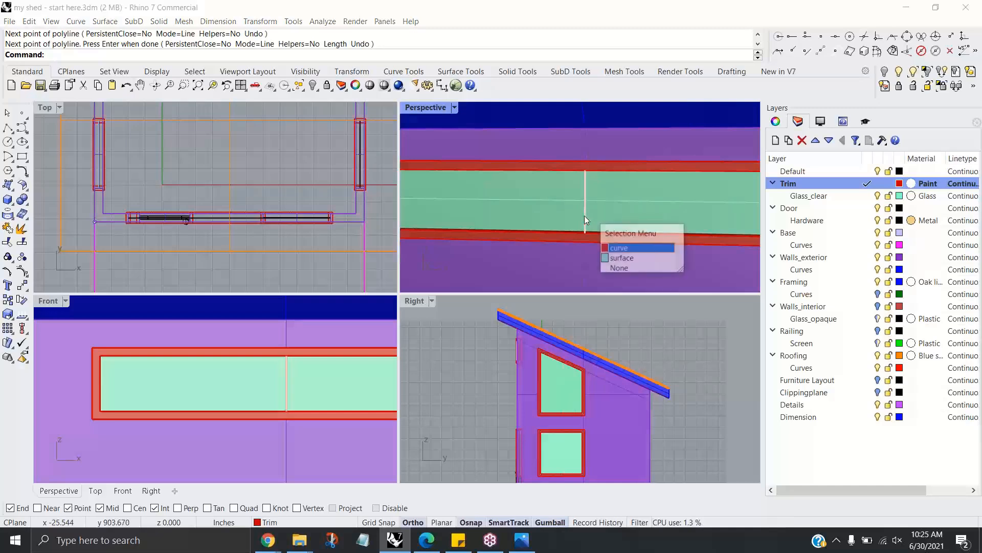
click(616, 252)
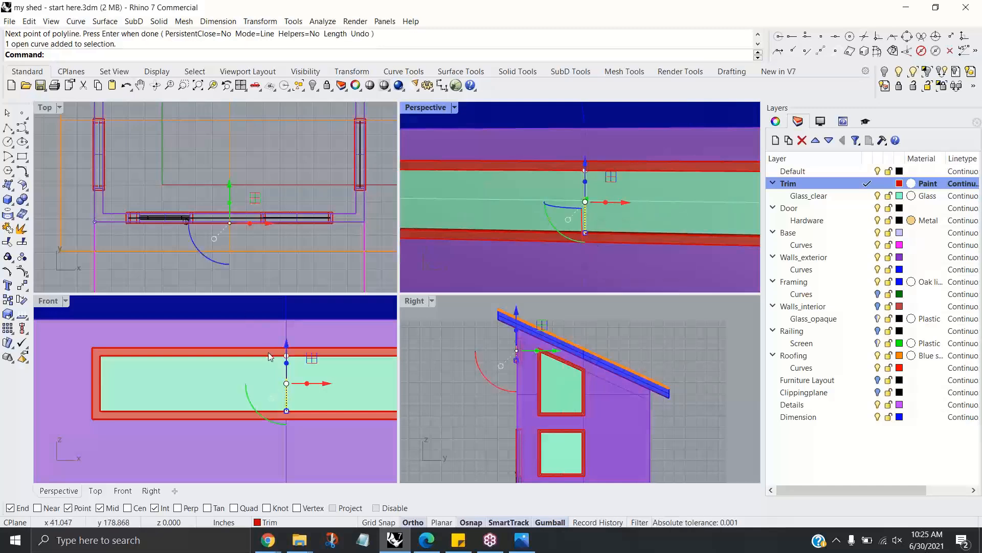
scroll(302, 369, up, 2)
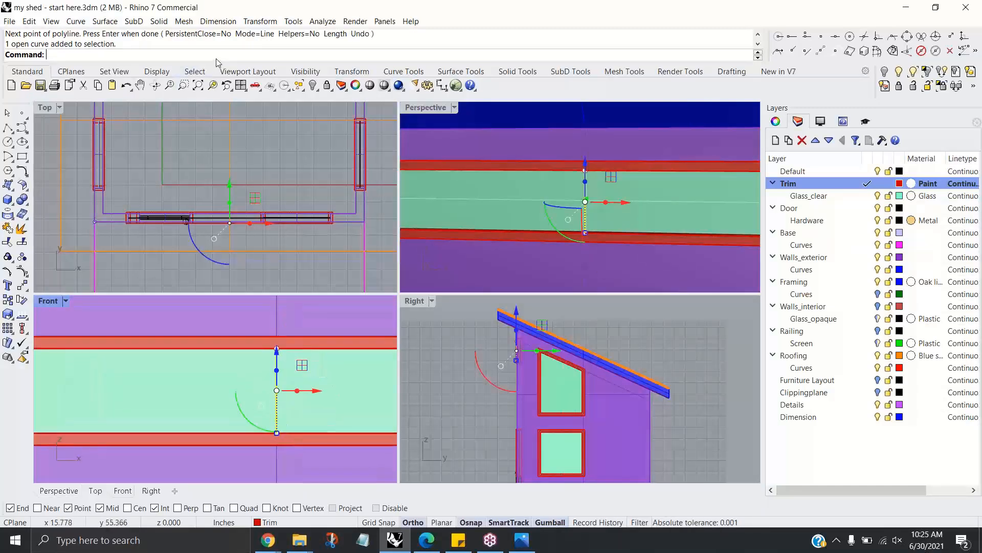
right_click(218, 60)
click(268, 170)
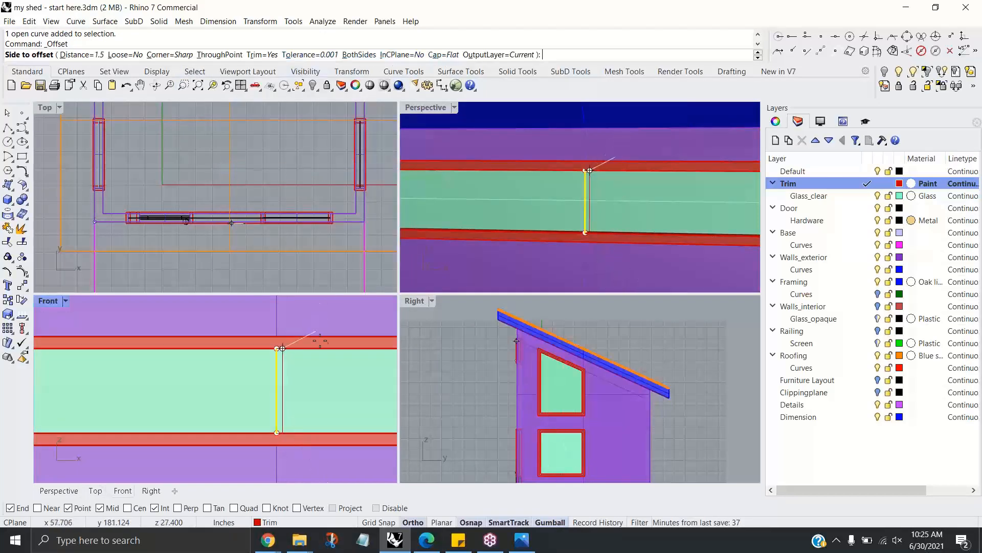
click(358, 56)
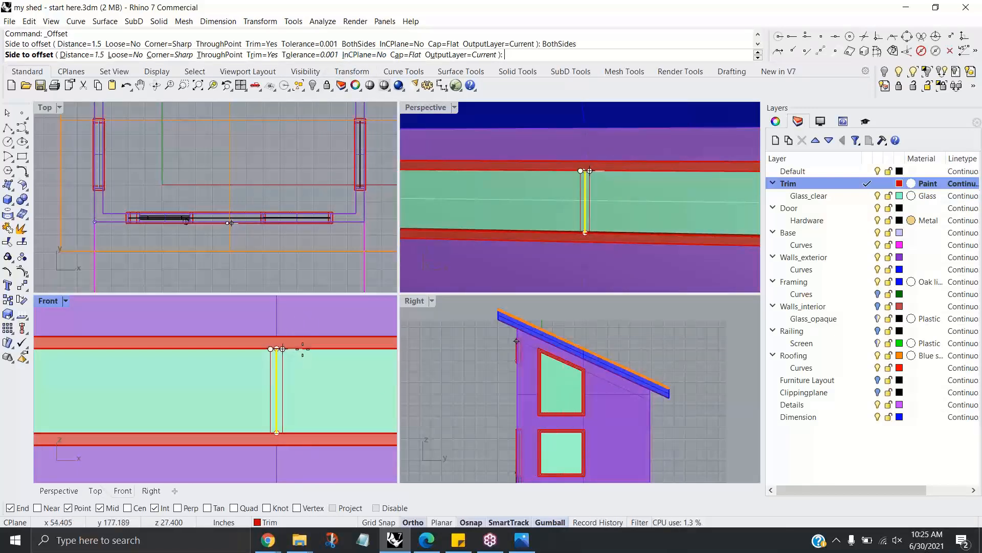
text(1)
key(Return)
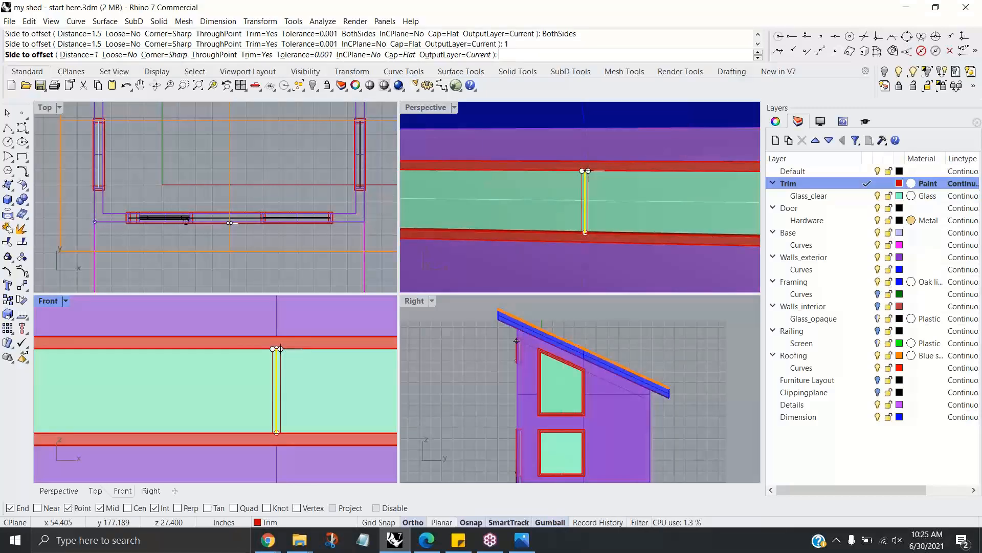
click(309, 348)
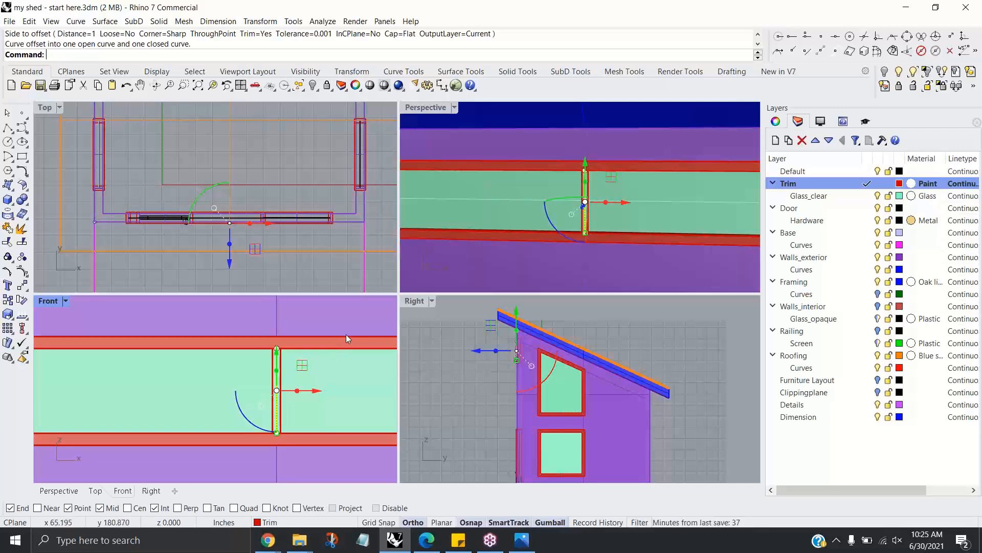
key(Delete)
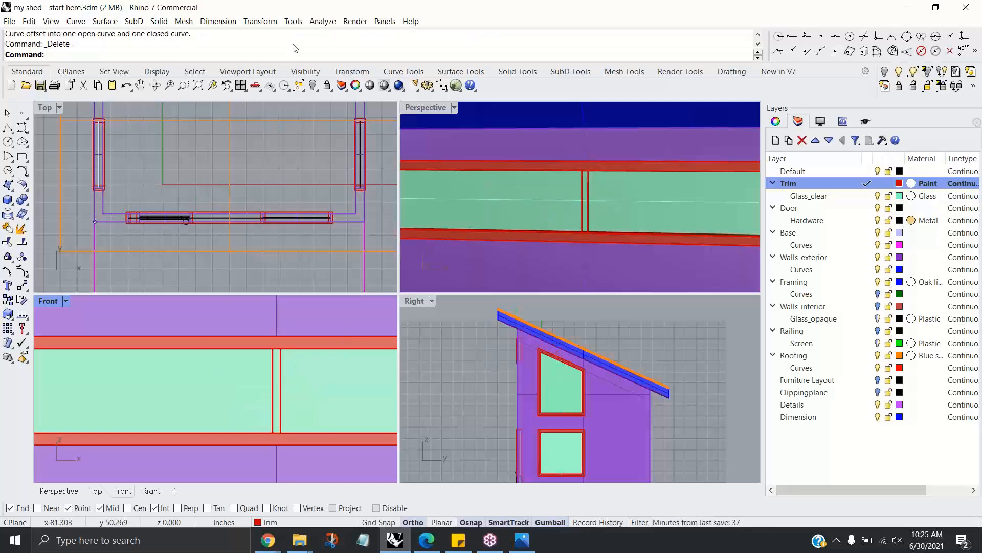
Step: Select the closed center bar outline and move it slightly inward from the trim frame's front face
click(279, 398)
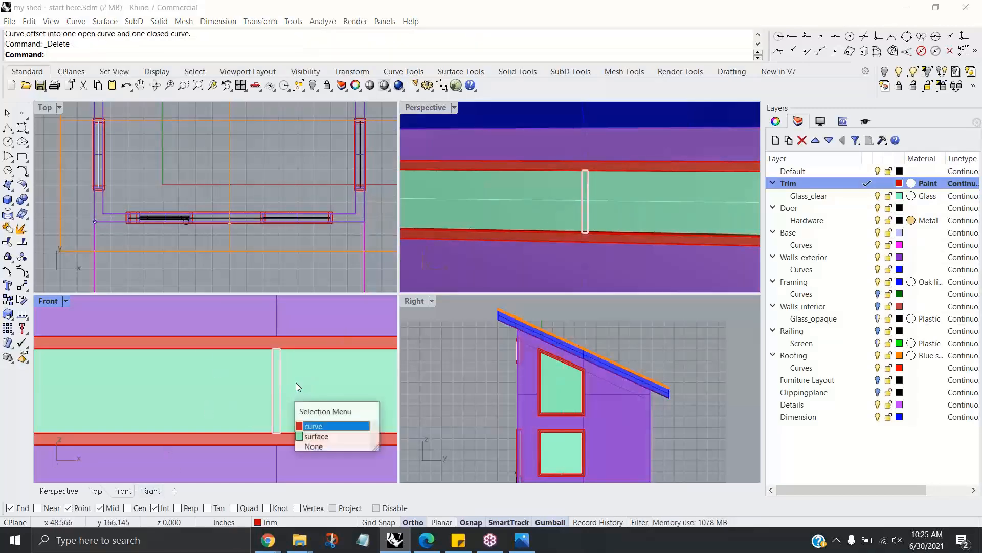
right_click(517, 235)
right_drag(620, 243, 526, 269)
scroll(481, 250, up, 3)
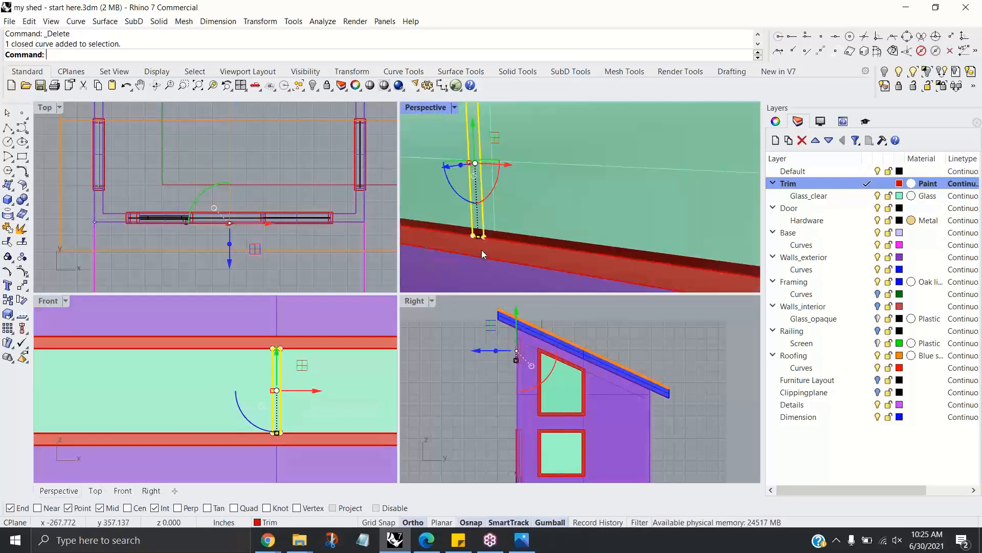
scroll(251, 236, up, 3)
scroll(215, 250, up, 2)
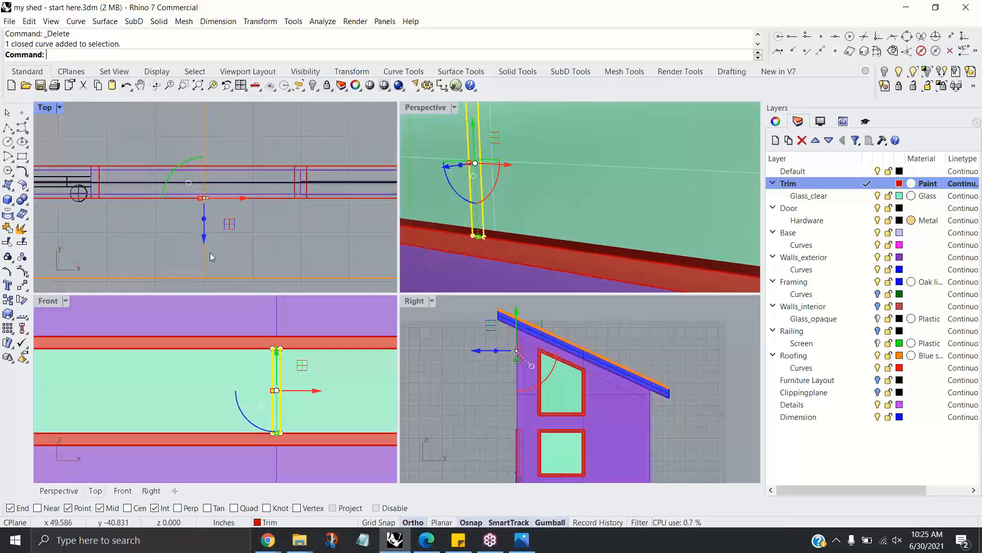
scroll(204, 233, up, 1)
drag(205, 240, 206, 228)
Step: Extrude the long window's closed center bar outline 6 inches back into the wall as a solid
click(158, 21)
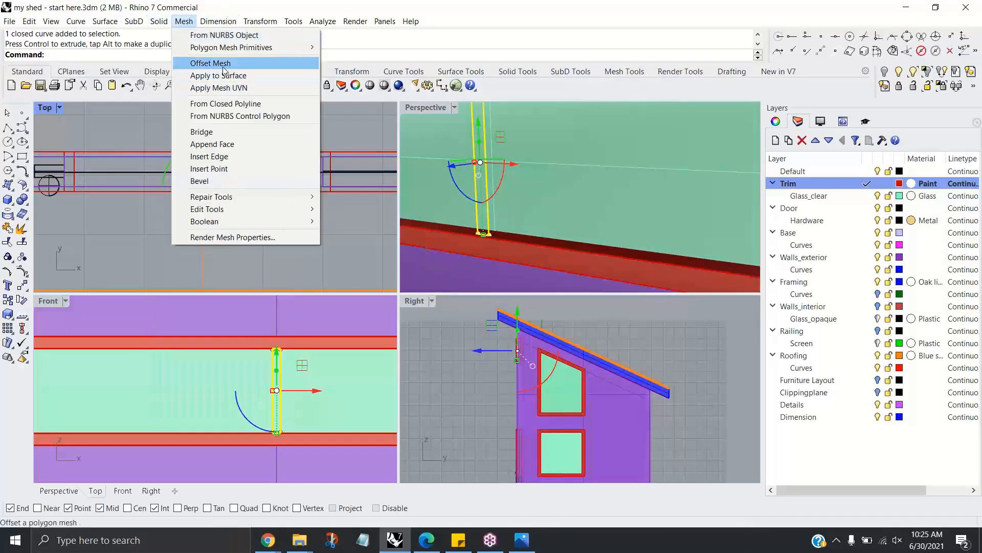
mouse_move(160, 24)
mouse_move(247, 219)
click(317, 217)
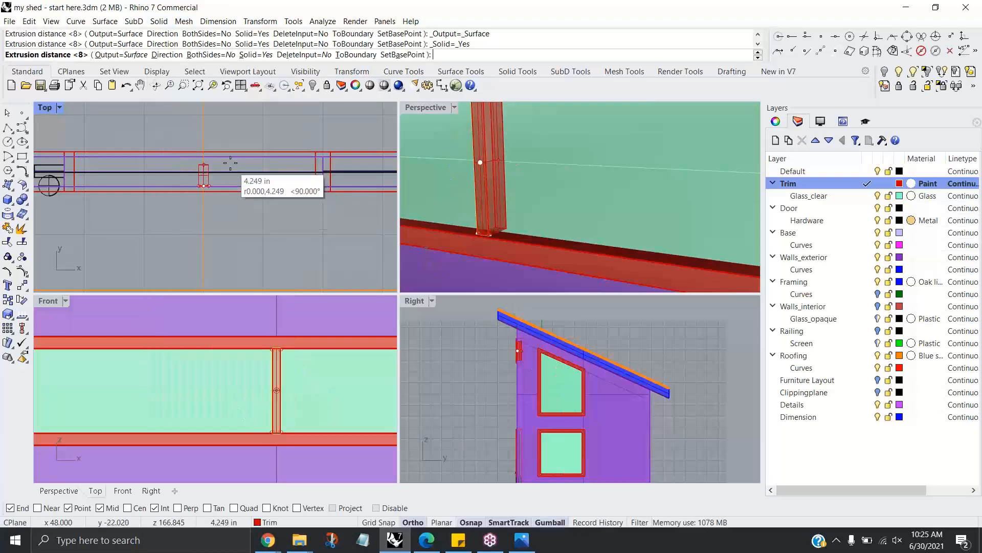
text(6)
key(Return)
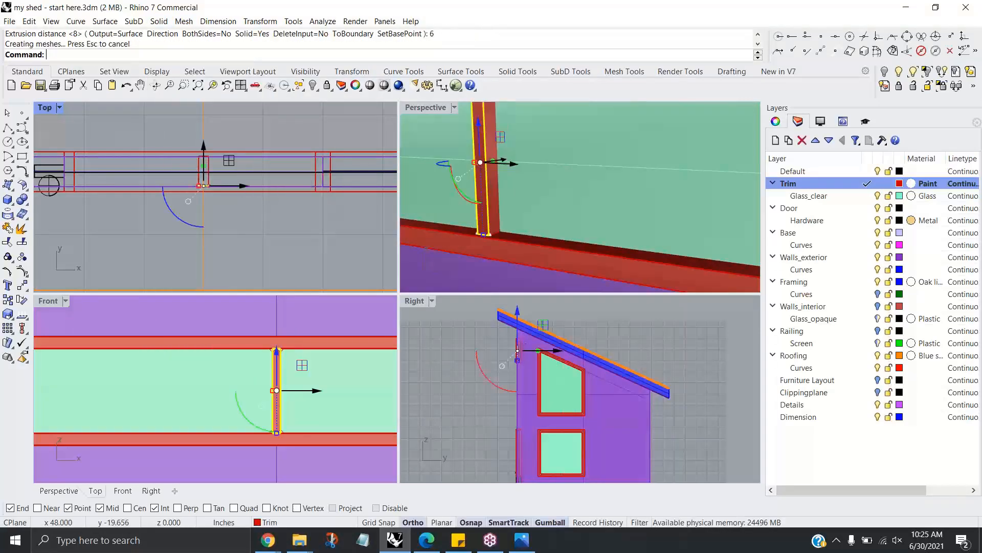
scroll(580, 220, down, 10)
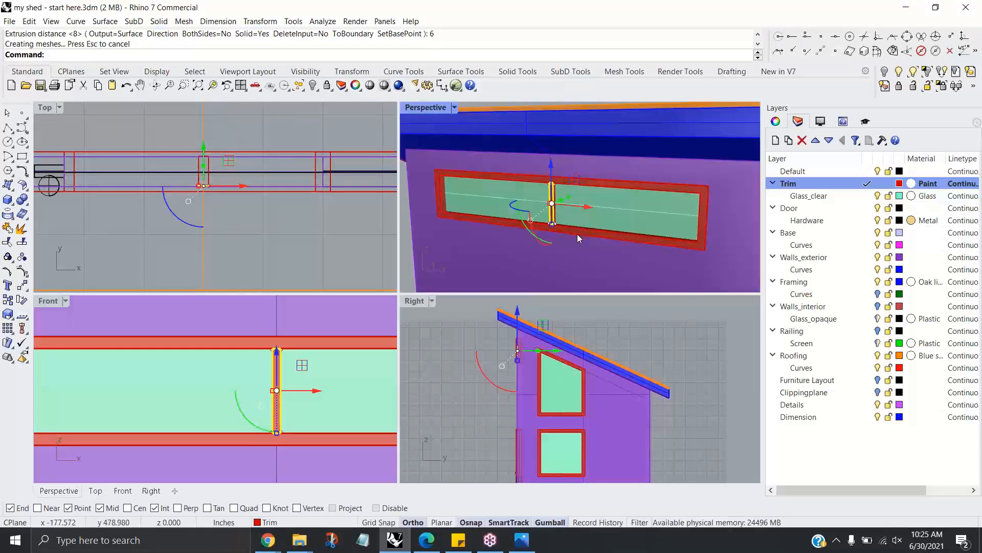
scroll(578, 225, up, 10)
key(Escape)
scroll(615, 221, down, 5)
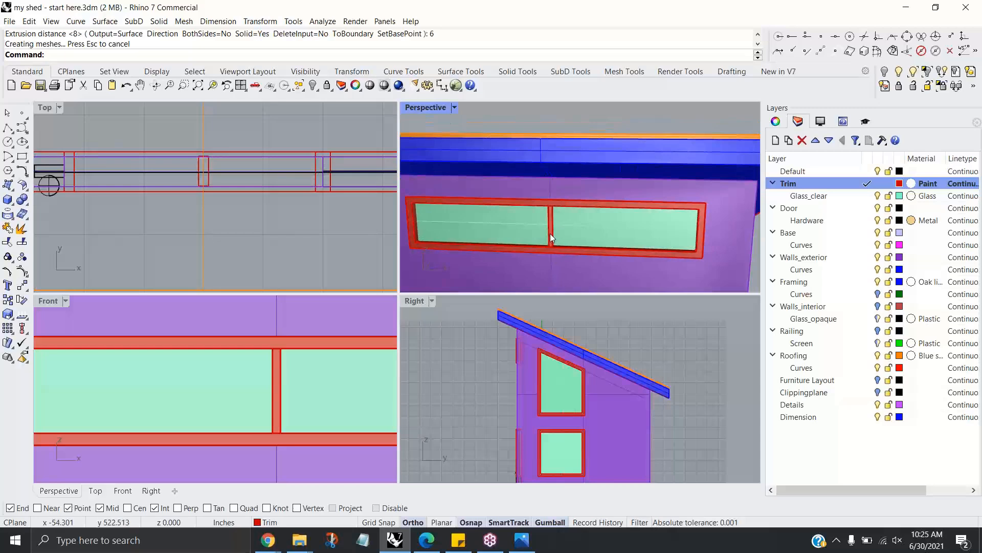
Step: Try to copy the center bar outline to the midpoint between the bar and the right inner edge of the long window frame
click(551, 233)
click(591, 266)
scroll(560, 226, up, 5)
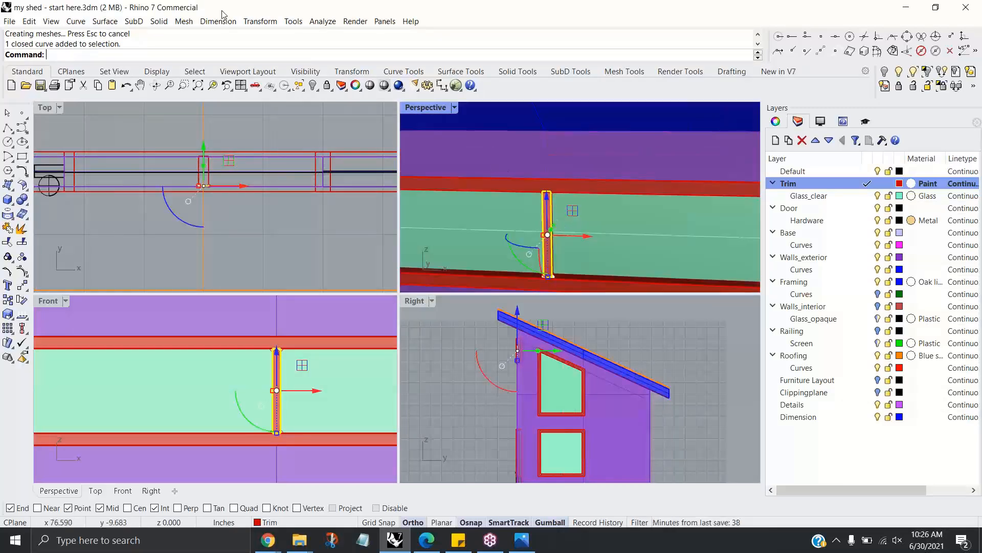
click(260, 22)
click(266, 47)
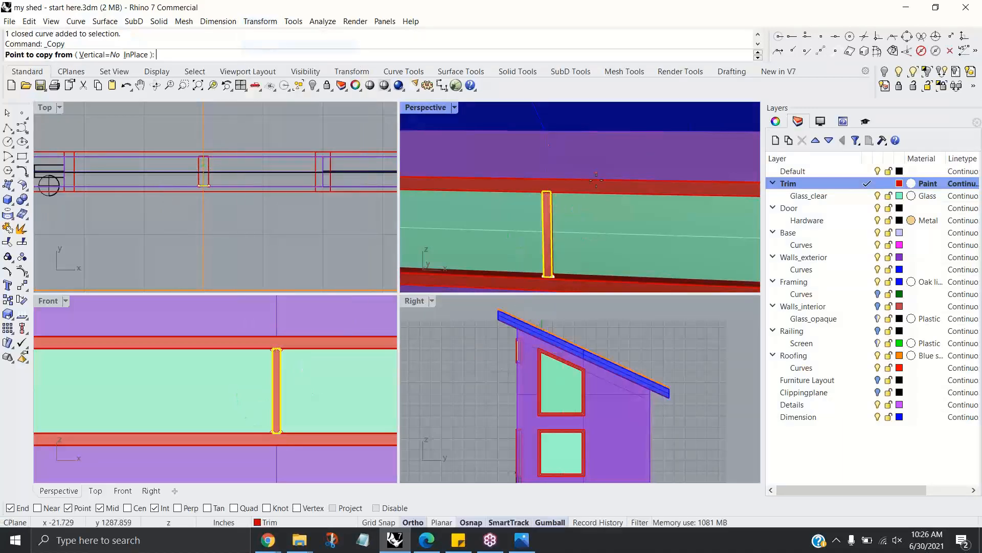
click(548, 191)
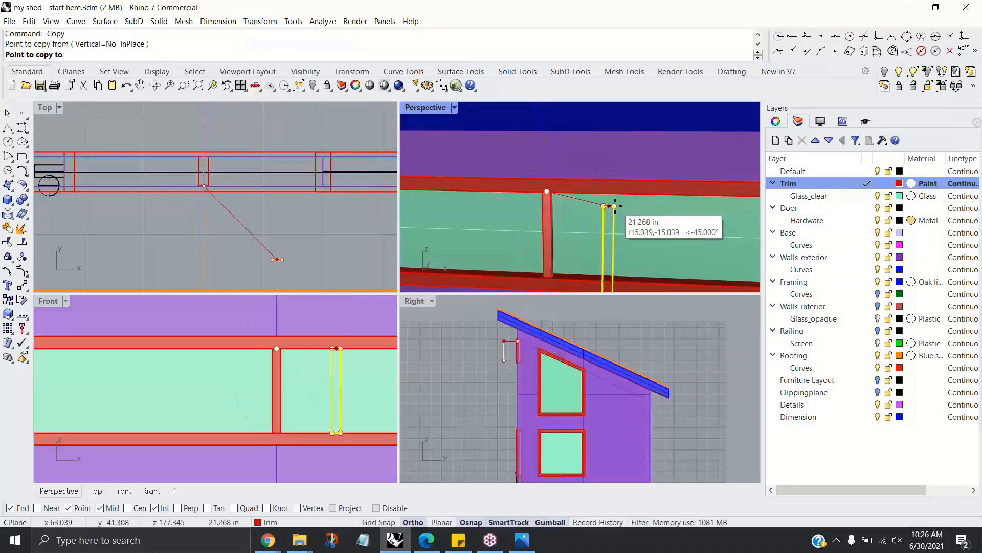
scroll(621, 205, down, 2)
scroll(621, 205, down, 2)
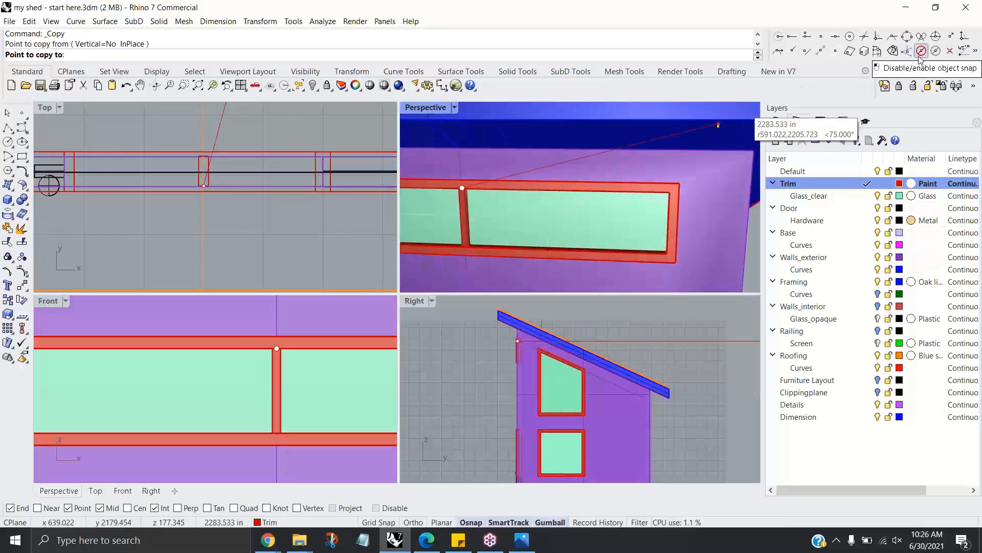
click(821, 51)
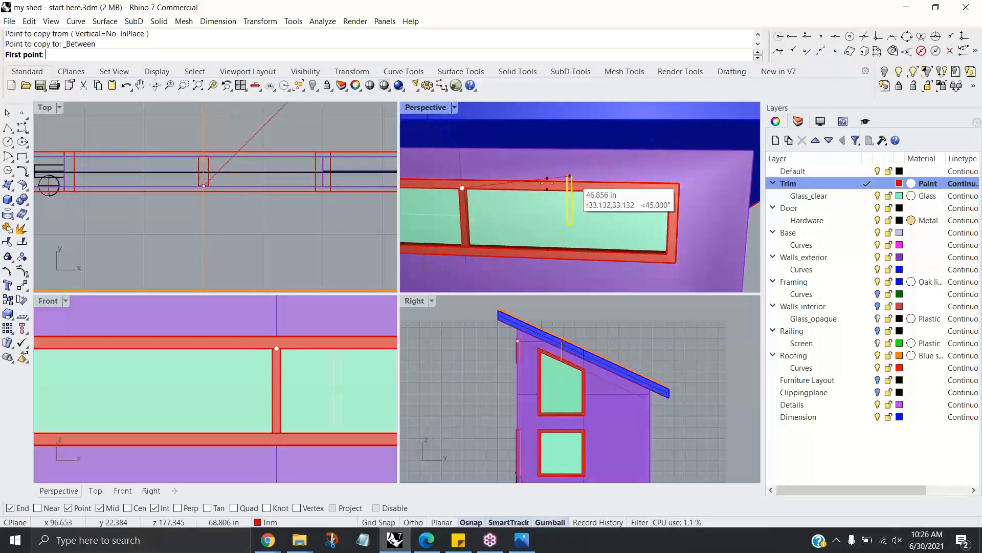
scroll(463, 188, up, 2)
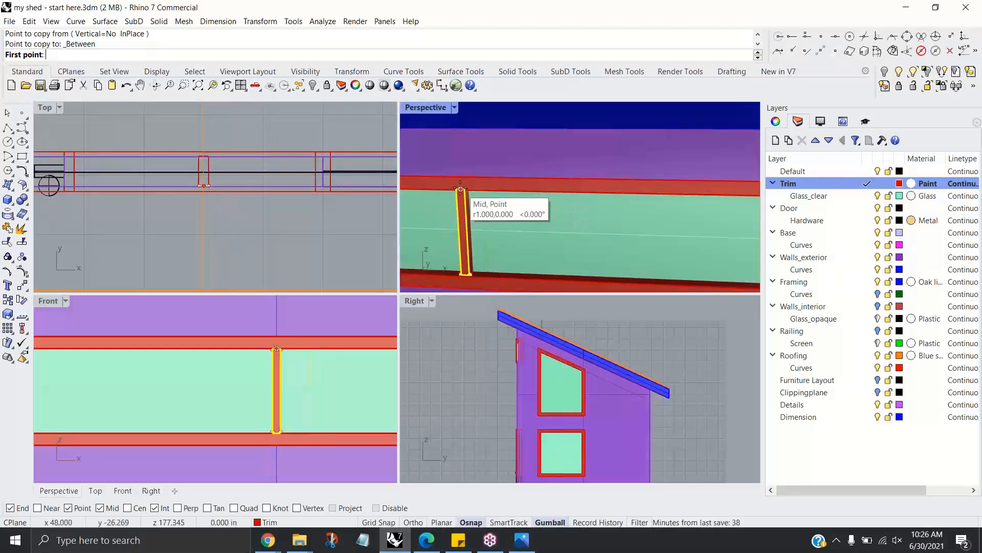
click(461, 189)
scroll(584, 209, down, 2)
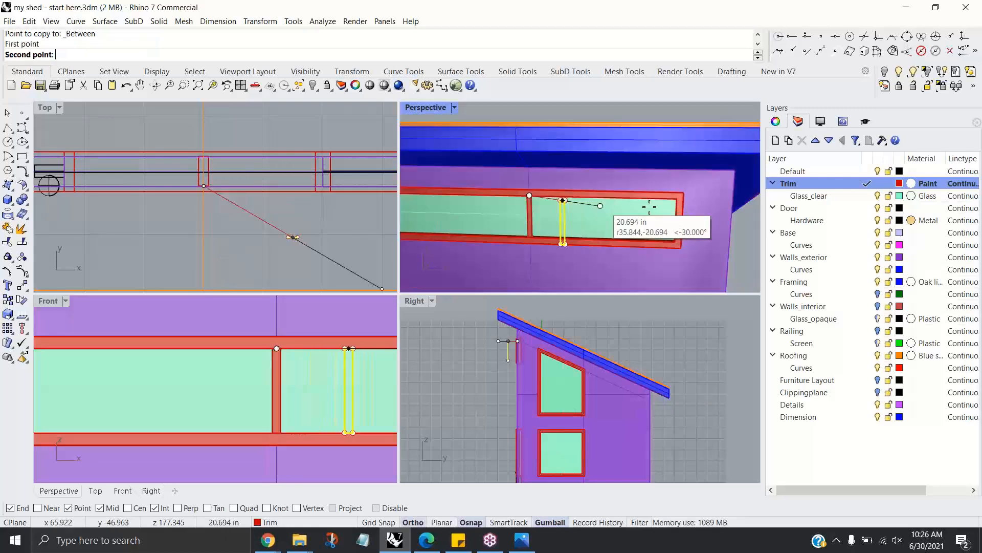
click(683, 206)
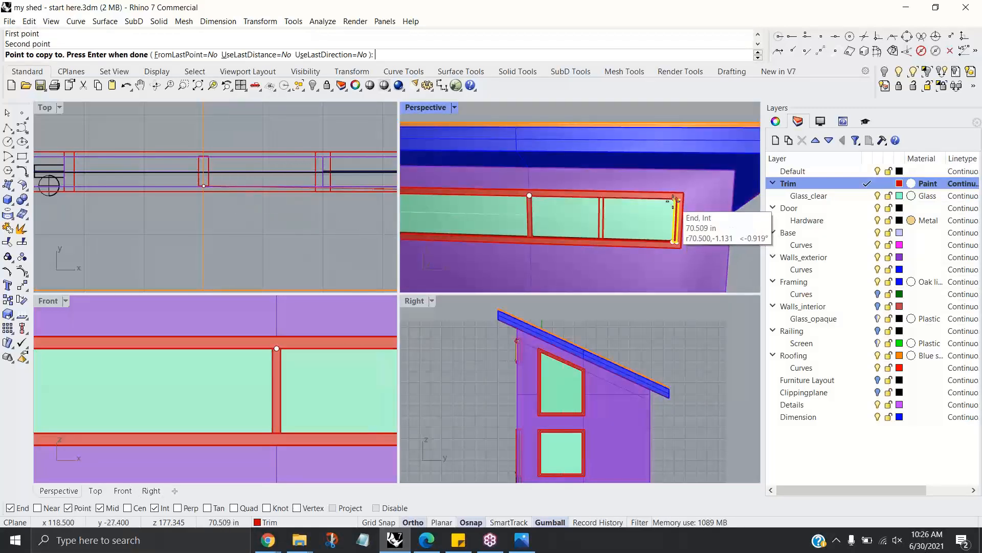
right_click(649, 213)
scroll(619, 229, up, 3)
right_drag(619, 230, 515, 260)
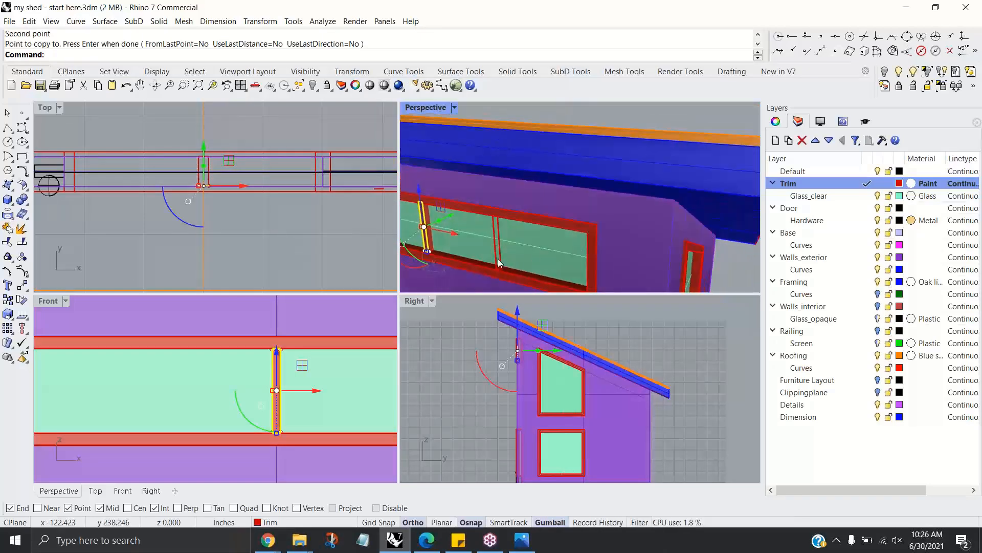
Step: Undo the copy of the bar outline and the last view change, and delete the original center bar outline
key(ctrl+z)
text(U)
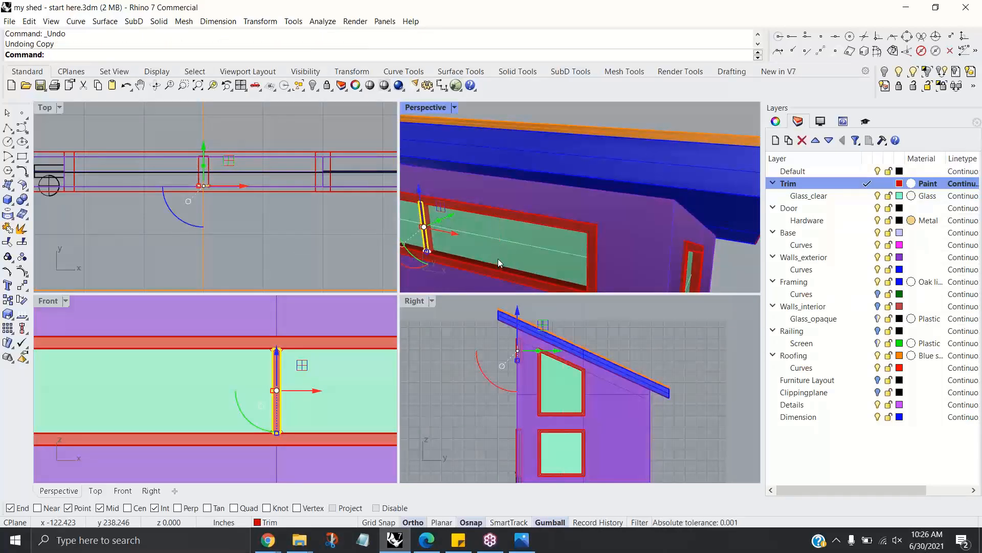
key(Home)
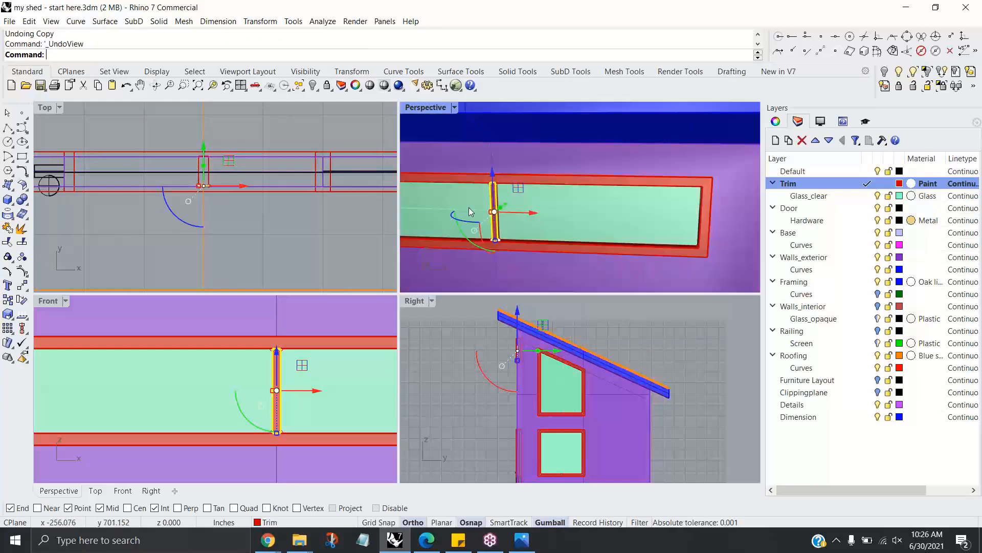
key(Delete)
Step: Copy the solid center bar from its top midpoint to halfway between that point and the frame's right inner upper corner
scroll(477, 195, up, 2)
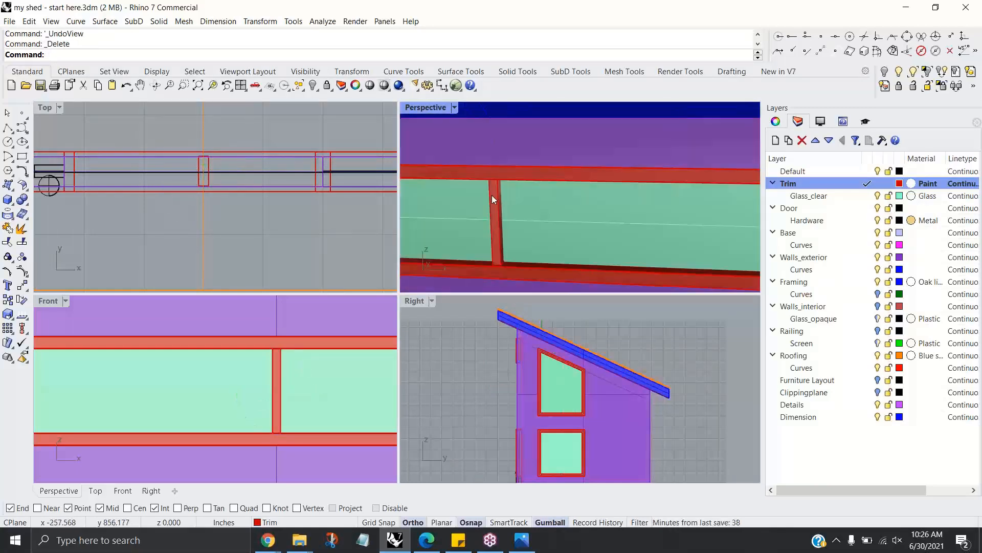
click(494, 202)
right_click(481, 44)
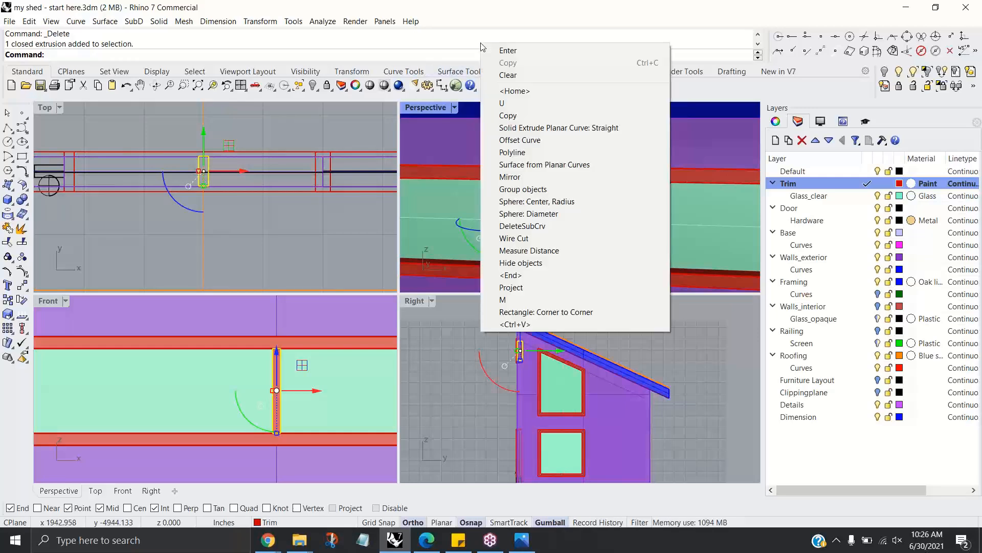
click(512, 116)
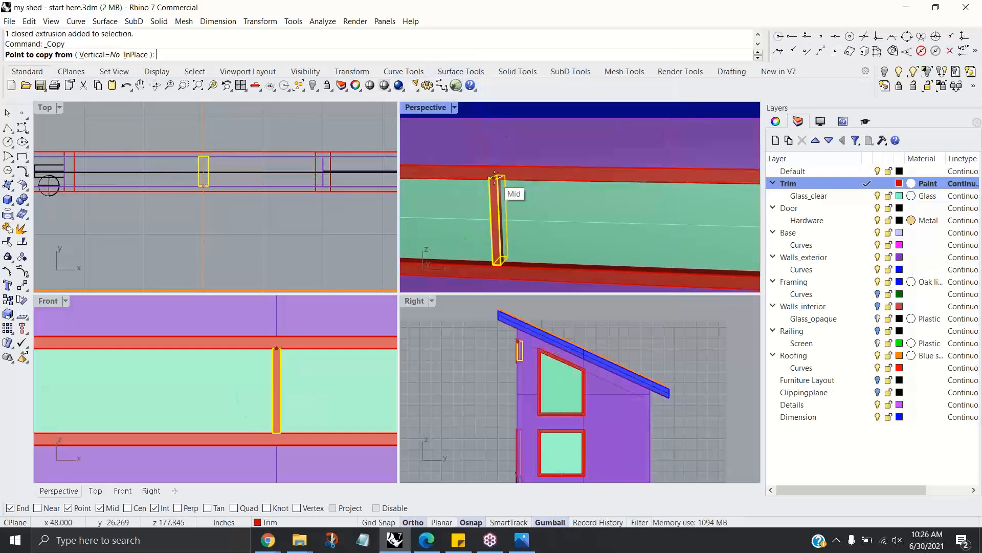
scroll(495, 181, up, 2)
click(494, 177)
scroll(512, 182, down, 5)
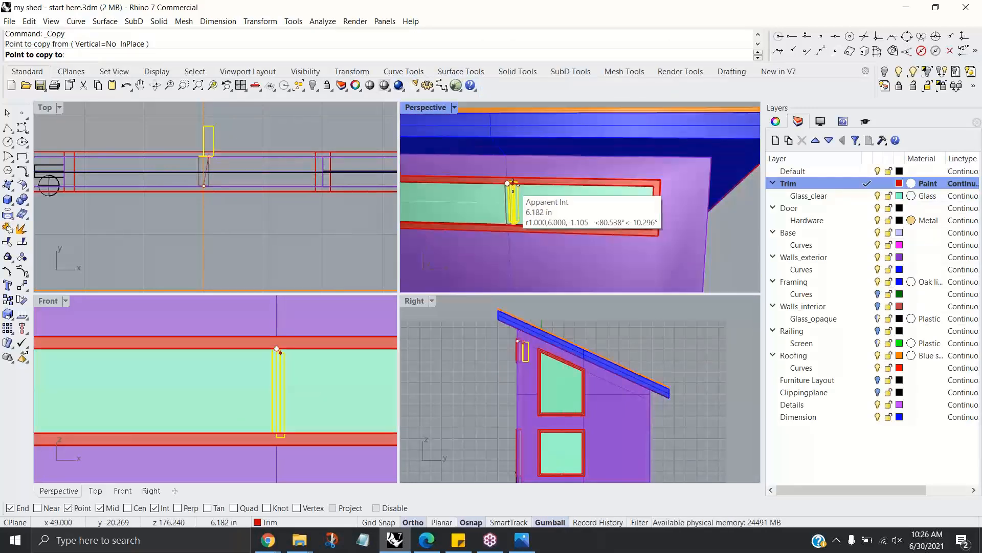
scroll(543, 189, up, 2)
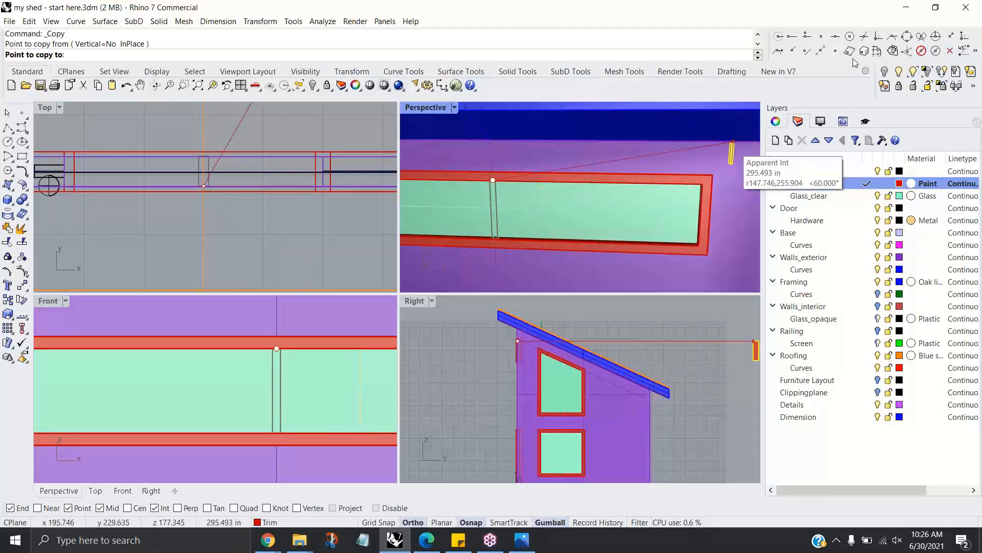
click(823, 53)
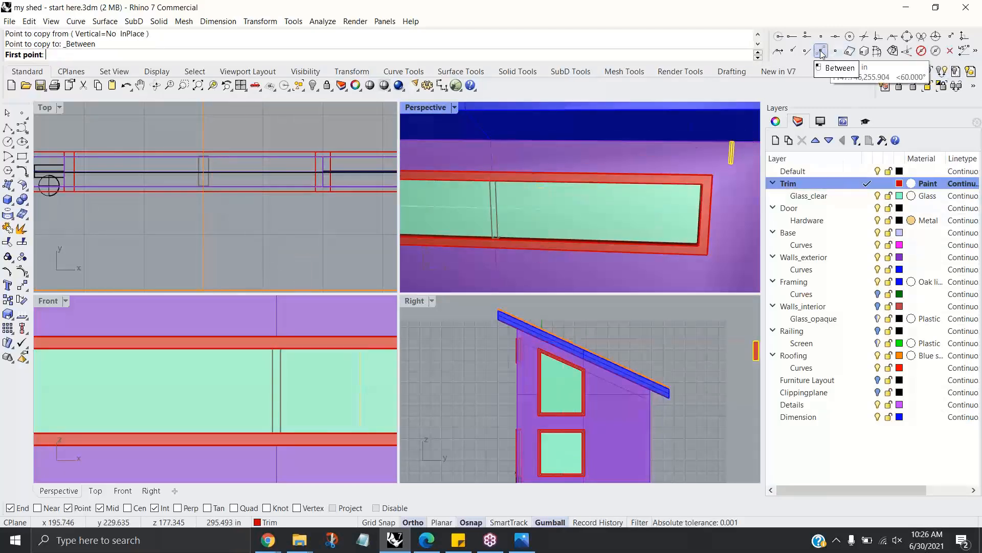
click(492, 179)
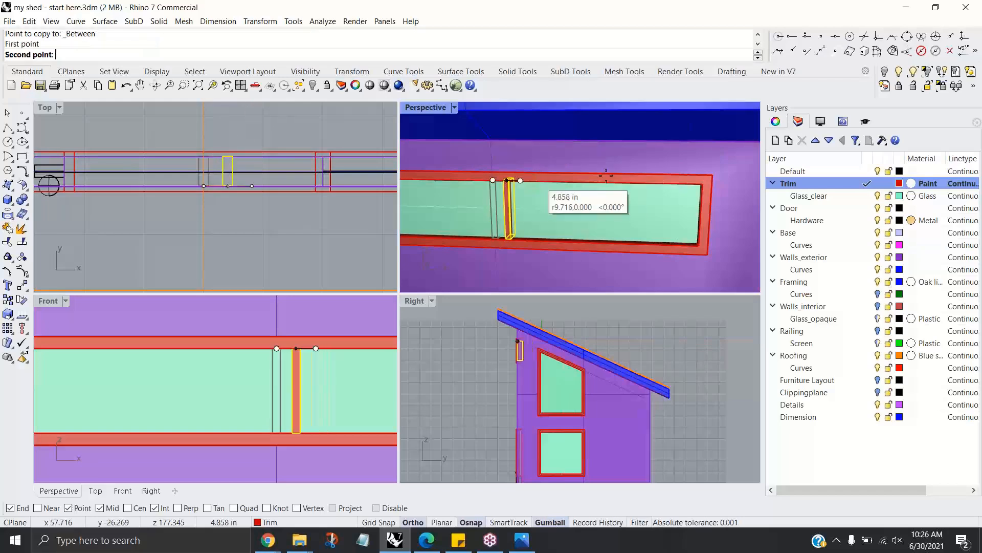
click(703, 183)
key(Return)
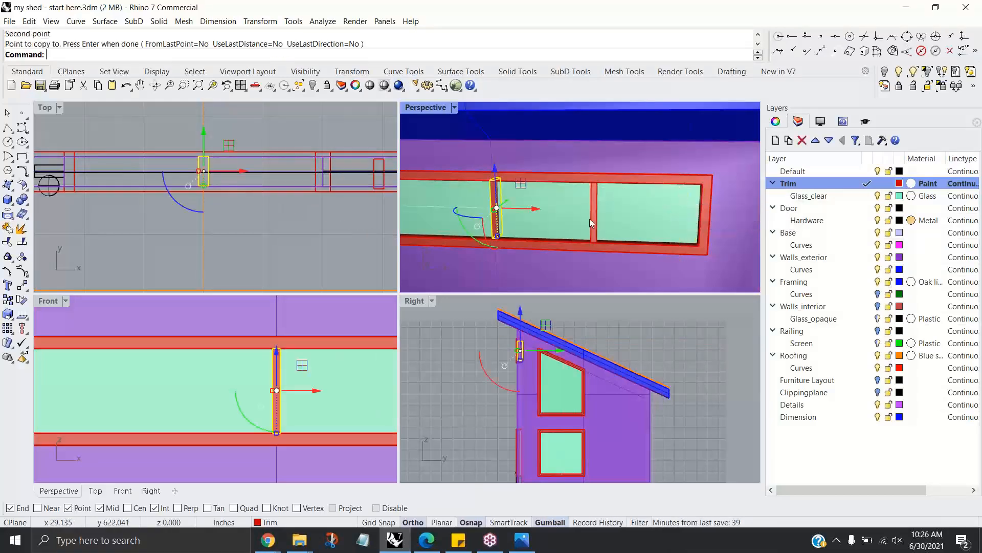
key(Escape)
Step: Move the copied window bar slightly back into the wall, in line with the center bar
scroll(594, 222, up, 5)
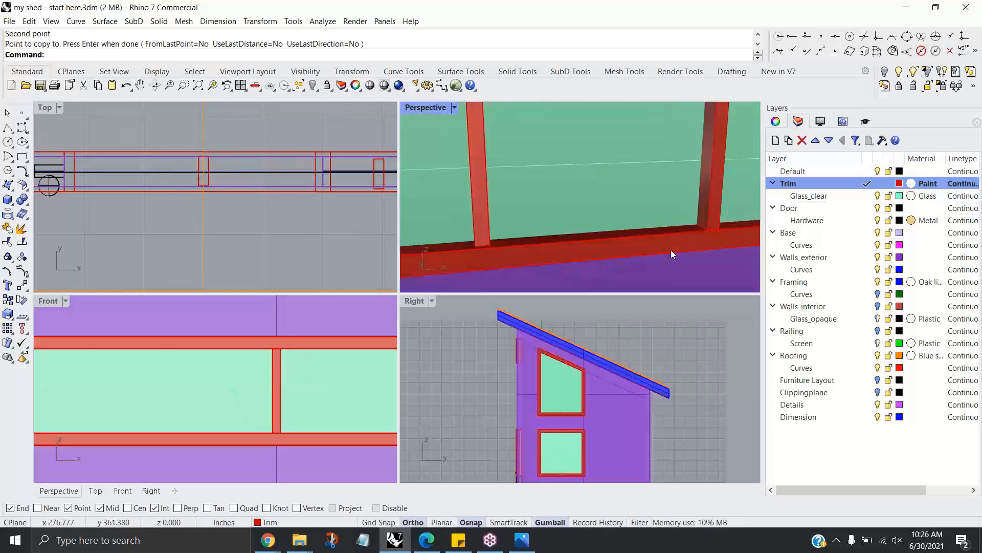
click(717, 198)
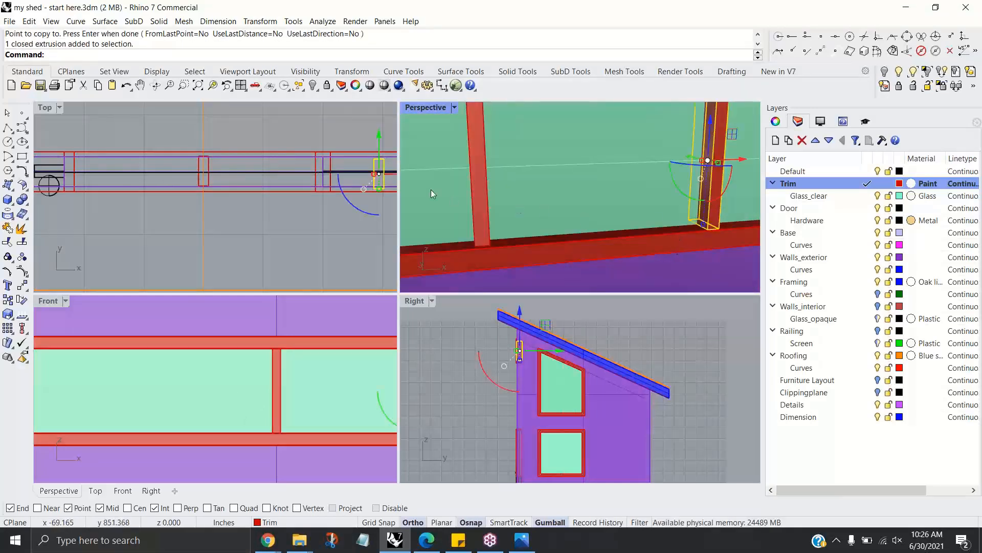
scroll(354, 195, up, 2)
right_drag(352, 197, 287, 225)
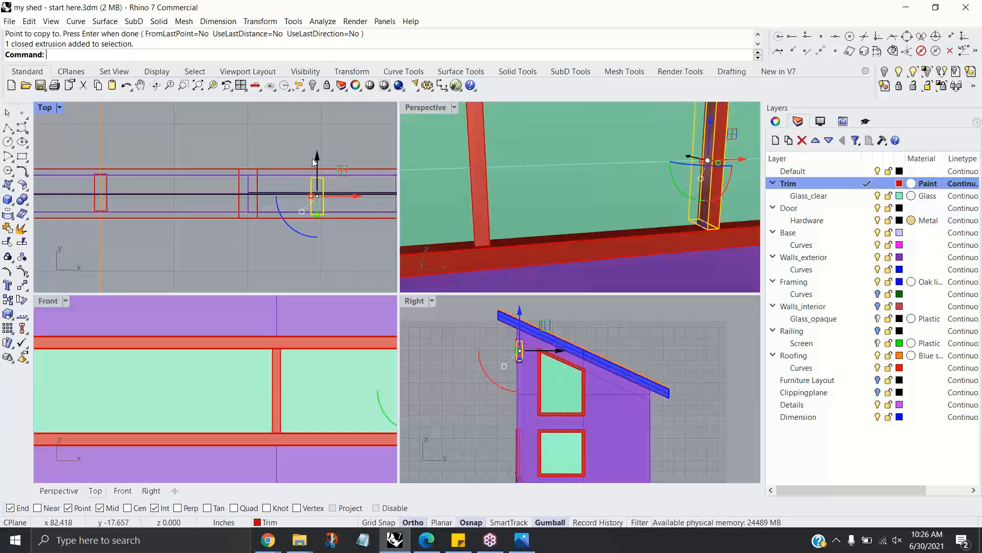
drag(317, 156, 317, 159)
scroll(249, 238, down, 2)
key(Escape)
scroll(578, 233, down, 7)
Step: Mirror the copied bar to the other half of the long window across a plane through the center bar's midpoint
click(634, 221)
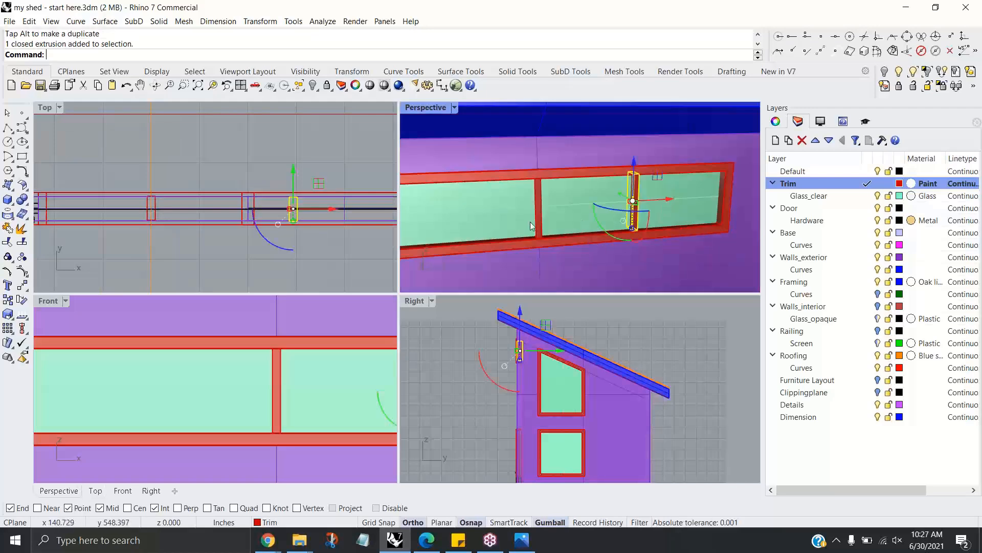
scroll(359, 217, down, 2)
click(261, 21)
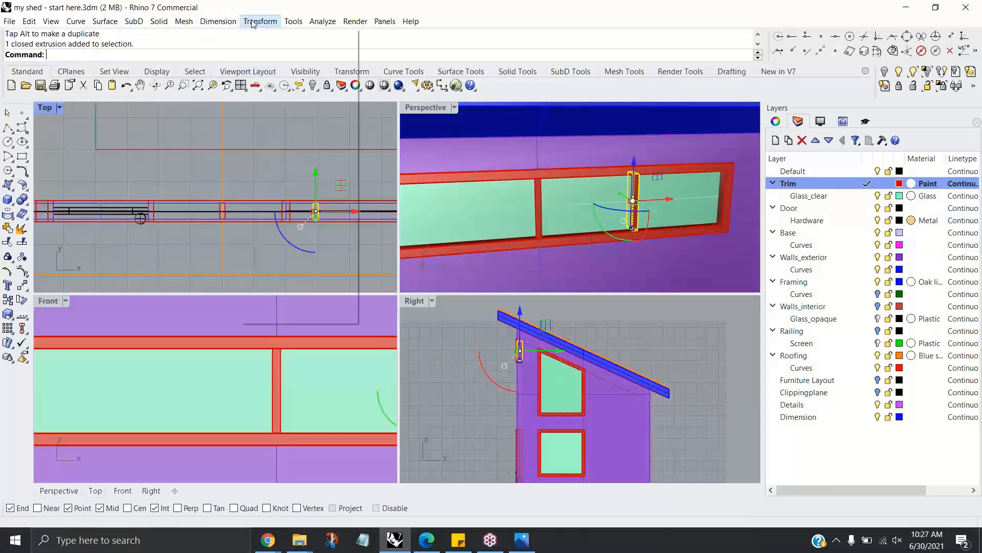
click(270, 109)
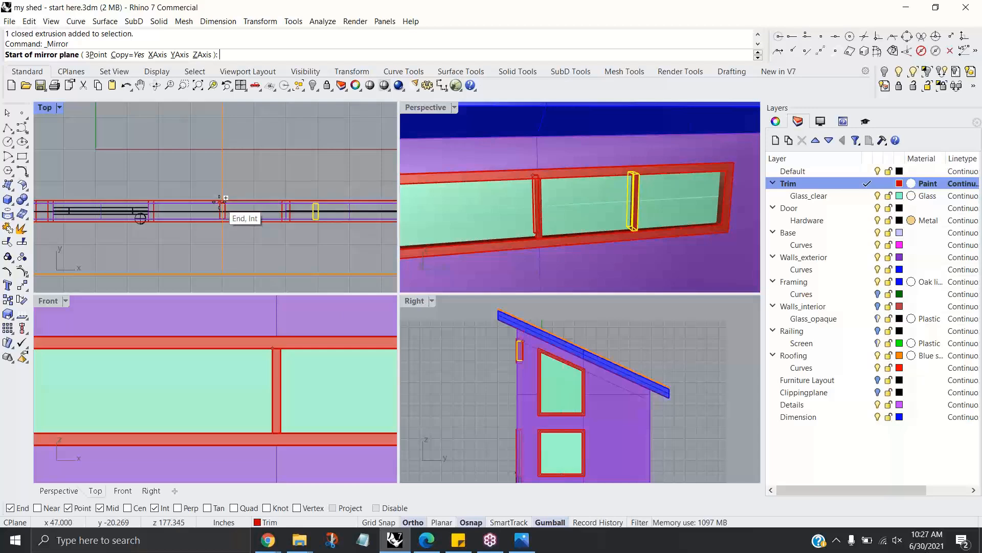
click(224, 205)
click(220, 202)
key(Return)
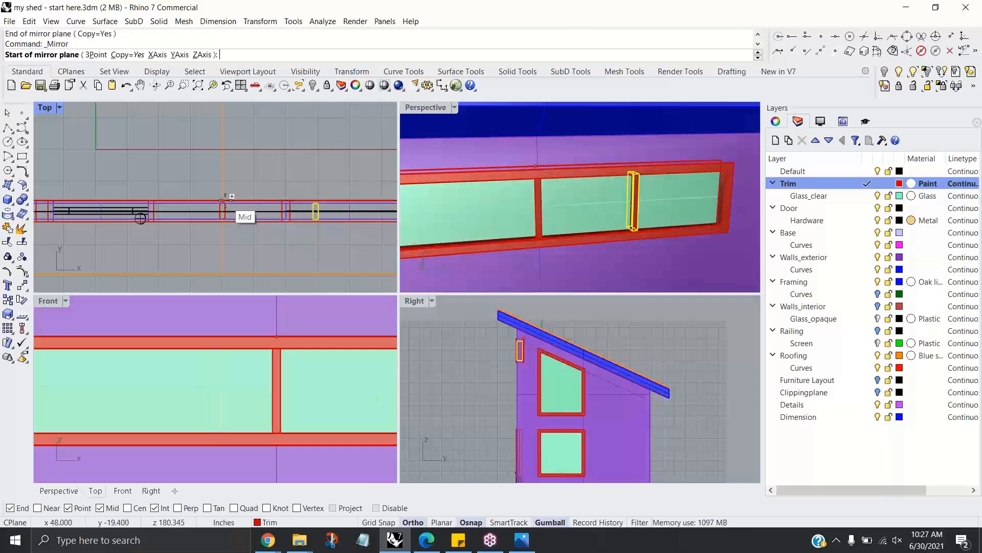
click(223, 202)
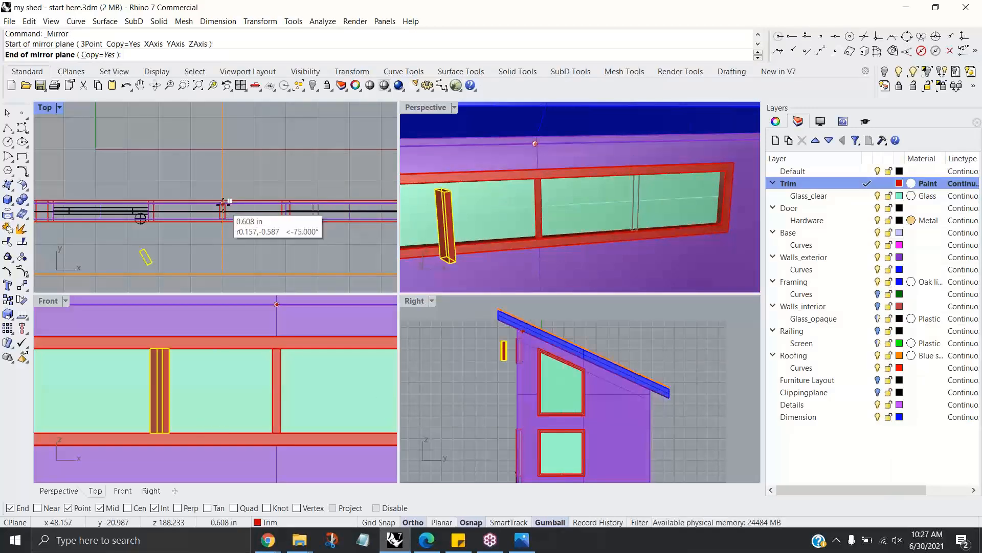
click(225, 163)
click(299, 170)
scroll(477, 227, down, 5)
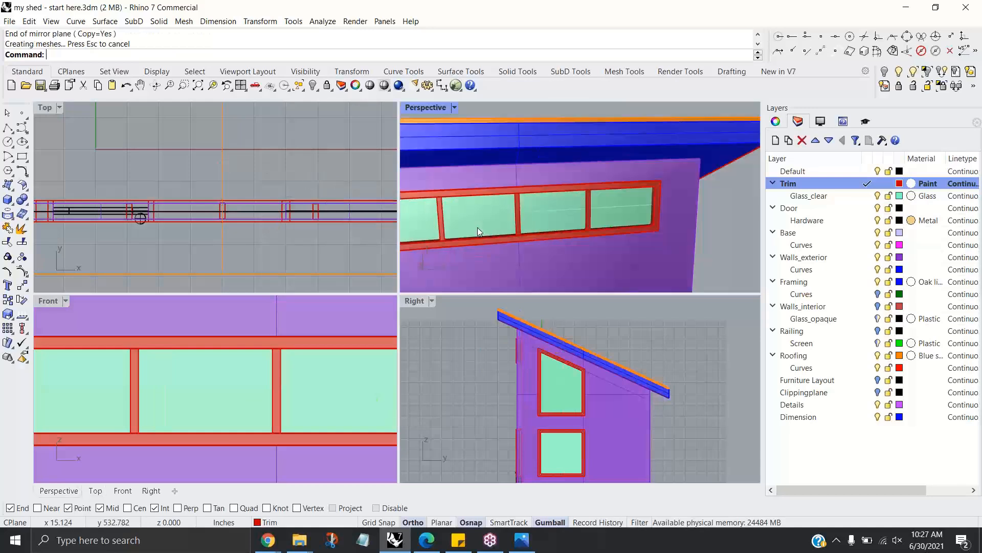
scroll(495, 235, down, 5)
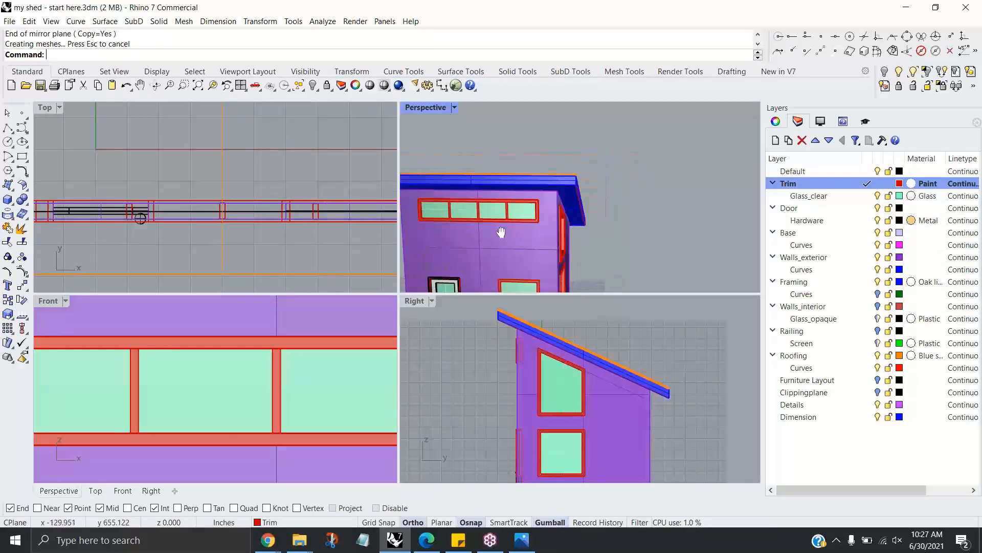
scroll(229, 219, down, 3)
scroll(475, 195, up, 4)
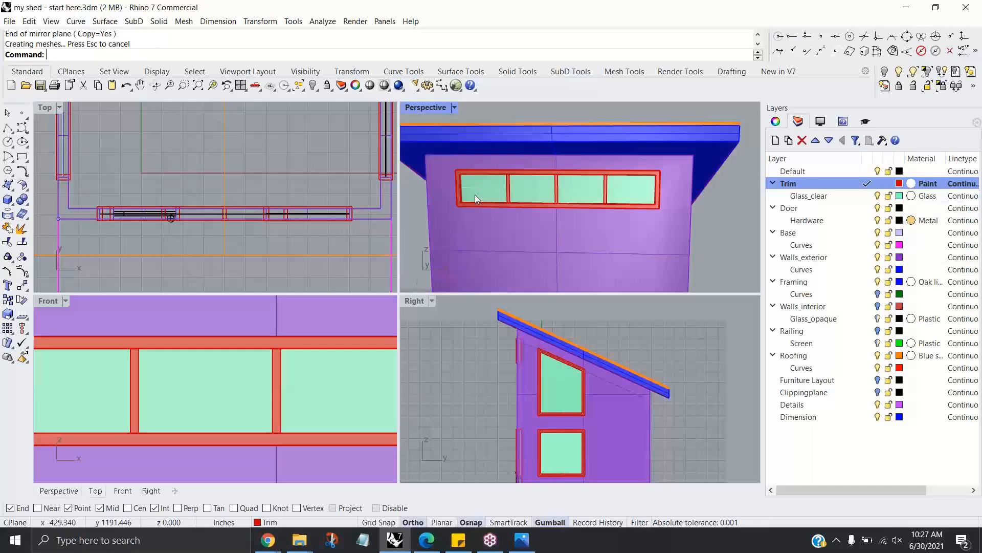
click(481, 189)
shift+click(519, 199)
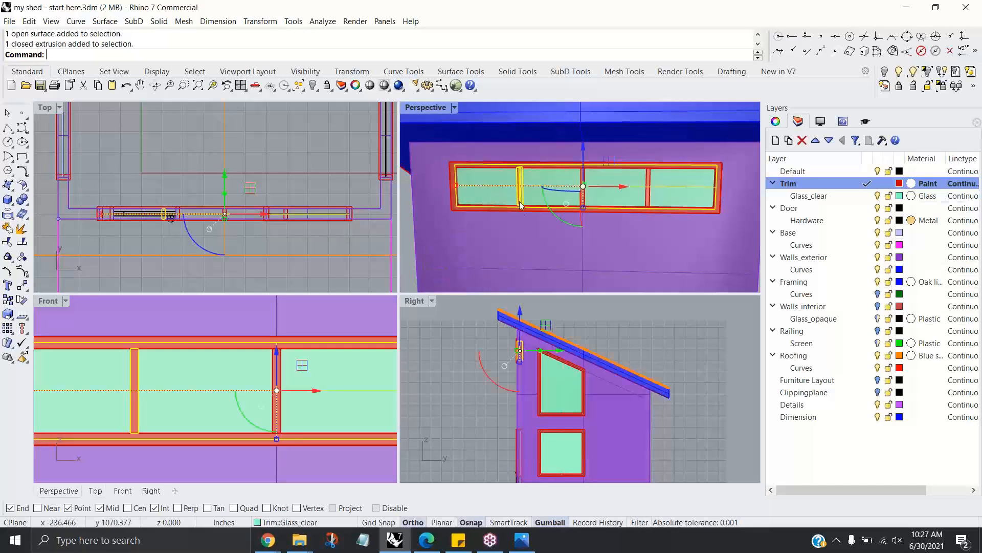
shift+click(519, 207)
key(Escape)
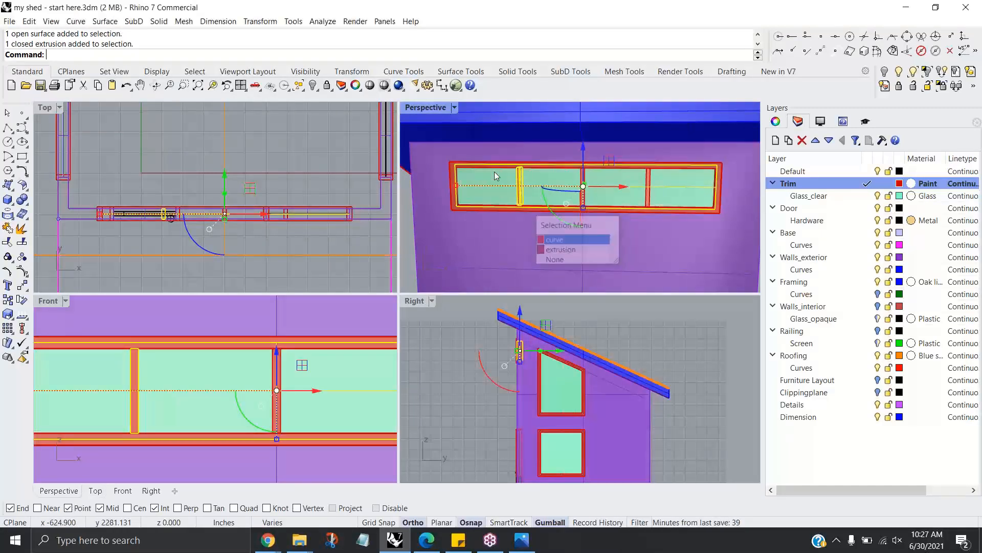
Step: Group the long upper front window's solid trim frame, its glass and its three bars
click(449, 176)
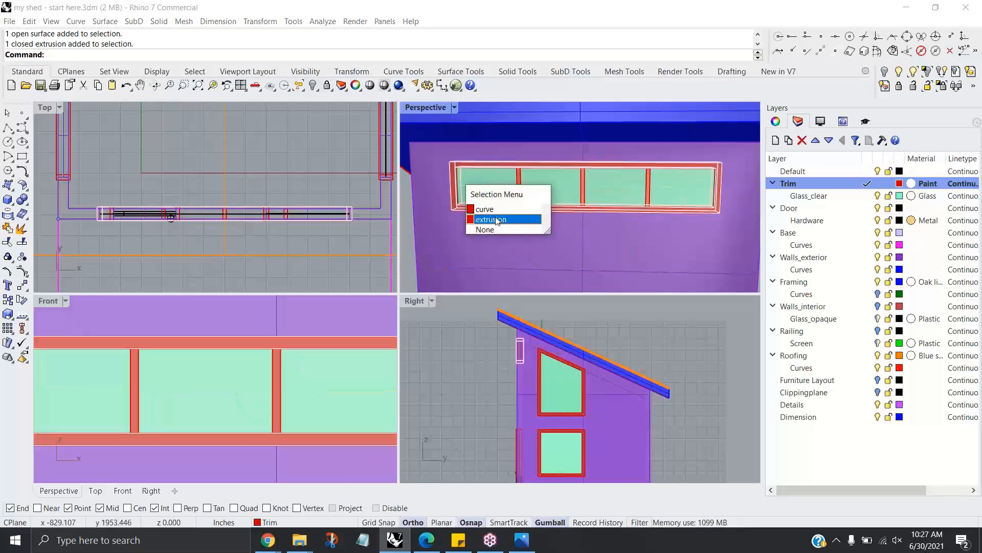
click(494, 219)
shift+click(495, 189)
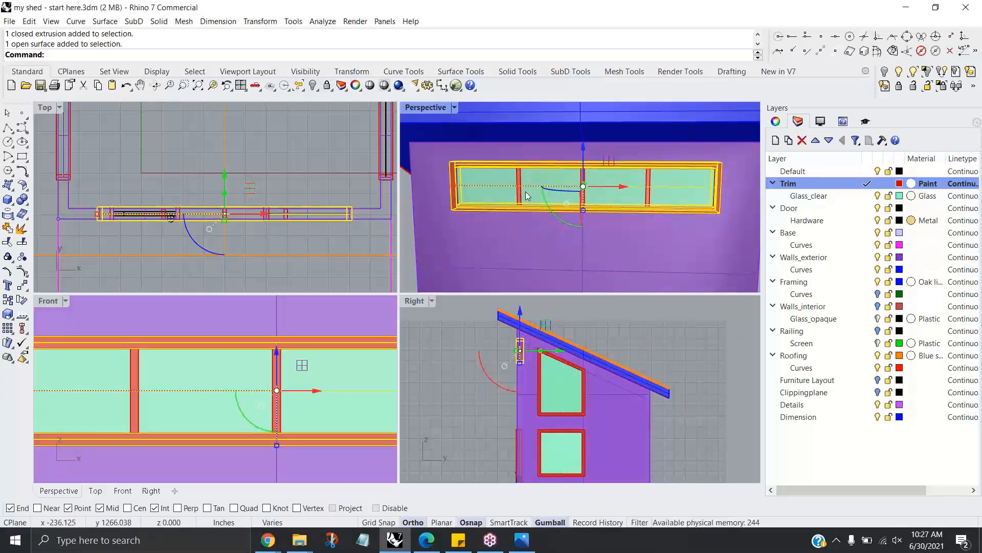
scroll(521, 193, up, 3)
shift+click(526, 191)
shift+right_drag(681, 204, 631, 209)
shift+click(596, 176)
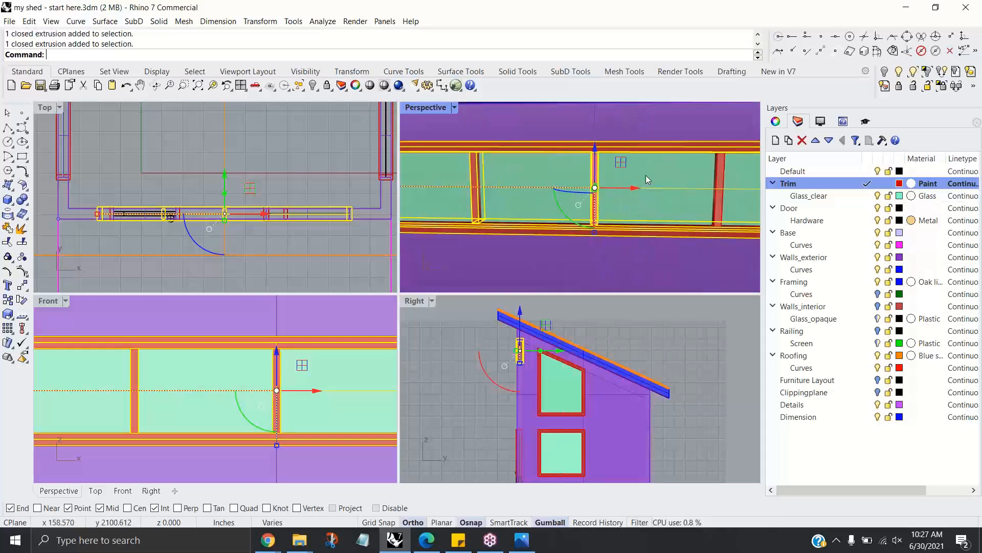
scroll(677, 196, down, 3)
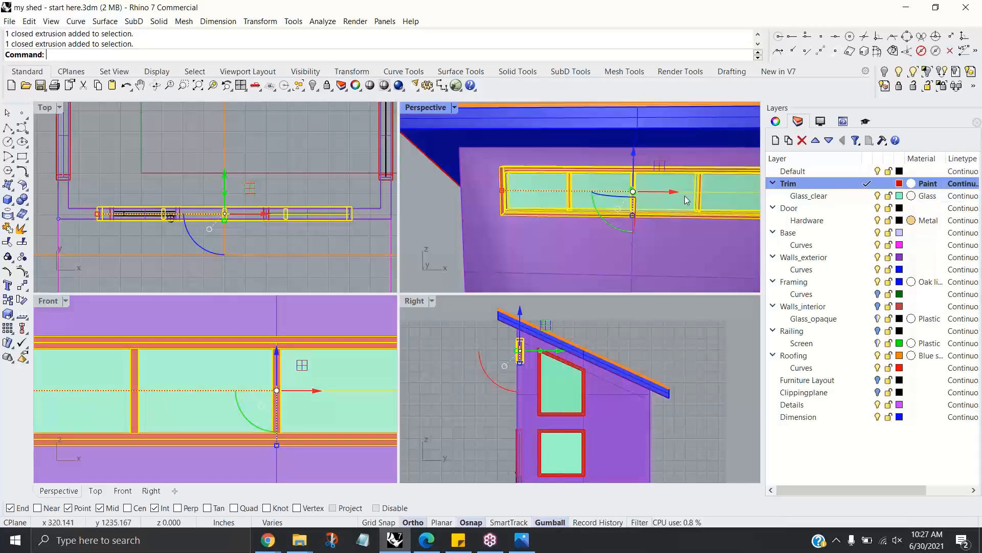
shift+right_drag(685, 195, 631, 202)
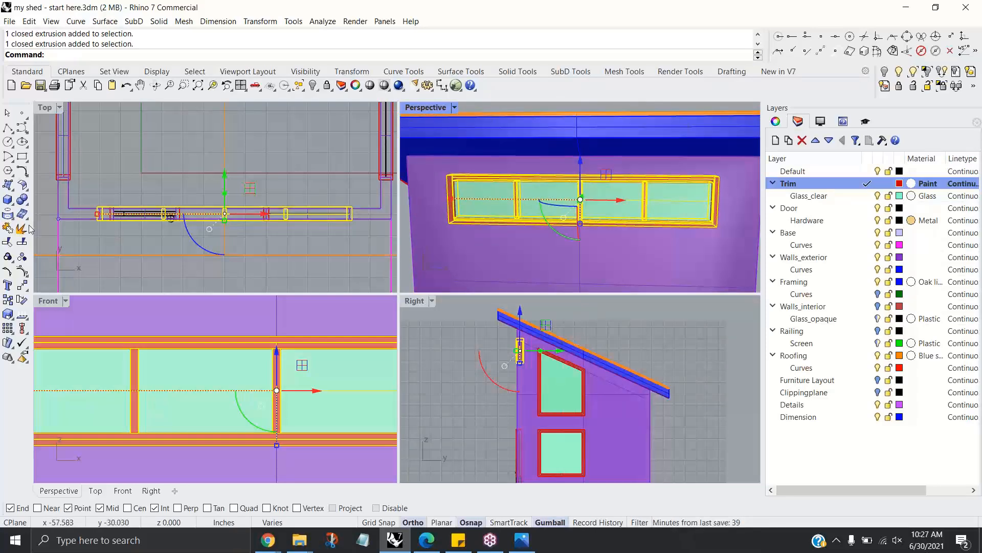
click(8, 257)
Step: Mirror a copy of the grouped long window to the back wall across the midline between the front and back walls
scroll(256, 190, down, 2)
scroll(256, 192, down, 4)
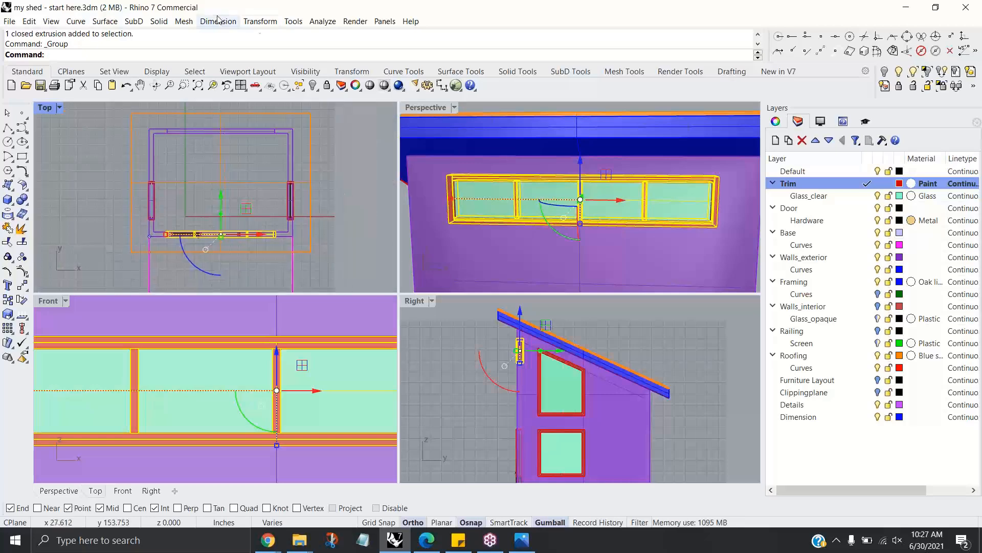
click(260, 21)
click(270, 106)
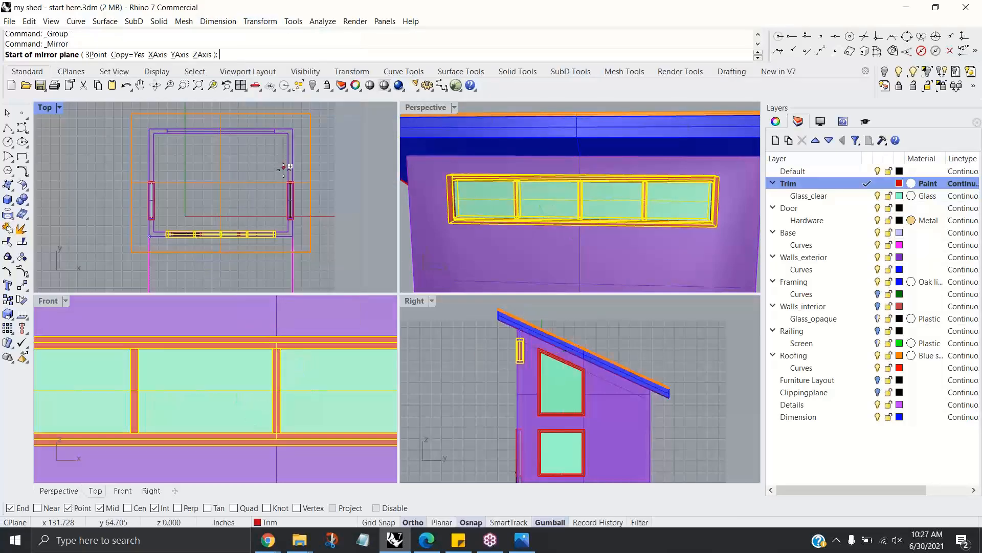
click(287, 181)
click(220, 180)
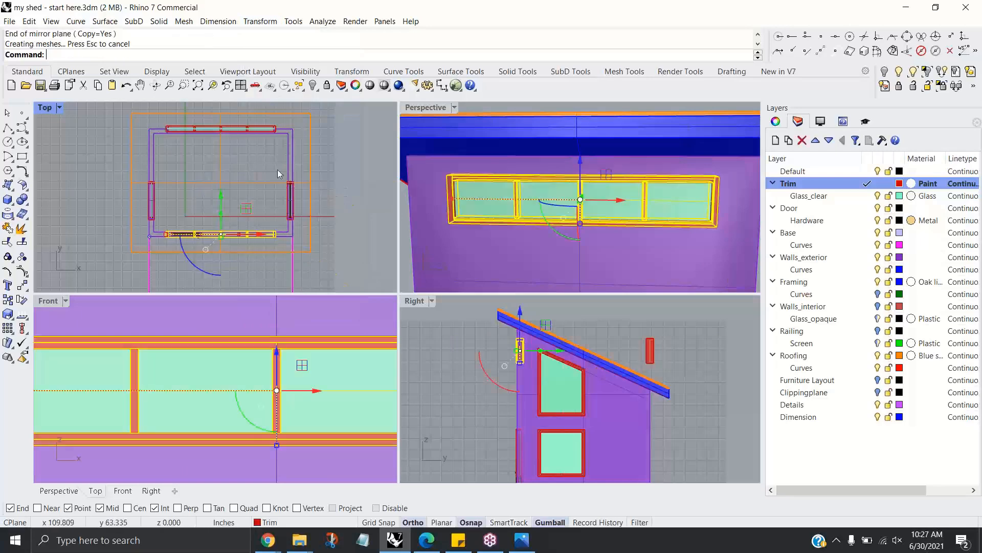
Step: Lower the mirrored window group straight down so it sits on the back wall beneath the roof's low edge
scroll(554, 385, down, 3)
scroll(344, 416, down, 4)
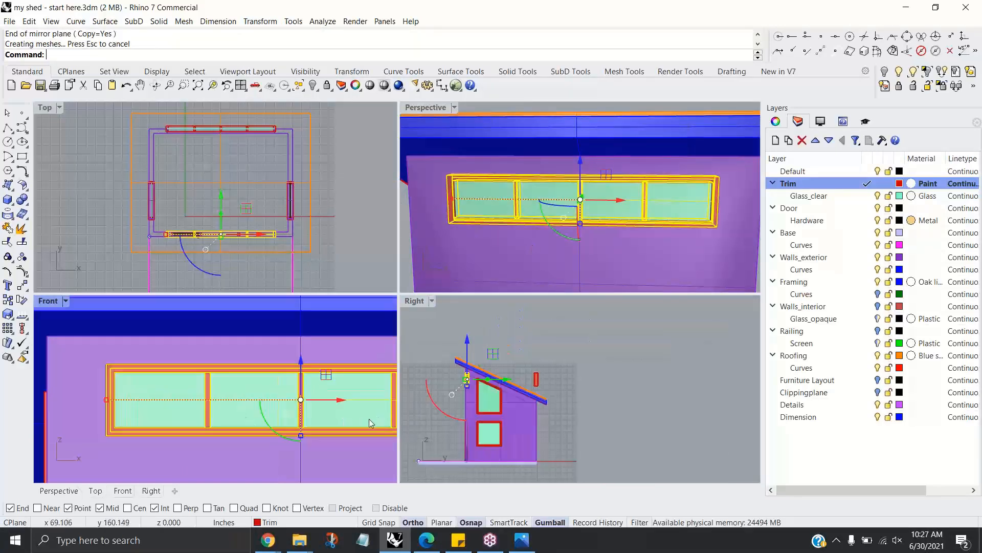
scroll(333, 417, down, 3)
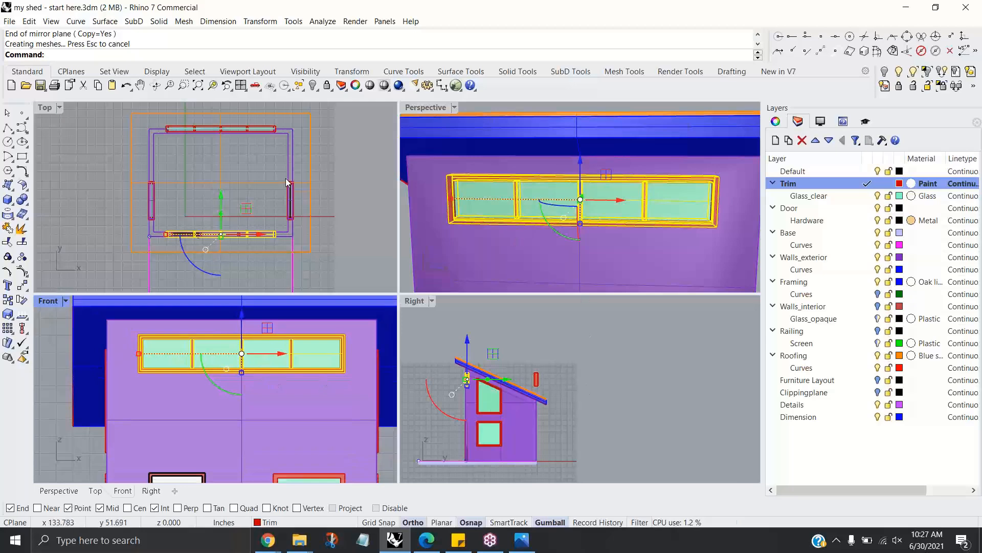
right_drag(628, 231, 572, 249)
scroll(600, 174, up, 5)
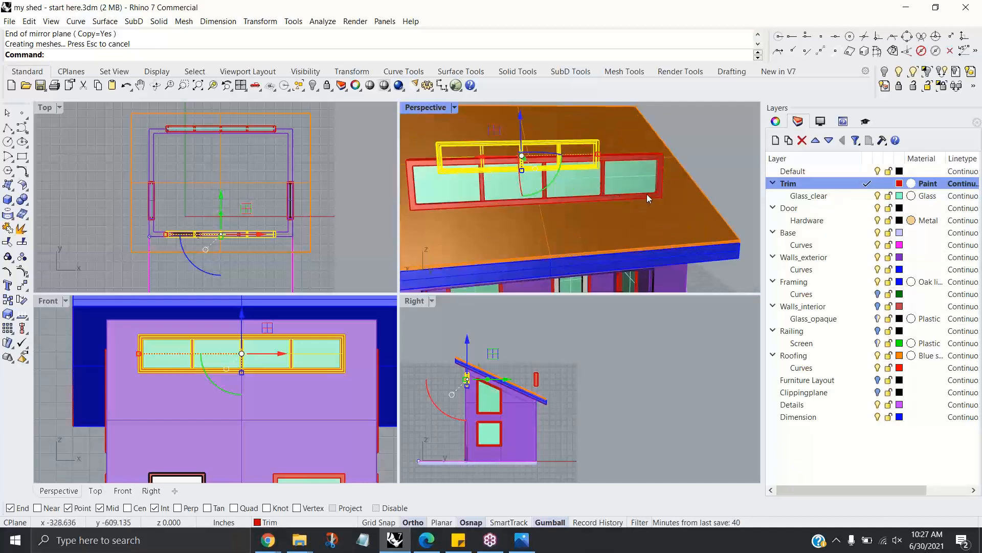
scroll(645, 198, down, 2)
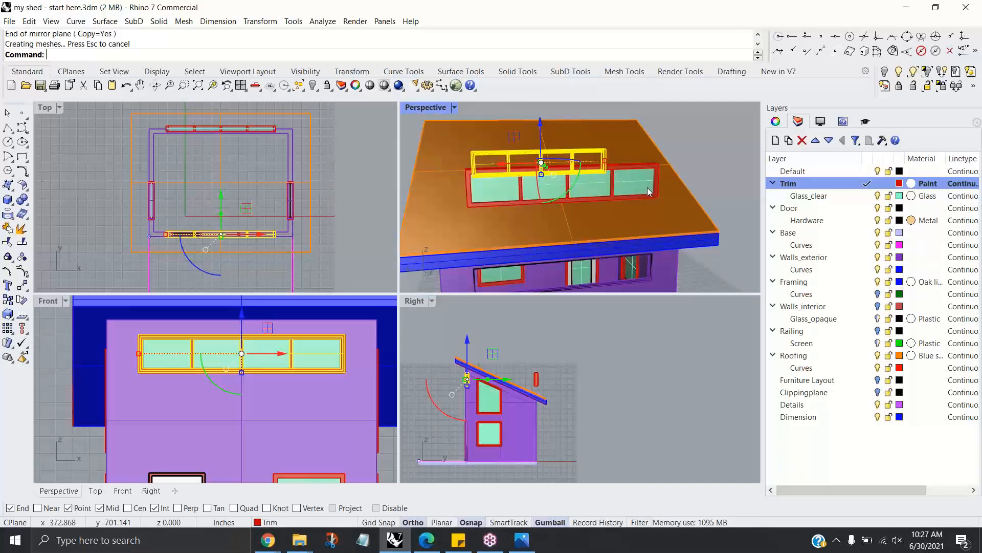
right_drag(652, 197, 658, 193)
scroll(658, 190, down, 2)
key(Escape)
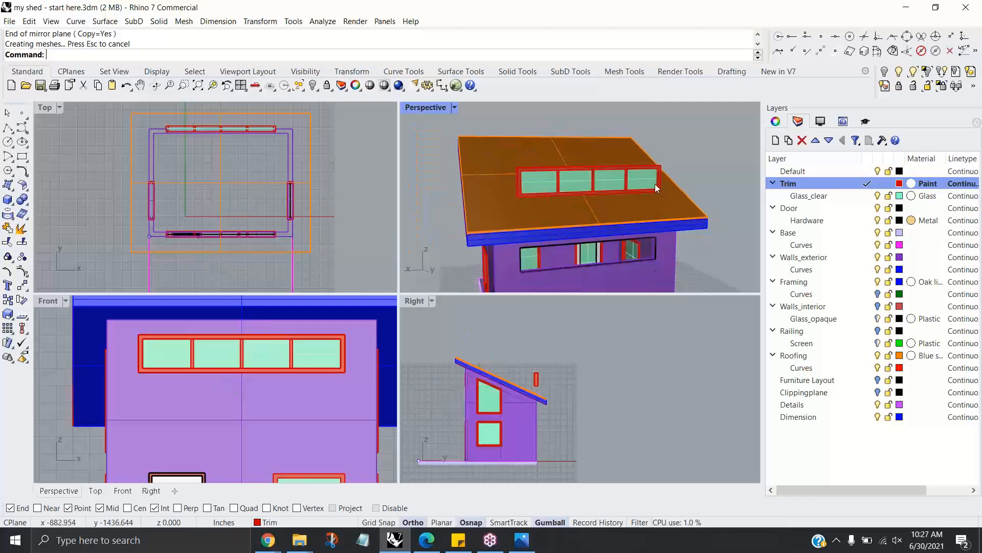
click(656, 190)
scroll(658, 210, down, 3)
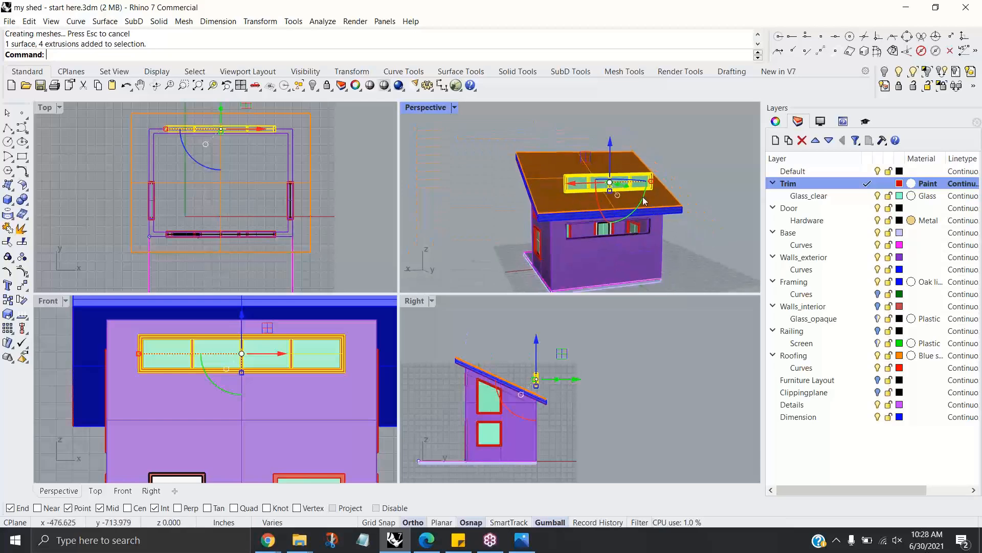
drag(613, 147, 626, 201)
scroll(588, 287, up, 3)
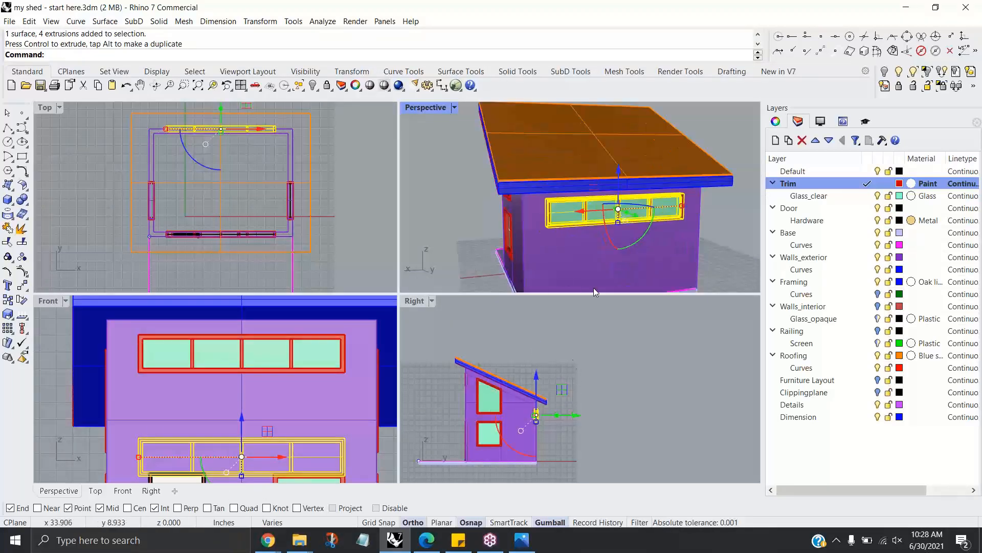
Step: Adjust the back window's height very slightly while checking its position in the wall from the side
scroll(538, 428, up, 6)
scroll(552, 418, up, 3)
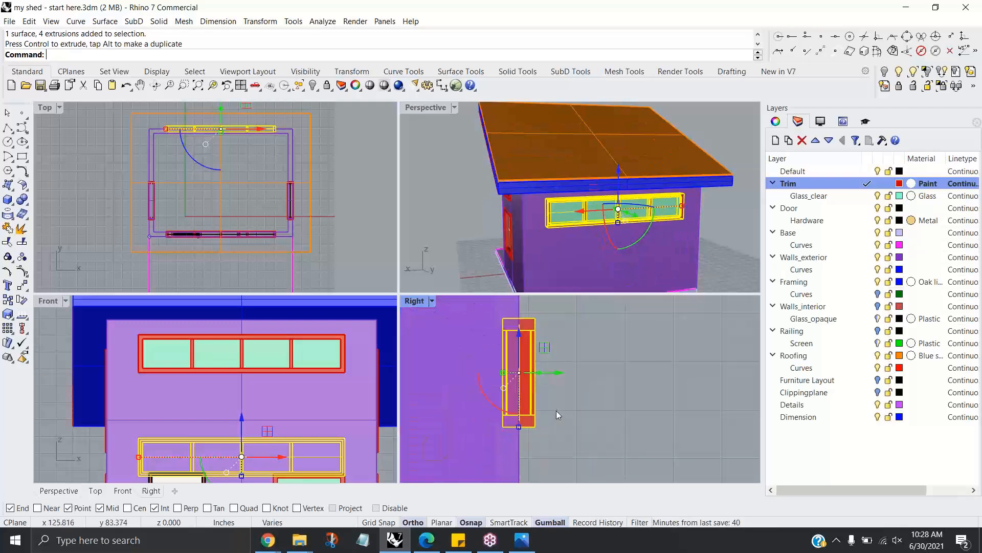
drag(520, 330, 523, 332)
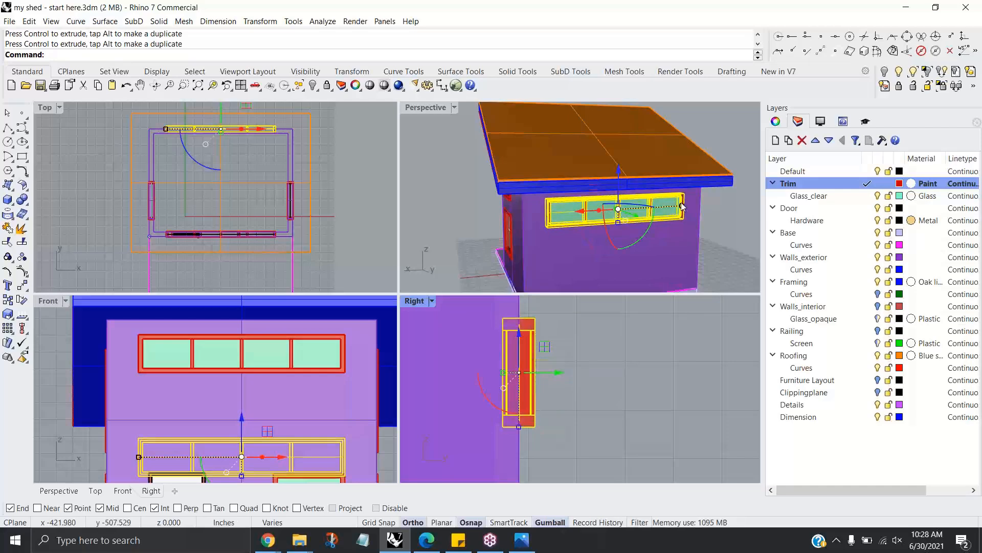
click(731, 220)
Step: Return to the front of the shed and show the Curves sublayer of Framing
right_drag(630, 249, 735, 246)
right_drag(594, 246, 644, 259)
scroll(628, 242, down, 3)
scroll(634, 245, down, 2)
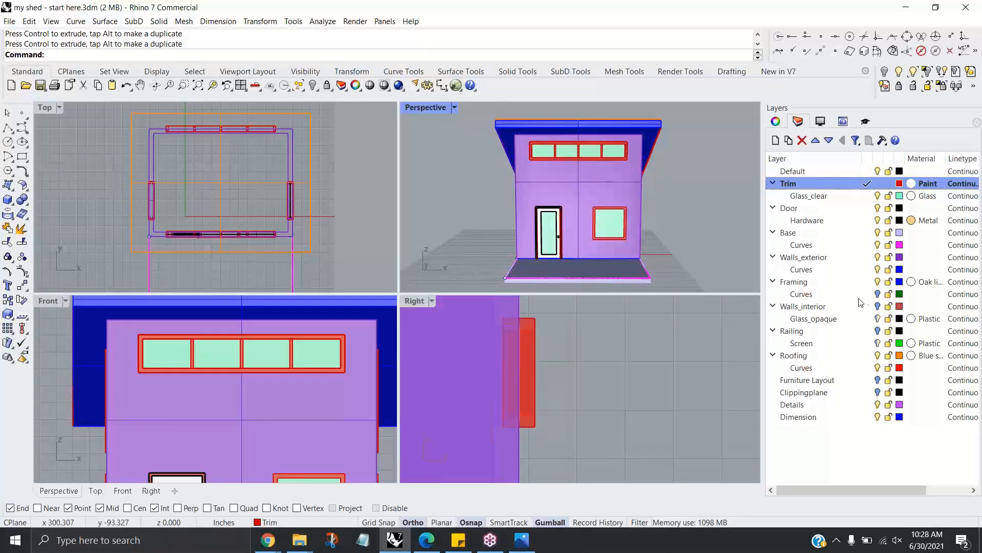
click(878, 294)
Step: Mirror a copy of the sloped framing line above the porch to the opposite side, across the shed's centerline from the roof's front edge midpoint
right_drag(677, 234, 532, 194)
click(513, 193)
click(499, 198)
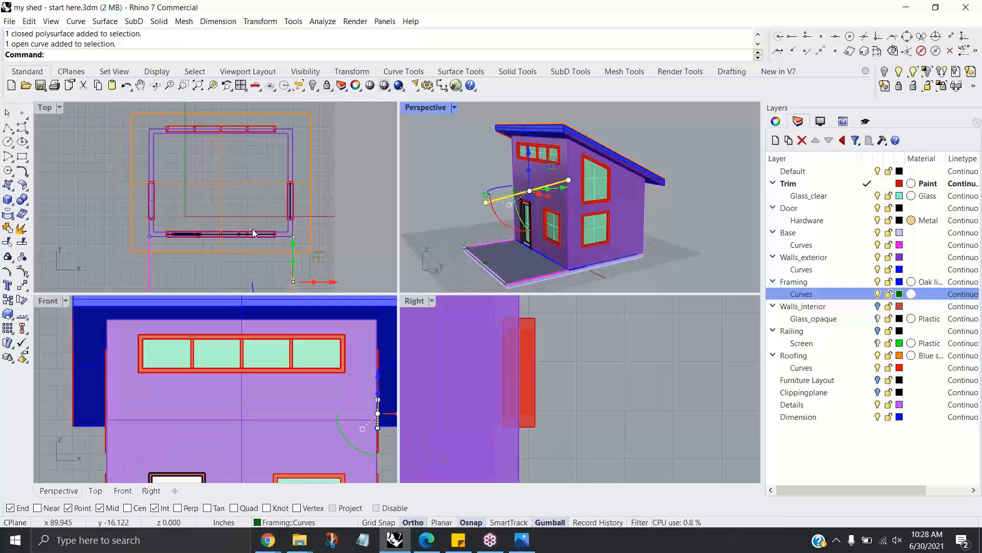
right_drag(253, 229, 255, 180)
scroll(265, 215, down, 2)
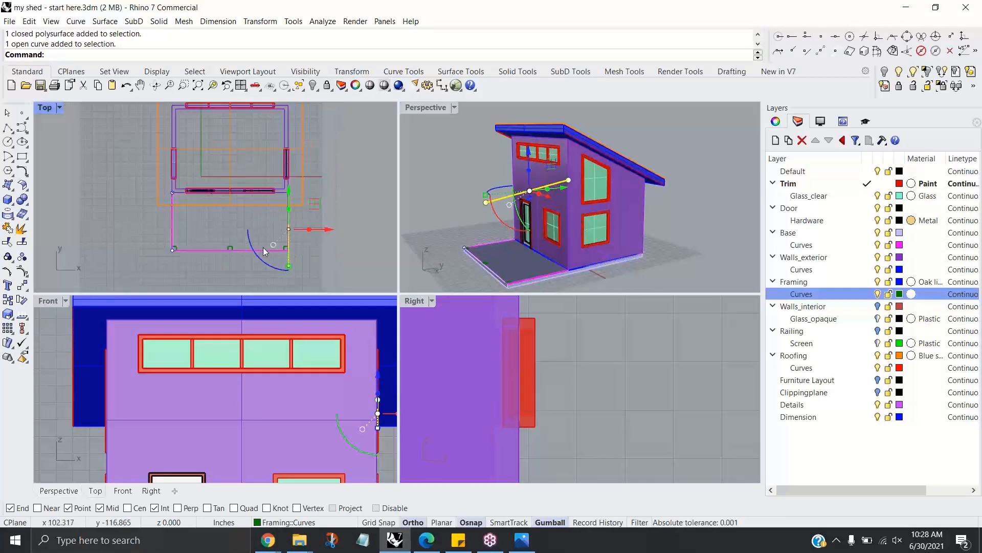
click(260, 21)
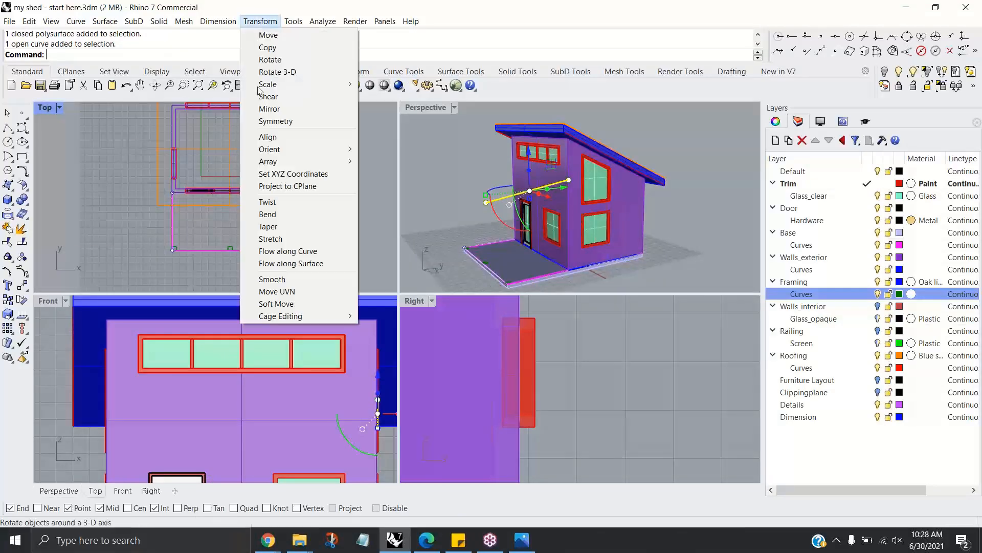
click(269, 108)
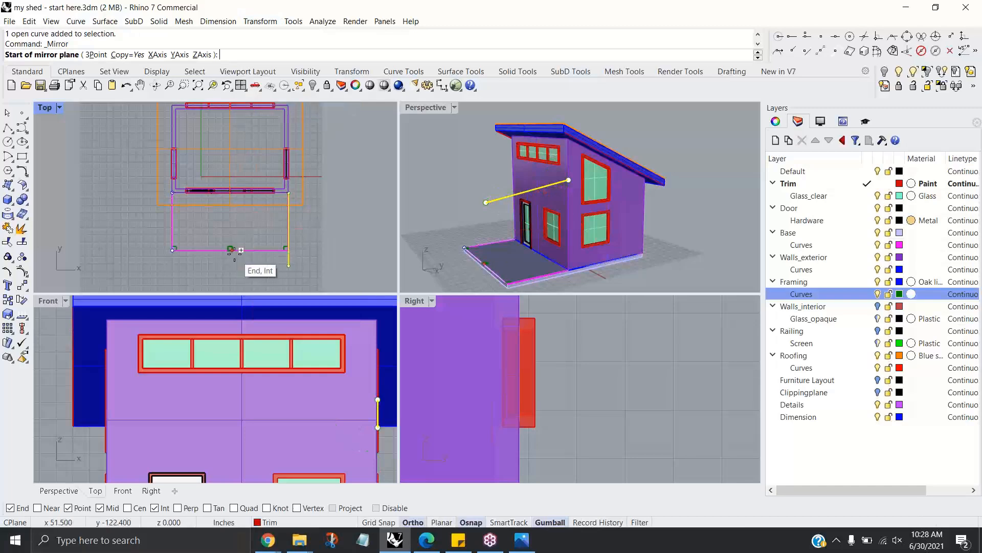
scroll(234, 250, up, 6)
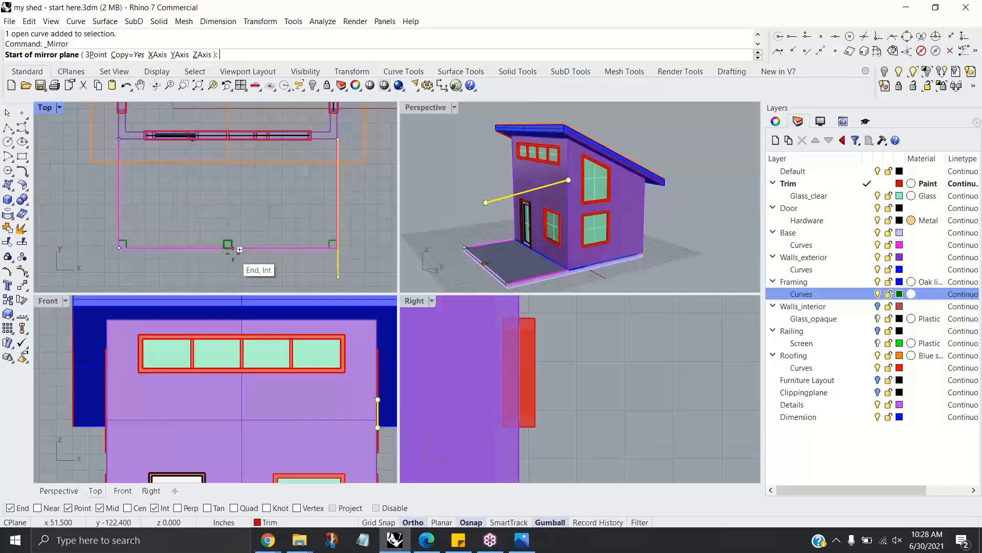
click(228, 163)
scroll(240, 236, down, 2)
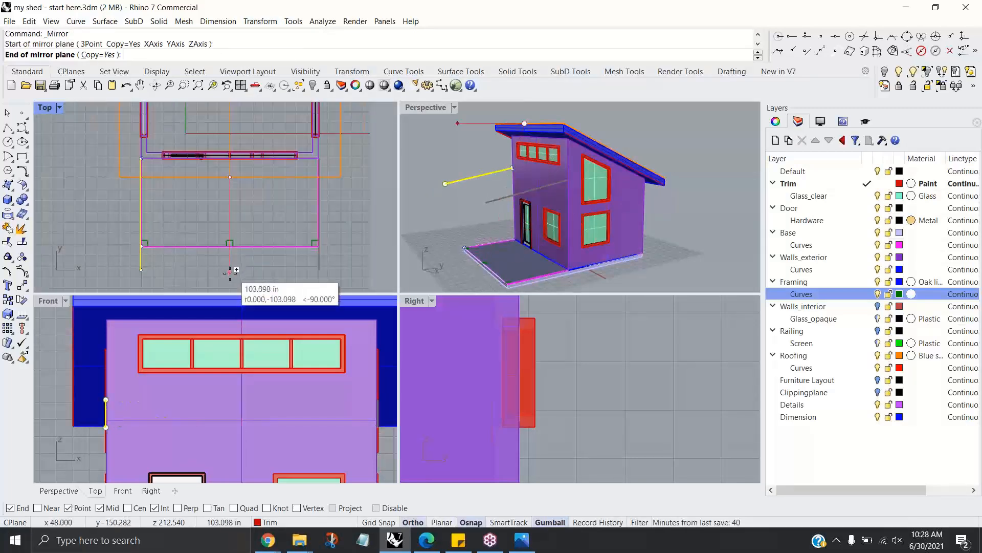
click(229, 274)
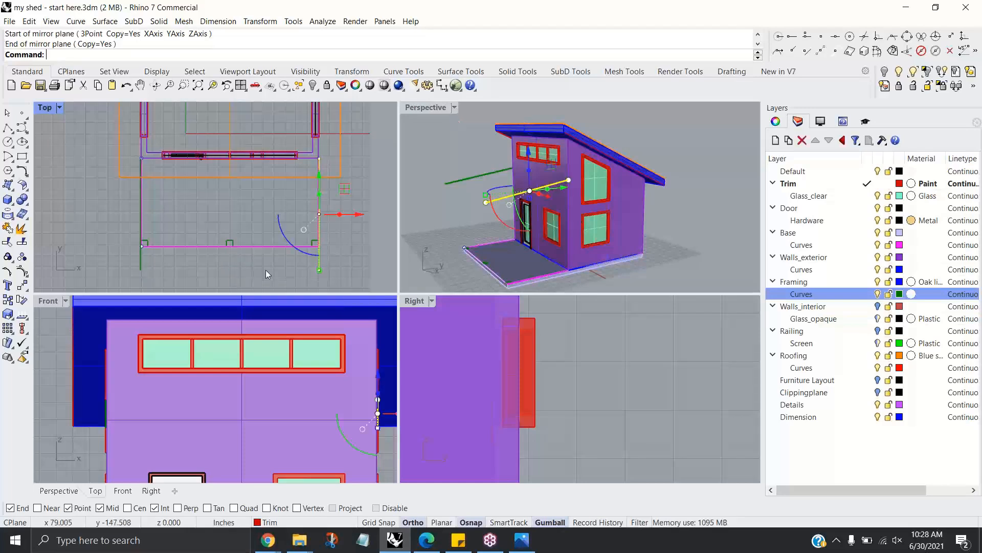
click(463, 212)
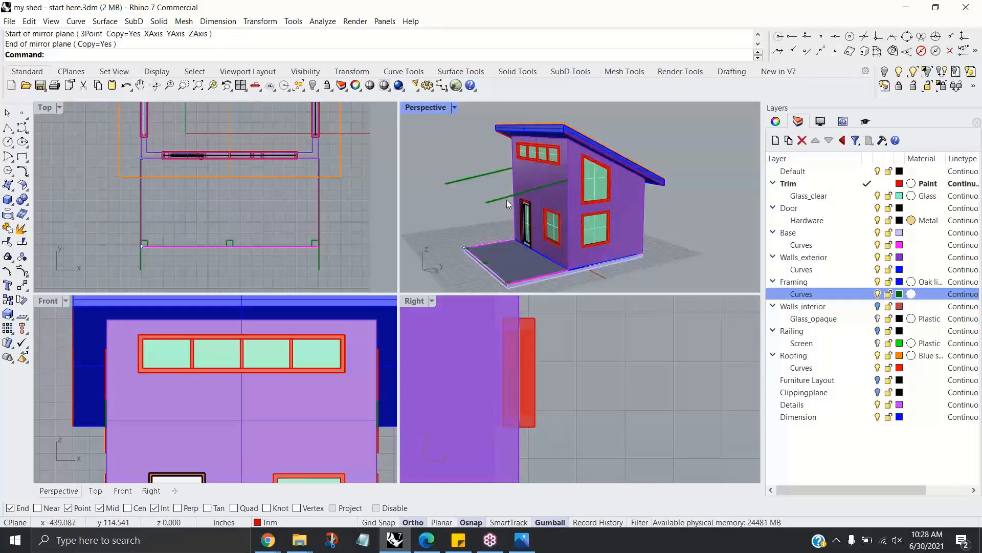
Step: Make Framing the current layer and loft a Normal-style surface between the two sloped lines above the porch
click(866, 282)
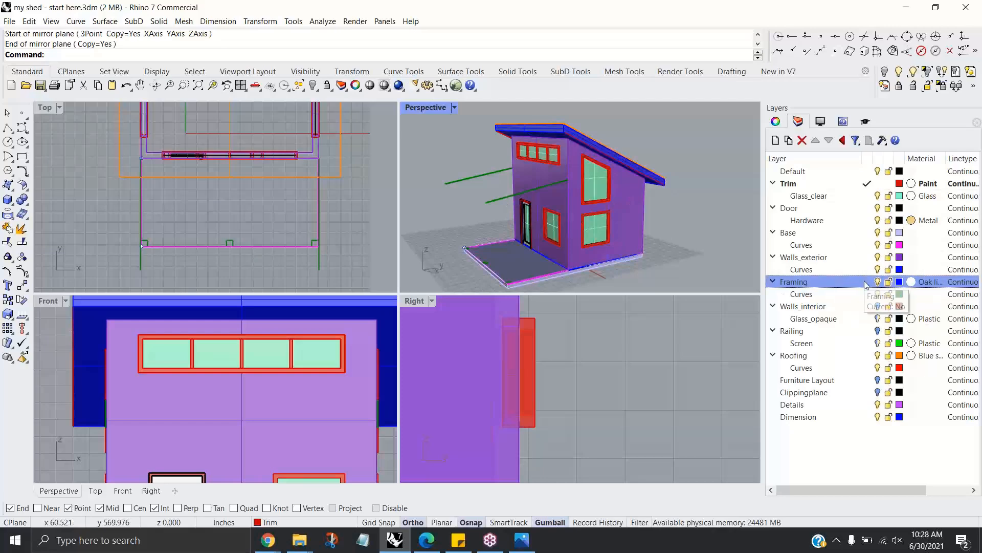
click(105, 21)
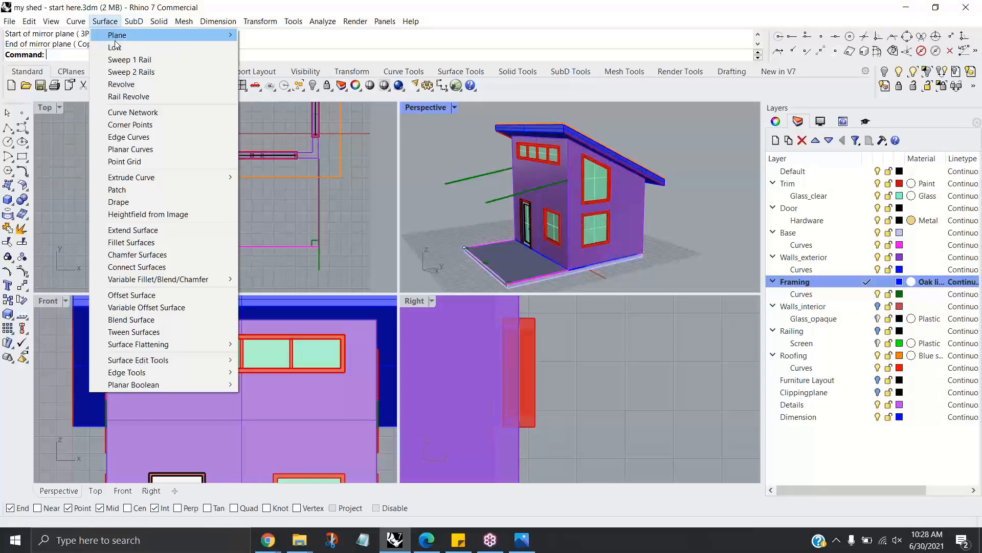
click(113, 46)
click(487, 201)
click(447, 183)
key(Return)
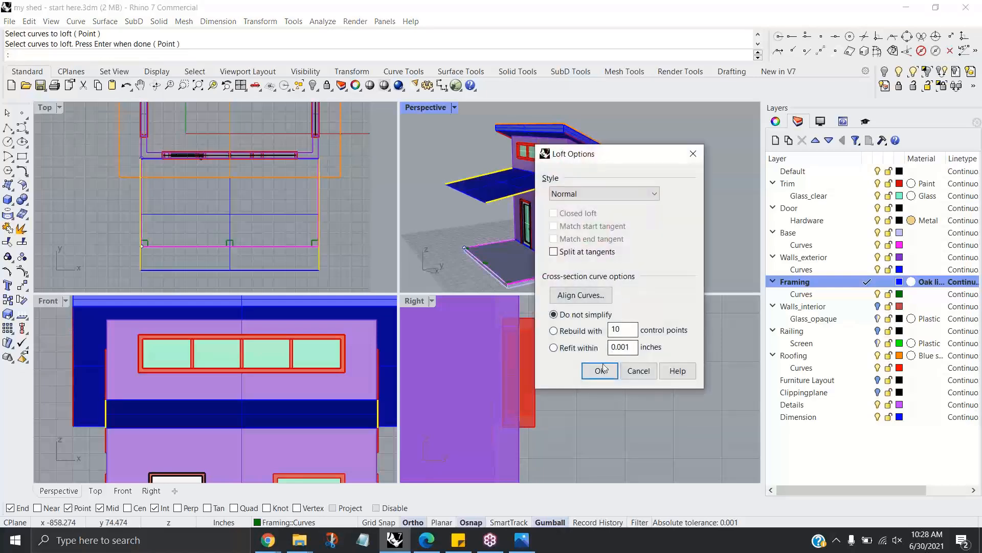
click(602, 369)
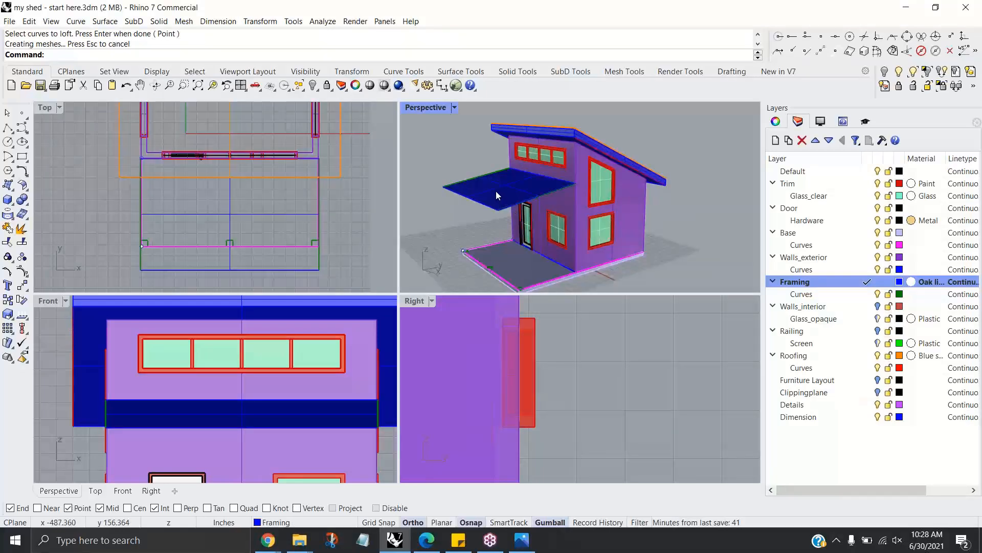
Step: Extrude the lofted porch roof surface straight up into a 6-inch solid, setting a vertical direction in the side view
click(496, 192)
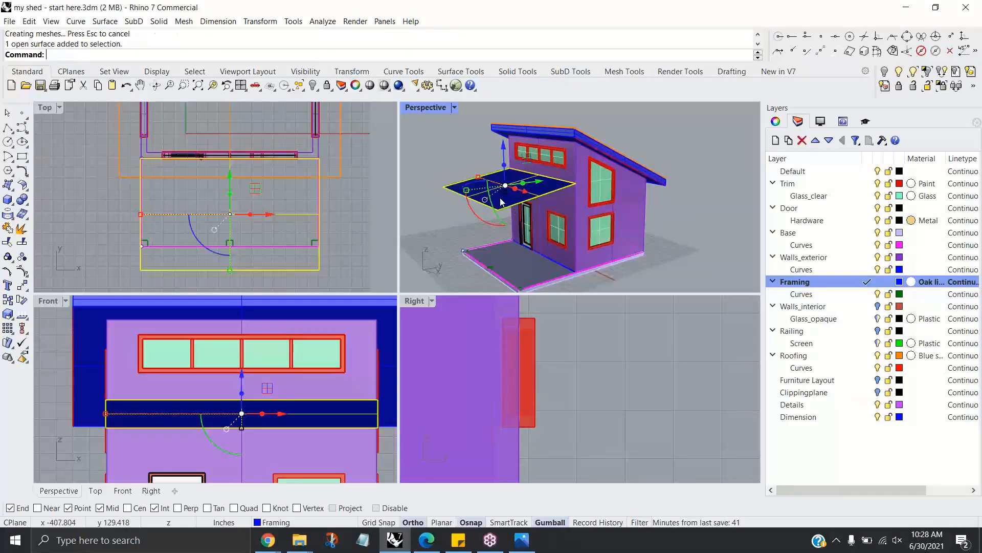
click(158, 22)
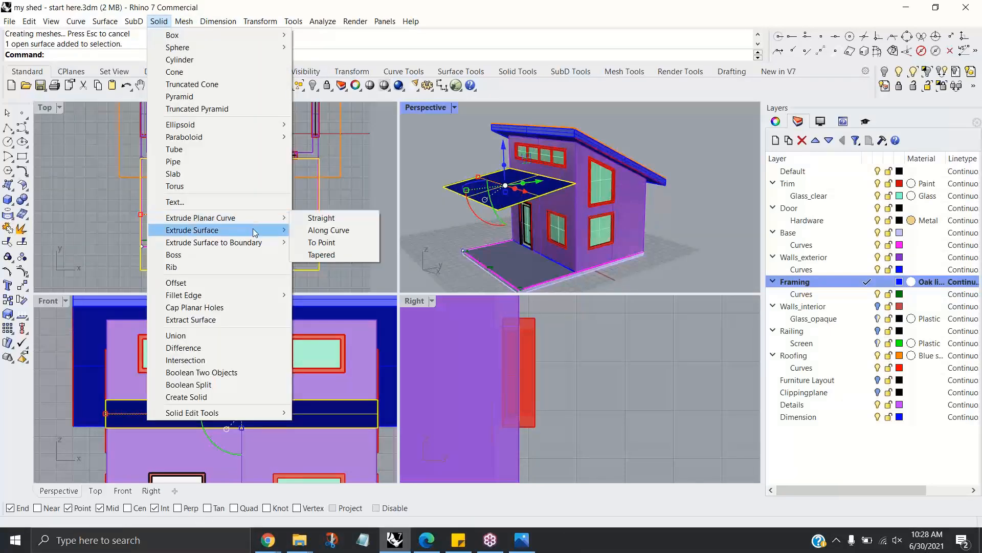
click(320, 219)
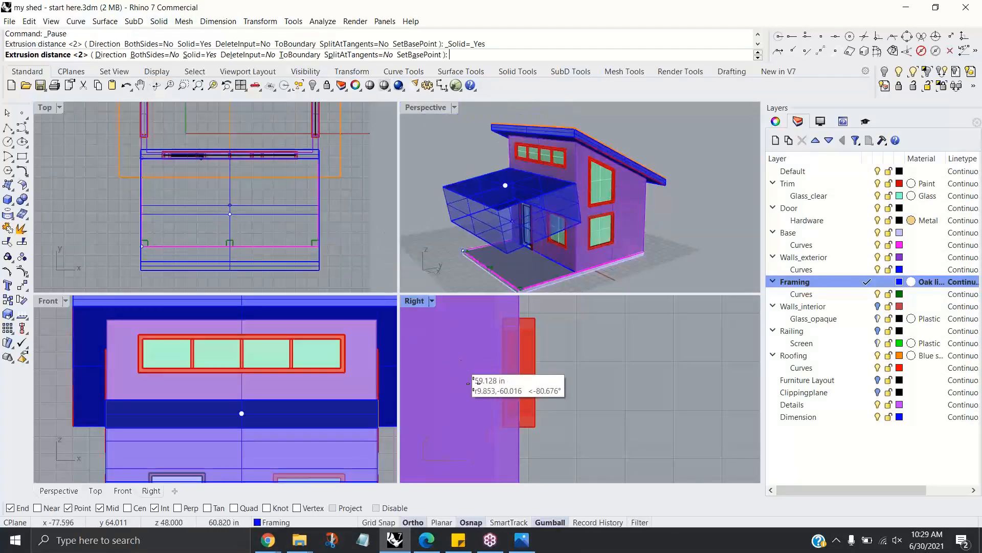
scroll(505, 403, down, 4)
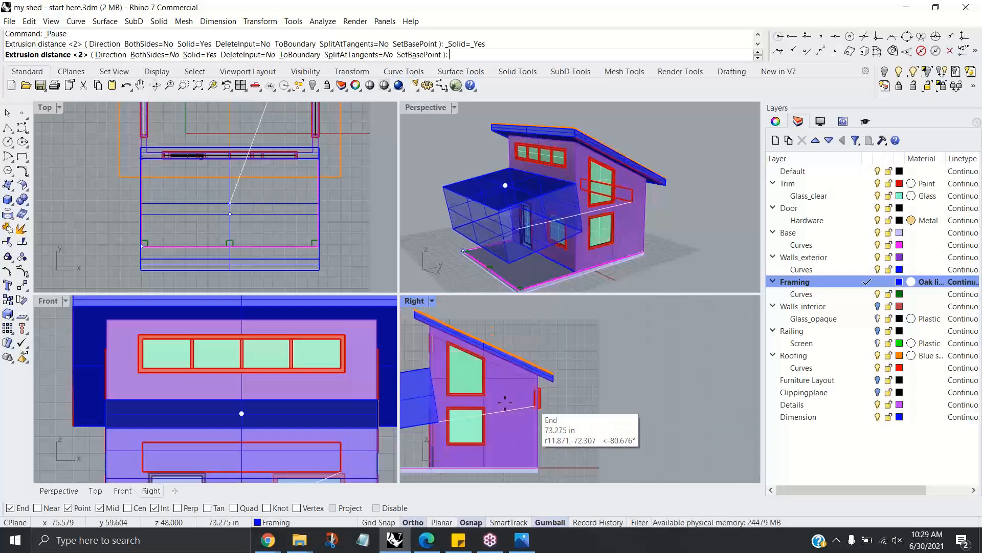
right_drag(505, 402, 629, 395)
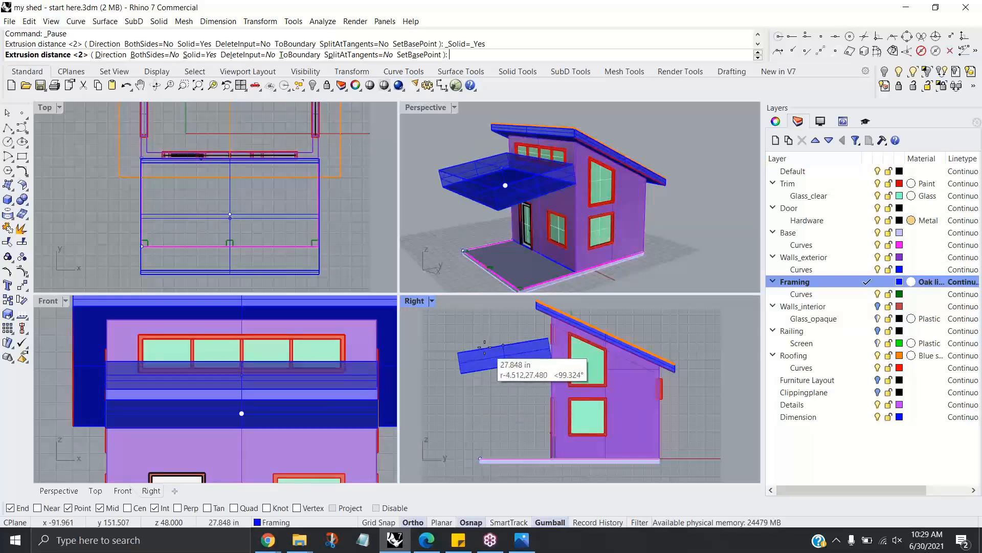
click(109, 55)
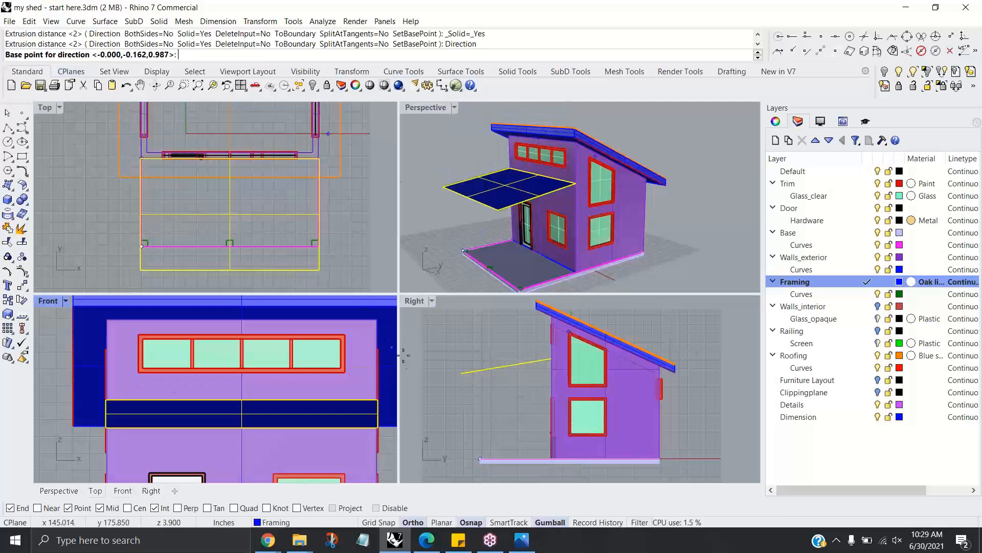
click(462, 373)
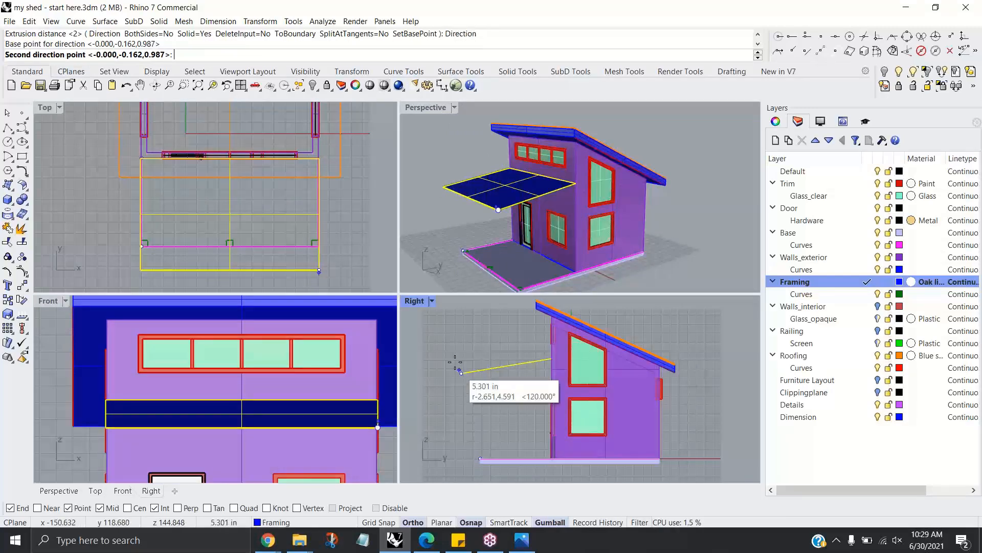
click(462, 336)
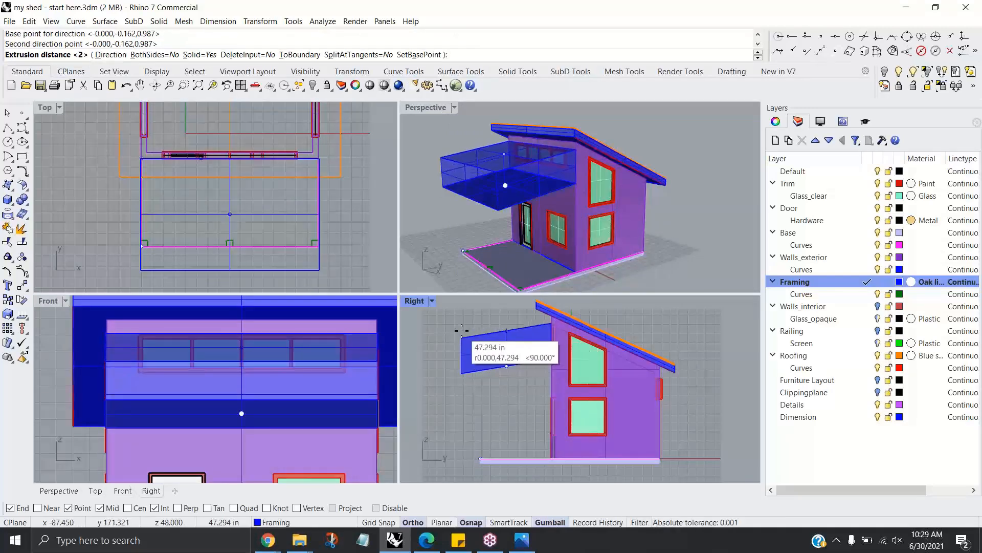
text(6)
key(Return)
key(Escape)
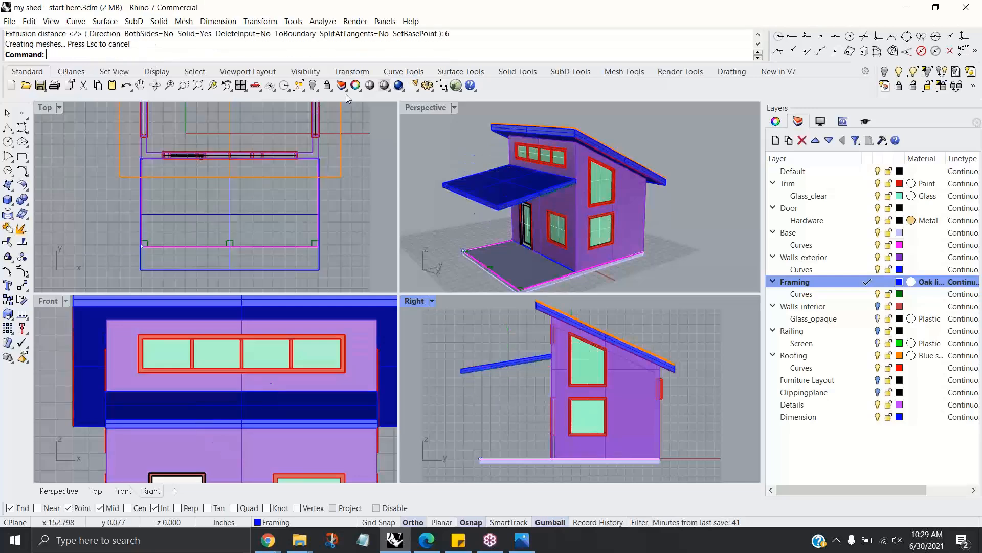
Step: Make Roofing the current layer and extract a copy of the porch roof slab's top face
scroll(533, 189, up, 5)
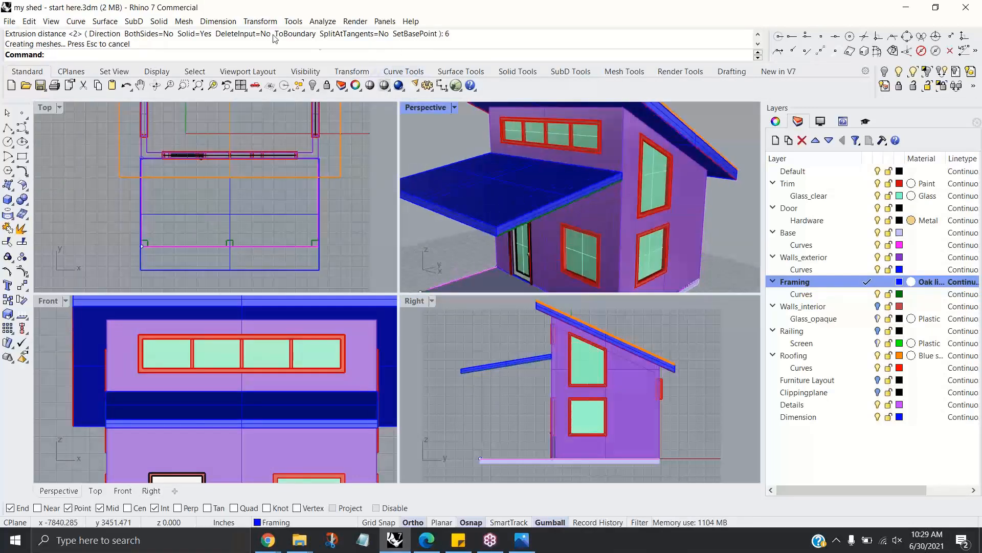
click(159, 21)
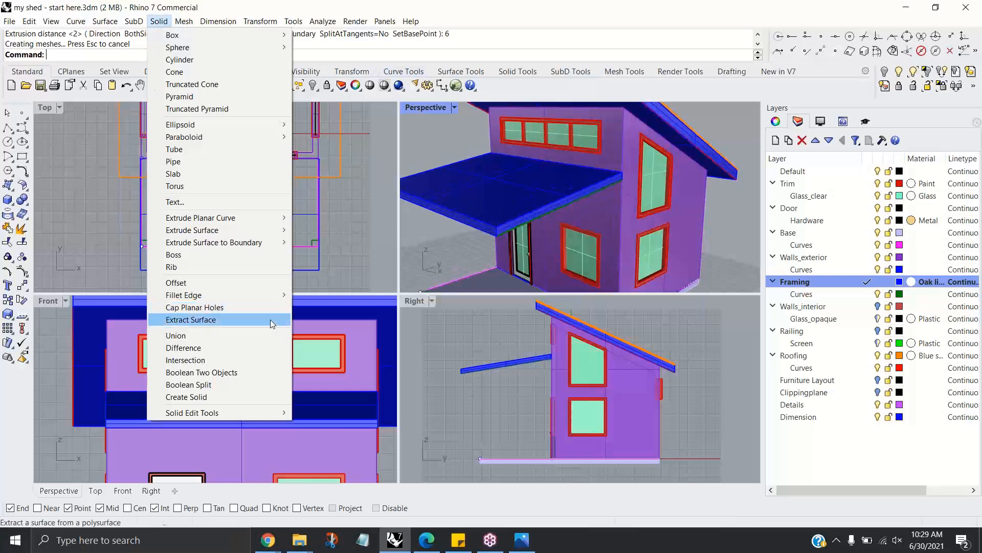
click(271, 319)
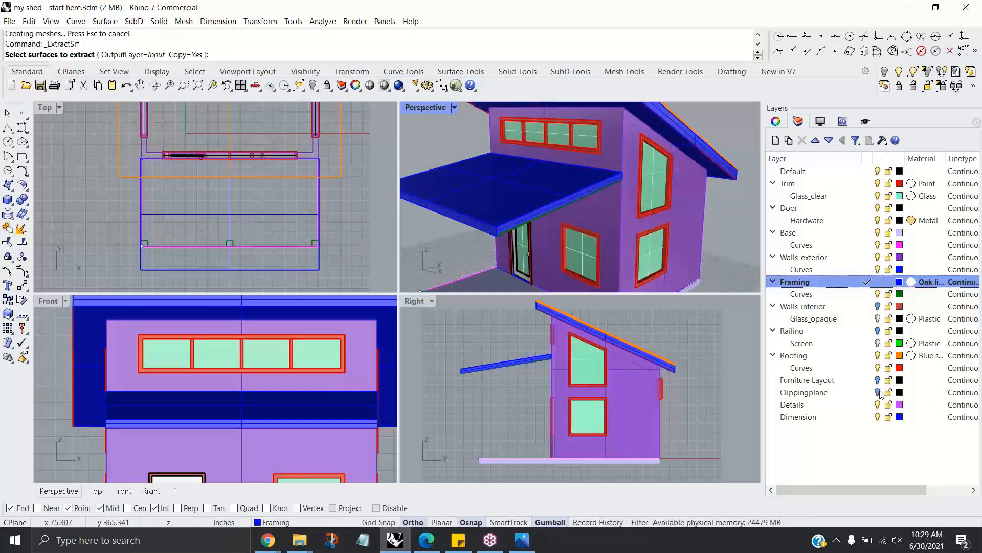
click(872, 356)
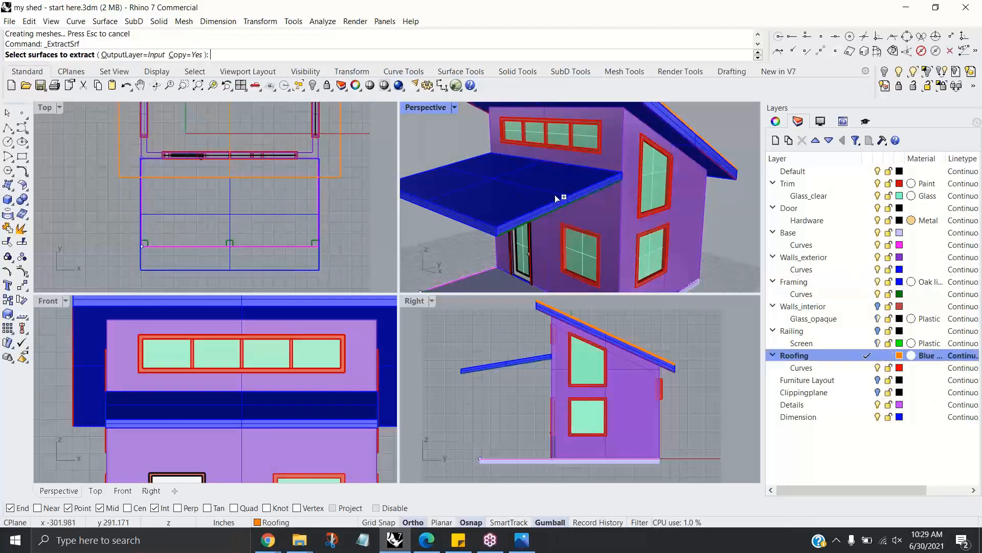
click(497, 180)
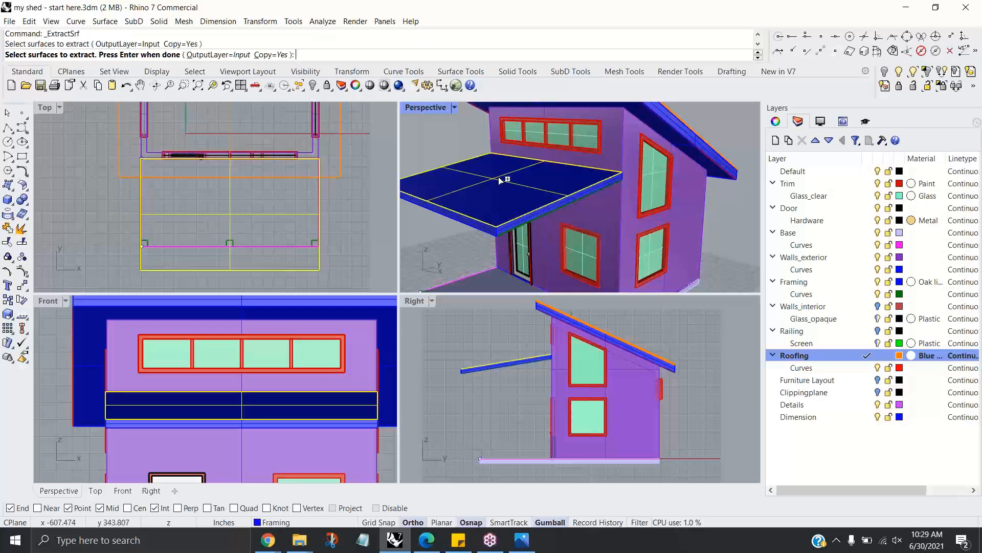
key(Return)
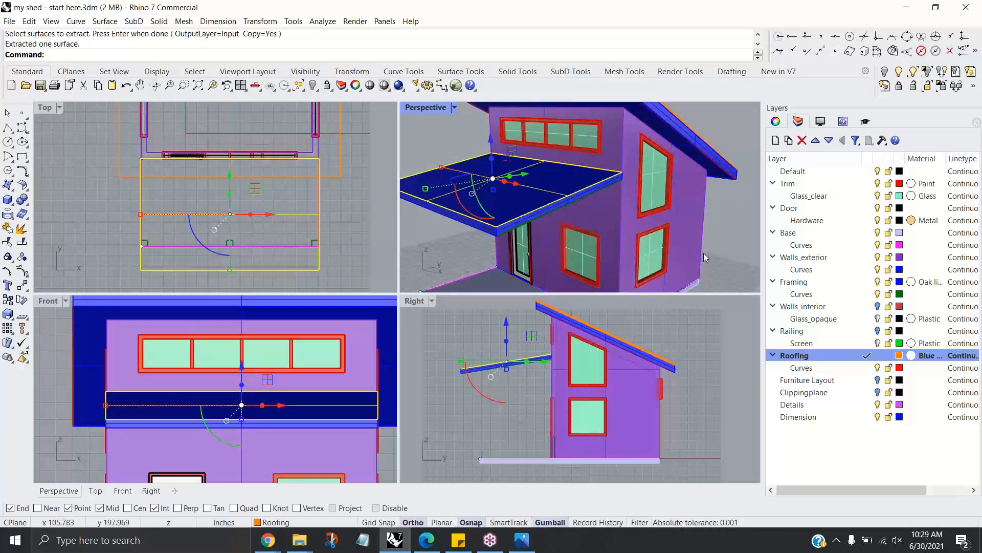
Step: Select the extracted top surface of the porch roof and move it to the Roofing layer
click(727, 251)
click(489, 185)
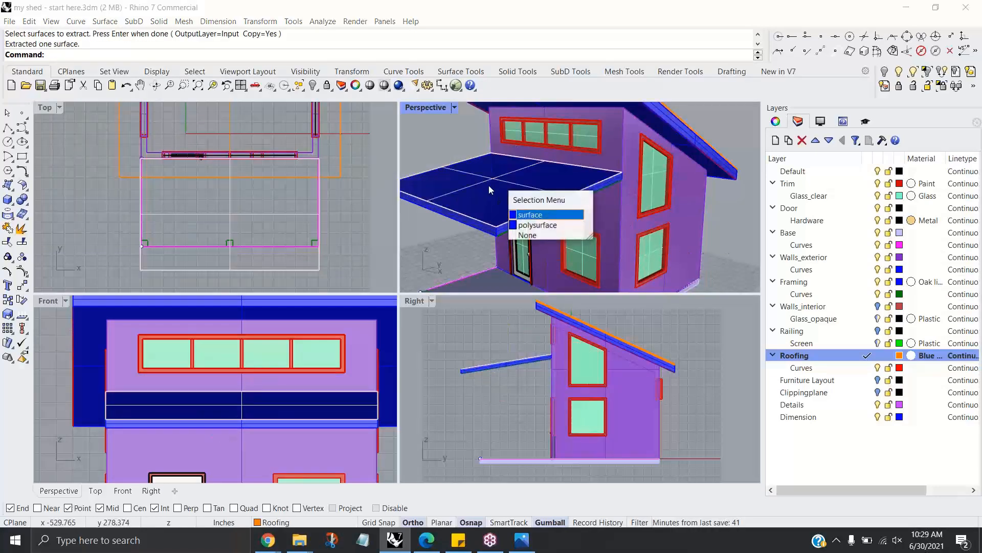
click(533, 217)
click(325, 525)
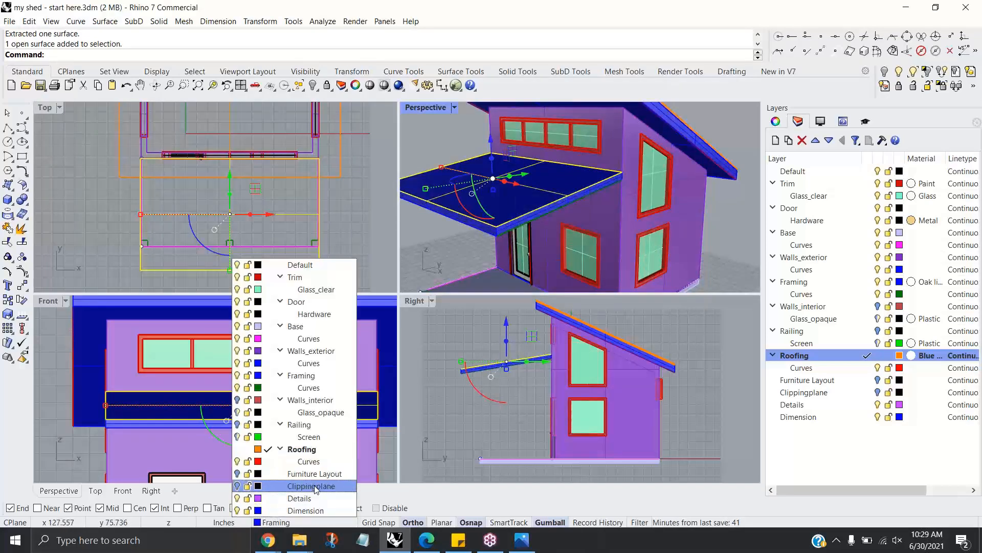
click(271, 450)
Step: Extrude the porch roofing surface vertically upward into a 2-inch solid, setting the direction from its front edge
shift+right_drag(510, 224, 573, 214)
right_click(214, 44)
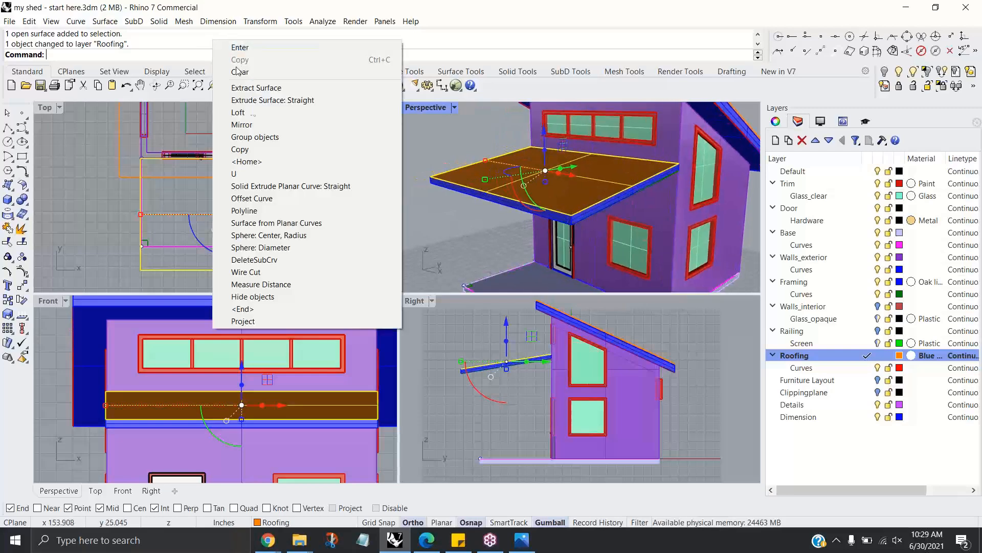
click(263, 100)
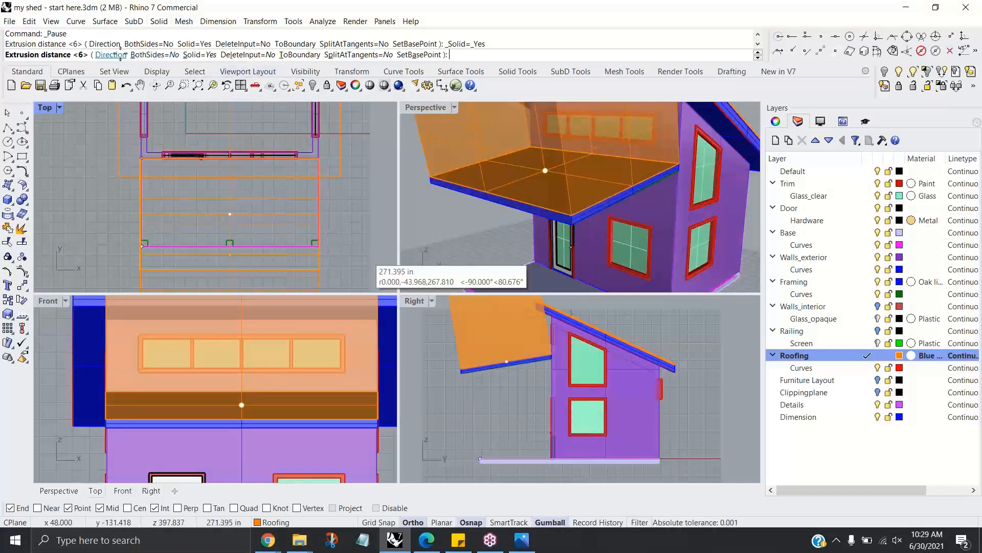
click(119, 55)
scroll(476, 379, up, 4)
click(459, 376)
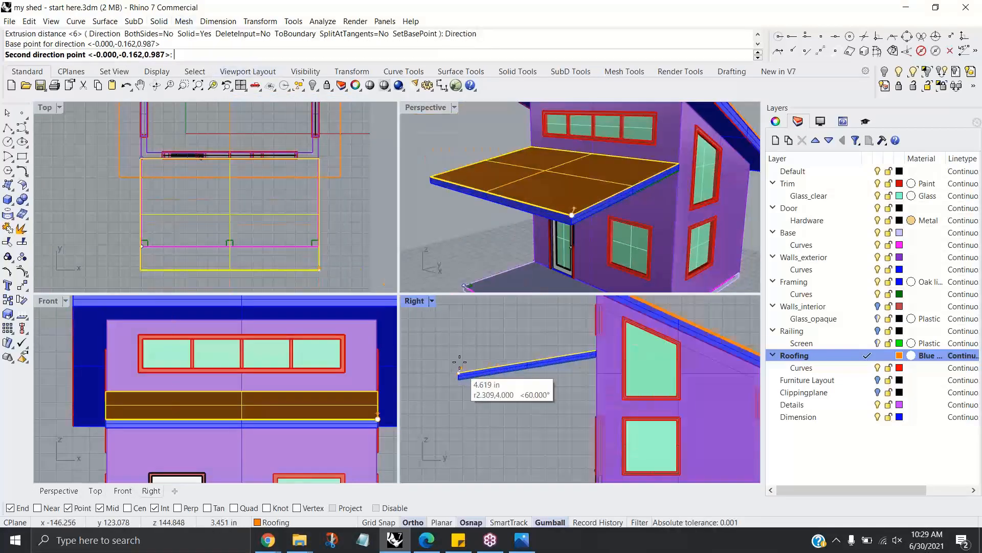
click(460, 338)
text(2)
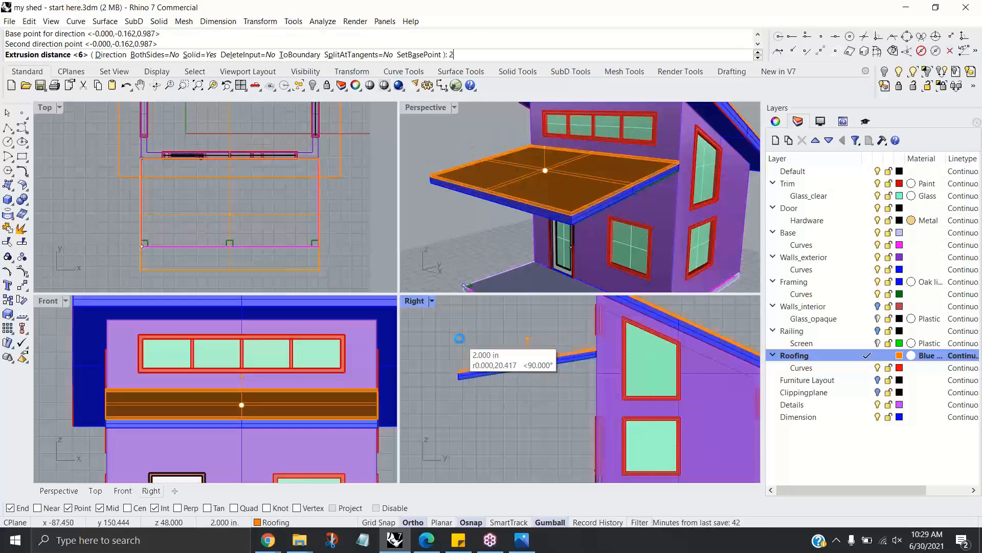
key(Return)
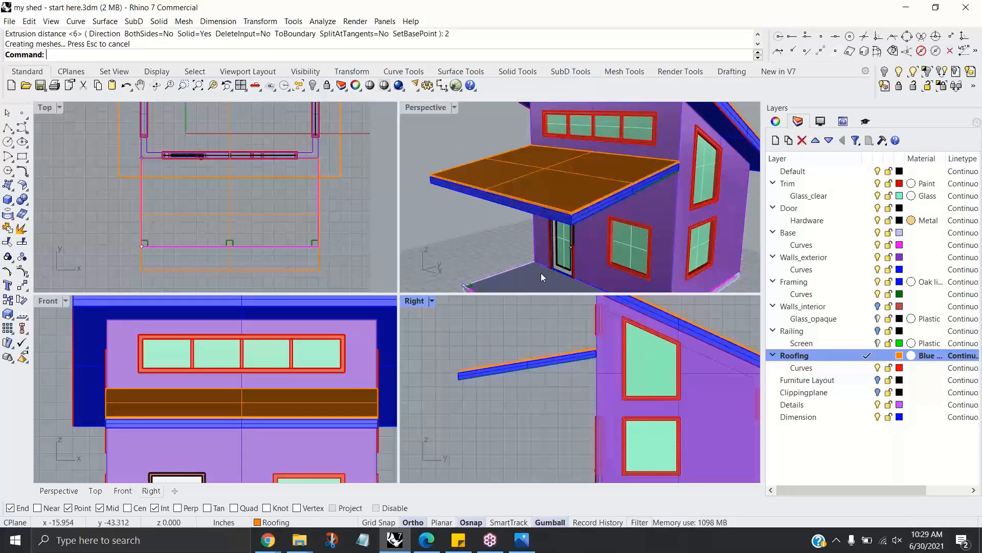
Step: Extrude the three post outlines along the porch's front edge straight up as solids about 104 in tall, ending below the porch roof
right_drag(490, 232, 573, 226)
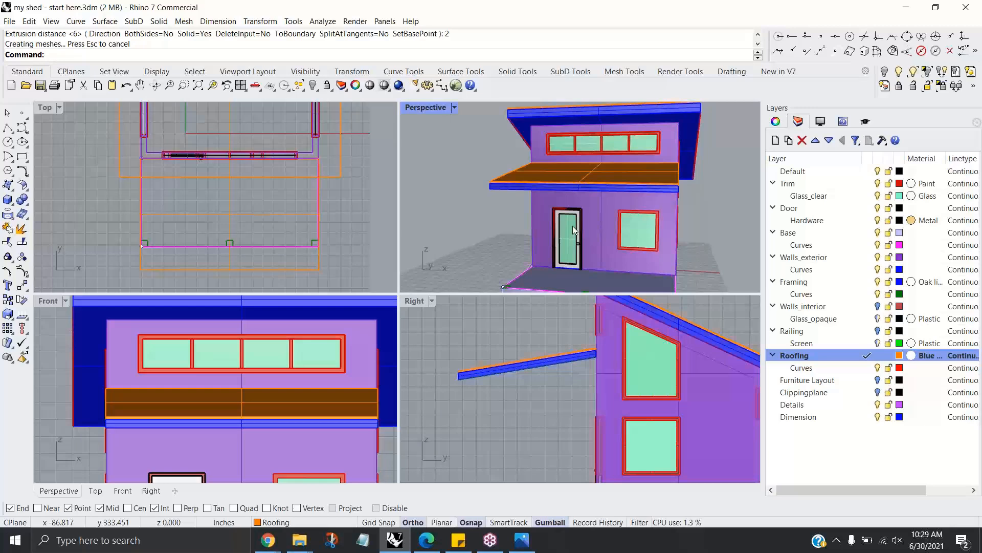
right_drag(572, 225, 602, 198)
scroll(589, 251, up, 4)
right_drag(588, 251, 592, 271)
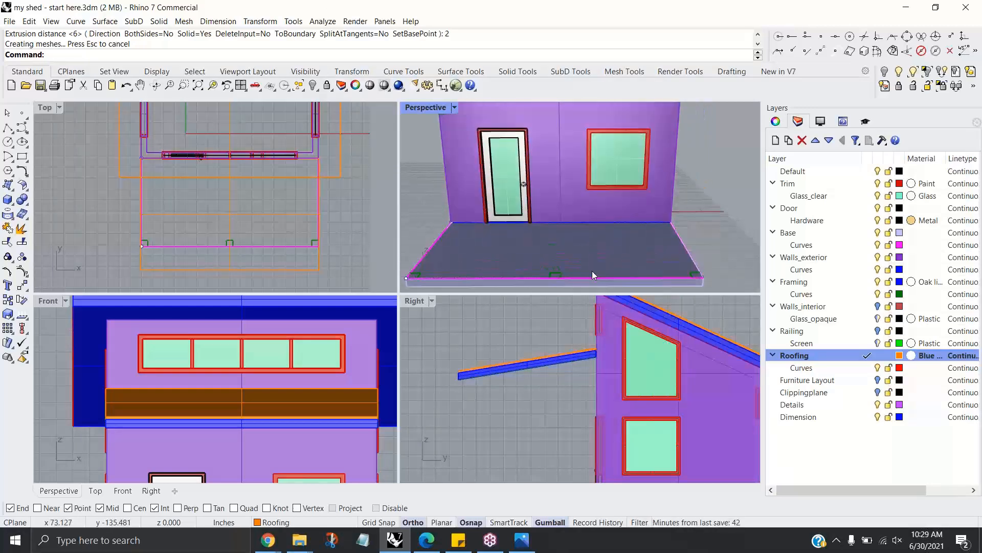
scroll(543, 262, down, 3)
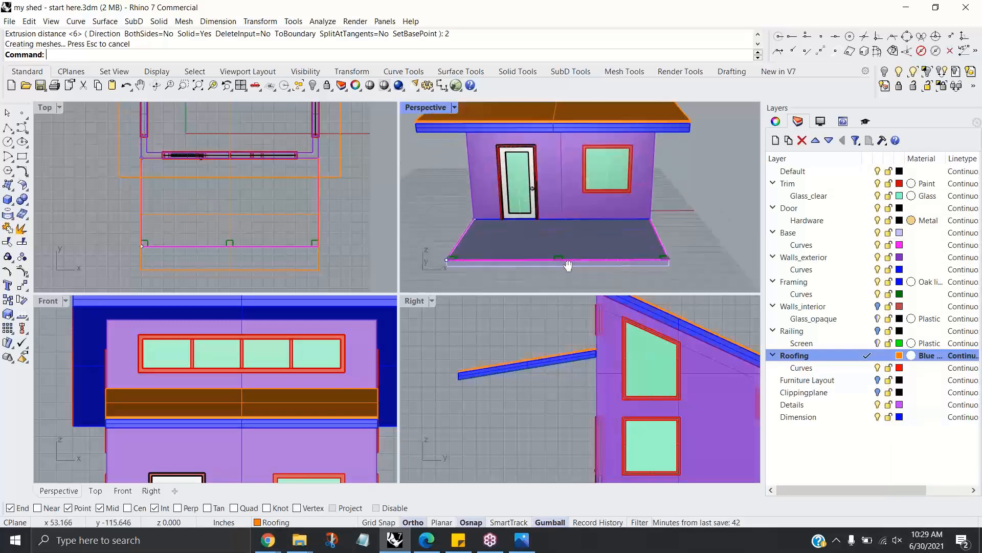
click(149, 240)
click(225, 240)
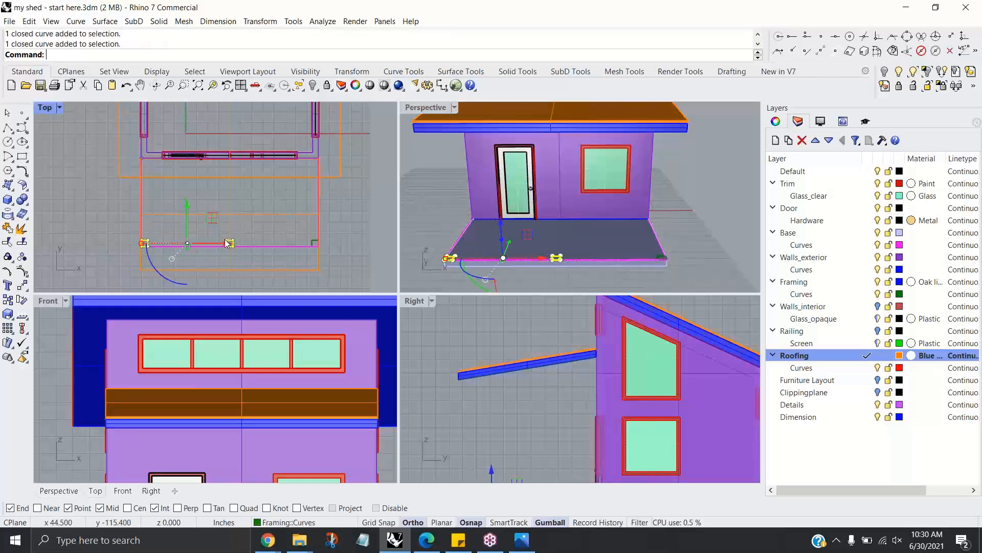
scroll(265, 250, up, 2)
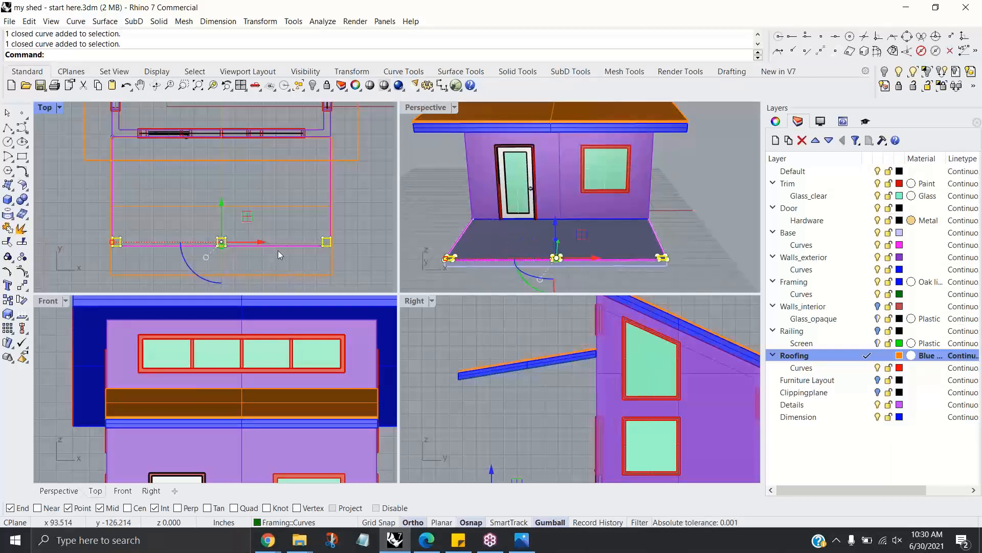
right_drag(640, 266, 620, 277)
scroll(362, 419, down, 6)
right_drag(363, 423, 329, 383)
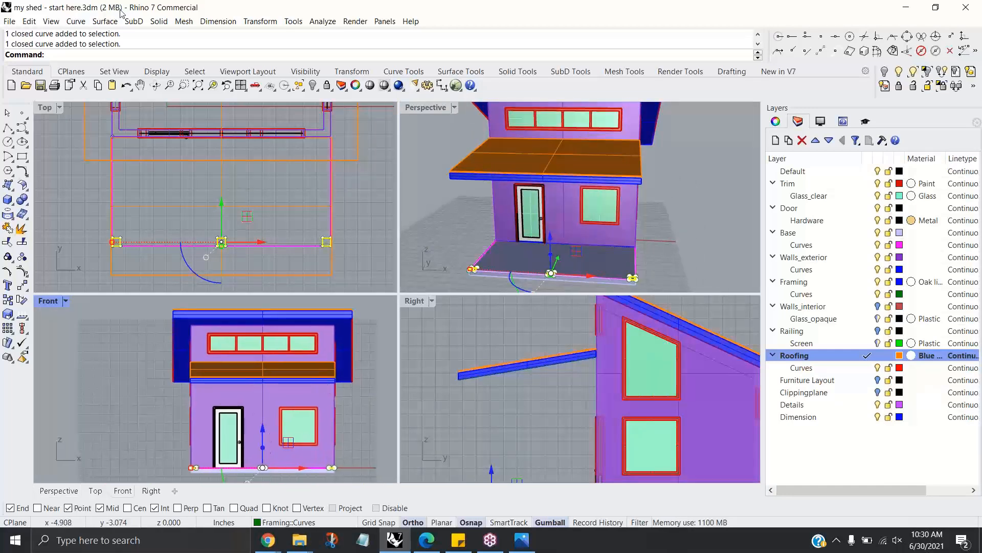
click(159, 21)
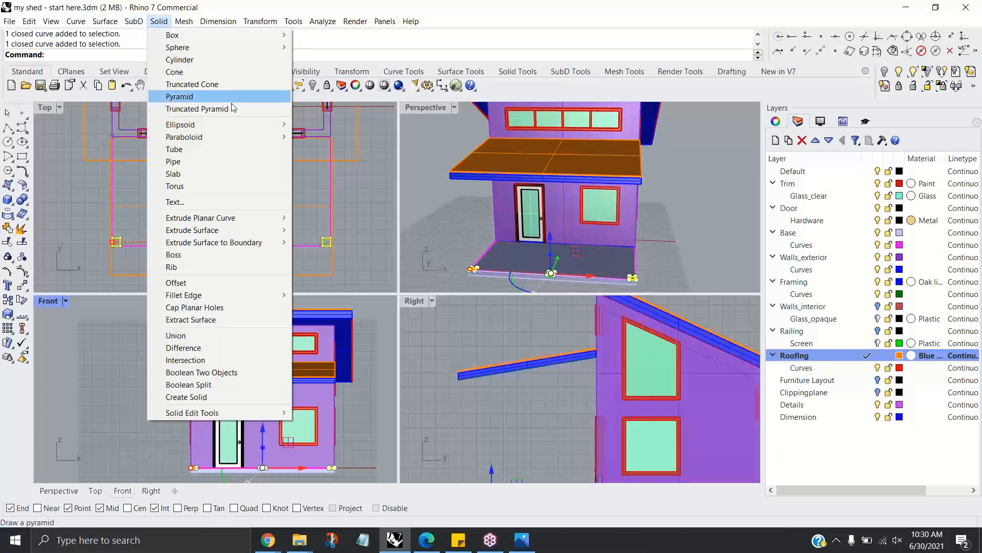
mouse_move(230, 217)
click(325, 217)
scroll(275, 379, up, 3)
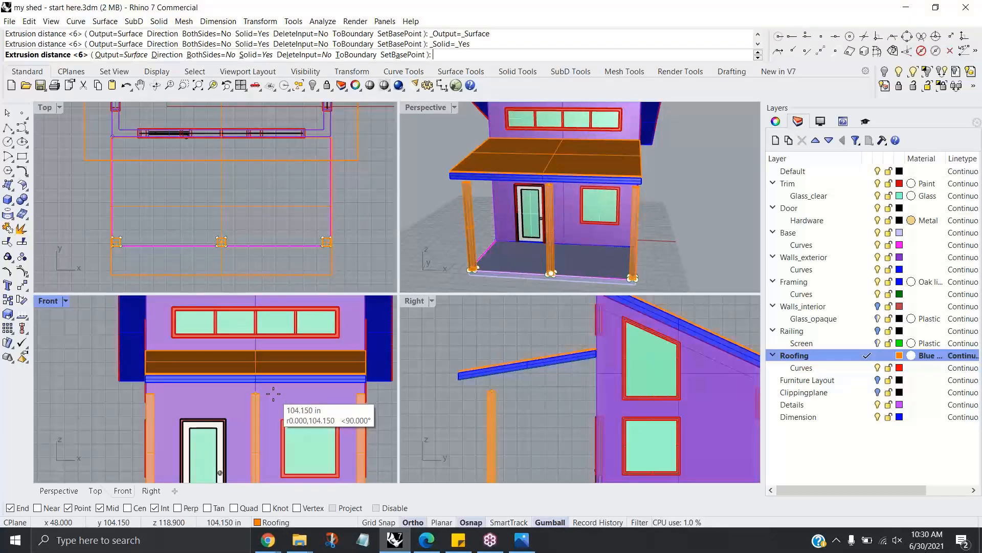
click(274, 394)
Step: Draw a rectangle across the tops of the three porch posts, from one end post's outer corner to the opposite end post's
scroll(615, 208, up, 4)
mouse_move(615, 207)
right_down()
mouse_move(618, 193)
mouse_move(664, 200)
mouse_move(610, 210)
right_up()
click(23, 156)
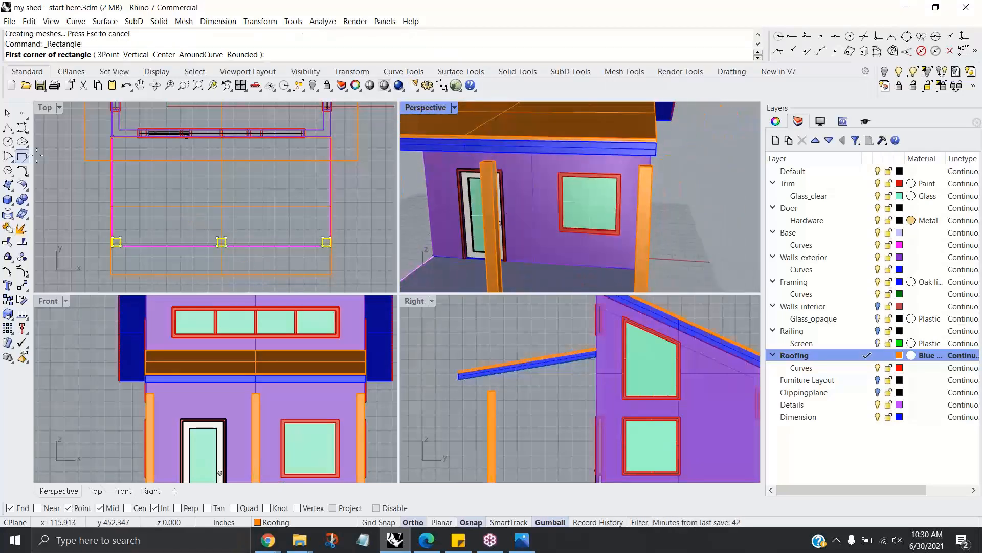
click(654, 171)
scroll(580, 176, down, 4)
shift+right_drag(544, 191, 614, 206)
scroll(505, 188, up, 8)
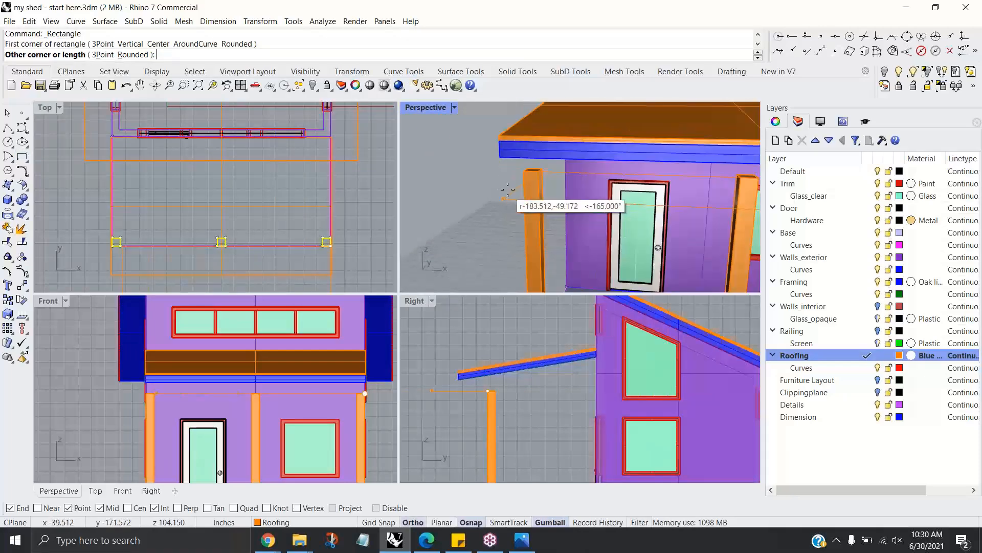
click(530, 169)
Step: Extrude the rectangle across the porch post tops straight up 12 inches as a solid beam
click(332, 392)
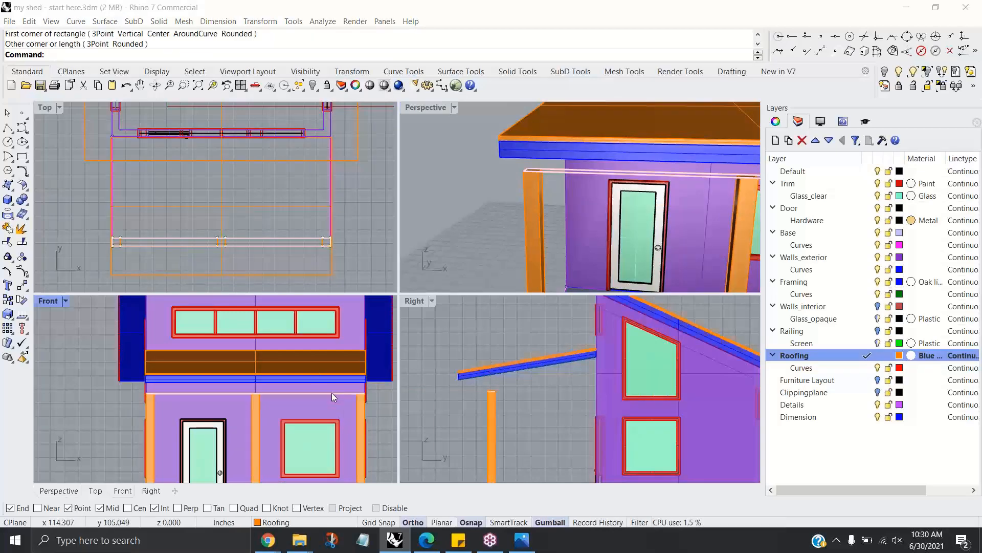
click(369, 426)
scroll(512, 228, down, 5)
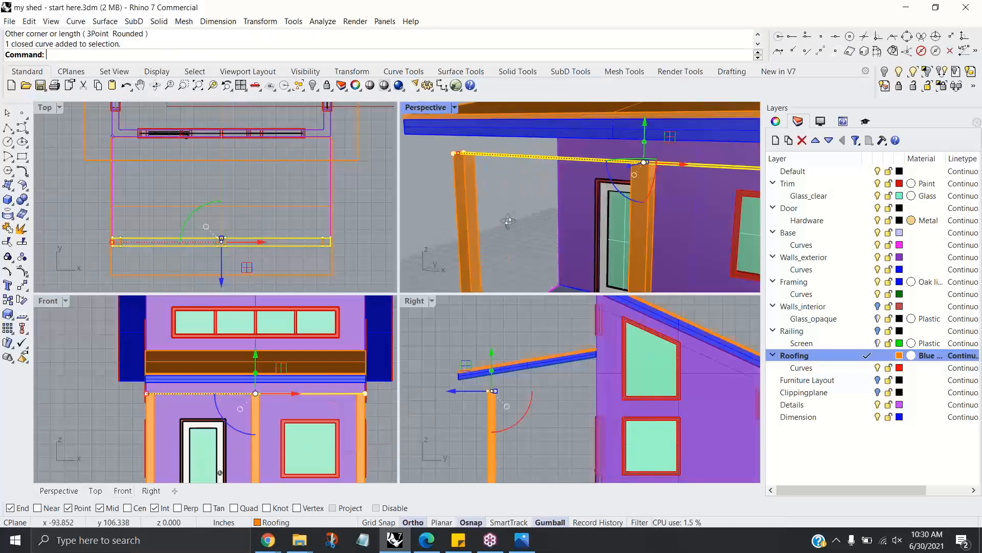
right_drag(498, 226, 495, 234)
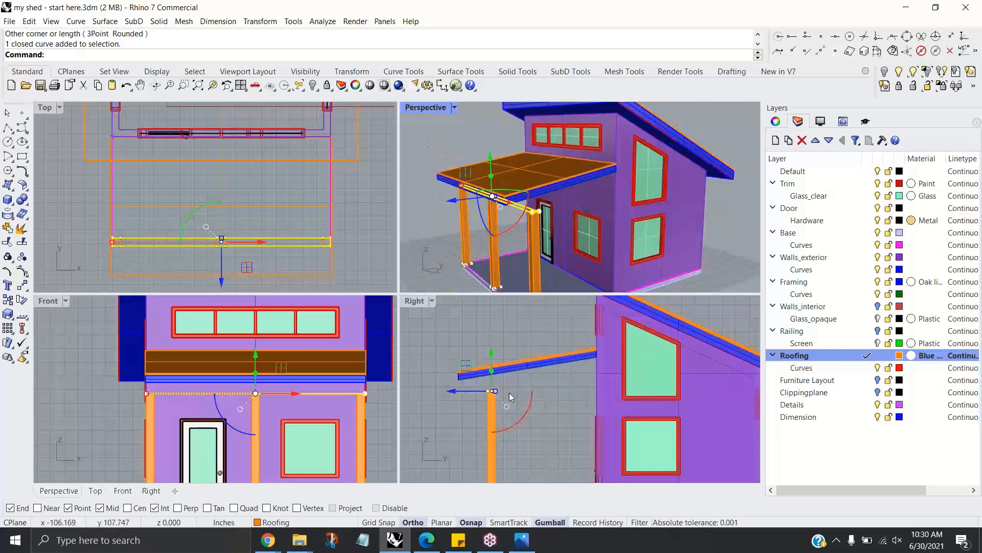
scroll(504, 393, up, 3)
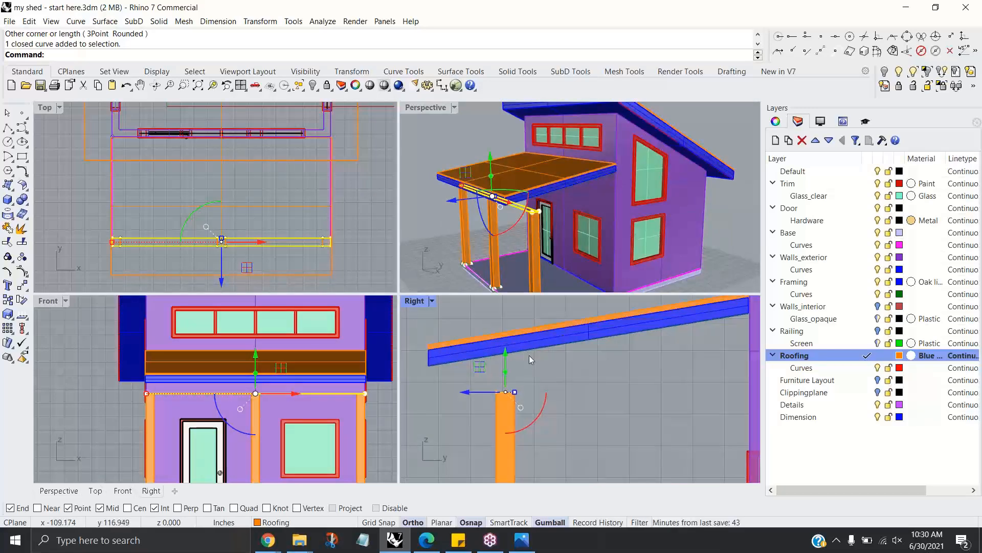
click(156, 22)
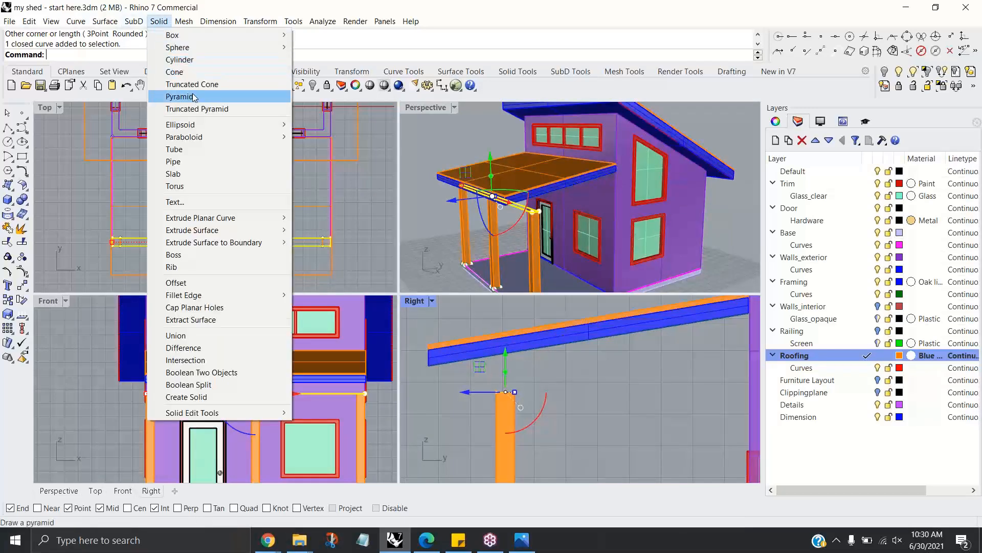
mouse_move(254, 220)
click(321, 218)
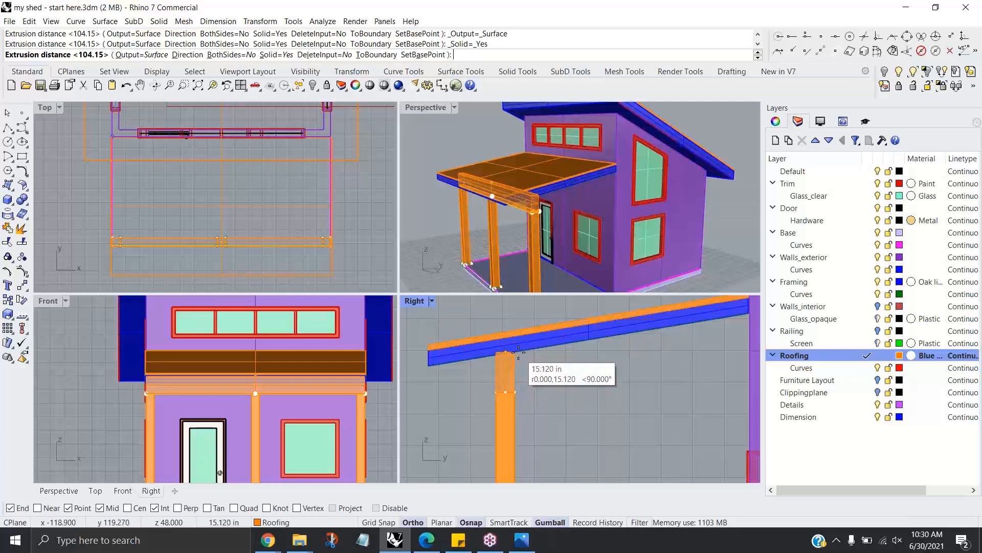
text(12)
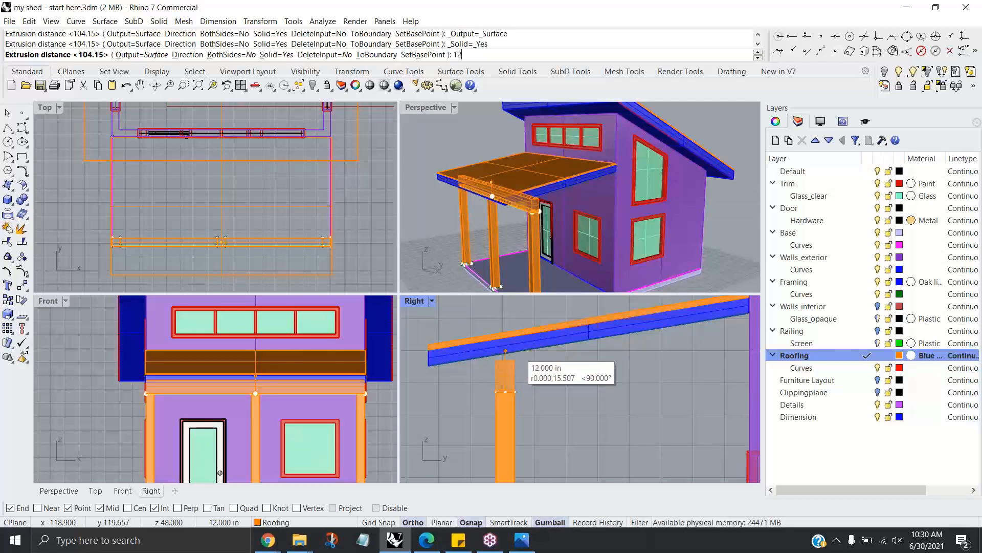
key(Return)
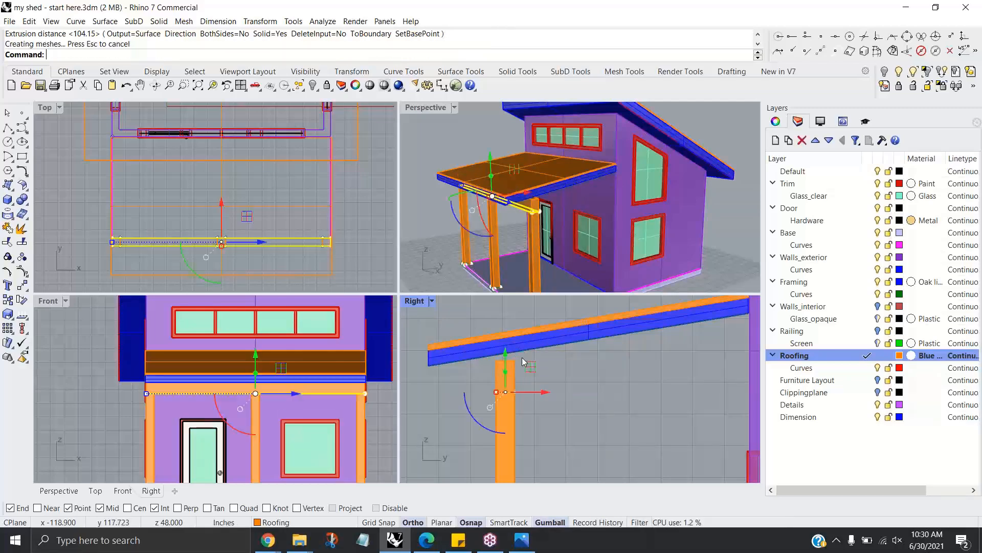
key(Escape)
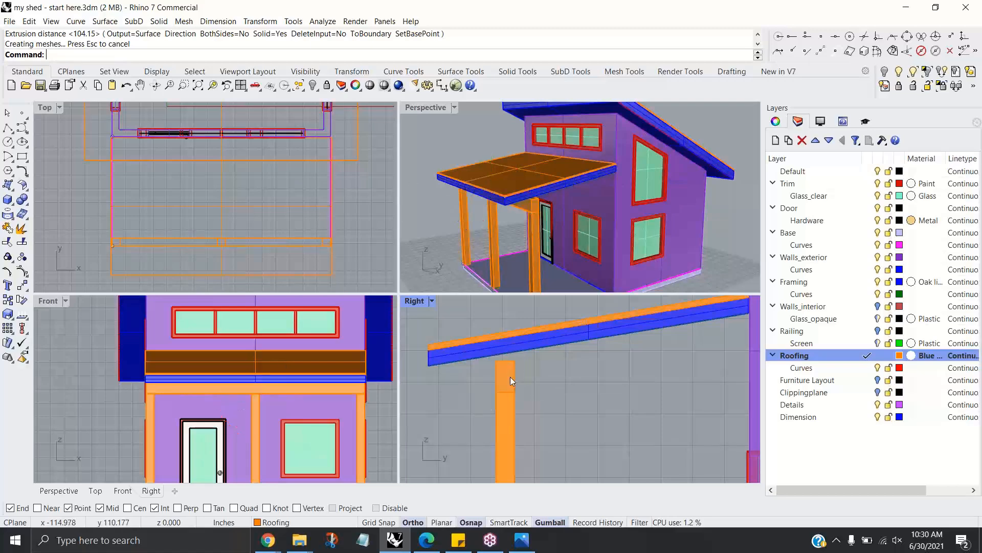
Step: Move the beam straight up off the posts until its upper end overlaps the underside of the sloped porch roof framing
scroll(511, 381, up, 2)
click(521, 389)
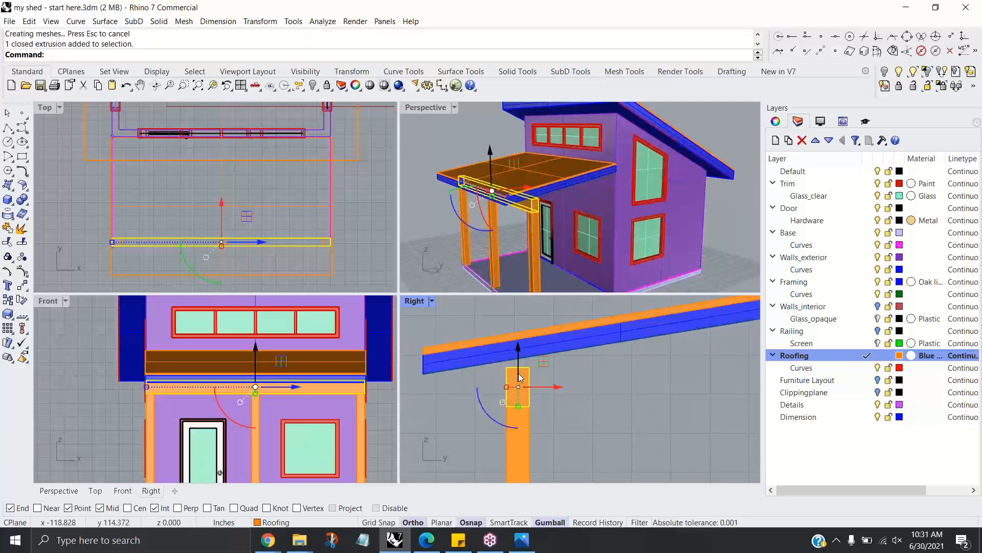
drag(519, 377, 519, 364)
scroll(518, 364, up, 3)
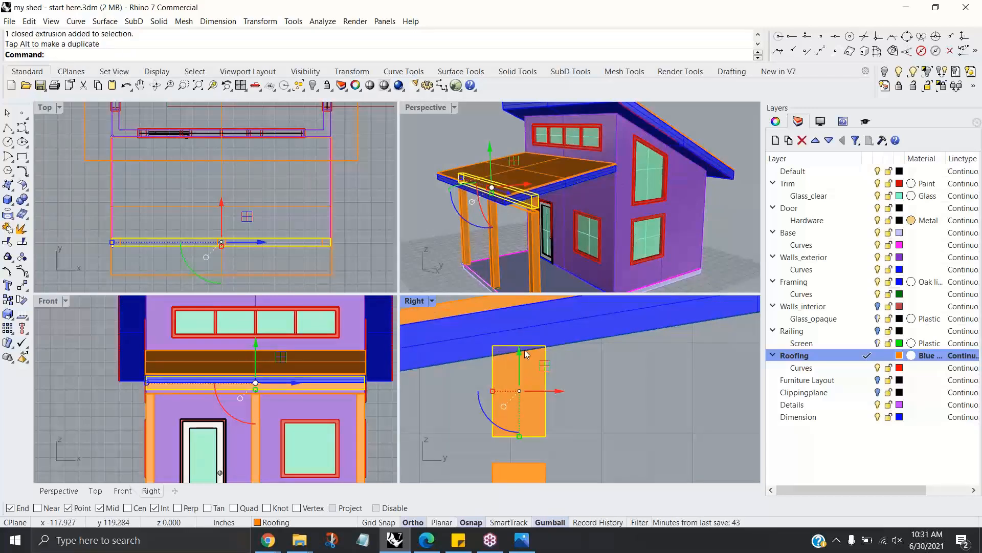
scroll(546, 358, down, 2)
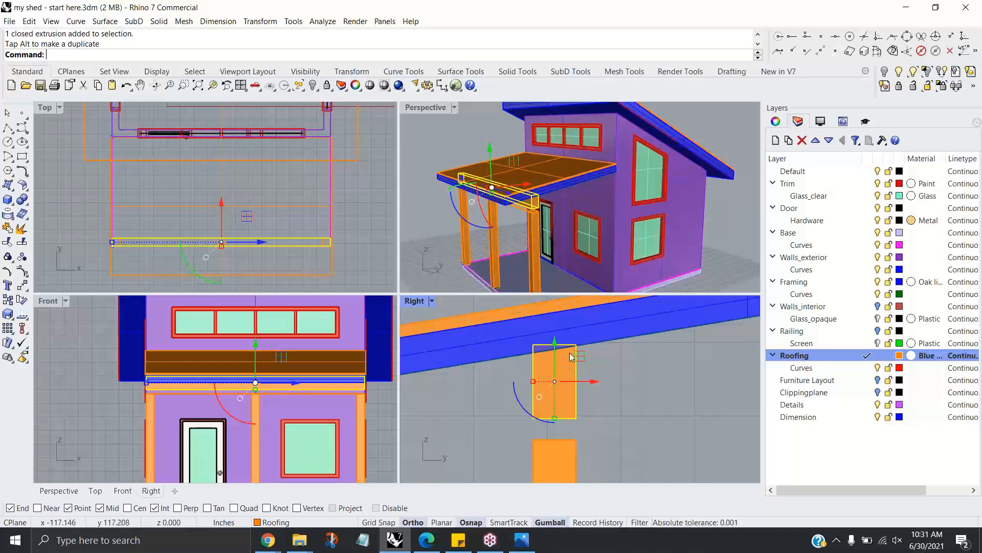
right_drag(601, 372, 610, 365)
click(644, 375)
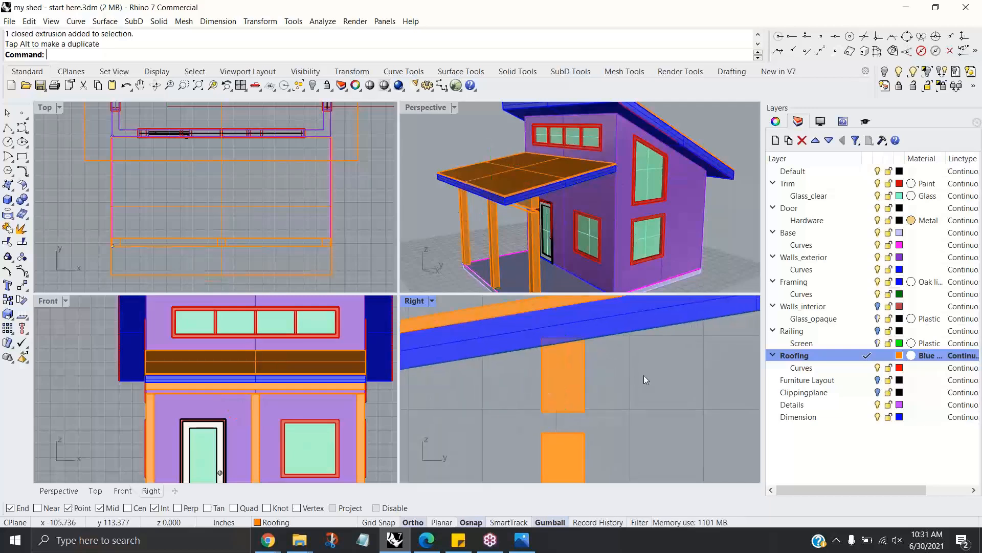
Step: Subtract the porch roof framing from the beam with Boolean Difference, keeping the framing by leaving DeleteInput set to No
click(535, 351)
click(549, 365)
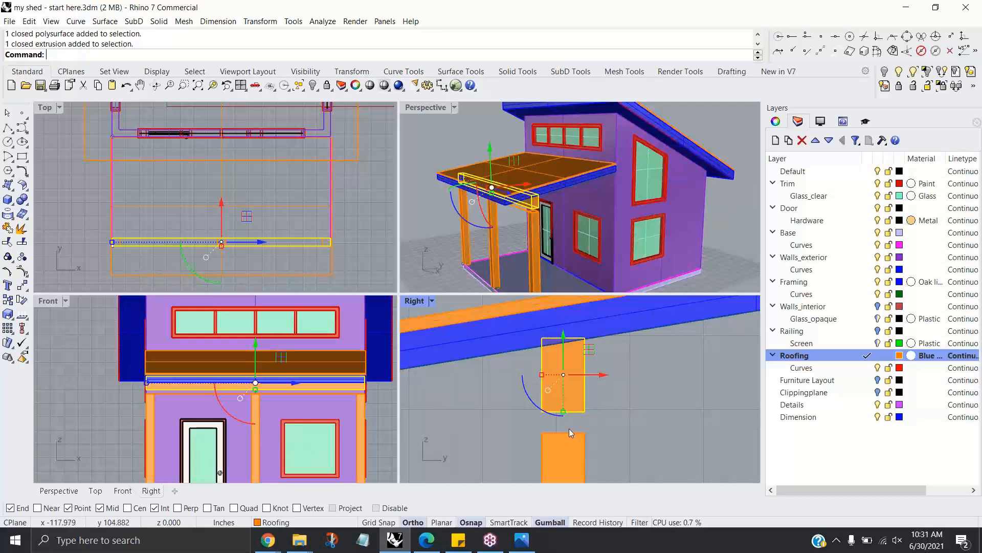
key(Escape)
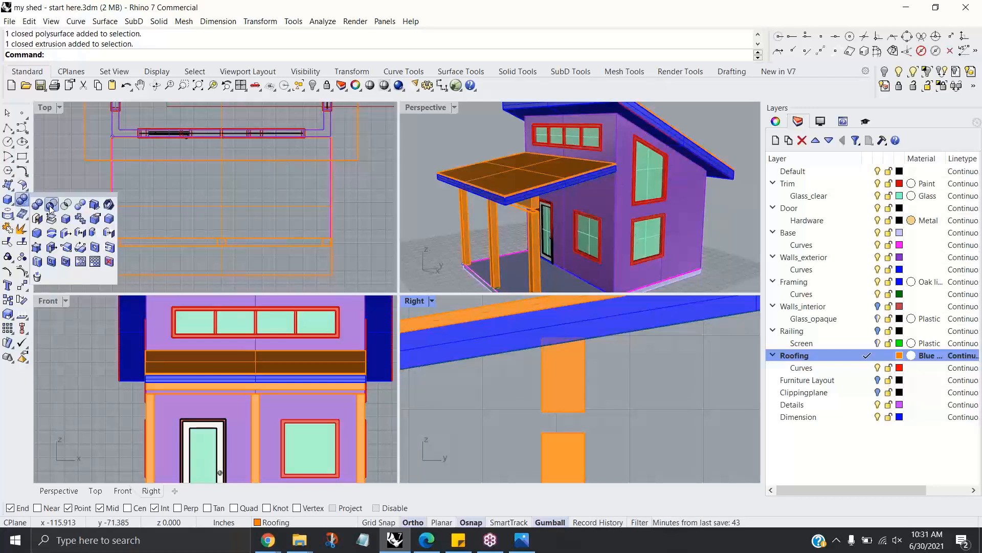
click(50, 205)
click(565, 370)
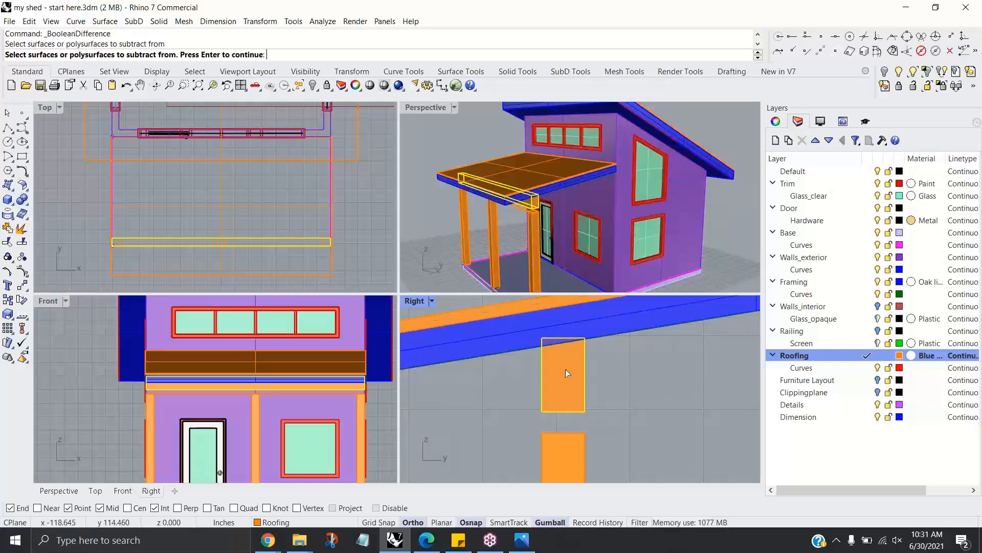
key(Return)
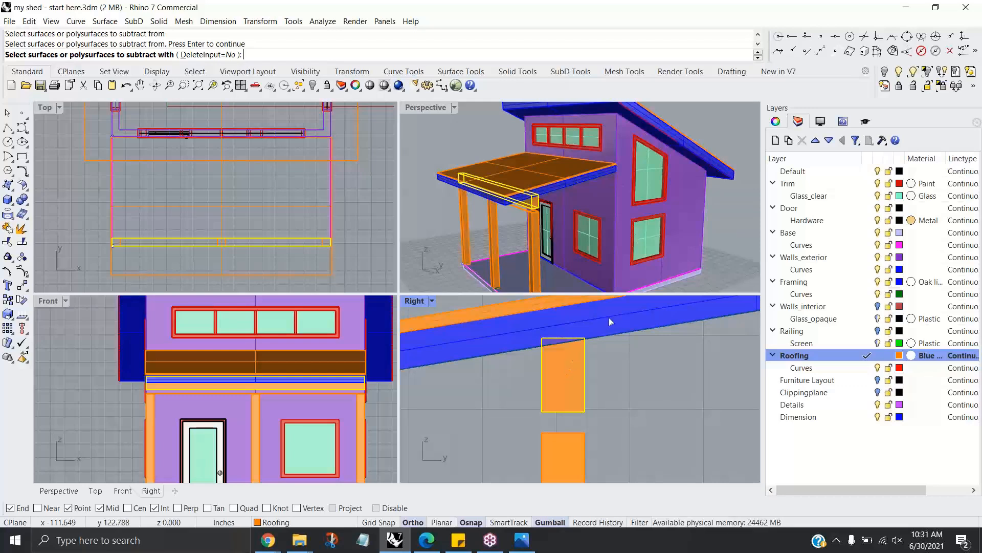
click(211, 55)
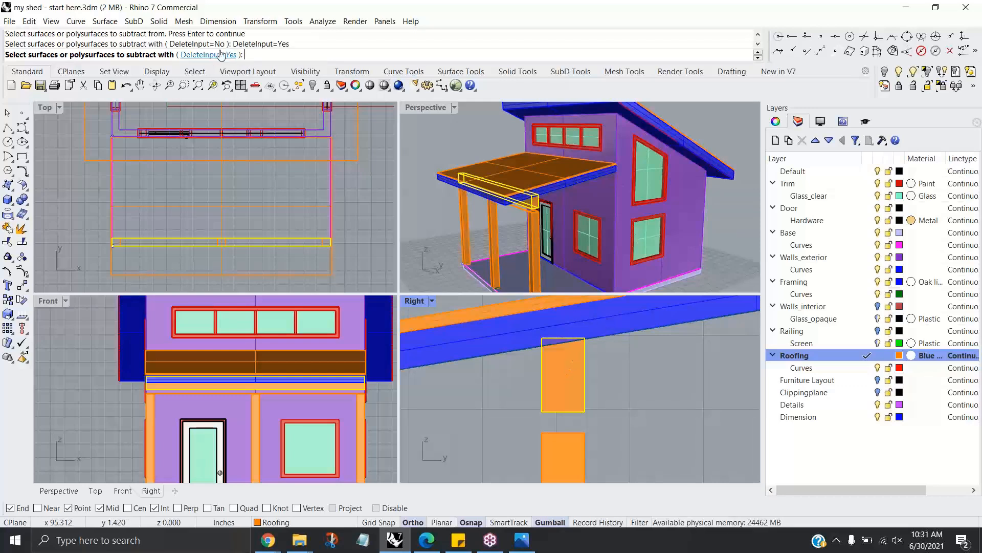
click(213, 55)
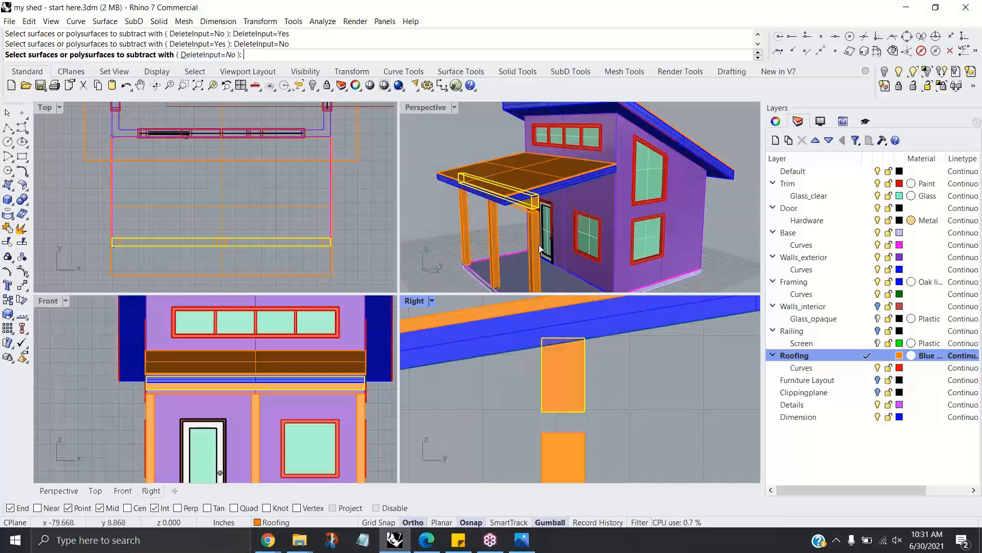
click(616, 321)
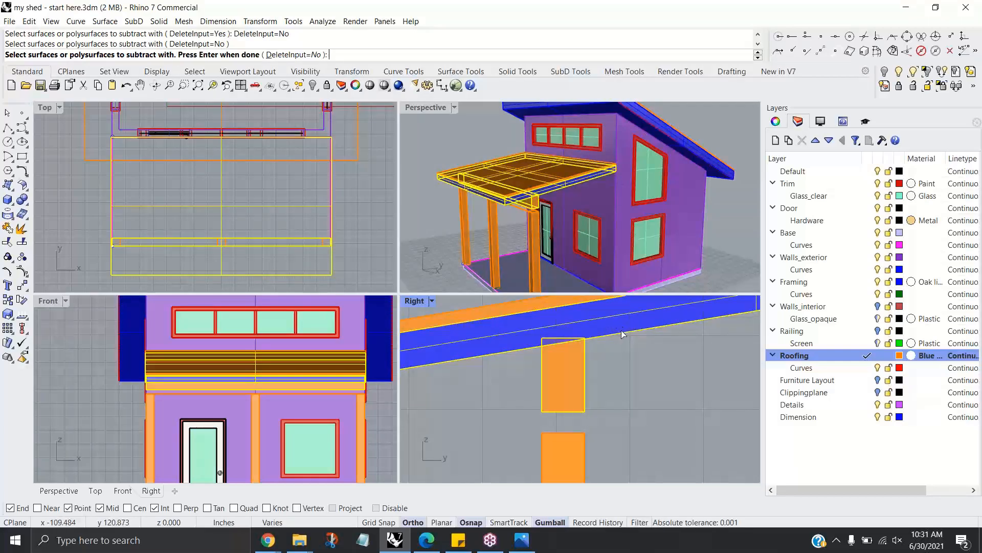
key(Return)
click(574, 367)
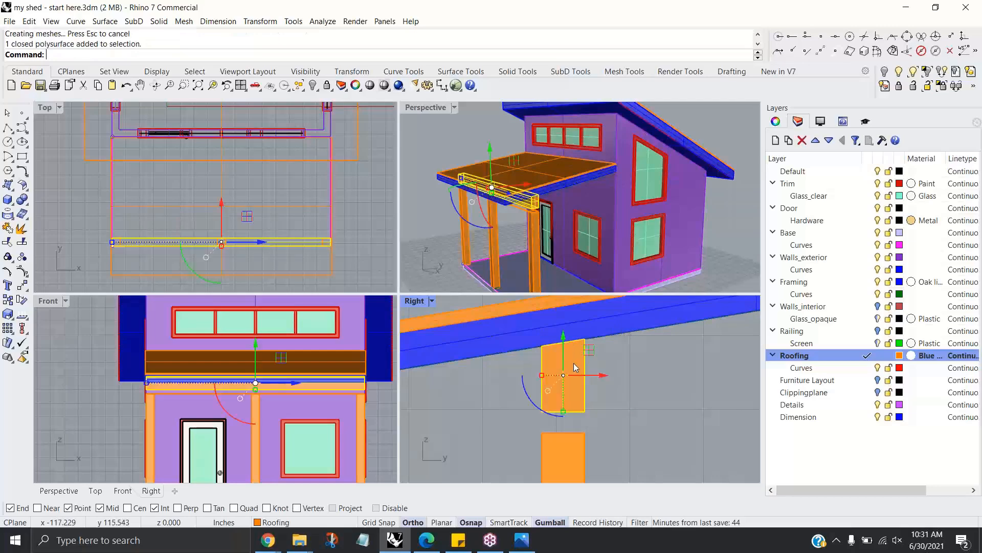
scroll(573, 352, up, 2)
key(Escape)
click(614, 330)
key(Escape)
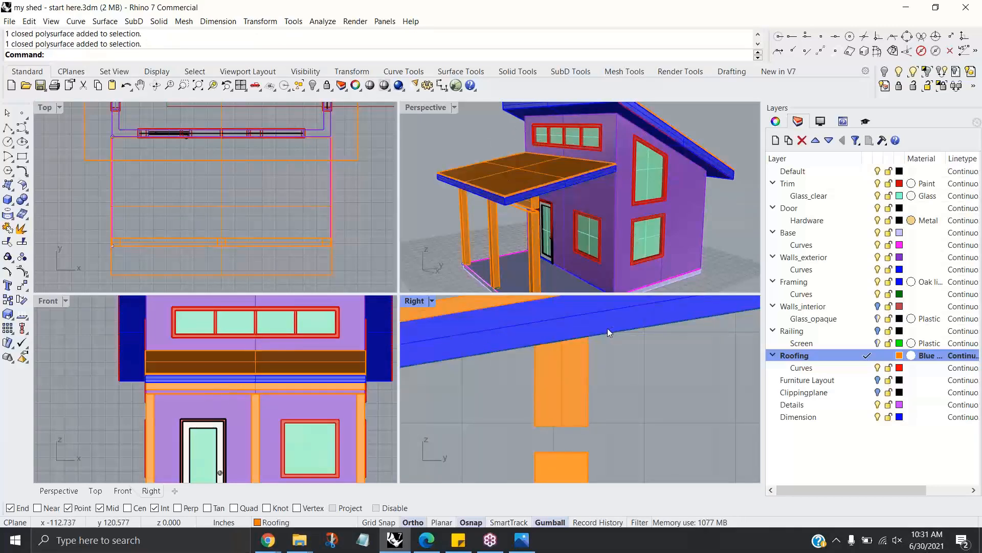
Step: Select the top faces, edges and vertices of the three porch posts and raise them to the underside of the beam
scroll(632, 376, down, 1)
scroll(591, 419, down, 1)
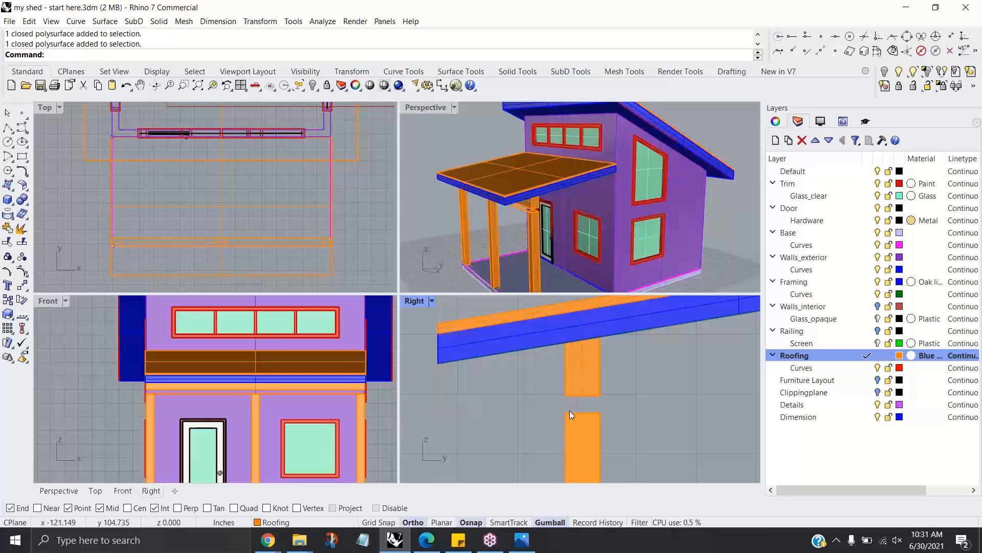
right_drag(633, 422, 632, 412)
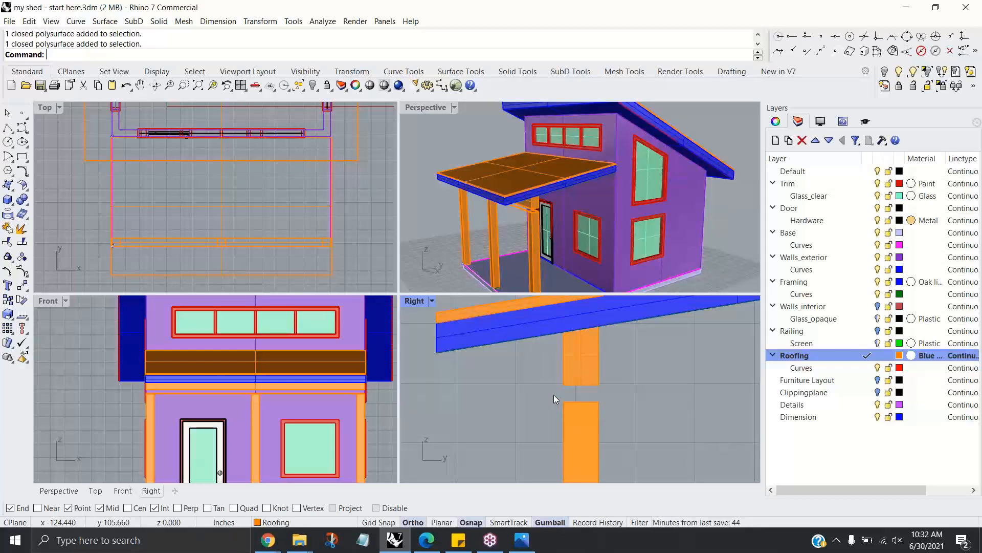
drag(548, 390, 588, 423)
scroll(525, 215, up, 3)
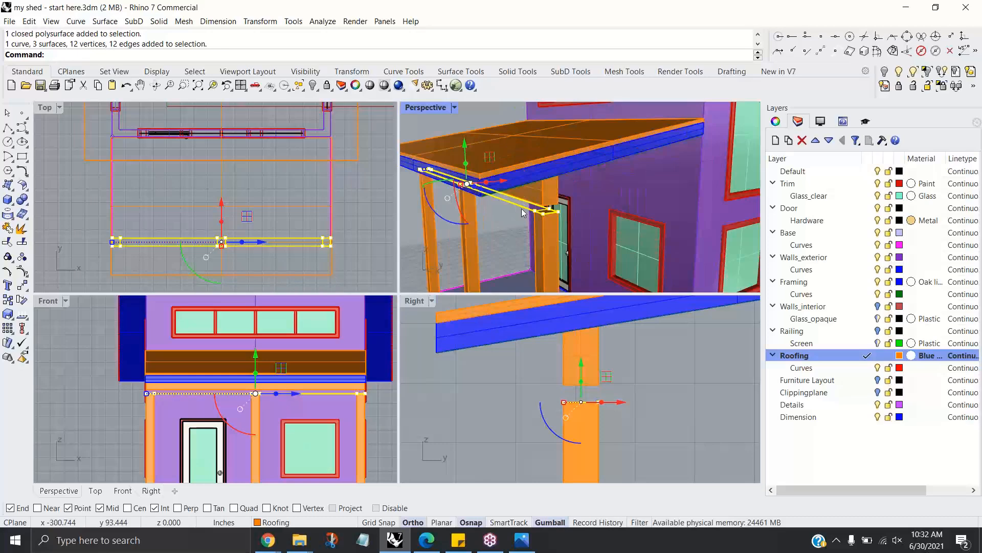
ctrl+click(516, 207)
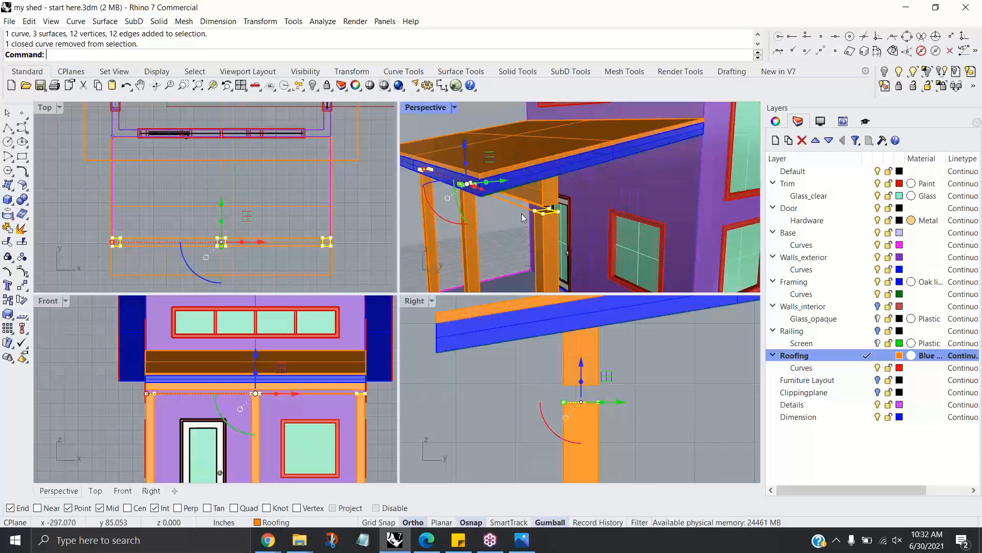
scroll(593, 373, up, 2)
drag(582, 373, 587, 352)
click(677, 395)
Step: Delete the leftover rectangle curve that runs across the porch posts below the beam
right_drag(531, 265, 557, 183)
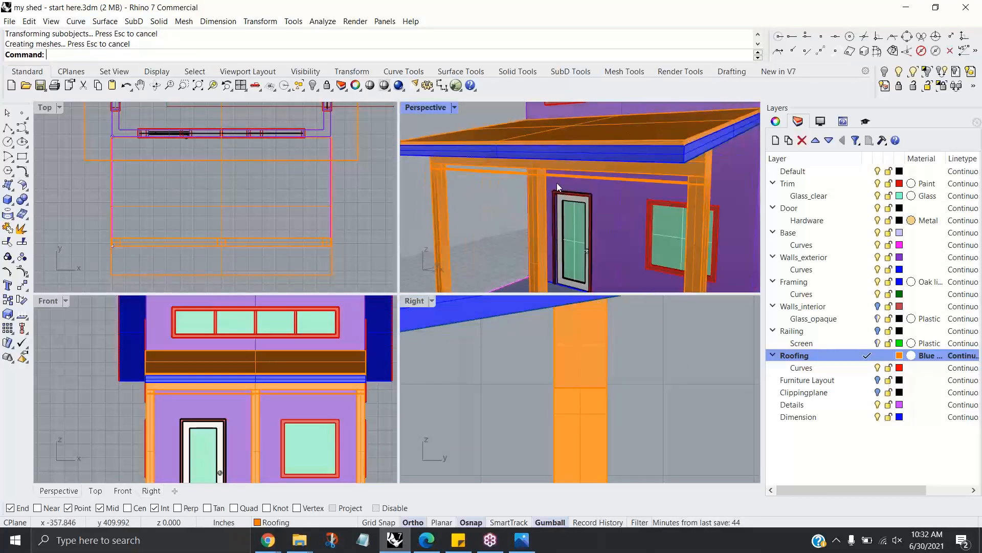
click(461, 165)
click(468, 173)
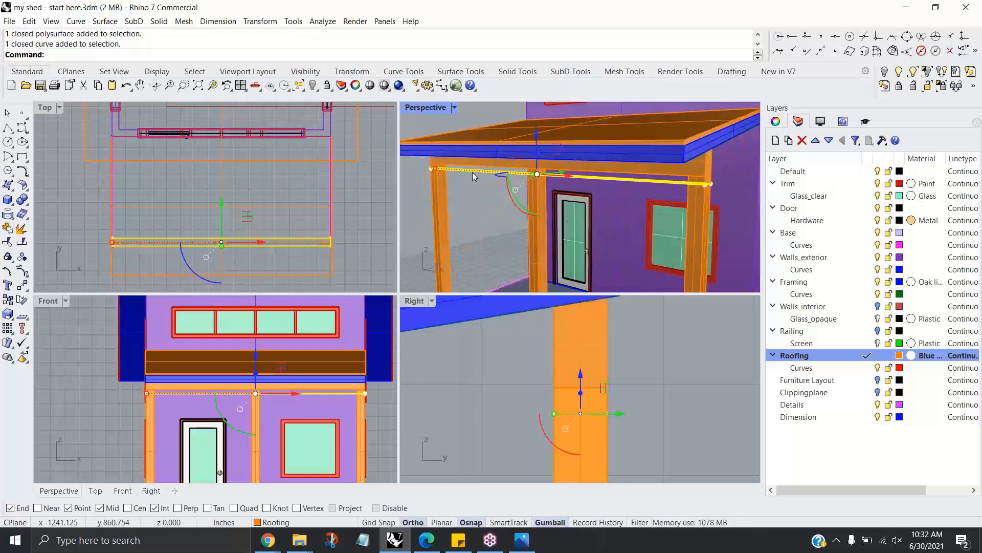
key(Delete)
Step: Turn on the Railing layer
right_drag(511, 183, 595, 240)
scroll(558, 207, down, 6)
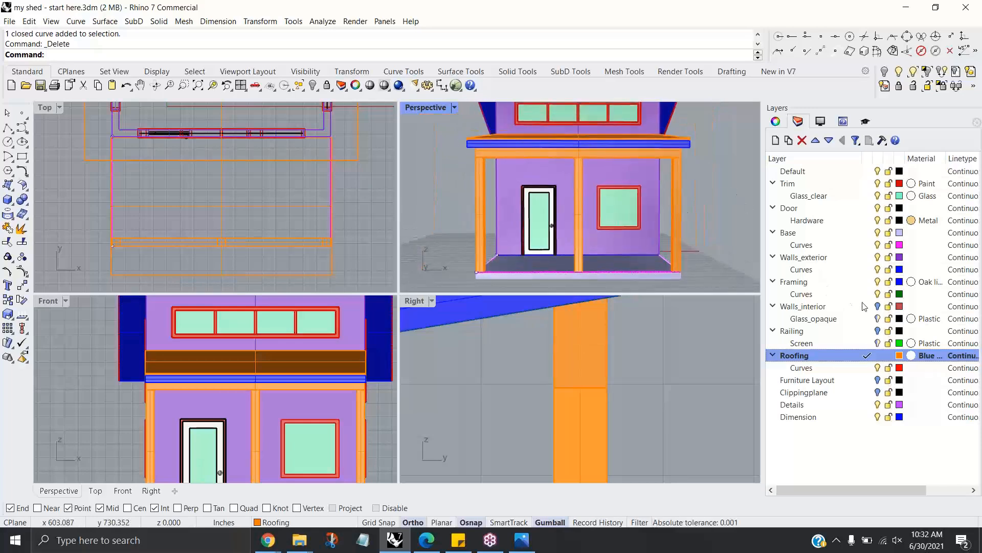
click(878, 331)
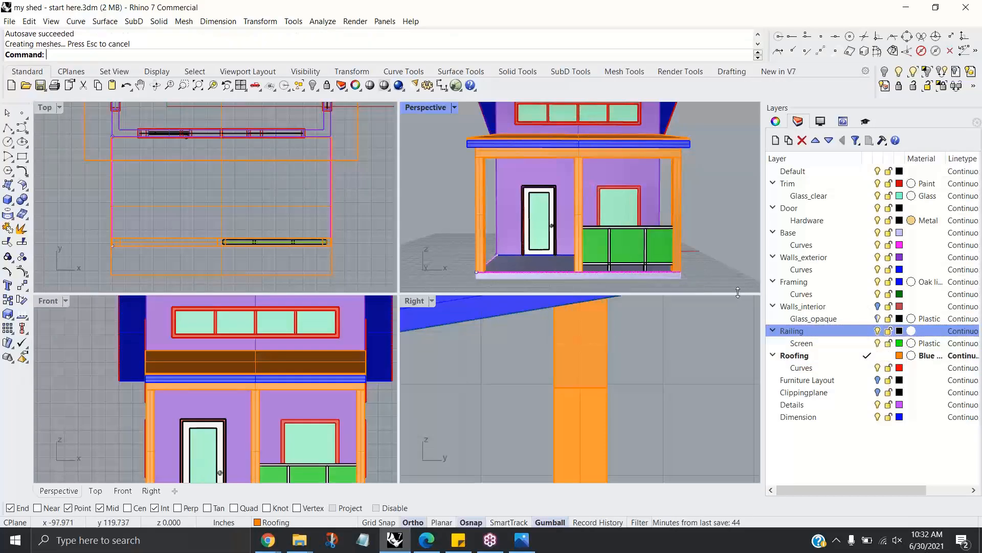
Step: Group the front railing's two intermediate posts, upper and lower rails and green screen panel
right_drag(710, 270, 689, 272)
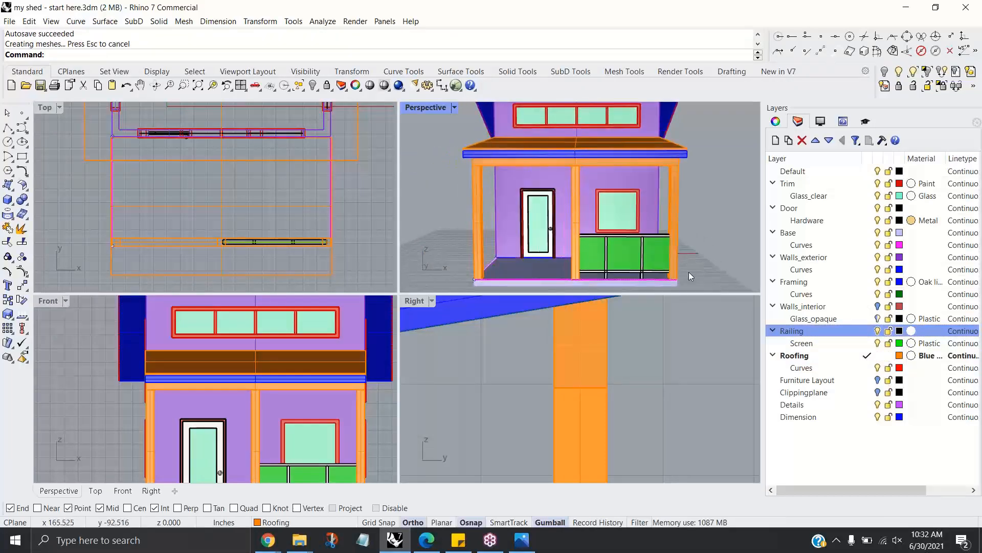
click(648, 263)
scroll(623, 259, up, 3)
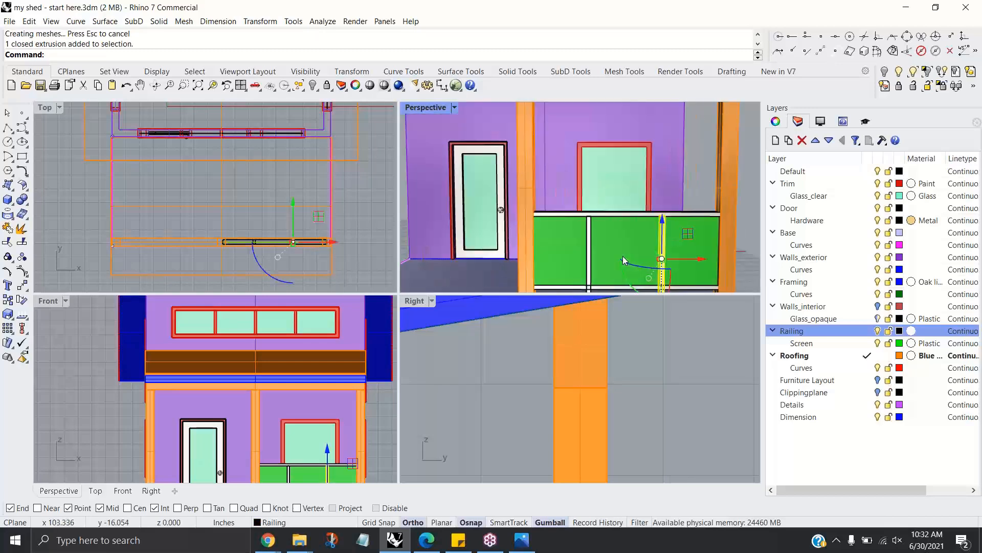
shift+click(589, 248)
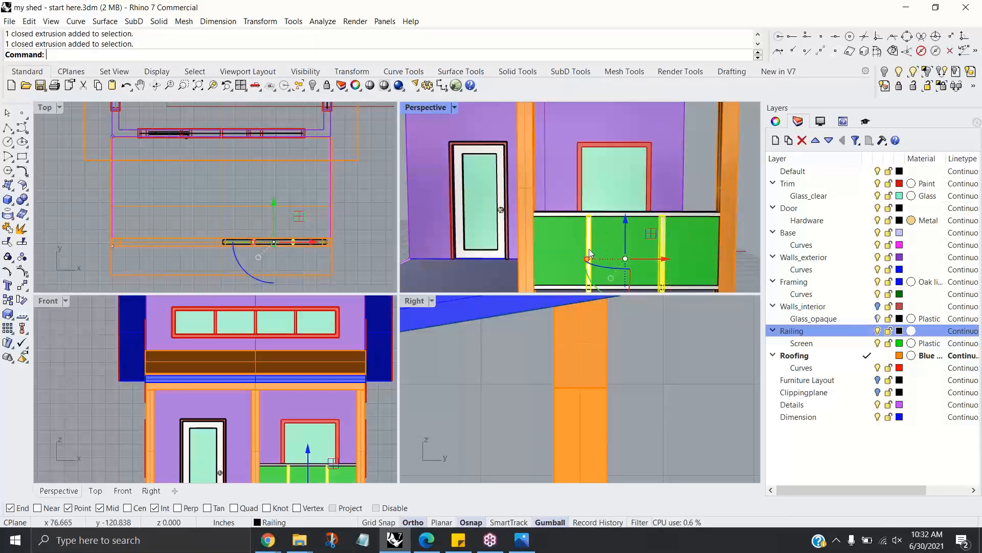
shift+click(594, 214)
shift+click(650, 287)
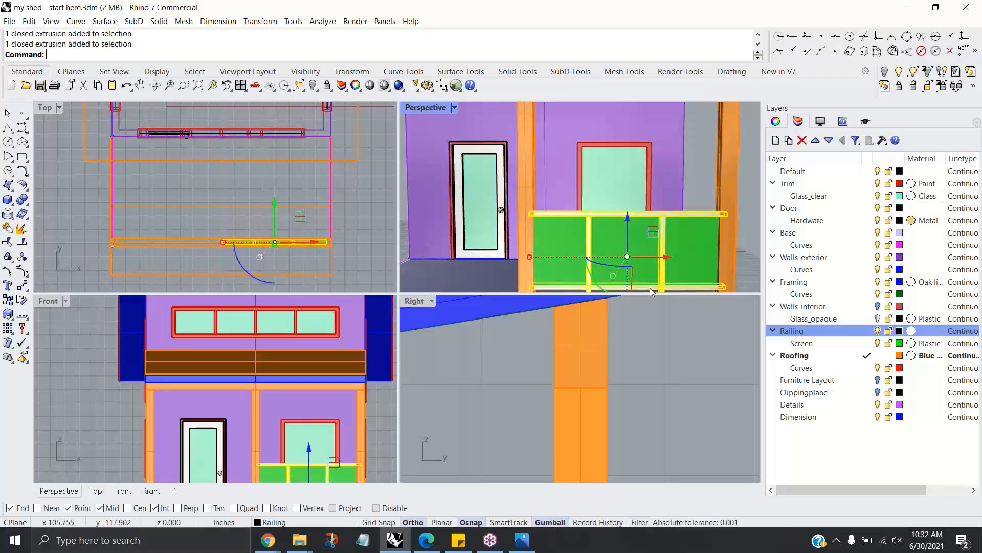
shift+click(562, 245)
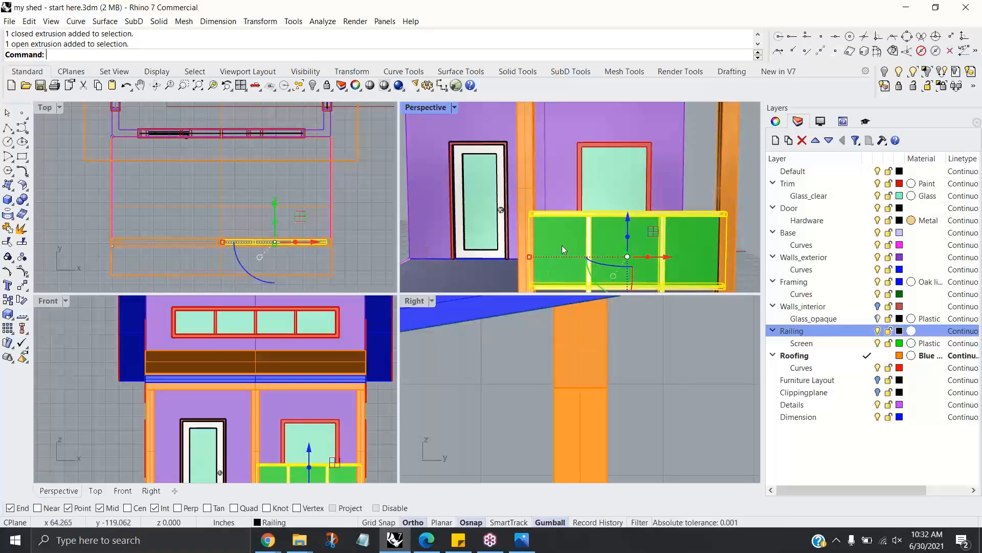
click(8, 256)
Step: Mirror a copy of the front railing group diagonally about the right porch corner so it runs along the porch's right side
scroll(590, 167, down, 5)
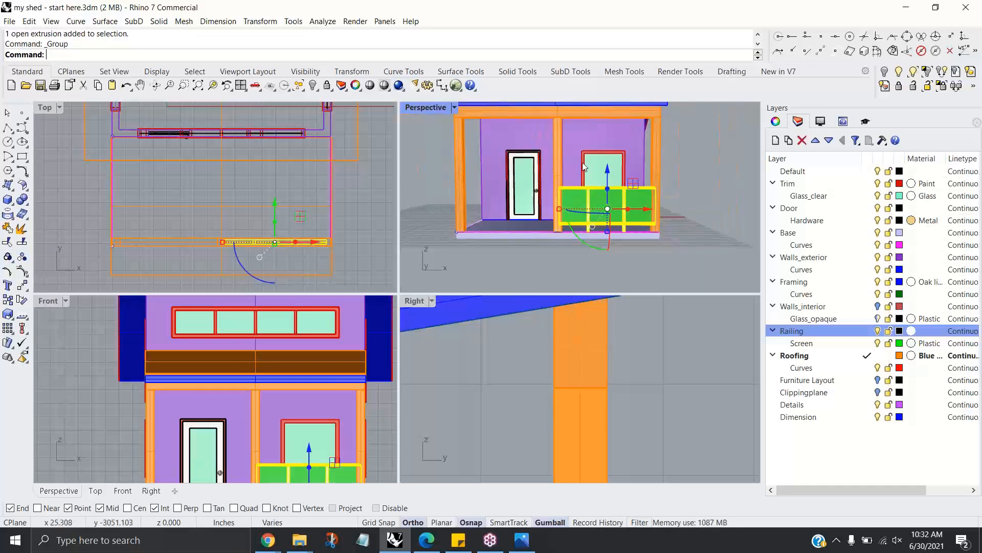
click(260, 21)
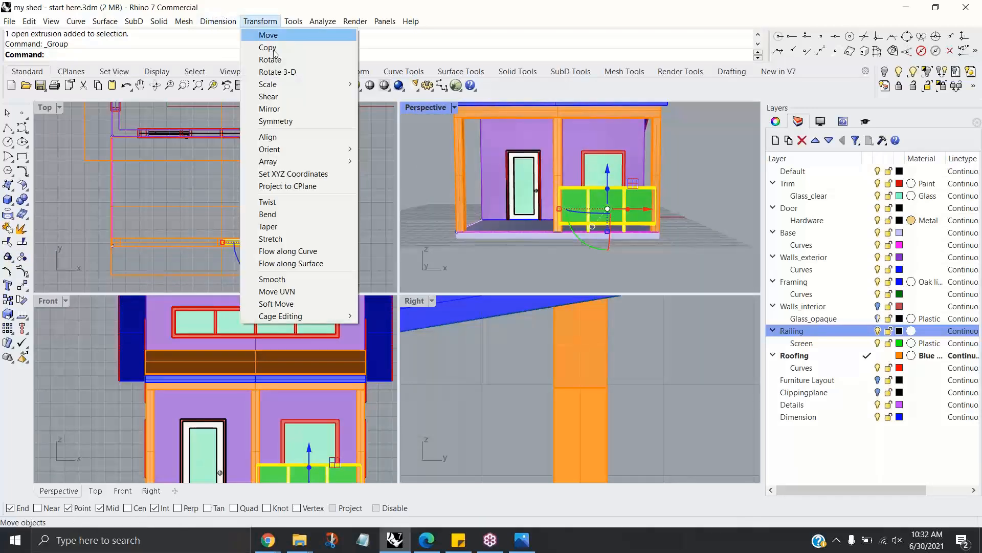
click(284, 110)
scroll(340, 241, up, 3)
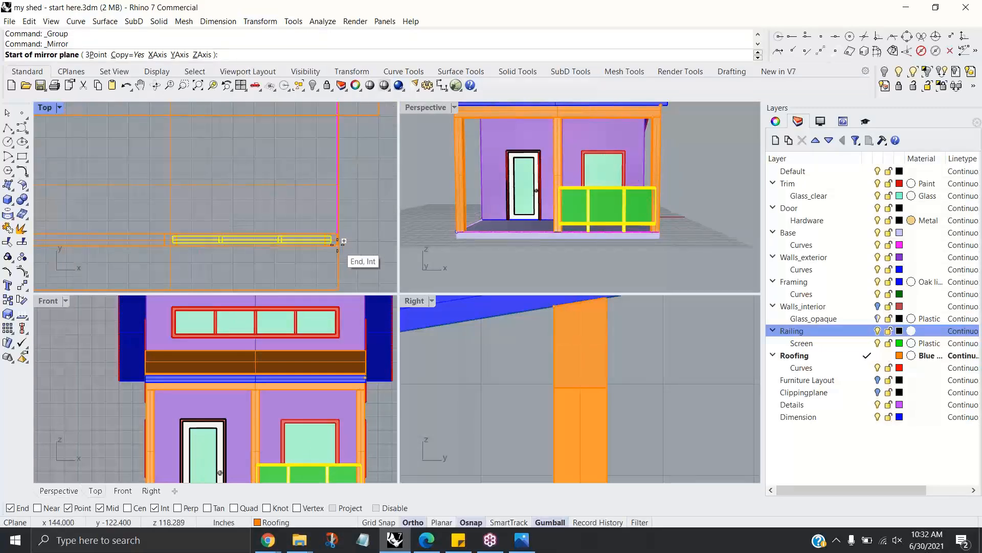
click(342, 241)
click(324, 230)
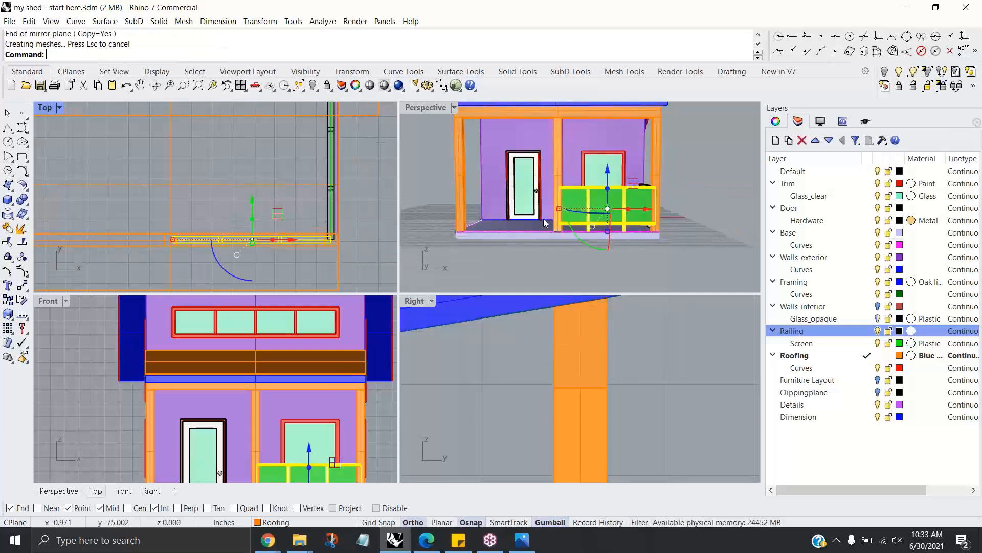
click(679, 257)
Step: Mirror a copy of the right side railing across the porch's centreline to the left side
right_drag(679, 256, 659, 263)
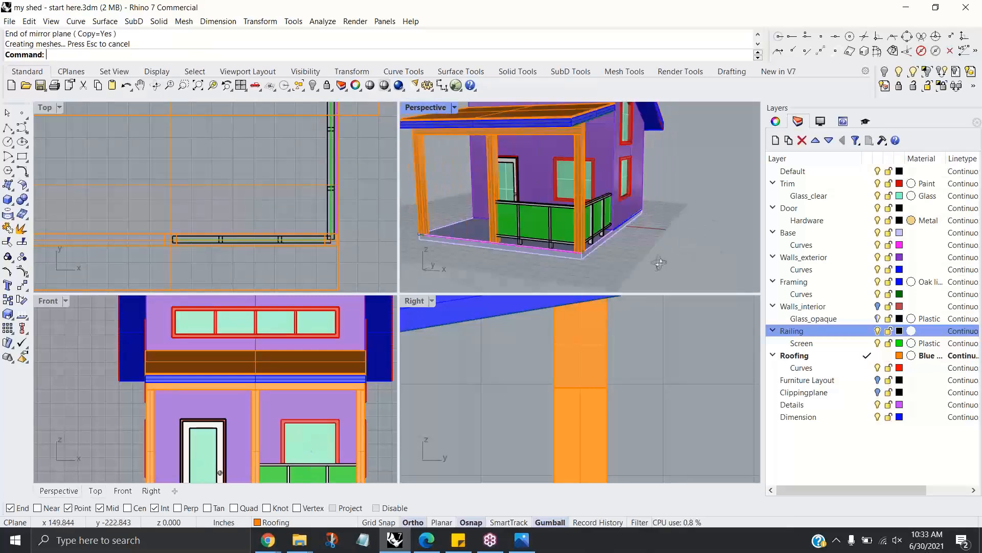
click(609, 216)
scroll(345, 143, down, 3)
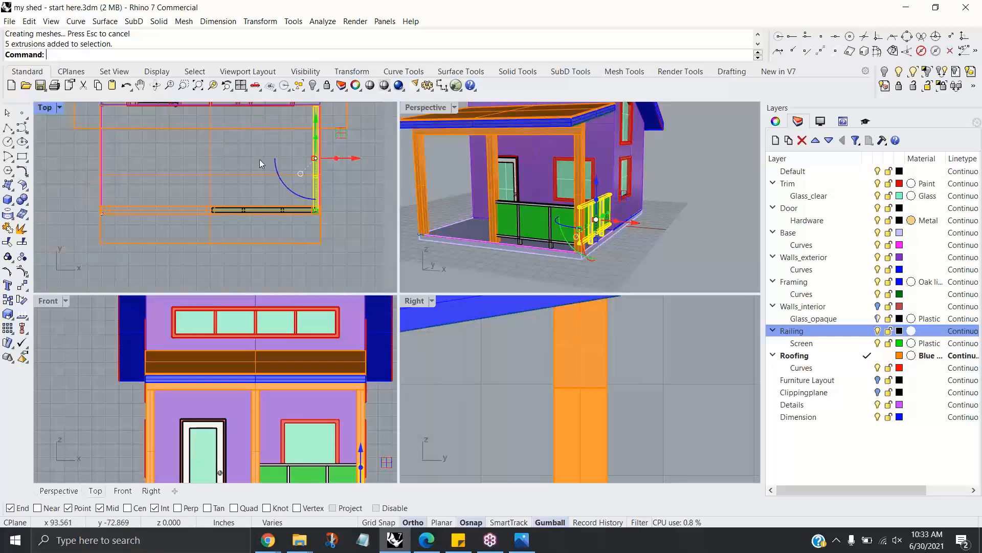
middle_click(260, 154)
click(281, 141)
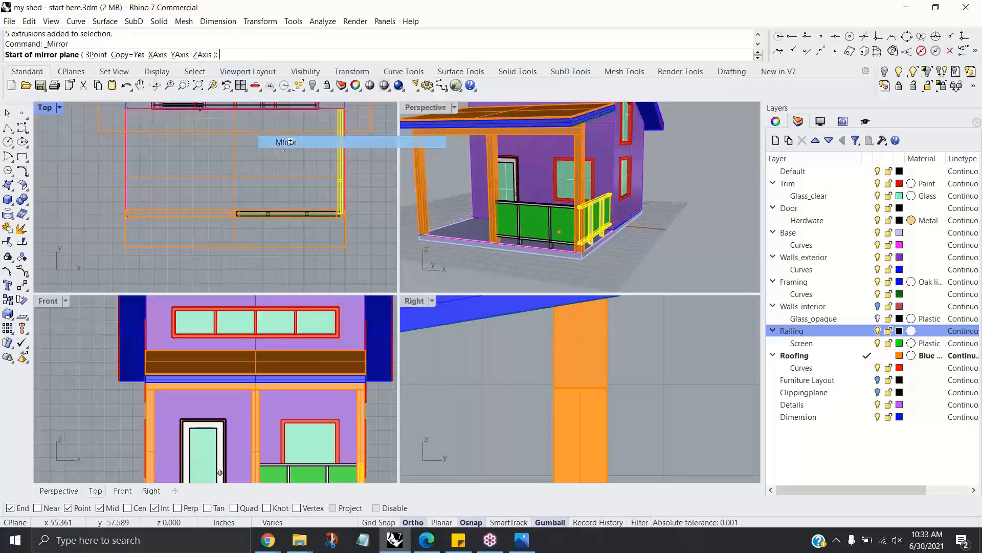
click(236, 261)
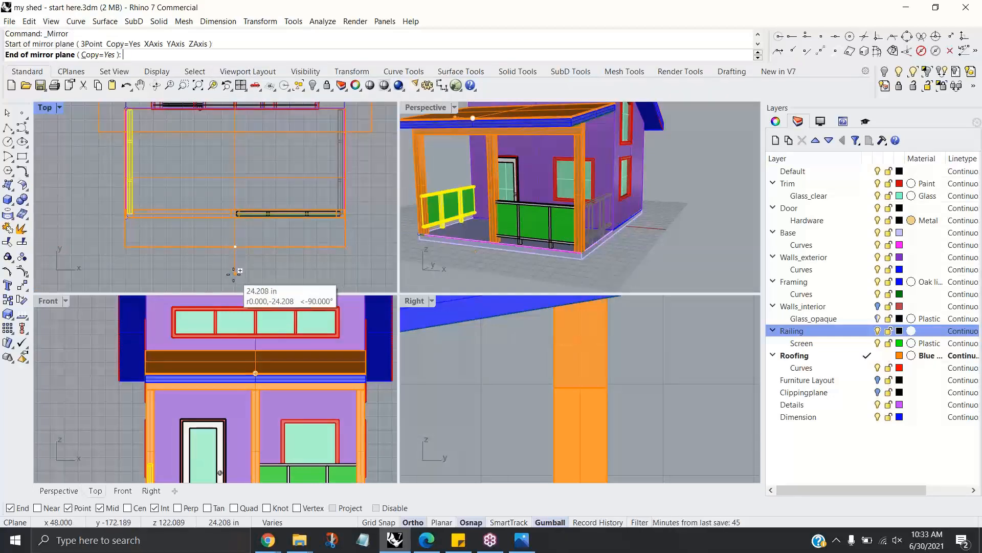
click(237, 279)
key(Escape)
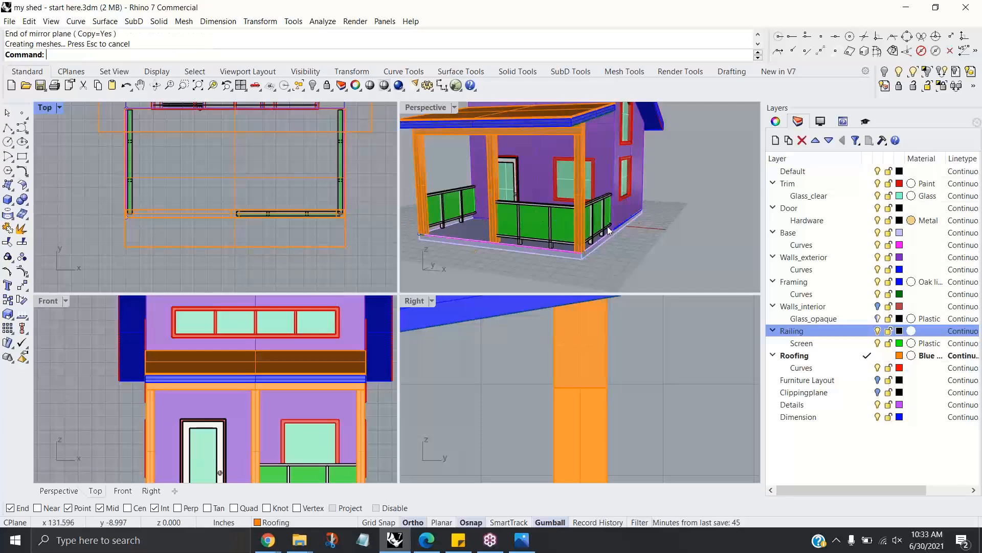
scroll(607, 227, up, 5)
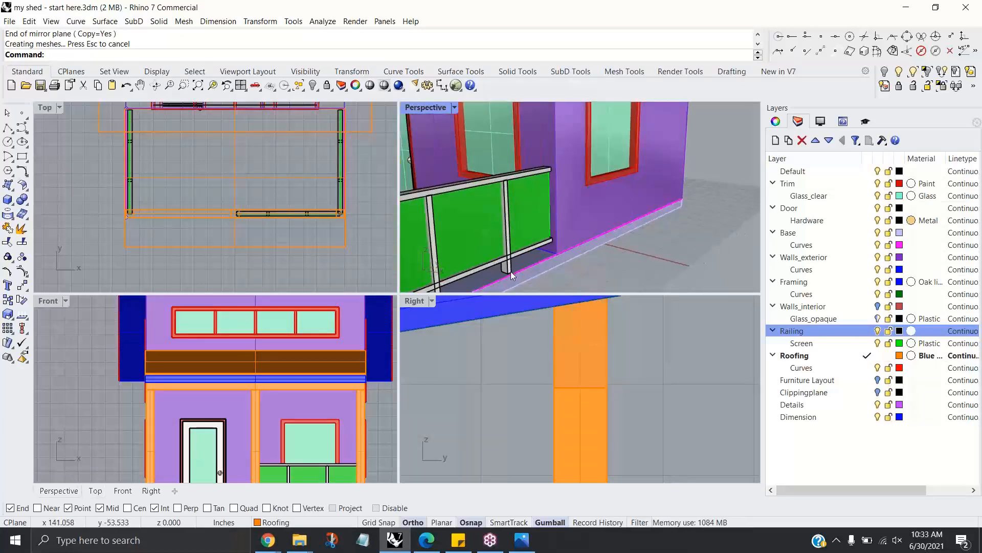
ctrl+shift+click(511, 275)
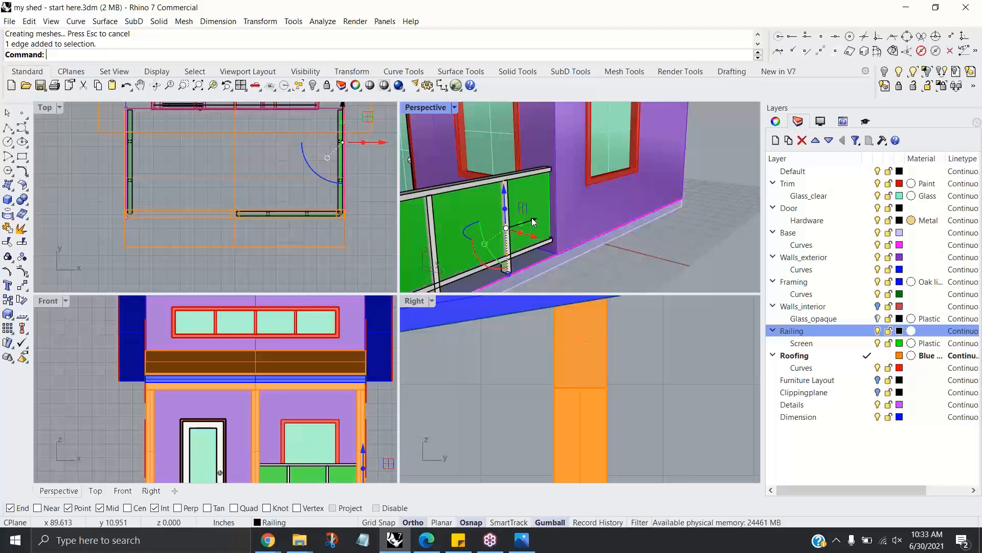
drag(543, 220, 576, 211)
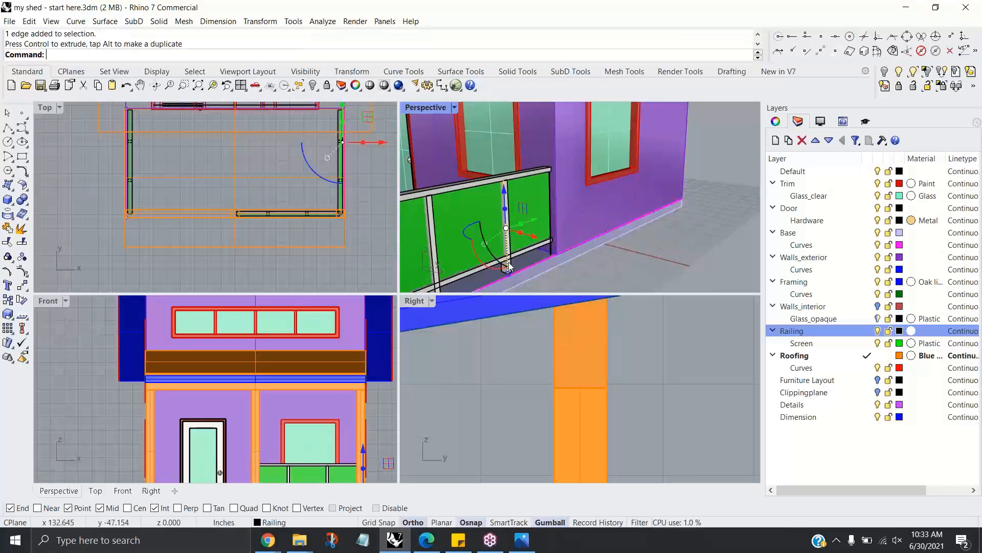
scroll(521, 264, up, 2)
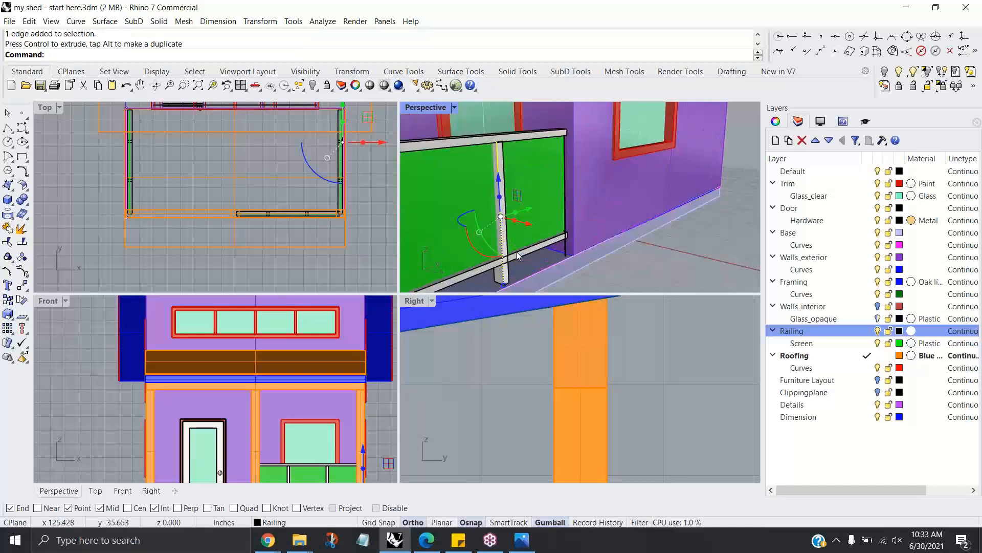
click(565, 253)
click(599, 282)
key(Delete)
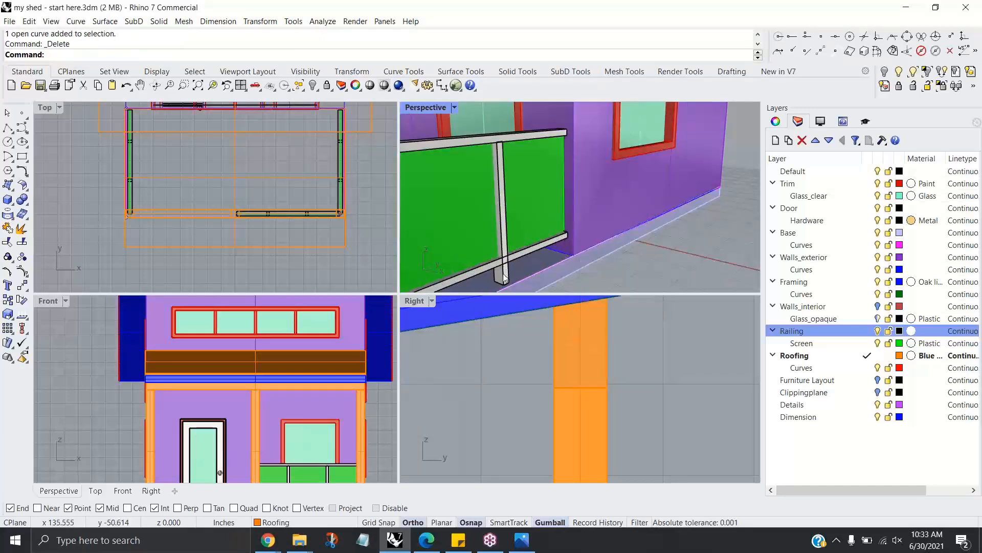
Step: Copy the right side railing's post nearest the house and place the copy at the railing's wall end
click(503, 276)
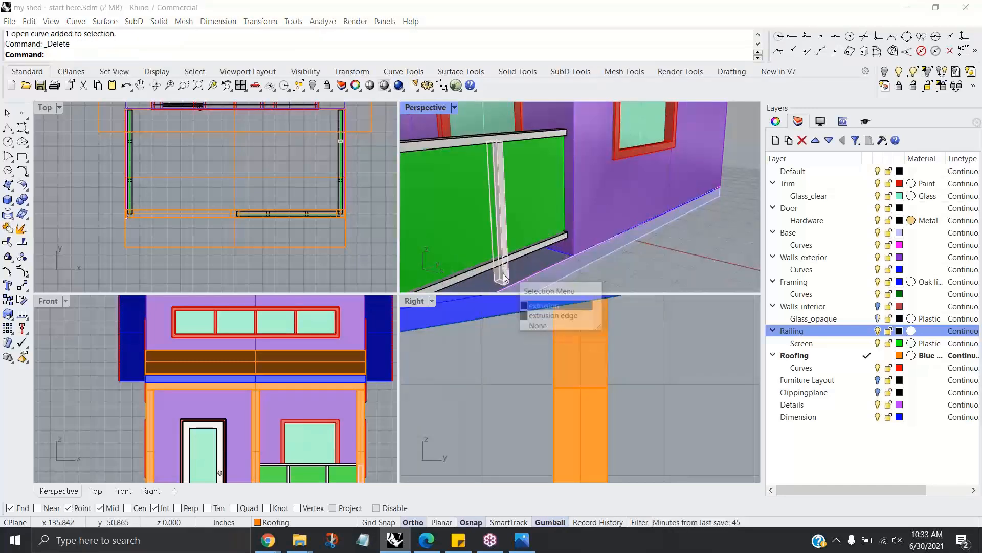
click(537, 306)
drag(531, 222, 582, 195)
key(Escape)
scroll(572, 177, up, 3)
click(553, 184)
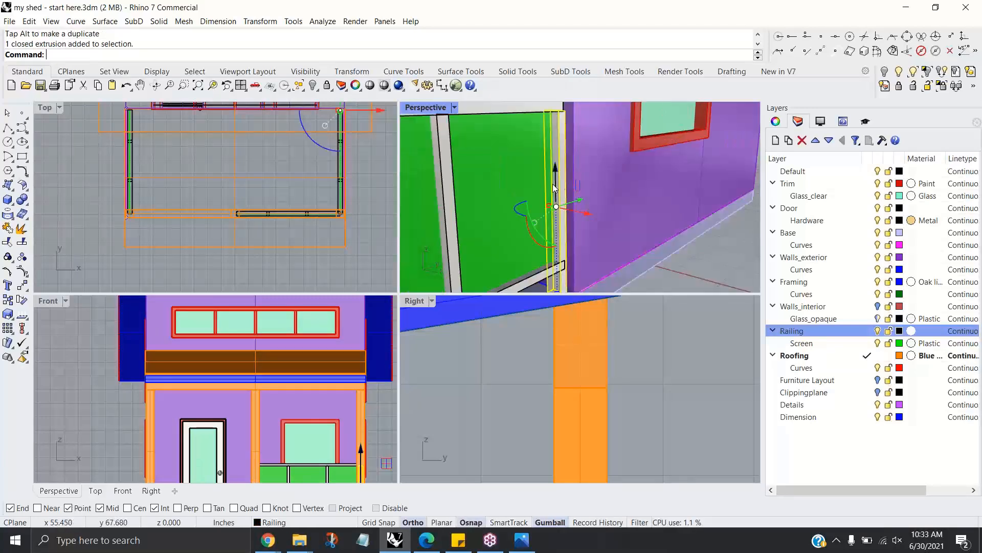
scroll(360, 115, up, 5)
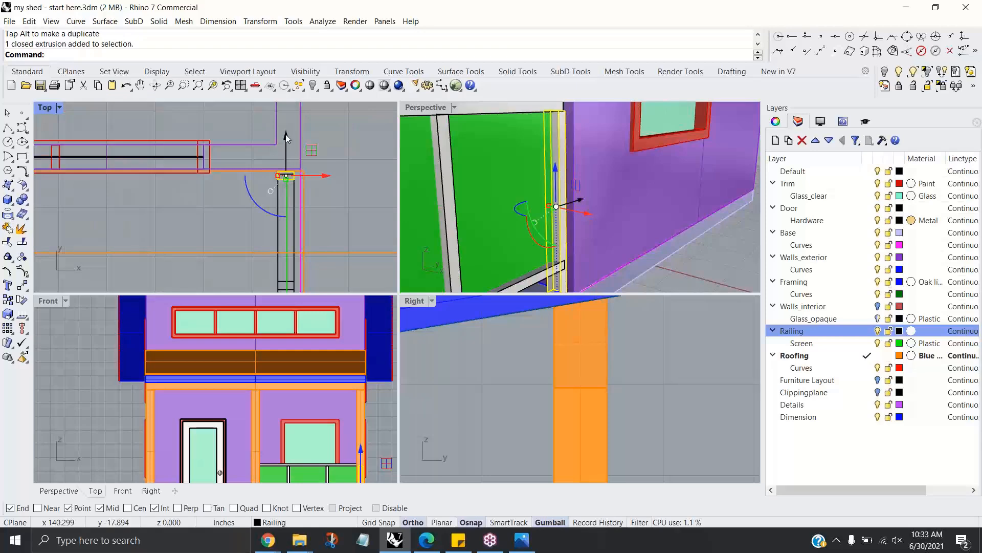
drag(286, 132, 285, 133)
scroll(621, 259, down, 4)
Step: Shift the new end post away from the house wall so it sits flush with the end of the top rail
click(682, 276)
scroll(598, 254, down, 3)
scroll(584, 239, up, 7)
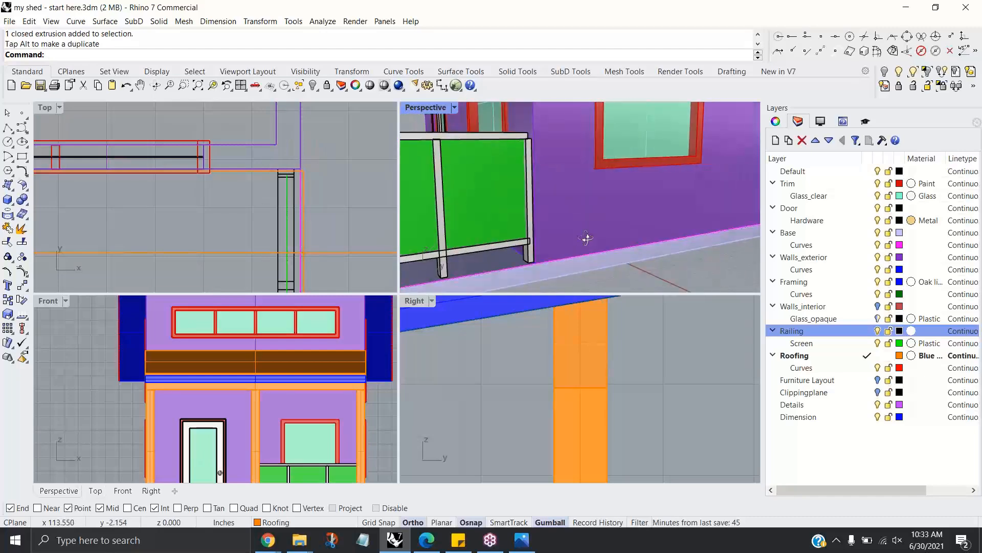
scroll(495, 170, up, 3)
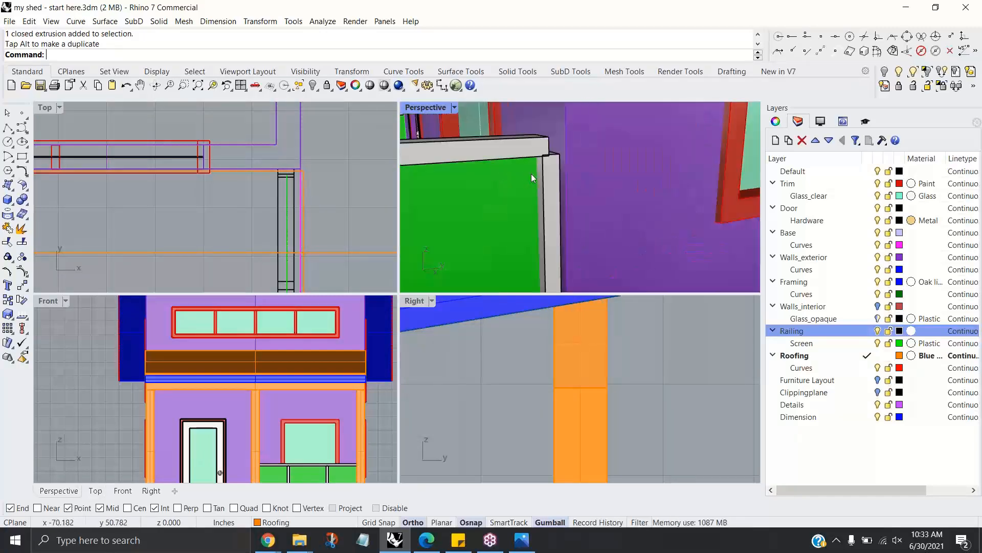
click(524, 149)
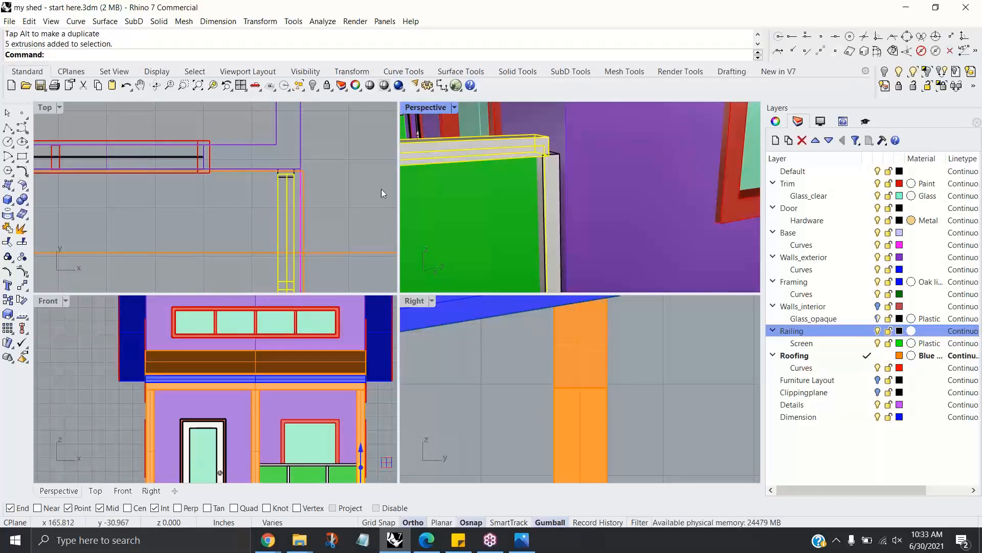
click(557, 195)
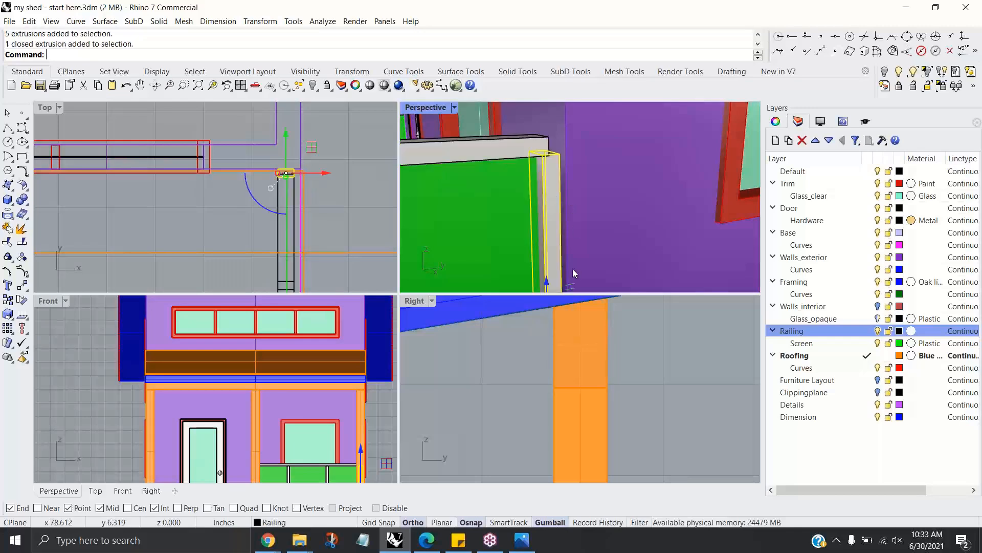
drag(285, 131, 288, 137)
click(386, 210)
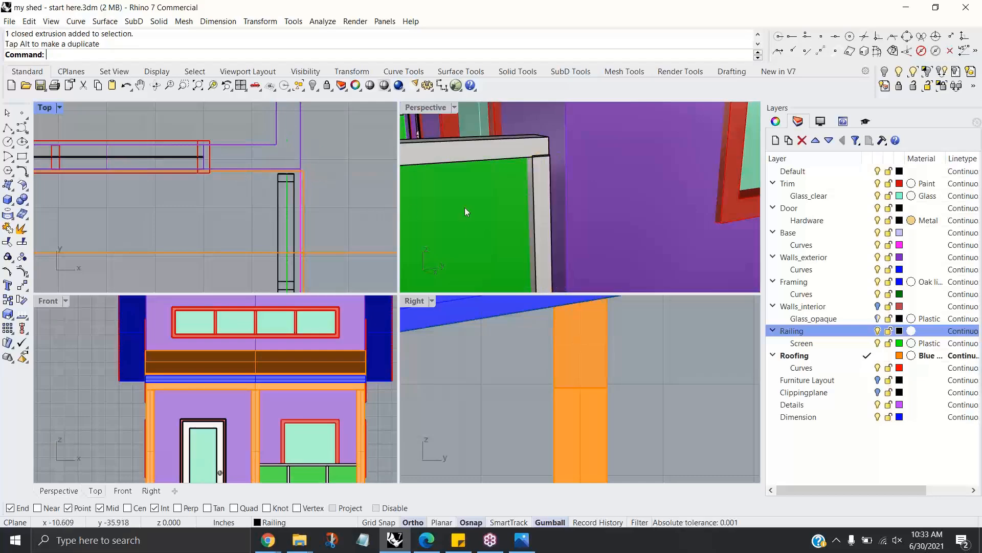
Step: Mirror a copy of the right side railing's end post across the porch's centreline onto the left side railing
scroll(583, 228, down, 5)
scroll(583, 229, down, 5)
right_drag(521, 248, 632, 241)
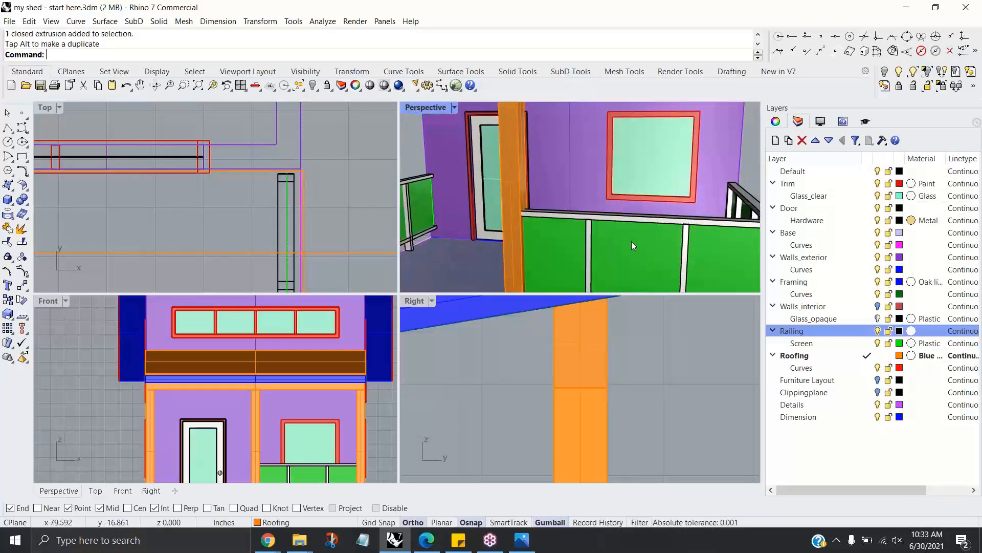
click(723, 197)
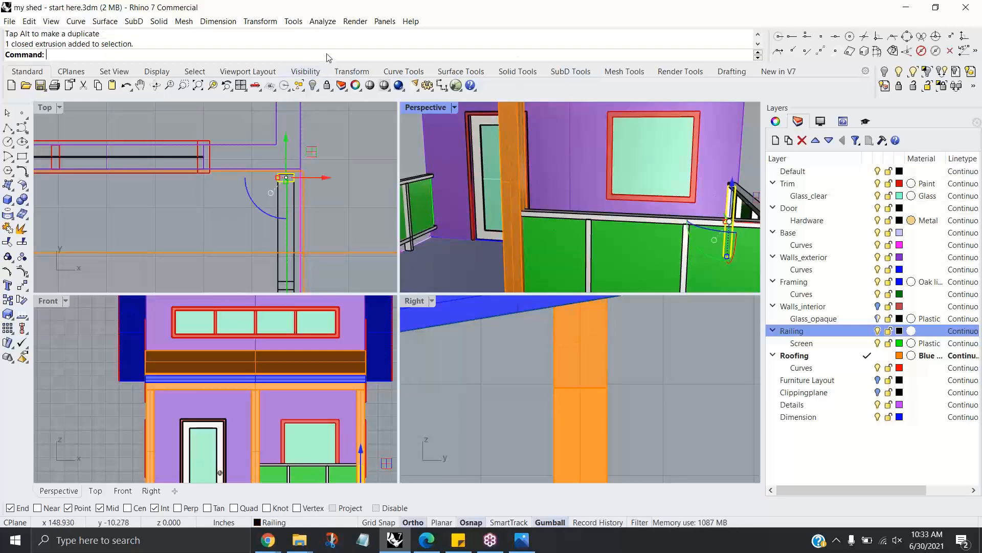
right_click(329, 57)
click(356, 144)
scroll(253, 202, down, 6)
right_drag(195, 209, 290, 138)
scroll(210, 228, down, 4)
right_drag(217, 233, 227, 177)
click(191, 267)
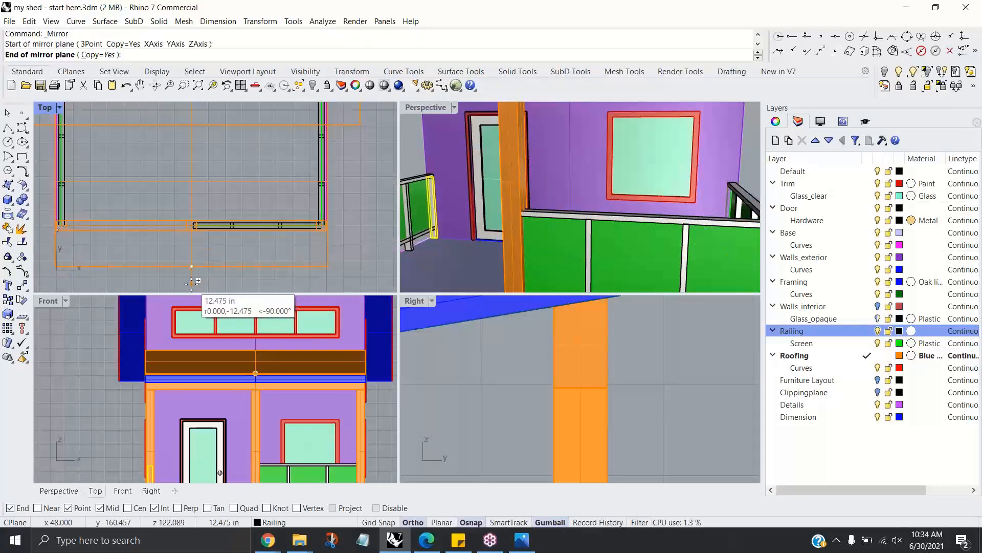
click(191, 280)
scroll(513, 191, down, 6)
right_drag(514, 191, 439, 210)
scroll(440, 213, up, 8)
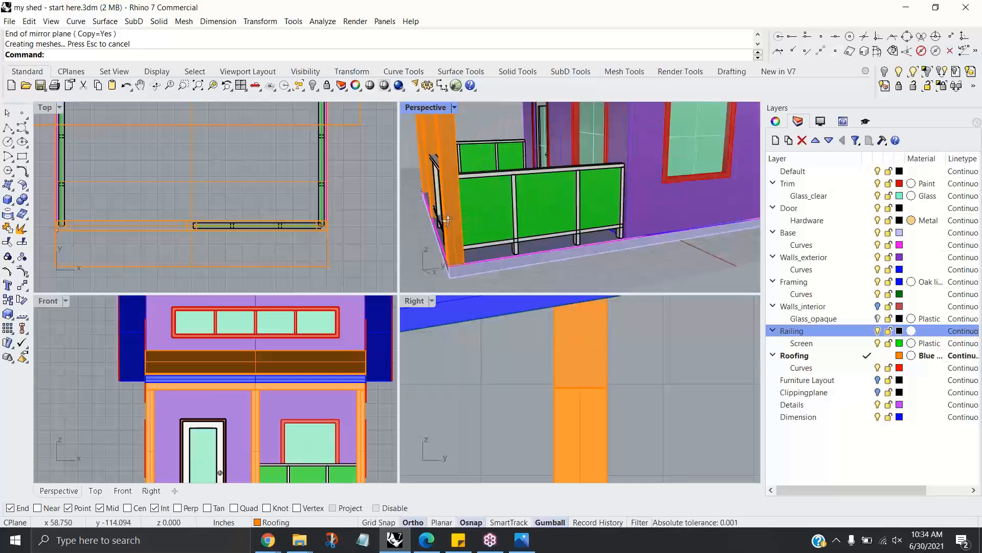
Step: Save the shed model as a new incremental version of the file
scroll(568, 222, down, 5)
right_drag(559, 243, 611, 243)
scroll(604, 244, down, 5)
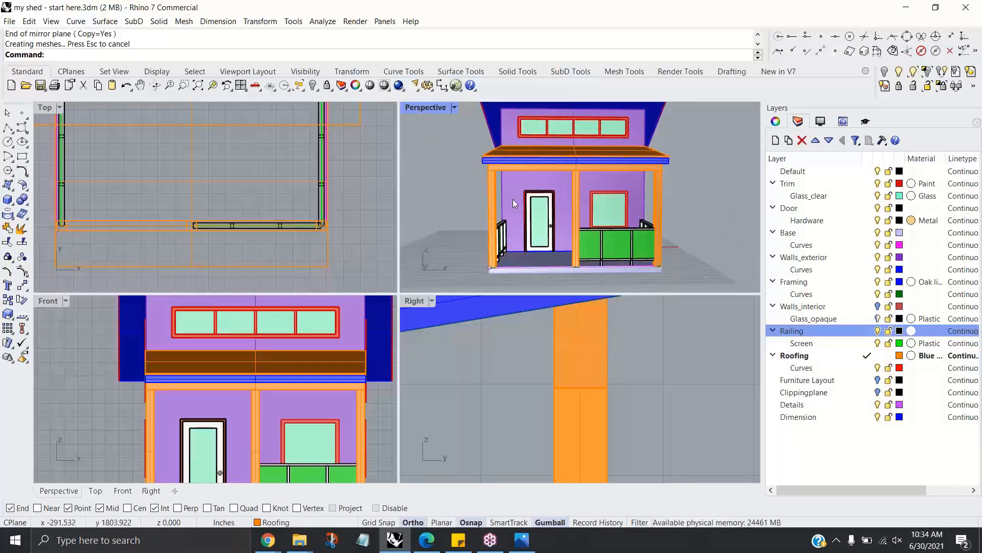
right_drag(599, 233, 625, 231)
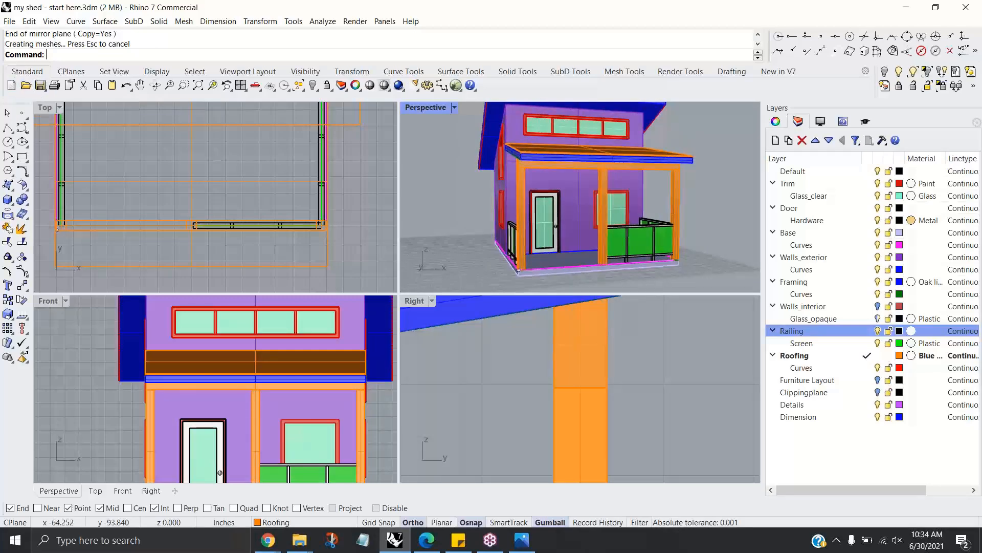
click(10, 21)
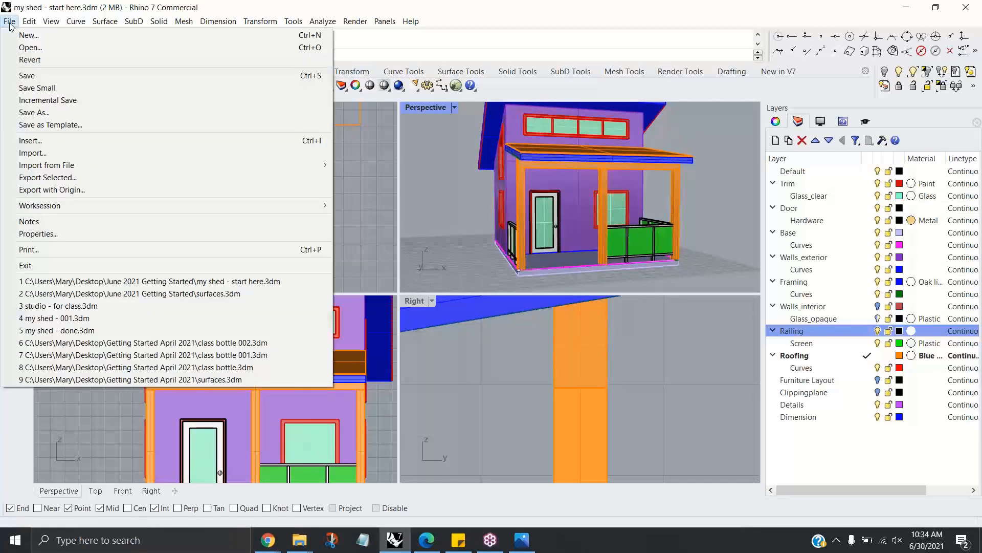
click(53, 101)
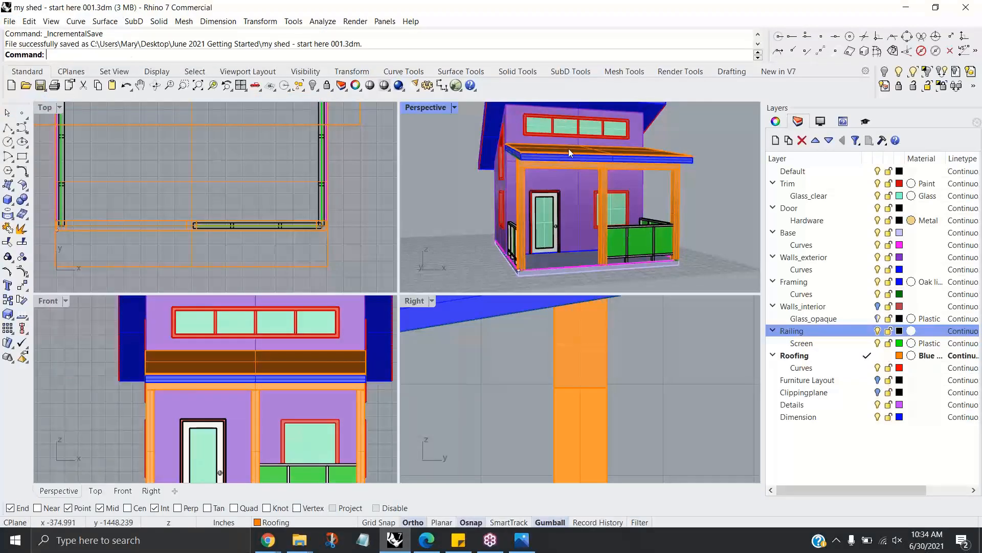
Step: Set the Perspective viewport to the Rendered display mode with the whole shed in view
scroll(569, 164, down, 2)
scroll(565, 184, down, 2)
right_drag(560, 198, 435, 121)
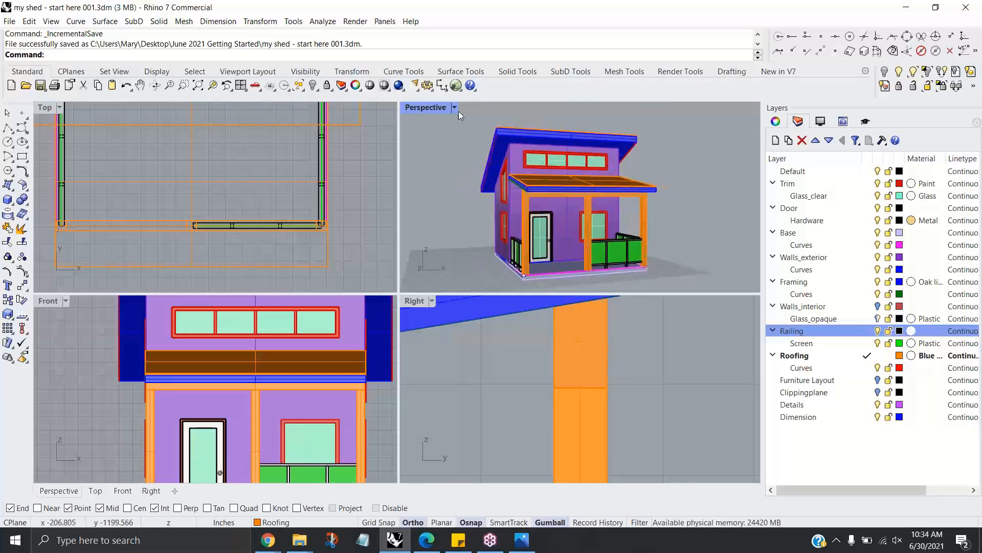
click(455, 109)
click(436, 174)
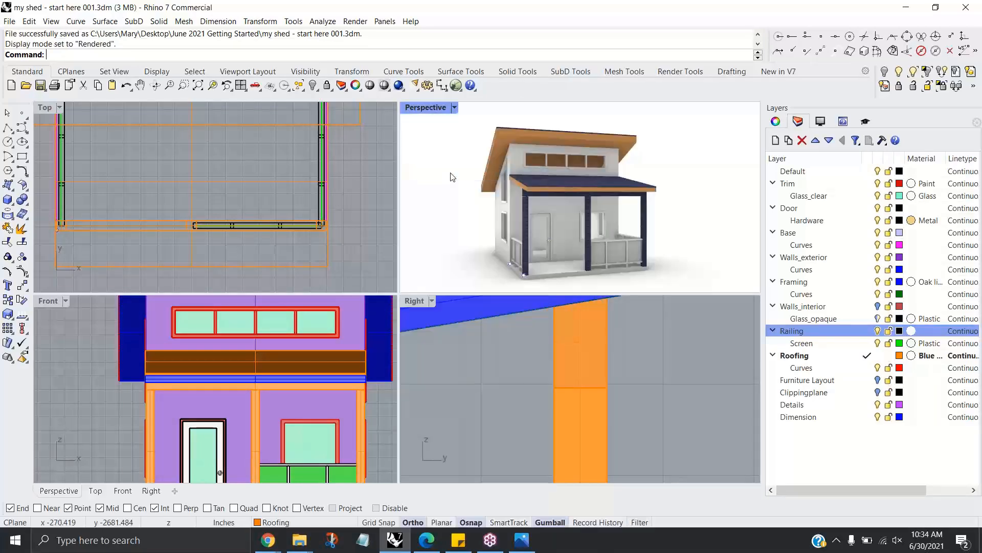
Step: Move the three porch posts and the beam above them to the Trim layer
right_drag(573, 220, 544, 224)
scroll(541, 198, up, 8)
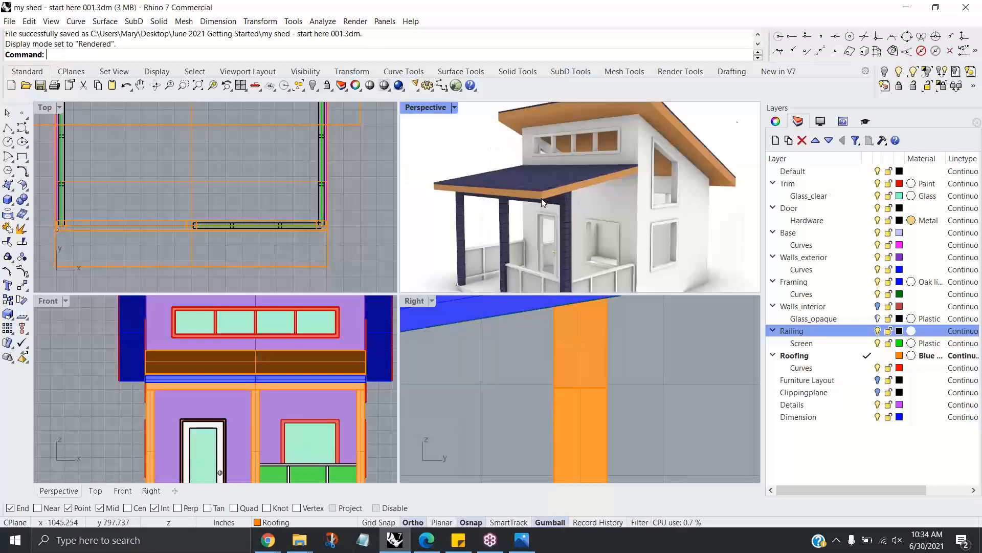
scroll(544, 194, down, 5)
right_drag(545, 193, 578, 196)
scroll(600, 226, up, 2)
scroll(601, 193, down, 1)
scroll(601, 193, down, 4)
click(588, 198)
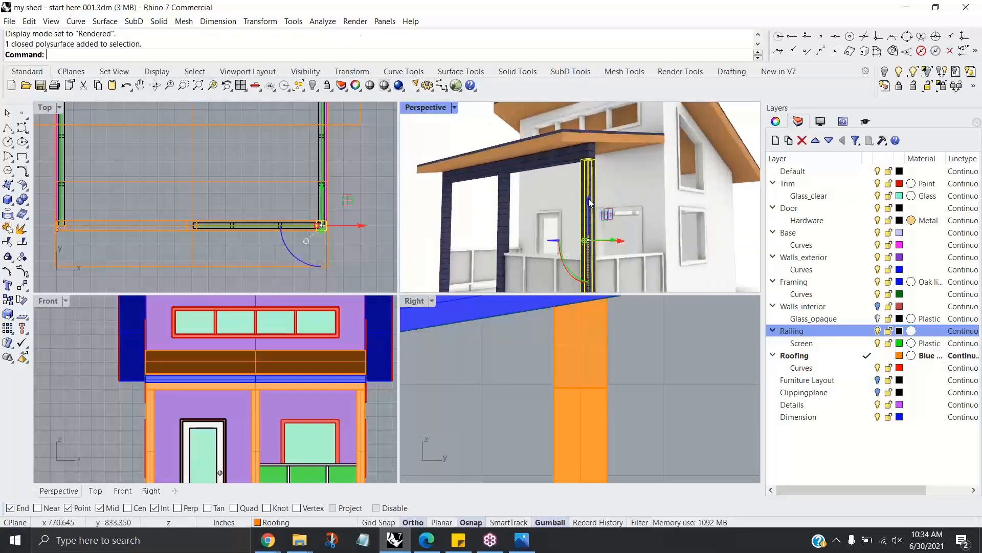
shift+click(517, 176)
shift+click(505, 186)
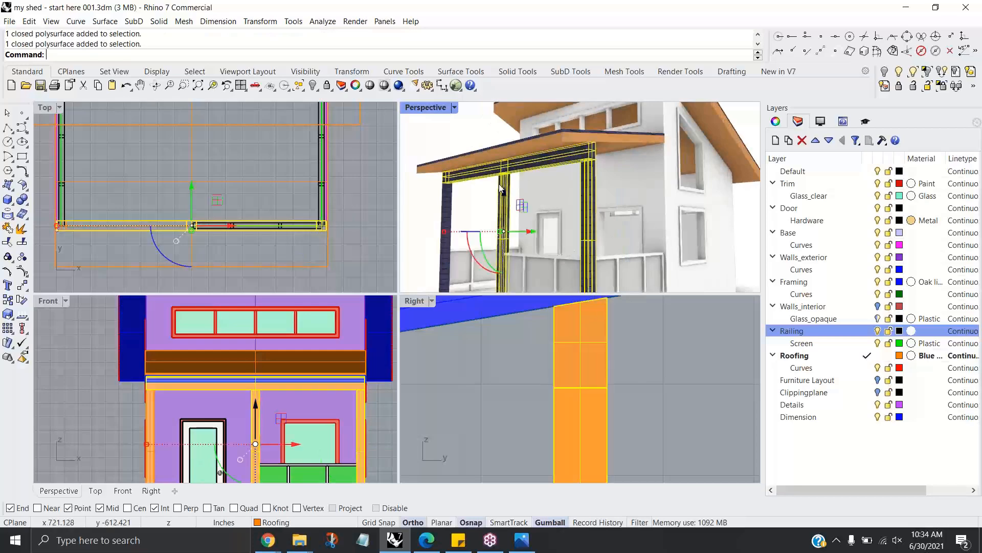
shift+click(448, 204)
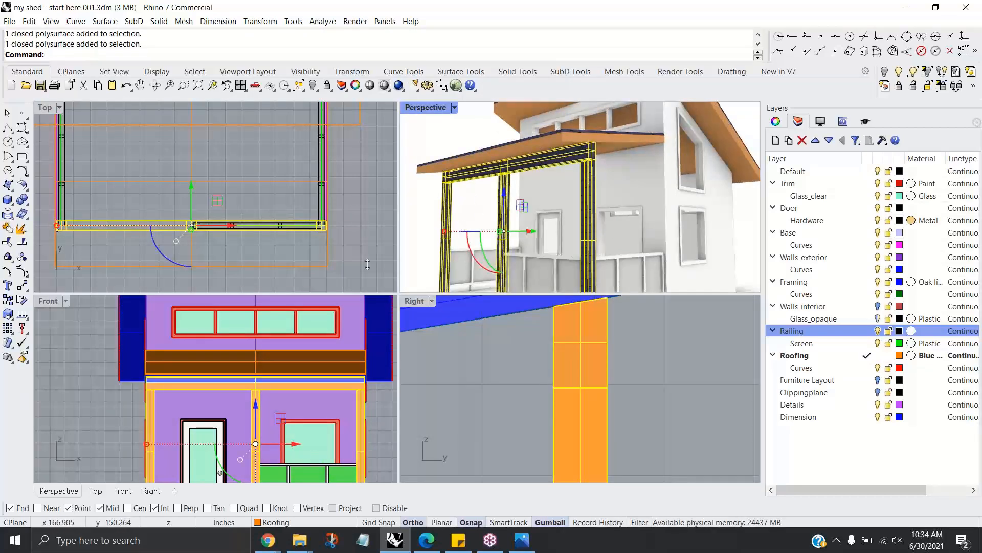
click(325, 522)
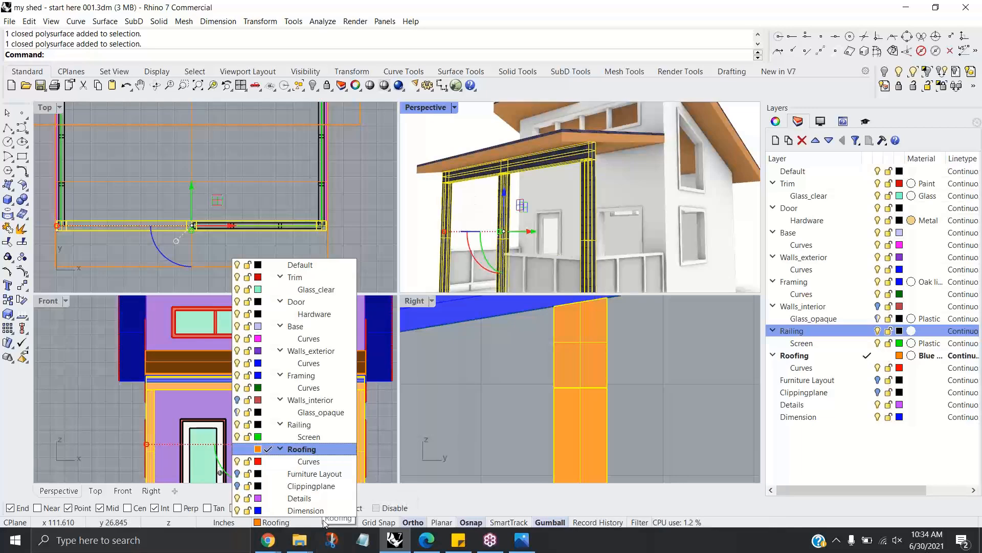
click(307, 278)
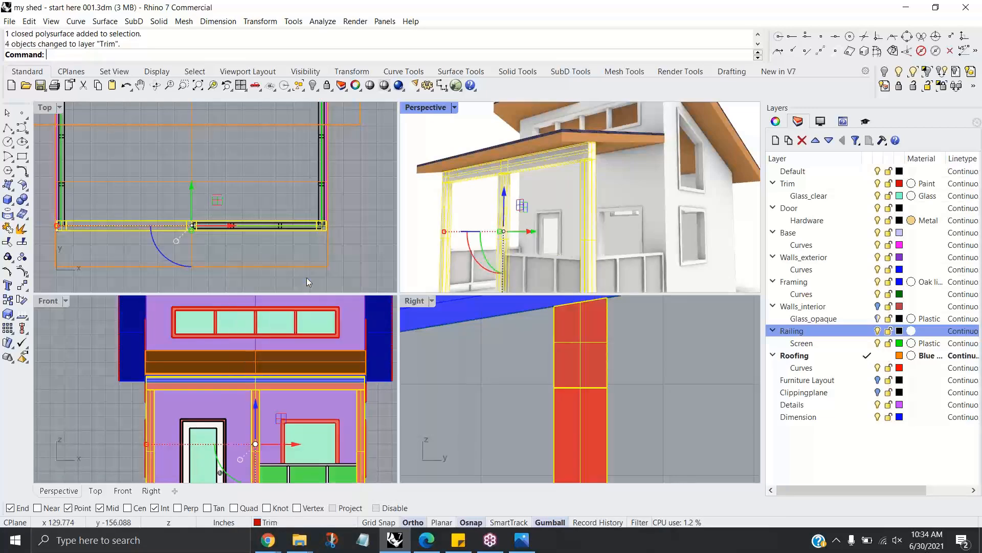
click(417, 213)
Step: Start a new material for the Walls_exterior layer by importing one from the material library
right_drag(476, 223, 592, 218)
scroll(562, 245, down, 5)
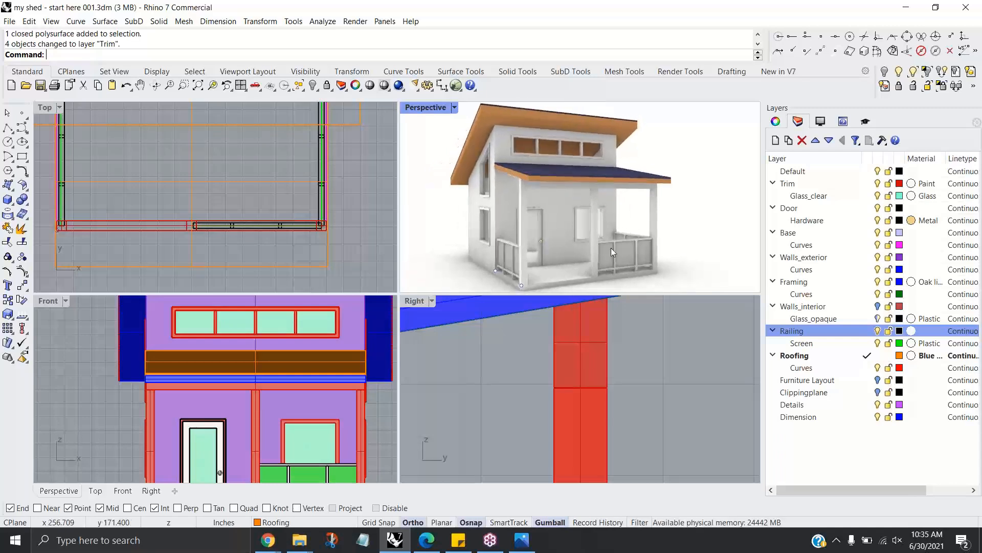
right_drag(617, 254, 579, 265)
right_drag(707, 255, 631, 265)
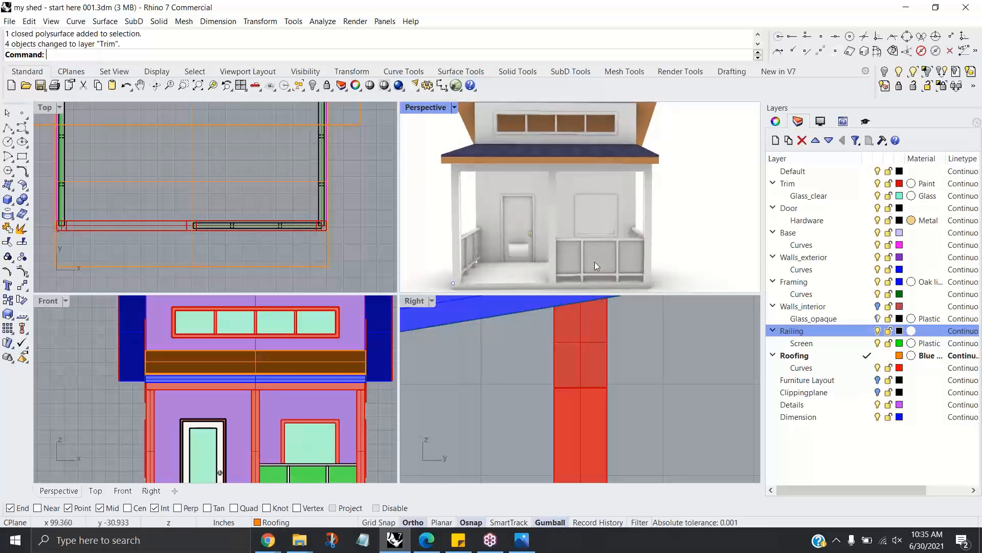
right_drag(638, 258, 665, 236)
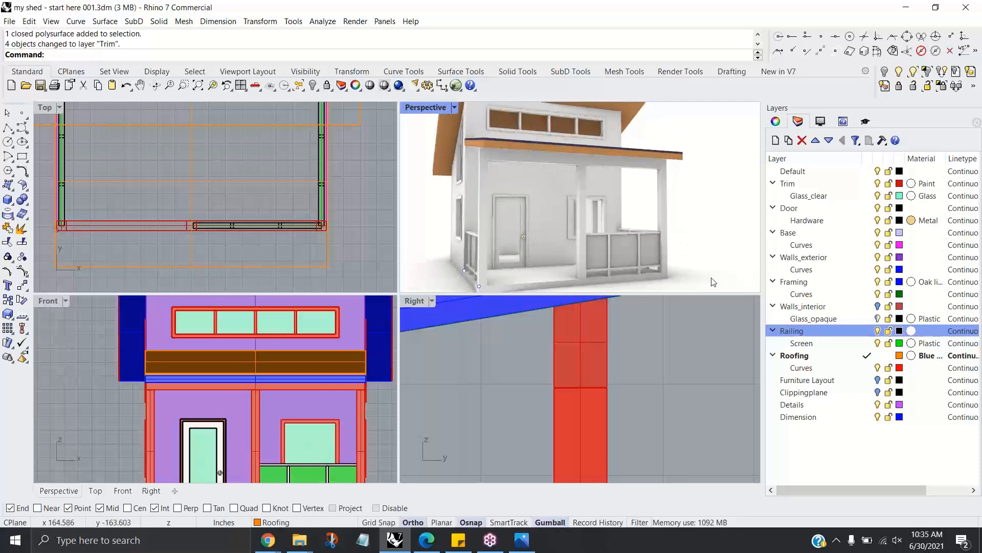
right_drag(622, 160, 658, 174)
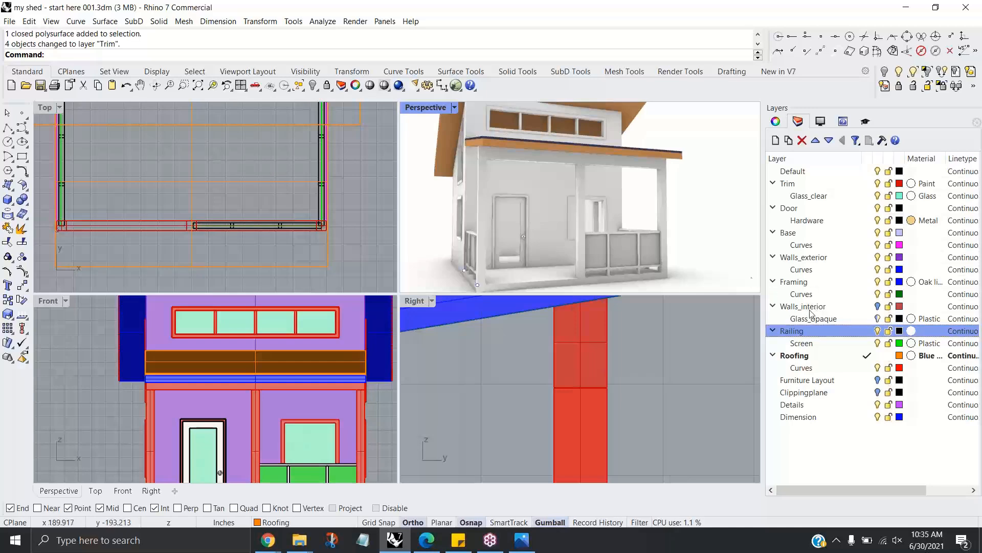
click(911, 258)
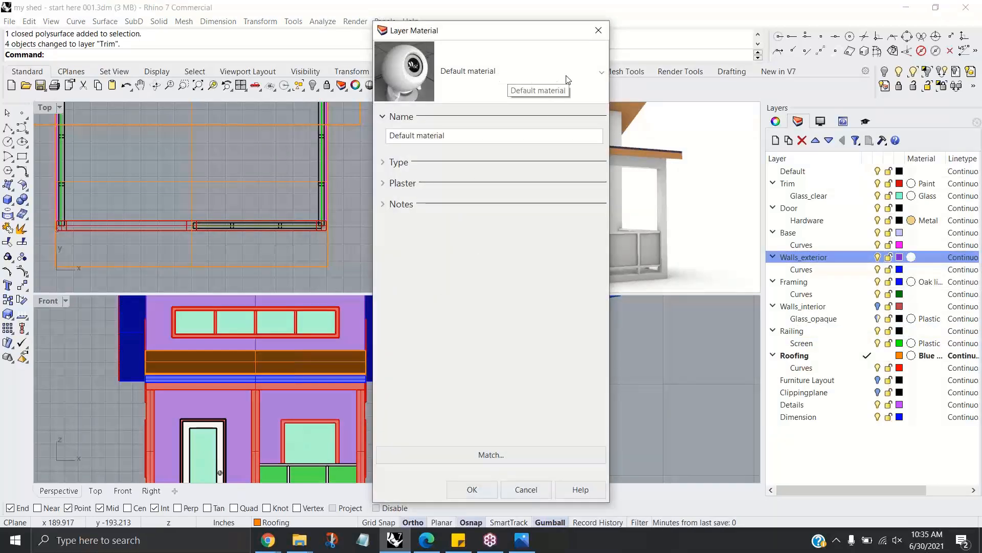
click(504, 75)
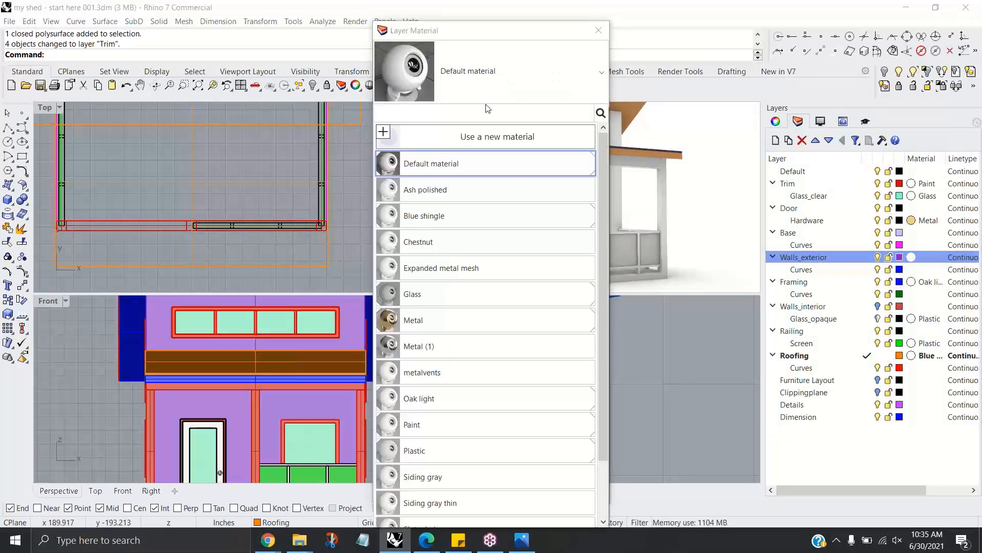
click(384, 133)
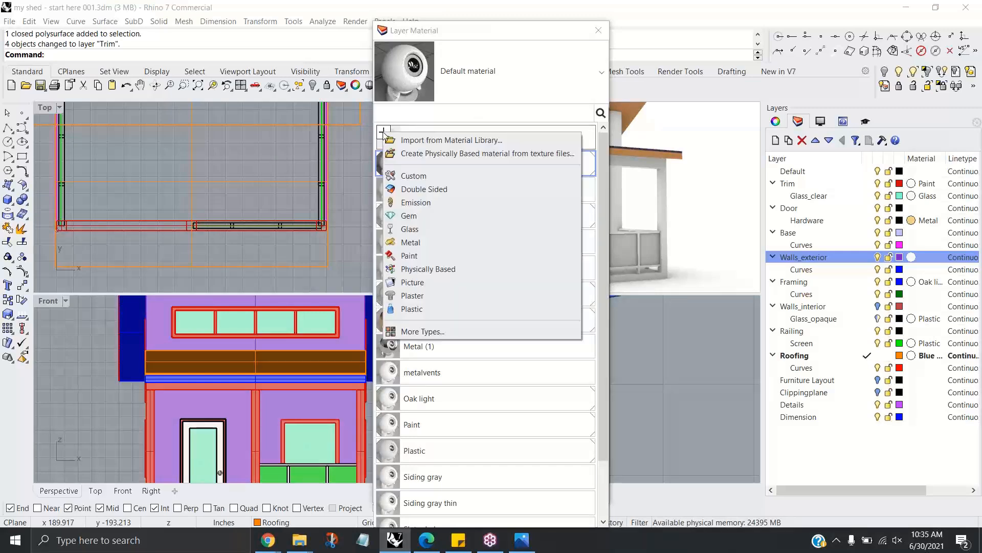
click(427, 141)
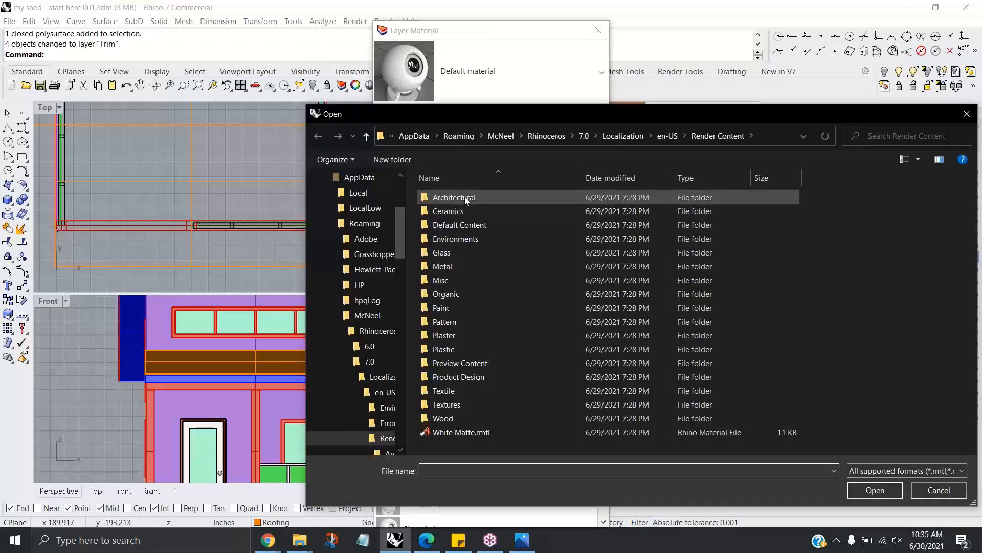
Step: Browse the library to Architectural, Wall, Siding and display the materials as medium icons
drag(519, 123, 446, 109)
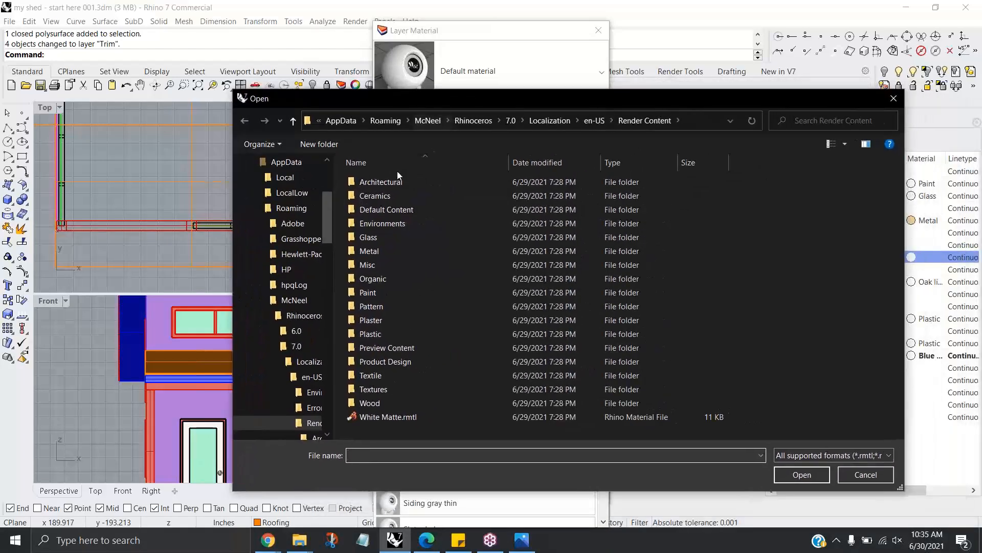
double_click(388, 184)
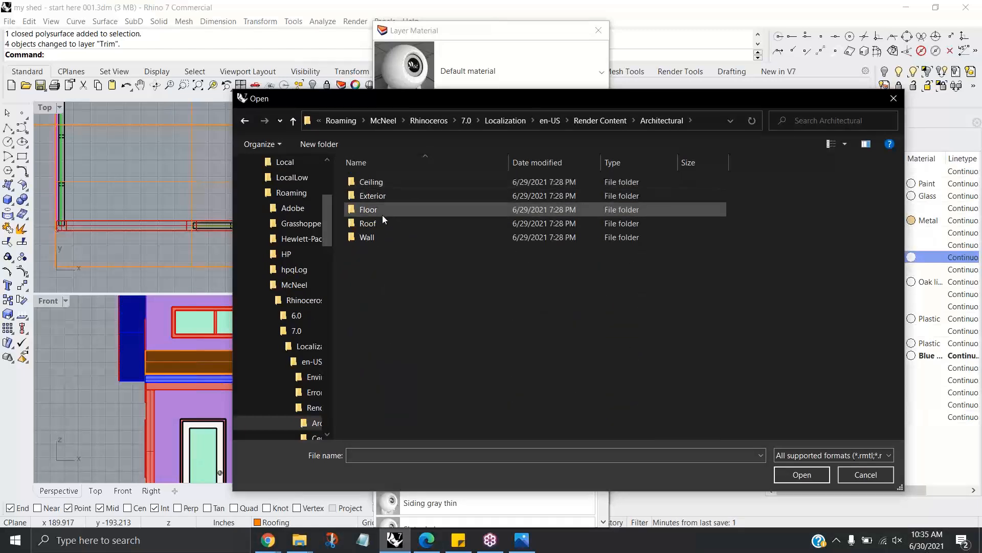
double_click(368, 238)
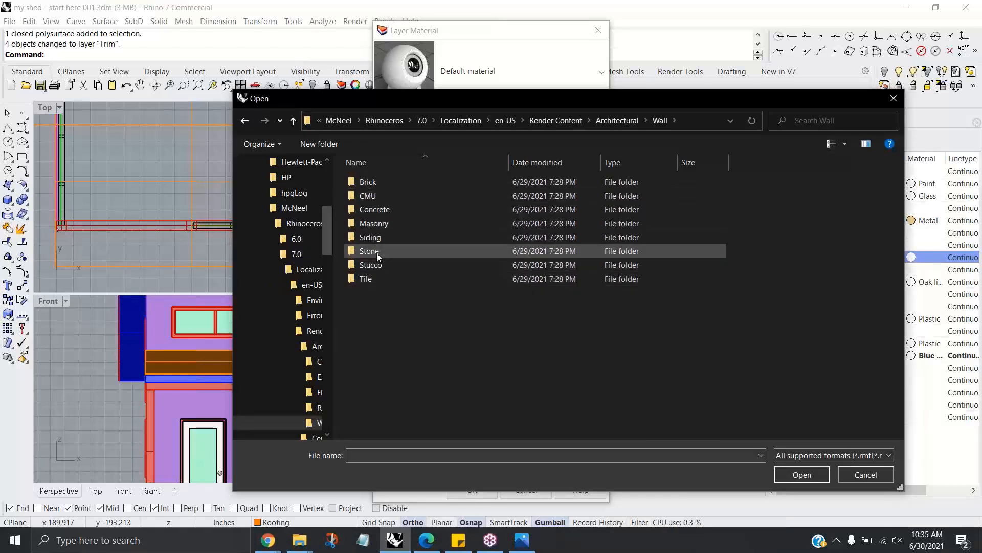
double_click(370, 238)
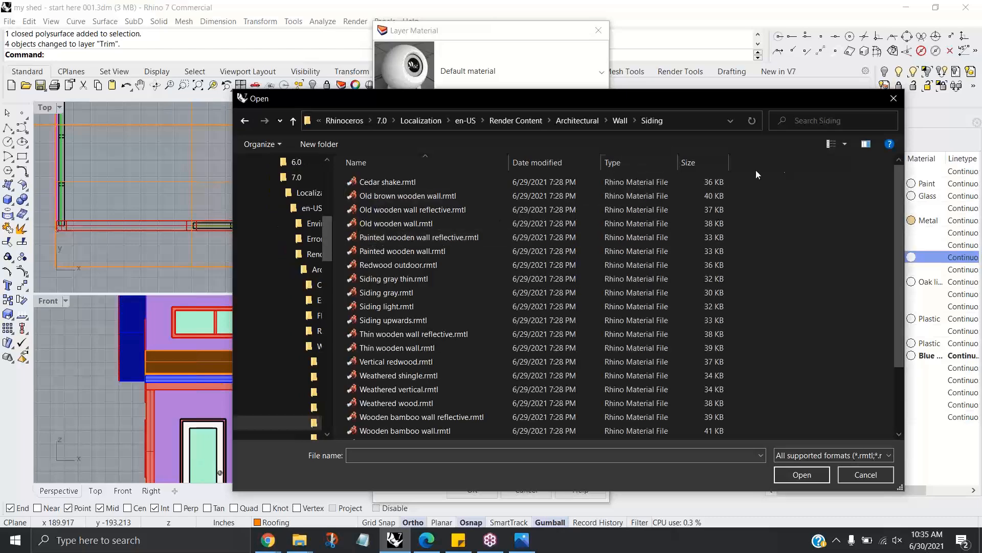
click(846, 144)
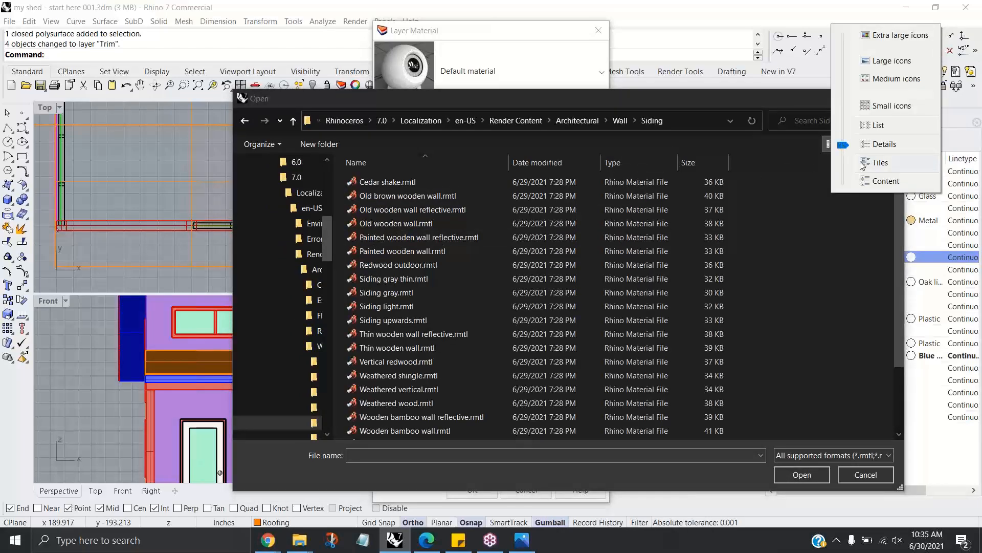
click(885, 79)
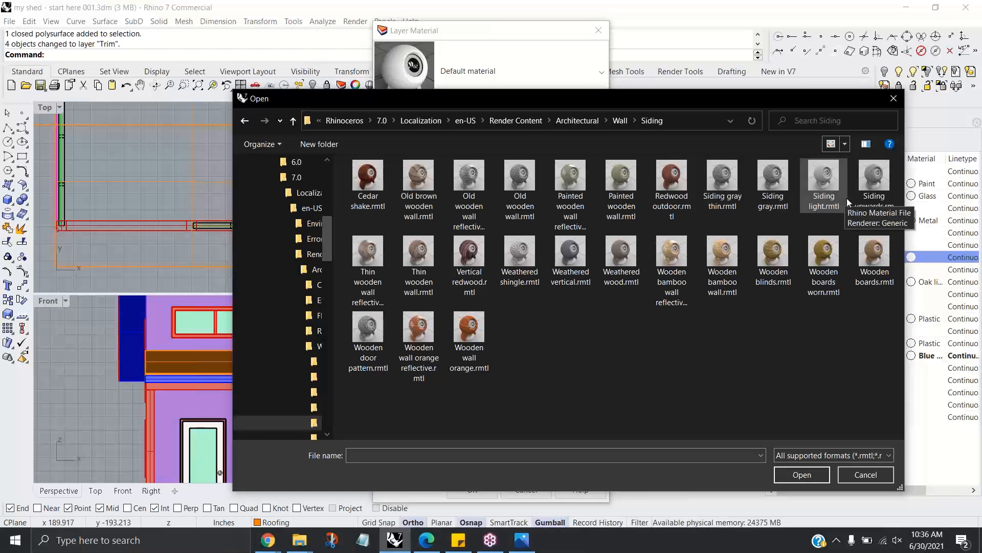
Step: Import the Siding upwards material, apply it to the Walls_exterior layer, and inspect the rendered walls
double_click(875, 177)
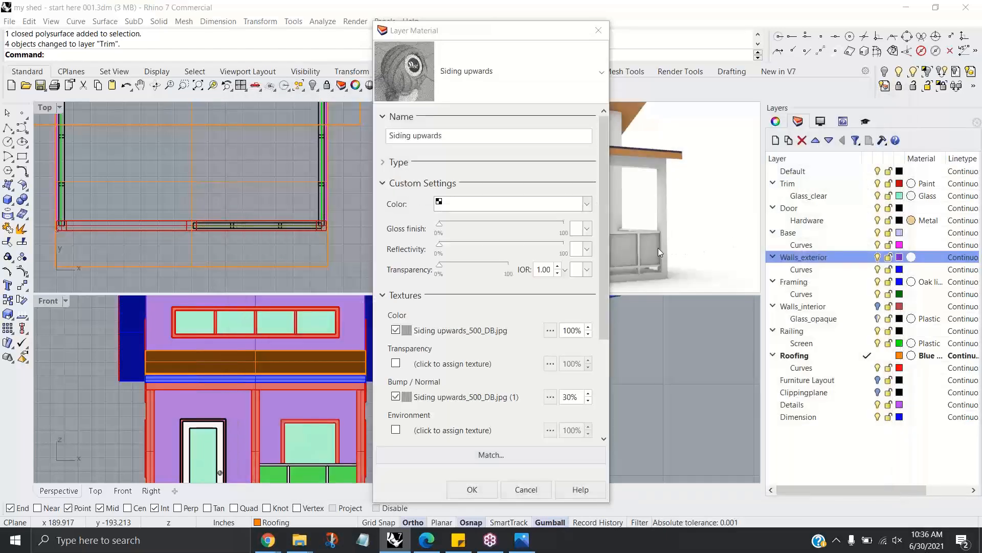
click(472, 489)
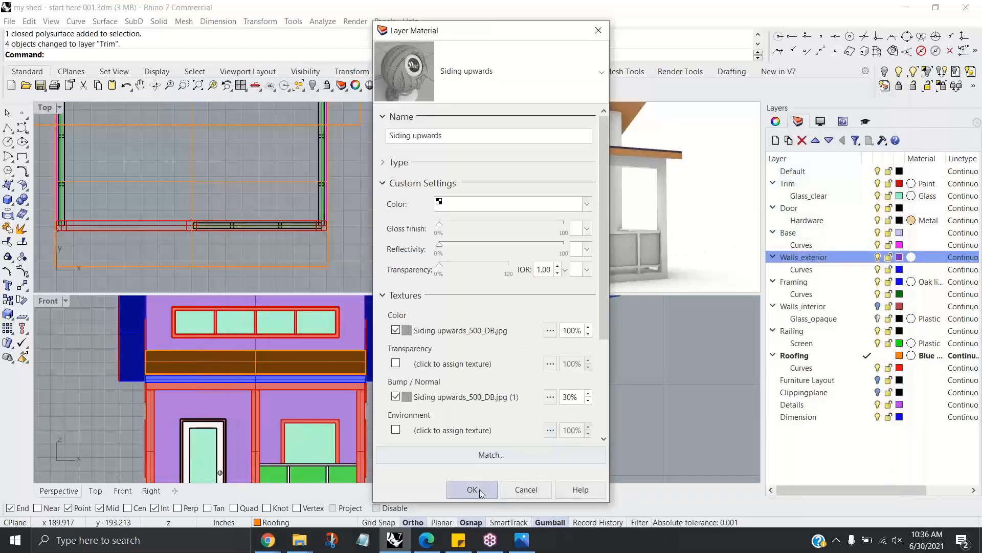
scroll(553, 261, up, 5)
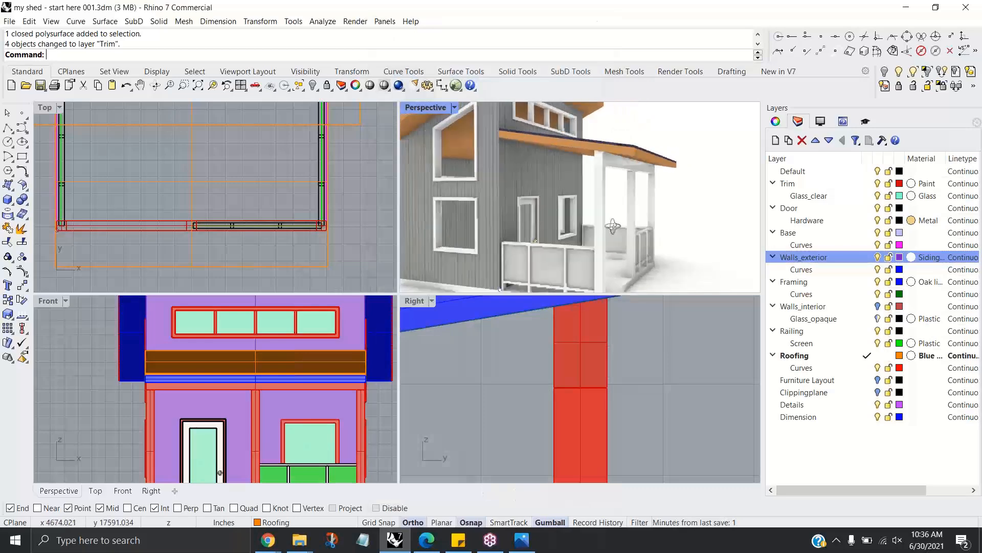
right_drag(659, 228, 590, 218)
text(ZZZZZZZZZ)
scroll(592, 219, down, 2)
right_drag(545, 195, 566, 198)
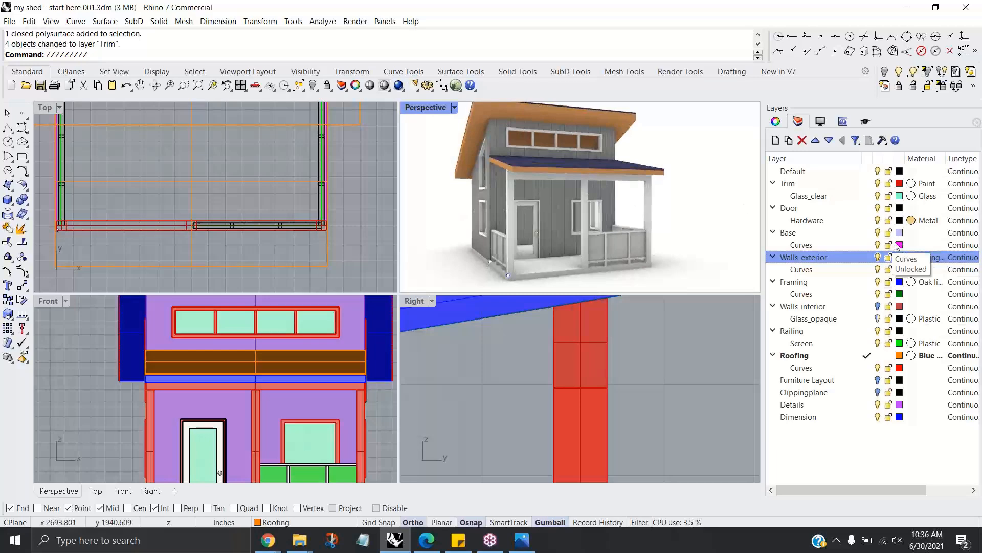
Step: Change the Walls_exterior layer's material to Weathered shingle and inspect the rendered walls
click(911, 260)
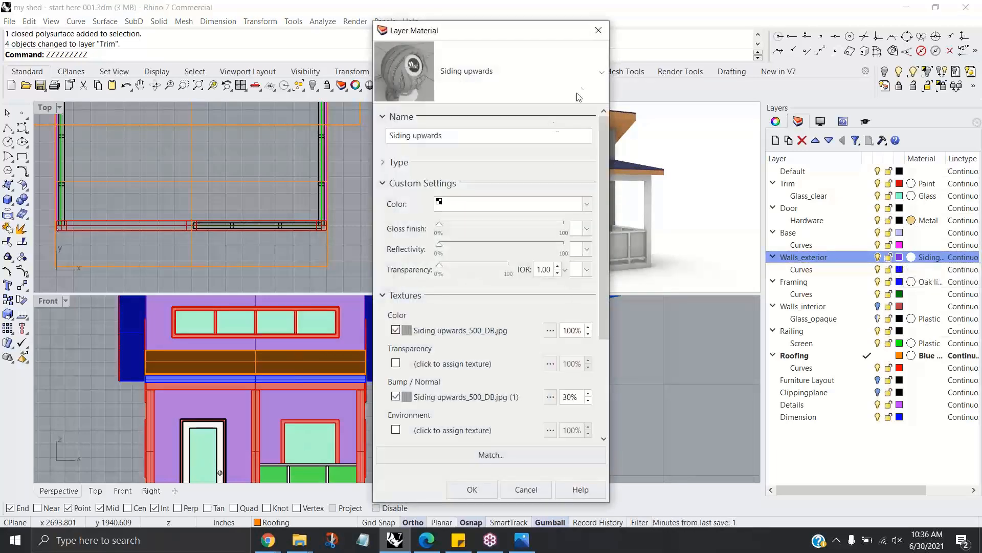
click(591, 71)
drag(603, 158, 626, 251)
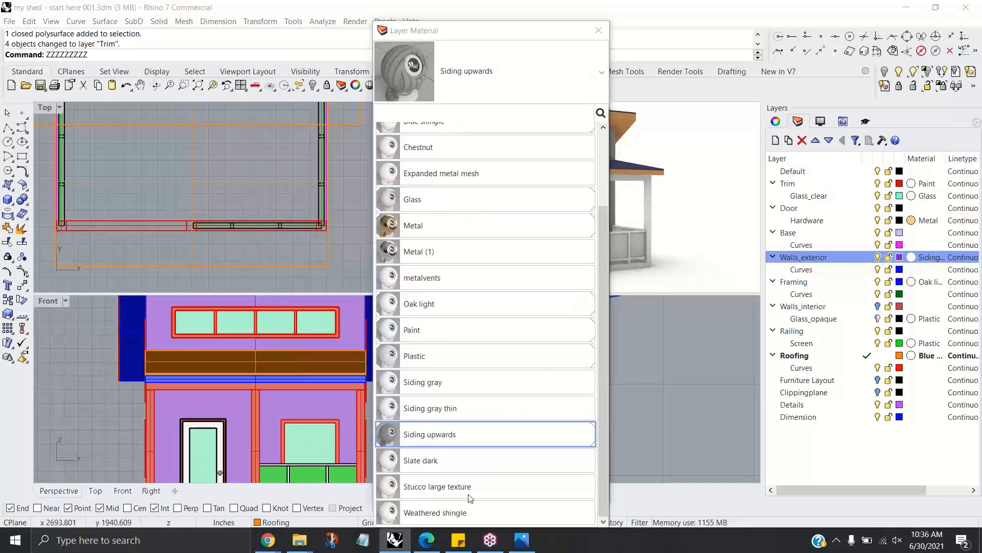
click(424, 512)
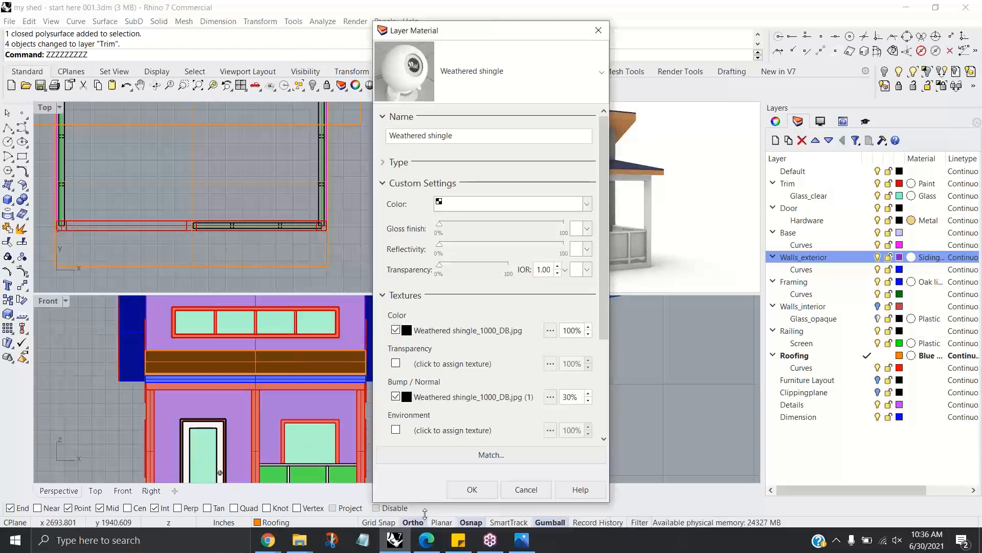
click(471, 490)
right_drag(536, 168, 527, 214)
scroll(504, 176, up, 2)
scroll(503, 176, up, 4)
scroll(504, 176, down, 5)
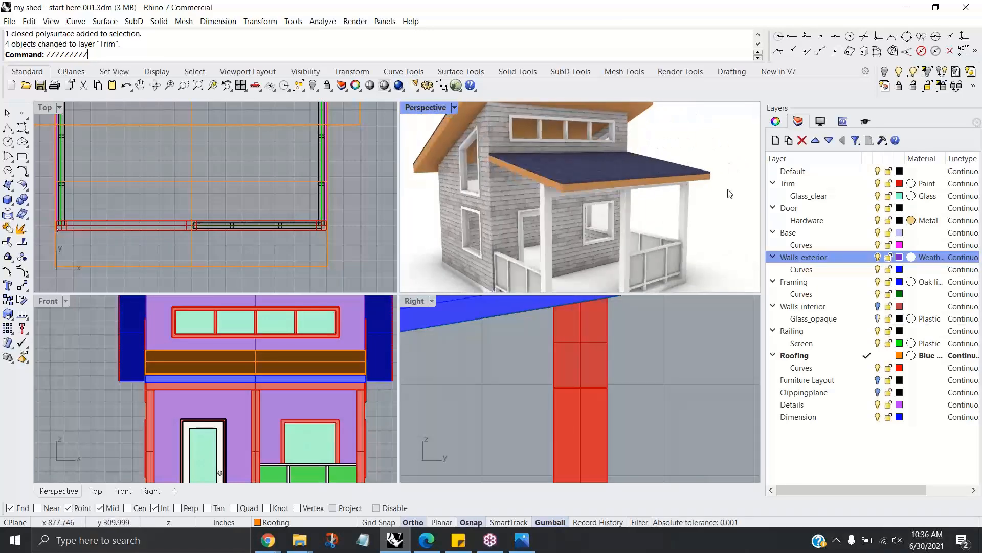
Step: Change the Walls_exterior layer's material to Stucco large texture and inspect the rendered walls up close
click(912, 262)
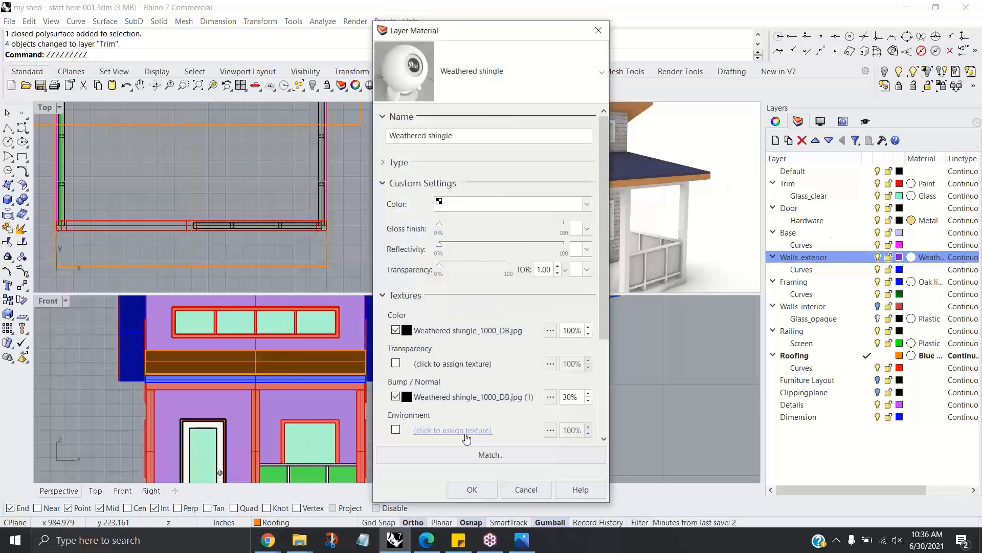
click(451, 77)
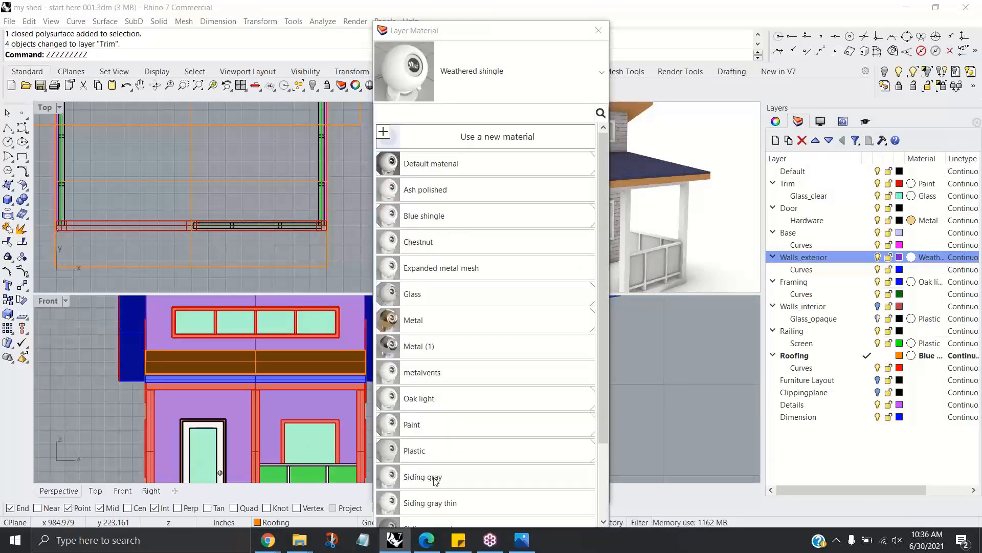
scroll(427, 507, down, 3)
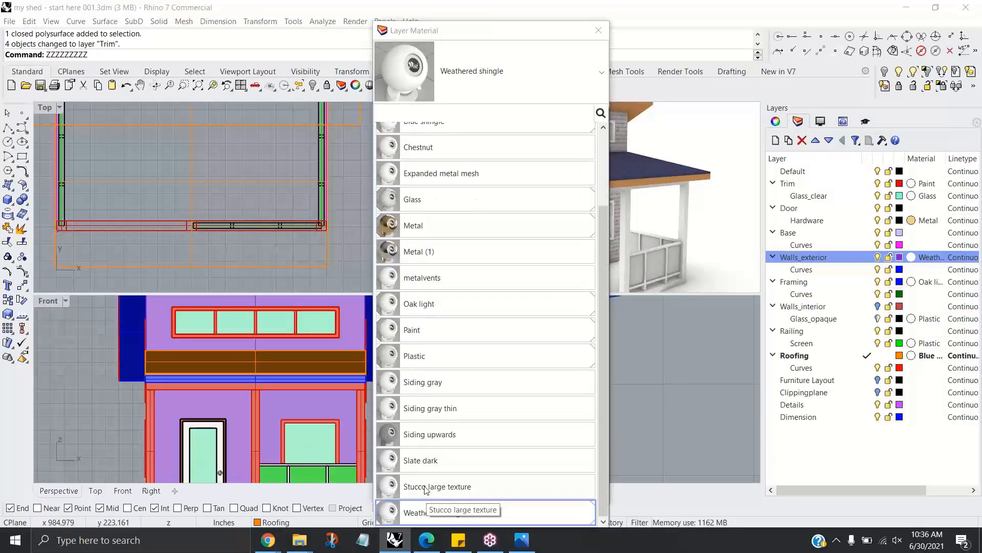
click(428, 491)
click(472, 489)
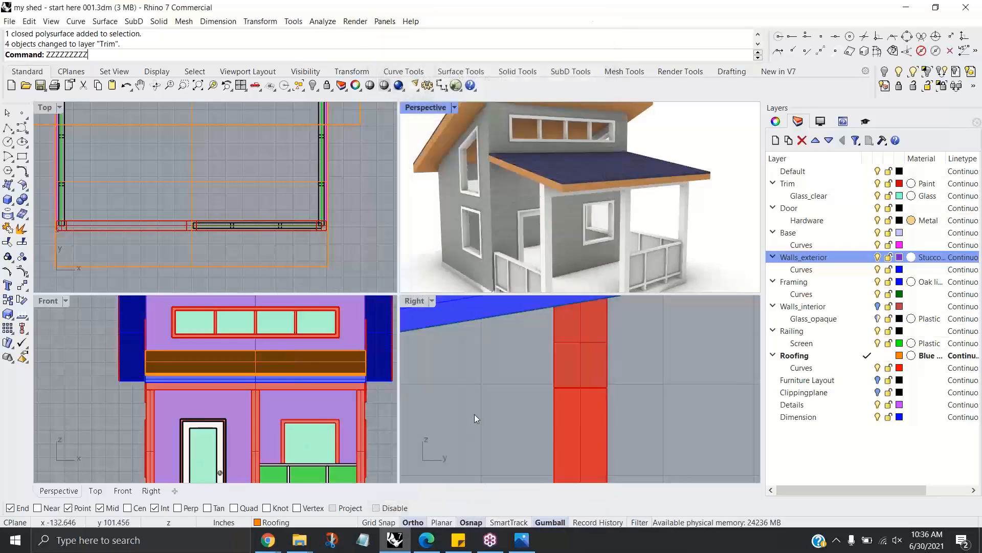
scroll(538, 167, up, 3)
right_drag(553, 192, 514, 212)
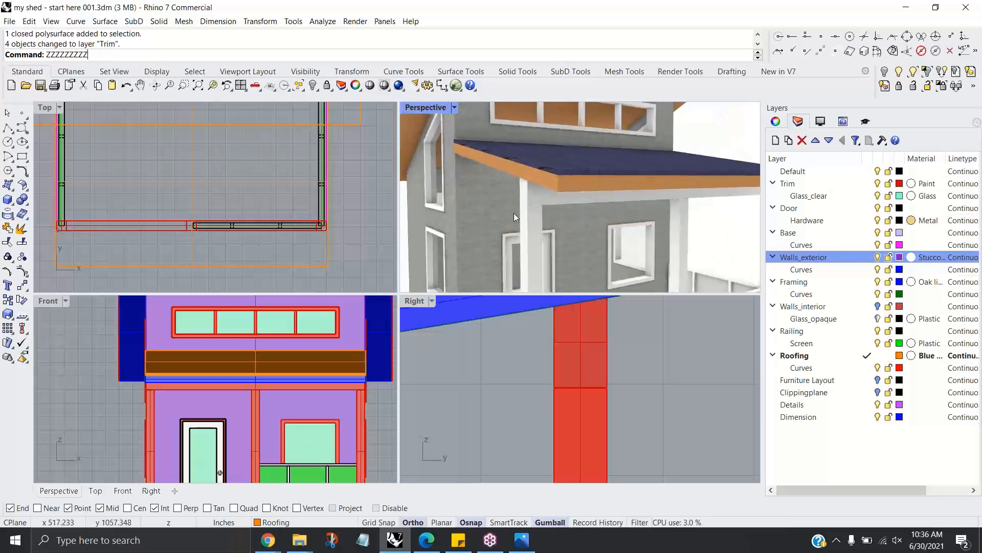
scroll(508, 223, down, 3)
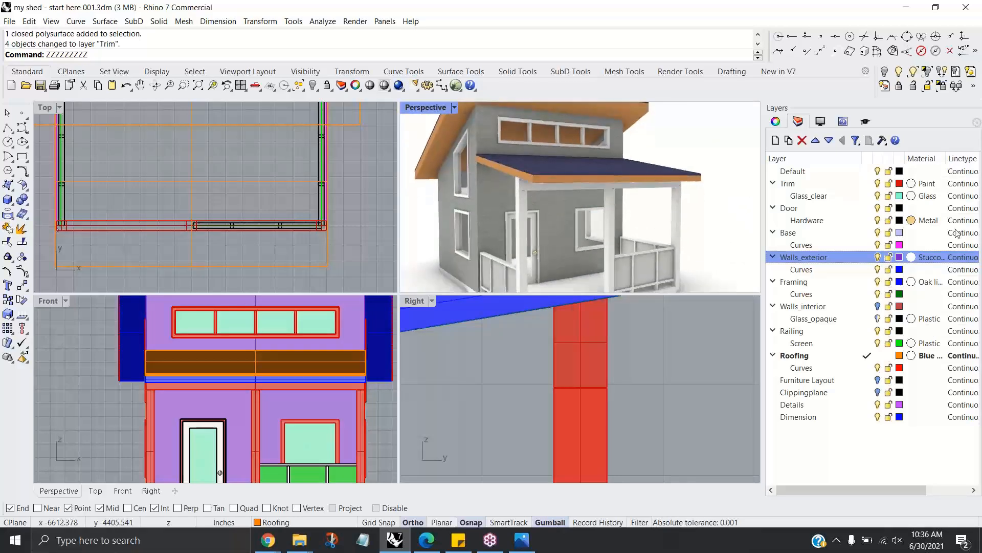
Step: Set the Walls_exterior layer's material back to Weathered shingle and inspect the shed's walls and roof from all around
click(911, 258)
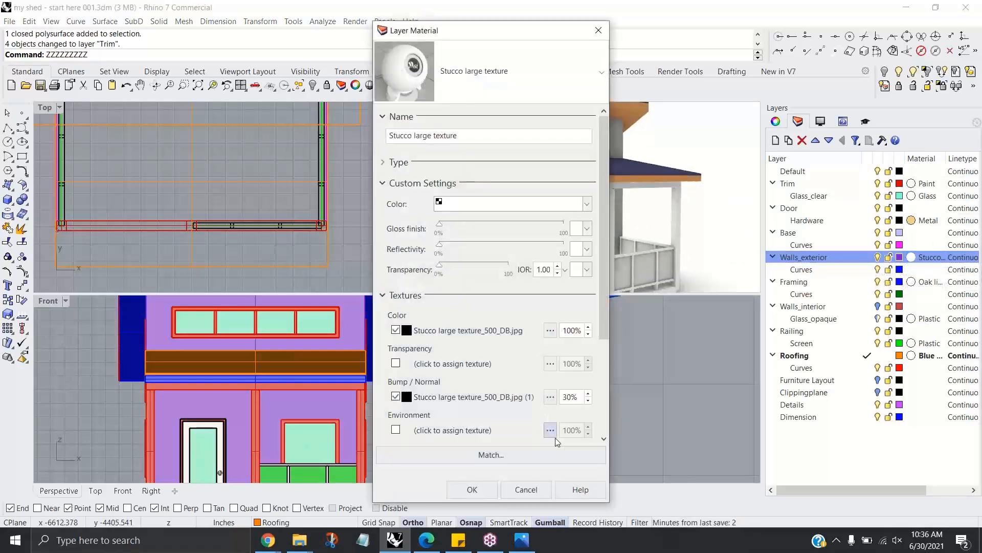
click(475, 63)
scroll(476, 450, down, 1)
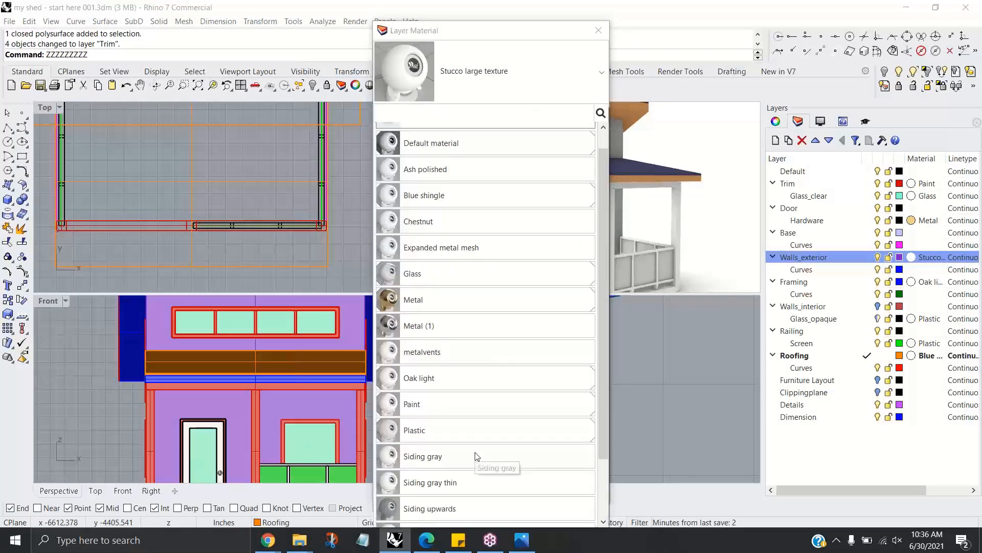
scroll(435, 517, down, 2)
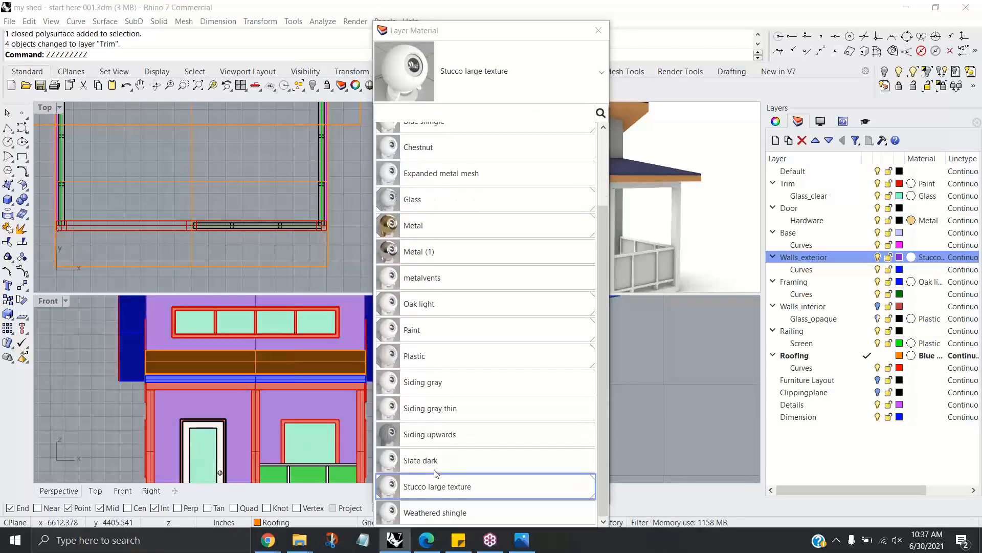
click(425, 512)
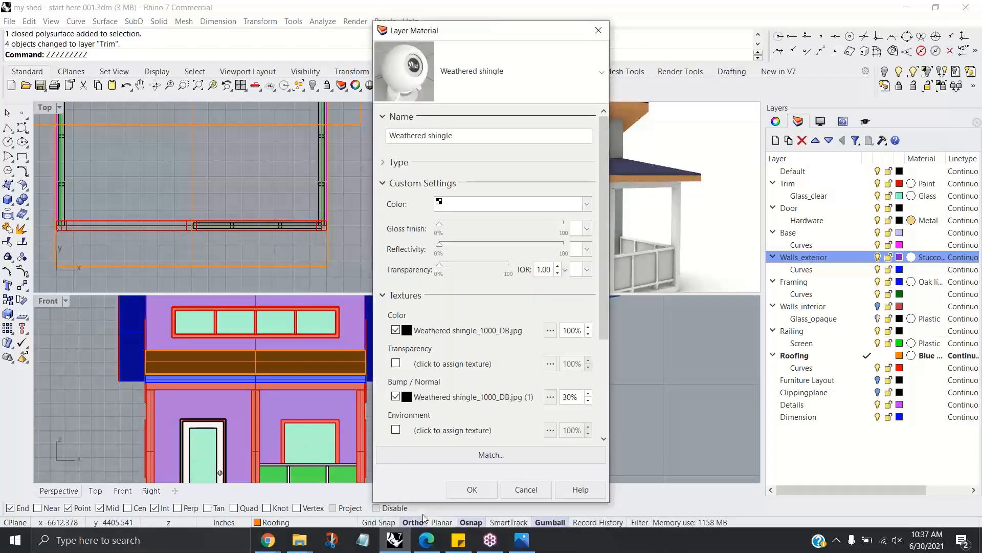
click(474, 491)
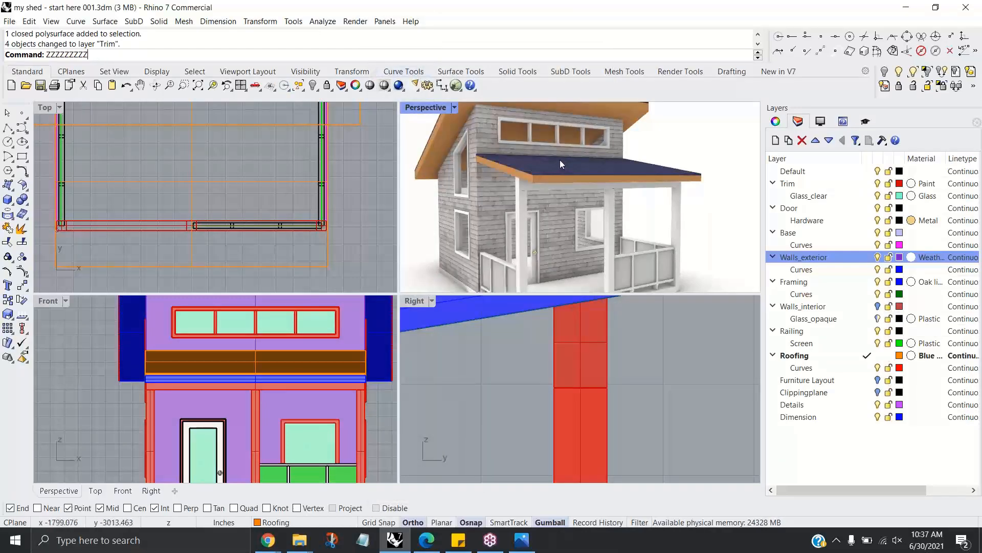
right_drag(631, 176, 610, 220)
scroll(531, 211, down, 3)
scroll(591, 201, up, 5)
scroll(625, 196, down, 5)
scroll(578, 214, up, 5)
scroll(609, 220, down, 3)
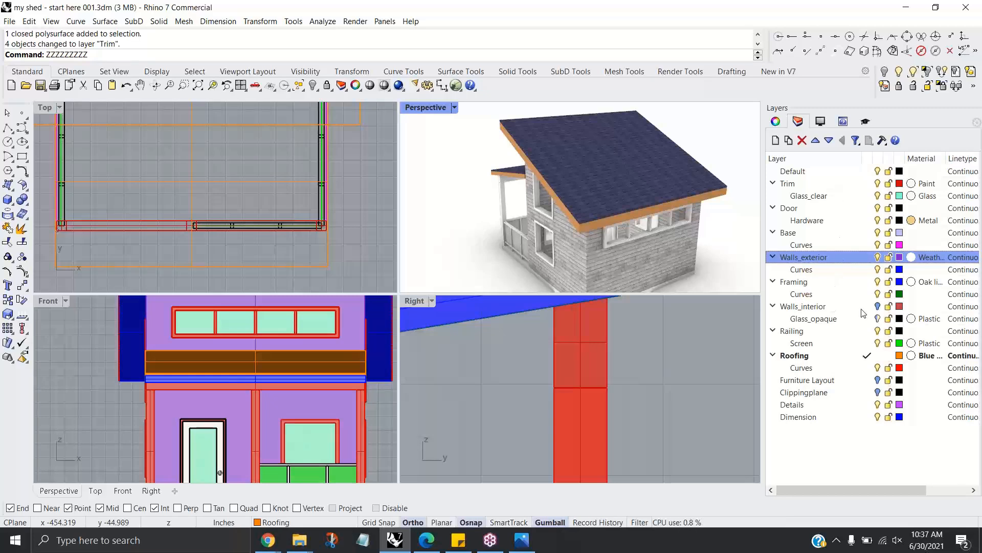
Step: Make Trim the current layer and hide the Roofing and Framing layers to expose the shed's interior
double_click(859, 188)
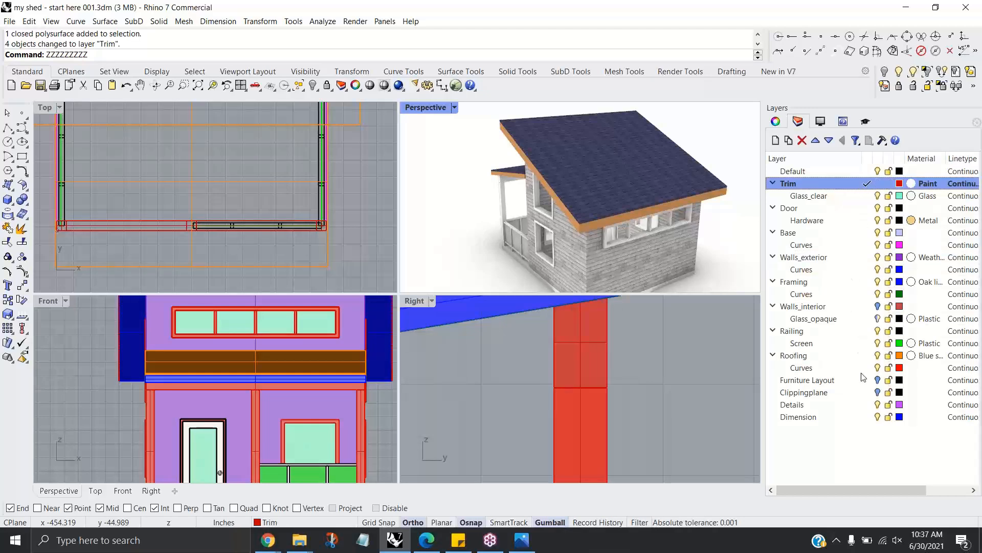
click(878, 357)
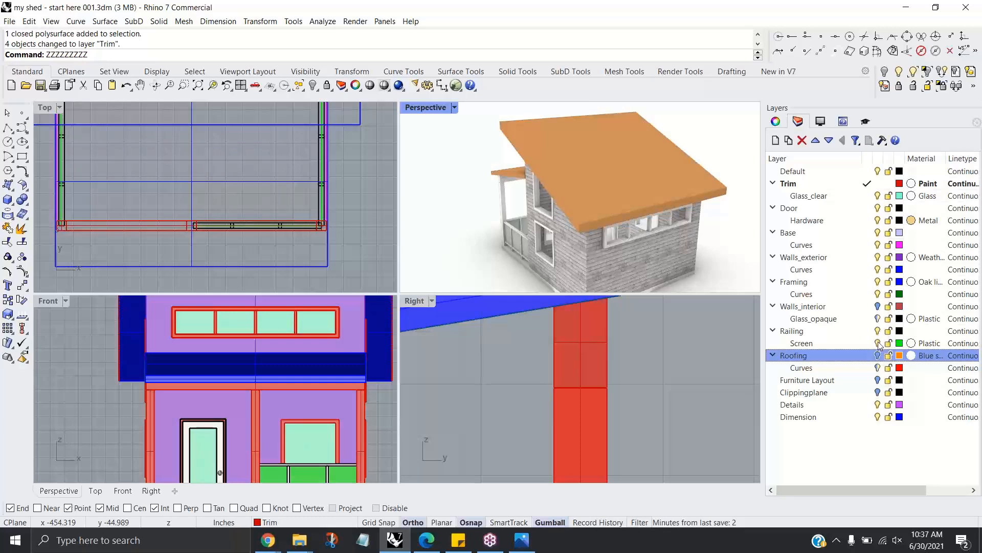
click(879, 282)
click(878, 282)
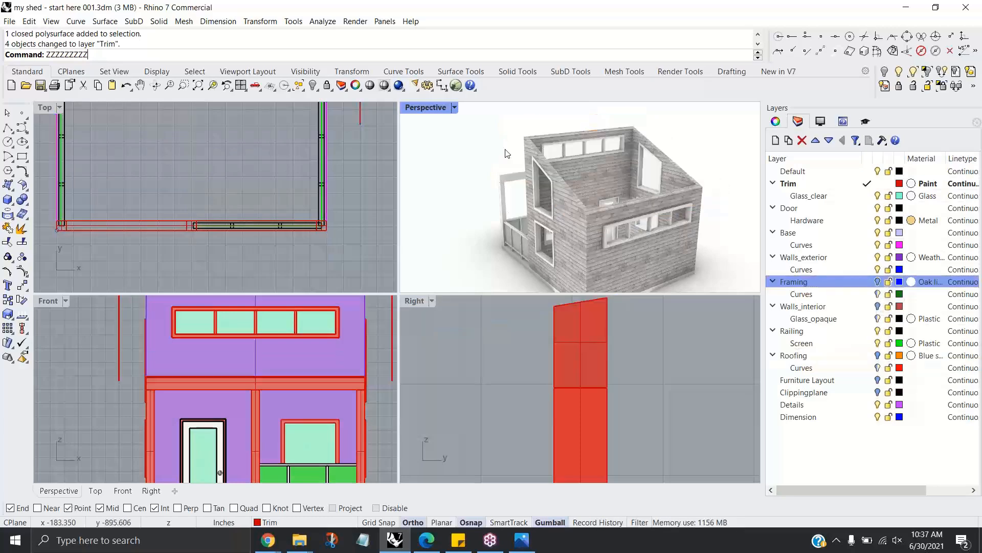
right_drag(597, 180, 577, 243)
scroll(601, 236, up, 5)
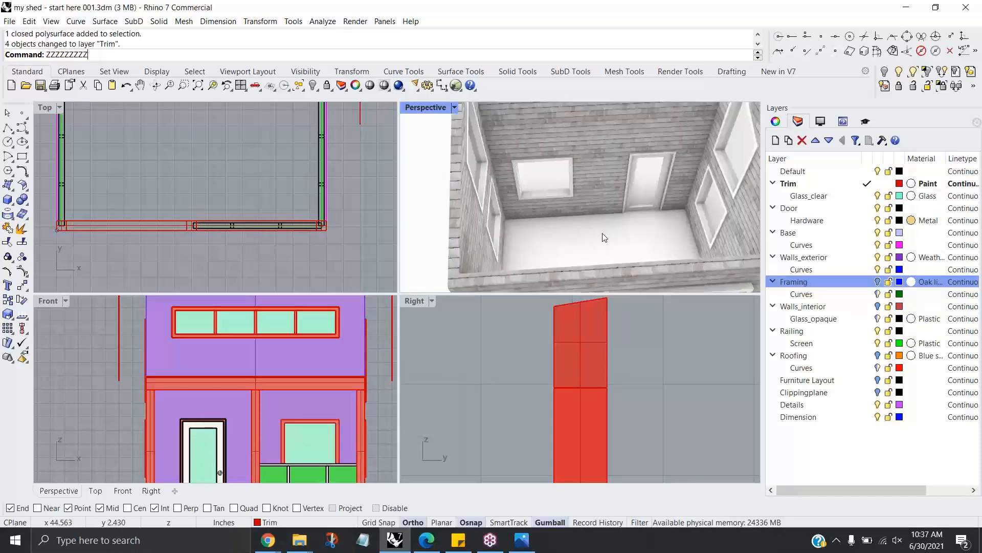
scroll(583, 215, down, 3)
Step: Maximize the Perspective viewport with the whole interior in view and leave the exterior walls deselected
click(589, 150)
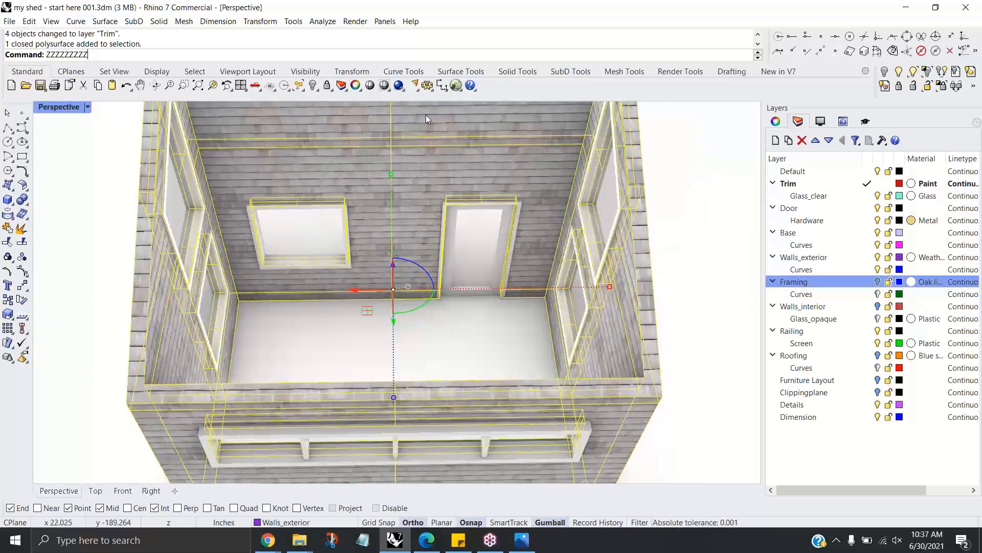
double_click(426, 107)
shift+right_drag(451, 251, 465, 265)
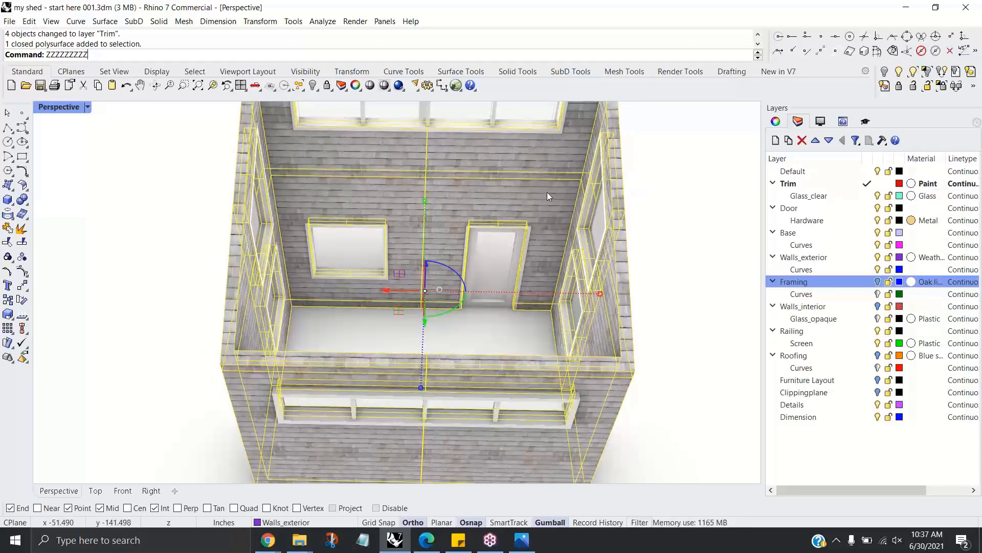
key(Escape)
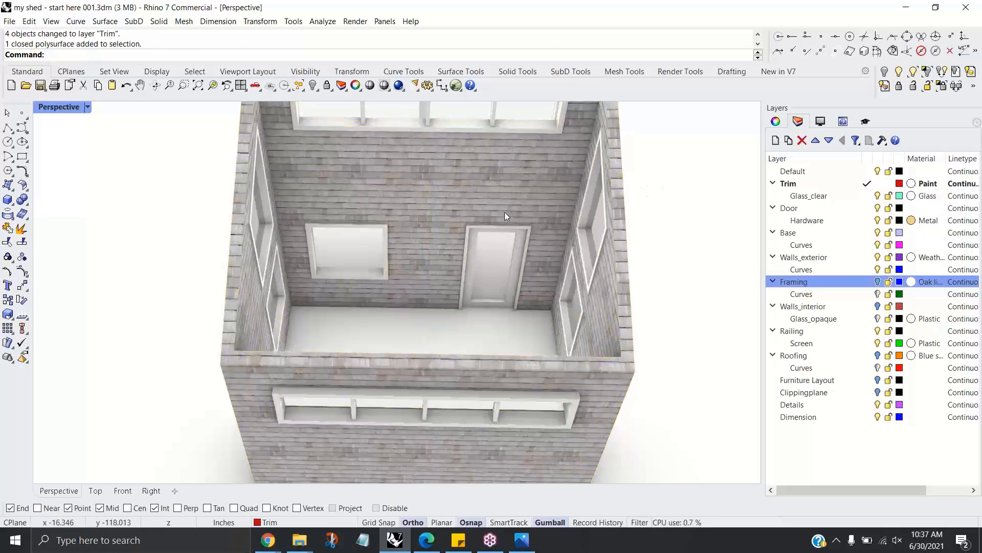
Step: Sub-select only the inside faces of the exterior walls, assign them the Paint material, and check the result
click(509, 175)
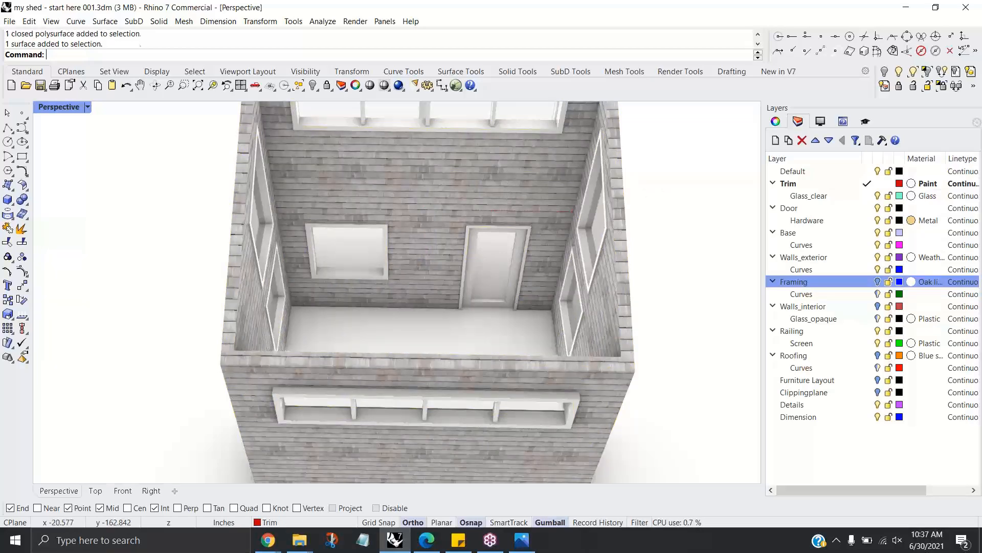
click(606, 293)
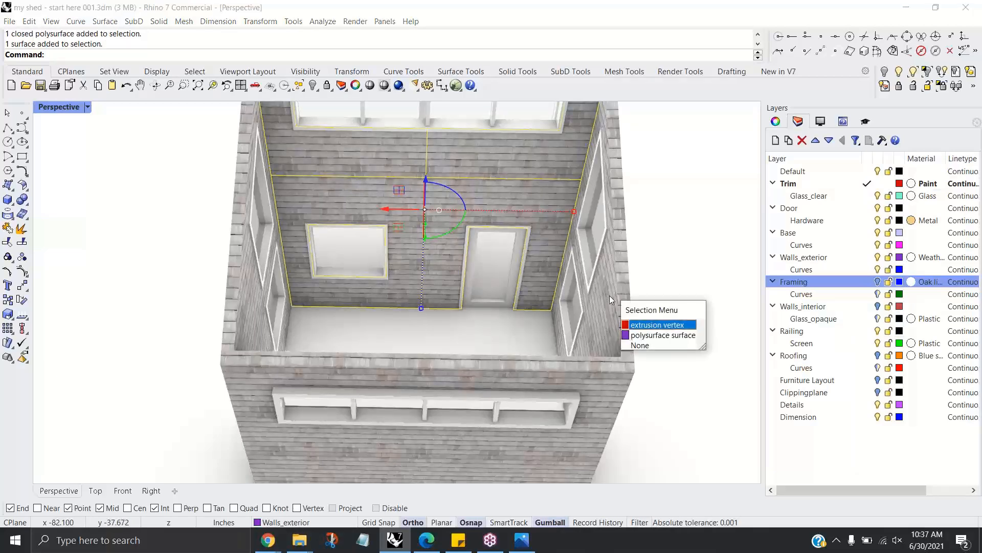
click(634, 336)
right_drag(578, 308, 637, 261)
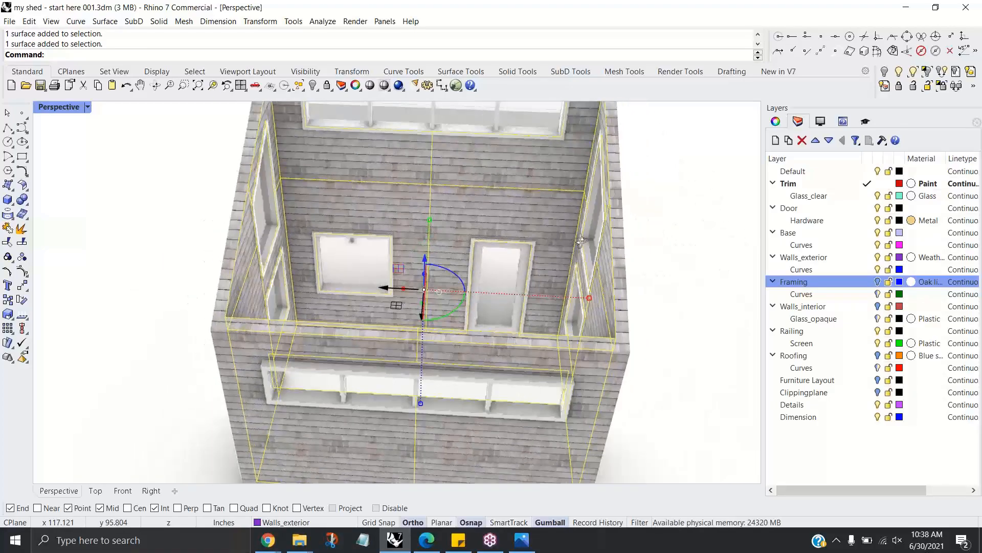
click(776, 121)
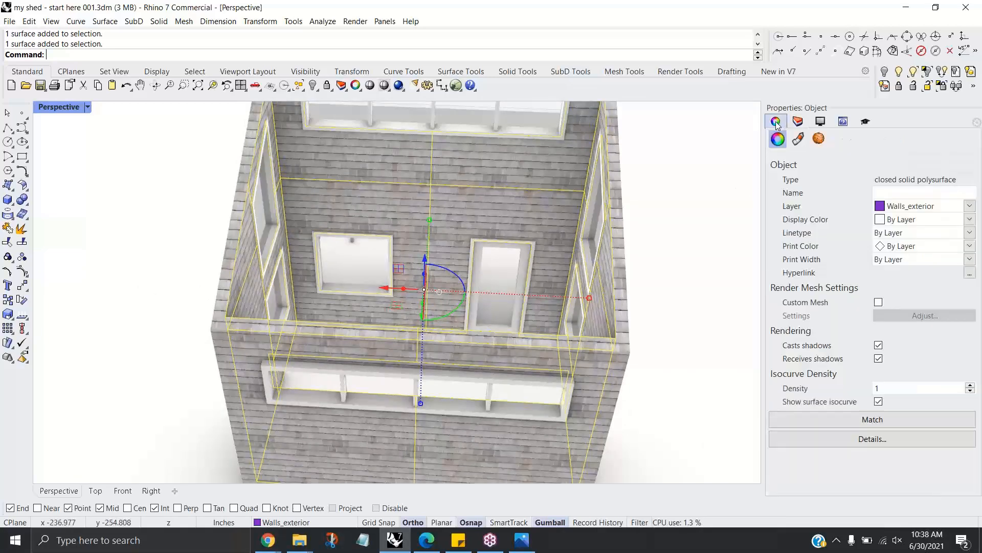
click(798, 139)
click(848, 177)
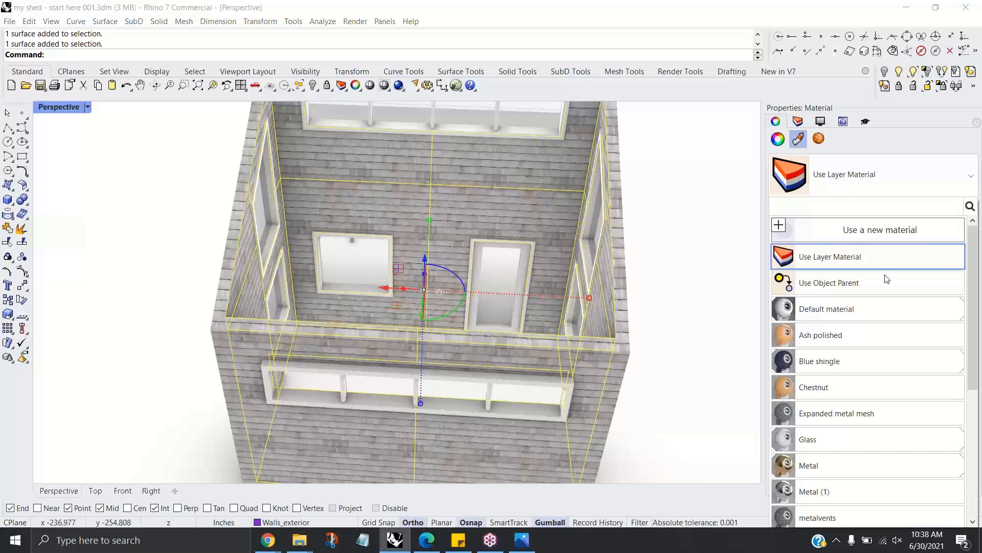
drag(972, 368, 981, 478)
click(791, 352)
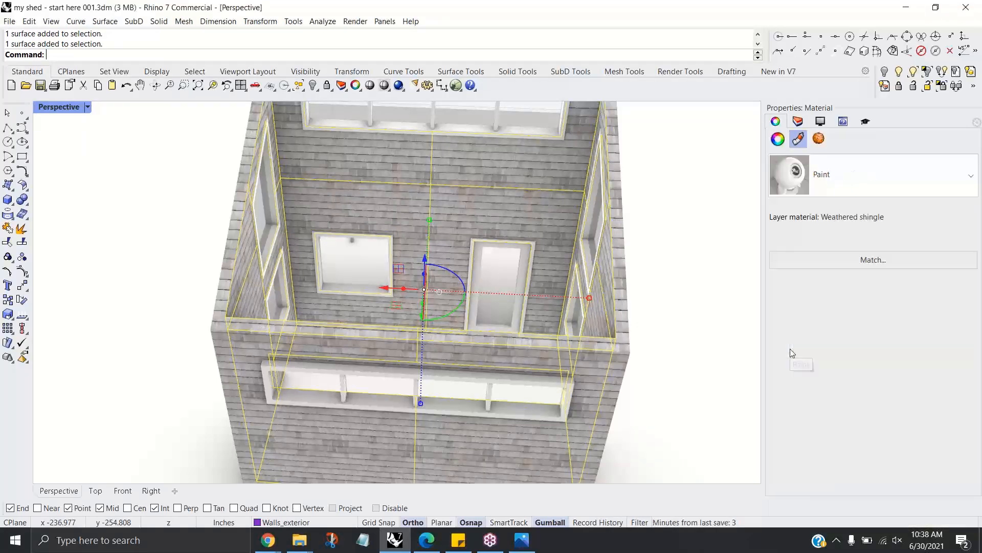
click(660, 298)
right_drag(653, 300, 406, 240)
right_drag(483, 284, 560, 368)
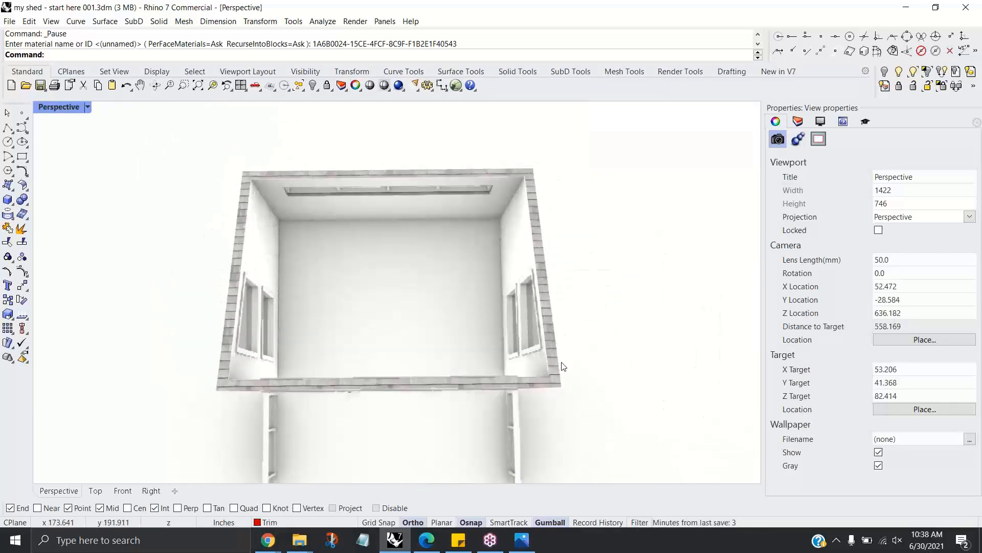
Step: Turn on the Walls_interior layer and inspect the interior partitions from above
click(798, 121)
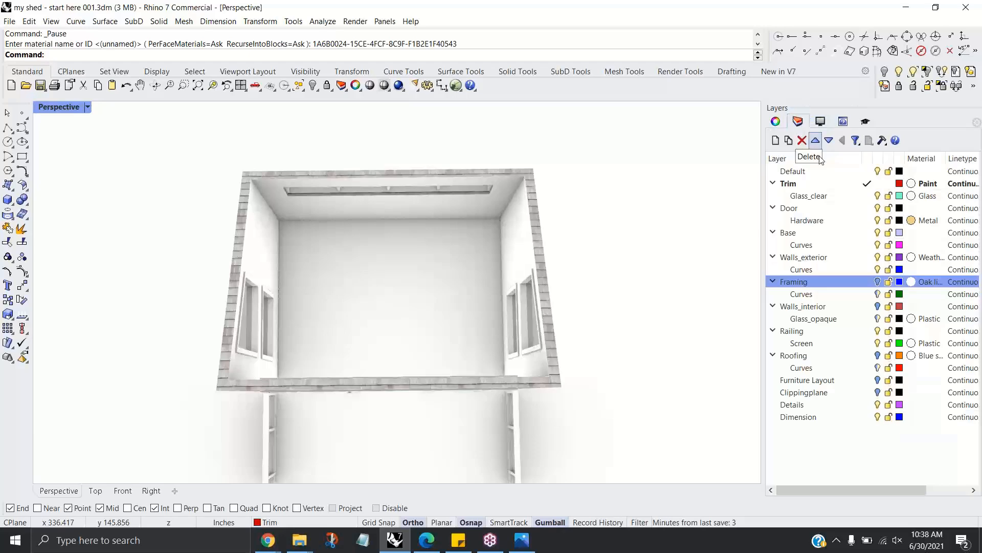
click(877, 307)
right_drag(583, 270, 554, 440)
scroll(351, 244, up, 5)
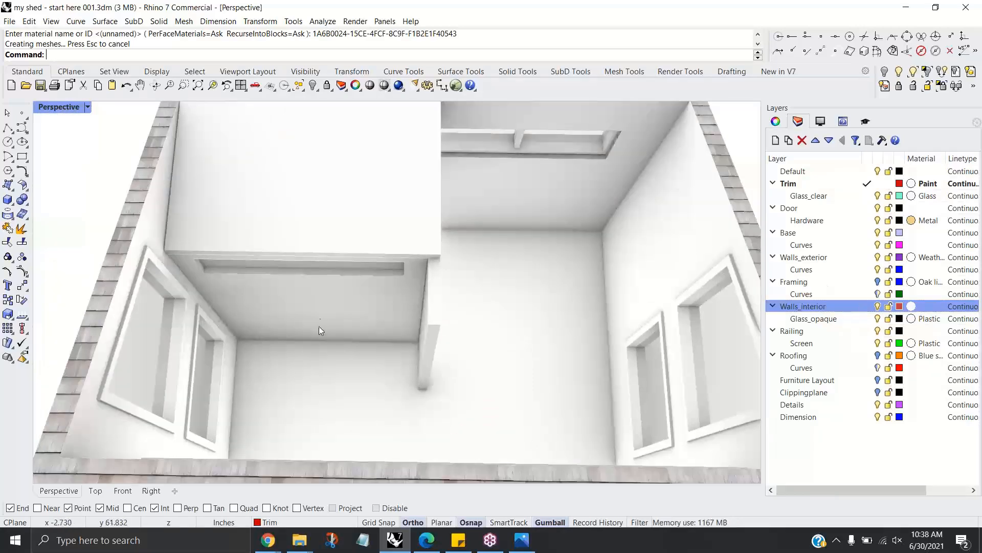
scroll(301, 359, down, 3)
right_drag(321, 358, 311, 334)
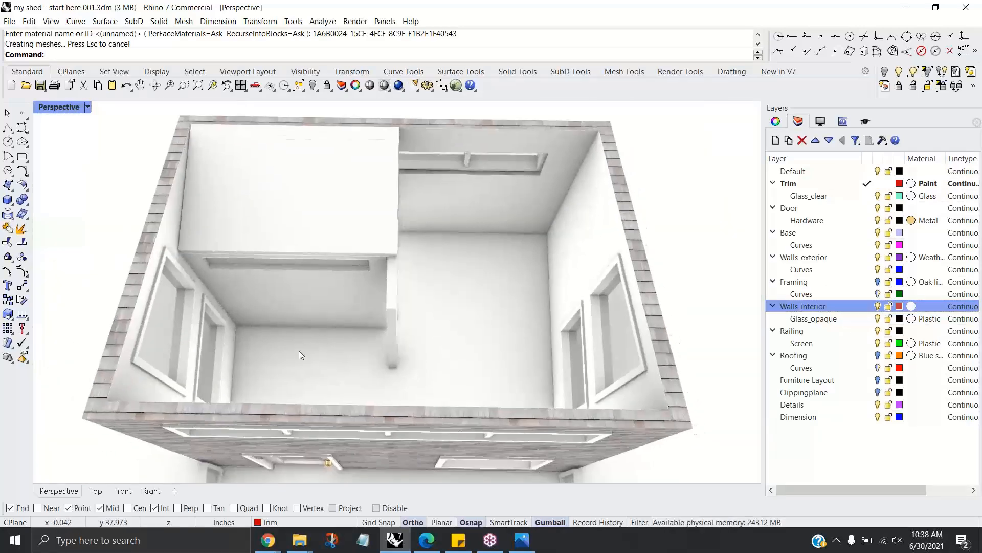
Step: Turn on the Furniture Layout layer and view the floor plan inside the shed
click(878, 380)
right_drag(492, 287, 518, 308)
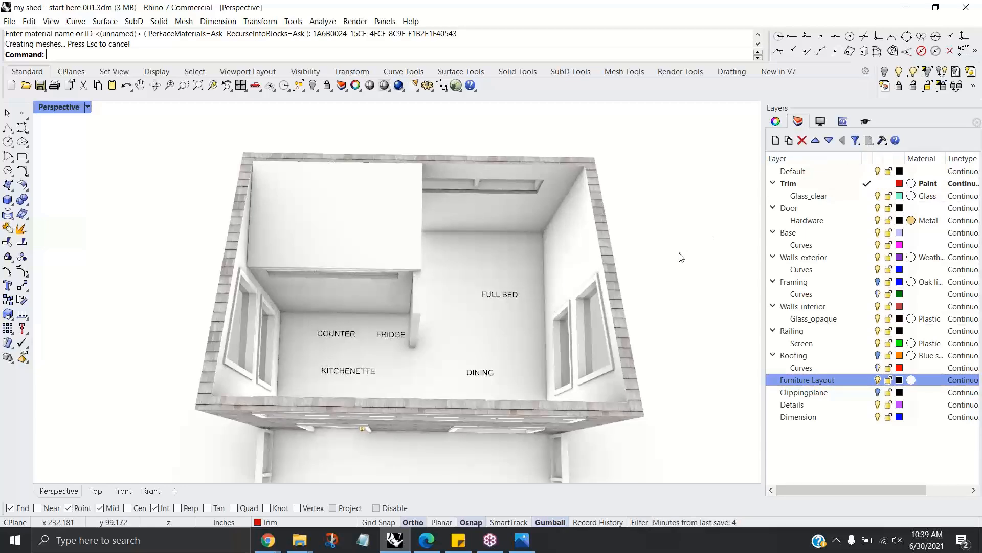
mouse_move(679, 261)
right_down()
mouse_move(665, 256)
mouse_move(664, 237)
mouse_move(680, 261)
right_up()
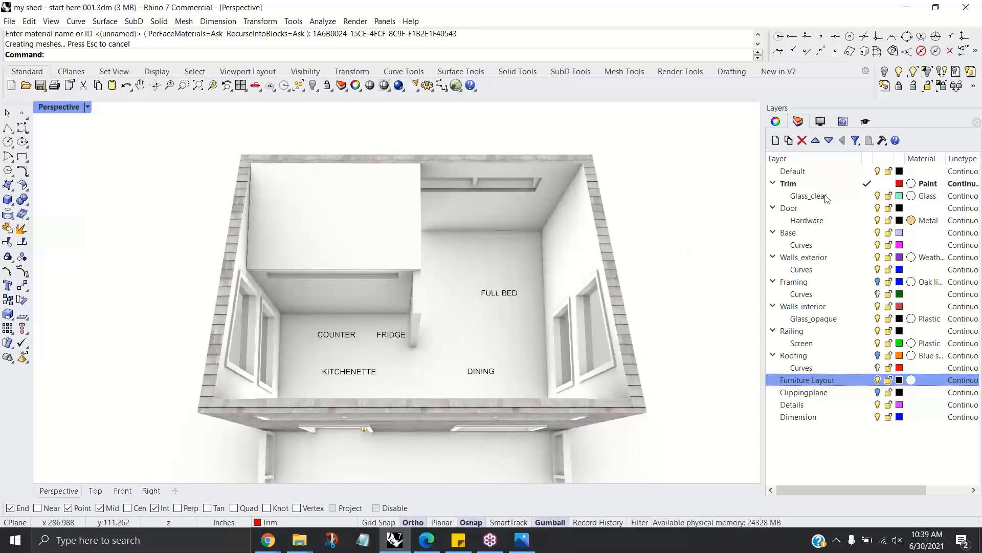
Step: Enable the display of curves in the Perspective viewport's Rendered mode and inspect the furniture layout
click(821, 124)
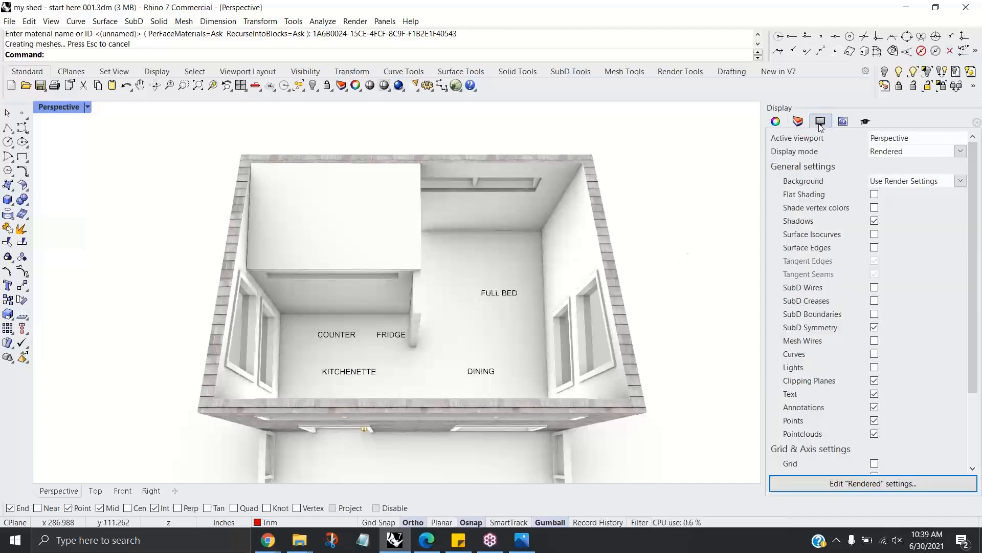
click(874, 354)
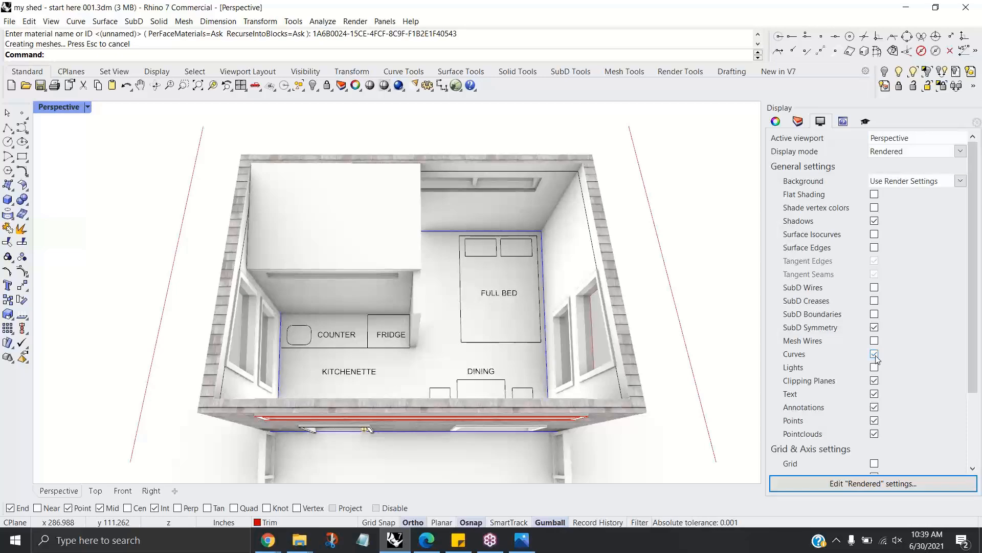
right_drag(666, 377, 537, 387)
scroll(597, 375, down, 3)
scroll(405, 302, up, 3)
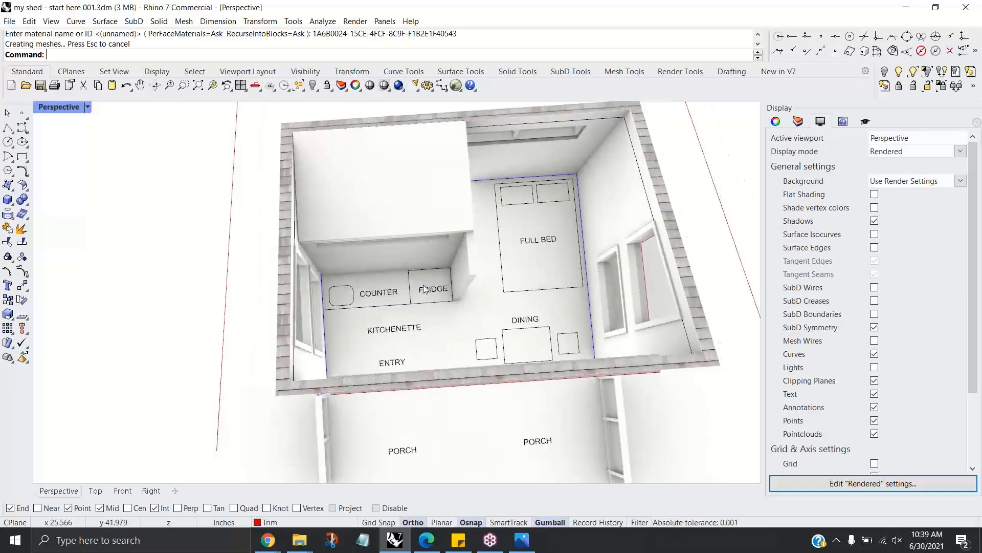
right_drag(365, 253, 376, 235)
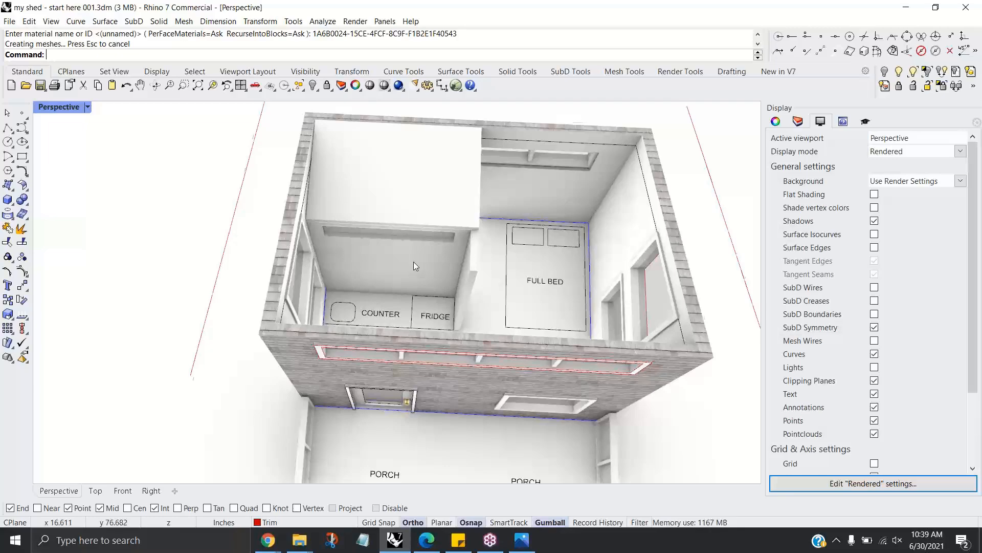
Step: Turn on the Roofing and Framing layers and view the complete shed from the front corner
right_drag(414, 262, 421, 267)
right_drag(422, 323, 596, 336)
scroll(595, 335, down, 4)
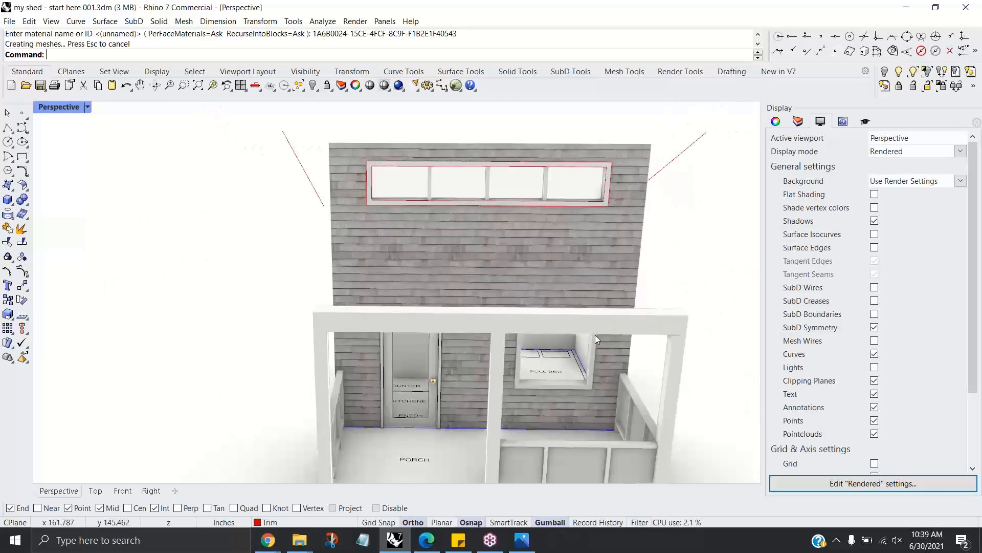
click(798, 121)
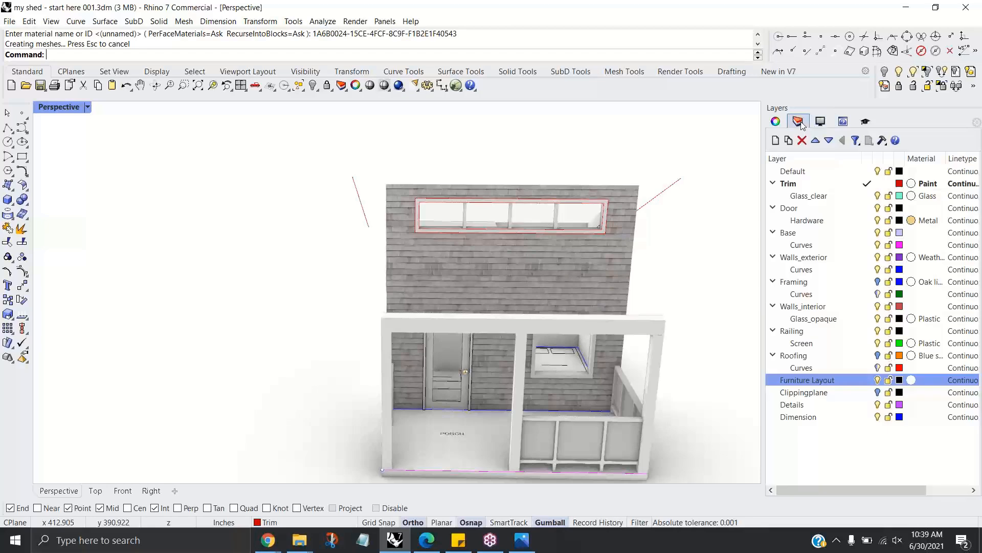
click(877, 355)
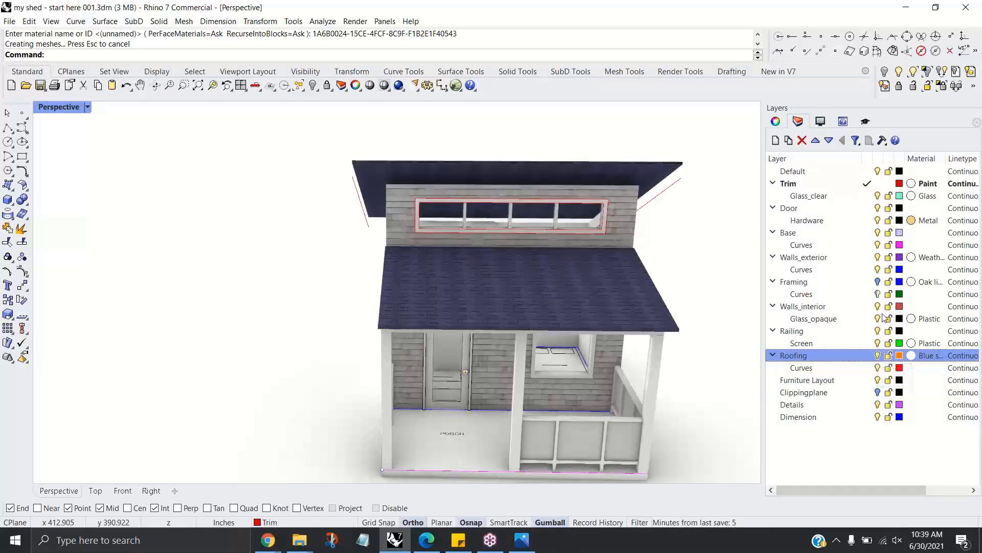
click(878, 282)
right_drag(555, 362, 490, 361)
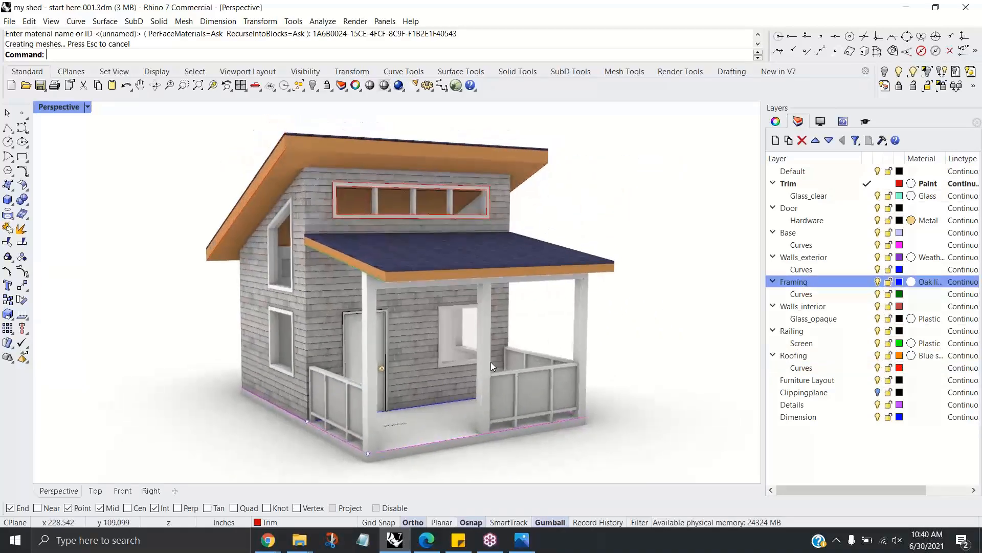
Step: Select all curves in the model and hide them, and do the same with all point objects
text(SelCrv)
key(Return)
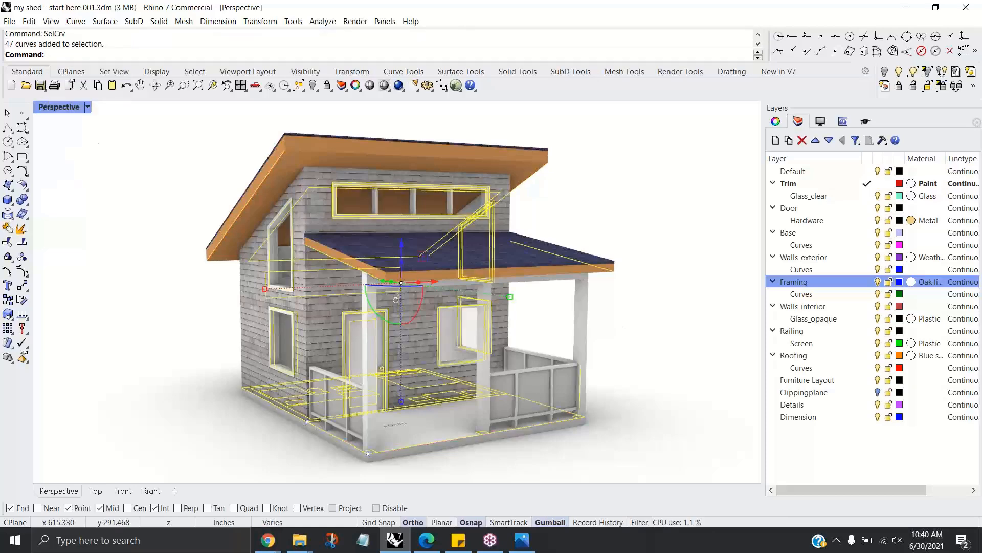
click(313, 85)
mouse_move(598, 252)
right_down()
mouse_move(582, 259)
mouse_move(591, 259)
right_up()
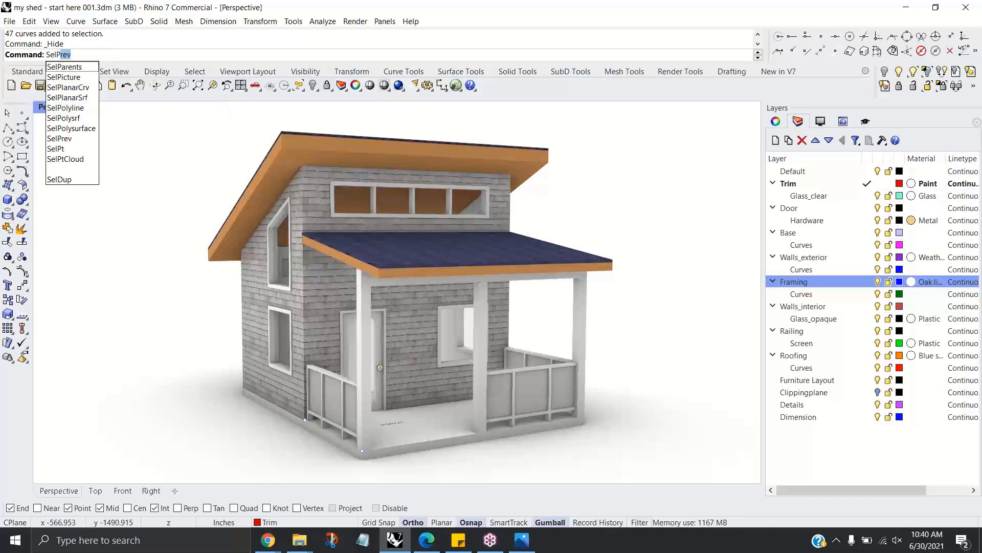
click(81, 149)
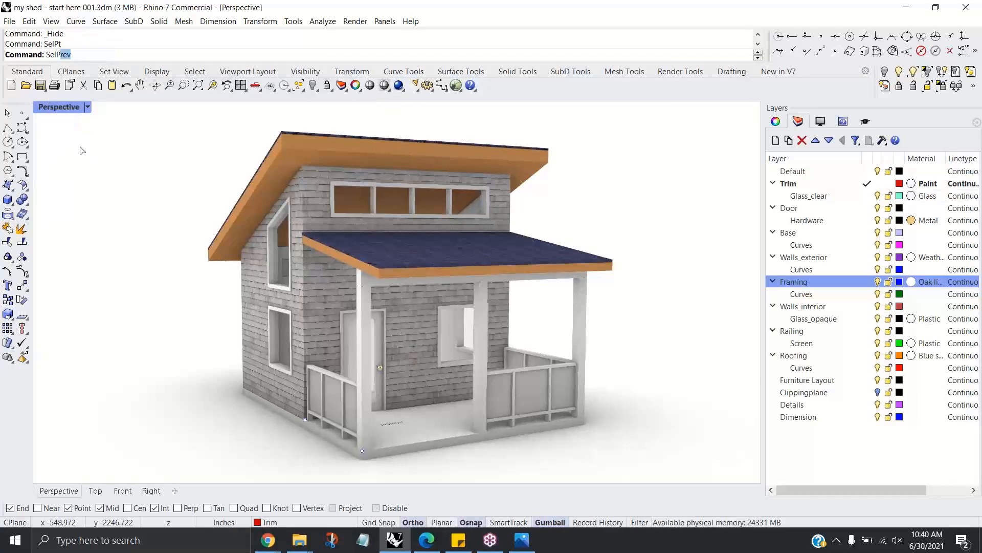
click(312, 87)
right_drag(499, 256, 450, 329)
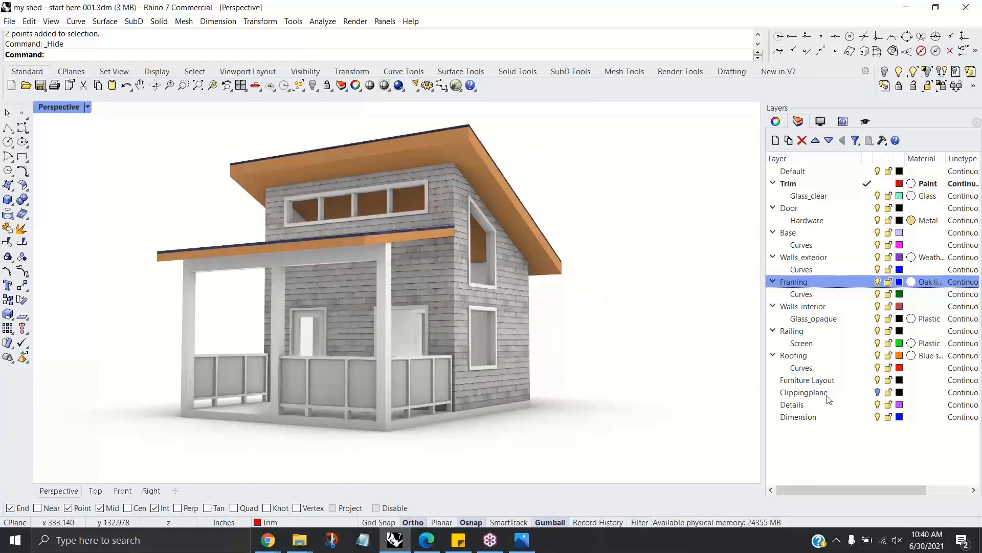
Step: Rename the Screen layer's shared plastic material to Plastic Opaque and assign the Expanded metal mesh material to that layer instead
click(912, 343)
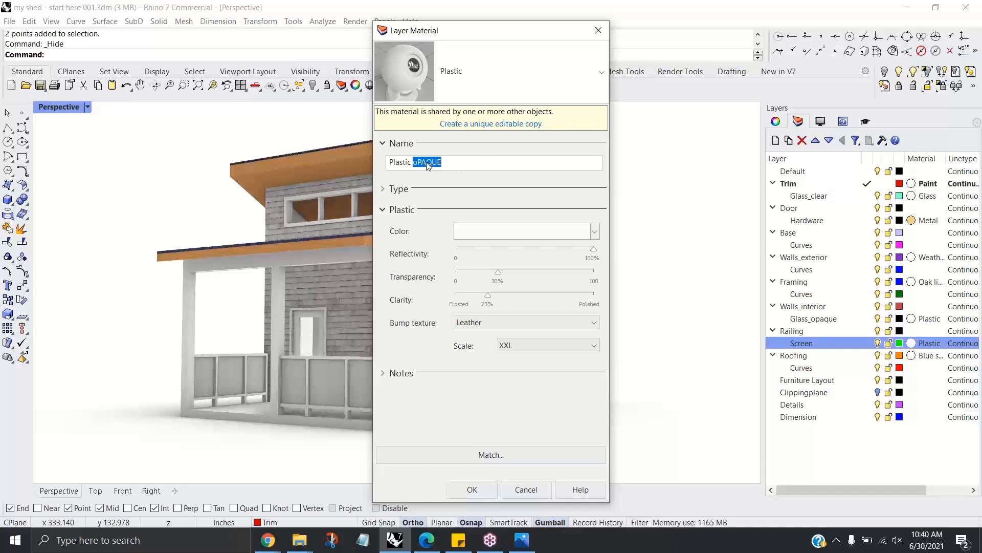
text(Opaque)
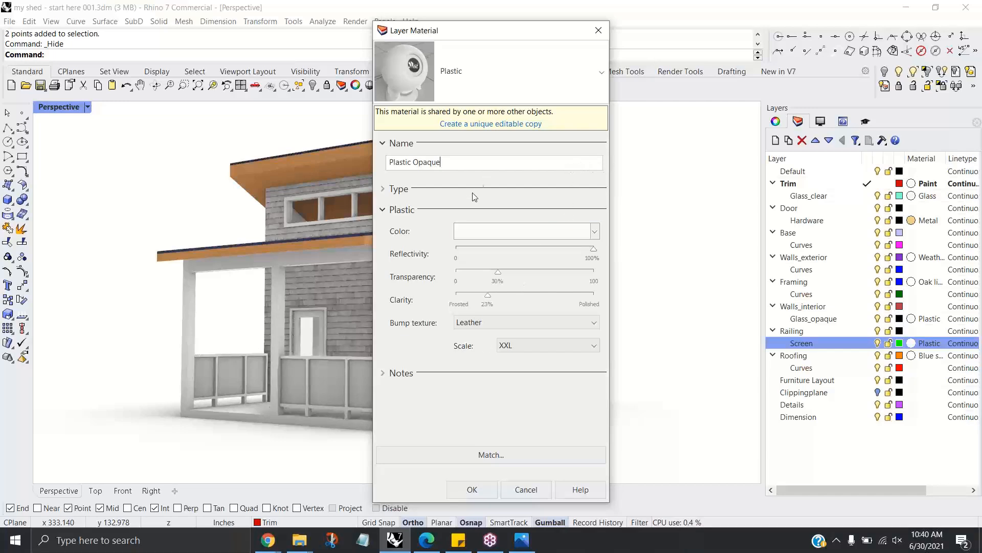
click(494, 82)
drag(607, 240, 605, 322)
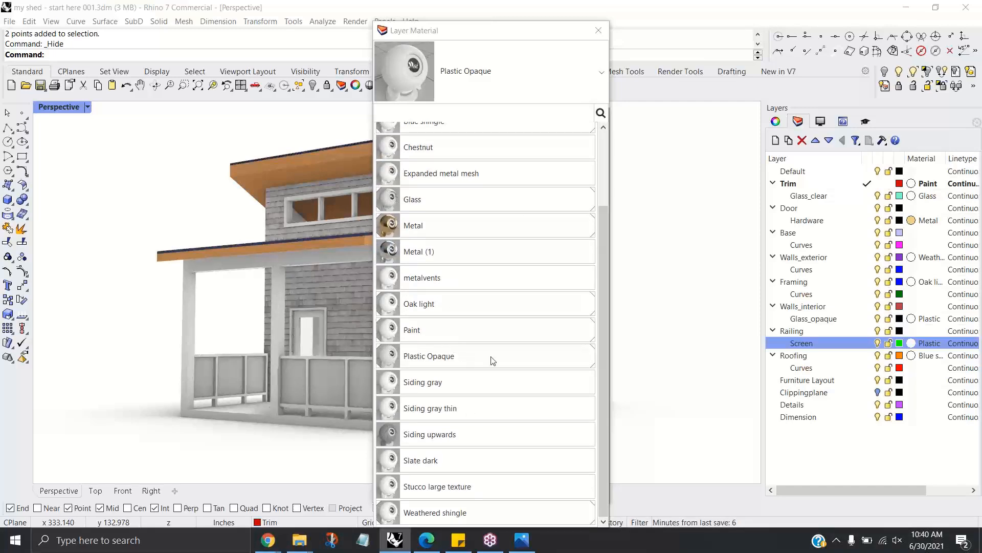
drag(604, 383, 605, 312)
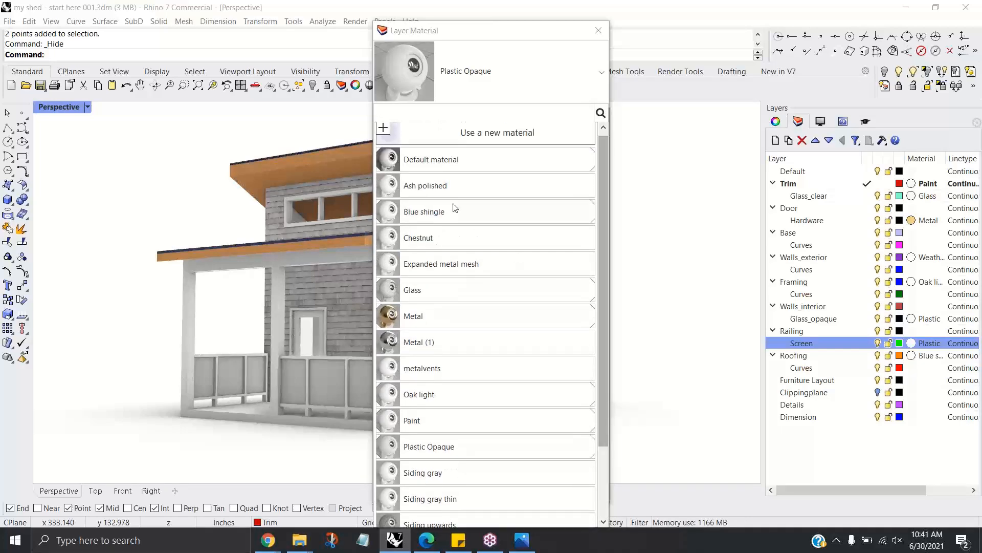
click(439, 266)
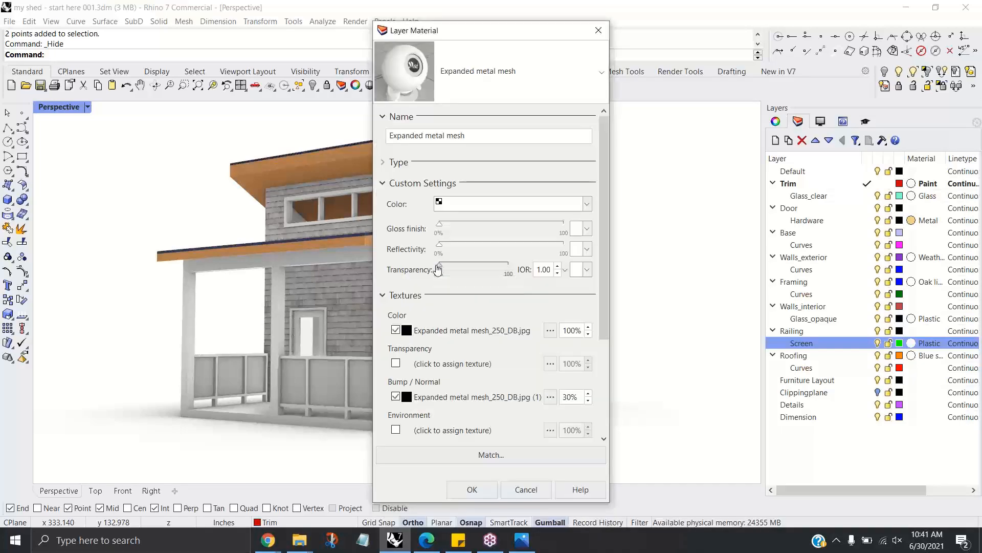
click(514, 86)
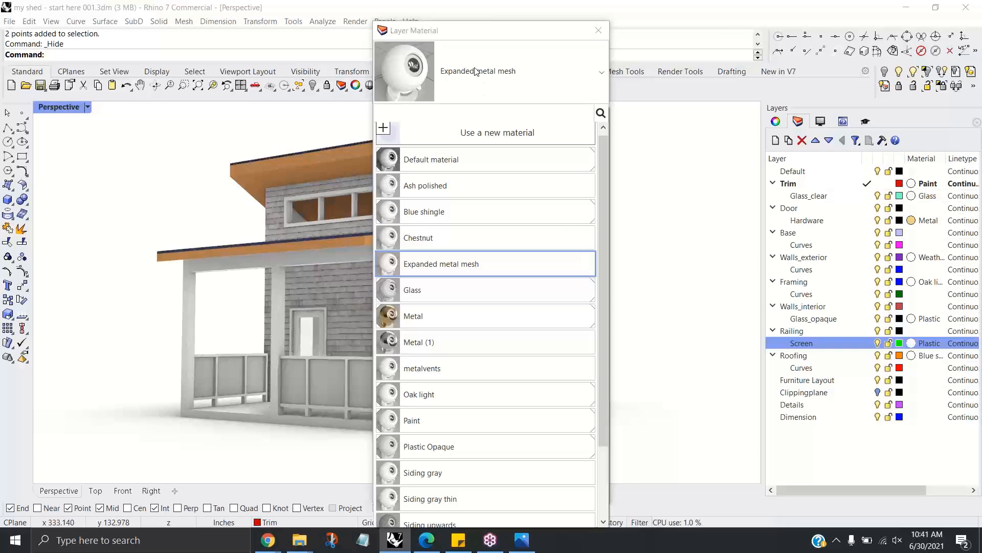
click(541, 76)
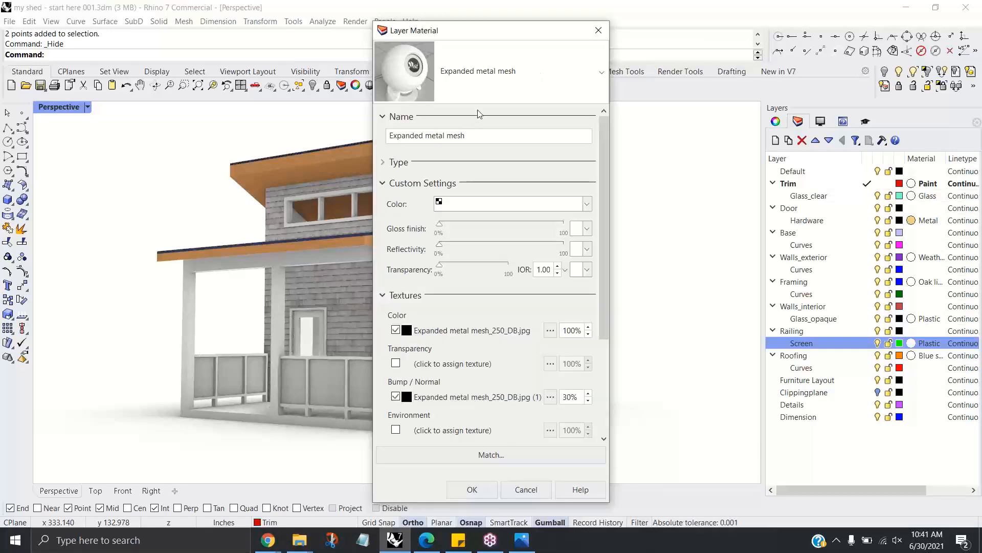
click(479, 495)
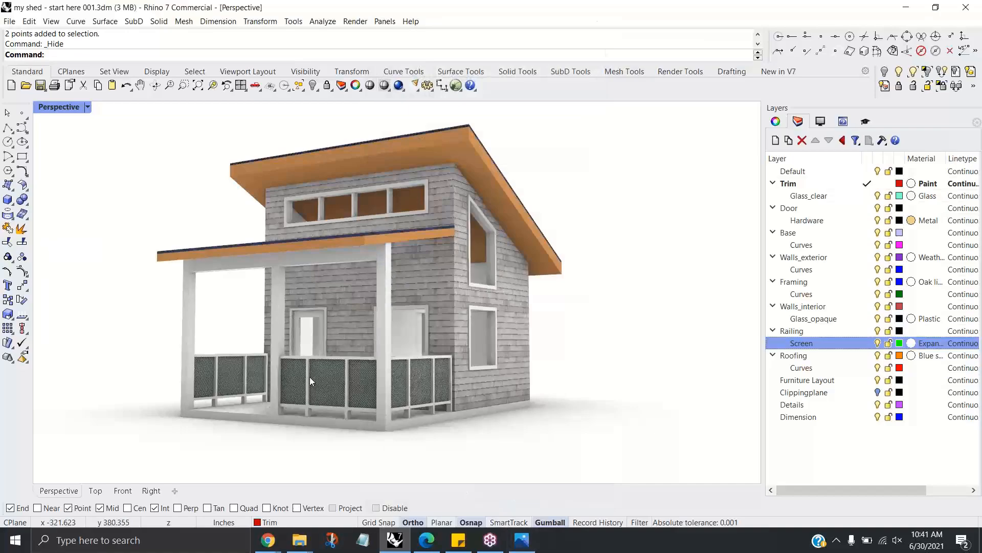
Step: Inspect the metal mesh on the porch railing screens up close and from the front, and save the model
scroll(332, 395, up, 10)
scroll(348, 401, down, 7)
right_drag(355, 395, 417, 417)
shift+right_drag(417, 417, 474, 453)
scroll(413, 375, up, 2)
scroll(426, 374, down, 6)
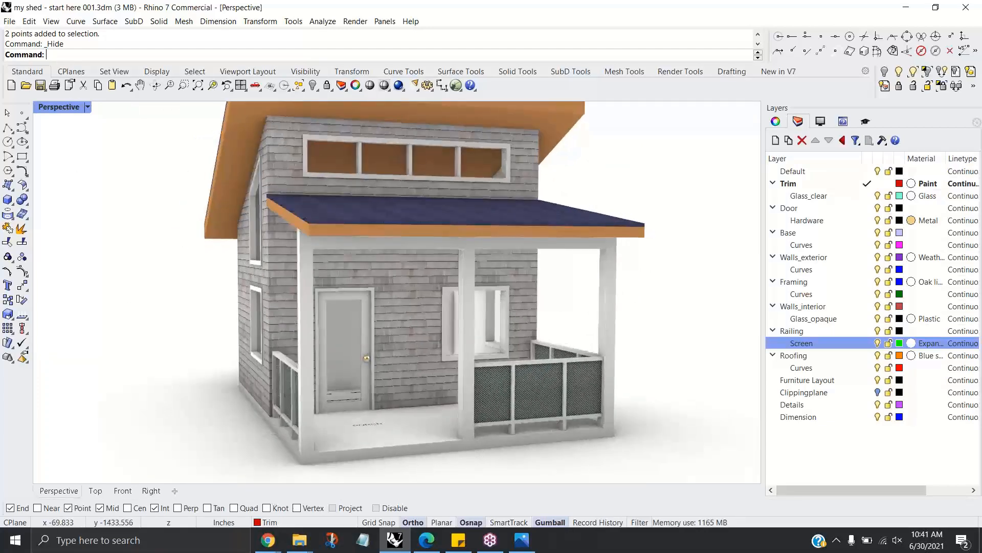
click(39, 86)
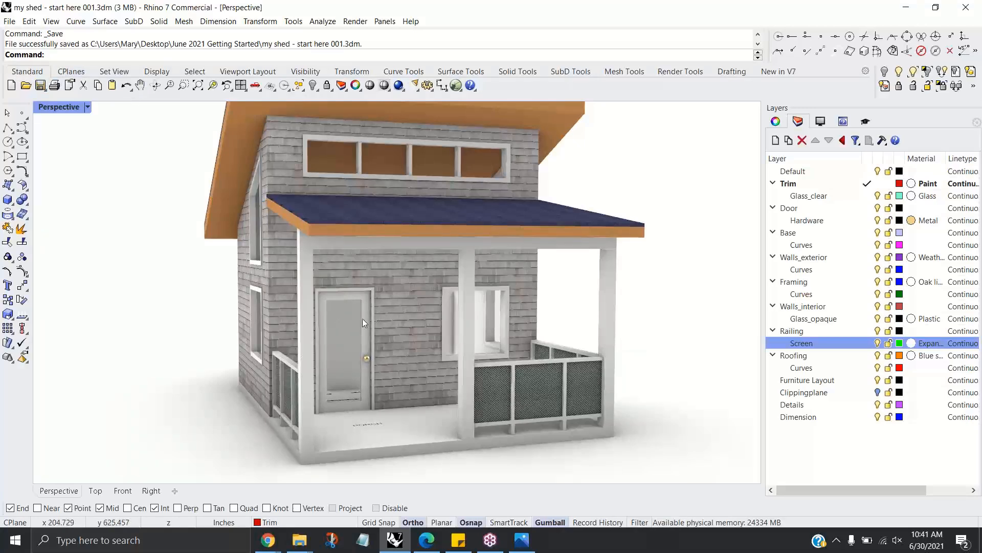
Step: Turn on the Clippingplane layer and examine the clipping plane above the shed from several angles
right_drag(464, 336, 417, 344)
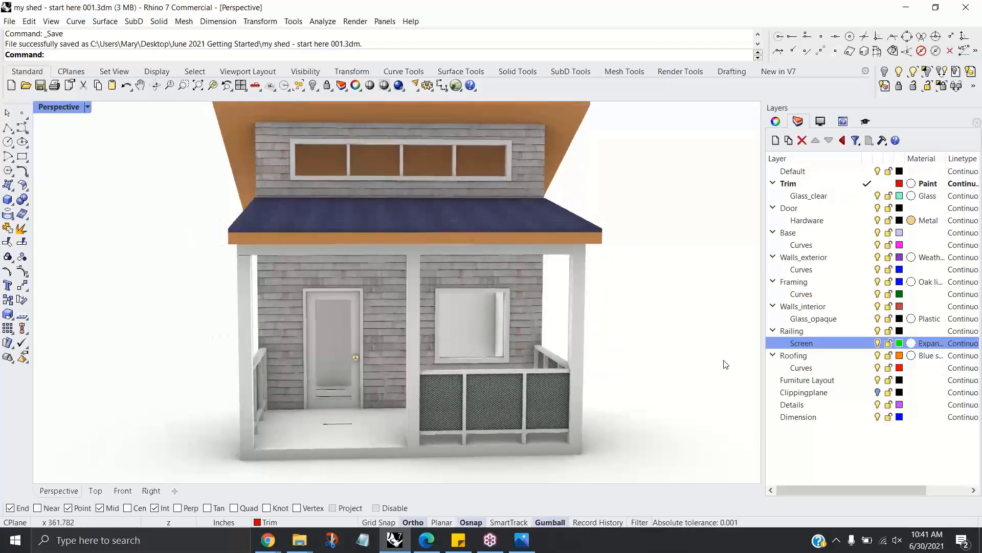
click(878, 392)
right_drag(621, 390, 601, 401)
scroll(601, 401, down, 3)
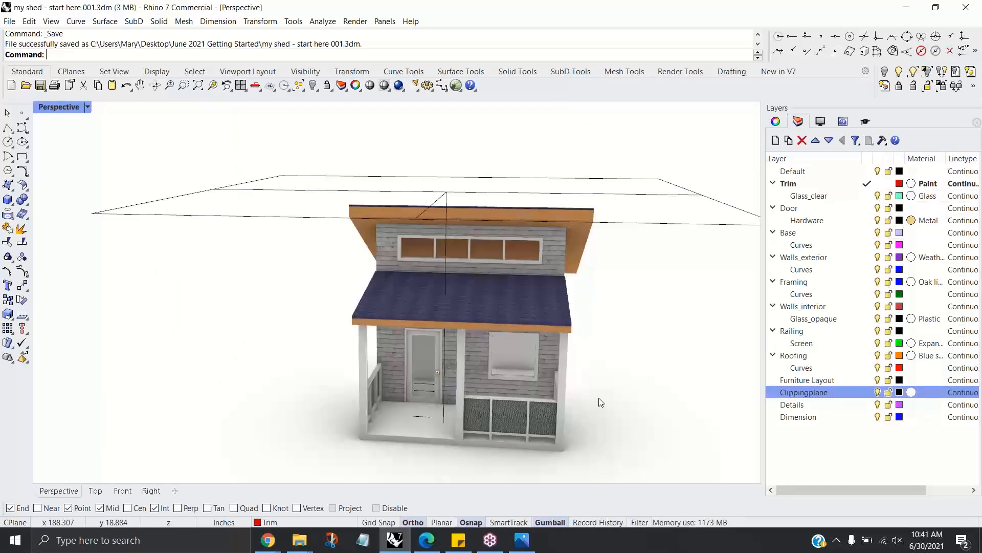
right_drag(625, 323, 588, 337)
scroll(592, 342, up, 3)
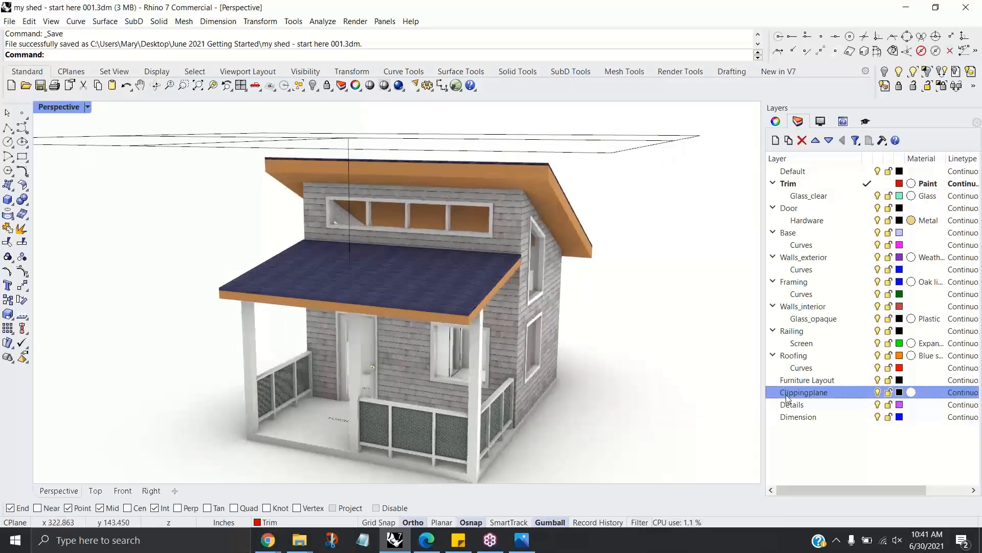
scroll(678, 310, down, 2)
right_drag(679, 311, 674, 325)
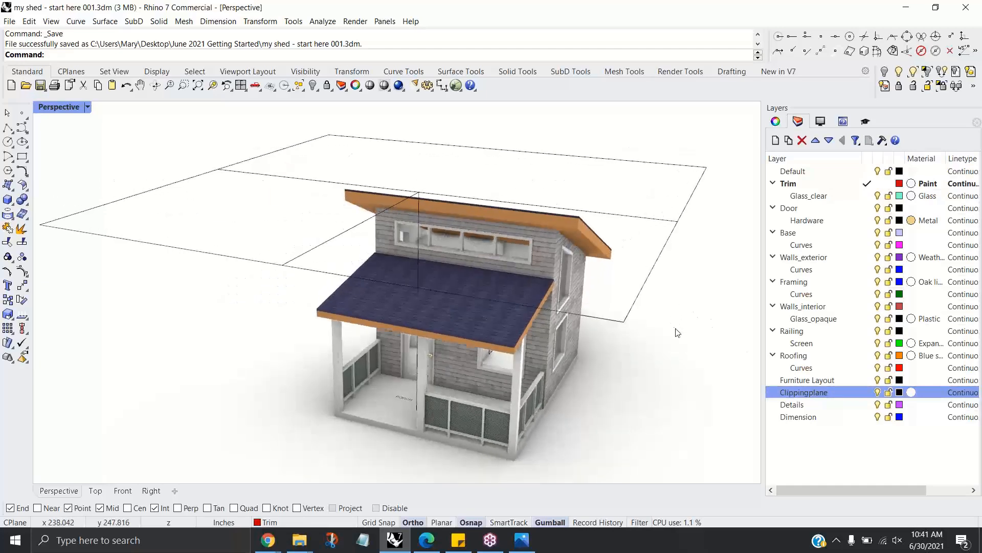
click(638, 297)
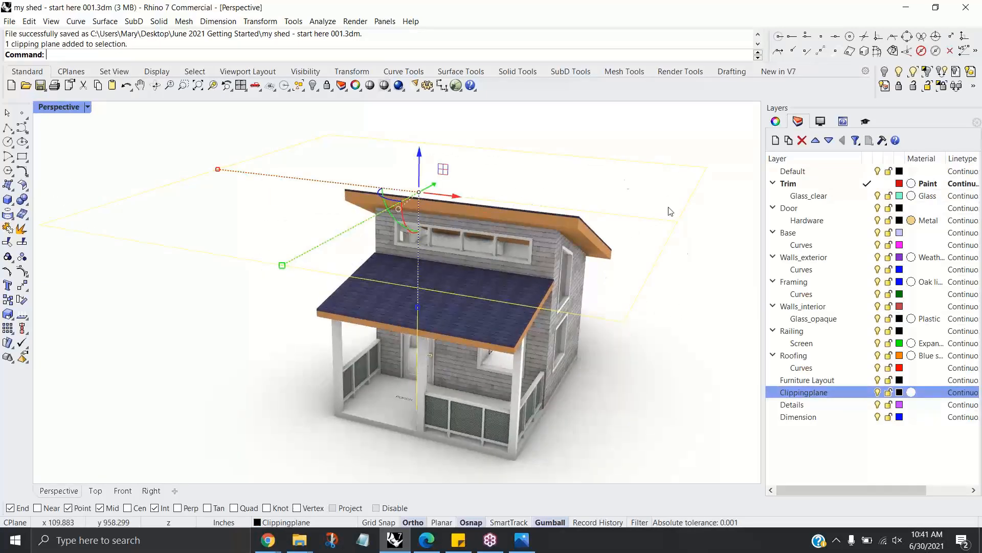
click(668, 336)
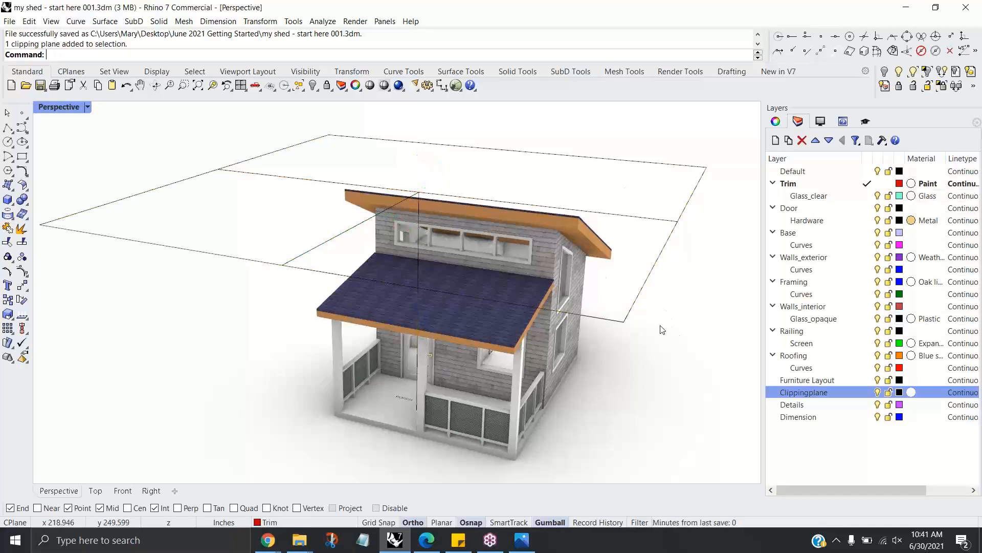
right_drag(675, 334, 646, 327)
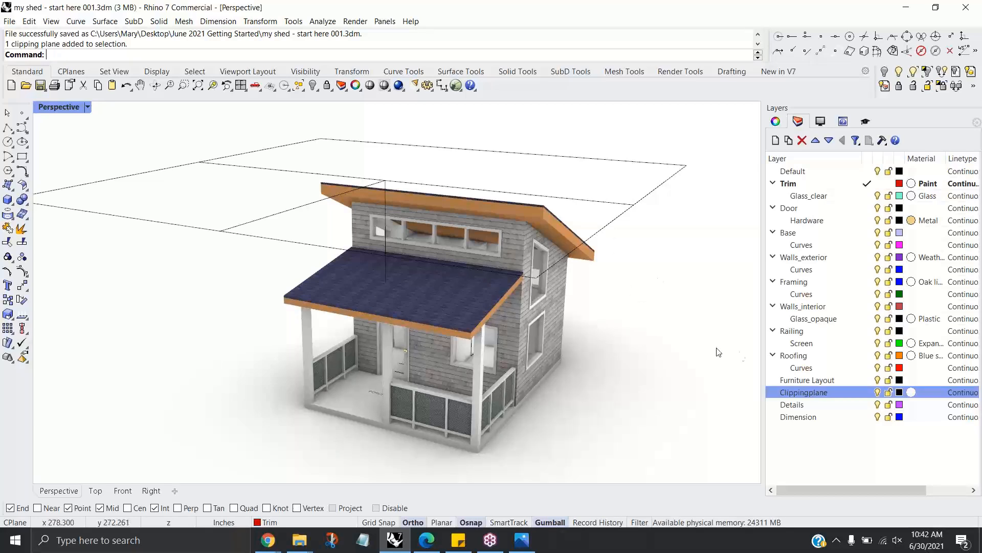
Step: Select the clipping plane and review its clipped views in the object properties, toggling the Top view off and back on
click(626, 207)
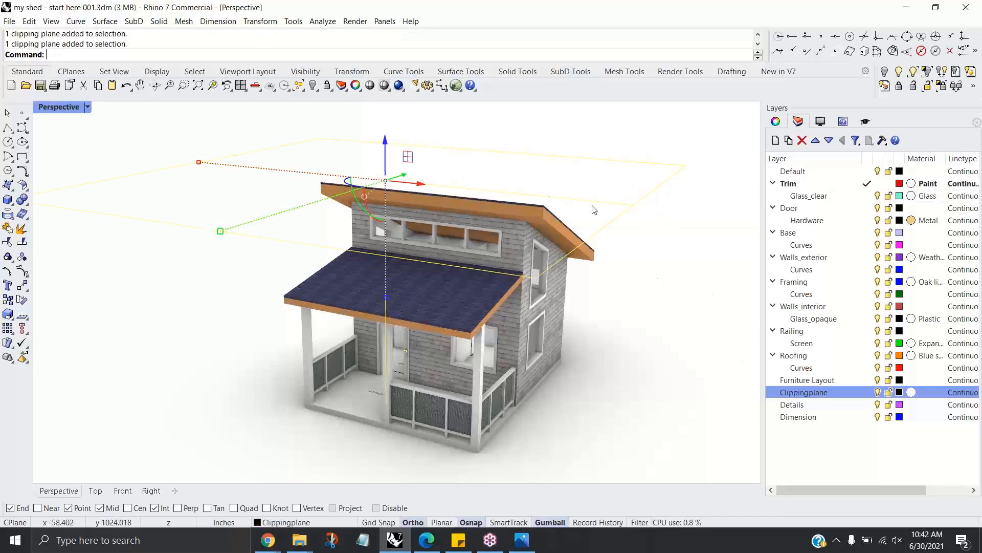
click(776, 122)
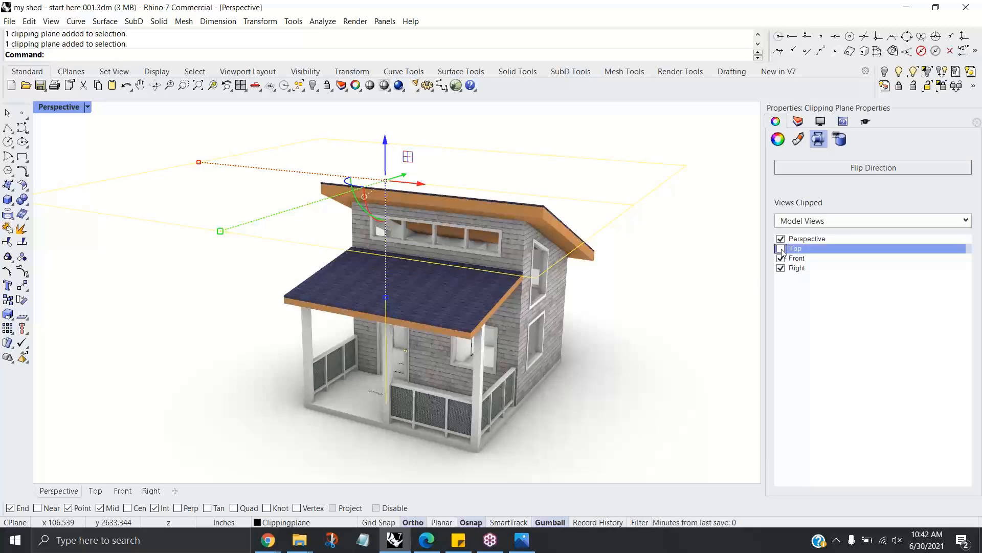
click(781, 248)
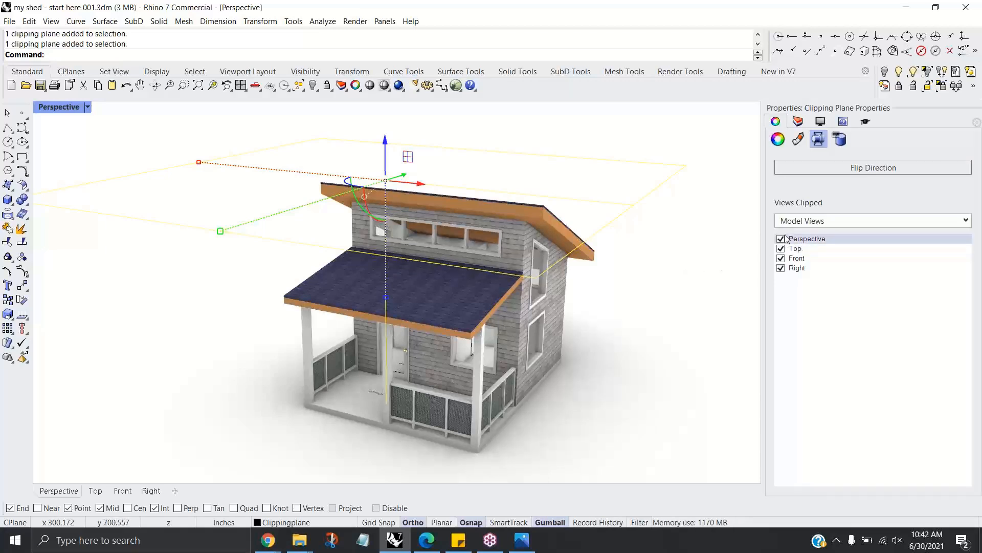
click(696, 221)
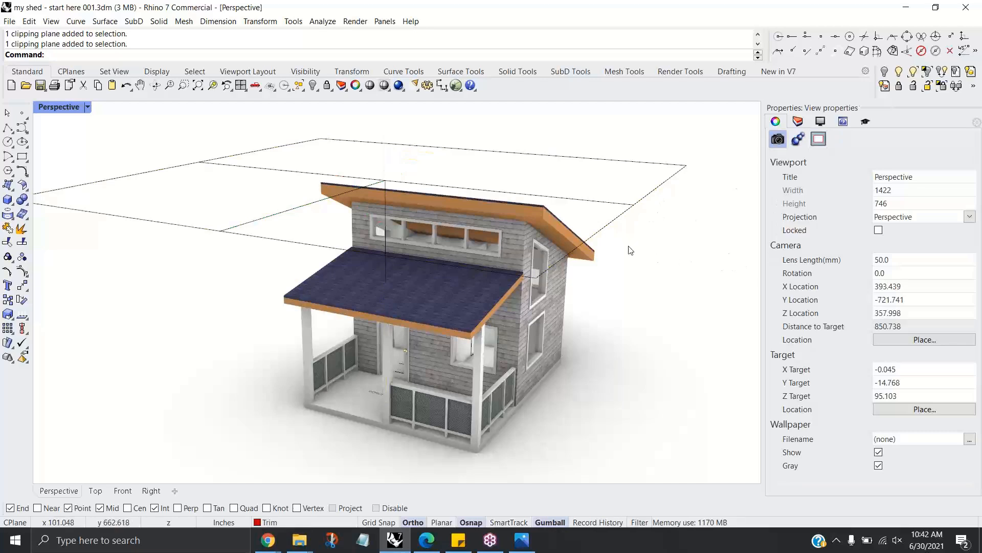
click(620, 221)
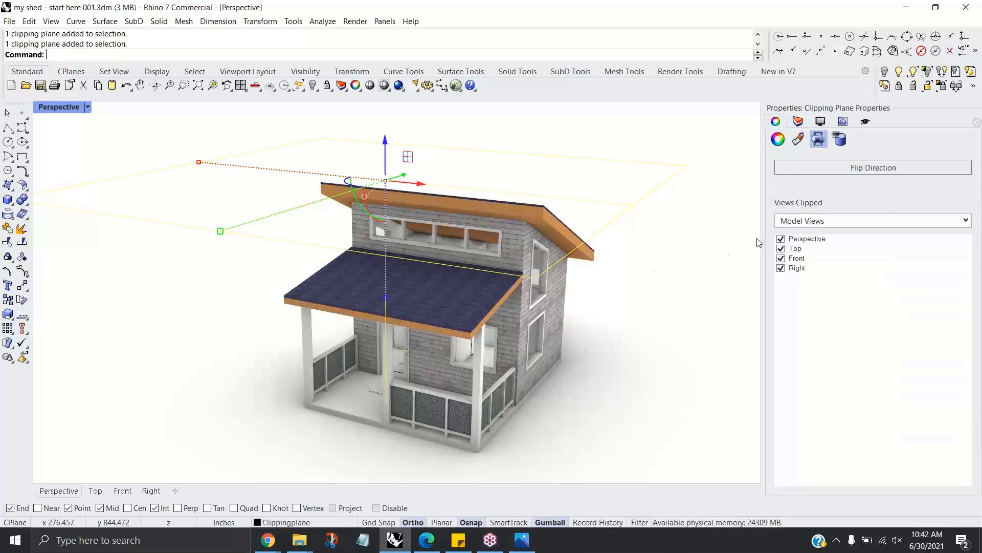
click(781, 248)
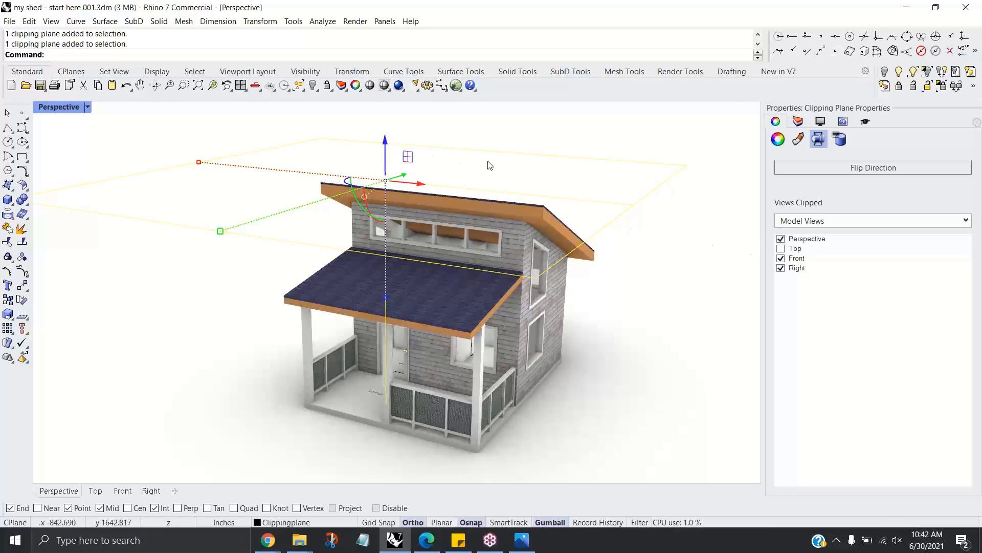
click(781, 248)
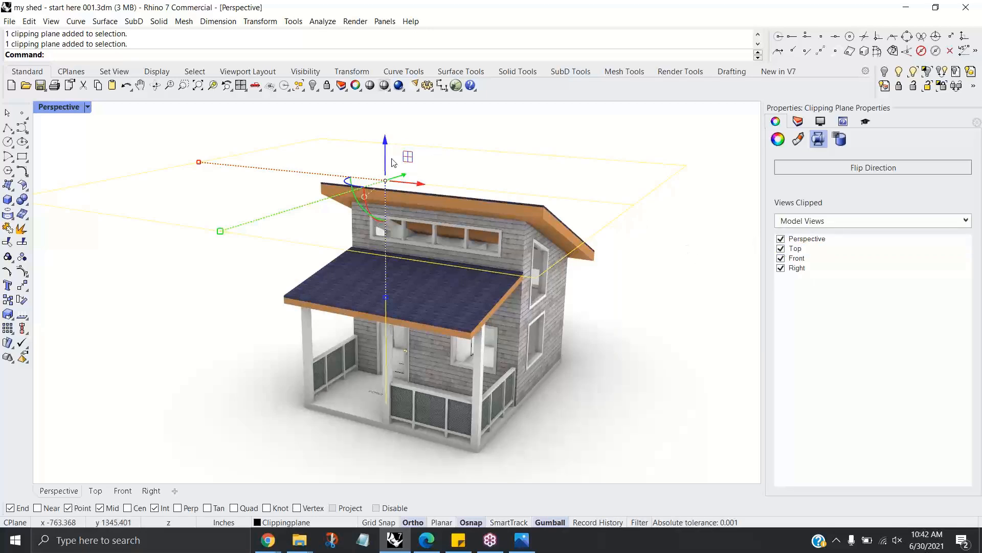
Step: Lower the clipping plane through the upper roof and walls to expose the interior, and switch to the four-viewport layout
drag(388, 144, 391, 207)
right_drag(404, 249, 461, 228)
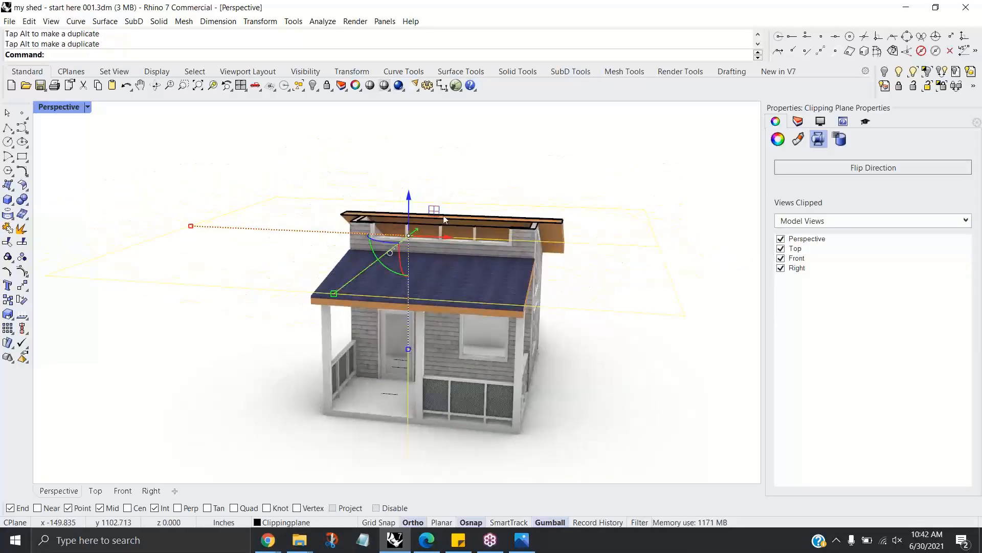
drag(414, 201, 431, 236)
right_drag(528, 207, 516, 225)
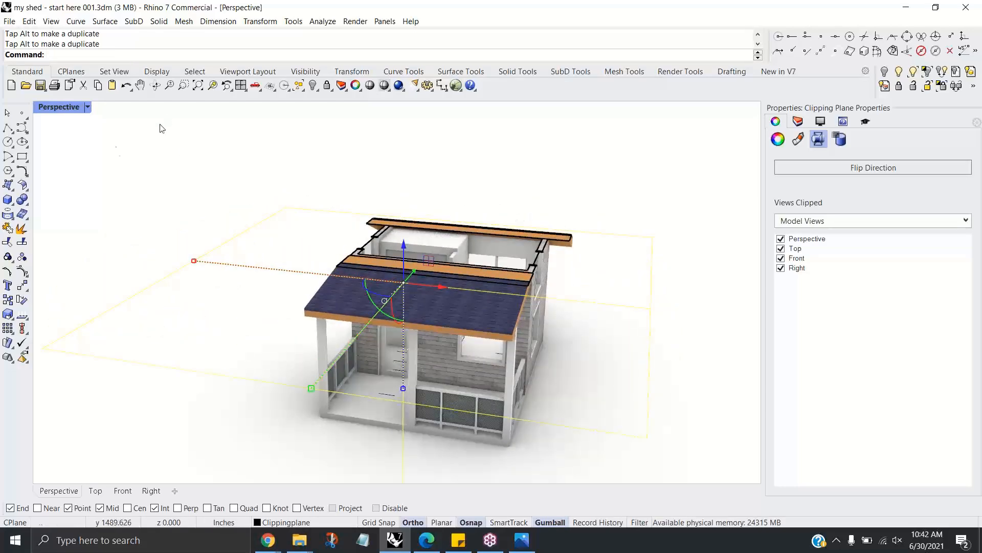
double_click(58, 108)
scroll(254, 395, down, 3)
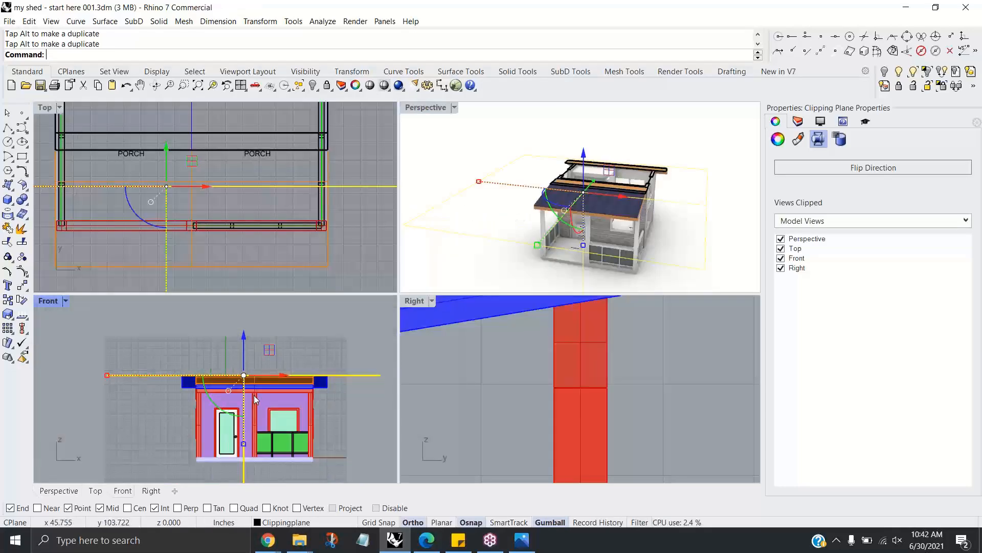
Step: Lower the horizontal clipping plane below both roofs to door and window height, exposing the floor plan
drag(242, 333, 245, 360)
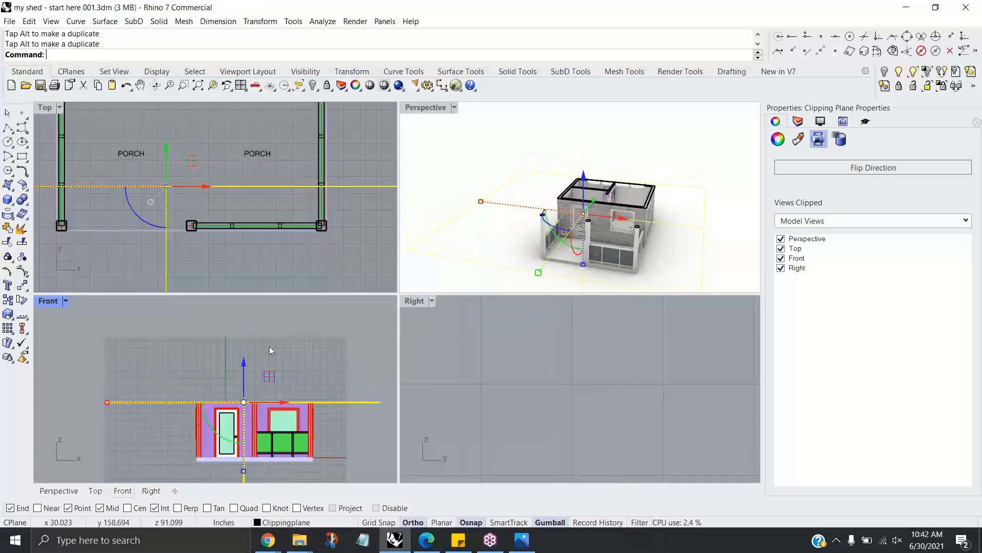
scroll(609, 224, up, 6)
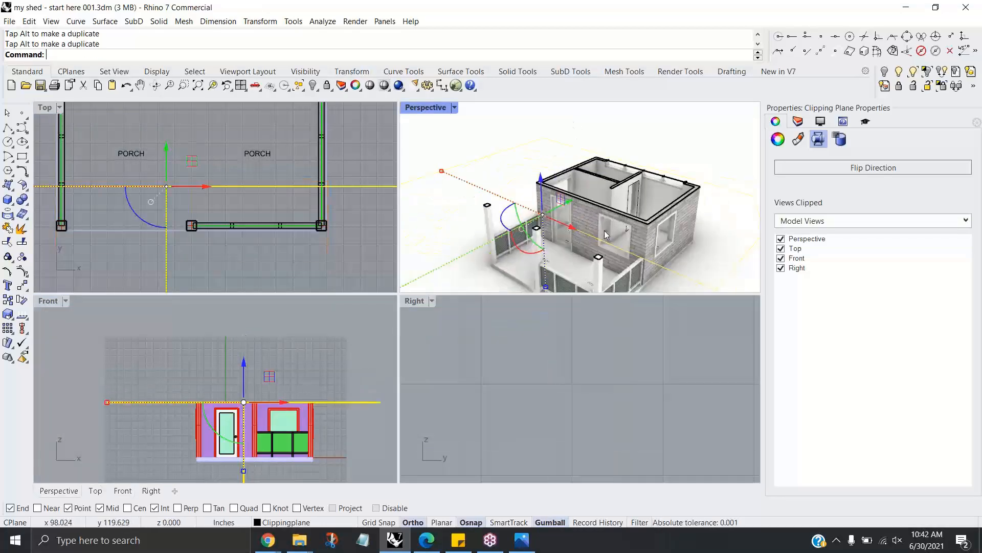
right_drag(609, 221, 665, 272)
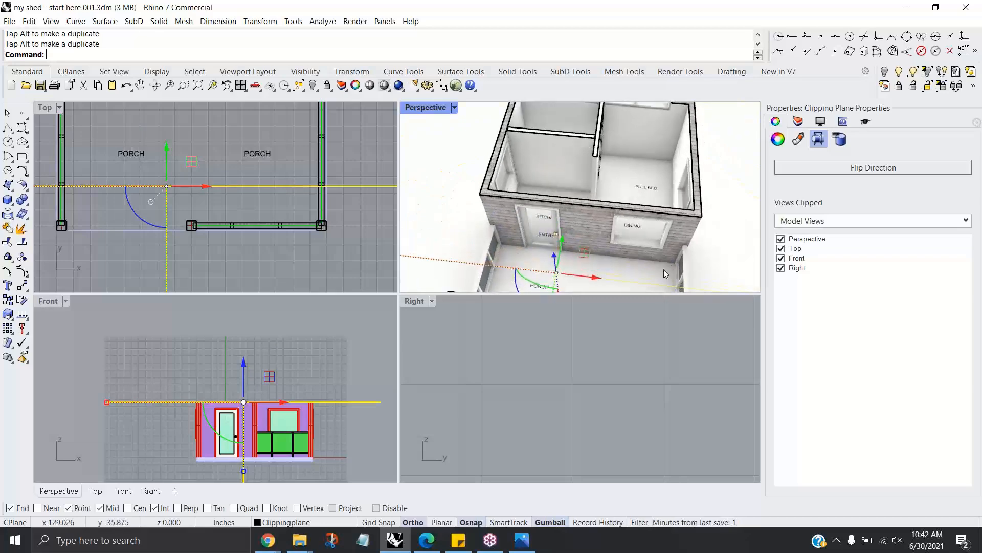
drag(247, 369, 244, 368)
right_drag(574, 200, 623, 215)
mouse_move(244, 365)
mouse_down()
mouse_move(253, 409)
mouse_move(252, 335)
mouse_move(256, 366)
mouse_up()
scroll(208, 234, down, 2)
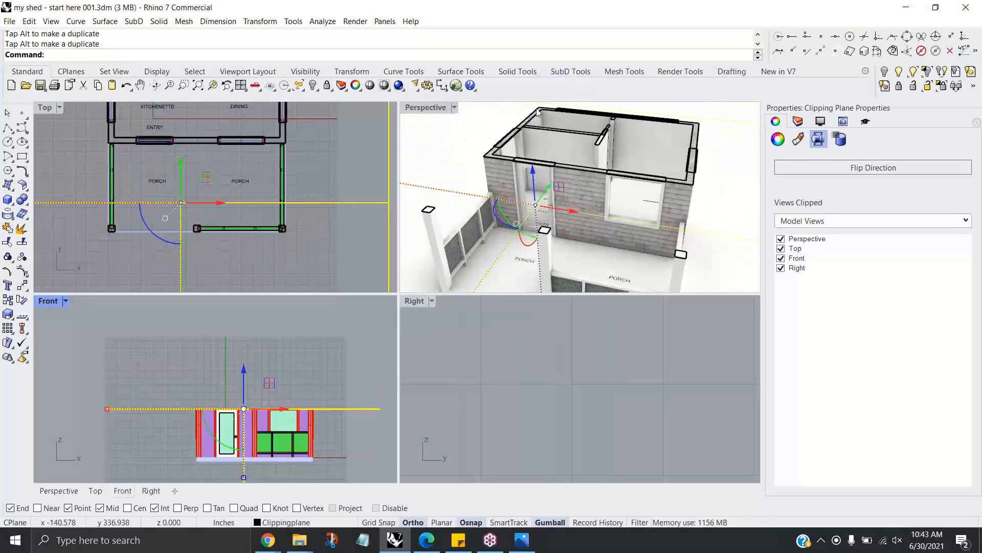
Step: Turn off the clipping plane in the Front, Right and Perspective views, leaving only Top clipped
click(780, 258)
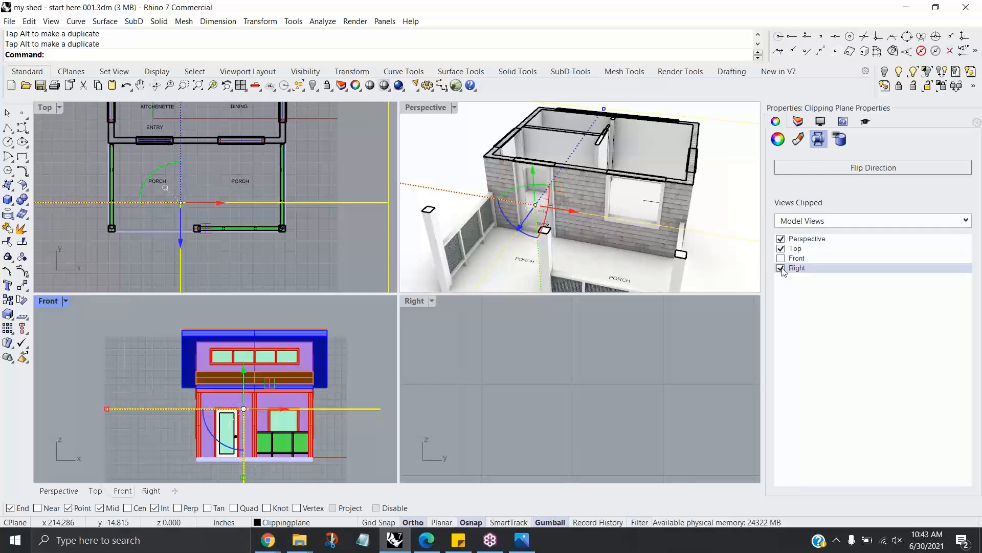
click(781, 268)
right_drag(718, 251, 711, 251)
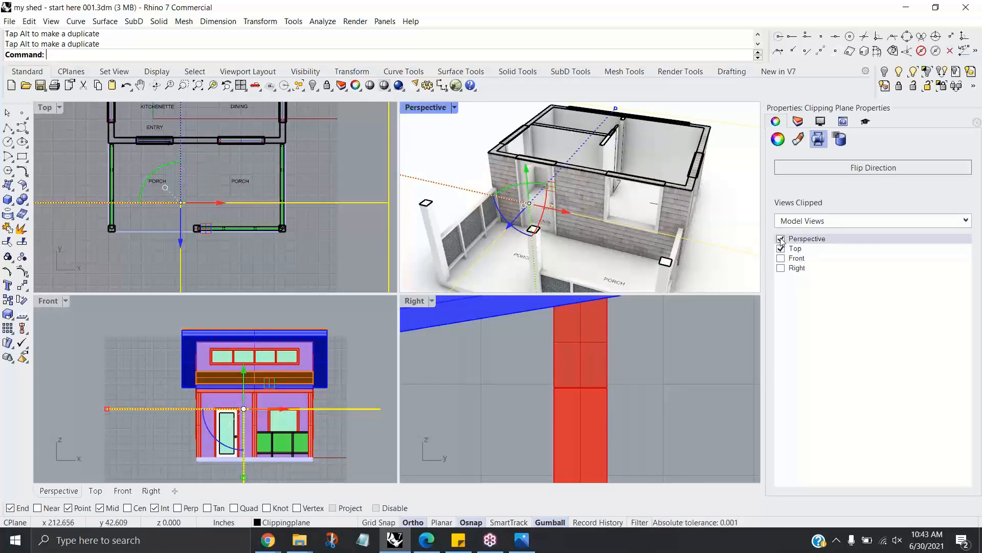
click(781, 239)
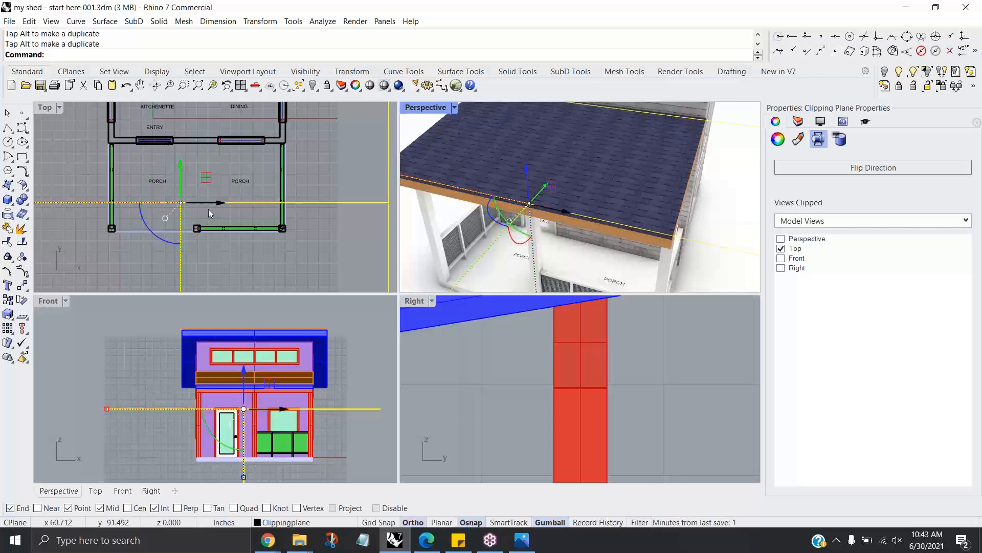
Step: Examine the clipped floor plan in the Top view, from the interior rooms to the porch
scroll(324, 229, down, 4)
right_drag(321, 226, 310, 256)
scroll(256, 152, up, 3)
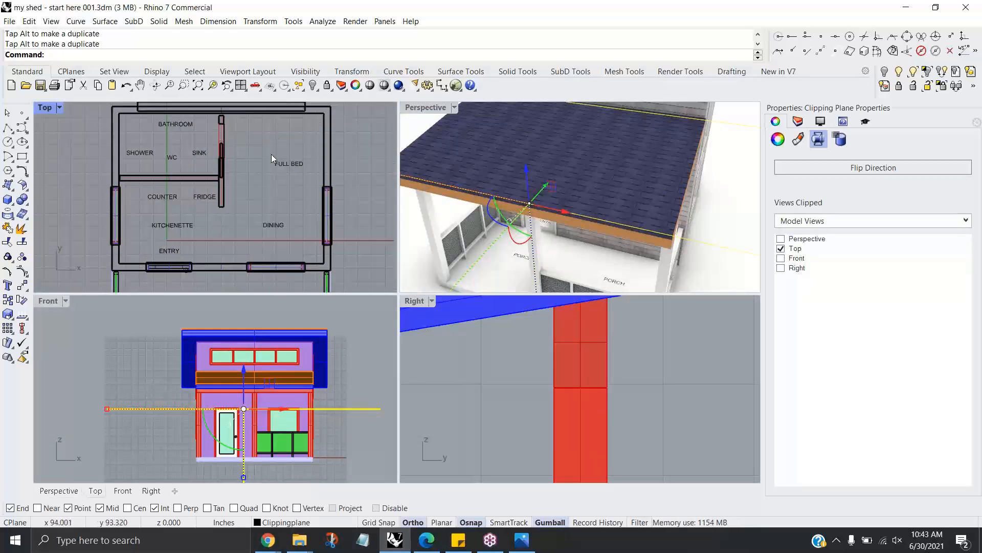
scroll(236, 190, up, 2)
scroll(234, 189, down, 5)
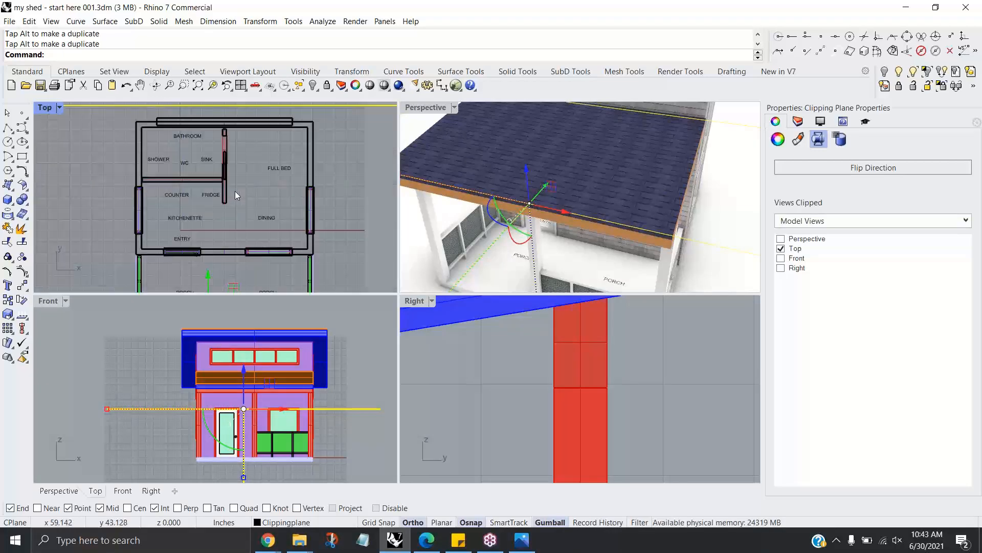
right_drag(247, 195, 240, 169)
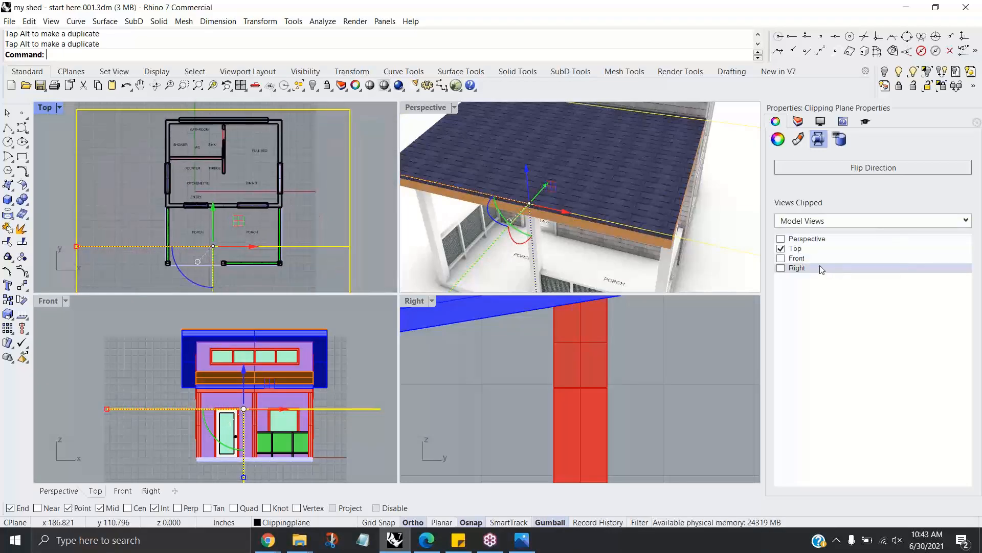
scroll(270, 180, up, 2)
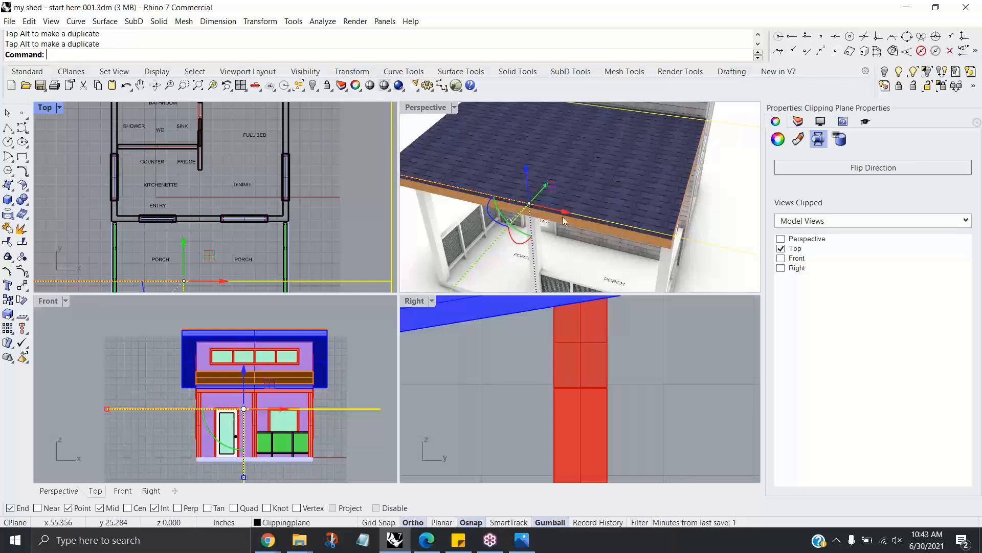
scroll(179, 212, up, 1)
scroll(188, 211, up, 1)
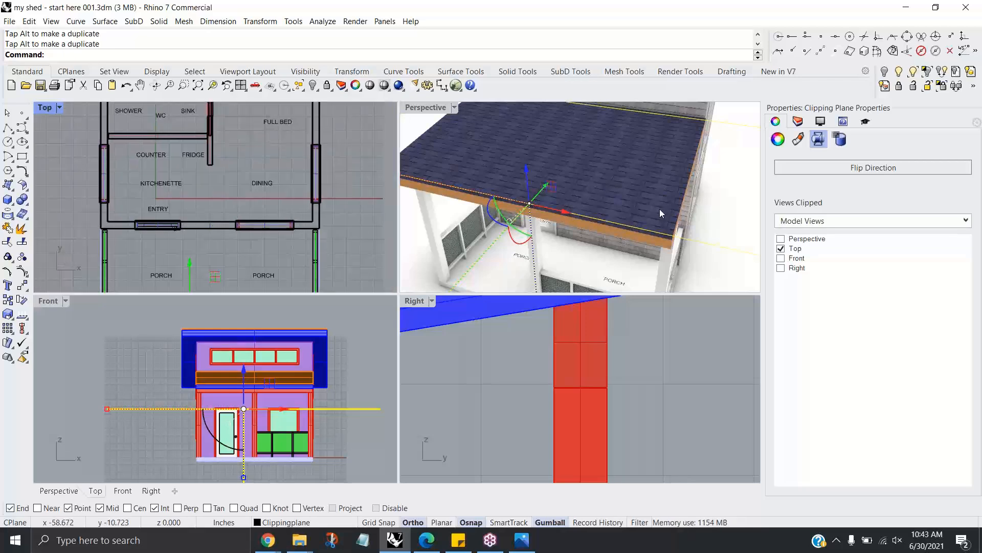
Step: Turn clipping back on for the Perspective view and bring the whole cut shed into view
click(781, 239)
scroll(666, 239, down, 2)
scroll(640, 215, down, 2)
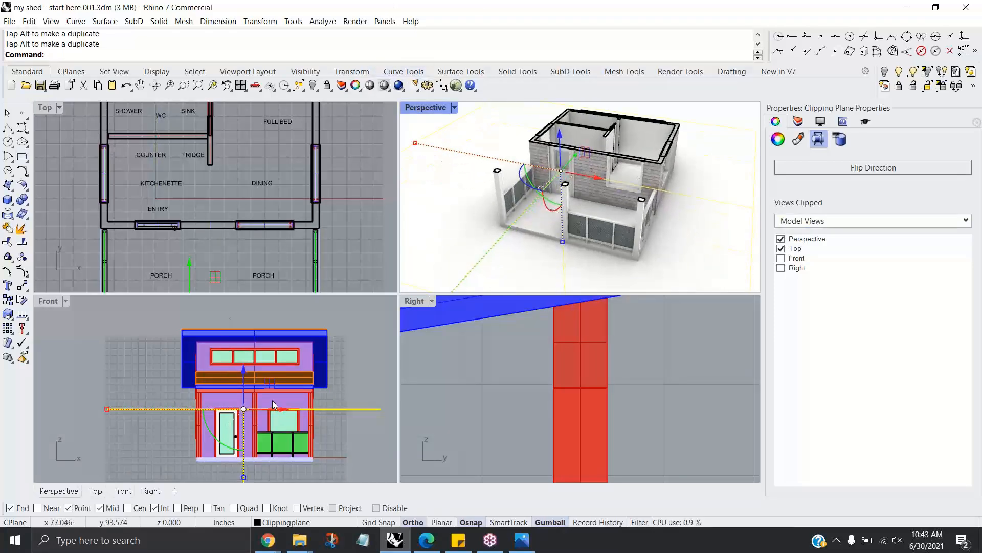
scroll(274, 405, down, 2)
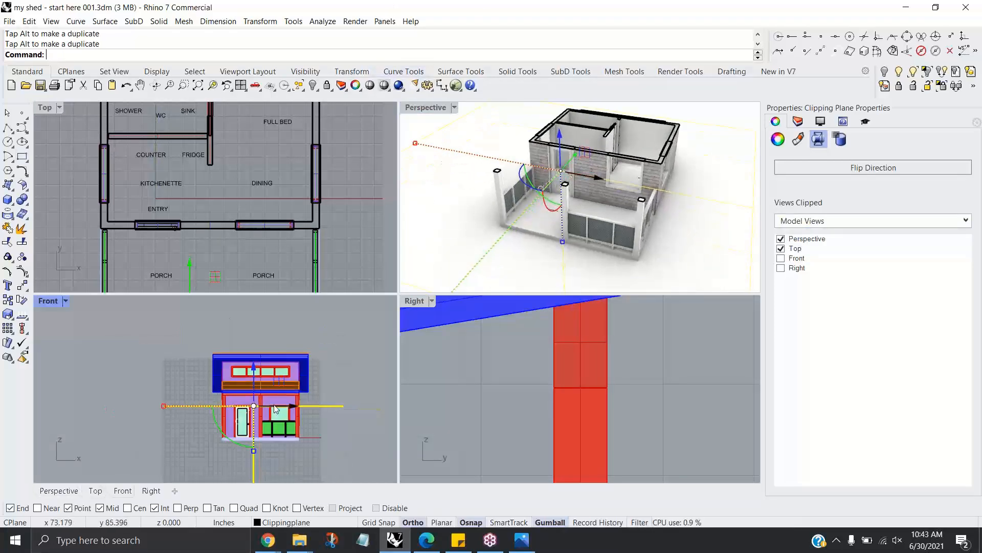
Step: Flip the clipping plane's direction to examine the roof portion, and flip it back to keep the lower portion
click(873, 167)
right_drag(643, 191, 655, 97)
right_drag(608, 228, 650, 246)
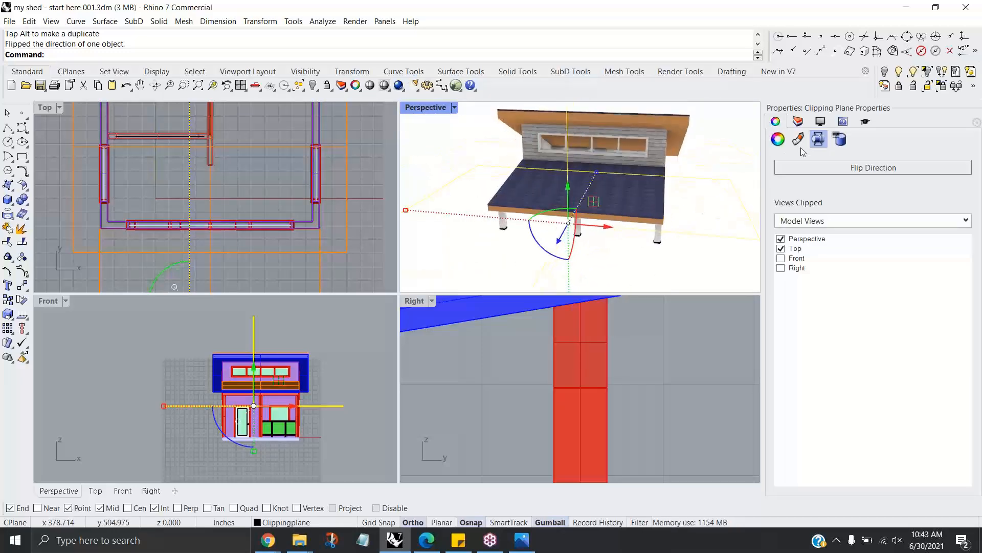
click(853, 167)
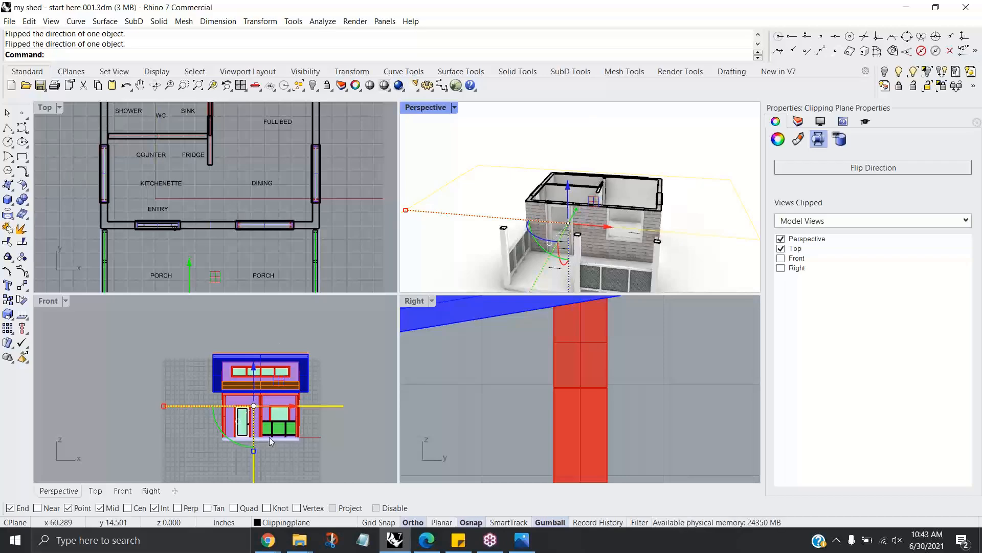
Step: Rotate the clipping plane upright in the Front view and move it to cut a section through the dining side
right_drag(304, 447, 300, 424)
drag(240, 421, 200, 364)
right_drag(646, 240, 563, 235)
drag(552, 230, 594, 247)
scroll(668, 238, up, 4)
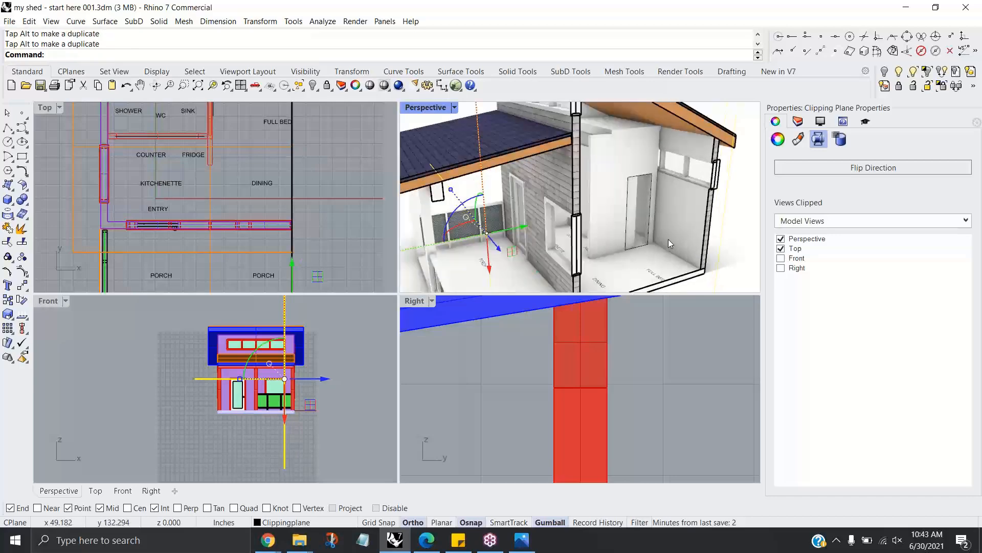
scroll(669, 238, up, 3)
mouse_move(638, 249)
right_down()
mouse_move(642, 240)
mouse_move(608, 241)
mouse_move(610, 222)
mouse_move(612, 232)
mouse_move(642, 234)
right_up()
Step: Flip the upright clipping plane's direction and move it across the shed toward the entry side
click(843, 170)
right_drag(494, 236, 628, 226)
drag(706, 186, 637, 210)
right_drag(566, 234, 652, 224)
scroll(570, 251, up, 2)
right_drag(572, 251, 589, 229)
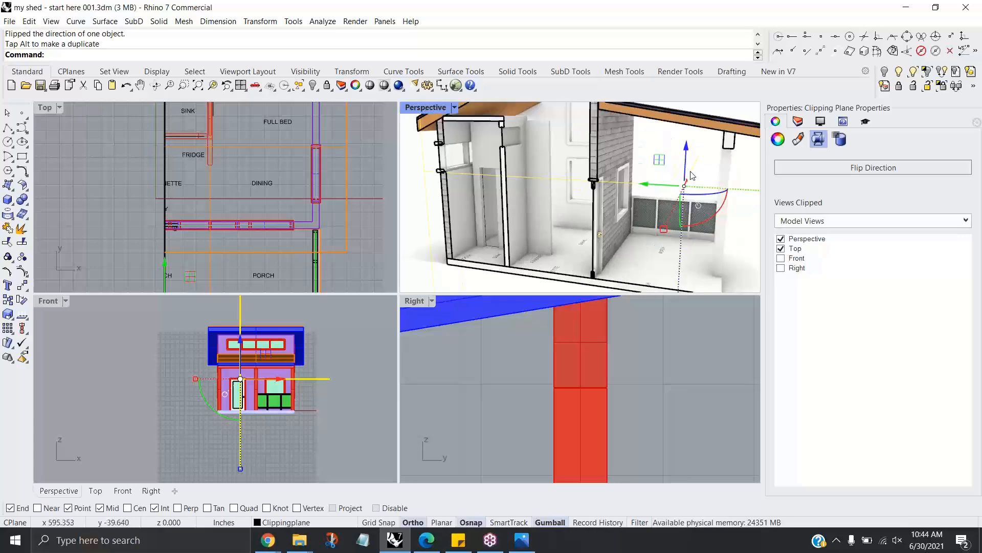
Step: Move the upright clipping plane further across, beside the entry door, and inspect the section from the side and front
right_drag(660, 186, 650, 224)
drag(670, 196, 608, 230)
right_drag(607, 230, 568, 229)
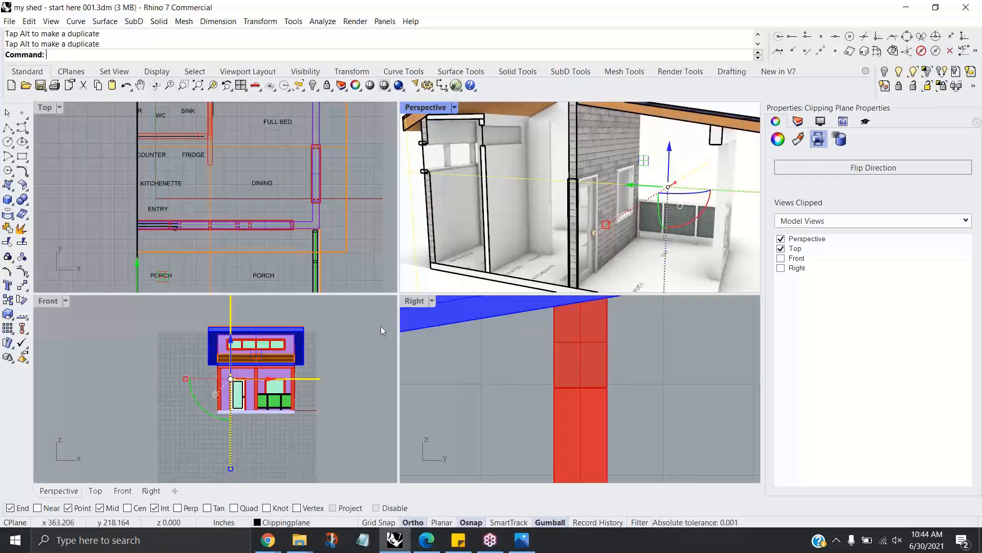
scroll(573, 245, down, 5)
right_drag(573, 245, 620, 255)
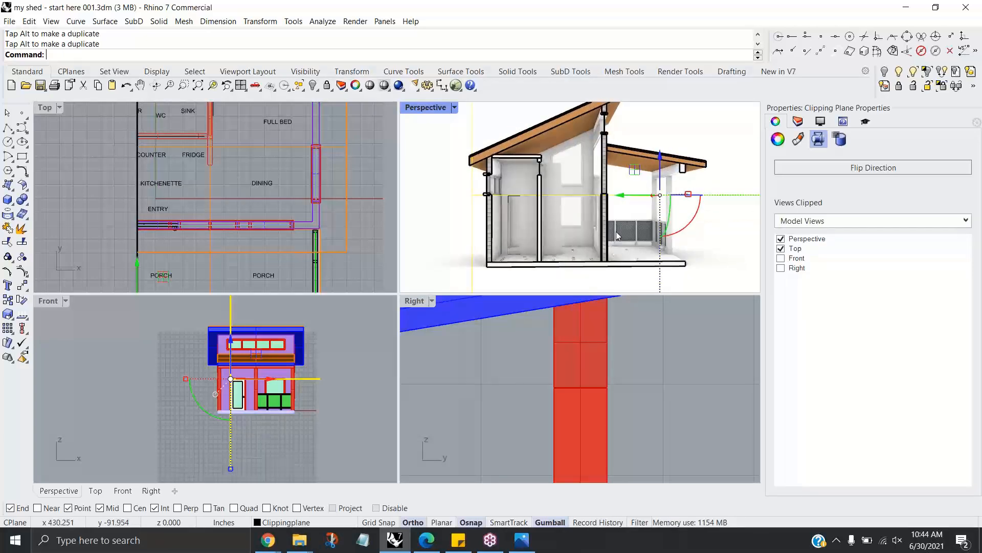
scroll(609, 219, up, 4)
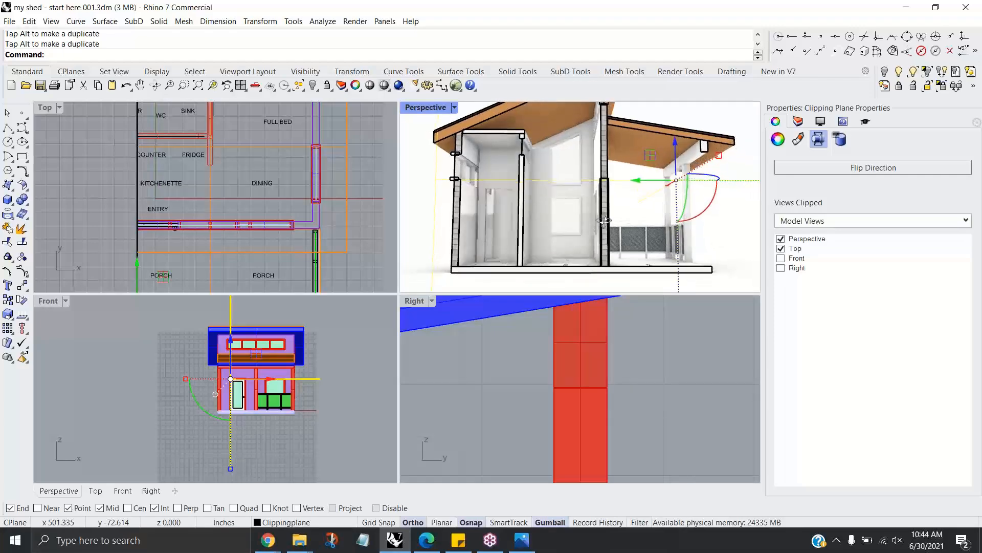
right_drag(603, 222, 526, 244)
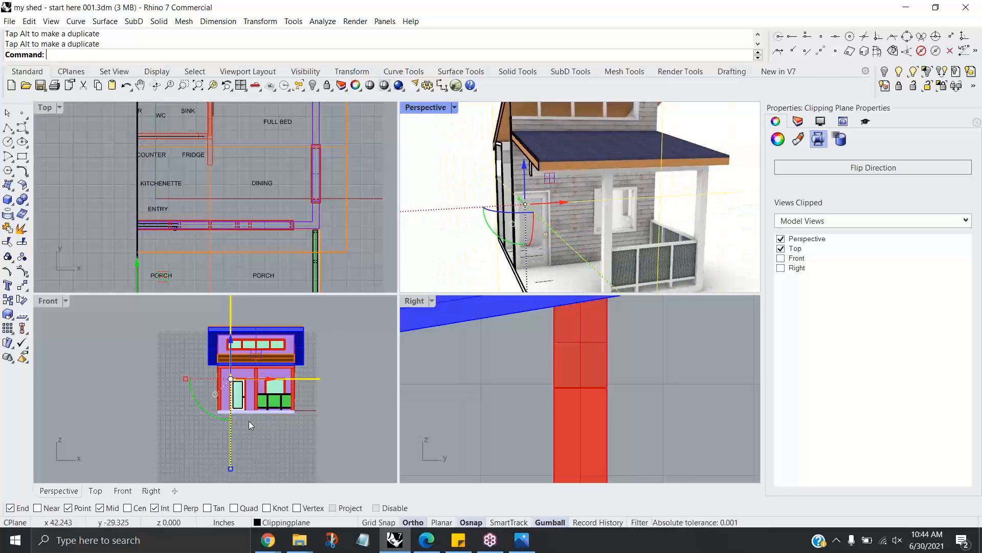
Step: Rotate the clipping plane in the Top view to run parallel to the front wall, and flip its direction to keep the house
scroll(521, 372, down, 6)
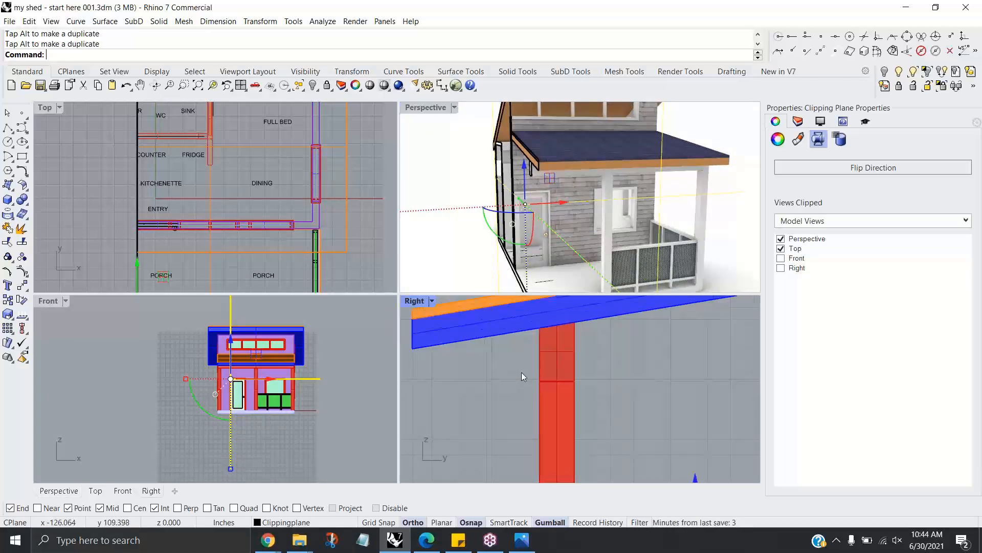
scroll(563, 397, down, 4)
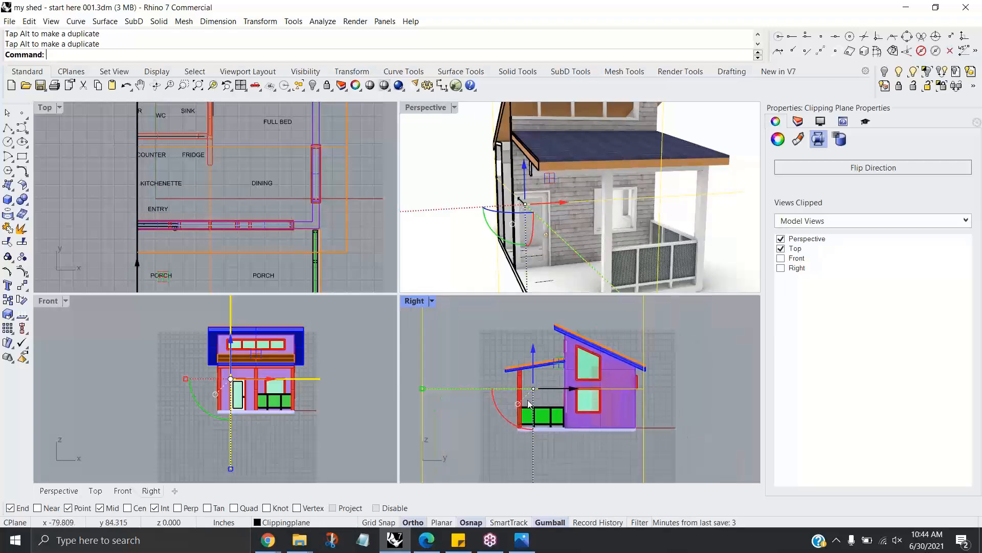
drag(496, 403, 546, 423)
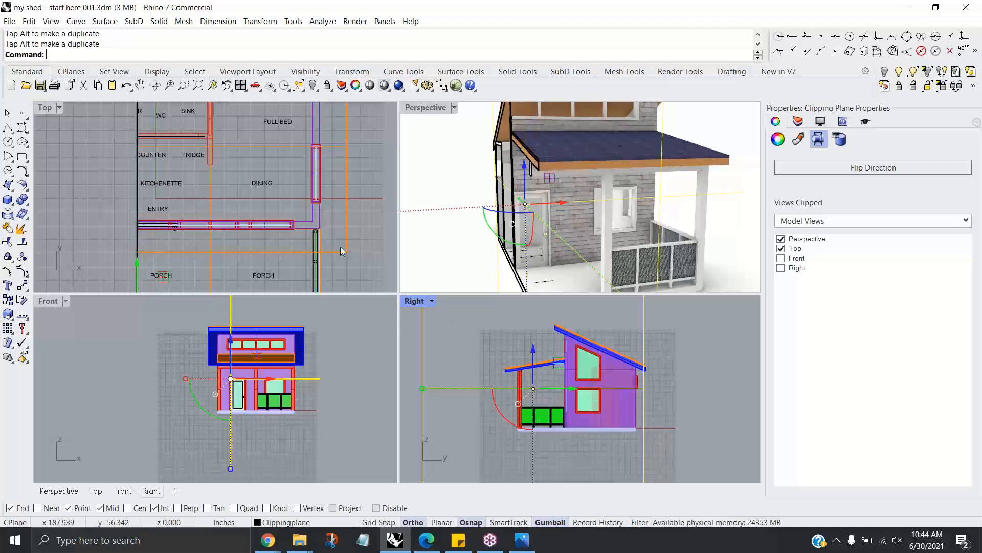
scroll(312, 230, down, 4)
right_drag(310, 231, 296, 171)
drag(171, 251, 108, 204)
drag(103, 192, 103, 192)
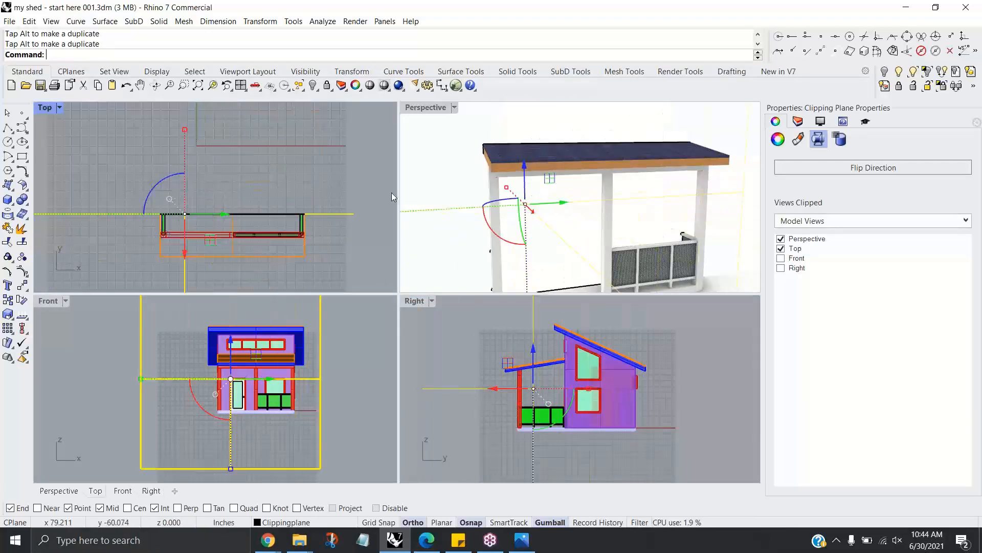
click(800, 173)
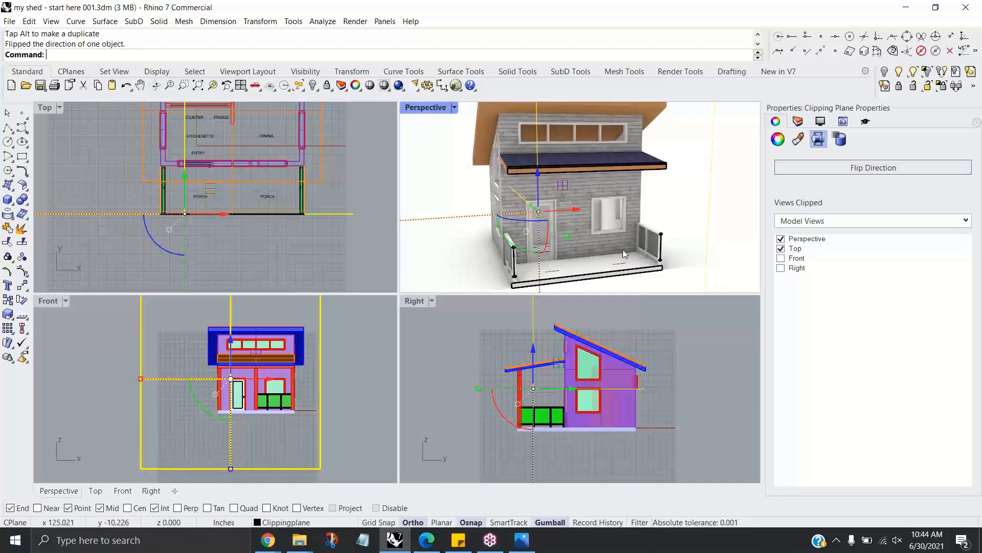
Step: Move the clipping plane back past the front wall to cut a cross-section through the interior
mouse_move(530, 203)
mouse_down()
mouse_move(507, 196)
mouse_move(516, 201)
mouse_up()
scroll(558, 202, up, 5)
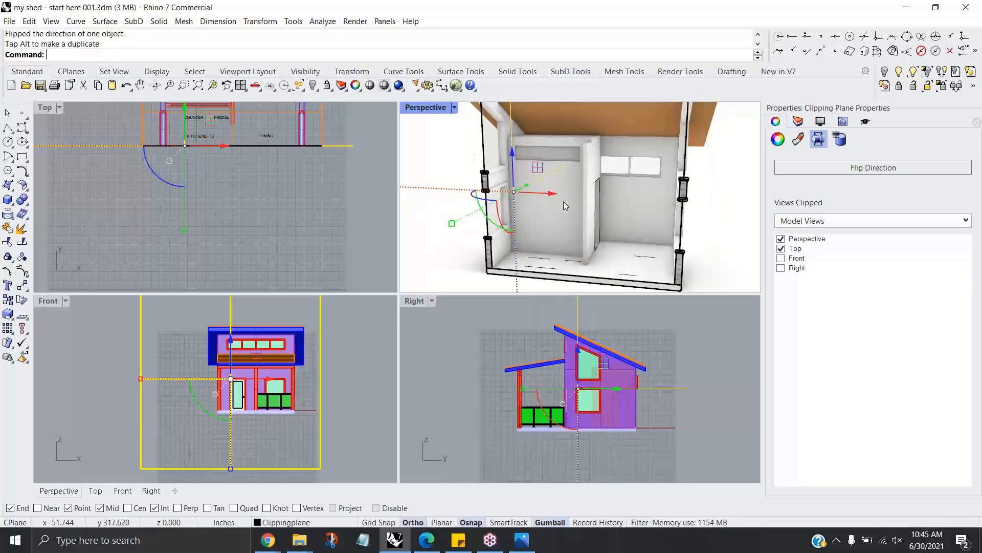
scroll(563, 204, up, 3)
Step: Turn off clipping in the Perspective and Top views and frame the complete shed in the viewports
click(781, 239)
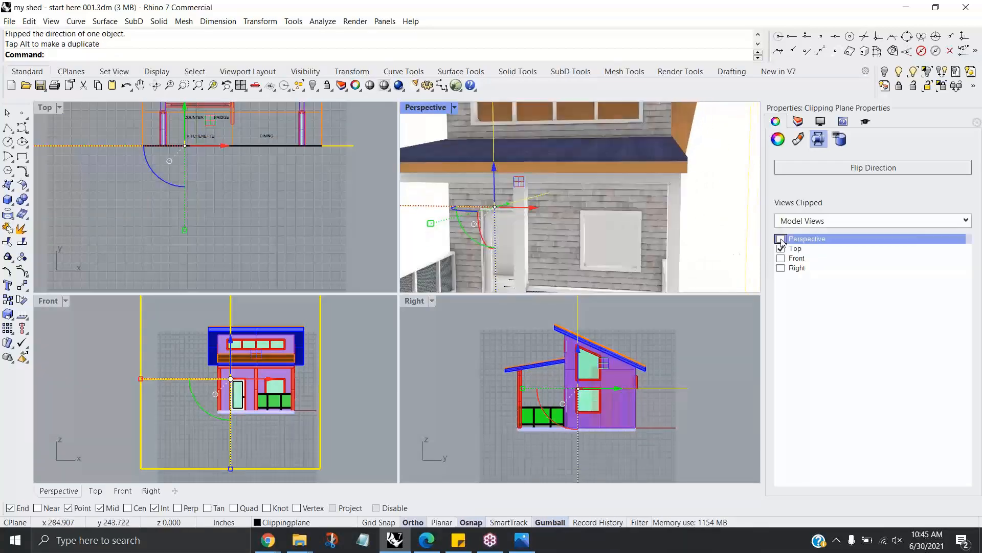
click(781, 249)
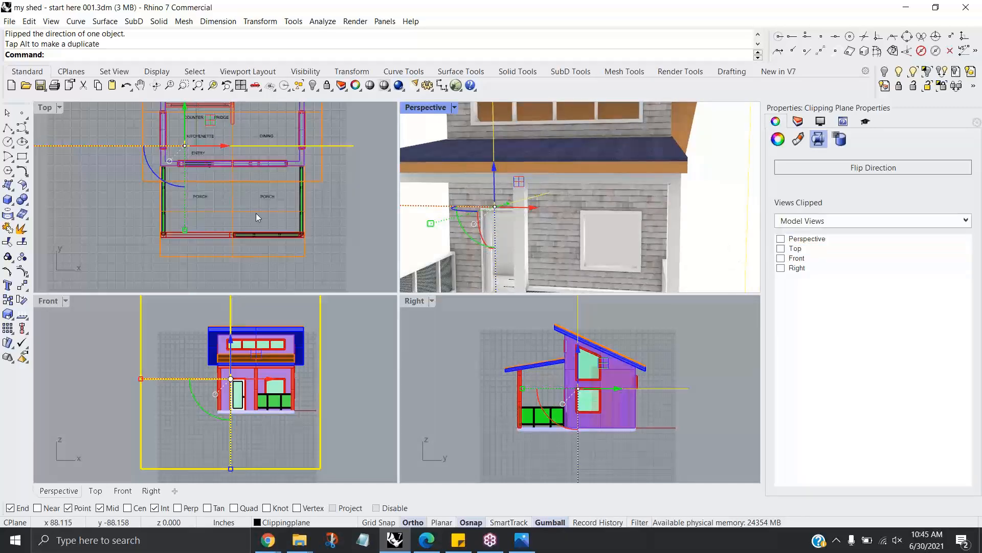
scroll(256, 218, down, 2)
right_drag(300, 224, 297, 237)
scroll(339, 337, down, 3)
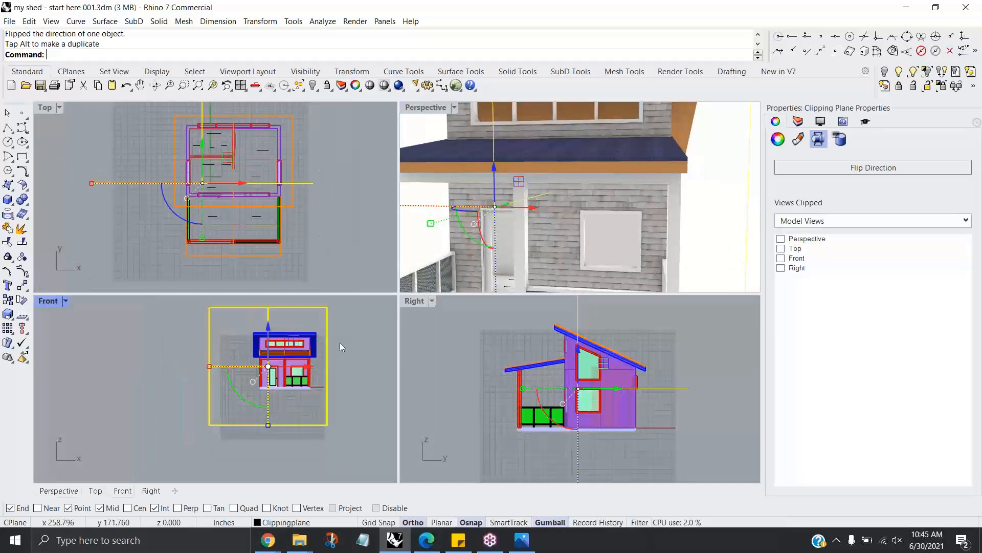
scroll(659, 238, down, 1)
scroll(650, 232, down, 3)
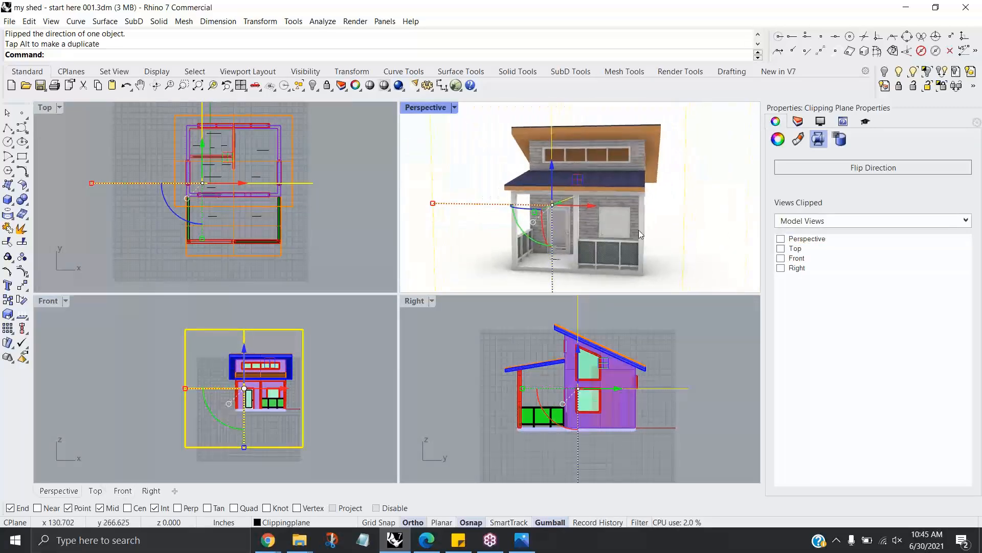
Step: Deselect the clipping plane and view the unclipped shed from both front corners
key(Escape)
mouse_move(638, 230)
right_down()
mouse_move(643, 241)
mouse_move(638, 221)
right_up()
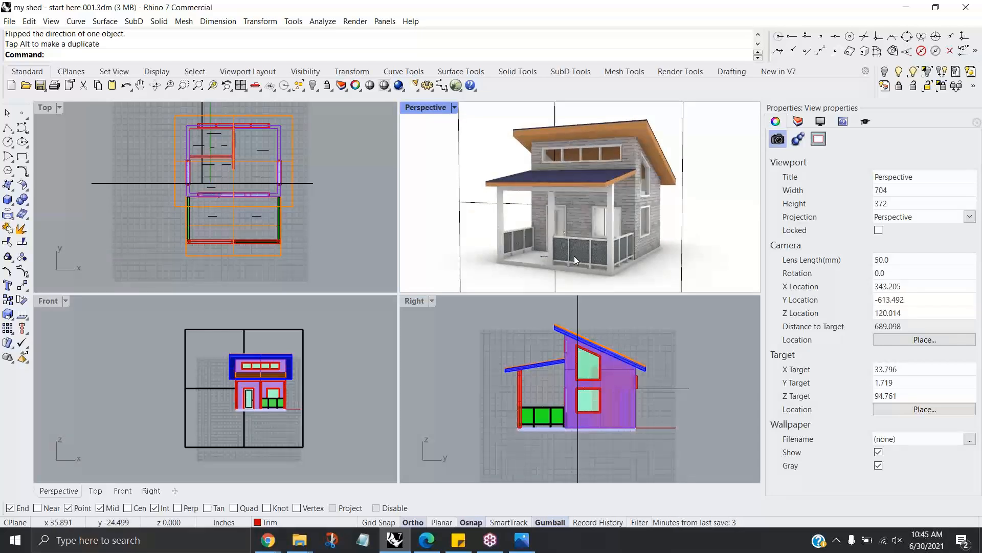
right_drag(548, 249, 628, 234)
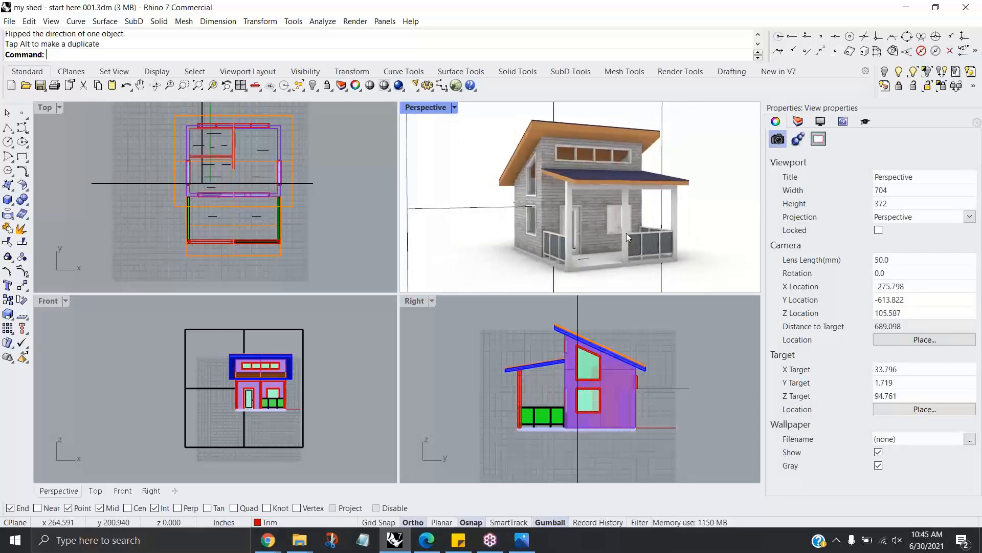
scroll(627, 230, up, 3)
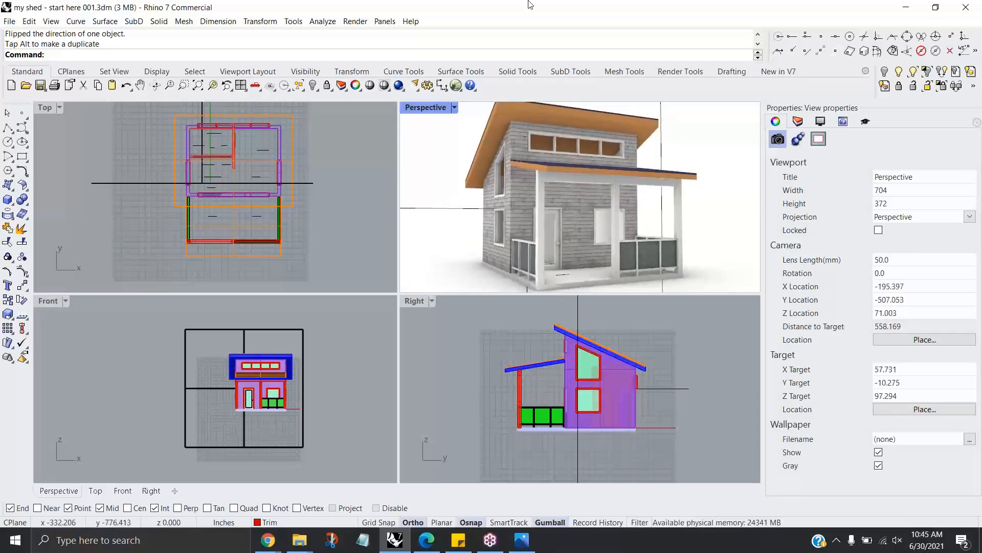
Step: Frame the complete shed in the Perspective view and save the model
scroll(548, 229, down, 3)
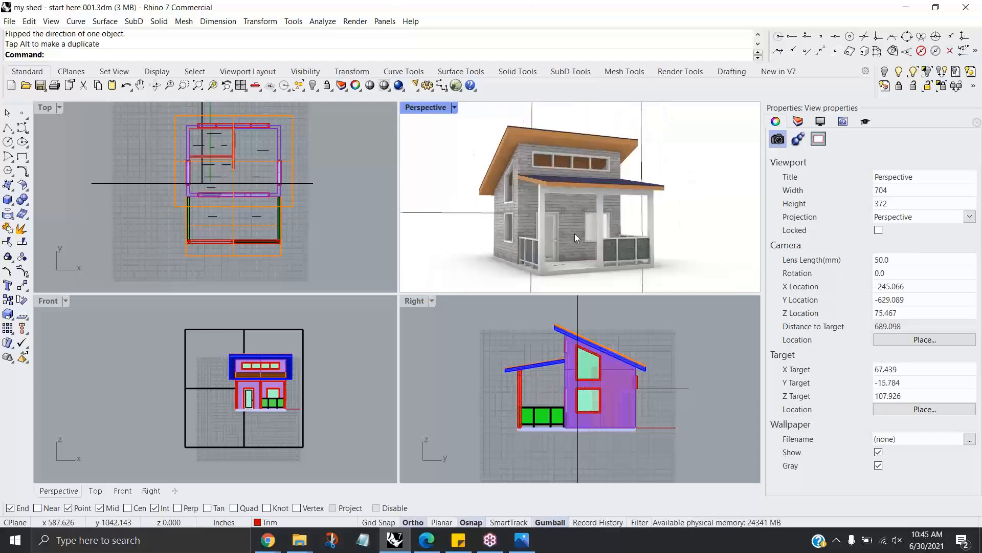
shift+right_drag(577, 232, 560, 236)
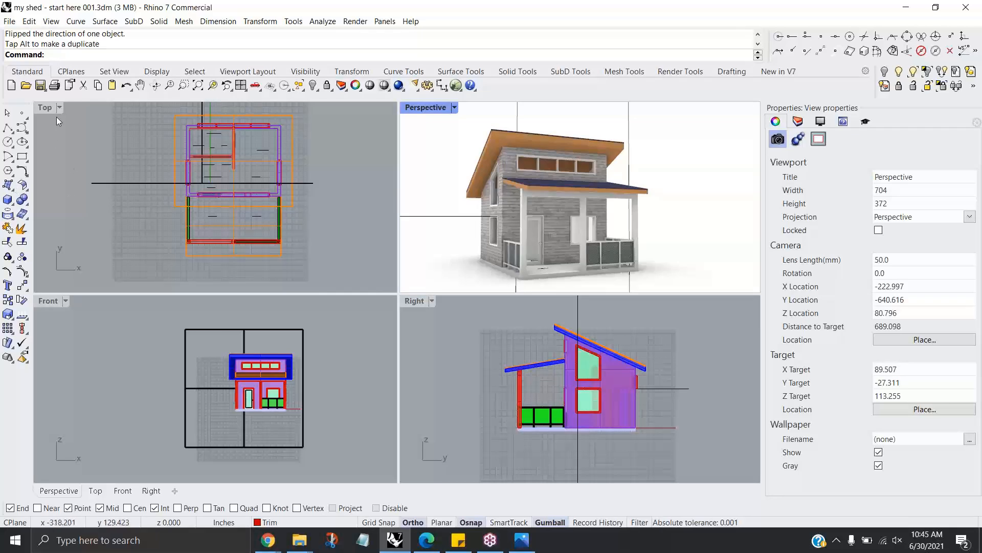
click(41, 86)
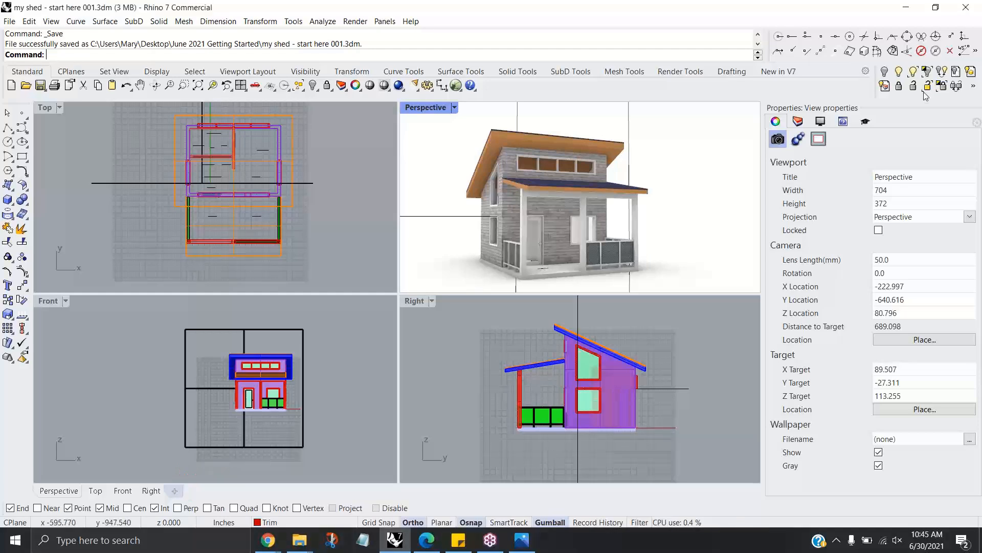
Step: Show the Layouts panel and create a landscape Arch C (18" x 24") layout named Page 1 with four initial details
right_click(869, 124)
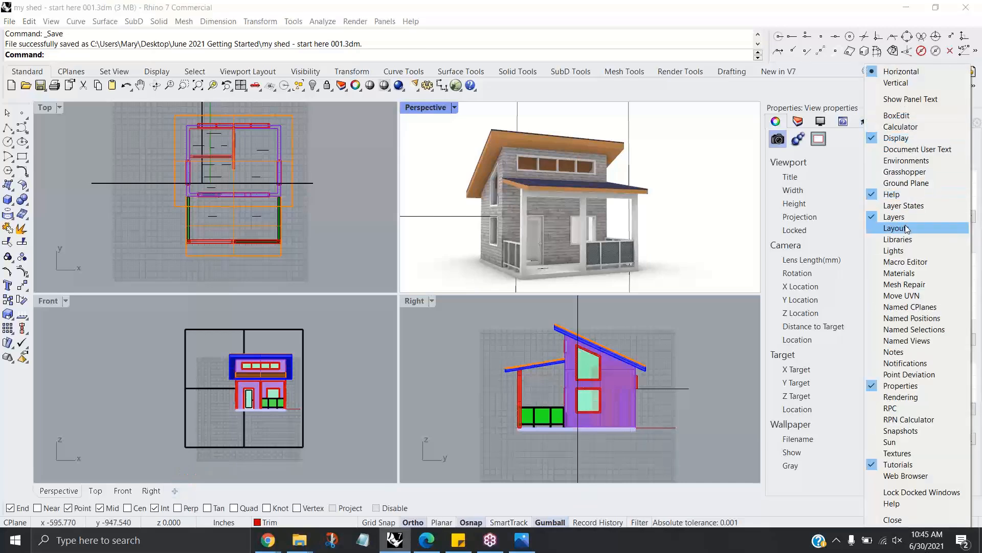
click(873, 228)
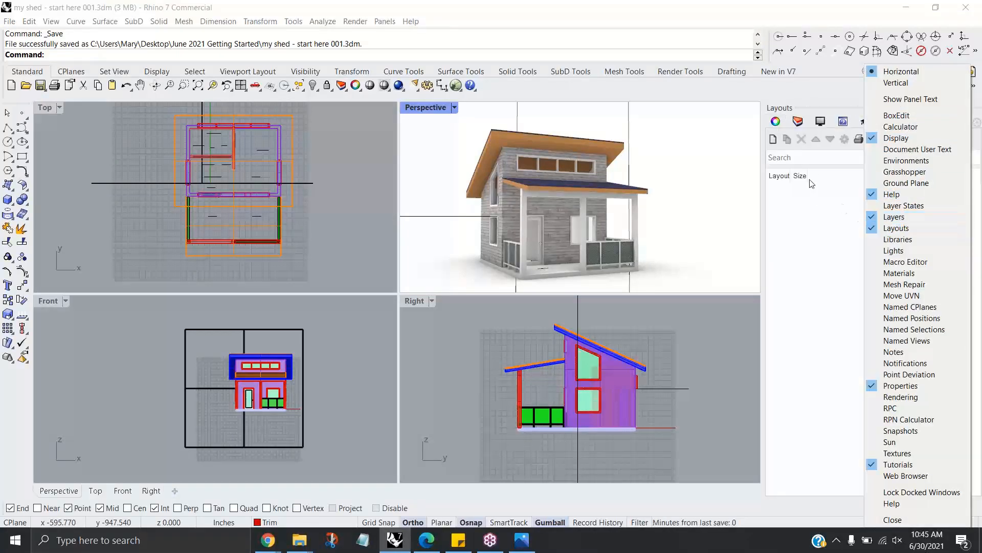
click(773, 139)
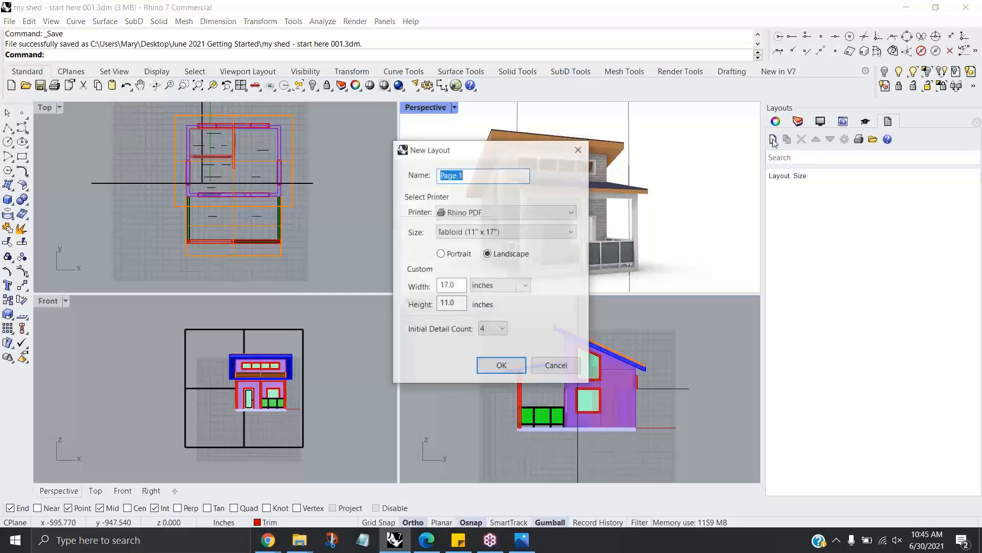
drag(489, 155, 435, 159)
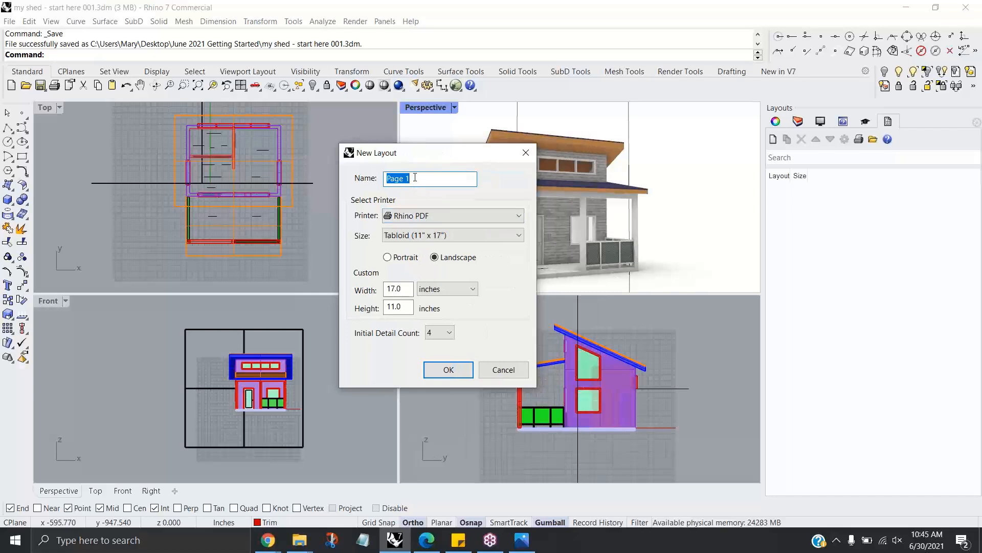
click(464, 238)
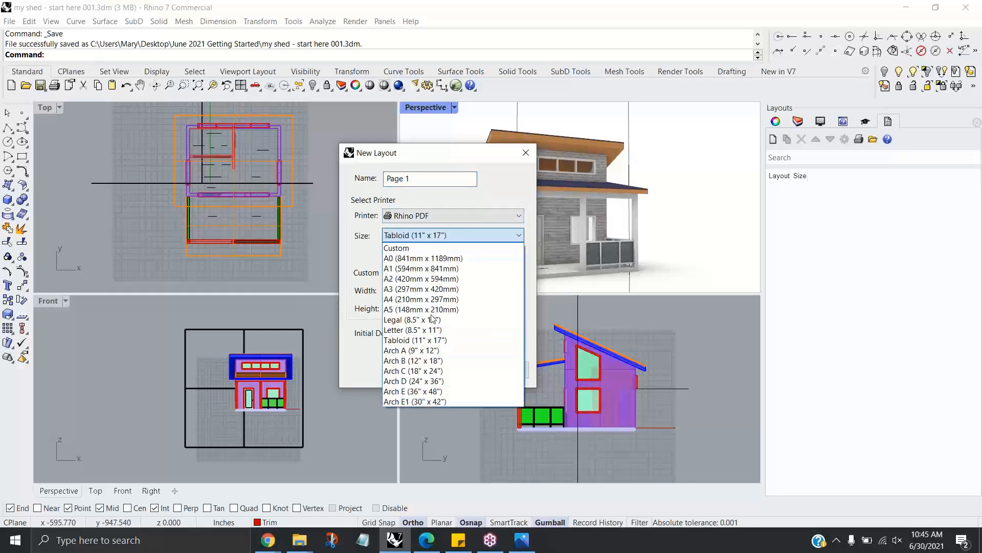
click(419, 374)
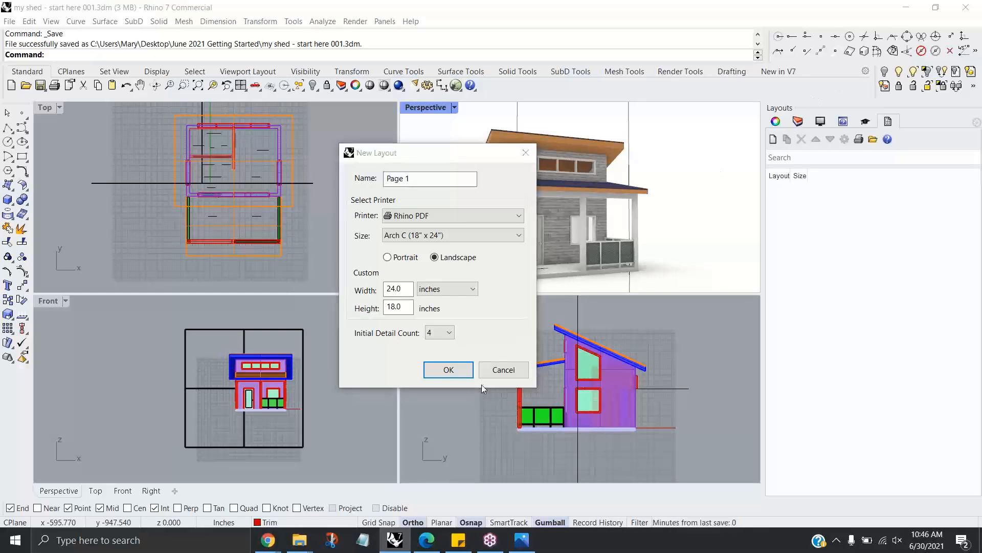
click(452, 371)
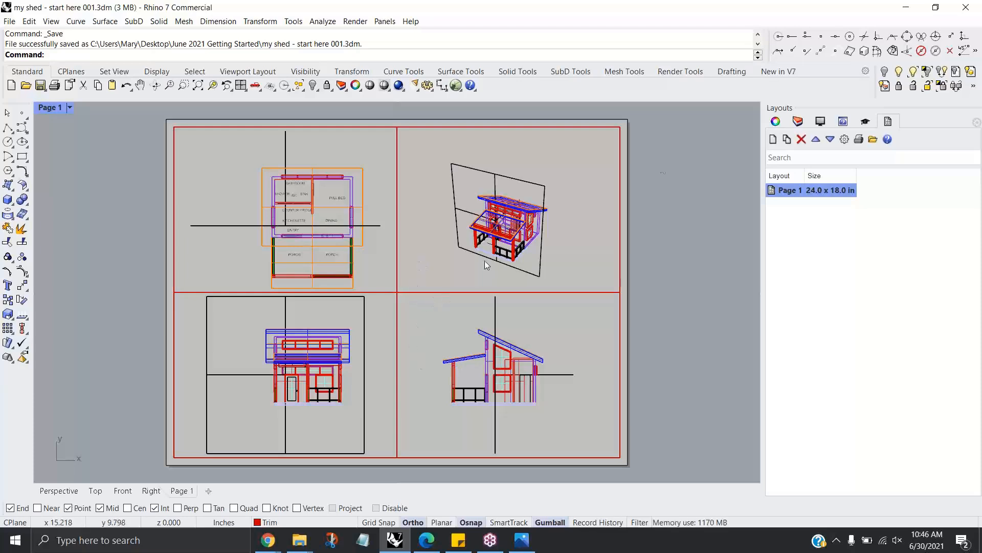
Step: Turn off the Clippingplane layer and assign the layout's four detail views to the Details layer
click(798, 121)
click(871, 392)
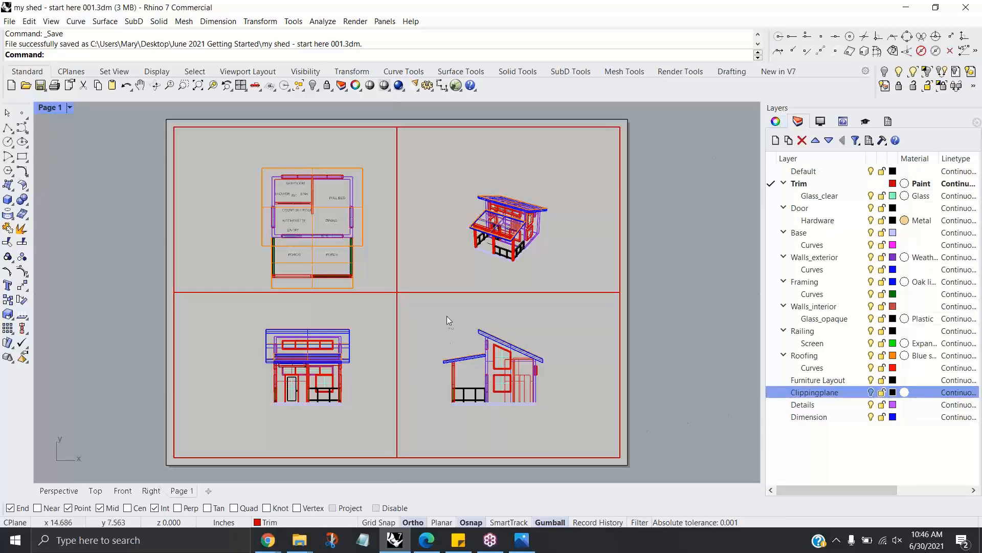
drag(416, 311, 381, 297)
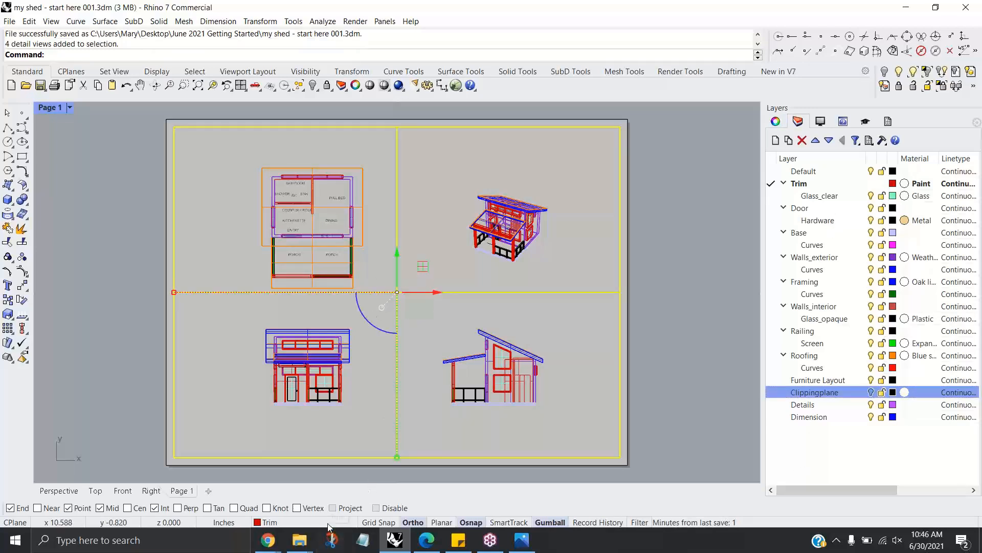
click(302, 521)
click(306, 499)
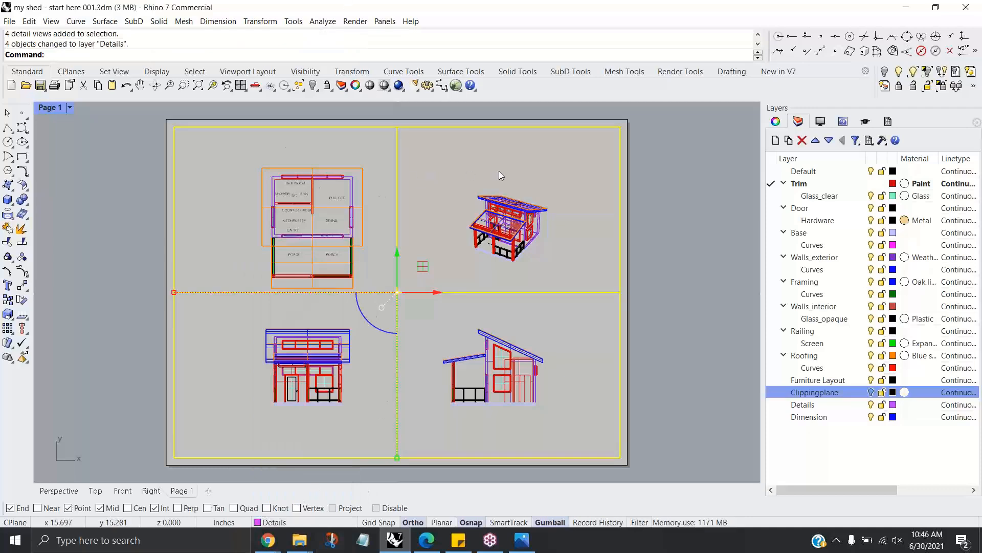
key(Escape)
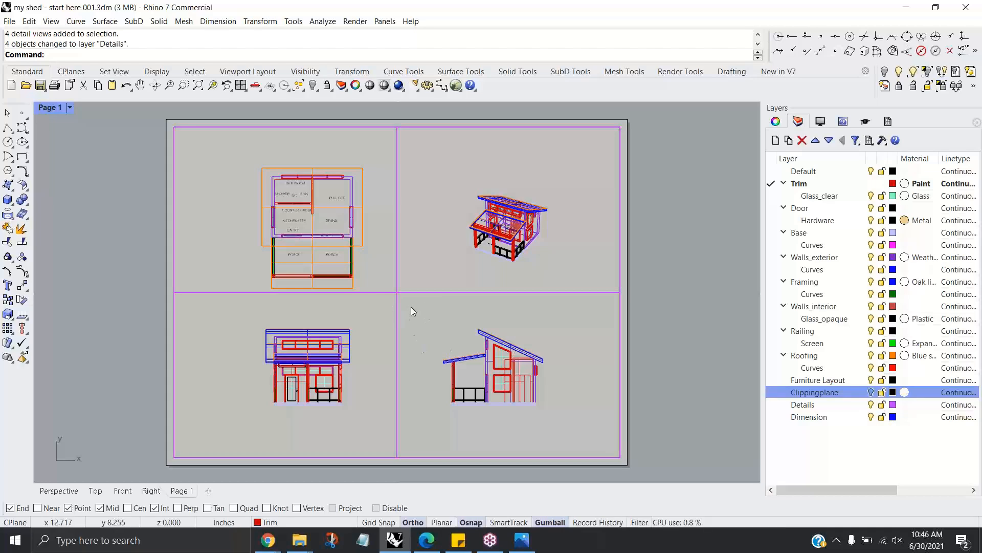
Step: Shrink the four details inside the sheet edges and separate them with narrow gaps between rows and columns
drag(384, 279, 383, 279)
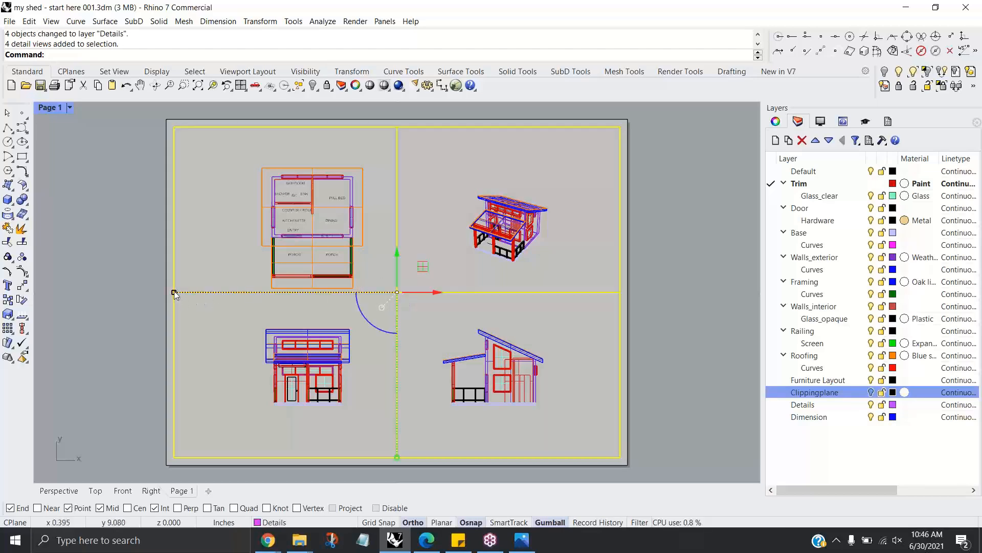
drag(174, 292, 215, 279)
click(235, 196)
drag(303, 288, 298, 290)
click(438, 308)
drag(402, 262, 386, 253)
drag(397, 194, 397, 189)
click(614, 283)
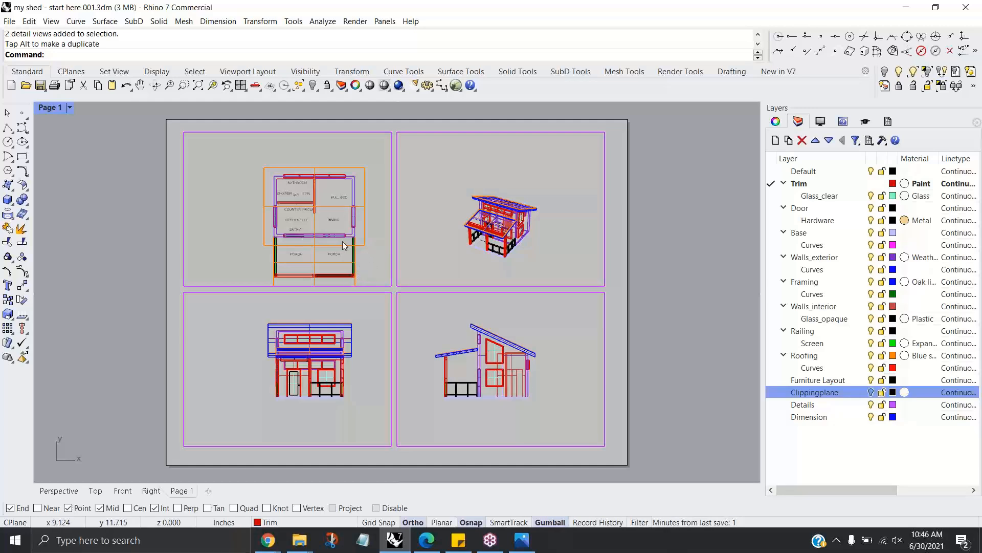
Step: Center the shed plan in the Top detail and enlarge the shed in the Front and Right details
double_click(363, 245)
right_drag(370, 260, 351, 253)
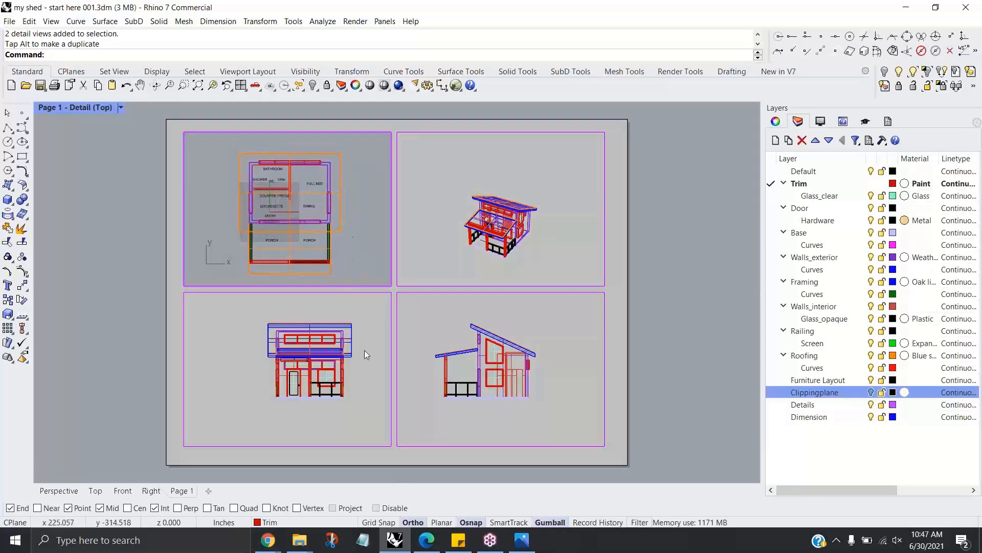
double_click(361, 374)
scroll(317, 348, up, 4)
right_drag(320, 357, 310, 358)
scroll(314, 357, down, 1)
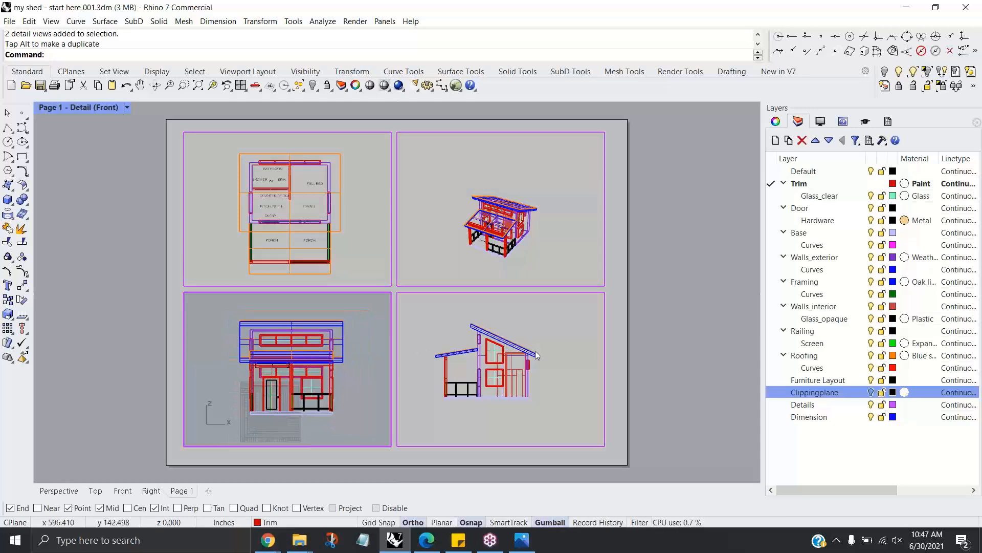
double_click(464, 324)
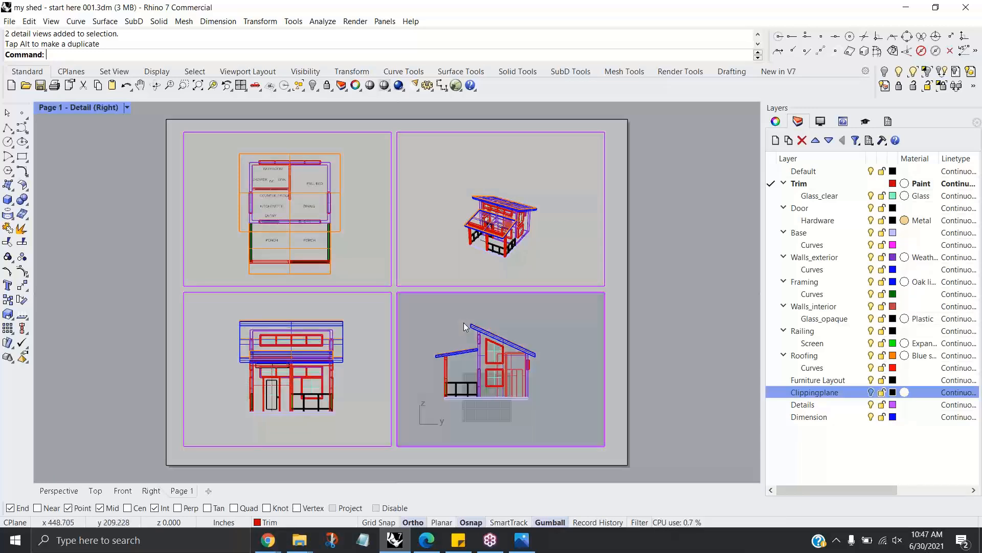
scroll(486, 370, up, 2)
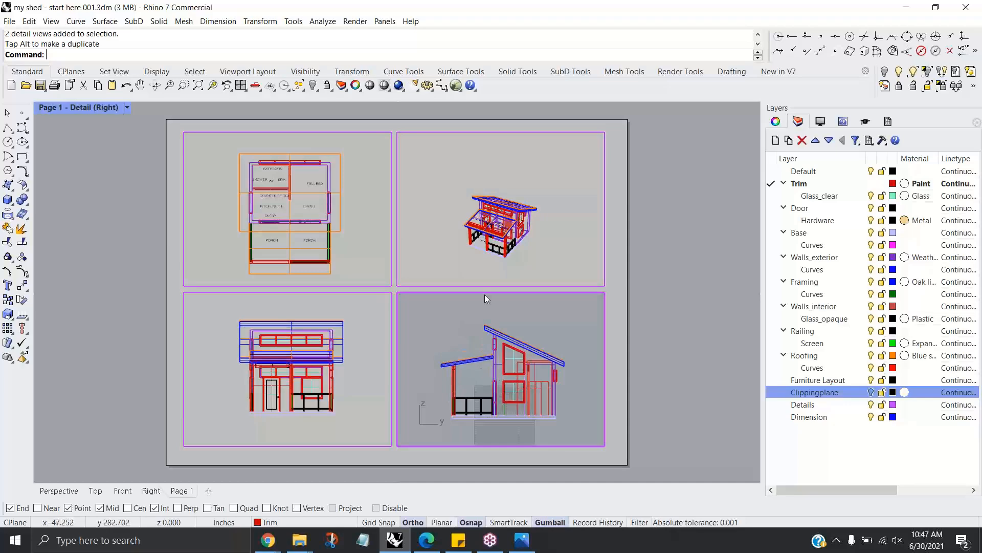
Step: Enlarge and center the shed in the Perspective detail and set its display mode to Rendered
double_click(537, 238)
scroll(513, 239, up, 4)
right_drag(512, 239, 542, 239)
click(150, 107)
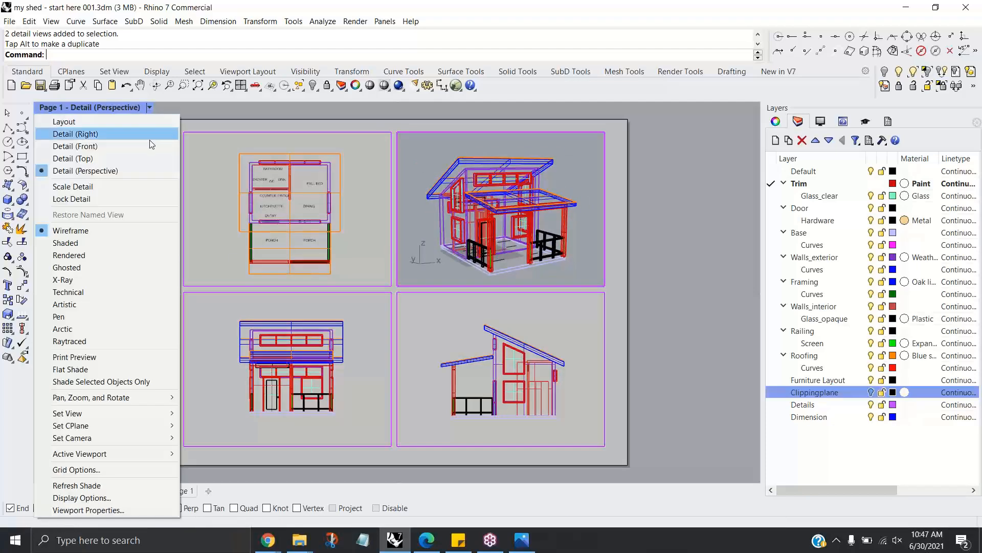
click(94, 253)
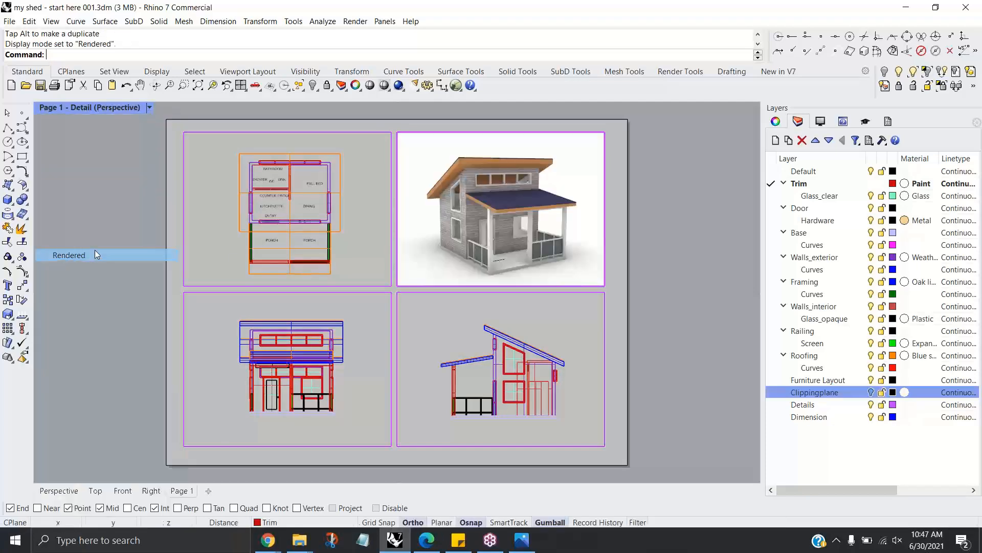
Step: Orbit the Perspective detail to show the shed's porch and window side wall from the front corner
double_click(583, 265)
double_click(576, 263)
right_drag(575, 263, 543, 271)
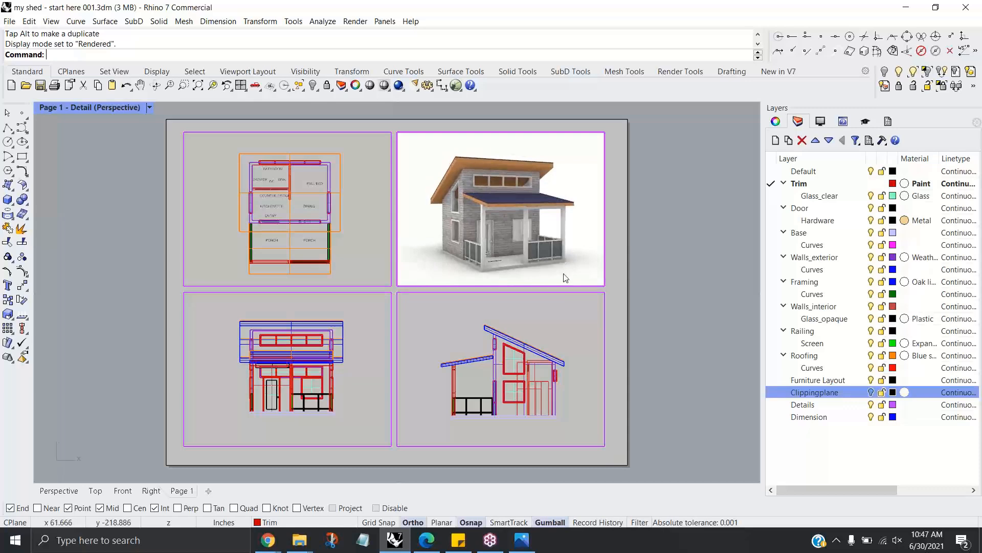
double_click(564, 273)
Step: Set the Perspective detail's projection to Two-Point Perspective in its viewport properties
click(604, 226)
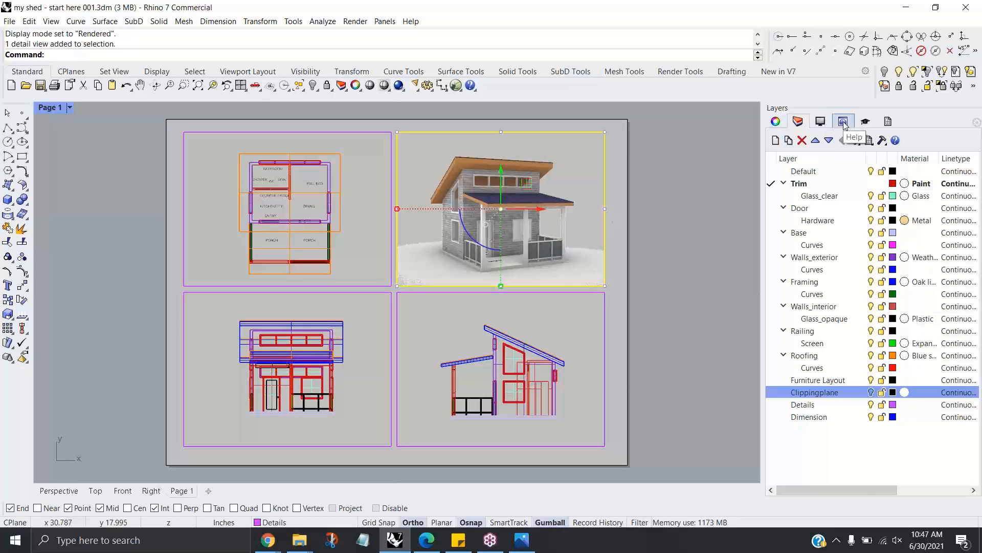
click(821, 123)
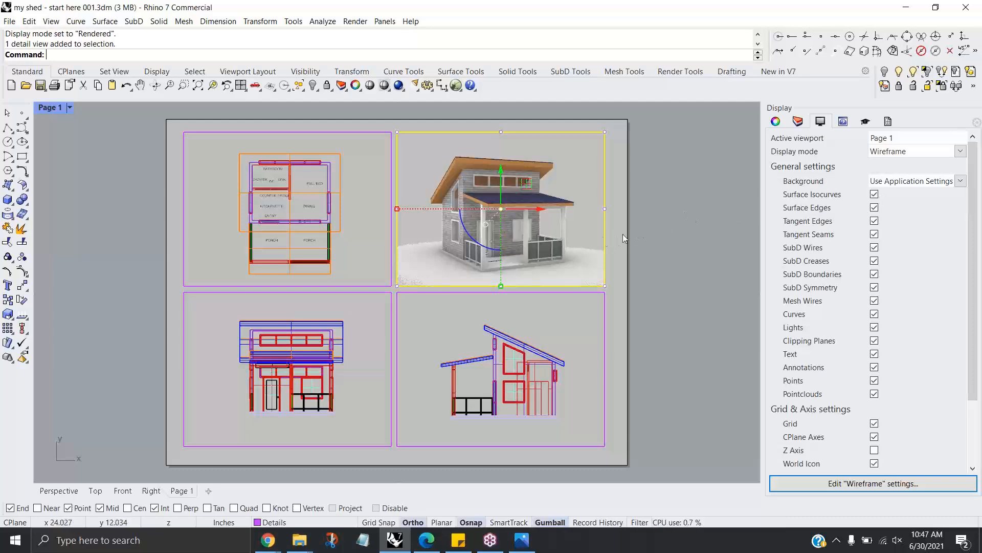
double_click(585, 233)
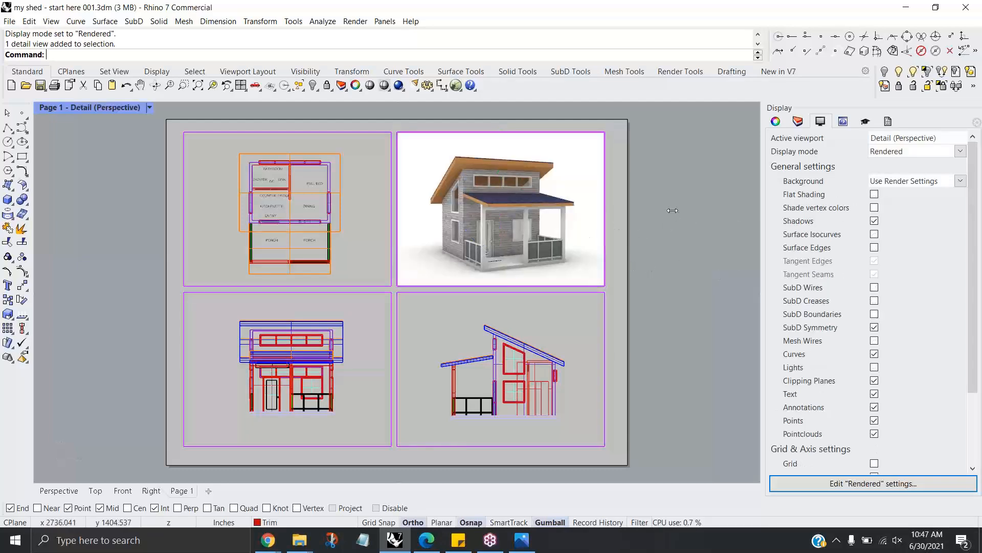
click(950, 138)
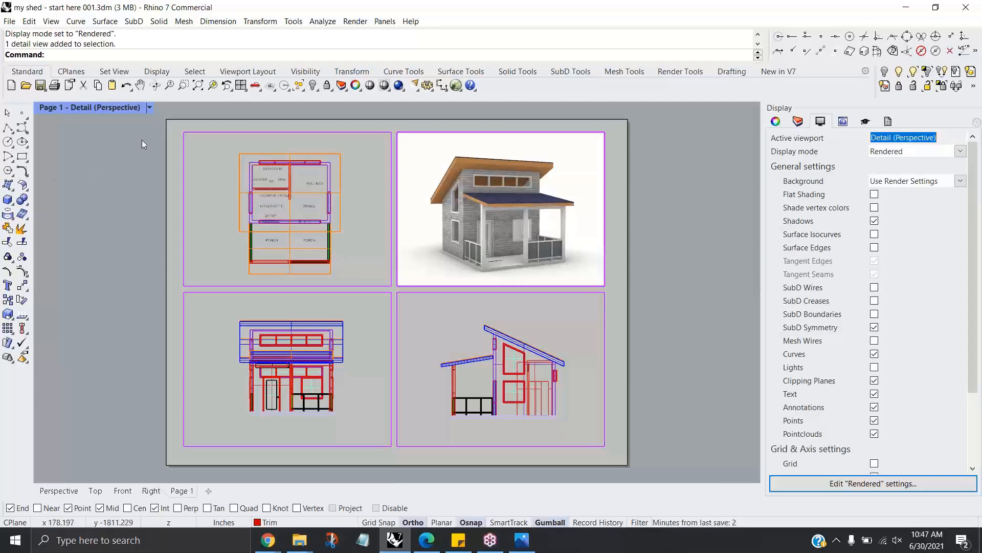
click(150, 108)
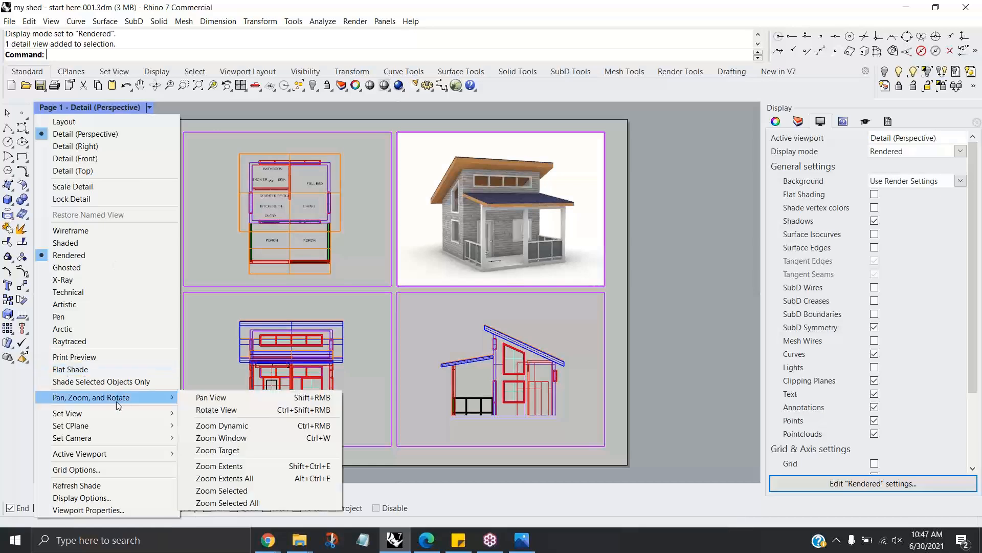
mouse_move(117, 425)
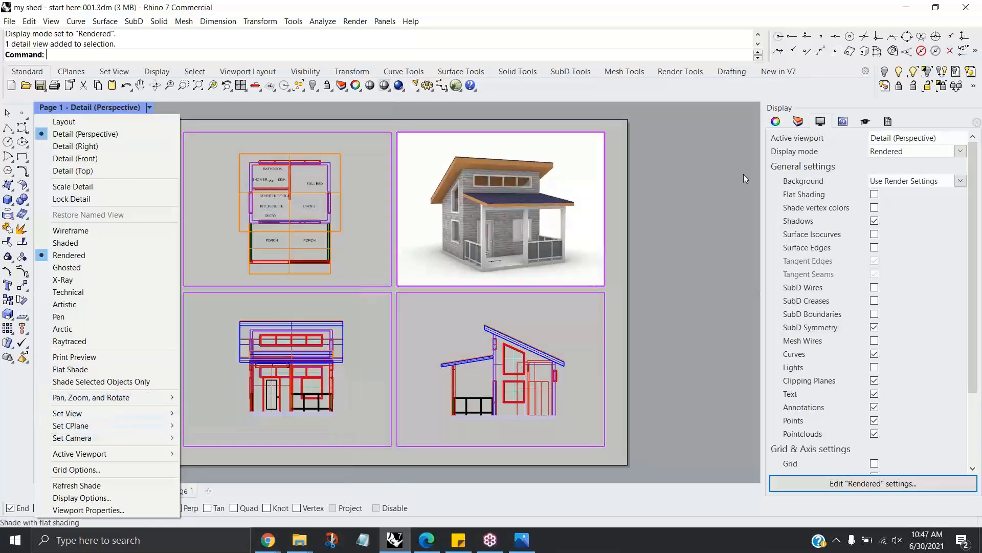
click(125, 510)
click(957, 208)
click(921, 244)
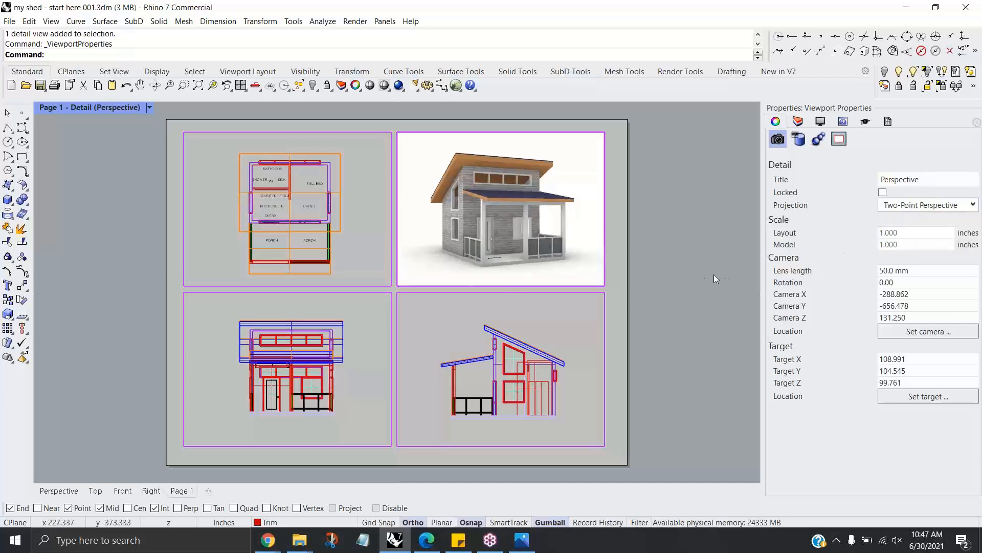
Step: Orbit the two-point Perspective detail down to a lower, near eye-level viewpoint
double_click(565, 270)
right_drag(565, 270, 551, 265)
double_click(561, 272)
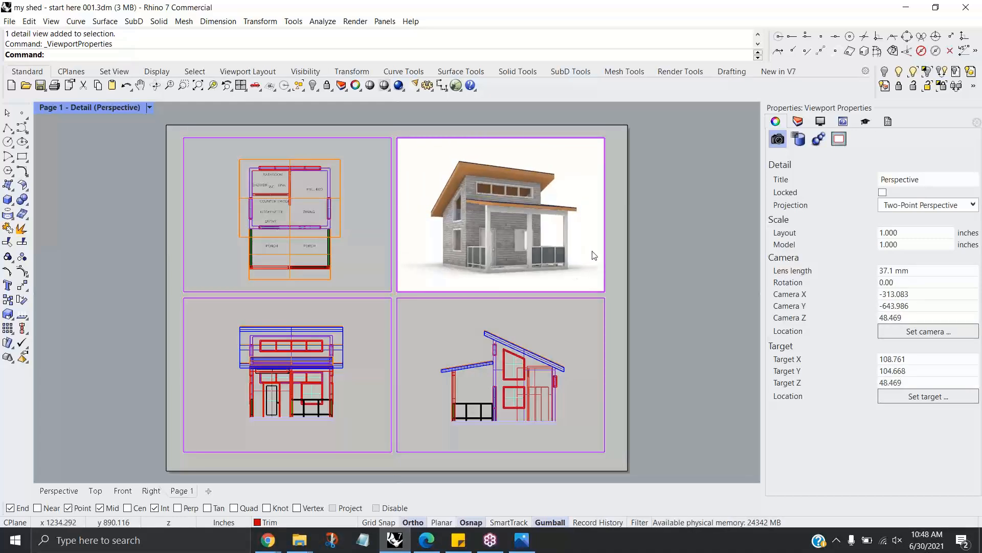
Step: Enlarge the Perspective detail's view using Zoom with a factor of 1.1, and return to the layout space
text(Zoom)
key(Return)
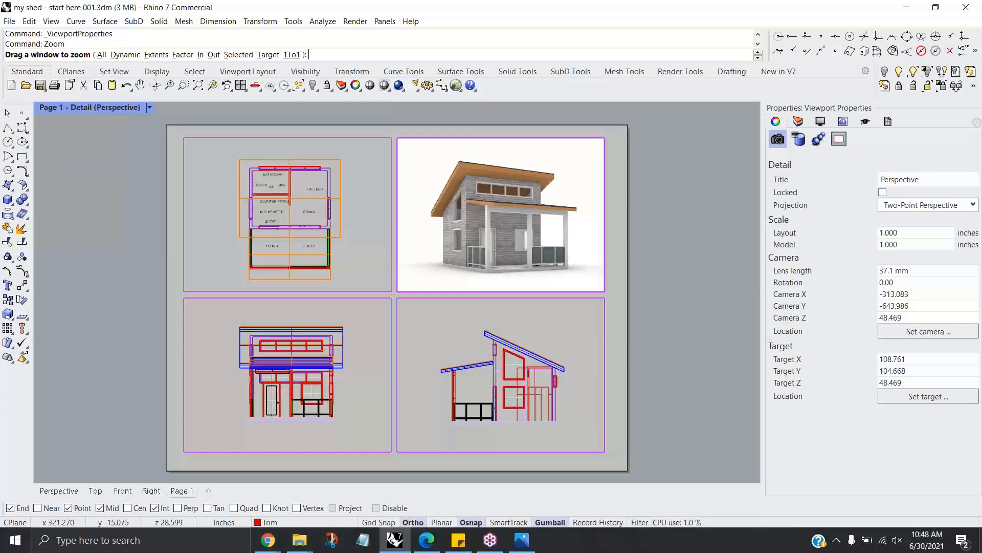
text(f)
key(Return)
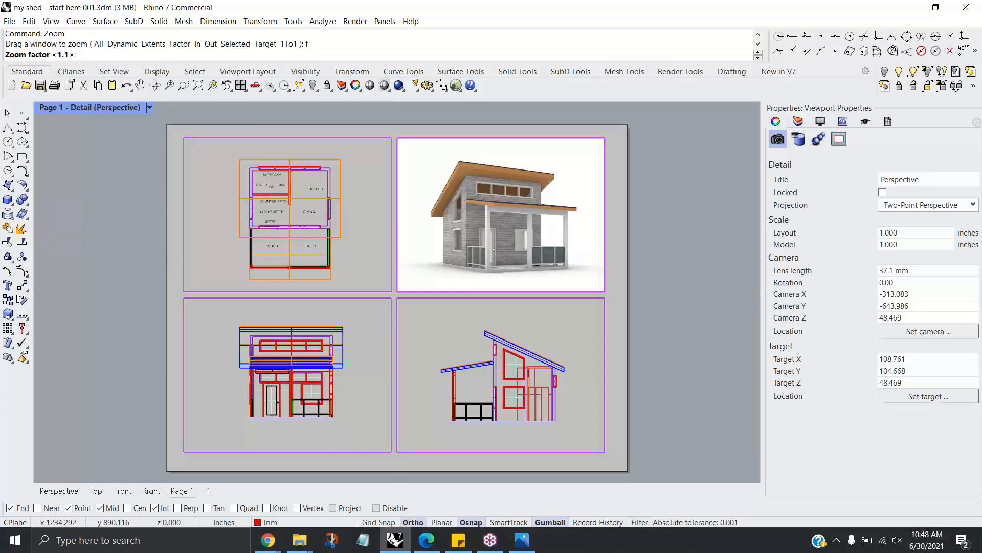
key(Return)
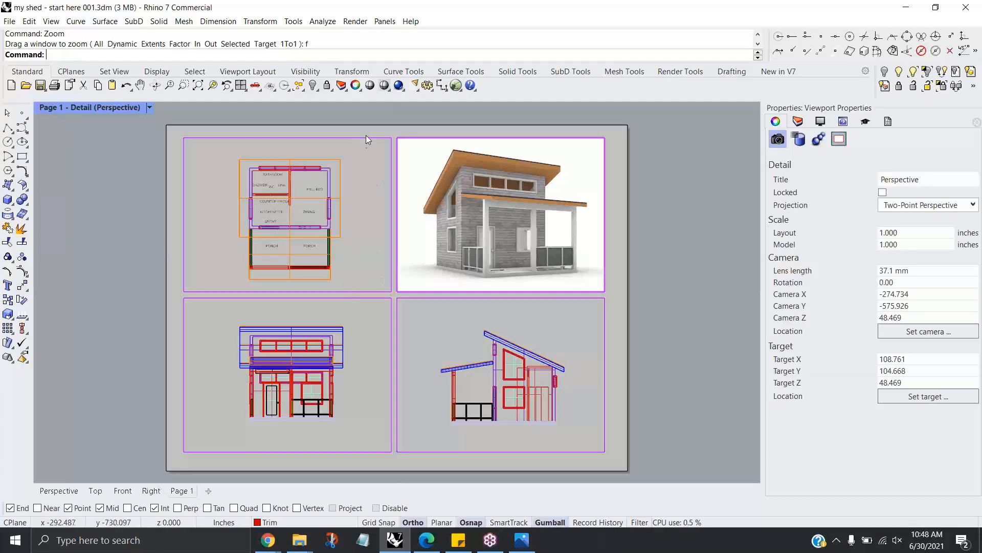
double_click(424, 236)
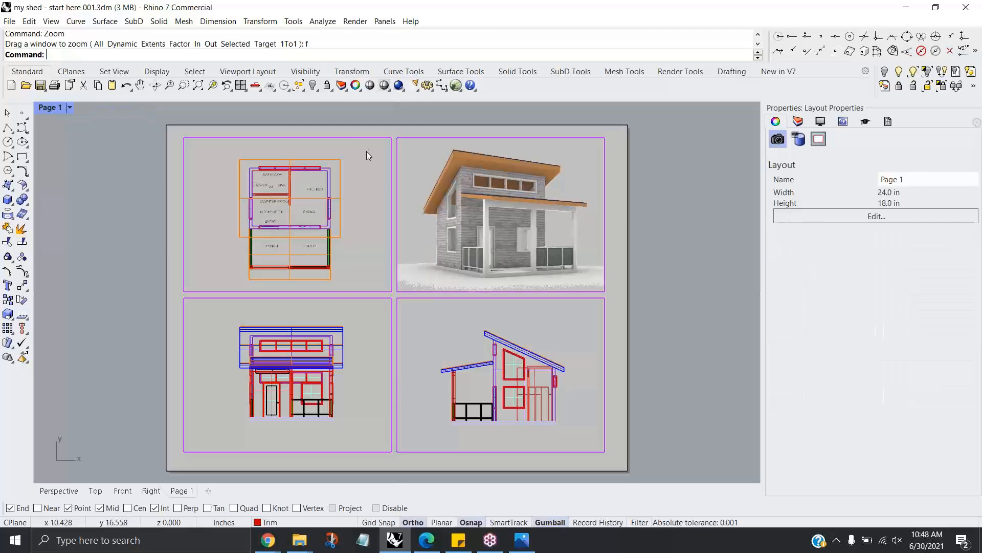
Step: Set the Top detail's scale to 1 inch on the page for 48 inches in the model
click(361, 137)
double_click(791, 215)
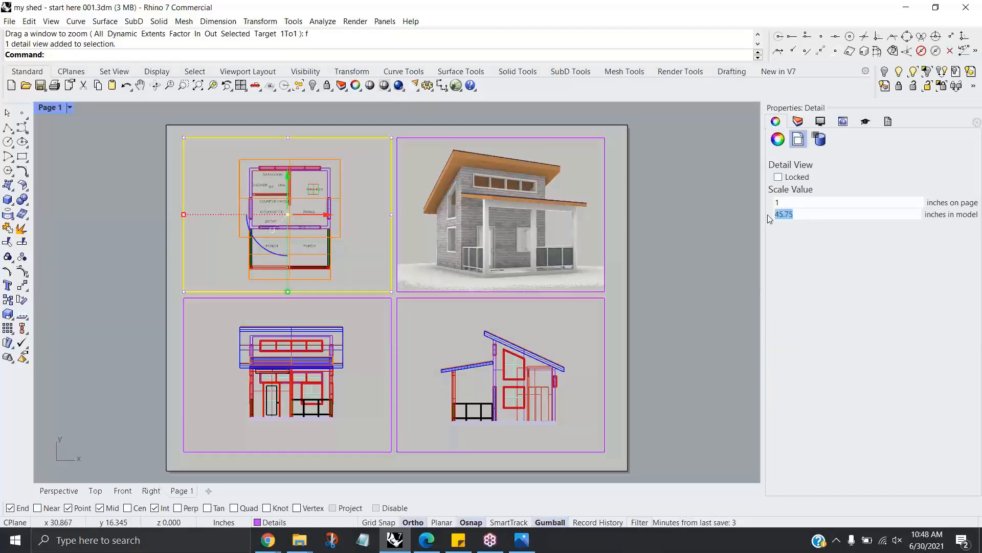
text(48)
key(Tab)
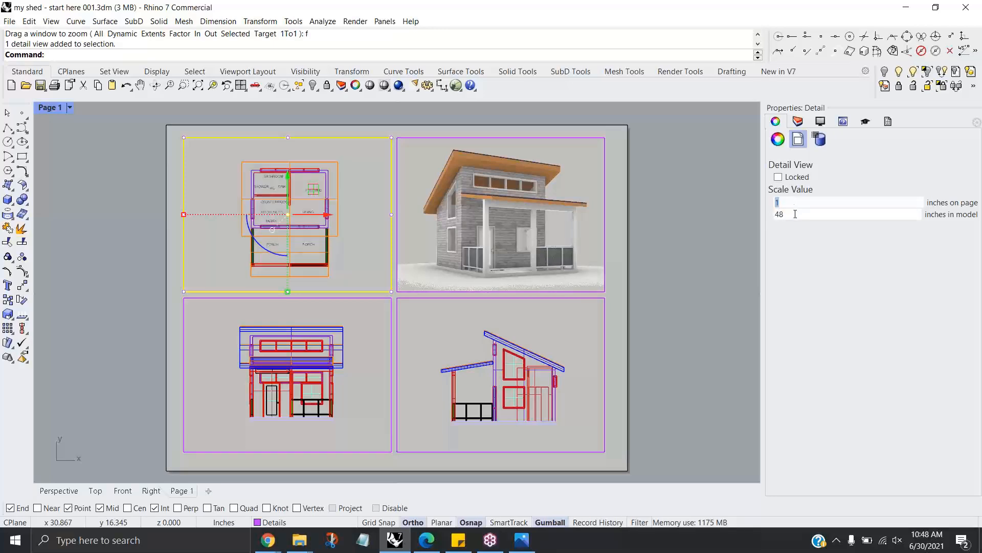
double_click(799, 214)
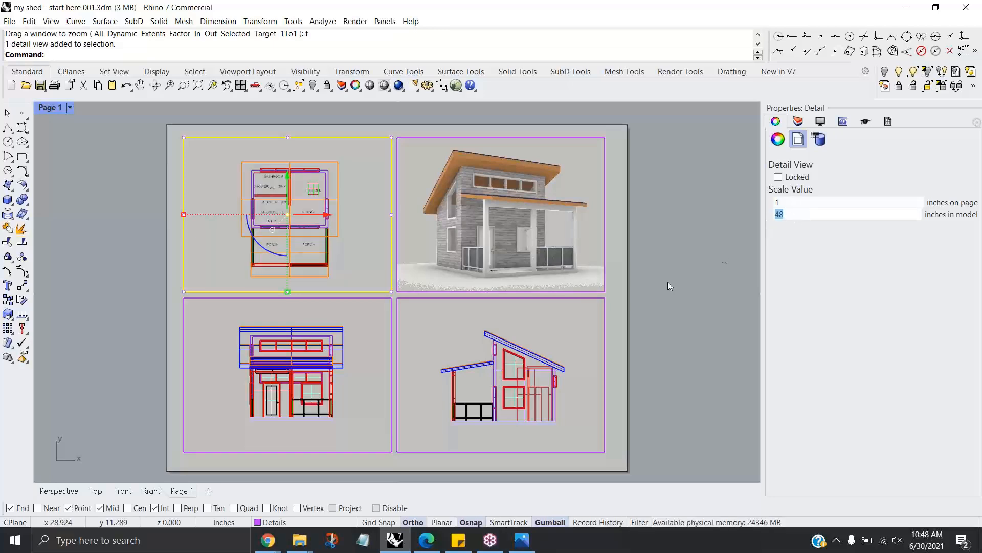
Step: Set the scale of both the Front and Right details to 1 inch on the page for 48 inches in the model
click(379, 452)
shift+click(428, 451)
double_click(803, 215)
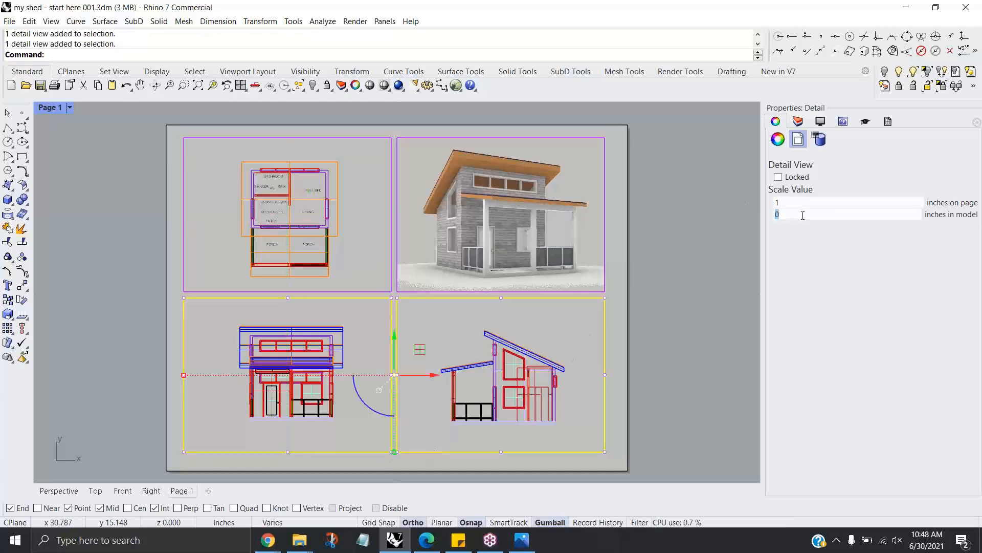
text(48)
click(711, 275)
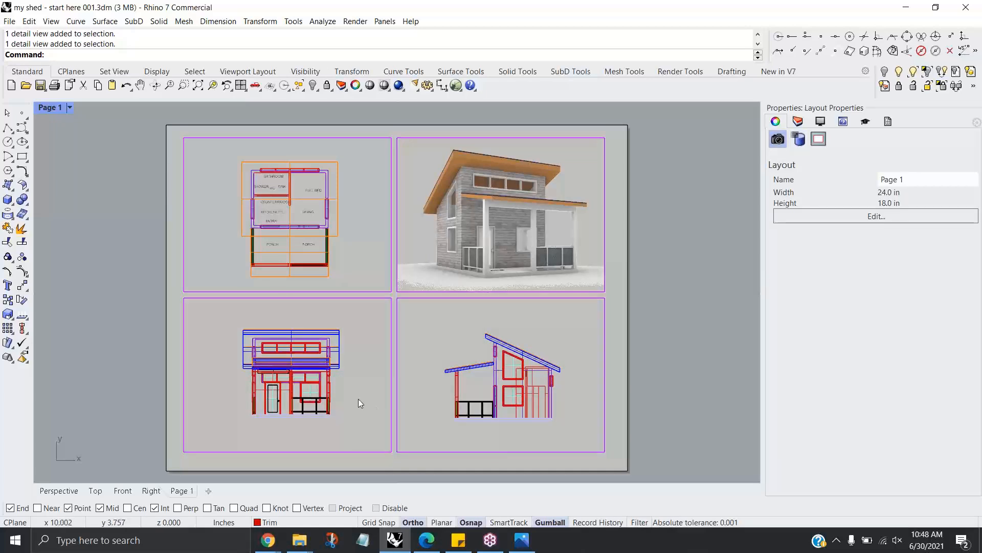
Step: Align the Top and Right details with the Front detail using SynchronizeViews, and return to the layout space
double_click(349, 272)
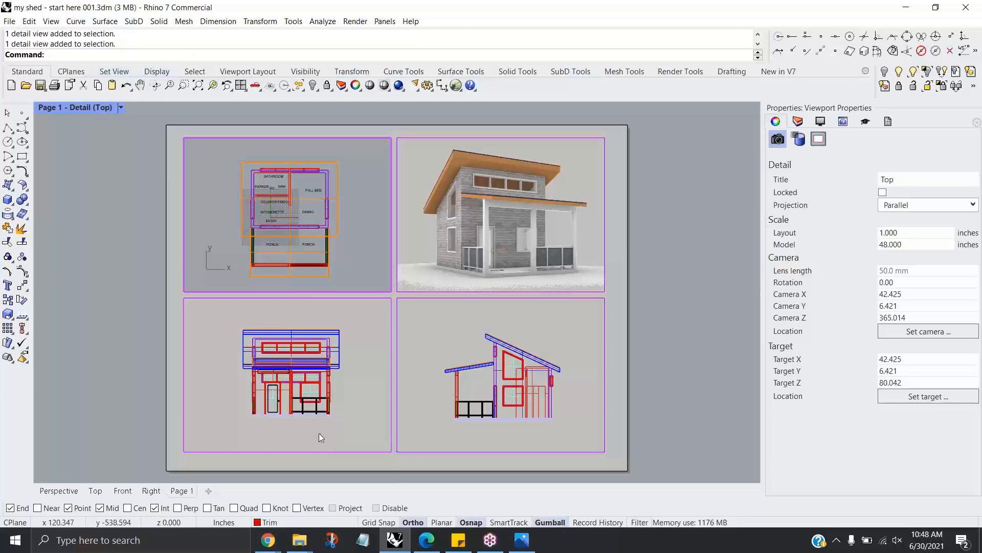
double_click(342, 428)
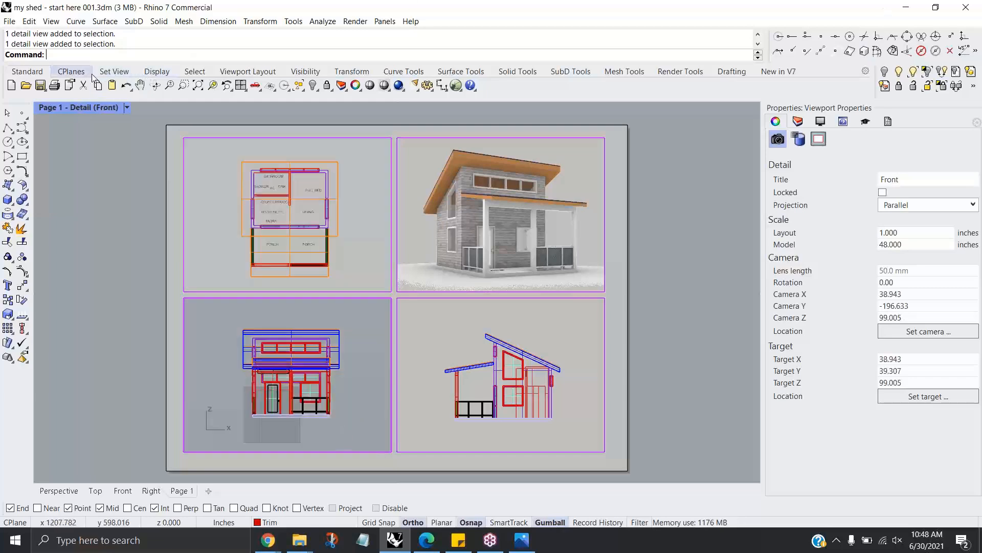
text(Syc)
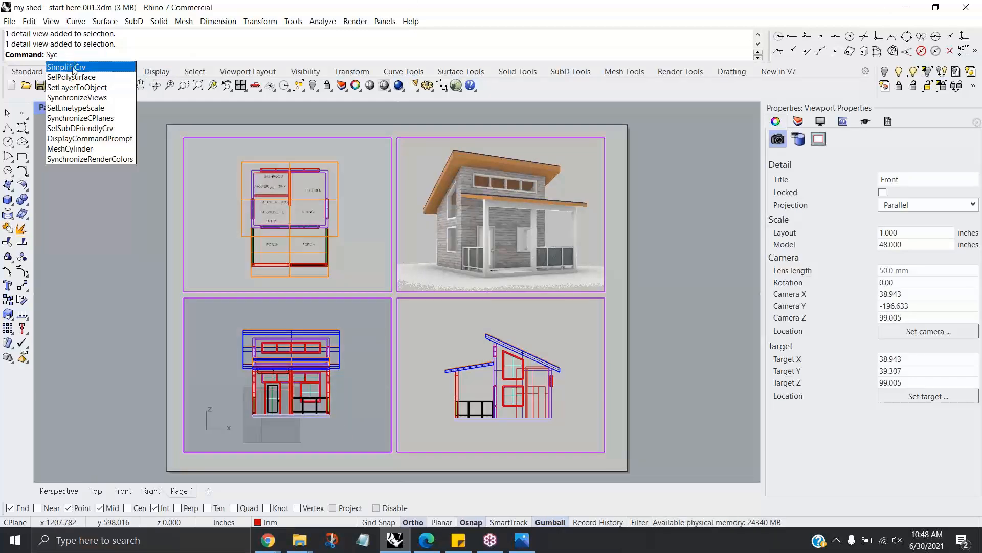
text(vi)
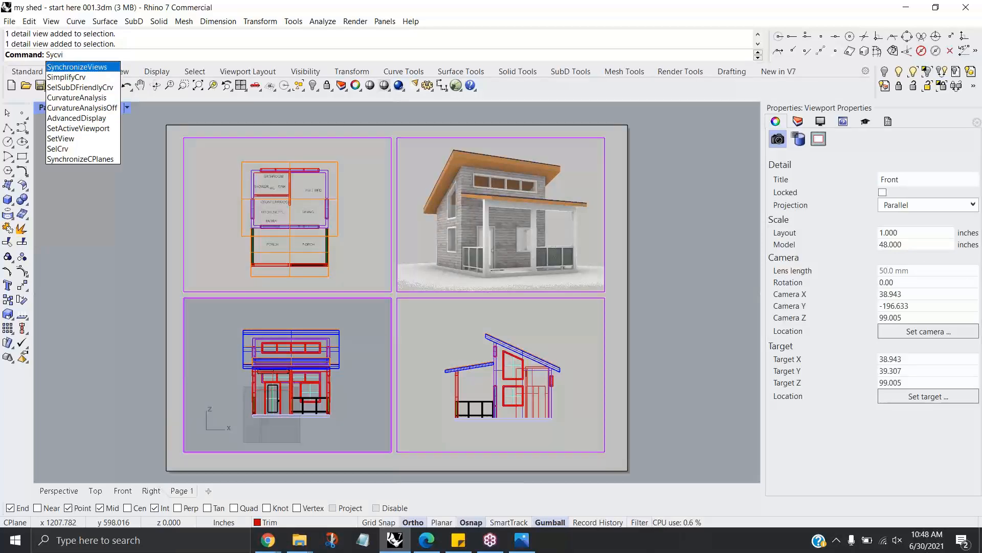
key(Return)
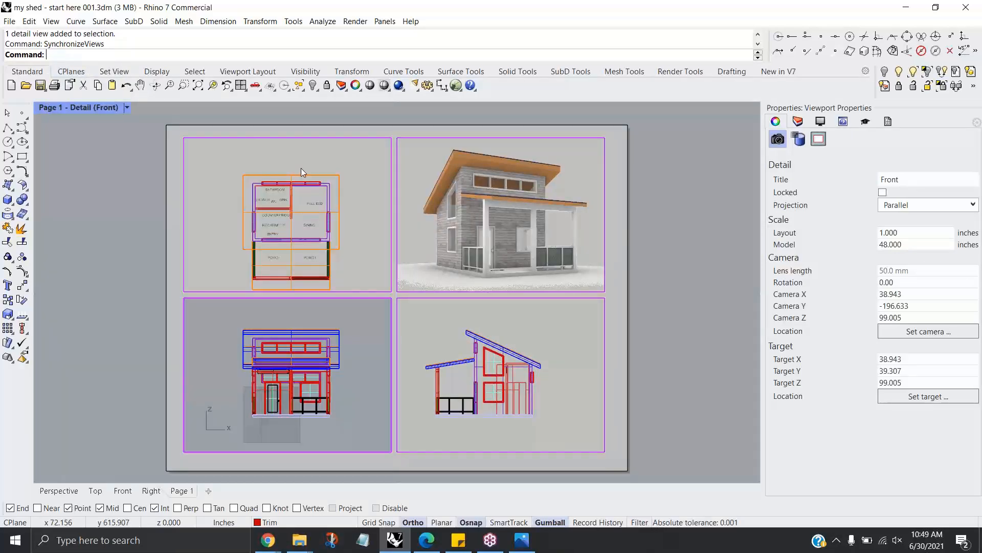
double_click(374, 335)
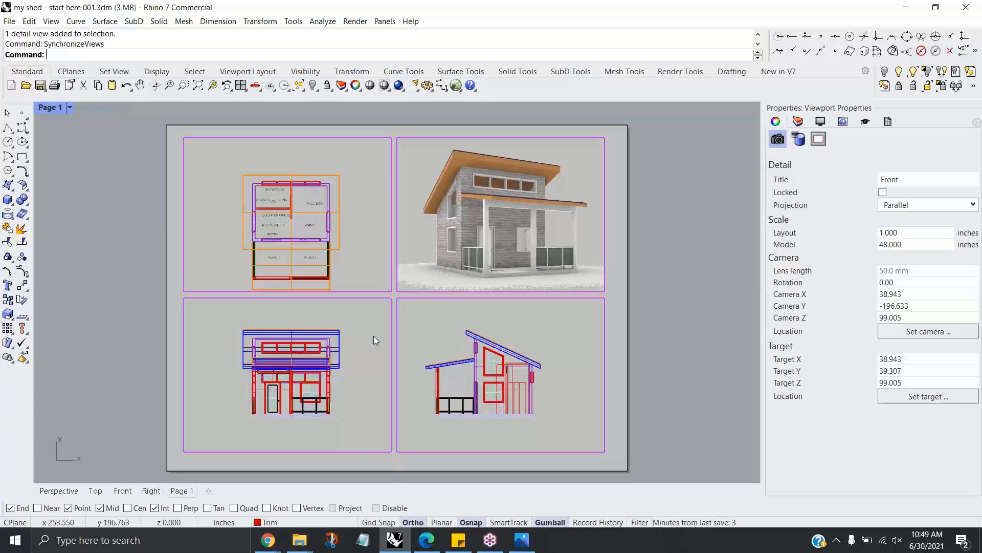
Step: Pan the Top detail so the whole floor plan sits centred vertically within its frame
double_click(347, 270)
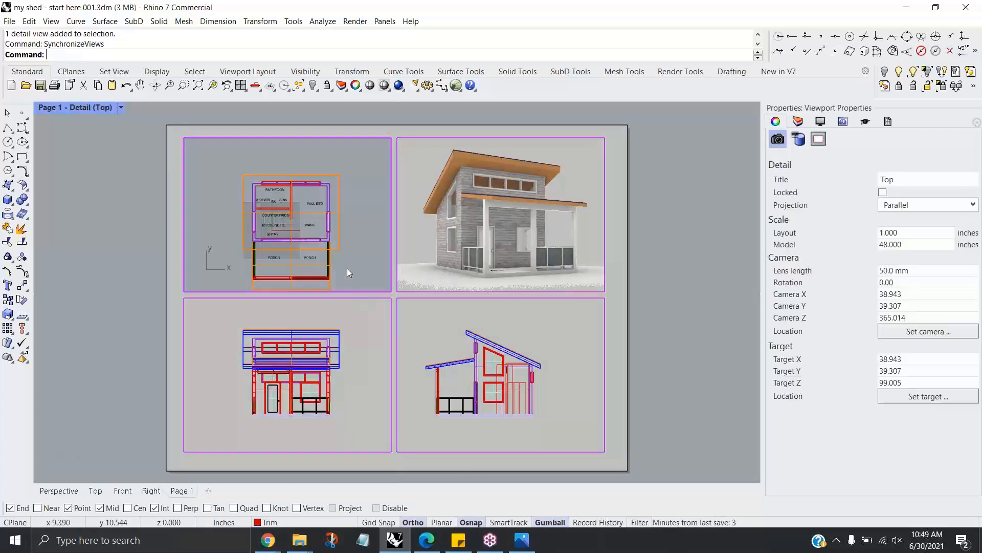
right_drag(347, 269, 353, 261)
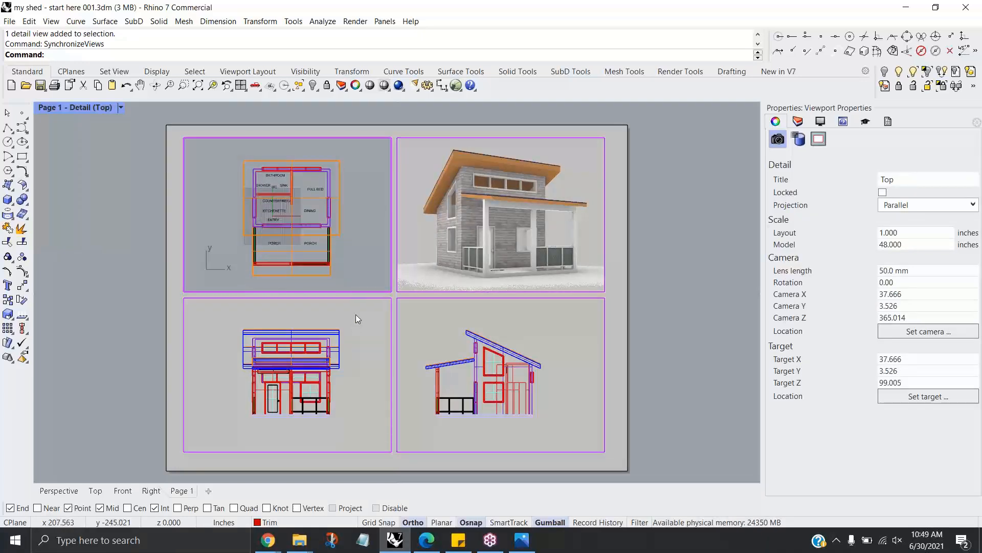
double_click(364, 264)
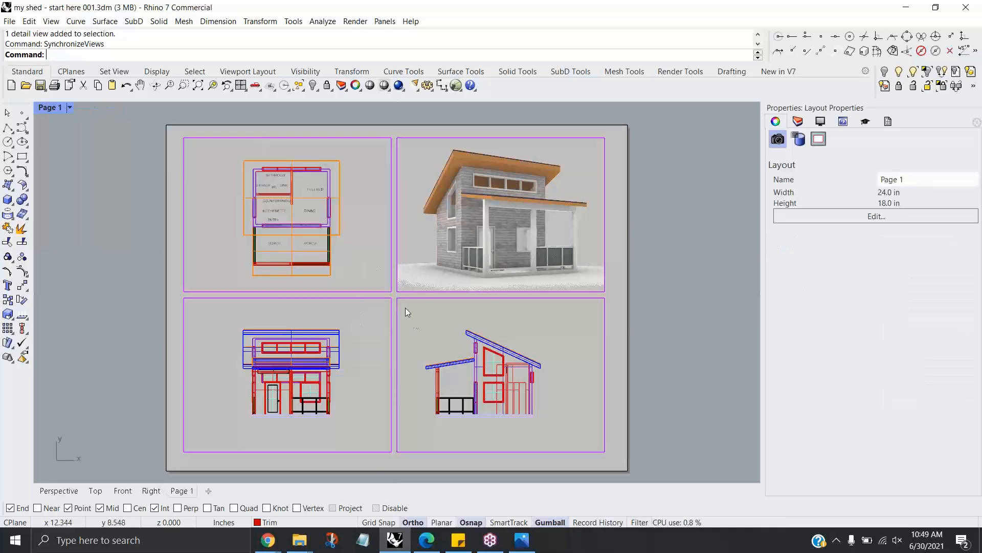
Step: Lock the Top, Front and Right details together in their detail properties
drag(404, 339, 369, 311)
shift+click(363, 290)
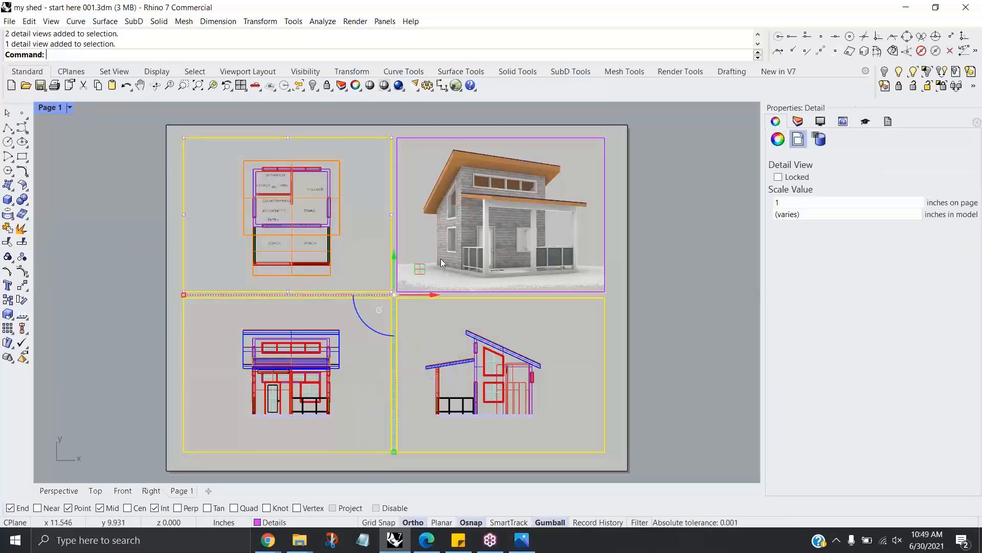
click(778, 177)
click(620, 292)
Step: Set the Front detail's display mode to Shaded and return to the layout space
scroll(248, 313, up, 2)
mouse_move(266, 330)
right_down()
mouse_move(258, 306)
mouse_move(258, 330)
right_up()
scroll(262, 308, down, 2)
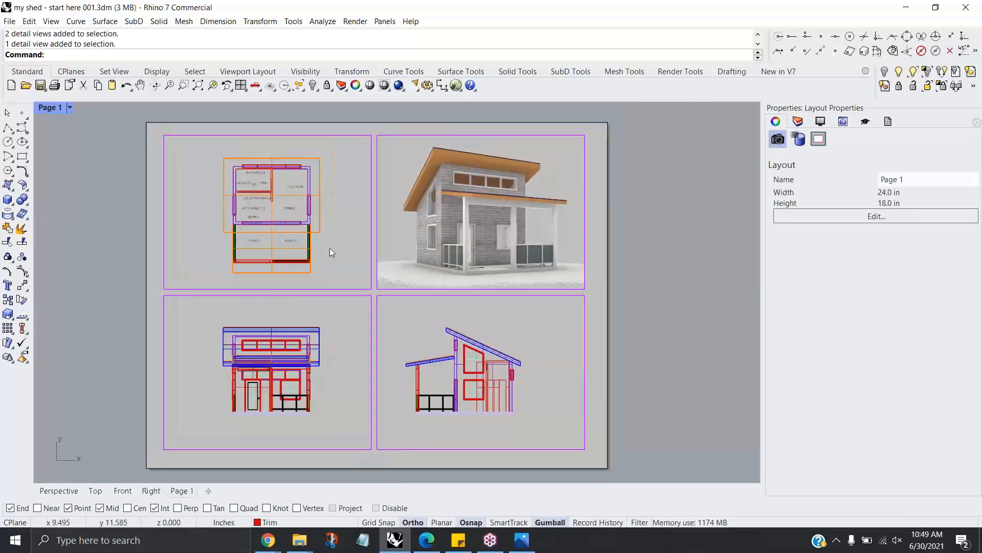
scroll(306, 267, up, 1)
right_drag(319, 273, 340, 258)
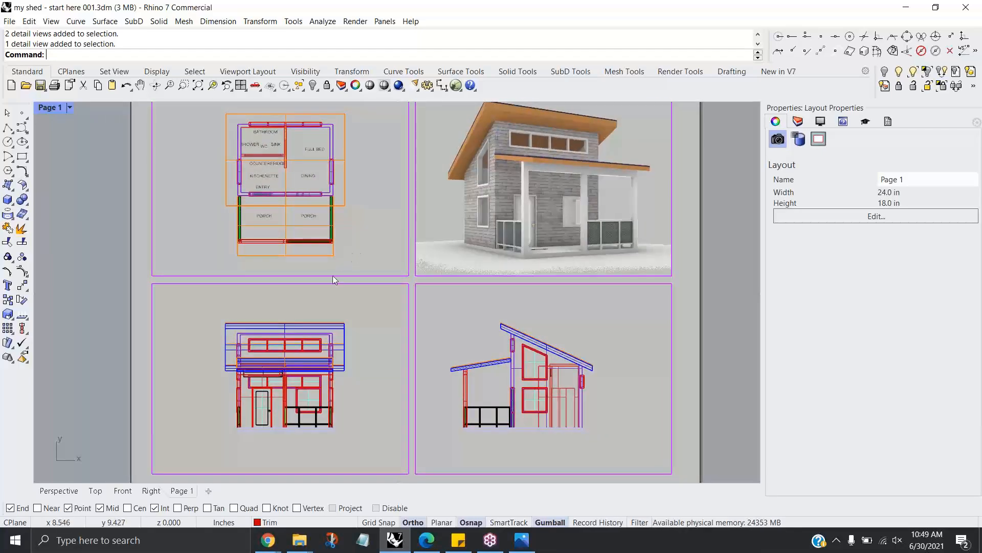
double_click(364, 354)
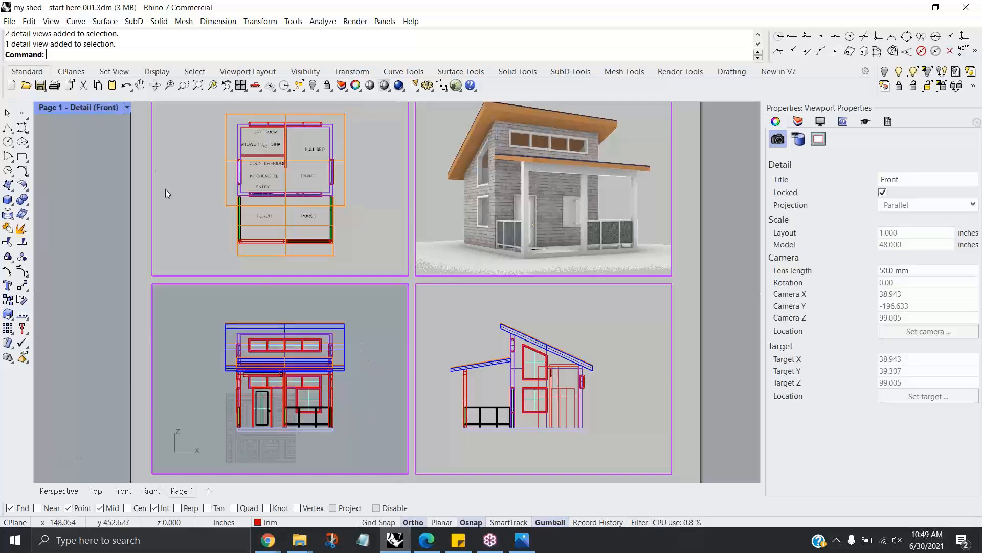
click(126, 107)
click(82, 244)
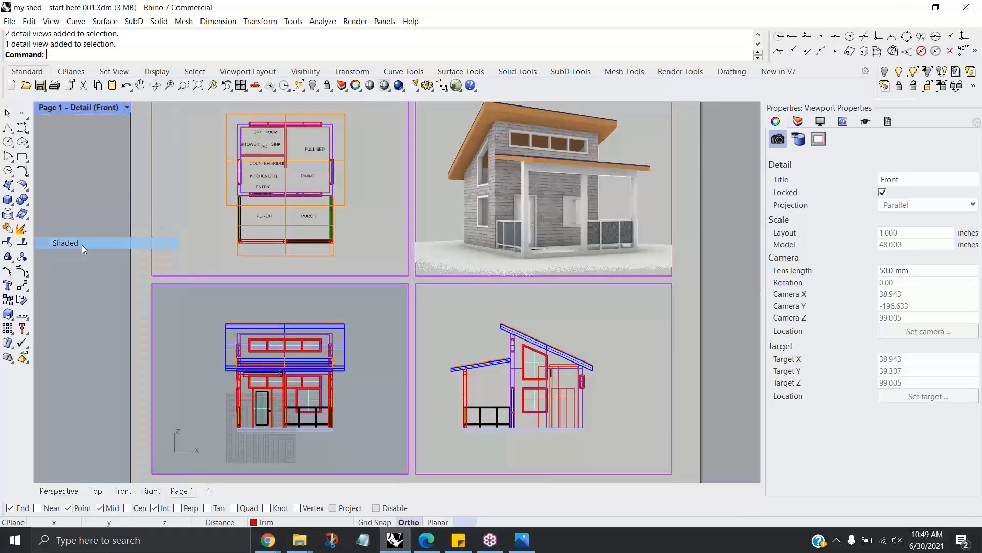
double_click(369, 324)
Step: Try the Rendered display mode on the Right detail and settle on Shaded, returning to the layout space
double_click(456, 328)
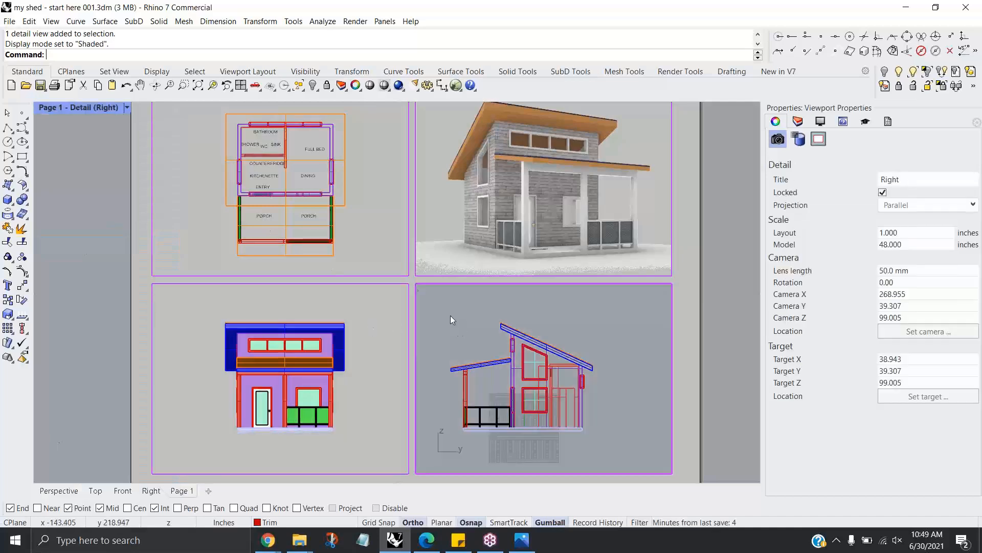
click(126, 107)
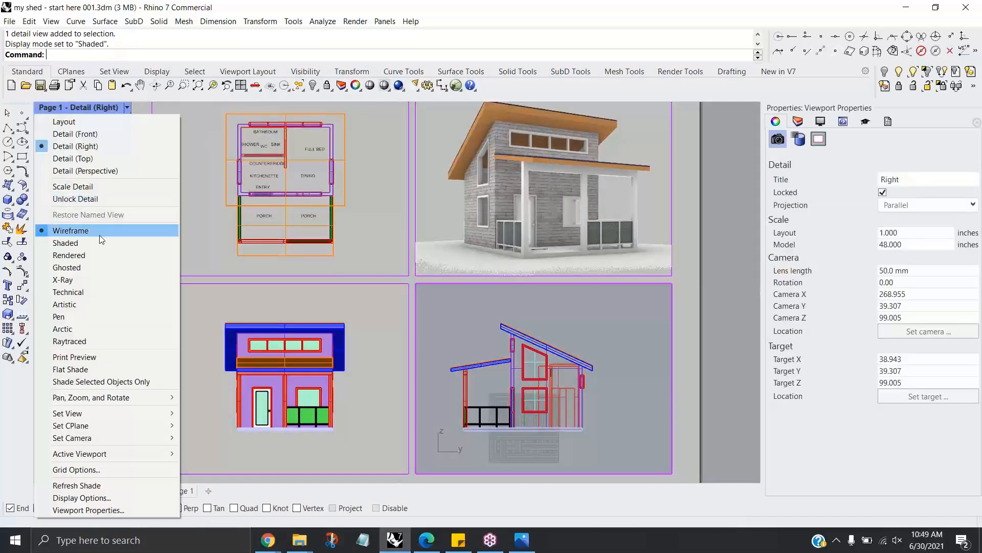
click(74, 256)
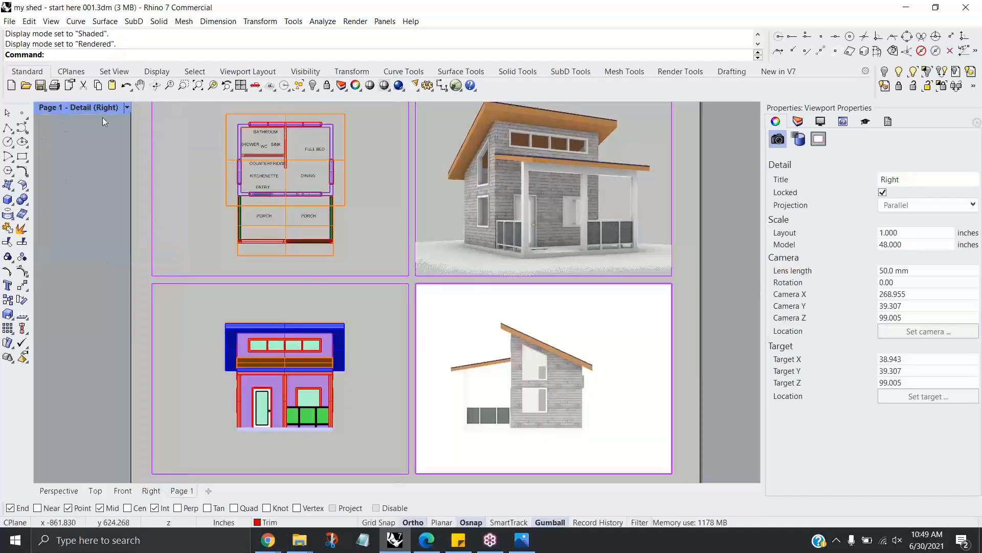
click(127, 108)
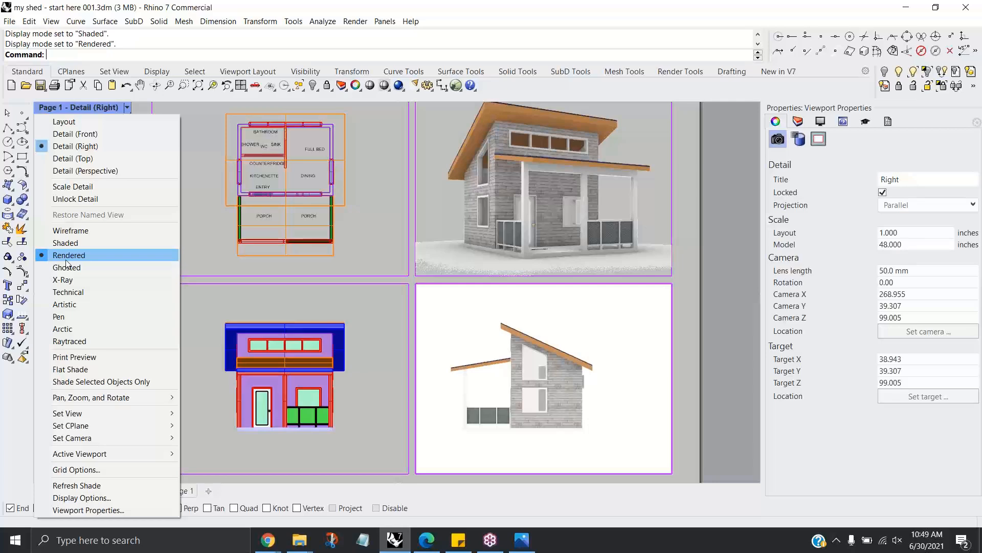
click(66, 242)
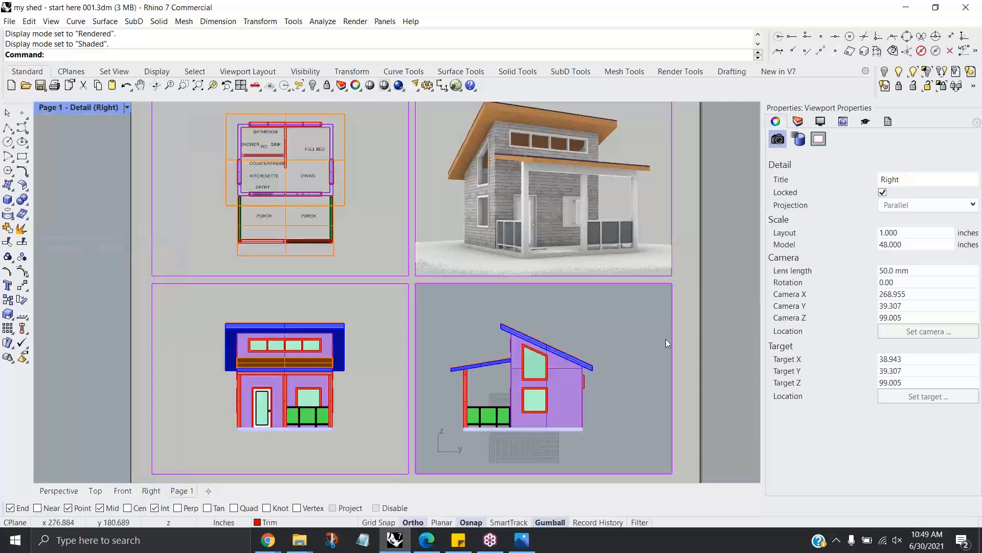
double_click(680, 339)
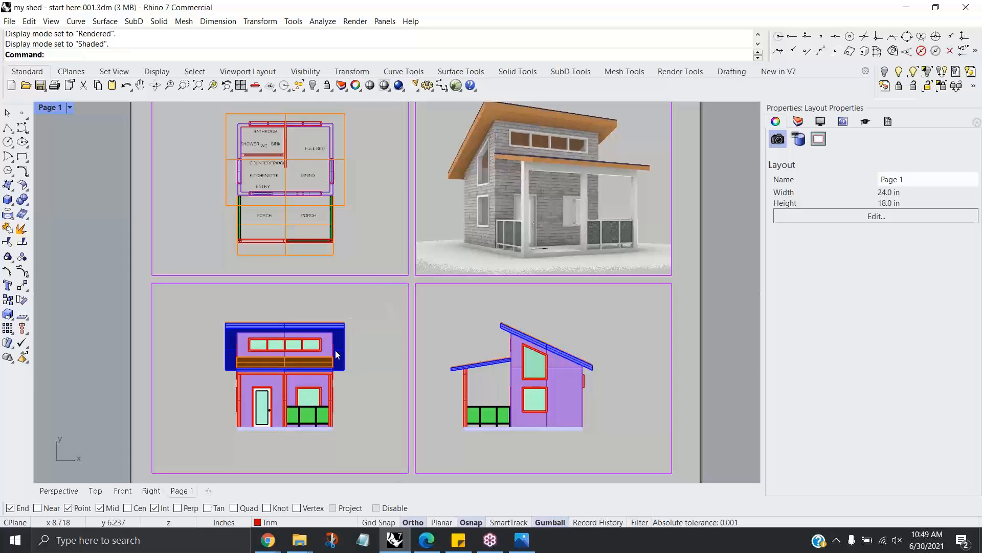
Step: Set the Top detail's display mode to Shaded and return to the layout space
right_drag(351, 176, 364, 167)
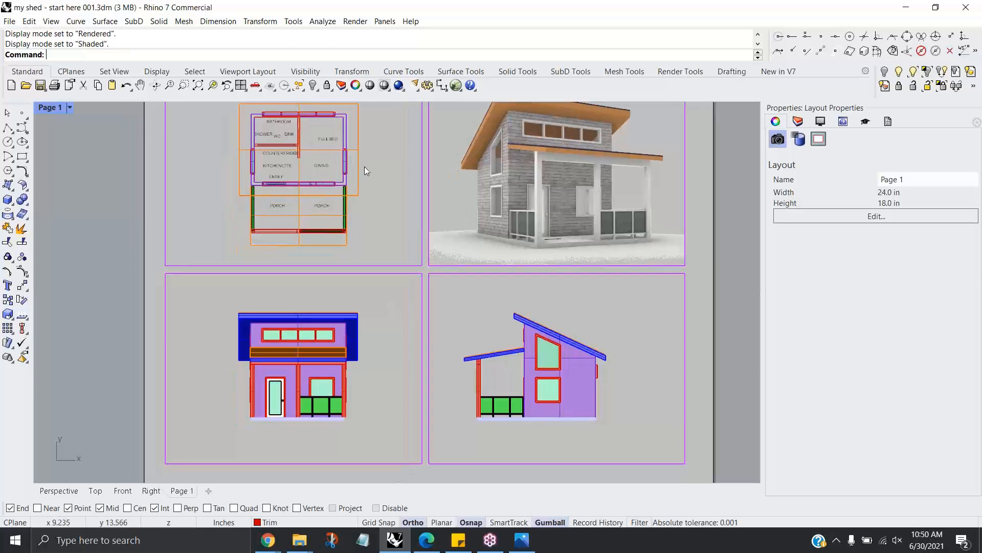
double_click(374, 182)
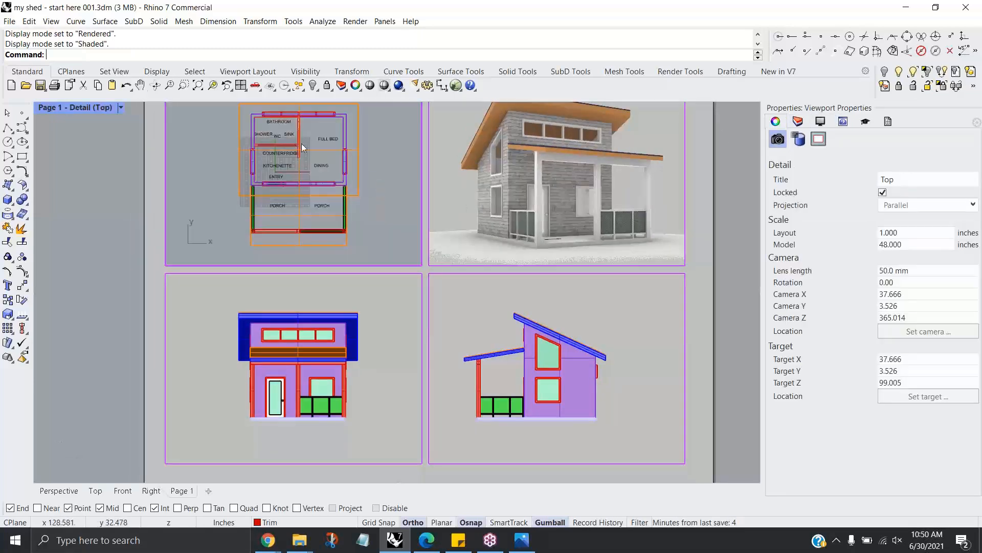
click(121, 108)
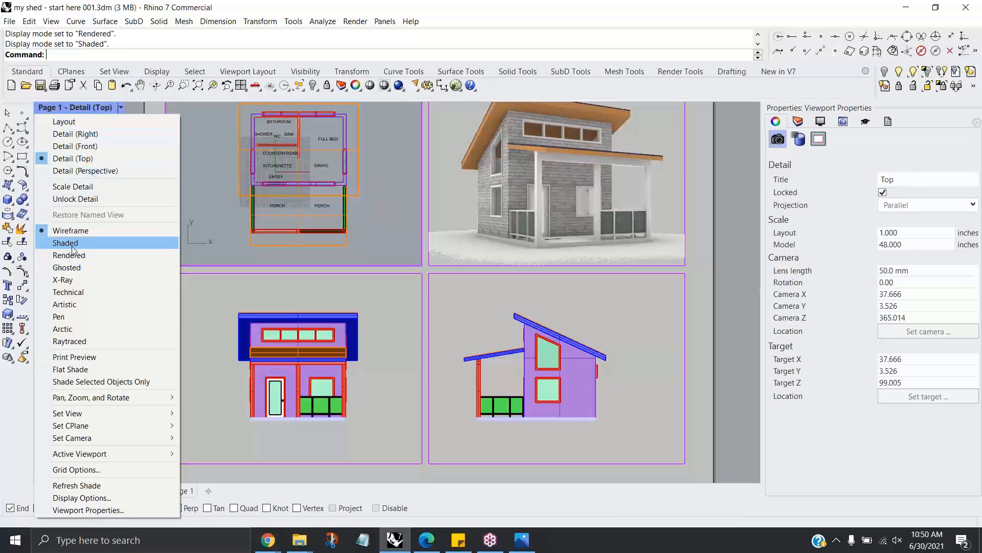
click(112, 244)
double_click(382, 221)
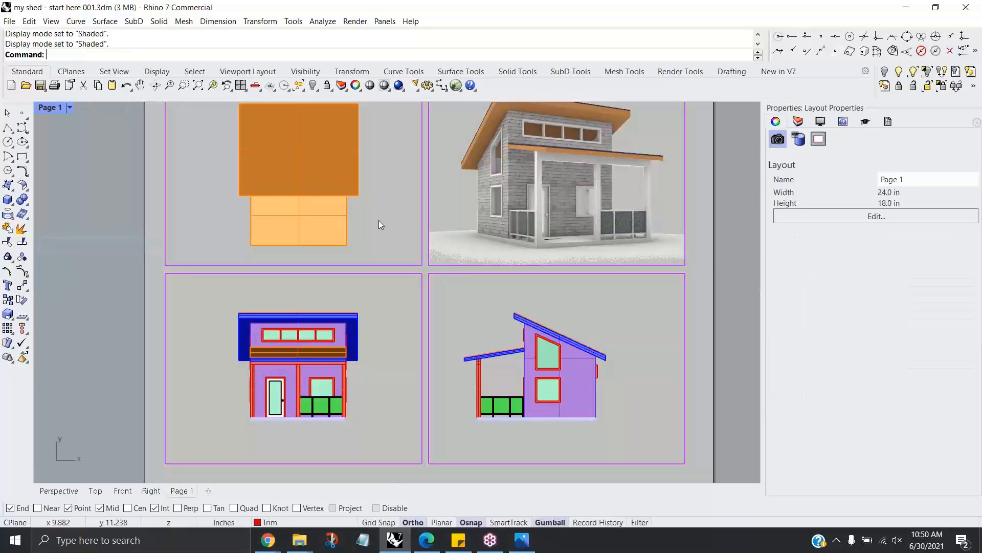
scroll(378, 221, down, 1)
scroll(381, 225, up, 2)
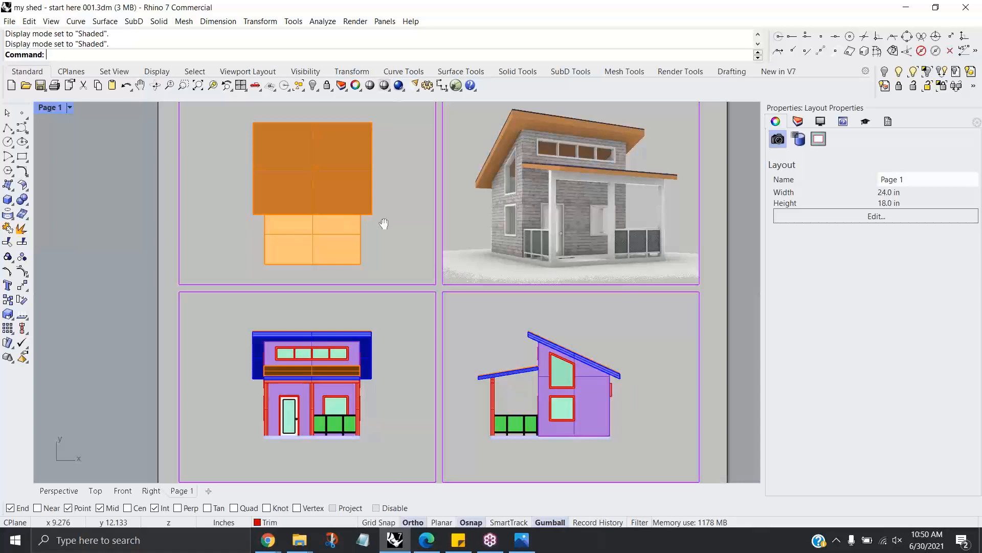
Step: Activate the Top detail and turn on the Clippingplane layer
double_click(385, 226)
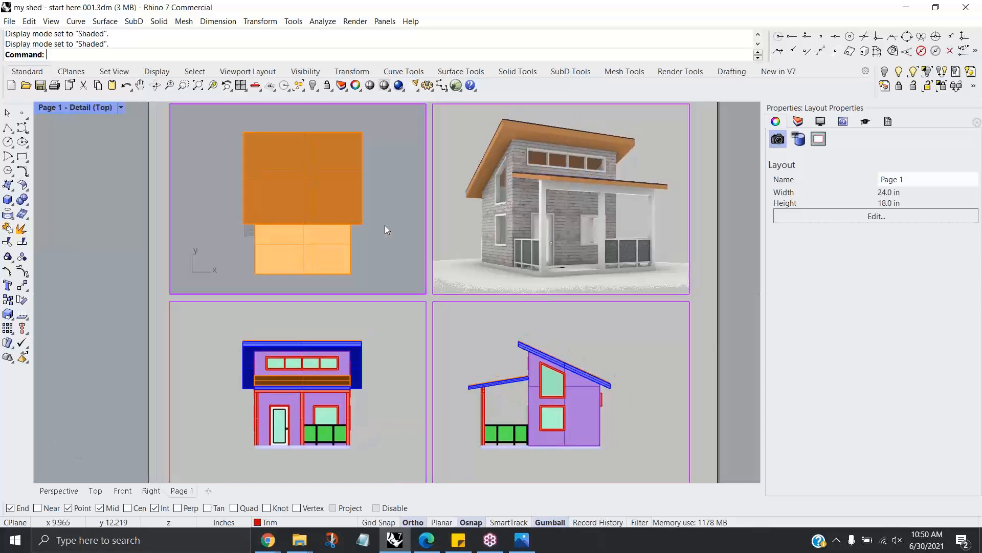
click(801, 126)
click(844, 392)
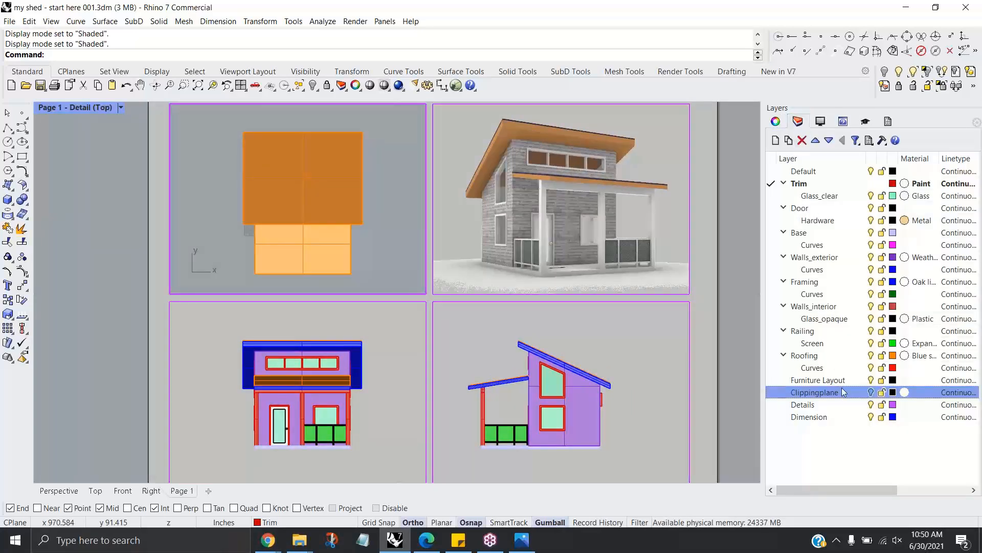
click(871, 393)
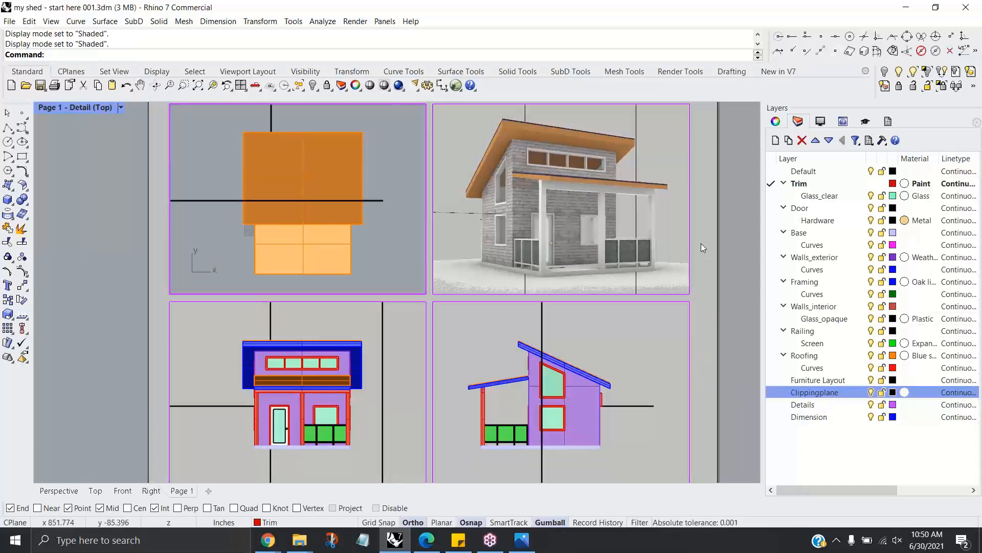
Step: Try rotating the existing clipping plane a quarter turn in the Front detail
click(378, 201)
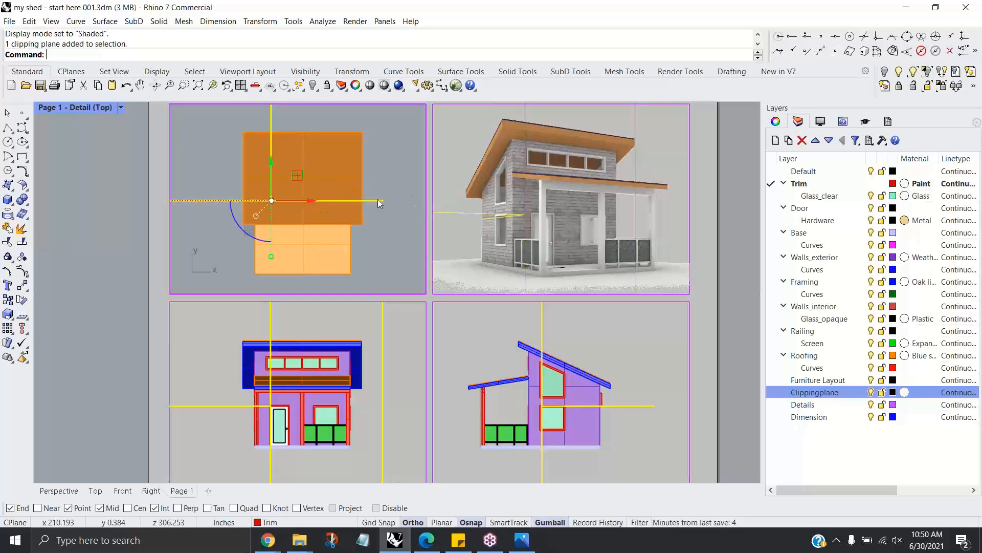
double_click(395, 403)
scroll(350, 413, down, 2)
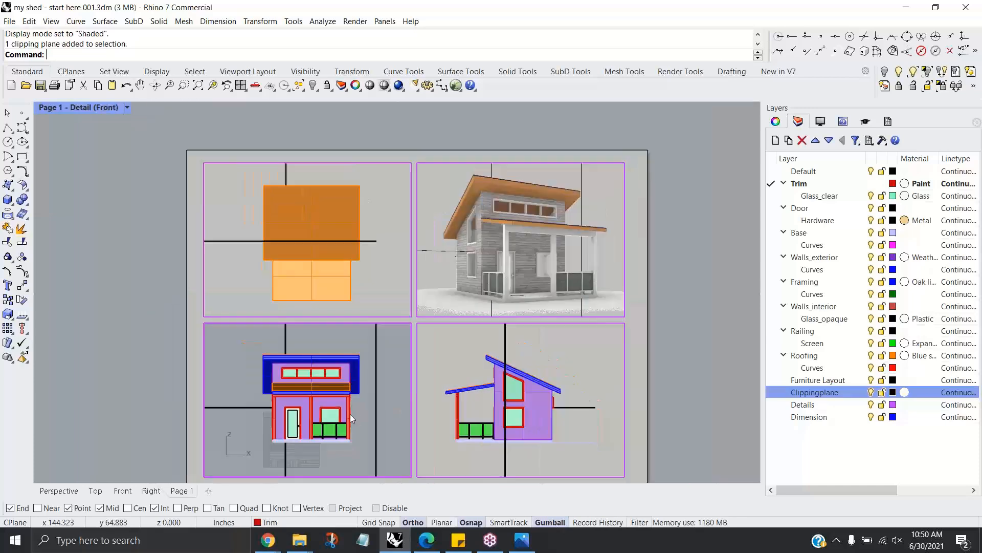
right_drag(350, 413, 351, 382)
click(376, 399)
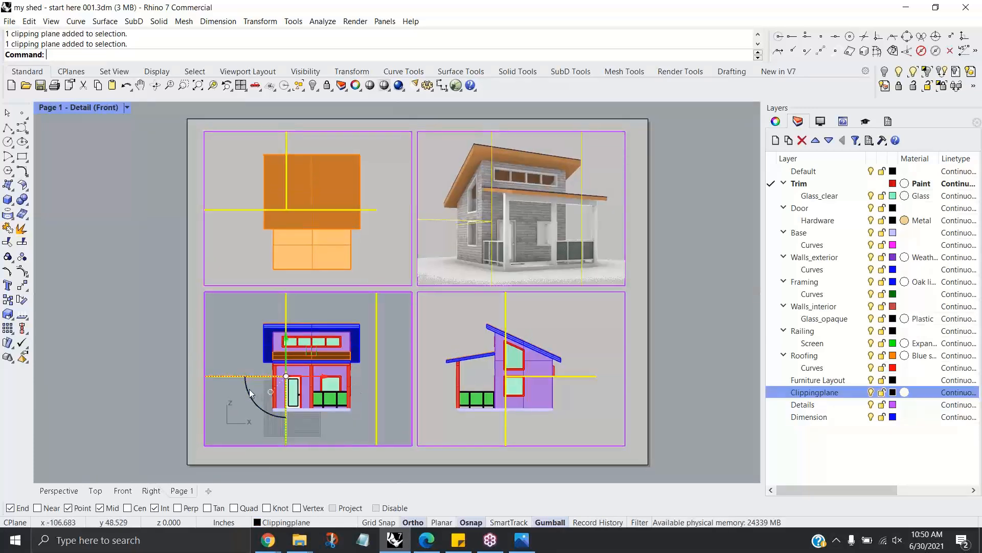
drag(250, 393, 298, 412)
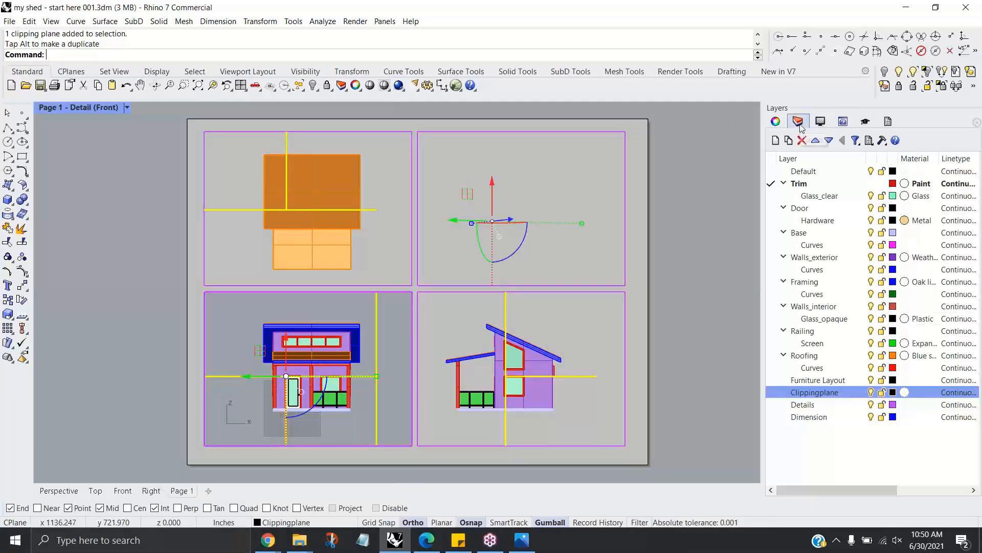
Step: Try shifting the rotated clipping plane sideways in the Front detail, and delete it
click(777, 122)
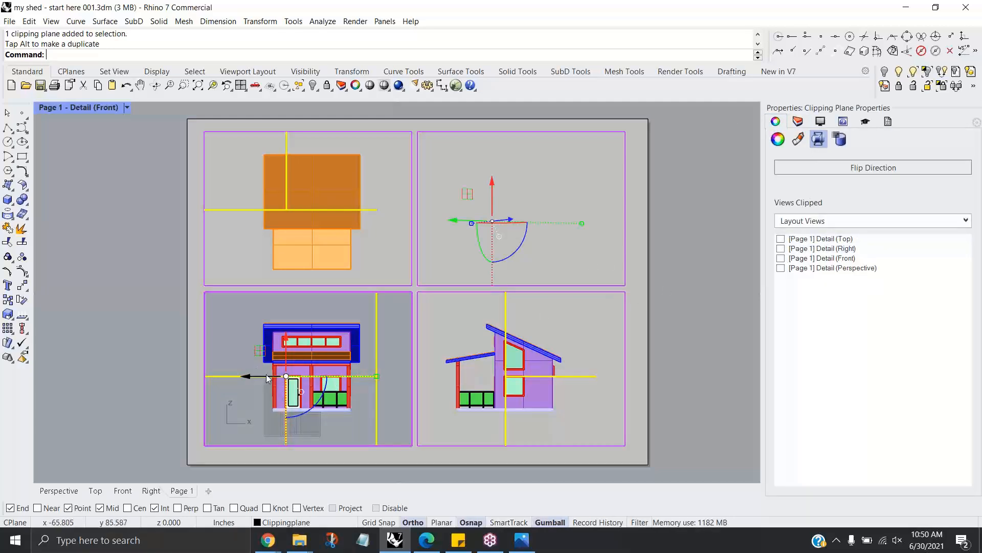
drag(268, 378, 204, 372)
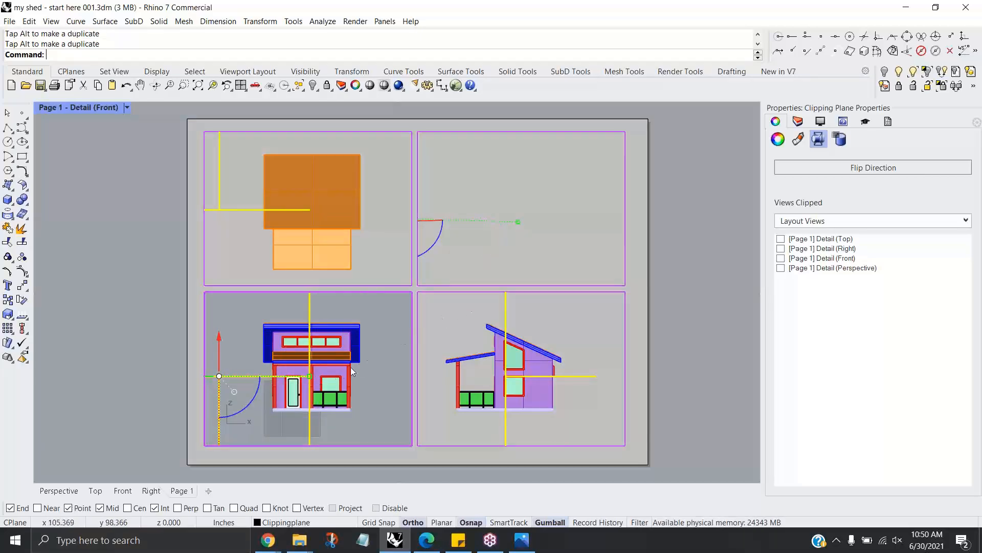
key(Delete)
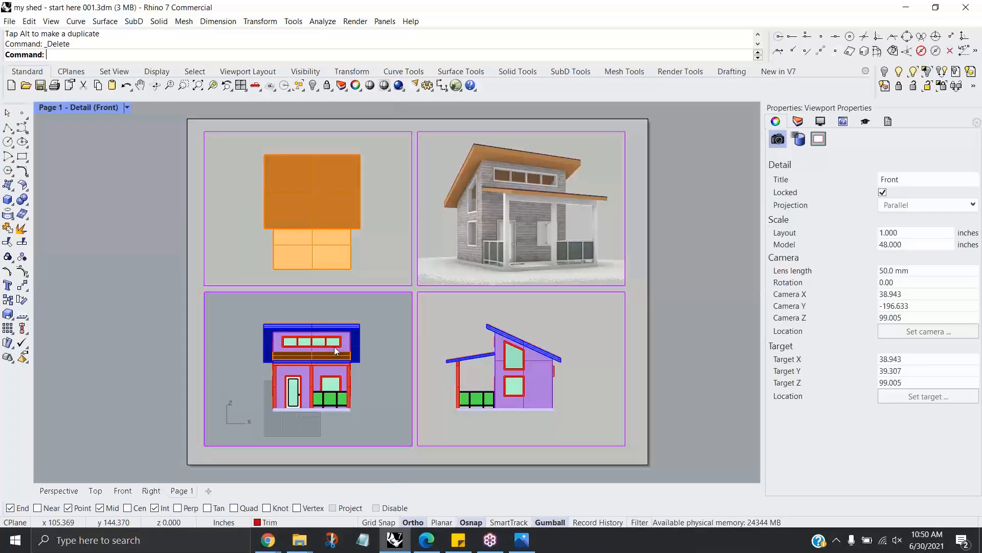
Step: Activate the Top detail and make the Clippingplane layer current
double_click(384, 250)
click(798, 121)
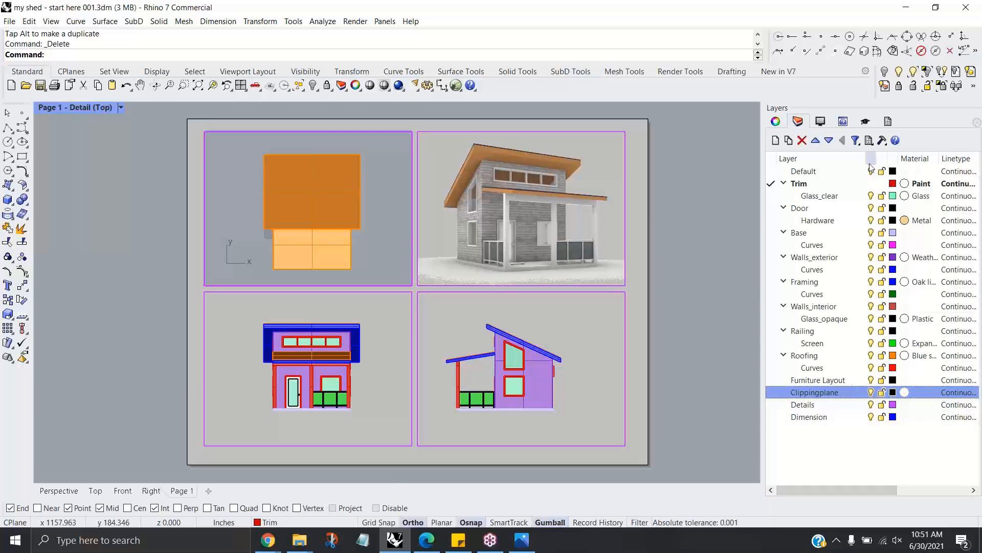
click(857, 142)
click(869, 143)
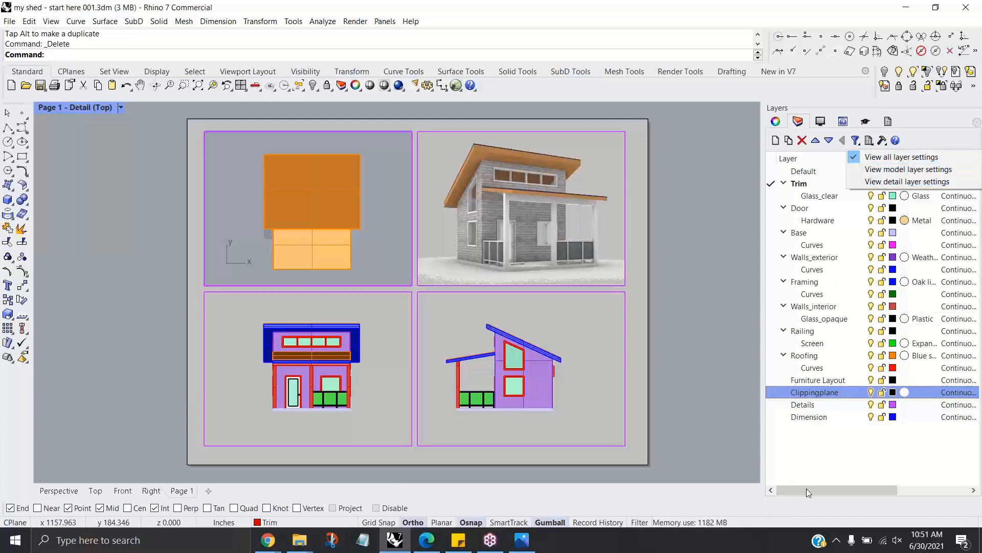
click(817, 478)
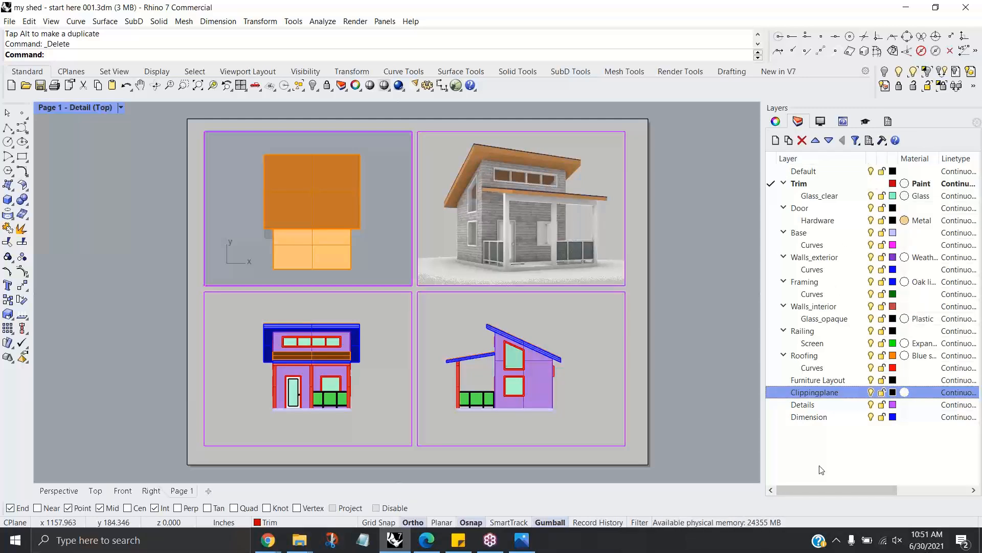
click(776, 395)
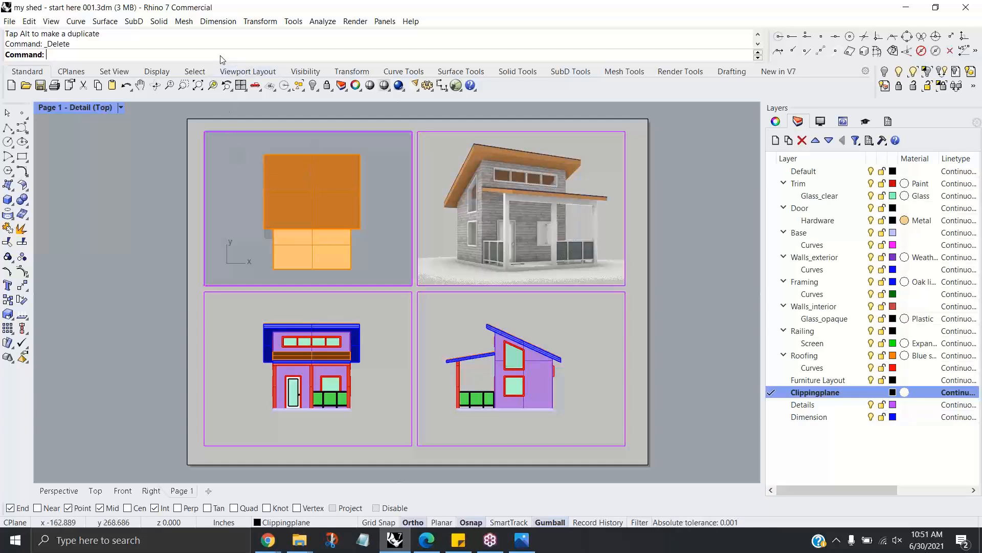
Step: Draw a rectangular clipping plane of about 411 x 342 inches around the whole shed in the Top detail
text(,clip)
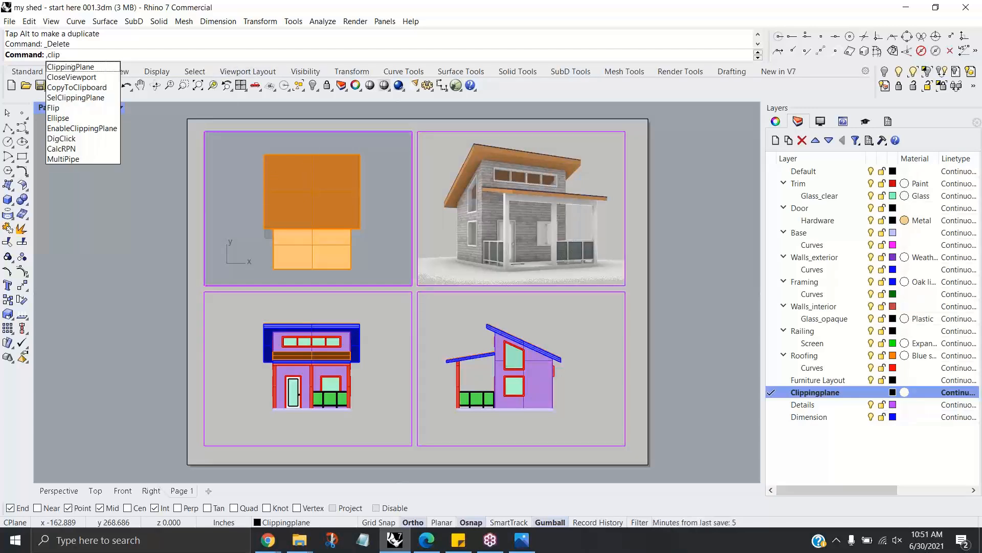
key(Return)
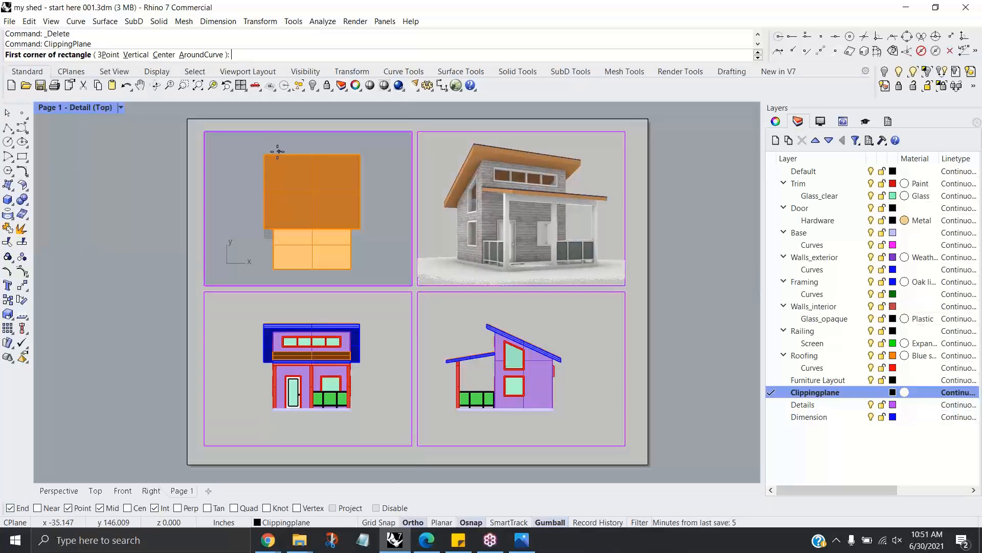
click(231, 143)
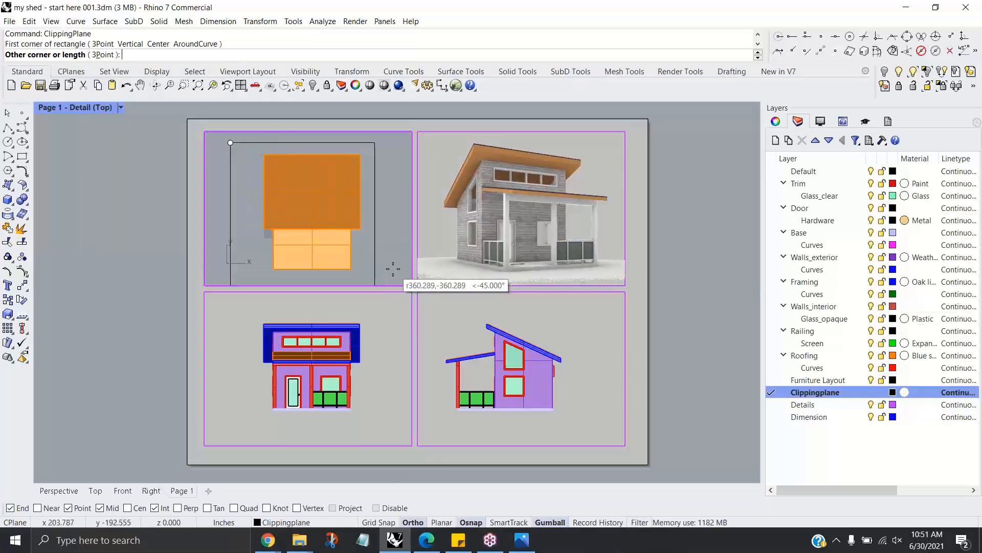
key(F8)
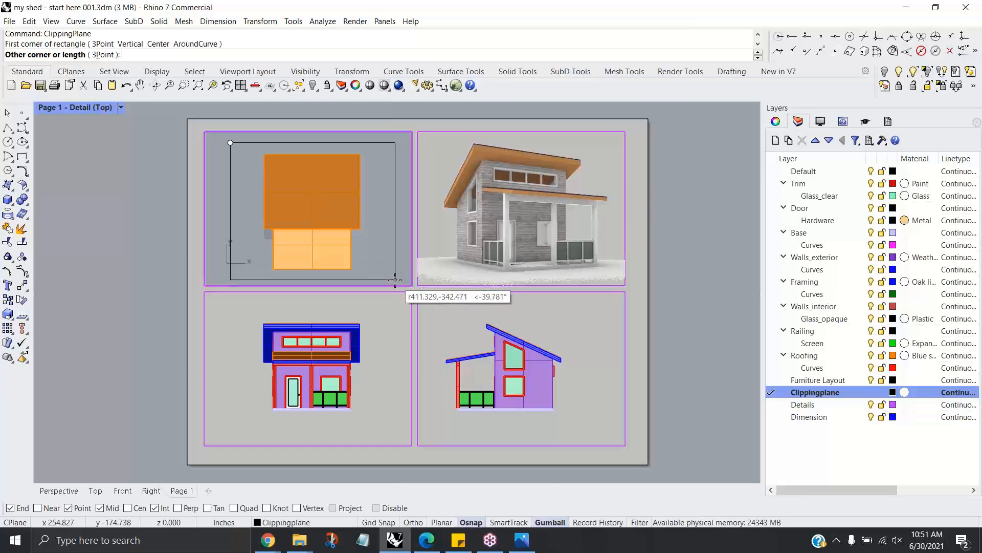
click(395, 280)
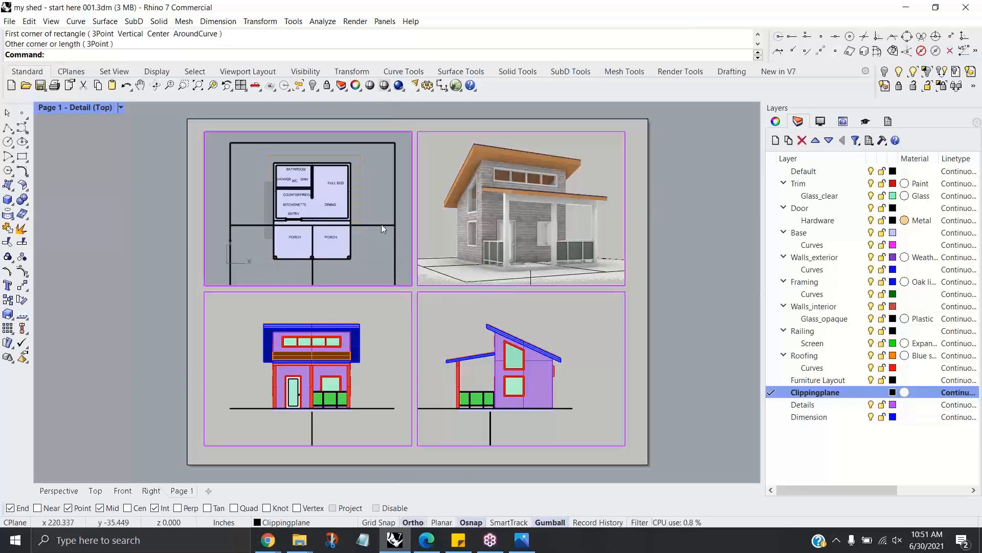
Step: Check in the new clipping plane's properties which layout details it clips
click(776, 121)
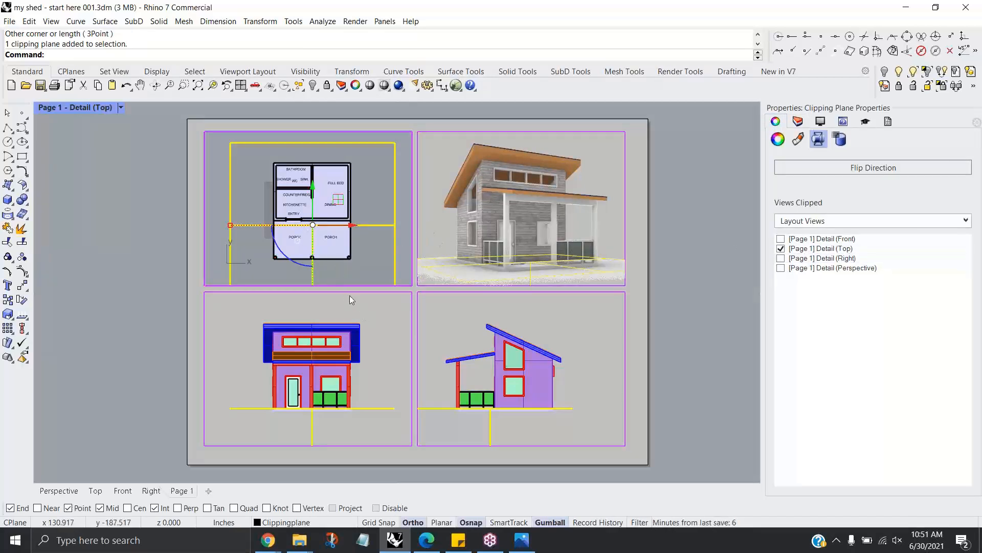
key(Escape)
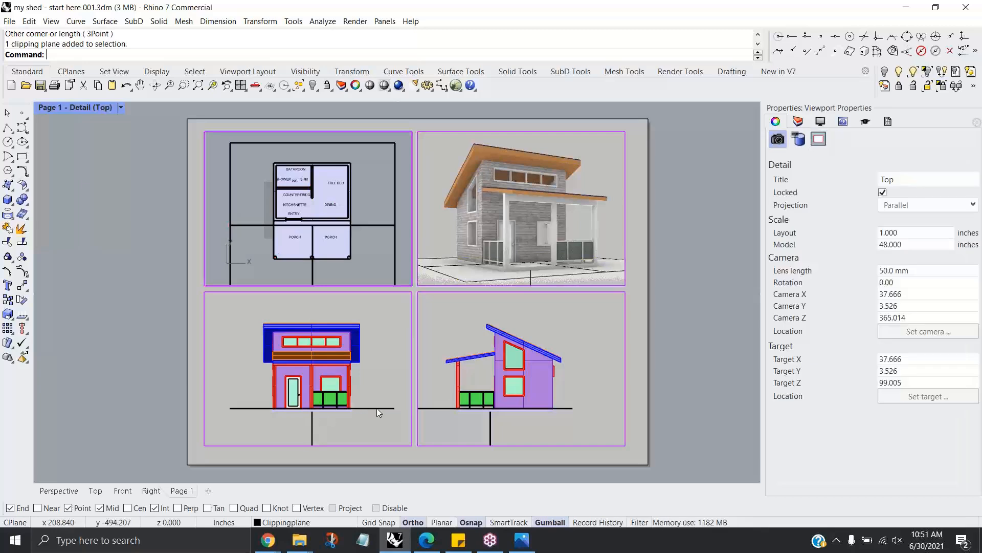
click(369, 225)
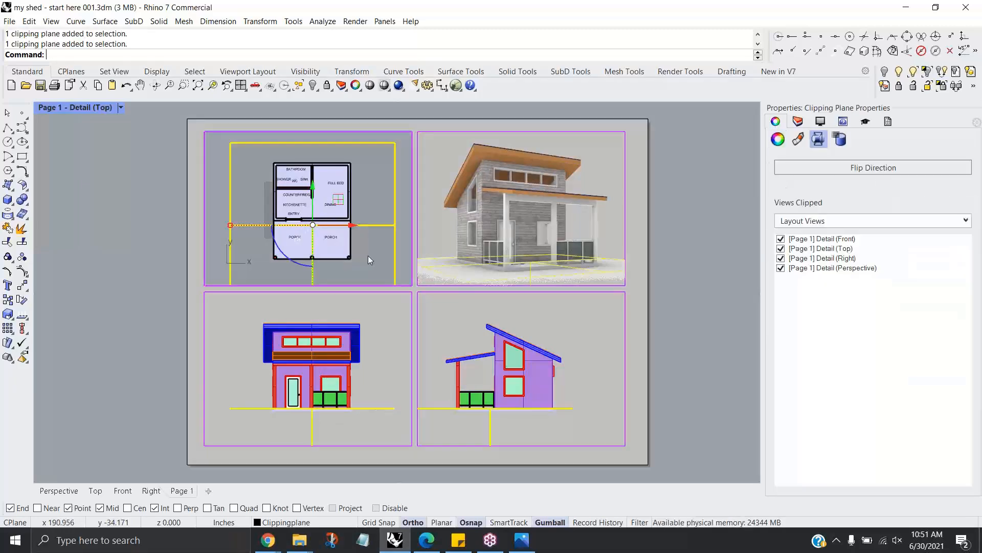
Step: Raise the clipping plane in the Front detail so it cuts through the door and lower window
click(375, 388)
click(372, 408)
drag(311, 373, 313, 348)
click(395, 362)
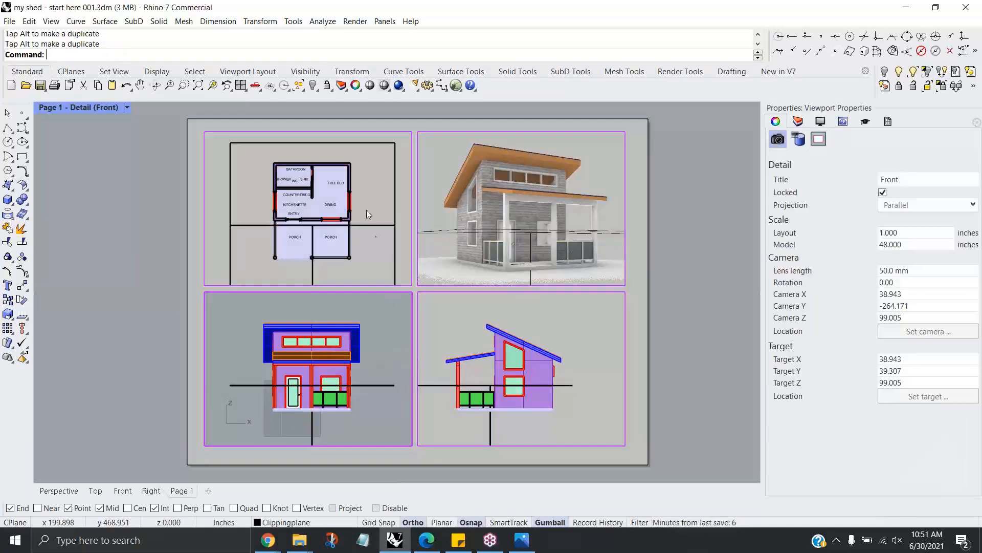
Step: Hide the clipping plane and return to the layout space
right_drag(379, 243, 360, 240)
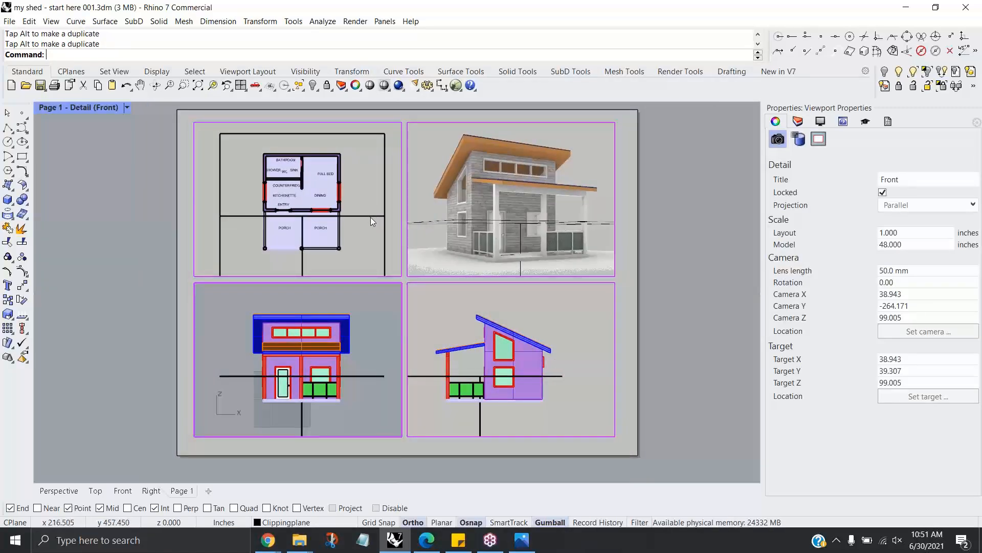
click(370, 378)
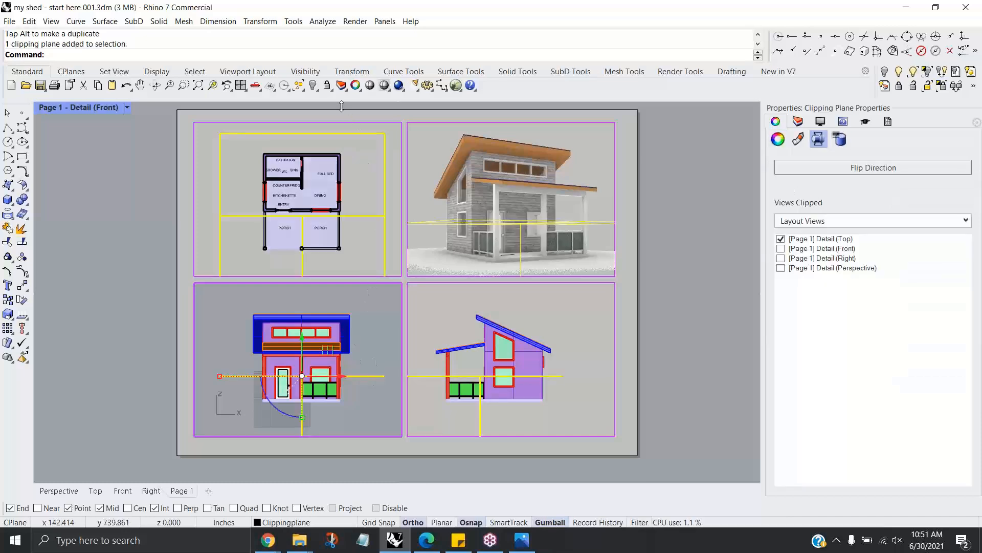
click(313, 85)
double_click(367, 321)
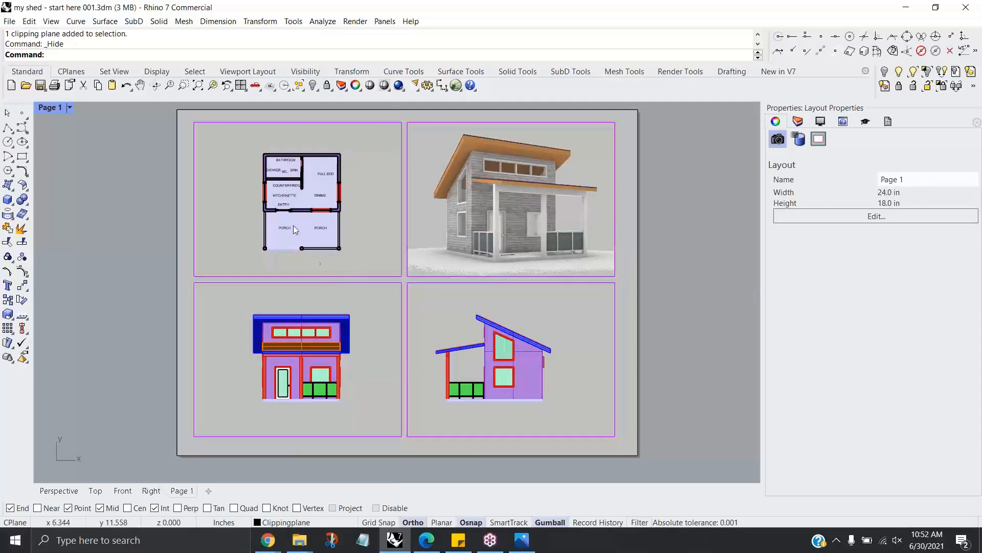
Step: Inspect the cut floor plan in the Top detail up close, and undo the hiding of the clipping plane
scroll(310, 186, up, 8)
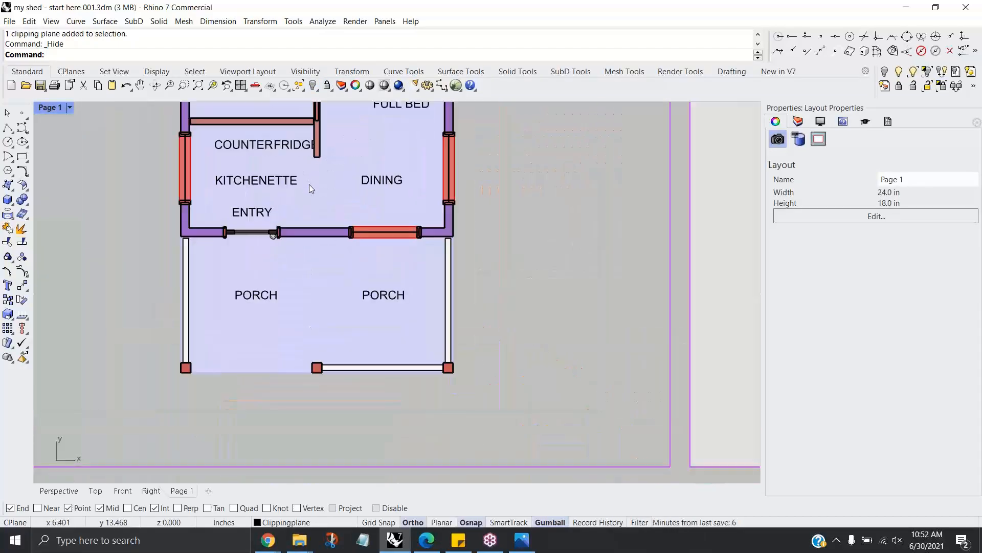
scroll(311, 189, down, 8)
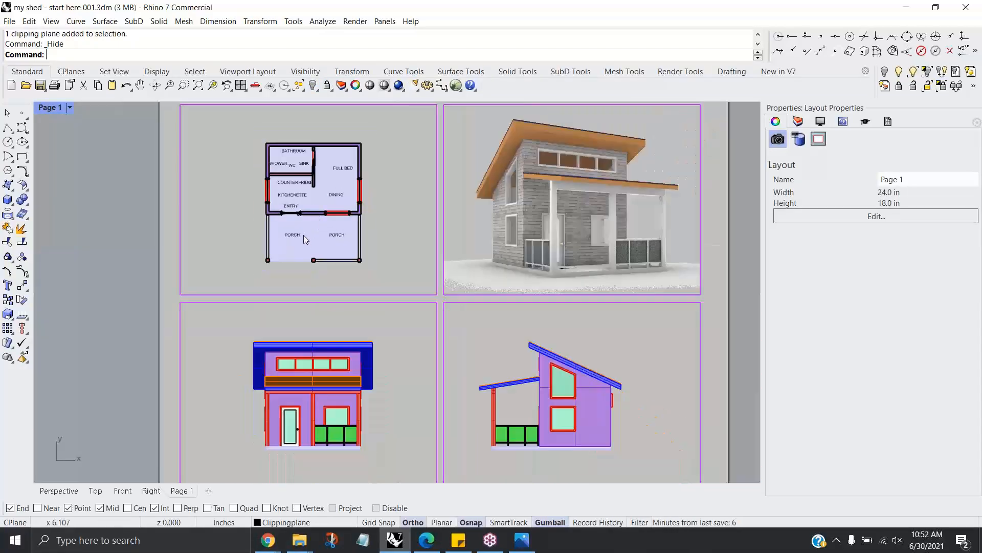
scroll(309, 230, up, 4)
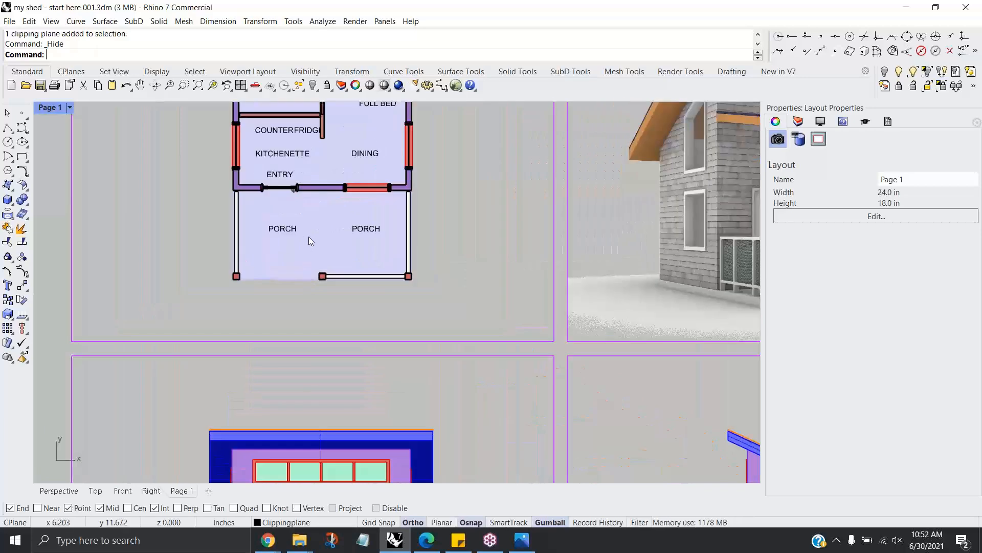
scroll(309, 235, down, 5)
scroll(399, 235, up, 1)
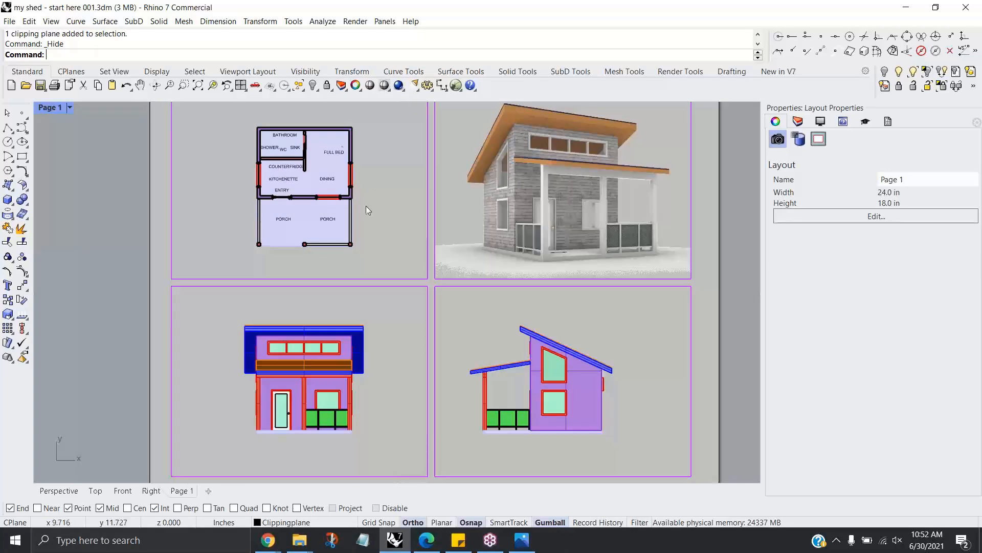
click(127, 86)
click(127, 87)
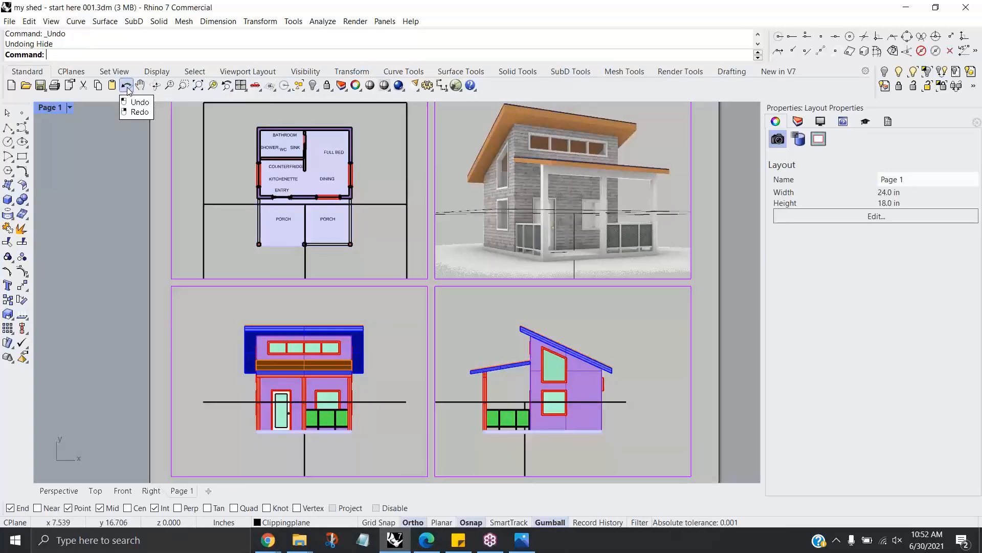
Step: Make the Details layer current and turn off the Clippingplane layer
click(798, 121)
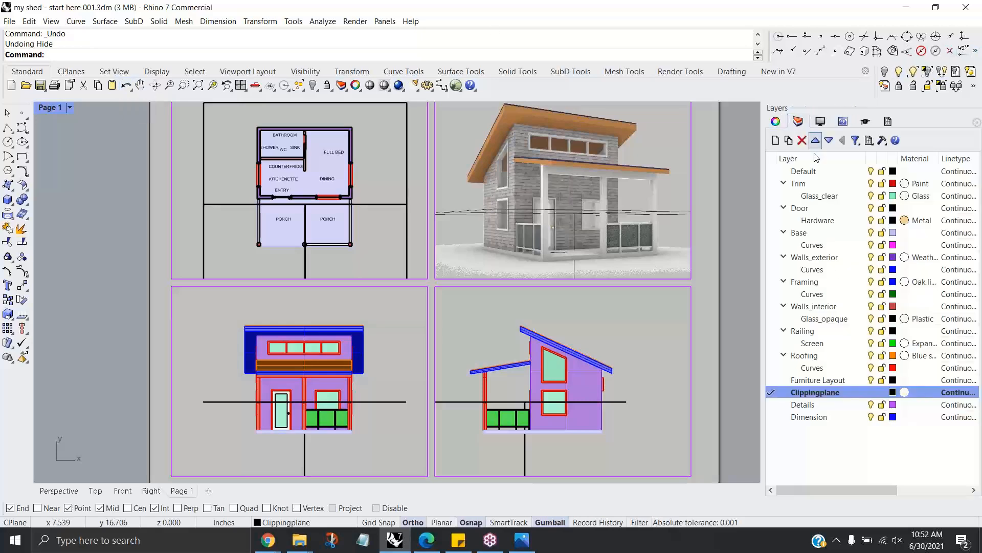
click(787, 406)
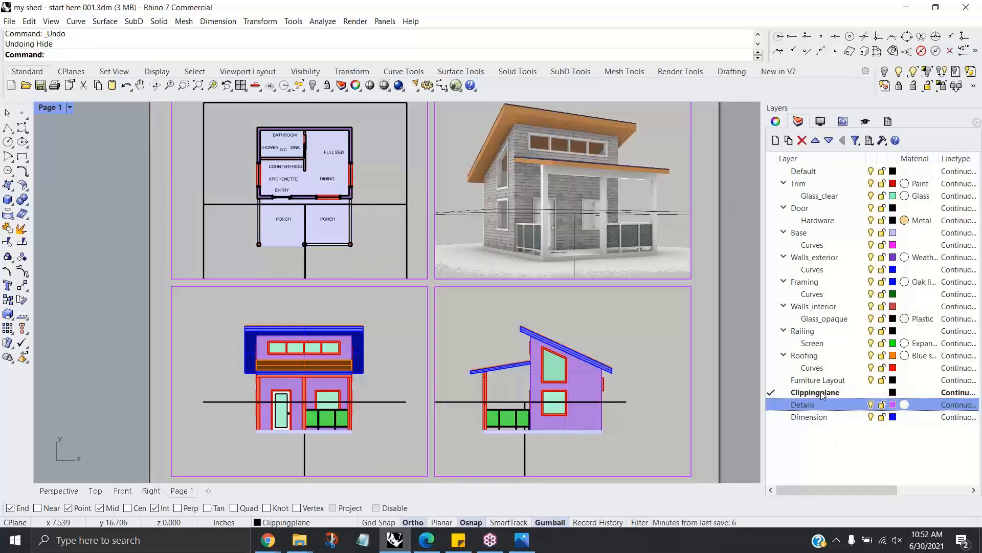
double_click(784, 407)
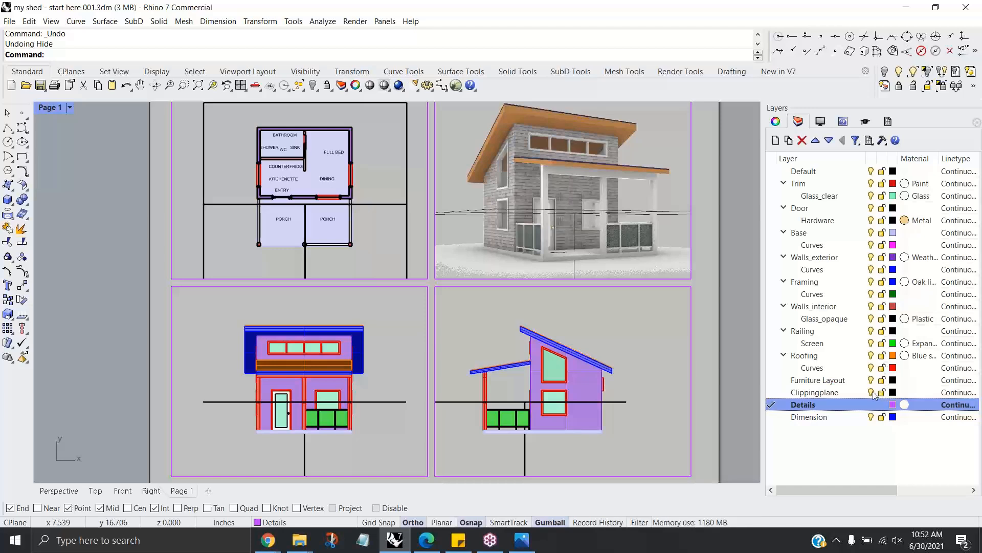
click(872, 392)
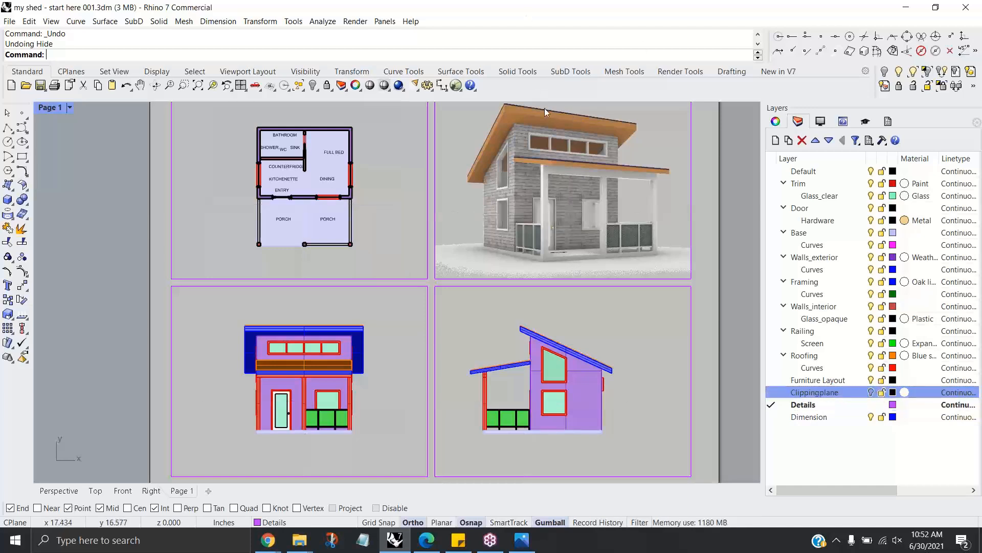
Step: Make the Dimension layer current
right_drag(592, 197, 593, 199)
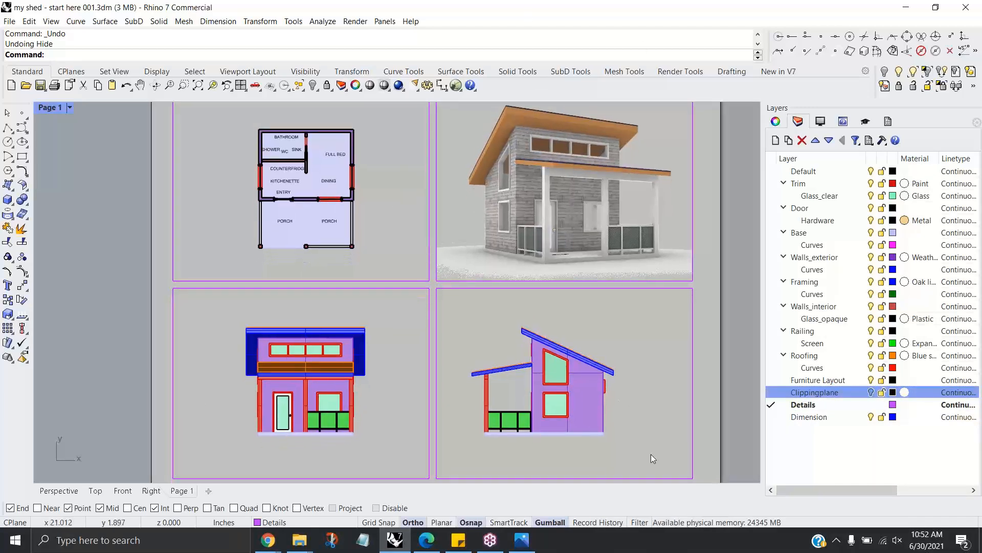
click(780, 418)
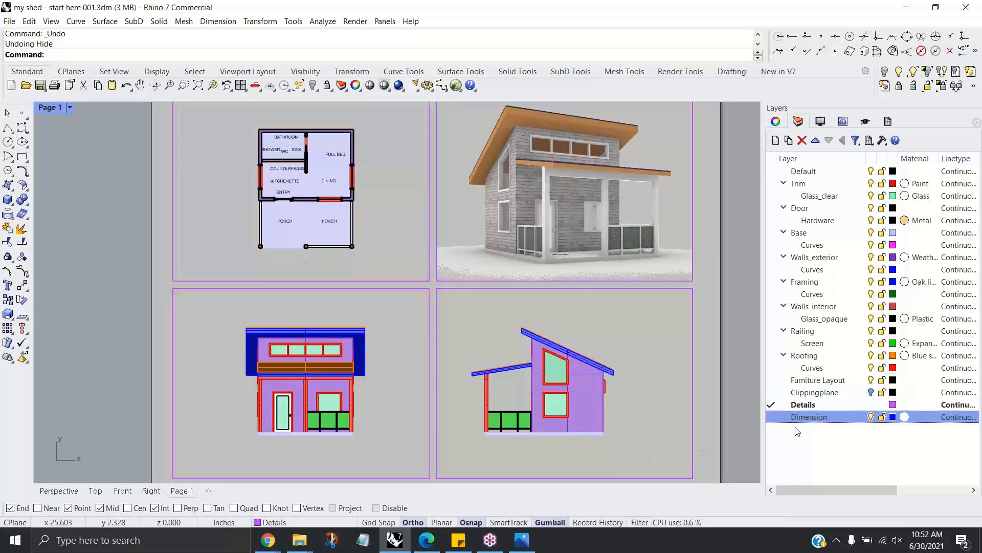
click(776, 418)
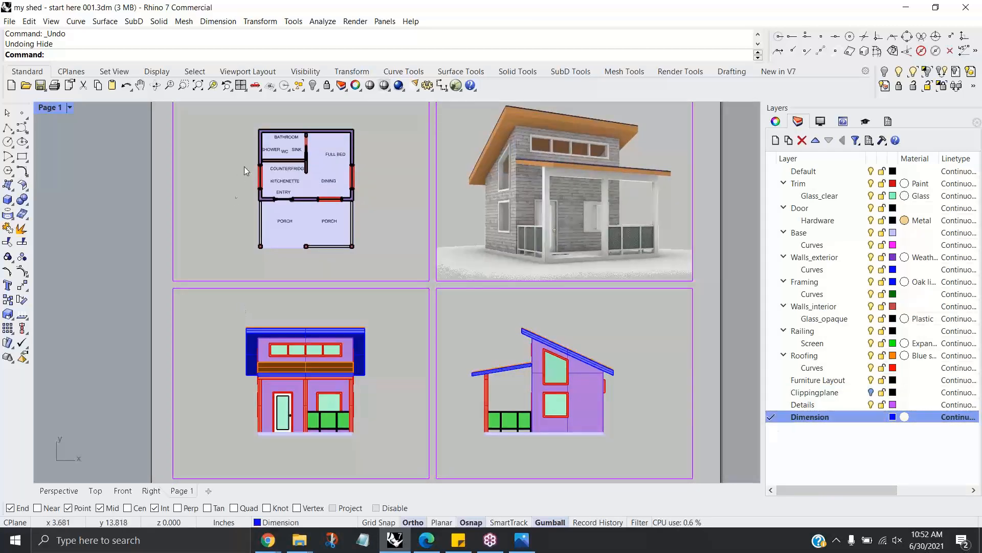
Step: Activate the Top detail and add a linear dimension for the building's overall width above the rear wall
scroll(306, 163, up, 5)
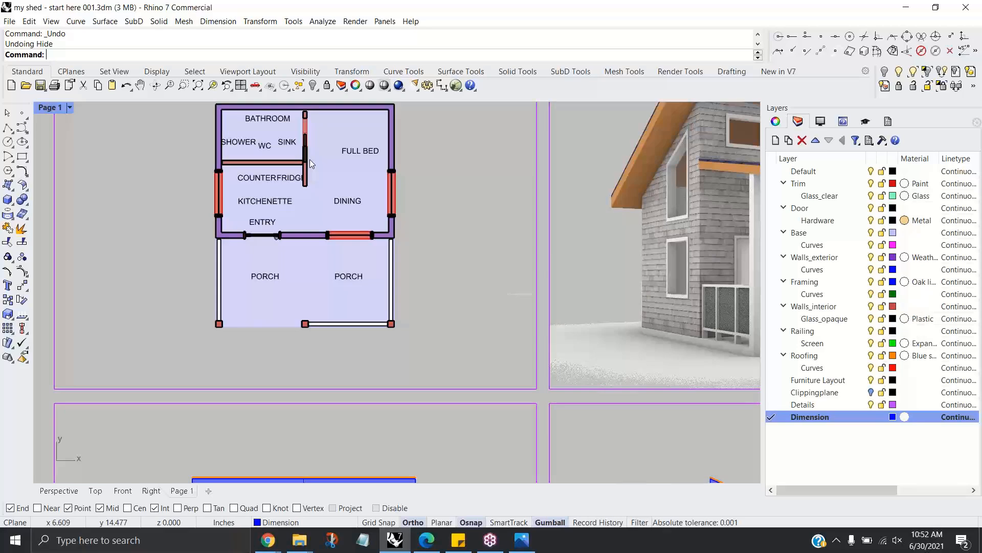
scroll(311, 164, down, 5)
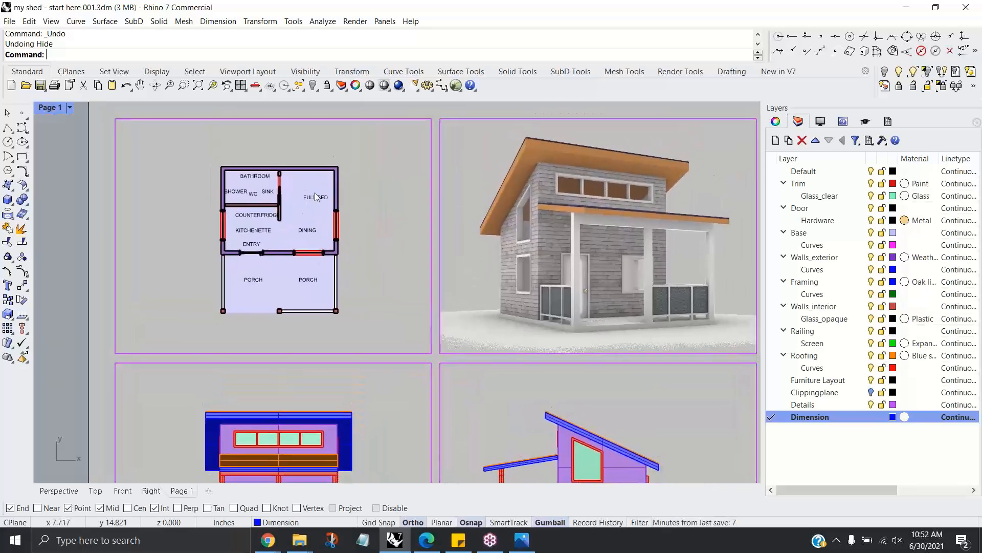
right_drag(341, 334, 333, 296)
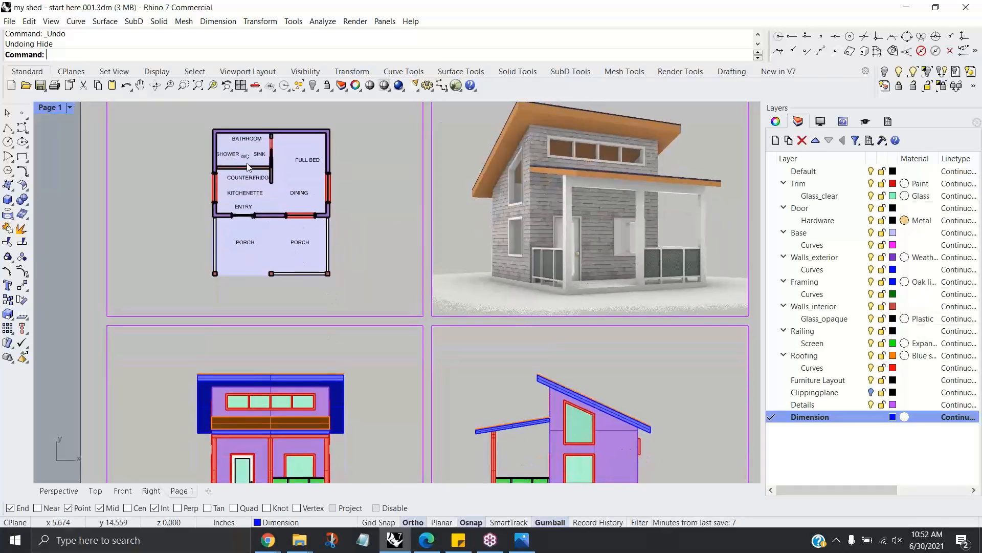
scroll(295, 154, up, 3)
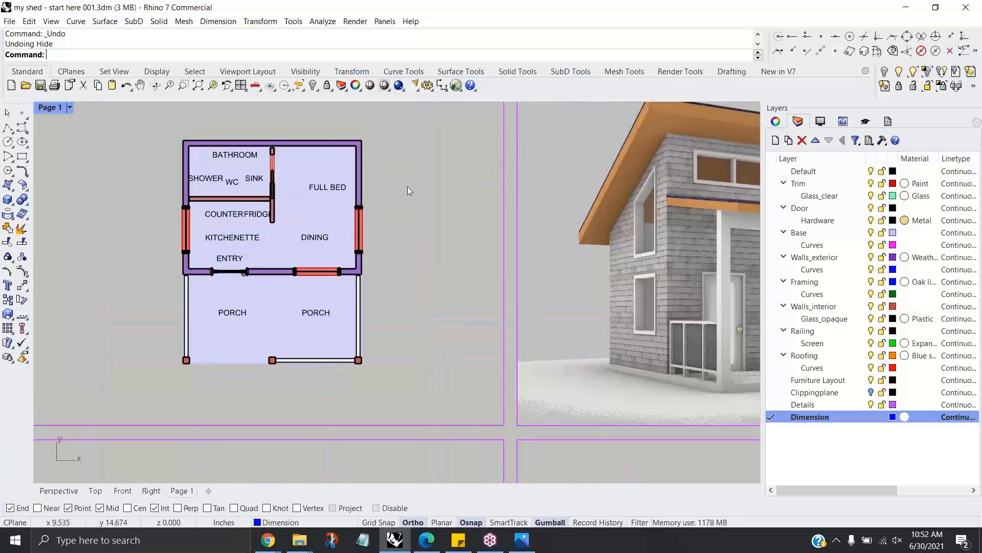
double_click(408, 187)
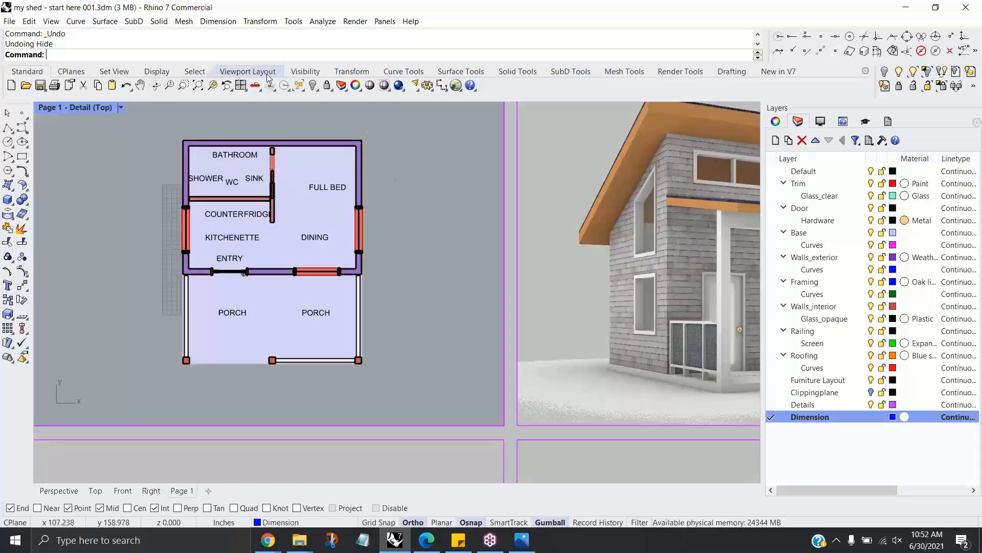
click(219, 21)
click(238, 35)
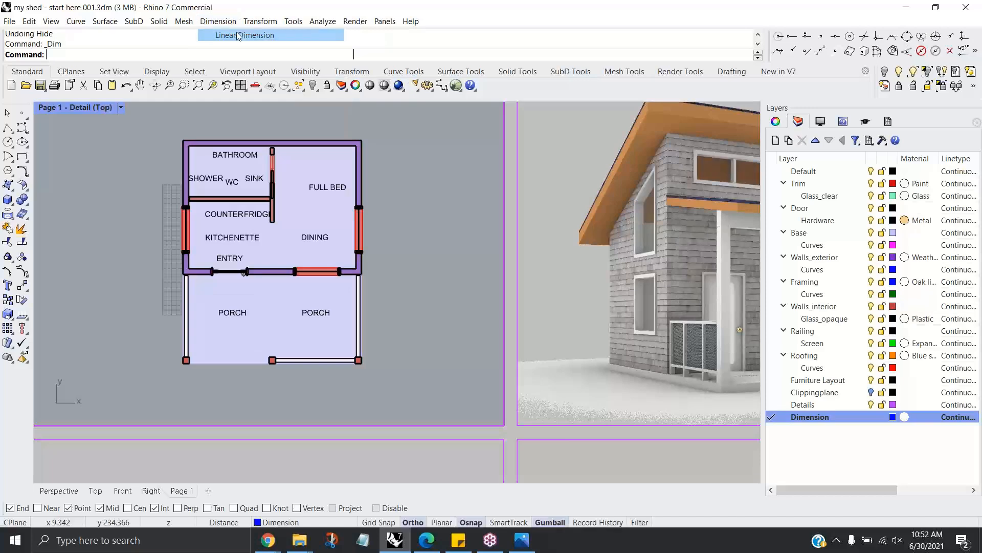
click(184, 146)
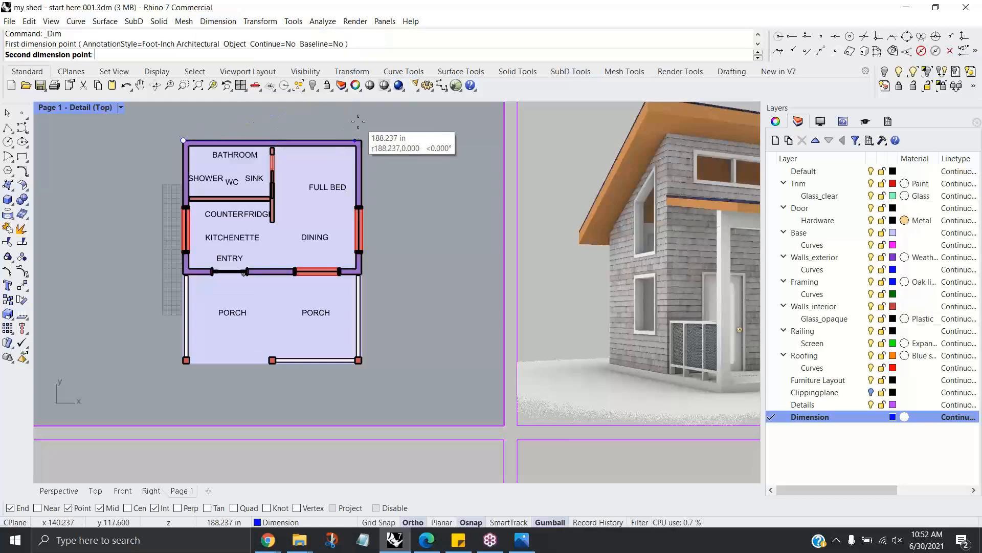
click(361, 142)
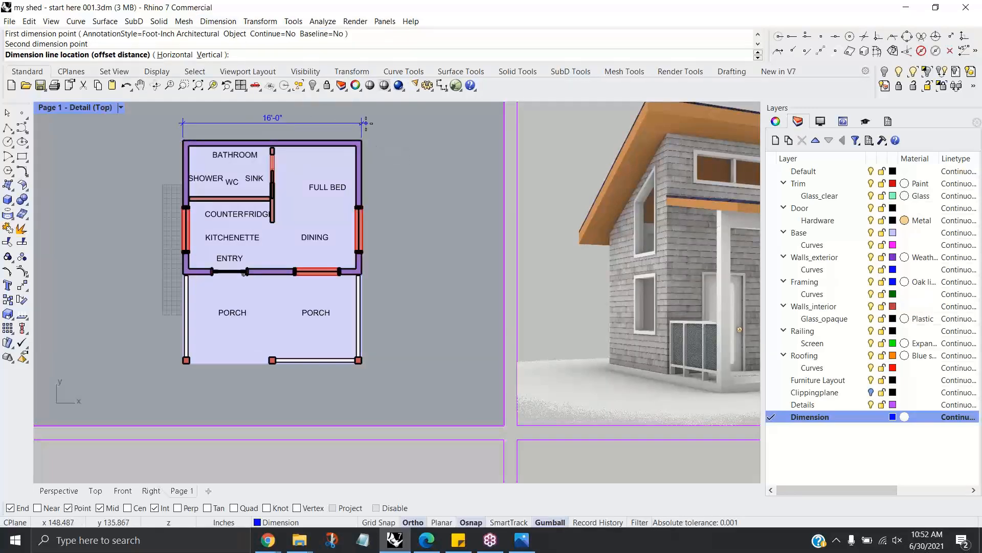
click(365, 123)
Step: Dimension the overall depth from rear wall to porch front along the plan's dining side, and return to layout space
key(Return)
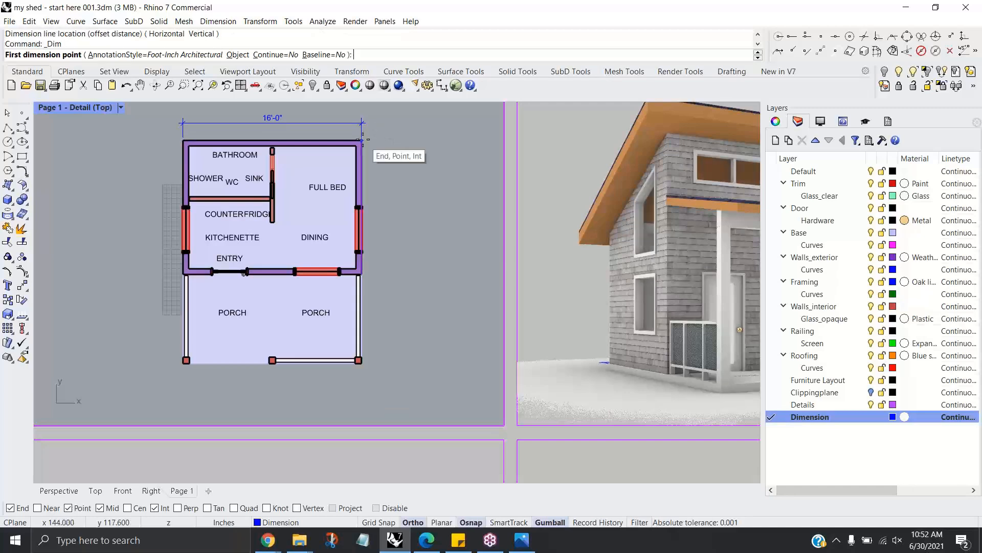
click(361, 141)
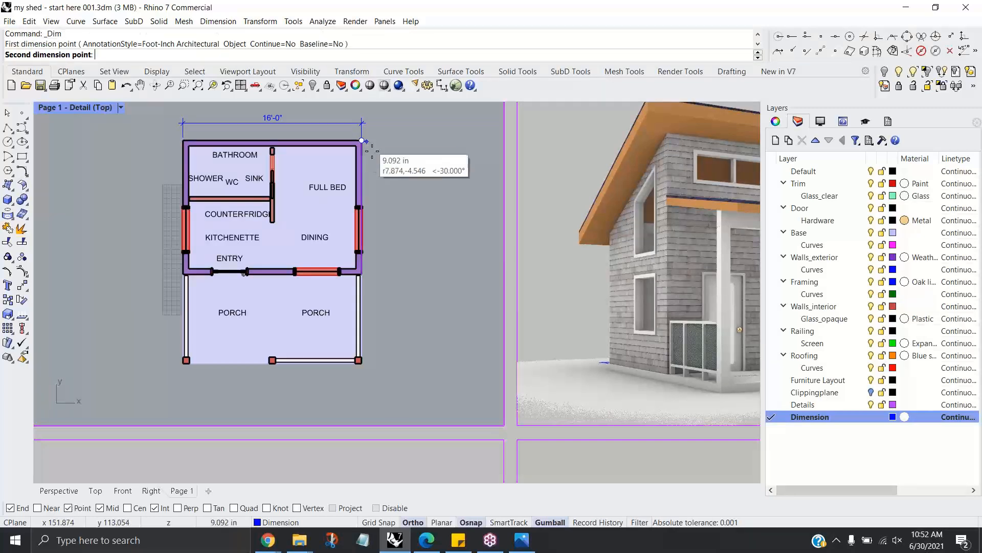
click(359, 360)
click(392, 363)
double_click(434, 361)
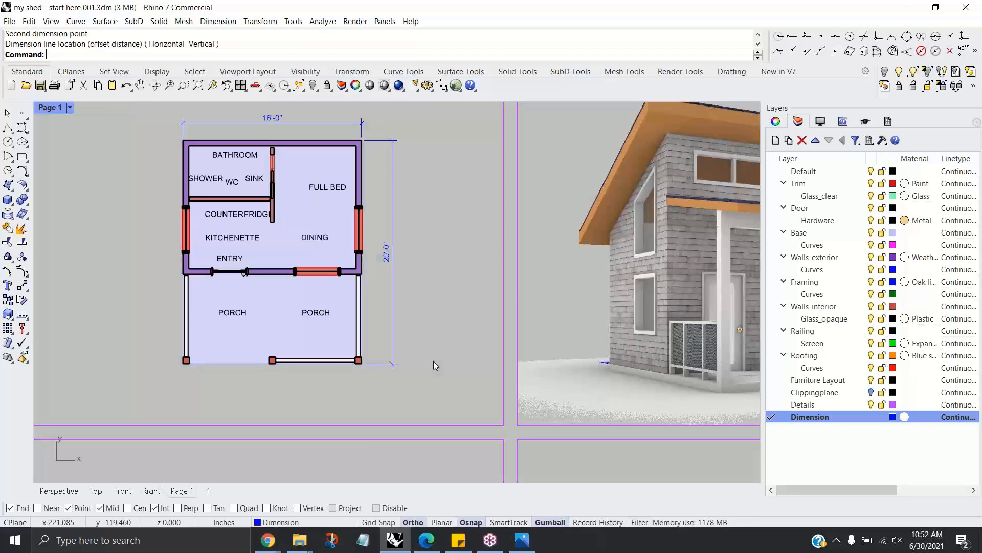
Step: Turn off the Dimension layer only in the Perspective detail and return to layout space
scroll(434, 360, down, 3)
right_drag(434, 359, 340, 287)
mouse_move(550, 279)
right_down()
mouse_move(548, 291)
mouse_move(552, 269)
right_up()
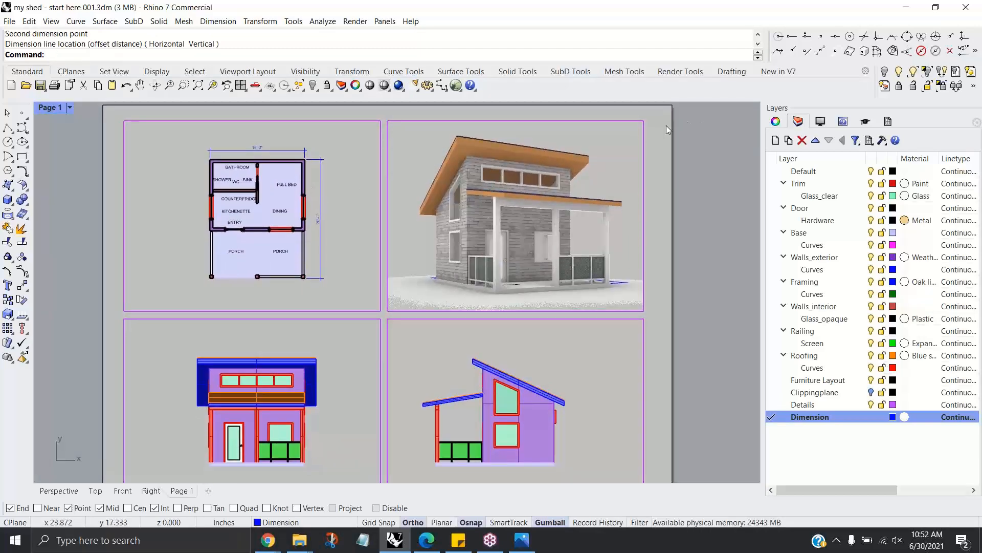
double_click(629, 168)
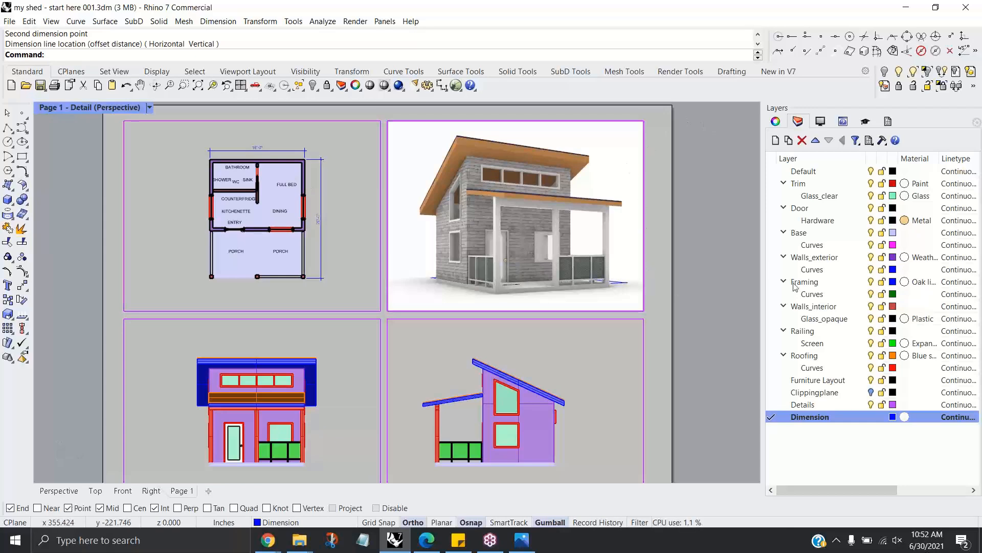
drag(853, 487, 924, 489)
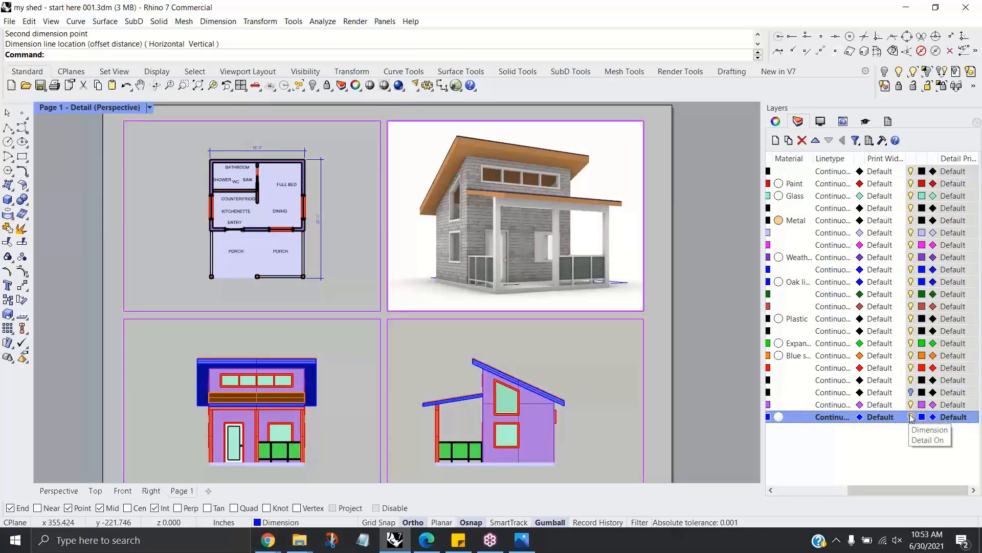
click(912, 417)
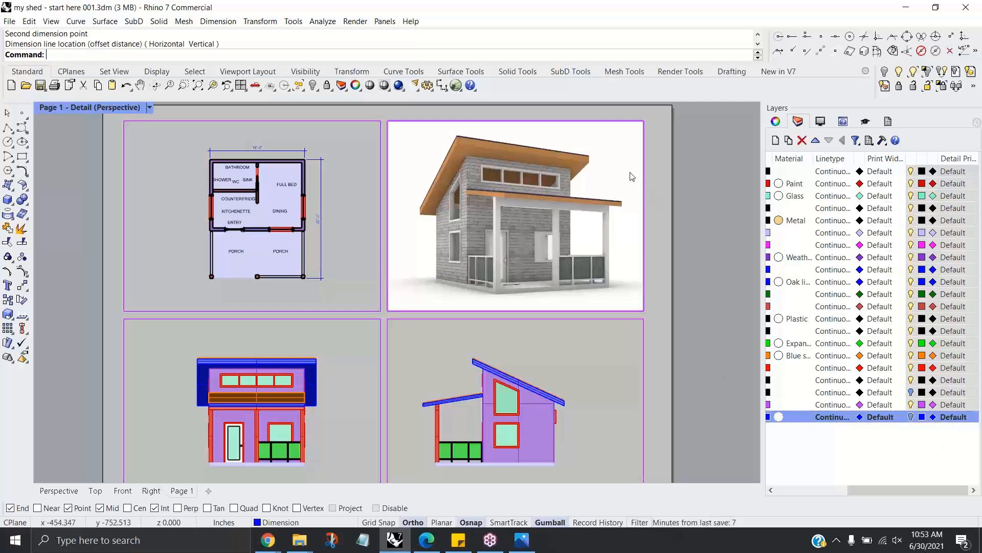
double_click(657, 180)
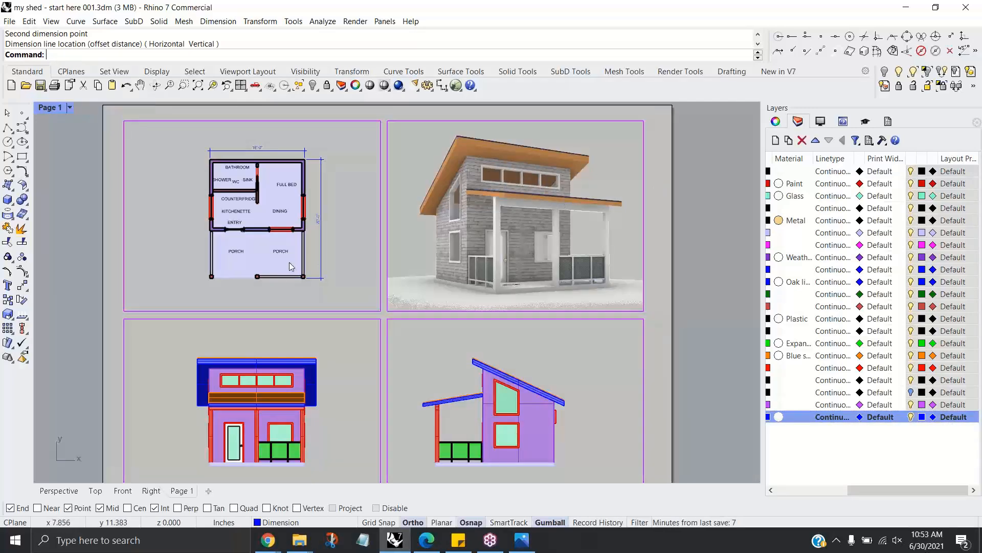
scroll(318, 269, up, 2)
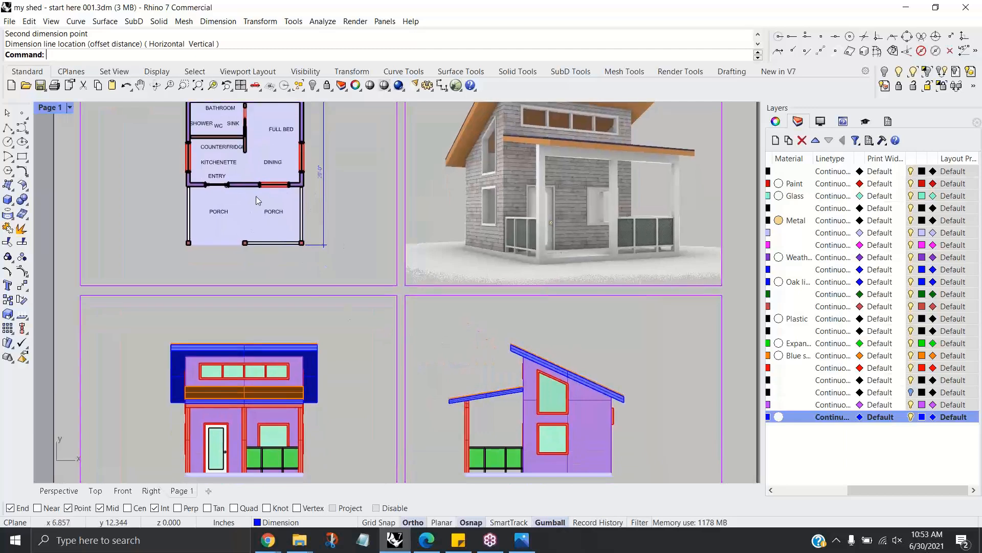
right_drag(282, 169, 274, 189)
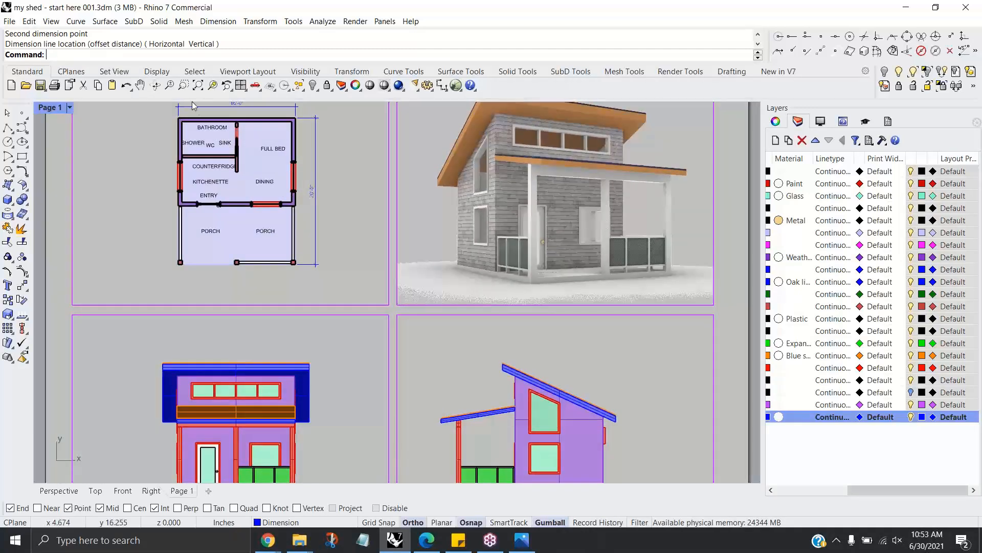
scroll(262, 163, up, 2)
right_drag(280, 174, 295, 199)
right_click(344, 119)
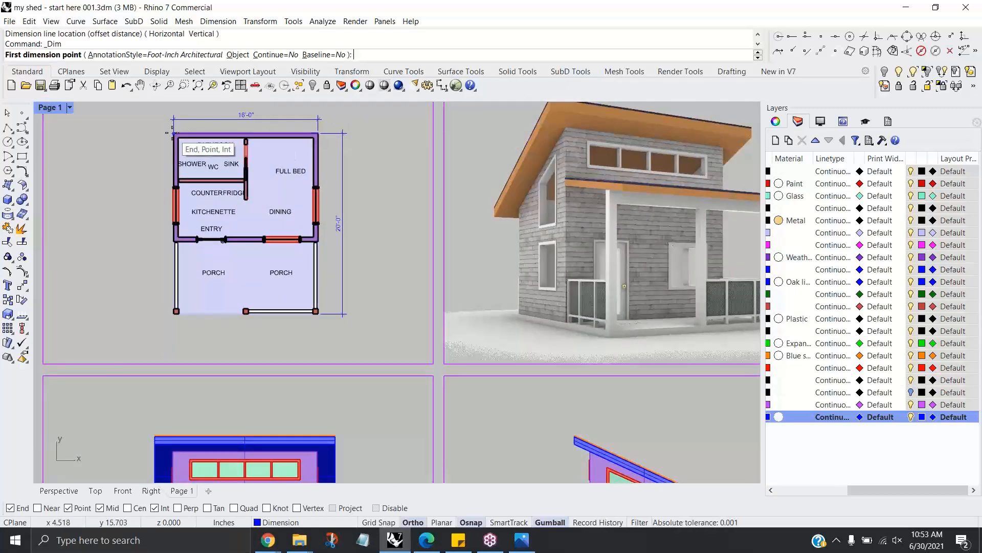
click(173, 132)
click(174, 310)
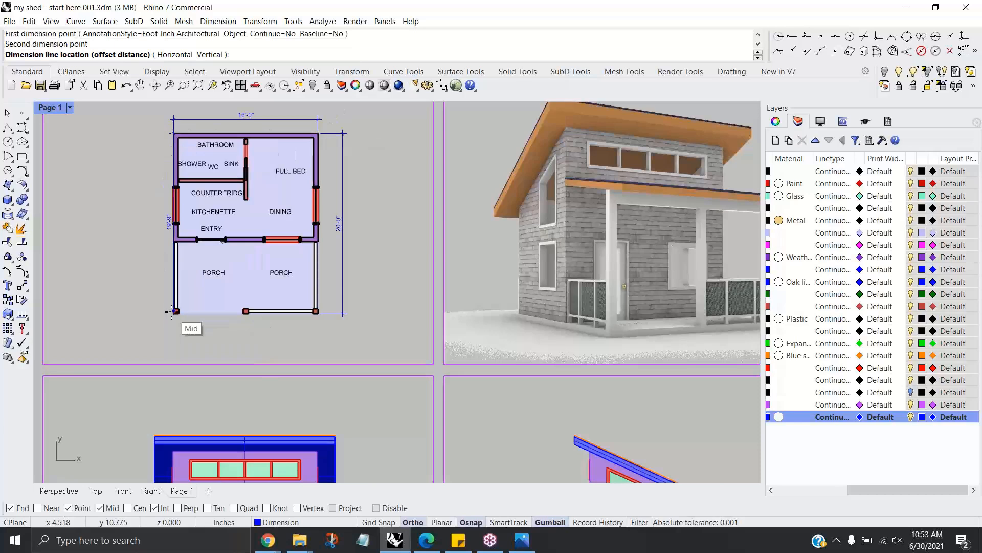
key(Escape)
Step: In layout space, dimension the overall depth along the kitchenette side, from the porch's front corner to the rear wall corner
right_click(172, 312)
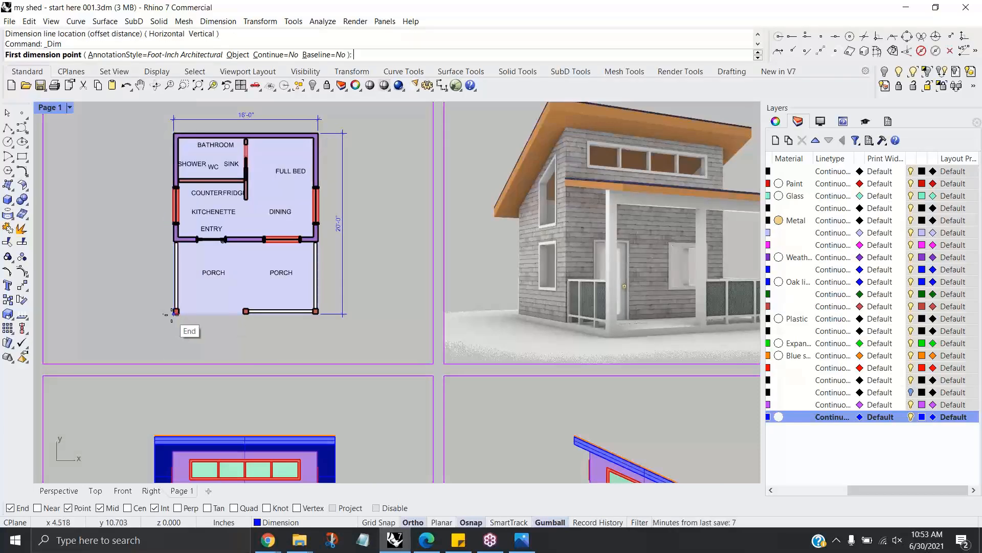
click(174, 312)
click(174, 133)
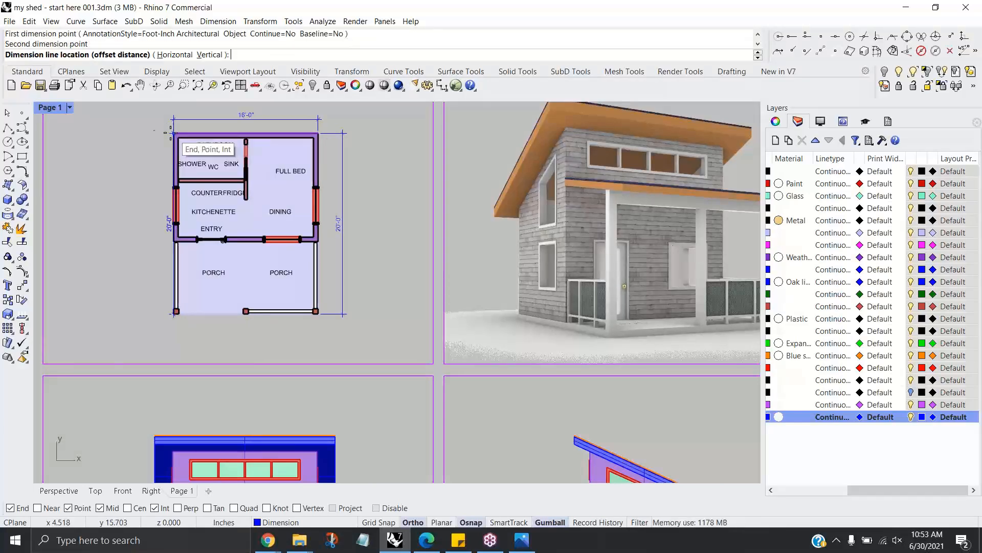
click(151, 142)
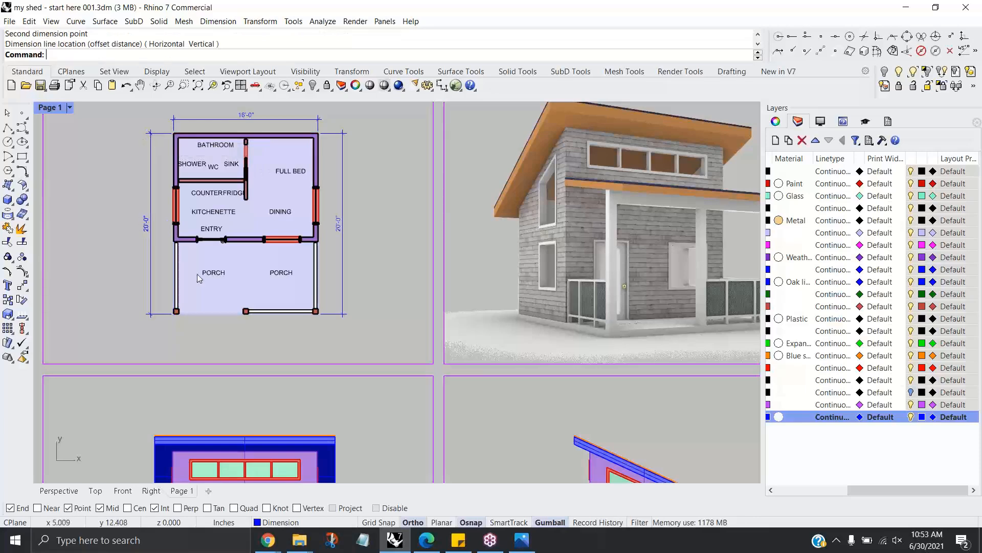
Step: Dimension the overall width in layout space between the porch's two front corners, placing the dimension line below the floor plan
right_click(181, 334)
scroll(172, 311, up, 4)
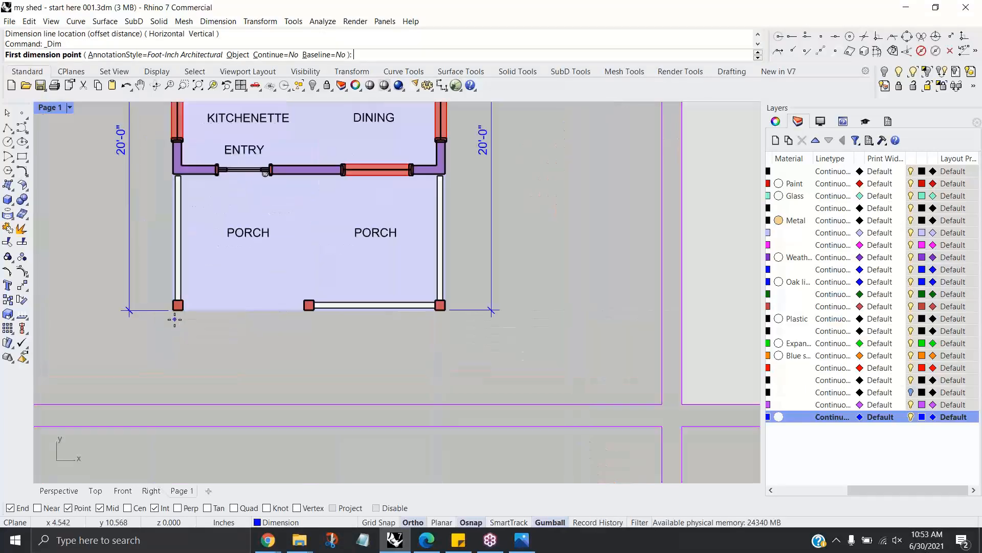
click(173, 310)
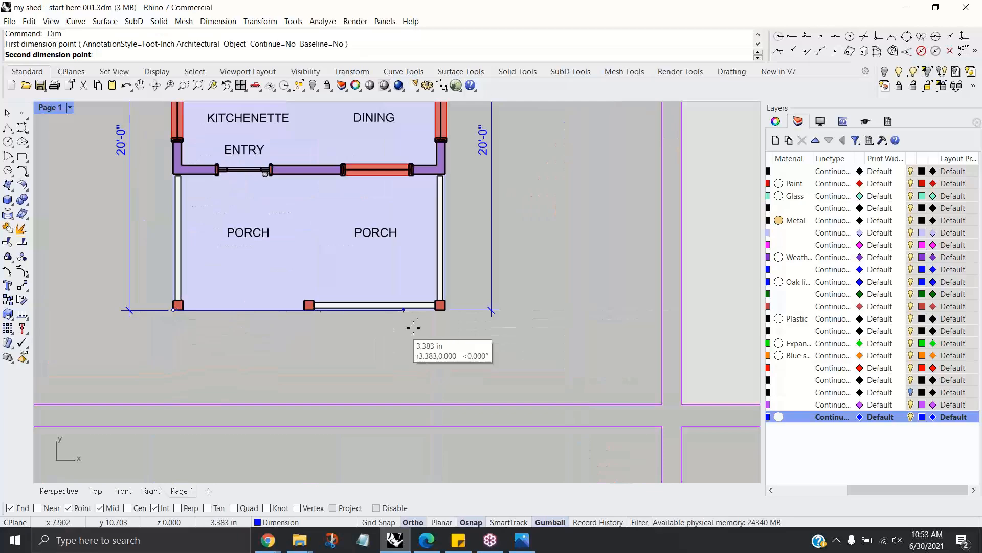
click(447, 321)
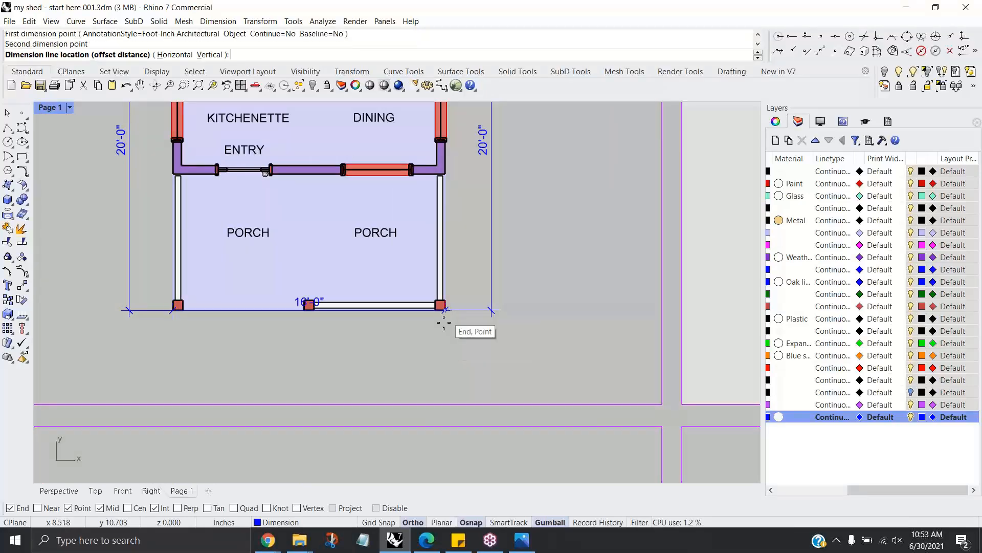
click(440, 364)
scroll(449, 351, down, 3)
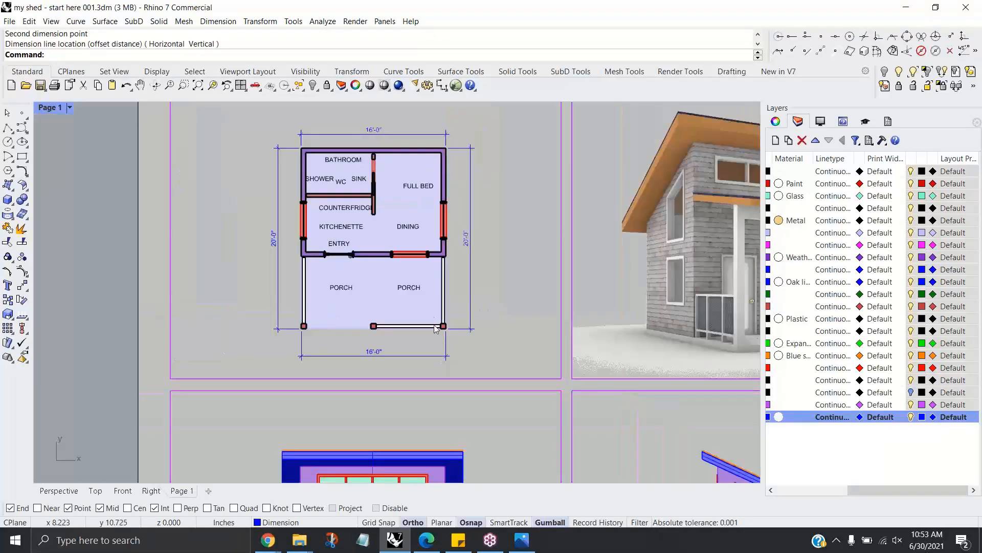
Step: Delete the rear width and dining-side depth dimensions inside the Top detail, and return to layout space
scroll(404, 136, up, 2)
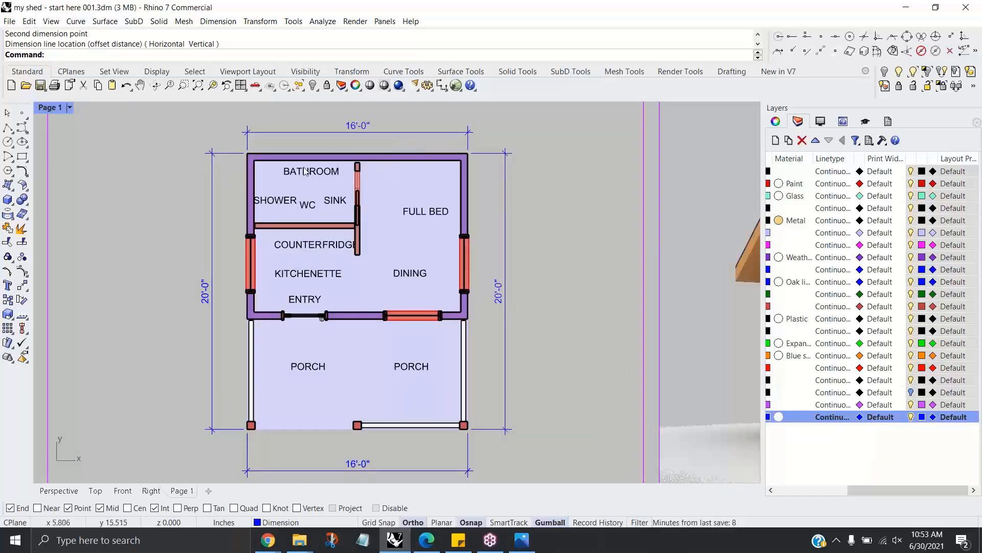
scroll(292, 165, down, 1)
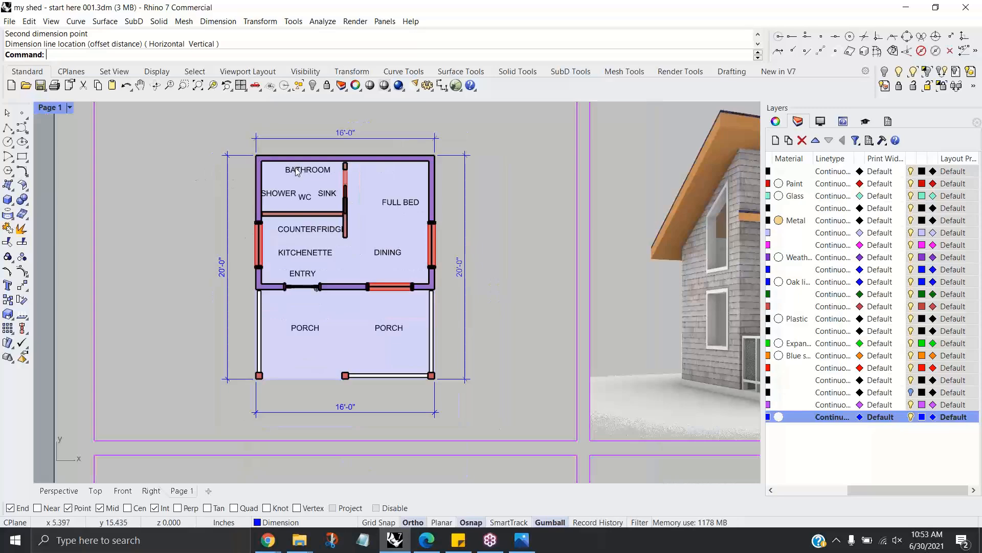
scroll(372, 325, down, 4)
right_drag(412, 341, 376, 228)
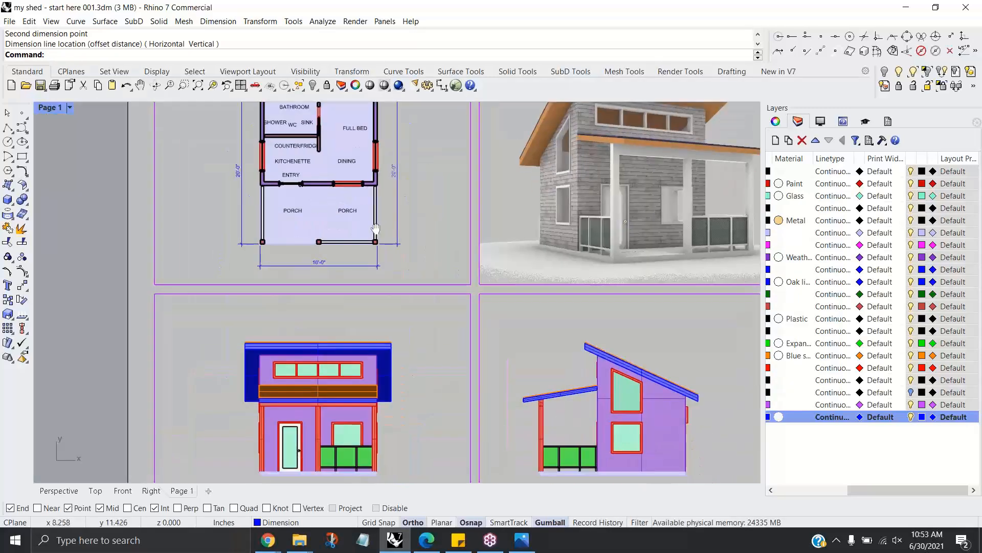
right_drag(343, 146, 343, 194)
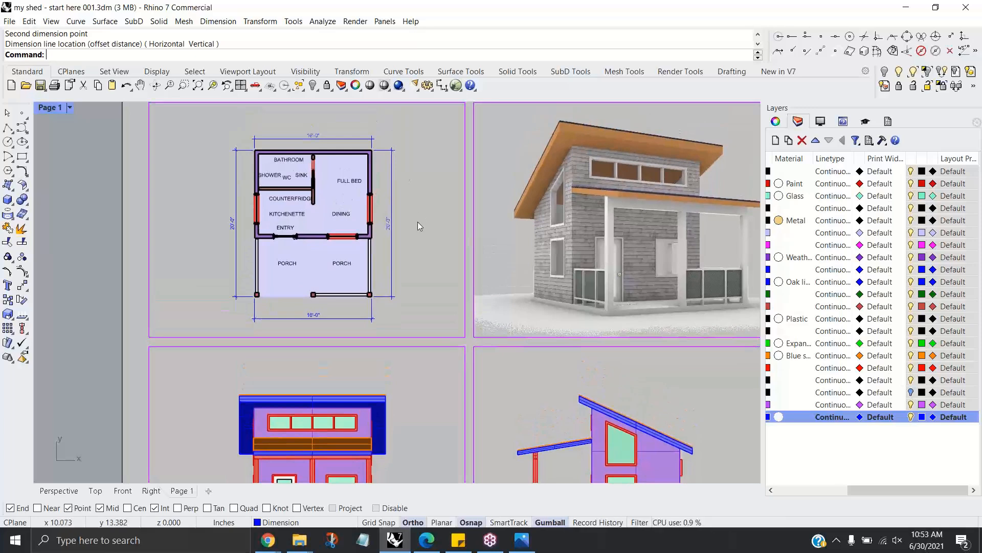
double_click(404, 189)
click(341, 138)
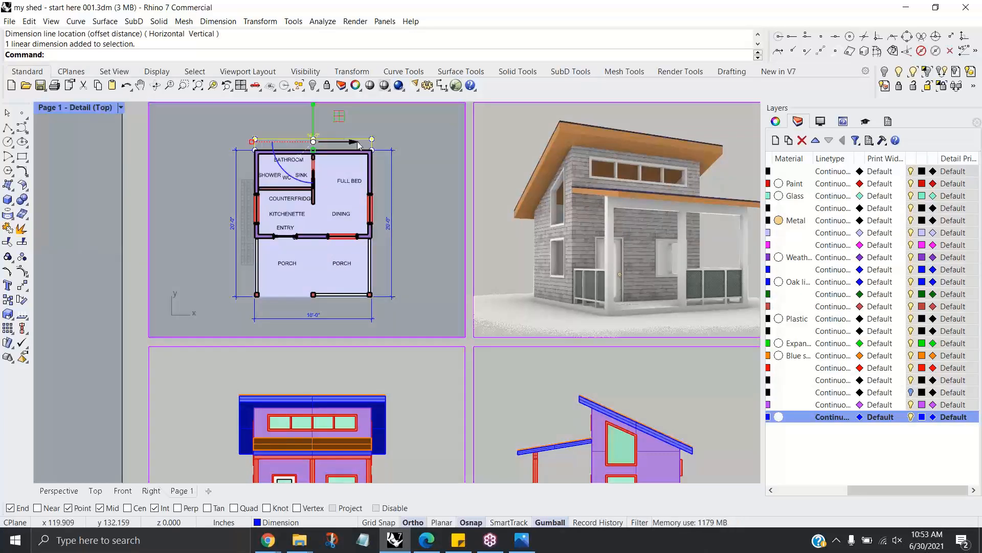
key(Delete)
click(392, 196)
key(Delete)
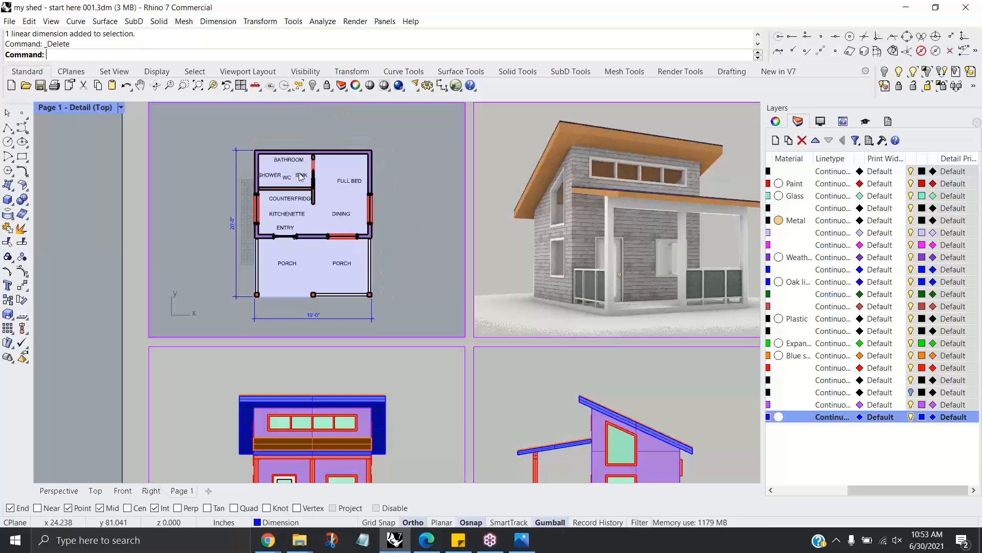
double_click(387, 172)
Step: In layout space, dimension from the bathroom-side rear corner to the partition wall's bed-side face, placing the line above the floor plan
scroll(307, 141, up, 4)
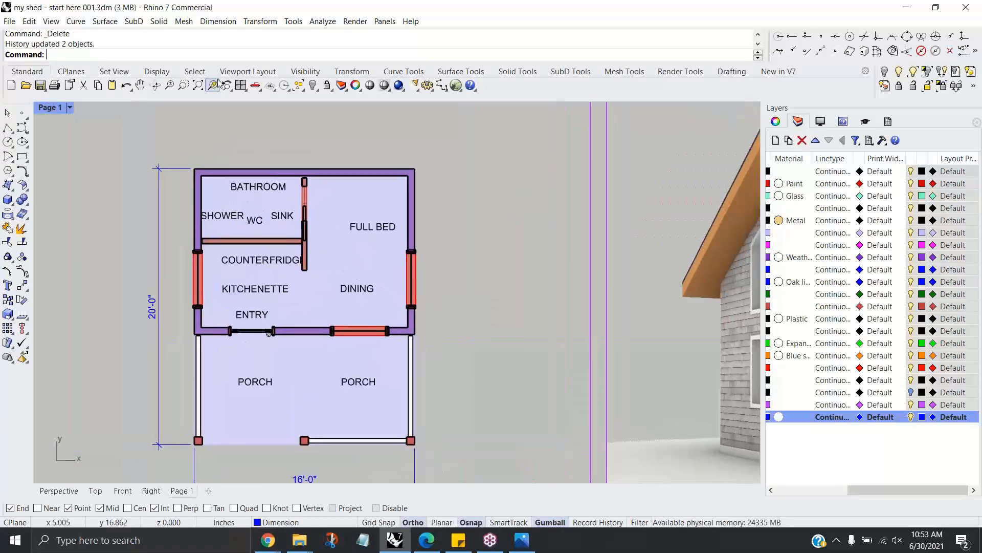
click(218, 21)
click(225, 33)
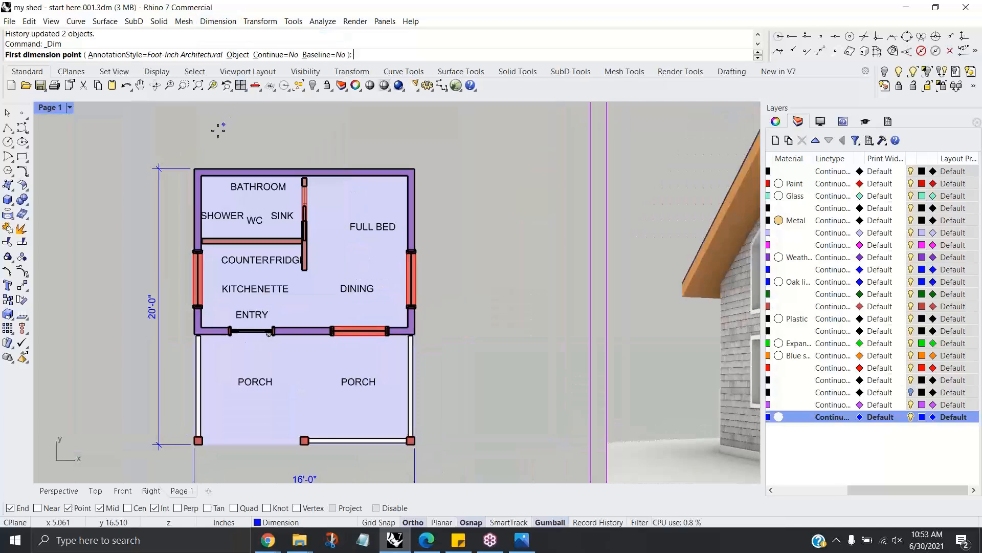
click(199, 165)
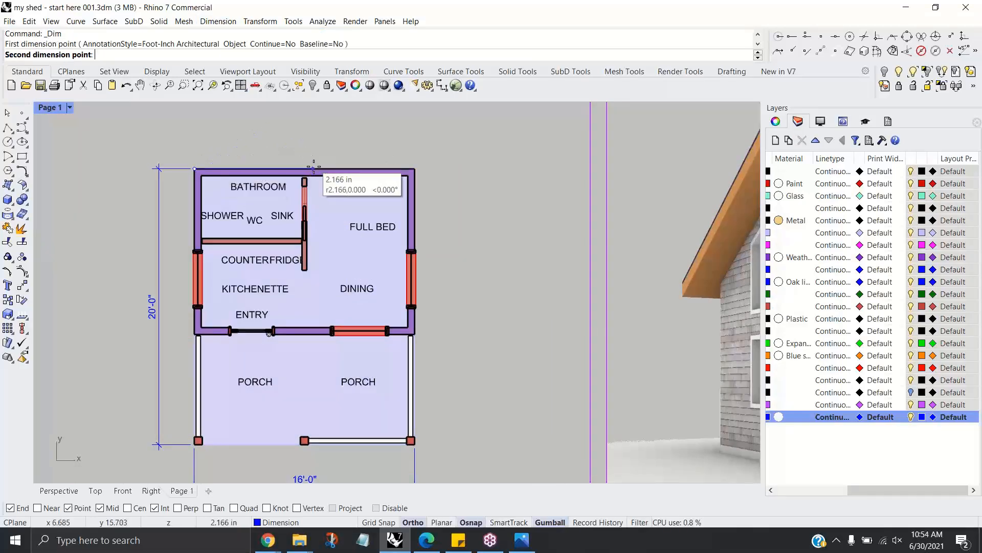
scroll(306, 169, up, 3)
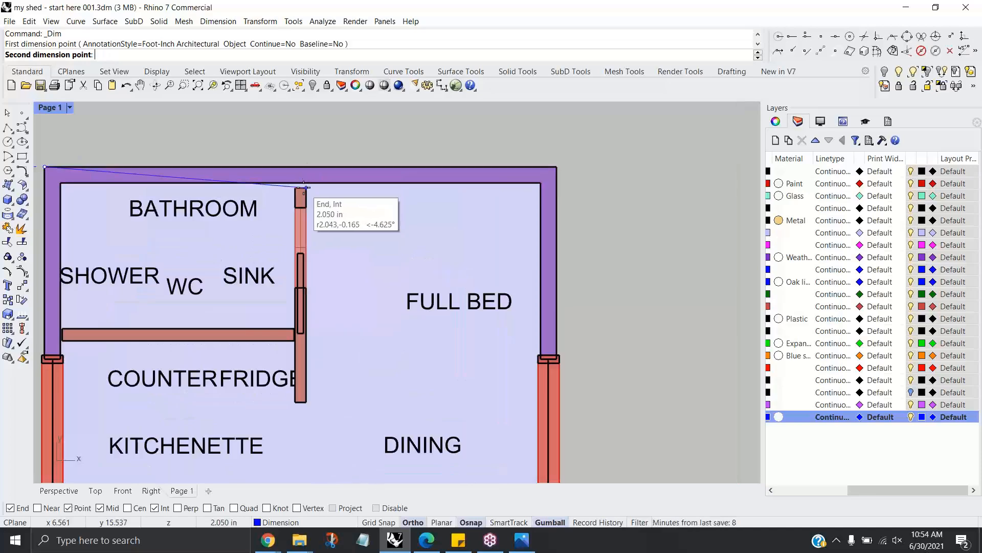
click(304, 188)
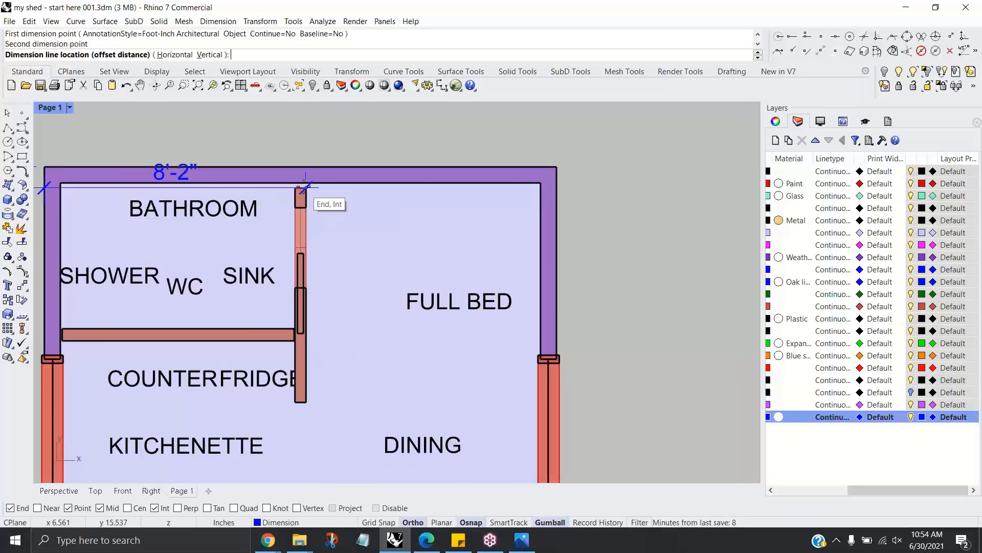
scroll(302, 140, down, 2)
scroll(302, 139, down, 2)
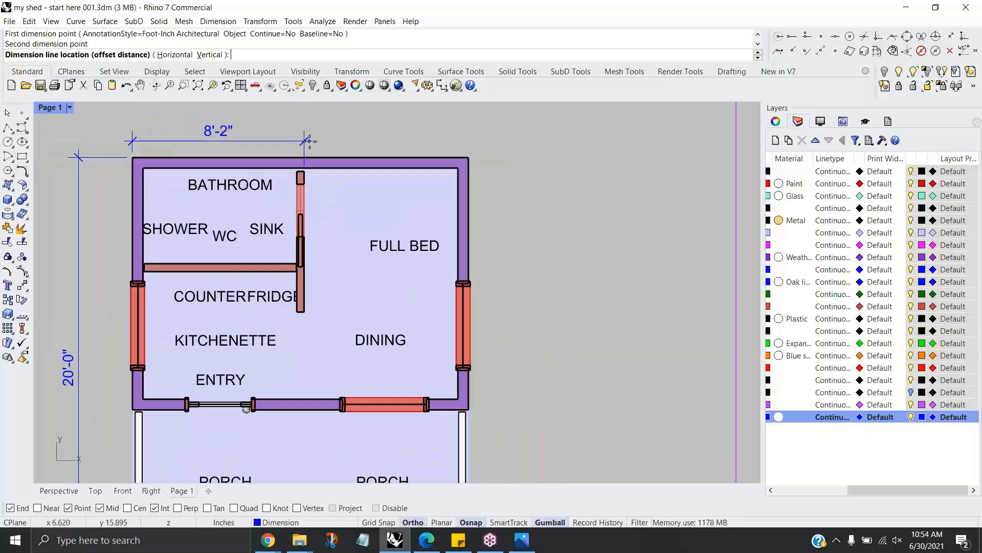
click(311, 132)
Step: Continue the rear dimension chain from the partition wall to the rear corner on the full-bed side
right_click(316, 133)
click(268, 55)
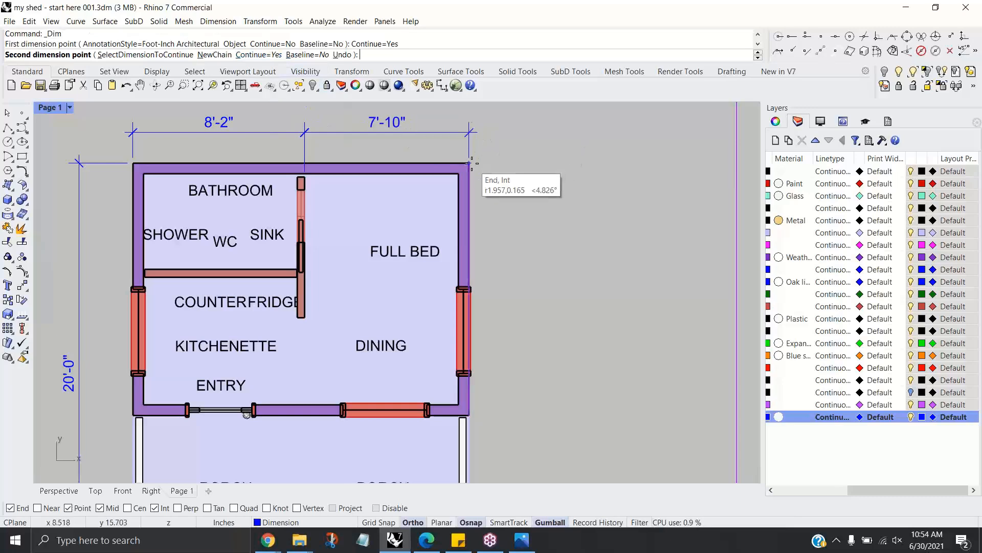
click(469, 132)
right_click(475, 144)
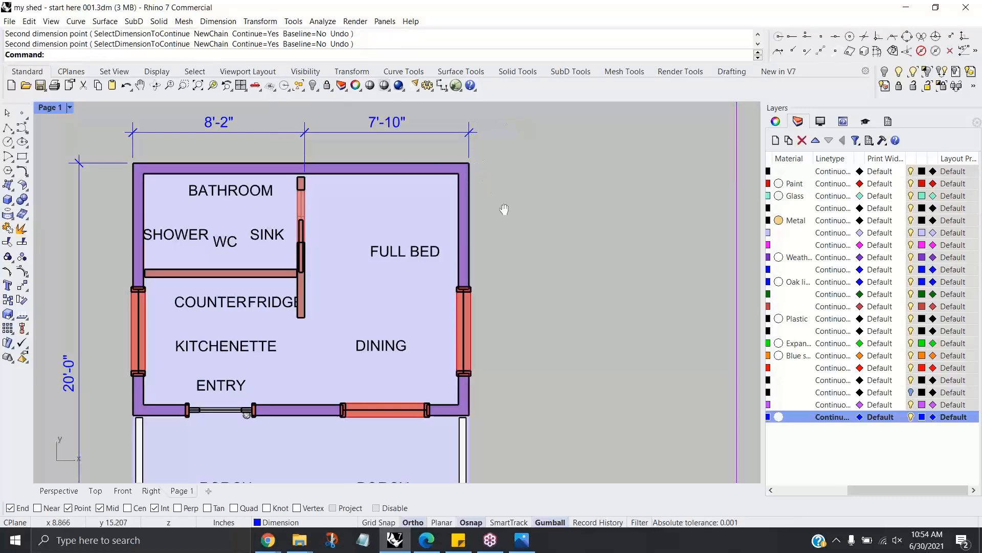
Step: With Continue off, dimension from the bed-side rear corner to the centre of the dining window, placing the line outside that wall
right_drag(500, 205, 457, 174)
right_click(455, 170)
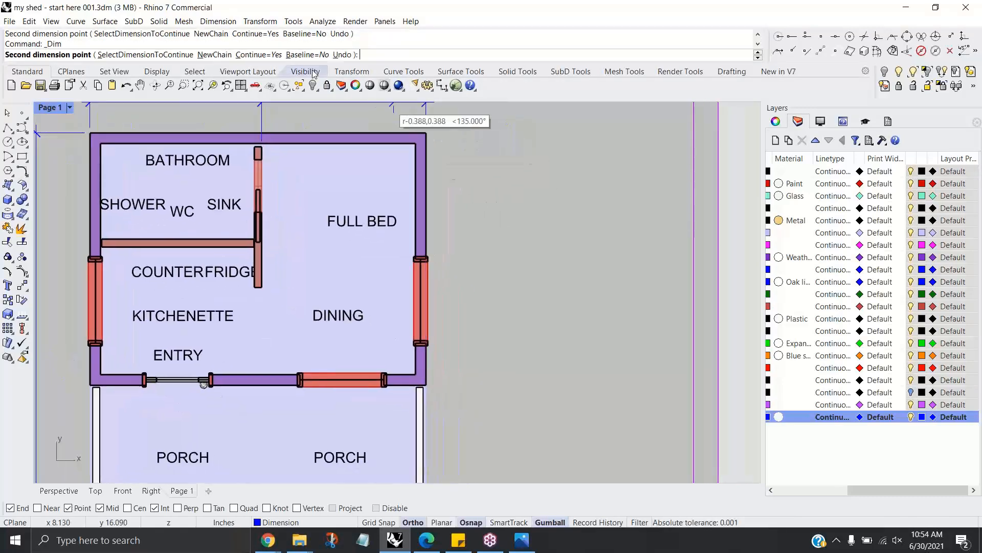
click(267, 54)
click(424, 133)
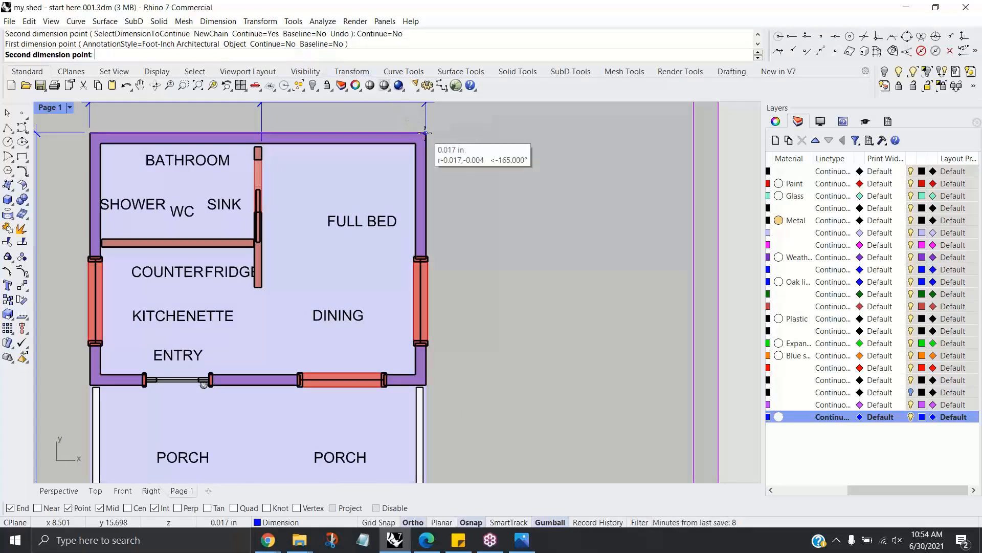
scroll(443, 271, up, 2)
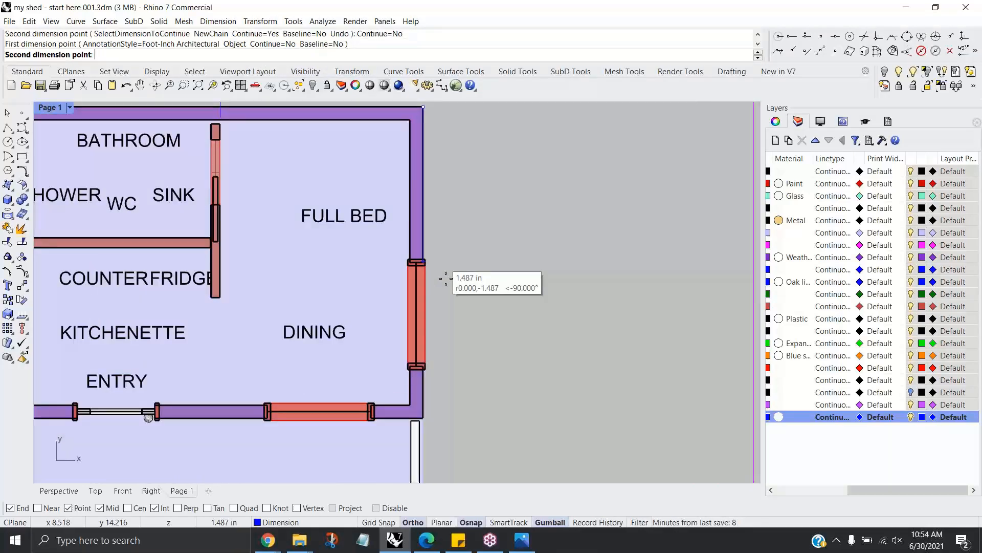
click(414, 319)
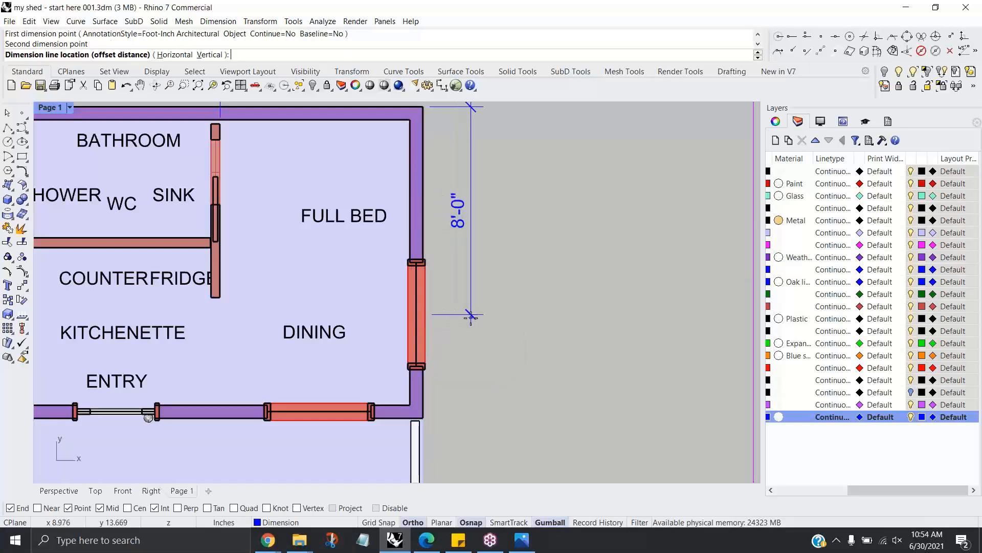
scroll(460, 317, down, 2)
click(471, 319)
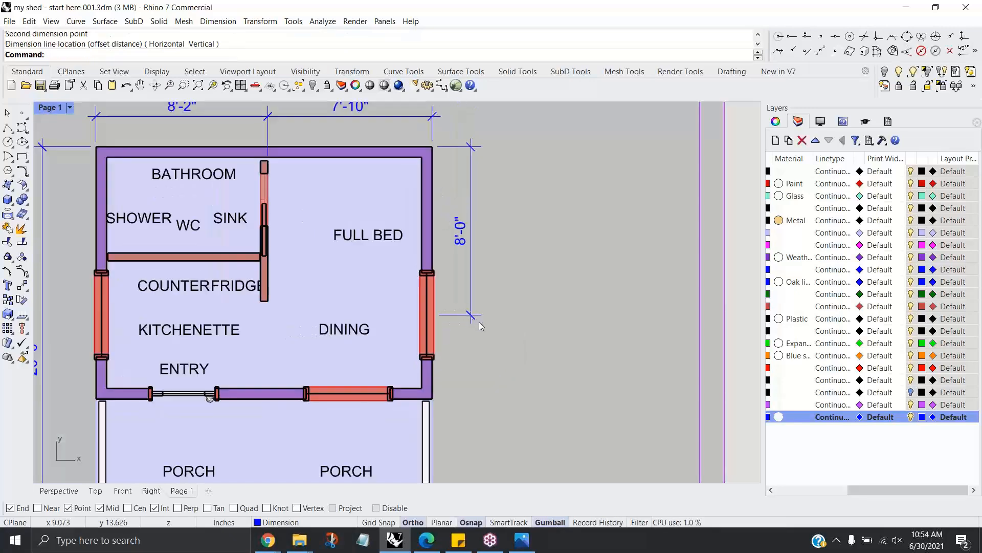
Step: Continue the dining-side dimension chain from the window's centre to the enclosed shed's front wall corner
right_click(478, 321)
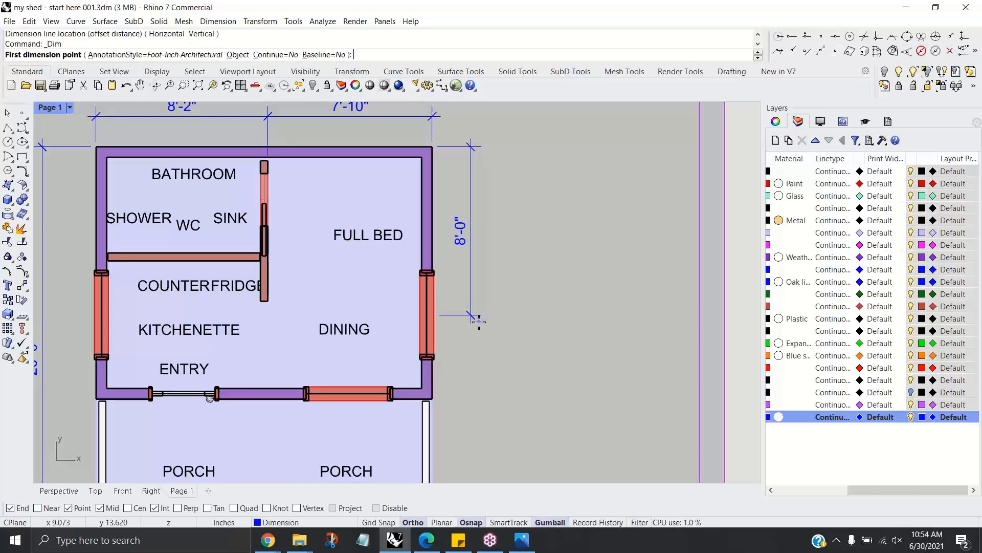
click(275, 54)
click(448, 400)
right_click(447, 402)
scroll(447, 402, down, 3)
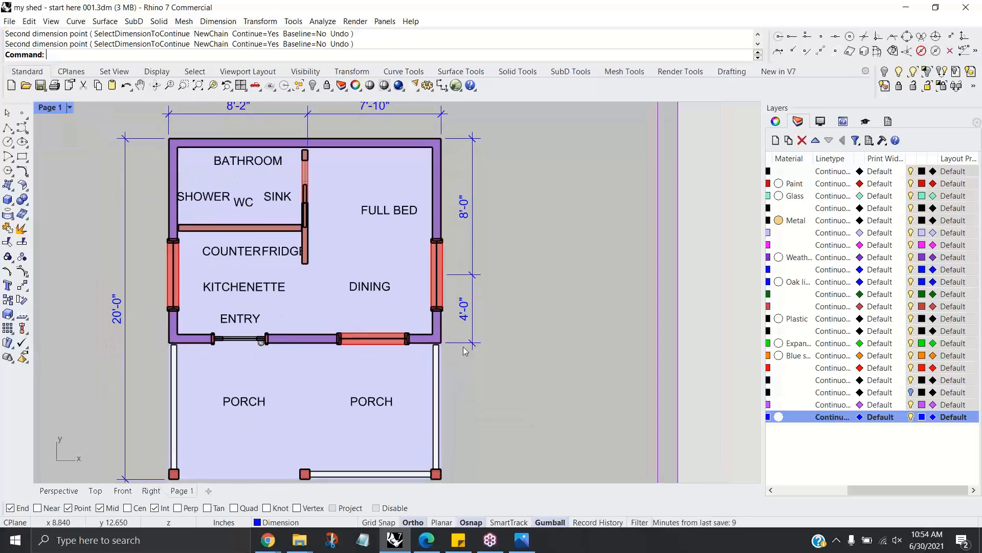
right_drag(315, 188, 327, 202)
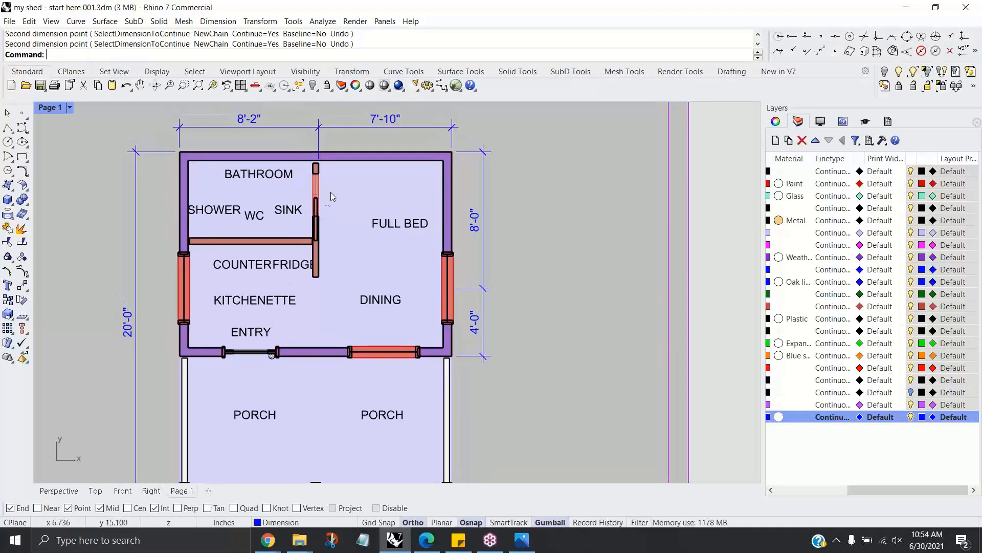
Step: Inside the Top detail, move the bathroom partition wall back to meet the rear wall, and return to layout space
double_click(511, 195)
click(317, 188)
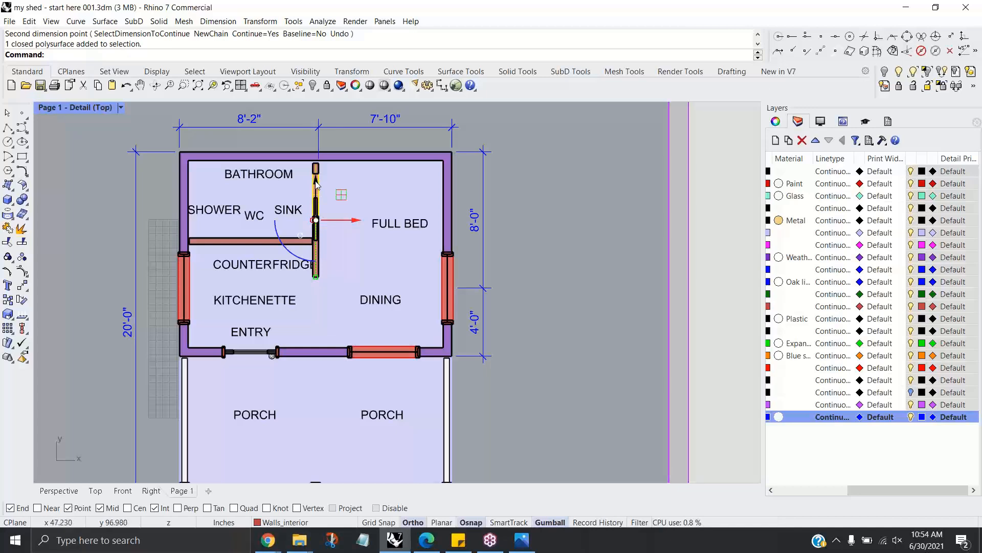
scroll(315, 184, up, 2)
drag(317, 189, 316, 185)
click(539, 223)
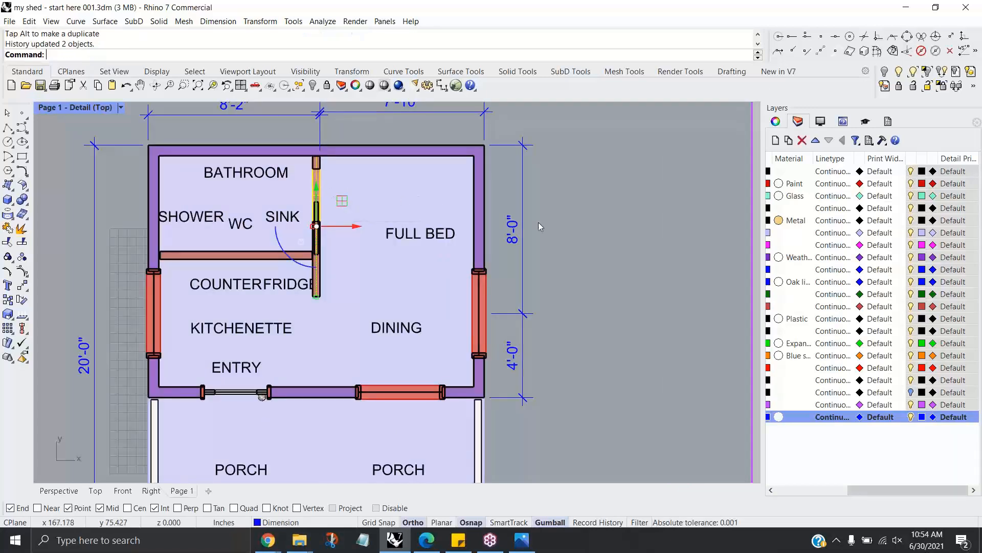
click(272, 287)
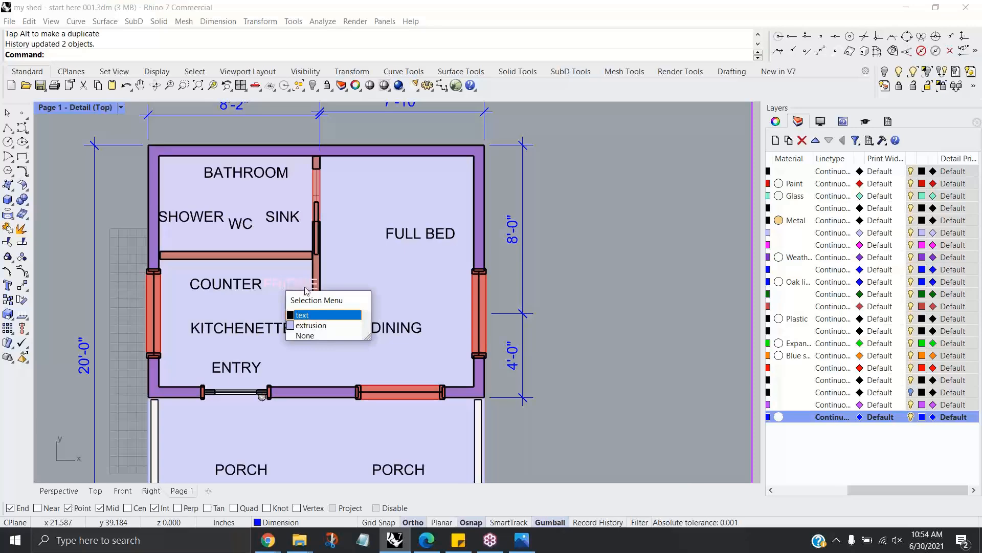
click(560, 241)
scroll(551, 241, down, 2)
double_click(558, 257)
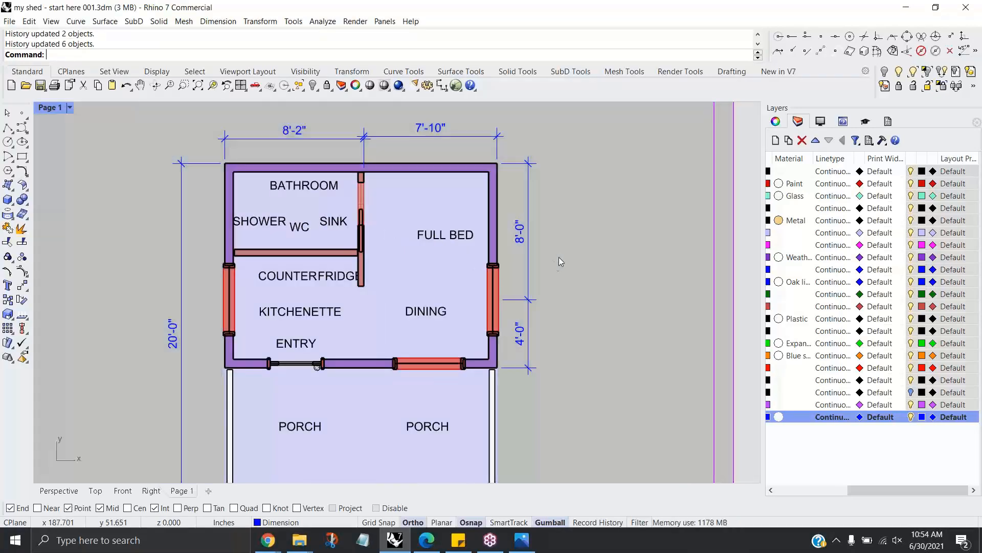
scroll(559, 257, down, 2)
right_drag(551, 269, 495, 270)
scroll(357, 283, up, 2)
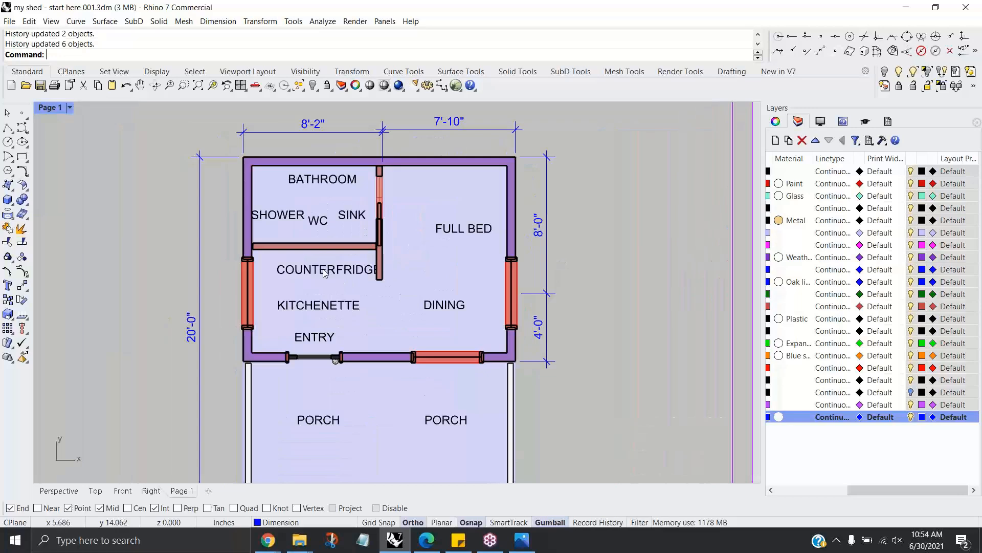
Step: Inside the Top detail, shift the COUNTER and FRIDGE labels apart and clear of the partition, and return to layout space
double_click(328, 281)
click(325, 271)
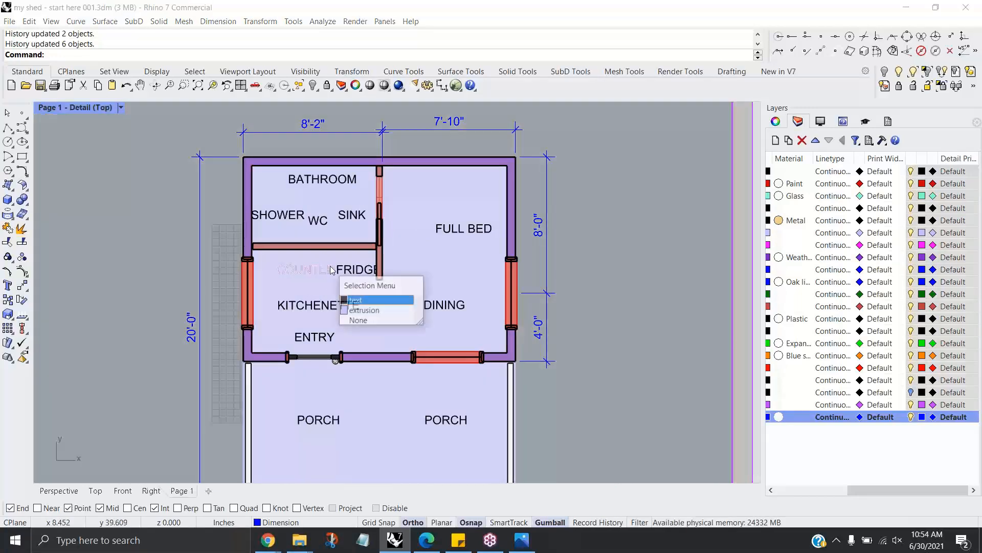
click(350, 299)
drag(345, 271, 327, 270)
click(358, 272)
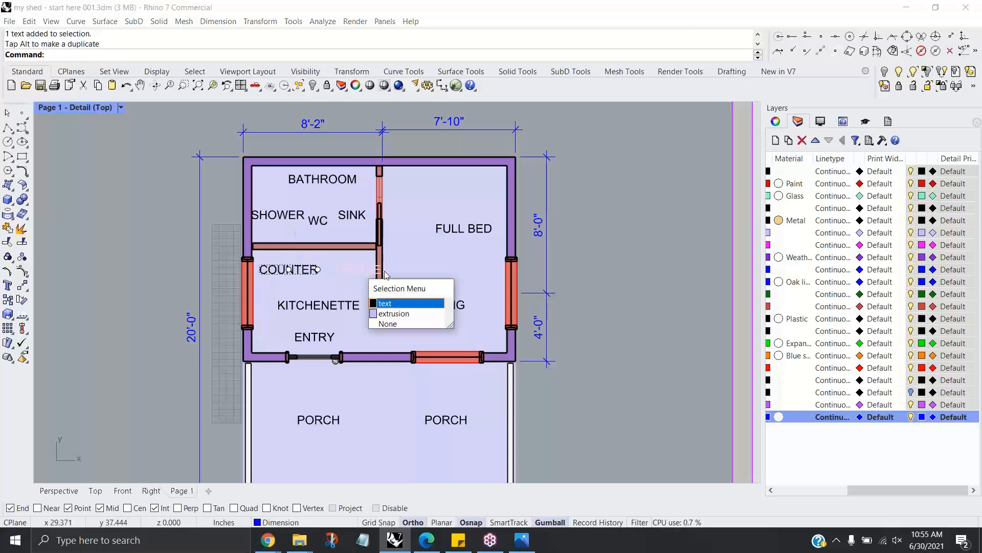
click(386, 304)
drag(401, 270, 395, 270)
double_click(598, 242)
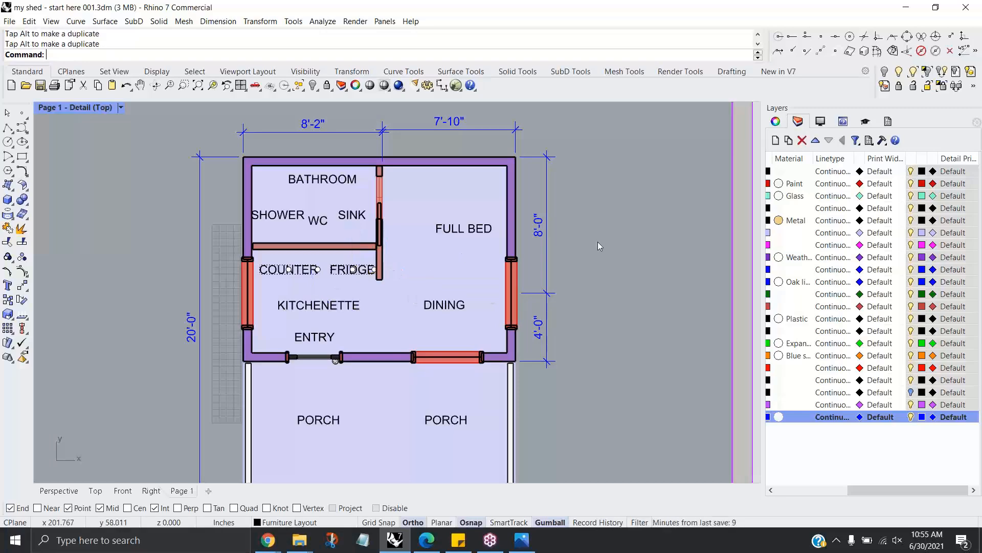
Step: Dimension the Front elevation's overall height in layout space, from the porch post base to the roof's top edge, with Continue off
scroll(594, 256, down, 4)
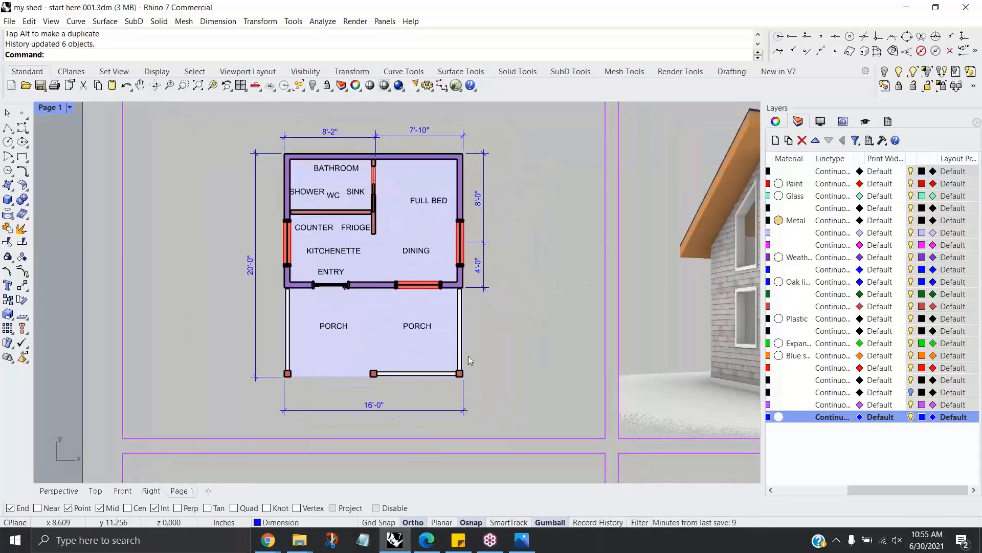
scroll(469, 363, down, 3)
scroll(379, 333, up, 5)
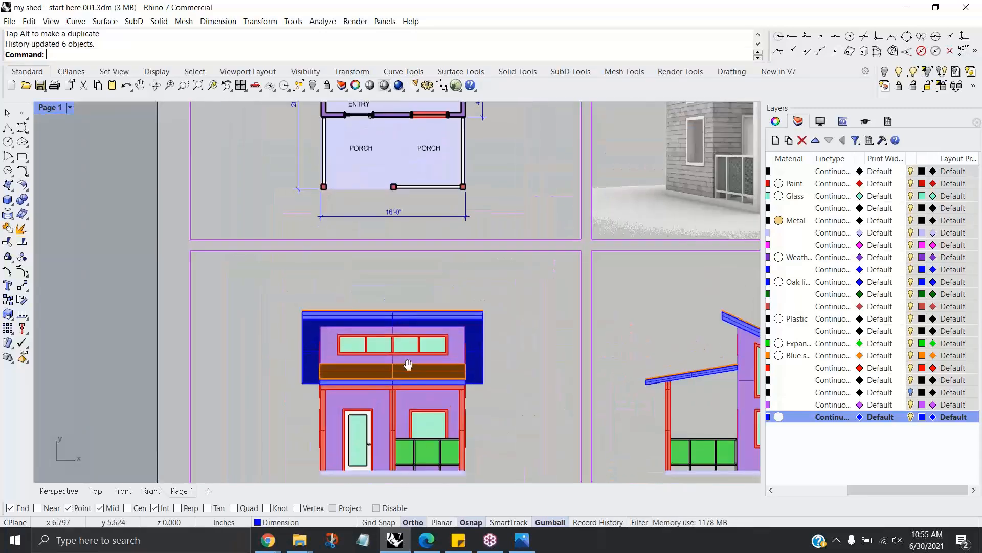
scroll(365, 312, up, 2)
click(217, 21)
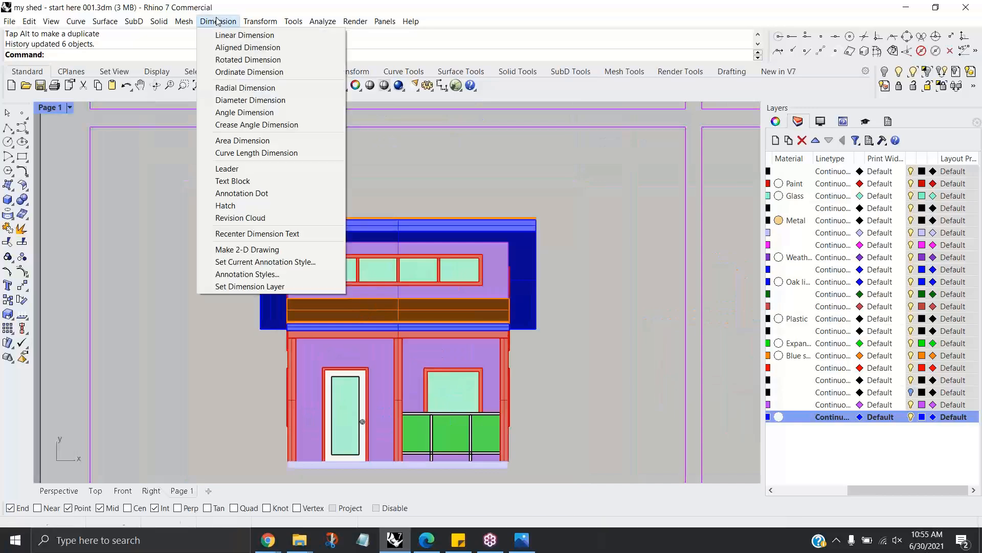
click(241, 33)
click(241, 191)
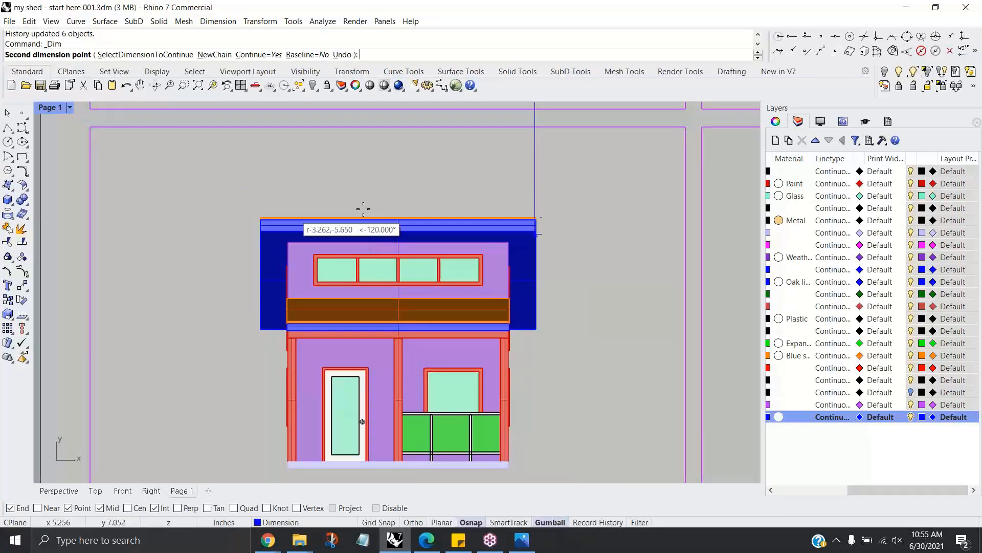
click(255, 55)
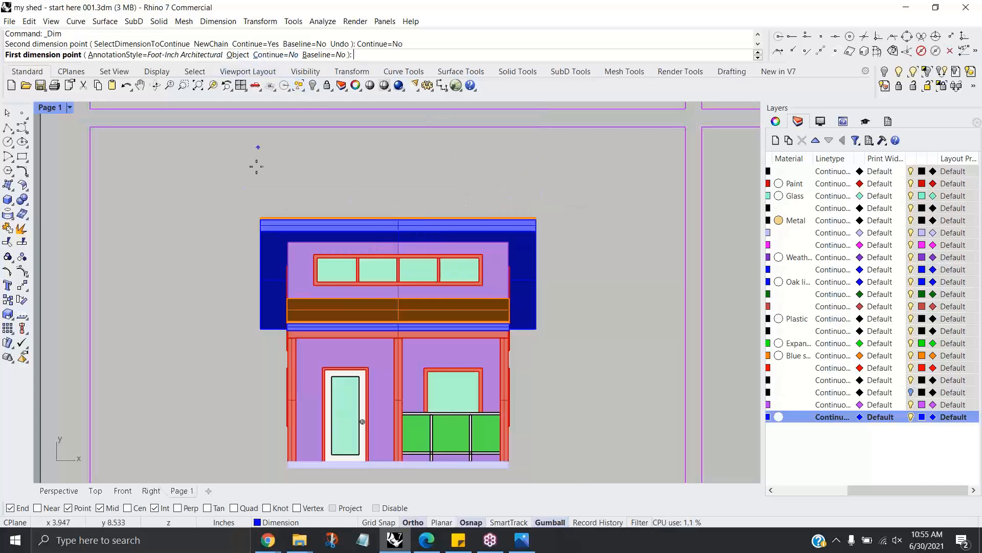
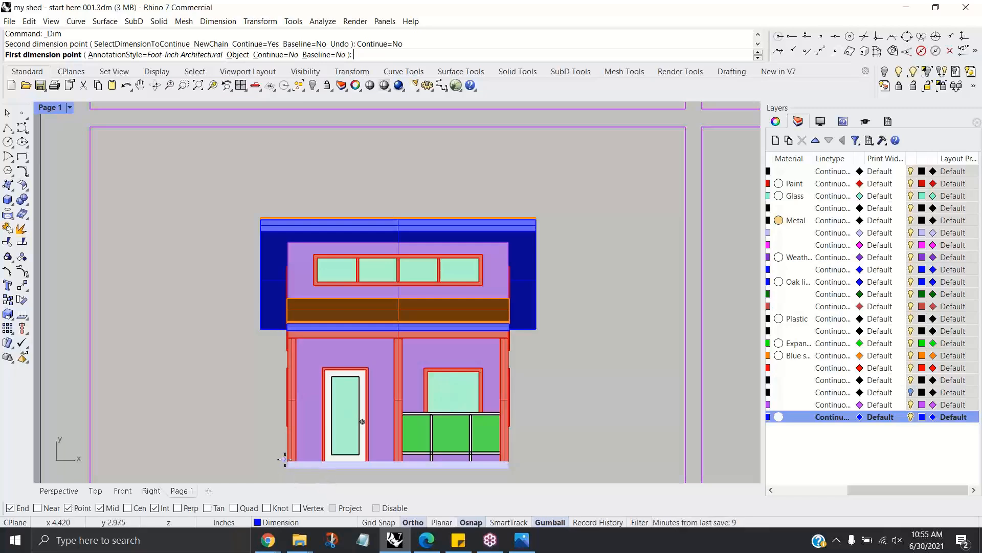
scroll(288, 460, up, 2)
click(289, 460)
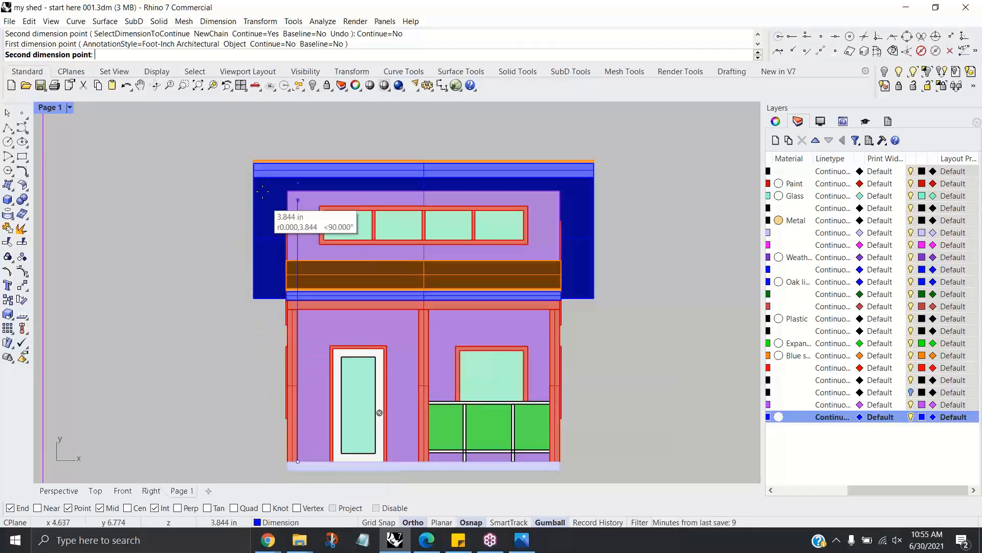
click(253, 163)
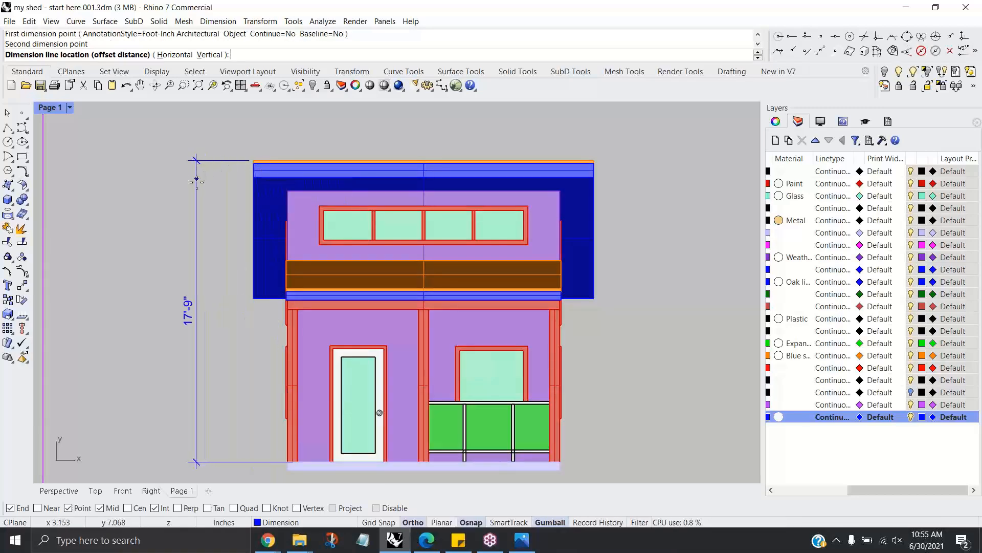
click(208, 180)
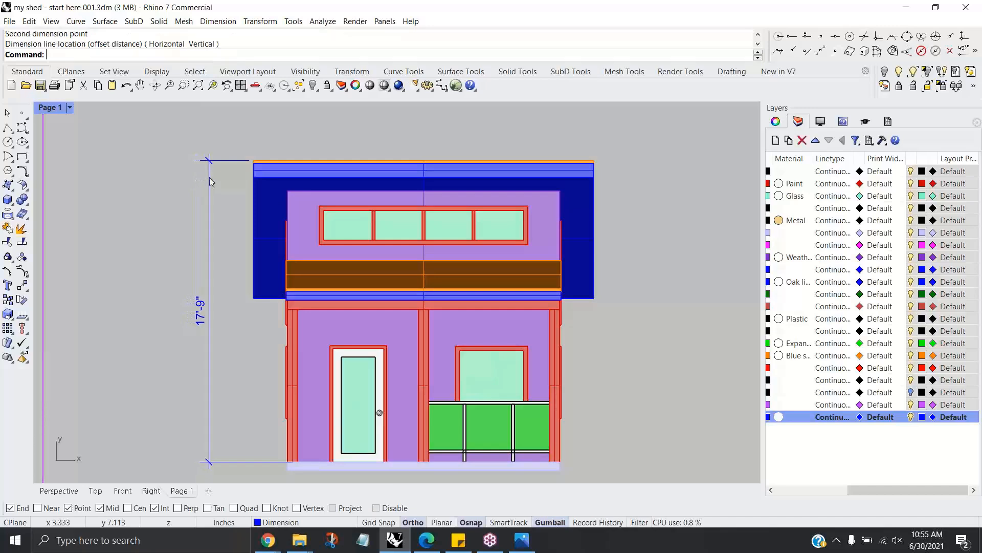
Step: Dimension the base slab's thickness in the Front elevation, aligning the dimension line with the overall height dimension
scroll(651, 343, down, 2)
scroll(610, 365, up, 2)
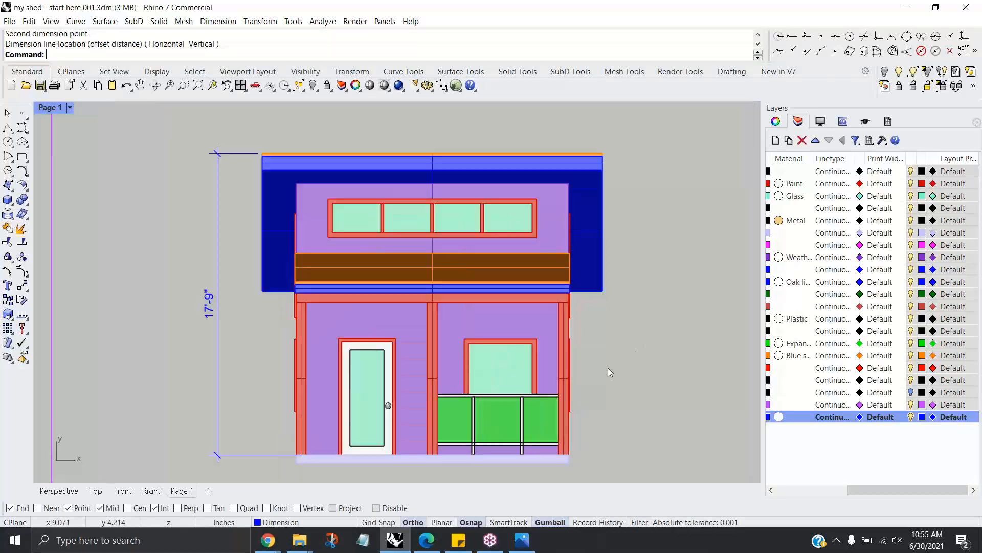
right_drag(617, 371, 603, 340)
key(Return)
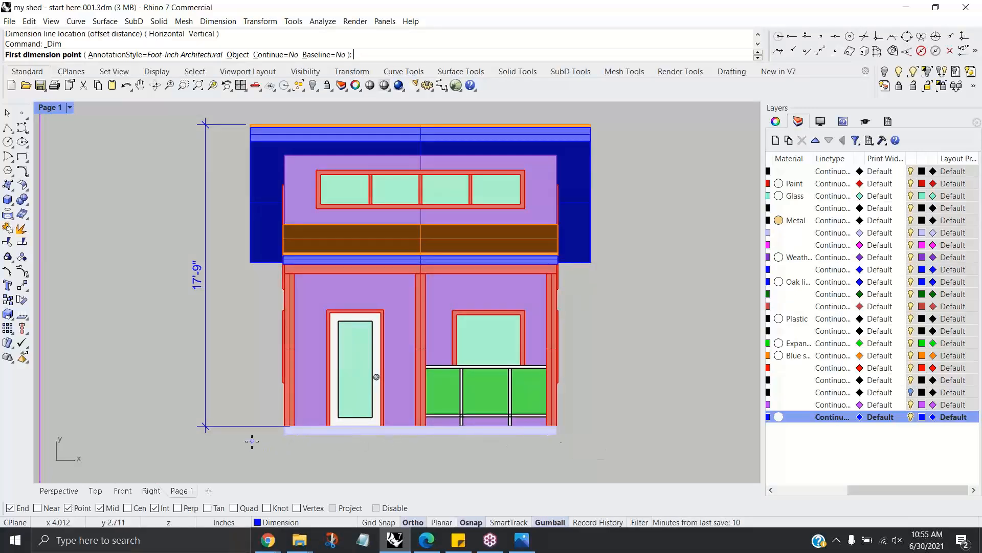
click(285, 426)
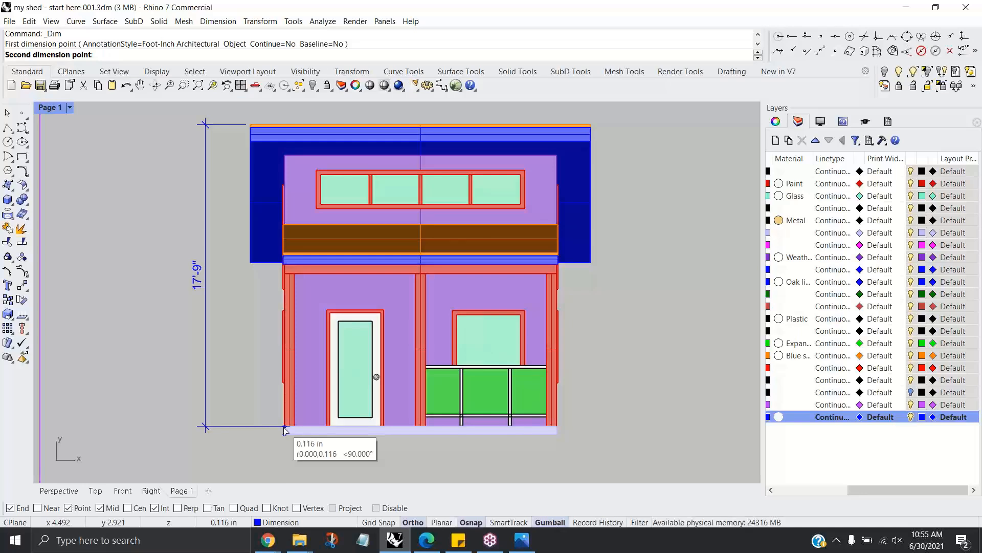
click(284, 432)
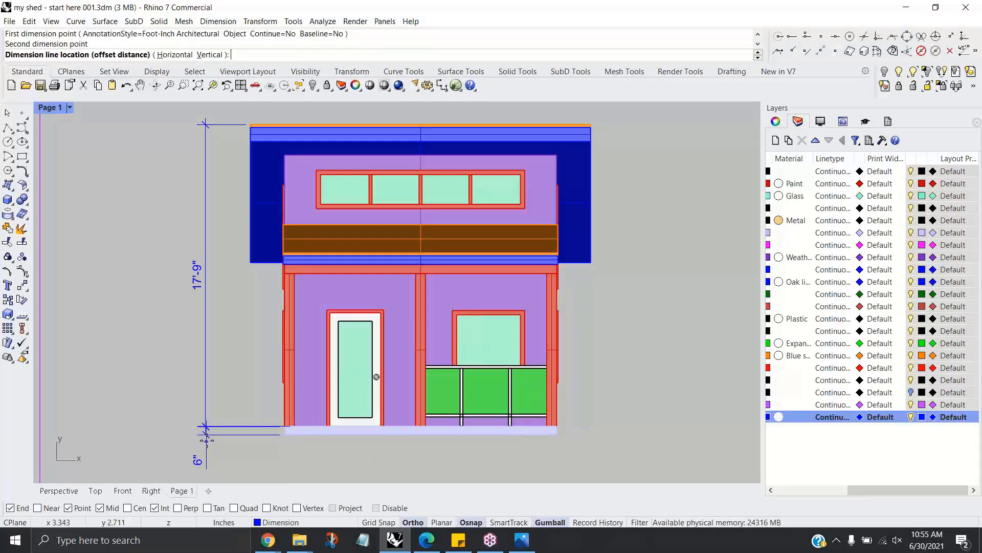
click(207, 432)
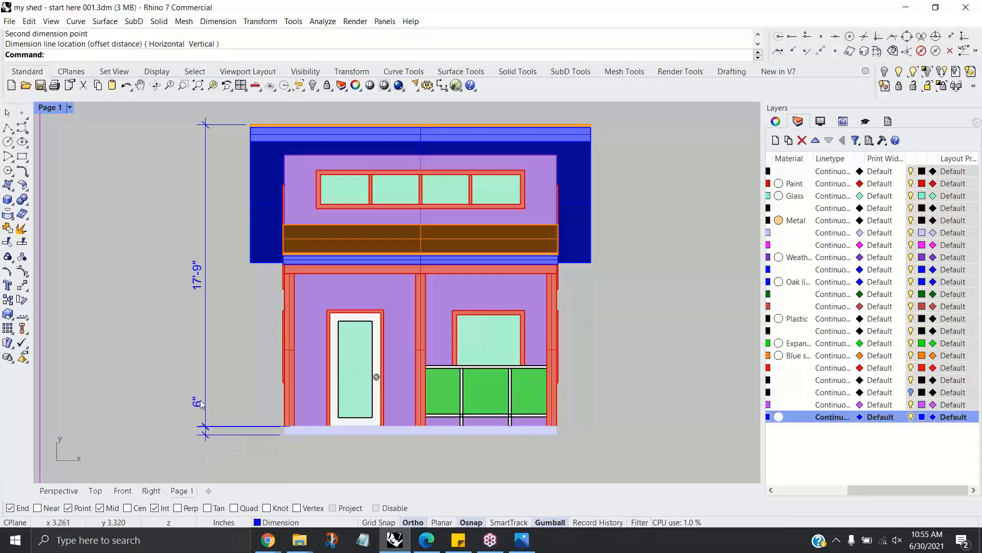
Step: Move the base slab dimension's text down beside the slab, clear of the overall height dimension line
click(203, 404)
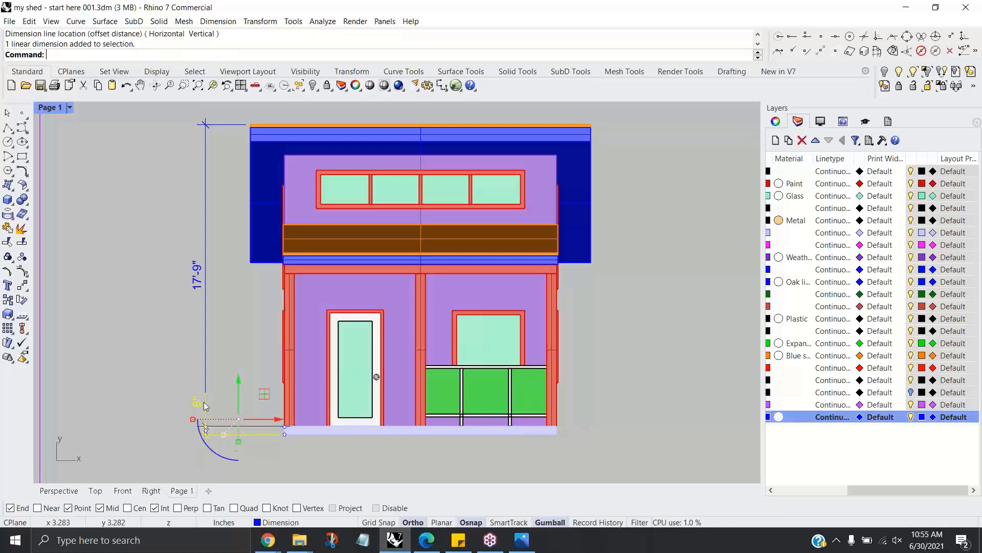
click(207, 432)
click(240, 461)
drag(210, 394, 209, 435)
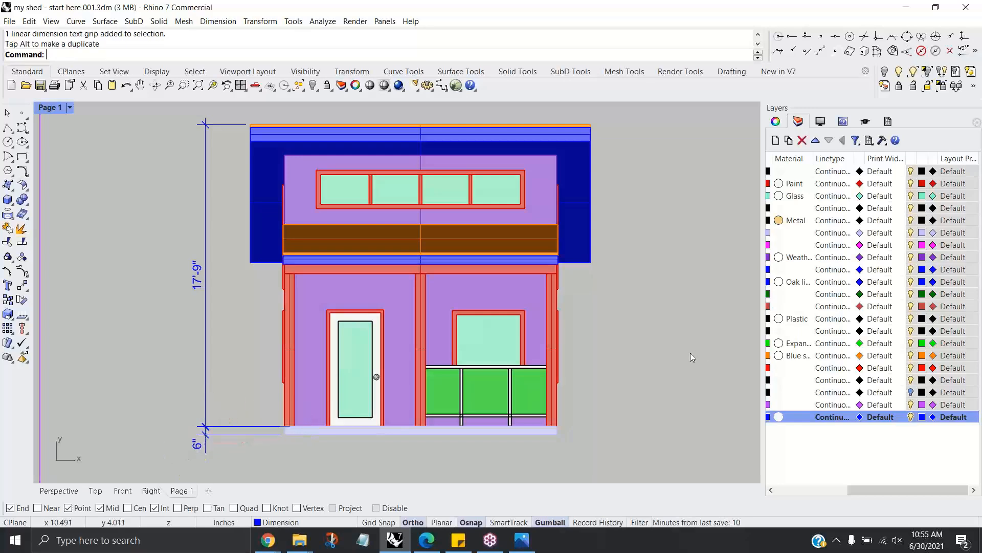
Step: Dimension the base slab's full width in the Front elevation, with the dimension line placed below the slab
scroll(625, 363, down, 2)
right_drag(614, 364, 553, 351)
scroll(483, 398, up, 2)
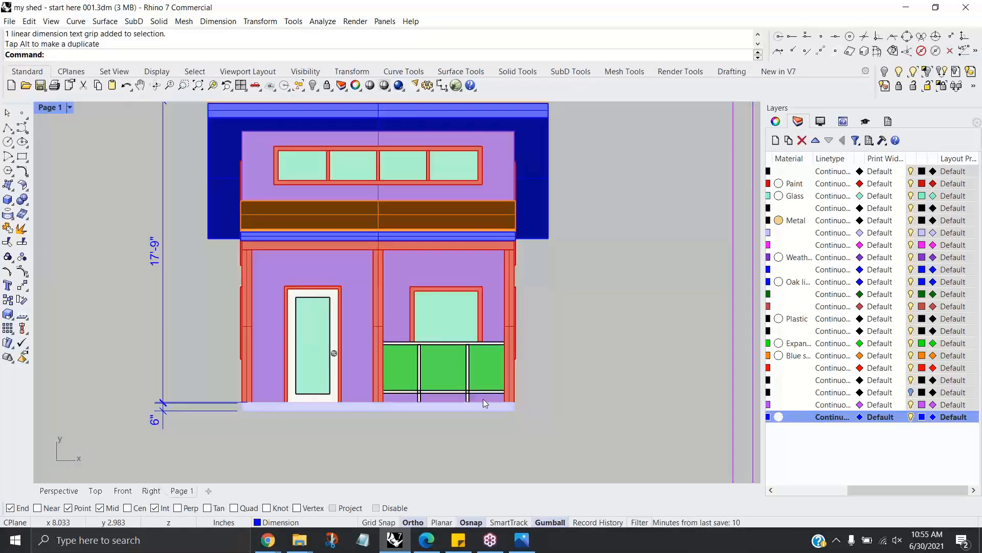
right_click(474, 425)
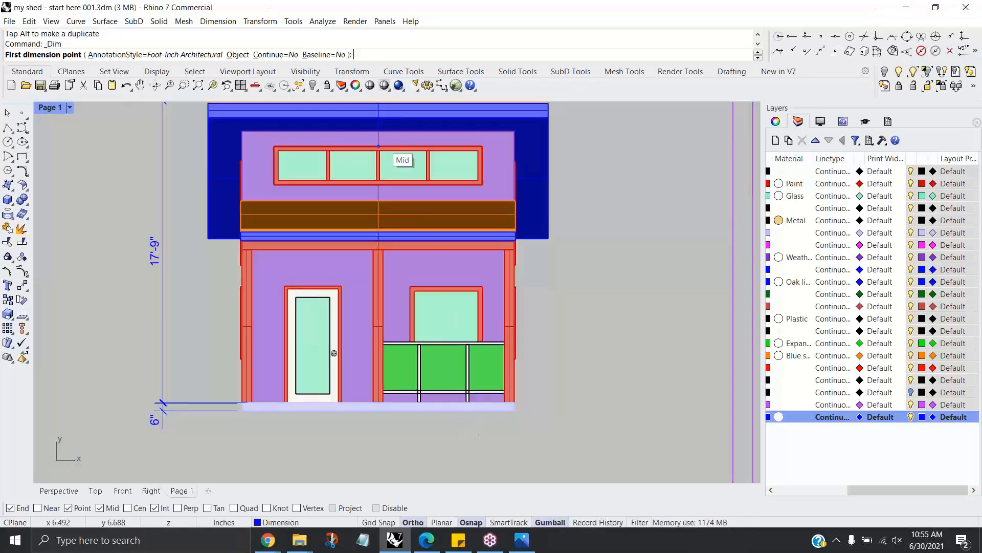
click(238, 414)
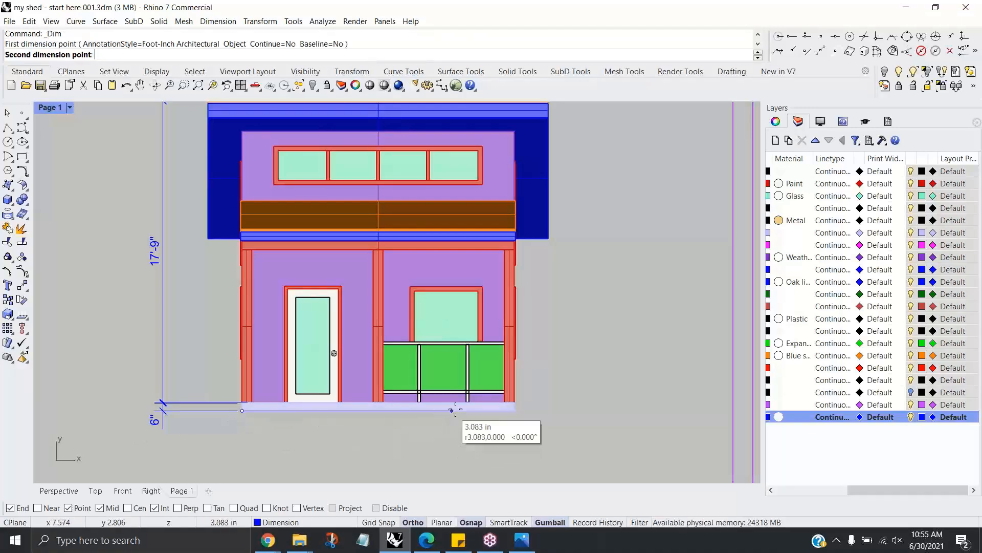
click(513, 415)
click(516, 450)
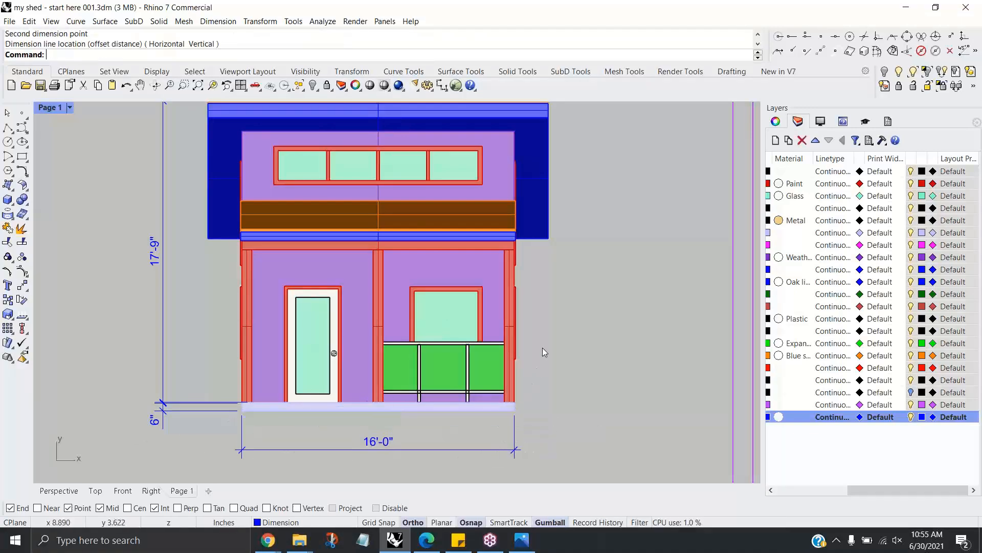
Step: With Ortho off and the Near snap on, add a vertical dimension from the slab's bottom corner to the porch railing's top edge
key(Return)
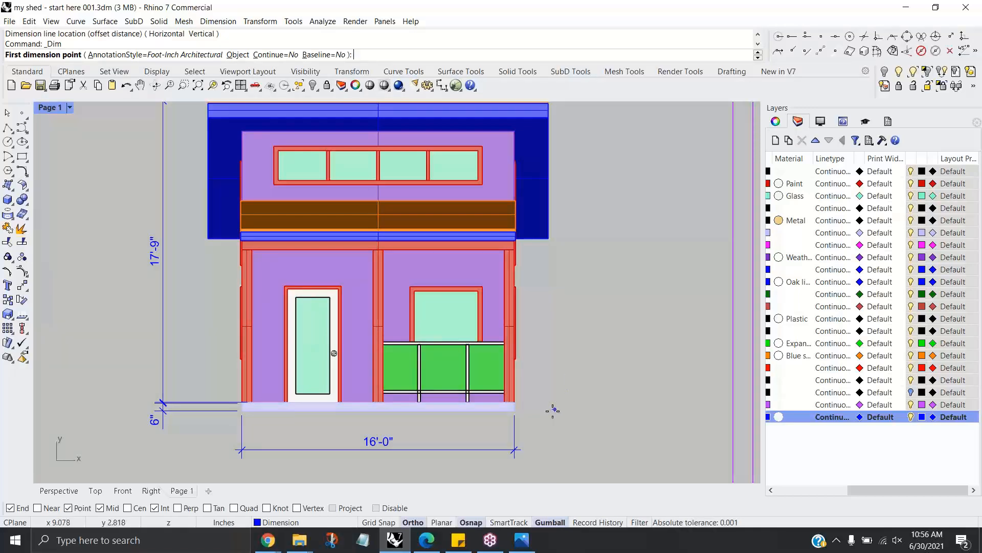
click(516, 410)
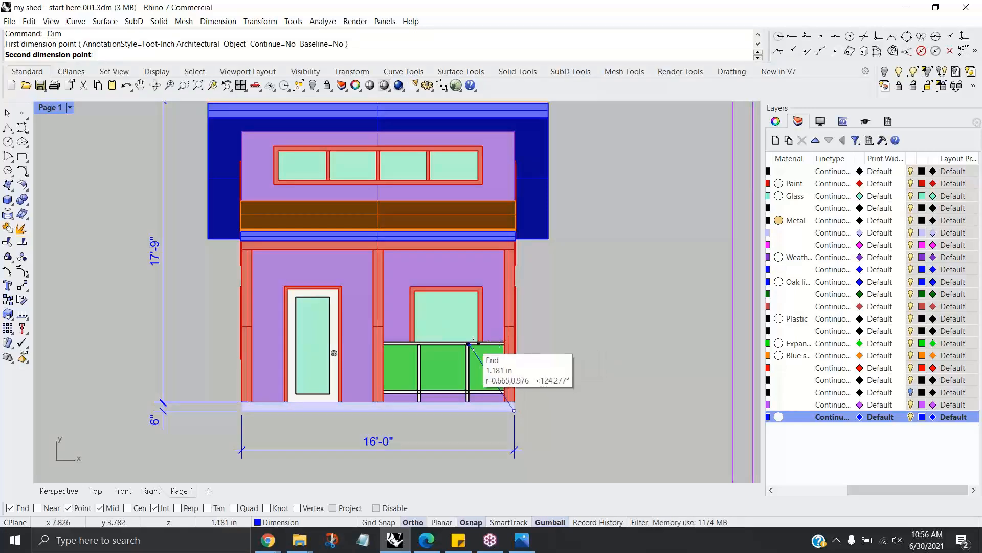
scroll(499, 340, up, 3)
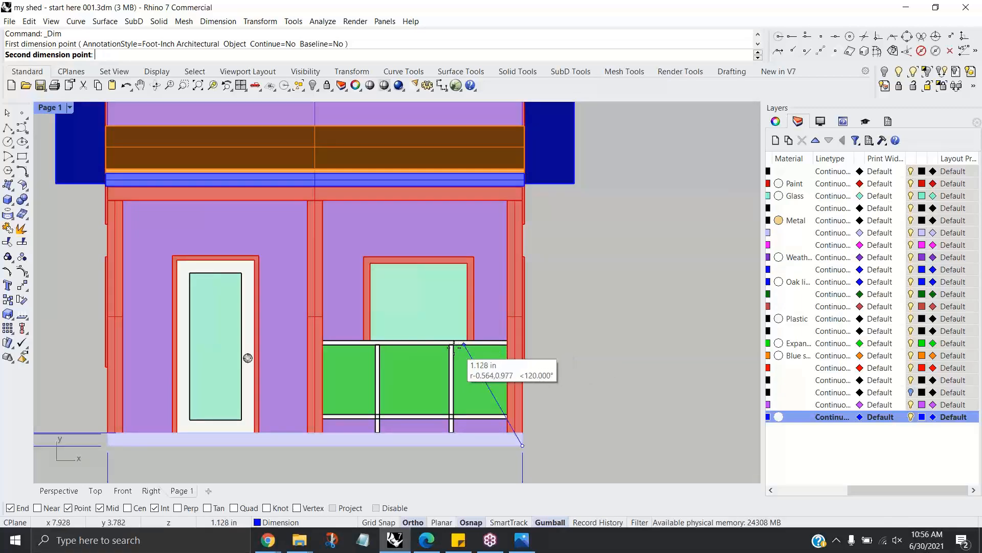
scroll(452, 343, up, 3)
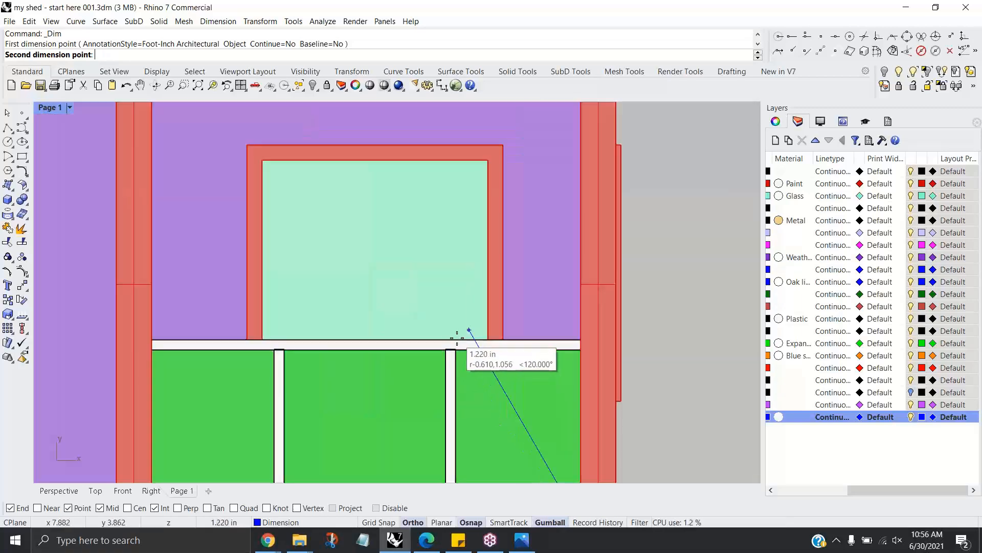
click(413, 521)
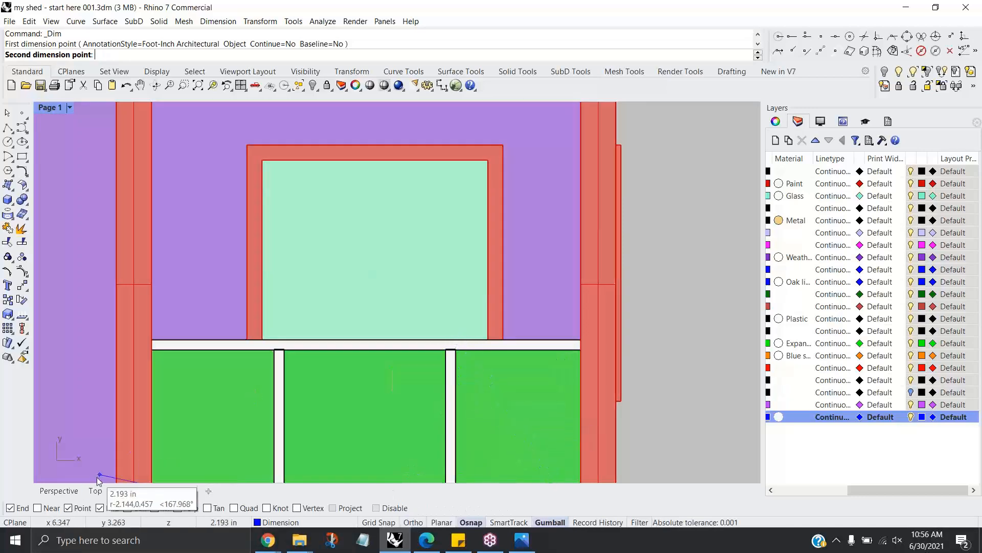
click(37, 507)
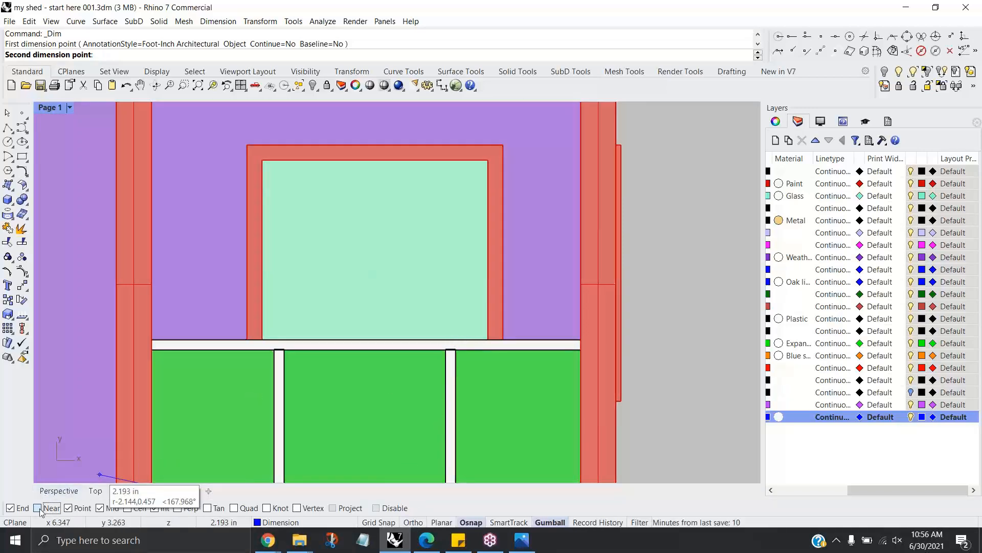
click(527, 339)
scroll(647, 353, down, 3)
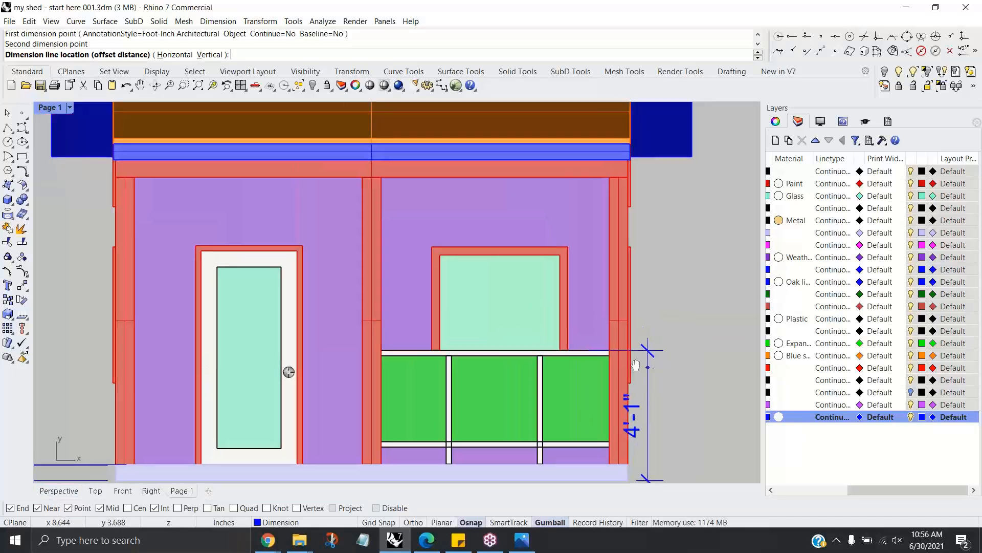
click(572, 332)
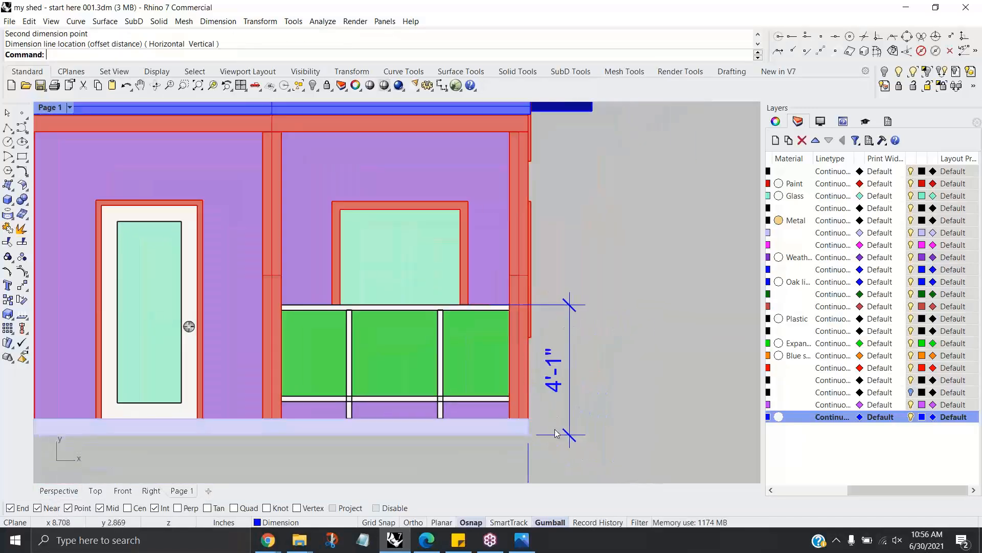
Step: Move the railing dimension's lower definition point up to the slab's top corner, accepting the break in history
click(551, 438)
click(528, 435)
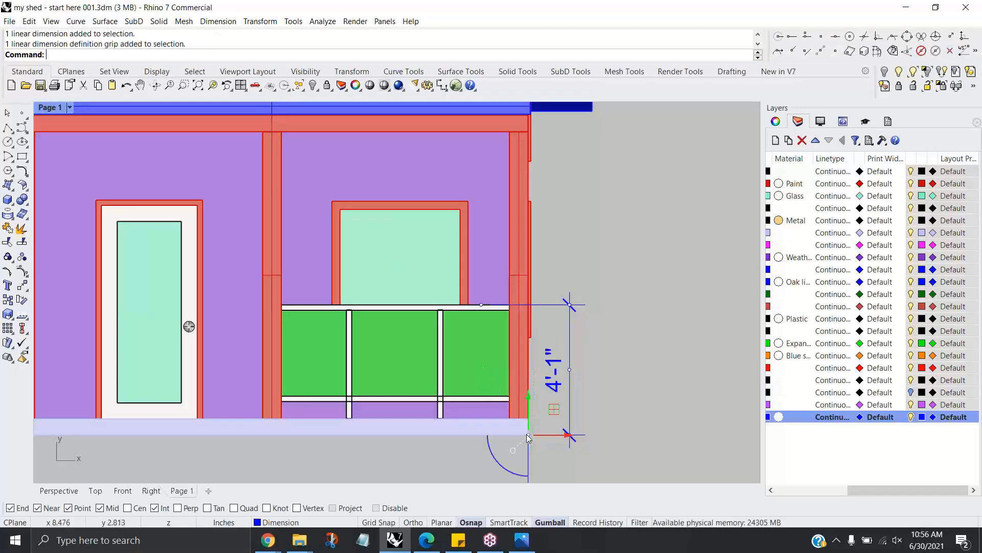
drag(528, 435, 528, 420)
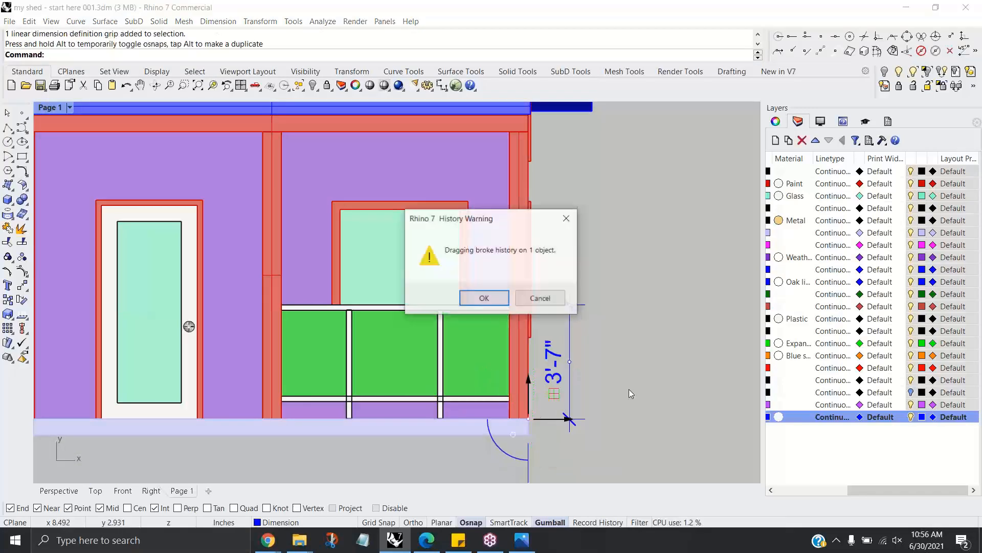
click(484, 298)
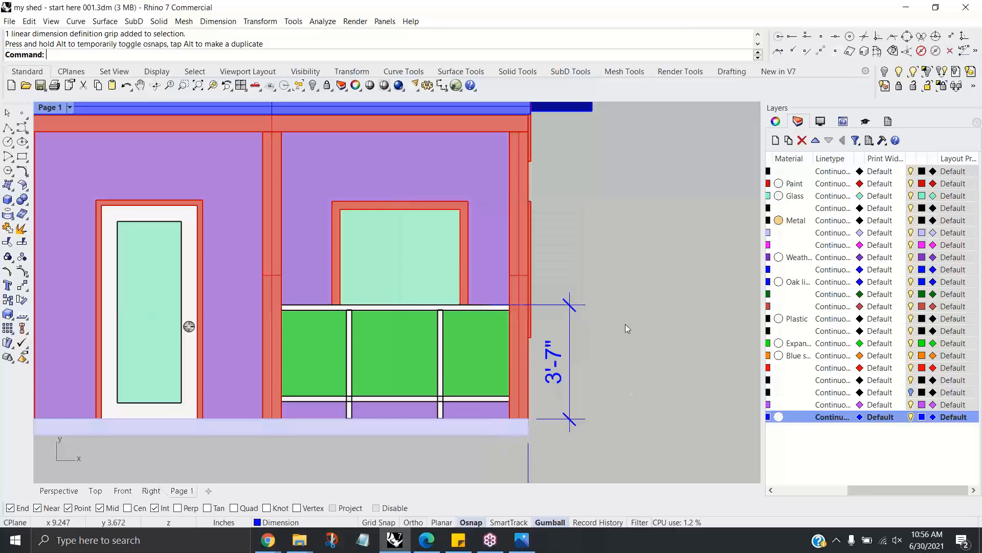
Step: Examine the Front elevation's dimensions and the arrangement of all four details on the whole sheet
scroll(626, 324, down, 4)
right_drag(608, 336, 559, 385)
right_drag(621, 384, 466, 372)
double_click(575, 377)
scroll(576, 377, down, 6)
double_click(492, 360)
scroll(544, 358, down, 5)
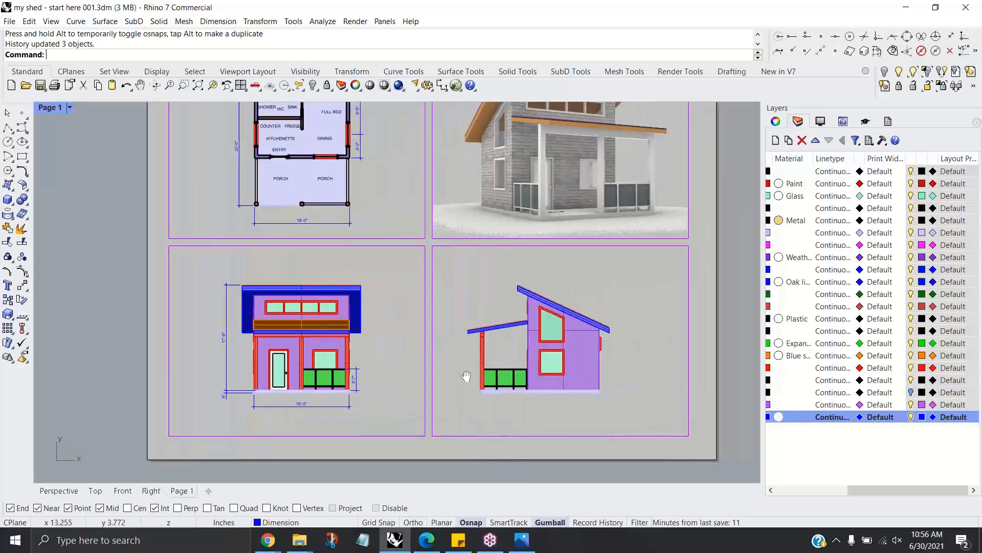
scroll(490, 336, down, 2)
right_drag(489, 336, 441, 355)
scroll(369, 346, up, 2)
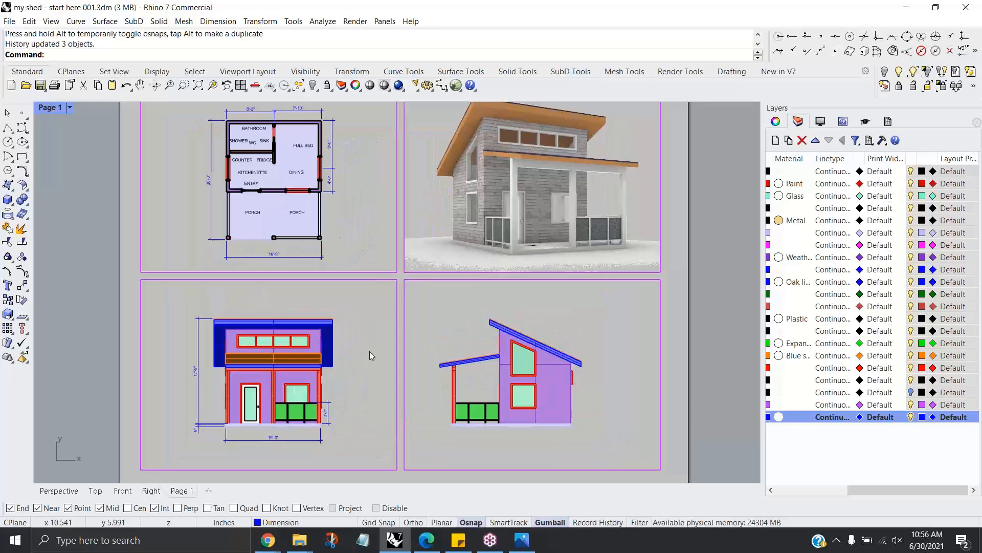
scroll(370, 351, down, 2)
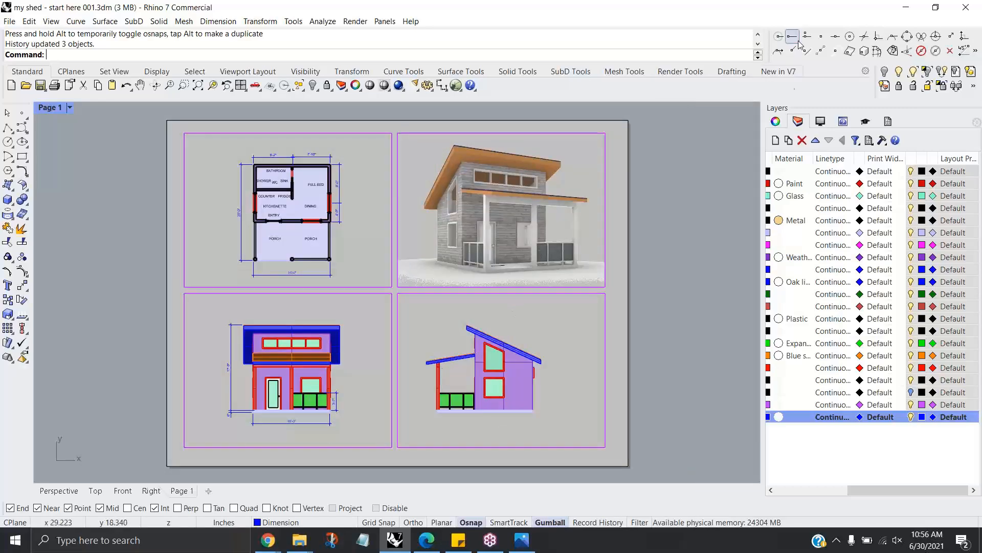
Step: Draw a border rectangle along the sheet's edges on the Dimension layer and scale it evenly inward to frame the four details
drag(916, 490, 850, 489)
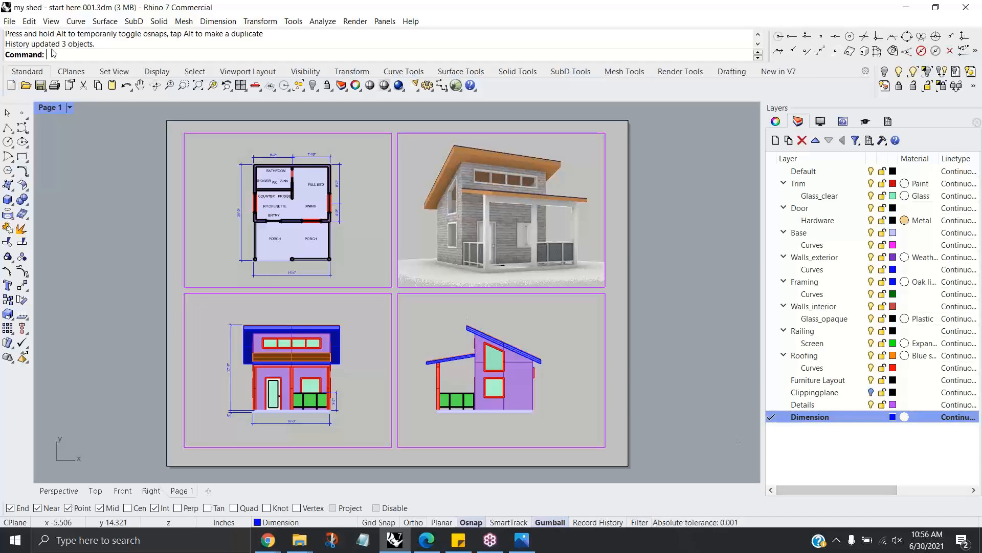
click(22, 156)
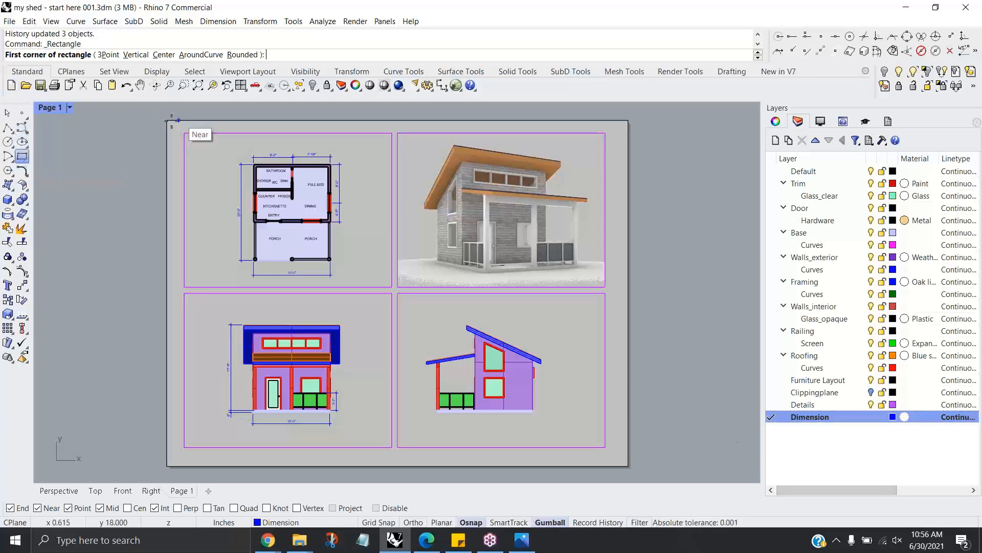
click(169, 121)
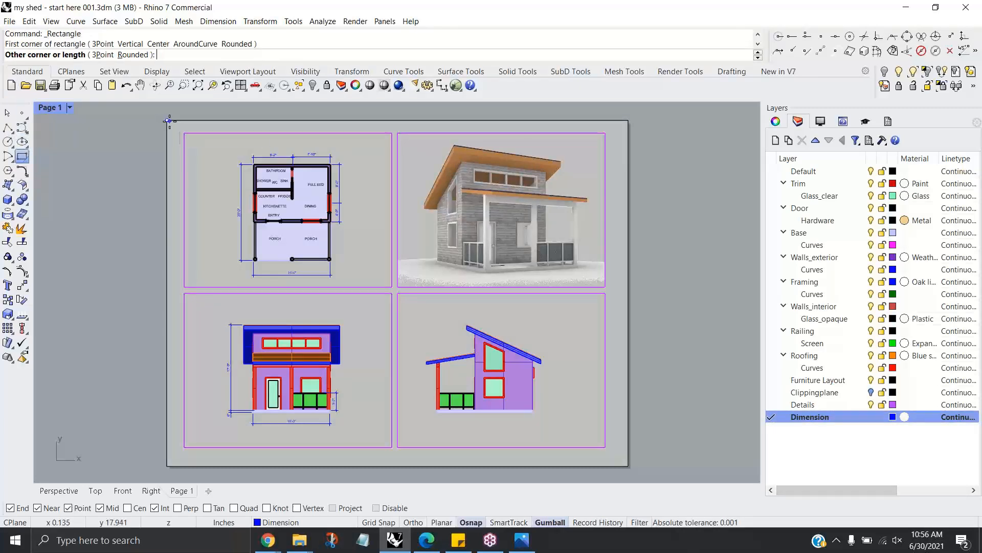
click(627, 466)
click(604, 466)
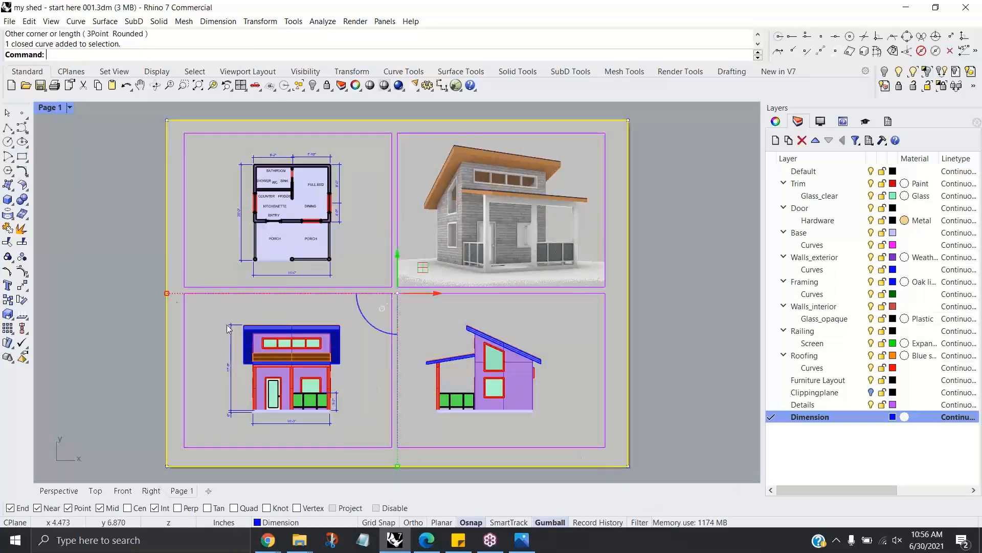
drag(167, 296, 178, 294)
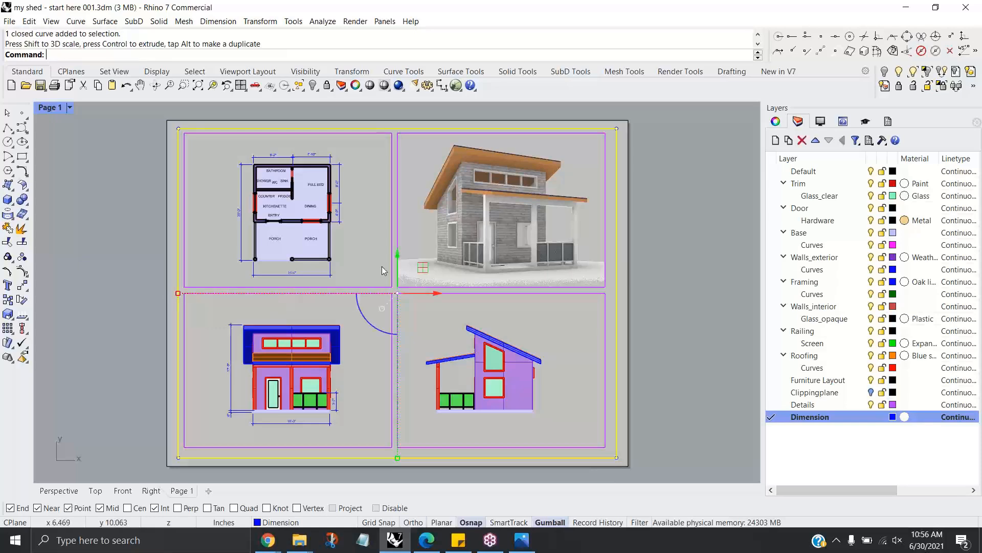
click(624, 318)
Step: Add the text block GUEST HOUSE PRELIM. DESIGN with a height of .25 inches and place it just below the rendered perspective
scroll(510, 331, up, 2)
scroll(510, 331, down, 2)
right_drag(522, 328, 459, 336)
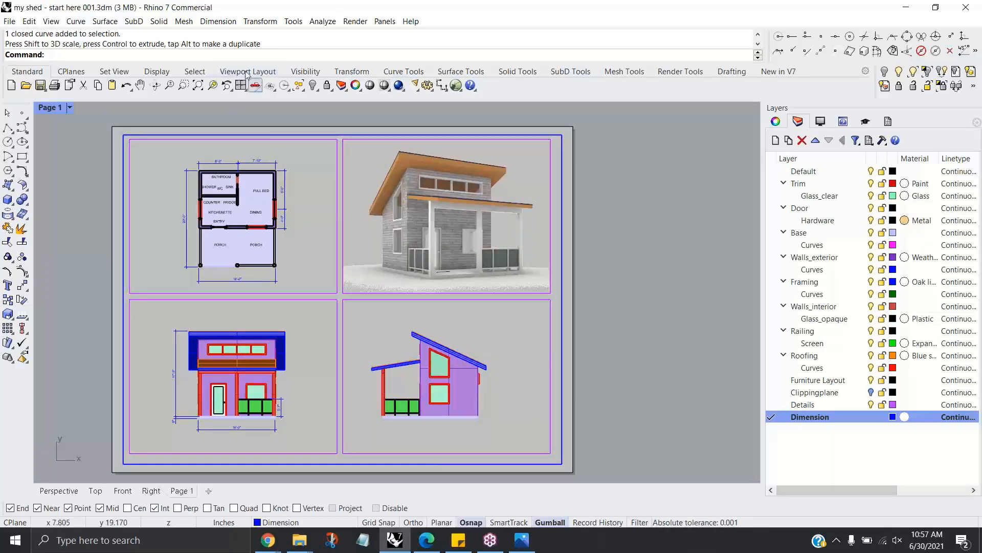
click(218, 22)
click(233, 181)
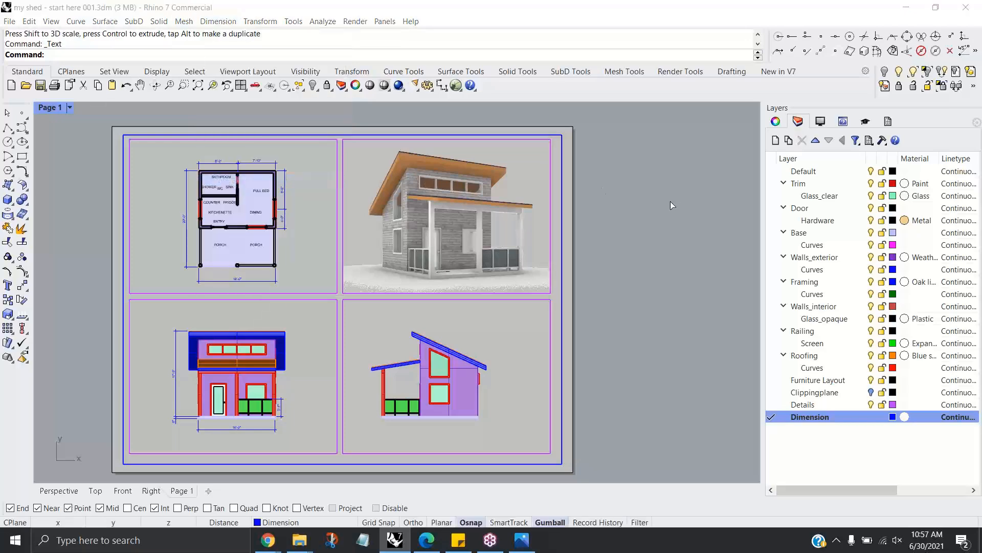
drag(510, 174, 460, 177)
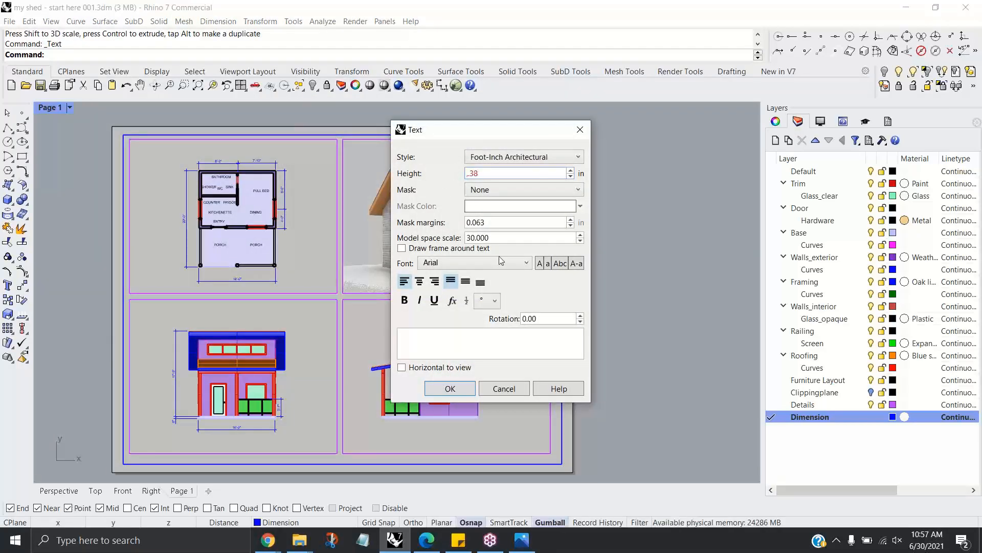
click(510, 177)
text(.25)
click(458, 345)
drag(491, 130, 646, 121)
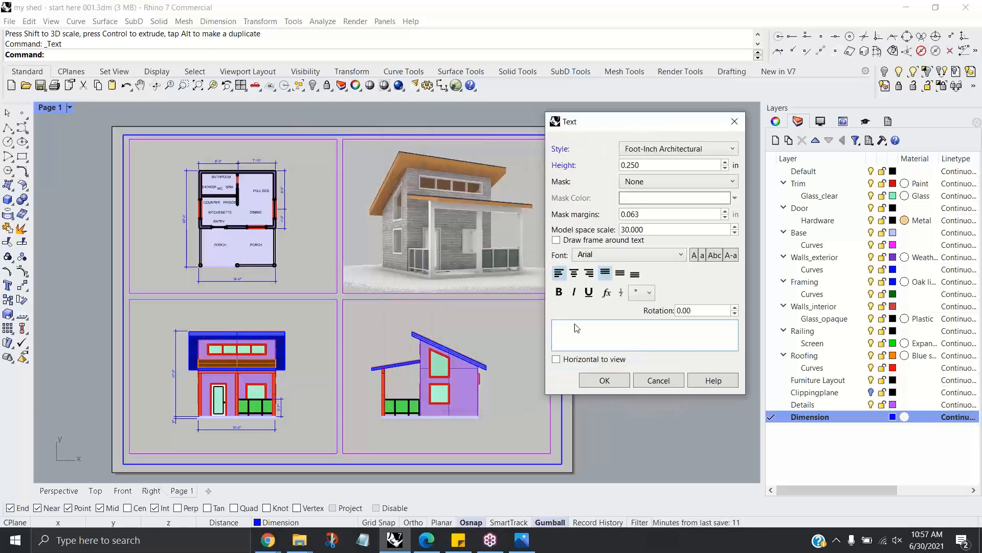
text(guesT H)
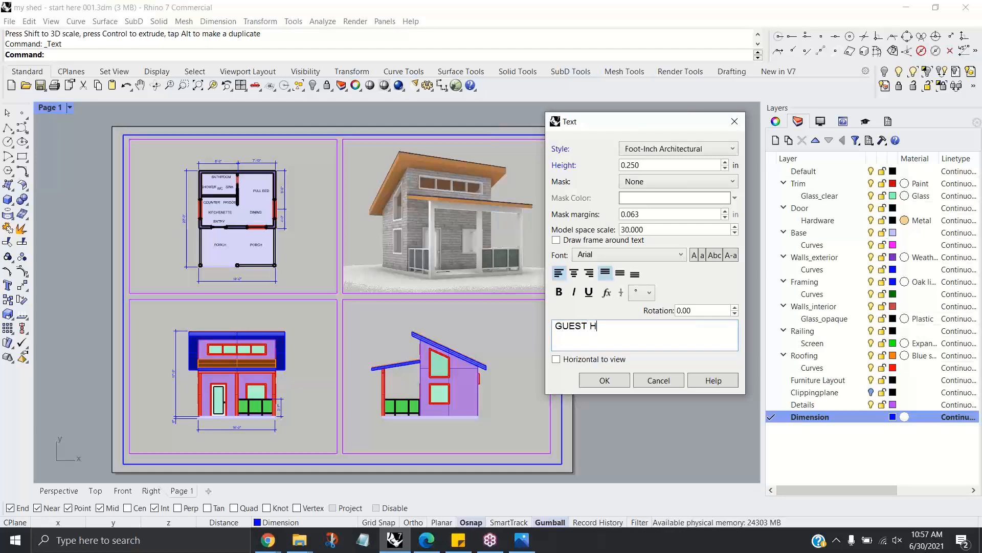
text(OUSE PRELIM. DESIGN)
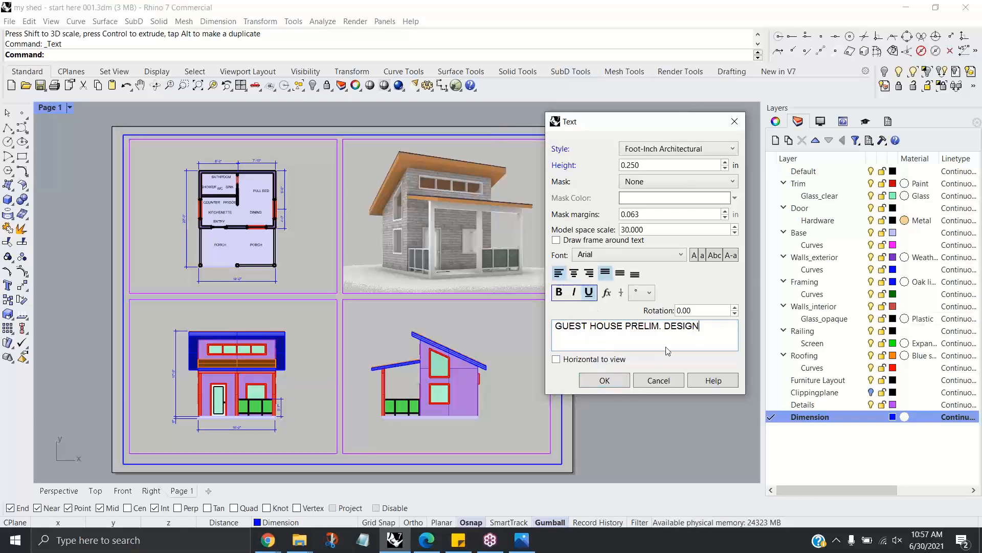
click(605, 380)
scroll(393, 300, up, 3)
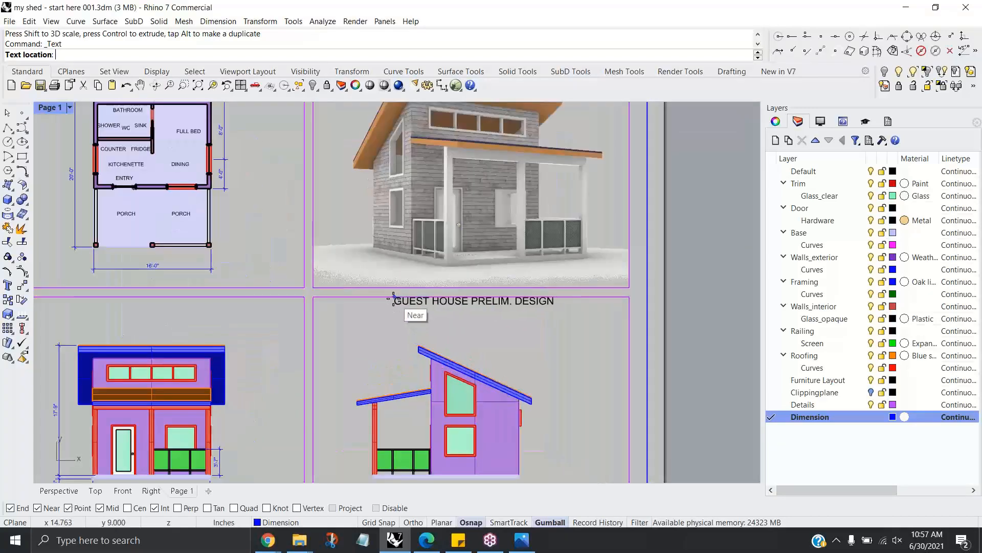
click(388, 298)
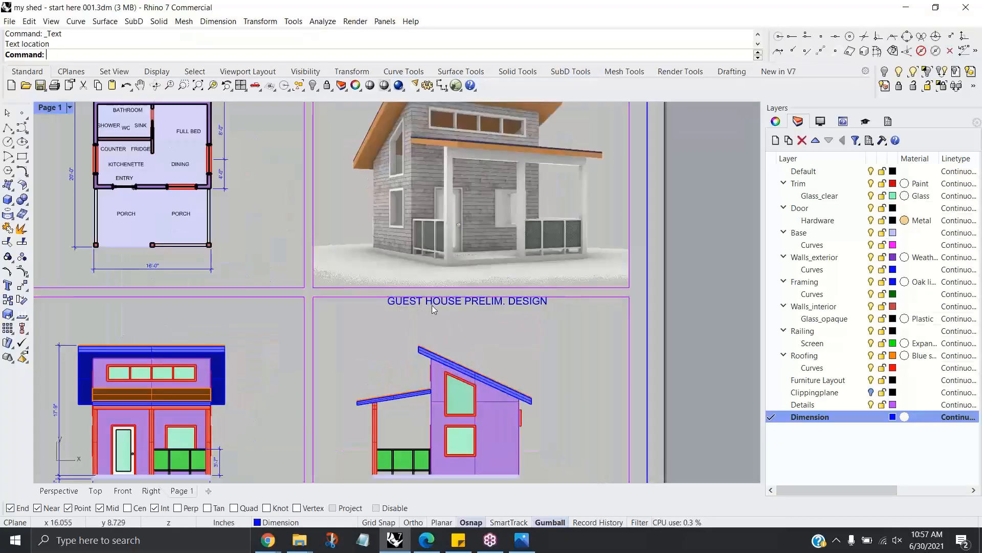
Step: Edit the GUEST HOUSE PRELIM. DESIGN title so that its text is underlined
scroll(443, 306, up, 2)
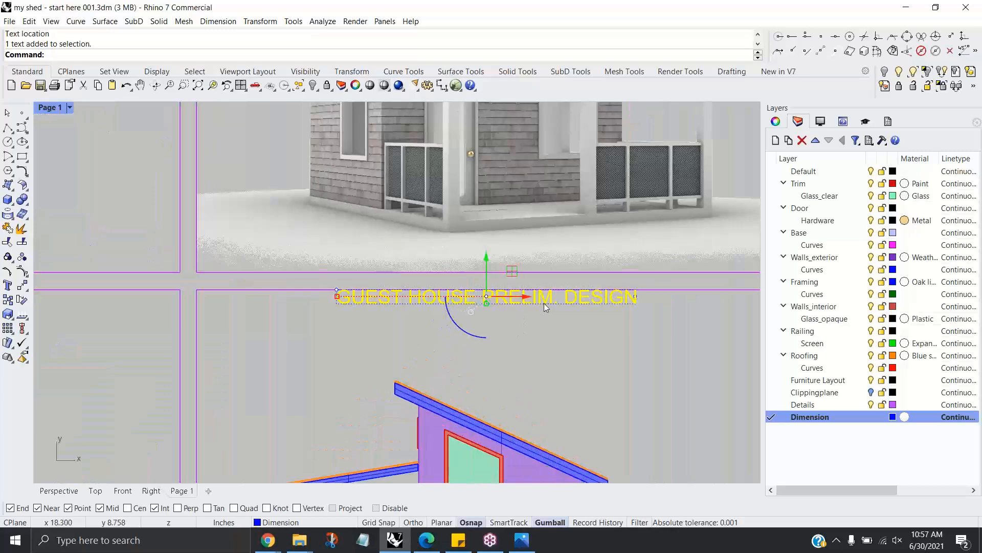
double_click(546, 303)
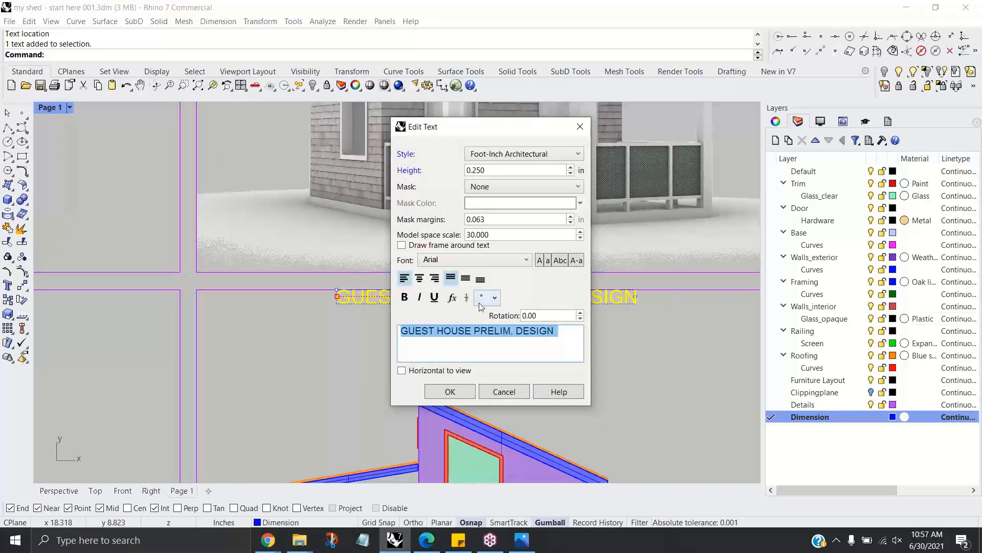
click(435, 298)
click(449, 391)
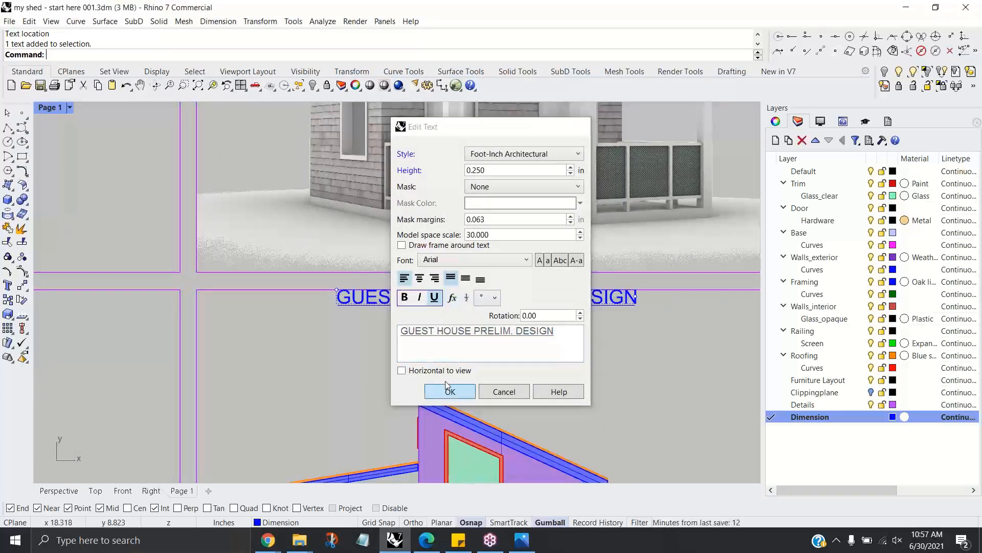
Step: Duplicate the underlined title horizontally so the copy sits beneath the floor plan detail
click(490, 304)
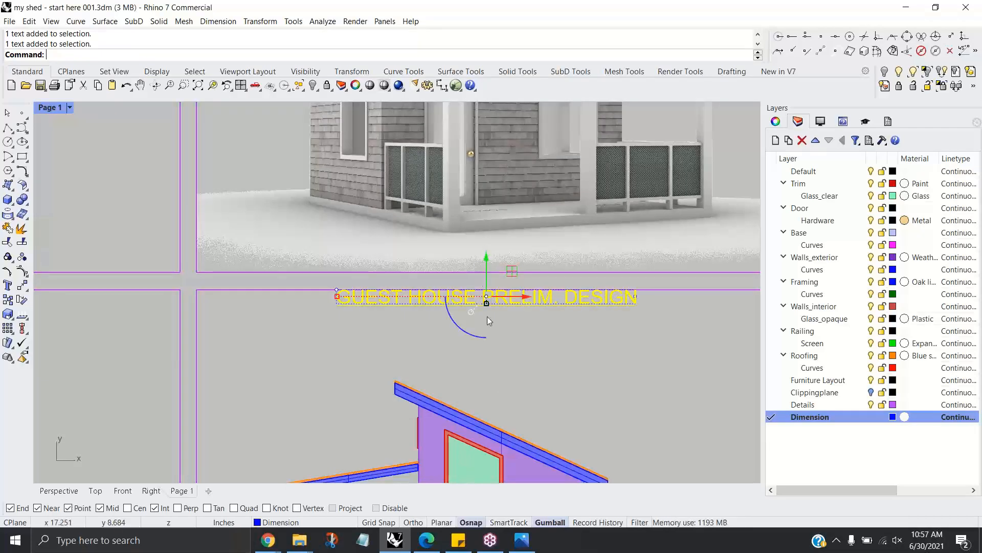
scroll(491, 307, down, 4)
drag(532, 319, 284, 318)
scroll(285, 321, up, 3)
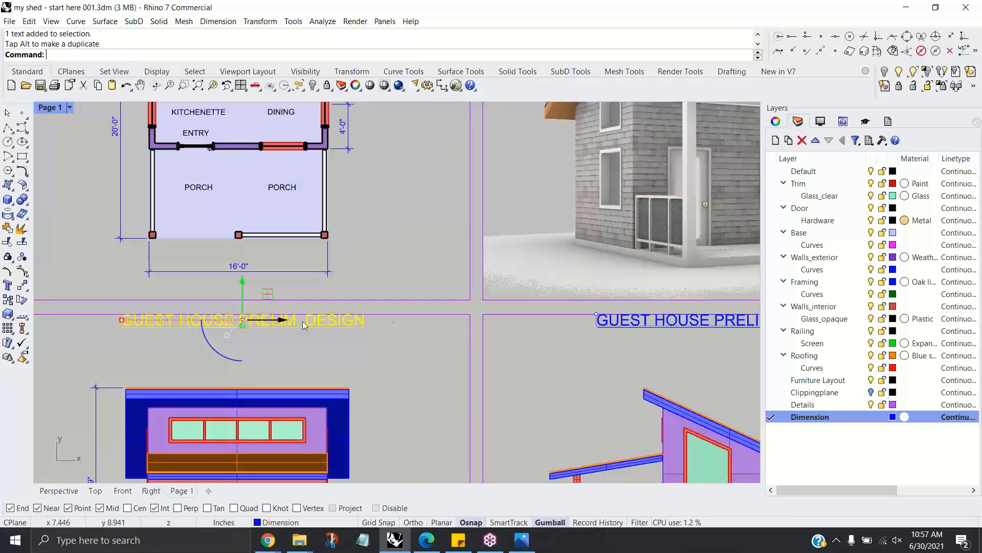
Step: Change the copied title to an underlined FLOOR PLAN and move it up into the gap directly below the plan detail
click(775, 121)
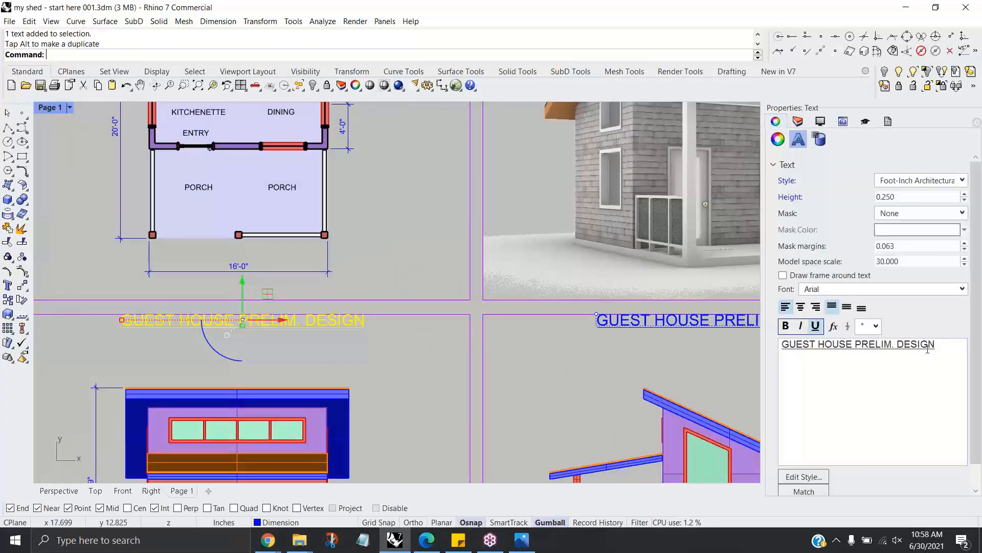
drag(928, 348, 778, 326)
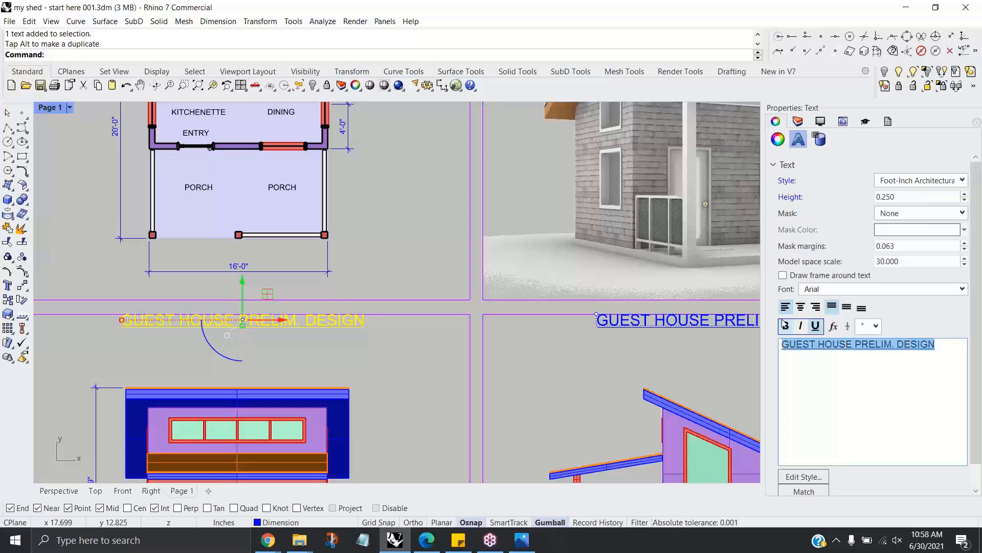
text(FLOOR PLAN)
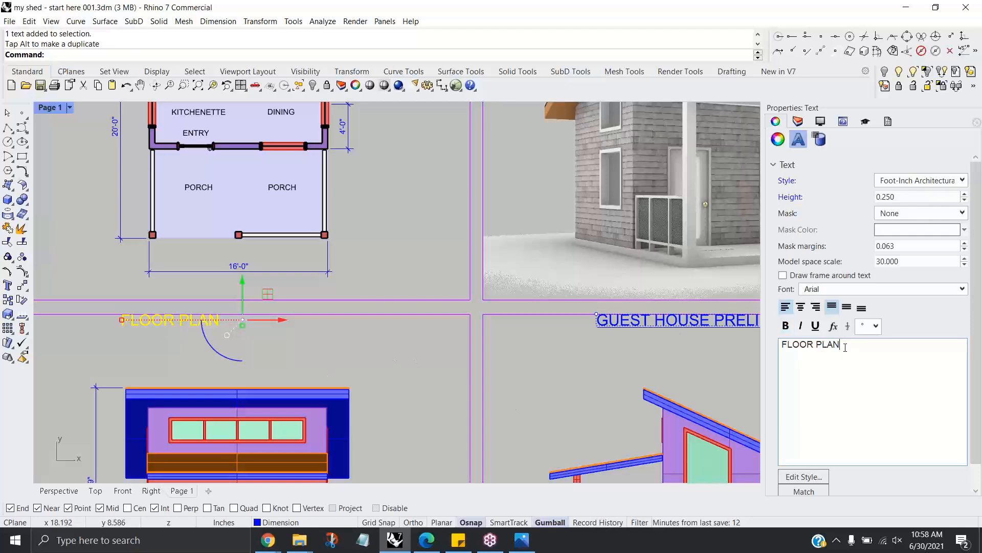
key(ctrl+a)
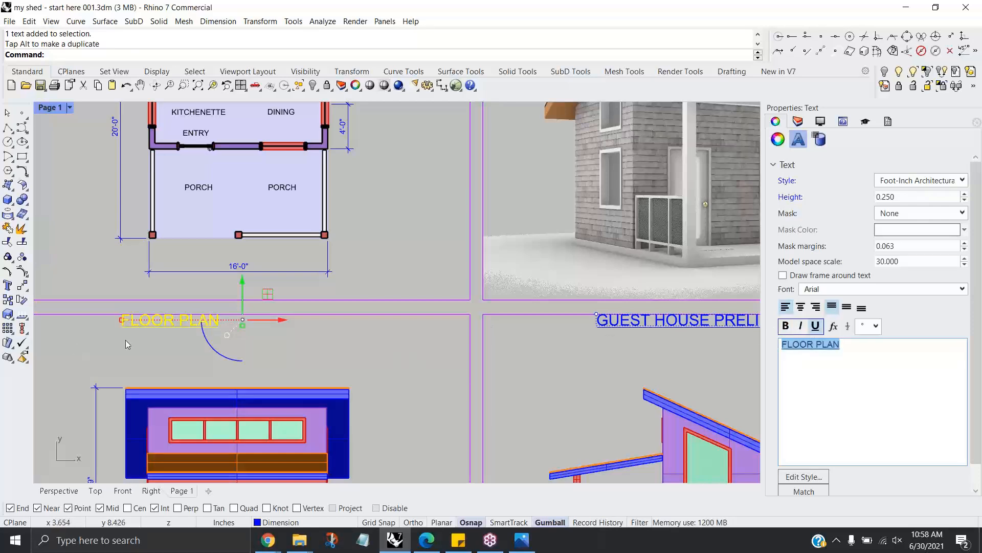
click(154, 340)
click(179, 325)
drag(211, 319, 222, 286)
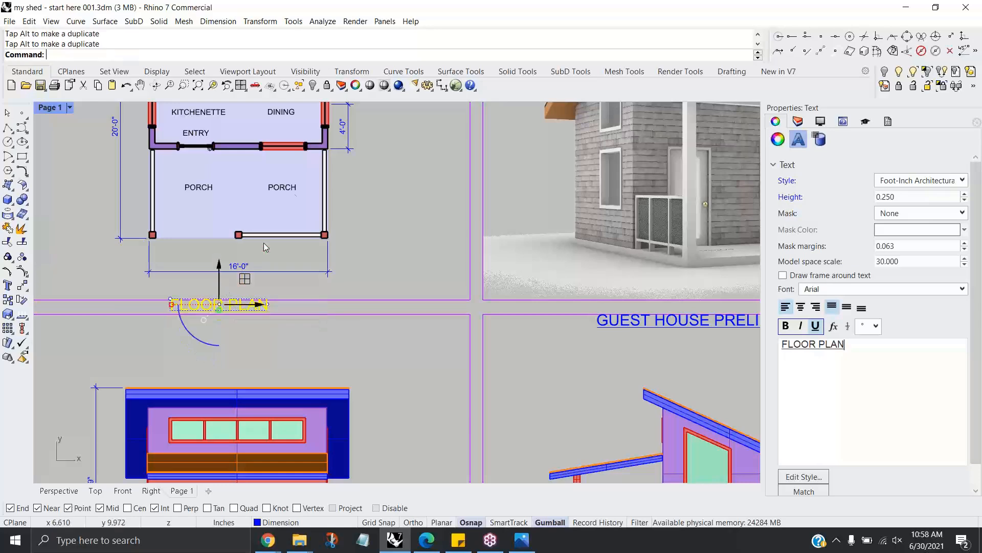
Step: Add the text block SCALE: 1/4"=1' with a height of .16 inches and place it directly under the FLOOR PLAN title
click(218, 21)
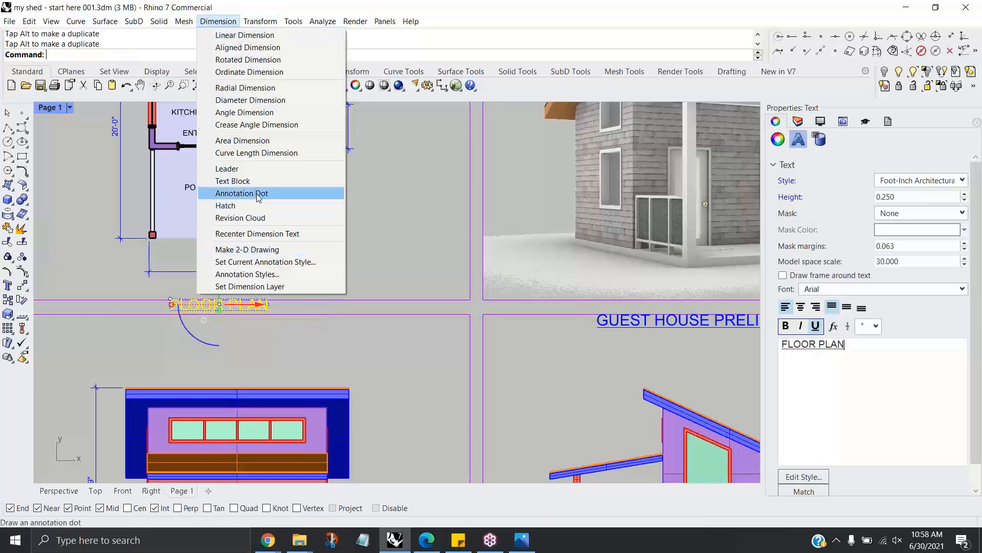
click(232, 181)
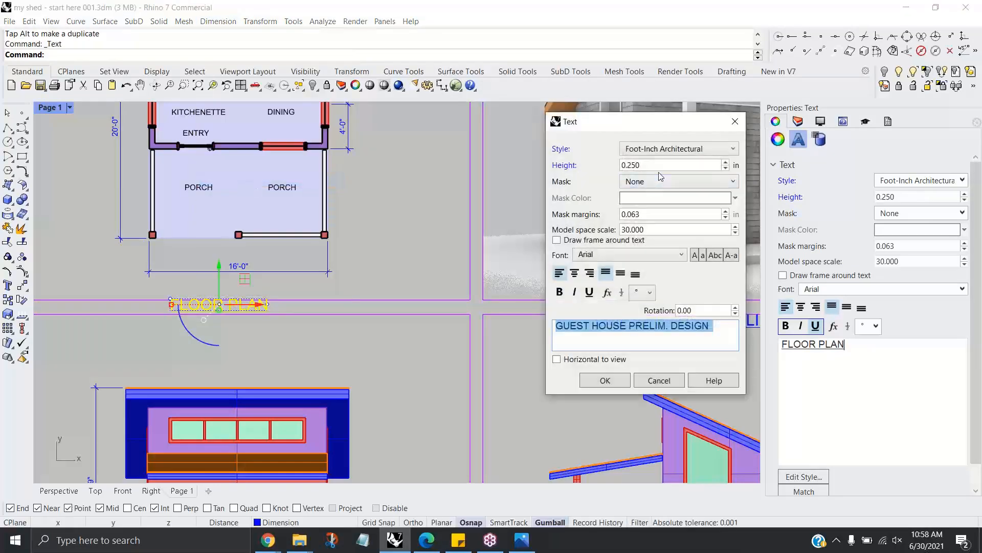
click(660, 165)
text(.16)
drag(731, 335, 539, 335)
text(SCALE:)
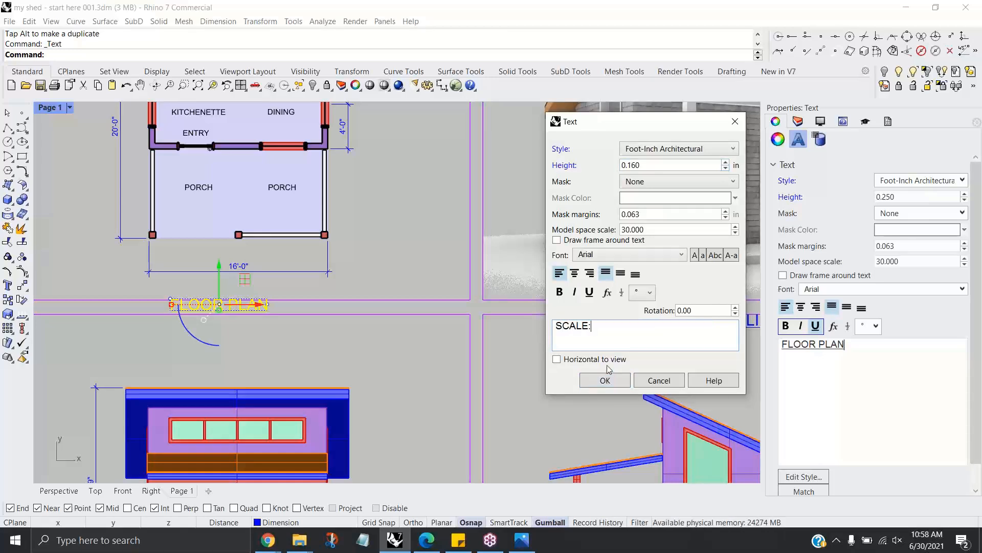
text( 1.)
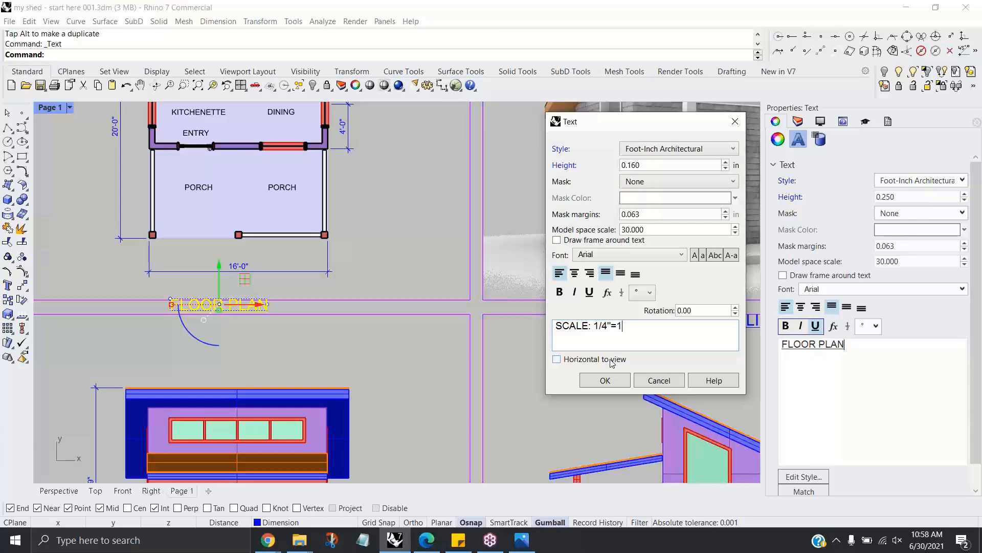
text(')
click(605, 380)
scroll(193, 314, up, 2)
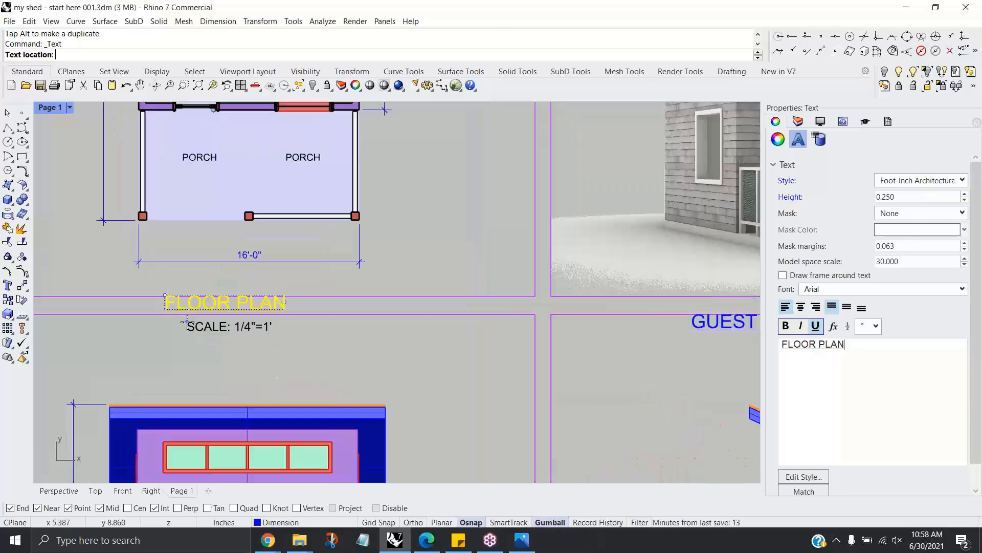
scroll(180, 318, up, 1)
click(166, 317)
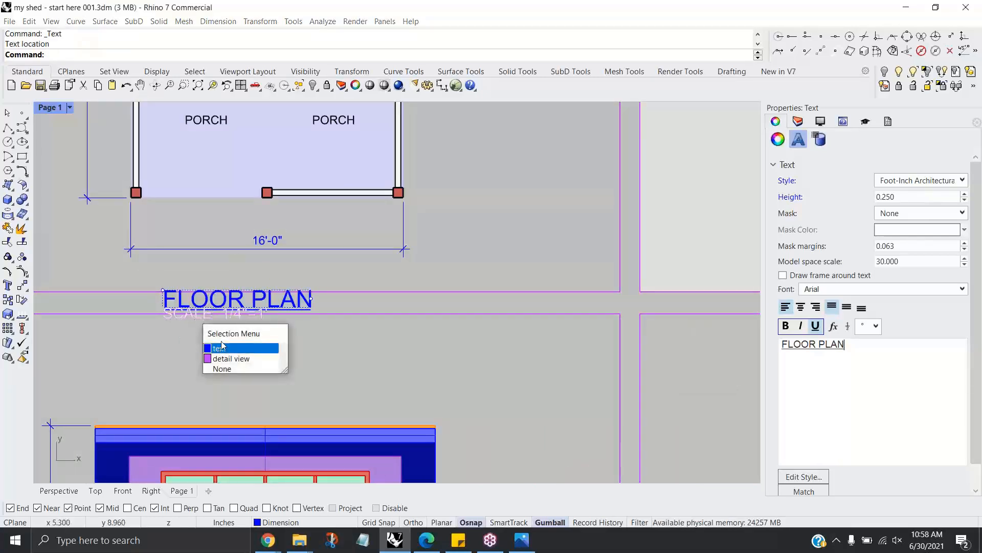
Step: Nudge the scale text slightly down to clear the underline of the FLOOR PLAN title
click(223, 349)
drag(216, 278, 217, 281)
click(234, 330)
Step: Replace the typed value after SCALE: with a DetailScale text field linked to the floor plan detail, formatted as #' = 1'-0"
click(224, 318)
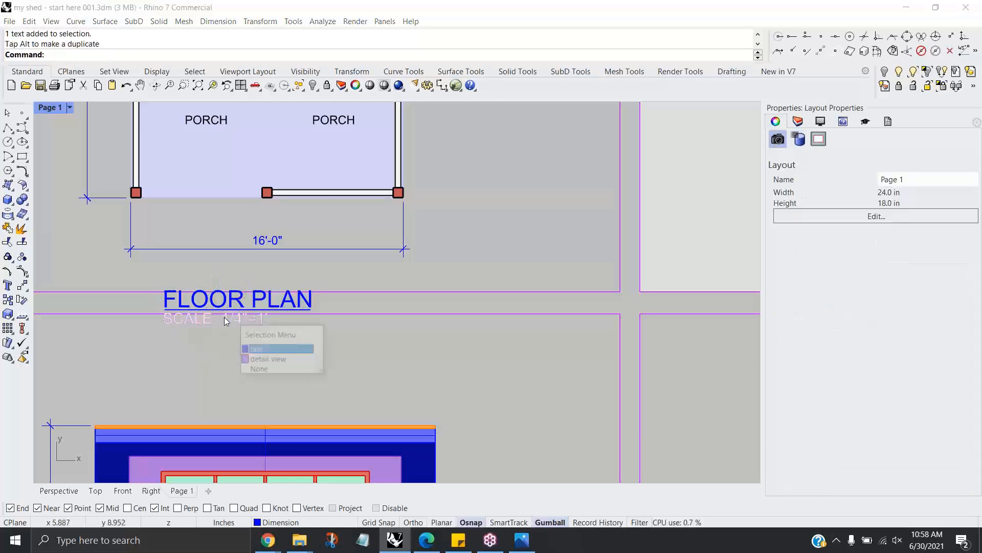
click(273, 351)
drag(819, 342, 853, 345)
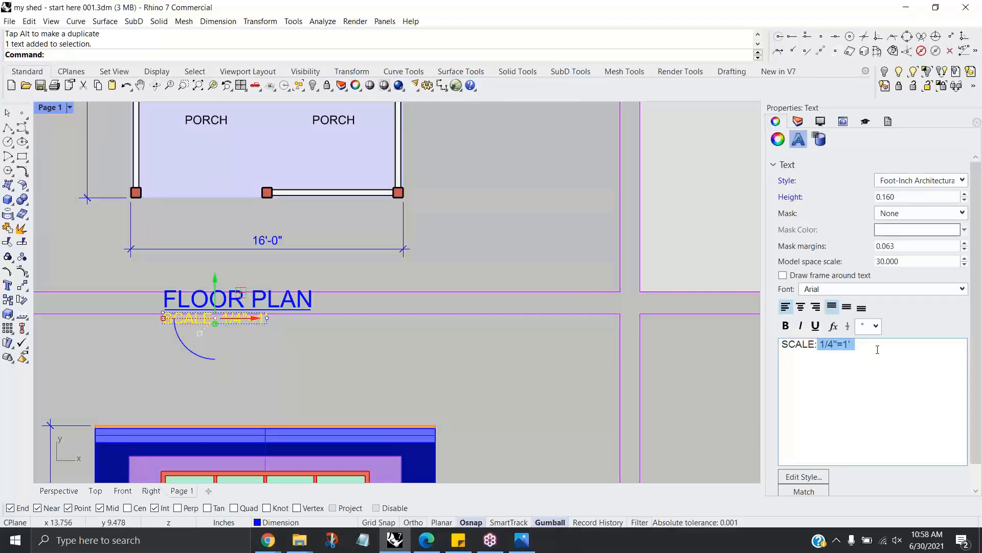
click(833, 326)
drag(369, 94, 501, 95)
click(449, 211)
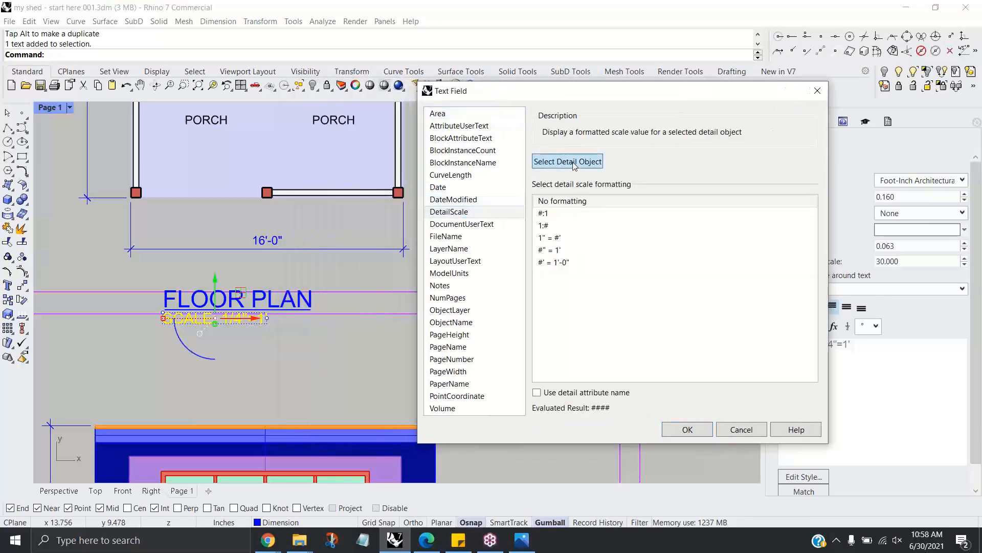
click(574, 163)
click(395, 290)
click(537, 263)
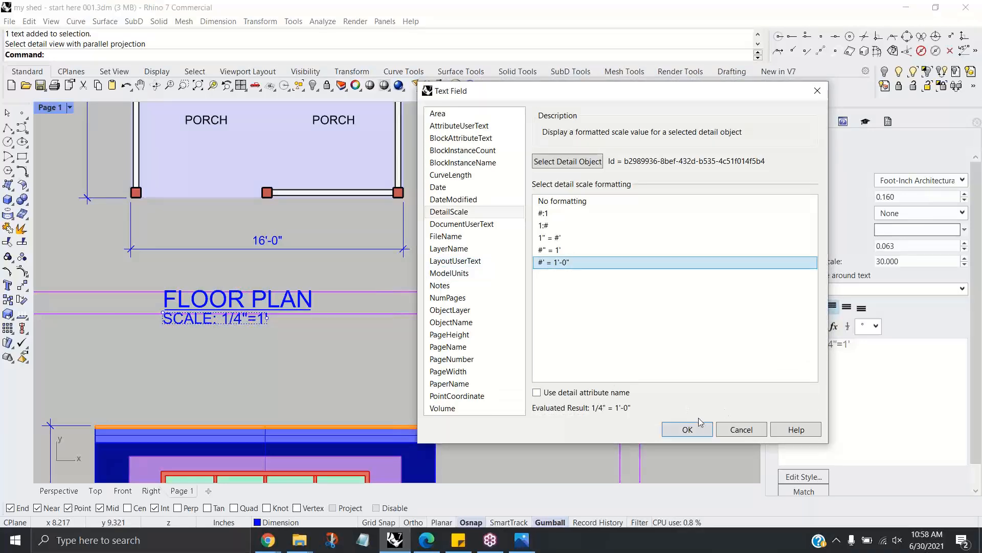
click(687, 429)
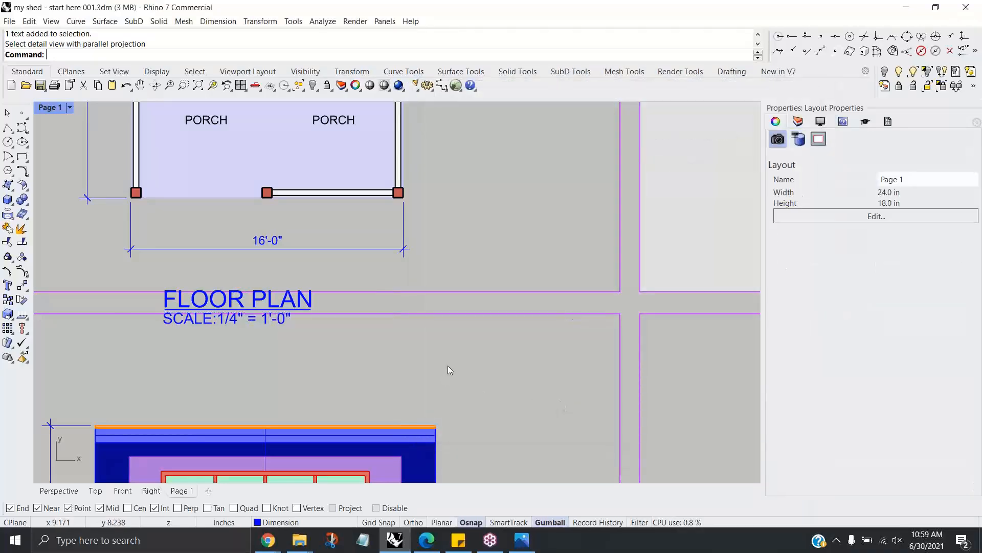
Step: Unlock the floor plan detail and set its scale to 1 inch on page to 24 inches in model
scroll(448, 365, down, 6)
right_drag(457, 365, 419, 349)
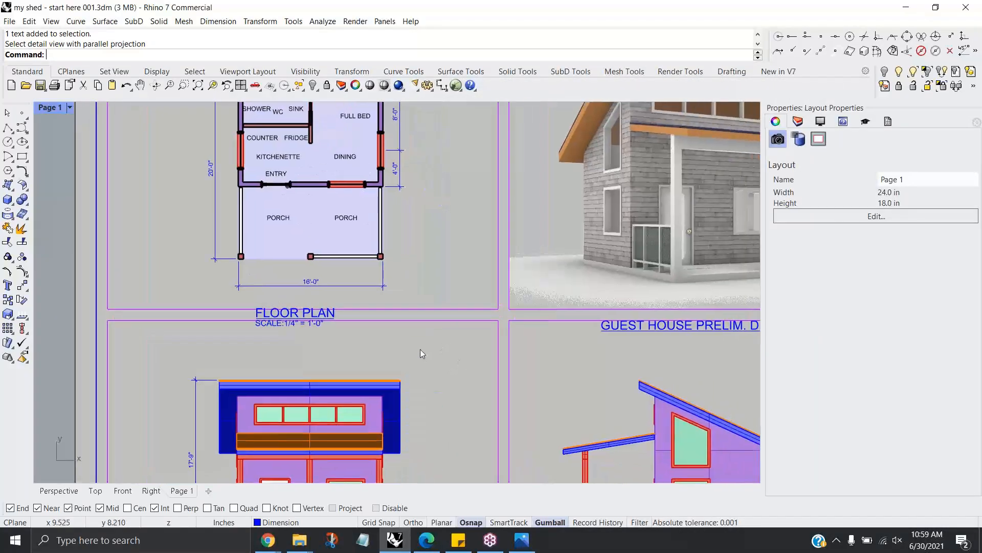
click(498, 264)
click(783, 180)
text(24)
key(Tab)
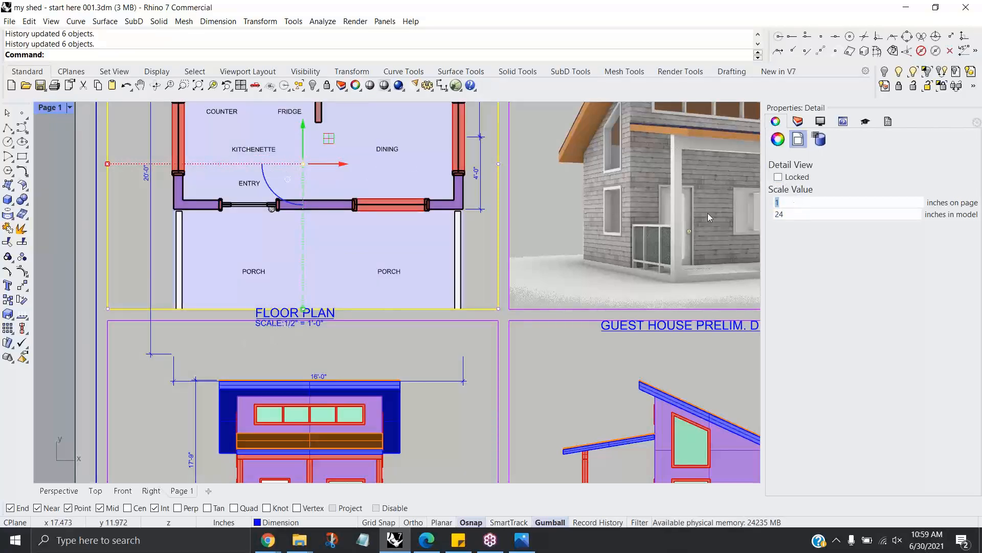
Step: Set the floor plan detail's scale to 1 inch on page to 48 inches in model
double_click(779, 213)
text(3)
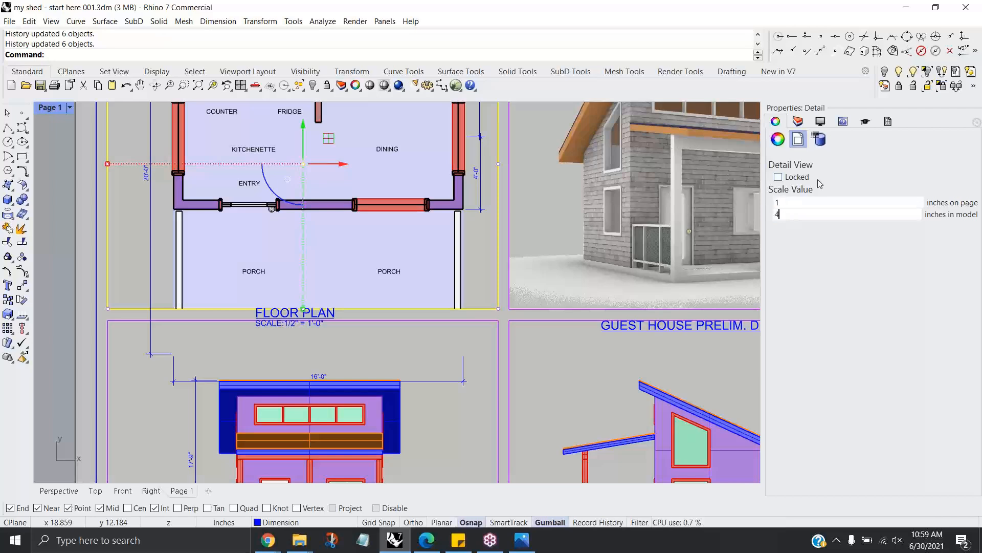
text(8)
click(811, 202)
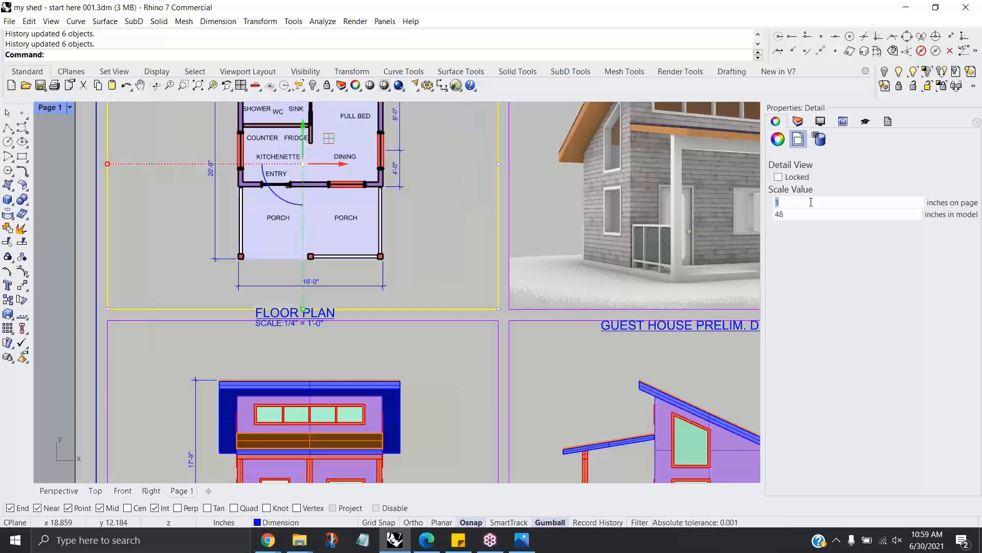
double_click(465, 311)
scroll(429, 340, down, 4)
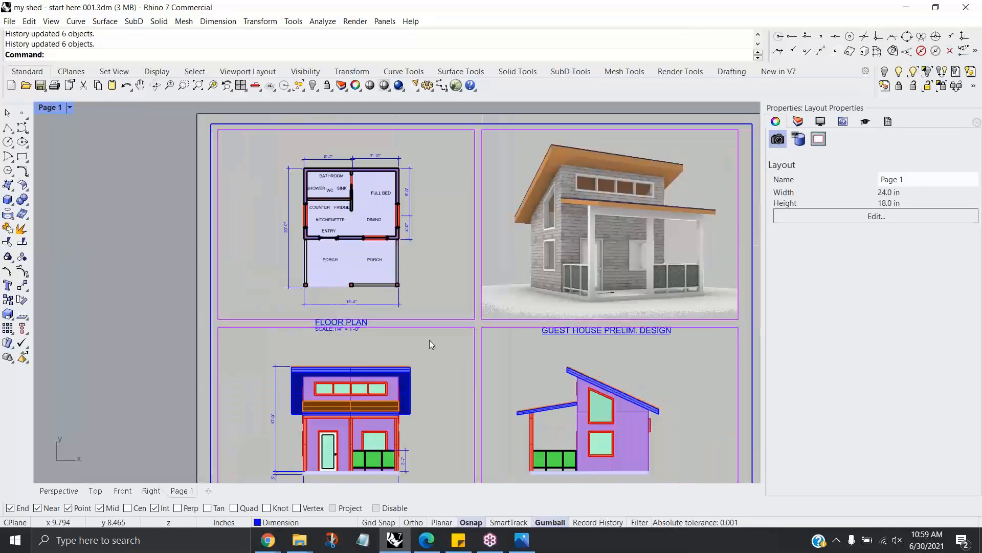
scroll(435, 342, up, 2)
scroll(505, 272, down, 3)
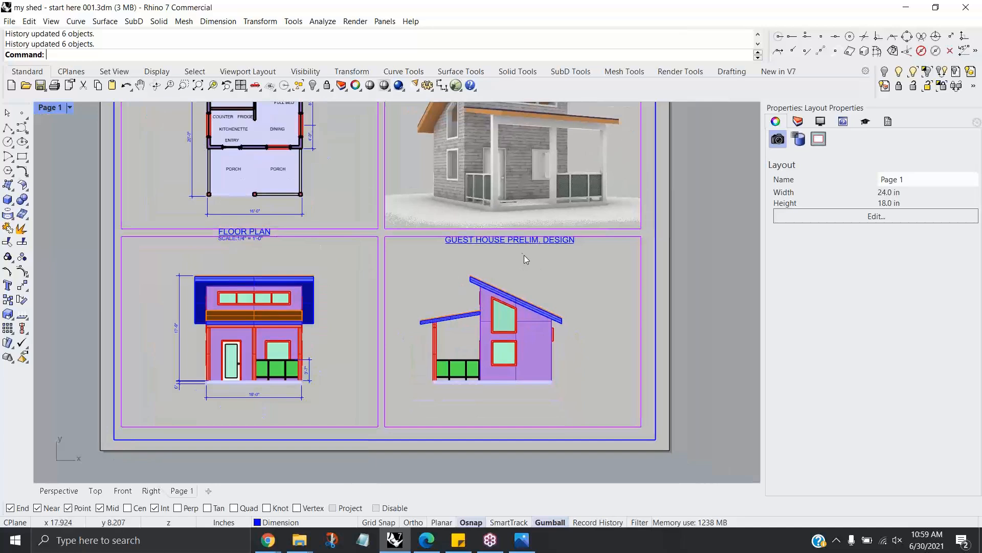
Step: Copy the GUEST HOUSE PRELIM. DESIGN title to the sheet's lower-right corner, below the side elevation detail
click(529, 240)
click(562, 276)
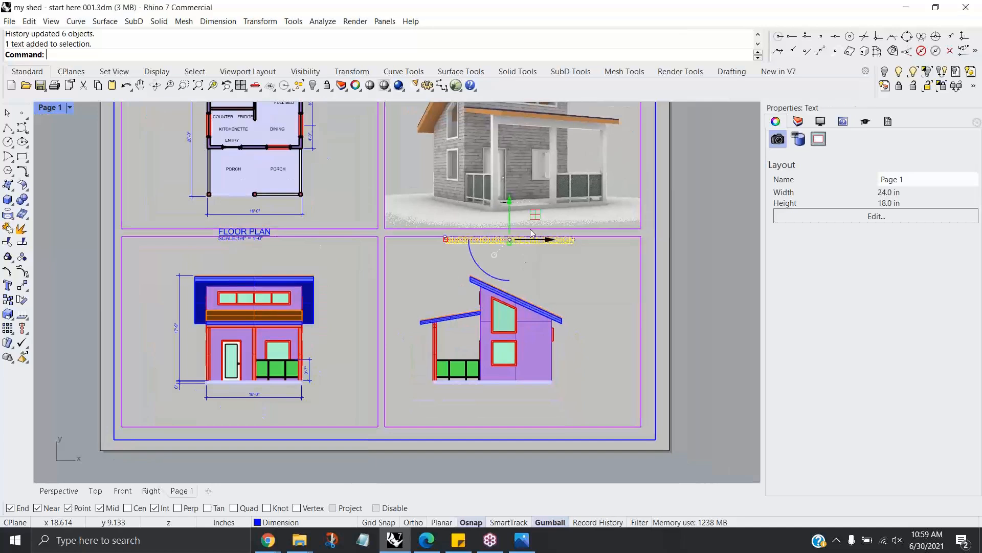
drag(511, 209, 568, 398)
drag(545, 430, 621, 430)
Step: Replace the copied title's text with a Date text field formatted as dddd, MMMM dd, yyyy h:mm tt
drag(940, 346, 781, 346)
click(834, 327)
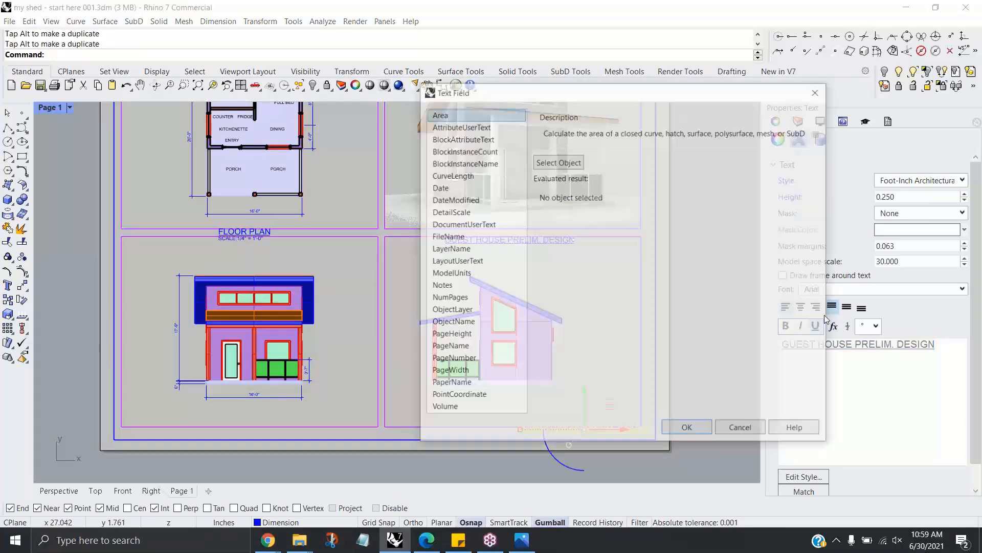
click(439, 187)
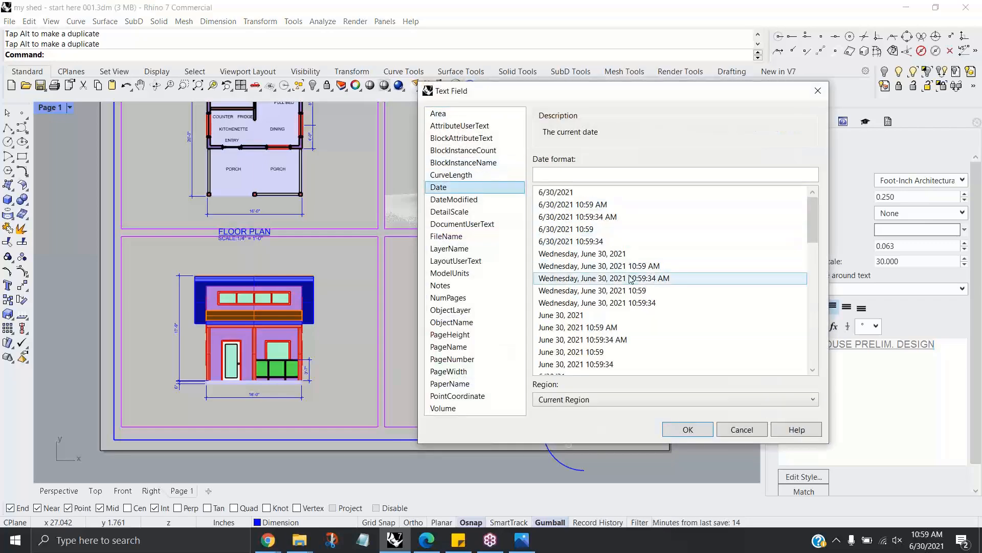
click(601, 266)
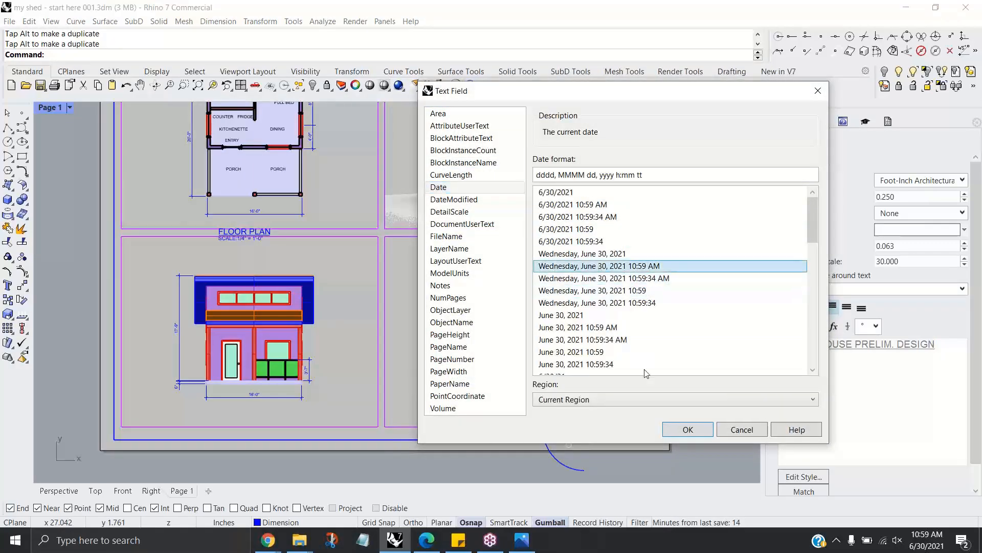
click(688, 429)
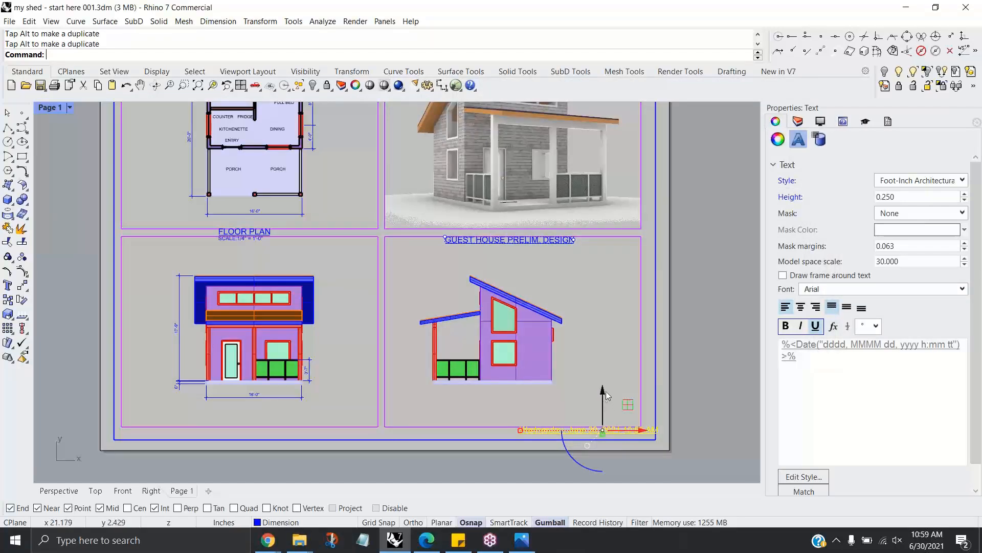
Step: Remove the underline from the date text and move it to fit just inside the border's lower-right corner
drag(797, 356, 772, 347)
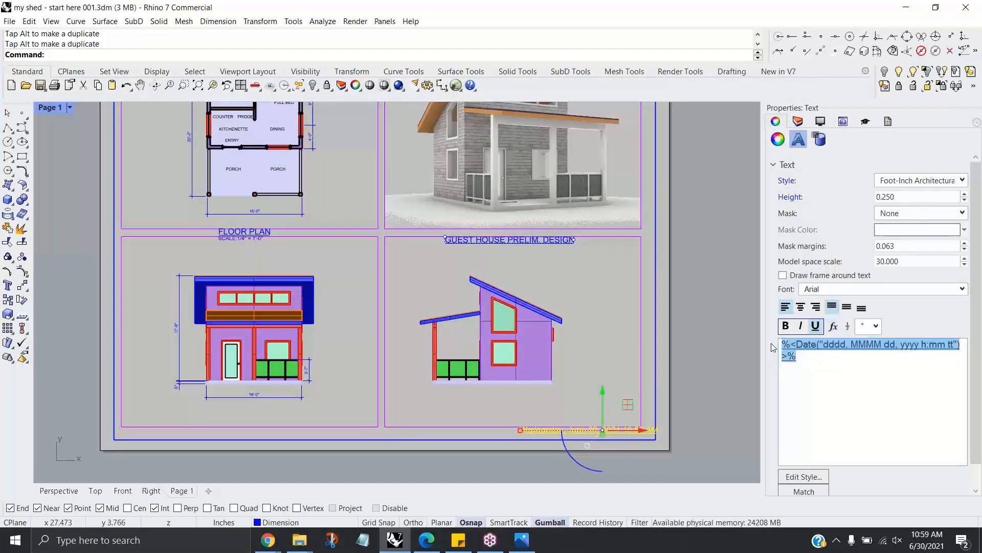
click(815, 327)
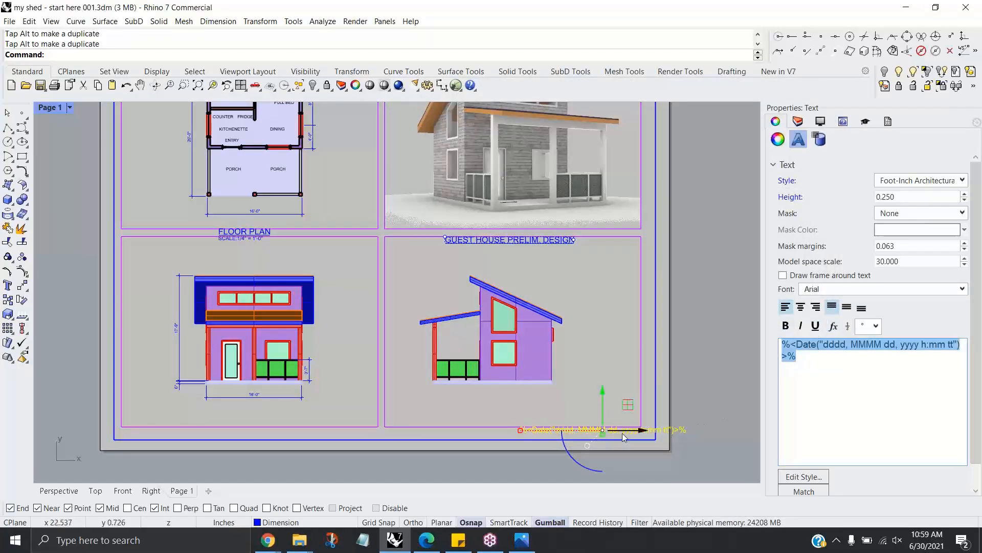
drag(603, 391, 606, 399)
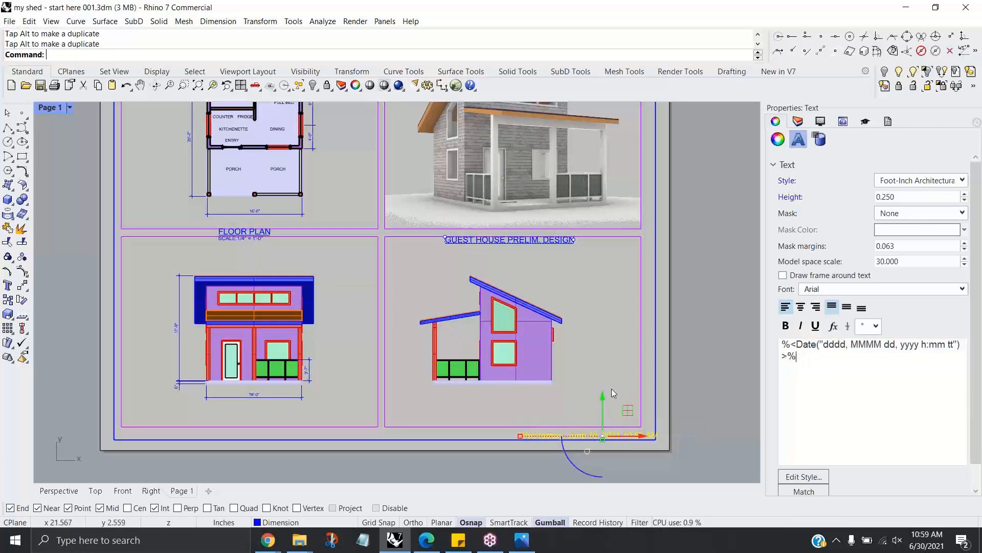
click(650, 415)
click(658, 435)
drag(659, 438, 624, 437)
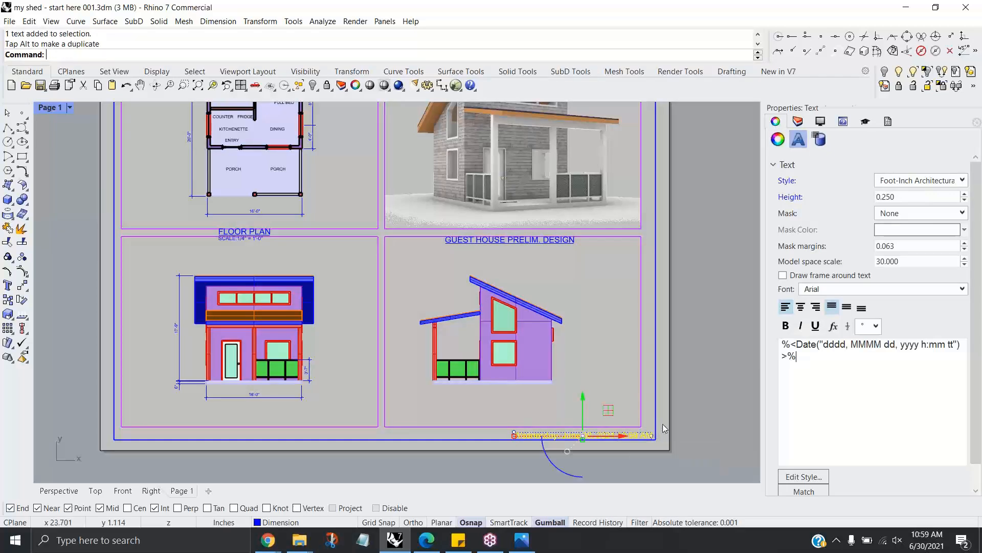
key(Escape)
Step: Save the model and print the layout to "my shed - start here 001.pdf" with Rhino PDF, Arch C landscape, vector output in print color
scroll(597, 407, down, 3)
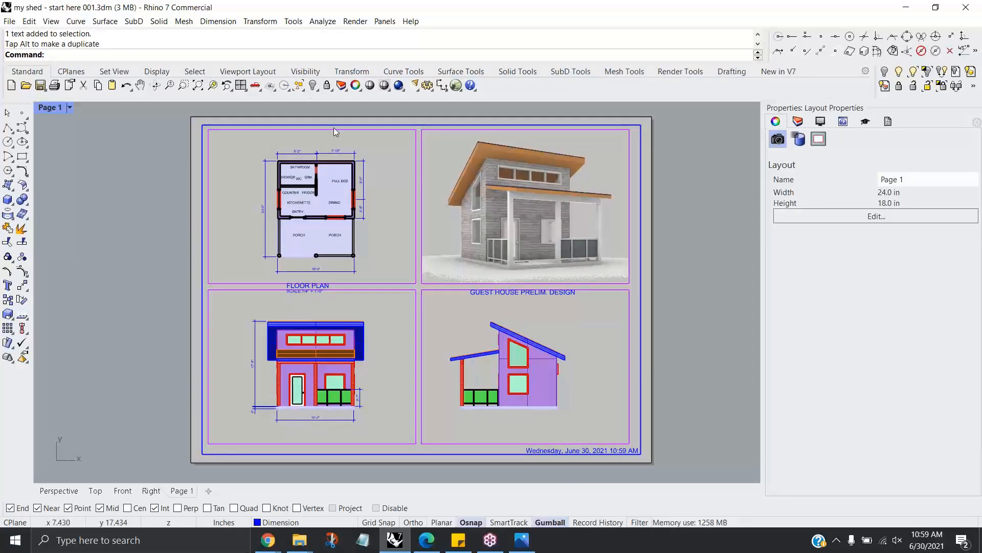
click(40, 86)
click(55, 85)
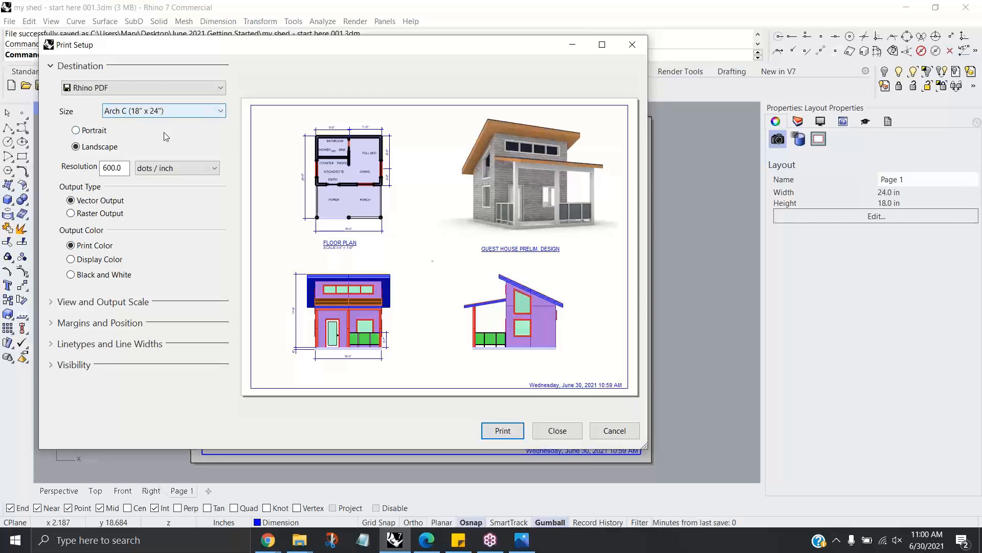
click(502, 430)
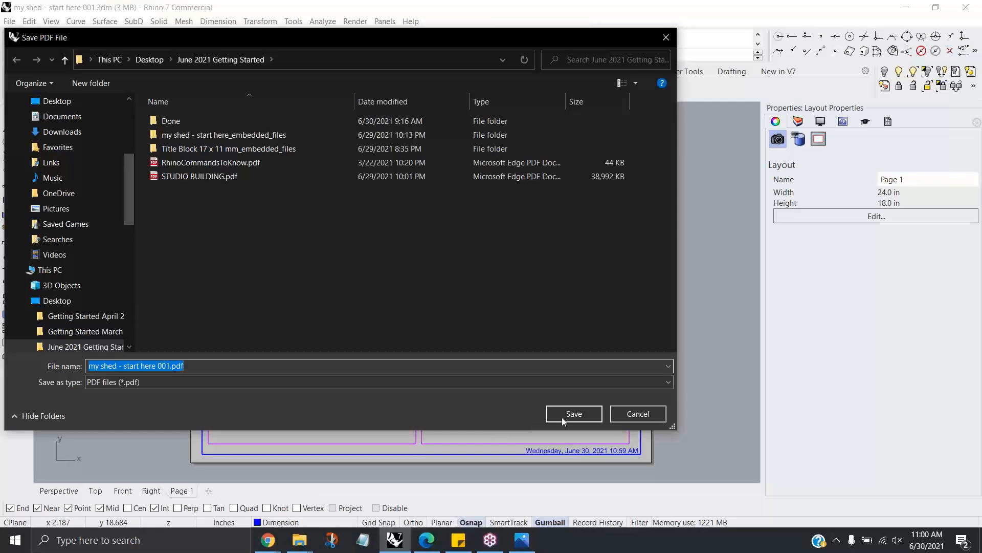
click(576, 414)
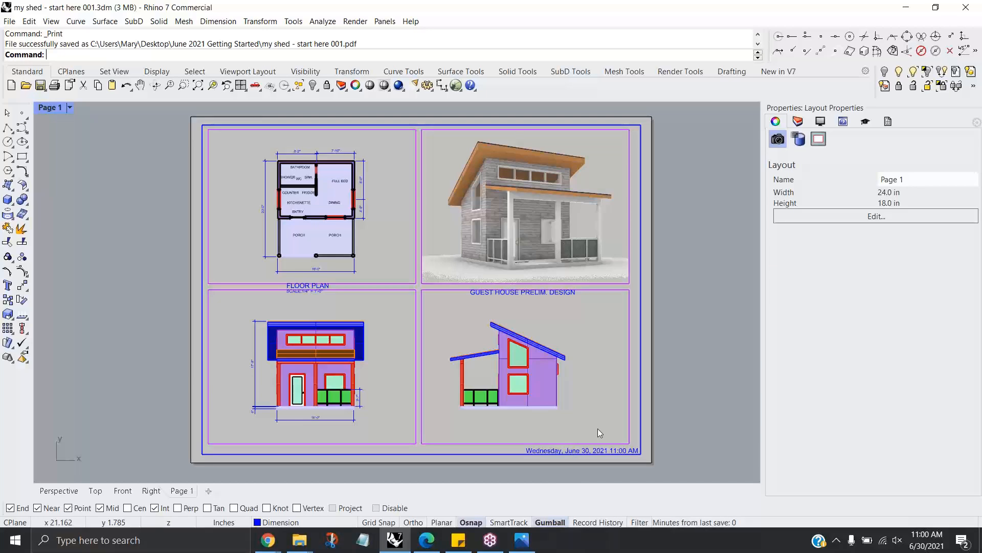
Step: Open my shed - start here 001.pdf from the June 2021 Getting Started folder and check the whole printed sheet
click(296, 546)
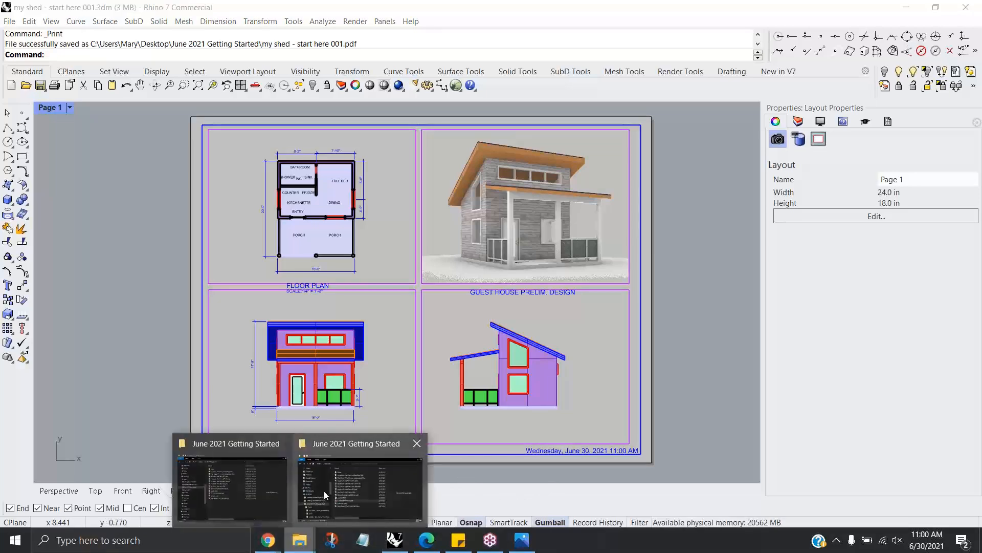
click(341, 453)
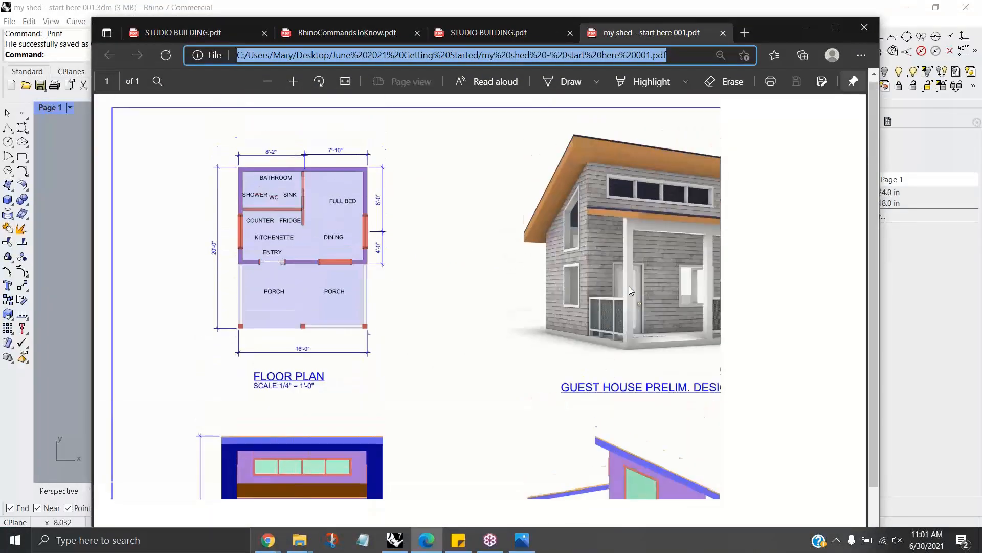
scroll(565, 349, down, 2)
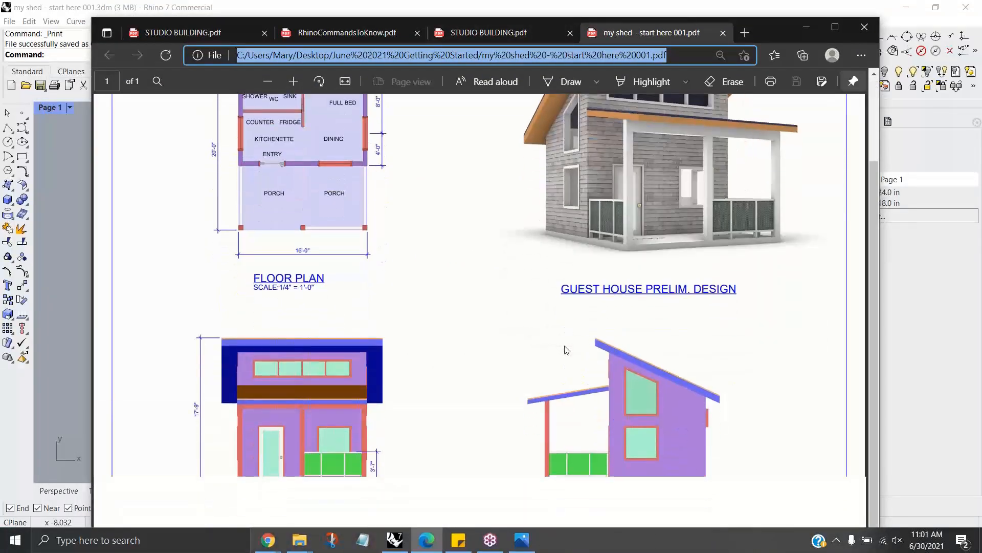
scroll(565, 349, up, 2)
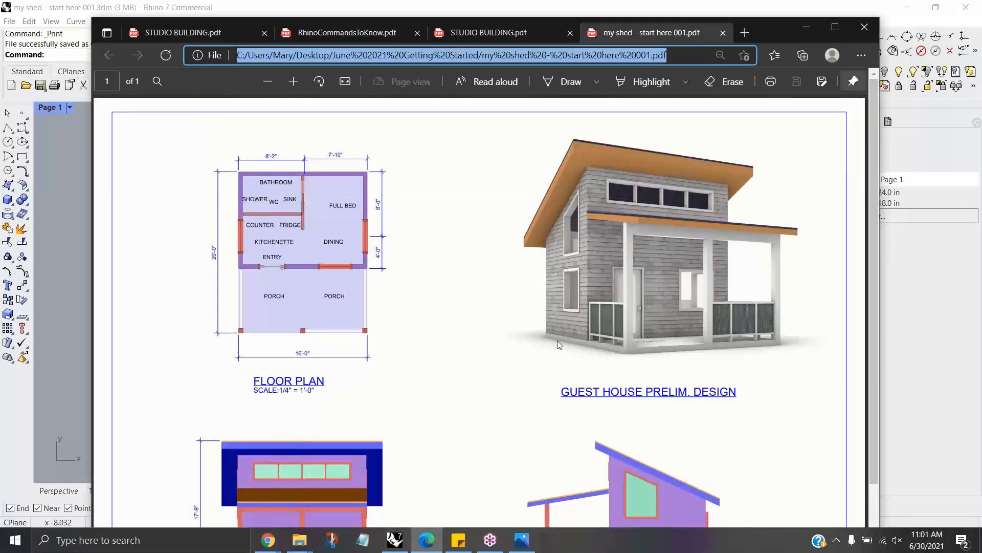
ctrl+scroll(557, 345, down, 2)
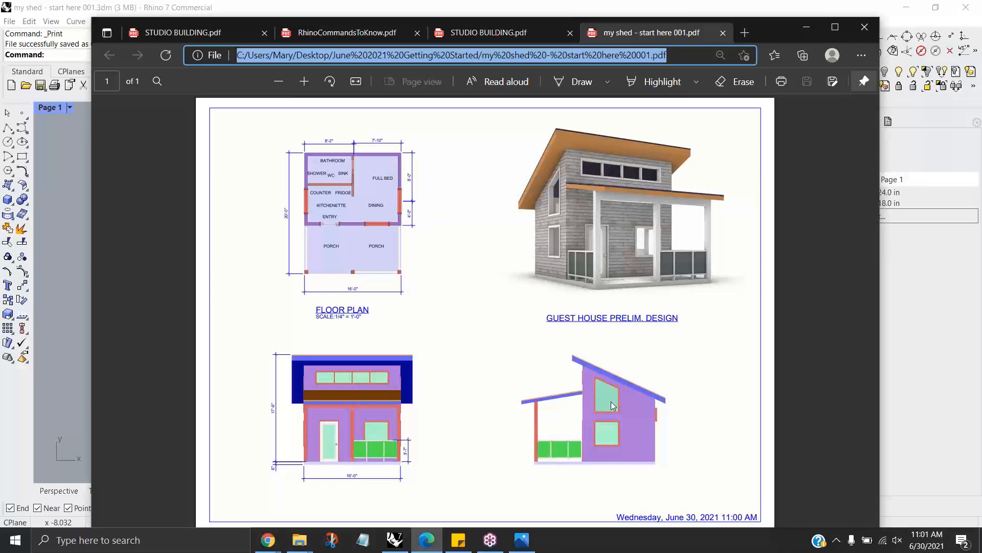
drag(777, 35, 0, 69)
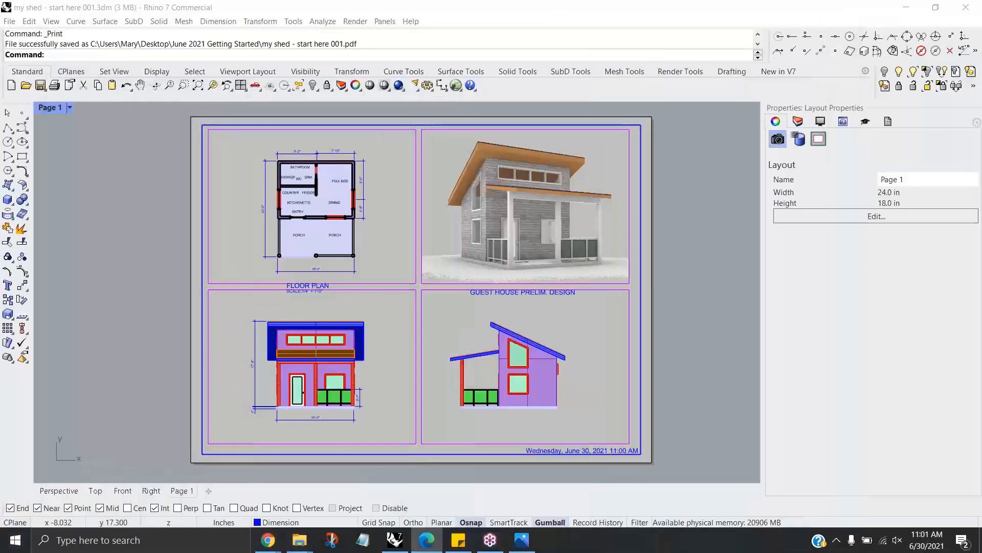